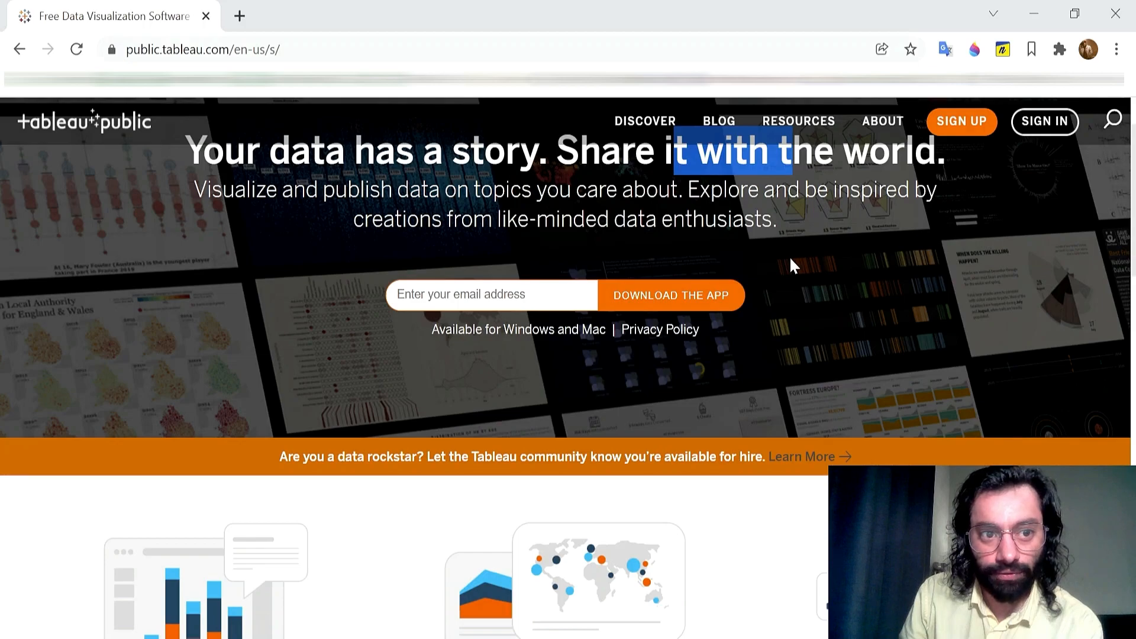
- Open the Viz of the Day subscription page from the homepage's Tableau Community section in a new tab
{"action": "scroll", "coordinate": [792, 265], "scroll_direction": "down", "scroll_amount": 3}
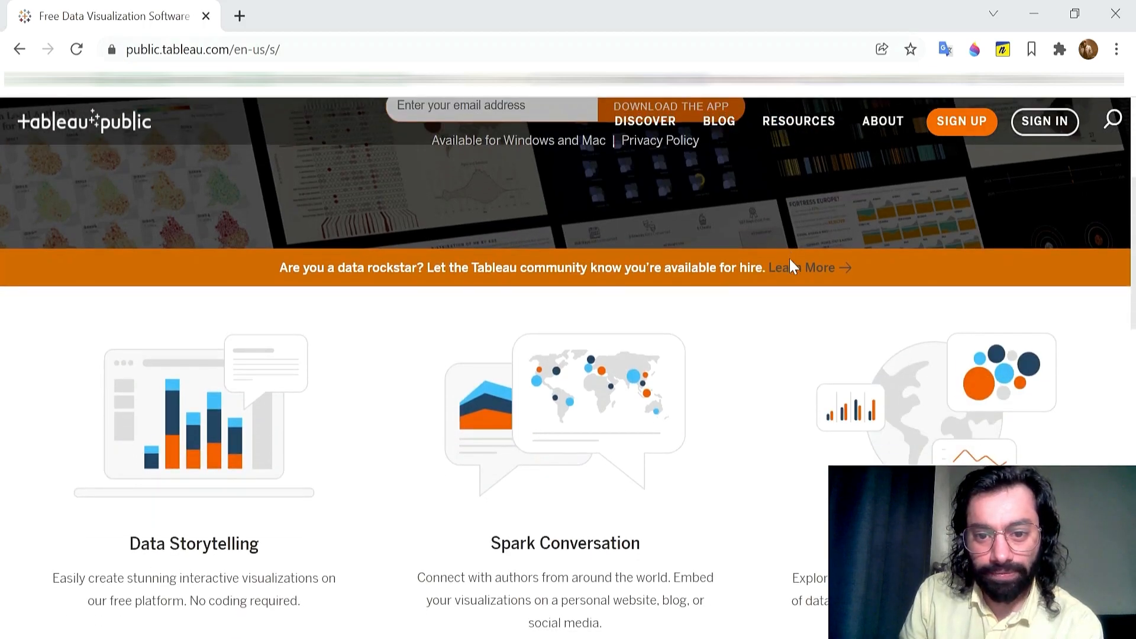
{"action": "scroll", "coordinate": [792, 263], "scroll_direction": "down", "scroll_amount": 3}
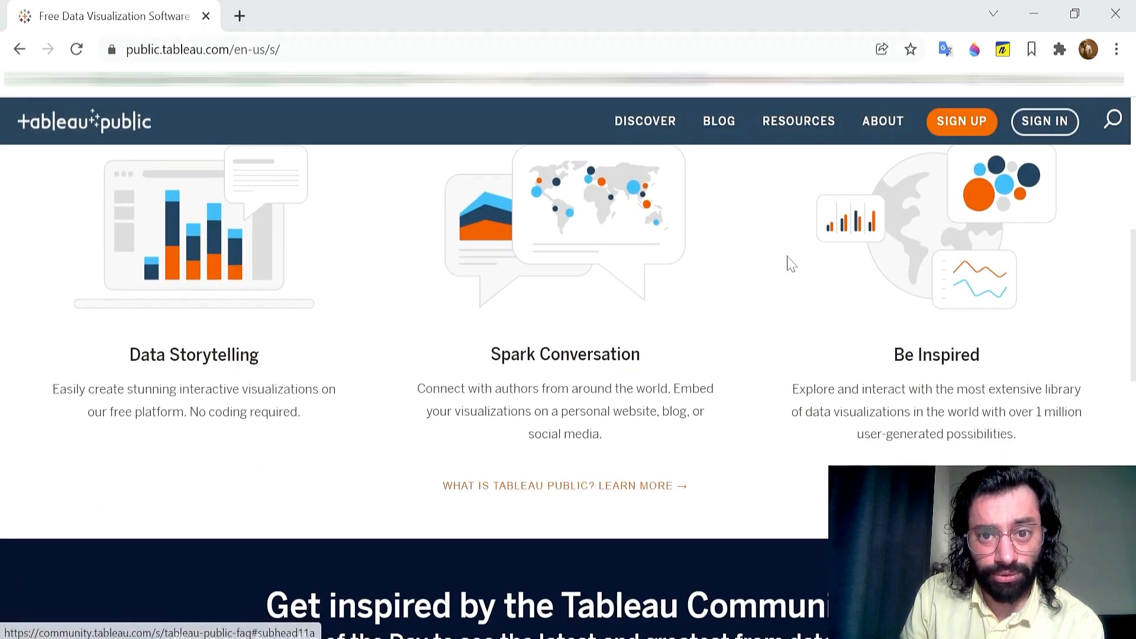
{"action": "left_click_drag", "start_coordinate": [156, 355], "coordinate": [561, 354]}
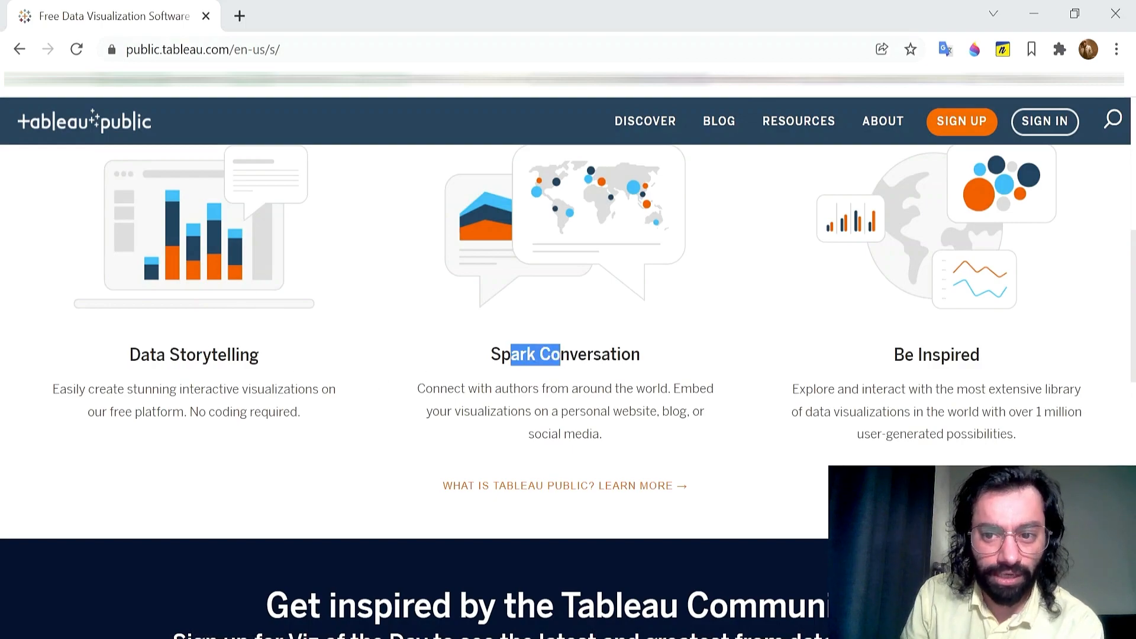
{"action": "scroll", "coordinate": [814, 386], "scroll_direction": "down", "scroll_amount": 3}
{"action": "scroll", "coordinate": [811, 373], "scroll_direction": "down", "scroll_amount": 3}
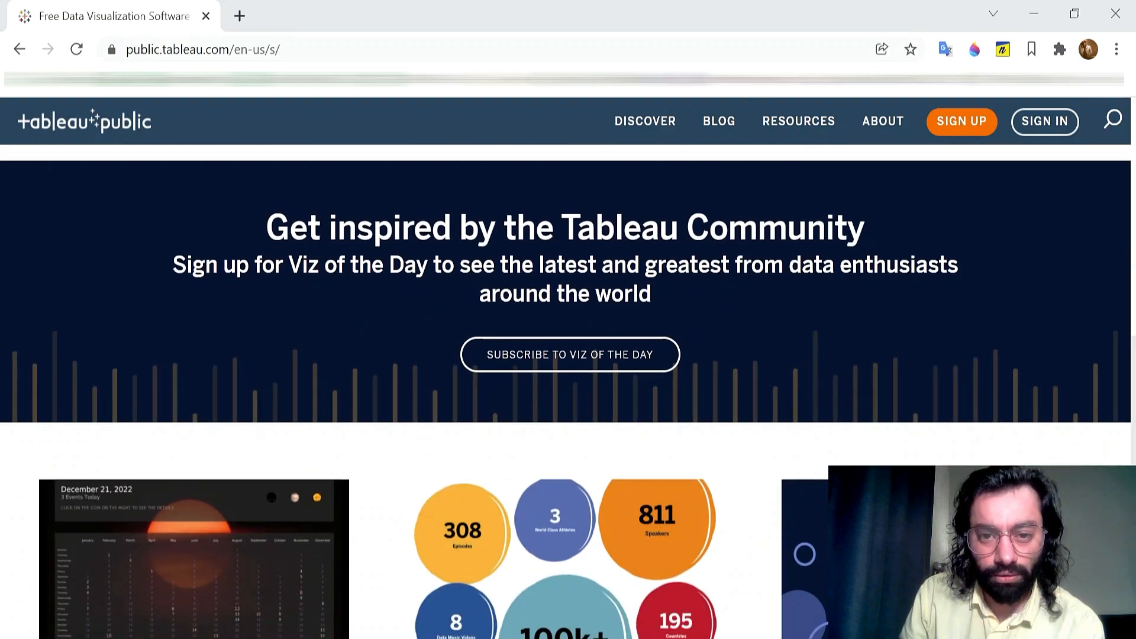
{"action": "left_click_drag", "start_coordinate": [560, 229], "coordinate": [878, 234]}
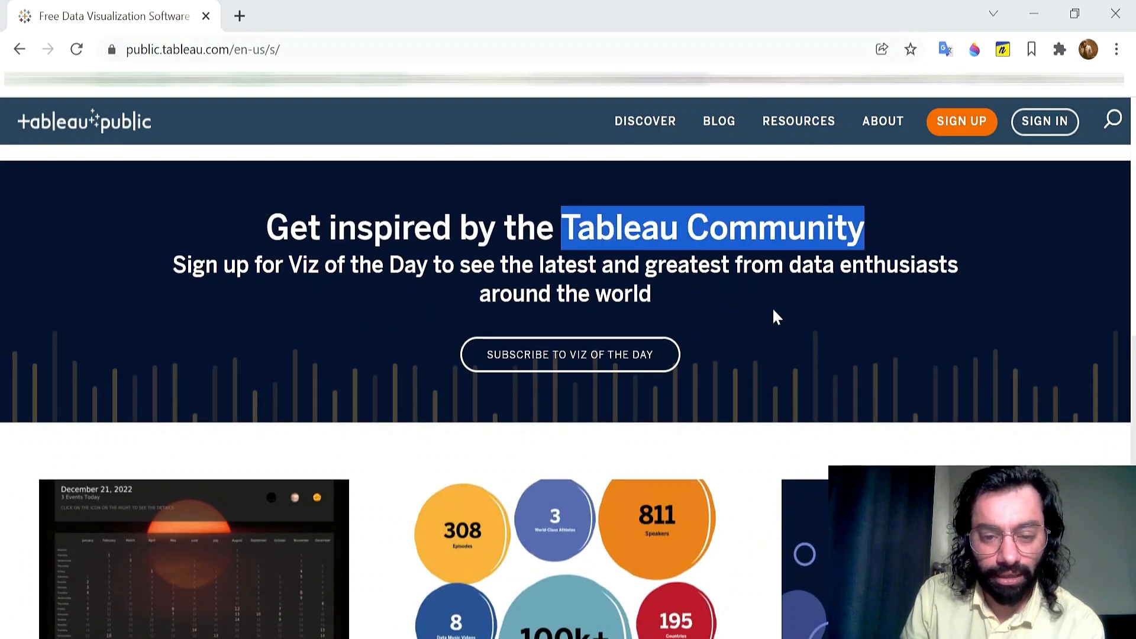
{"action": "scroll", "coordinate": [770, 306], "scroll_direction": "down", "scroll_amount": 2}
{"action": "right_click", "coordinate": [621, 256]}
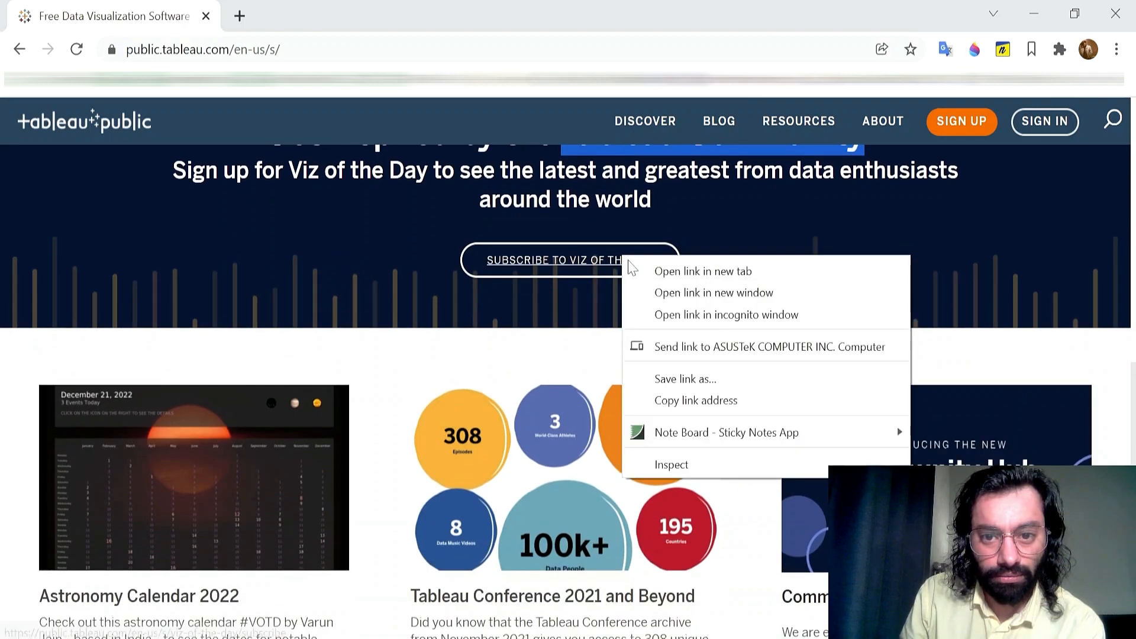
{"action": "left_click", "coordinate": [645, 269]}
- Look through the homepage's remaining articles and footer product links, and view the Viz of the Day subscription page
{"action": "scroll", "coordinate": [644, 304], "scroll_direction": "down", "scroll_amount": 5}
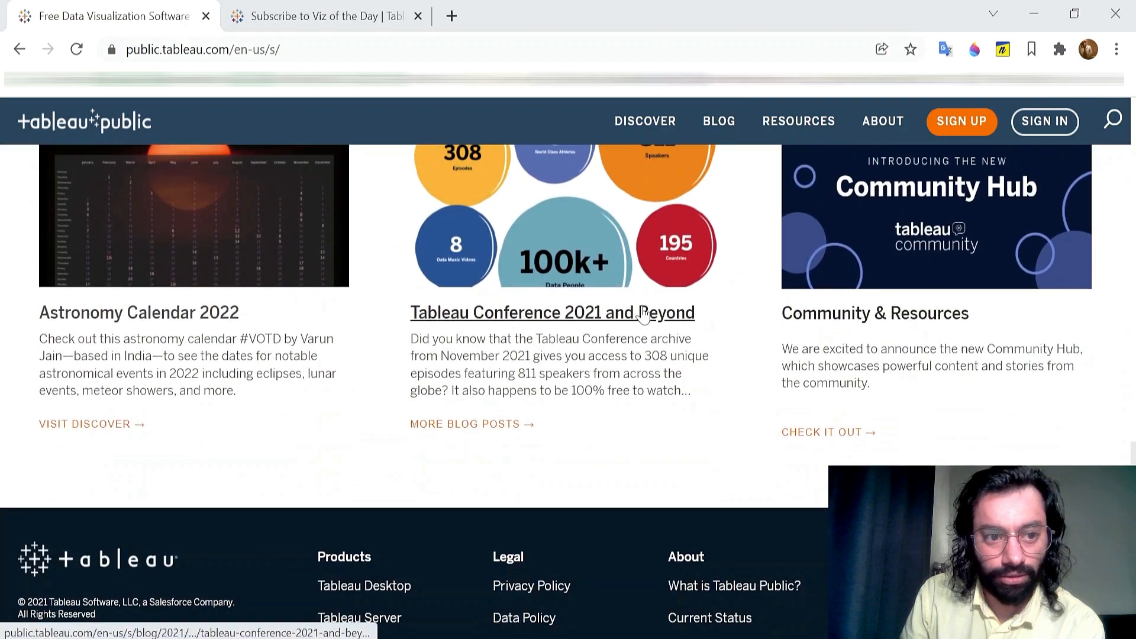
{"action": "scroll", "coordinate": [641, 311], "scroll_direction": "down", "scroll_amount": 3}
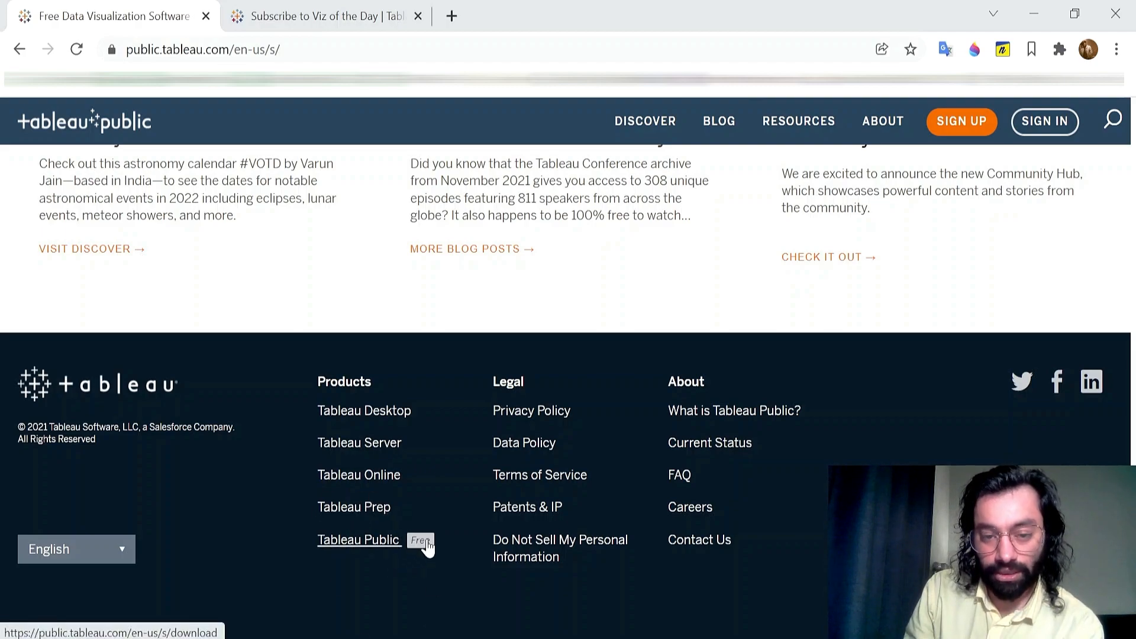
{"action": "scroll", "coordinate": [524, 411], "scroll_direction": "up", "scroll_amount": 10}
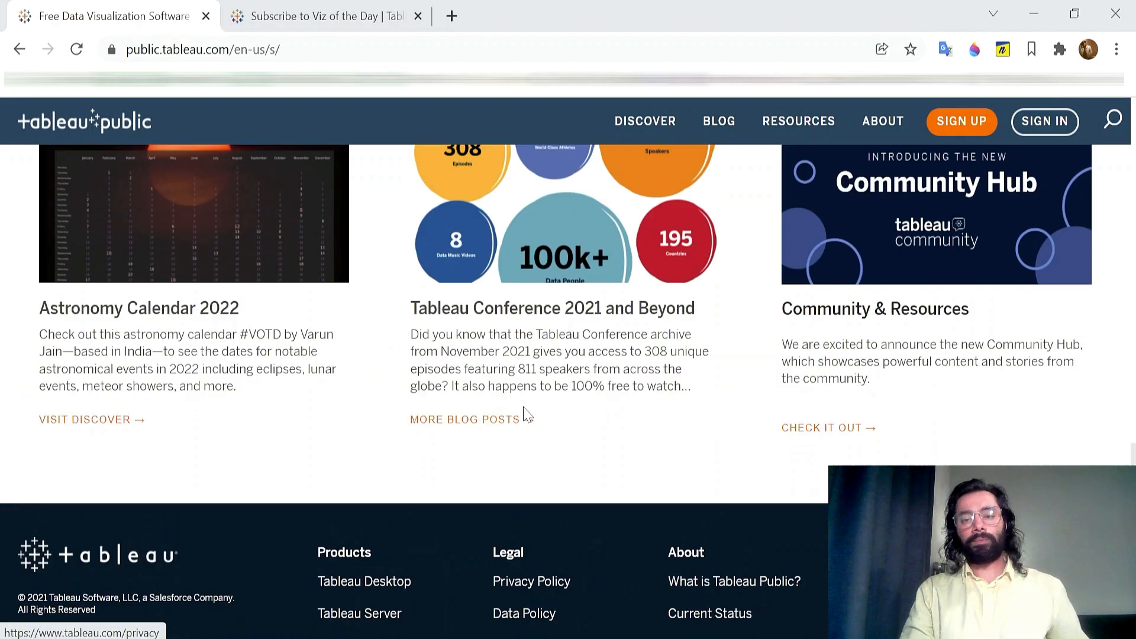
{"action": "scroll", "coordinate": [533, 408], "scroll_direction": "down", "scroll_amount": 10}
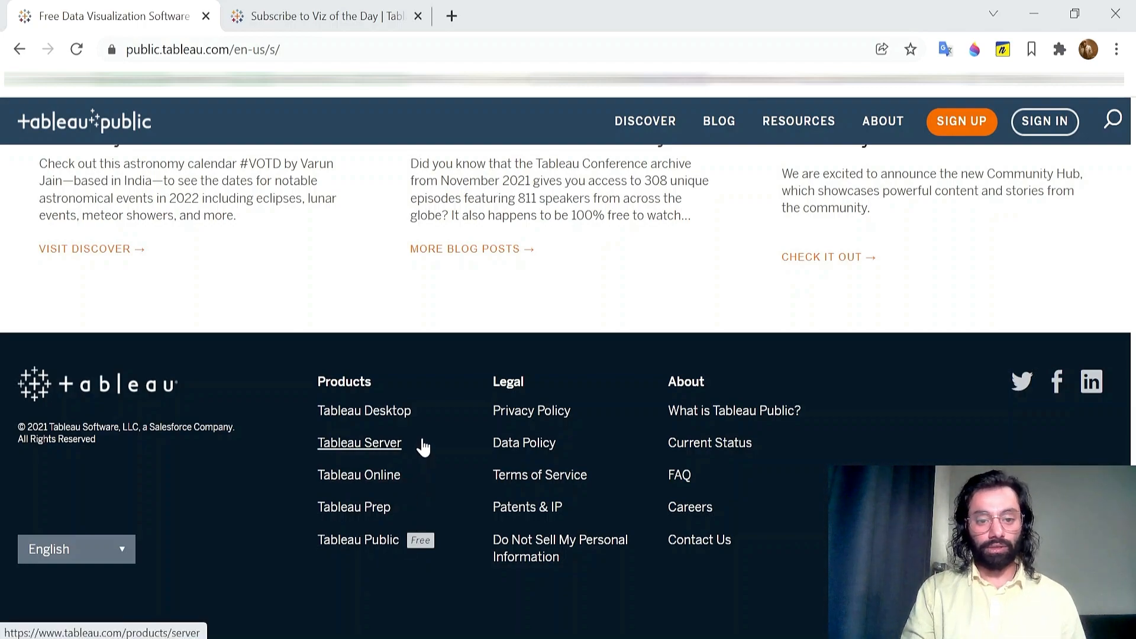
{"action": "left_click", "coordinate": [307, 13]}
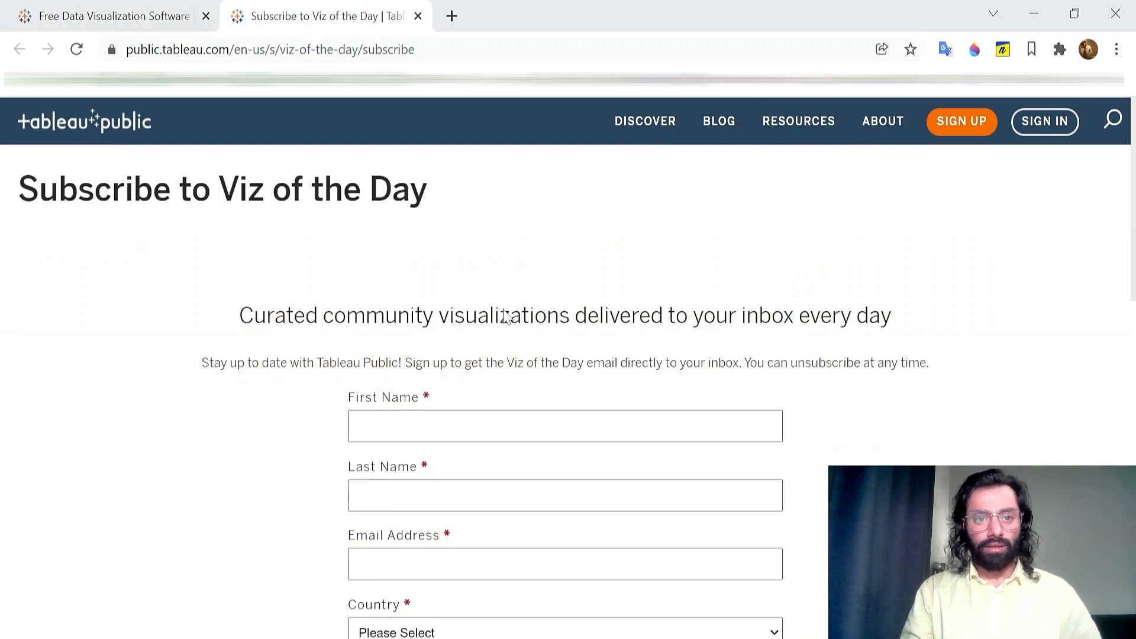
{"action": "scroll", "coordinate": [383, 259], "scroll_direction": "down", "scroll_amount": 10}
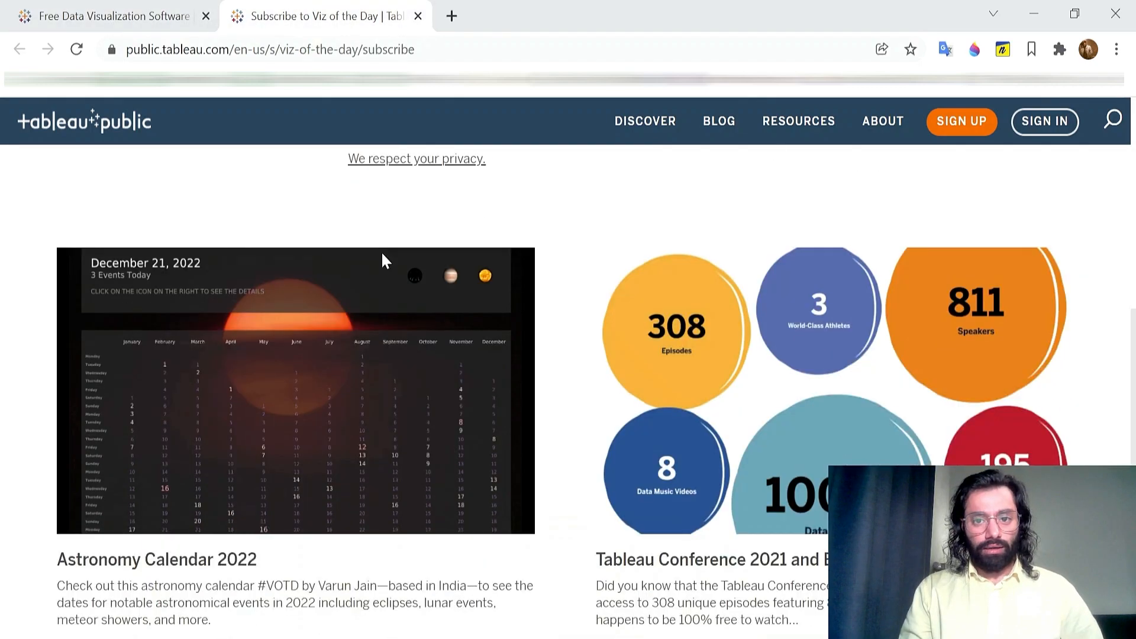
- Open the Discover gallery and bring up the Hospital Emergency Room Visits - Real World Fake Data dashboard from Business Dashboards
{"action": "left_click", "coordinate": [639, 121]}
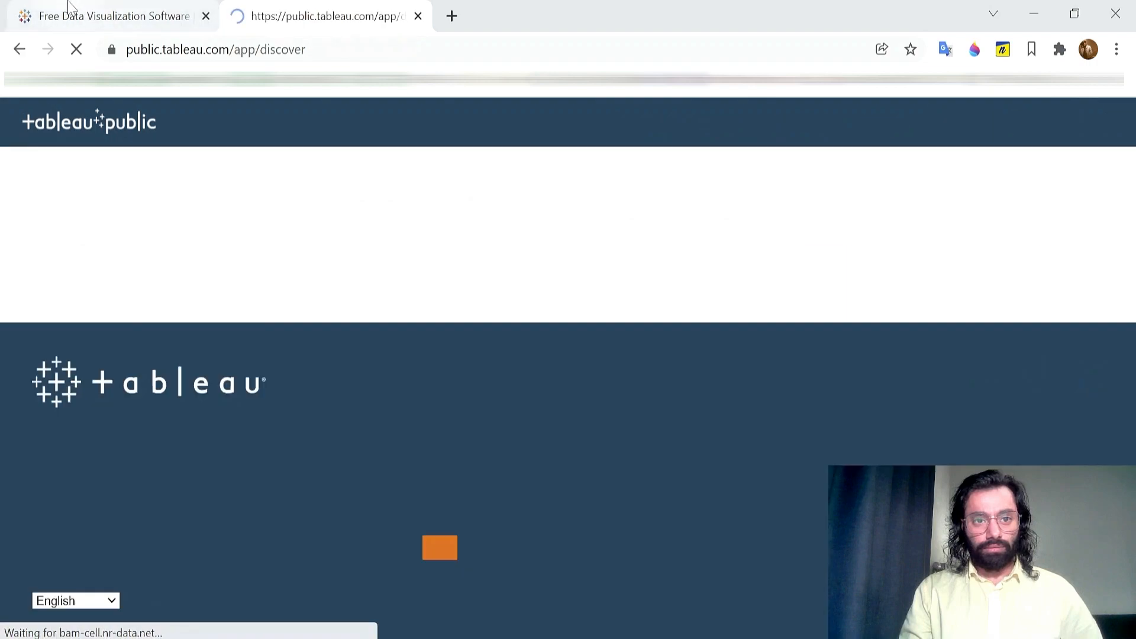
{"action": "scroll", "coordinate": [536, 337], "scroll_direction": "down", "scroll_amount": 6}
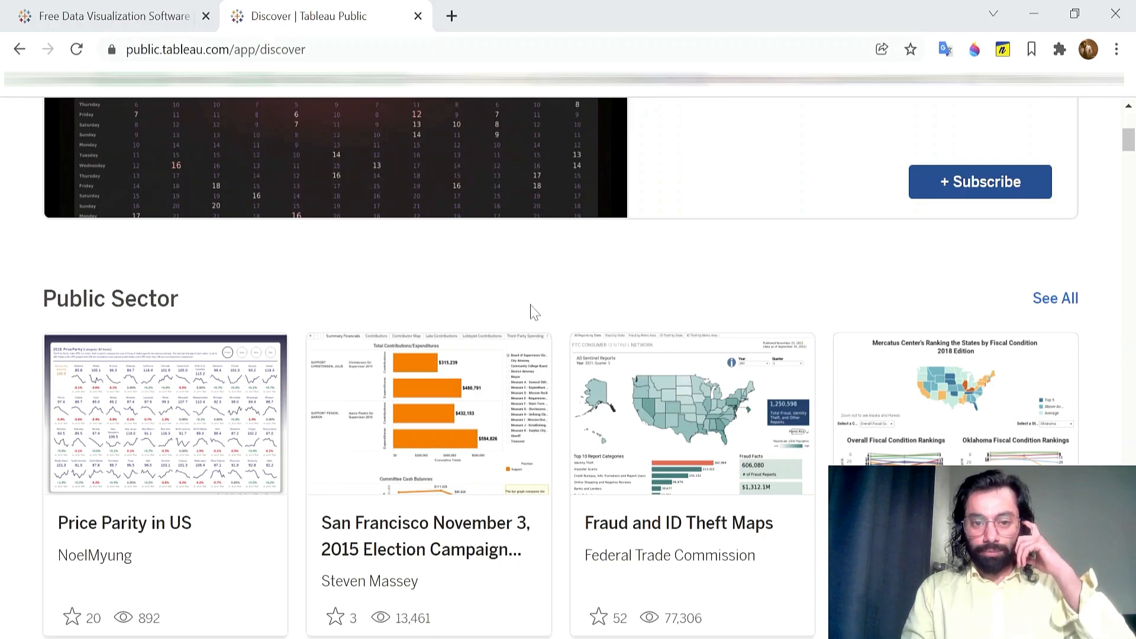
{"action": "scroll", "coordinate": [536, 320], "scroll_direction": "down", "scroll_amount": 10}
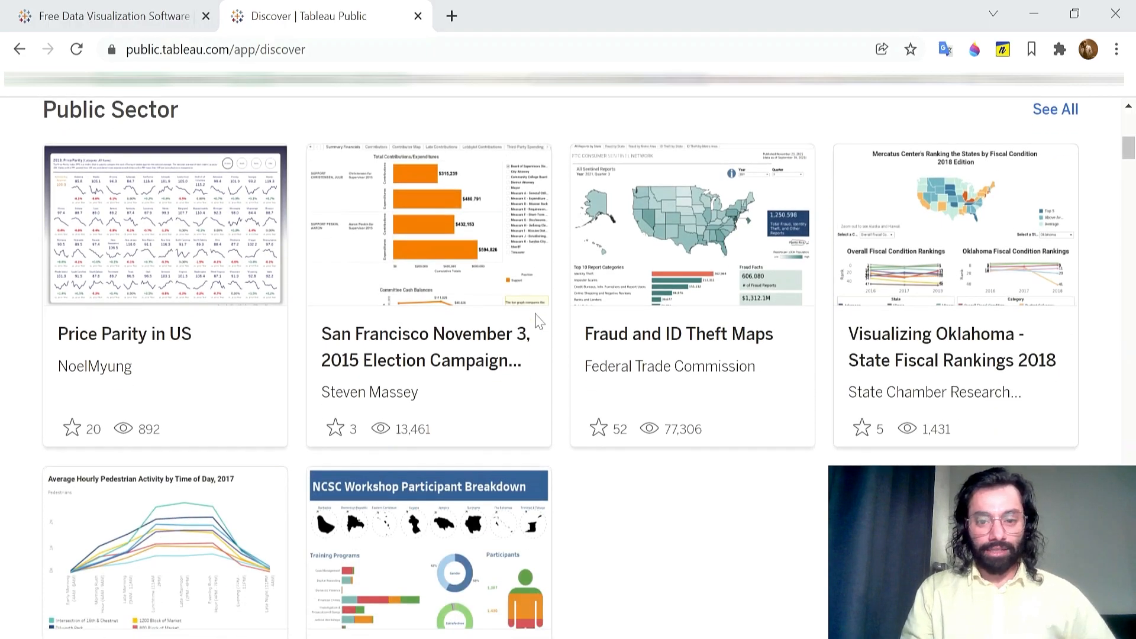
{"action": "scroll", "coordinate": [644, 349], "scroll_direction": "down", "scroll_amount": 8}
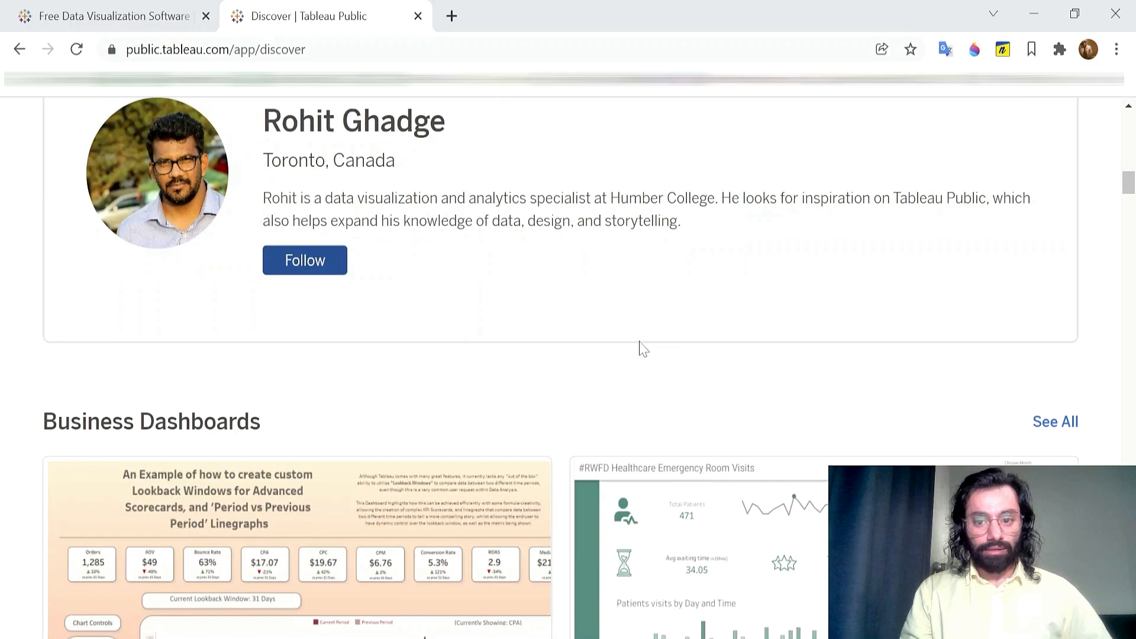
{"action": "scroll", "coordinate": [644, 350], "scroll_direction": "down", "scroll_amount": 5}
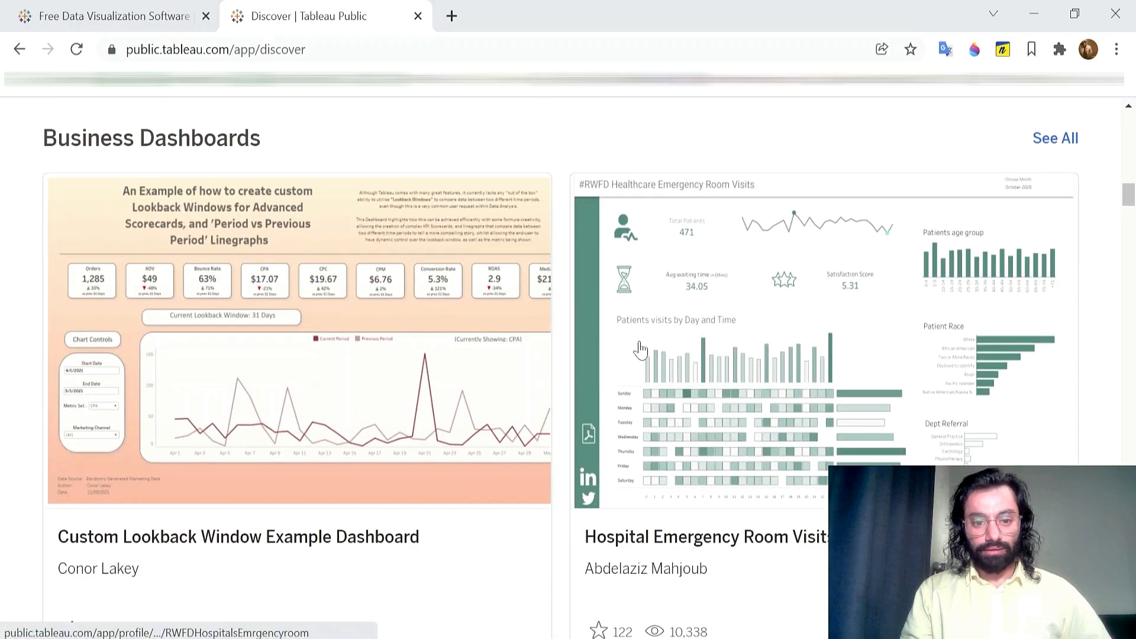
{"action": "scroll", "coordinate": [640, 350], "scroll_direction": "down", "scroll_amount": 8}
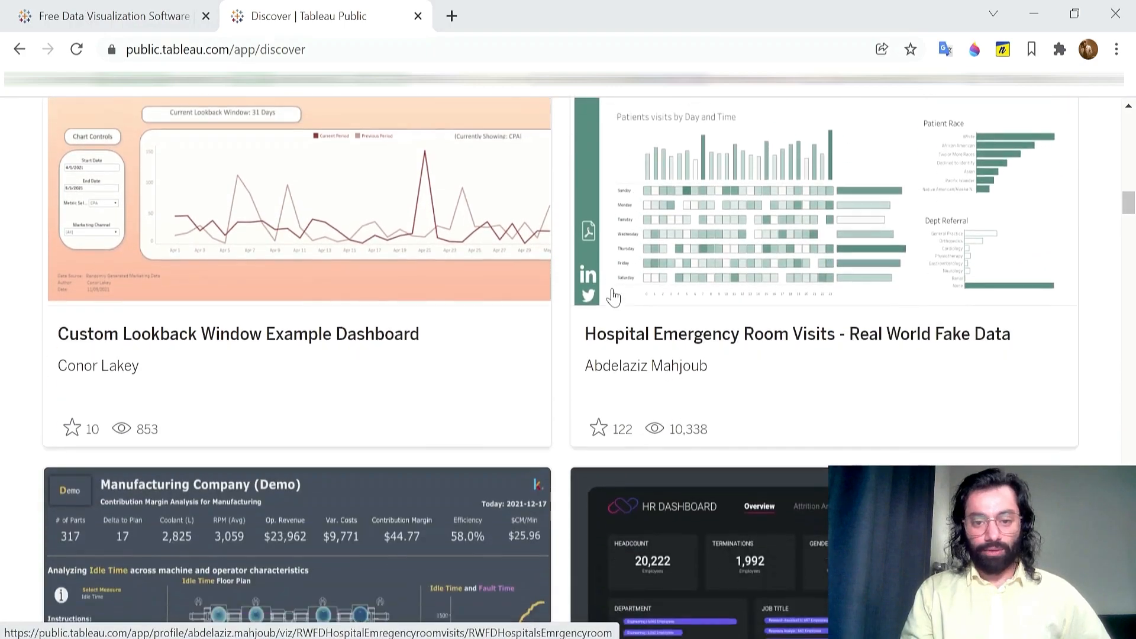
{"action": "scroll", "coordinate": [612, 303], "scroll_direction": "up", "scroll_amount": 5}
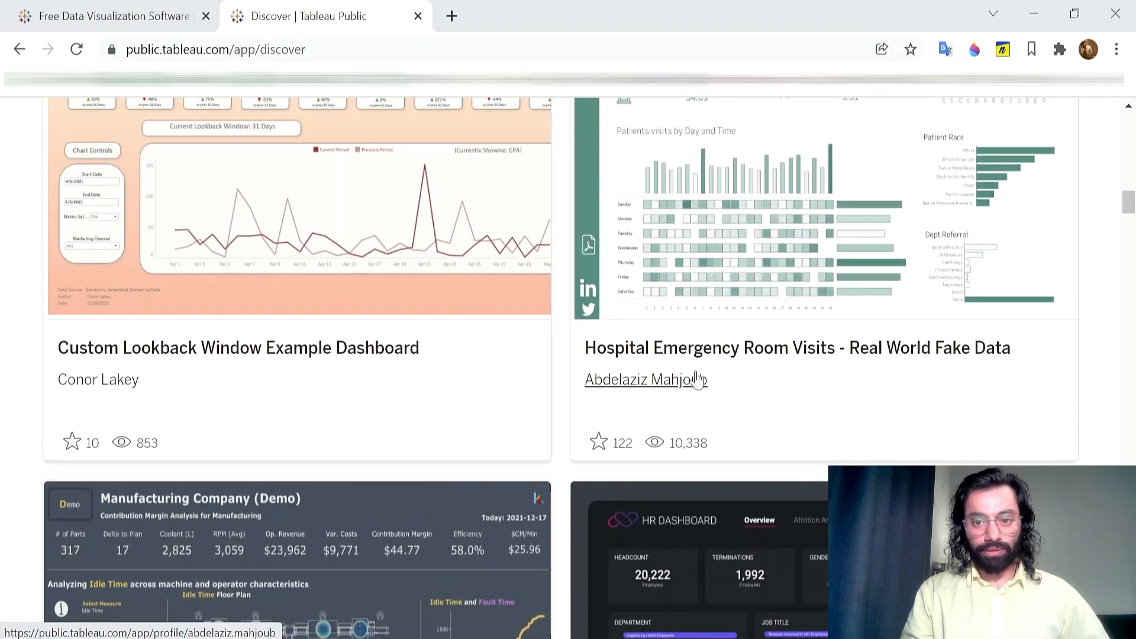
{"action": "left_click", "coordinate": [702, 363]}
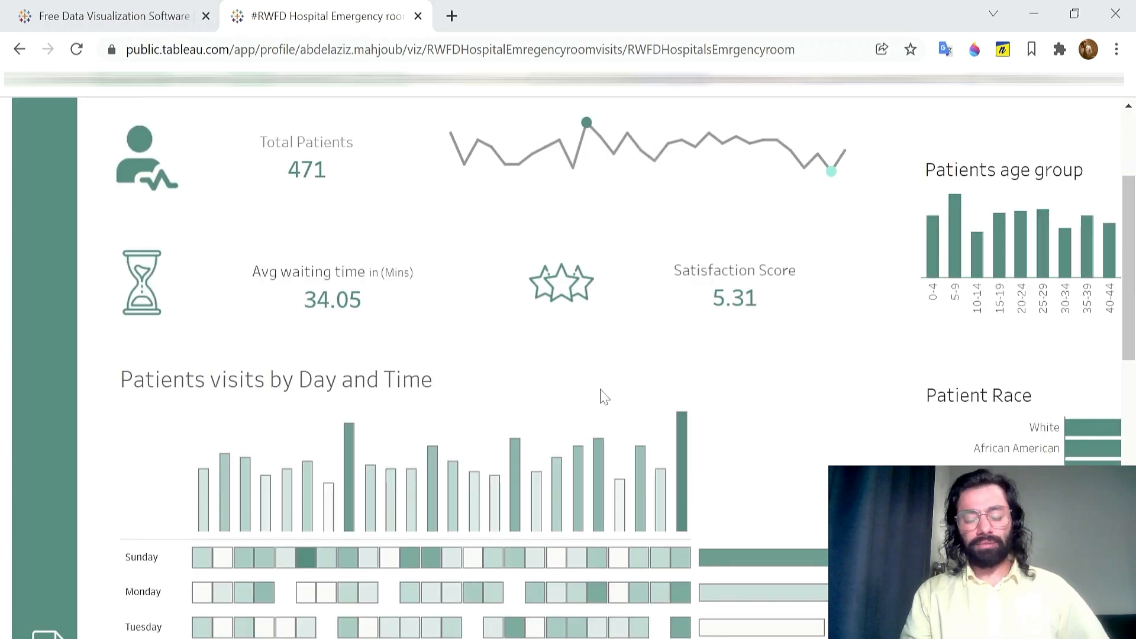
- Examine the hospital dashboard's summary figures and its Patients visits by Day and Time charts
{"action": "mouse_move", "coordinate": [355, 438]}
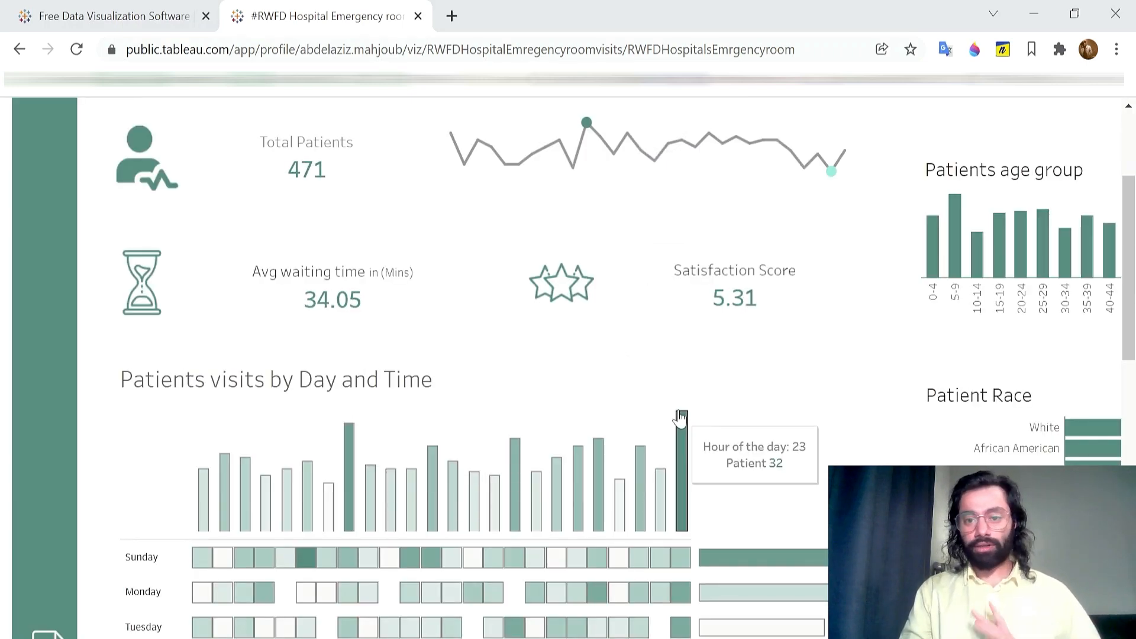
{"action": "scroll", "coordinate": [699, 414], "scroll_direction": "down", "scroll_amount": 1}
{"action": "scroll", "coordinate": [698, 429], "scroll_direction": "down", "scroll_amount": 3}
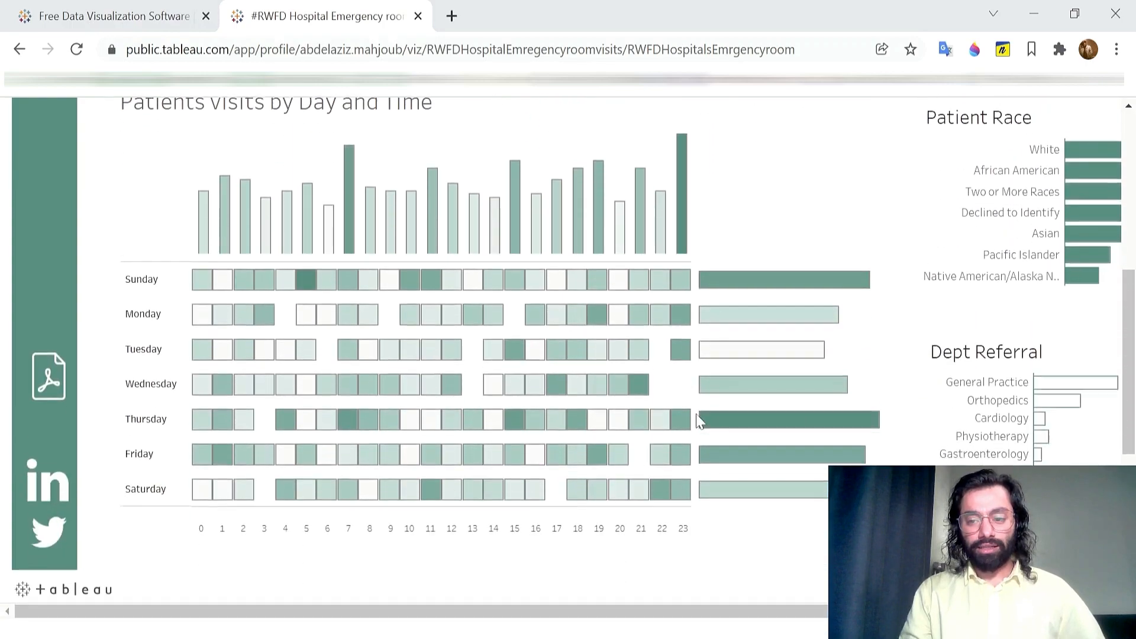
{"action": "left_click_drag", "start_coordinate": [695, 602], "coordinate": [680, 577]}
{"action": "scroll", "coordinate": [491, 349], "scroll_direction": "up", "scroll_amount": 6}
{"action": "mouse_move", "coordinate": [312, 336]}
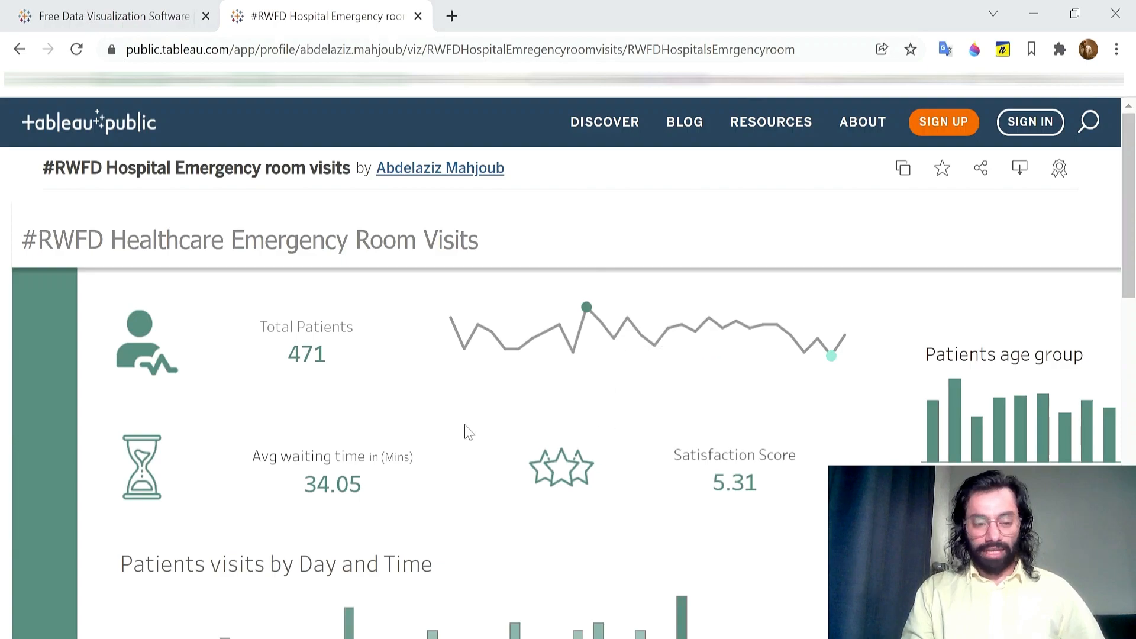
{"action": "scroll", "coordinate": [379, 330], "scroll_direction": "down", "scroll_amount": 3}
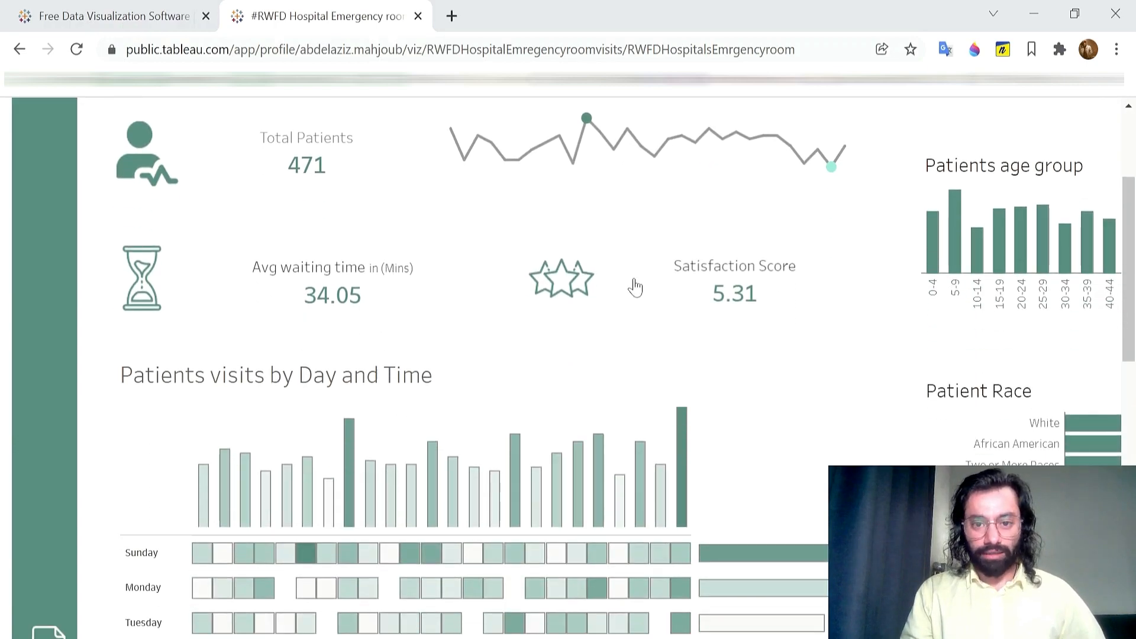
{"action": "scroll", "coordinate": [654, 366], "scroll_direction": "down", "scroll_amount": 5}
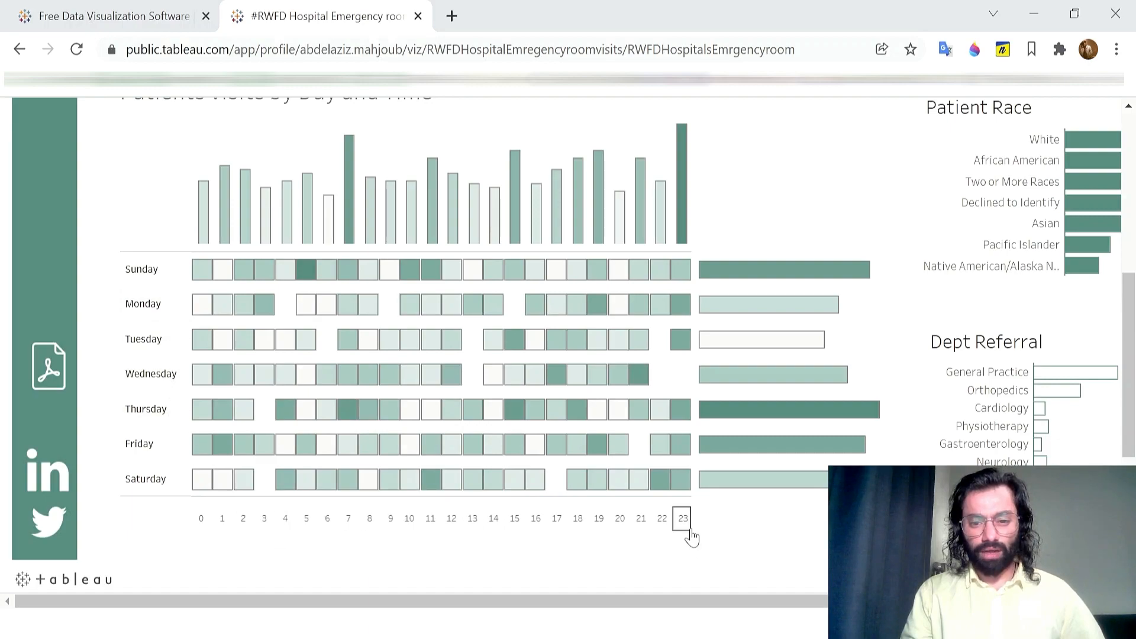
- Examine the Patient Race and Dept Referral charts alongside the daily visit bars on the hospital dashboard
{"action": "left_click_drag", "start_coordinate": [749, 610], "coordinate": [923, 606]}
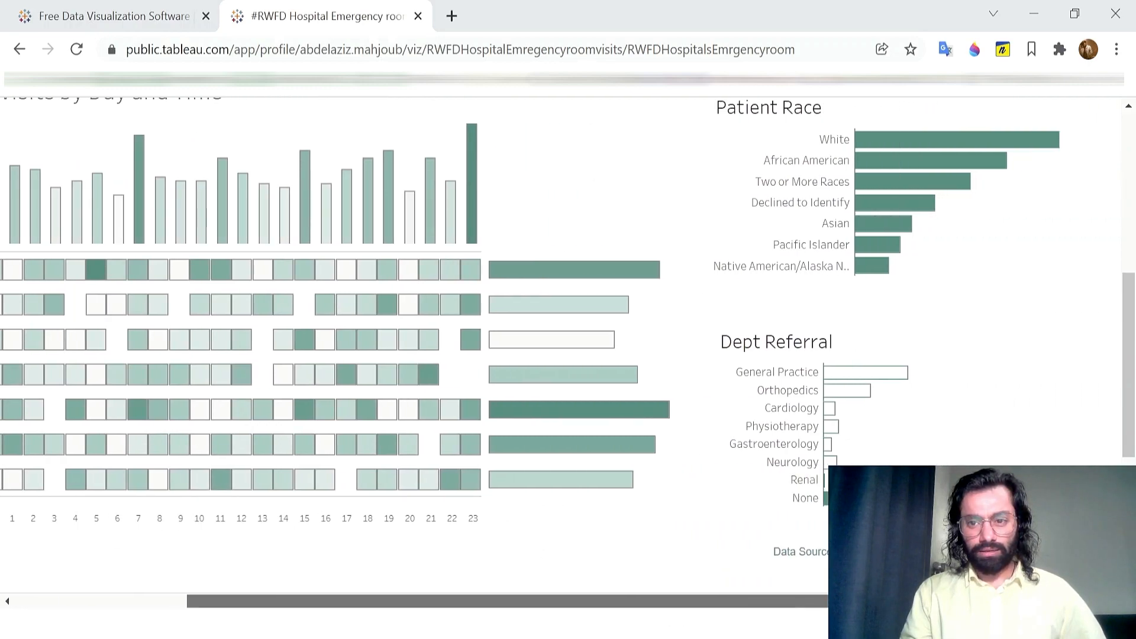
{"action": "scroll", "coordinate": [957, 457], "scroll_direction": "up", "scroll_amount": 3}
{"action": "scroll", "coordinate": [901, 462], "scroll_direction": "up", "scroll_amount": 3}
{"action": "scroll", "coordinate": [901, 462], "scroll_direction": "down", "scroll_amount": 6}
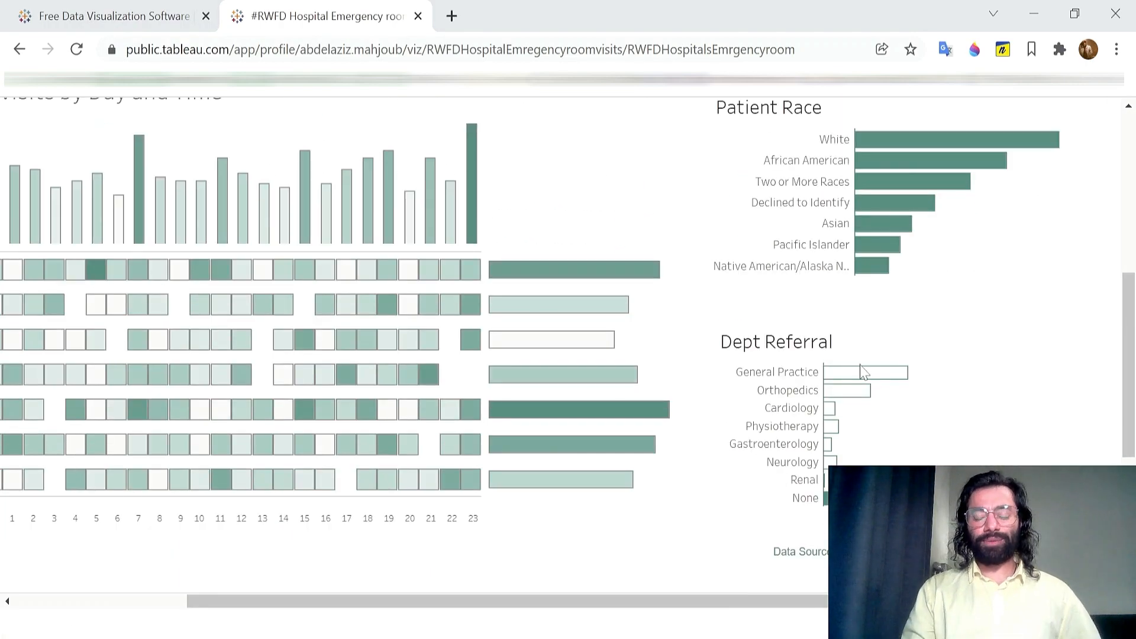
{"action": "left_click_drag", "start_coordinate": [560, 607], "coordinate": [359, 586]}
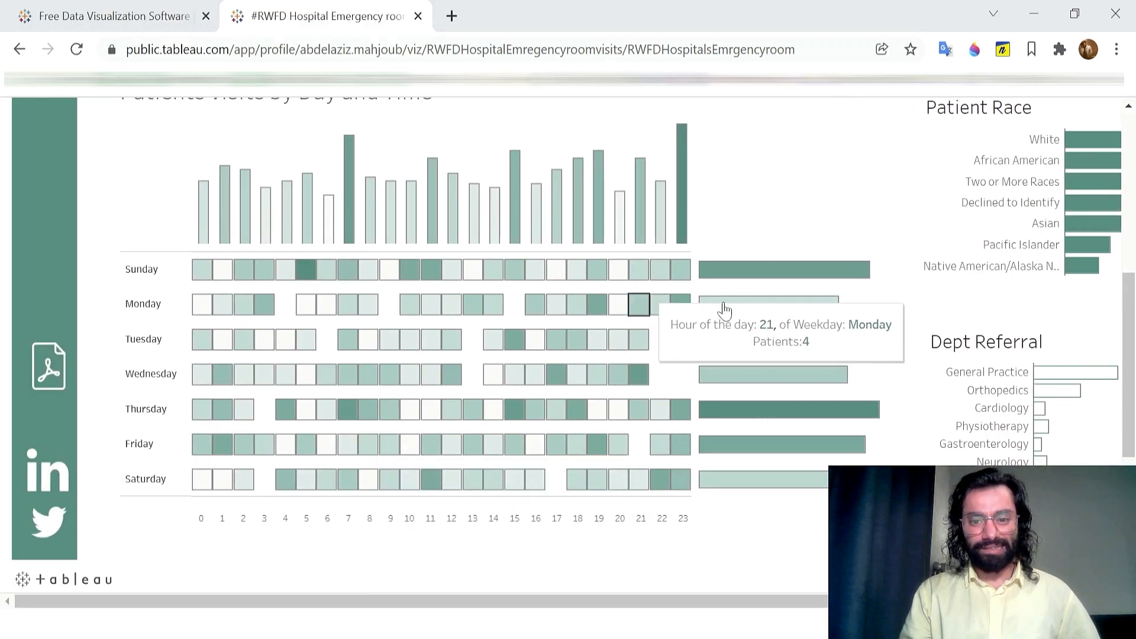
{"action": "left_click_drag", "start_coordinate": [756, 606], "coordinate": [856, 606]}
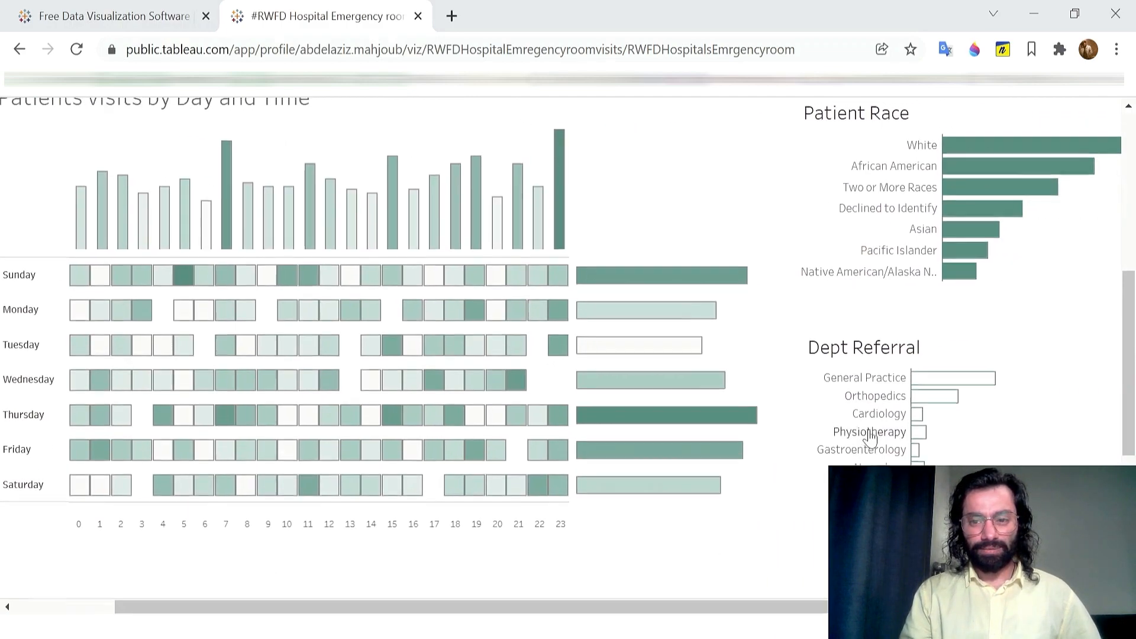
- Filter the dashboard by Two or More Races in the Patient Race chart and clear that filter again
{"action": "scroll", "coordinate": [948, 392], "scroll_direction": "up", "scroll_amount": 3}
{"action": "left_click", "coordinate": [976, 371]}
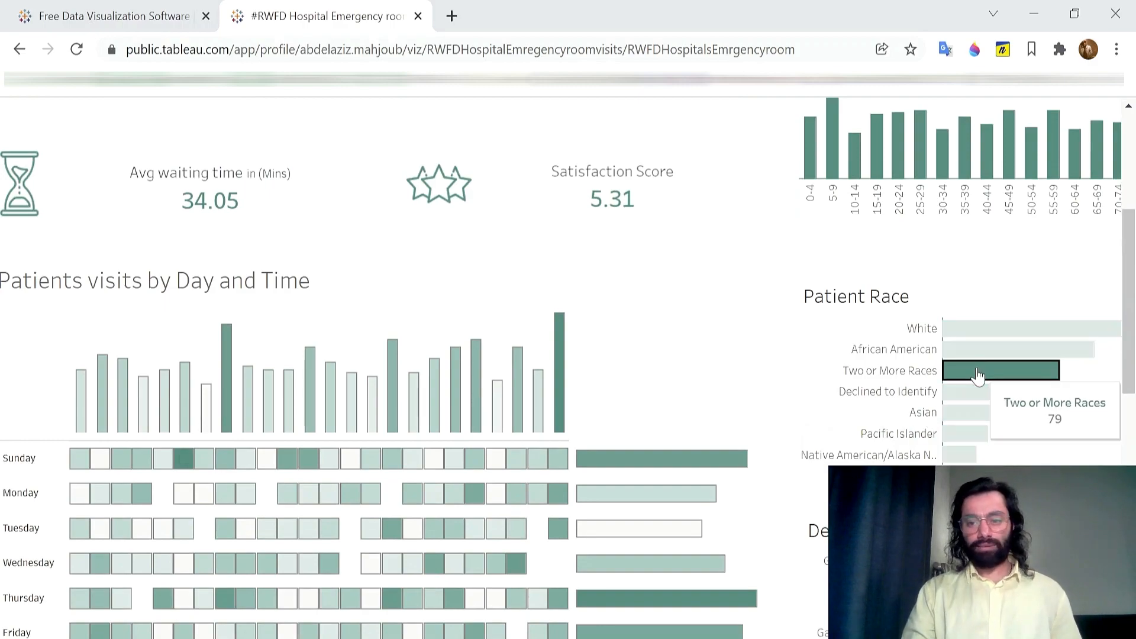
{"action": "scroll", "coordinate": [907, 378], "scroll_direction": "down", "scroll_amount": 2}
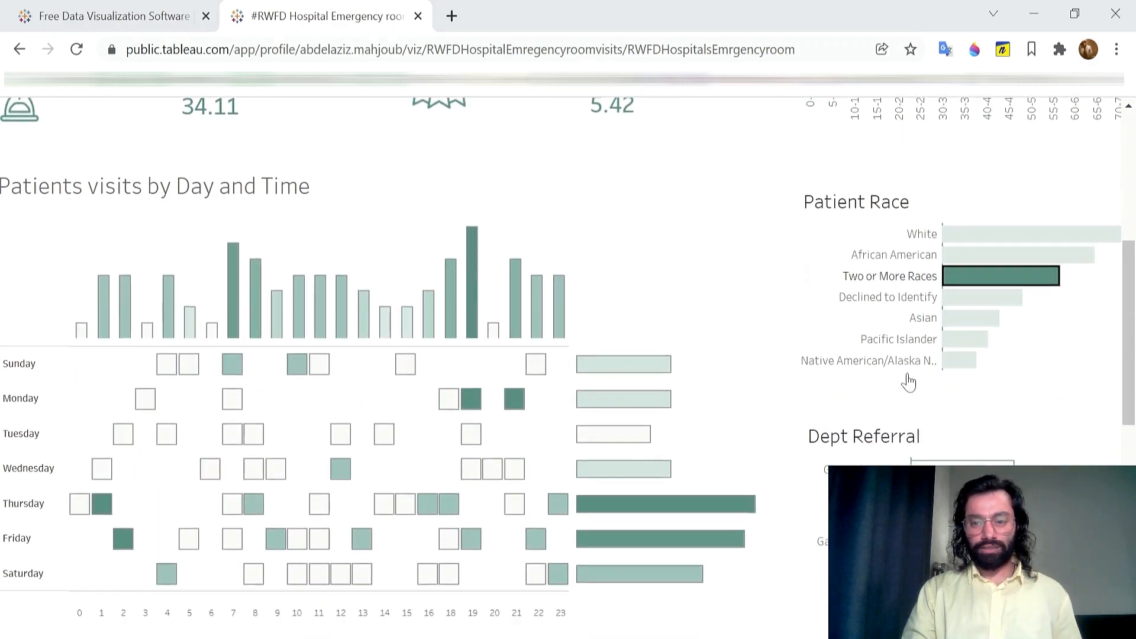
{"action": "left_click", "coordinate": [960, 278]}
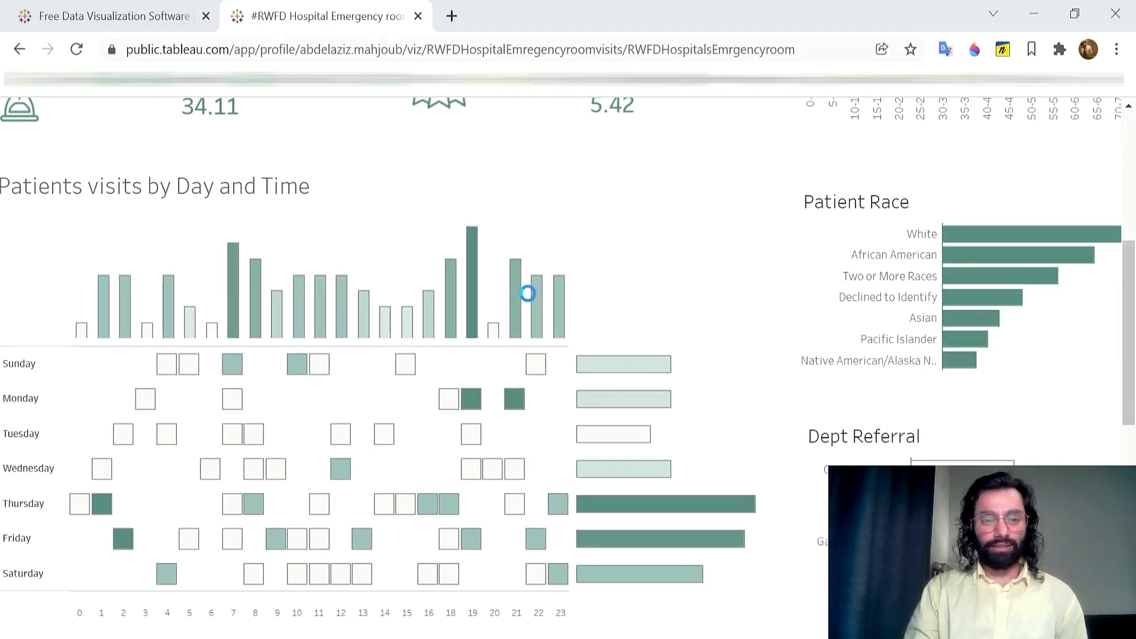
- Return to the Tableau Public homepage tab and fill the app download form with the saved email address
{"action": "left_click", "coordinate": [100, 8]}
{"action": "scroll", "coordinate": [456, 315], "scroll_direction": "up", "scroll_amount": 20}
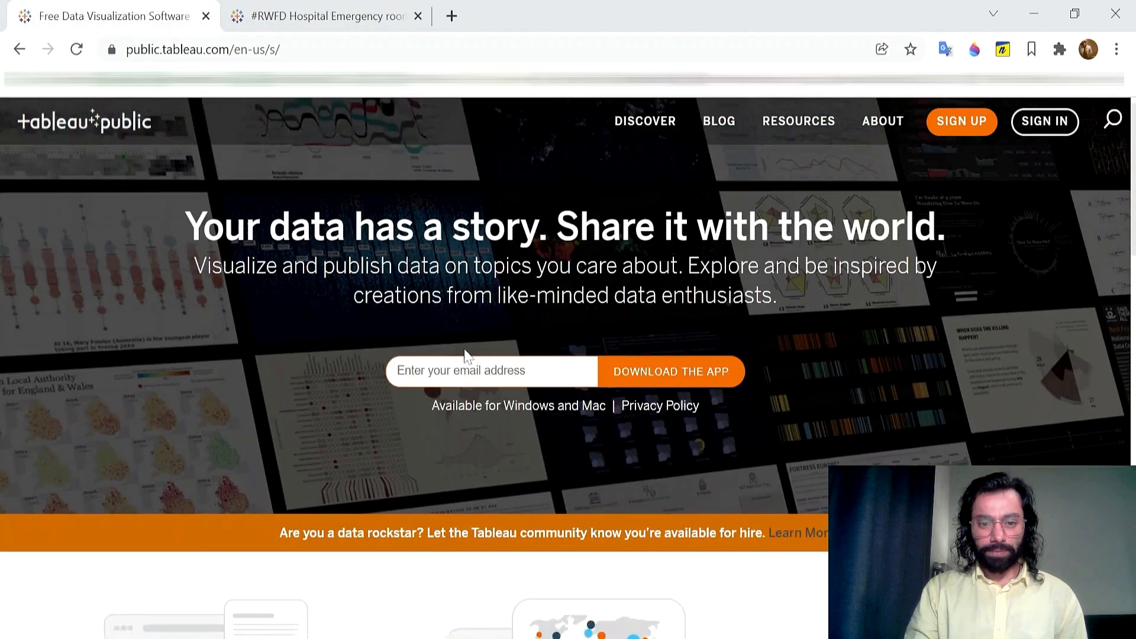
{"action": "left_click", "coordinate": [474, 389]}
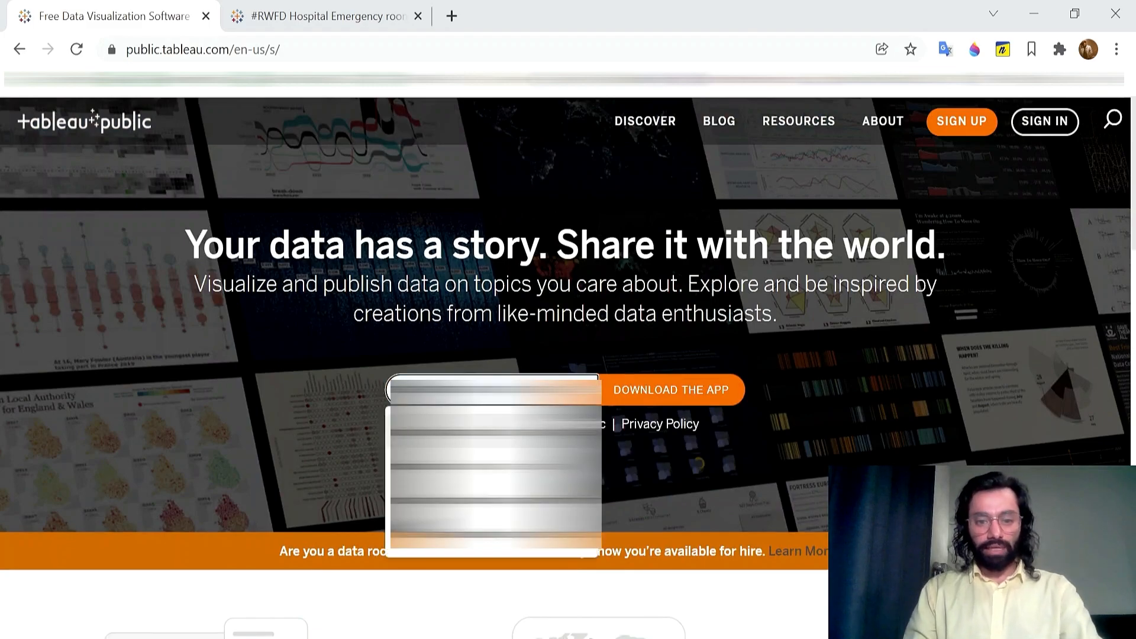
{"action": "left_click", "coordinate": [492, 421]}
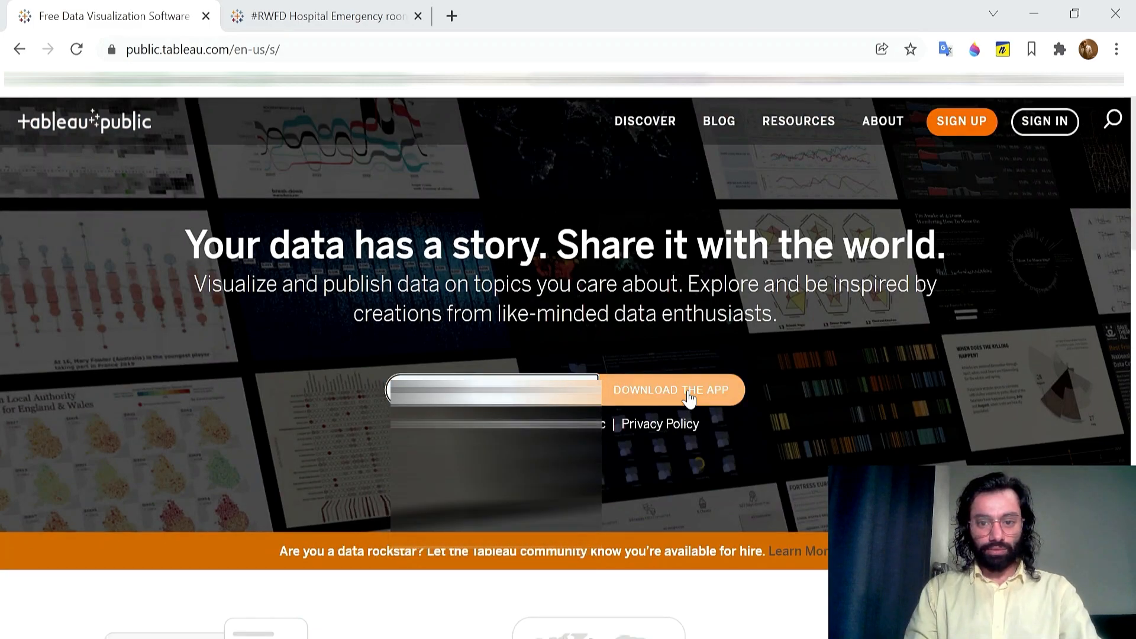
- Download and launch the Tableau Public installer, then install it with the license terms accepted and product usage data sharing opted out
{"action": "left_click", "coordinate": [687, 395]}
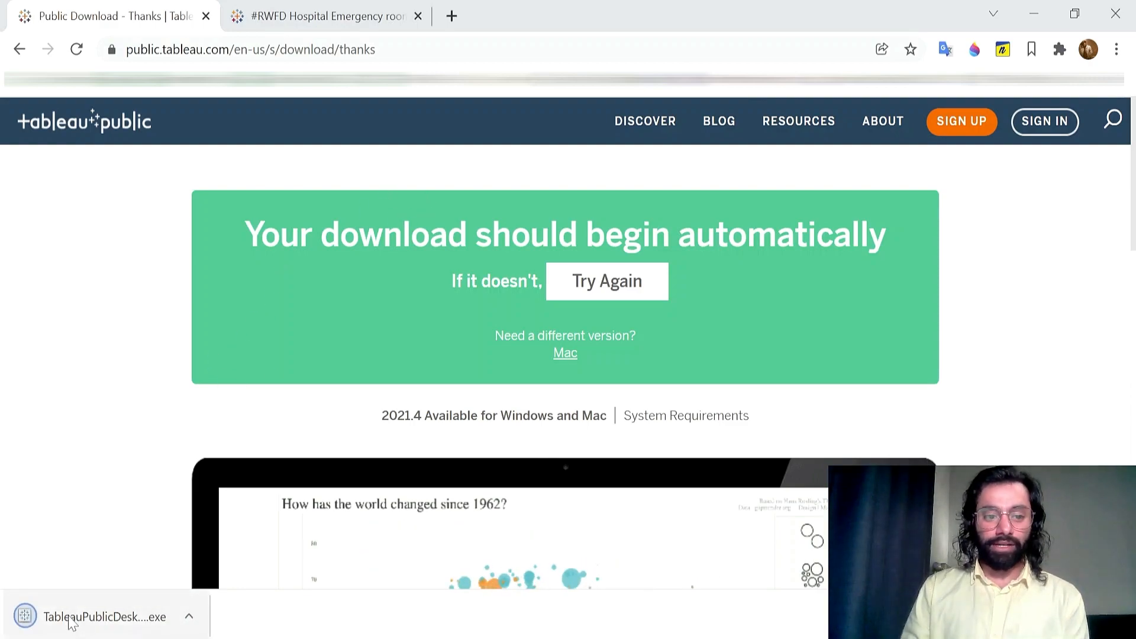
{"action": "left_click", "coordinate": [88, 616]}
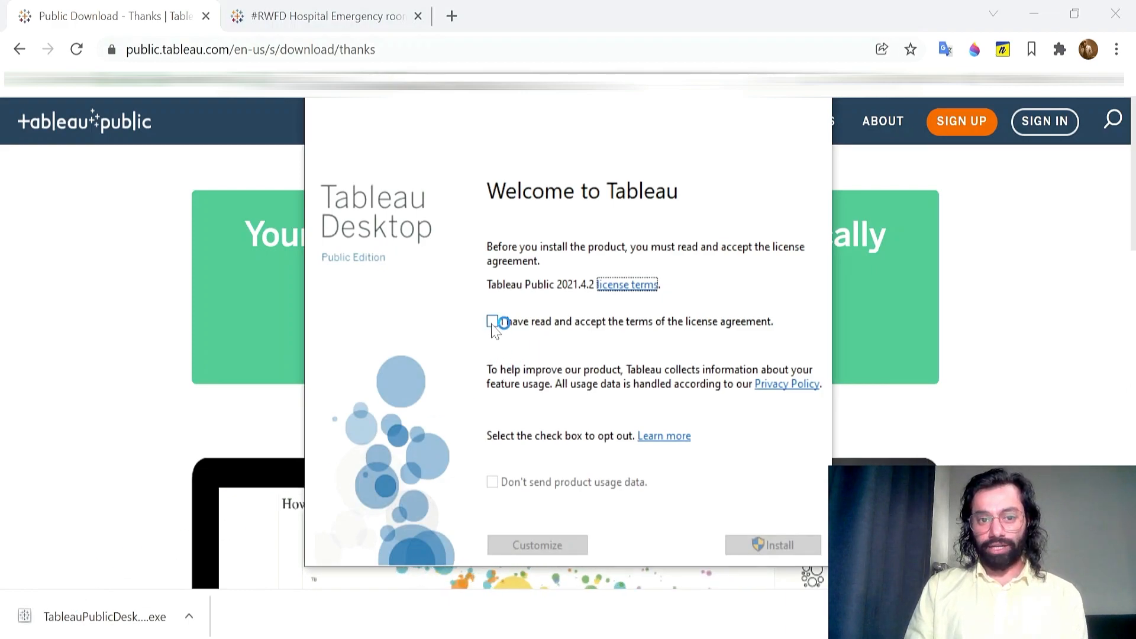
{"action": "left_click", "coordinate": [492, 322]}
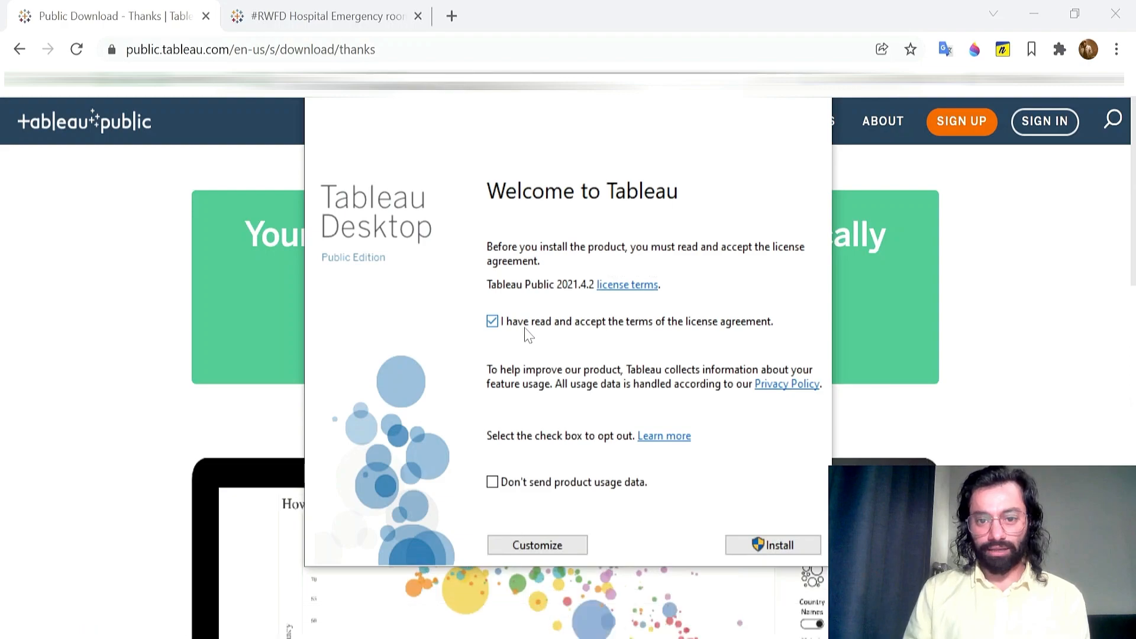
{"action": "left_click", "coordinate": [546, 484]}
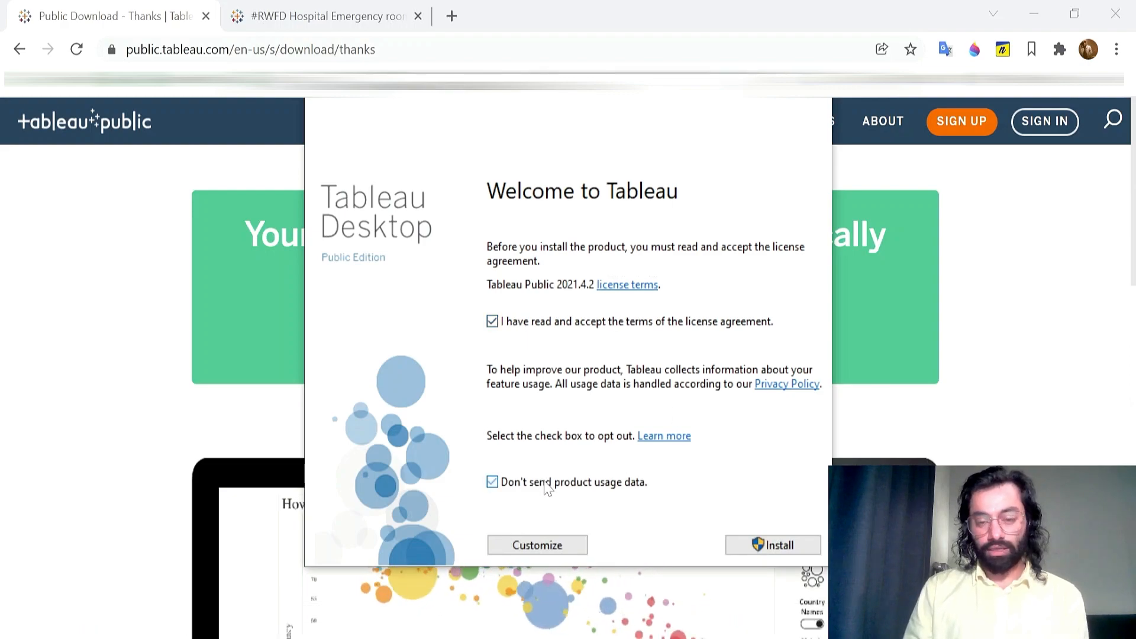
{"action": "left_click", "coordinate": [759, 544]}
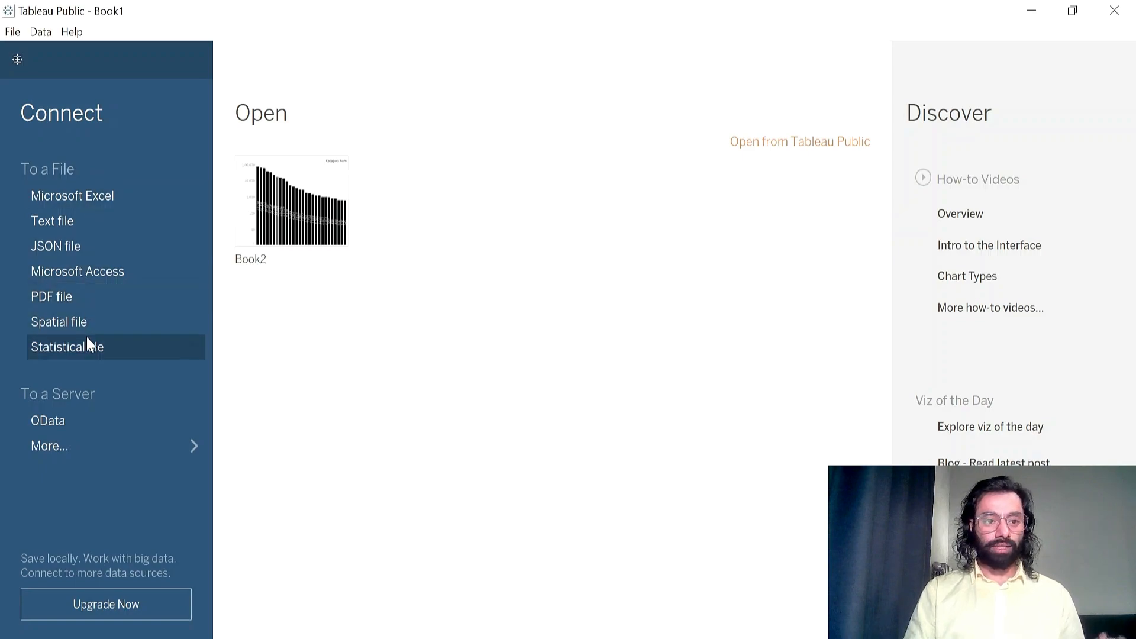
- Examine the additional server connectors and the file, data, help and language options available on the start page
{"action": "left_click", "coordinate": [86, 447]}
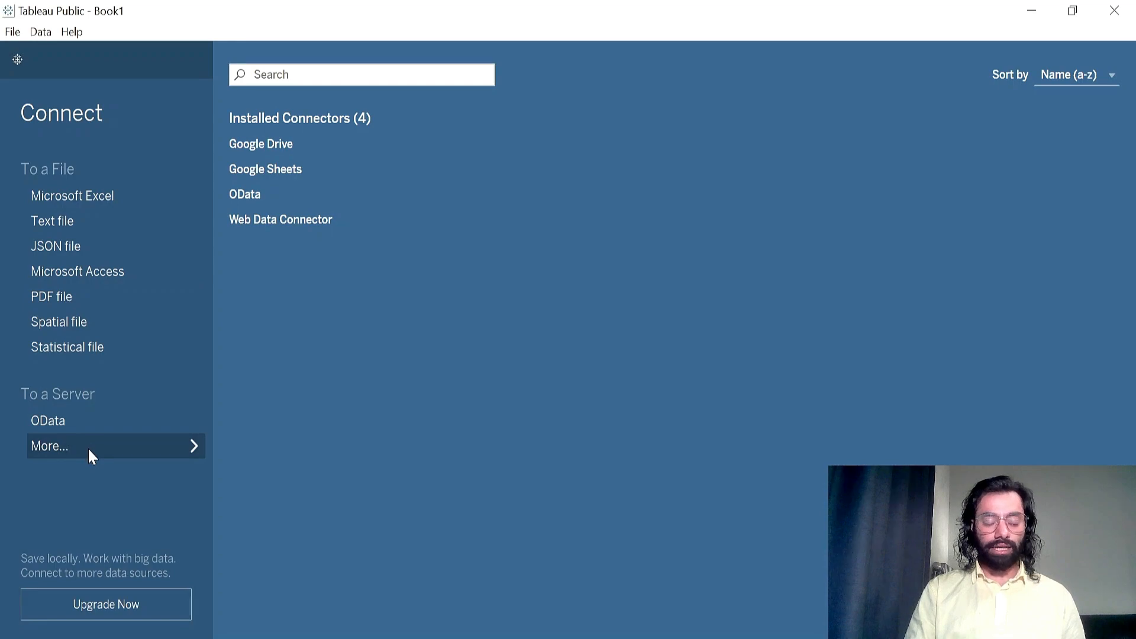
{"action": "left_click", "coordinate": [88, 446]}
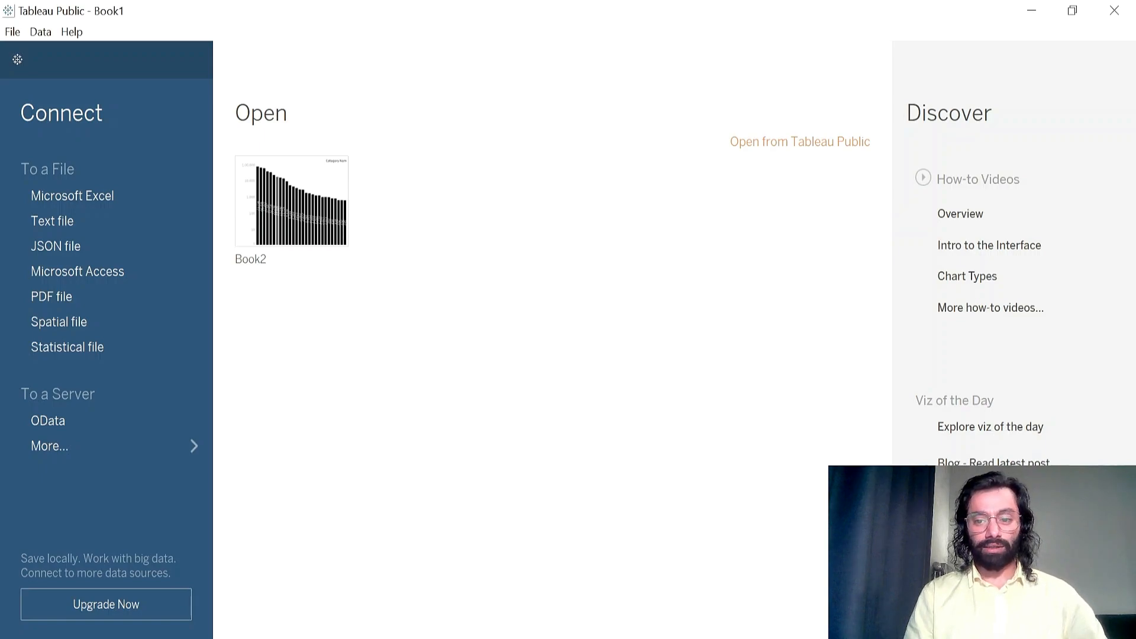
{"action": "left_click", "coordinate": [13, 32]}
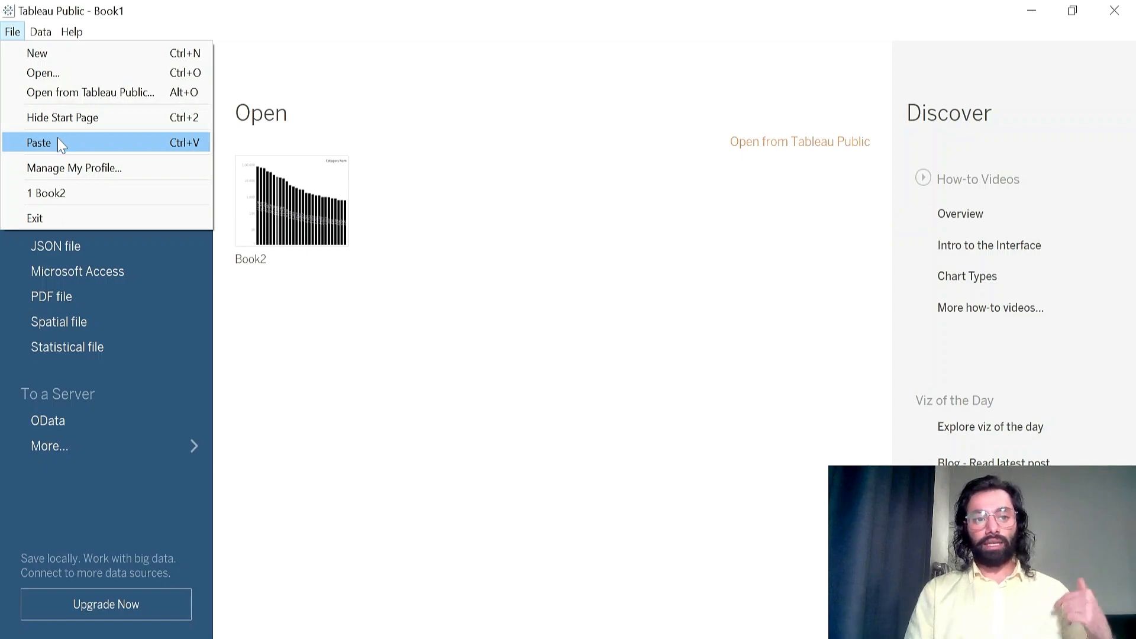
{"action": "left_click", "coordinate": [414, 275]}
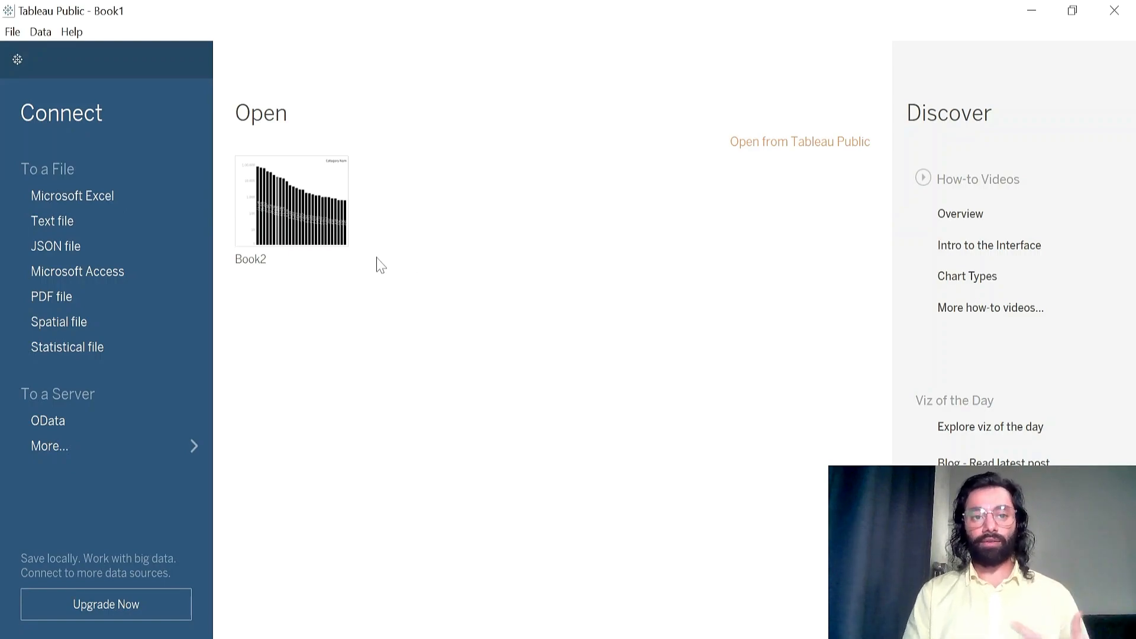
{"action": "left_click", "coordinate": [40, 33]}
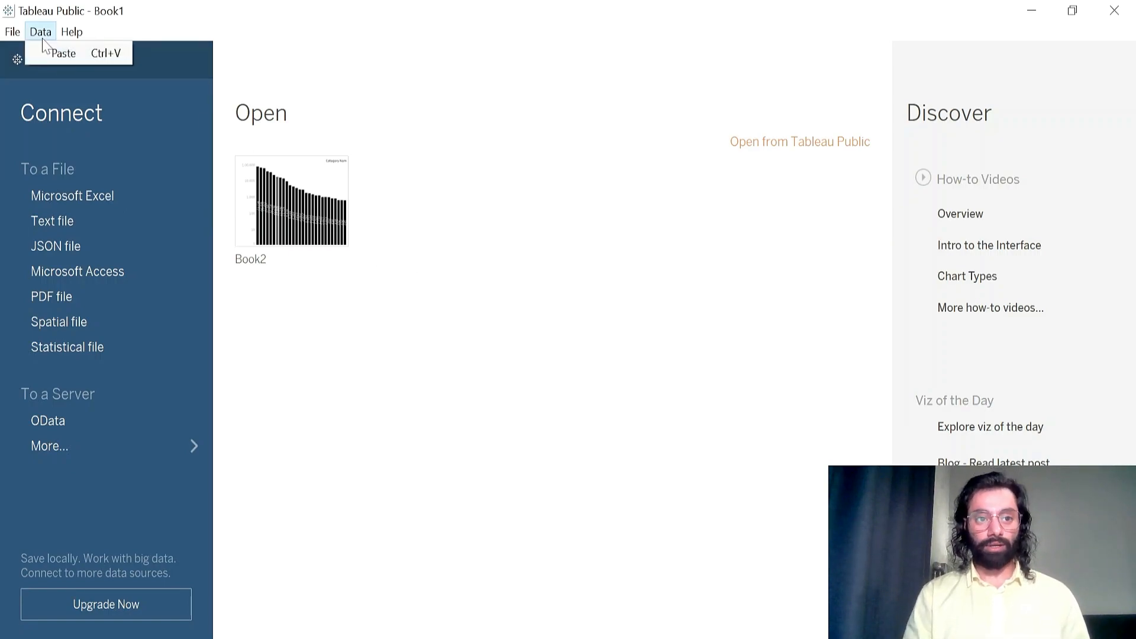
{"action": "left_click", "coordinate": [72, 33]}
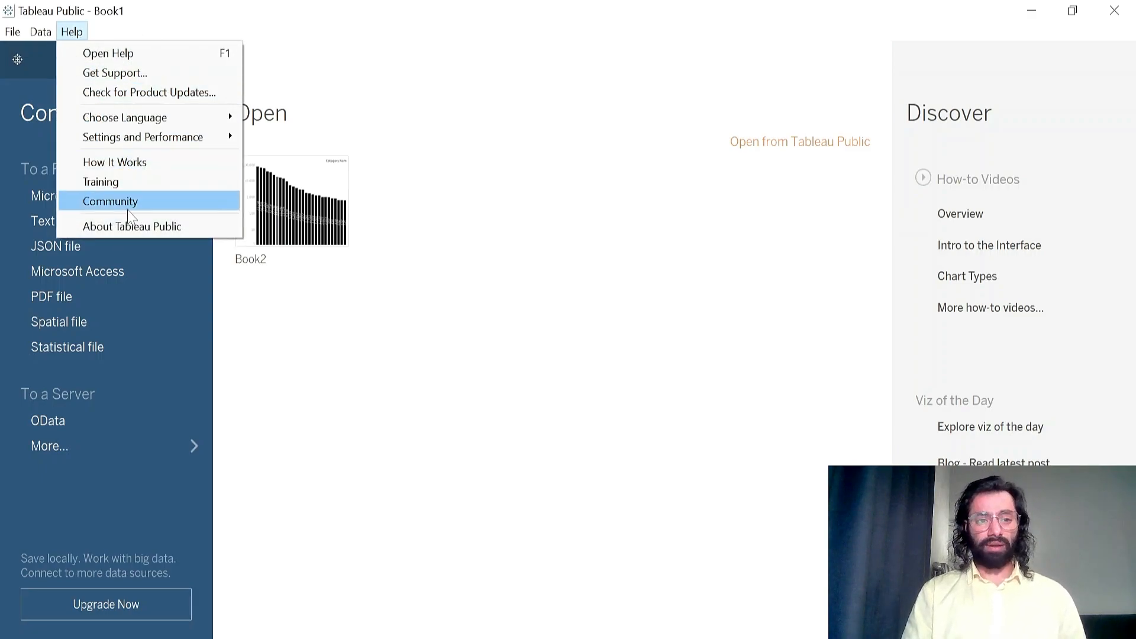
{"action": "mouse_move", "coordinate": [161, 119]}
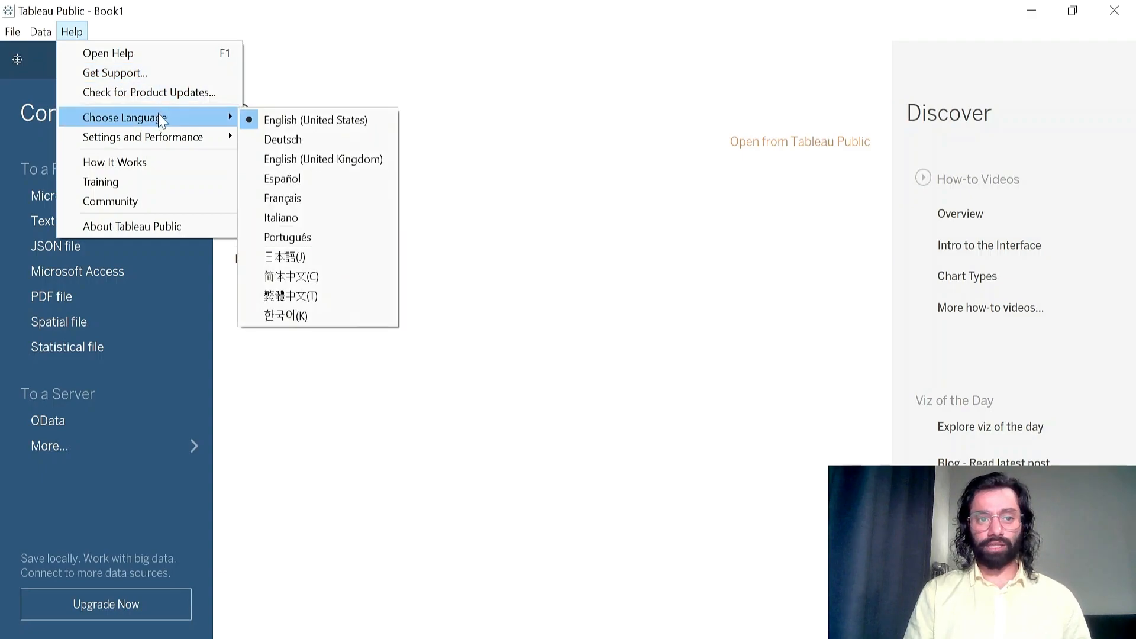
{"action": "mouse_move", "coordinate": [169, 145]}
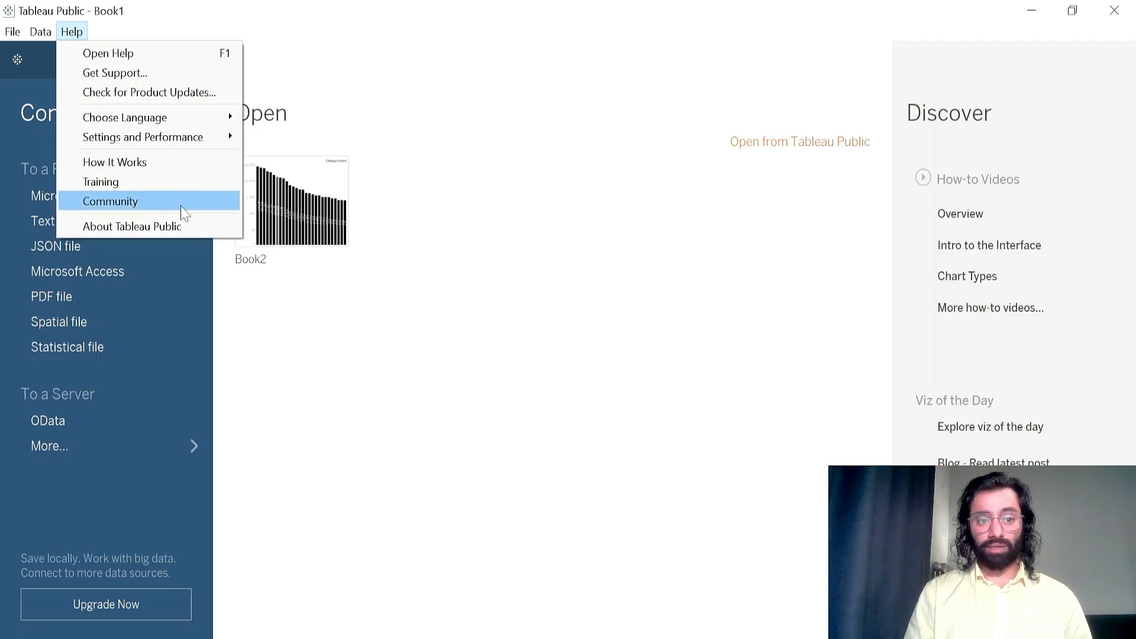
{"action": "left_click", "coordinate": [178, 237]}
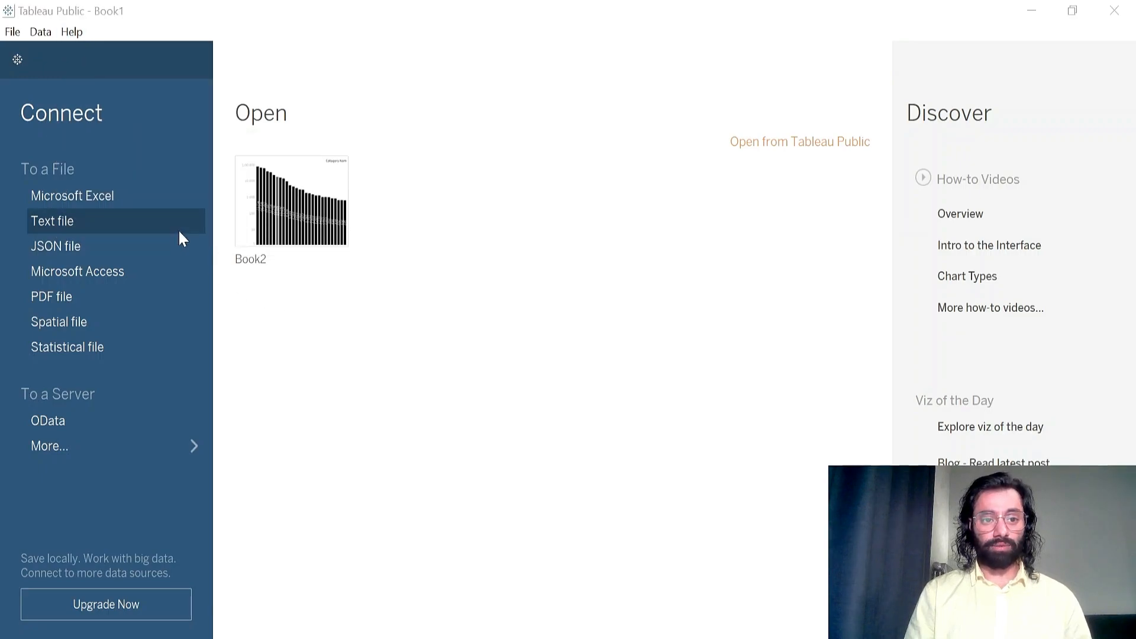
{"action": "left_click", "coordinate": [179, 229]}
{"action": "left_click", "coordinate": [663, 512]}
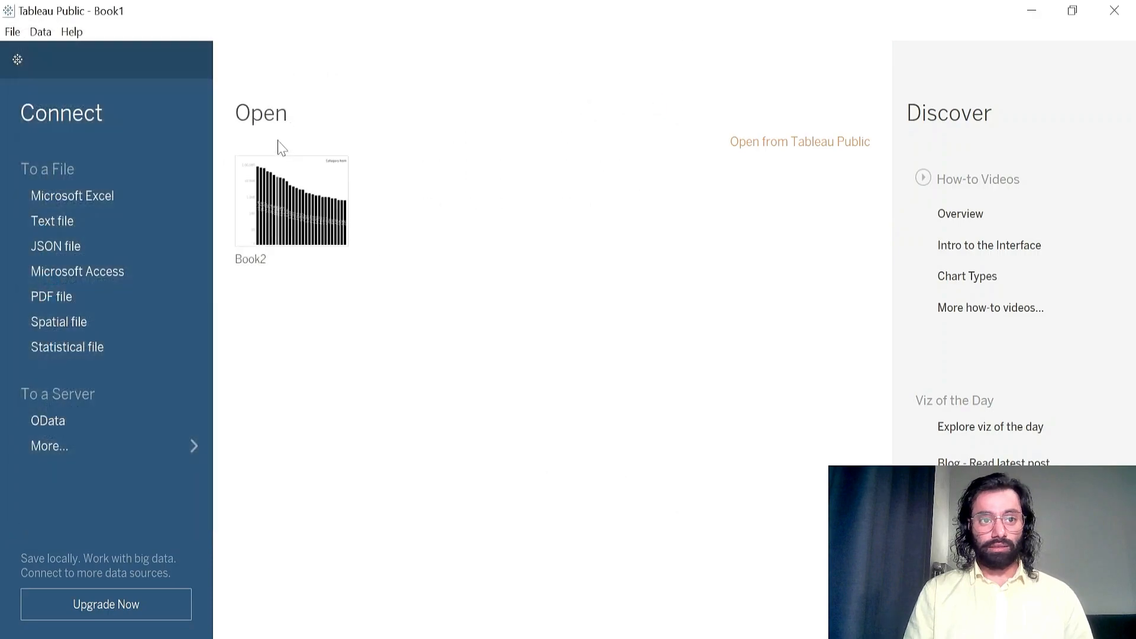
- View the About Tableau Public version information and return to the start page
{"action": "left_click", "coordinate": [72, 32]}
{"action": "left_click", "coordinate": [156, 231]}
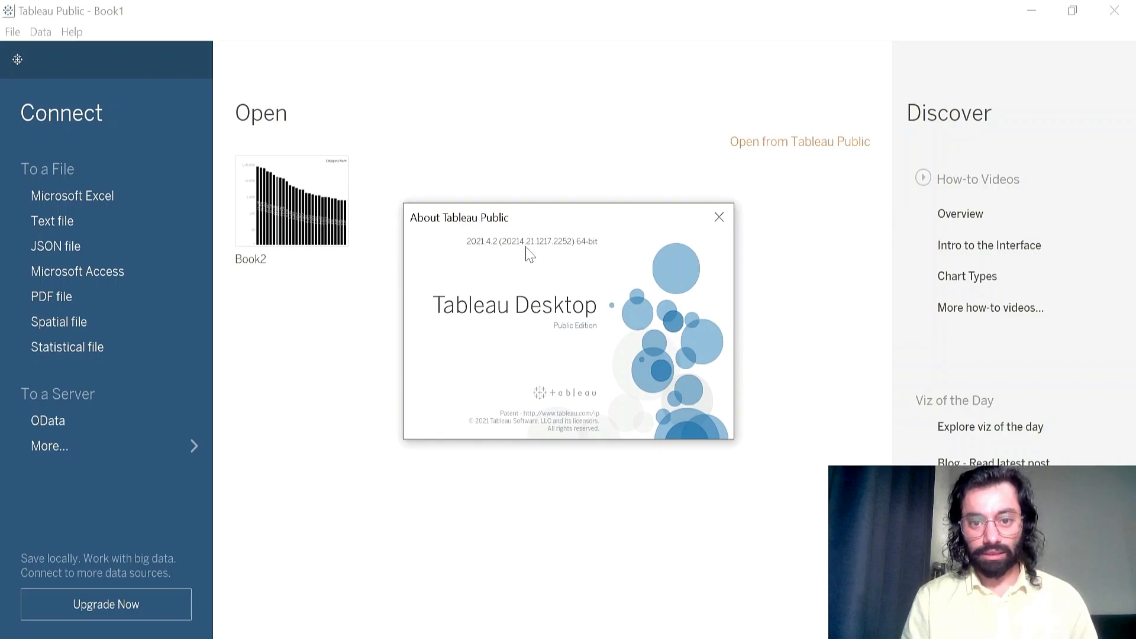
{"action": "key", "text": "Escape"}
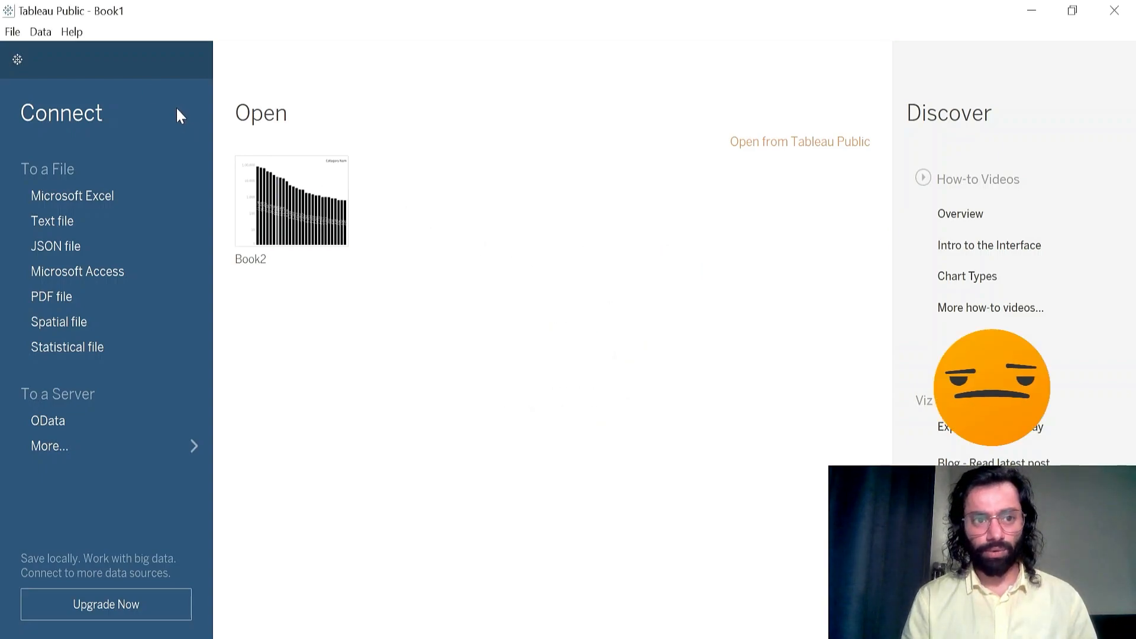
{"action": "left_click", "coordinate": [71, 32]}
{"action": "left_click", "coordinate": [108, 226]}
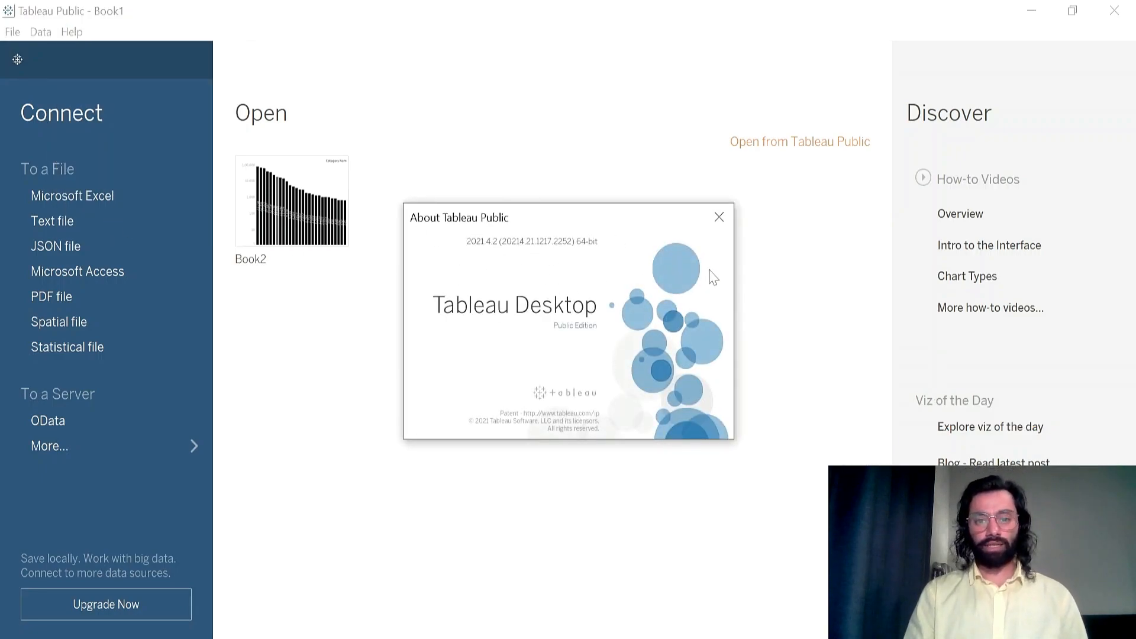
{"action": "left_click", "coordinate": [719, 218]}
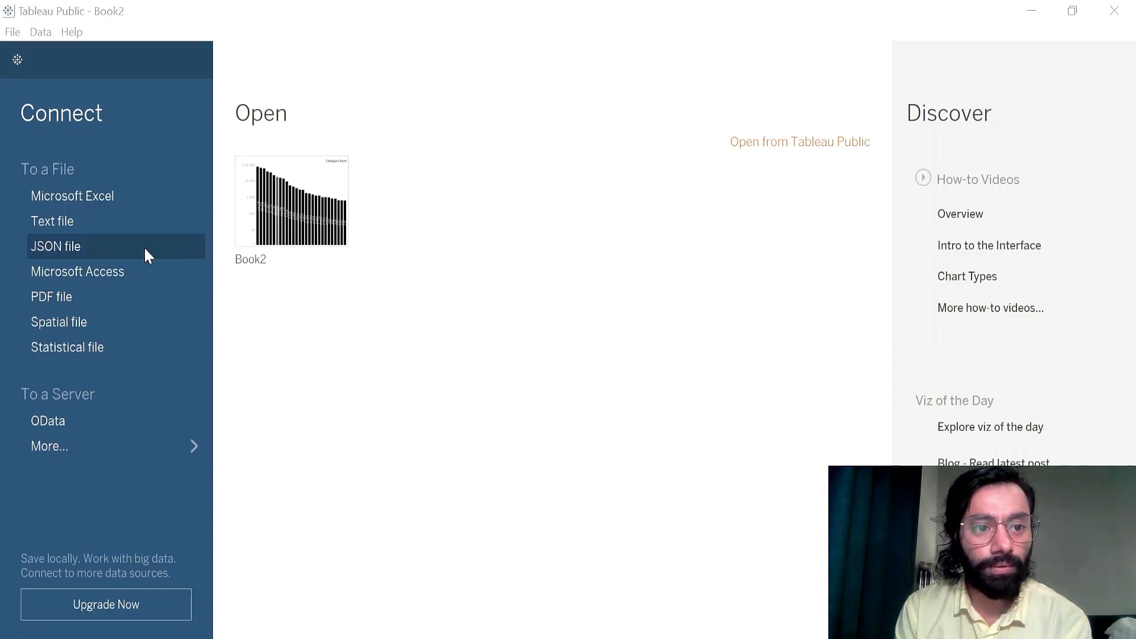
- Connect to the text file DataCoSupplyChainDataset in the Program Files data folder
{"action": "left_click", "coordinate": [80, 218]}
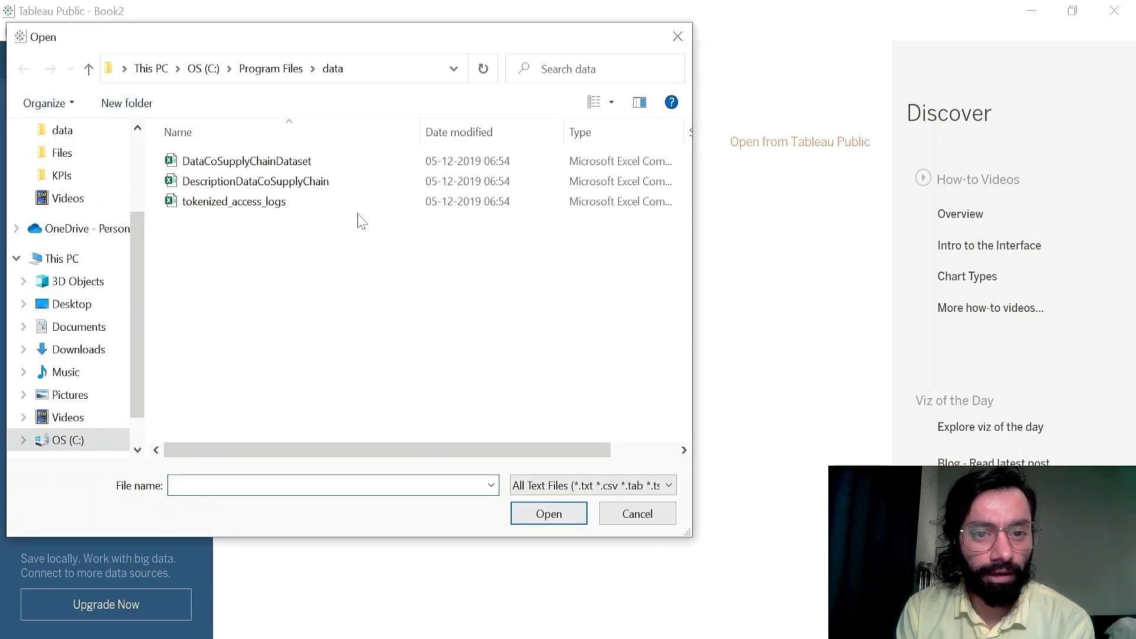
{"action": "double_click", "coordinate": [299, 166]}
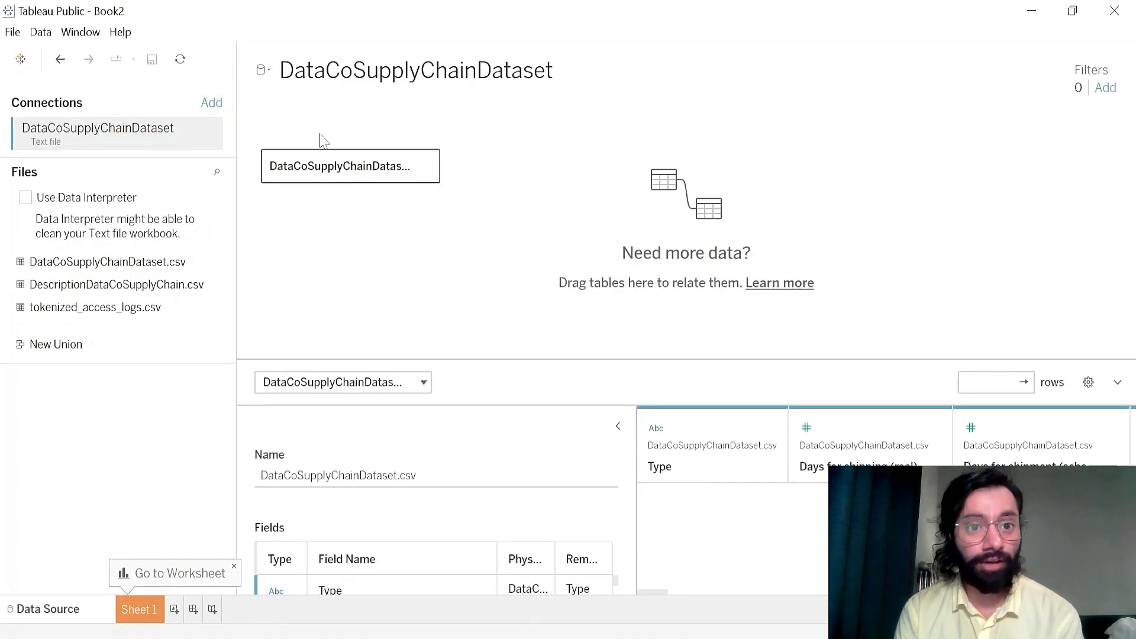
- Switch to File Explorer, go to the folder holding DataCoSupplyChainDataset, and check the file's full type and size
{"action": "key", "text": "alt+Tab"}
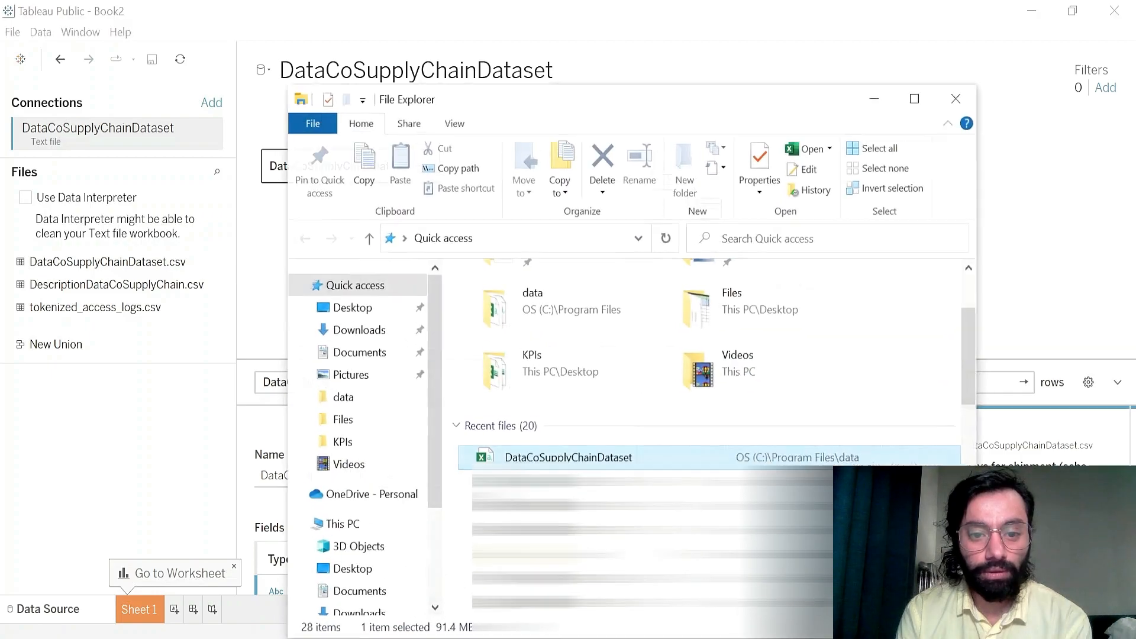
{"action": "right_click", "coordinate": [602, 454]}
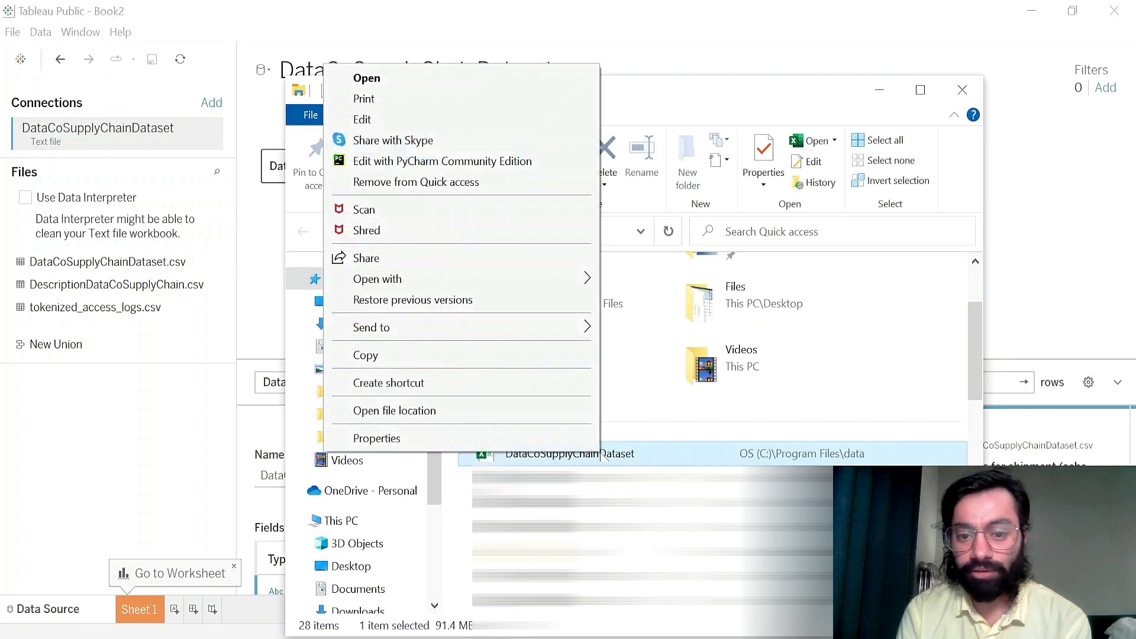
{"action": "left_click", "coordinate": [499, 409]}
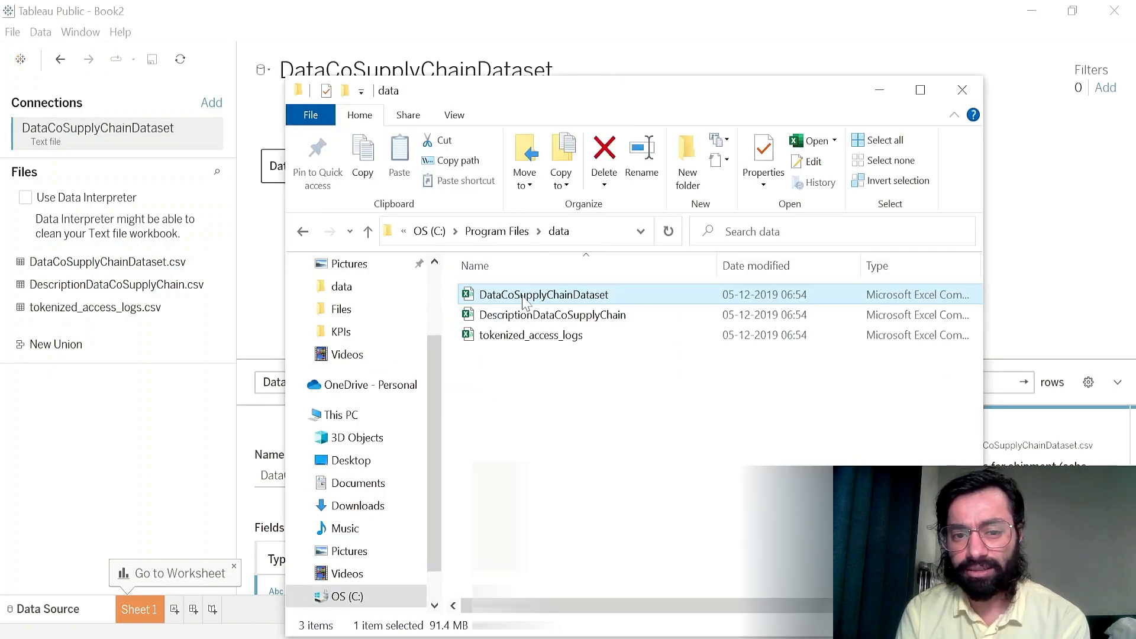
{"action": "mouse_move", "coordinate": [720, 265]}
{"action": "left_mouse_down"}
{"action": "mouse_move", "coordinate": [791, 264]}
{"action": "mouse_move", "coordinate": [698, 265]}
{"action": "left_mouse_up"}
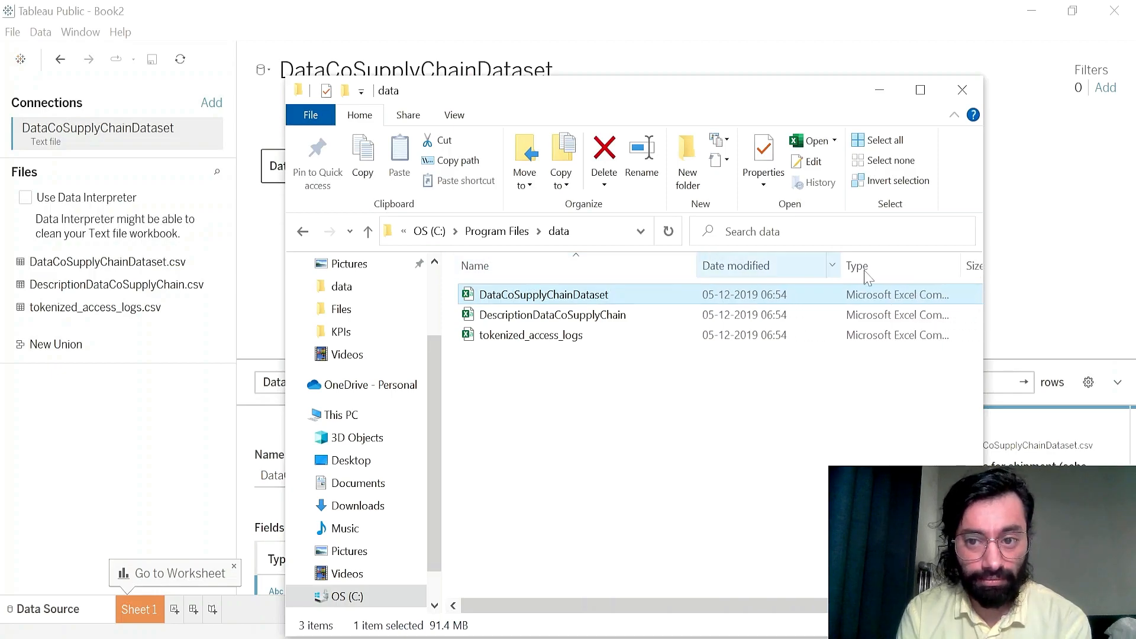
{"action": "double_click", "coordinate": [808, 93]}
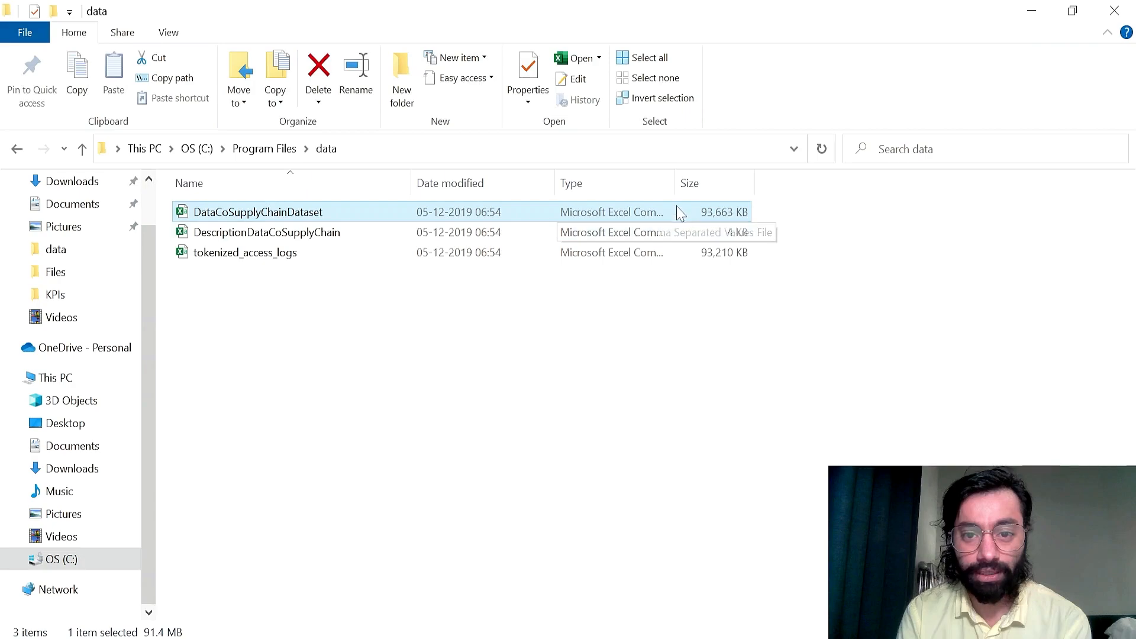
{"action": "left_click_drag", "start_coordinate": [675, 185], "coordinate": [843, 185]}
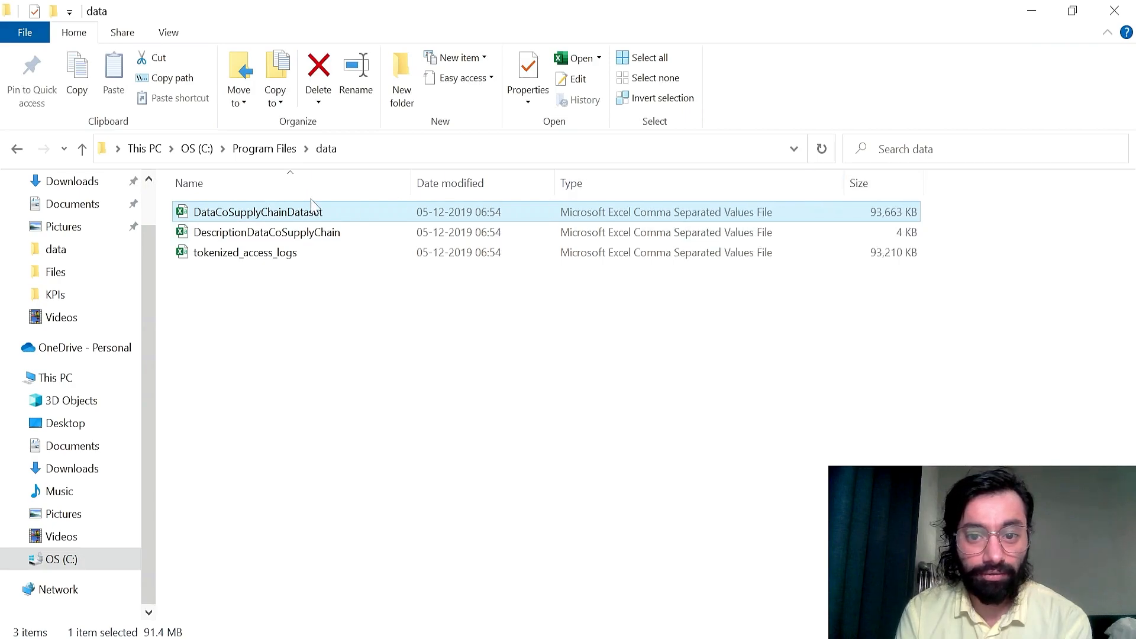
{"action": "right_click", "coordinate": [246, 219]}
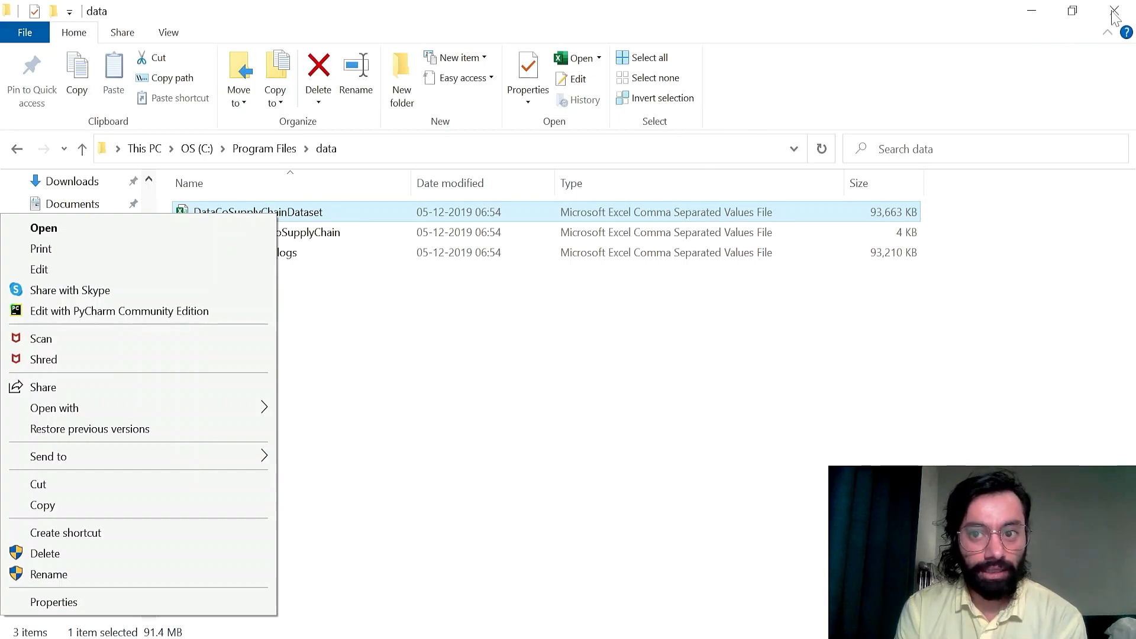
{"action": "left_click", "coordinate": [1035, 15]}
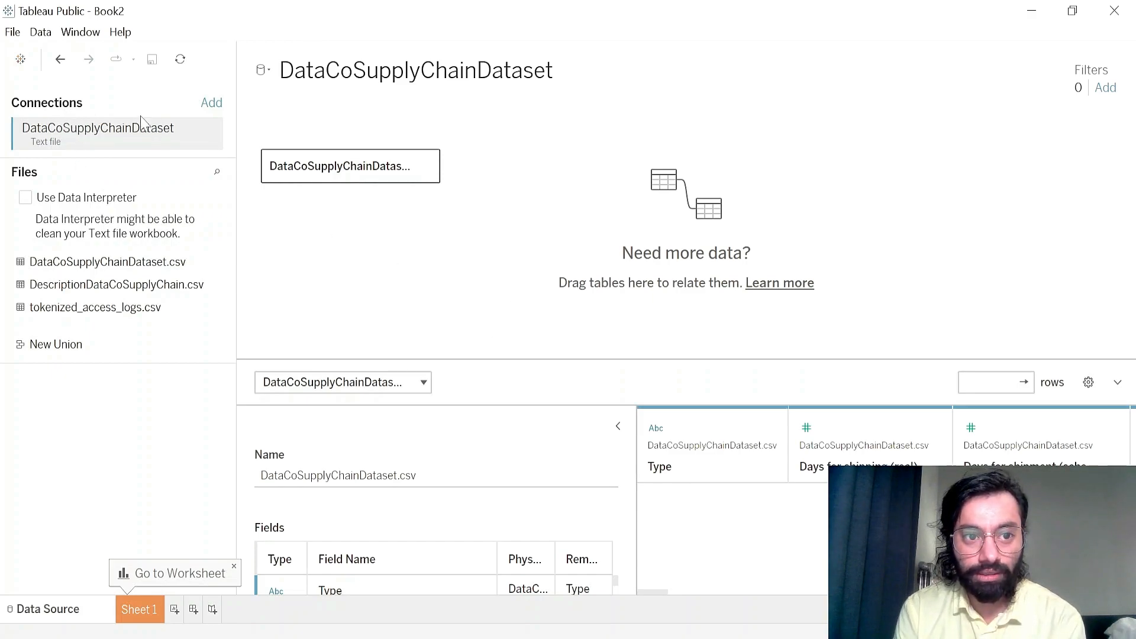
- Examine the options available for the DataCoSupplyChainDataset connection and for its table on the canvas
{"action": "left_click", "coordinate": [213, 134]}
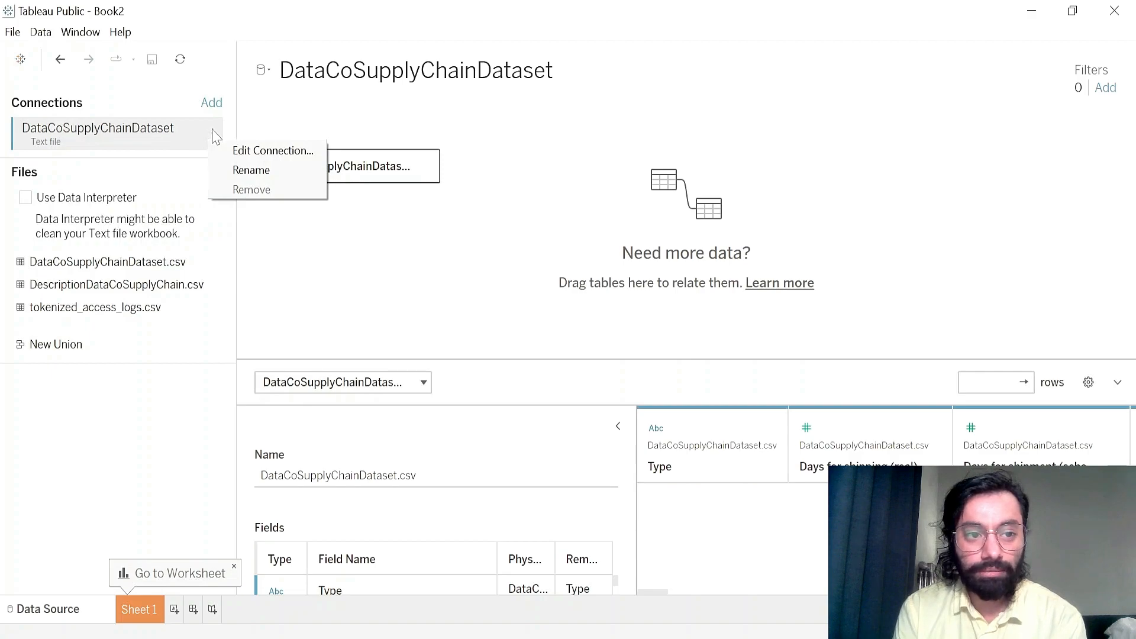
{"action": "left_click", "coordinate": [216, 137]}
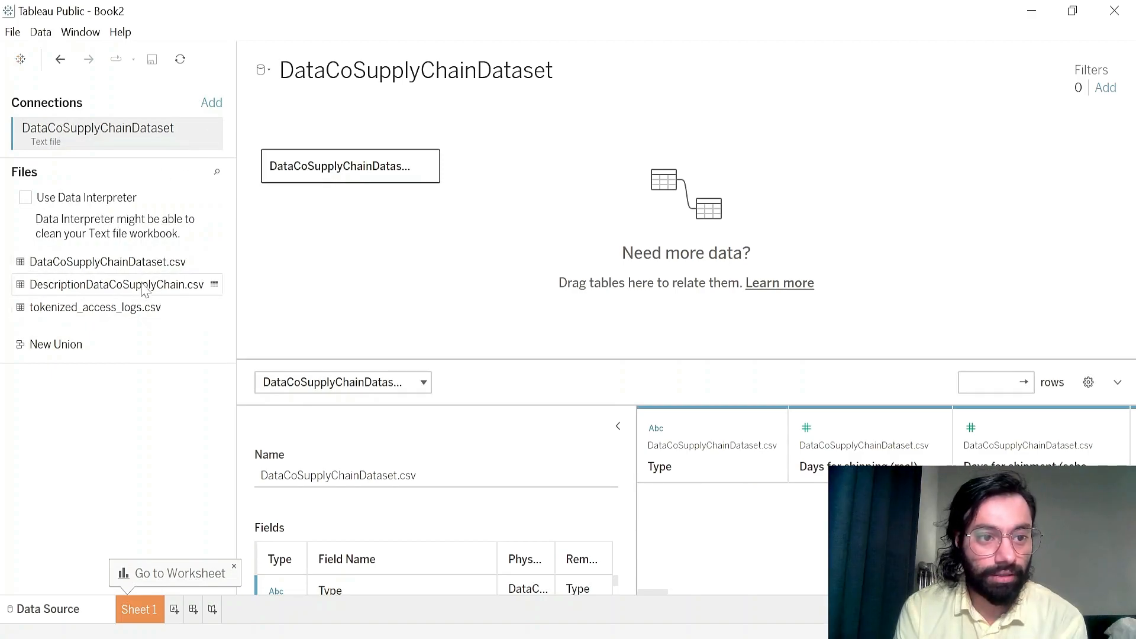
{"action": "left_click", "coordinate": [427, 166]}
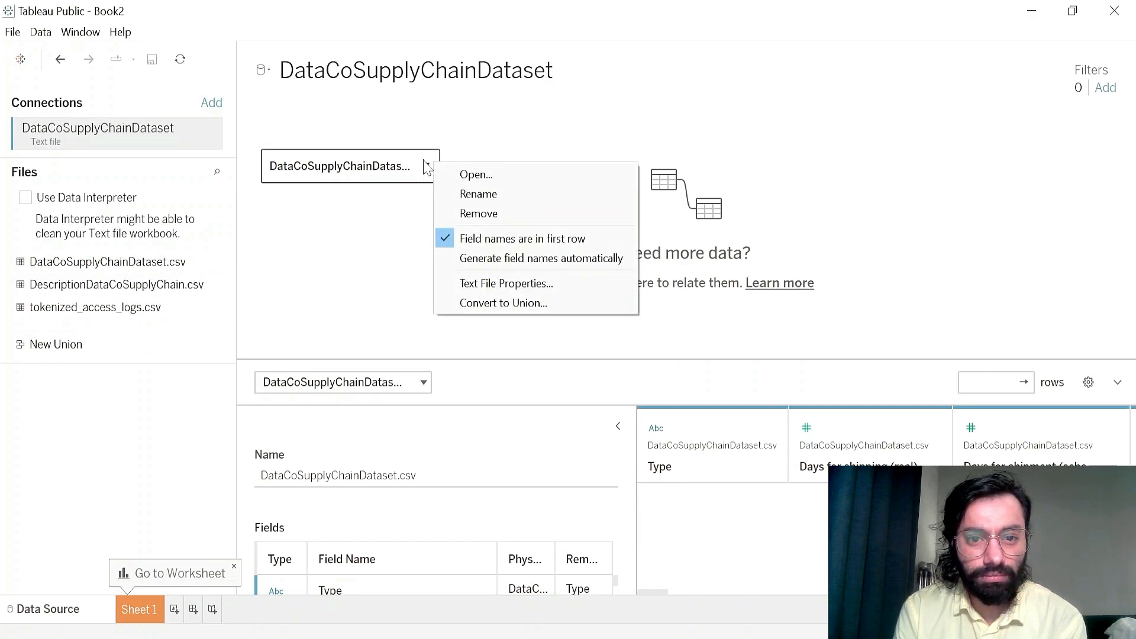
{"action": "left_click", "coordinate": [266, 70]}
- Add a new data source from the text file DescriptionDataCoSupplyChain in the data folder
{"action": "left_click", "coordinate": [267, 70]}
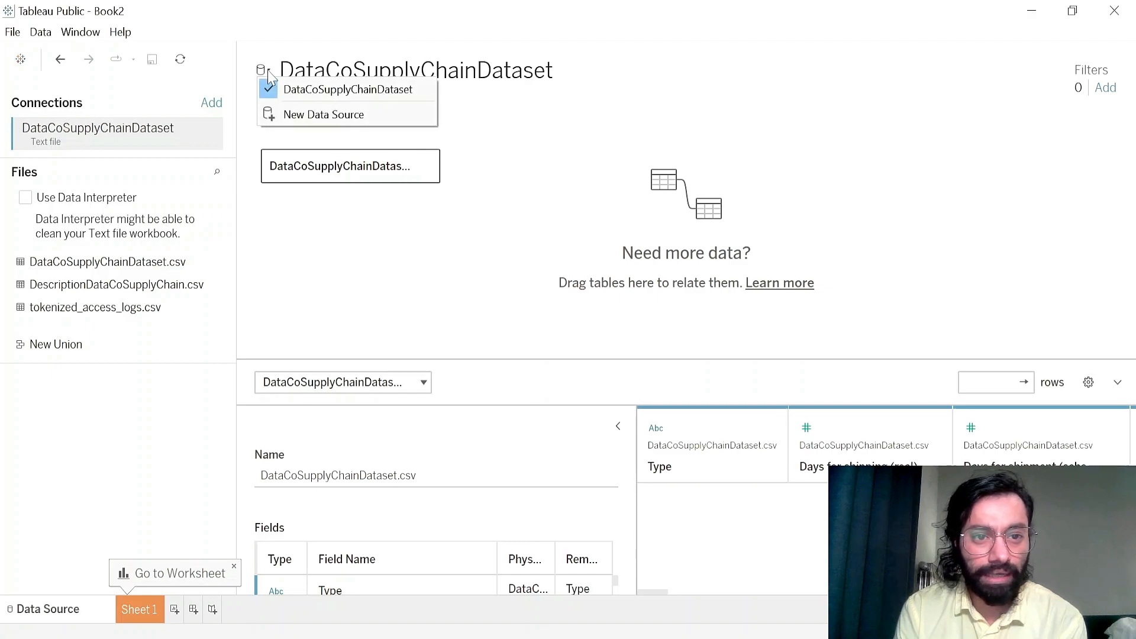
{"action": "left_click", "coordinate": [296, 114]}
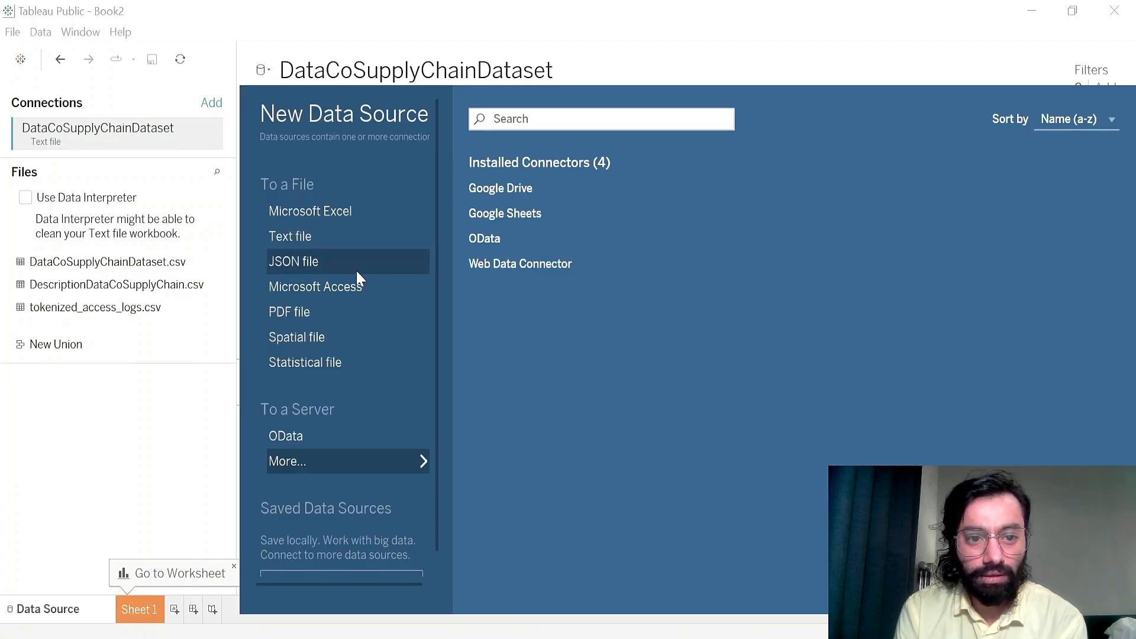
{"action": "left_click", "coordinate": [332, 240]}
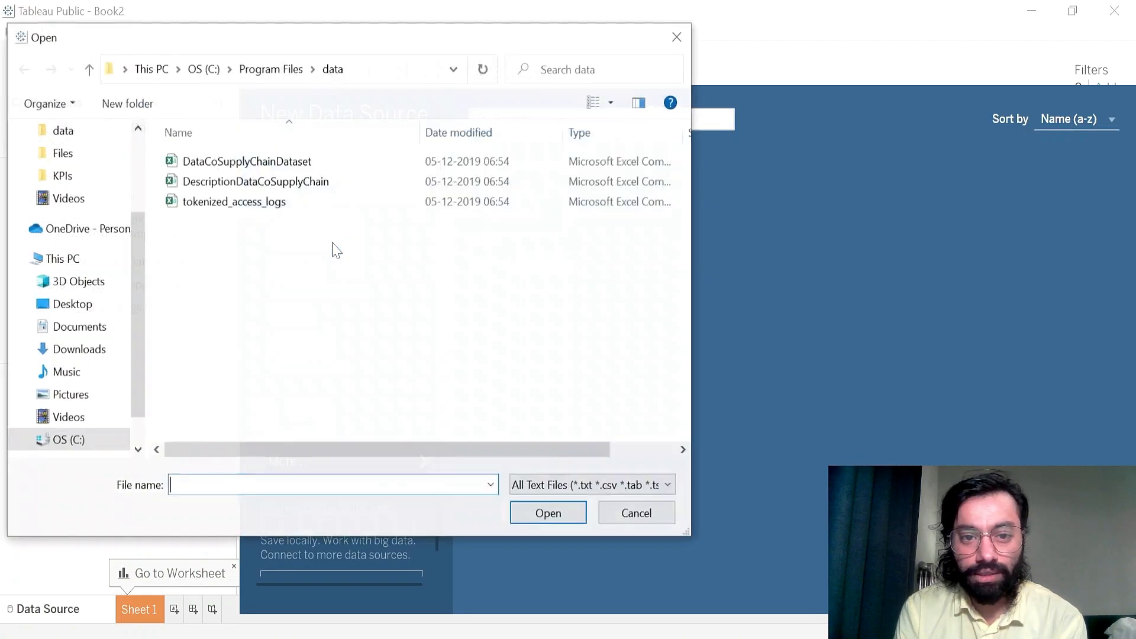
{"action": "left_click", "coordinate": [258, 184]}
{"action": "double_click", "coordinate": [258, 184]}
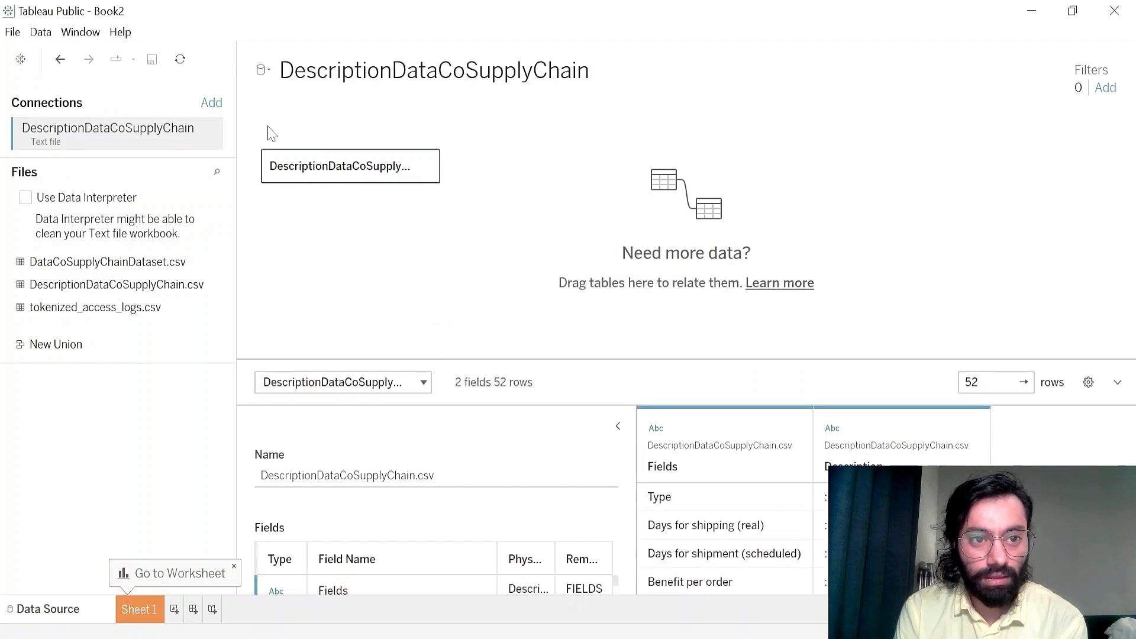
- Switch back to the DataCoSupplyChainDataset data source and enlarge the field list and data preview area
{"action": "left_click", "coordinate": [266, 71]}
{"action": "left_click", "coordinate": [277, 88]}
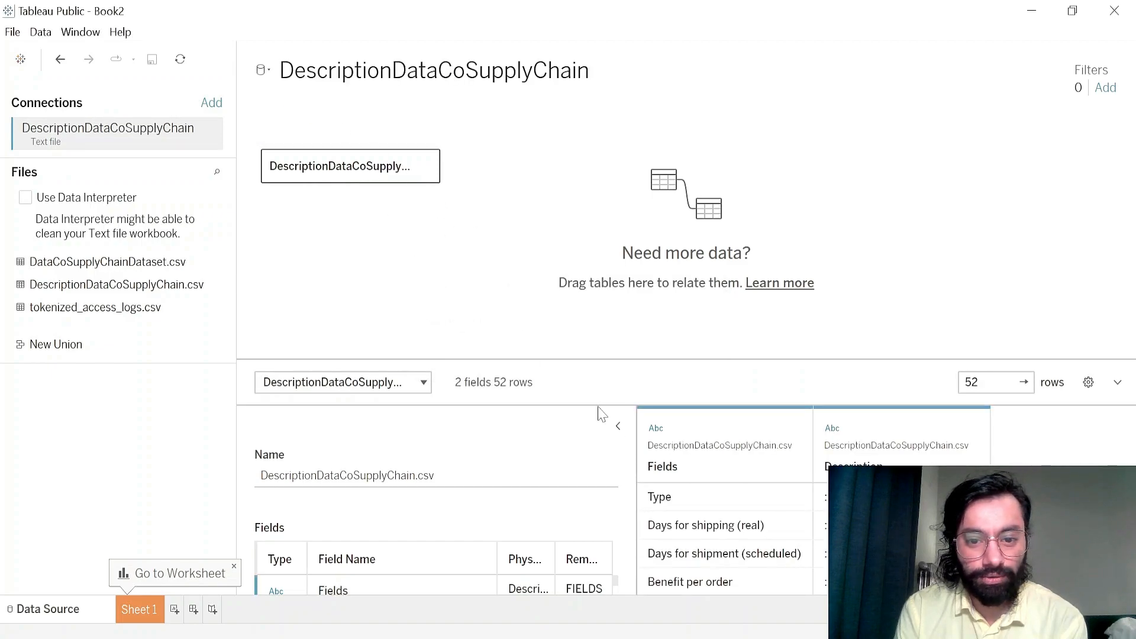
{"action": "left_click_drag", "start_coordinate": [560, 326], "coordinate": [560, 204]}
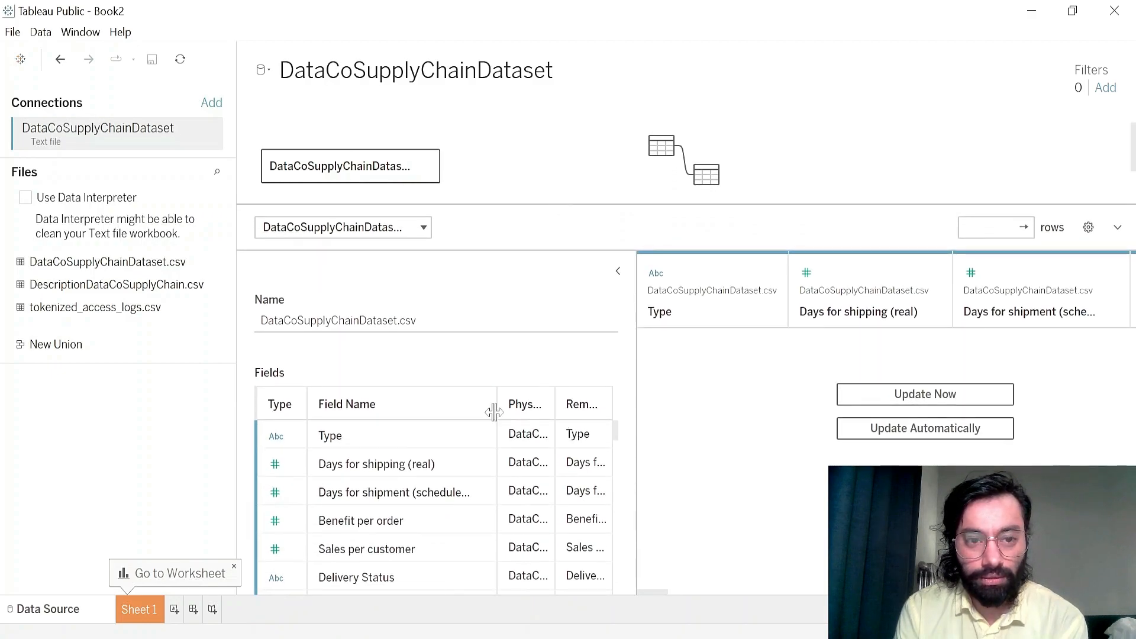
- Examine the data types assigned to the dataset's fields, including the type options for Latitude, Department Name and Order Item Cardprod Id
{"action": "left_click_drag", "start_coordinate": [617, 438], "coordinate": [612, 504]}
{"action": "scroll", "coordinate": [284, 436], "scroll_direction": "up", "scroll_amount": 1}
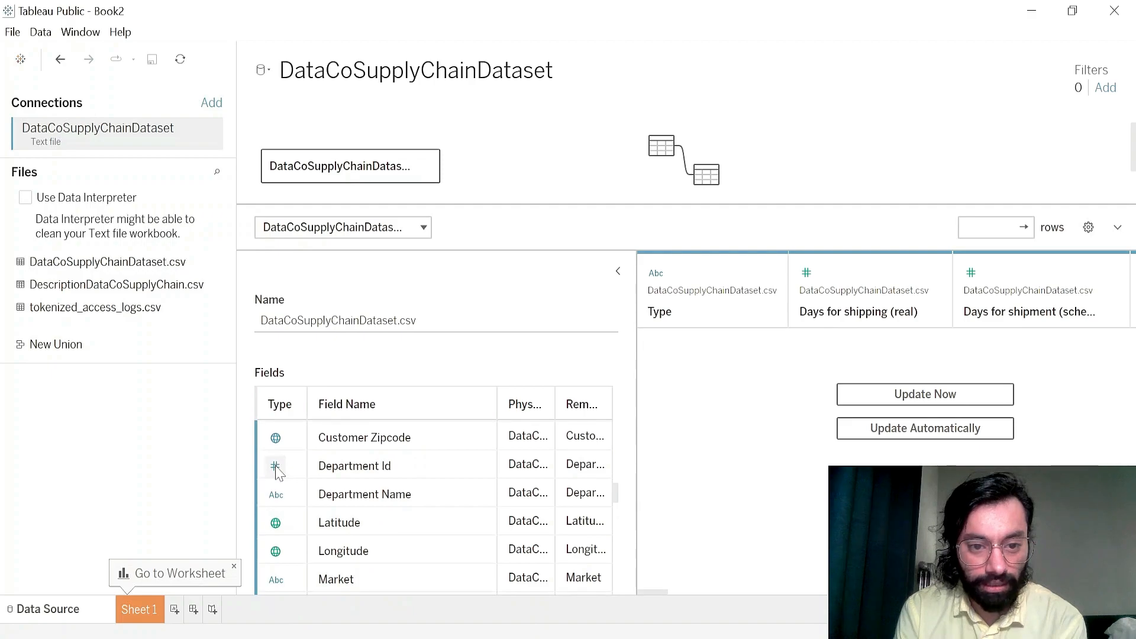
{"action": "left_click", "coordinate": [275, 521]}
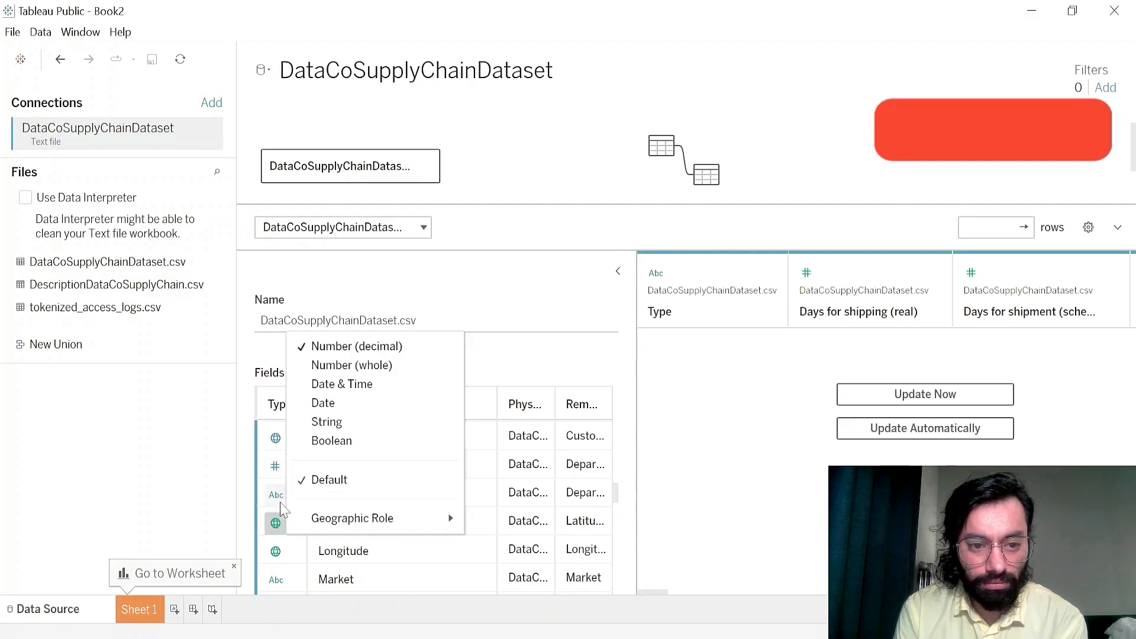
{"action": "left_click", "coordinate": [275, 493]}
{"action": "scroll", "coordinate": [284, 509], "scroll_direction": "down", "scroll_amount": 2}
{"action": "scroll", "coordinate": [278, 515], "scroll_direction": "down", "scroll_amount": 3}
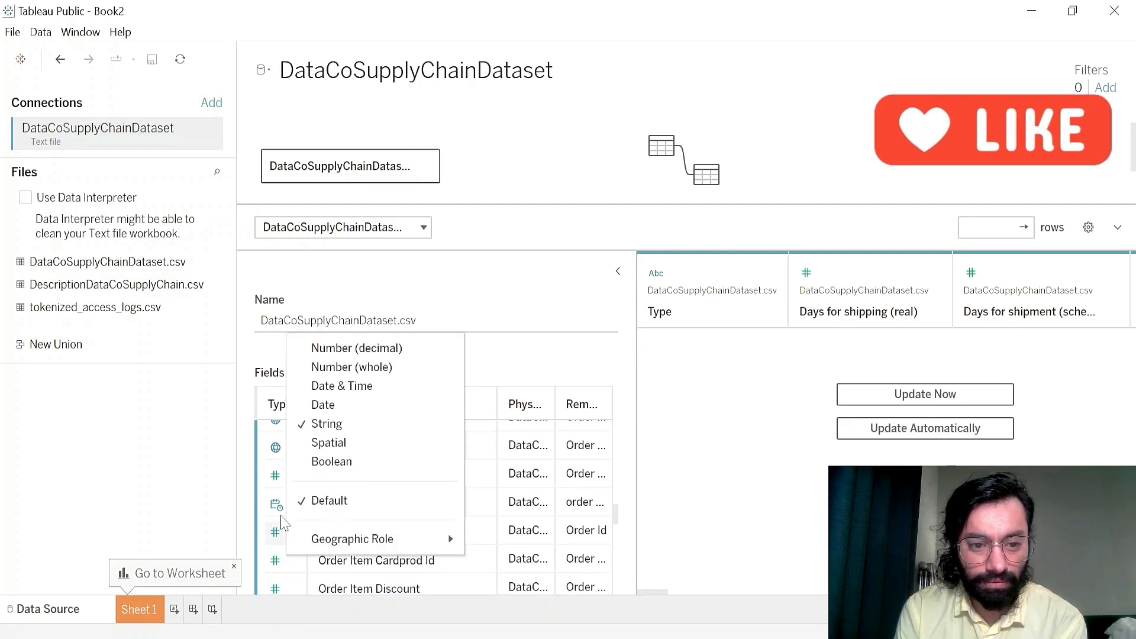
{"action": "scroll", "coordinate": [288, 531], "scroll_direction": "down", "scroll_amount": 3}
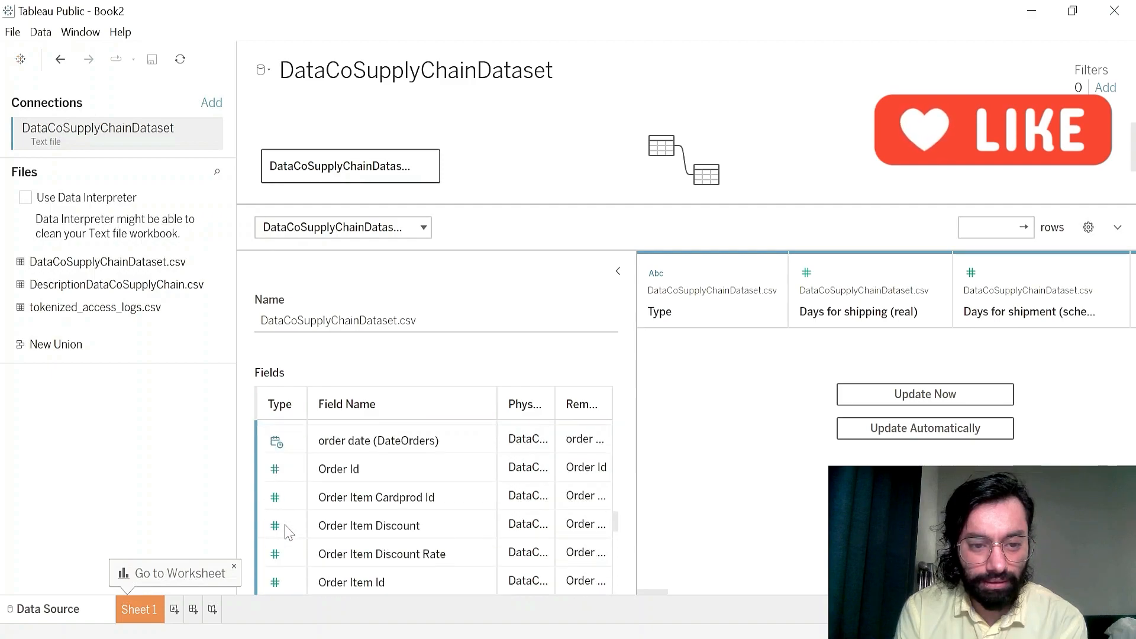
{"action": "left_click", "coordinate": [275, 497]}
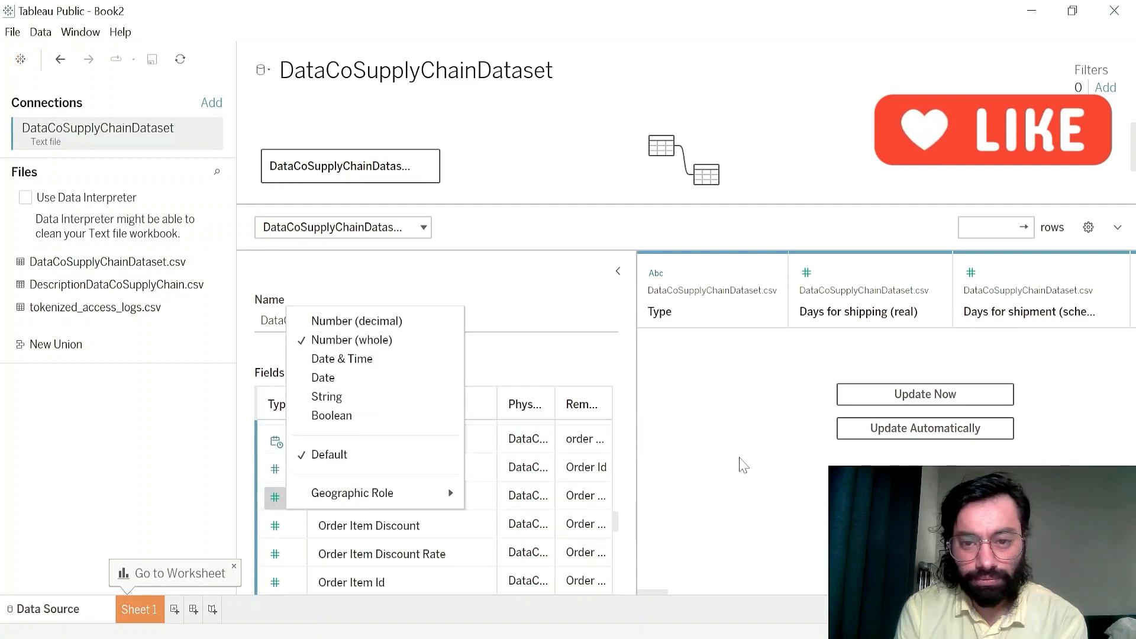
{"action": "left_click", "coordinate": [741, 464]}
{"action": "scroll", "coordinate": [345, 453], "scroll_direction": "up", "scroll_amount": 15}
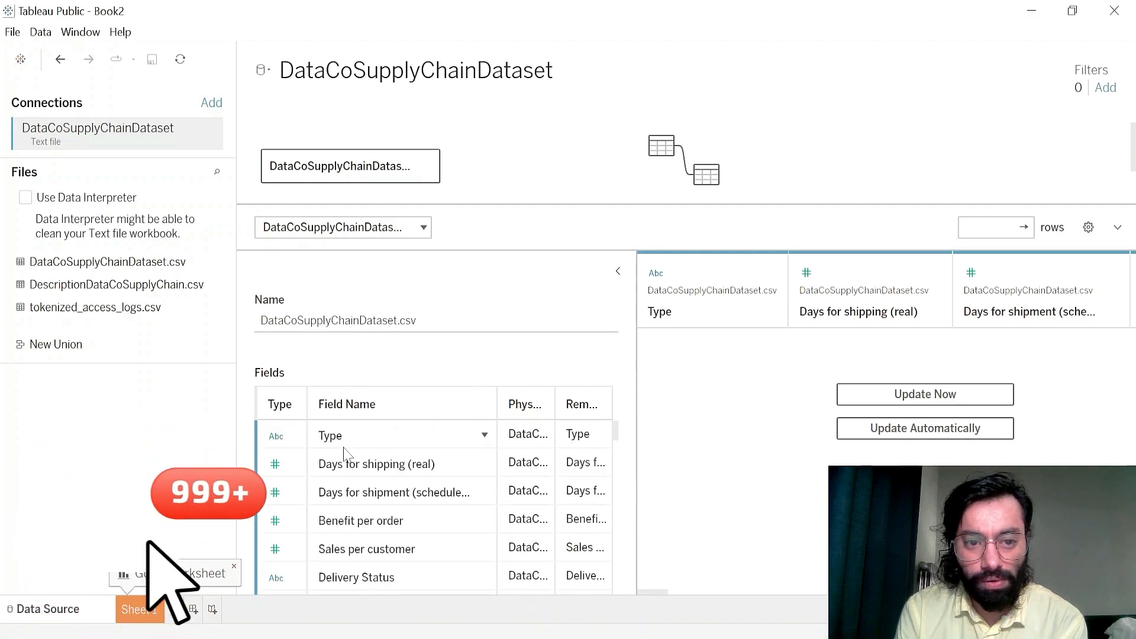
- Rename the DataCoSupplyChainDataset.csv table to Data_ops.csv
{"action": "left_click", "coordinate": [262, 320]}
{"action": "left_click", "coordinate": [262, 320]}
{"action": "left_click_drag", "start_coordinate": [262, 320], "coordinate": [397, 320]}
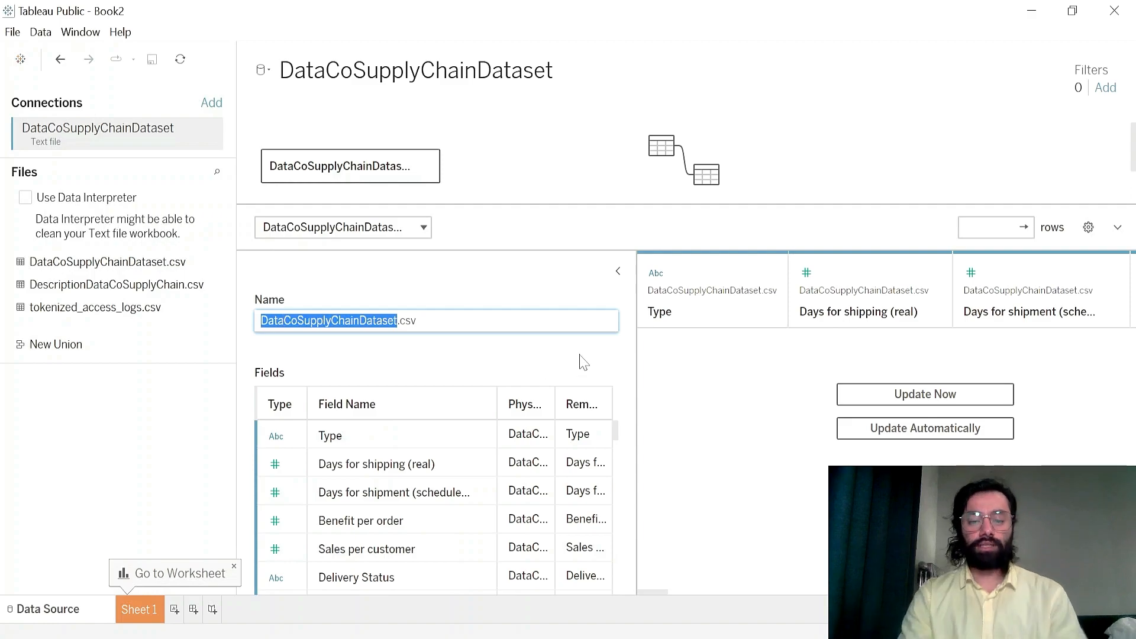
{"action": "type", "text": "Data"}
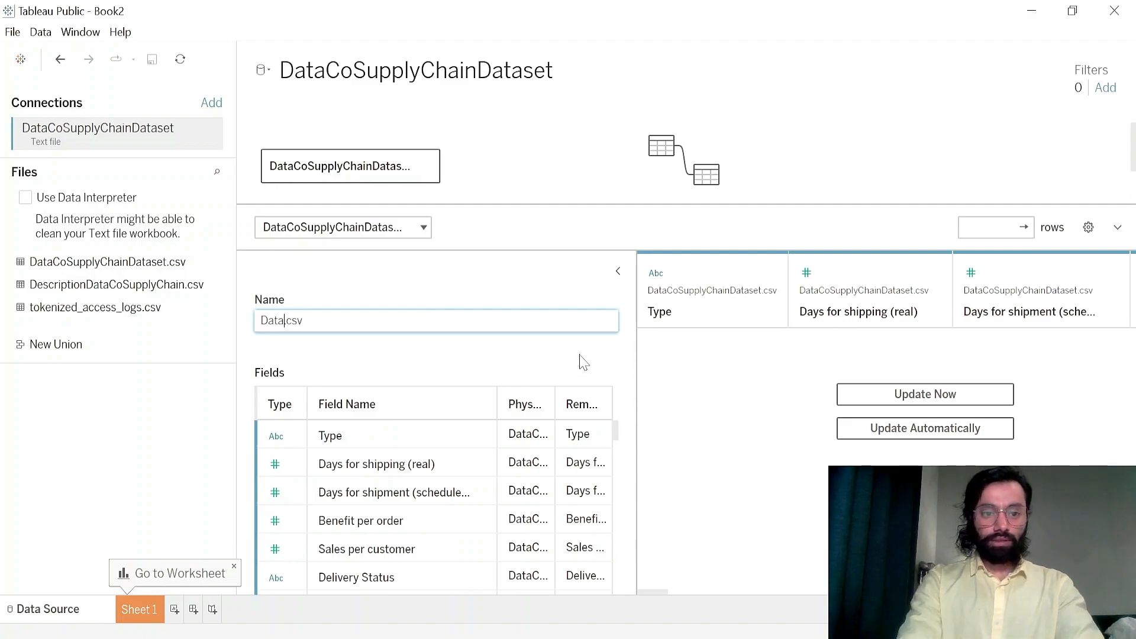
{"action": "key", "text": "Delete"}
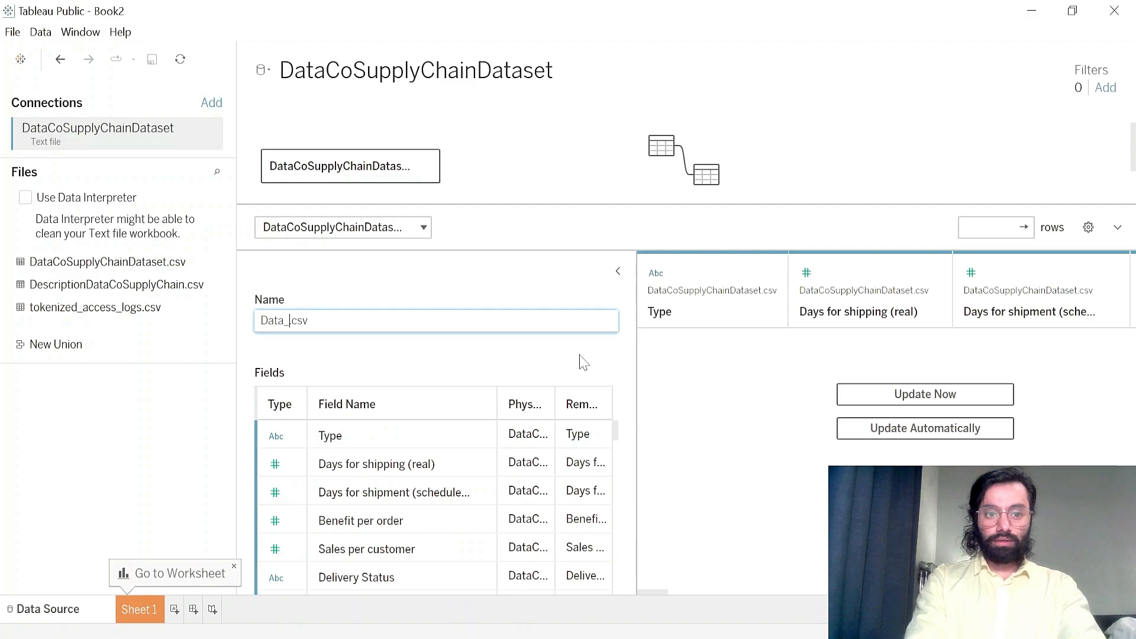
{"action": "type", "text": "_ops"}
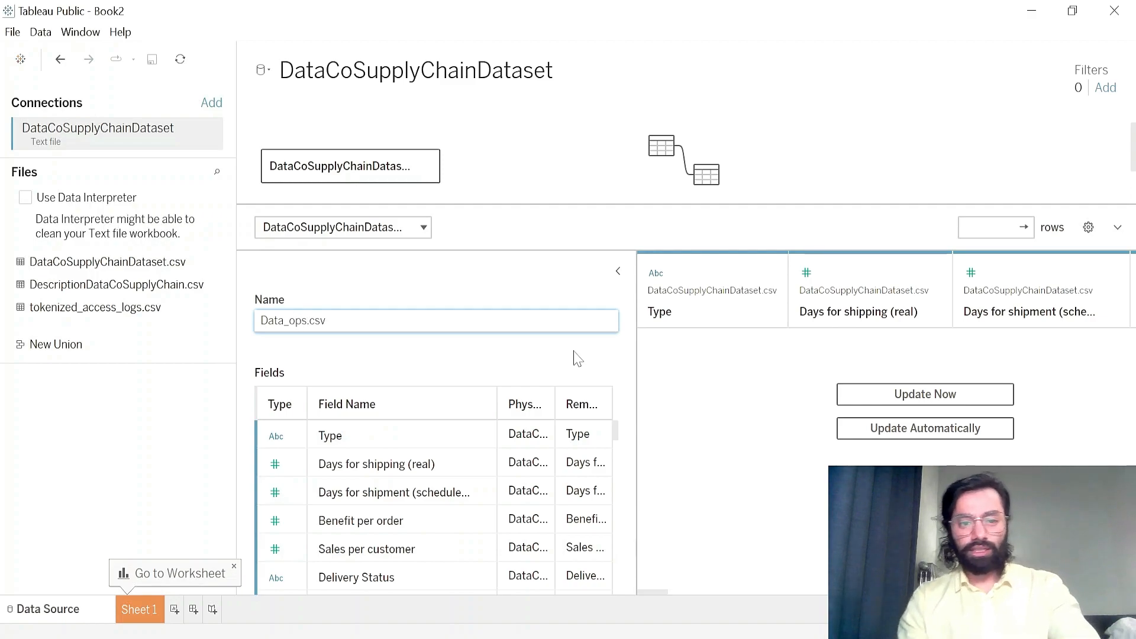
{"action": "key", "text": "Return"}
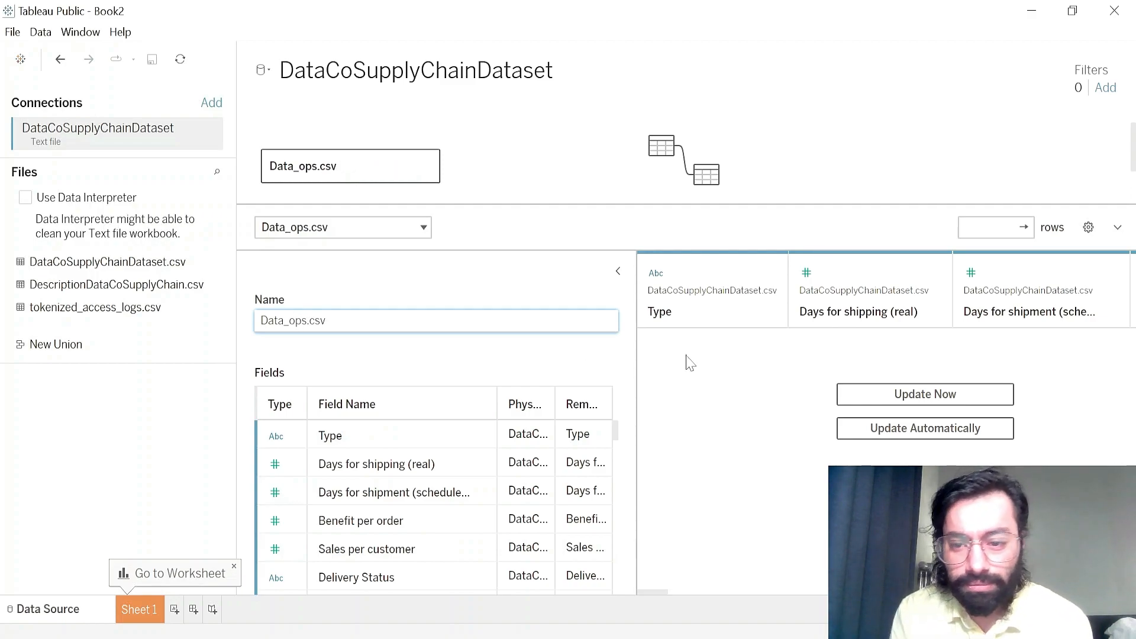
- Load the data preview for the Data_ops.csv table and widen the preview grid
{"action": "left_click", "coordinate": [874, 402]}
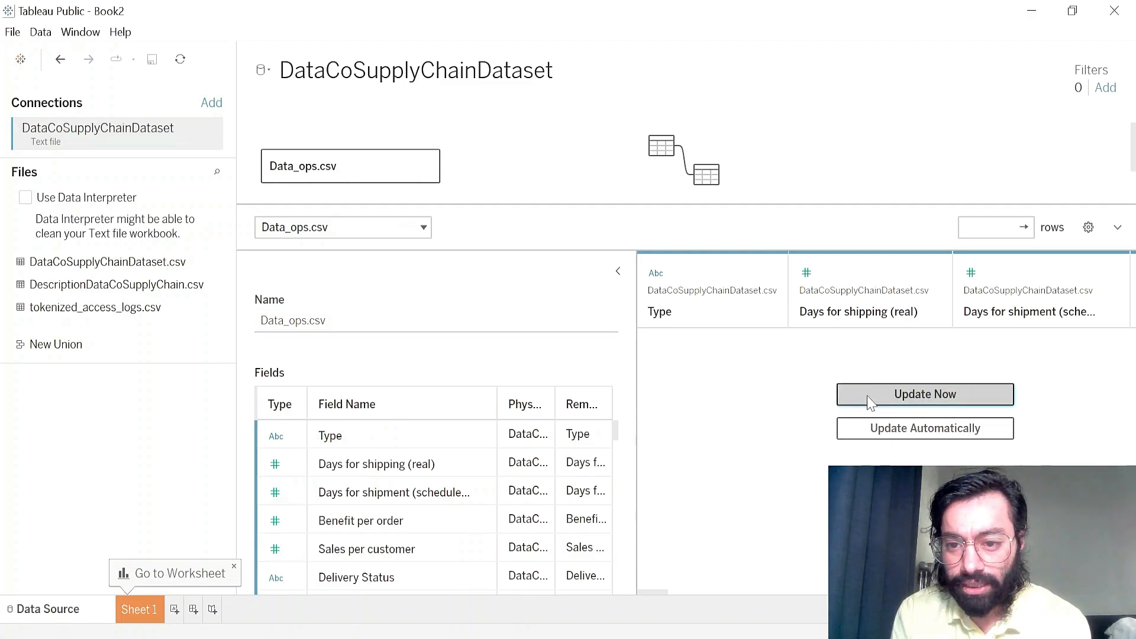
{"action": "left_click_drag", "start_coordinate": [630, 383], "coordinate": [530, 385]}
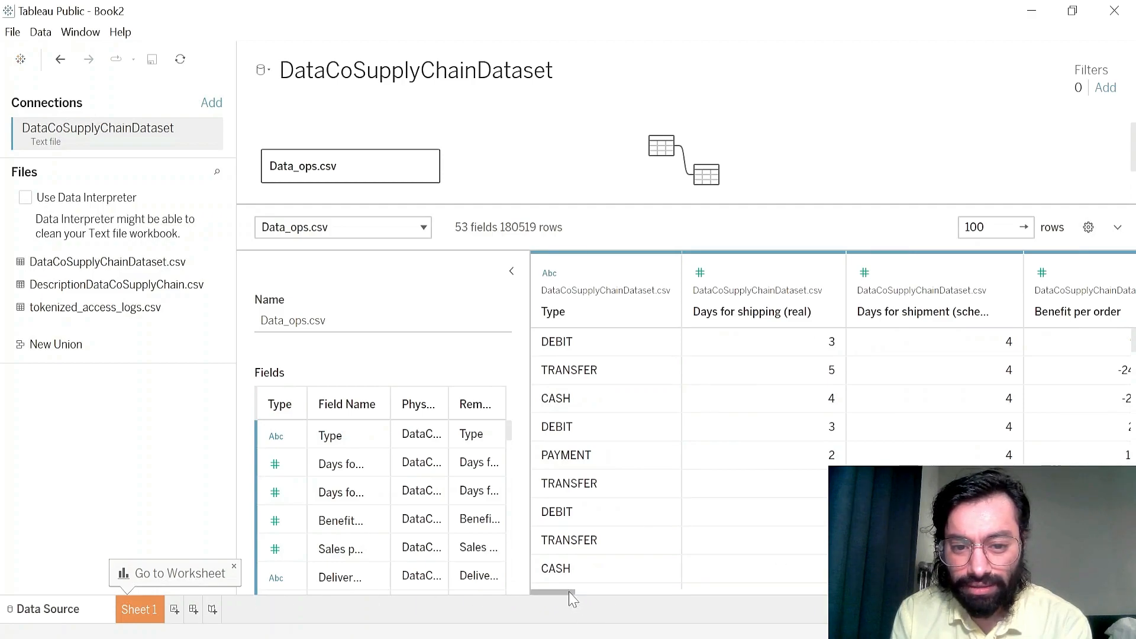
{"action": "left_click_drag", "start_coordinate": [571, 593], "coordinate": [637, 603]}
- Switch to the DataCoSupplyChainDataset workbook in Excel, check the header names in columns A to D, and minimize it
{"action": "key", "text": "alt+Tab"}
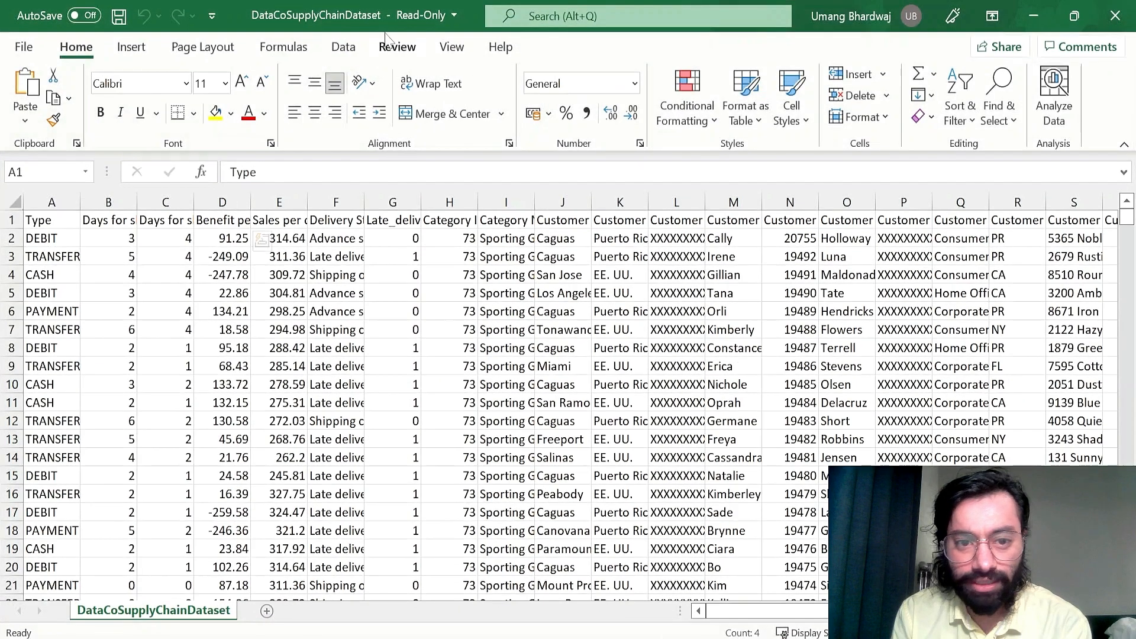
{"action": "left_click_drag", "start_coordinate": [52, 220], "coordinate": [219, 221]}
{"action": "left_click", "coordinate": [222, 222]}
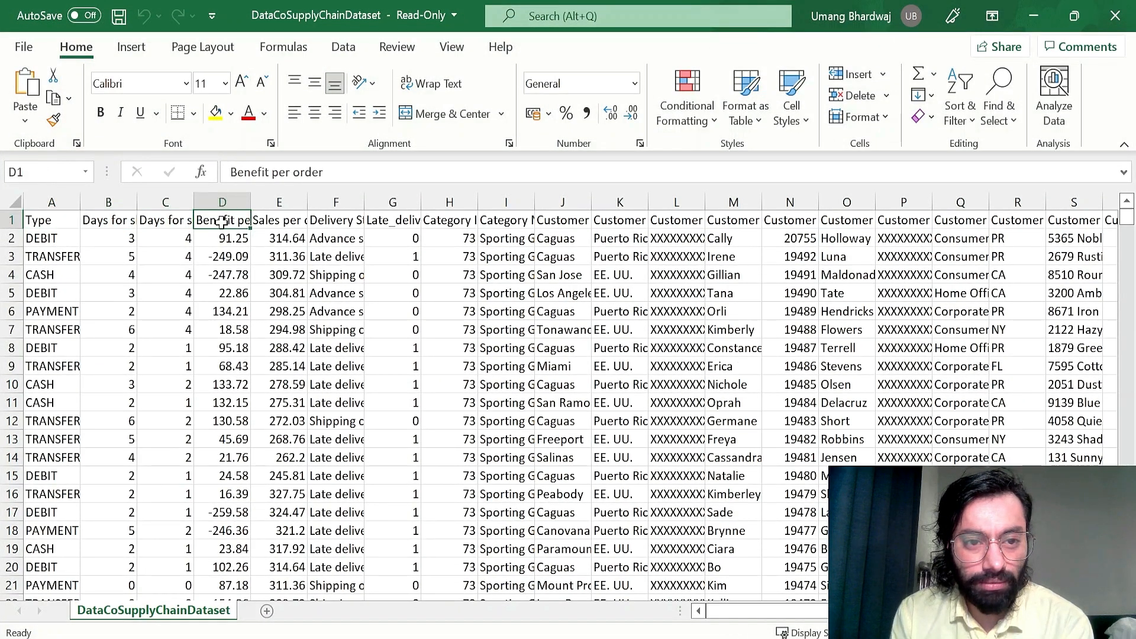
{"action": "left_click", "coordinate": [119, 220]}
{"action": "left_click", "coordinate": [164, 220]}
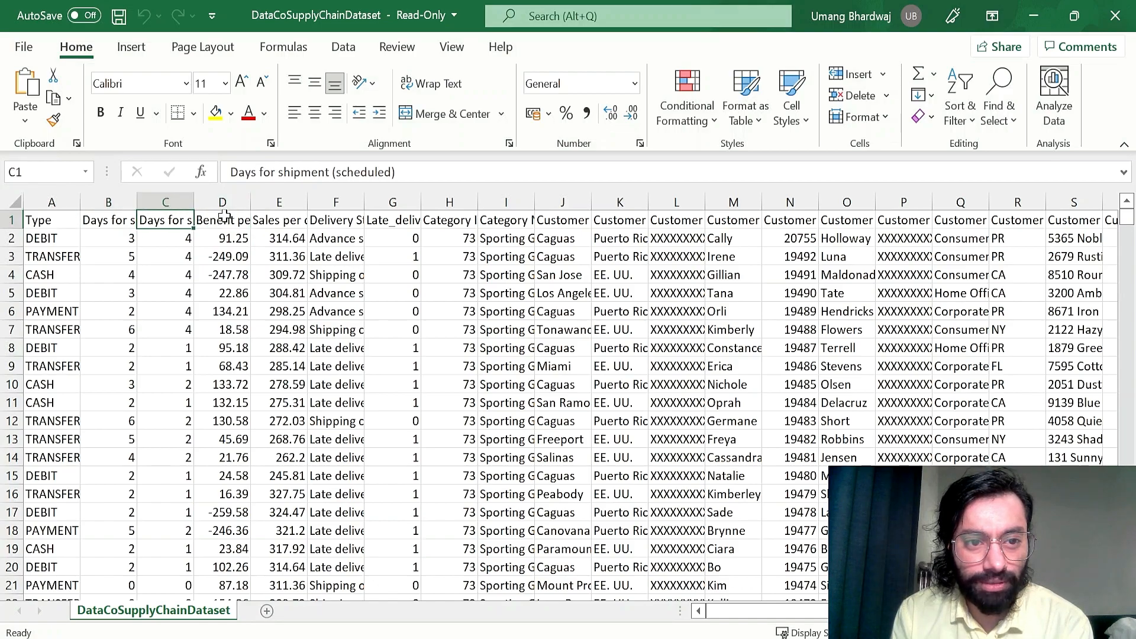
{"action": "left_click", "coordinate": [220, 220]}
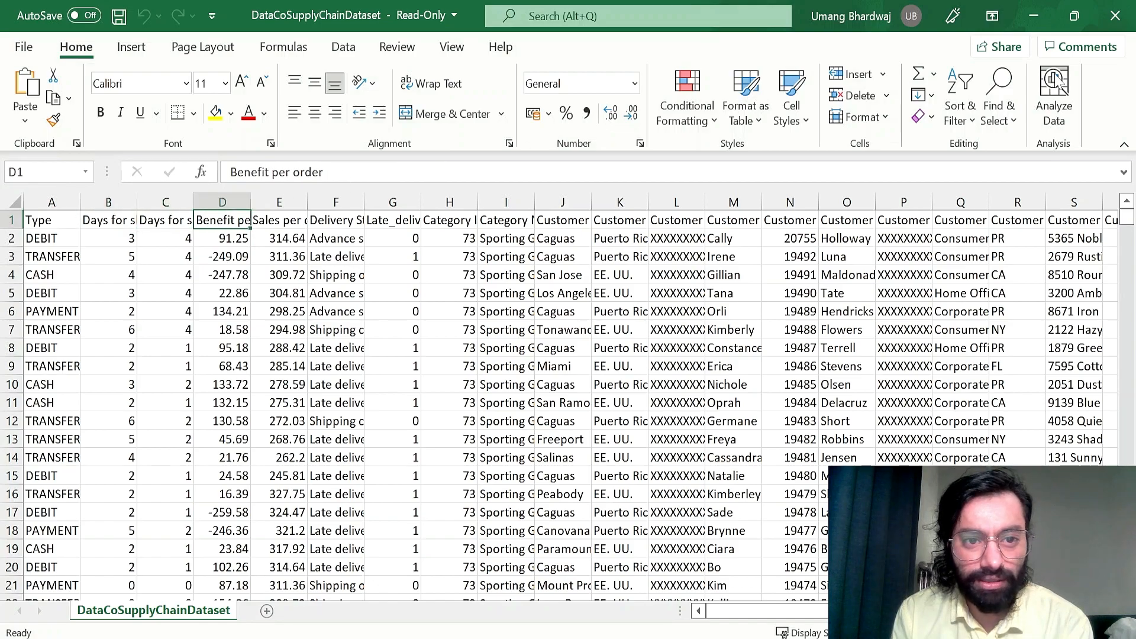
{"action": "left_click", "coordinate": [1032, 18]}
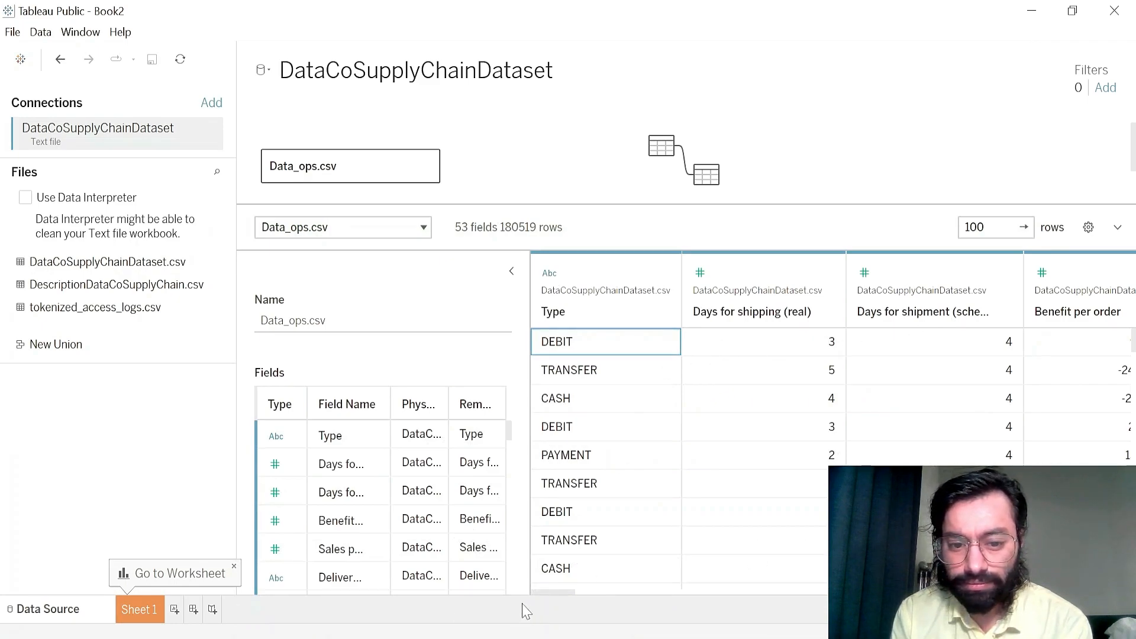
- Compare the Type, Days for shipping (real), Days for shipment (scheduled) and Benefit per order columns in the Tableau preview
{"action": "left_click", "coordinate": [608, 315]}
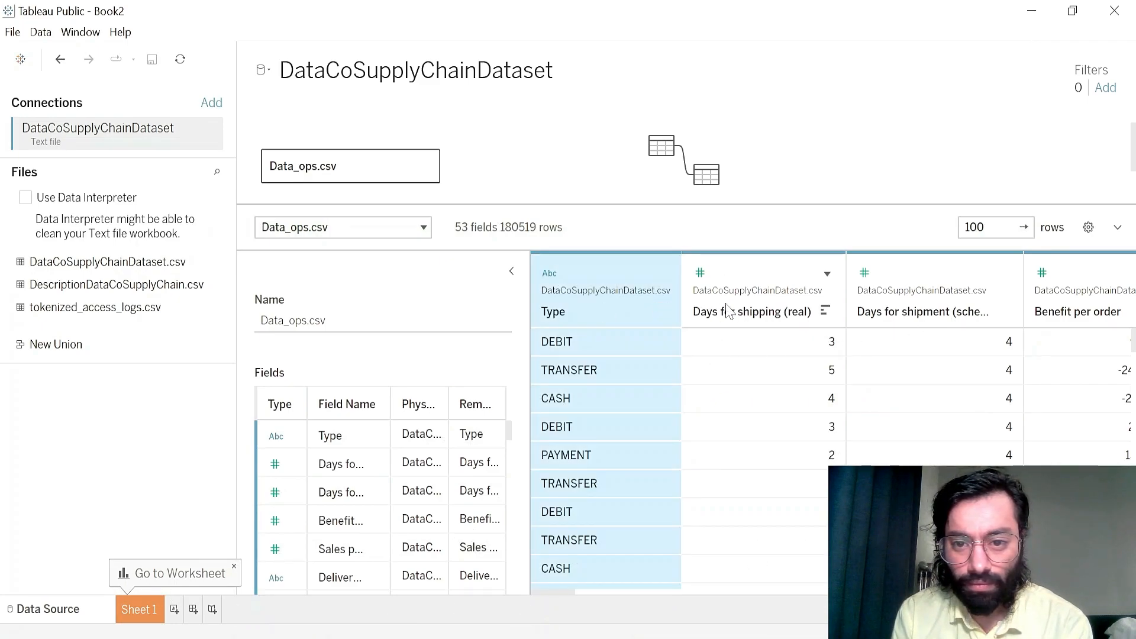
{"action": "left_click", "coordinate": [757, 312]}
{"action": "left_click", "coordinate": [911, 313]}
{"action": "left_click", "coordinate": [1107, 319]}
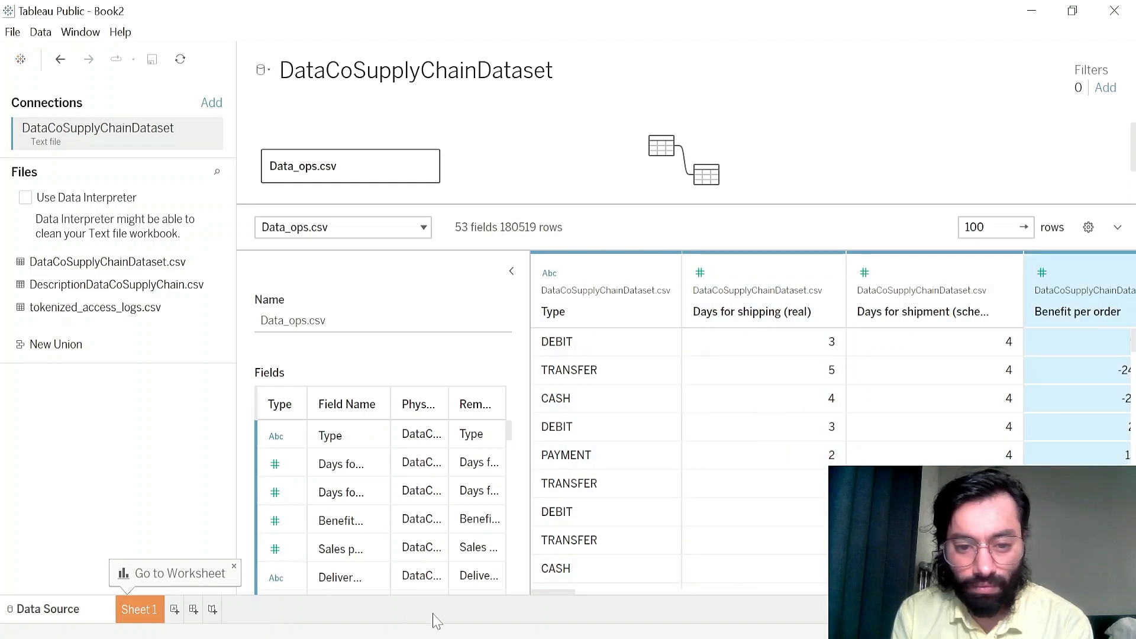
{"action": "left_click_drag", "start_coordinate": [563, 595], "coordinate": [499, 594]}
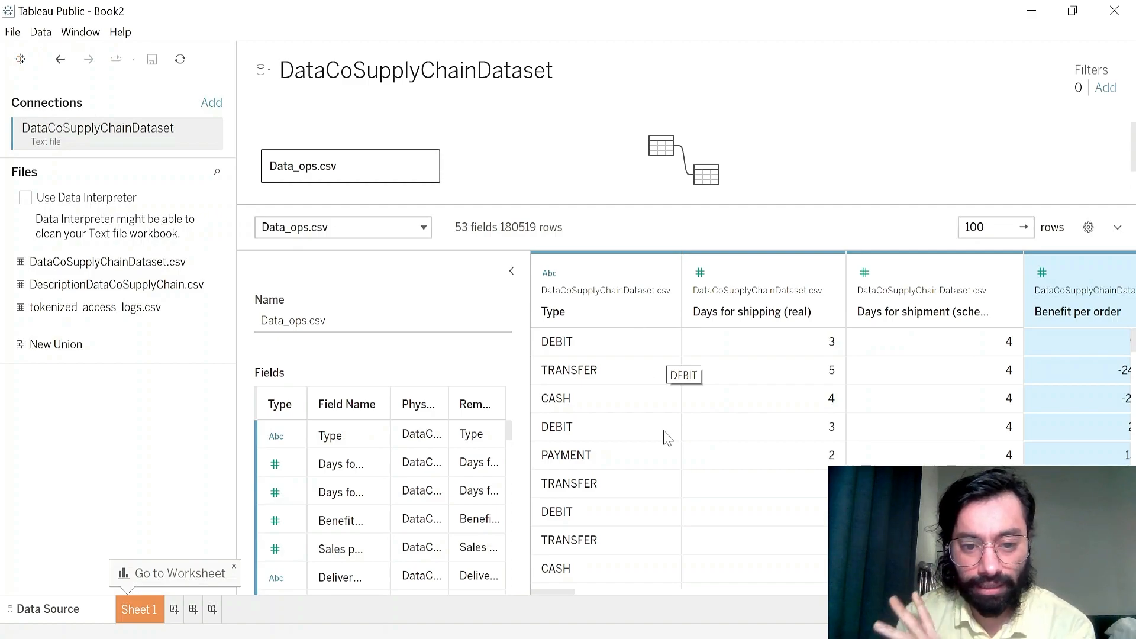
- Switch to the Google Docs objective list and reword the first objective as "Show top 10 product by sales"
{"action": "key", "text": "alt+Tab"}
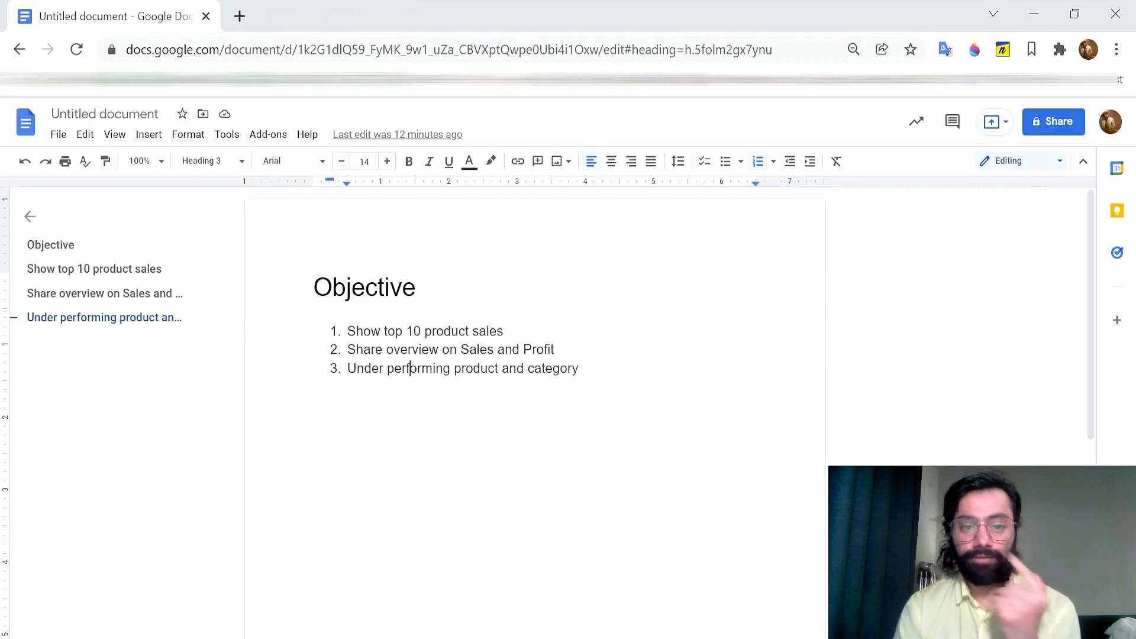
{"action": "left_click_drag", "start_coordinate": [347, 331], "coordinate": [503, 331]}
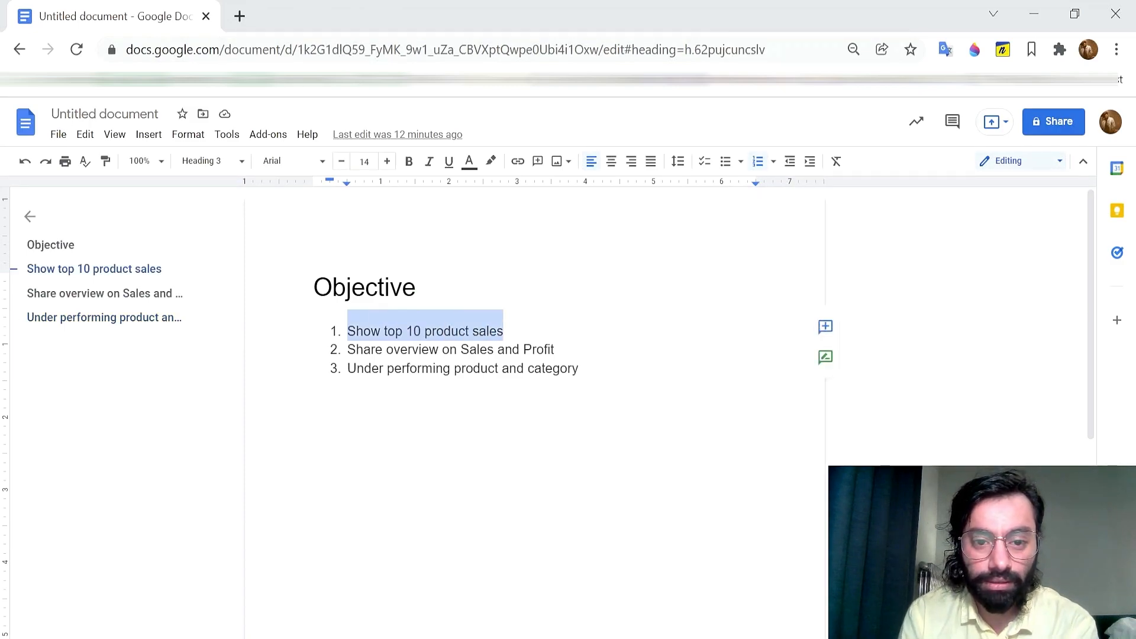
{"action": "left_click", "coordinate": [470, 331]}
{"action": "type", "text": "by"}
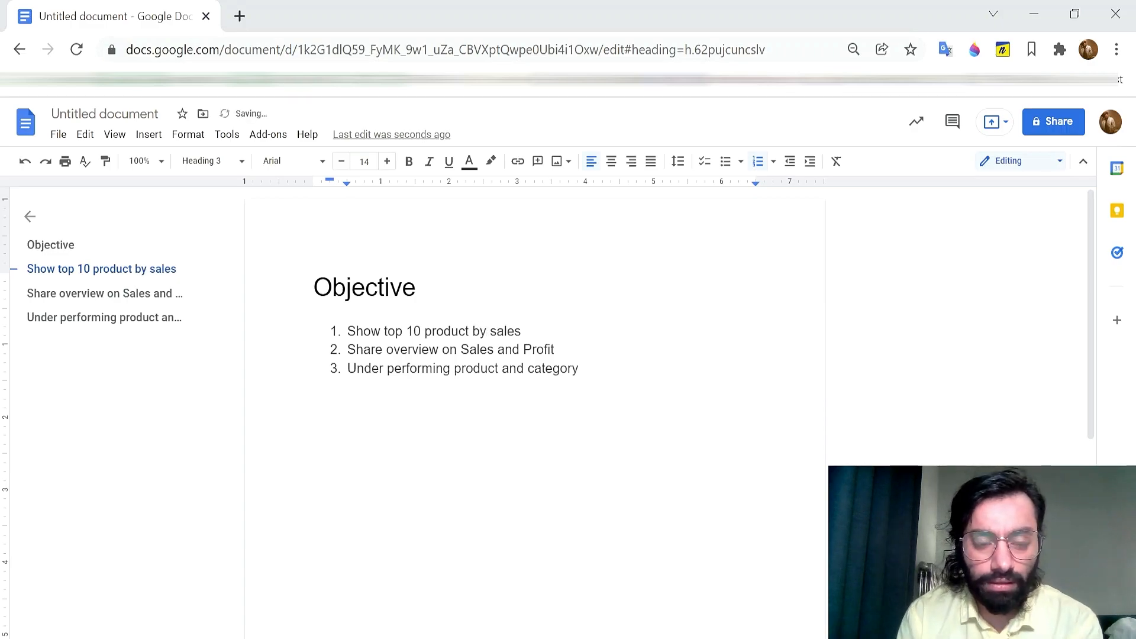
- Review the second objective on Sales and Profit and the third on underperforming product and category
{"action": "left_click_drag", "start_coordinate": [347, 349], "coordinate": [544, 350]}
{"action": "double_click", "coordinate": [562, 350]}
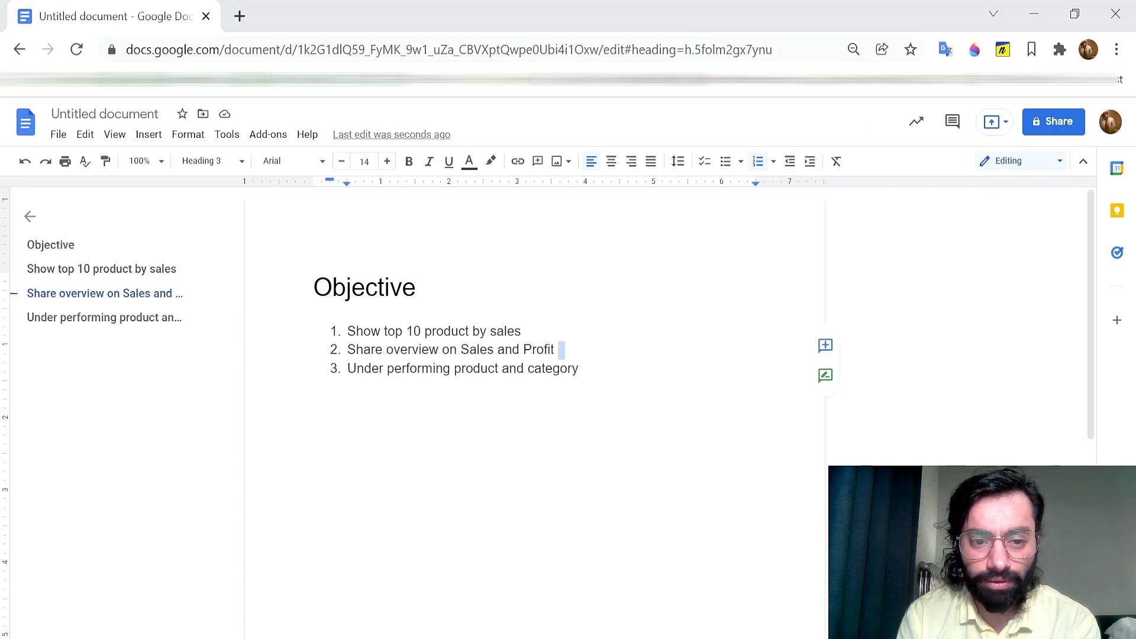
{"action": "left_click", "coordinate": [508, 368]}
{"action": "left_click_drag", "start_coordinate": [347, 368], "coordinate": [571, 368]}
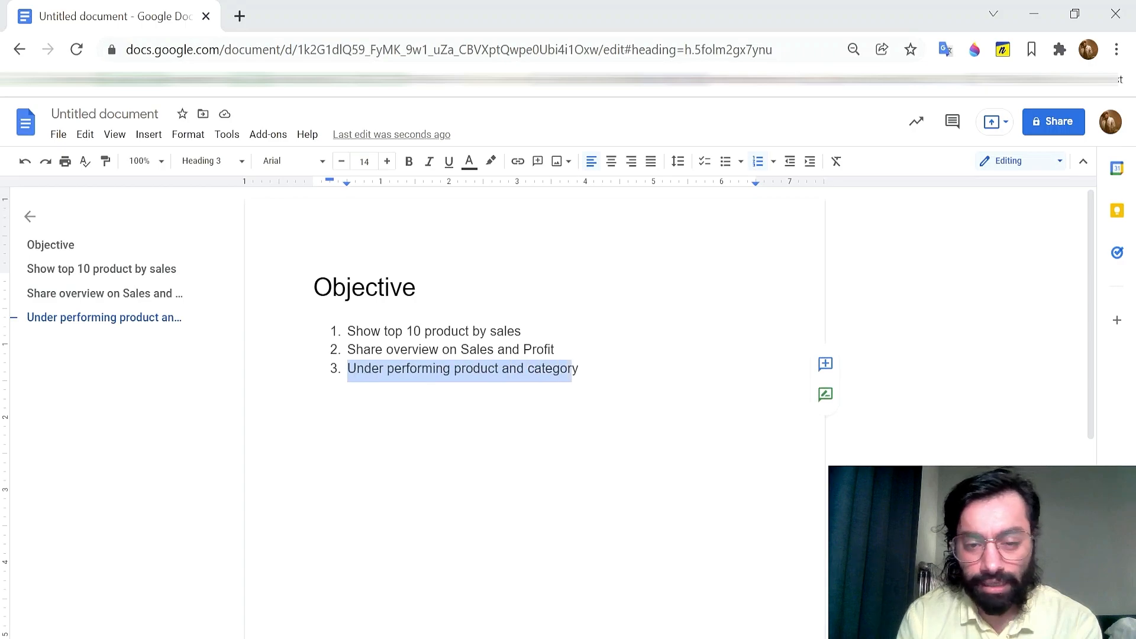
{"action": "left_click", "coordinate": [582, 368]}
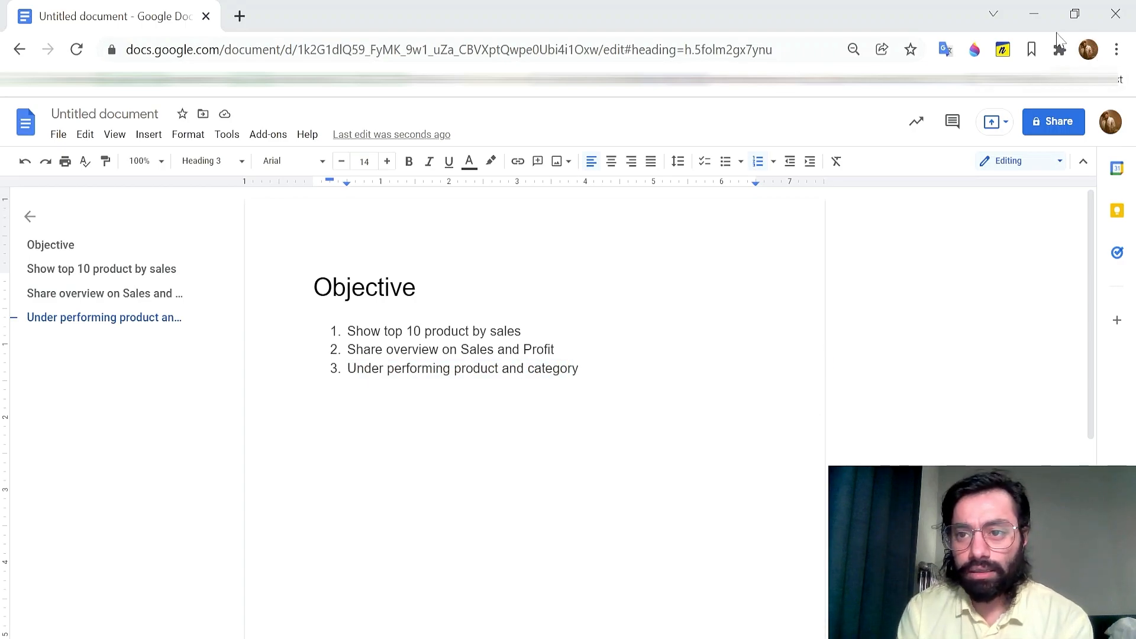
- Return to Tableau Public and enlarge the data preview area over the table canvas
{"action": "left_click", "coordinate": [1034, 14]}
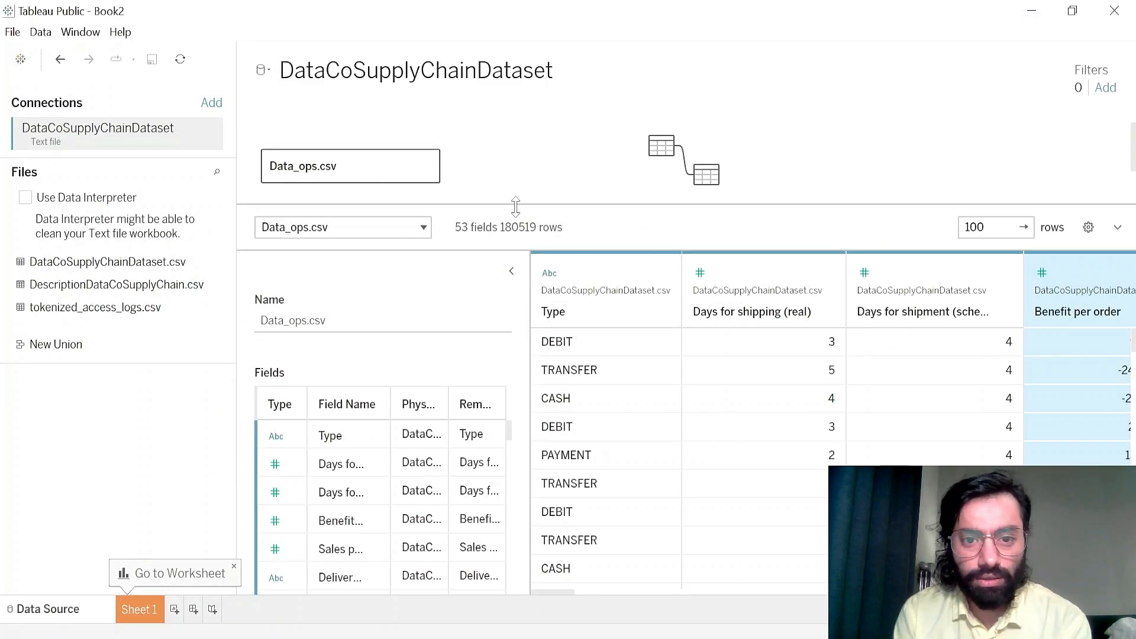
{"action": "left_click_drag", "start_coordinate": [515, 205], "coordinate": [509, 123]}
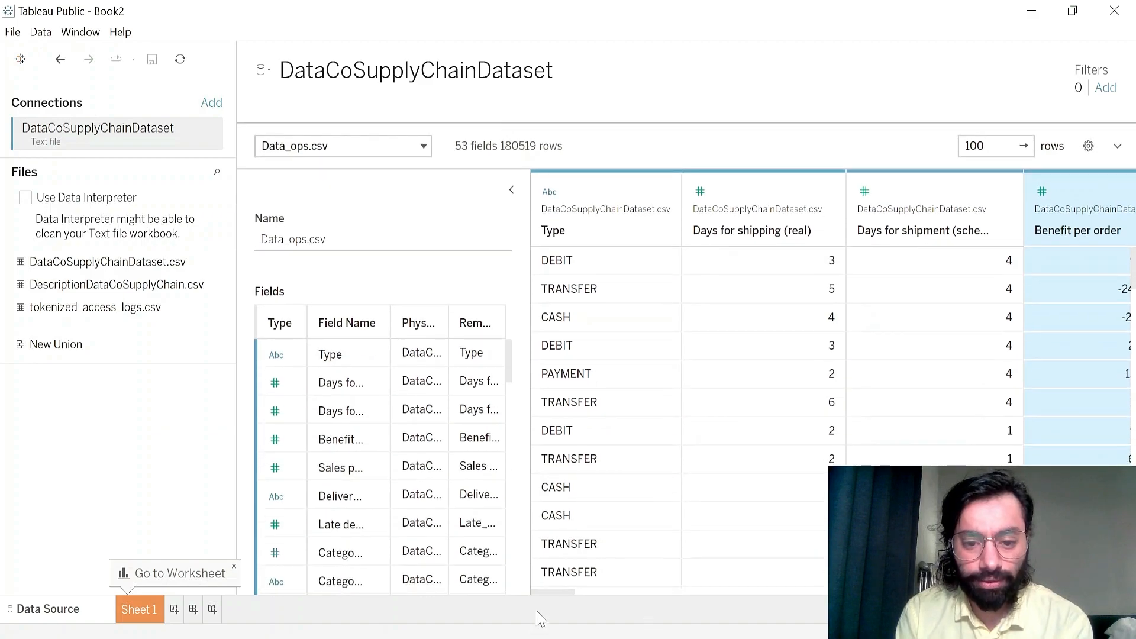
- Examine the Days for shipping (real), Days for shipment (scheduled), Sales per customer, Delivery Status and Late delivery risk columns in the data preview
{"action": "left_click_drag", "start_coordinate": [556, 592], "coordinate": [564, 592]}
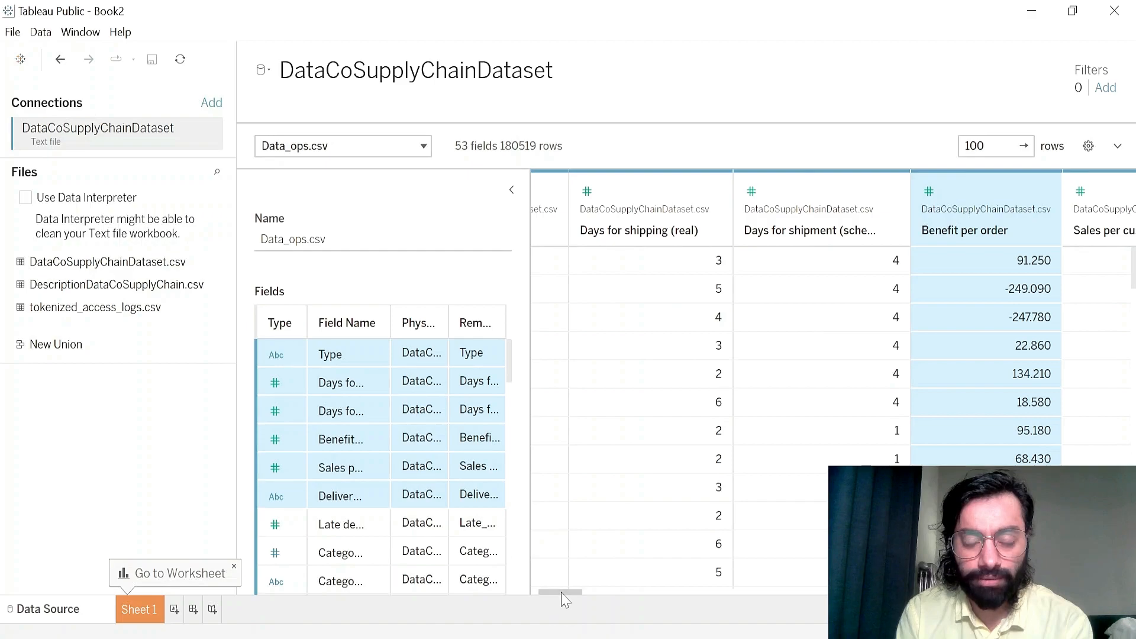
{"action": "left_click", "coordinate": [625, 240]}
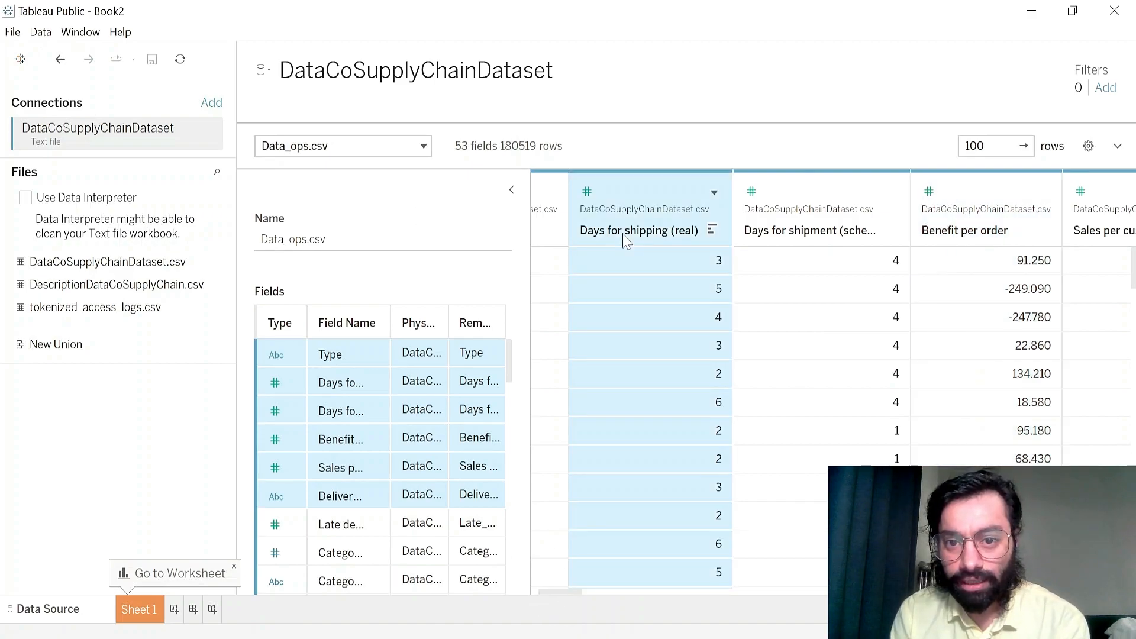
{"action": "left_click", "coordinate": [799, 231]}
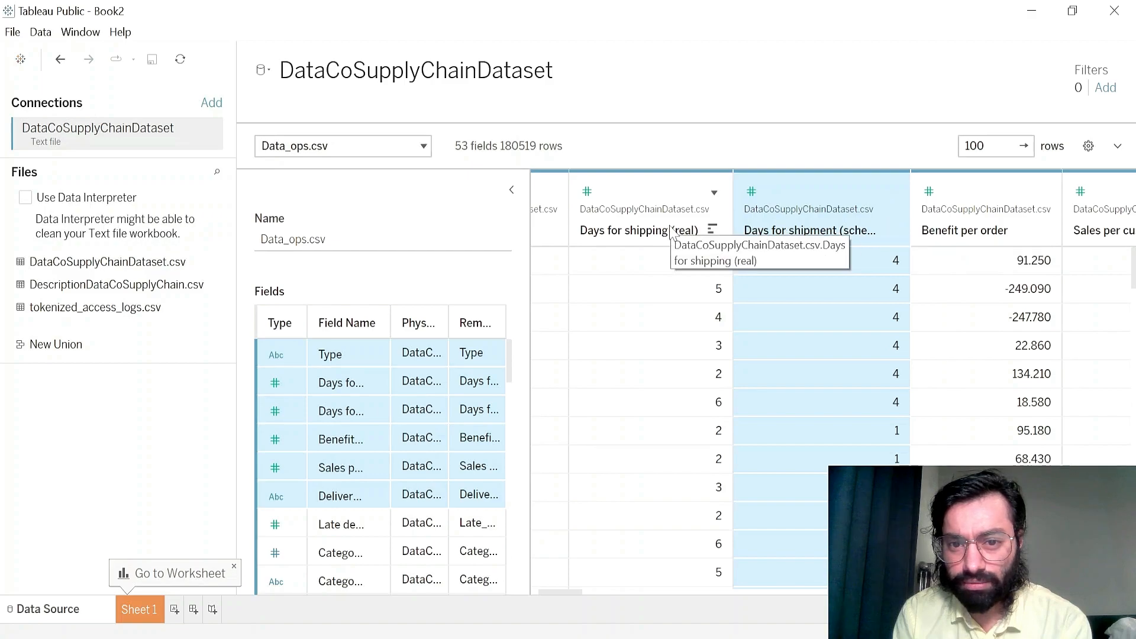
{"action": "double_click", "coordinate": [854, 236]}
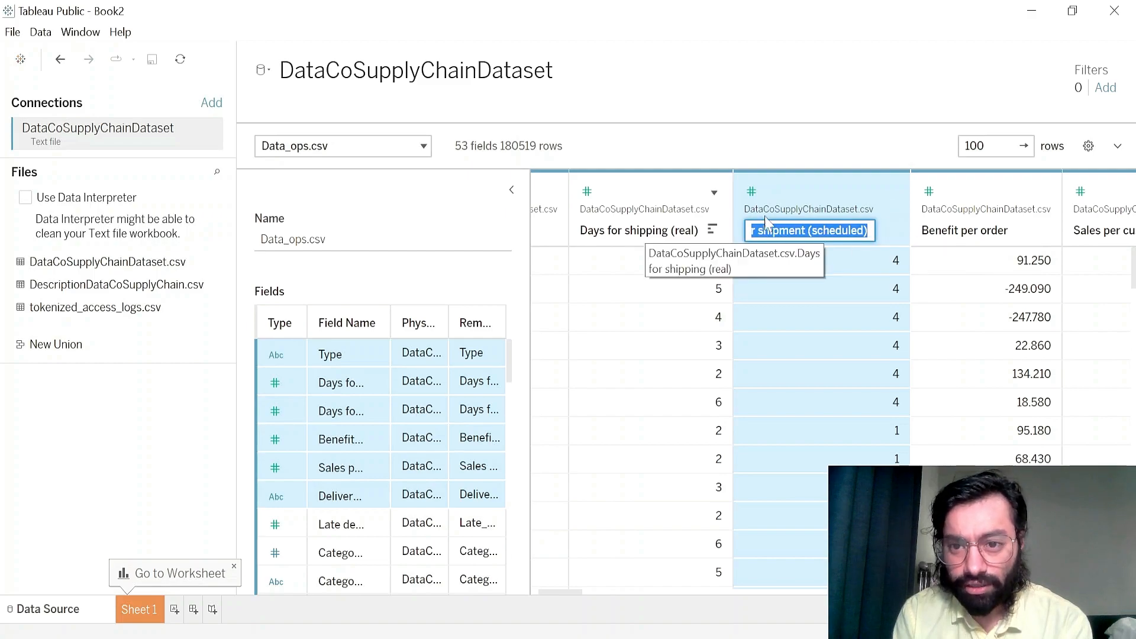
{"action": "left_click", "coordinate": [850, 231]}
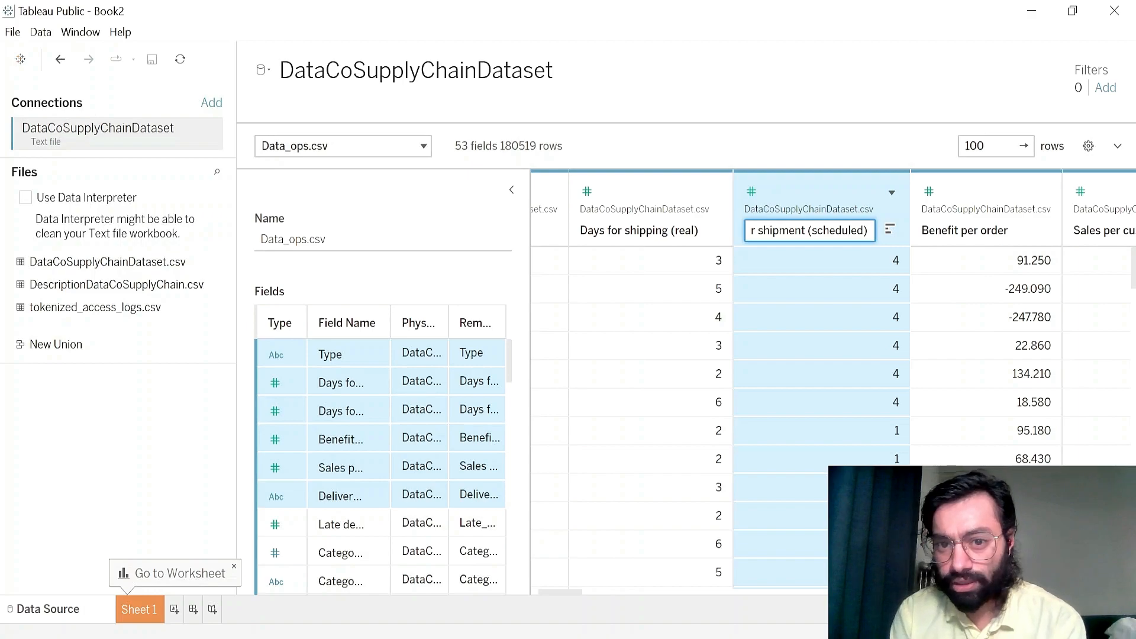
{"action": "left_click", "coordinate": [667, 231]}
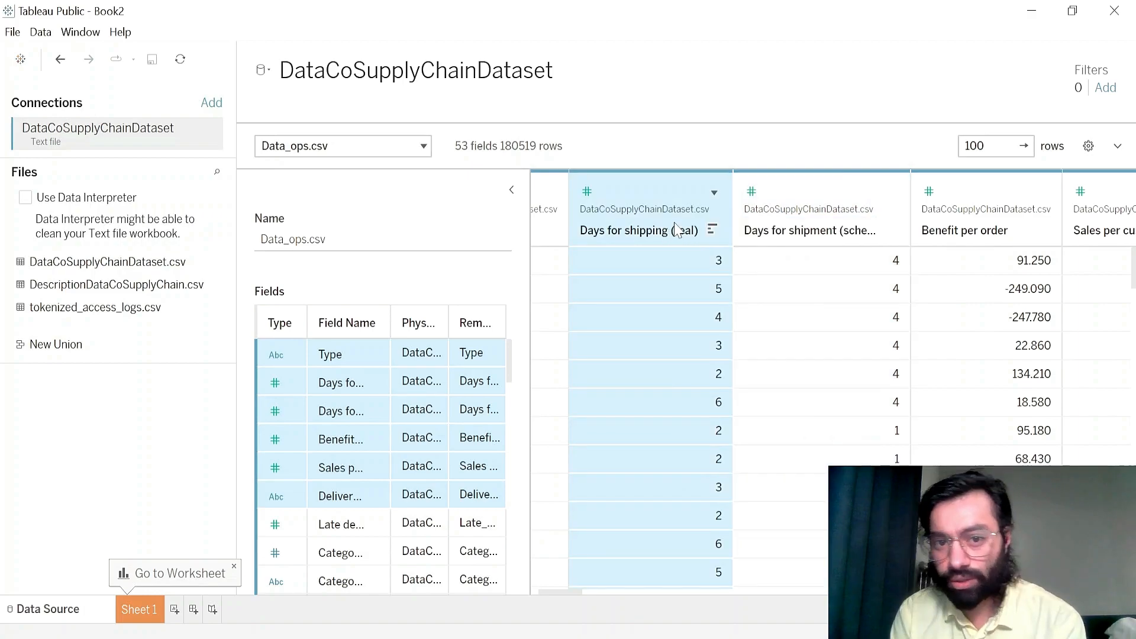
{"action": "left_click", "coordinate": [572, 595]}
{"action": "left_click_drag", "start_coordinate": [572, 594], "coordinate": [612, 597]}
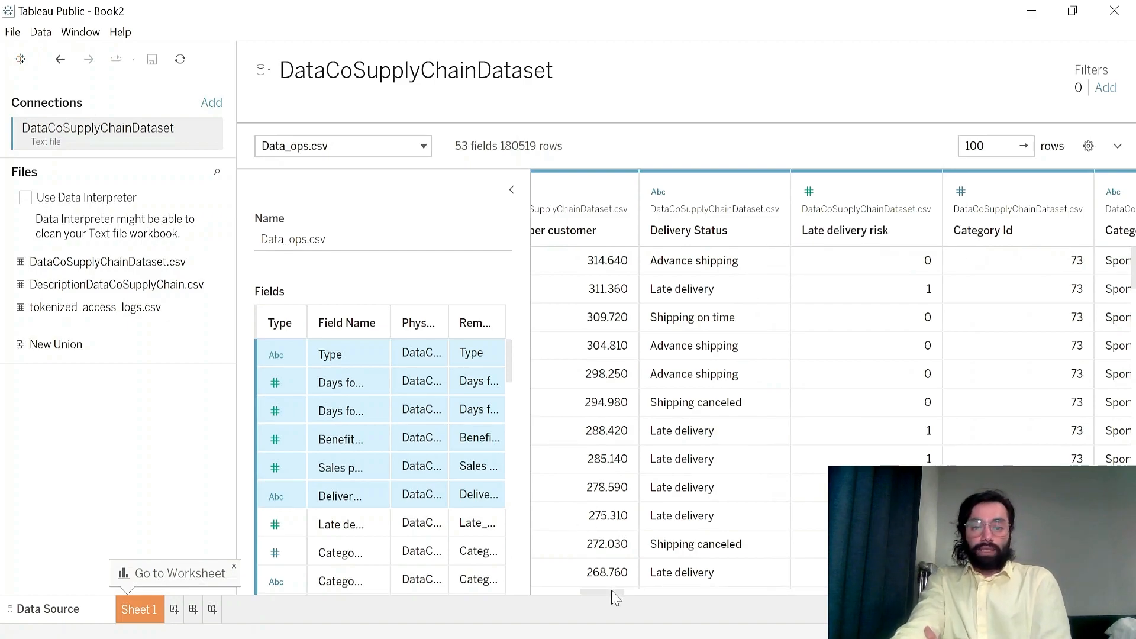
{"action": "left_click_drag", "start_coordinate": [613, 595], "coordinate": [608, 595]}
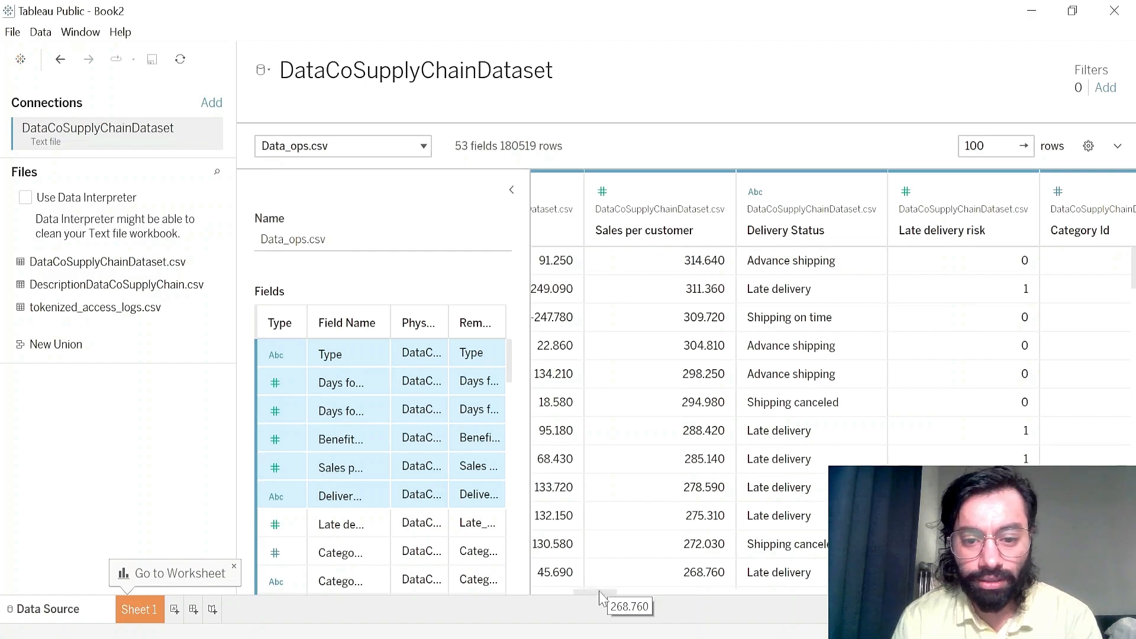
{"action": "left_click_drag", "start_coordinate": [599, 593], "coordinate": [542, 595]}
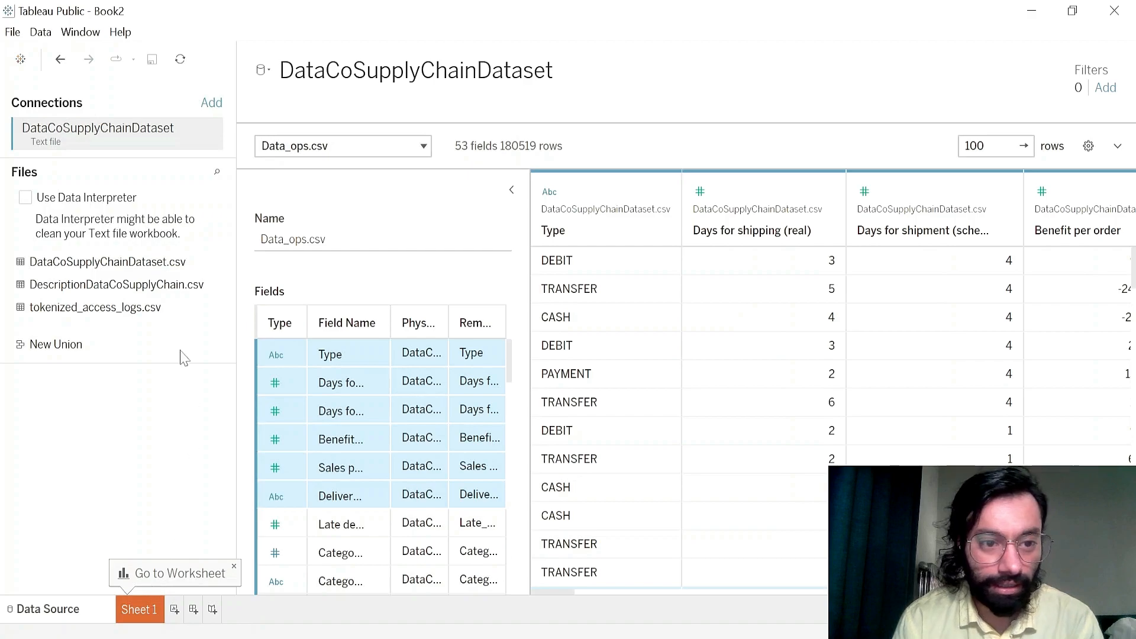
- Open the Sheet 1 worksheet, leaving its fields without a new hierarchy
{"action": "left_click", "coordinate": [139, 609]}
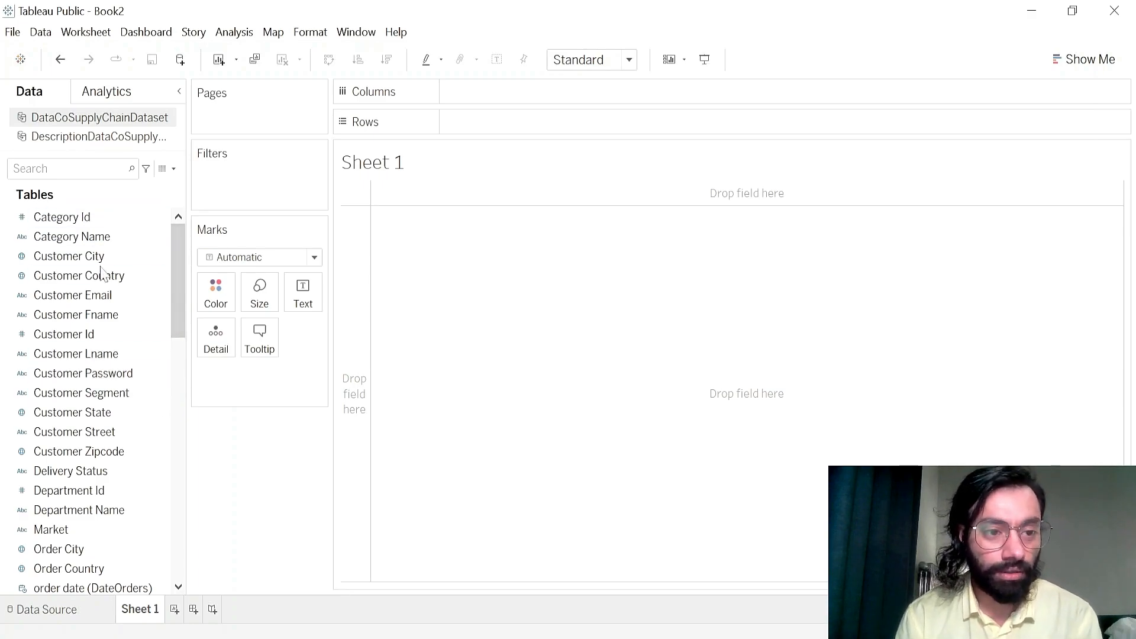
{"action": "left_click_drag", "start_coordinate": [101, 269], "coordinate": [86, 396]}
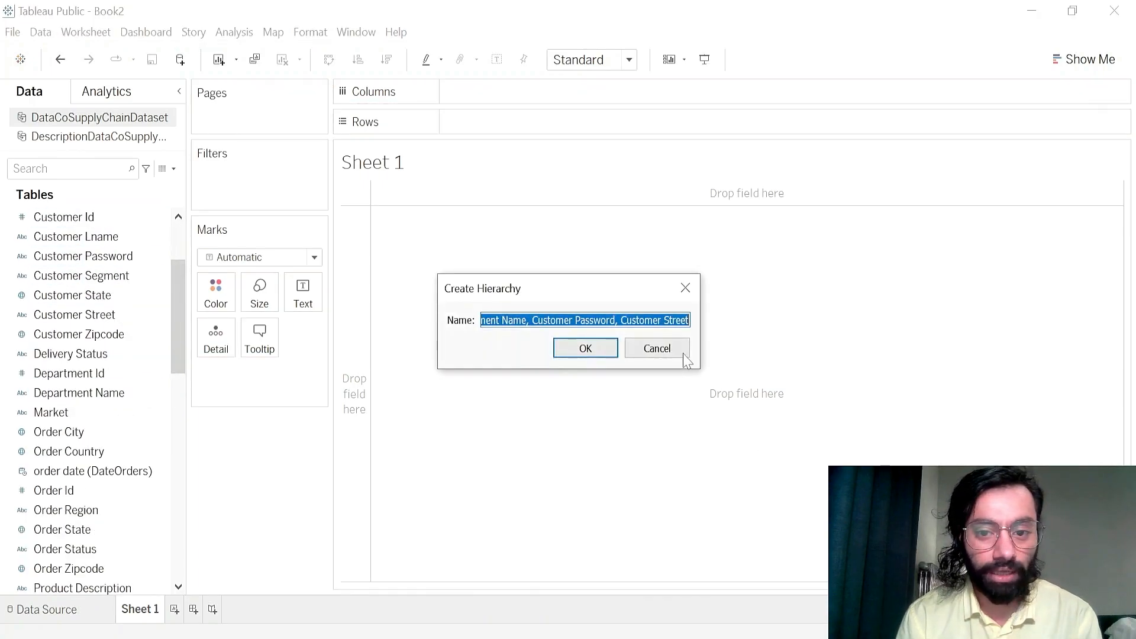
{"action": "left_click", "coordinate": [684, 354]}
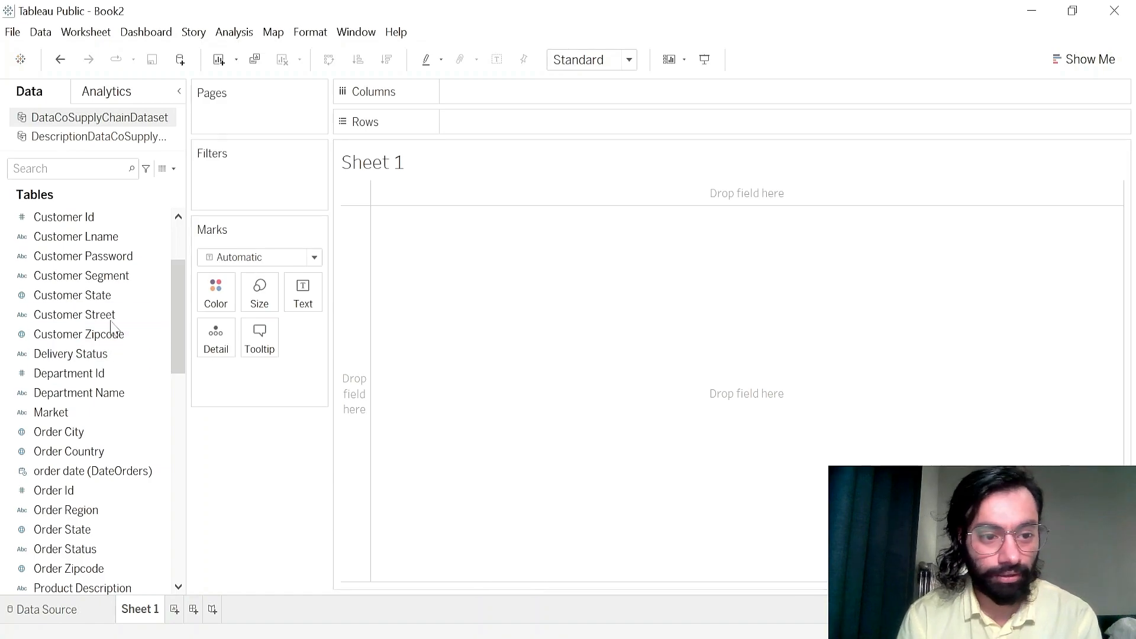
- Compare the dimension fields with the measure fields of DataCoSupplyChainDataset in the worksheet's data list
{"action": "scroll", "coordinate": [113, 319], "scroll_direction": "up", "scroll_amount": 2}
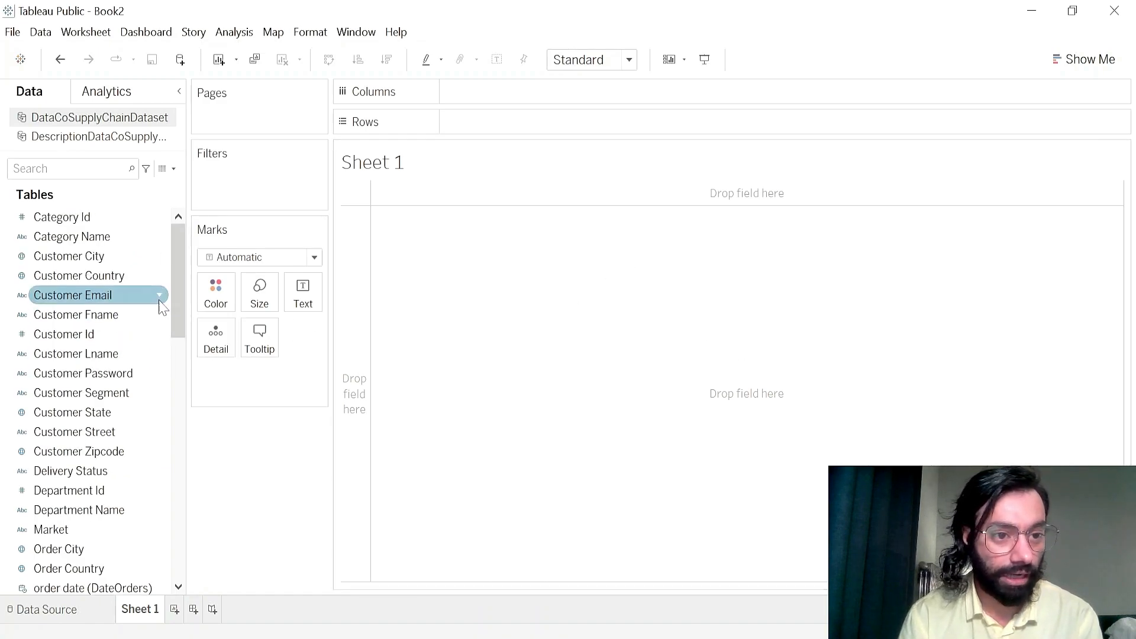
{"action": "scroll", "coordinate": [88, 438], "scroll_direction": "down", "scroll_amount": 10}
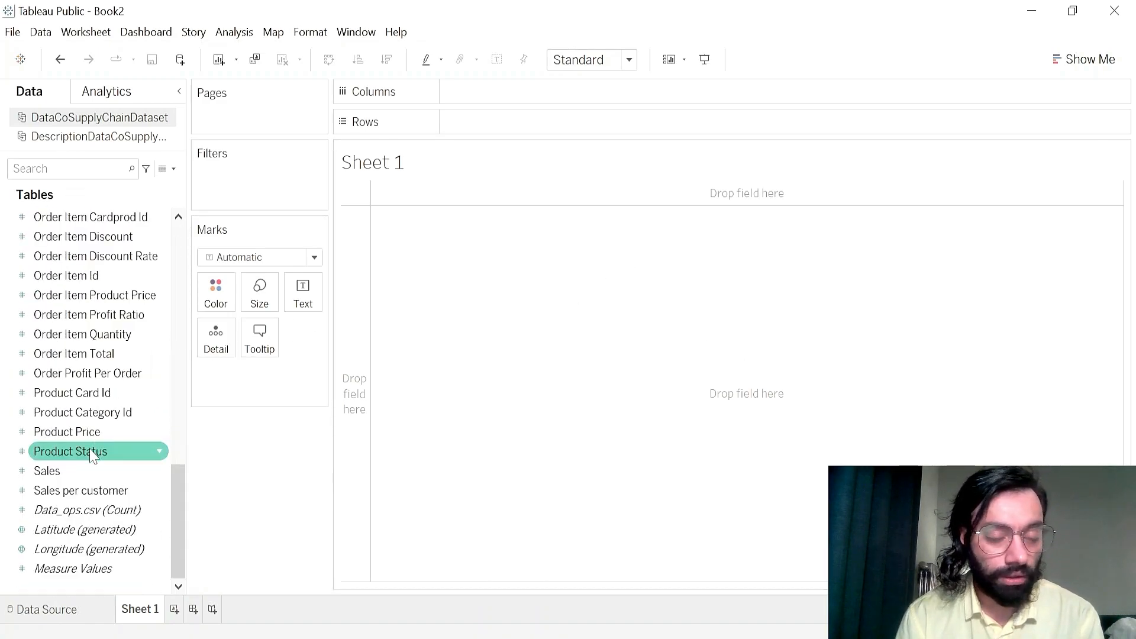
{"action": "scroll", "coordinate": [89, 448], "scroll_direction": "up", "scroll_amount": 12}
{"action": "scroll", "coordinate": [89, 438], "scroll_direction": "down", "scroll_amount": 9}
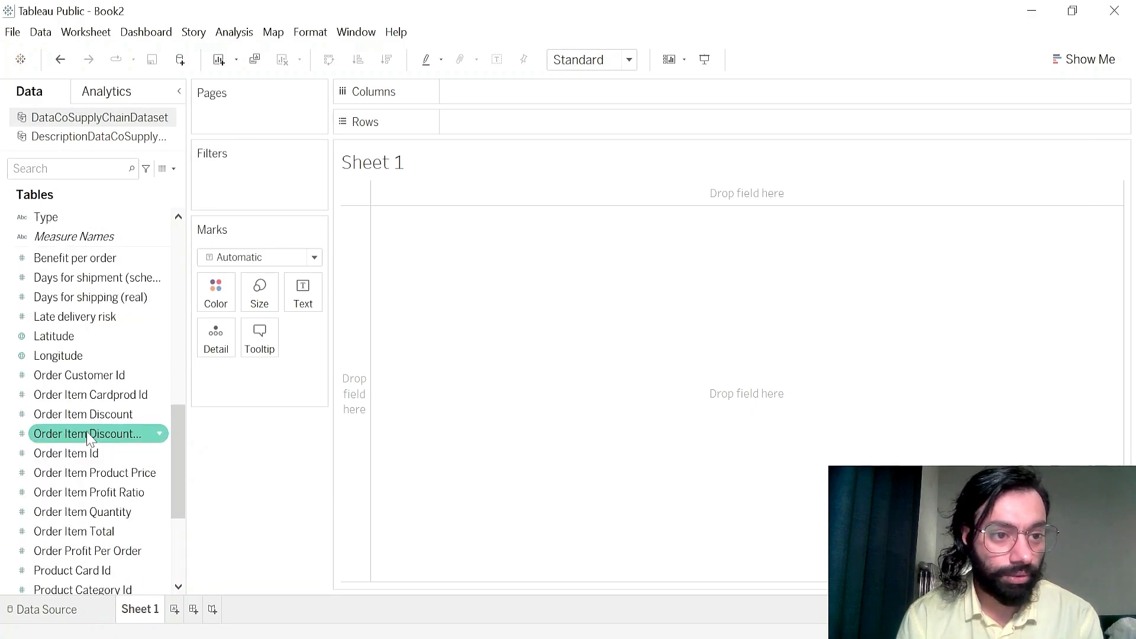
{"action": "scroll", "coordinate": [89, 438], "scroll_direction": "down", "scroll_amount": 3}
{"action": "scroll", "coordinate": [89, 435], "scroll_direction": "up", "scroll_amount": 13}
{"action": "scroll", "coordinate": [53, 414], "scroll_direction": "down", "scroll_amount": 2}
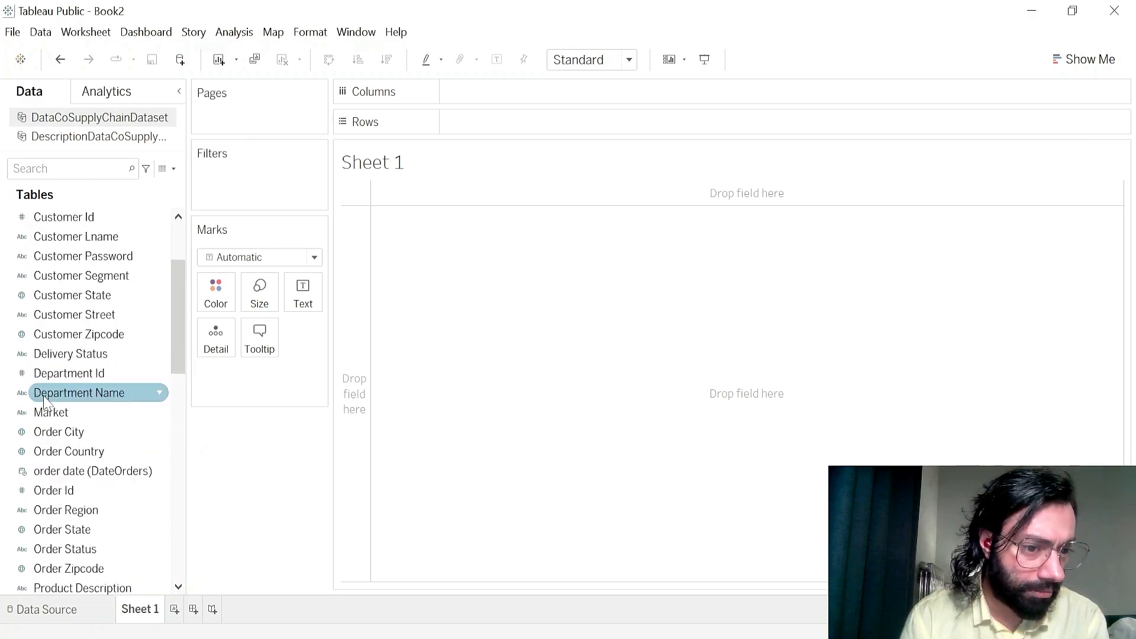
{"action": "scroll", "coordinate": [46, 408], "scroll_direction": "down", "scroll_amount": 7}
{"action": "scroll", "coordinate": [41, 414], "scroll_direction": "up", "scroll_amount": 9}
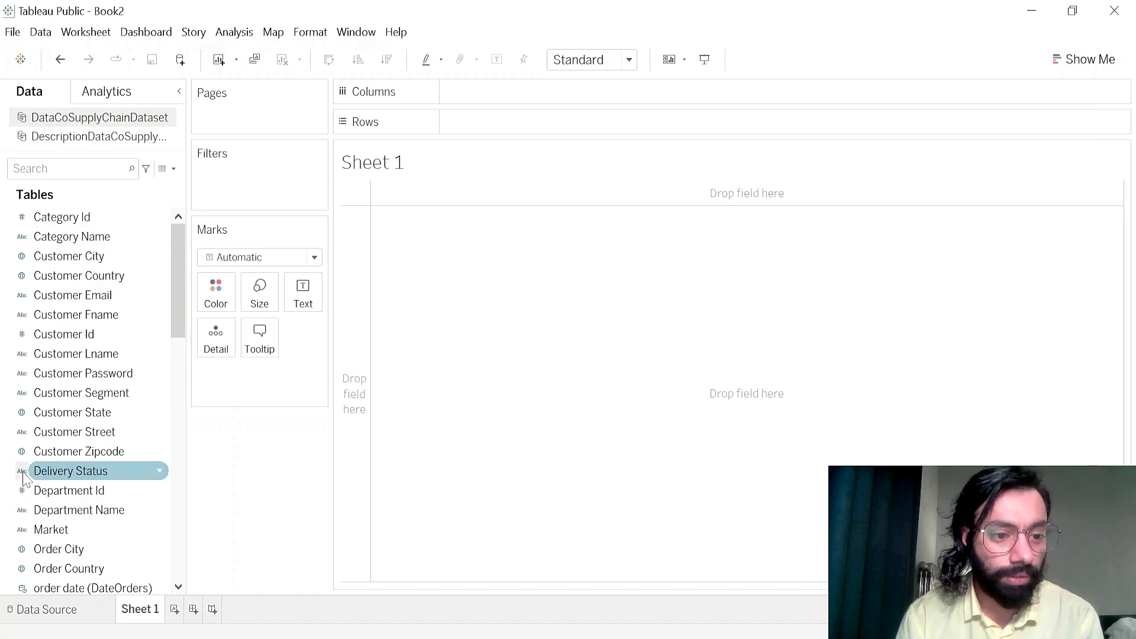
{"action": "scroll", "coordinate": [47, 367], "scroll_direction": "down", "scroll_amount": 4}
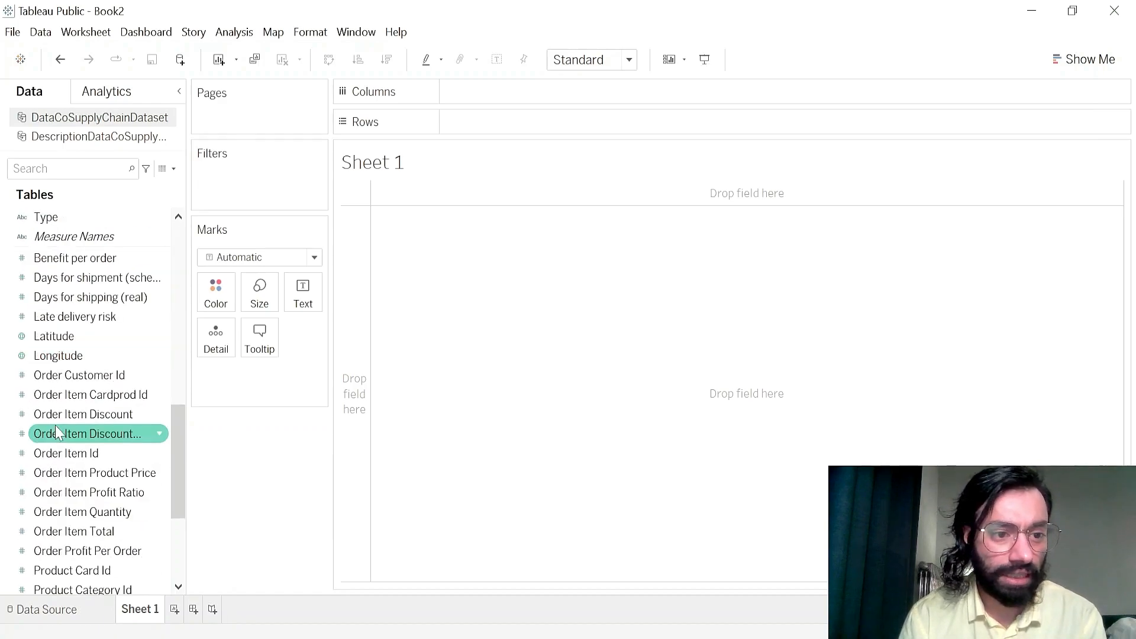
{"action": "scroll", "coordinate": [67, 423], "scroll_direction": "up", "scroll_amount": 10}
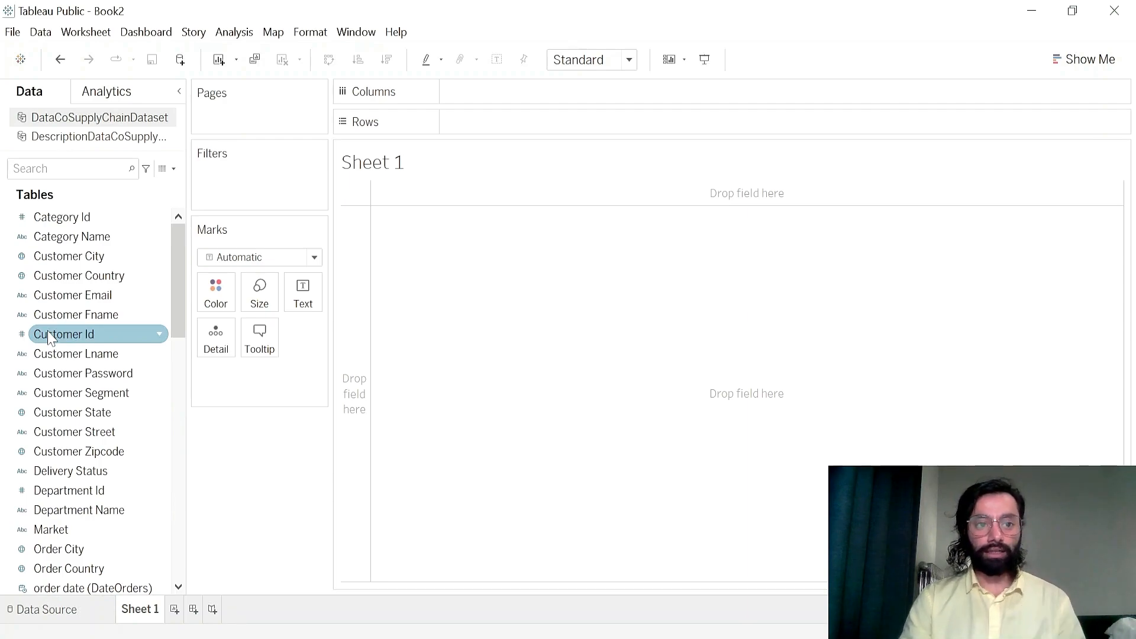
- Review how fields such as Delivery Status, Order Item Discount, Order Profit Per Order, Sales, Latitude and Longitude are classified
{"action": "scroll", "coordinate": [21, 295], "scroll_direction": "down", "scroll_amount": 3}
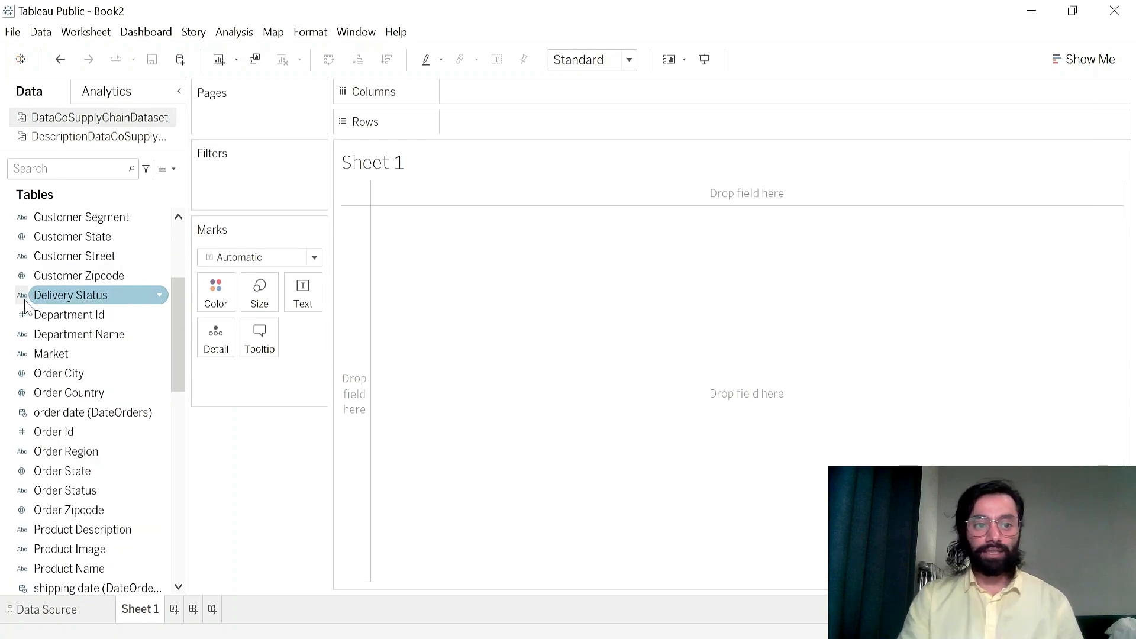
{"action": "scroll", "coordinate": [119, 452], "scroll_direction": "down", "scroll_amount": 8}
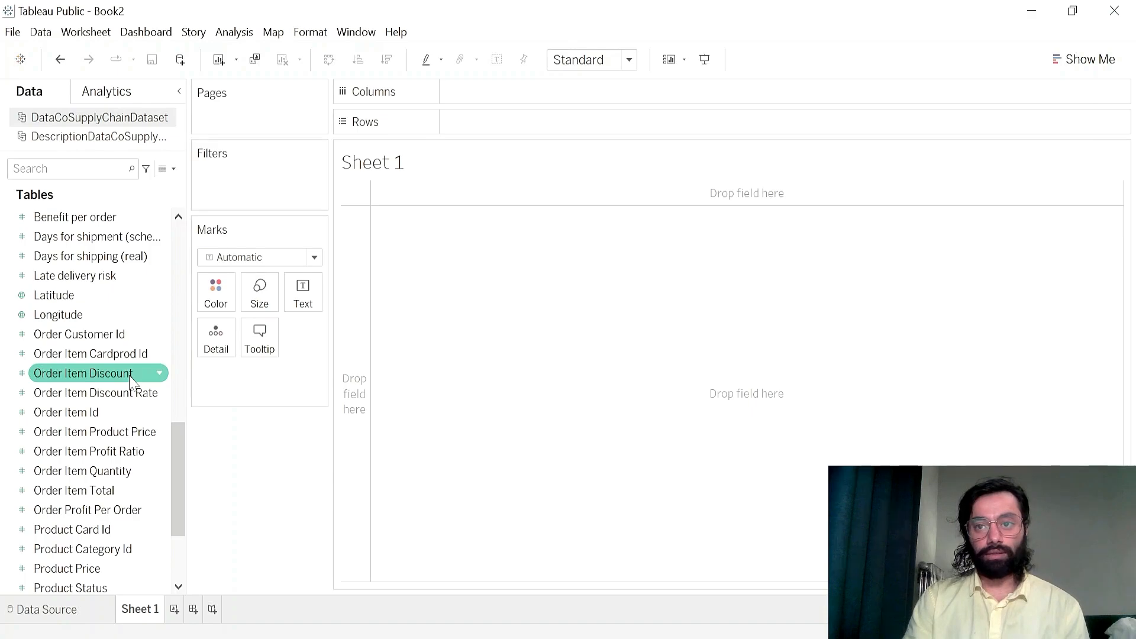
{"action": "scroll", "coordinate": [121, 405], "scroll_direction": "down", "scroll_amount": 2}
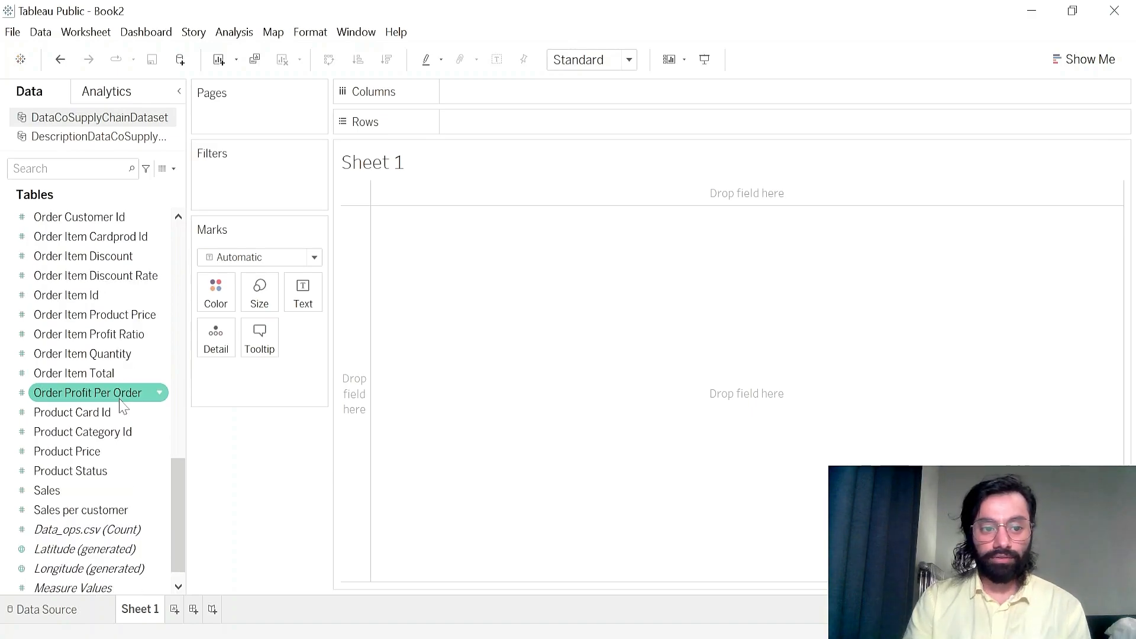
{"action": "scroll", "coordinate": [122, 405], "scroll_direction": "down", "scroll_amount": 1}
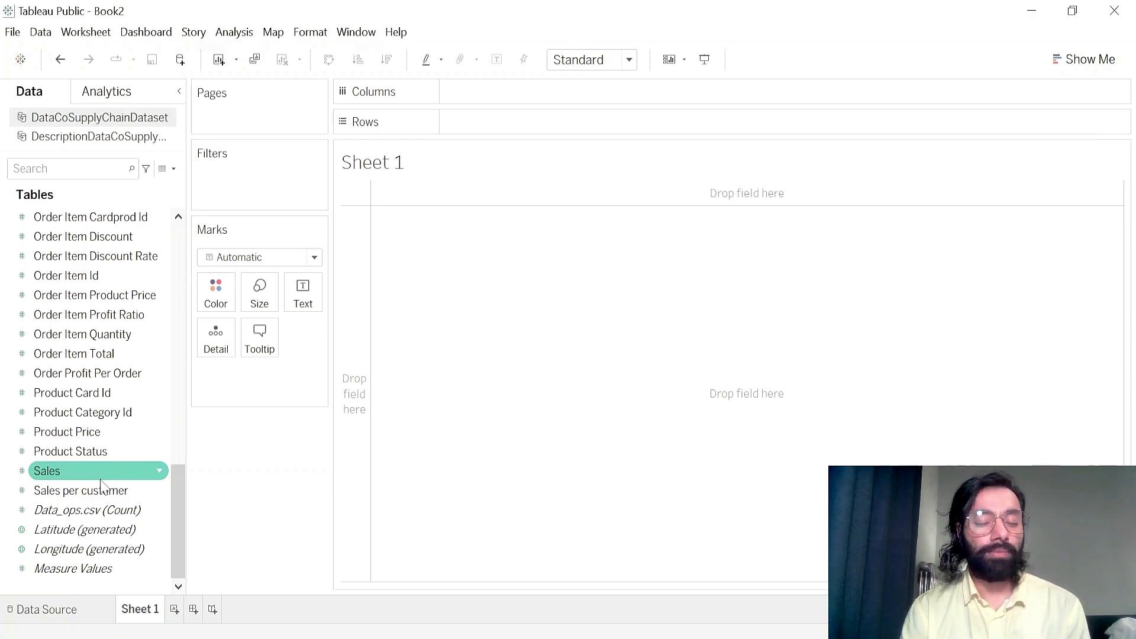
{"action": "scroll", "coordinate": [101, 486], "scroll_direction": "up", "scroll_amount": 10}
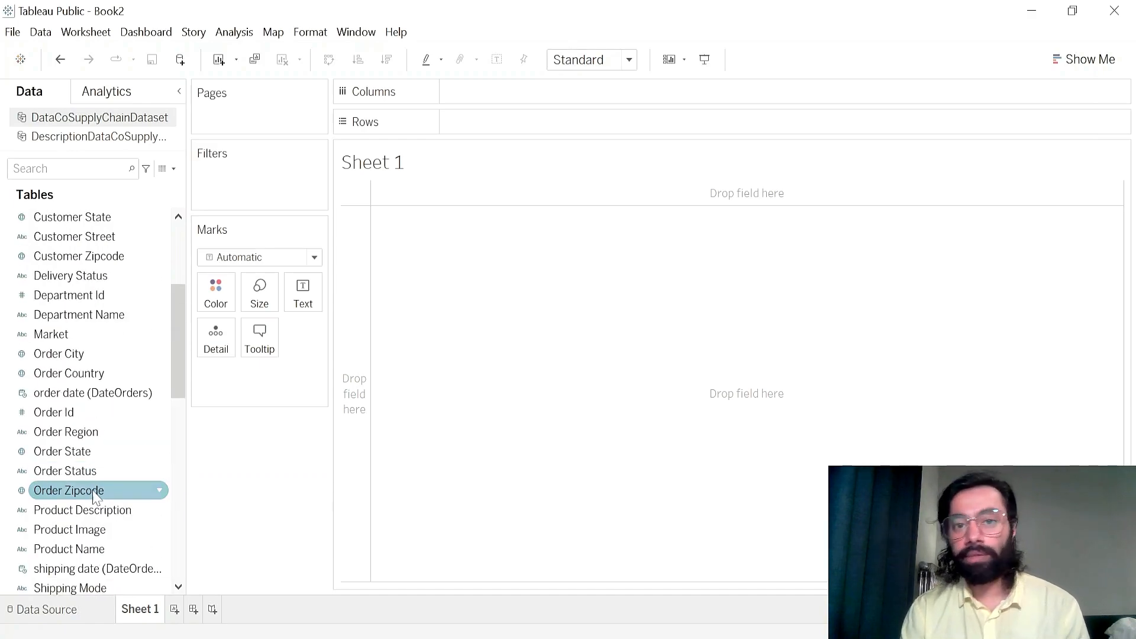
{"action": "scroll", "coordinate": [98, 489], "scroll_direction": "down", "scroll_amount": 7}
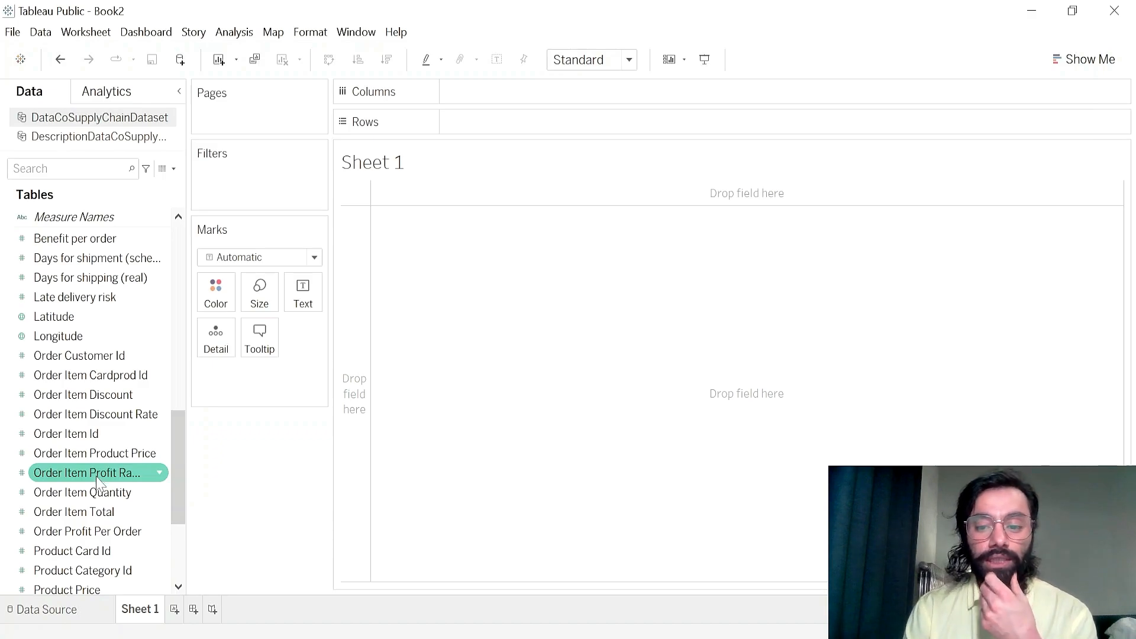
{"action": "scroll", "coordinate": [97, 480], "scroll_direction": "up", "scroll_amount": 10}
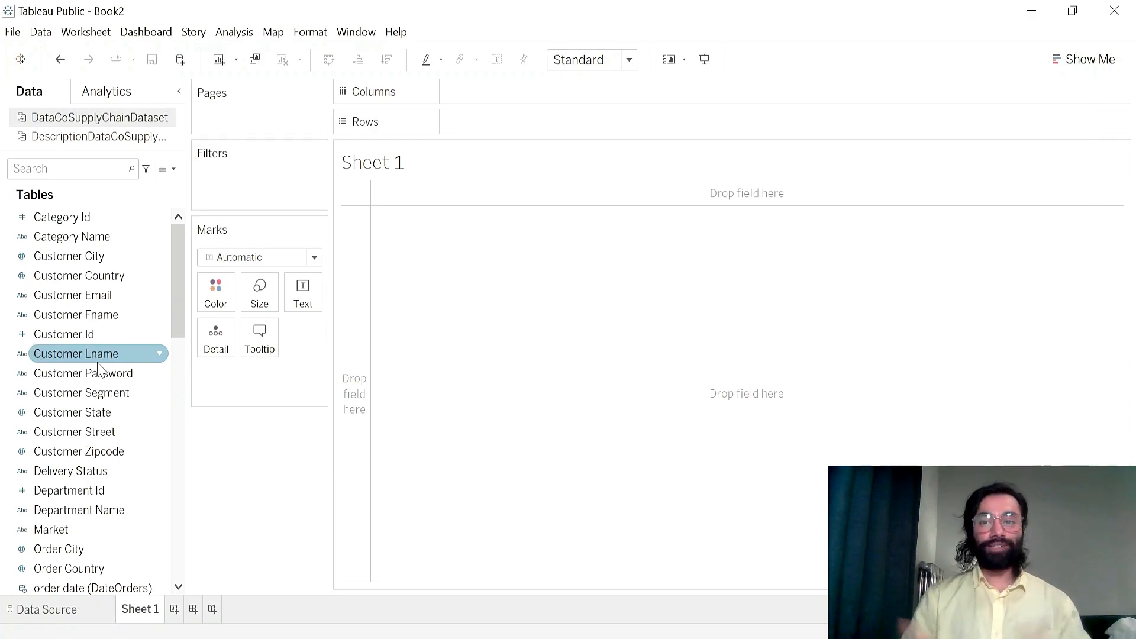
{"action": "scroll", "coordinate": [93, 471], "scroll_direction": "down", "scroll_amount": 10}
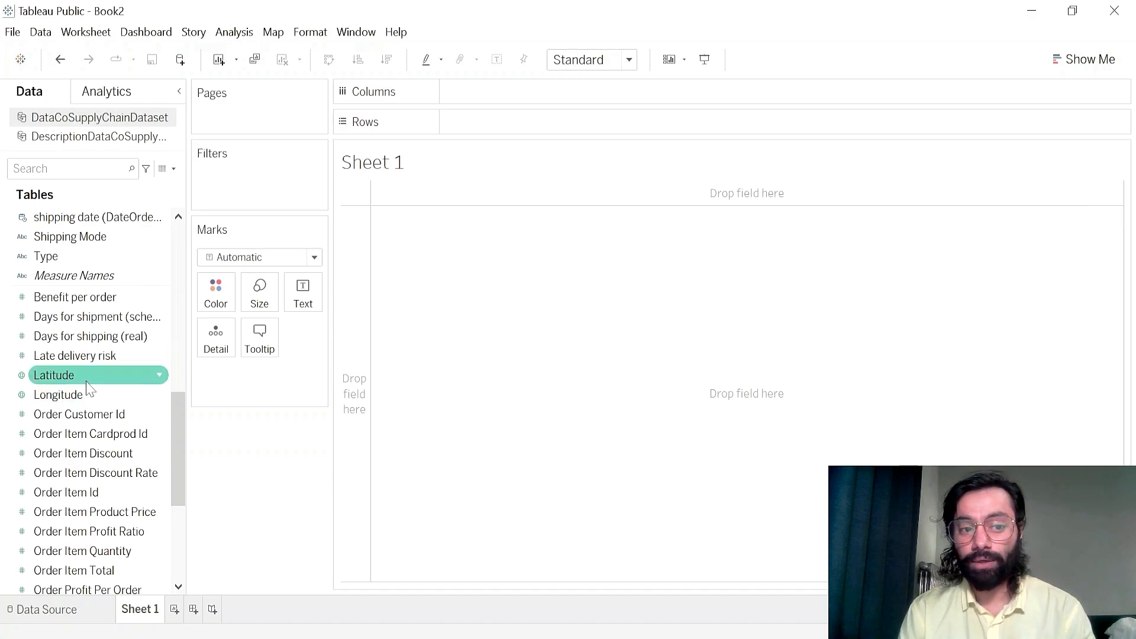
{"action": "scroll", "coordinate": [87, 386], "scroll_direction": "down", "scroll_amount": 4}
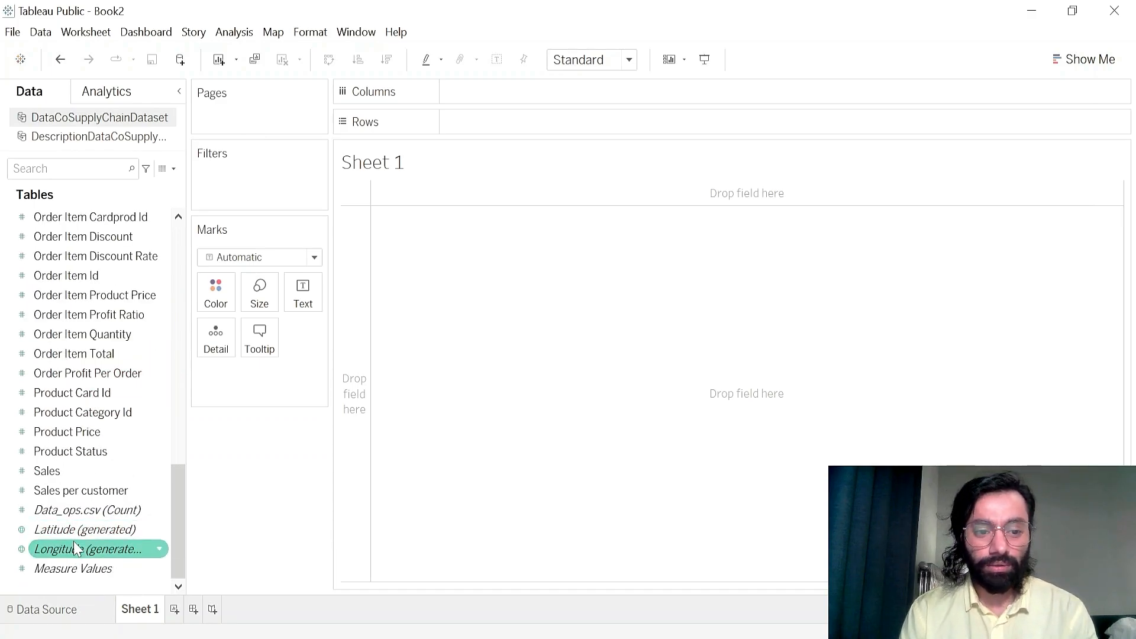
{"action": "scroll", "coordinate": [77, 520], "scroll_direction": "up", "scroll_amount": 4}
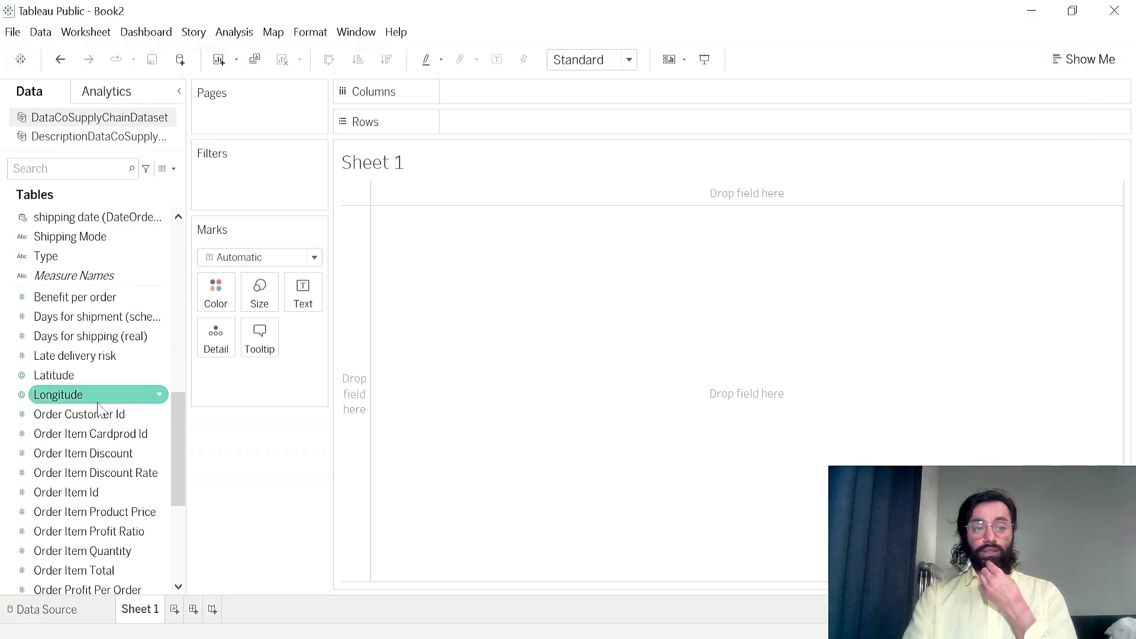
{"action": "scroll", "coordinate": [98, 404], "scroll_direction": "up", "scroll_amount": 8}
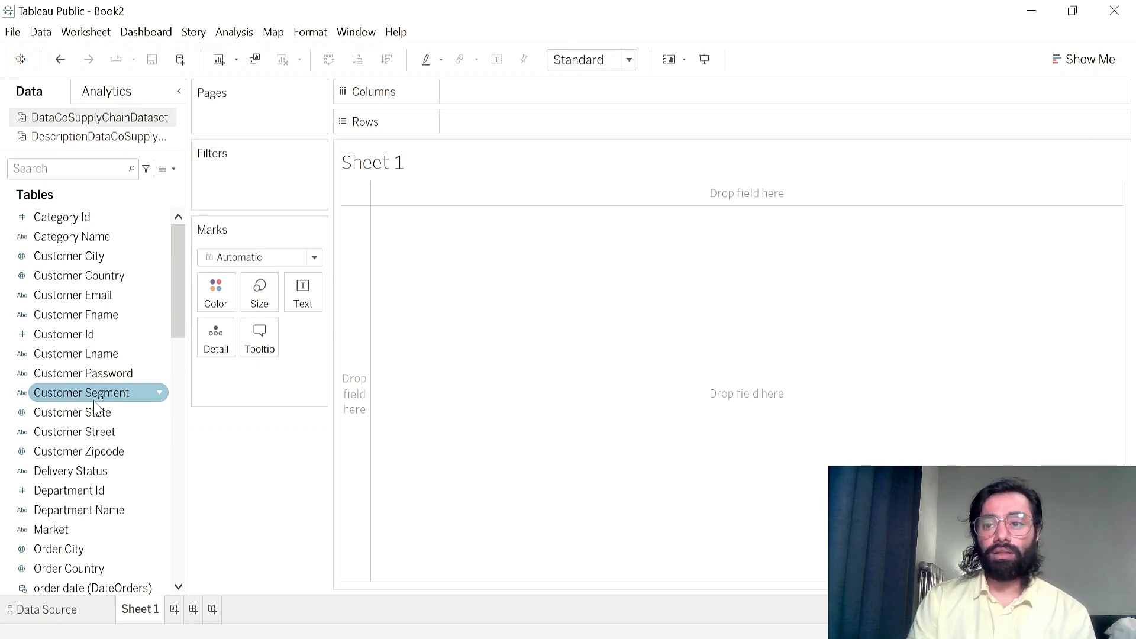
- Convert the Latitude and Longitude fields from measures to dimensions
{"action": "scroll", "coordinate": [95, 404], "scroll_direction": "down", "scroll_amount": 9}
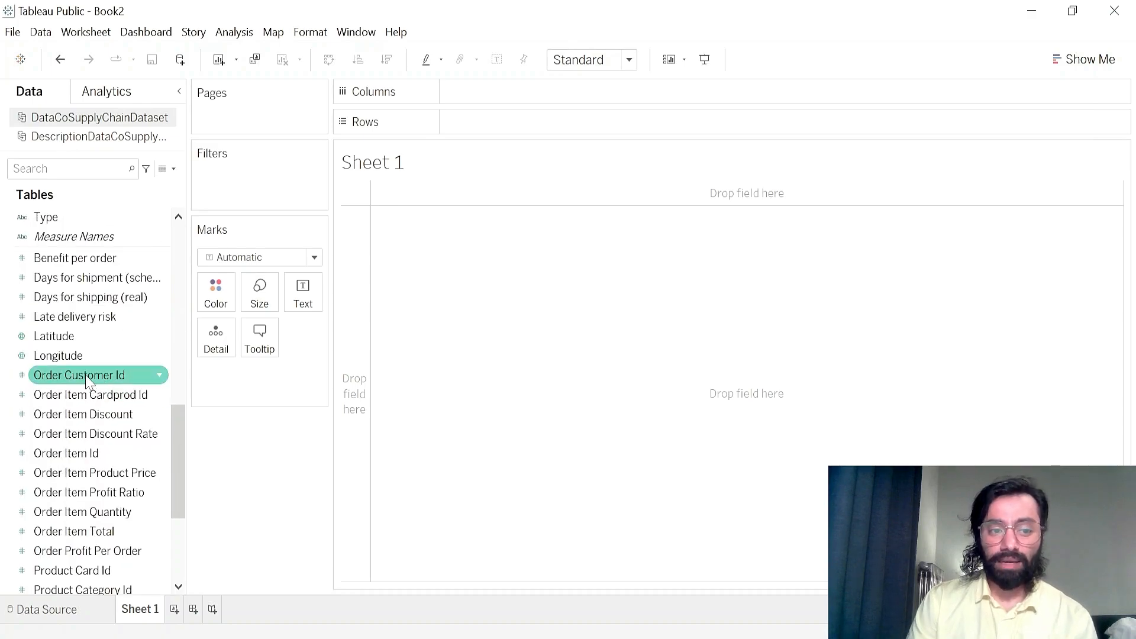
{"action": "left_click", "coordinate": [94, 342], "text": "ctrl"}
{"action": "scroll", "coordinate": [94, 400], "scroll_direction": "up", "scroll_amount": 3}
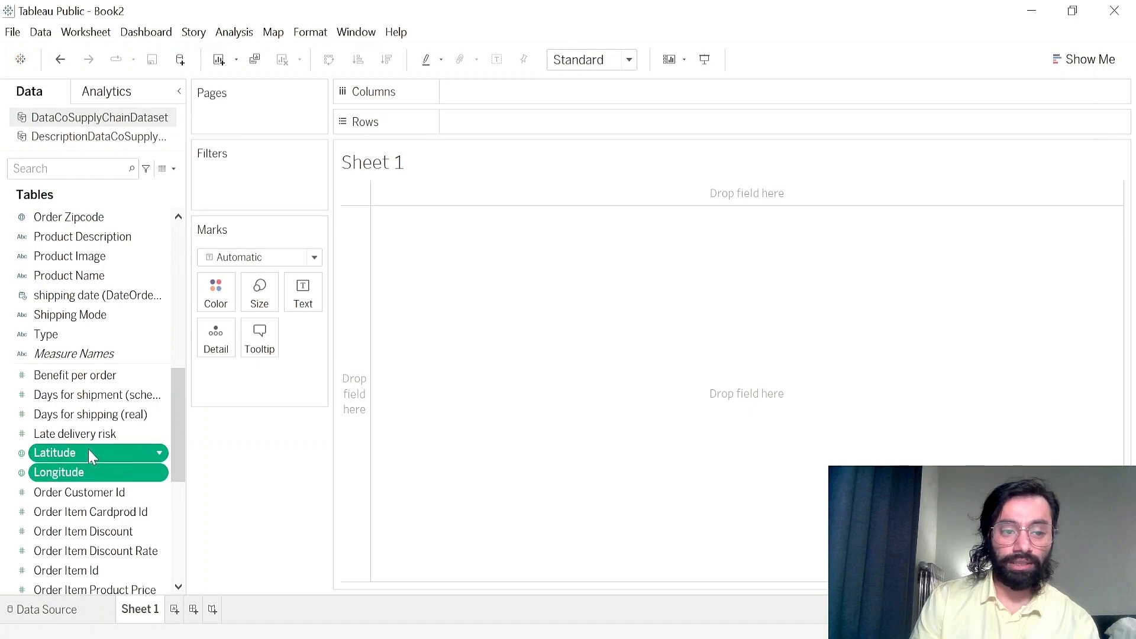
{"action": "left_click_drag", "start_coordinate": [87, 449], "coordinate": [85, 308]}
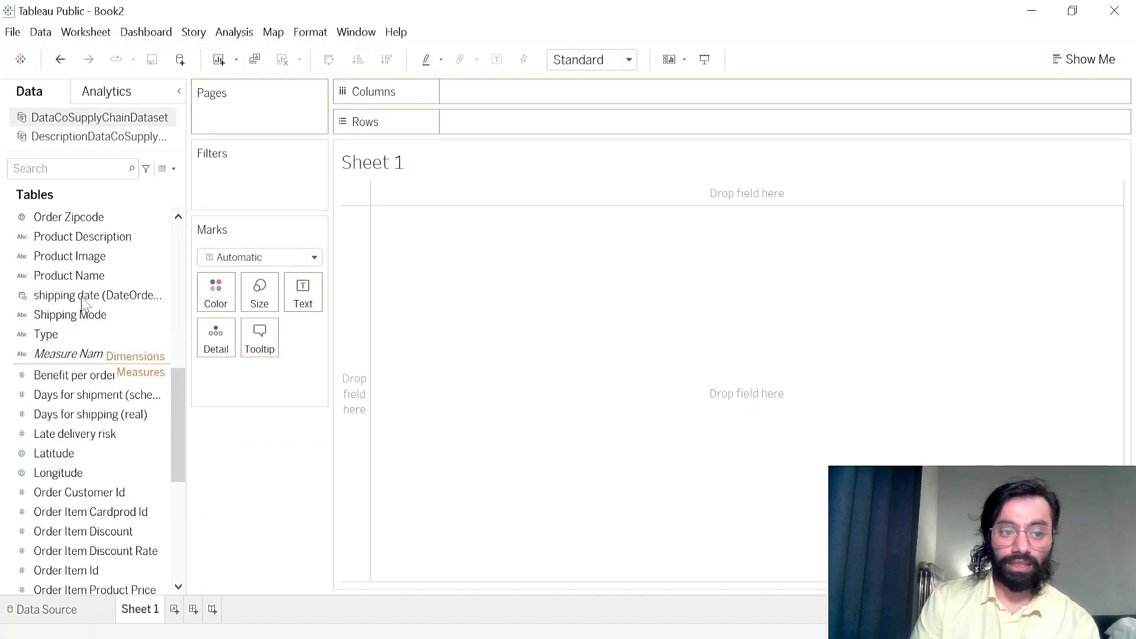
{"action": "scroll", "coordinate": [89, 296], "scroll_direction": "up", "scroll_amount": 3}
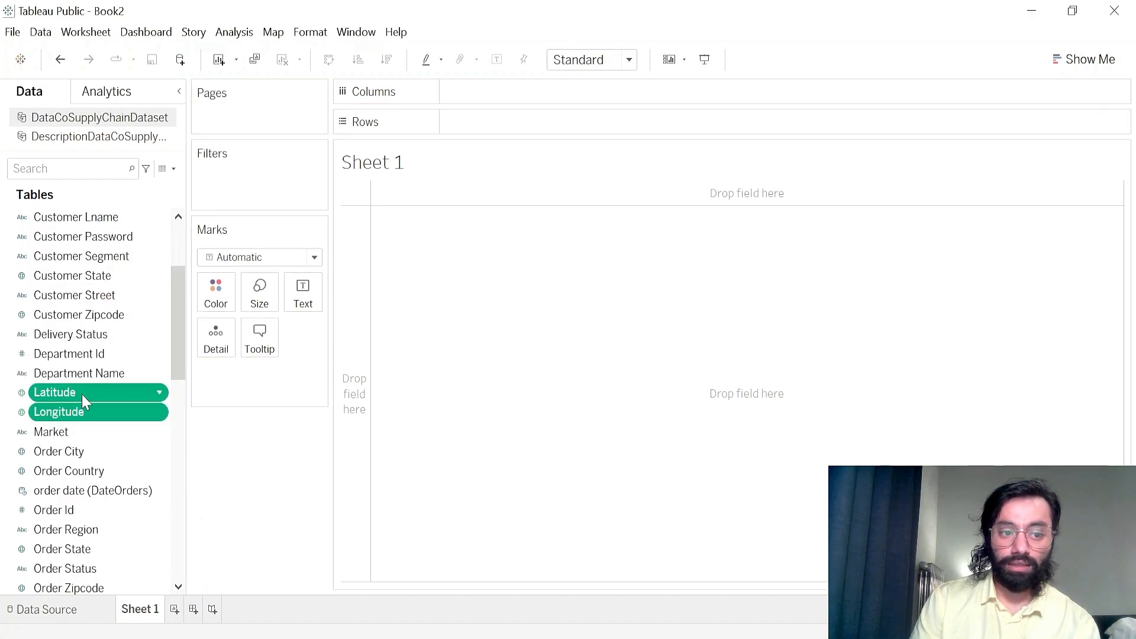
{"action": "scroll", "coordinate": [107, 379], "scroll_direction": "up", "scroll_amount": 2}
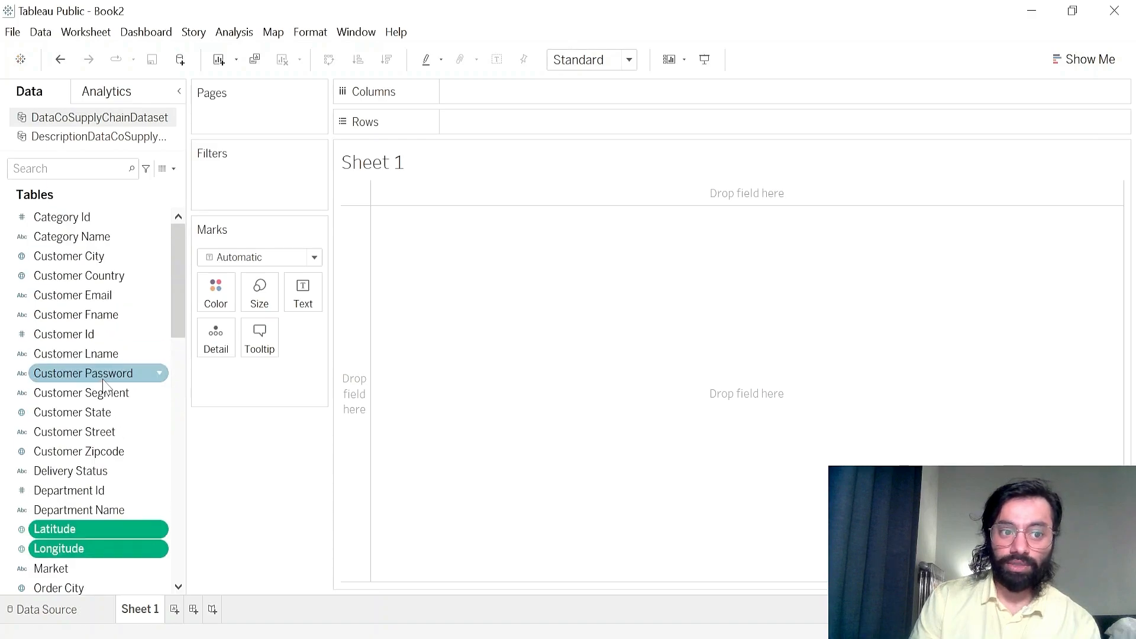
- Inspect the Order Id field's data type options and convert the field from a dimension to a measure
{"action": "scroll", "coordinate": [108, 379], "scroll_direction": "down", "scroll_amount": 10}
{"action": "scroll", "coordinate": [65, 417], "scroll_direction": "up", "scroll_amount": 1}
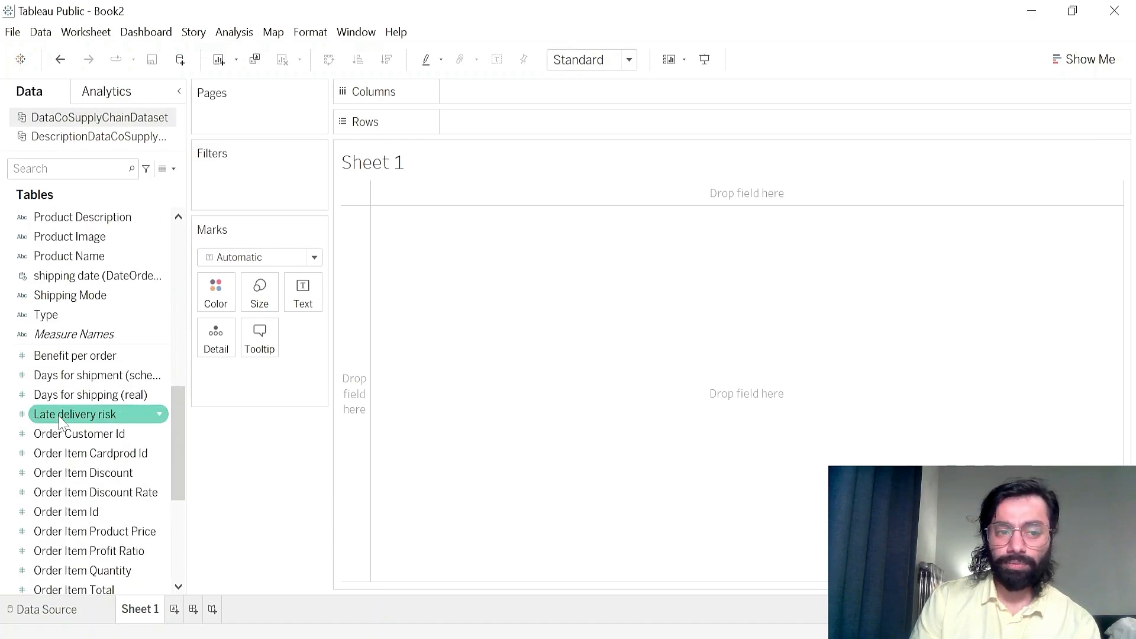
{"action": "scroll", "coordinate": [100, 349], "scroll_direction": "up", "scroll_amount": 1}
{"action": "scroll", "coordinate": [98, 350], "scroll_direction": "up", "scroll_amount": 2}
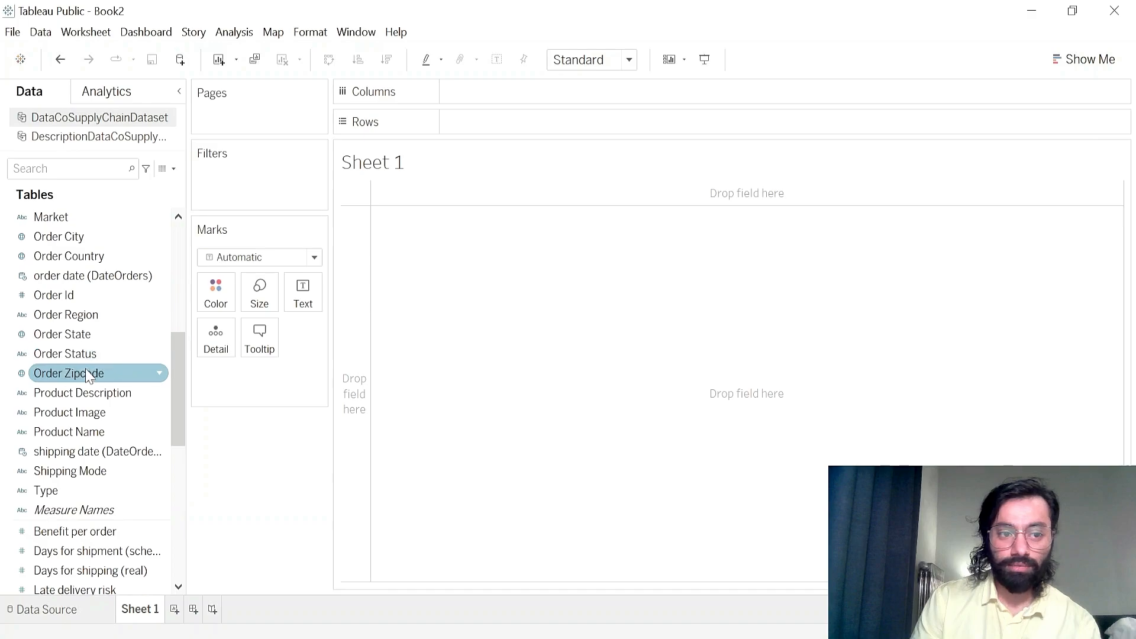
{"action": "left_click", "coordinate": [79, 295]}
{"action": "left_click", "coordinate": [22, 295]}
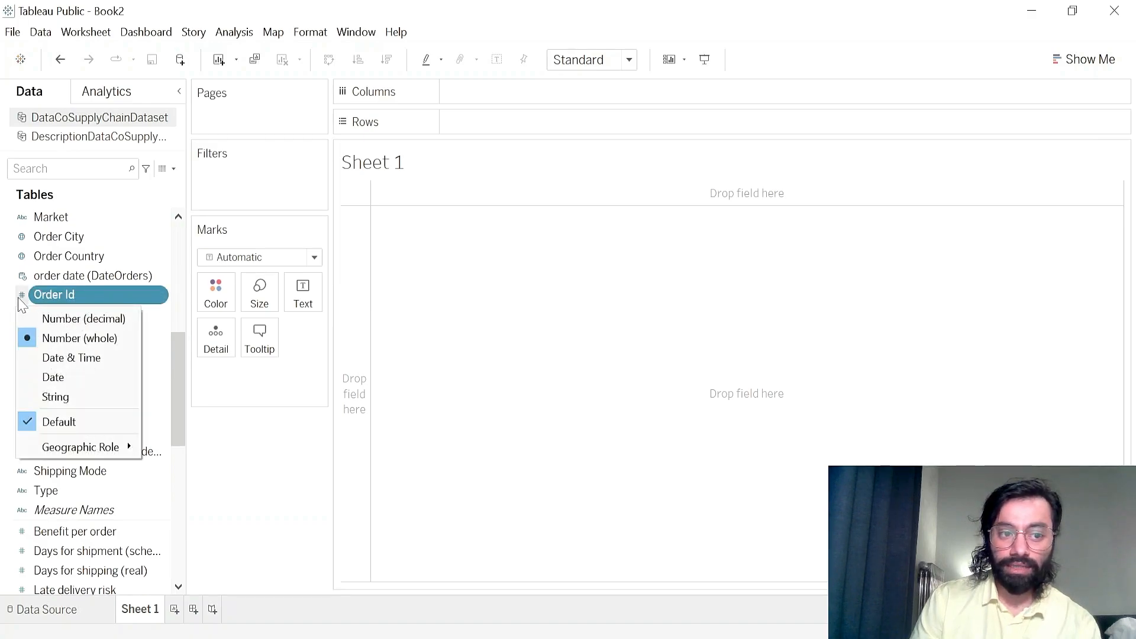
{"action": "scroll", "coordinate": [131, 362], "scroll_direction": "down", "scroll_amount": 1}
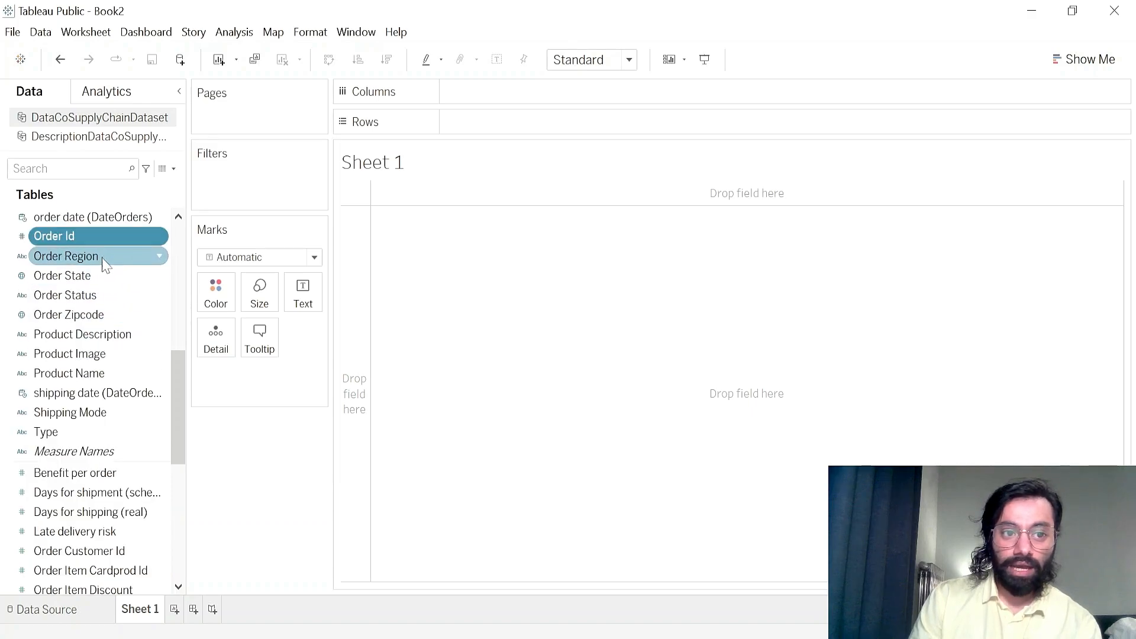
{"action": "left_click_drag", "start_coordinate": [107, 237], "coordinate": [70, 530]}
{"action": "scroll", "coordinate": [89, 512], "scroll_direction": "down", "scroll_amount": 1}
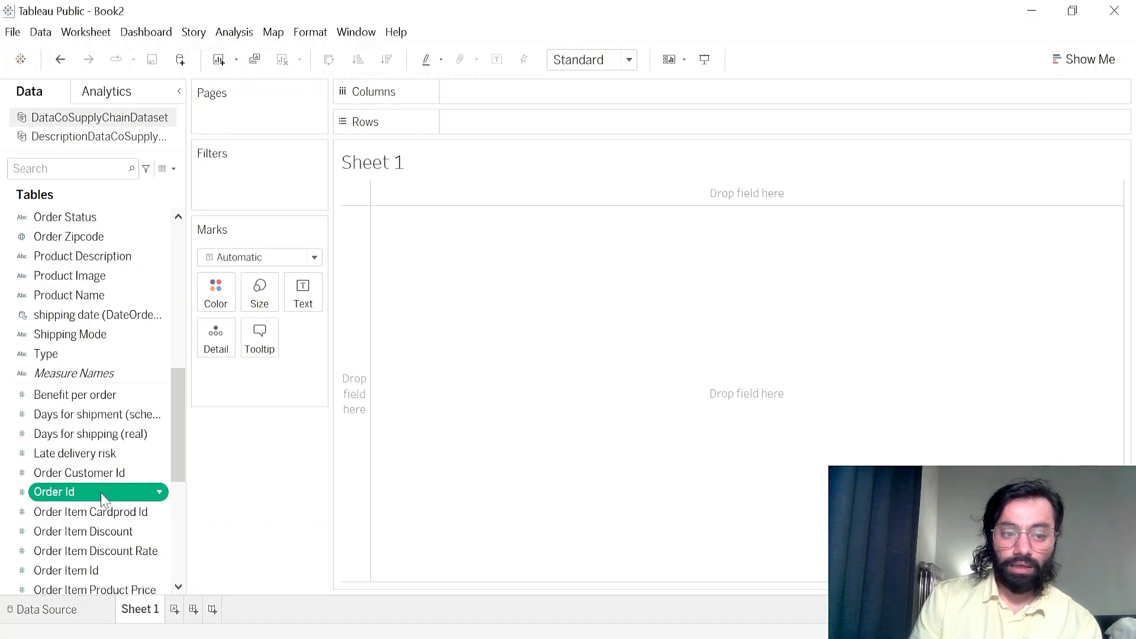
- Return the Order Id field to the dimensions of DataCoSupplyChainDataset
{"action": "left_click_drag", "start_coordinate": [104, 500], "coordinate": [94, 354]}
{"action": "scroll", "coordinate": [95, 354], "scroll_direction": "up", "scroll_amount": 6}
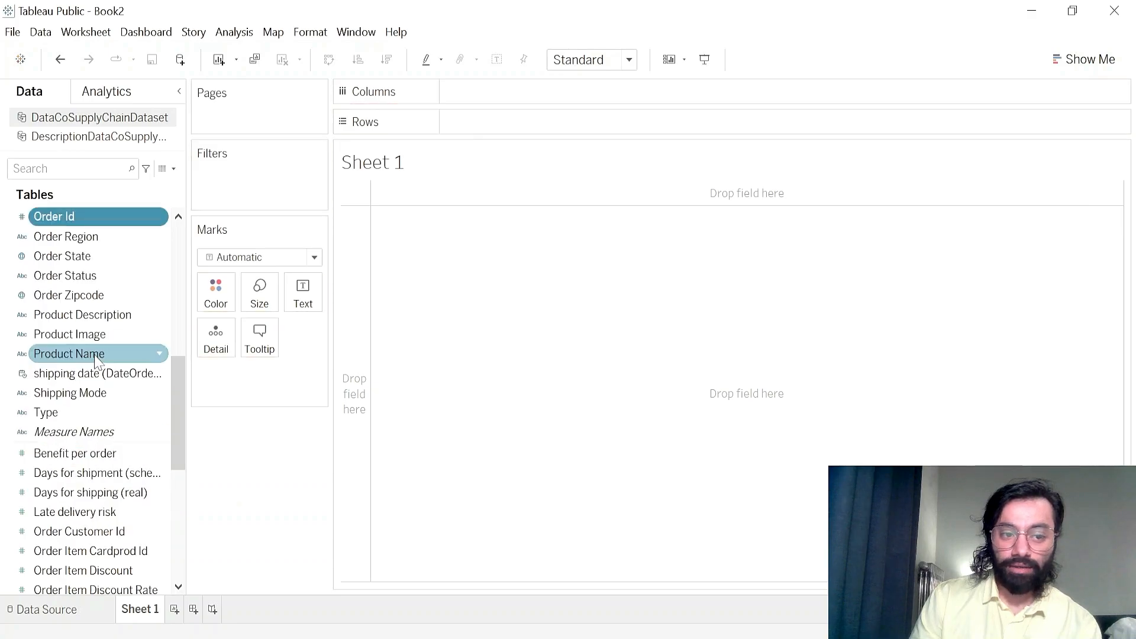
{"action": "scroll", "coordinate": [134, 325], "scroll_direction": "up", "scroll_amount": 2}
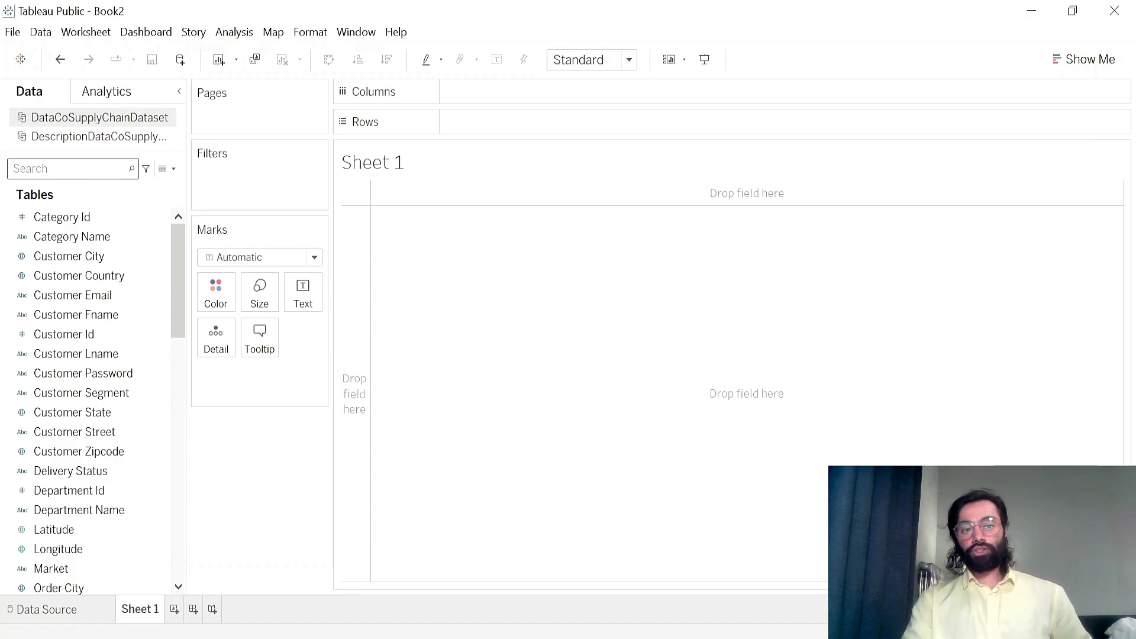
- Search the dataset's fields for "sales" and clear the search
{"action": "type", "text": "sales"}
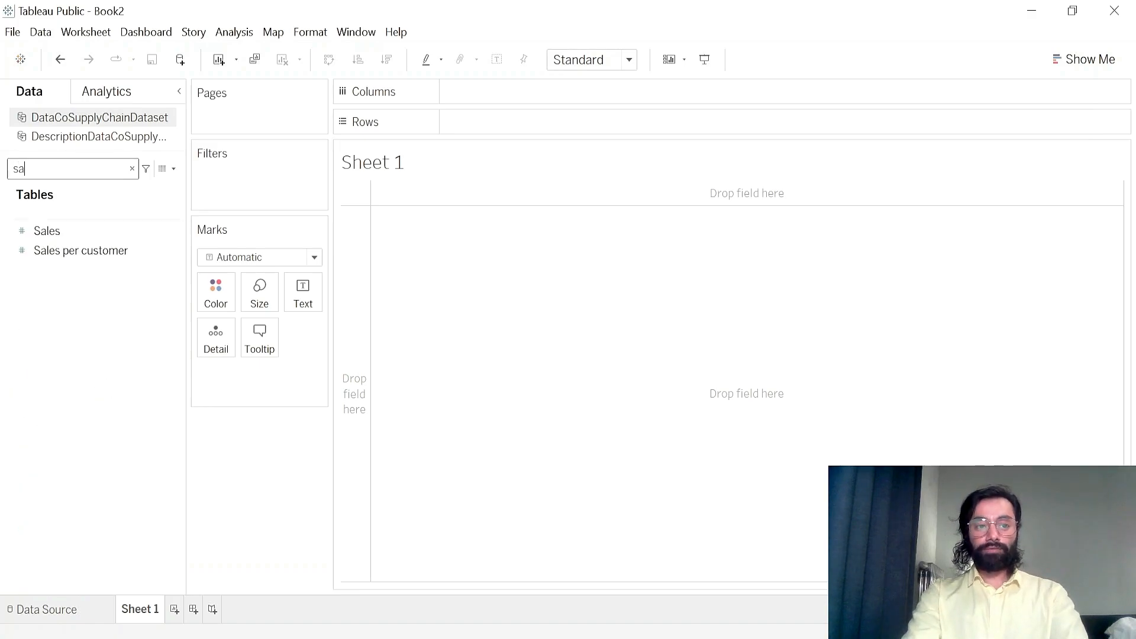
{"action": "key", "text": "BackSpace"}
{"action": "key", "text": "BackSpace"}
{"action": "key", "text": "BackSpace"}
{"action": "key", "text": "BackSpace"}
{"action": "key", "text": "BackSpace"}
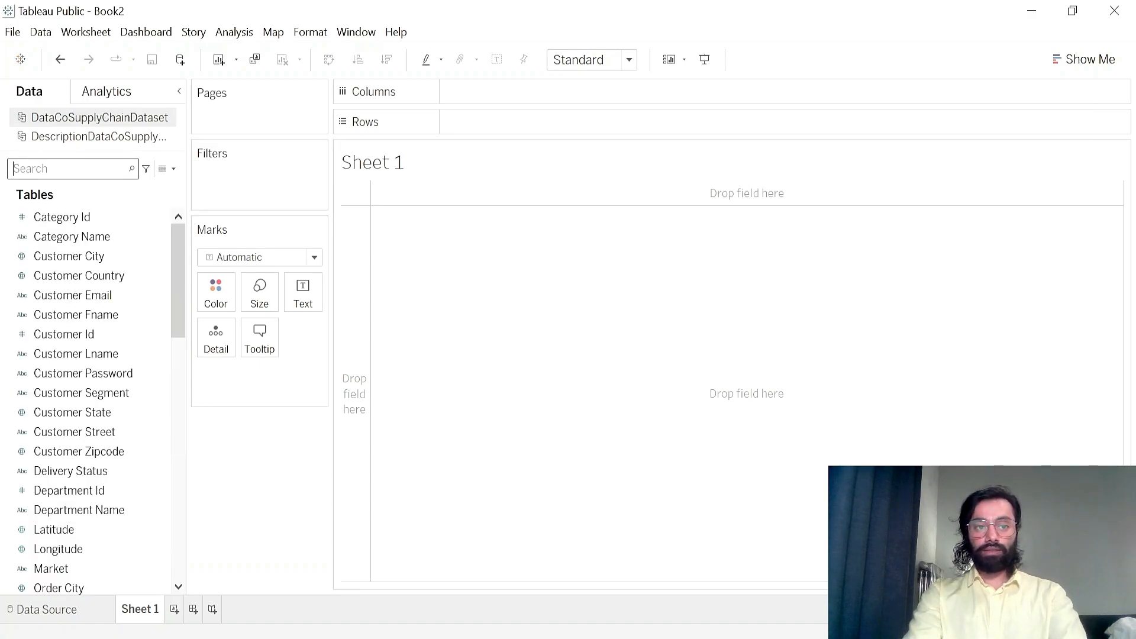
- Search the dataset's fields for "profit" and clear the search
{"action": "type", "text": "profit"}
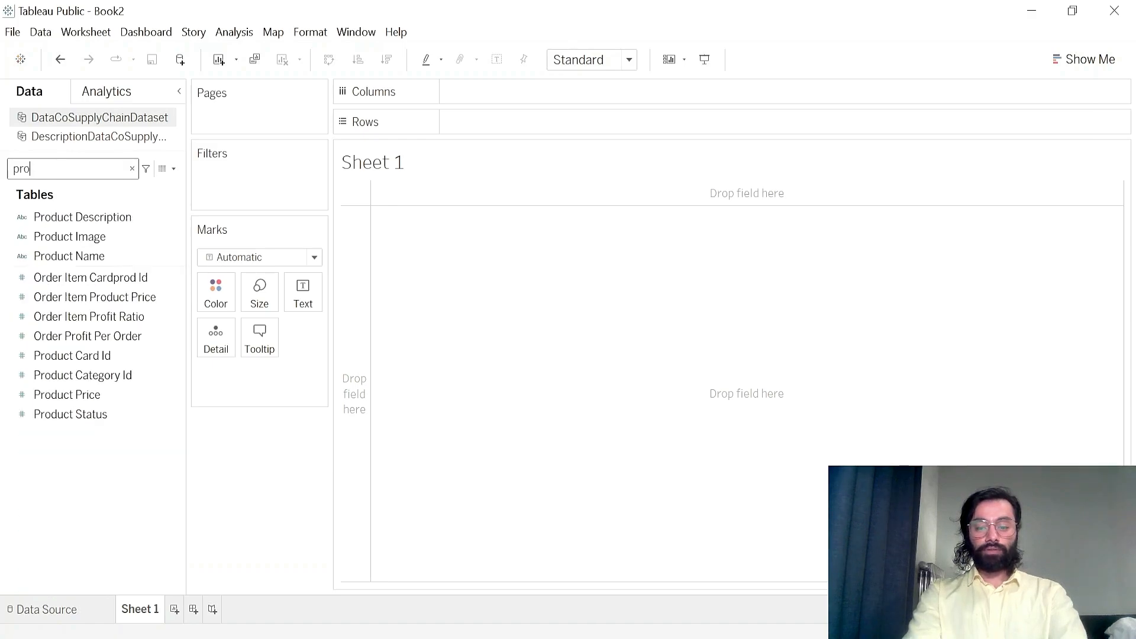
{"action": "key", "text": "BackSpace"}
{"action": "key", "text": "BackSpace"}
{"action": "key", "text": "BackSpace"}
{"action": "key", "text": "BackSpace"}
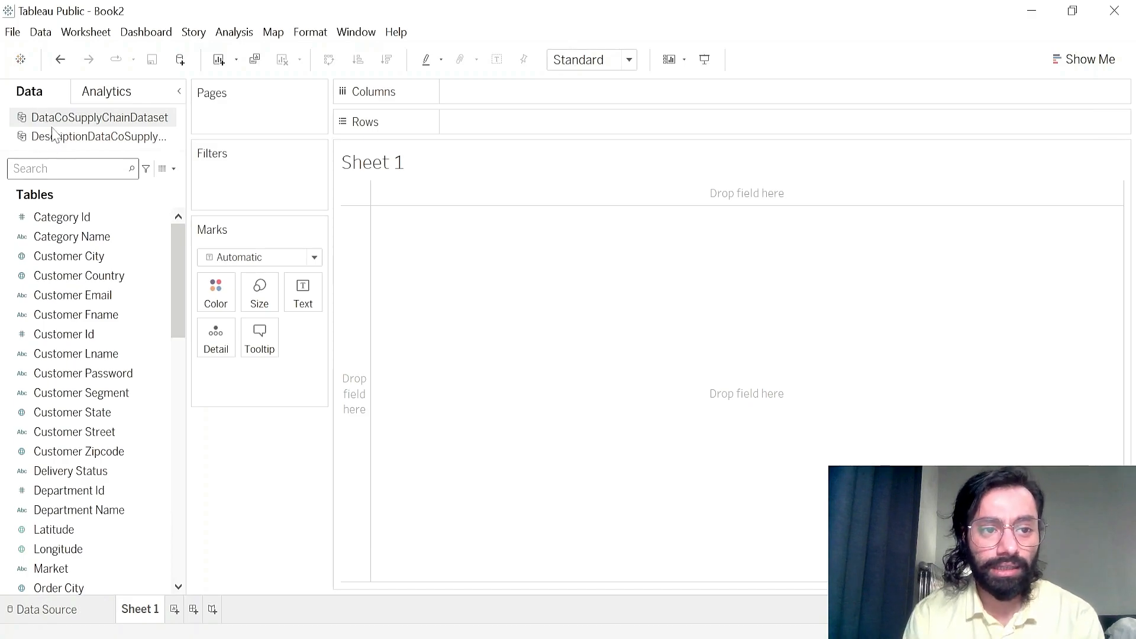
- View the DataCoSupplyChainDataset source page, then look through the analytics options available in Sheet 1
{"action": "left_click", "coordinate": [68, 612]}
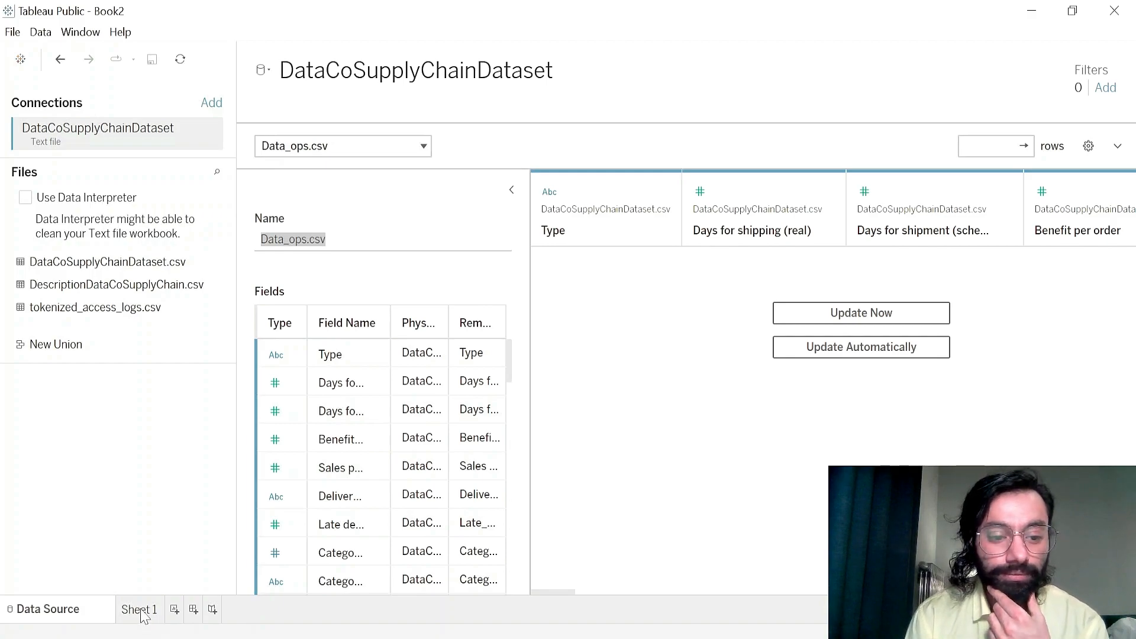
{"action": "left_click", "coordinate": [147, 617]}
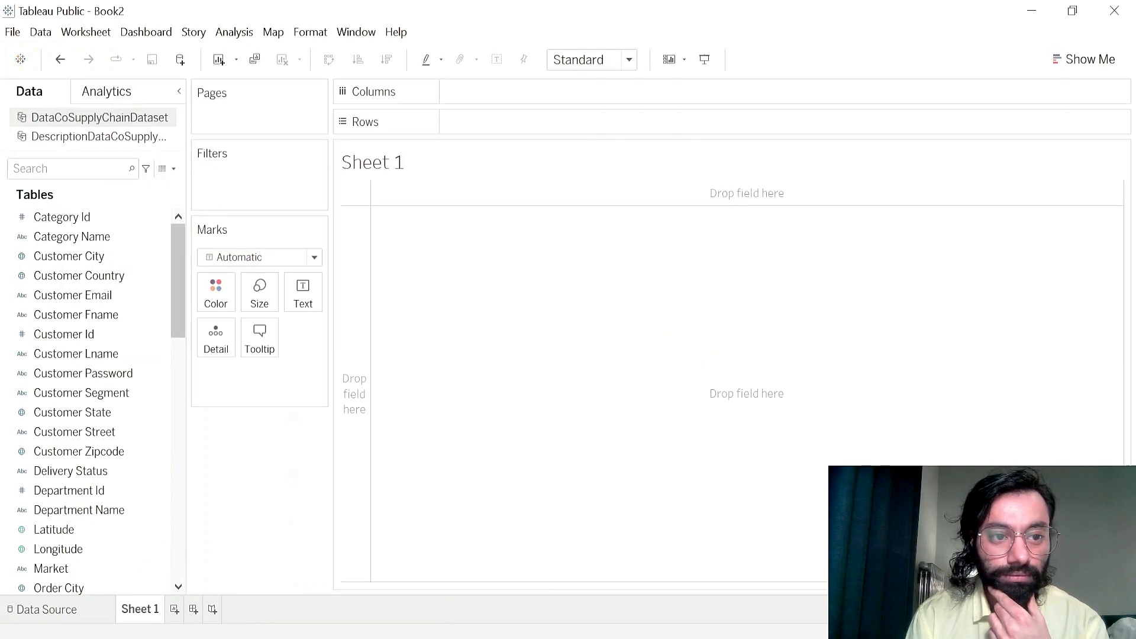
{"action": "left_click", "coordinate": [109, 93]}
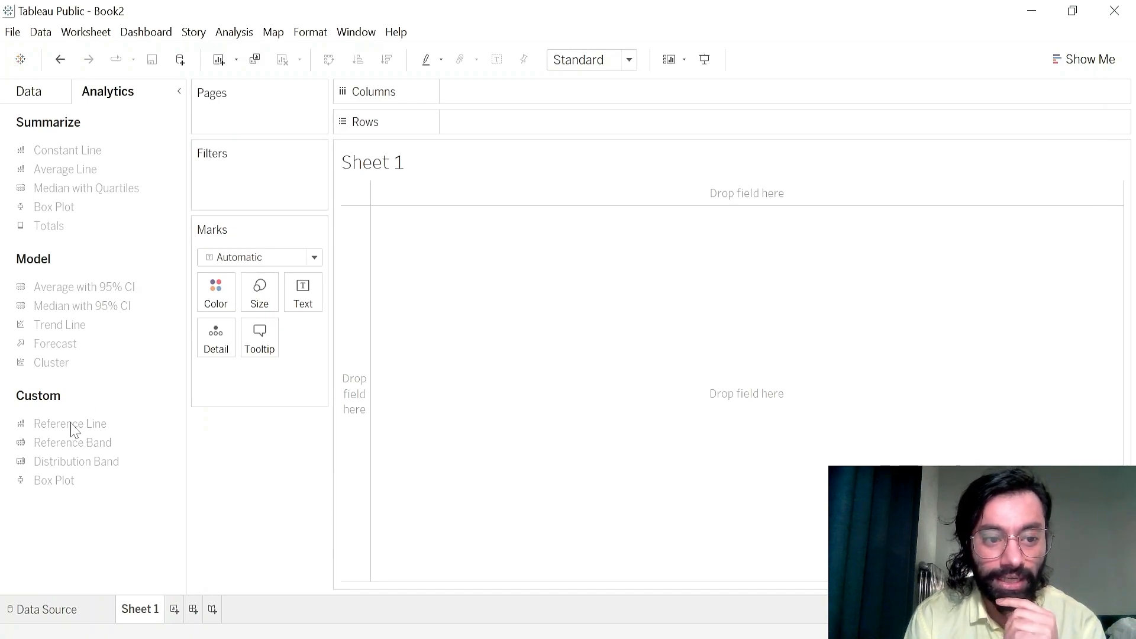
{"action": "left_click", "coordinate": [29, 87]}
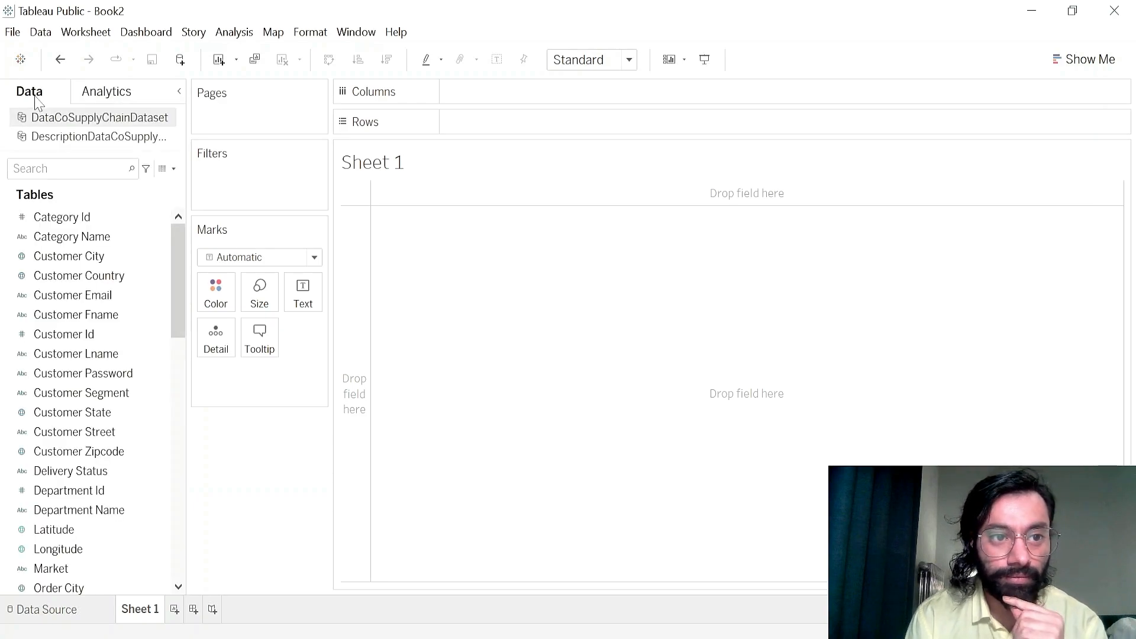
{"action": "left_click", "coordinate": [14, 32]}
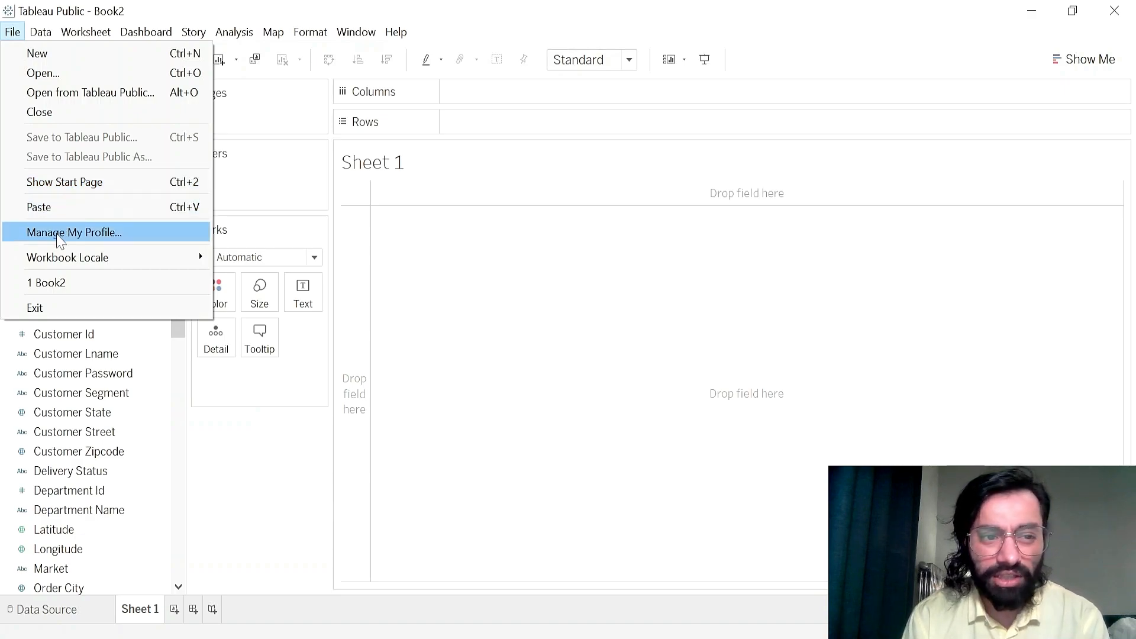
{"action": "mouse_move", "coordinate": [62, 267]}
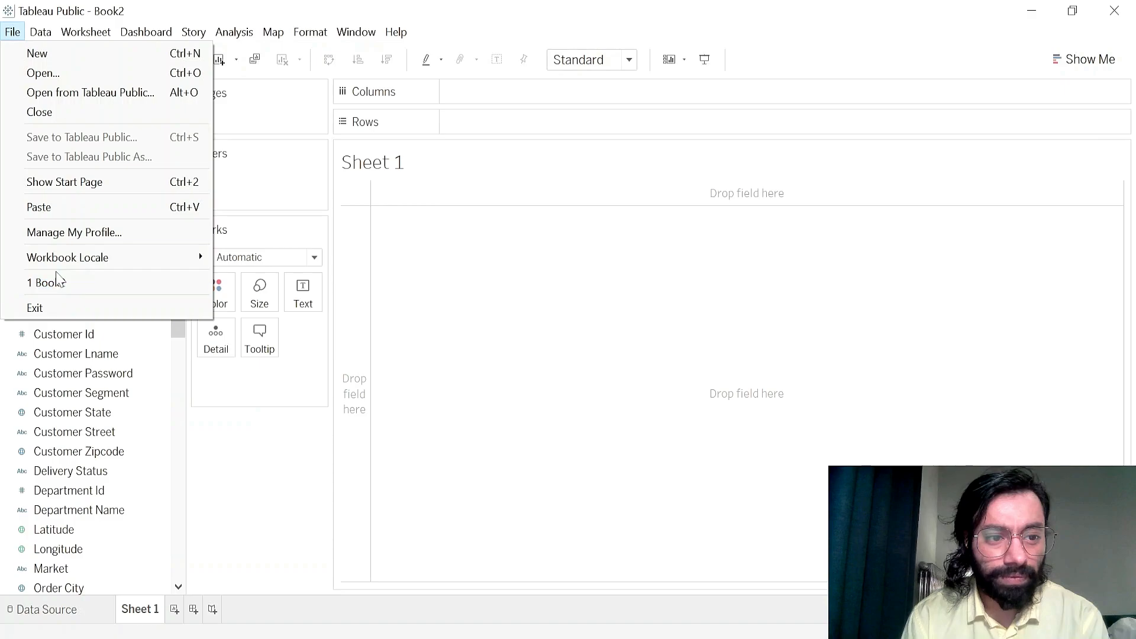
{"action": "left_click", "coordinate": [50, 38]}
{"action": "left_click", "coordinate": [54, 38]}
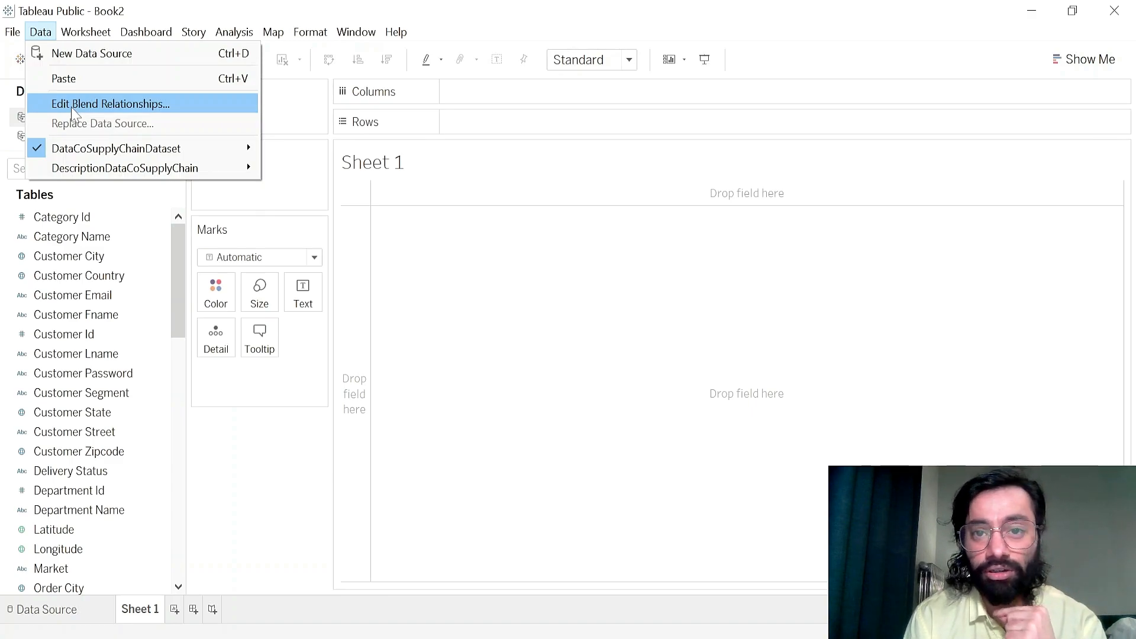
{"action": "mouse_move", "coordinate": [85, 36]}
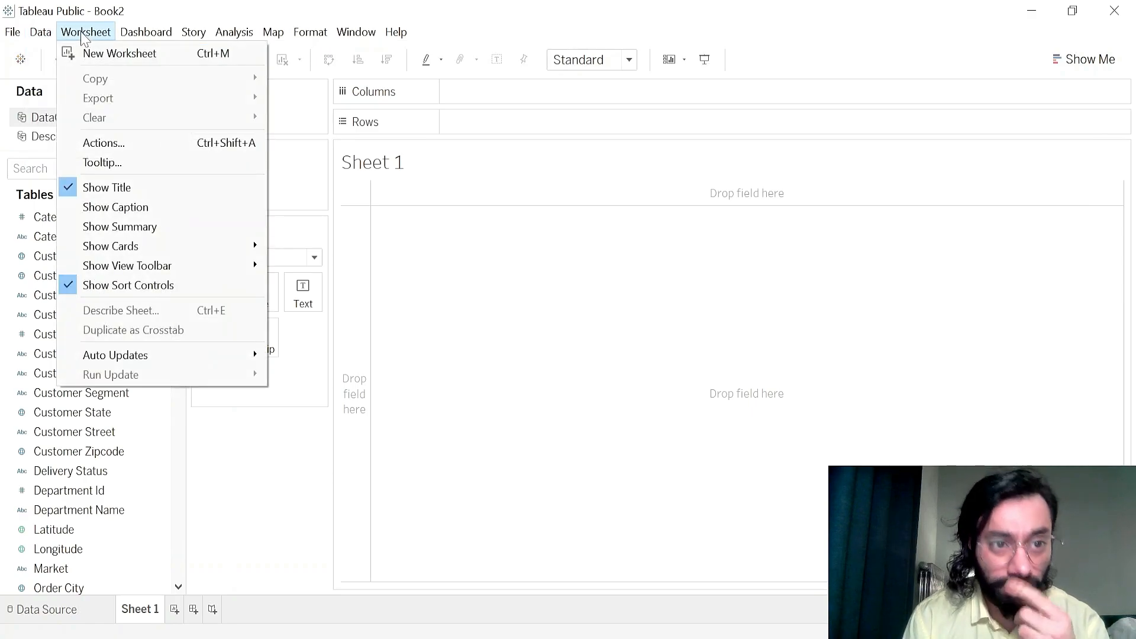
{"action": "mouse_move", "coordinate": [194, 32]}
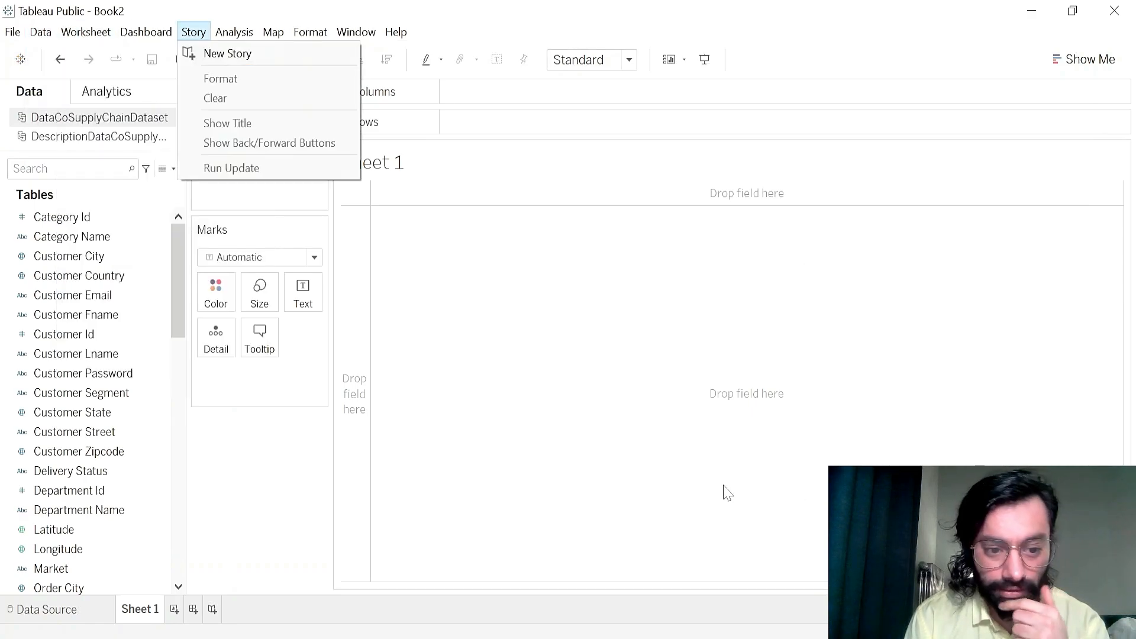
- Add a second blank worksheet to the workbook
{"action": "left_click", "coordinate": [175, 613]}
{"action": "left_click", "coordinate": [175, 612]}
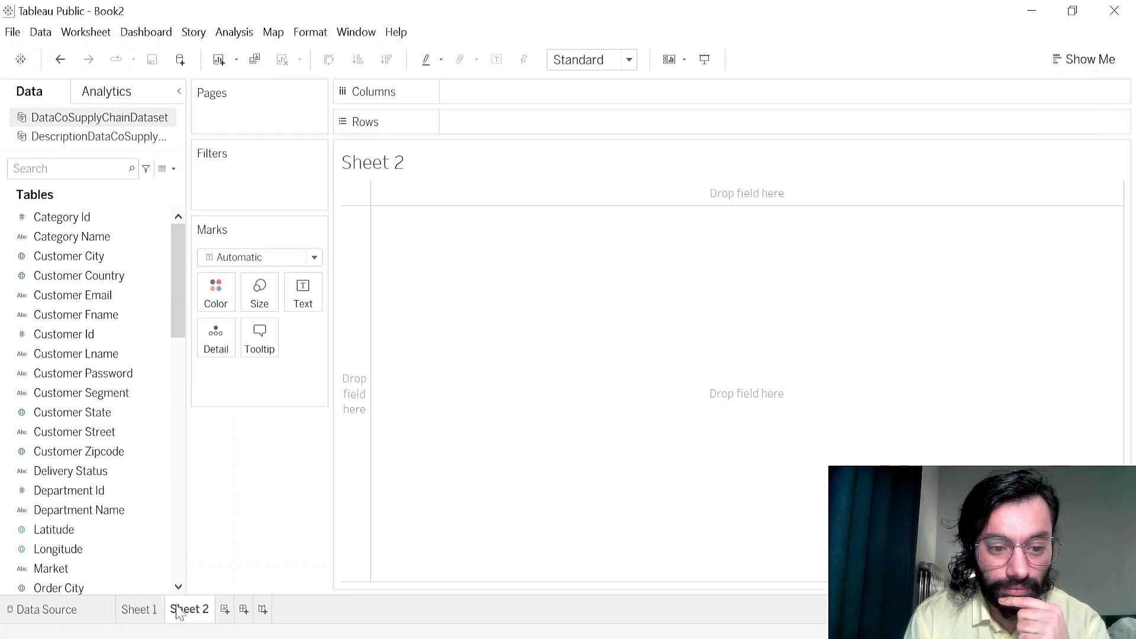
{"action": "right_click", "coordinate": [183, 613]}
{"action": "left_click", "coordinate": [183, 613]}
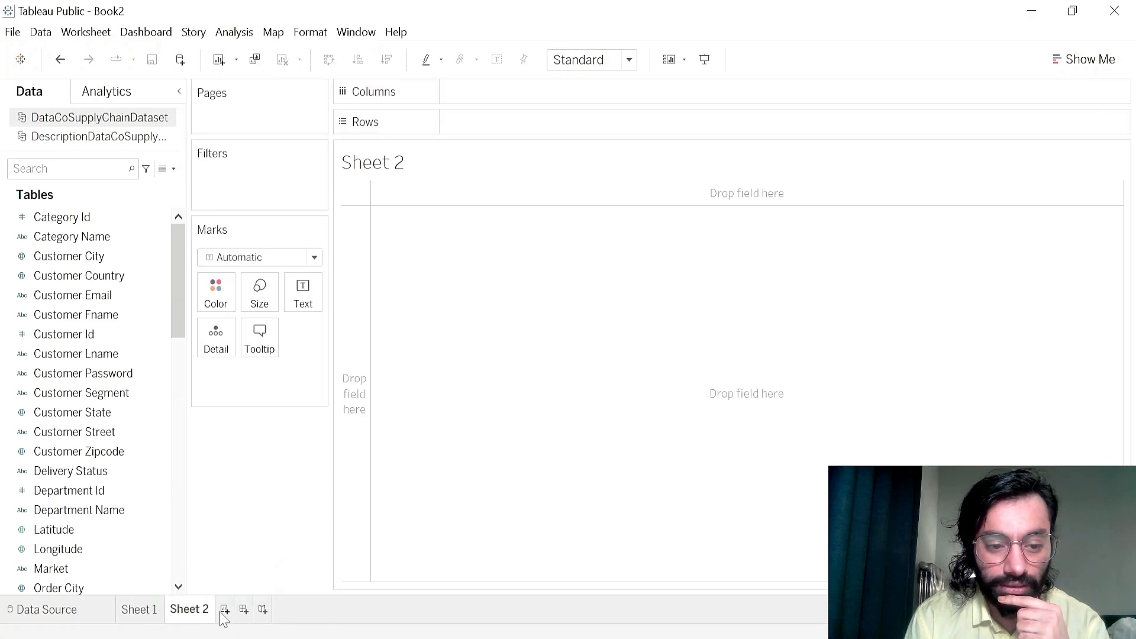
- Add a blank story to the workbook and delete it
{"action": "right_click", "coordinate": [246, 617]}
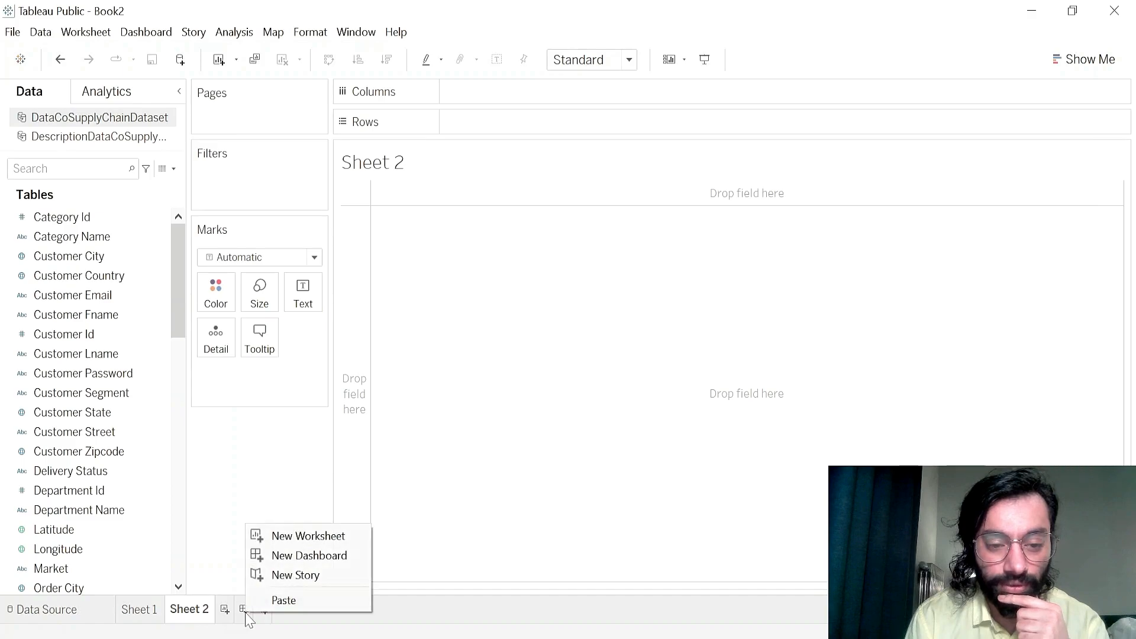
{"action": "left_click", "coordinate": [265, 617]}
{"action": "left_click", "coordinate": [265, 617]}
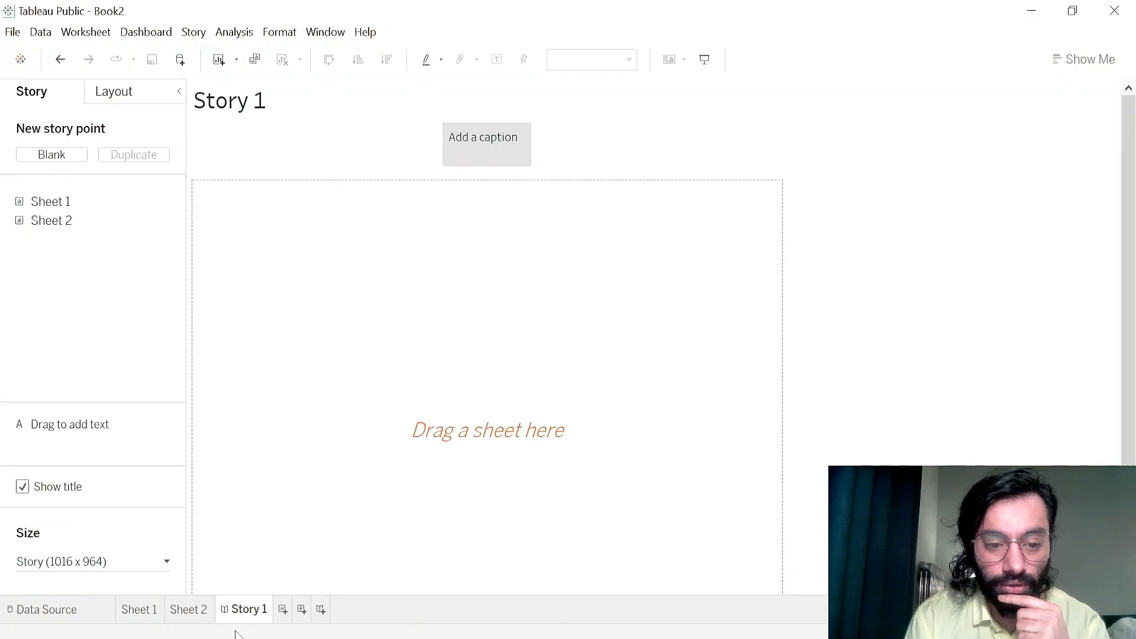
{"action": "right_click", "coordinate": [243, 610]}
{"action": "left_click", "coordinate": [278, 480]}
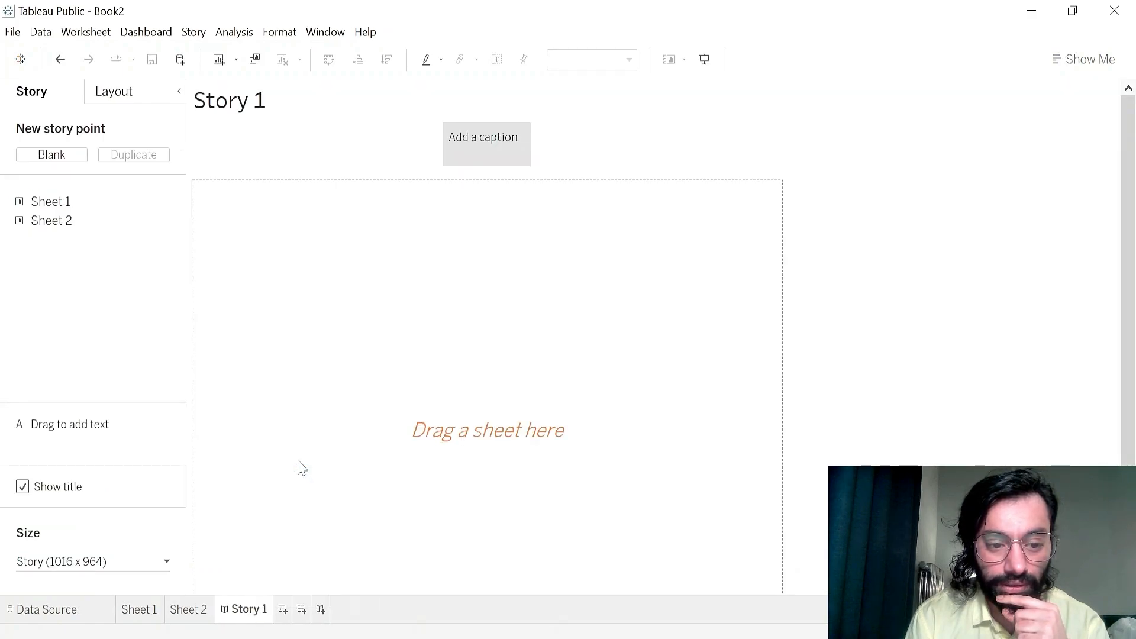
{"action": "left_click", "coordinate": [132, 31]}
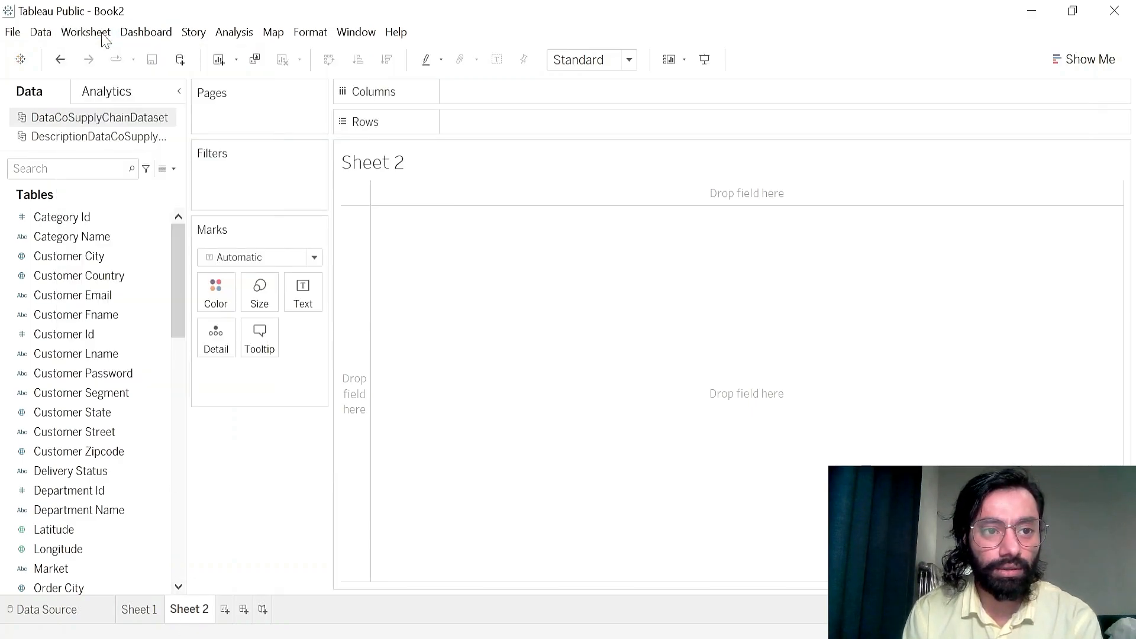
- Add a third blank worksheet to the workbook and return to Sheet 1
{"action": "left_click", "coordinate": [103, 36]}
{"action": "left_click", "coordinate": [109, 51]}
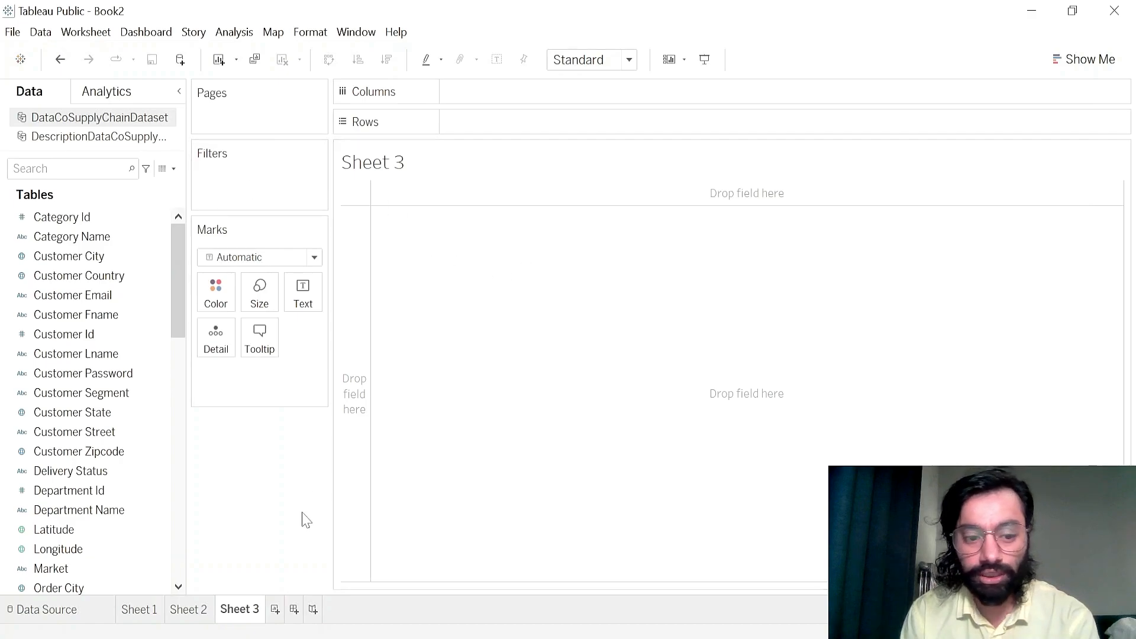
{"action": "left_click", "coordinate": [151, 610]}
- View the workbook's Actions settings without adding an action, and look over Sheet 1's display options
{"action": "left_click", "coordinate": [89, 33]}
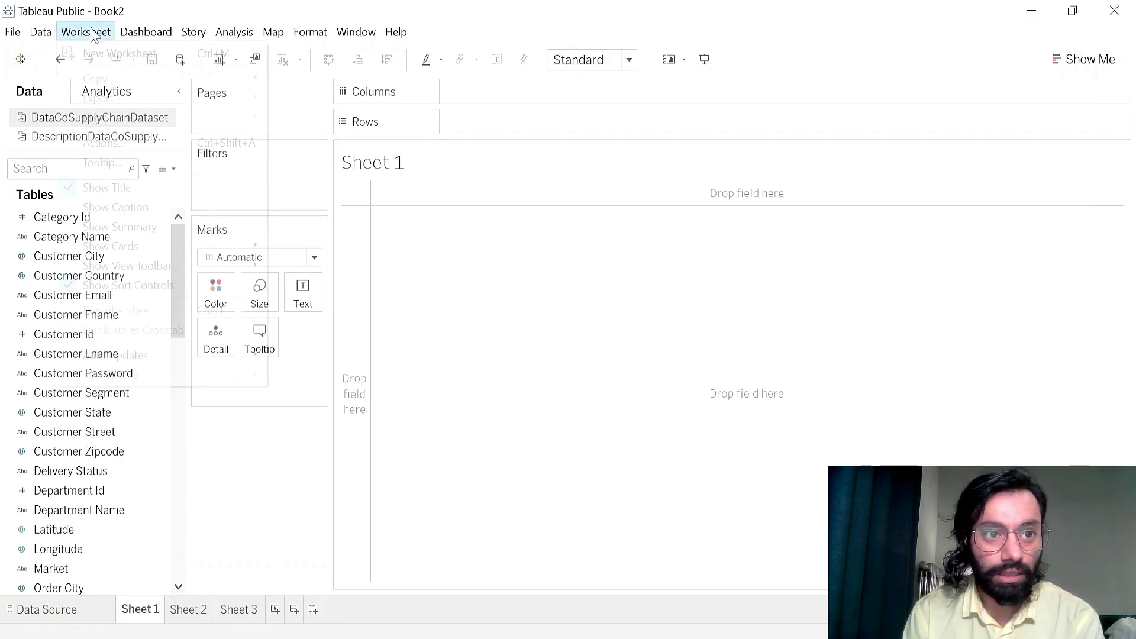
{"action": "left_click", "coordinate": [101, 146]}
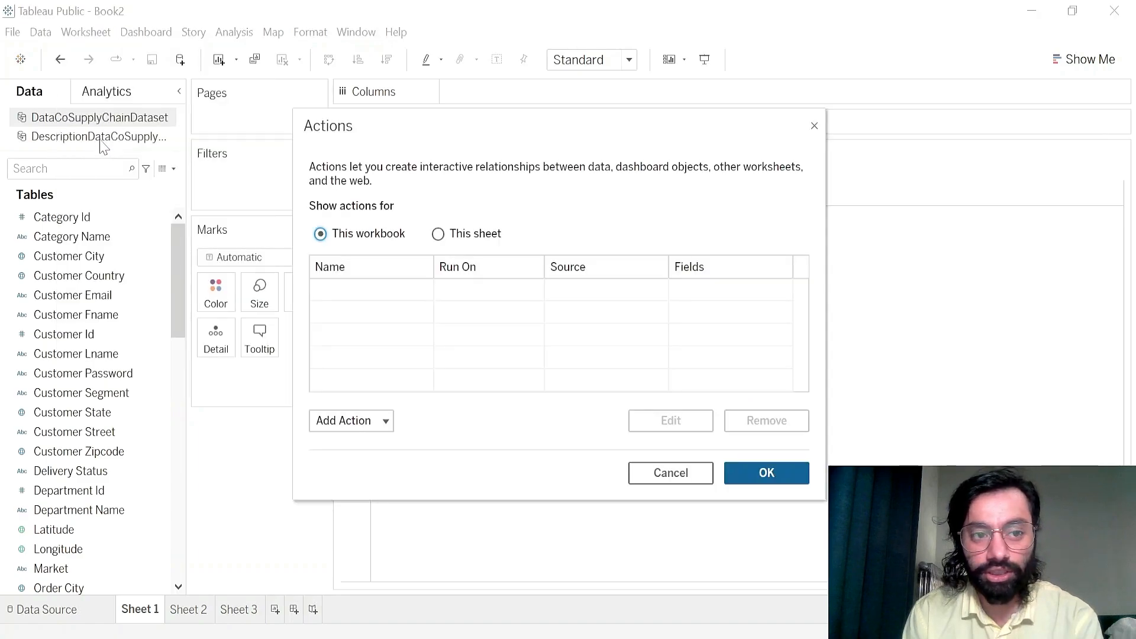
{"action": "left_click", "coordinate": [662, 478]}
{"action": "left_click", "coordinate": [86, 32]}
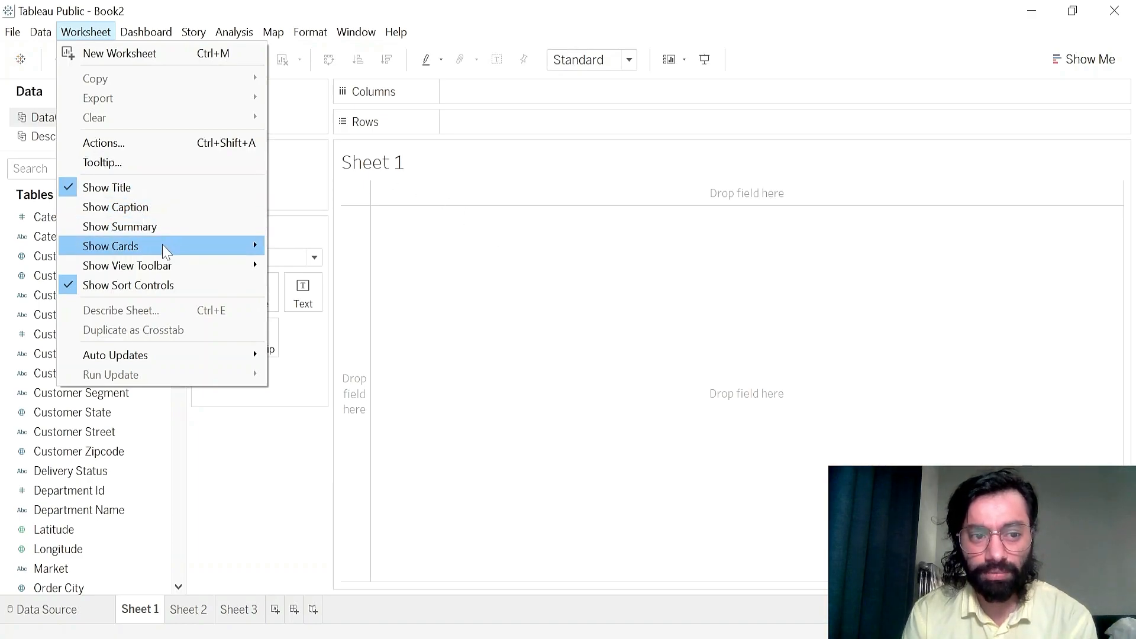
{"action": "mouse_move", "coordinate": [165, 251]}
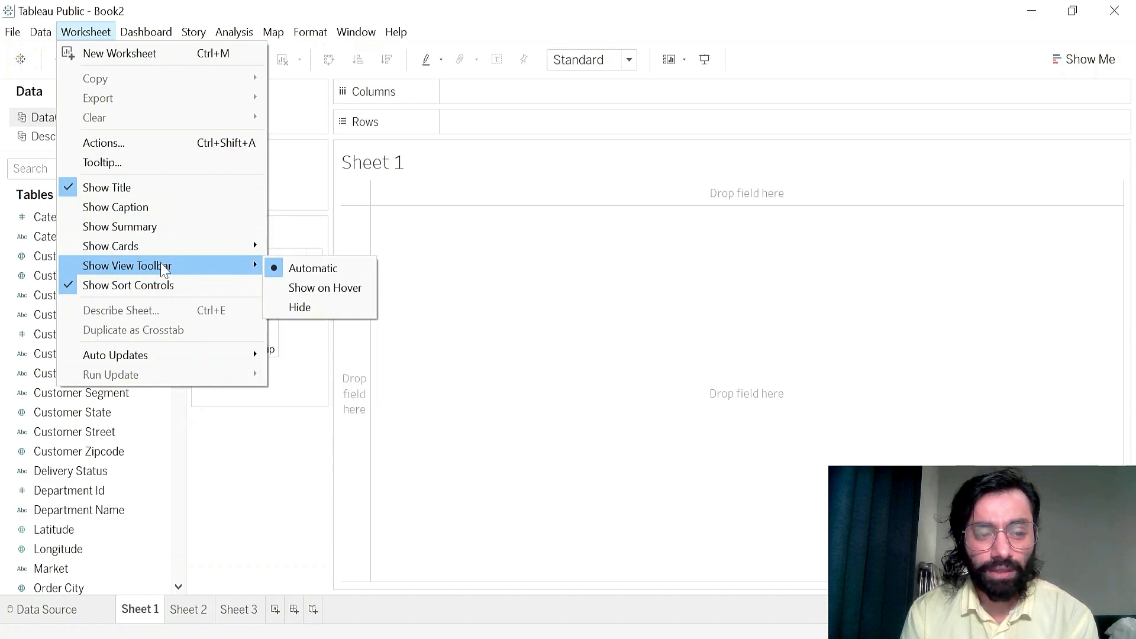
- Create a blank dashboard and return to the Sheet 1 worksheet
{"action": "mouse_move", "coordinate": [149, 38]}
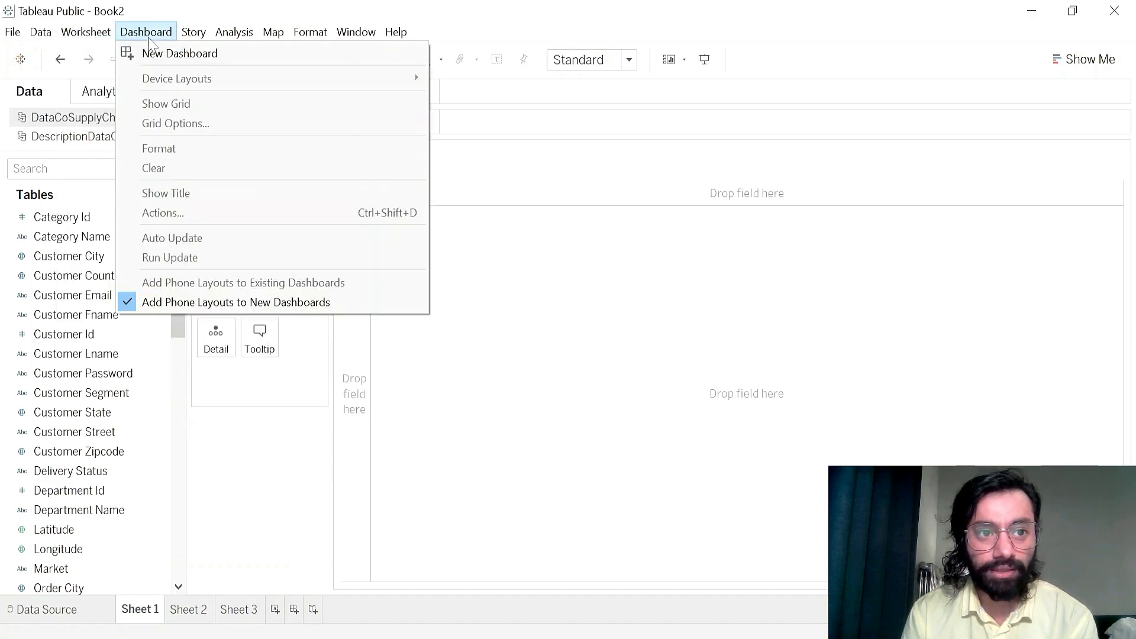
{"action": "left_click", "coordinate": [172, 54]}
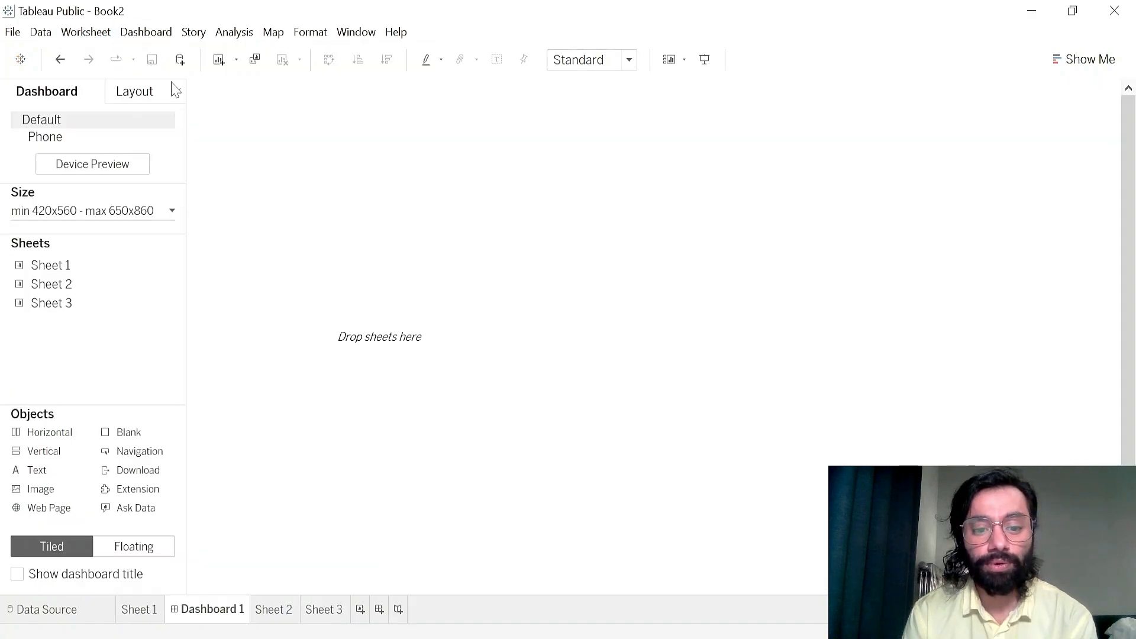
{"action": "left_click", "coordinate": [141, 610]}
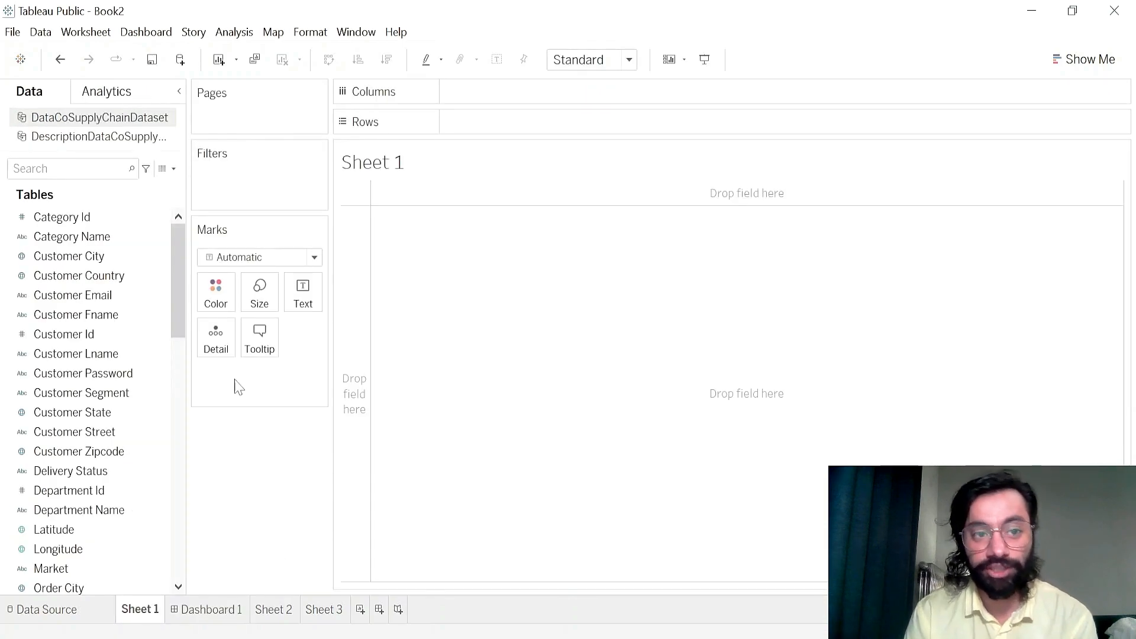
{"action": "left_click", "coordinate": [172, 33]}
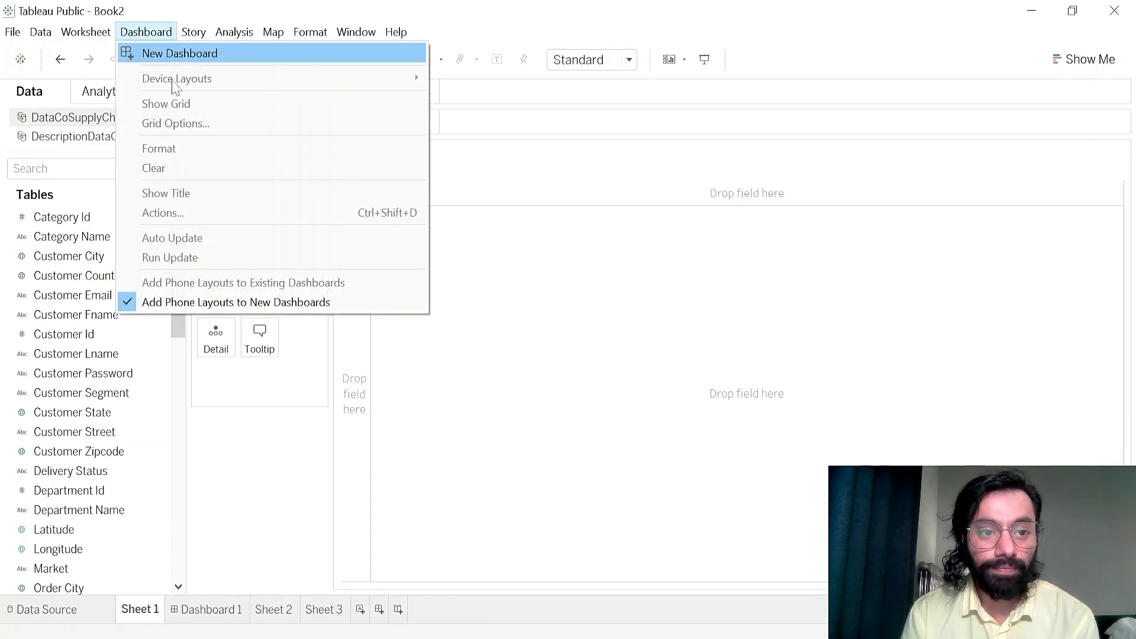
- Look over the dashboard options available for Dashboard 1 and return to Sheet 1
{"action": "left_click", "coordinate": [184, 612]}
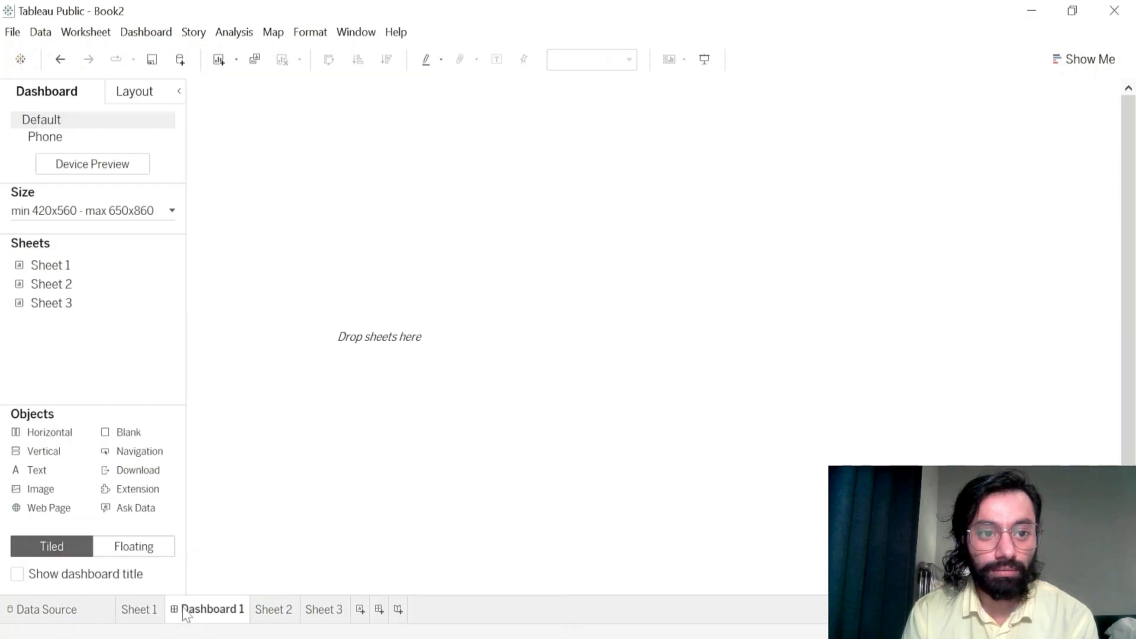
{"action": "left_click", "coordinate": [146, 33]}
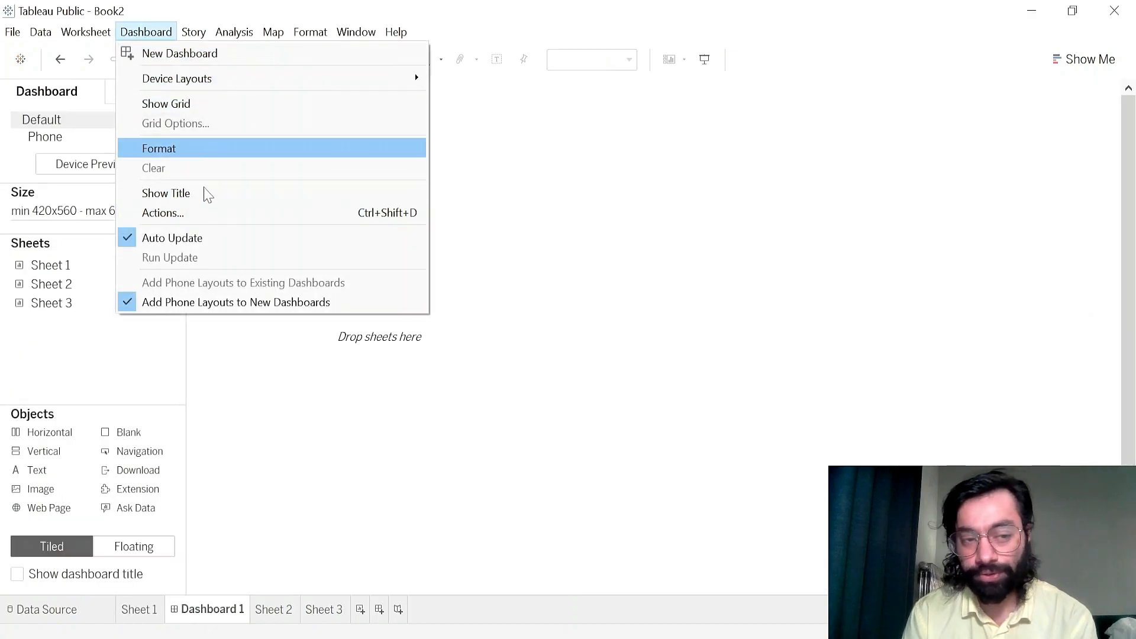
{"action": "left_click", "coordinate": [149, 610]}
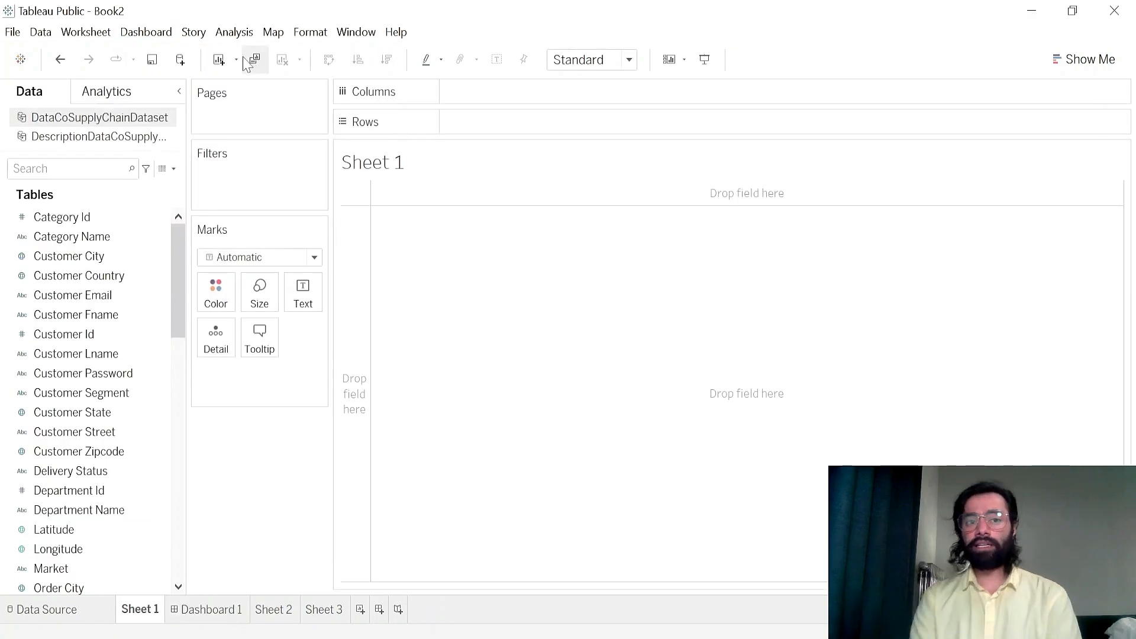
- Create a new story, add Dashboard 1 as its story point, and return to Sheet 1
{"action": "left_click", "coordinate": [192, 36]}
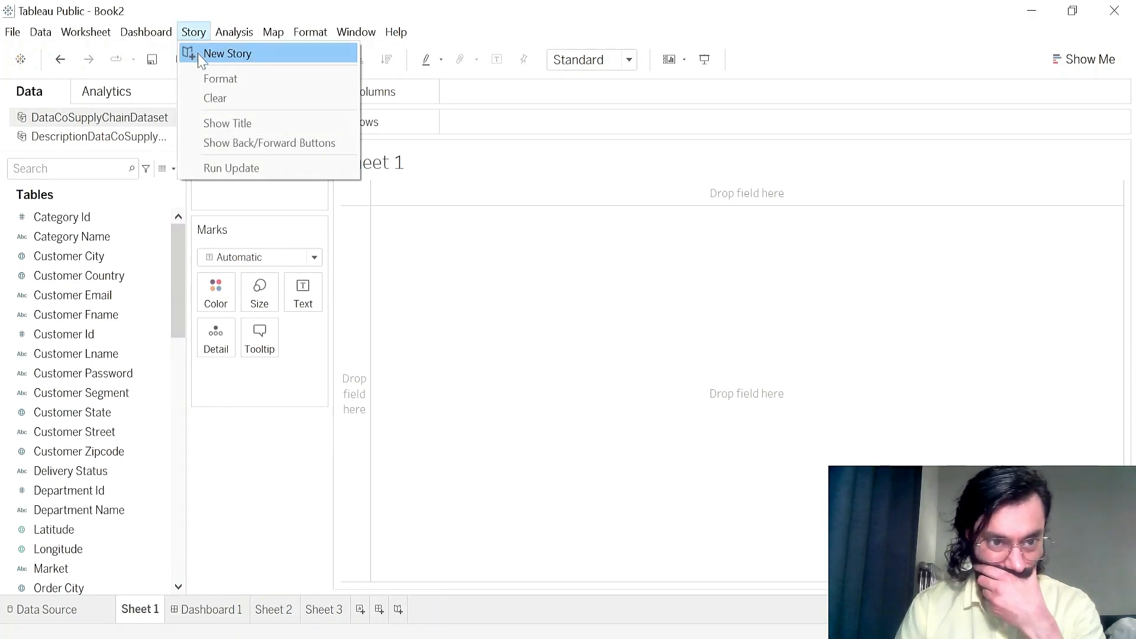
{"action": "left_click", "coordinate": [200, 58]}
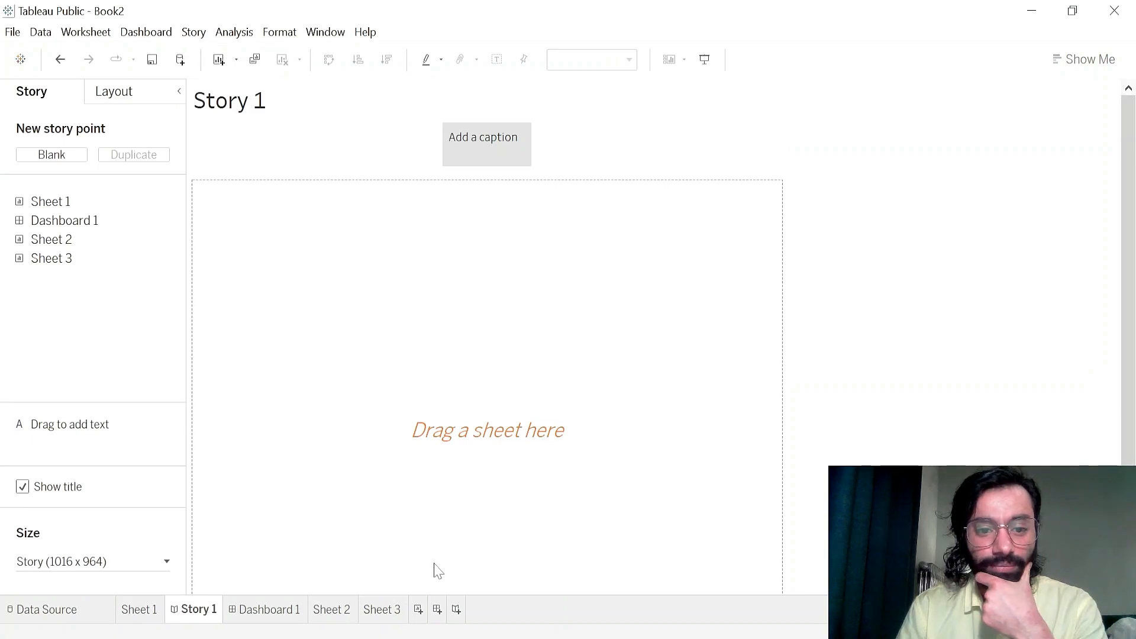
{"action": "left_click_drag", "start_coordinate": [61, 221], "coordinate": [396, 311]}
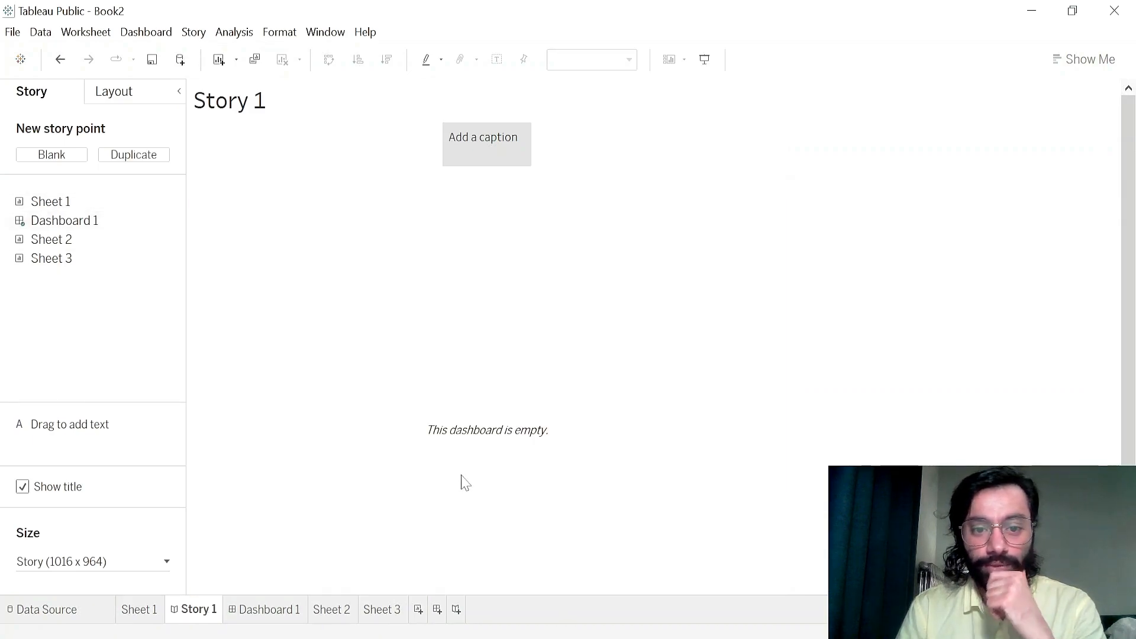
{"action": "left_click", "coordinate": [138, 610]}
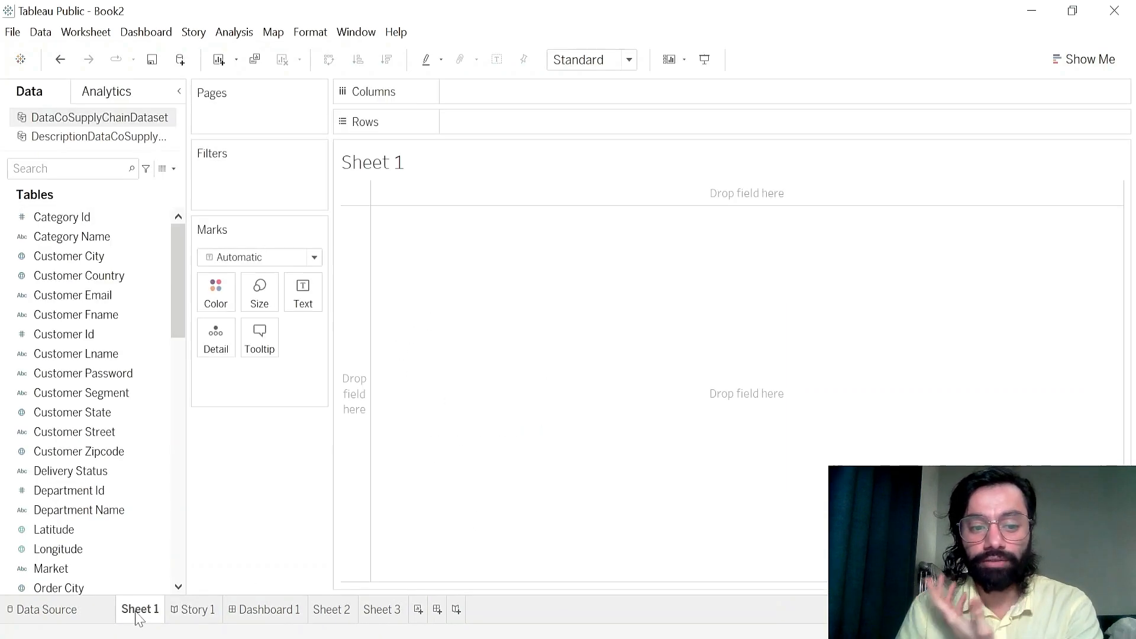
- Examine the analysis options available for Sheet 1, including the summary and model tools, Explain Data, Special Values and calculated fields
{"action": "left_click", "coordinate": [202, 33]}
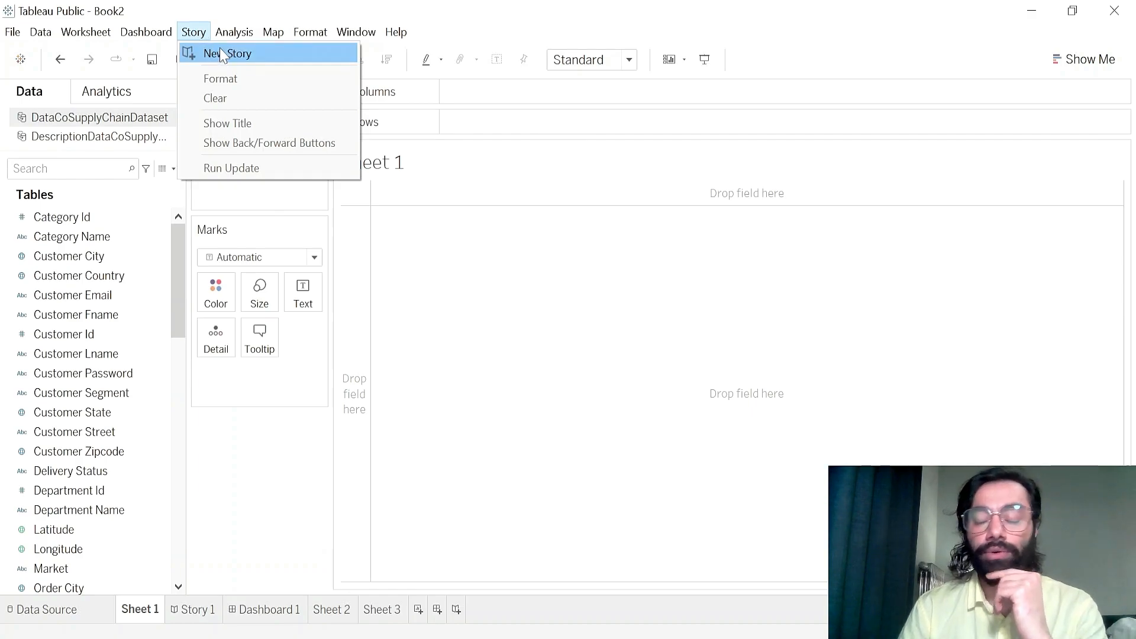
{"action": "mouse_move", "coordinate": [227, 42]}
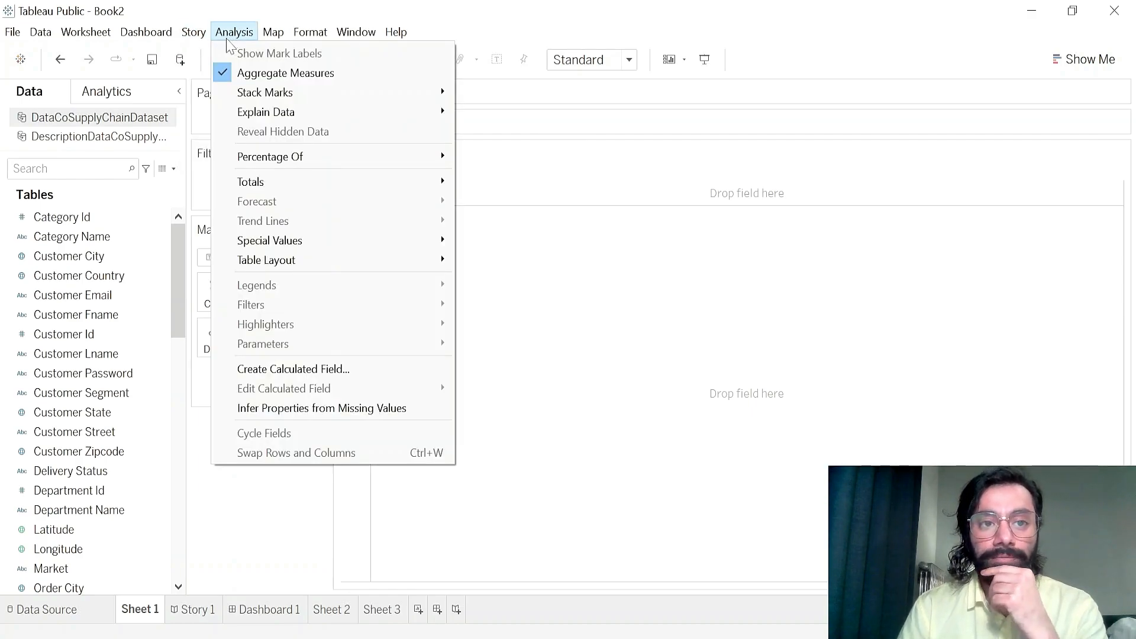
{"action": "left_click", "coordinate": [108, 91]}
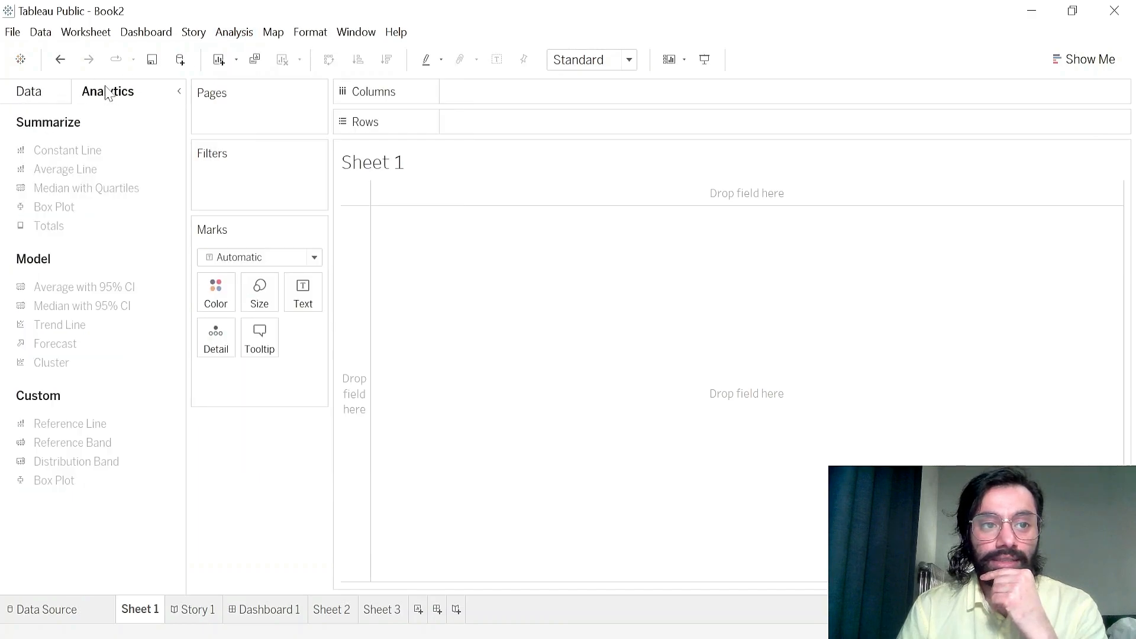
{"action": "left_click", "coordinate": [234, 32]}
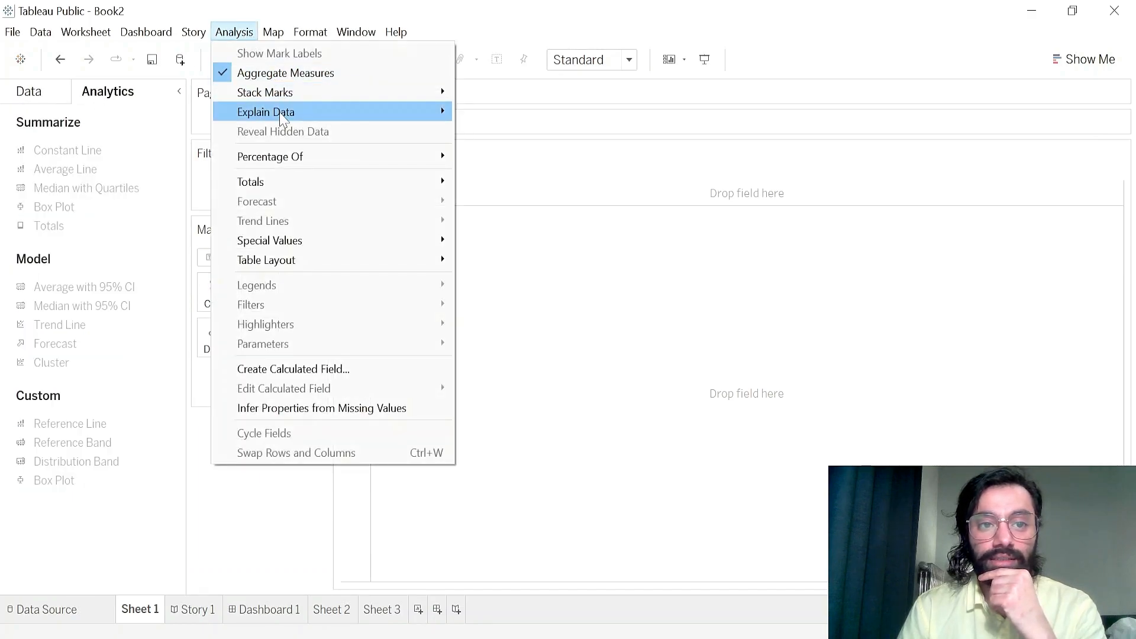
{"action": "mouse_move", "coordinate": [281, 116]}
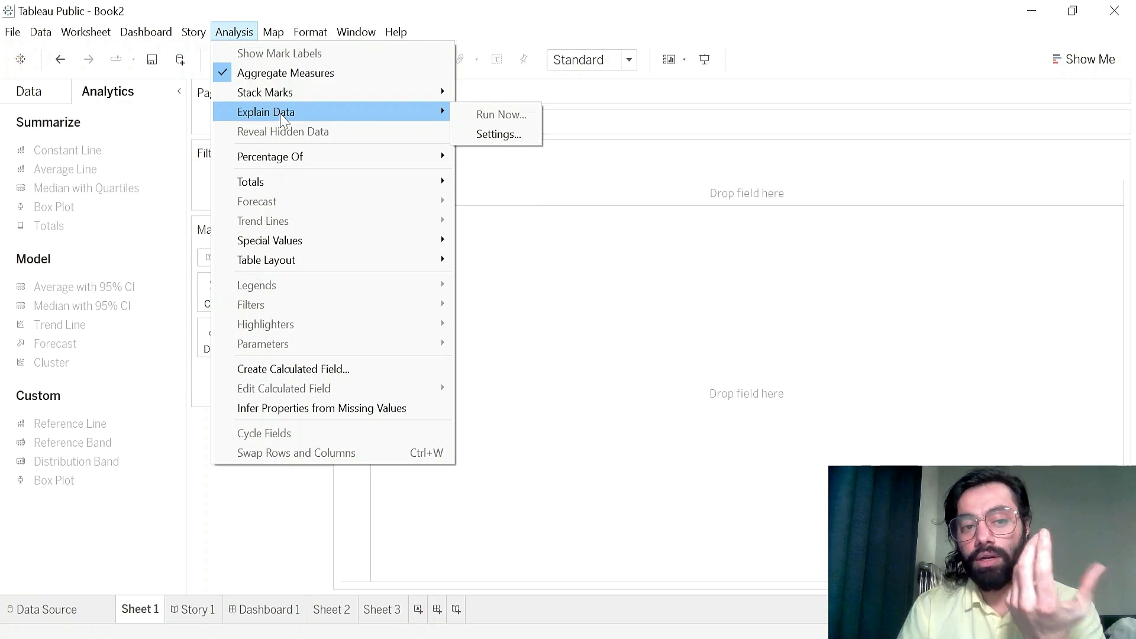
{"action": "mouse_move", "coordinate": [299, 168]}
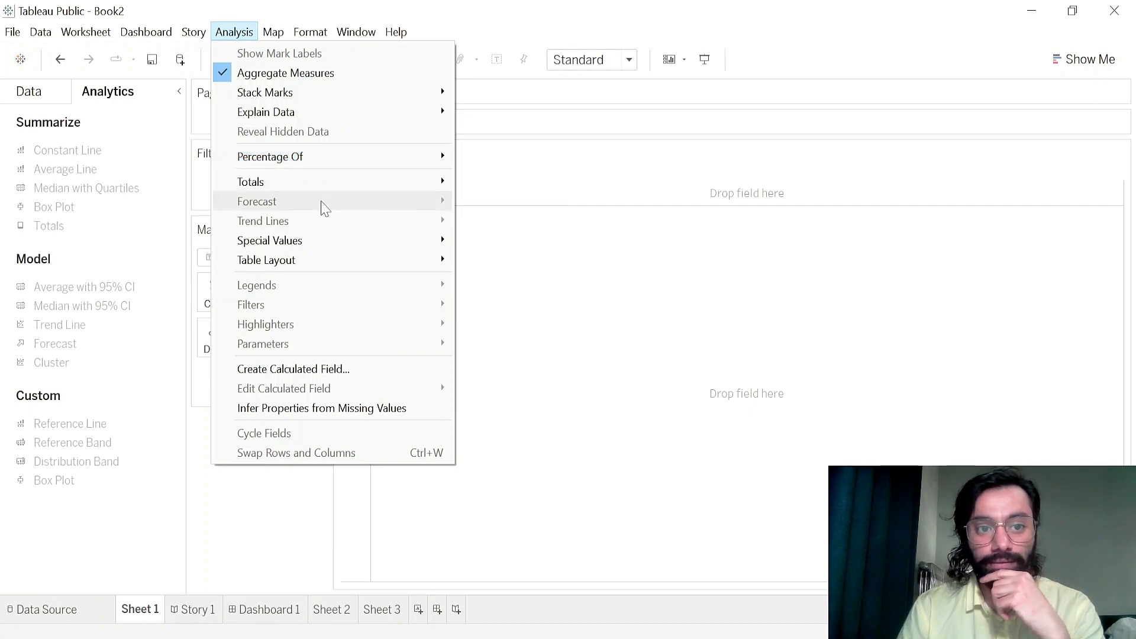
{"action": "key", "text": "Escape"}
{"action": "left_click", "coordinate": [235, 33]}
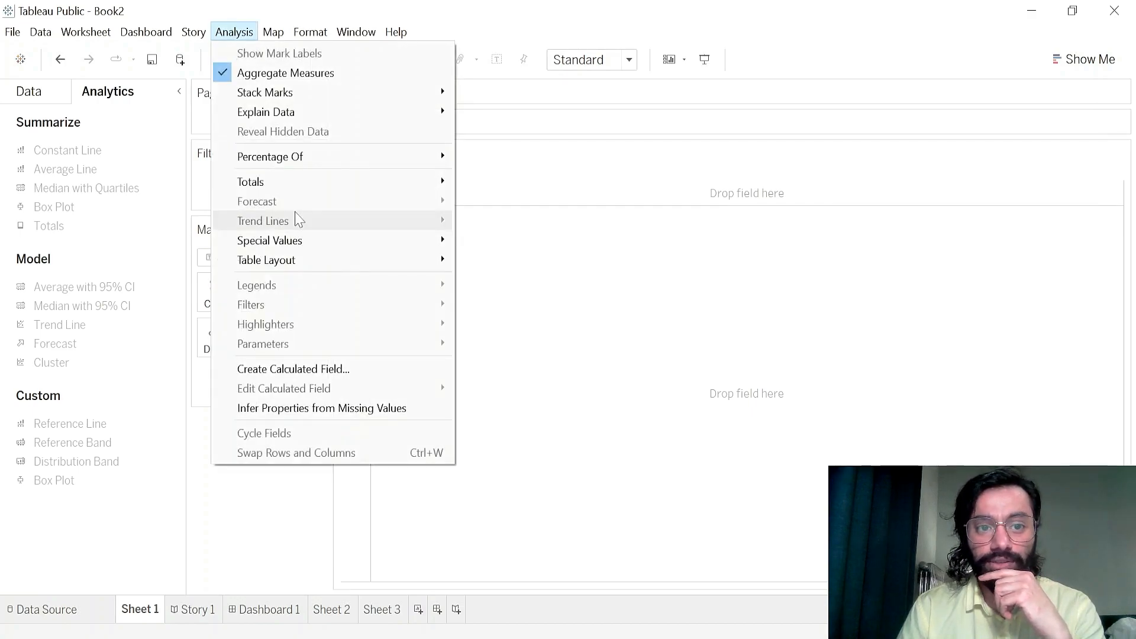
{"action": "mouse_move", "coordinate": [383, 248]}
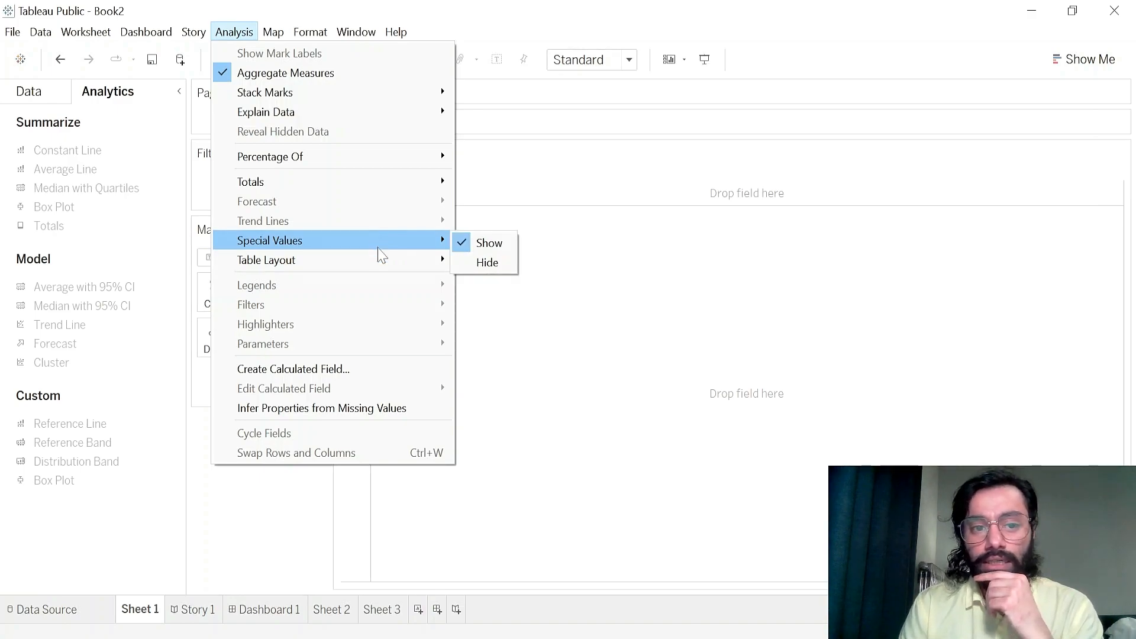
{"action": "mouse_move", "coordinate": [366, 267]}
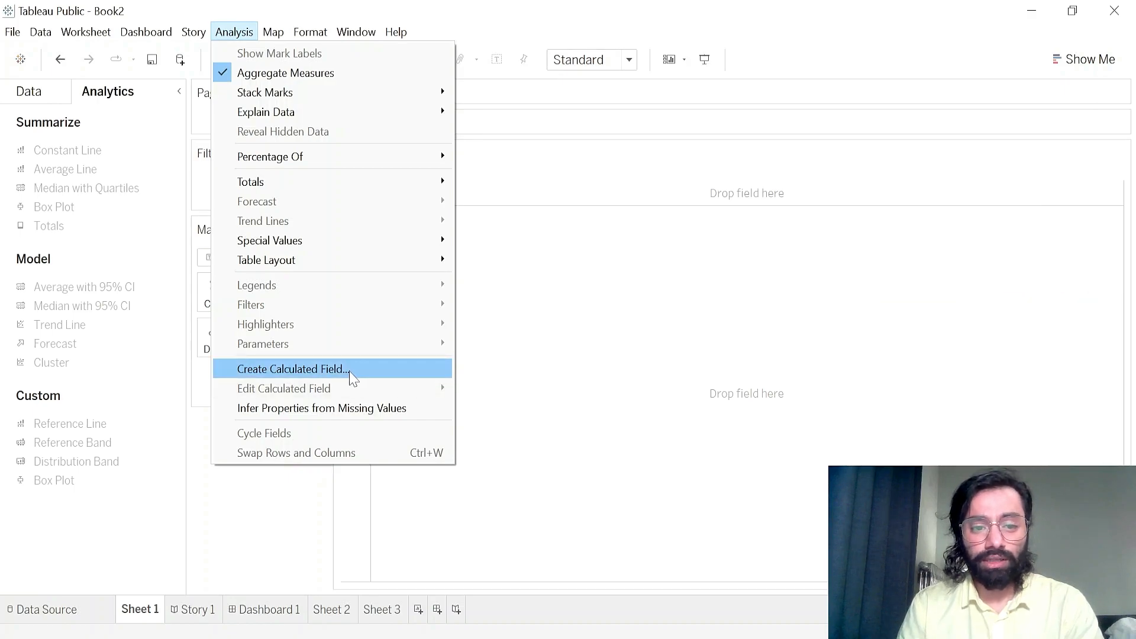
- Look over the background map choices and the worksheet formatting options
{"action": "mouse_move", "coordinate": [274, 36]}
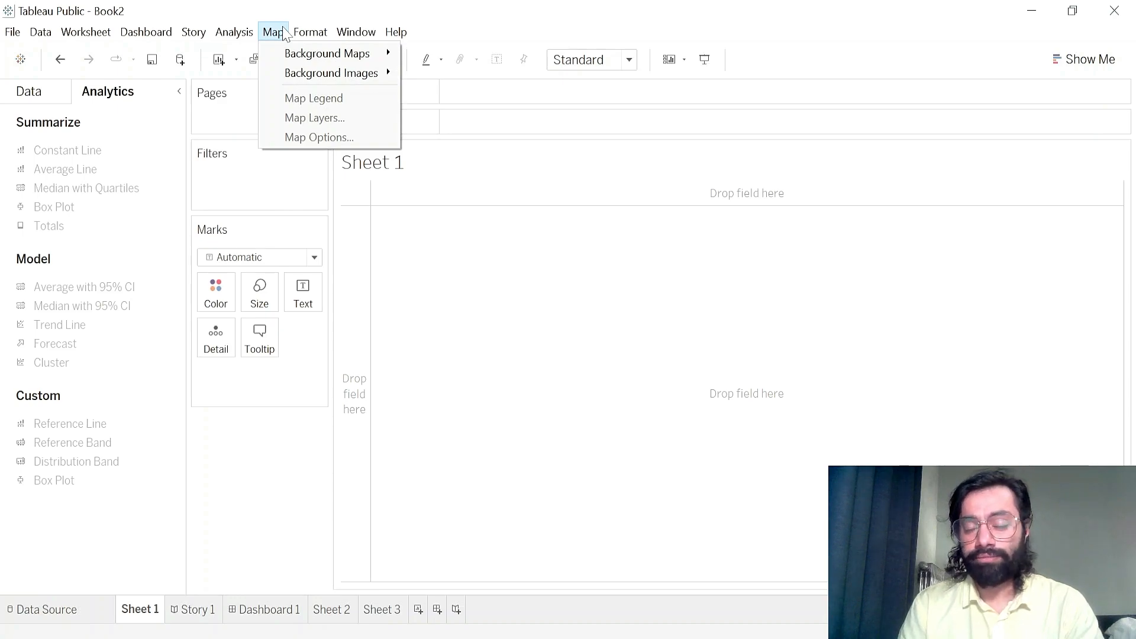
{"action": "mouse_move", "coordinate": [294, 58]}
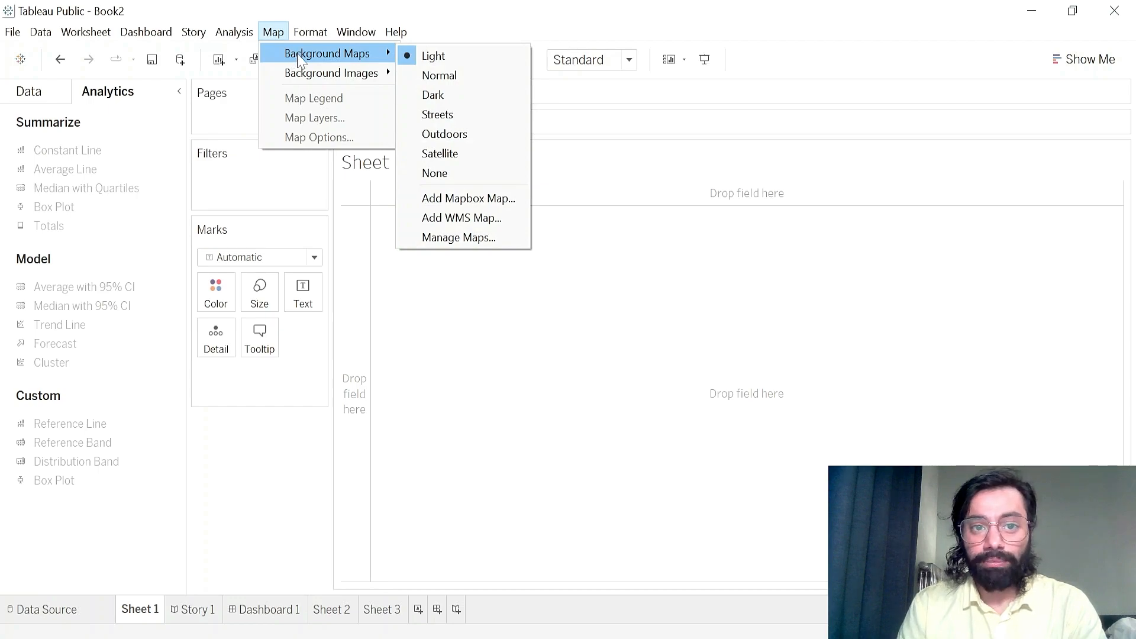
{"action": "mouse_move", "coordinate": [304, 80]}
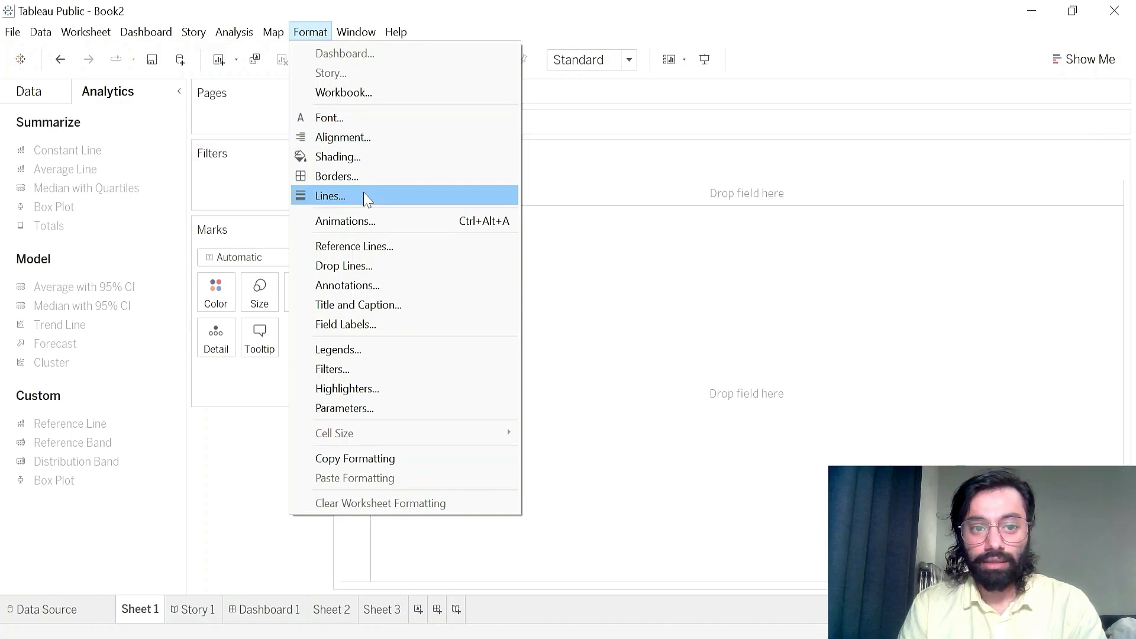
- View Story 1, return to Sheet 1, and briefly preview the sheet in presentation mode
{"action": "mouse_move", "coordinate": [350, 39]}
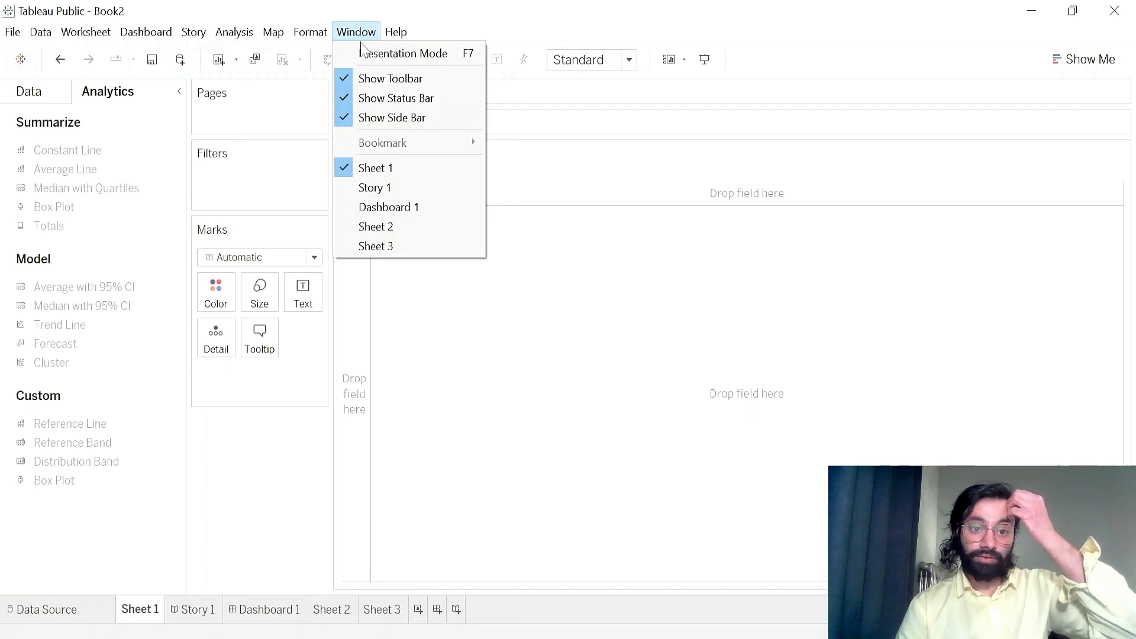
{"action": "left_click", "coordinate": [372, 187]}
{"action": "left_click", "coordinate": [329, 32]}
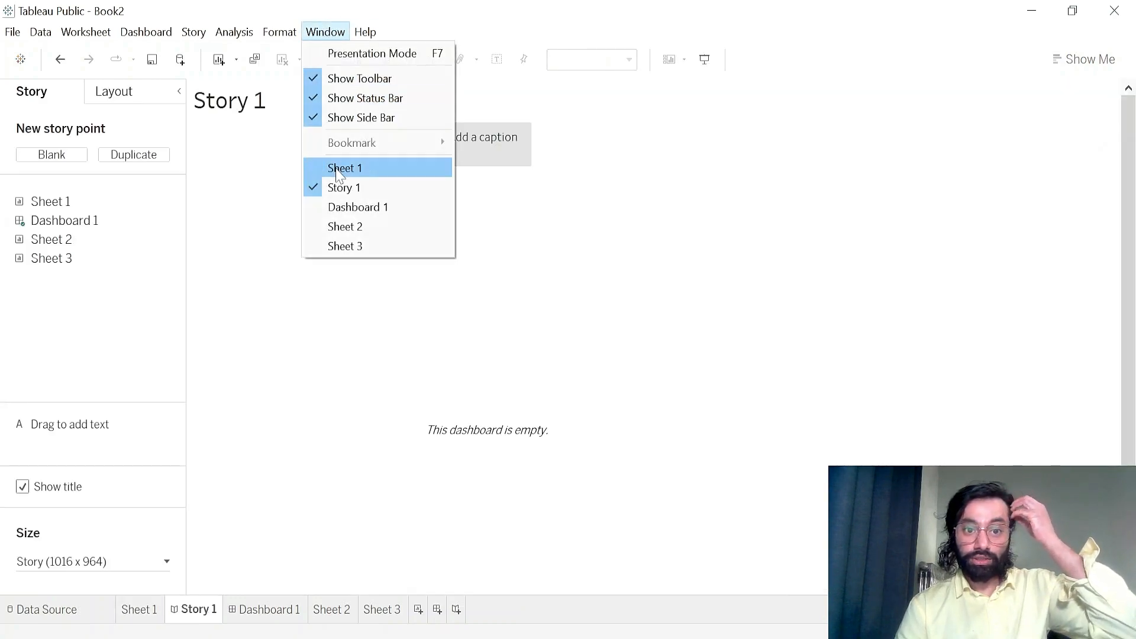
{"action": "left_click", "coordinate": [340, 168]}
{"action": "left_click", "coordinate": [355, 32]}
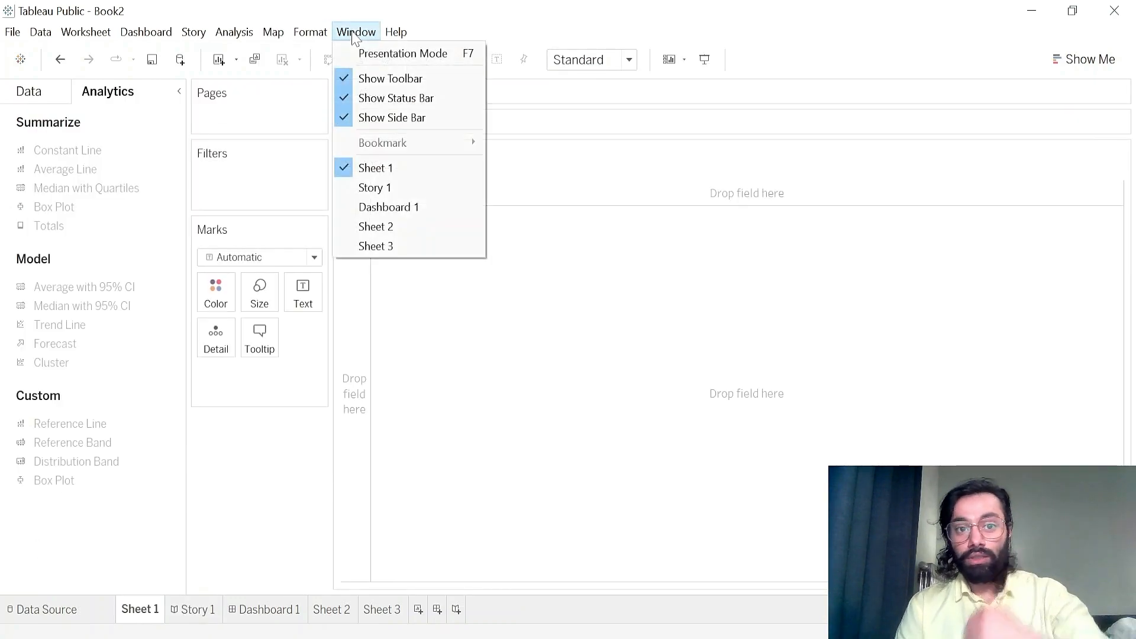
{"action": "left_click", "coordinate": [374, 54]}
{"action": "key", "text": "Escape"}
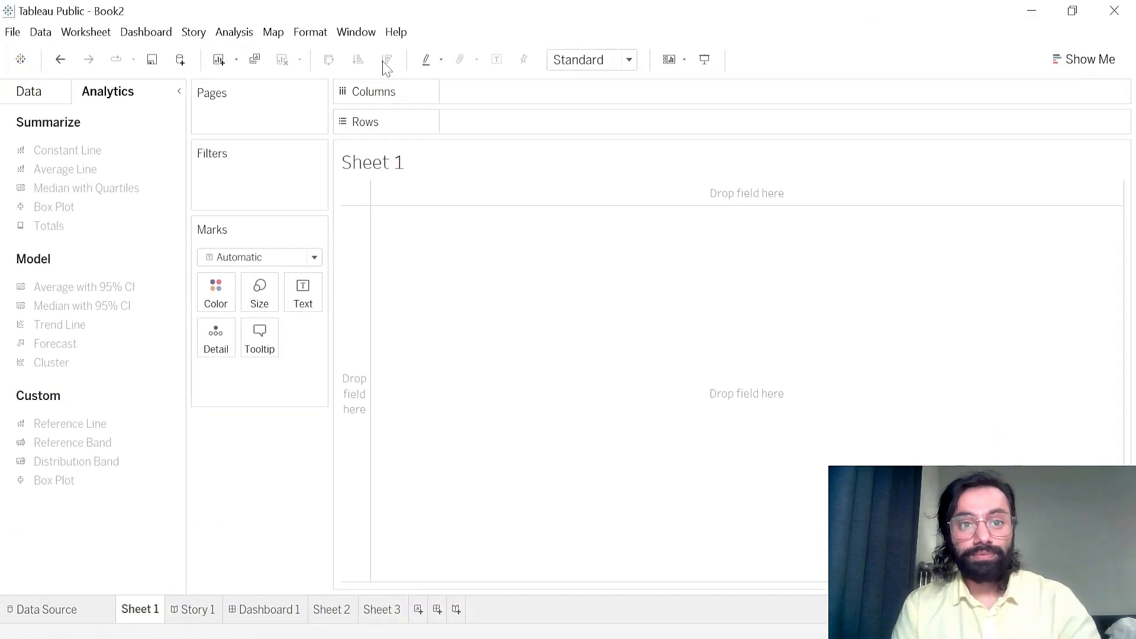
- Bring back the data fields for Sheet 1 and look through the DataCoSupplyChainDataset field list
{"action": "left_click", "coordinate": [394, 32]}
{"action": "left_click", "coordinate": [397, 33]}
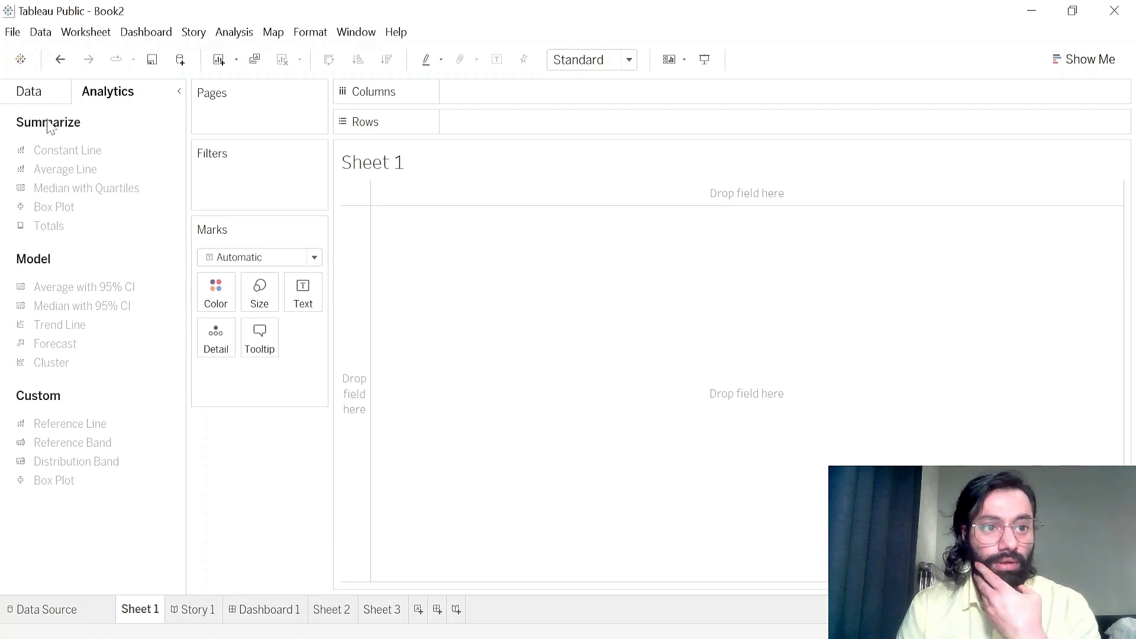
{"action": "left_click", "coordinate": [30, 91]}
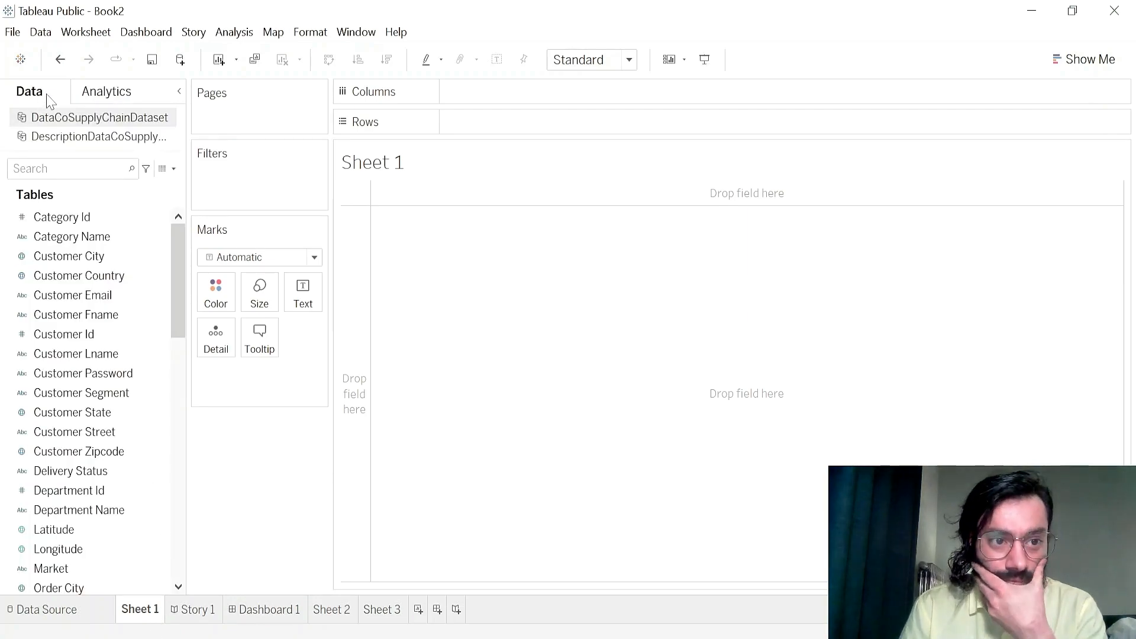
{"action": "scroll", "coordinate": [141, 436], "scroll_direction": "down", "scroll_amount": 2}
{"action": "scroll", "coordinate": [142, 436], "scroll_direction": "up", "scroll_amount": 2}
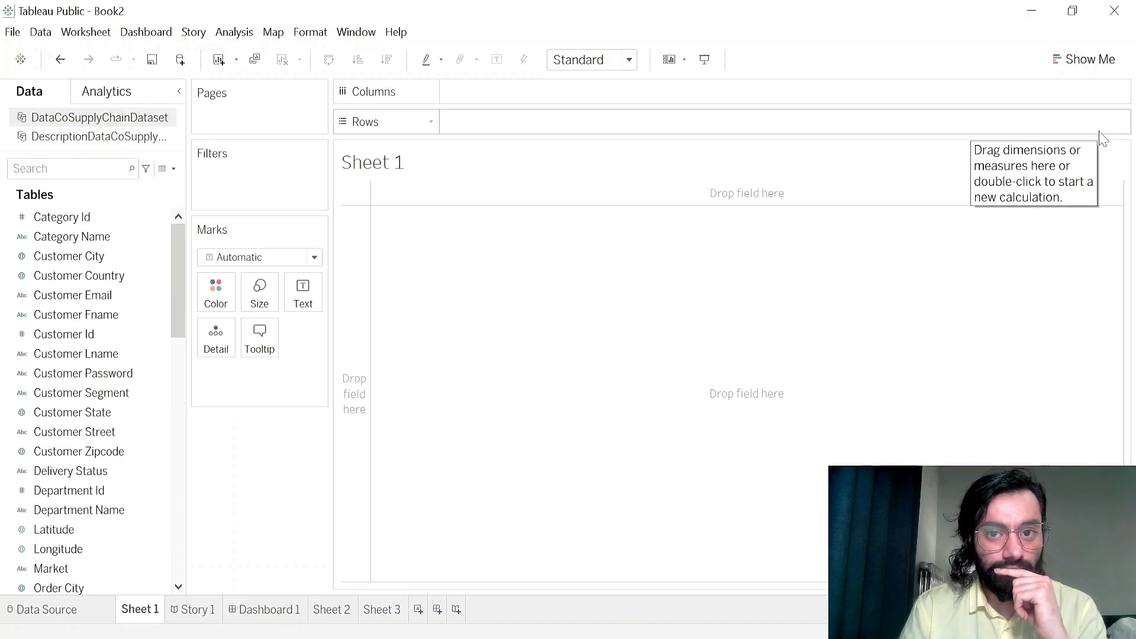
{"action": "scroll", "coordinate": [126, 399], "scroll_direction": "down", "scroll_amount": 1}
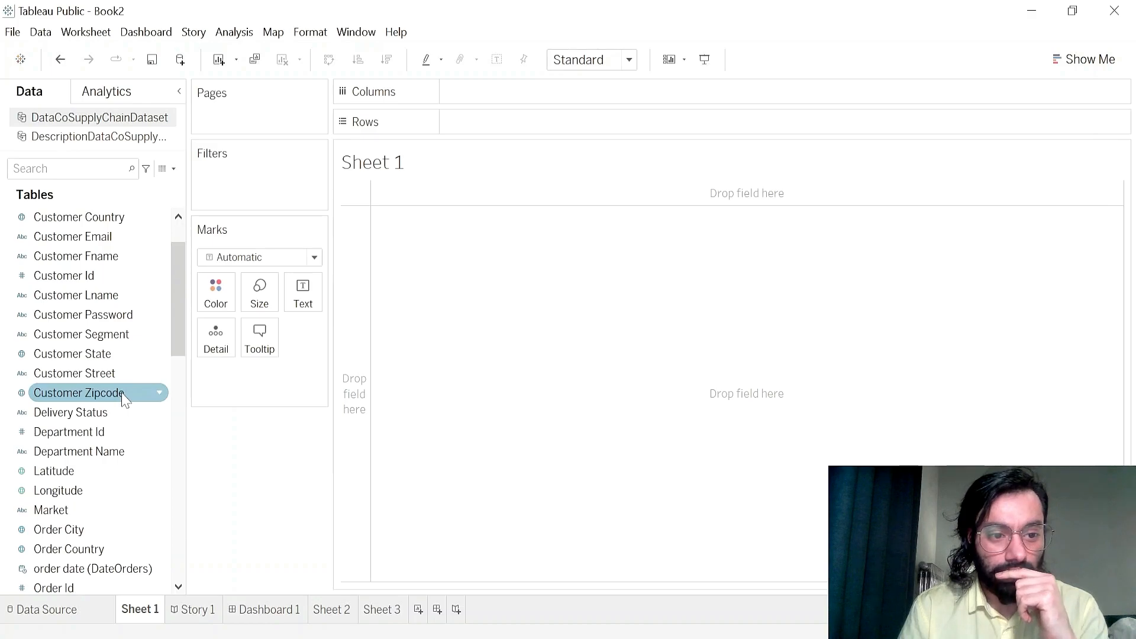
{"action": "scroll", "coordinate": [126, 399], "scroll_direction": "up", "scroll_amount": 1}
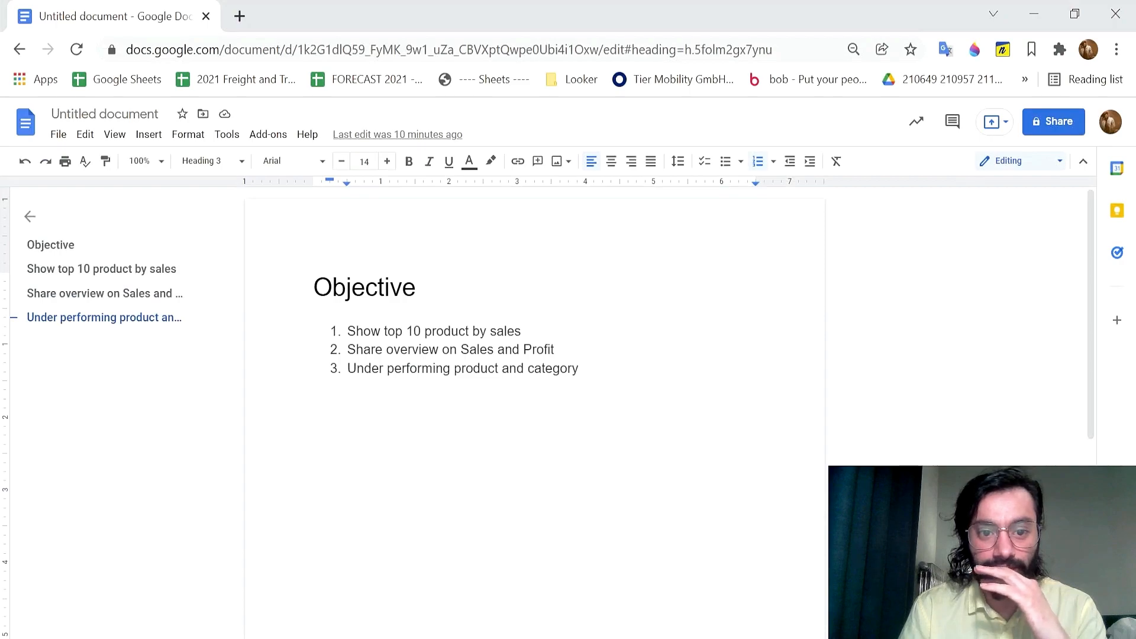
- Review the objectives in the Google Docs document, focusing on the top 10 products by sales, and return to Tableau Public
{"action": "left_click_drag", "start_coordinate": [363, 331], "coordinate": [504, 332]}
{"action": "left_click", "coordinate": [451, 368]}
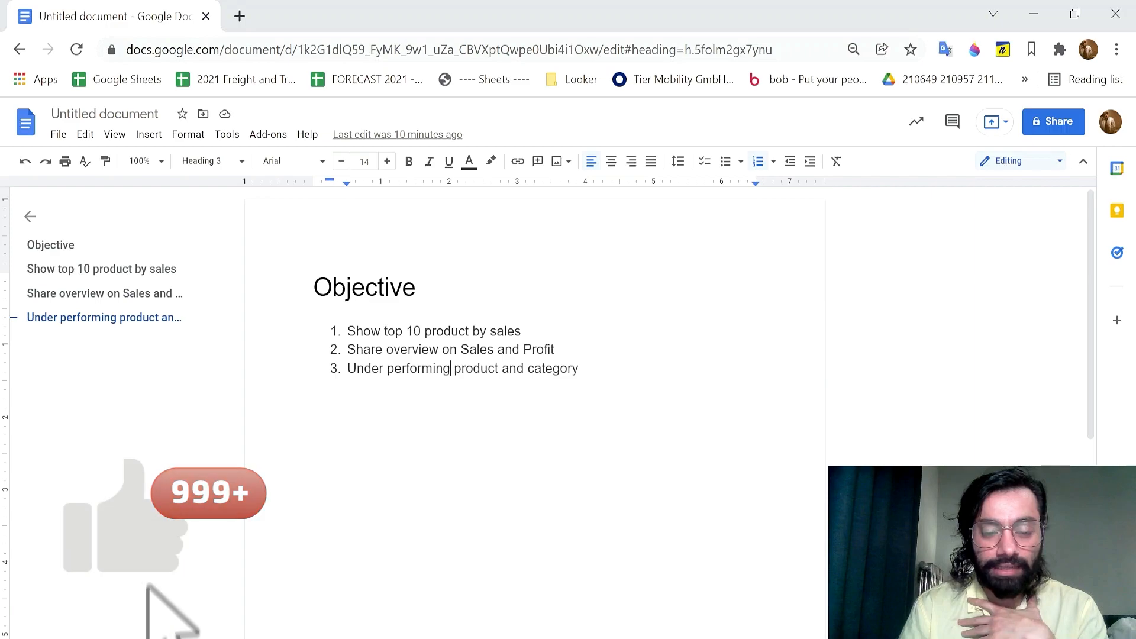
{"action": "double_click", "coordinate": [413, 332]}
{"action": "left_click_drag", "start_coordinate": [380, 331], "coordinate": [532, 332]}
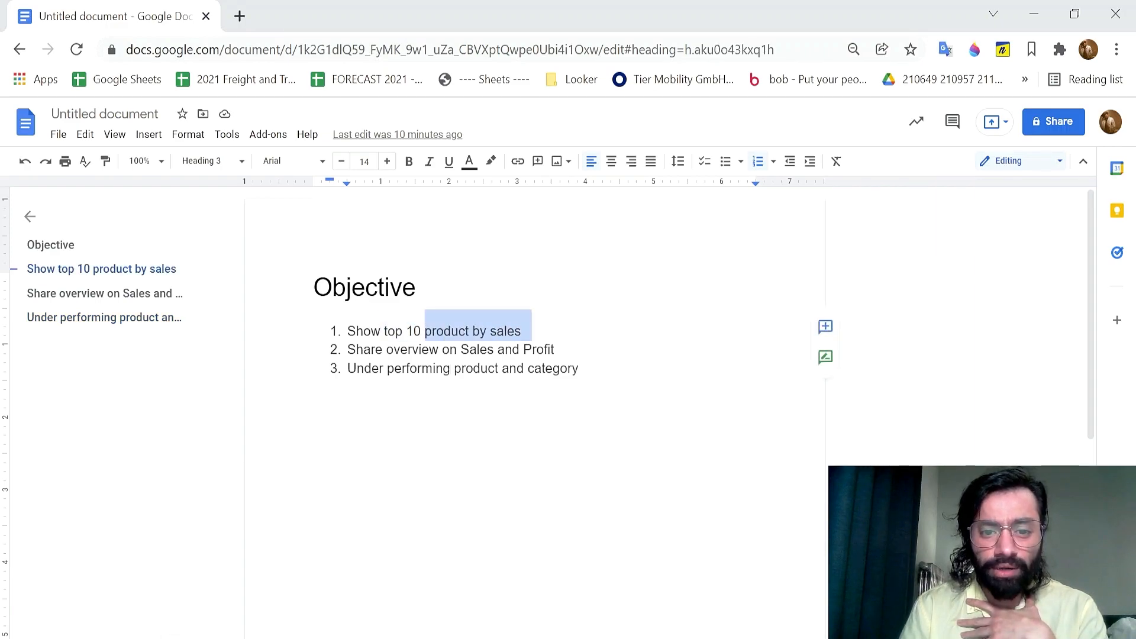
{"action": "left_click", "coordinate": [414, 638]}
- Search the dataset fields for "produ" and place Product Name on Sheet 1's Columns
{"action": "scroll", "coordinate": [72, 393], "scroll_direction": "down", "scroll_amount": 6}
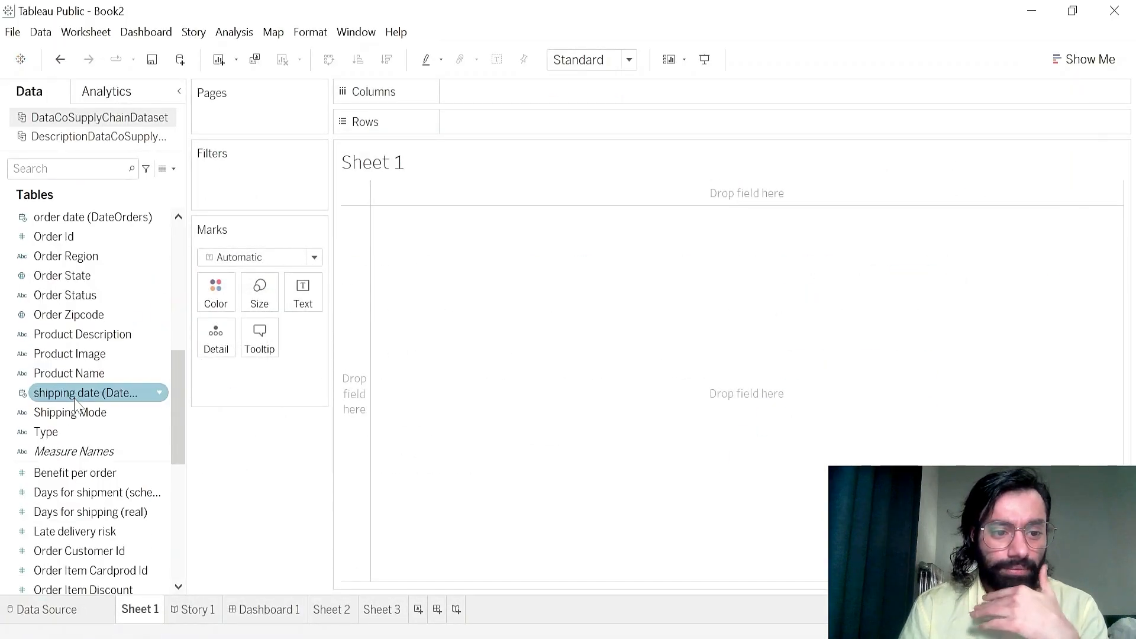
{"action": "scroll", "coordinate": [74, 404], "scroll_direction": "up", "scroll_amount": 3}
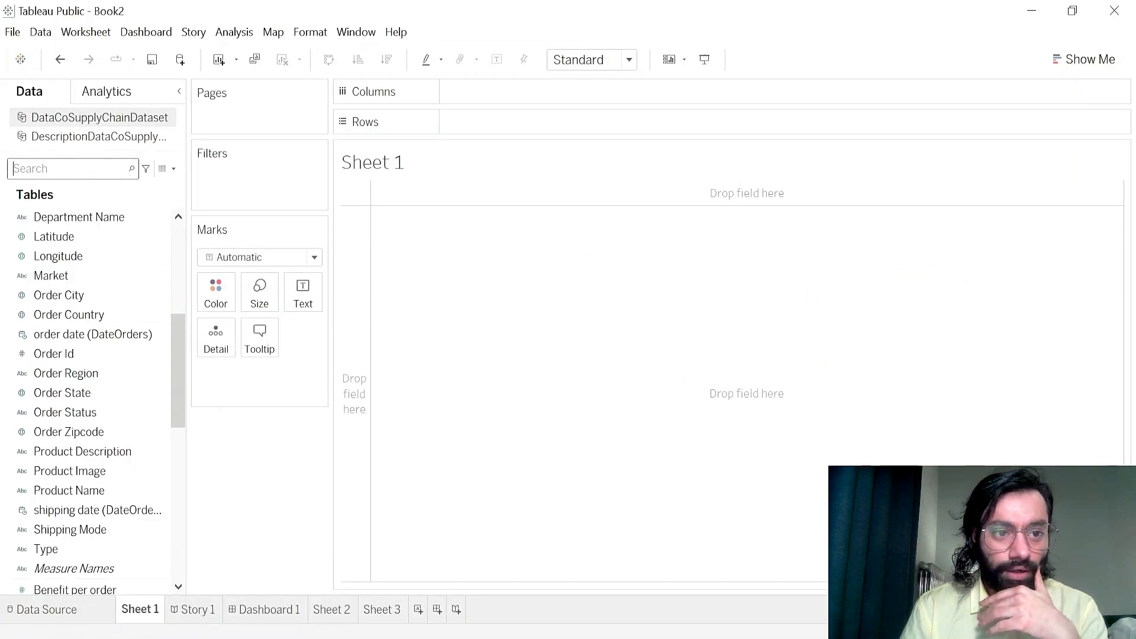
{"action": "type", "text": "produ"}
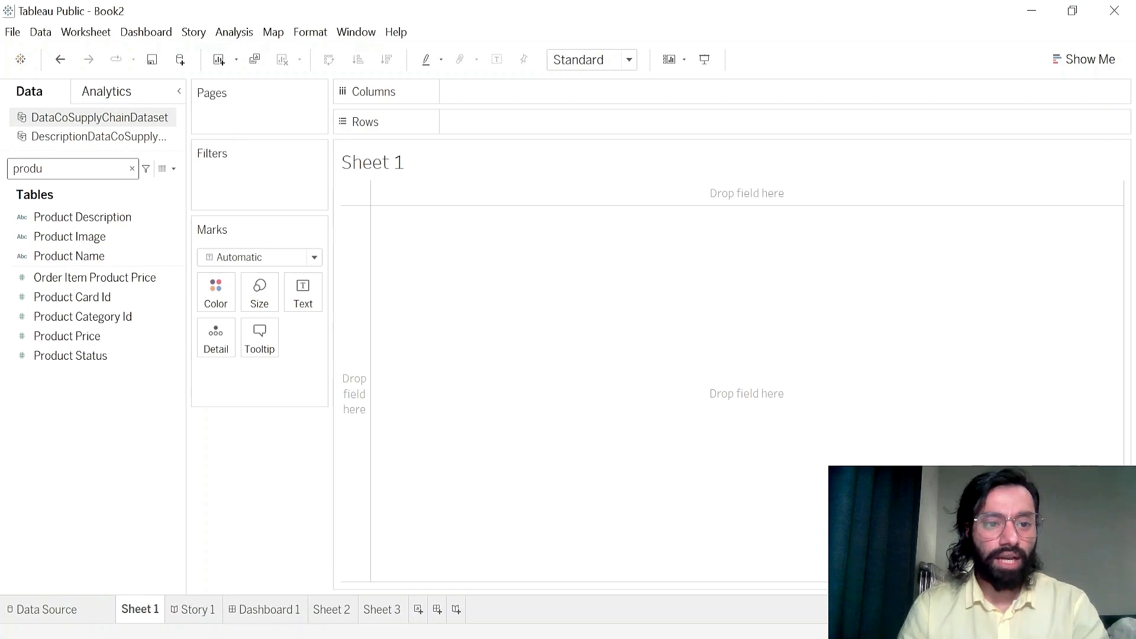
{"action": "left_click", "coordinate": [102, 264]}
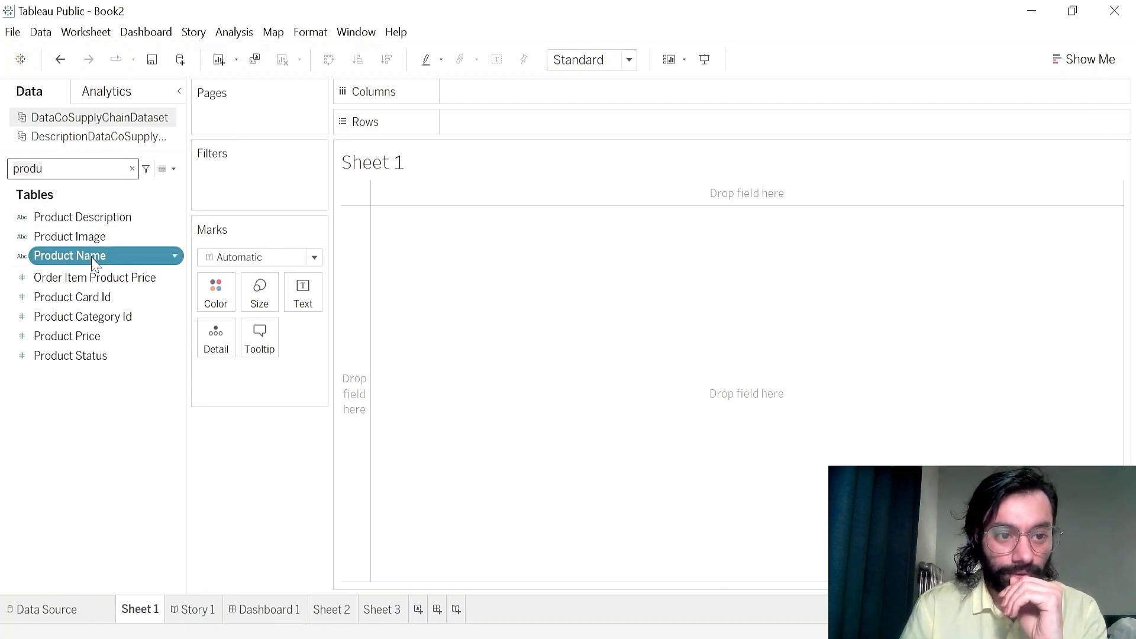
{"action": "left_click_drag", "start_coordinate": [93, 264], "coordinate": [563, 98]}
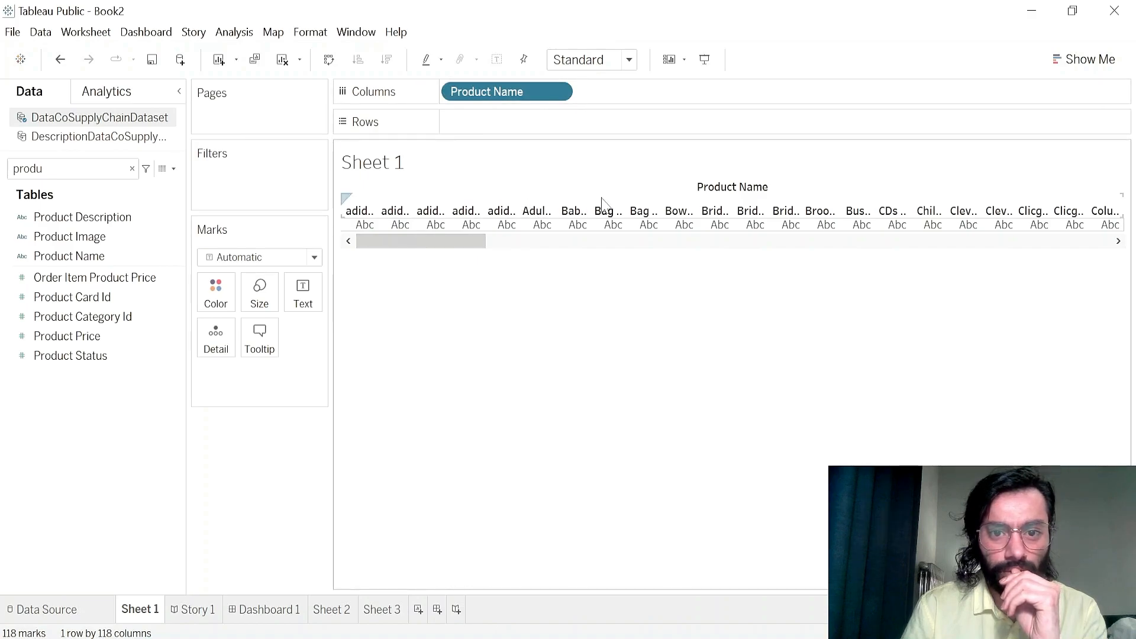
- Move Product Name from Columns to Rows, and find the Sales field by searching "sales" to place it on Columns
{"action": "left_click_drag", "start_coordinate": [477, 241], "coordinate": [337, 281]}
{"action": "left_click_drag", "start_coordinate": [471, 94], "coordinate": [491, 134]}
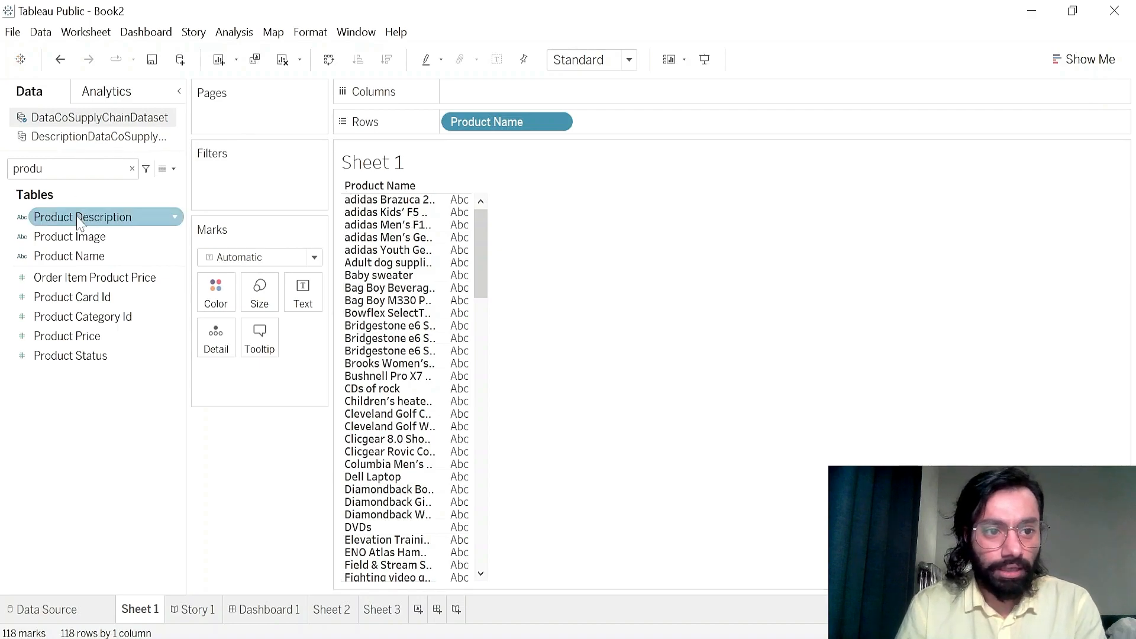
{"action": "left_click", "coordinate": [9, 169]}
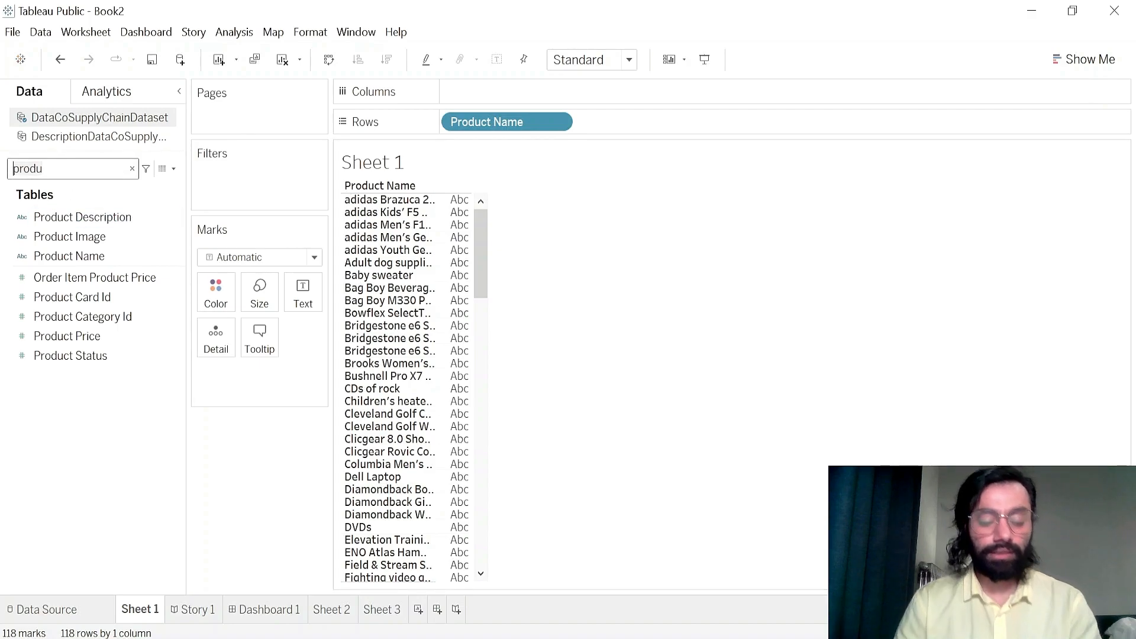
{"action": "key", "text": "ctrl+a"}
{"action": "type", "text": "sales"}
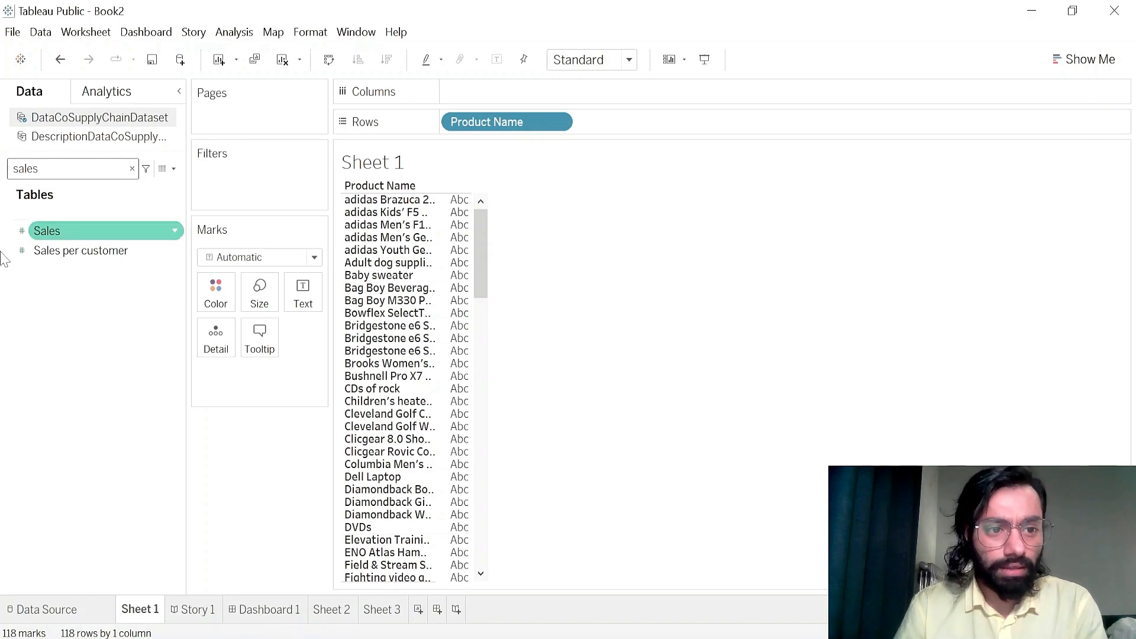
{"action": "left_click_drag", "start_coordinate": [57, 236], "coordinate": [499, 100]}
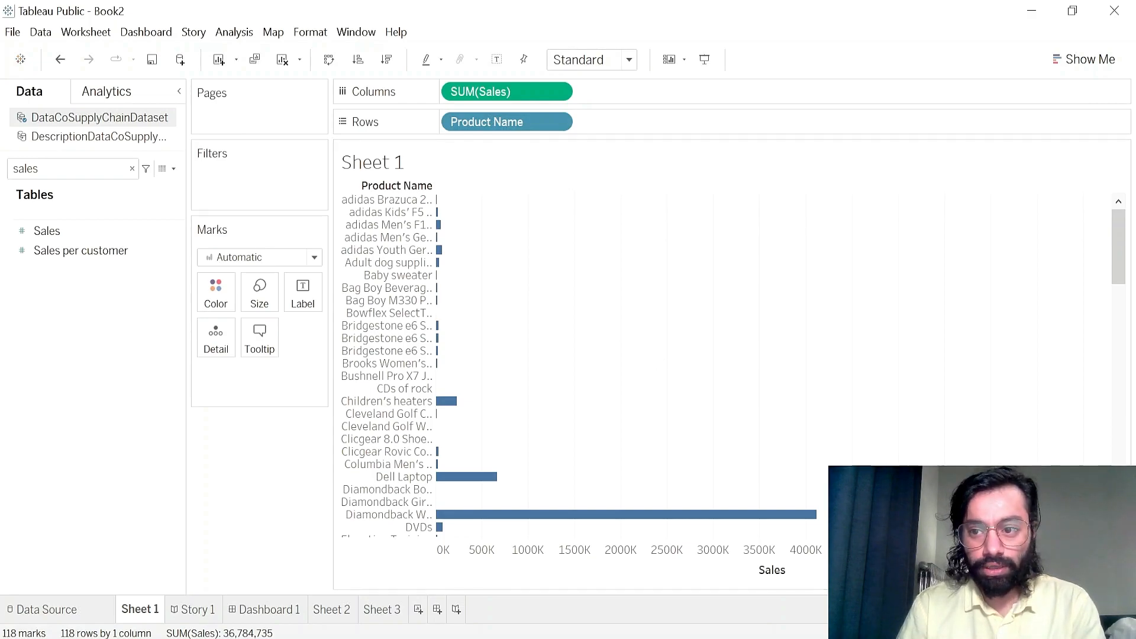
- Sort the products in descending order of sales and clear the field search
{"action": "left_click_drag", "start_coordinate": [1113, 252], "coordinate": [1103, 213]}
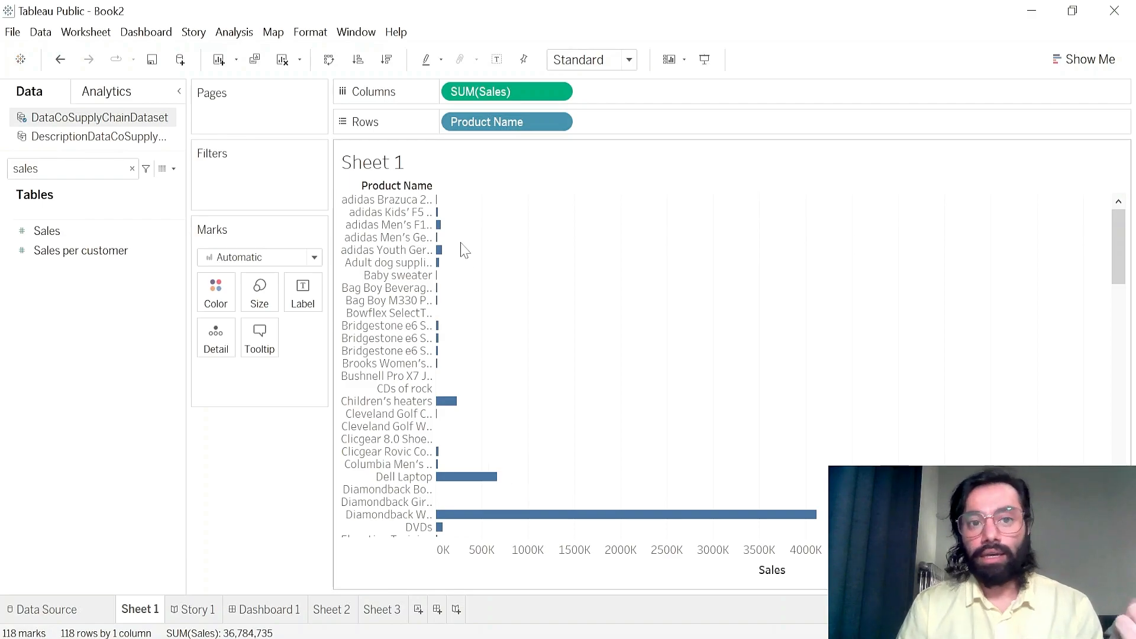
{"action": "left_click", "coordinate": [388, 61]}
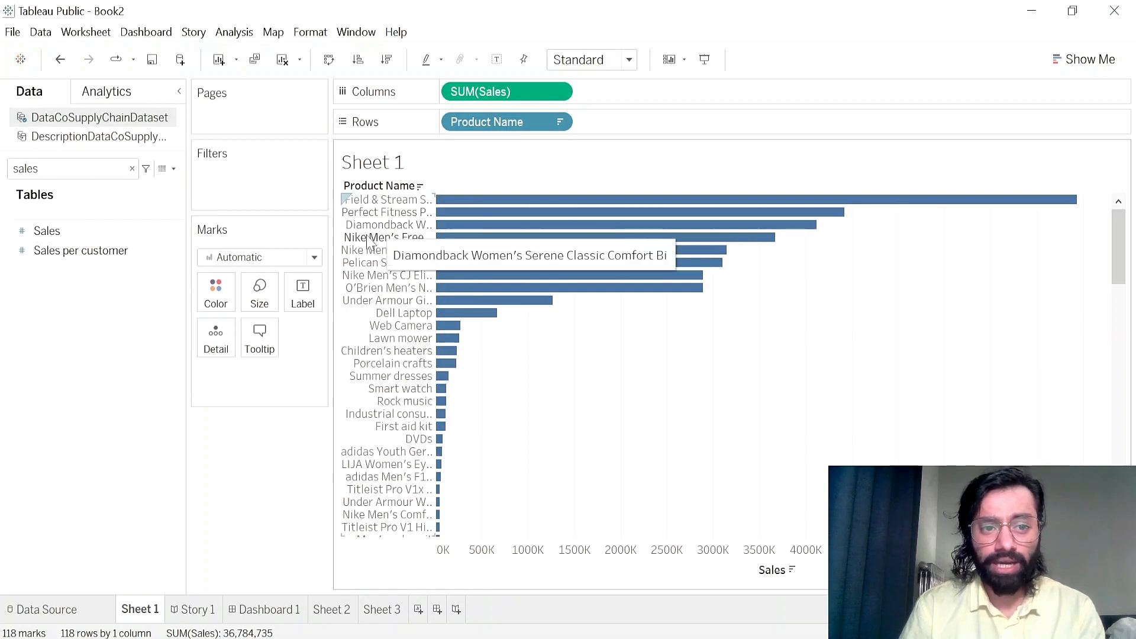
{"action": "left_click", "coordinate": [132, 168]}
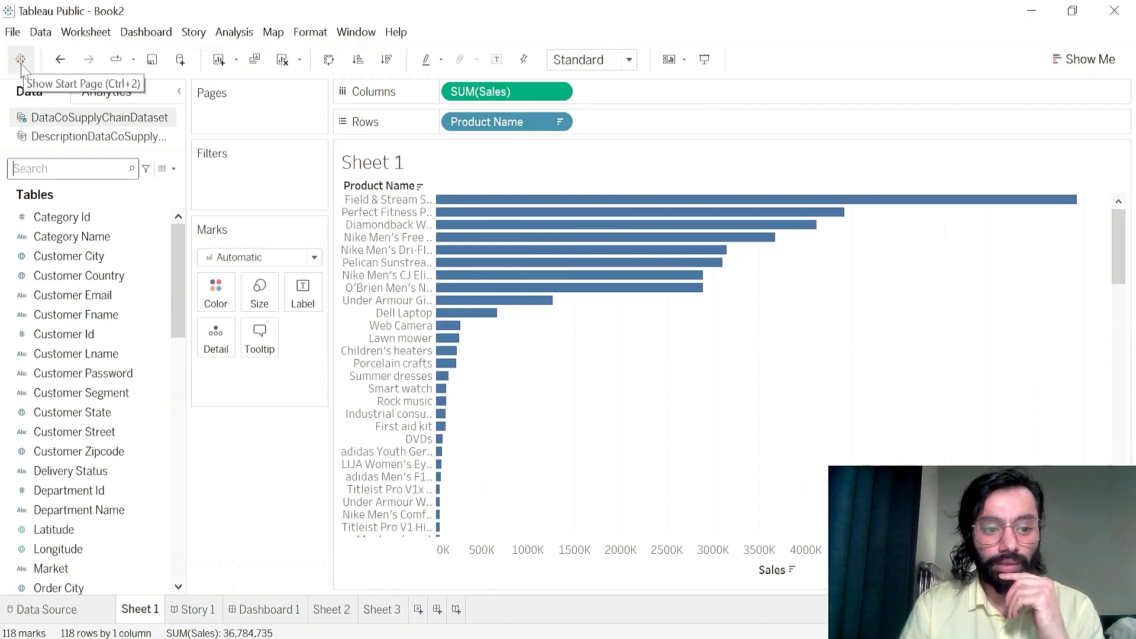
- View the start page, return to Sheet 1, and look at the description data source before reselecting DataCoSupplyChainDataset
{"action": "left_click", "coordinate": [21, 60]}
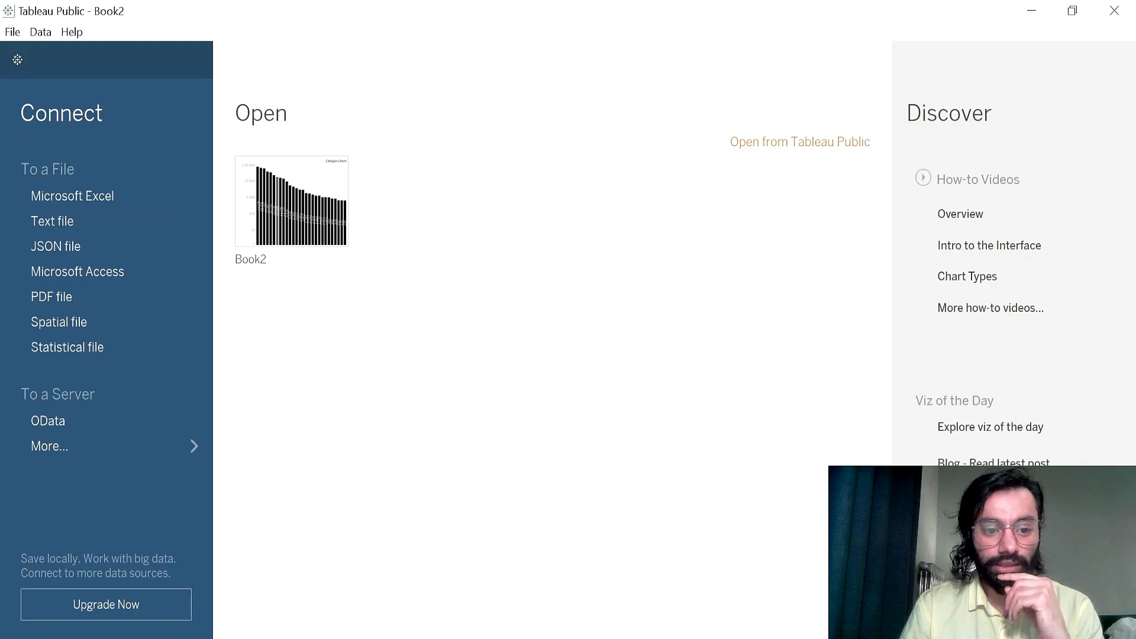
{"action": "left_click", "coordinate": [18, 60]}
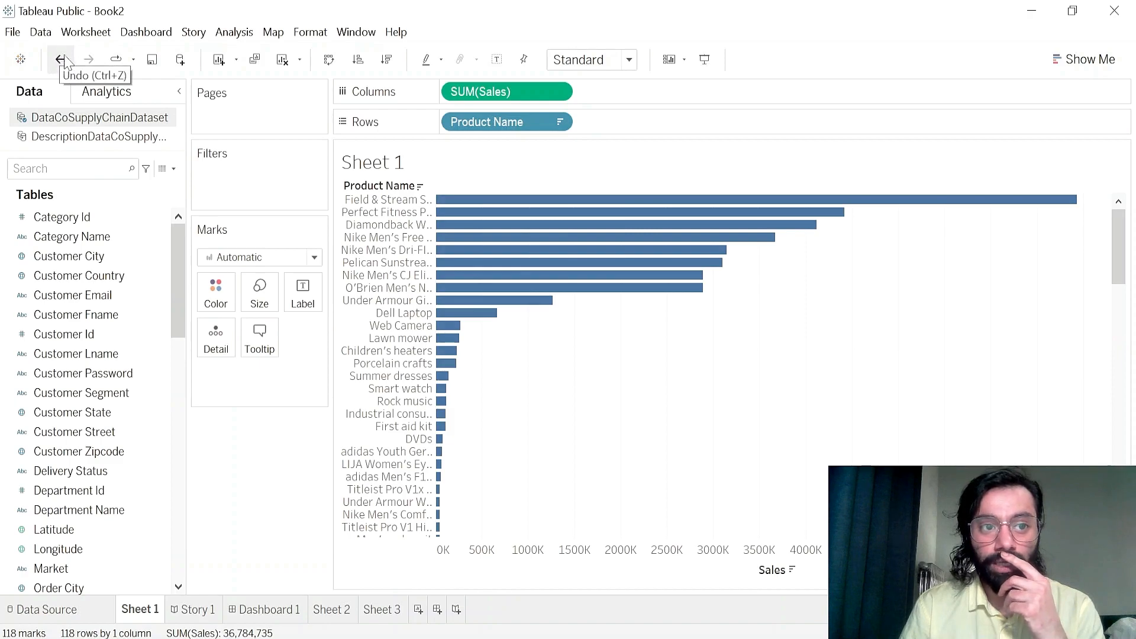
{"action": "left_click", "coordinate": [118, 61]}
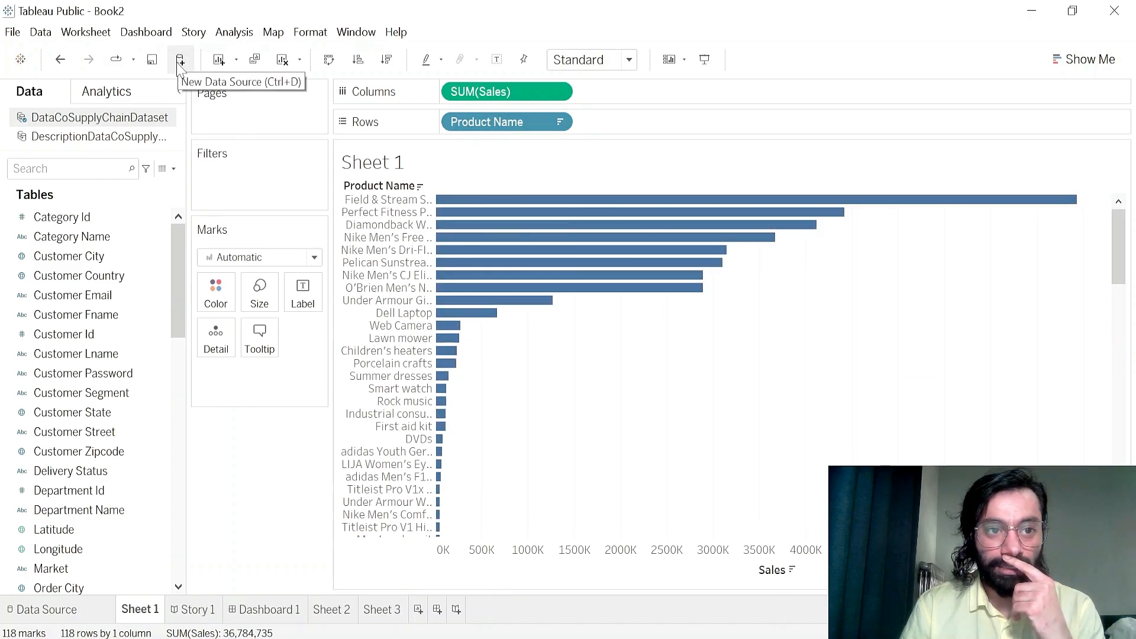
{"action": "left_click", "coordinate": [112, 136]}
{"action": "left_click", "coordinate": [135, 117]}
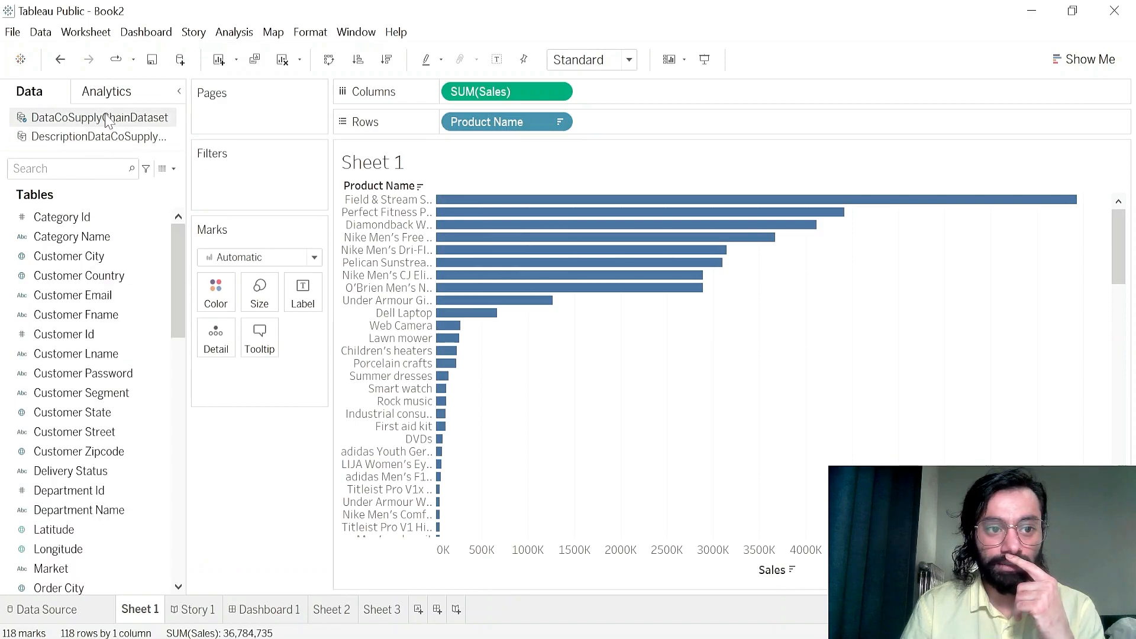
- Clear Sheet 1 and undo the clearing, and swap the rows and columns before swapping them back
{"action": "left_click", "coordinate": [283, 60]}
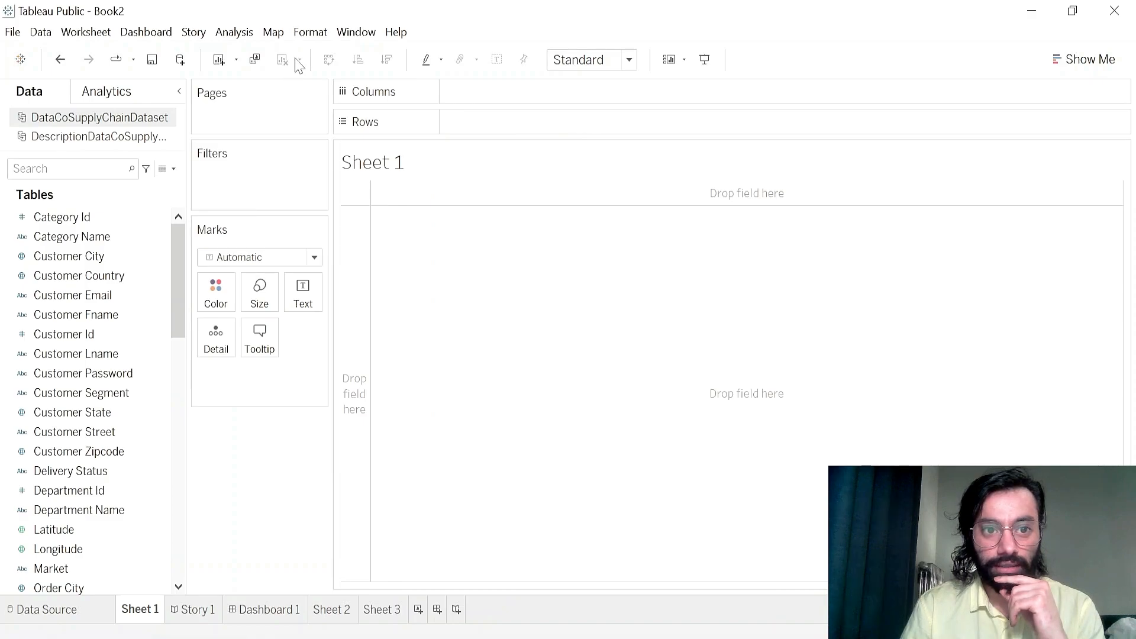
{"action": "left_click", "coordinate": [61, 60]}
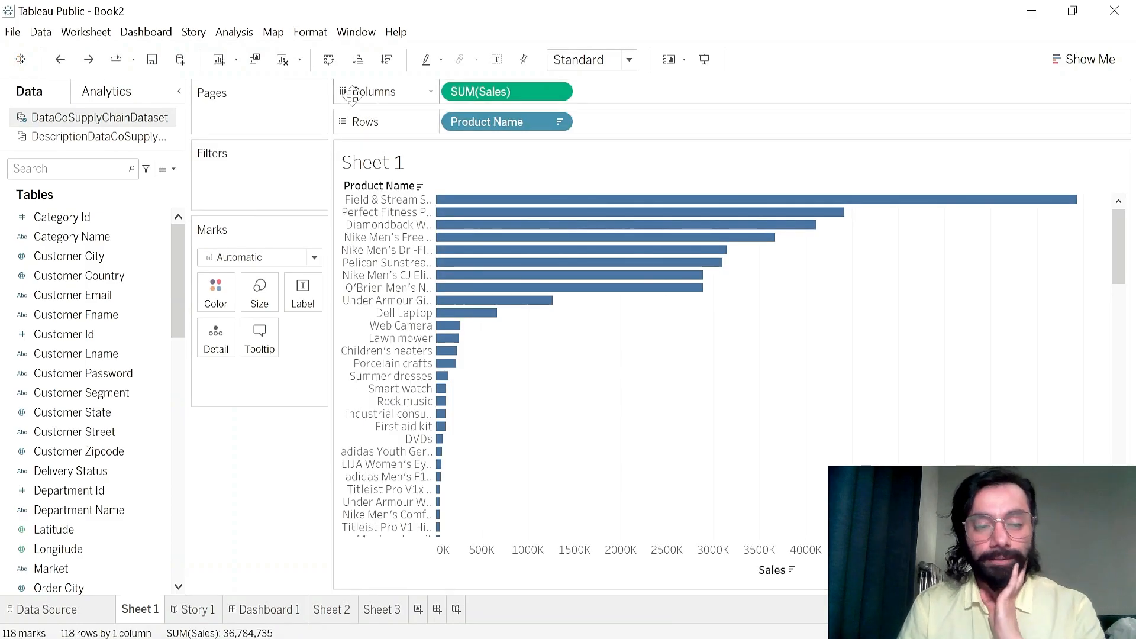
{"action": "left_click", "coordinate": [329, 61]}
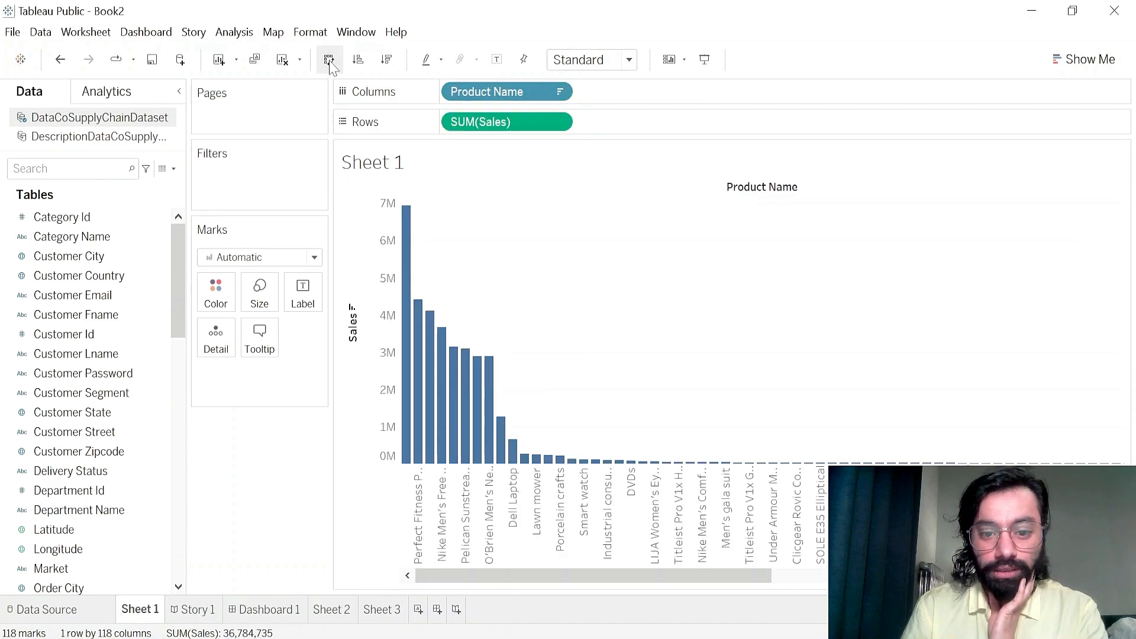
{"action": "left_click", "coordinate": [329, 60]}
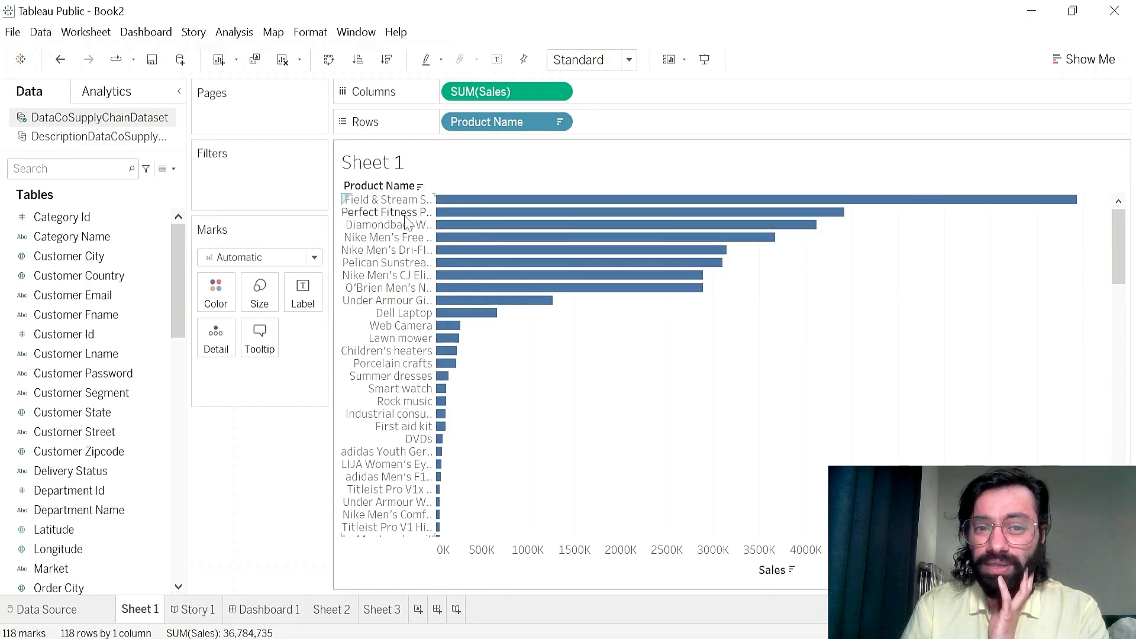
- Show mark labels on the sales bars and try the Entire View fit before restoring Standard
{"action": "left_click", "coordinate": [501, 64]}
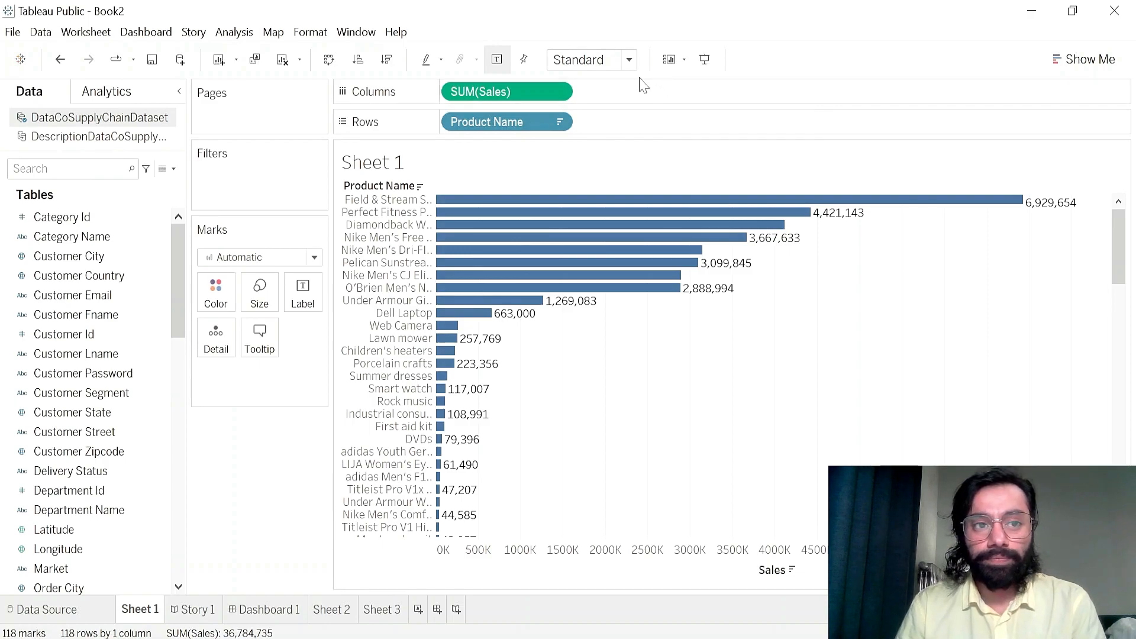
{"action": "left_click", "coordinate": [630, 61]}
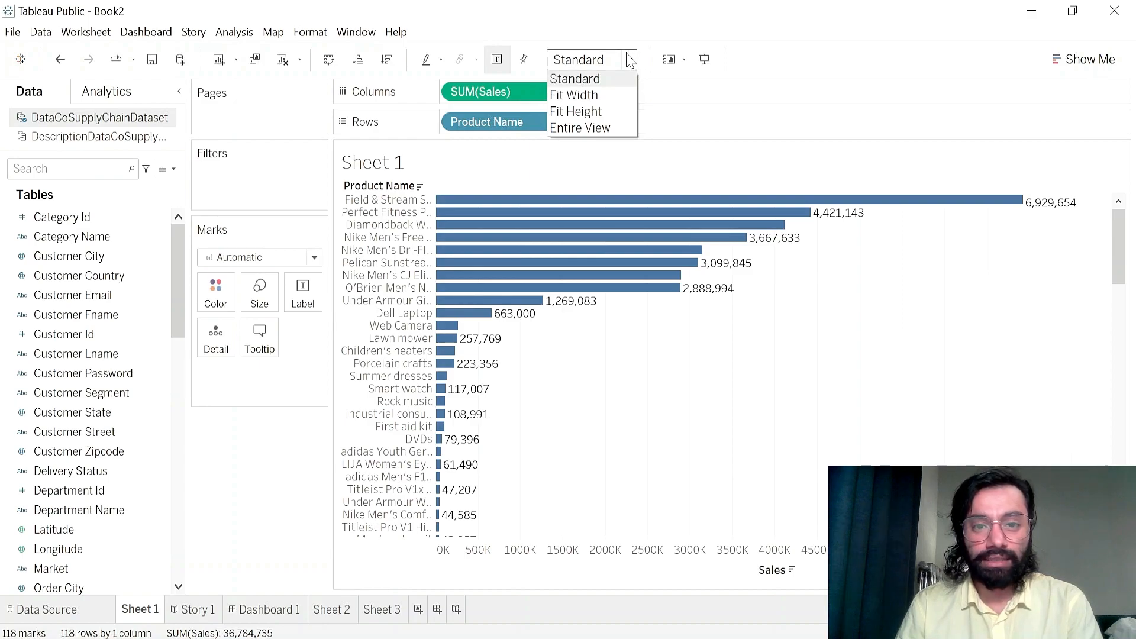
{"action": "left_click", "coordinate": [612, 129]}
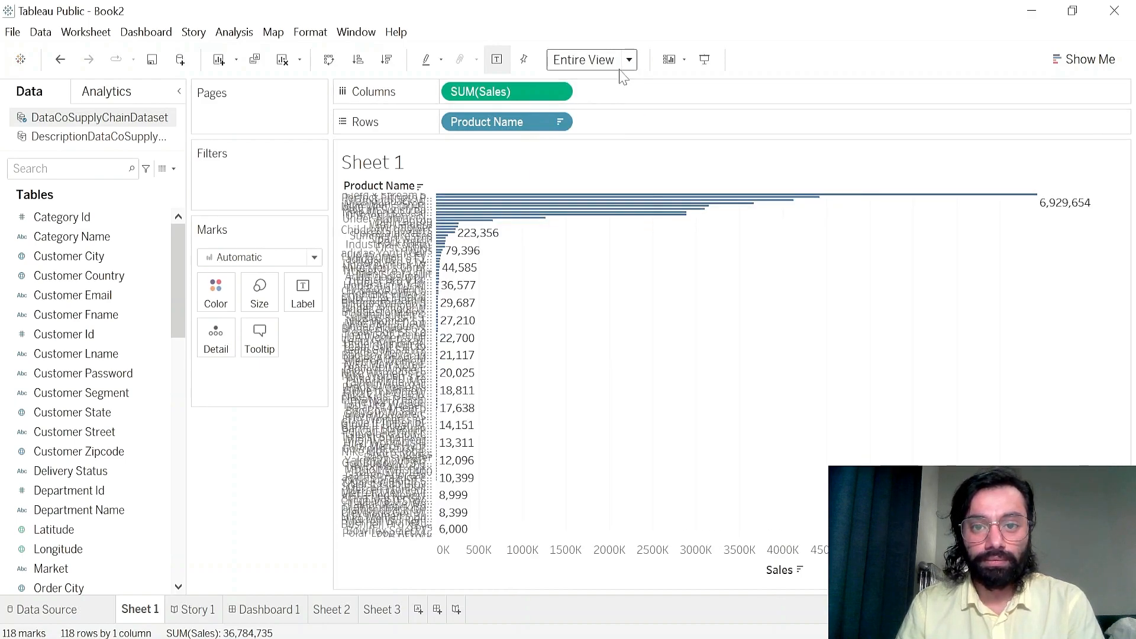
{"action": "left_click", "coordinate": [629, 59]}
{"action": "left_click", "coordinate": [603, 80]}
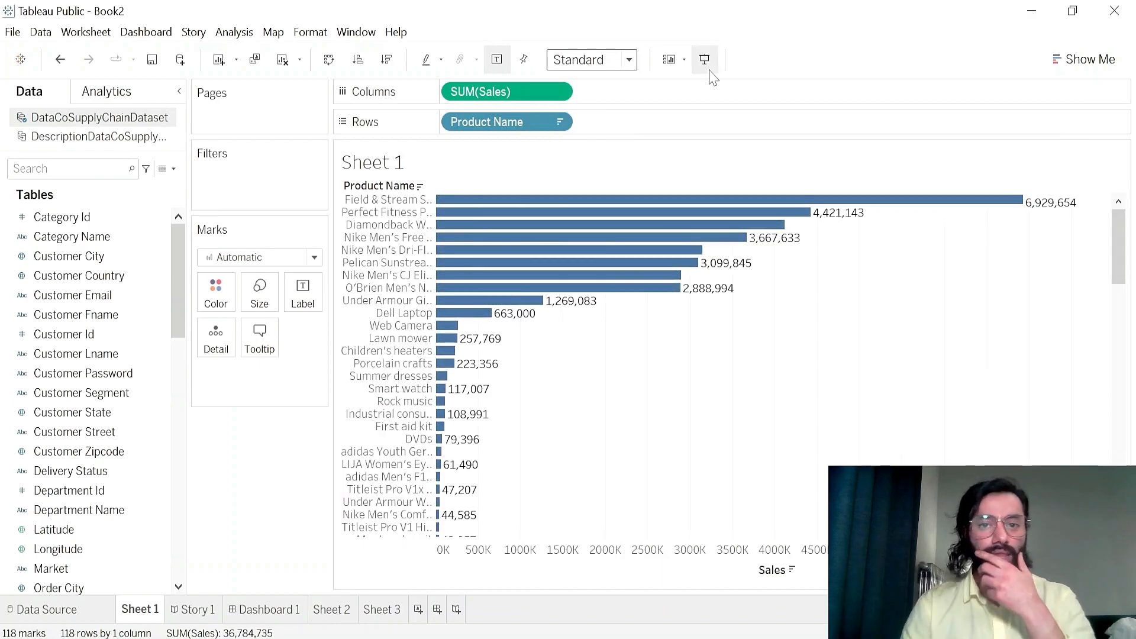
{"action": "left_click", "coordinate": [685, 60]}
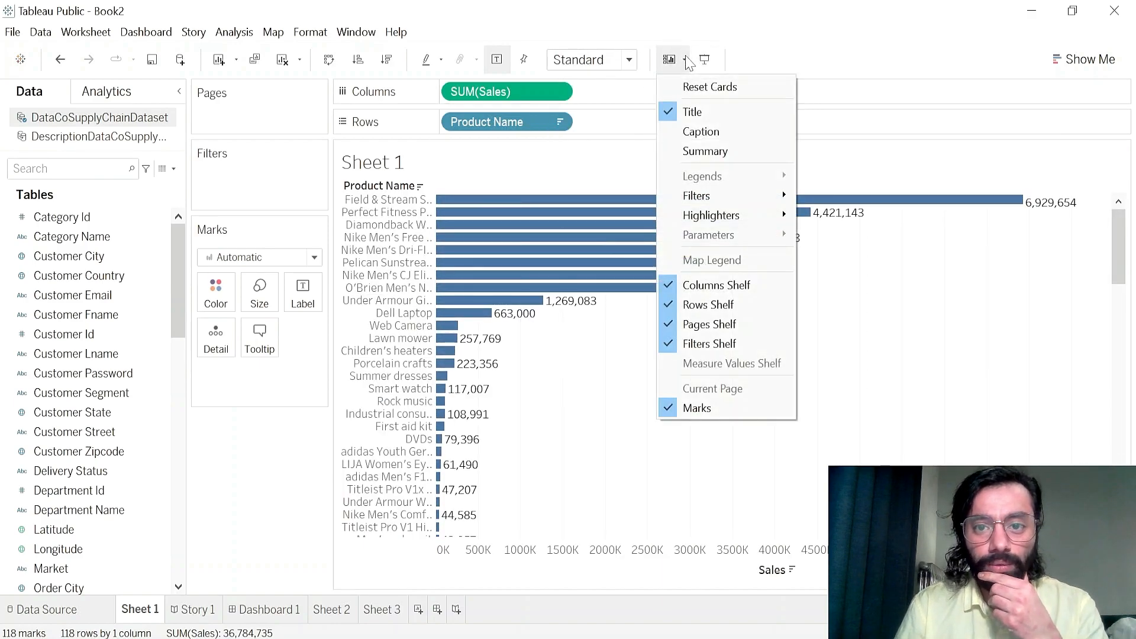
{"action": "left_click", "coordinate": [685, 60]}
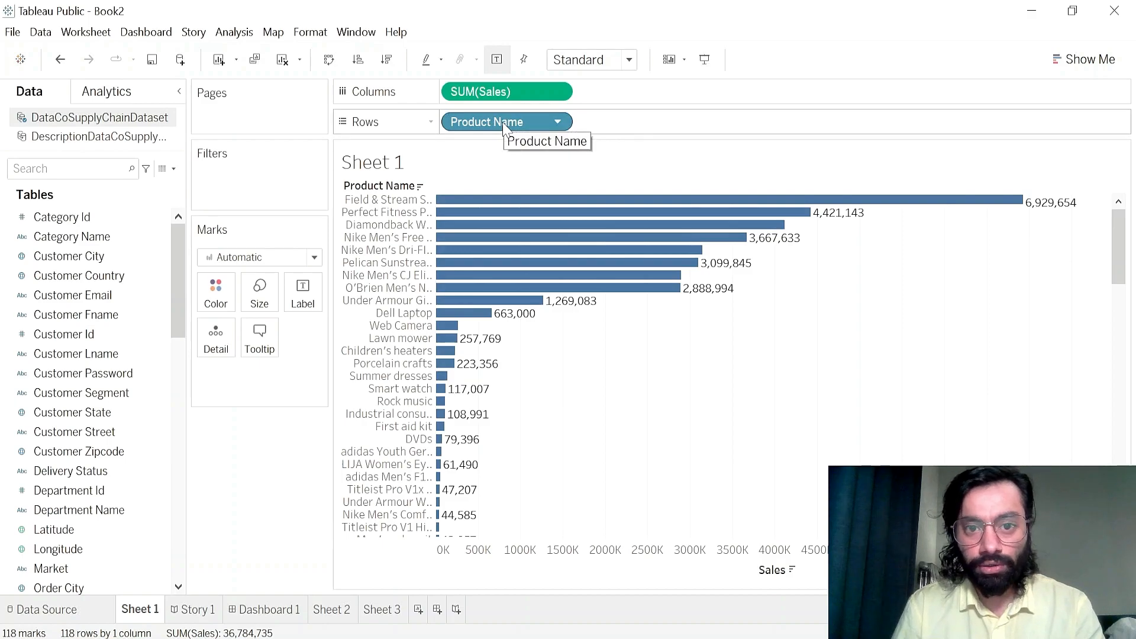
- Start a filter on Product Name and try deselecting the first three adidas products before reselecting them
{"action": "left_click_drag", "start_coordinate": [504, 127], "coordinate": [280, 190]}
{"action": "left_click_drag", "start_coordinate": [465, 89], "coordinate": [792, 45]}
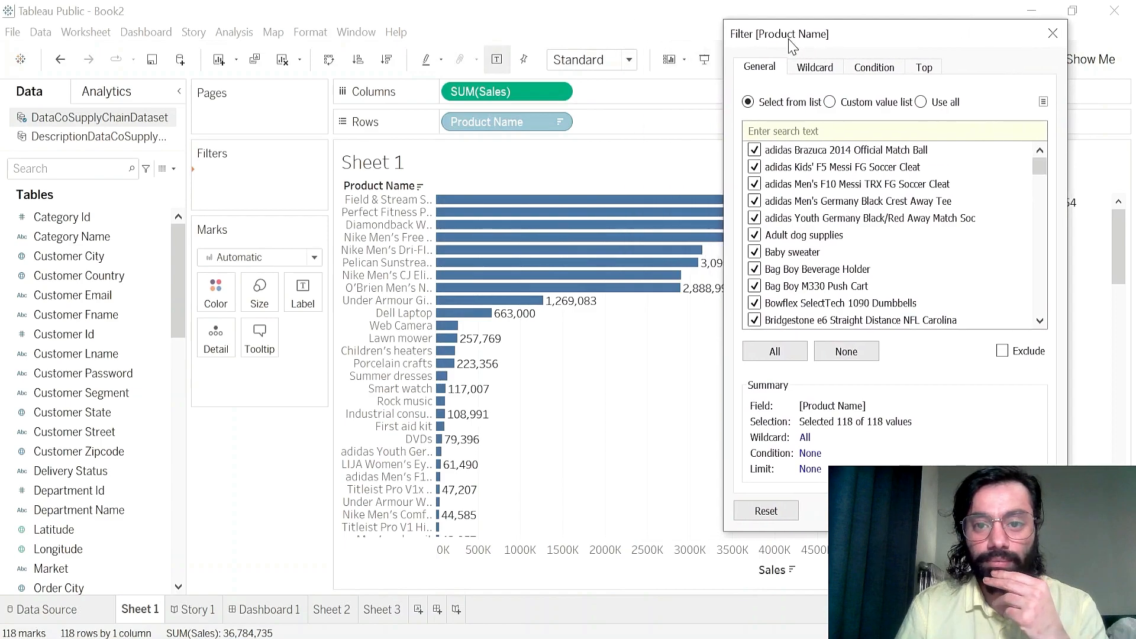
{"action": "left_click", "coordinate": [755, 150]}
{"action": "left_click", "coordinate": [754, 167]}
{"action": "left_click", "coordinate": [755, 184]}
{"action": "left_click", "coordinate": [755, 167]}
{"action": "left_click", "coordinate": [755, 150]}
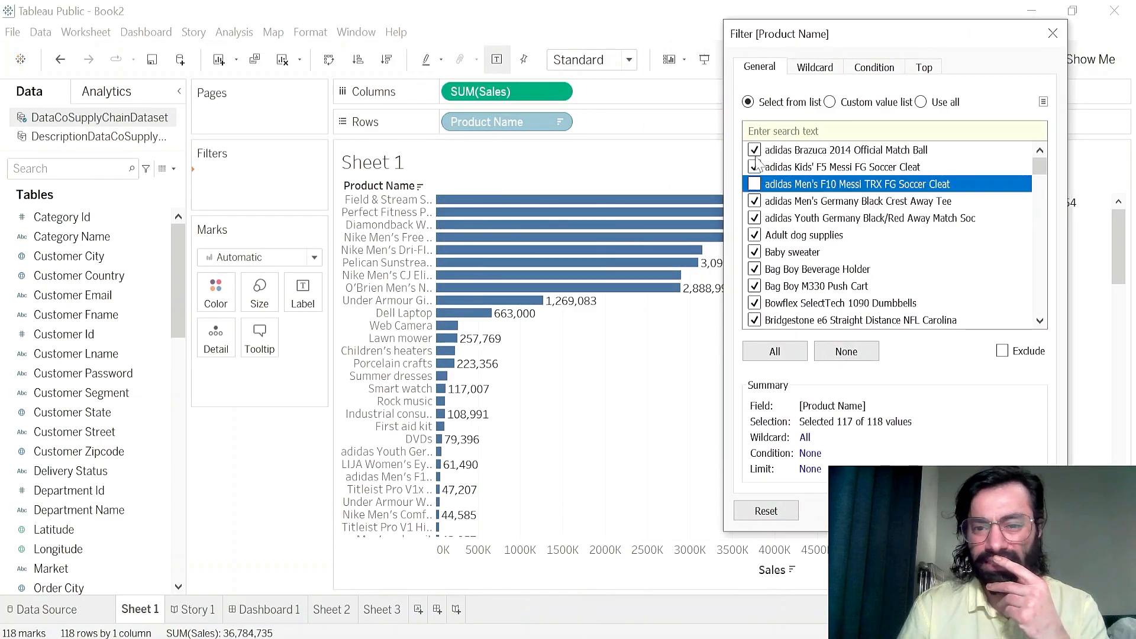
{"action": "left_click", "coordinate": [754, 184]}
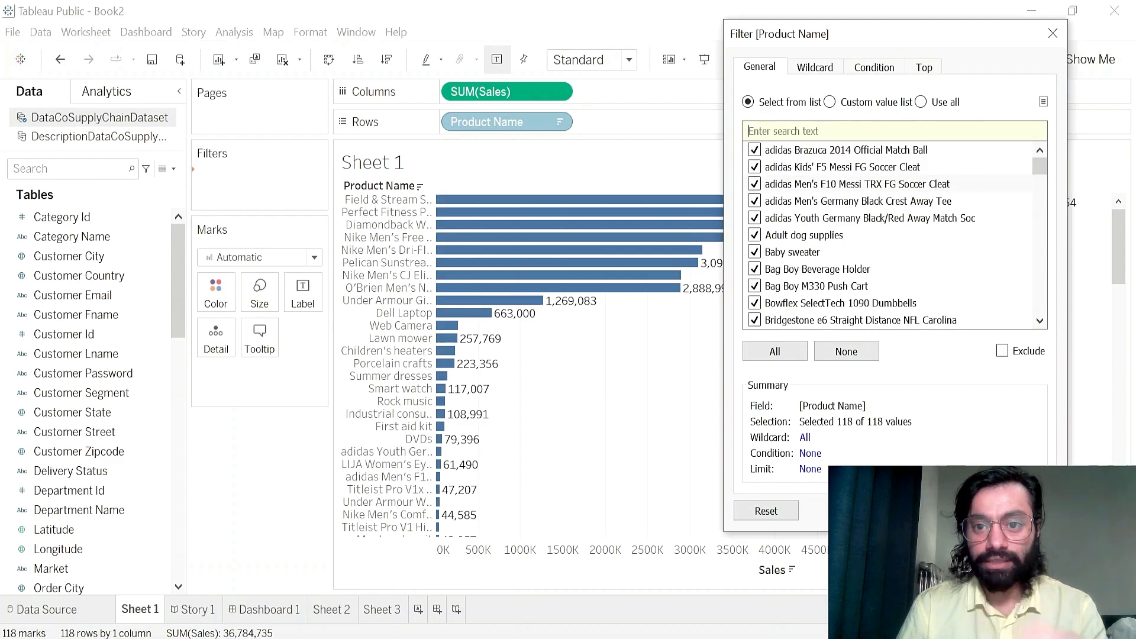
- Search the filter's product list for "adidas", deselect the first four matches and reselect them
{"action": "type", "text": "adidas"}
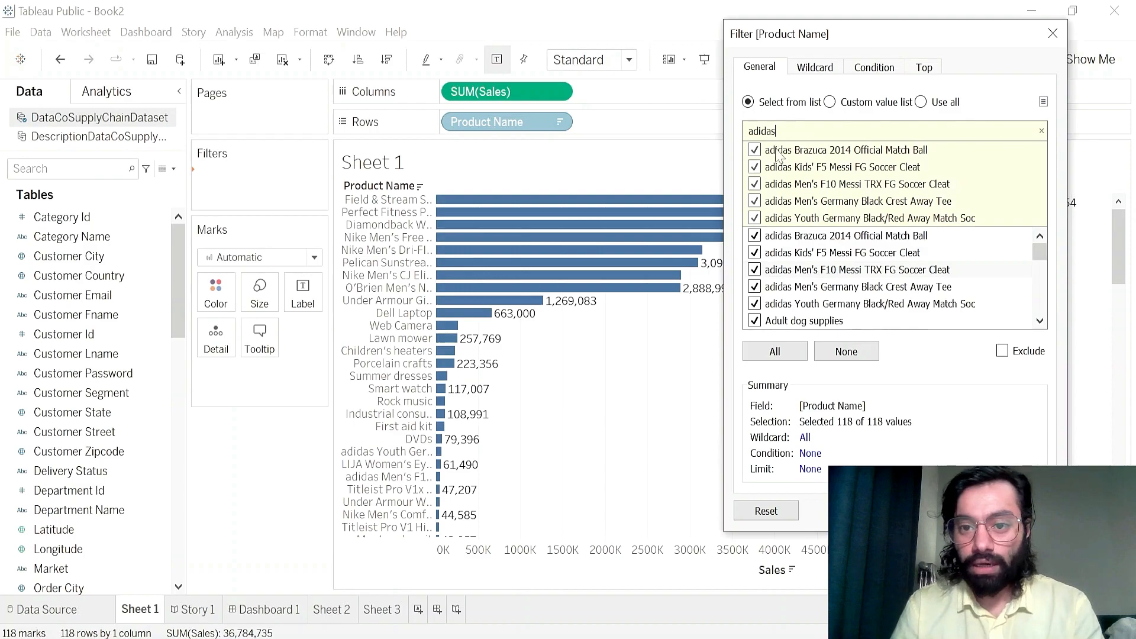
{"action": "left_click", "coordinate": [755, 149]}
{"action": "left_click", "coordinate": [754, 167]}
{"action": "left_click", "coordinate": [754, 184]}
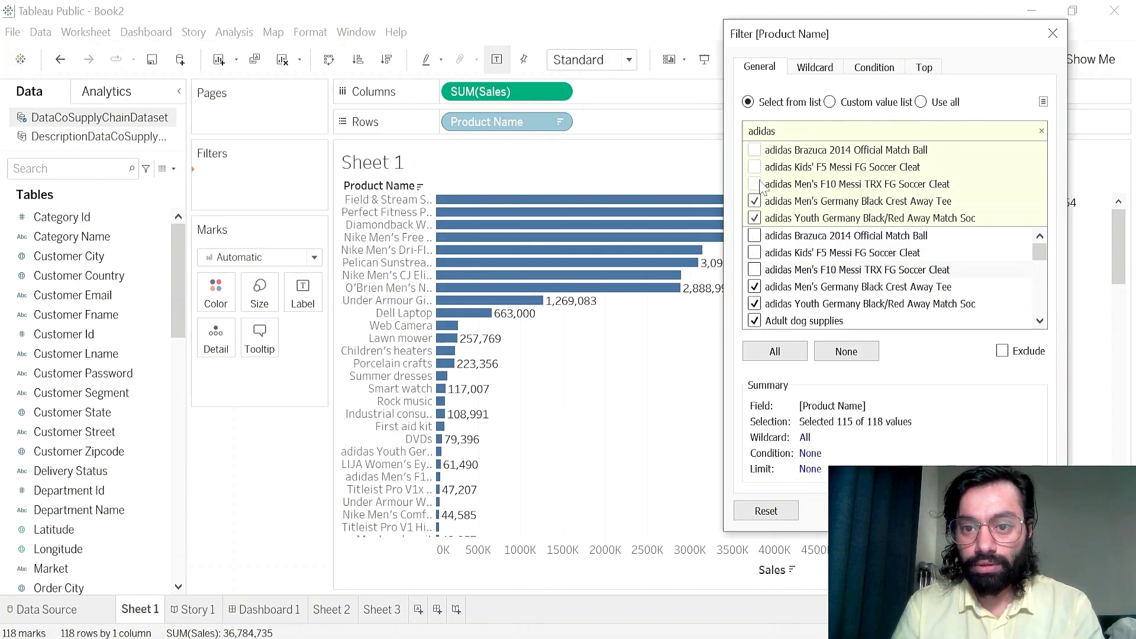
{"action": "left_click", "coordinate": [754, 202]}
{"action": "left_click", "coordinate": [755, 218]}
{"action": "left_click", "coordinate": [754, 218]}
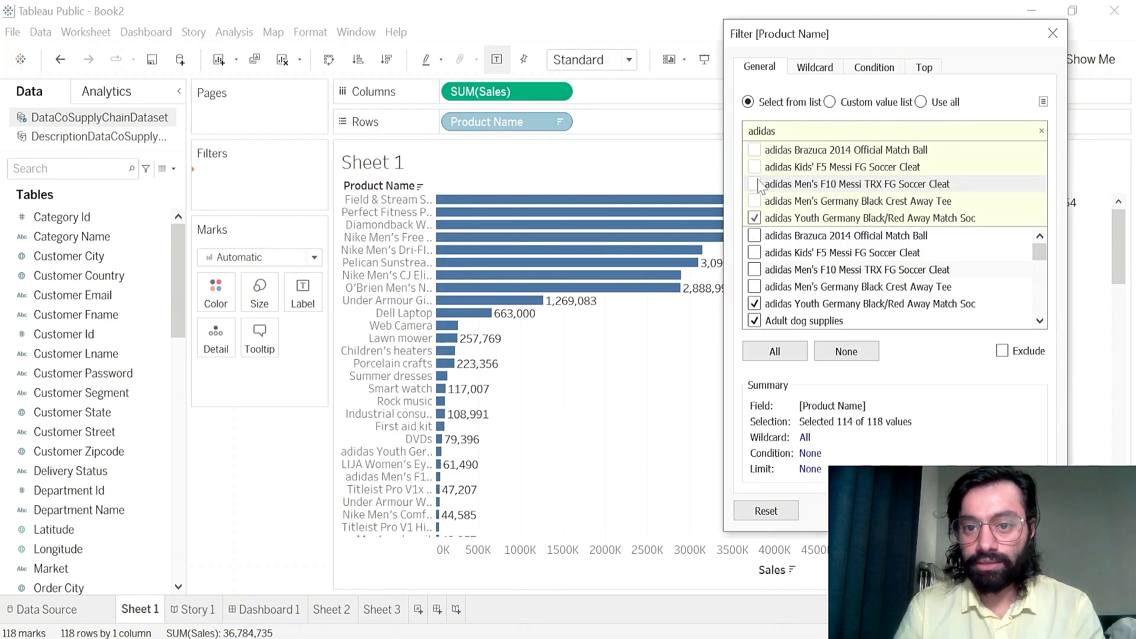
{"action": "left_click", "coordinate": [754, 184]}
{"action": "left_click", "coordinate": [755, 201]}
{"action": "left_click", "coordinate": [755, 167]}
{"action": "left_click", "coordinate": [754, 150]}
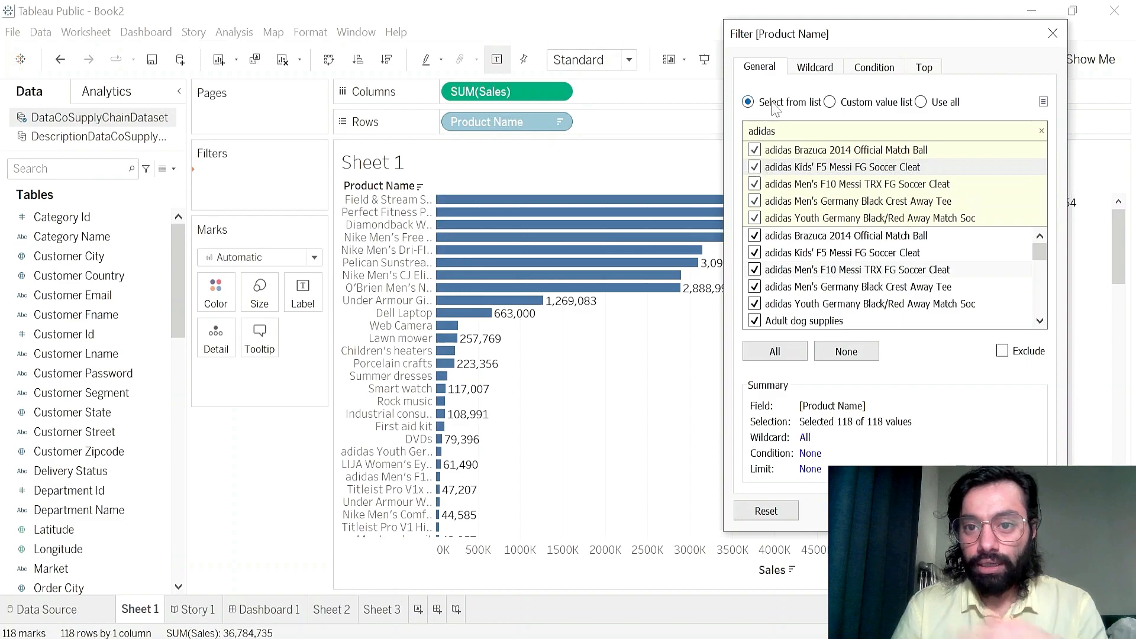
- Add a condition to the Product Name filter that keeps products whose Sum of Sales equals 250000, and apply it
{"action": "left_click", "coordinate": [825, 67]}
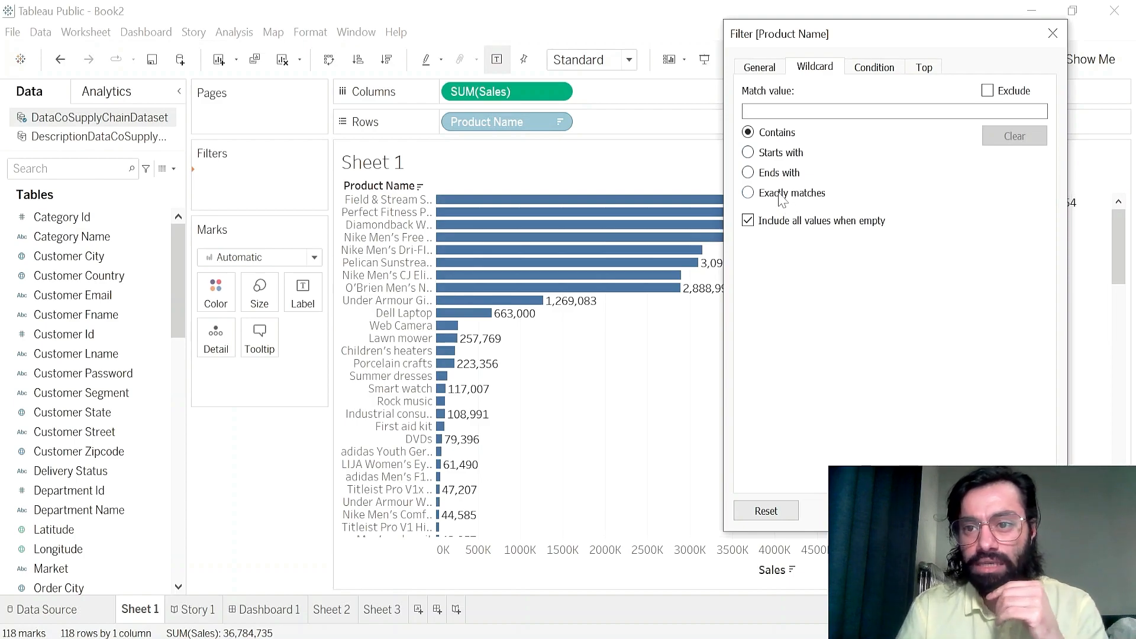
{"action": "left_click", "coordinate": [874, 67]}
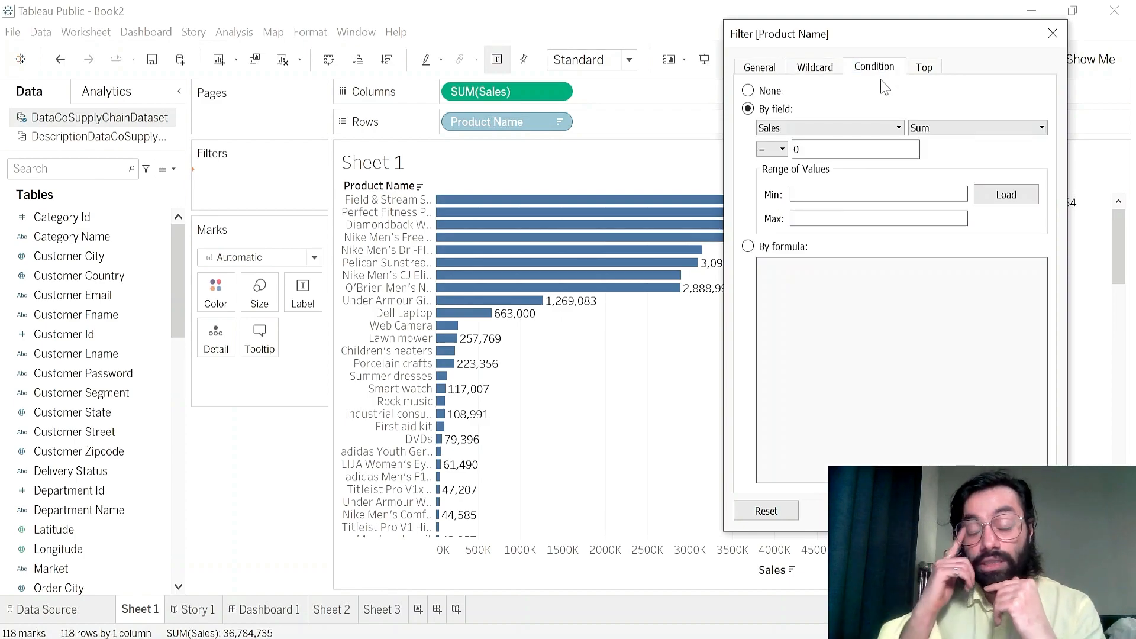
{"action": "left_click", "coordinate": [748, 90]}
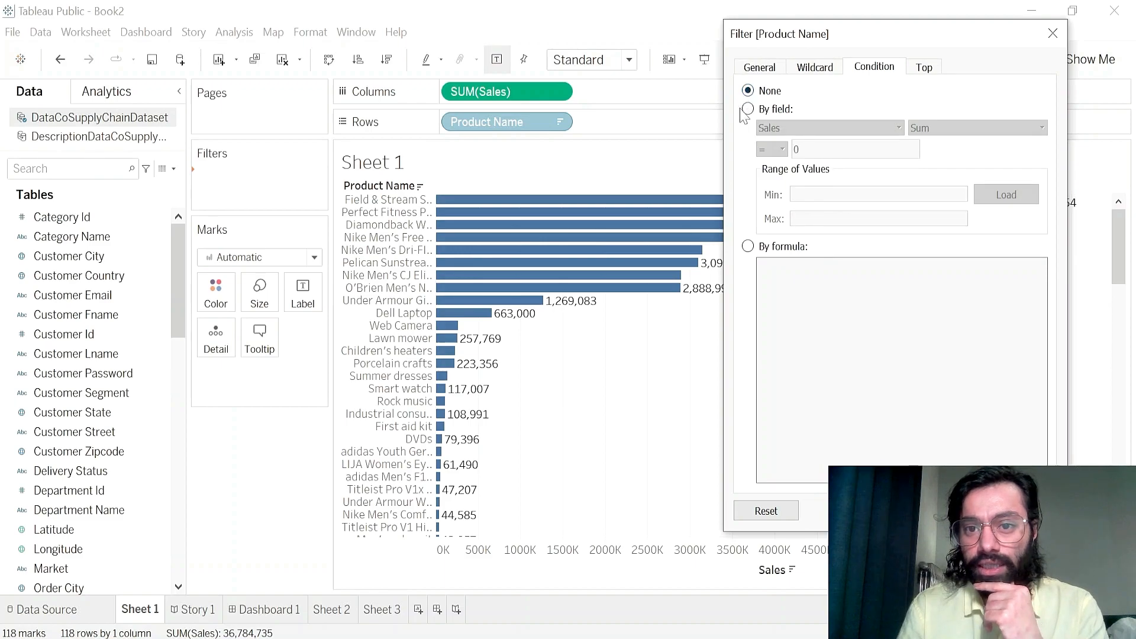
{"action": "left_click", "coordinate": [748, 109]}
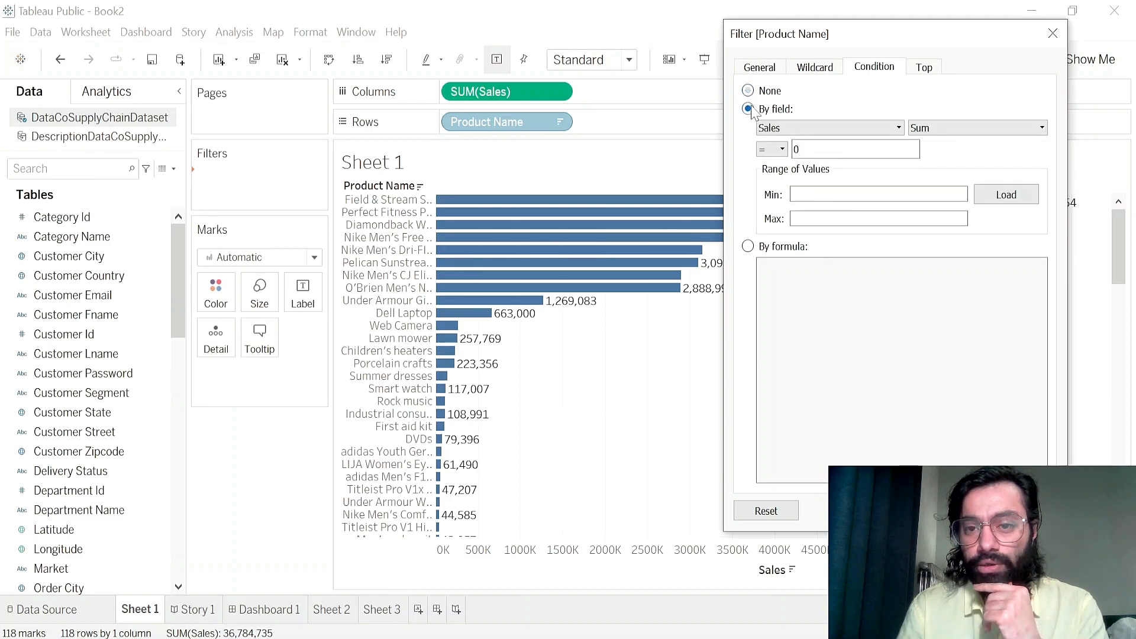
{"action": "left_click", "coordinate": [796, 149]}
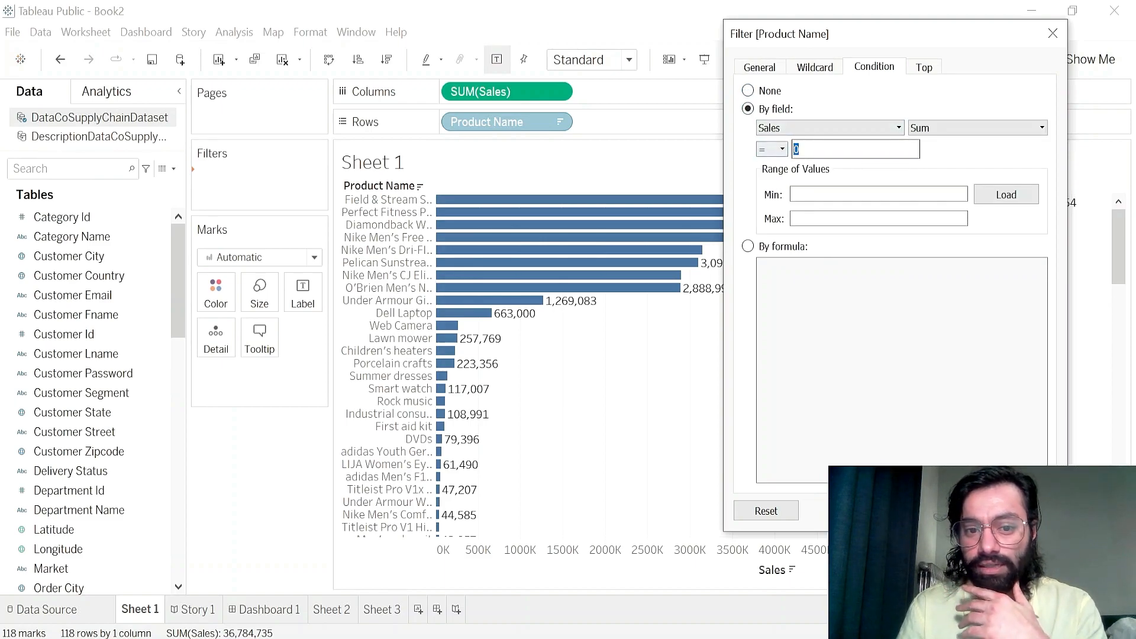
{"action": "type", "text": "2500"}
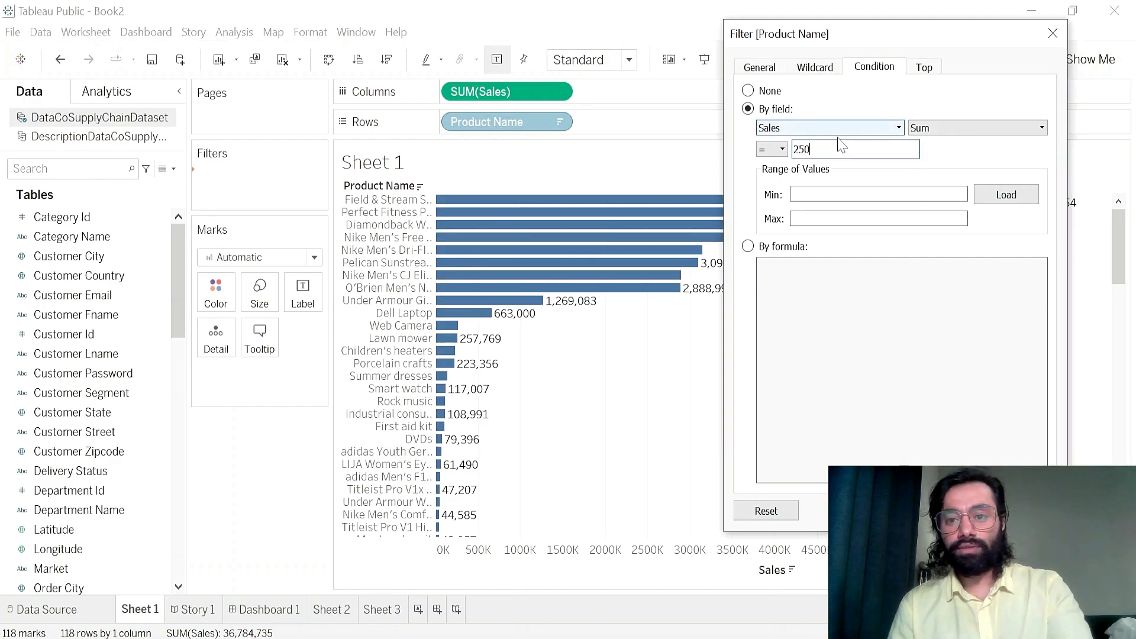
{"action": "key", "text": "shift+Left"}
{"action": "key", "text": "shift+Left"}
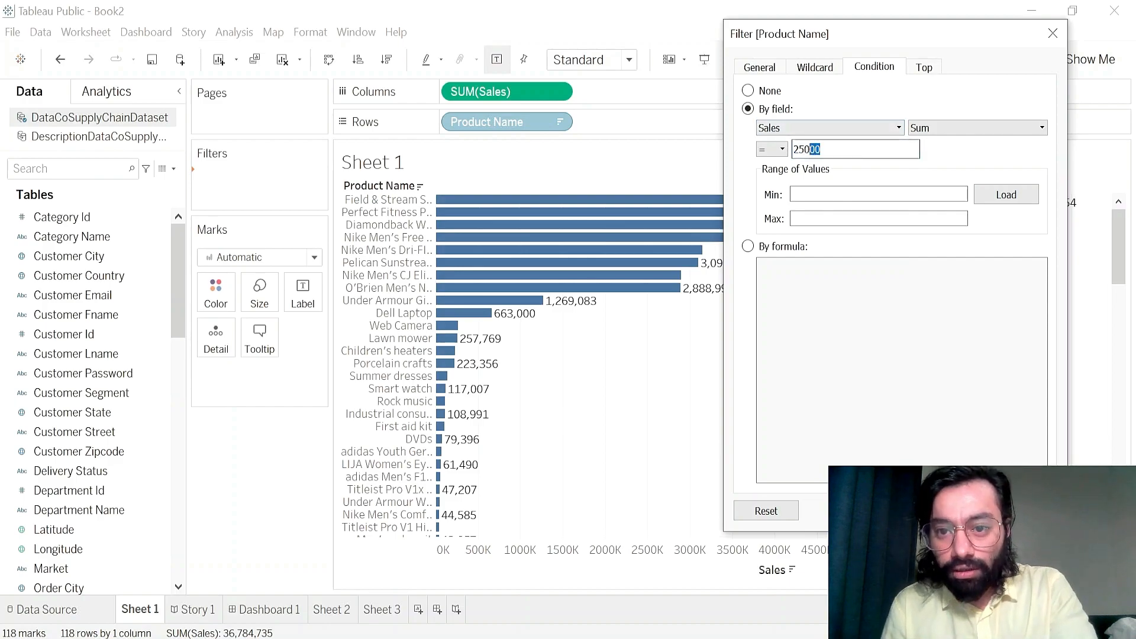
{"action": "type", "text": "0000"}
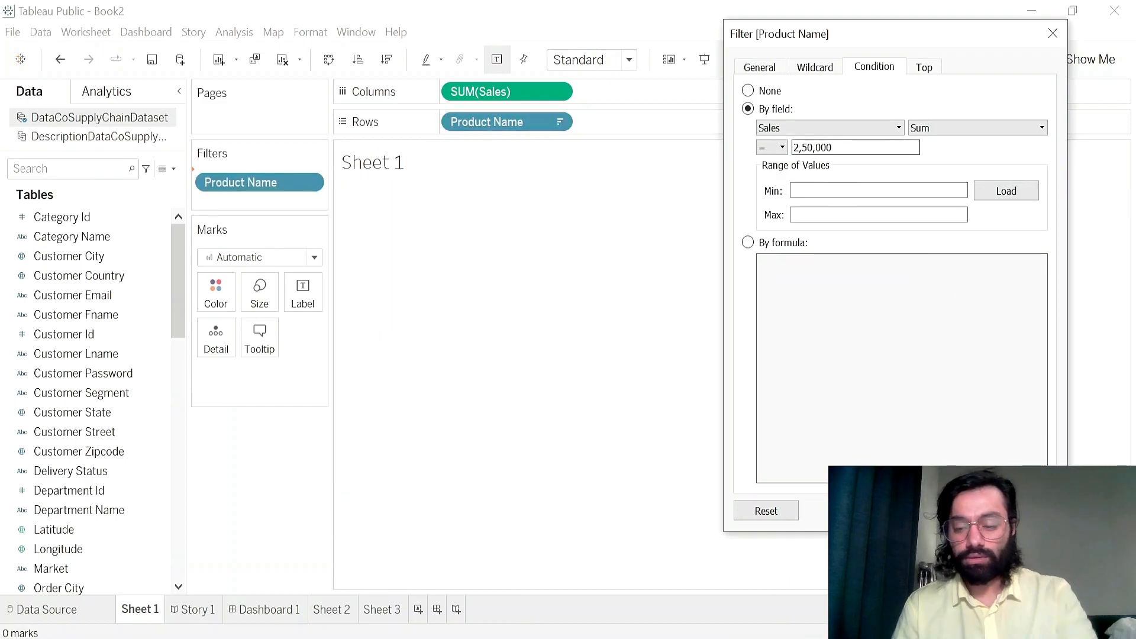
- Change the filter's condition value to 25,000, check the general filter summary and accept the filter
{"action": "key", "text": "BackSpace"}
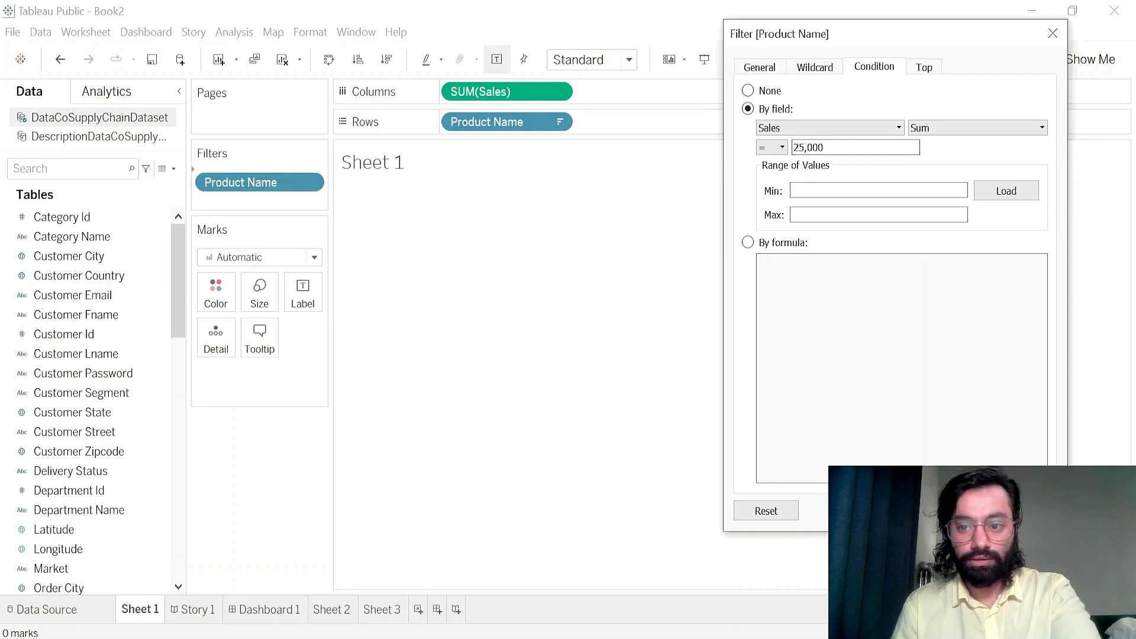
{"action": "left_click", "coordinate": [761, 68]}
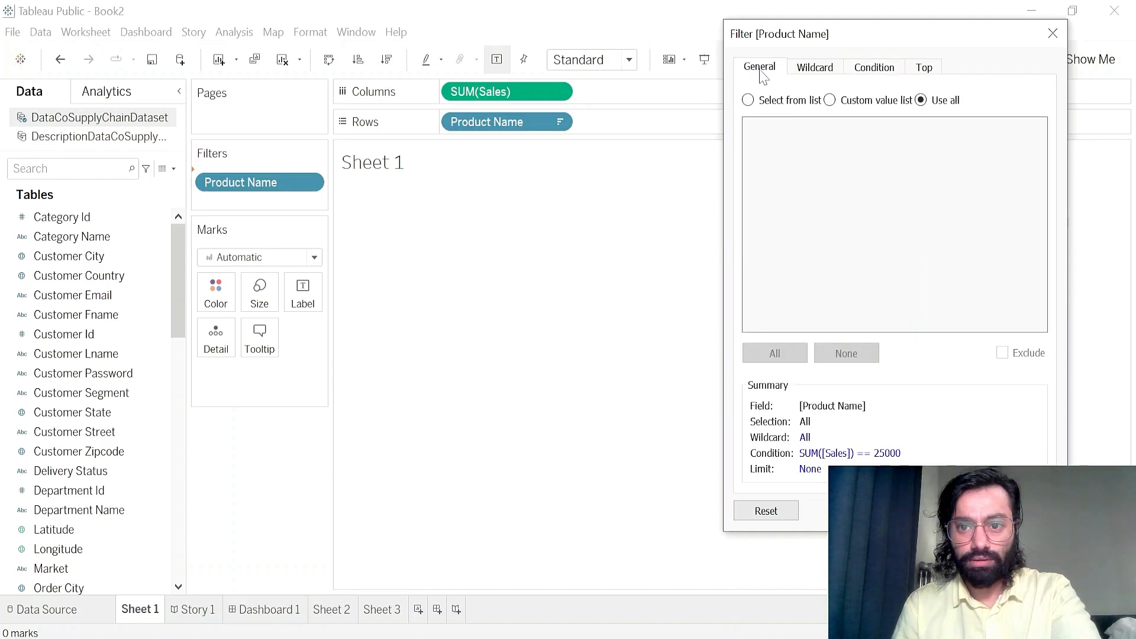
{"action": "left_click", "coordinate": [761, 104]}
{"action": "left_click", "coordinate": [874, 67]}
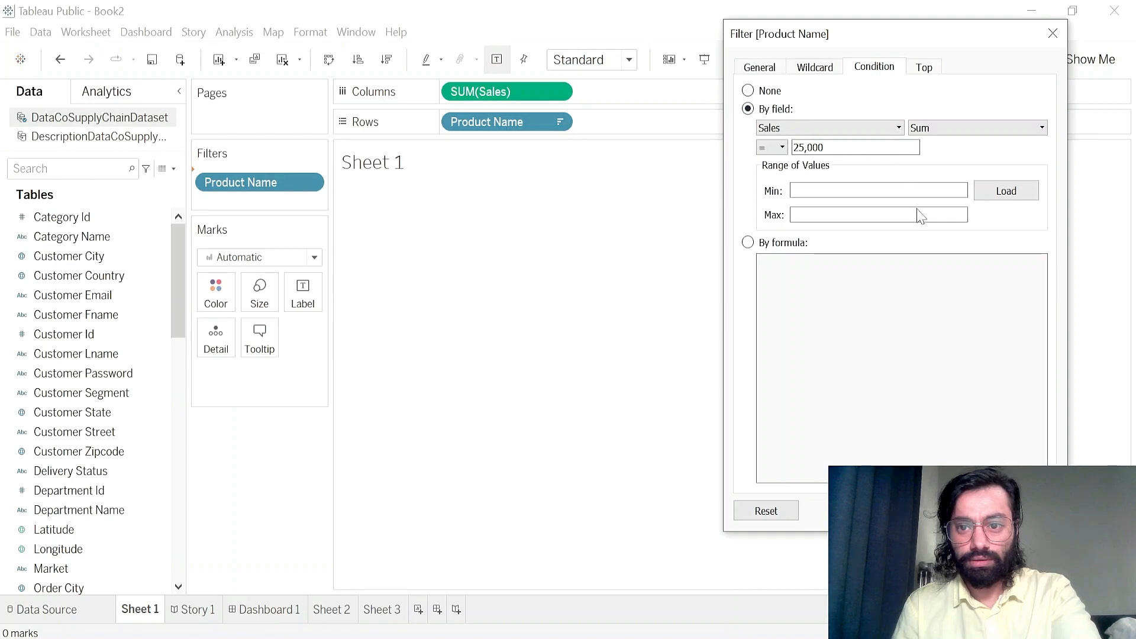
{"action": "left_click", "coordinate": [883, 510]}
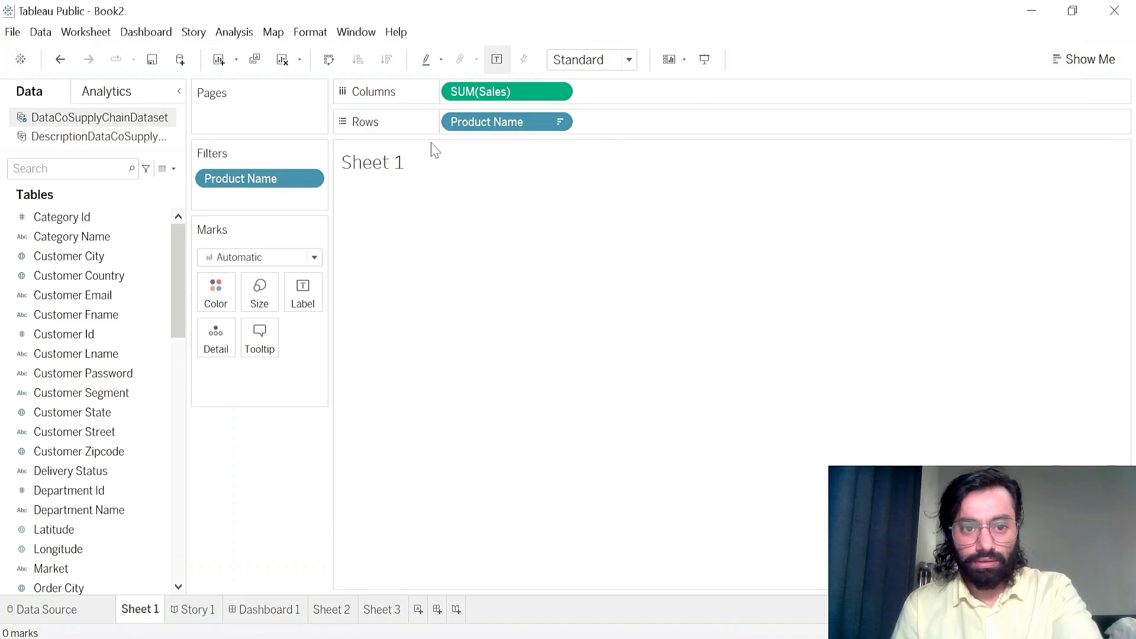
- Reopen the Product Name filter and change its condition to Sum of Sales less than 250000, applying it to the chart
{"action": "left_click", "coordinate": [308, 177]}
{"action": "left_click", "coordinate": [253, 198]}
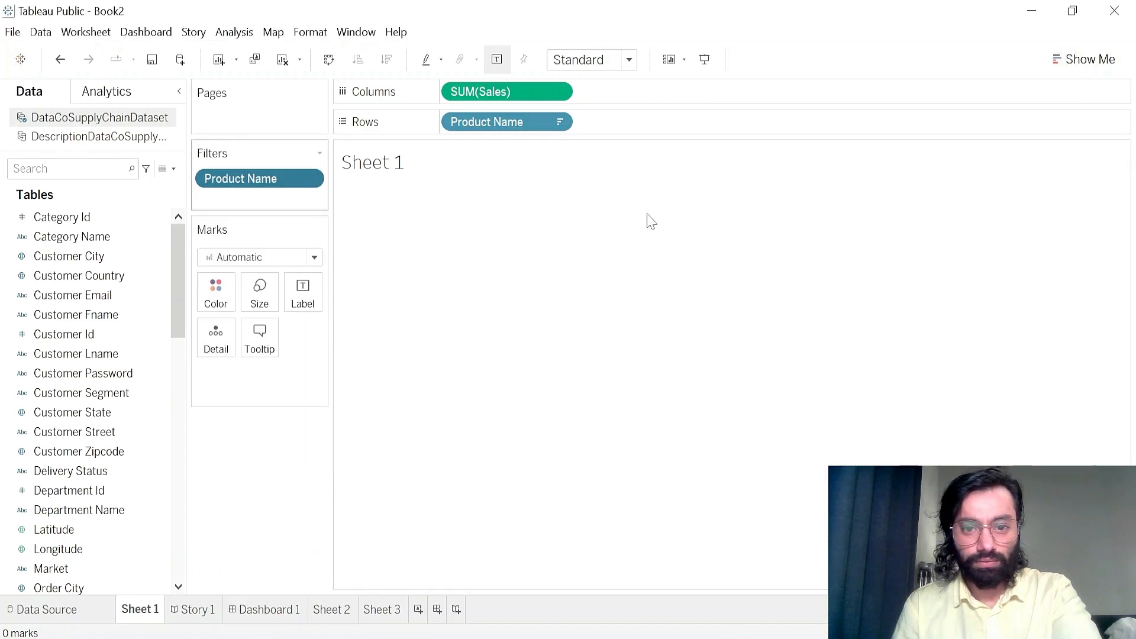
{"action": "left_click", "coordinate": [547, 113]}
{"action": "left_click_drag", "start_coordinate": [586, 83], "coordinate": [844, 48]}
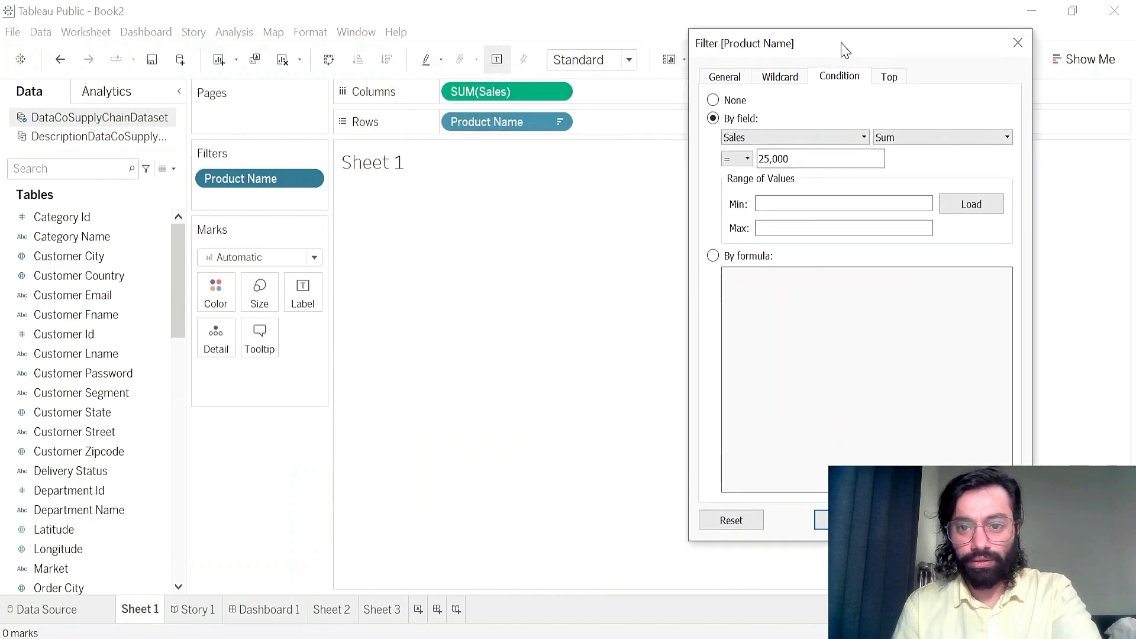
{"action": "left_click", "coordinate": [747, 159]}
{"action": "left_click", "coordinate": [738, 197]}
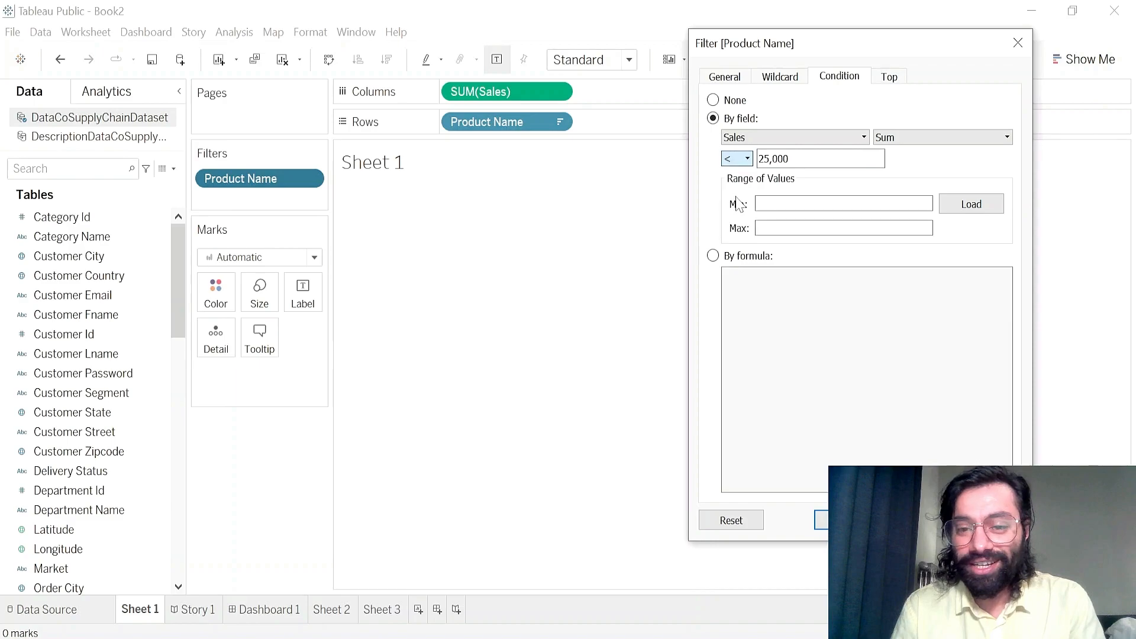
{"action": "left_click", "coordinate": [789, 159]}
{"action": "type", "text": "0"}
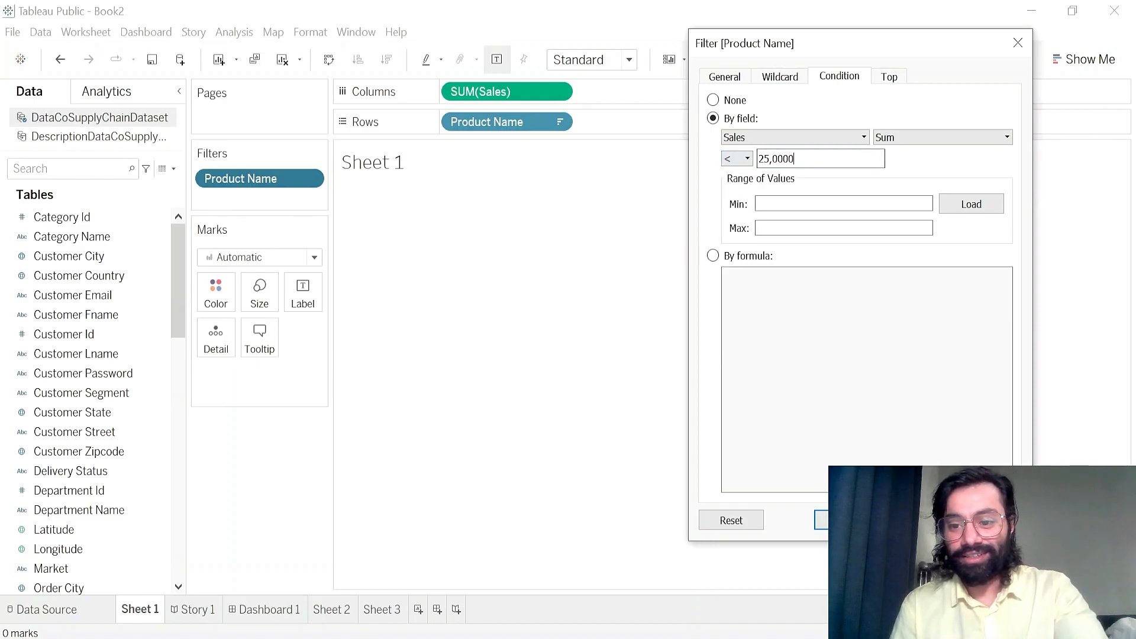
{"action": "left_click", "coordinate": [989, 520]}
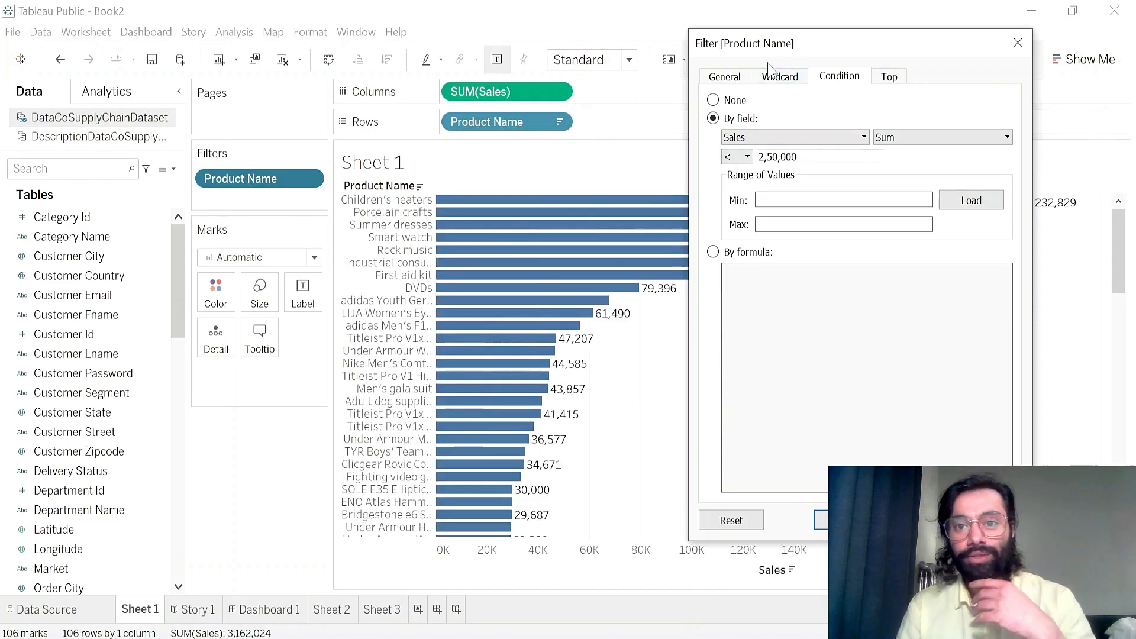
- Limit the Product Name filter to the top 10 products by Sum of Sales and accept it
{"action": "left_click_drag", "start_coordinate": [772, 47], "coordinate": [712, 69]}
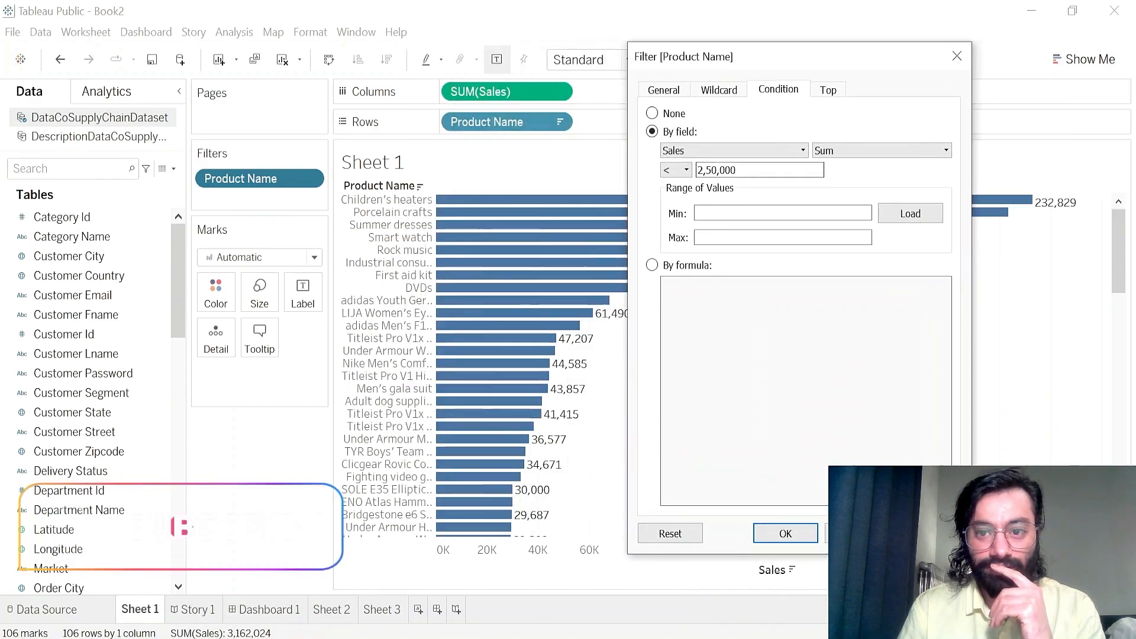
{"action": "left_click", "coordinate": [821, 95]}
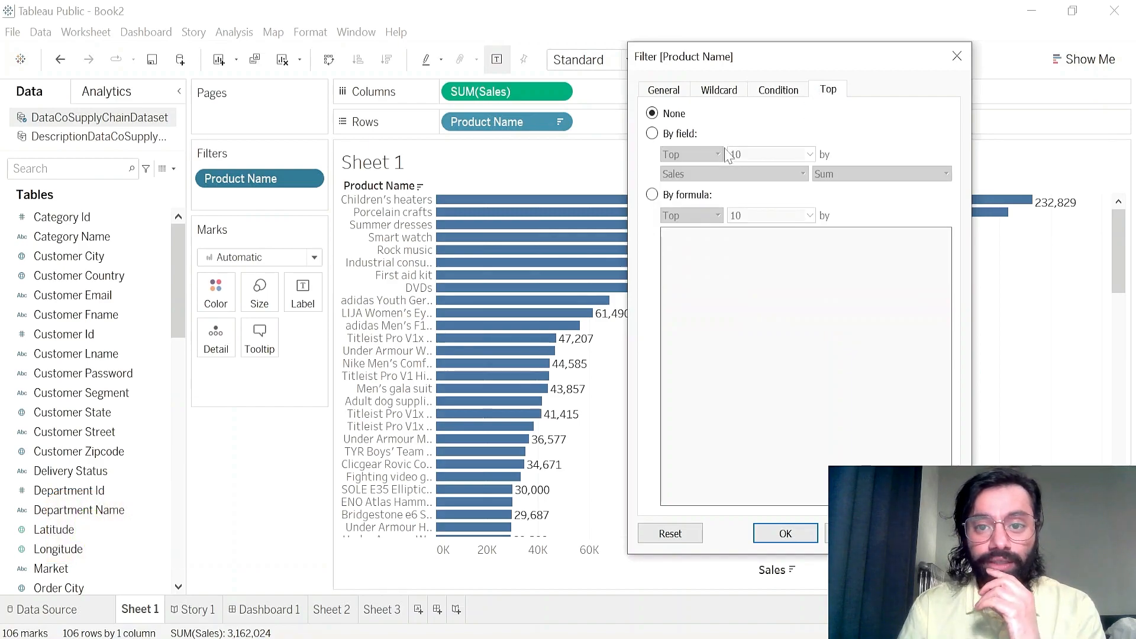
{"action": "left_click", "coordinate": [654, 136]}
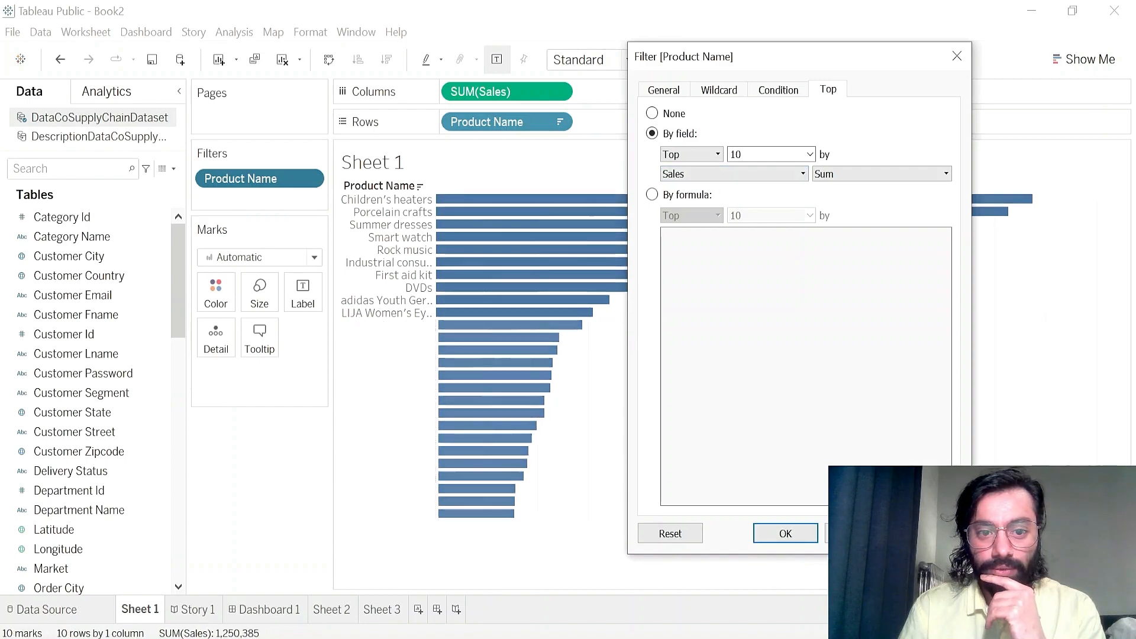
{"action": "left_click", "coordinate": [785, 533]}
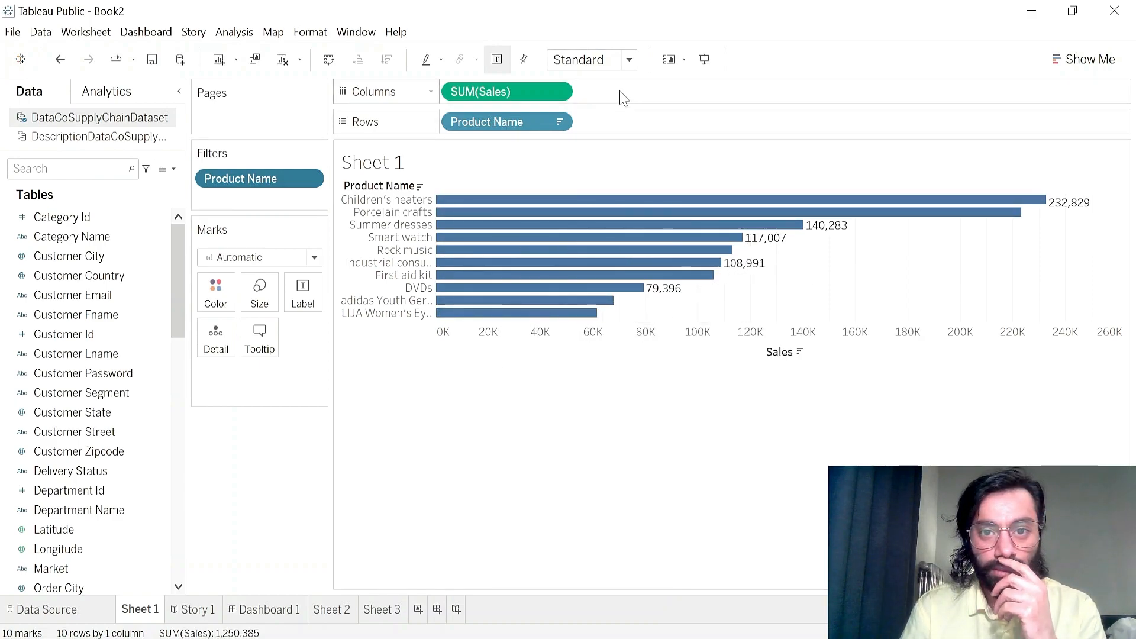
- Try displaying the filtered product sales as a treemap and as stacked bars using Show Me
{"action": "left_click", "coordinate": [1087, 60]}
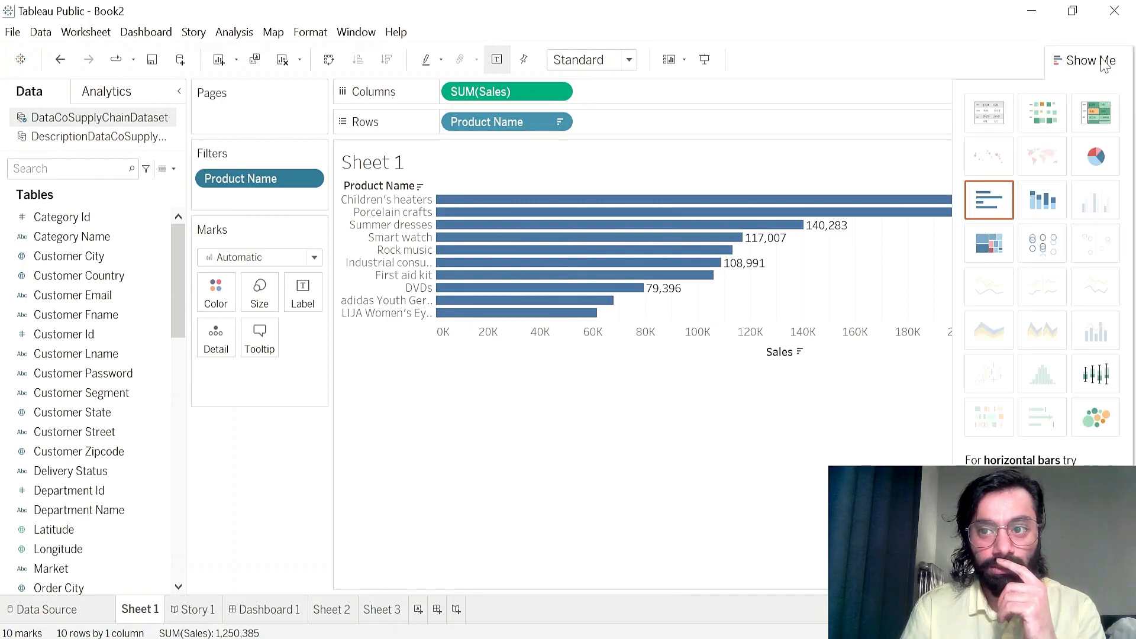
{"action": "left_click", "coordinate": [1103, 65]}
{"action": "left_click", "coordinate": [1063, 62]}
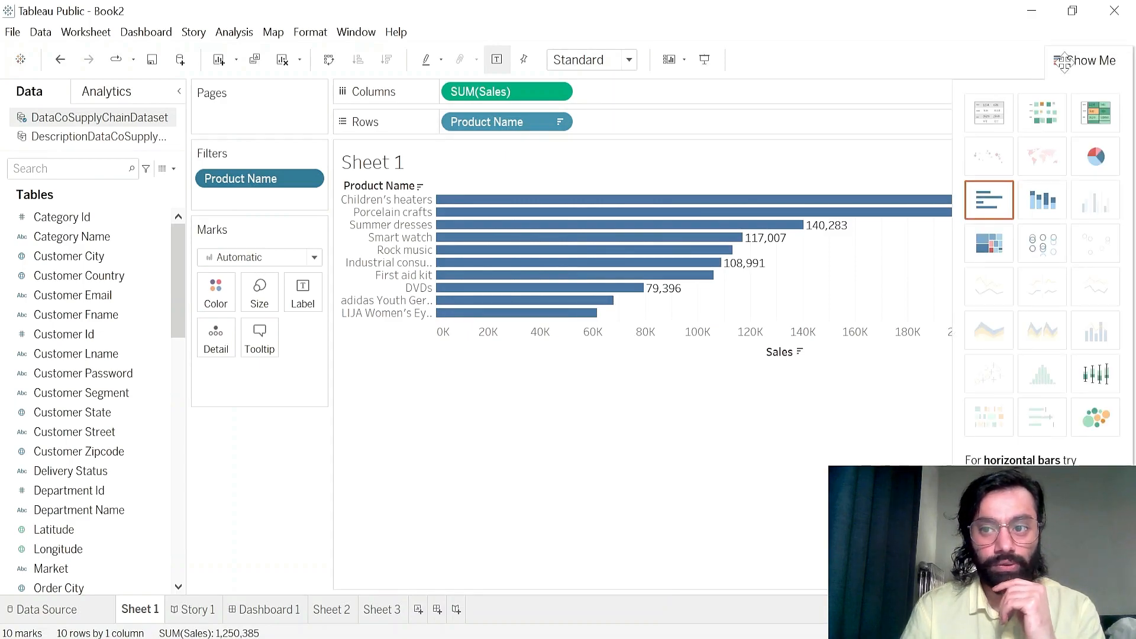
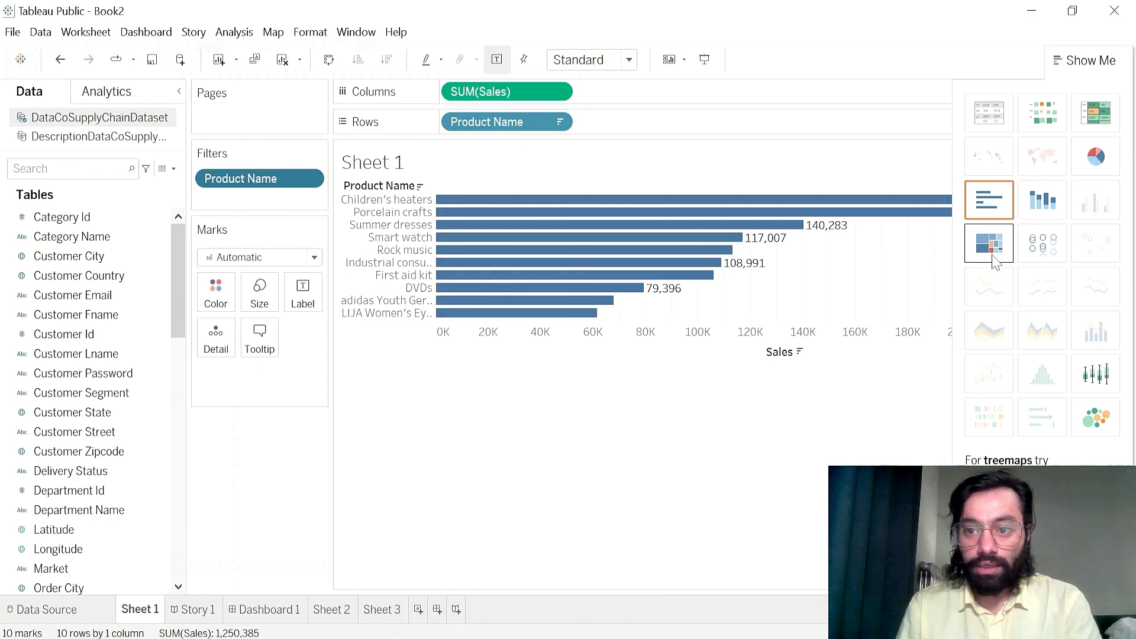
{"action": "left_click", "coordinate": [995, 262]}
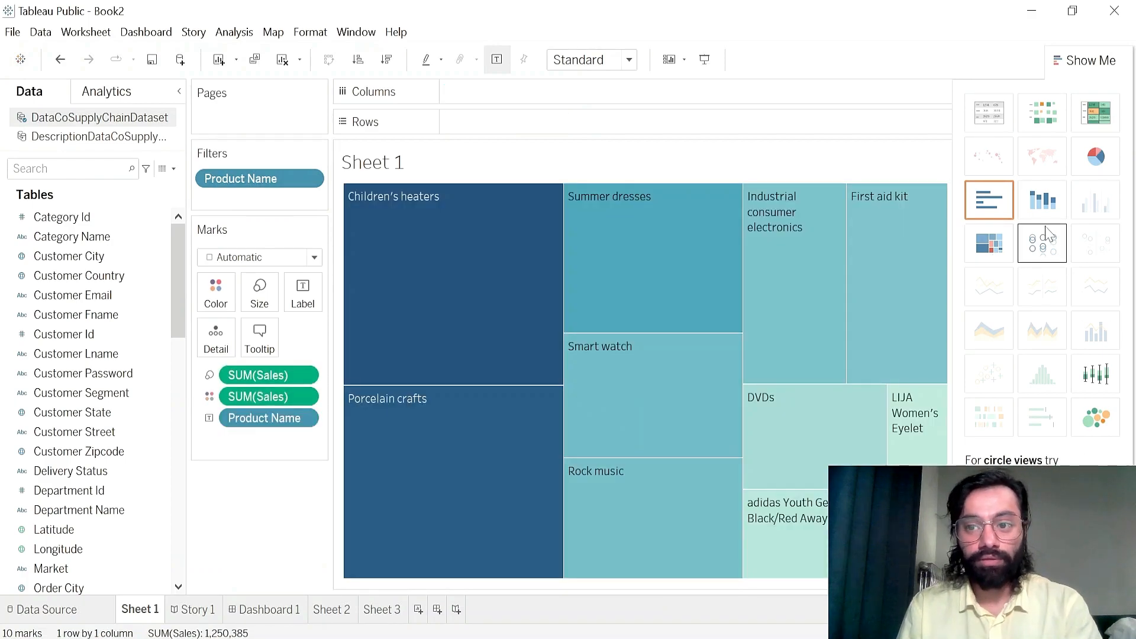
{"action": "left_click", "coordinate": [1043, 201]}
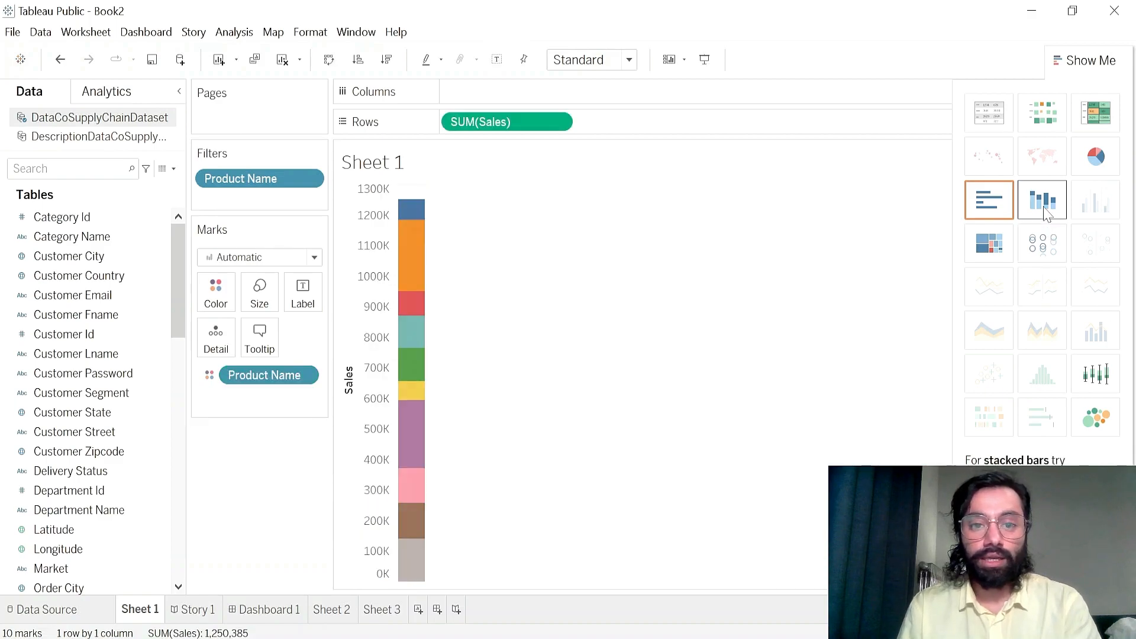
- Return the chart to horizontal bars, sort the products by descending sales and close the chart suggestions
{"action": "left_click", "coordinate": [987, 214]}
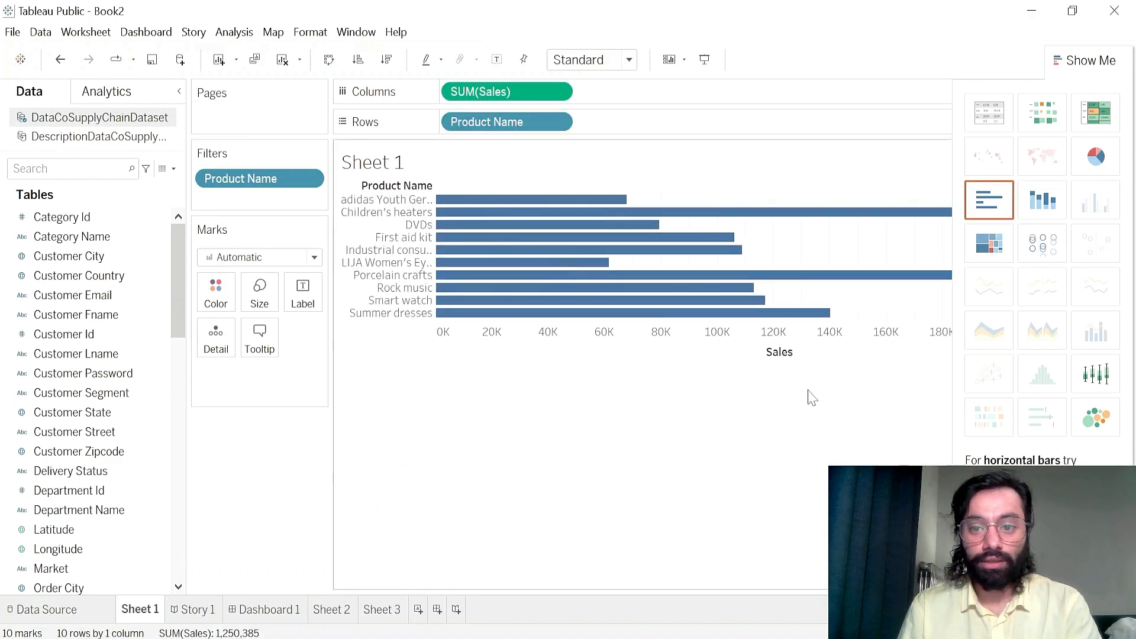
{"action": "left_click", "coordinate": [387, 60]}
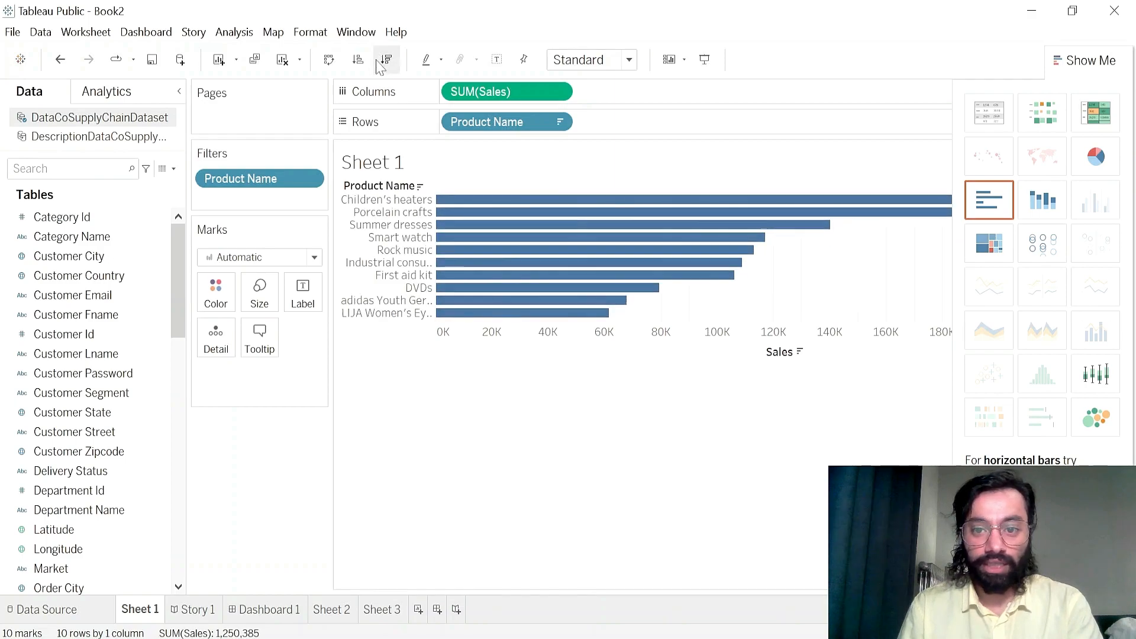
{"action": "left_click", "coordinate": [1080, 60]}
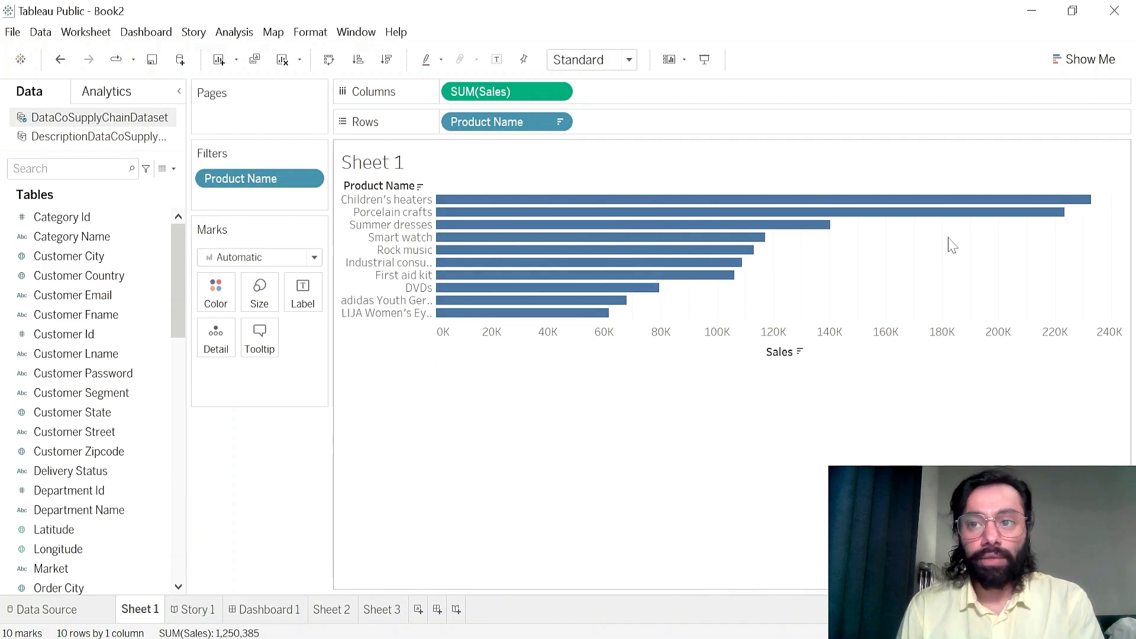
{"action": "left_click", "coordinate": [1082, 59]}
{"action": "left_click", "coordinate": [1080, 56]}
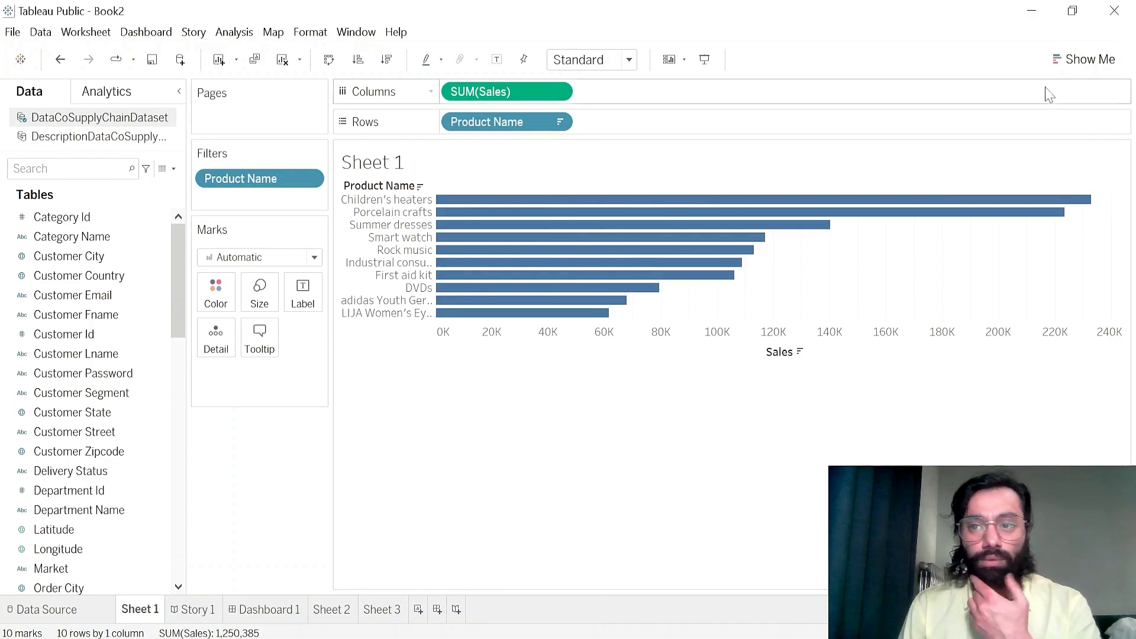
- Try coloring the sales bars black, and restore their blue color
{"action": "mouse_move", "coordinate": [802, 187]}
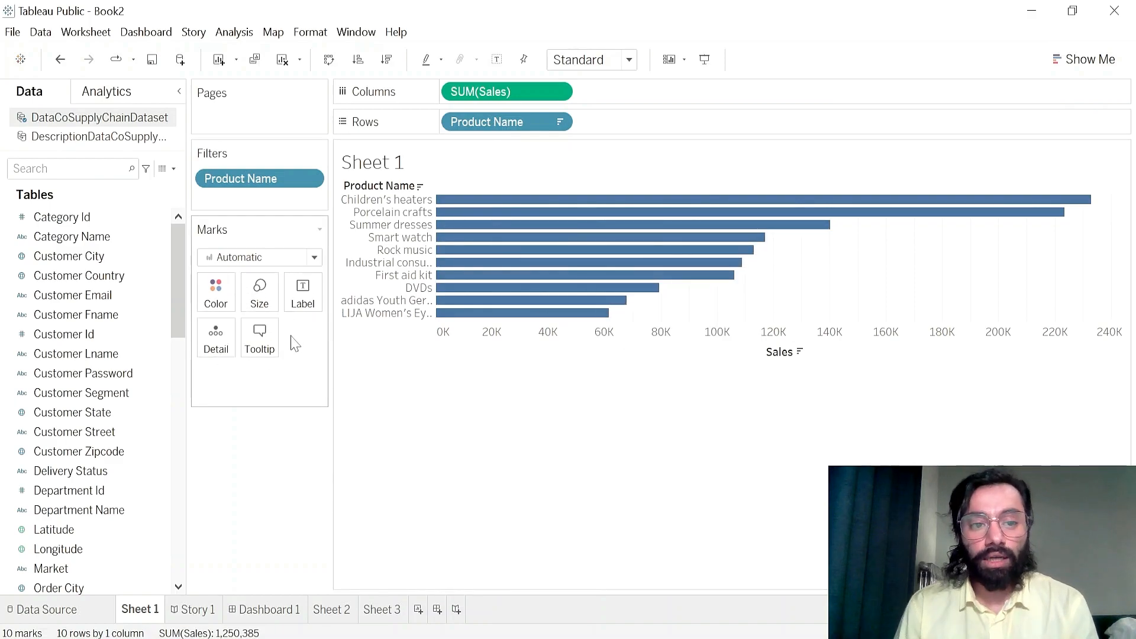
{"action": "left_click", "coordinate": [228, 304]}
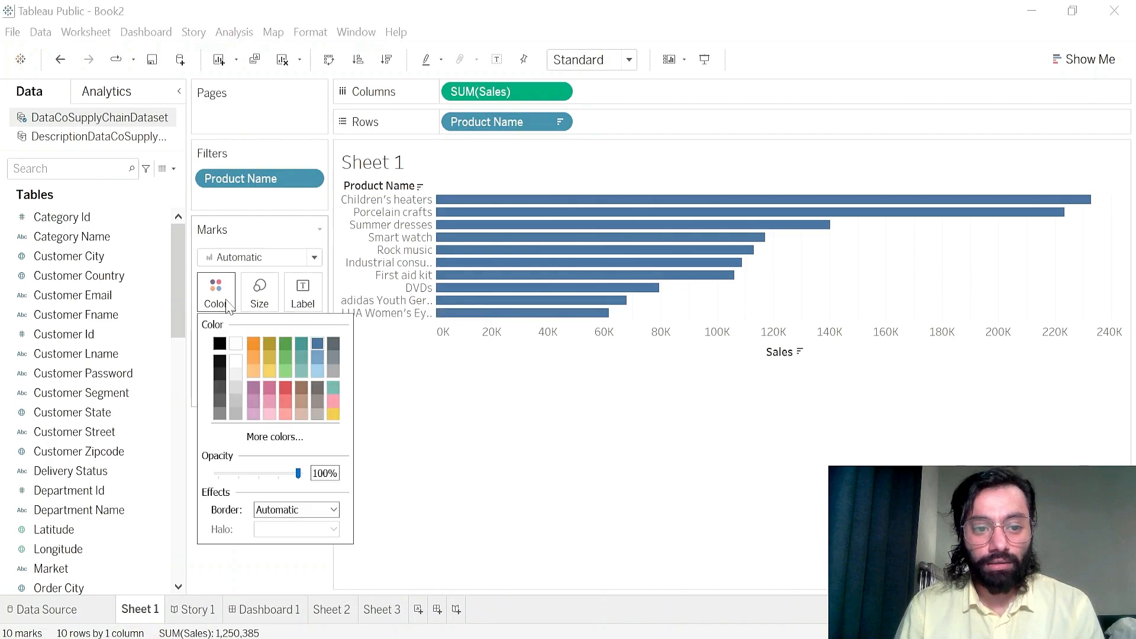
{"action": "left_click", "coordinate": [219, 346]}
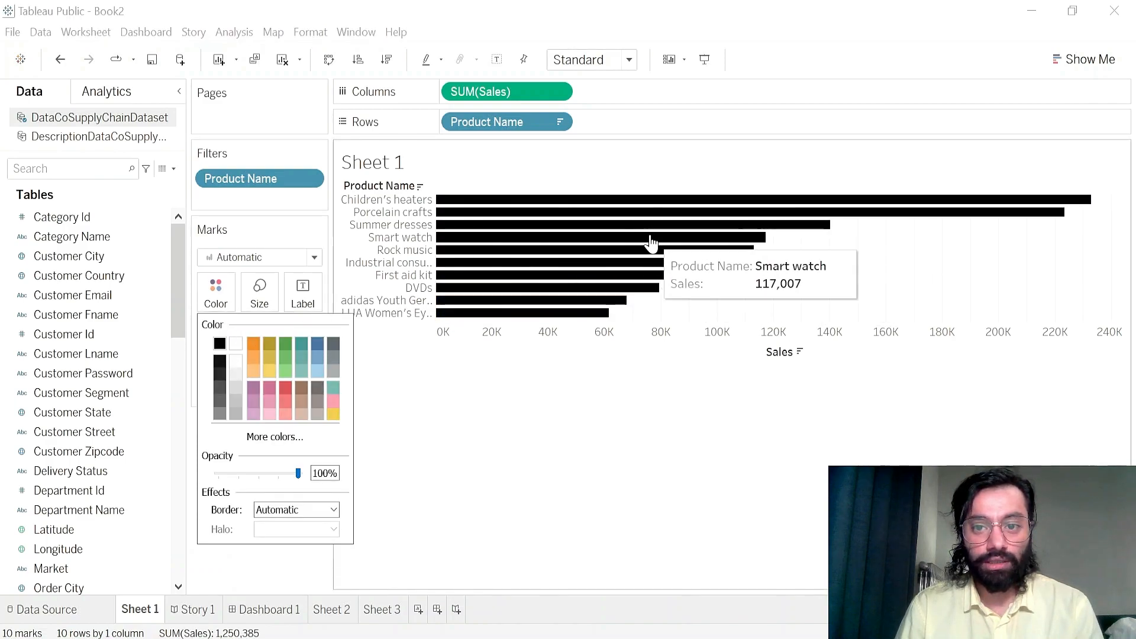
{"action": "left_click", "coordinate": [322, 342]}
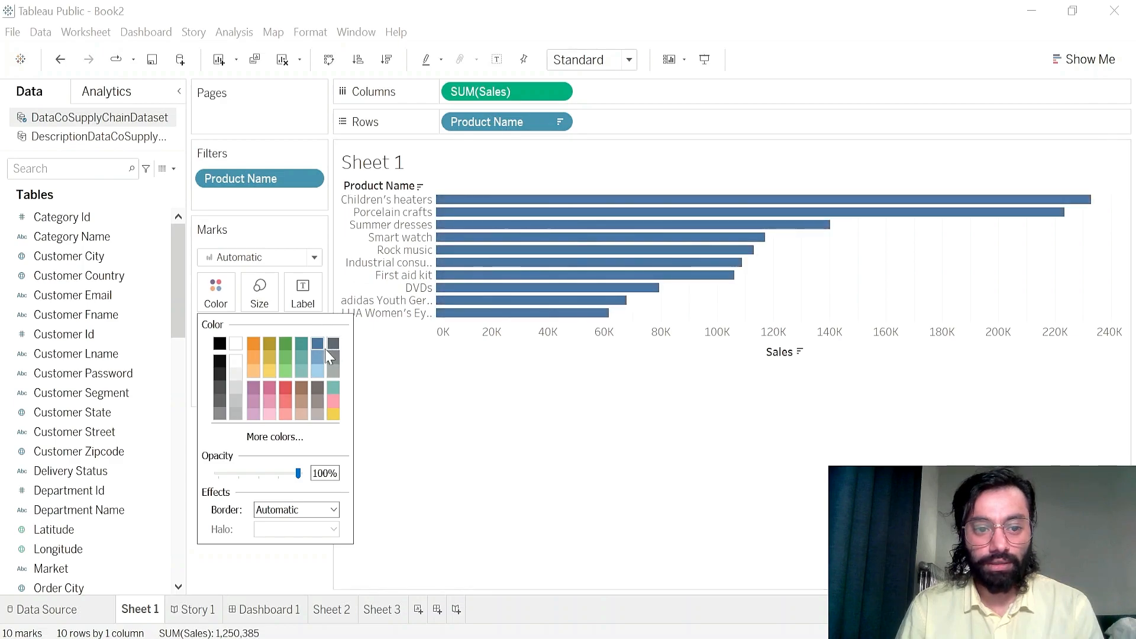
{"action": "left_click", "coordinate": [249, 238]}
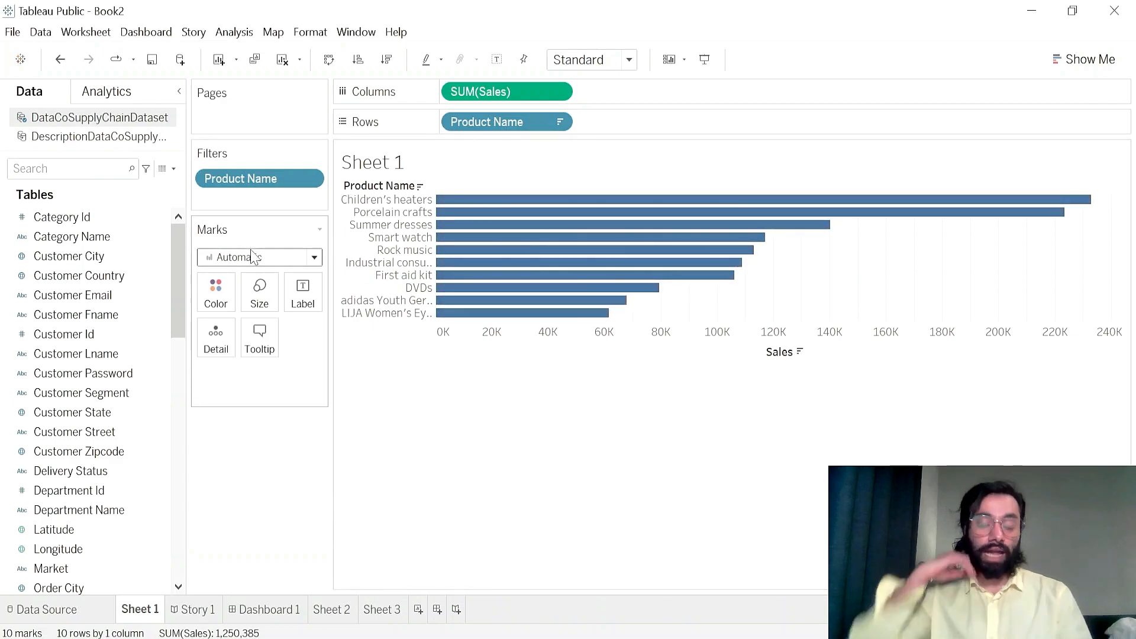
- Reduce the size of the product sales bars slightly so they are thinner
{"action": "mouse_move", "coordinate": [460, 196]}
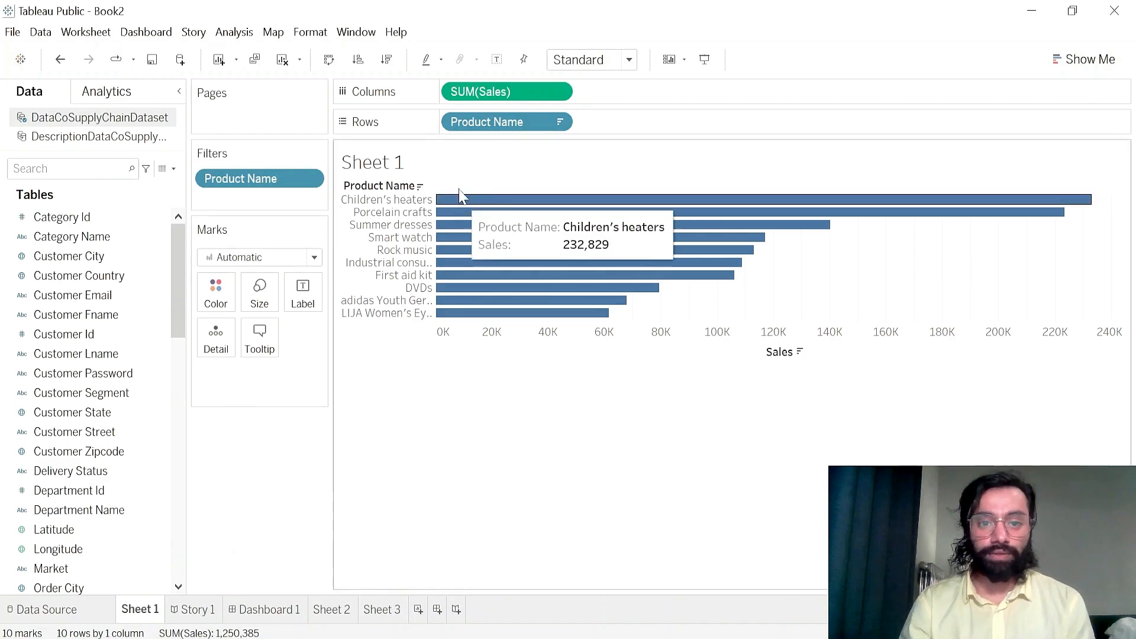
{"action": "left_click", "coordinate": [259, 291]}
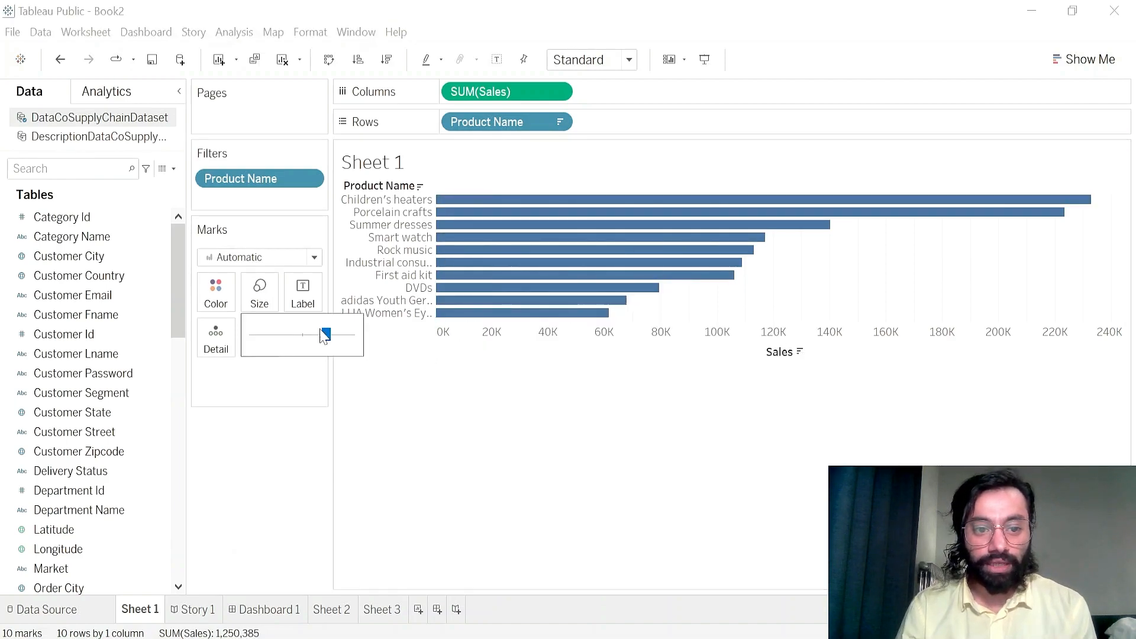
{"action": "mouse_move", "coordinate": [324, 335]}
{"action": "left_mouse_down"}
{"action": "mouse_move", "coordinate": [281, 337]}
{"action": "mouse_move", "coordinate": [348, 339]}
{"action": "mouse_move", "coordinate": [311, 336]}
{"action": "left_mouse_up"}
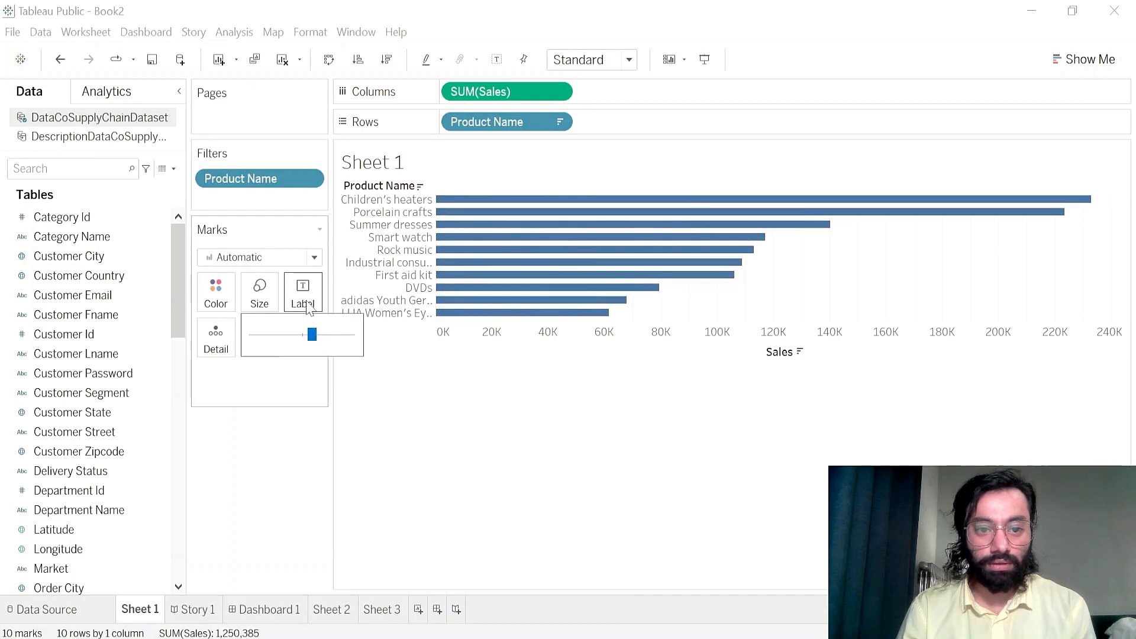
{"action": "left_click", "coordinate": [308, 308]}
- Show mark labels on the product bars and add SUM(Sales) as the label field
{"action": "left_click", "coordinate": [307, 305]}
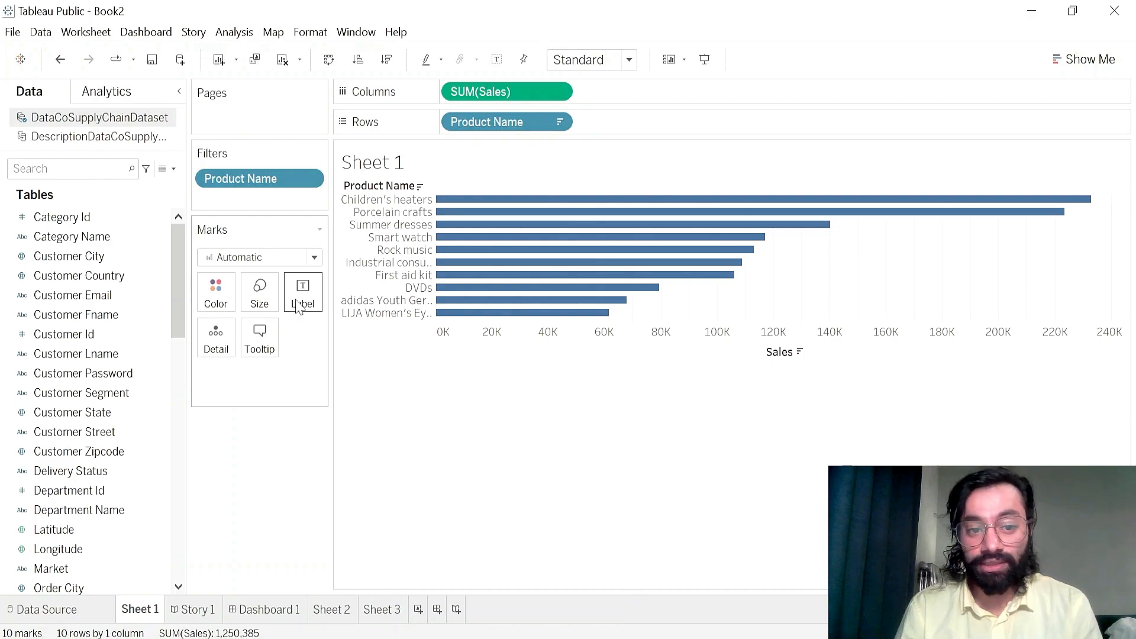
{"action": "left_click", "coordinate": [305, 305]}
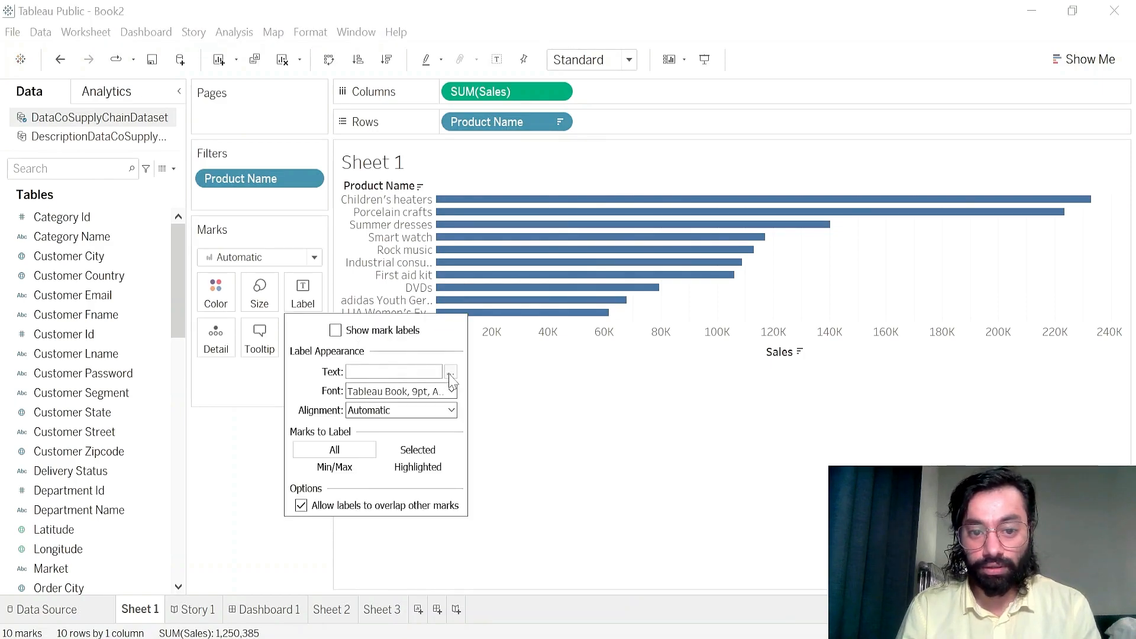
{"action": "left_click", "coordinate": [402, 410]}
{"action": "left_click", "coordinate": [402, 410]}
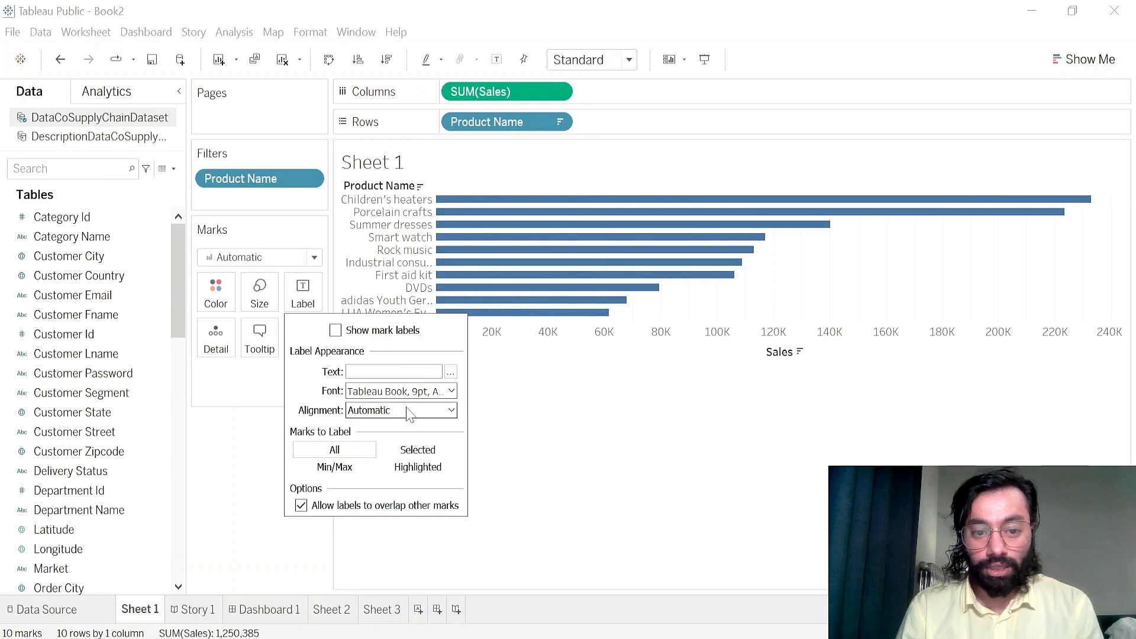
{"action": "left_click", "coordinate": [335, 330]}
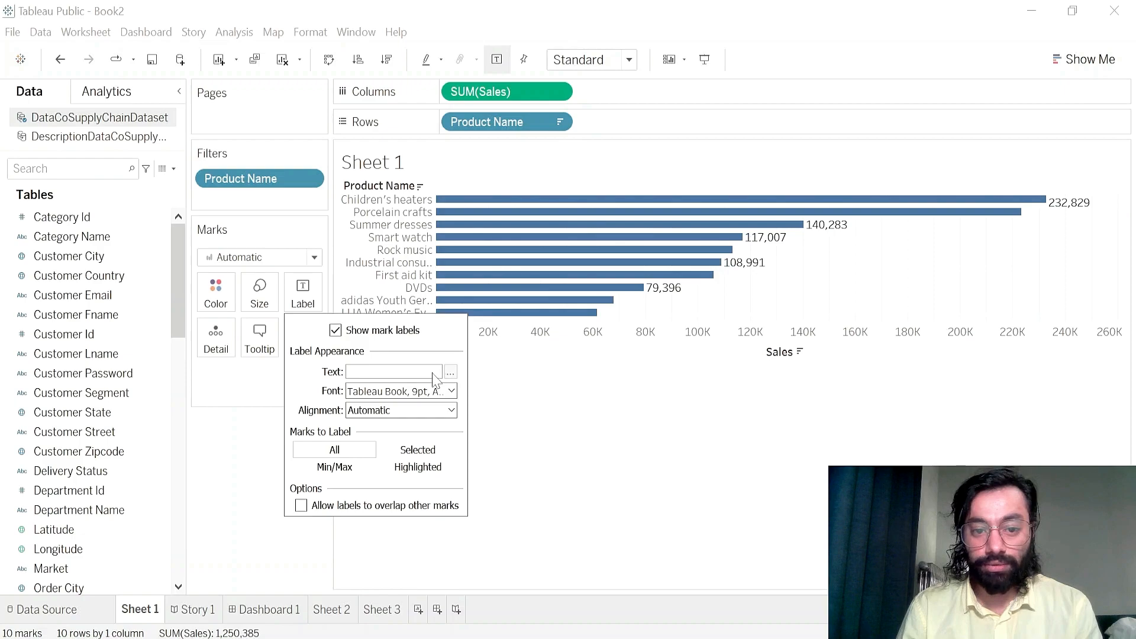
{"action": "left_click", "coordinate": [305, 295]}
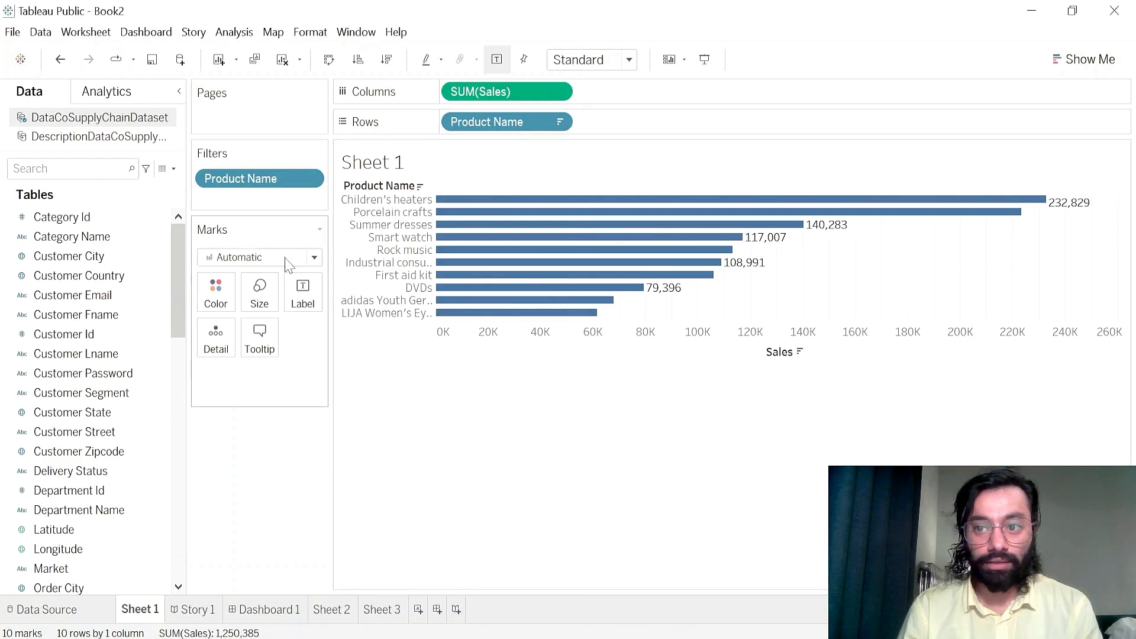
{"action": "left_click_drag", "start_coordinate": [510, 92], "coordinate": [303, 312]}
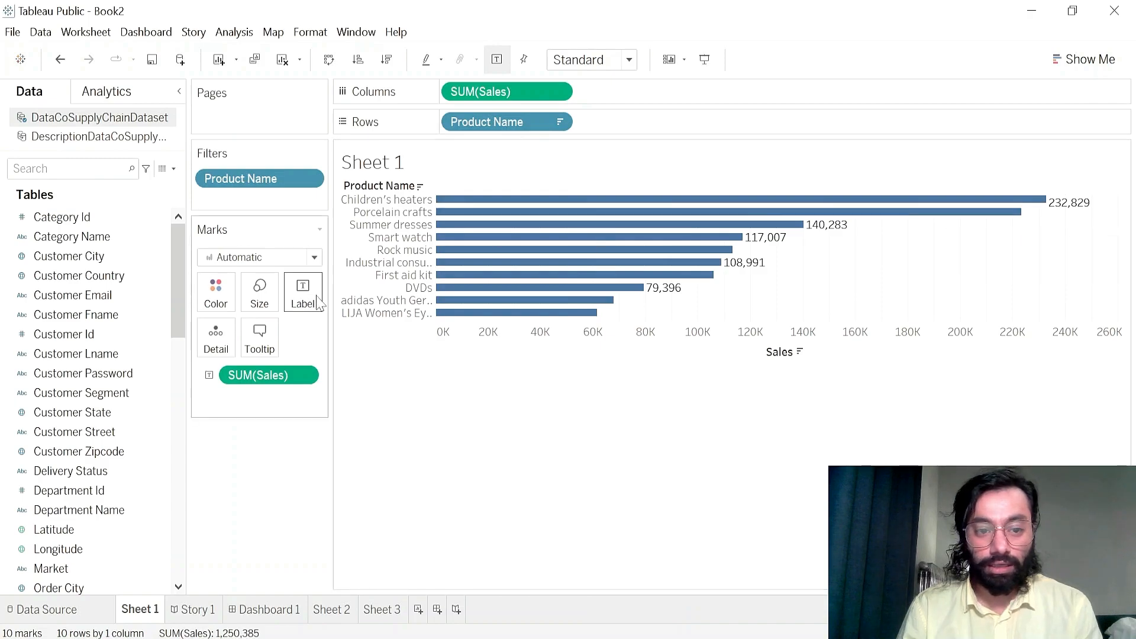
- Set the sales label font size to 8 and allow labels to overlap other marks
{"action": "left_click", "coordinate": [318, 302]}
{"action": "left_click", "coordinate": [452, 391]}
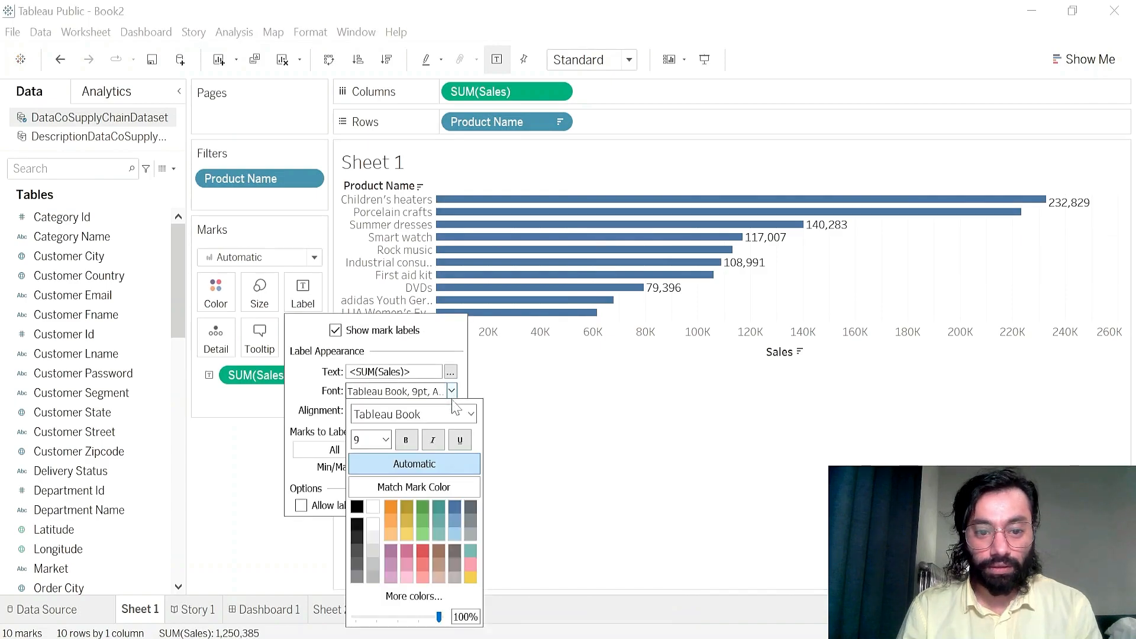
{"action": "left_click", "coordinate": [386, 439]}
{"action": "left_click", "coordinate": [376, 467]}
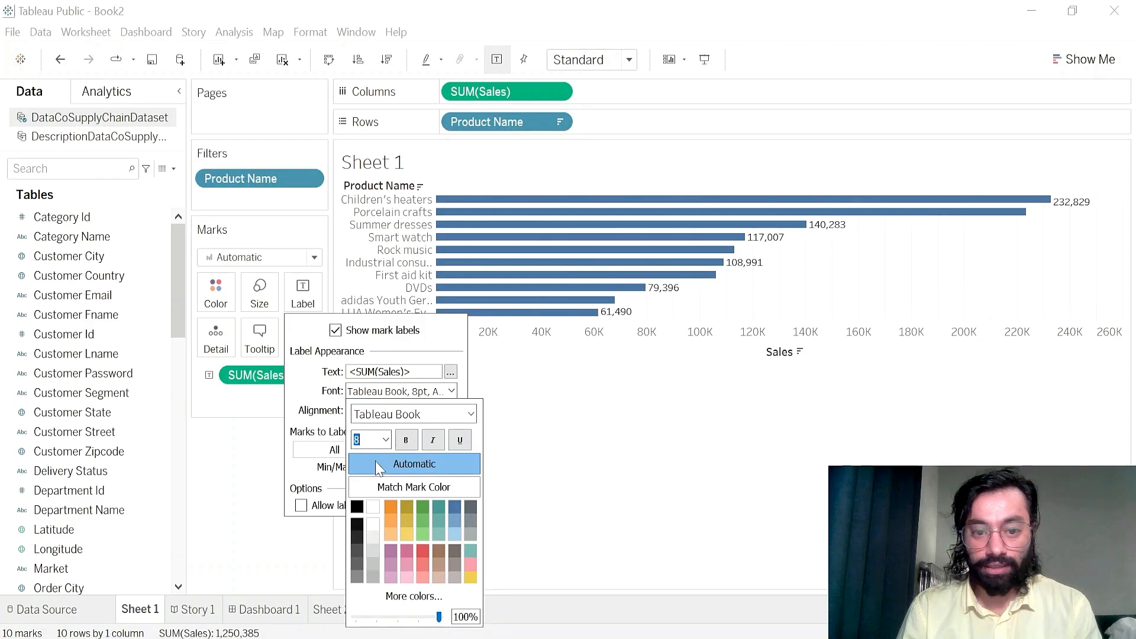
{"action": "left_click", "coordinate": [330, 403]}
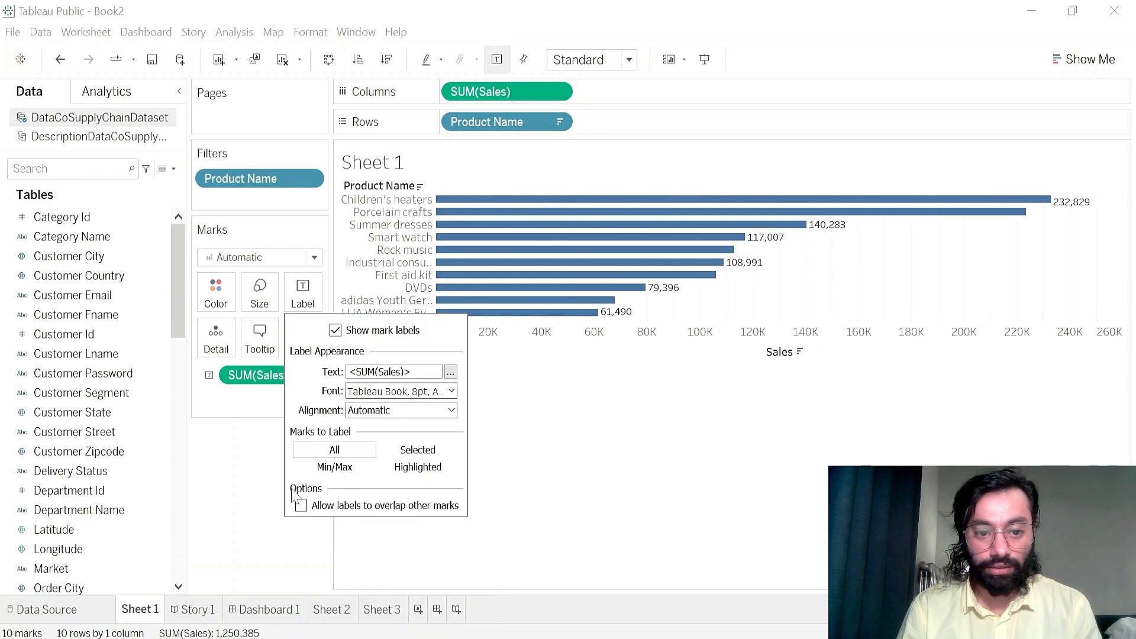
{"action": "left_click", "coordinate": [301, 506]}
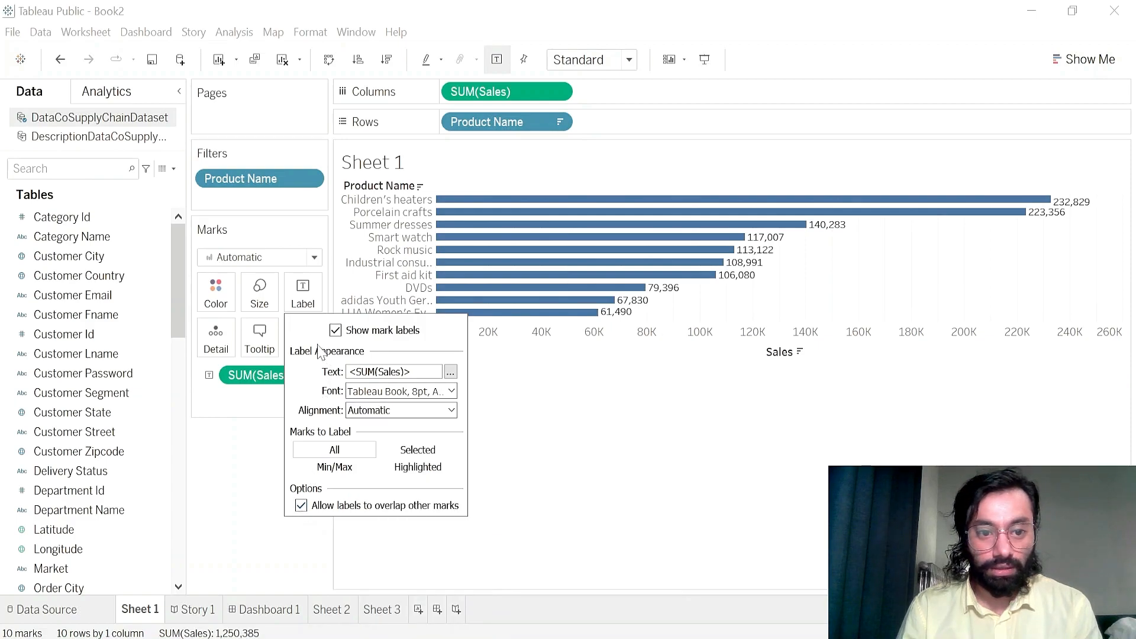
- Align the sales labels to the horizontal center and vertical middle of the bars
{"action": "left_click", "coordinate": [400, 410]}
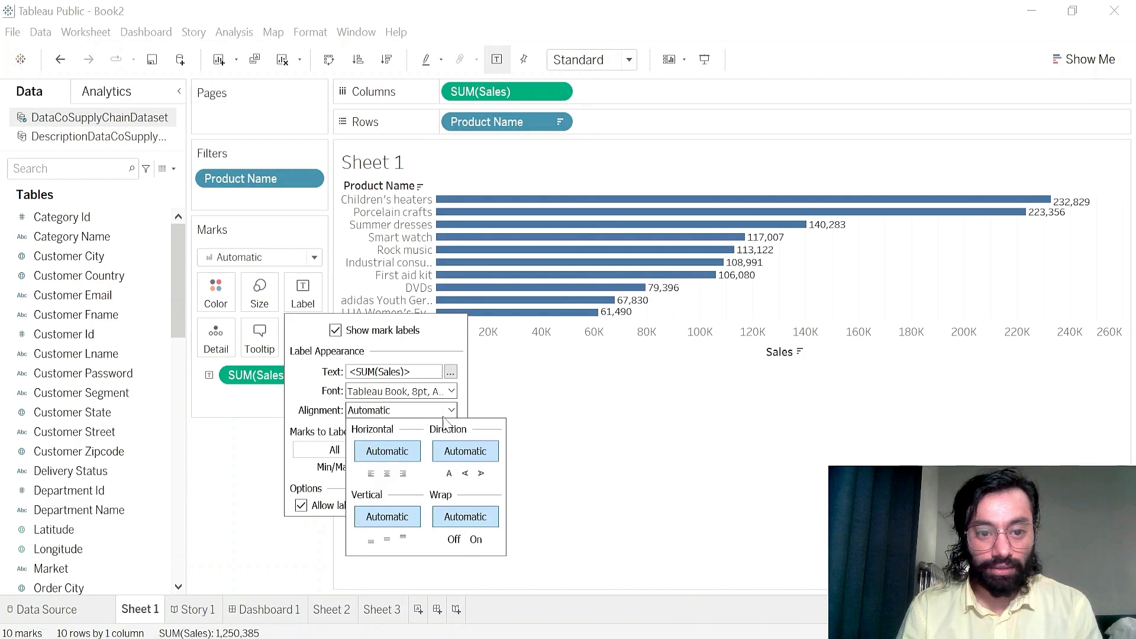
{"action": "left_click", "coordinate": [387, 473]}
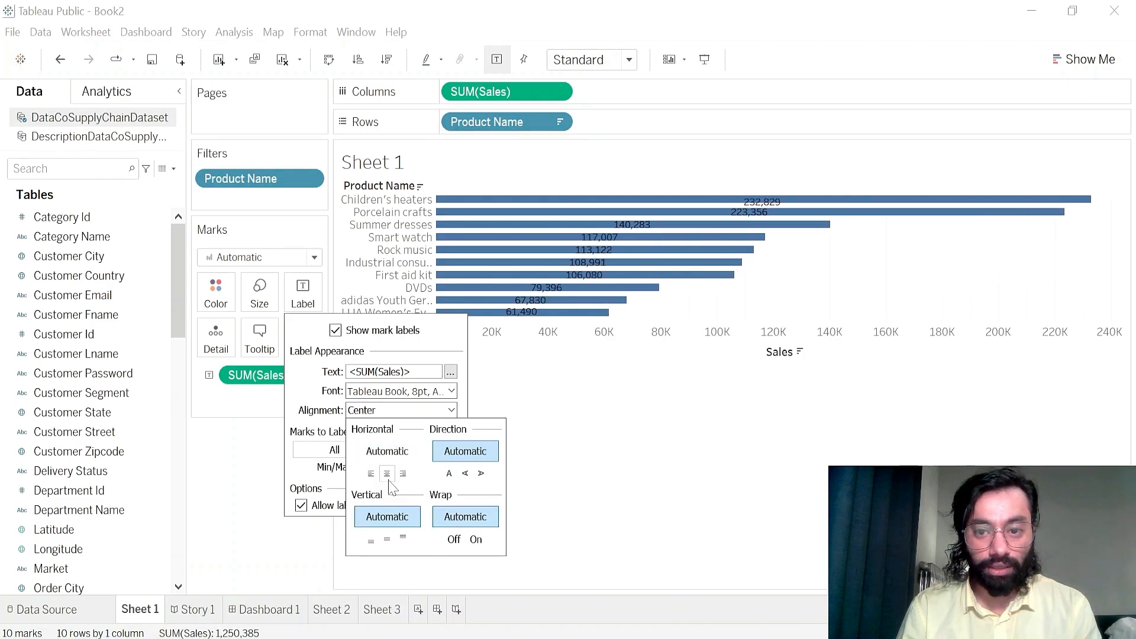
{"action": "left_click", "coordinate": [387, 538]}
- Try white and gray for the sales label font, settle on a light orange color, and make the labels italic
{"action": "left_click", "coordinate": [408, 392]}
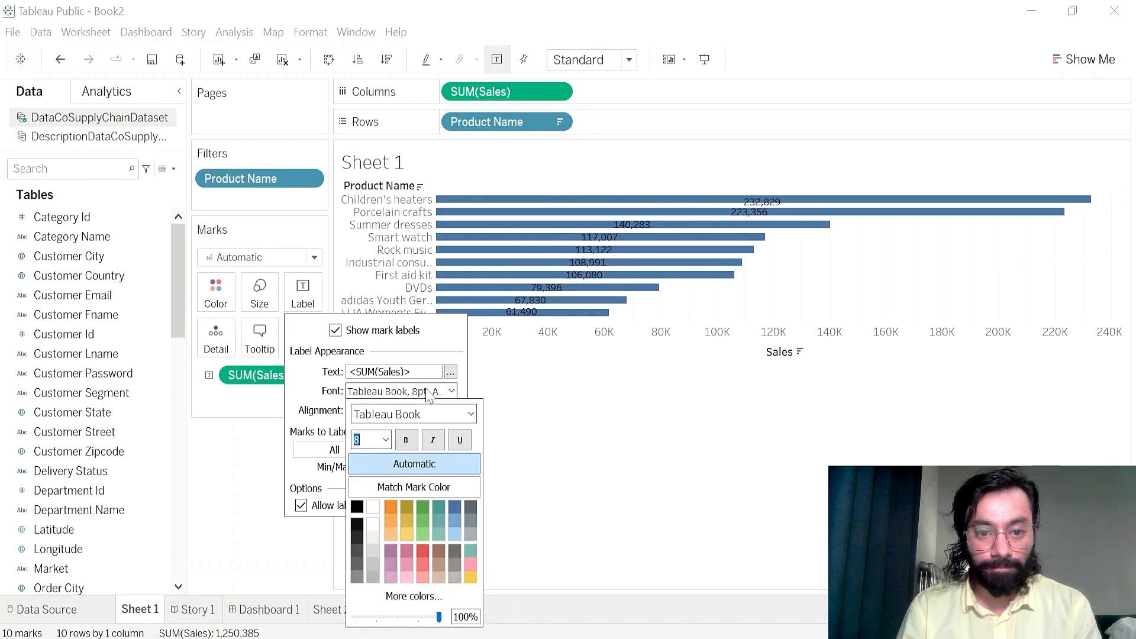
{"action": "left_click", "coordinate": [373, 508]}
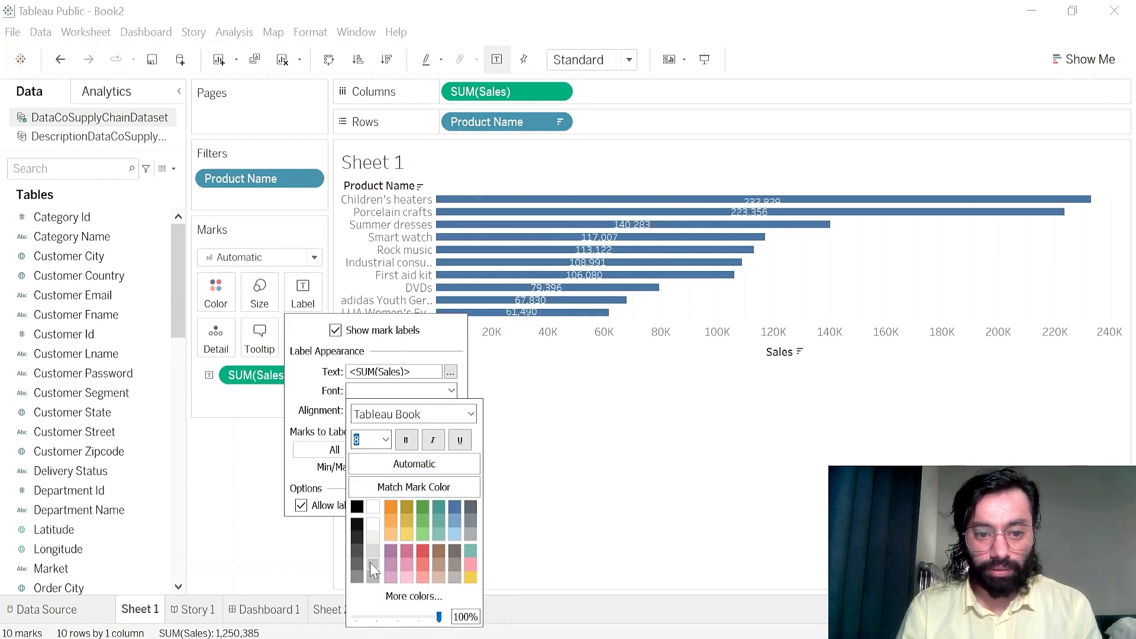
{"action": "left_click", "coordinate": [373, 563]}
{"action": "left_click", "coordinate": [395, 513]}
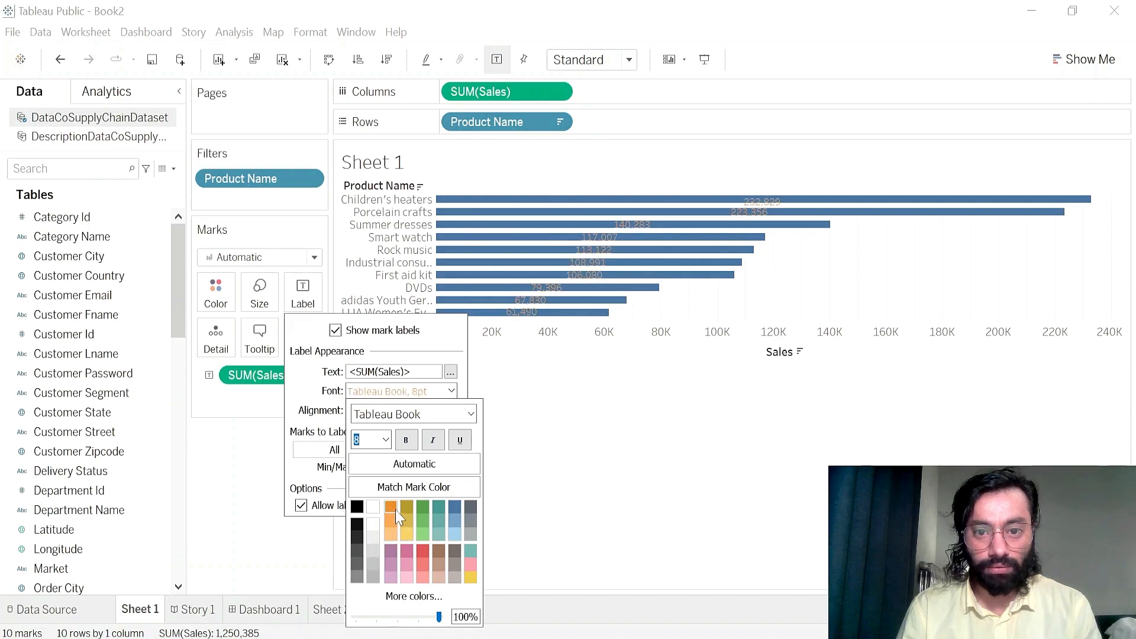
{"action": "left_click", "coordinate": [405, 533]}
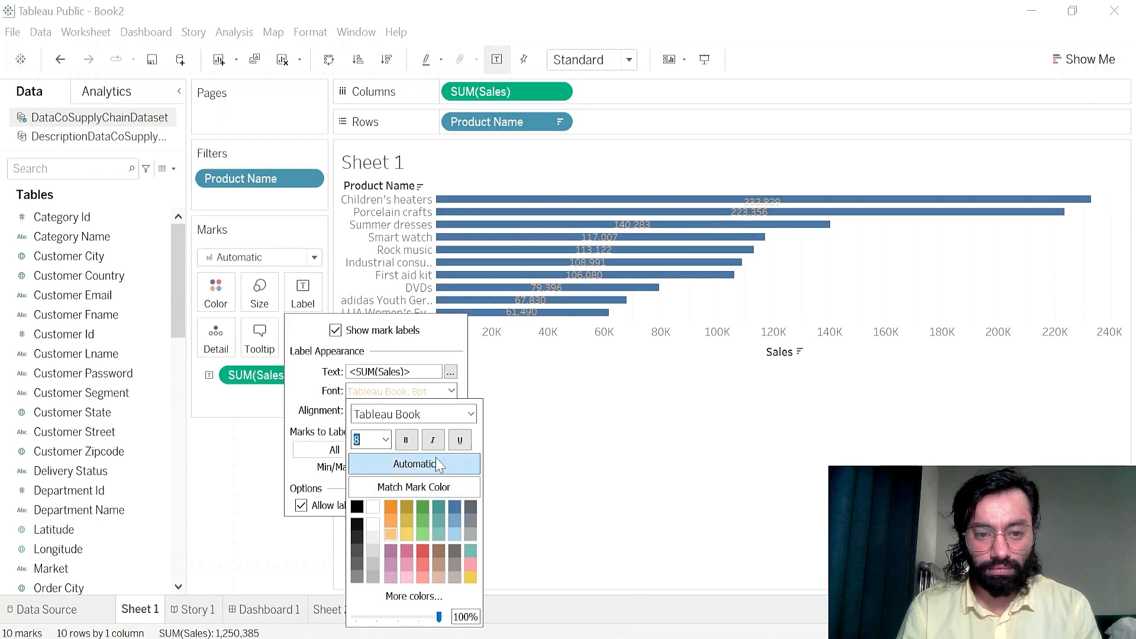
{"action": "left_click", "coordinate": [435, 441]}
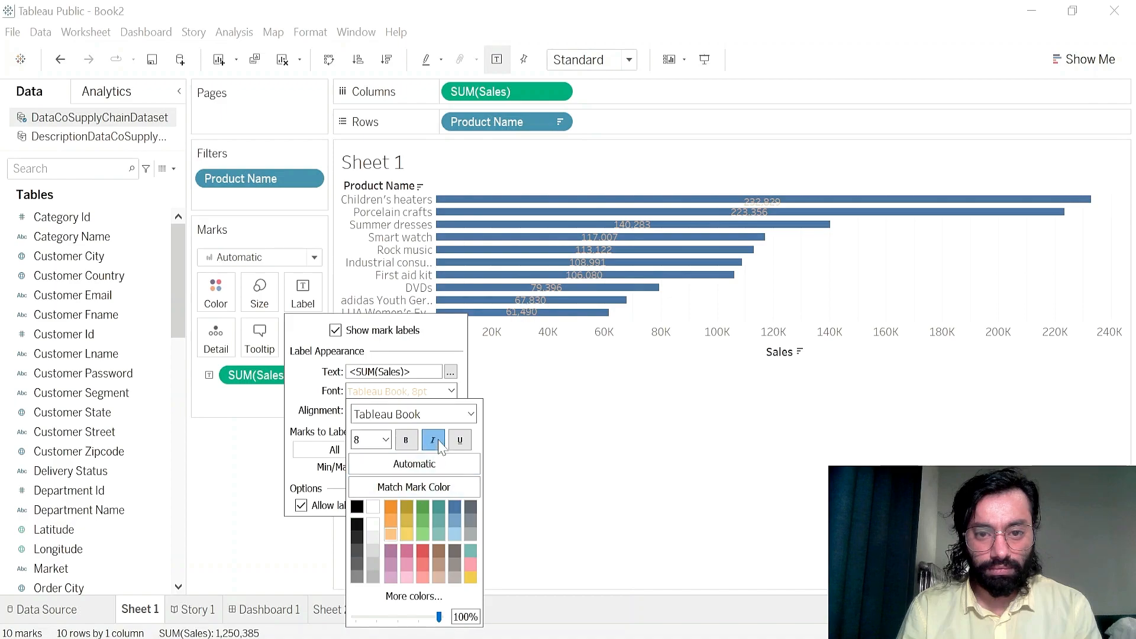
{"action": "left_click", "coordinate": [306, 383]}
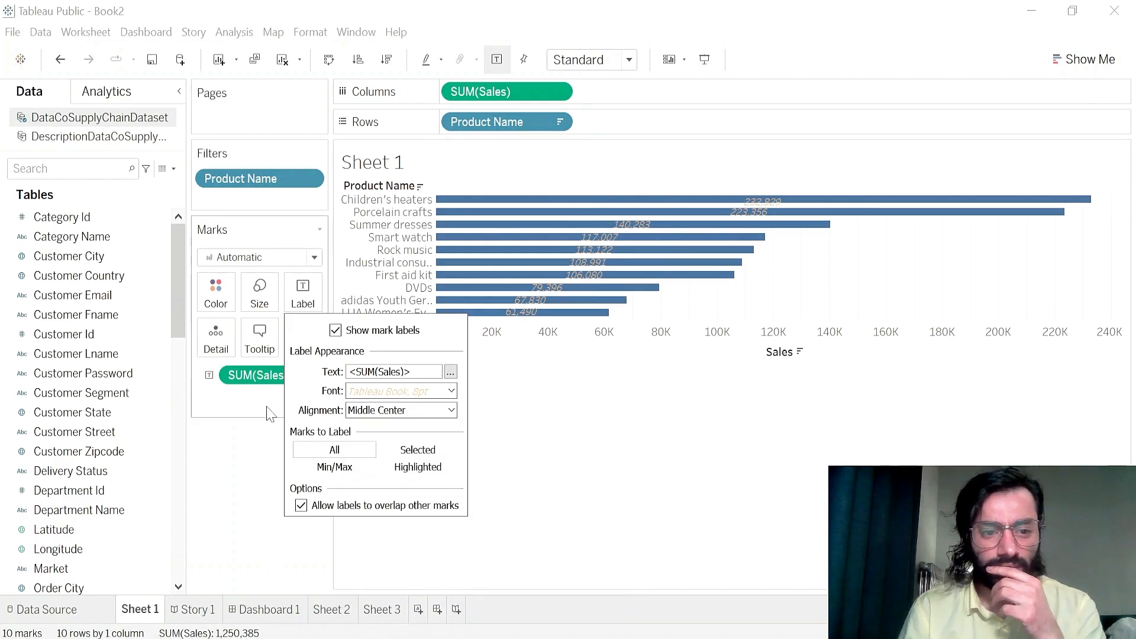
- Try labeling only the Min/Max marks and only Selected marks, testing the latter on the Industrial consumables bar
{"action": "left_click", "coordinate": [332, 471]}
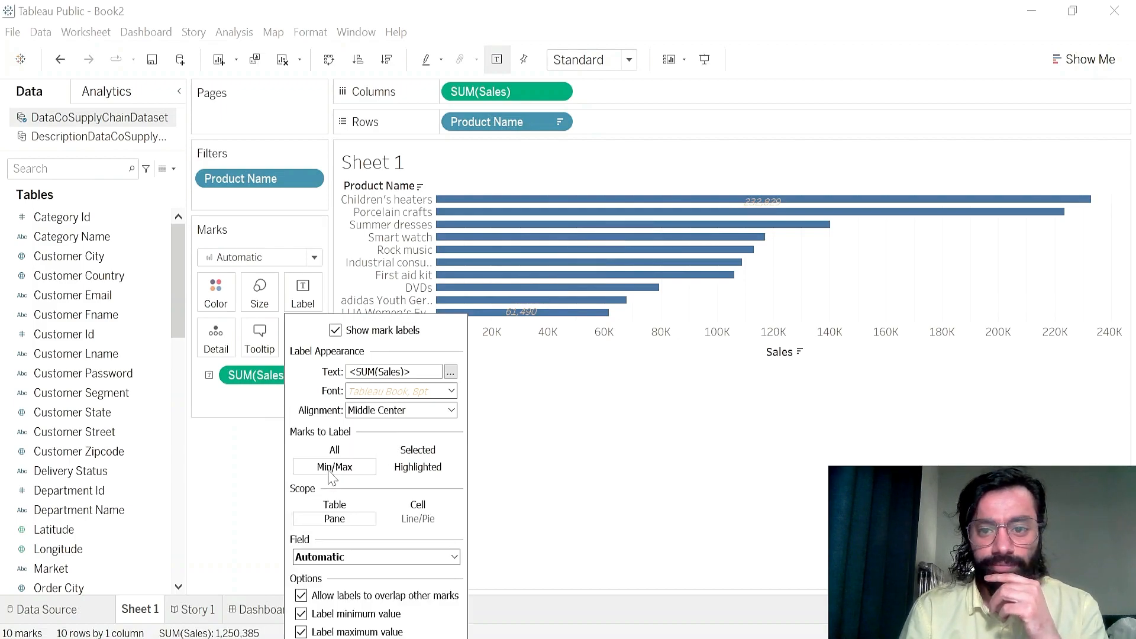
{"action": "left_click", "coordinate": [333, 450]}
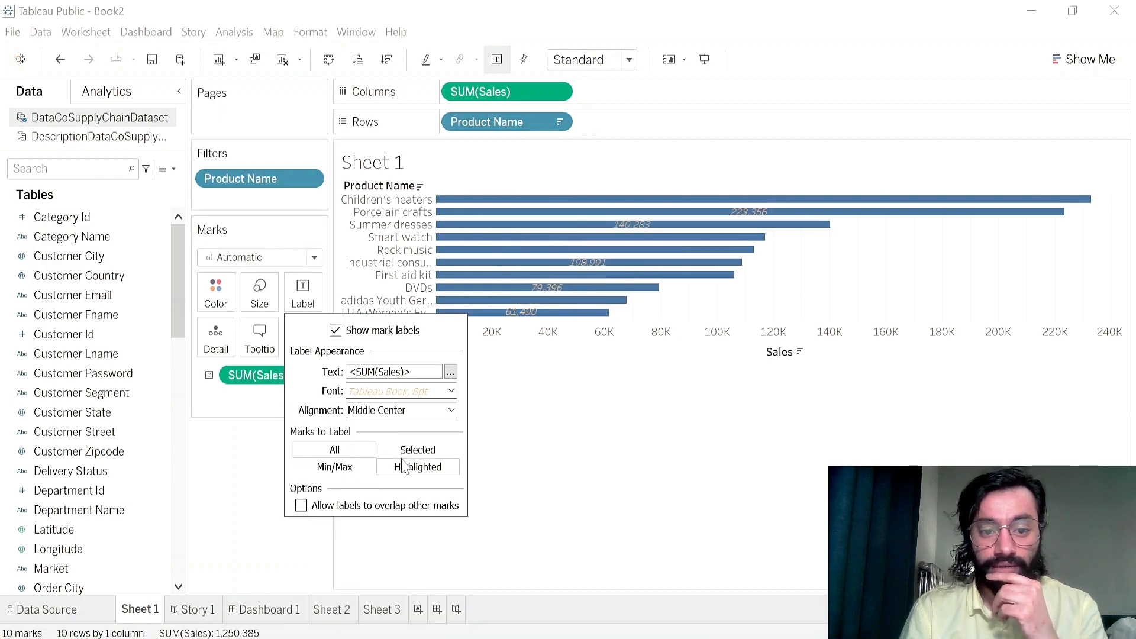
{"action": "left_click", "coordinate": [418, 449]}
{"action": "left_click", "coordinate": [301, 506]}
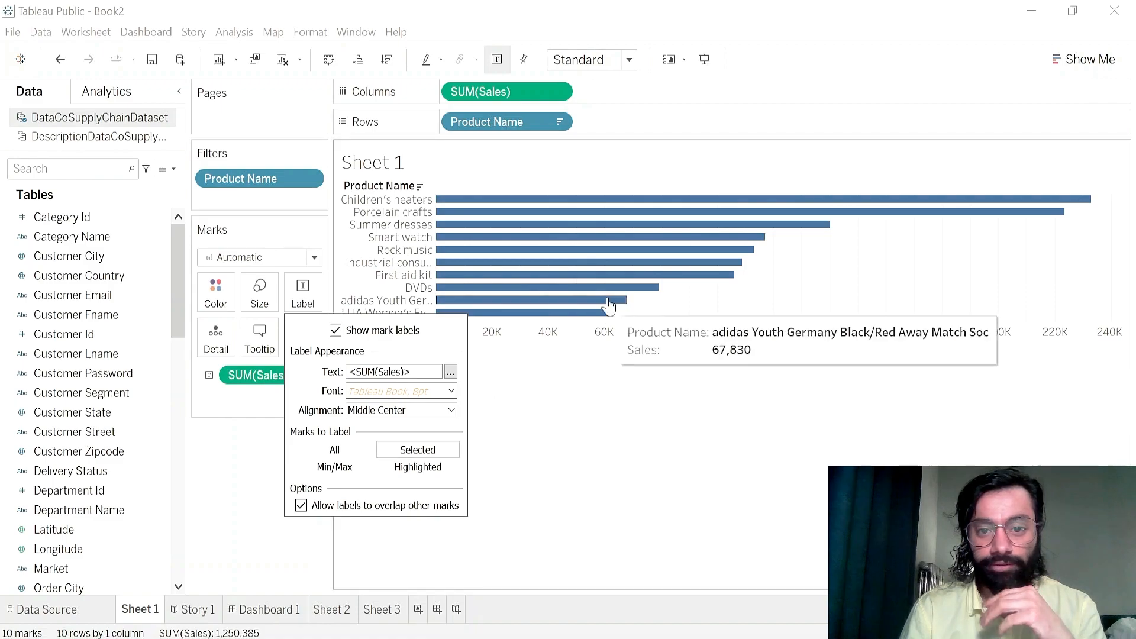
{"action": "left_click", "coordinate": [594, 264]}
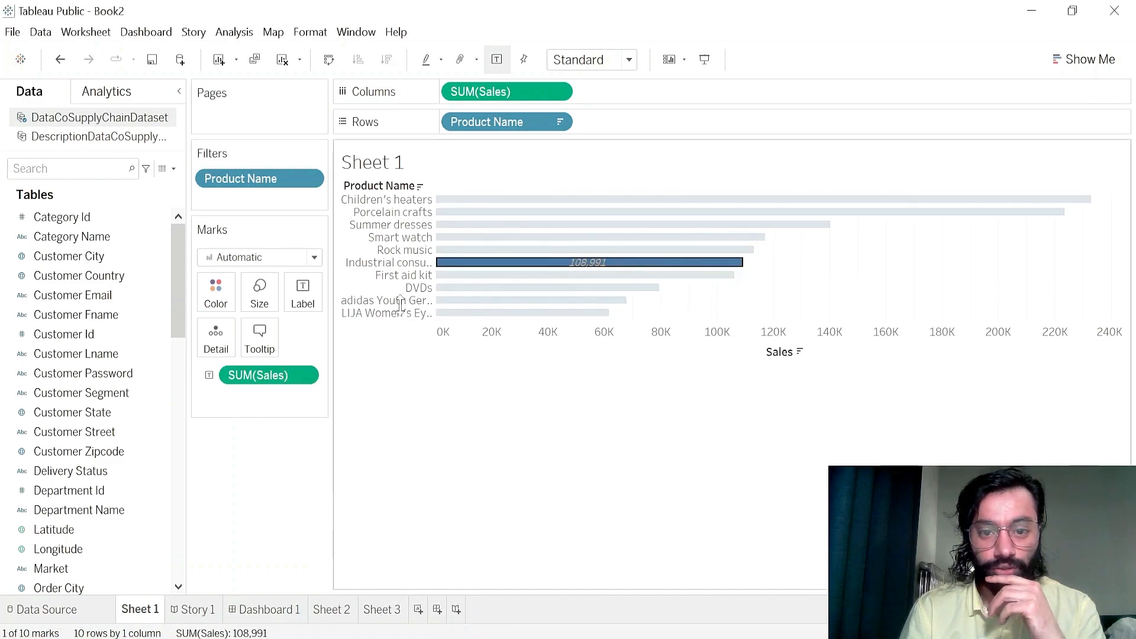
{"action": "left_click", "coordinate": [511, 267]}
- Try labeling only Highlighted marks, and set the marks to label back to All
{"action": "left_click", "coordinate": [302, 293]}
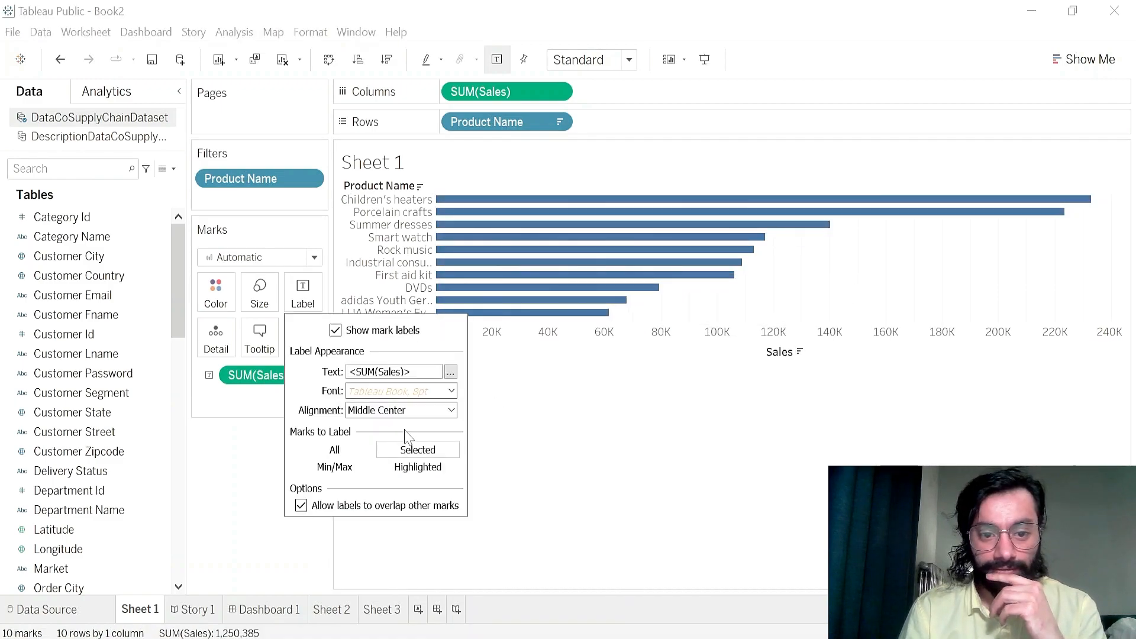
{"action": "left_click", "coordinate": [416, 467]}
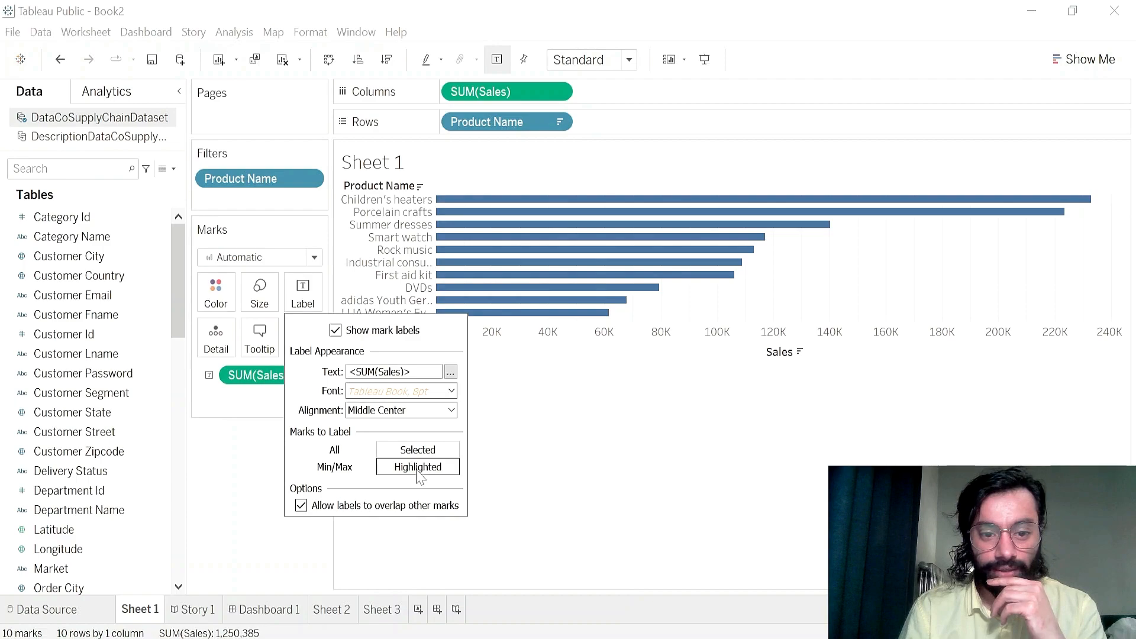
{"action": "left_click", "coordinate": [590, 276]}
{"action": "left_click", "coordinate": [340, 351]}
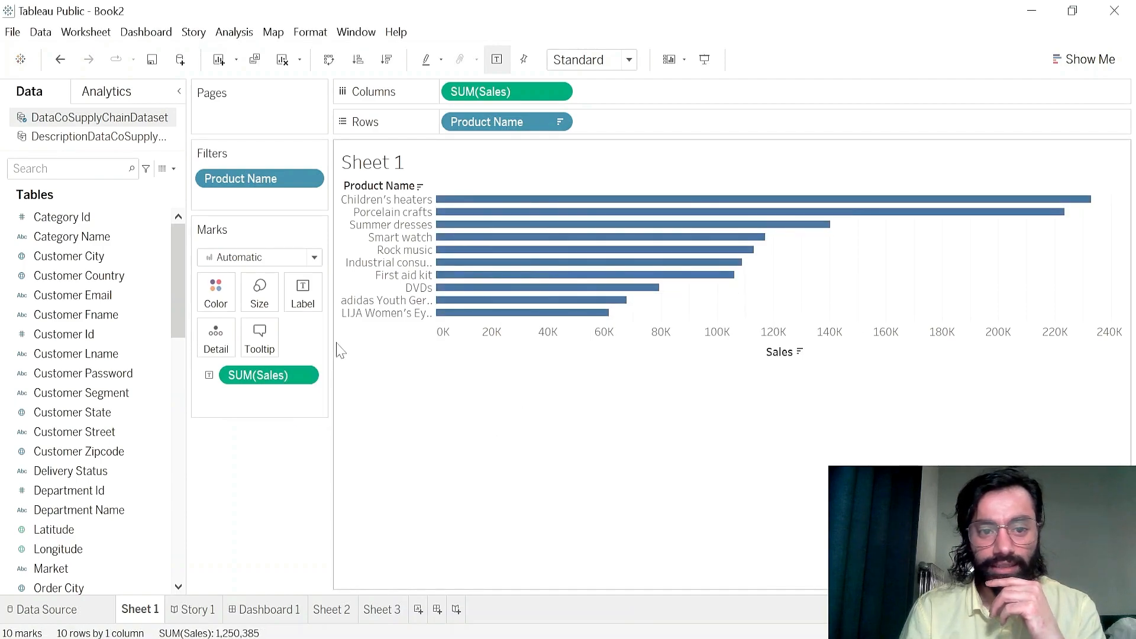
{"action": "left_click", "coordinate": [303, 293]}
{"action": "left_click", "coordinate": [353, 453]}
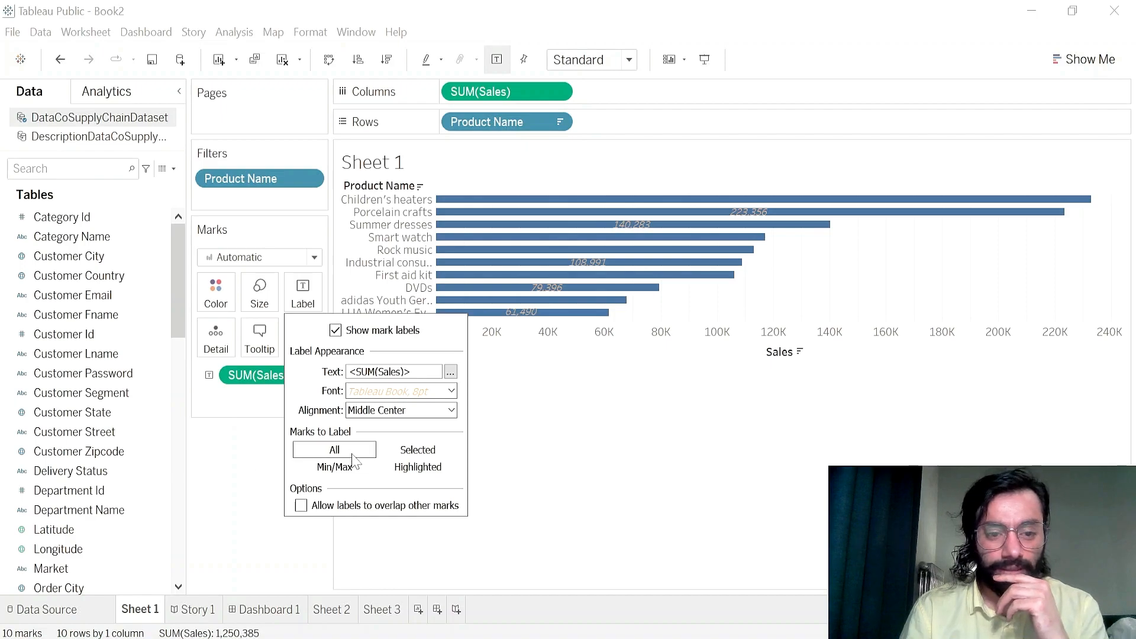
- Add the line "Top 10 Products by Sale" above the product name in the bars' tooltip and check it on the chart
{"action": "left_click", "coordinate": [261, 344]}
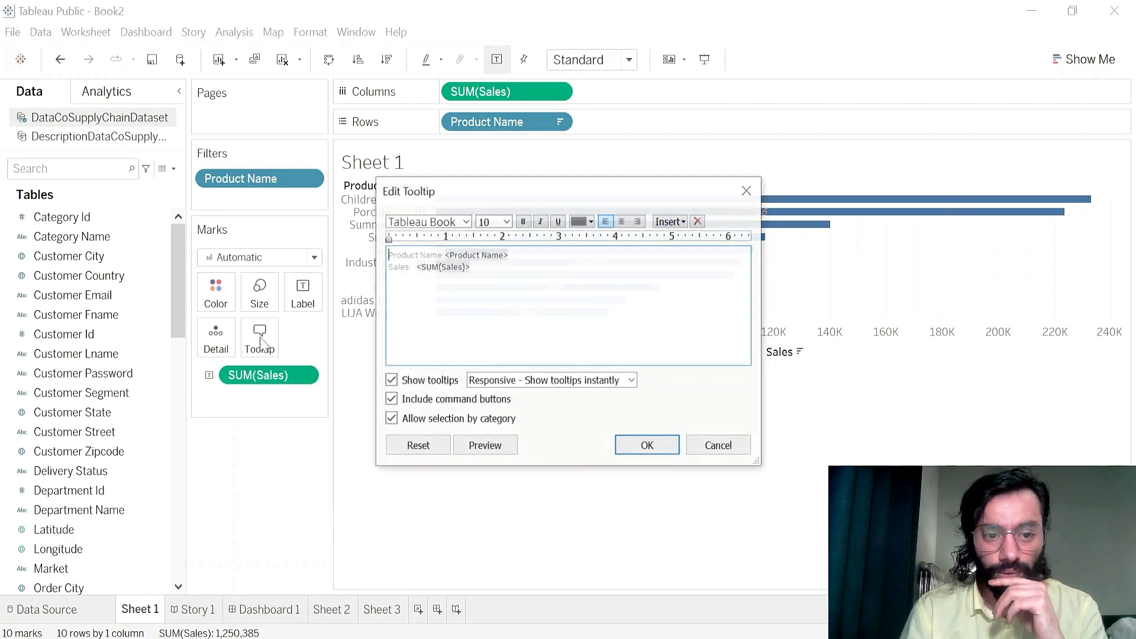
{"action": "left_click", "coordinate": [701, 447]}
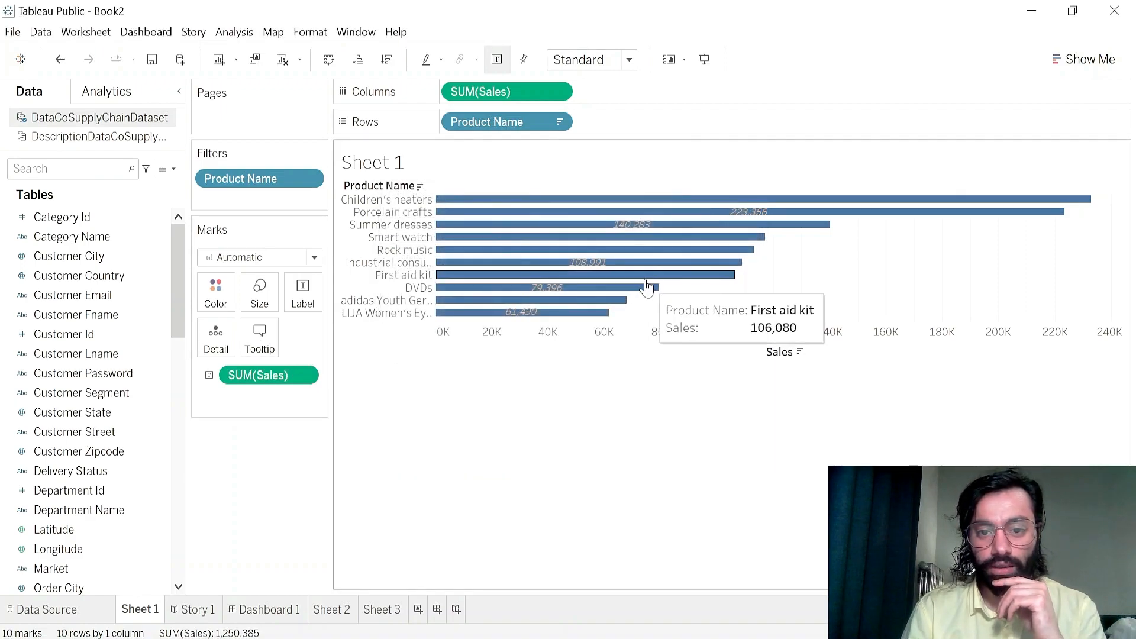
{"action": "left_click", "coordinate": [264, 348]}
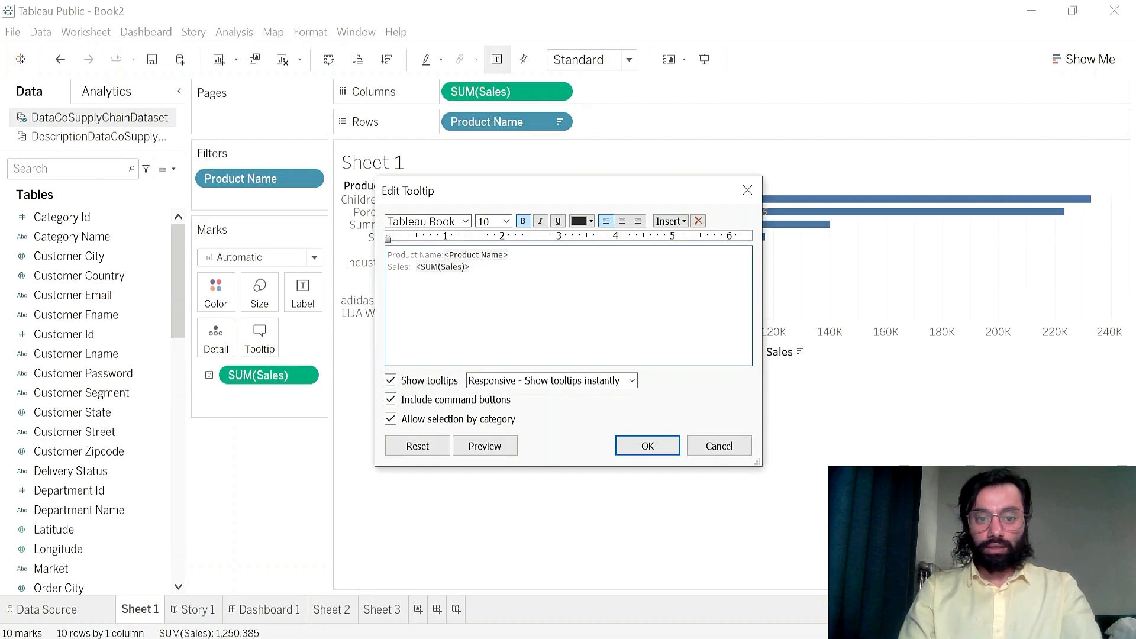
{"action": "key", "text": "Return"}
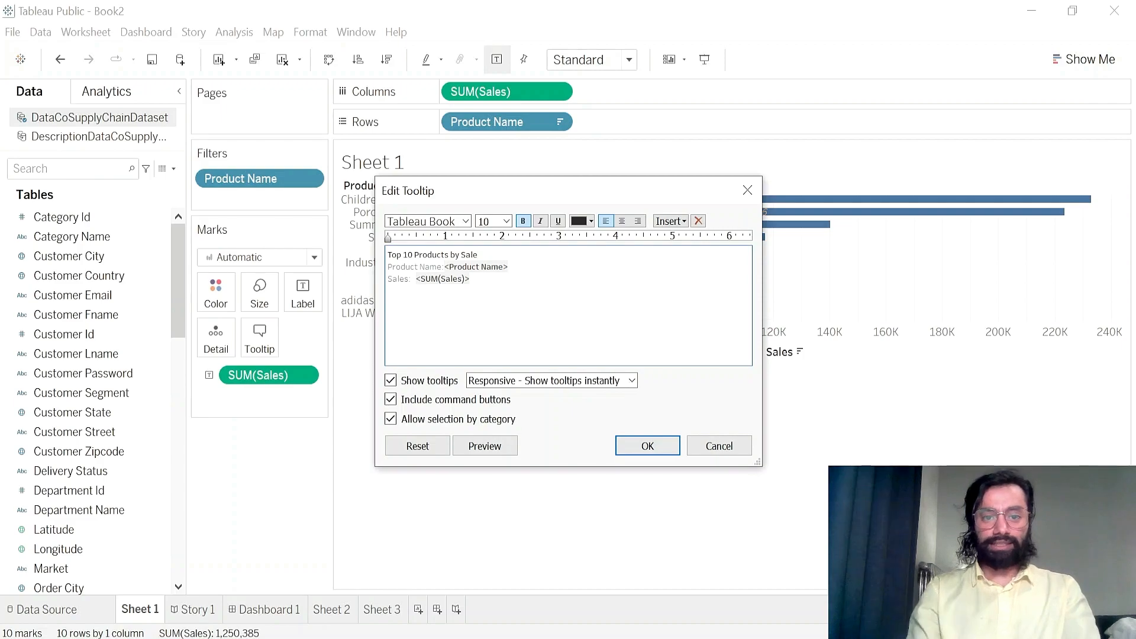
{"action": "left_click", "coordinate": [639, 444]}
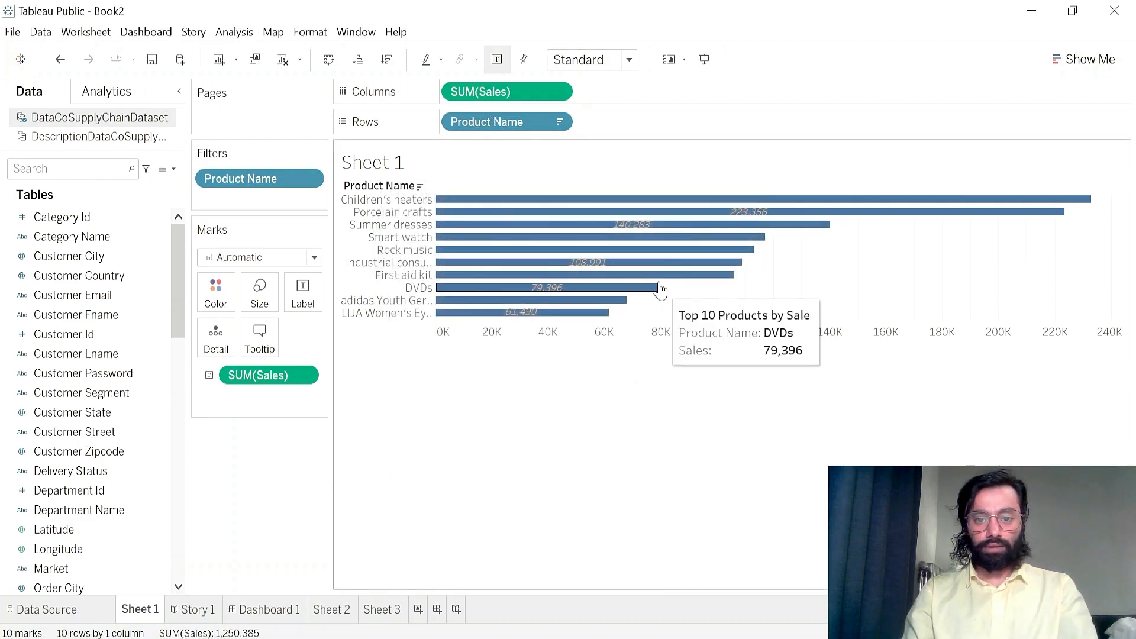
{"action": "mouse_move", "coordinate": [647, 235]}
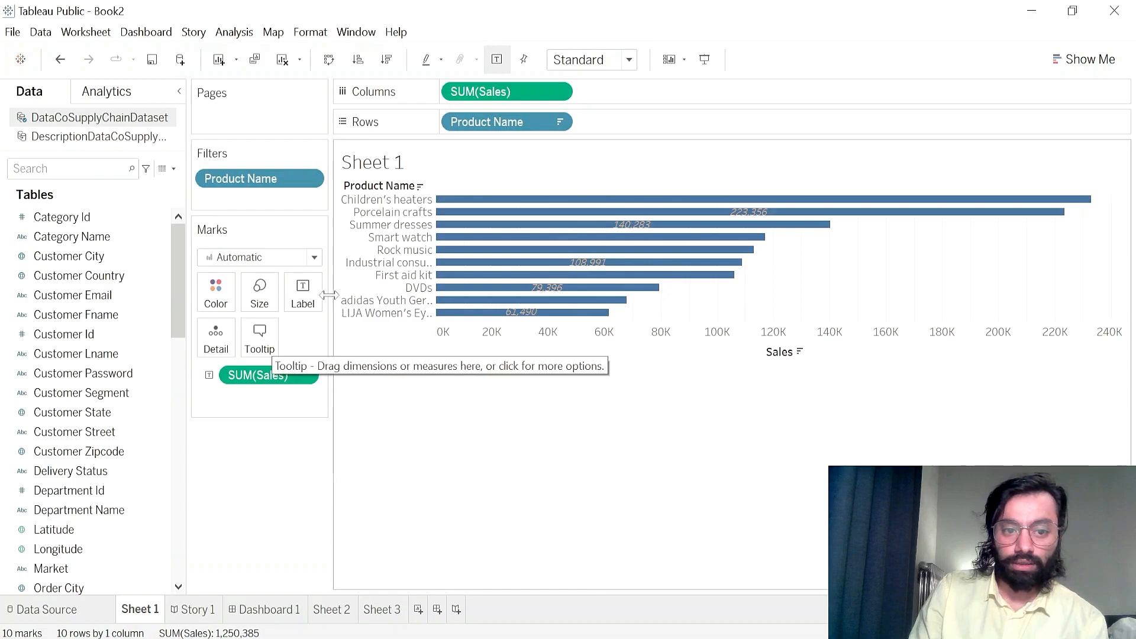
- Allow the sales labels to overlap other marks and check the label text in its editor
{"action": "left_click", "coordinate": [303, 293]}
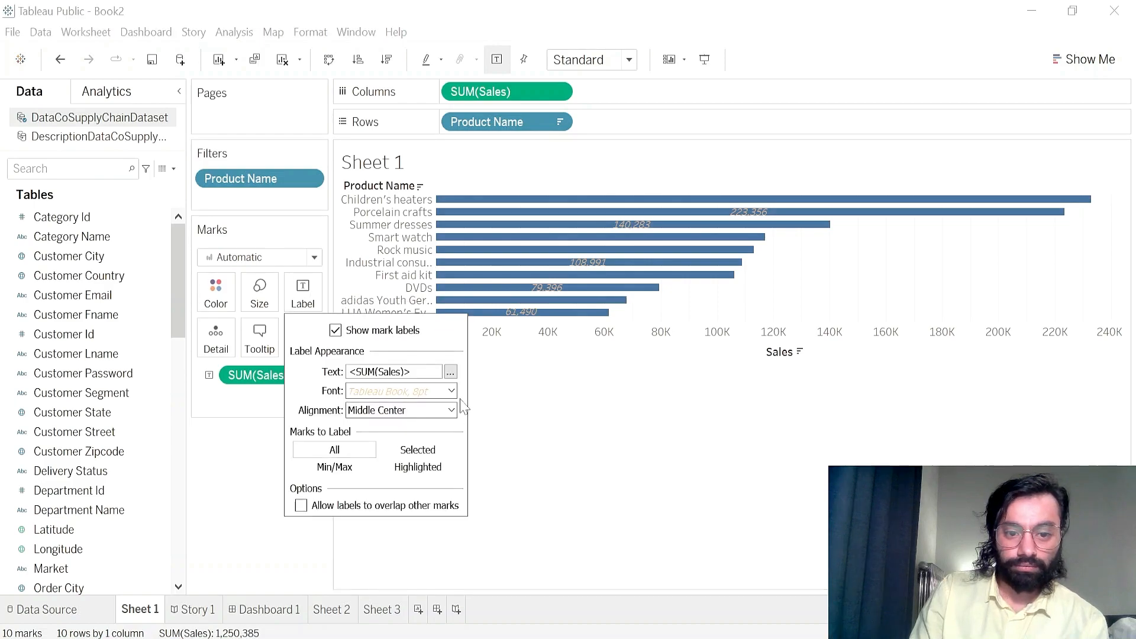
{"action": "left_click", "coordinate": [301, 506]}
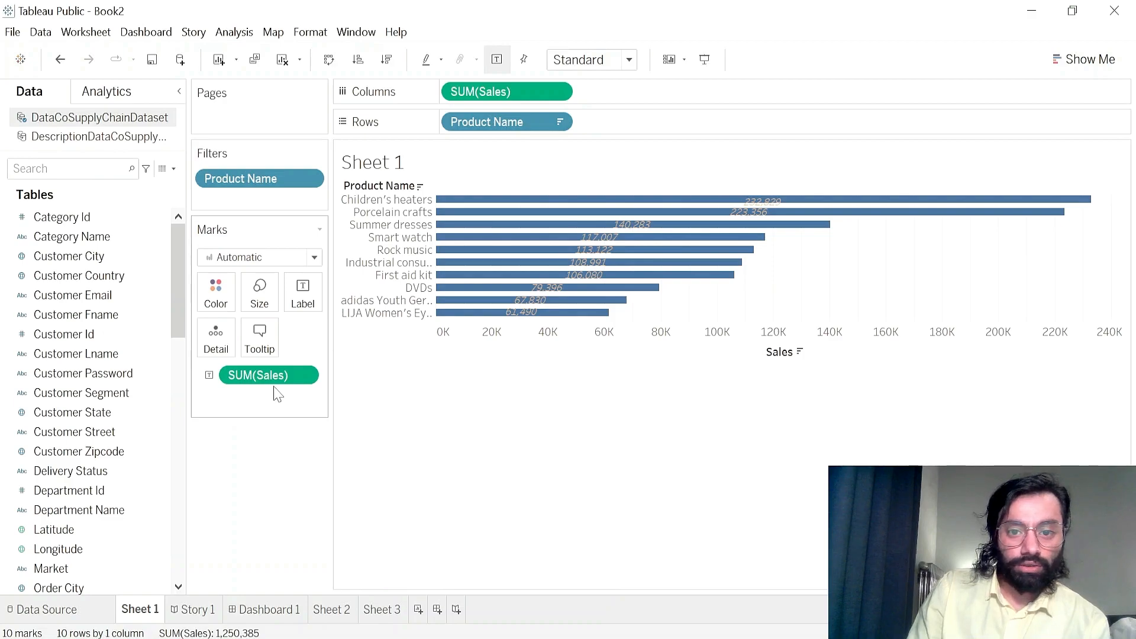
{"action": "left_click", "coordinate": [303, 292]}
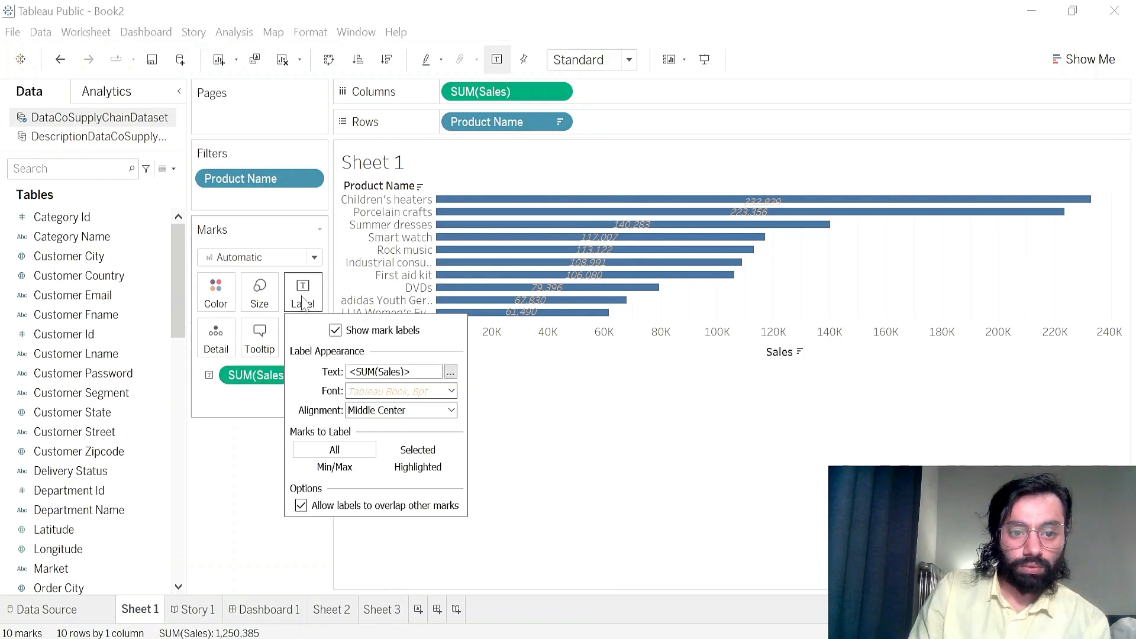
{"action": "left_click", "coordinate": [450, 372]}
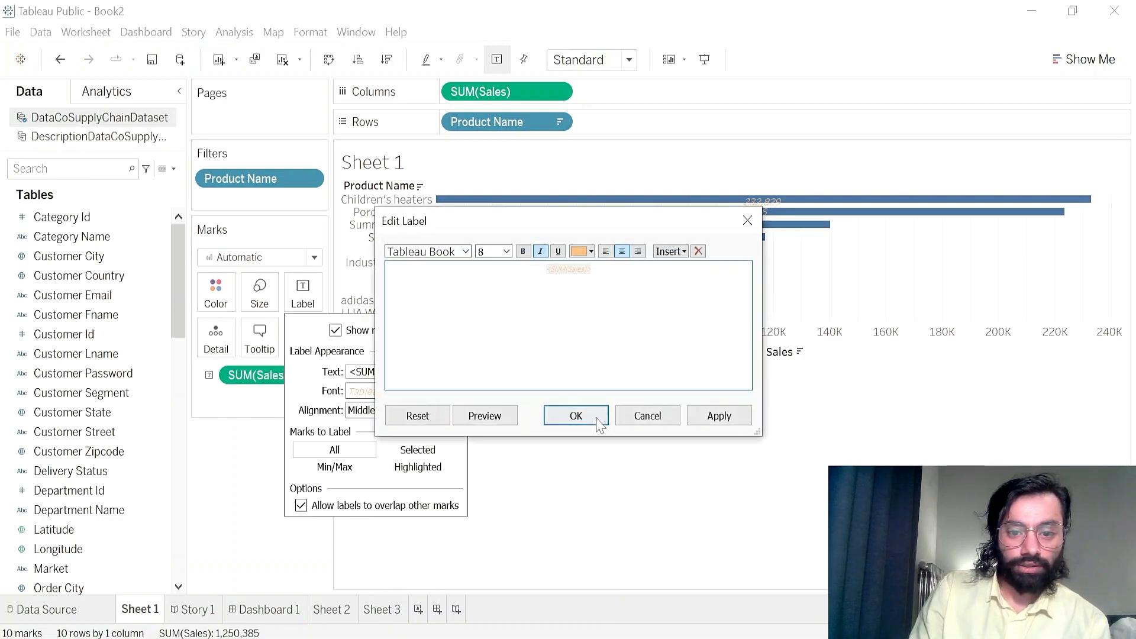
{"action": "left_click", "coordinate": [575, 411]}
- Color the bars black and make the sales label font white
{"action": "left_click", "coordinate": [215, 291]}
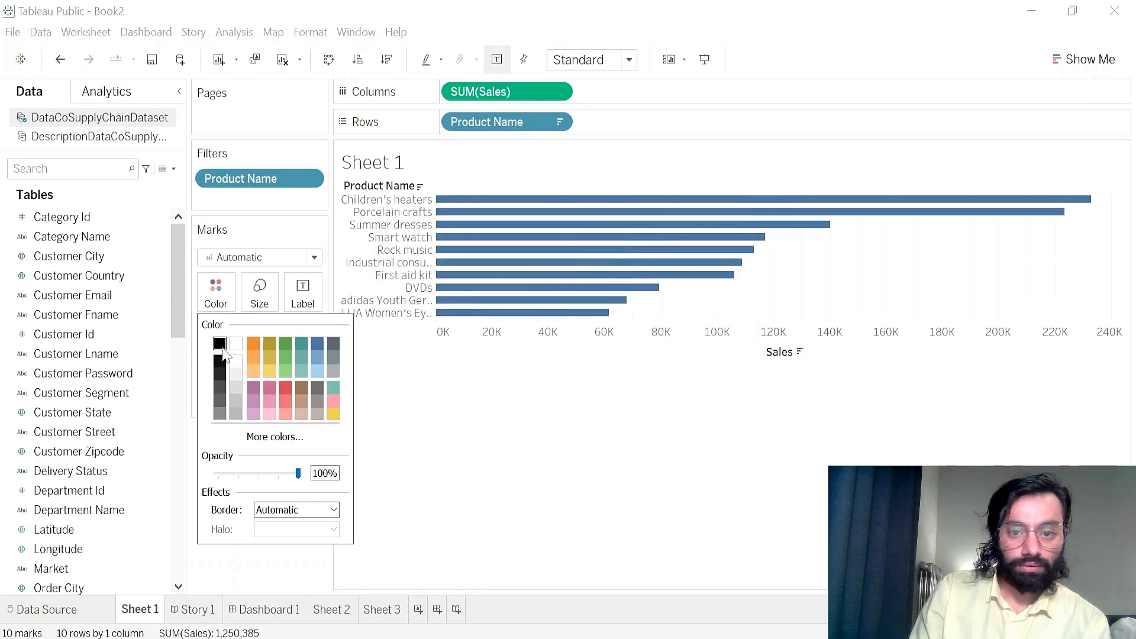
{"action": "left_click", "coordinate": [219, 343]}
{"action": "left_click", "coordinate": [302, 293]}
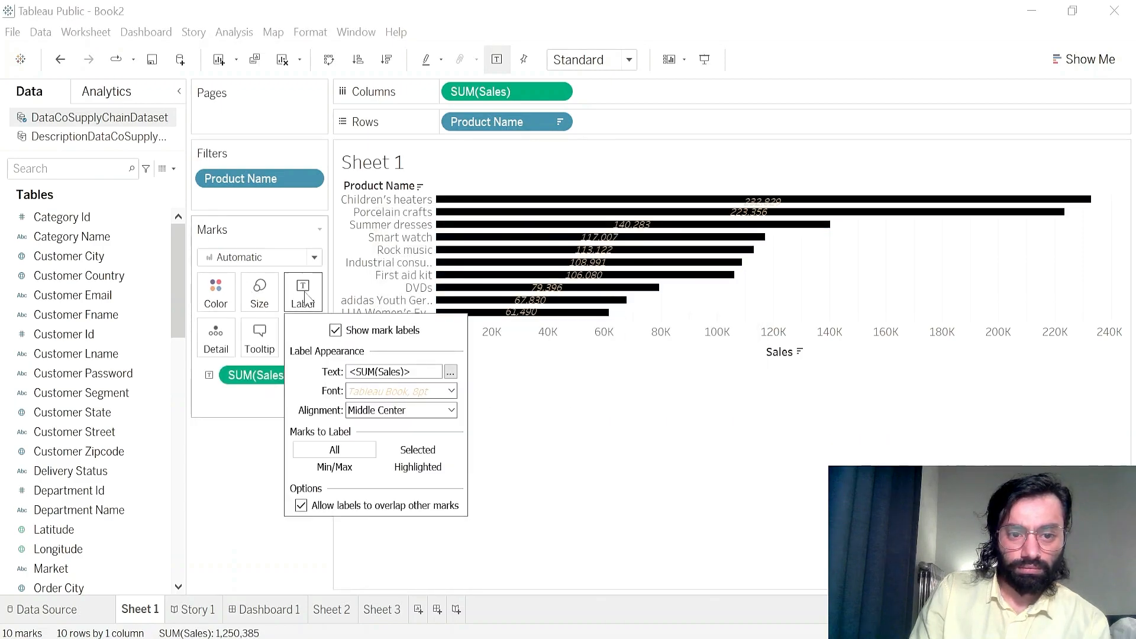
{"action": "left_click", "coordinate": [451, 391]}
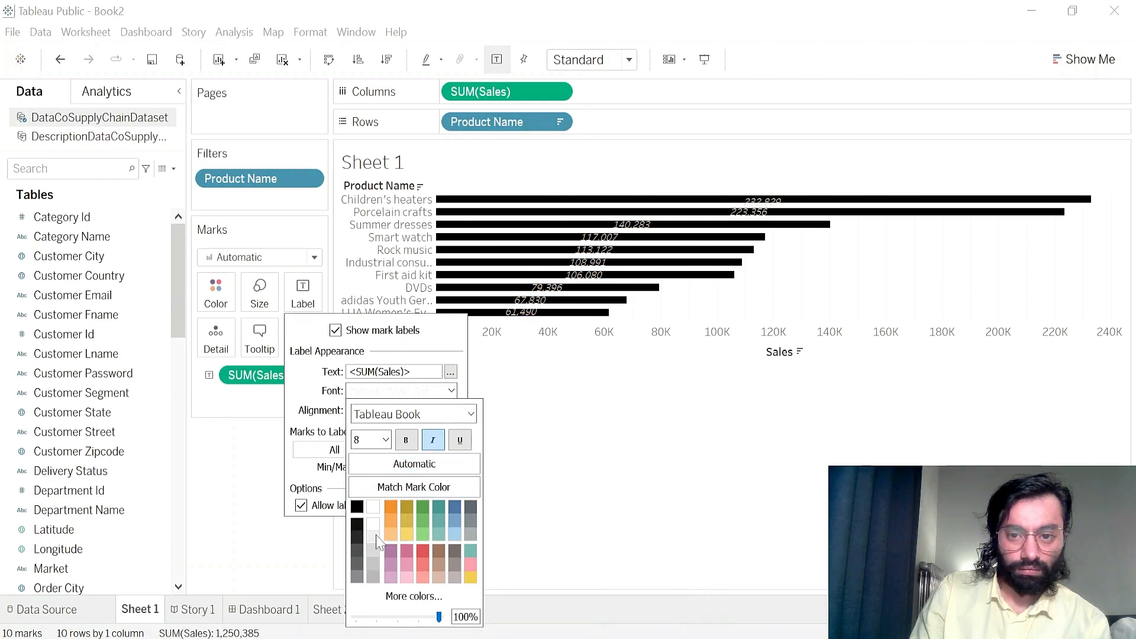
- Make the bars slightly thicker and try the maximum bar size
{"action": "left_click", "coordinate": [259, 293]}
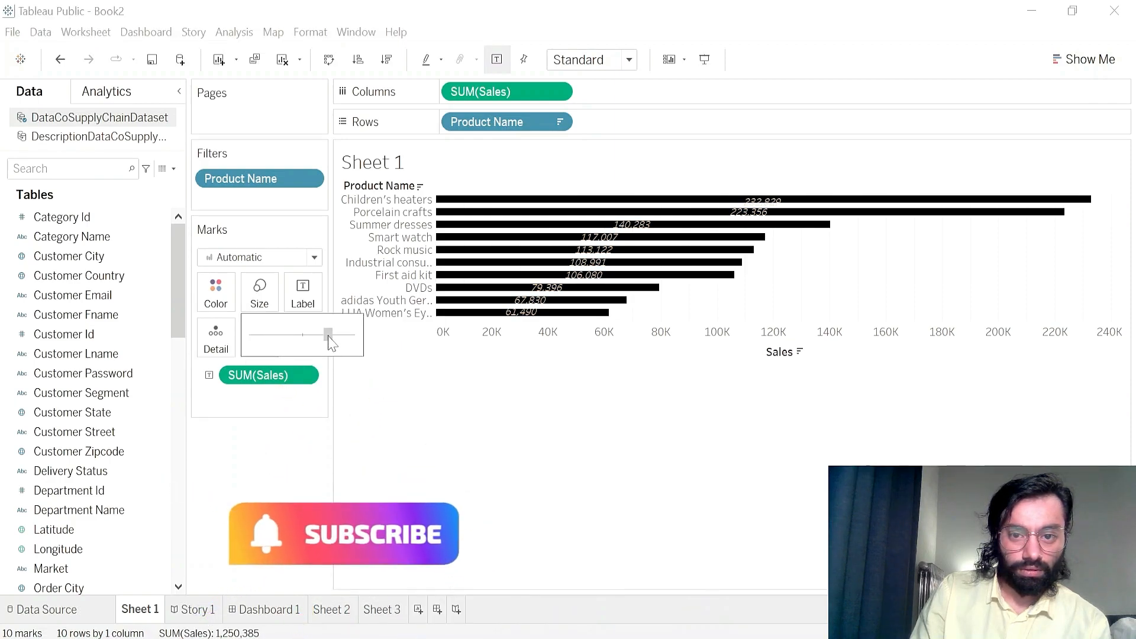
{"action": "mouse_move", "coordinate": [329, 342]}
{"action": "left_mouse_down"}
{"action": "mouse_move", "coordinate": [339, 341]}
{"action": "mouse_move", "coordinate": [330, 335]}
{"action": "left_mouse_up"}
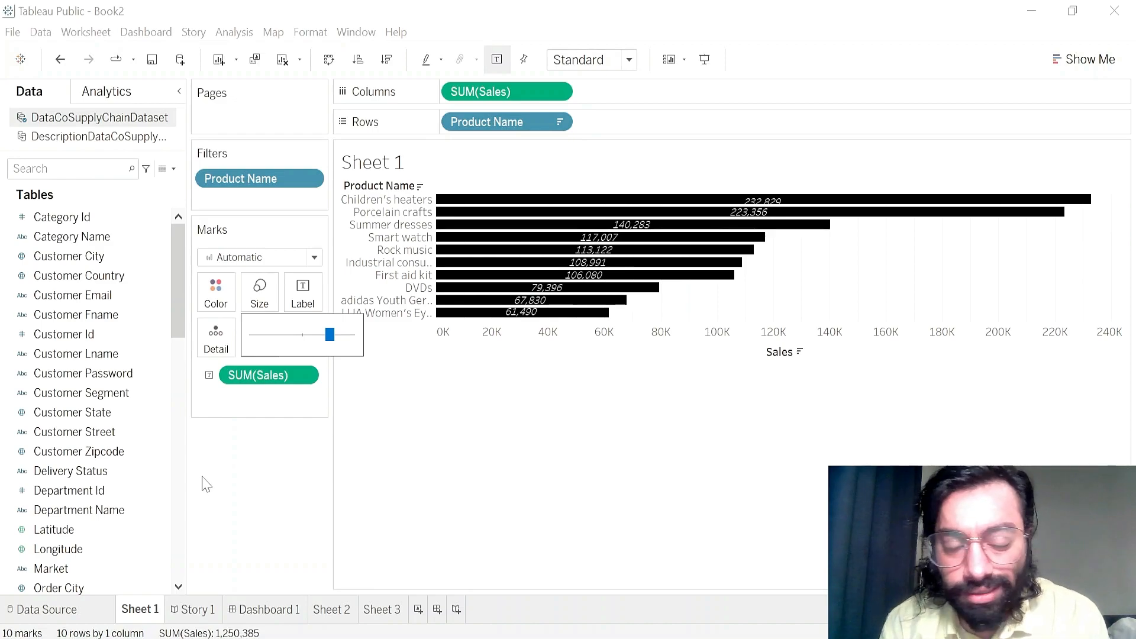
{"action": "mouse_move", "coordinate": [330, 335]}
{"action": "left_mouse_down"}
{"action": "mouse_move", "coordinate": [356, 342]}
{"action": "mouse_move", "coordinate": [348, 344]}
{"action": "left_mouse_up"}
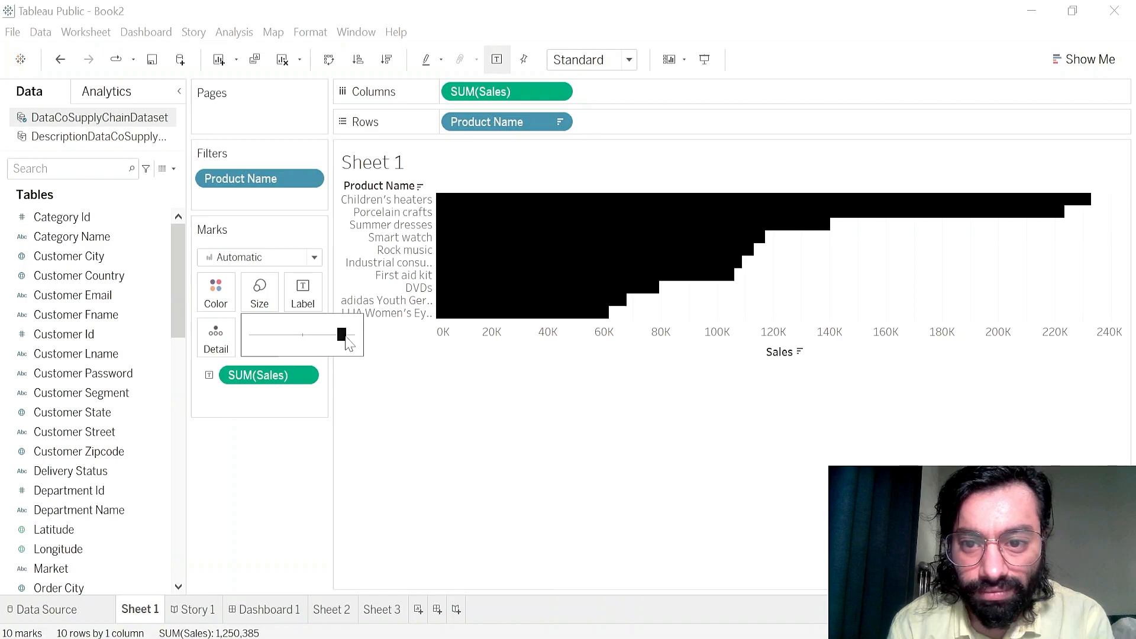
- Remove italics from the sales labels and set their font size to 7
{"action": "left_click", "coordinate": [303, 291]}
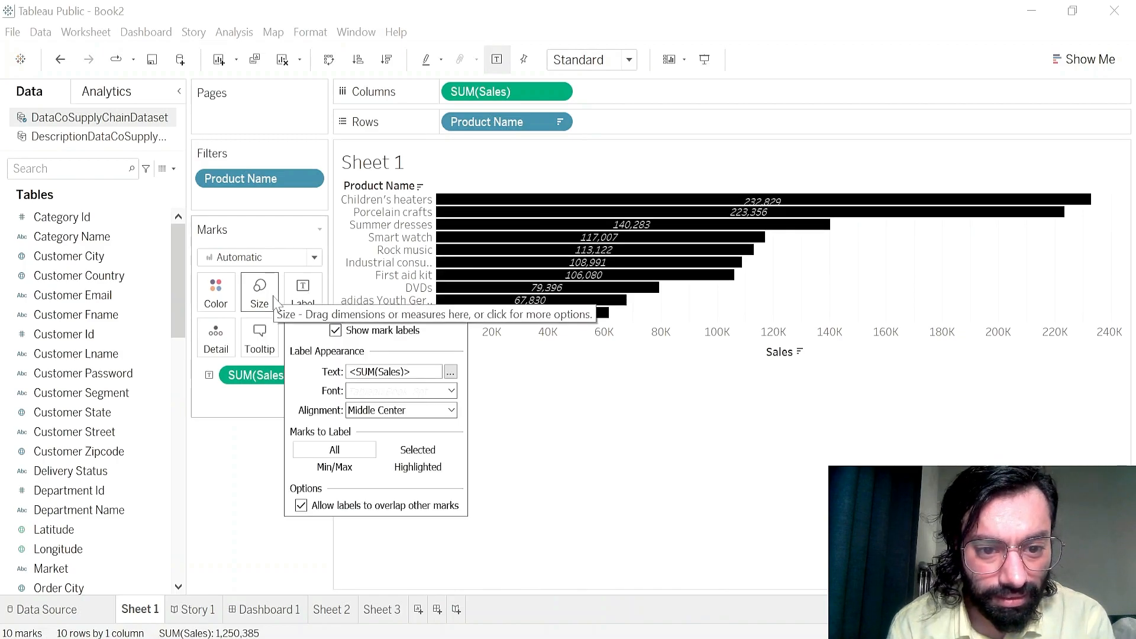
{"action": "left_click", "coordinate": [408, 390]}
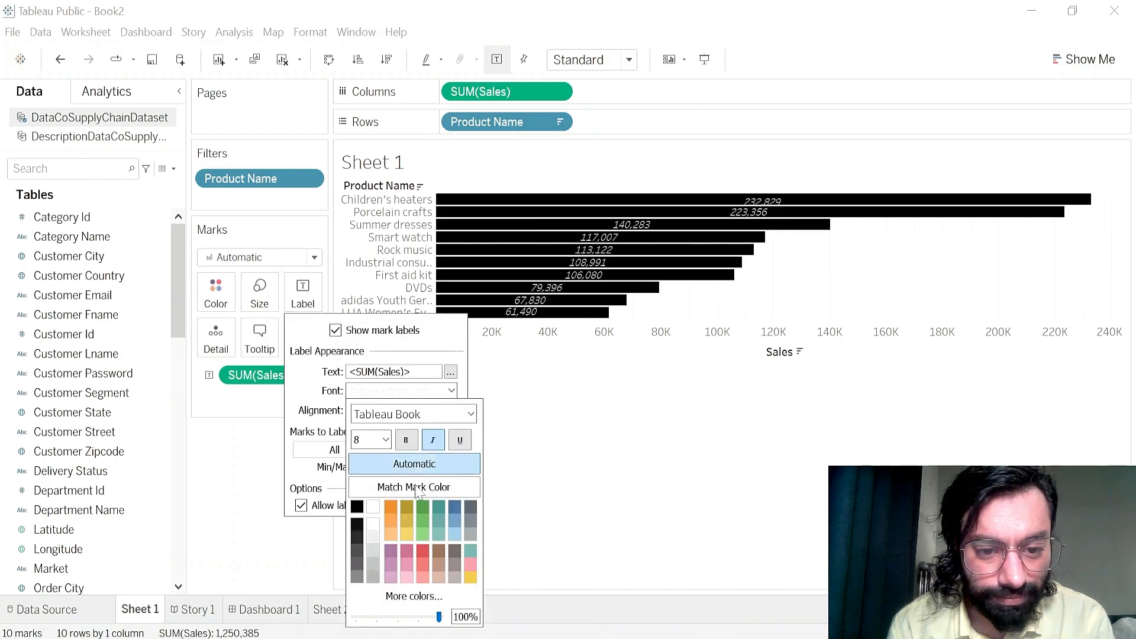
{"action": "left_click", "coordinate": [433, 439]}
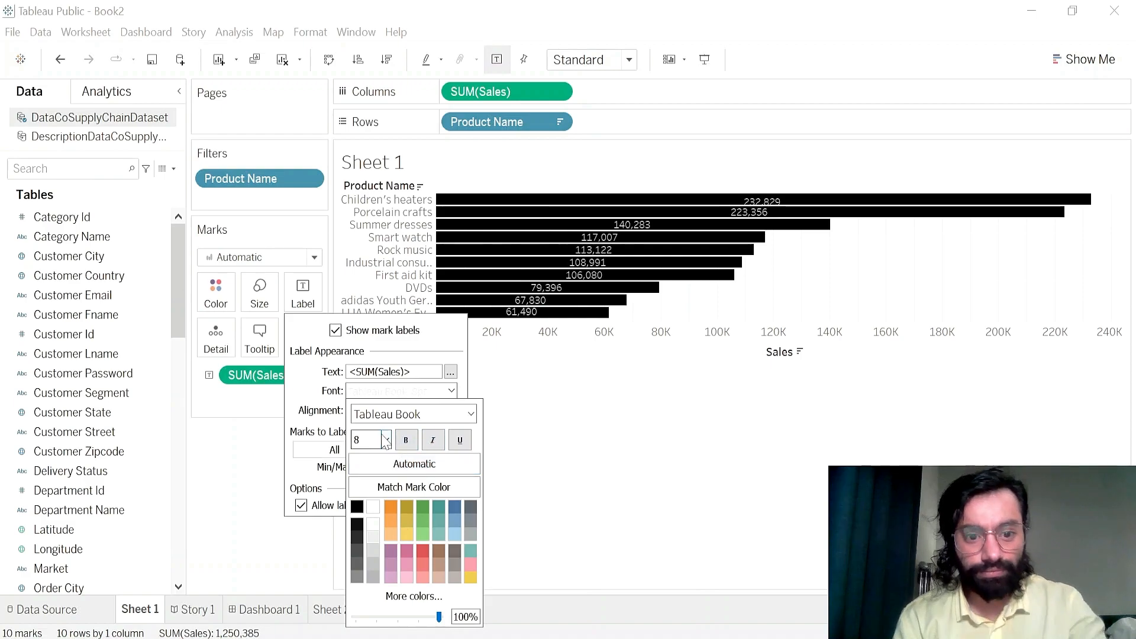
{"action": "key", "text": "BackSpace"}
{"action": "type", "text": "7"}
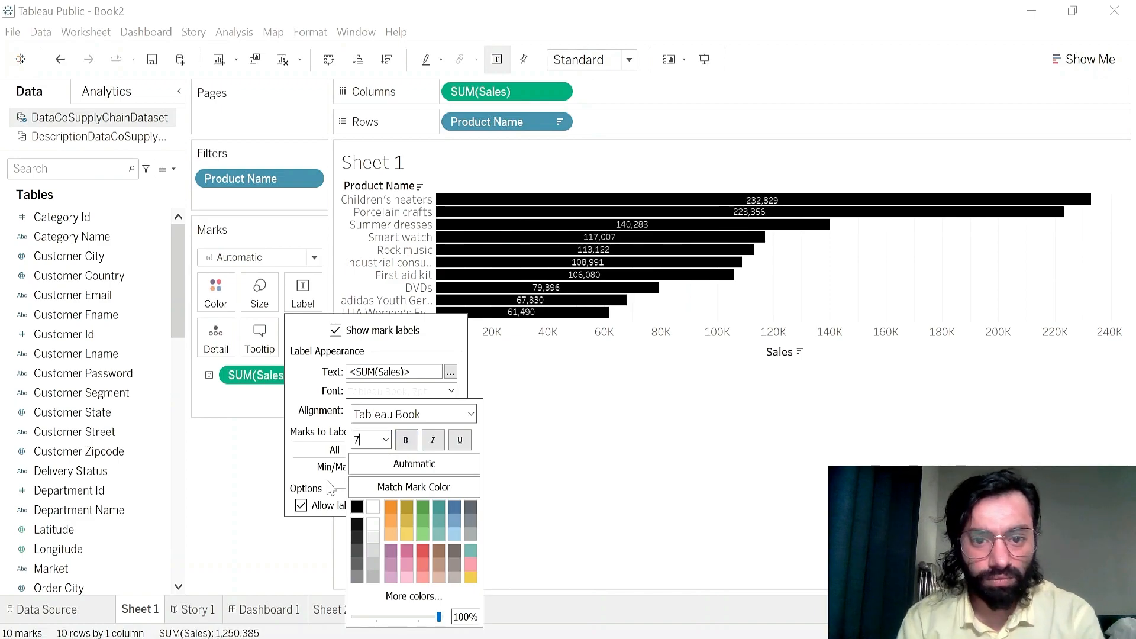
{"action": "left_click", "coordinate": [247, 454]}
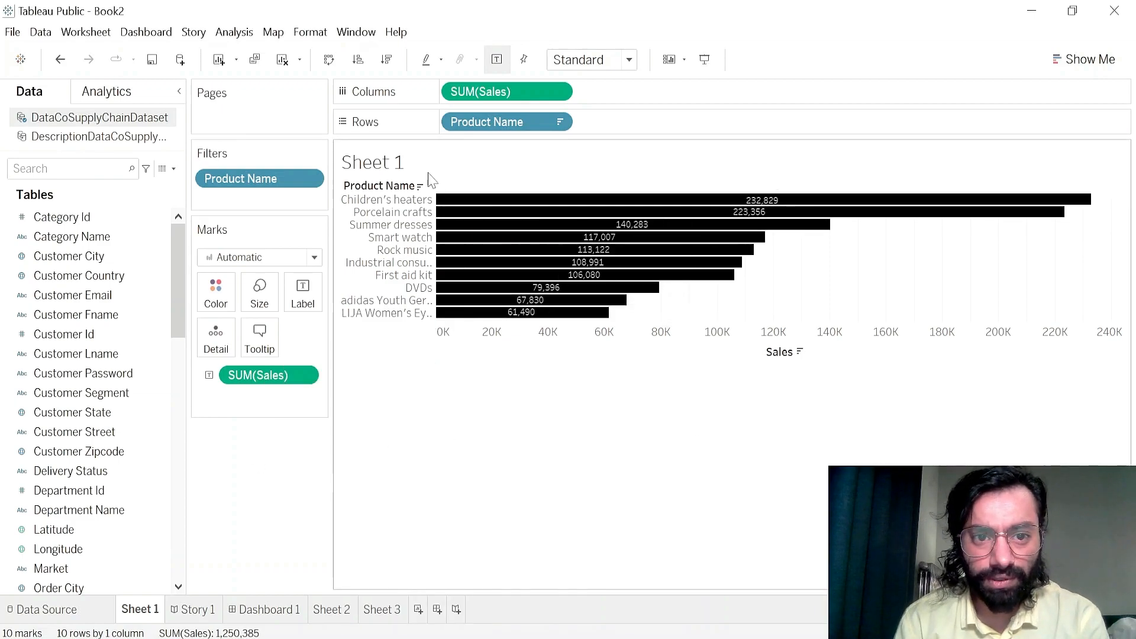
- Replace the sheet title text with "Top 10 Products by Sales"
{"action": "double_click", "coordinate": [380, 165]}
{"action": "key", "text": "ctrl+a"}
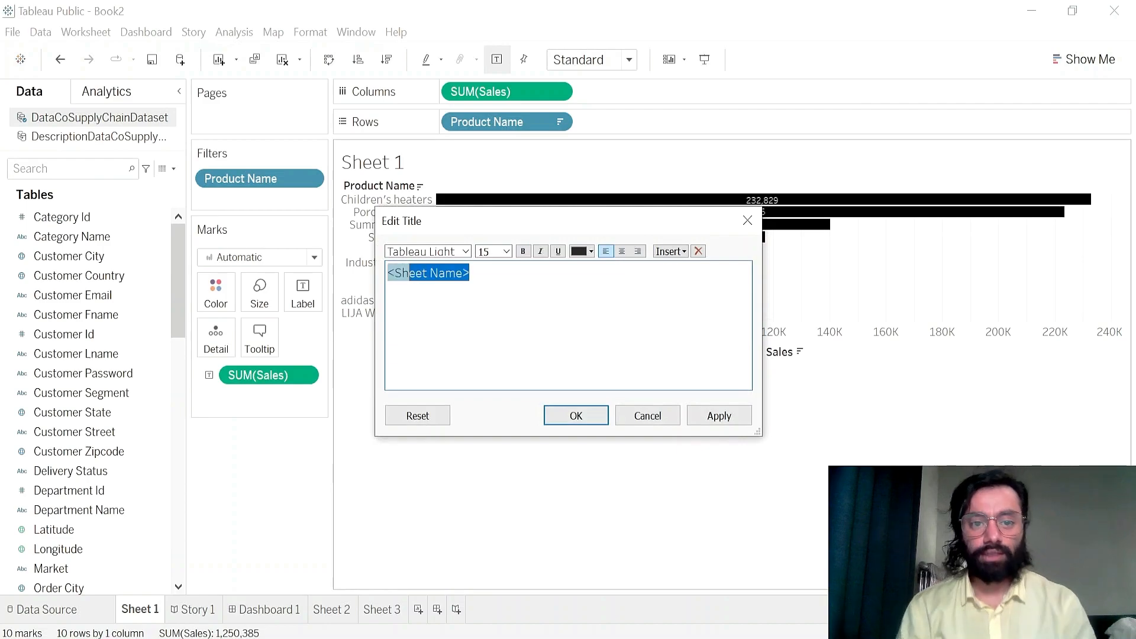
{"action": "type", "text": "<Sh"}
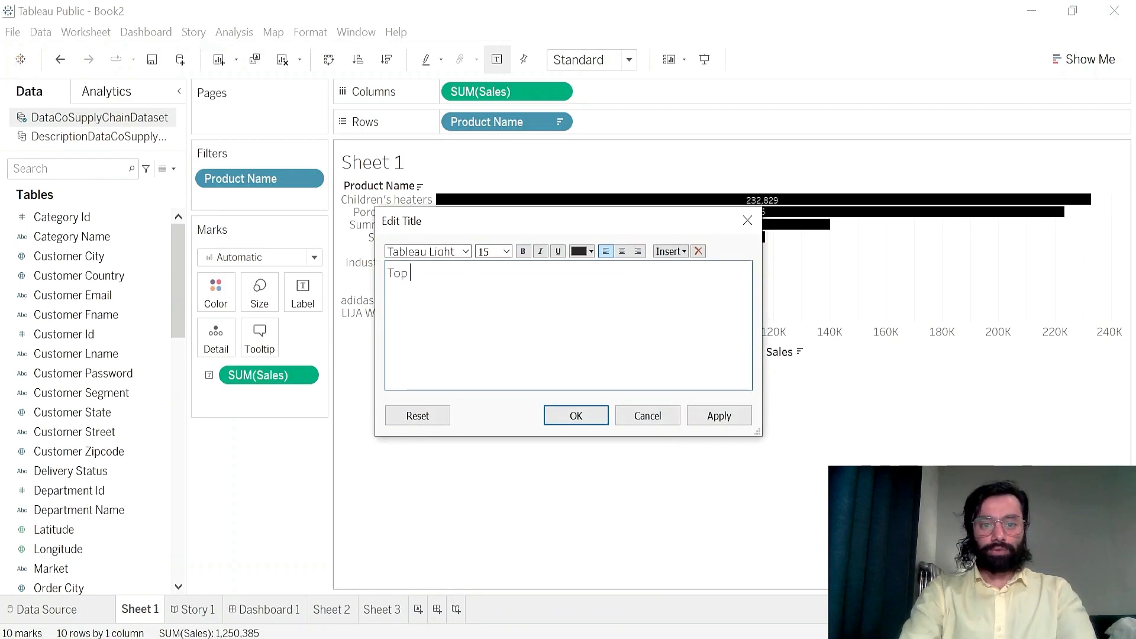
{"action": "type", "text": "oducts by Sales"}
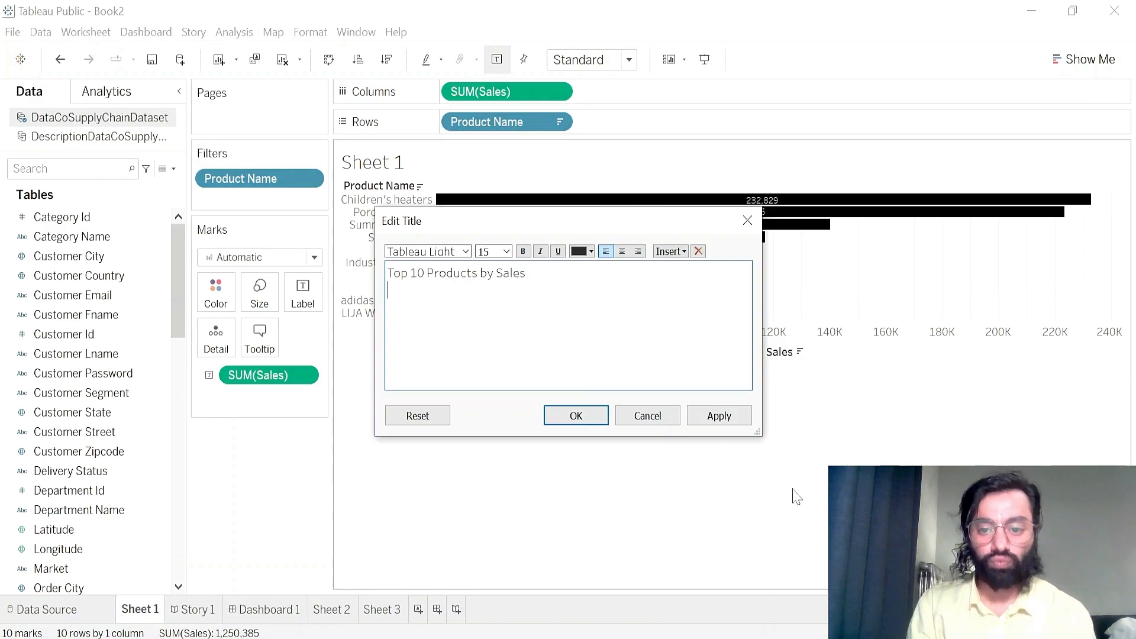
{"action": "left_click", "coordinate": [723, 420]}
{"action": "left_click", "coordinate": [576, 416]}
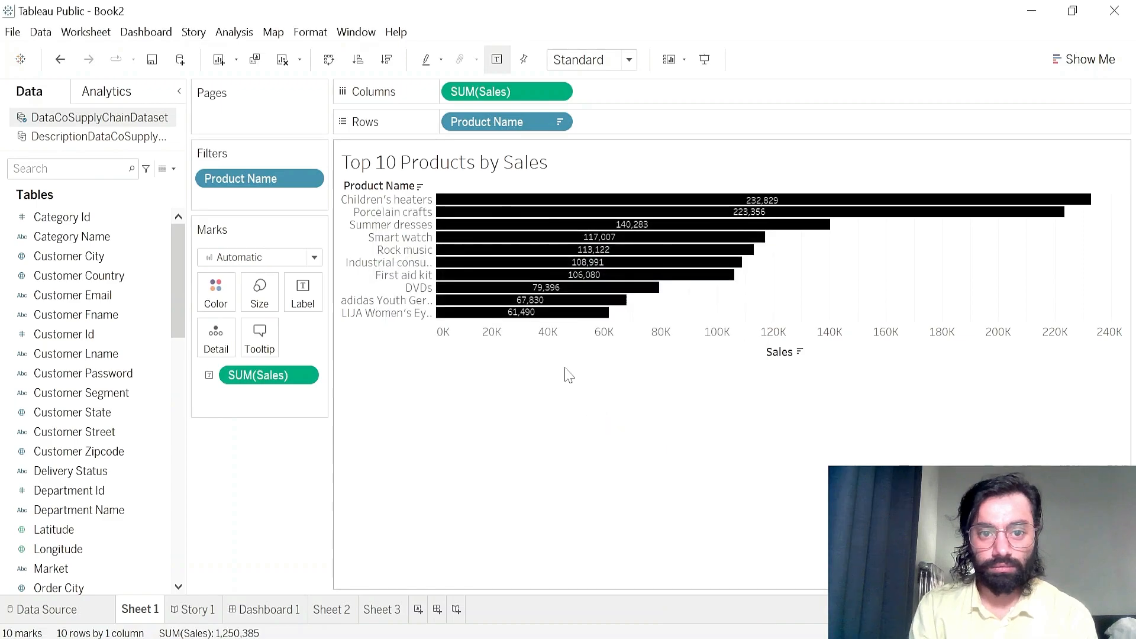
- Center the chart title and set its font size to 10
{"action": "double_click", "coordinate": [505, 162]}
{"action": "key", "text": "ctrl+a"}
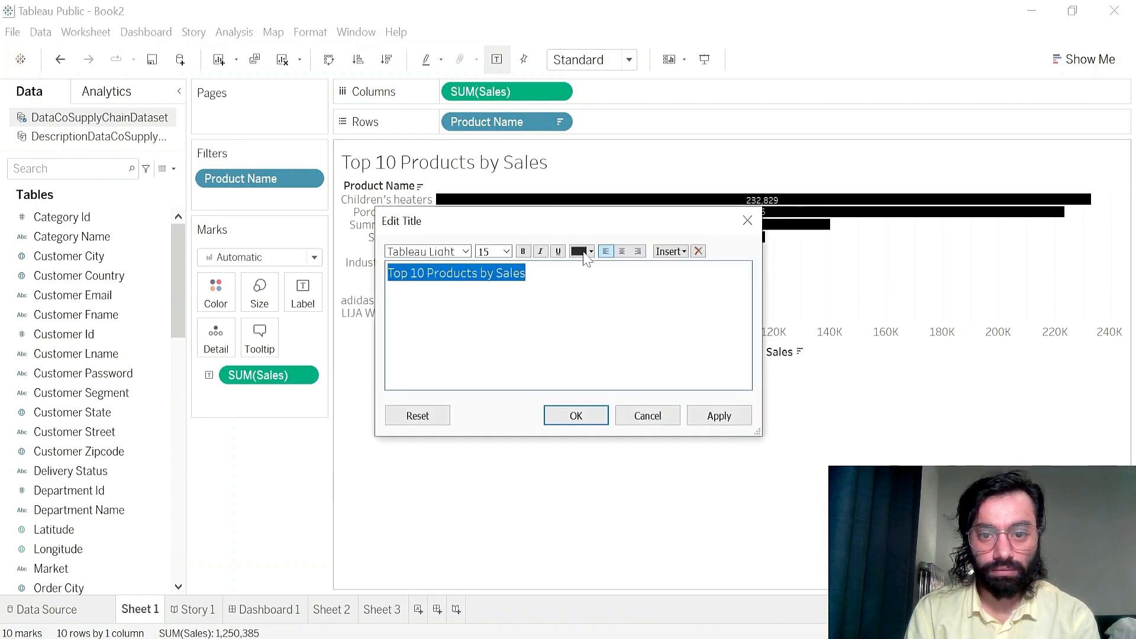
{"action": "left_click", "coordinate": [622, 251]}
{"action": "left_click", "coordinate": [507, 251]}
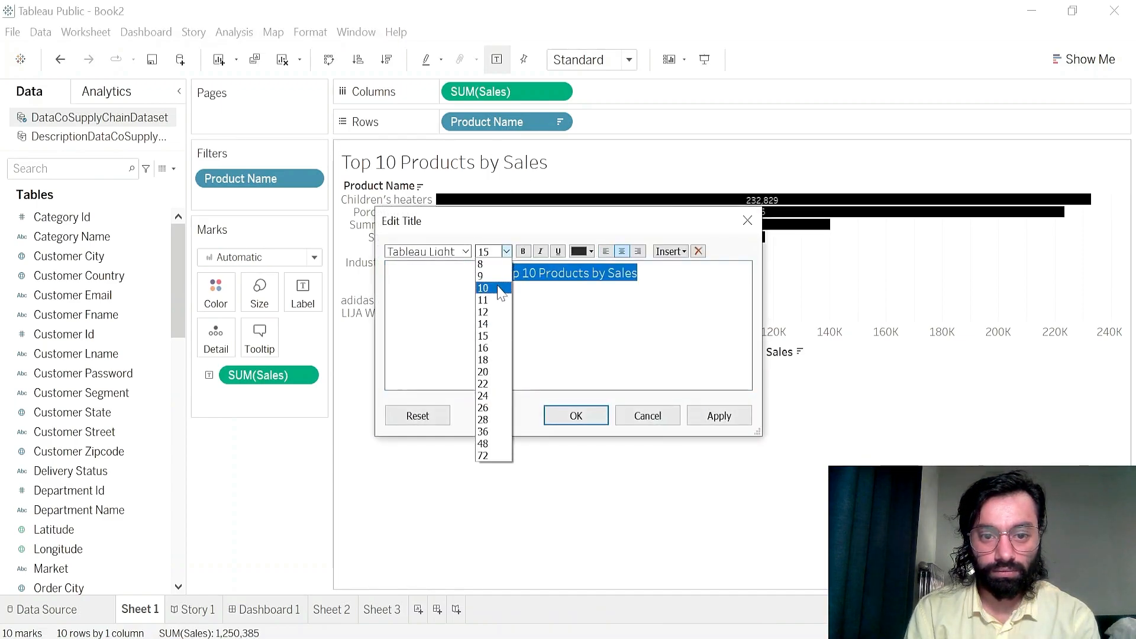
{"action": "left_click", "coordinate": [495, 290]}
{"action": "left_click", "coordinate": [719, 415]}
{"action": "left_click", "coordinate": [577, 415]}
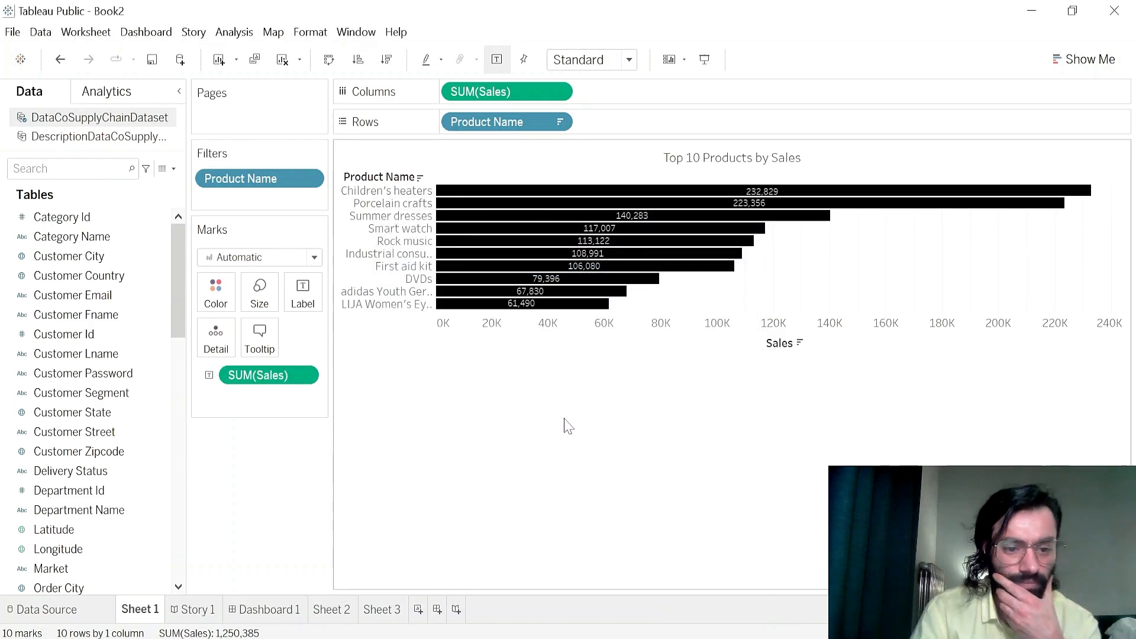
- Delete the Story 1 and Dashboard 1 sheets from the workbook
{"action": "right_click", "coordinate": [201, 623]}
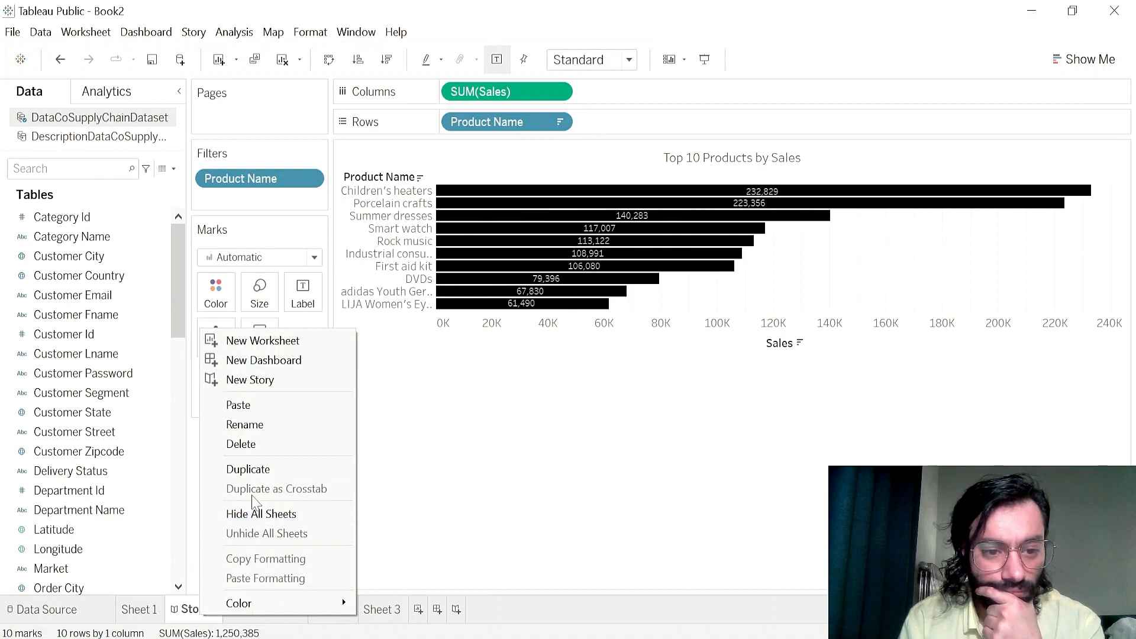
{"action": "left_click", "coordinate": [255, 445]}
{"action": "right_click", "coordinate": [208, 610]}
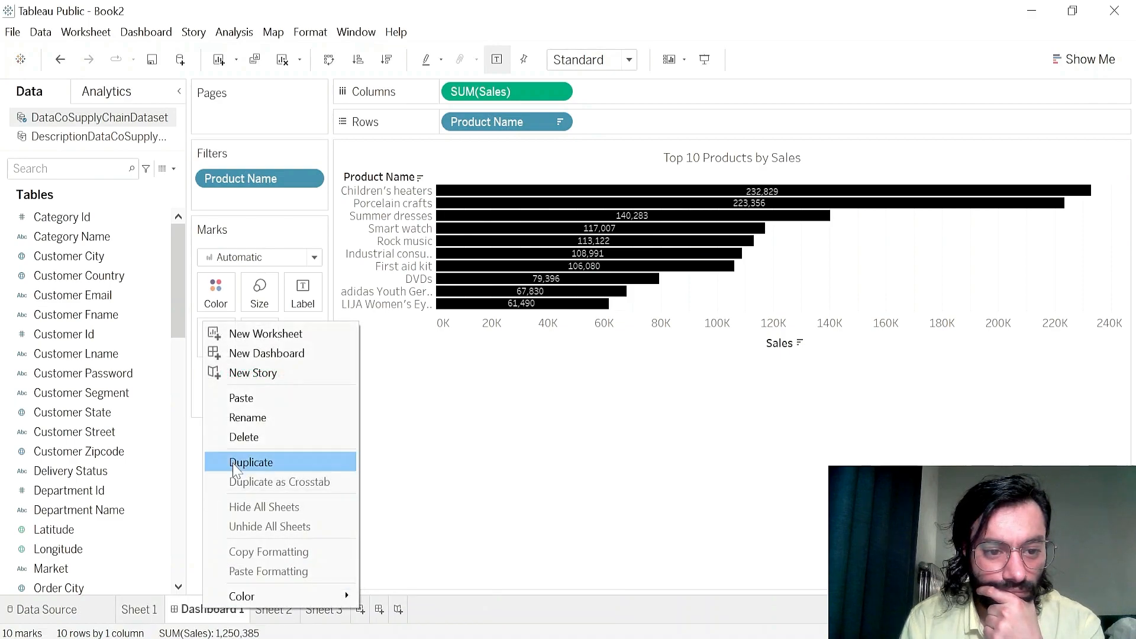
{"action": "left_click", "coordinate": [237, 432]}
- Duplicate Sheet 1 as the starting point for another worksheet
{"action": "right_click", "coordinate": [147, 616]}
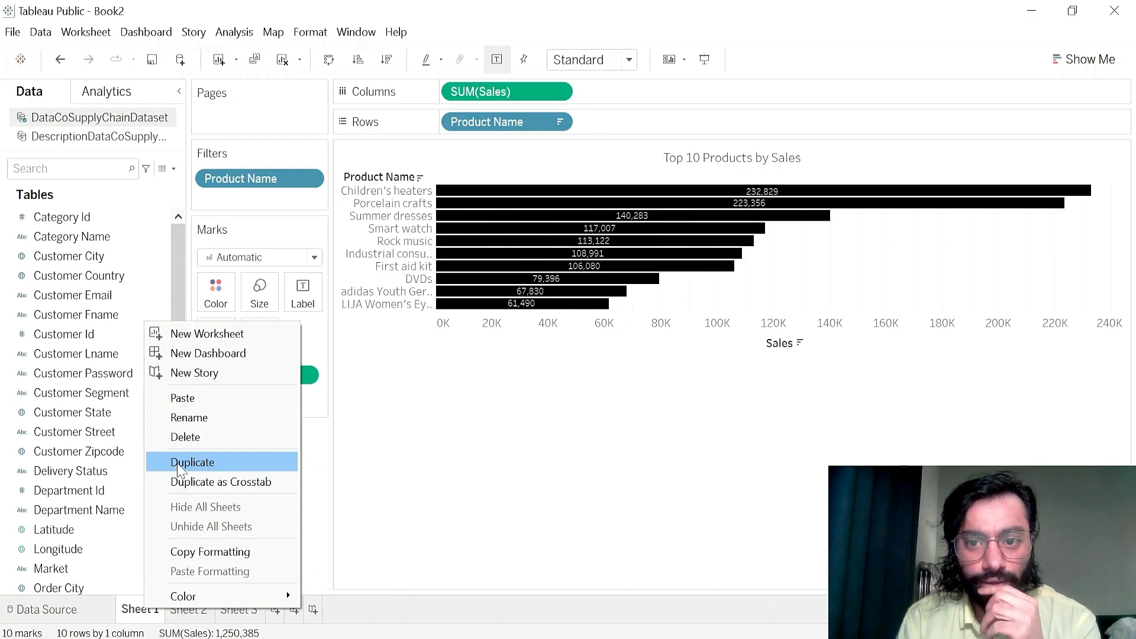
{"action": "left_click", "coordinate": [394, 451]}
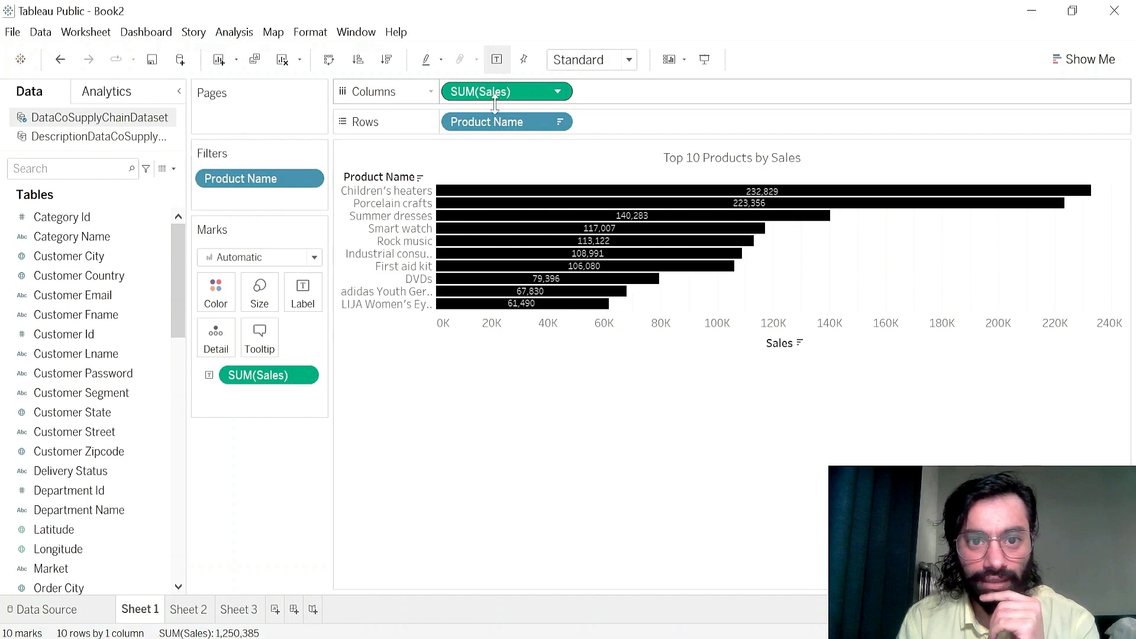
{"action": "right_click", "coordinate": [159, 620]}
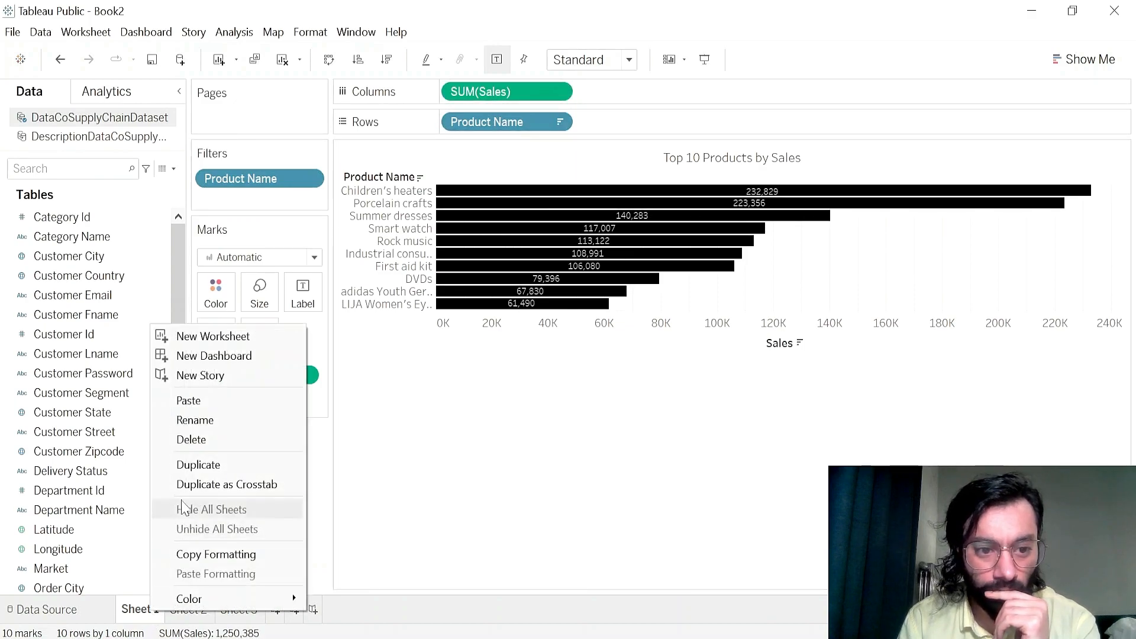
{"action": "left_click", "coordinate": [187, 462]}
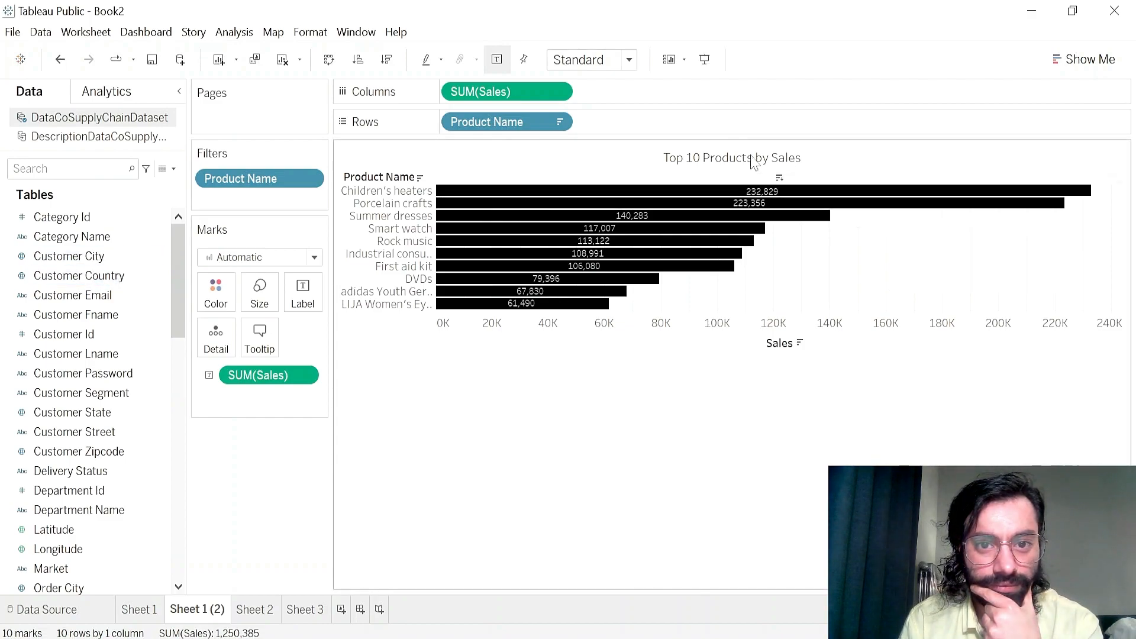
- Clear the duplicated sheet by removing Product Name from the rows and SUM(Sales) from the columns and labels
{"action": "left_click_drag", "start_coordinate": [520, 122], "coordinate": [667, 482]}
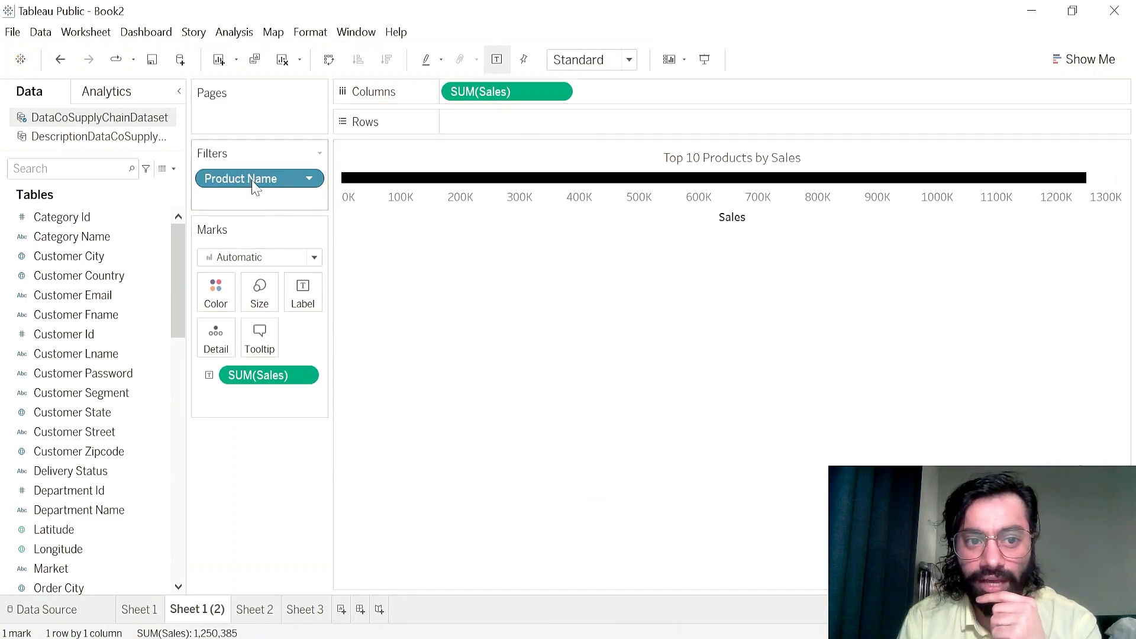
{"action": "left_click_drag", "start_coordinate": [481, 91], "coordinate": [513, 161]}
{"action": "left_click_drag", "start_coordinate": [299, 373], "coordinate": [272, 423]}
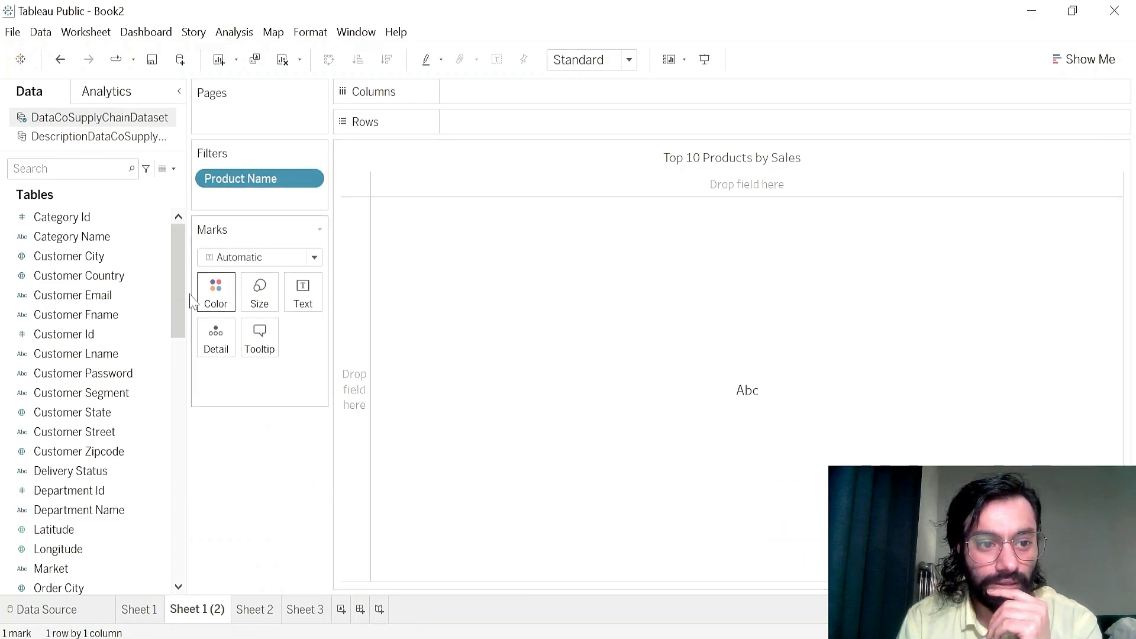
- Try Customer Country as the column field of the emptied sheet and remove it again
{"action": "left_click_drag", "start_coordinate": [127, 274], "coordinate": [503, 92]}
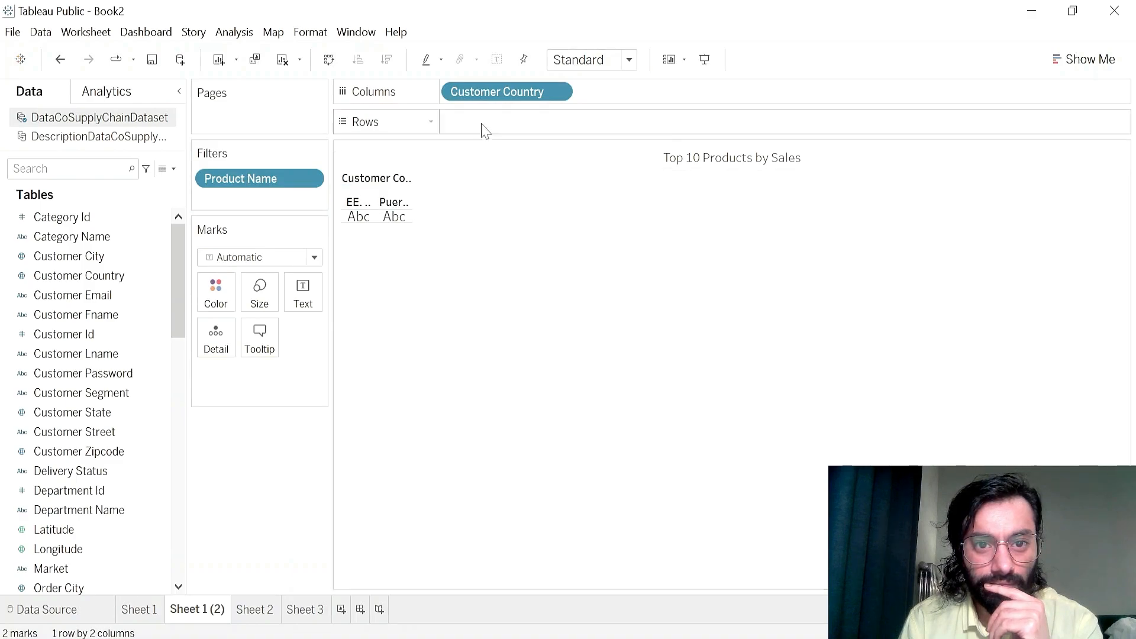
{"action": "left_click_drag", "start_coordinate": [539, 95], "coordinate": [172, 294]}
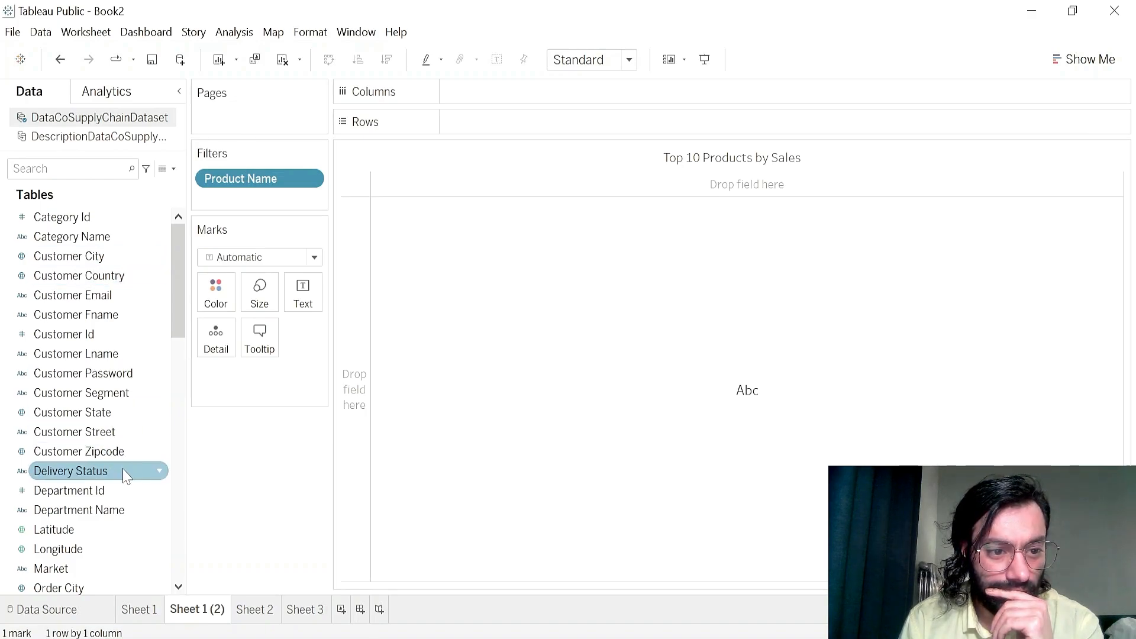
- Search the data fields for "country" and plot Order Country as a symbol map on the emptied sheet
{"action": "scroll", "coordinate": [126, 477], "scroll_direction": "down", "scroll_amount": 1}
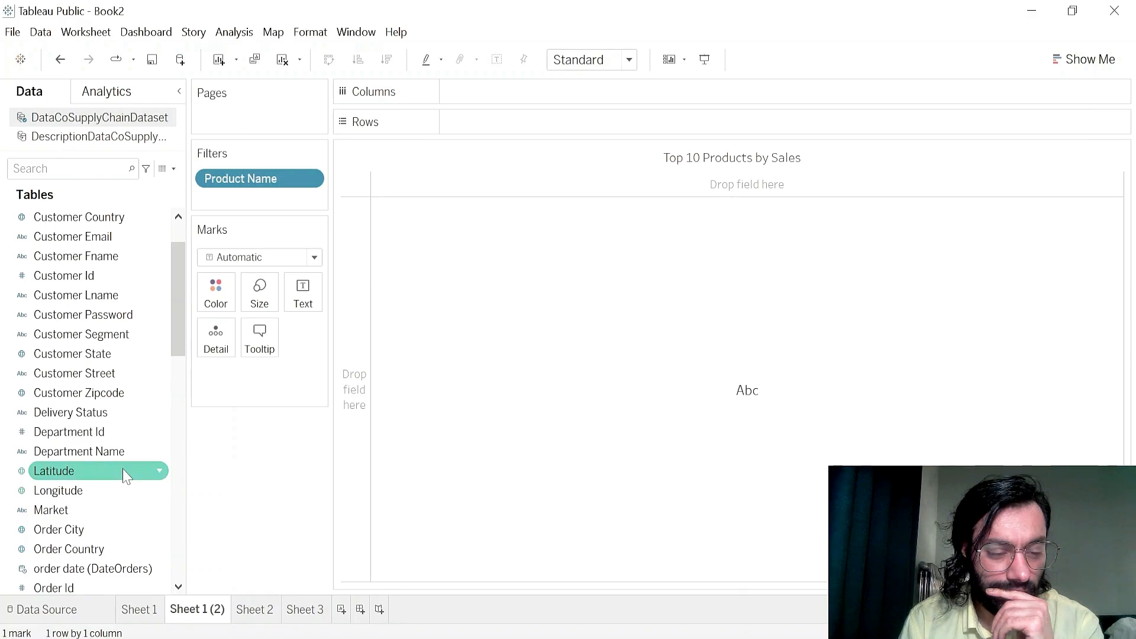
{"action": "scroll", "coordinate": [126, 476], "scroll_direction": "down", "scroll_amount": 1}
{"action": "scroll", "coordinate": [125, 476], "scroll_direction": "up", "scroll_amount": 2}
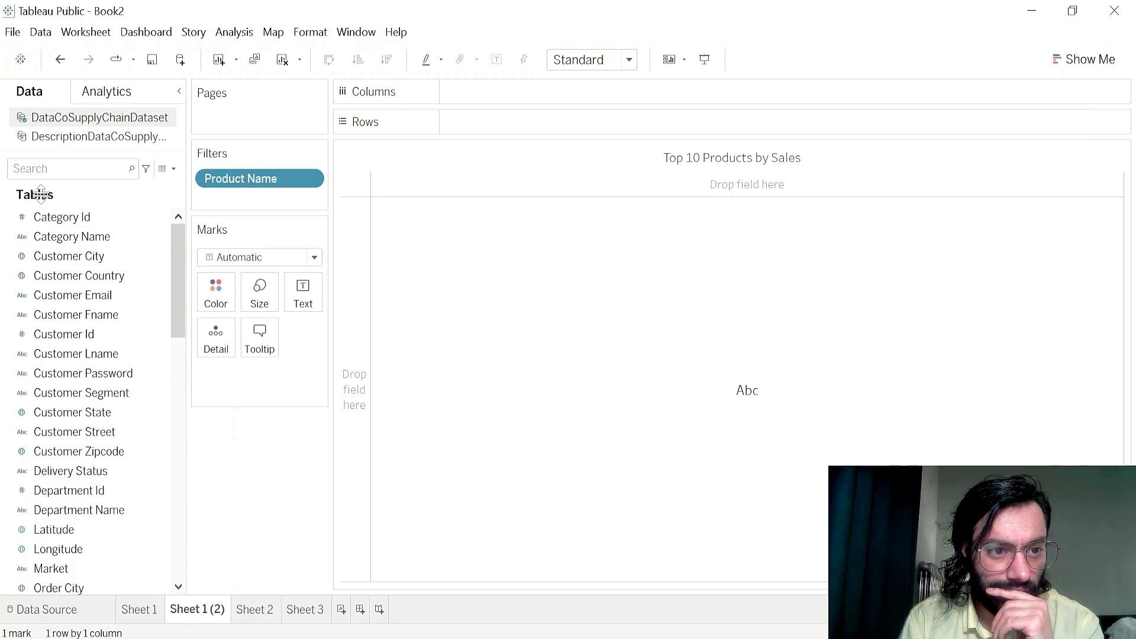
{"action": "left_click", "coordinate": [41, 168]}
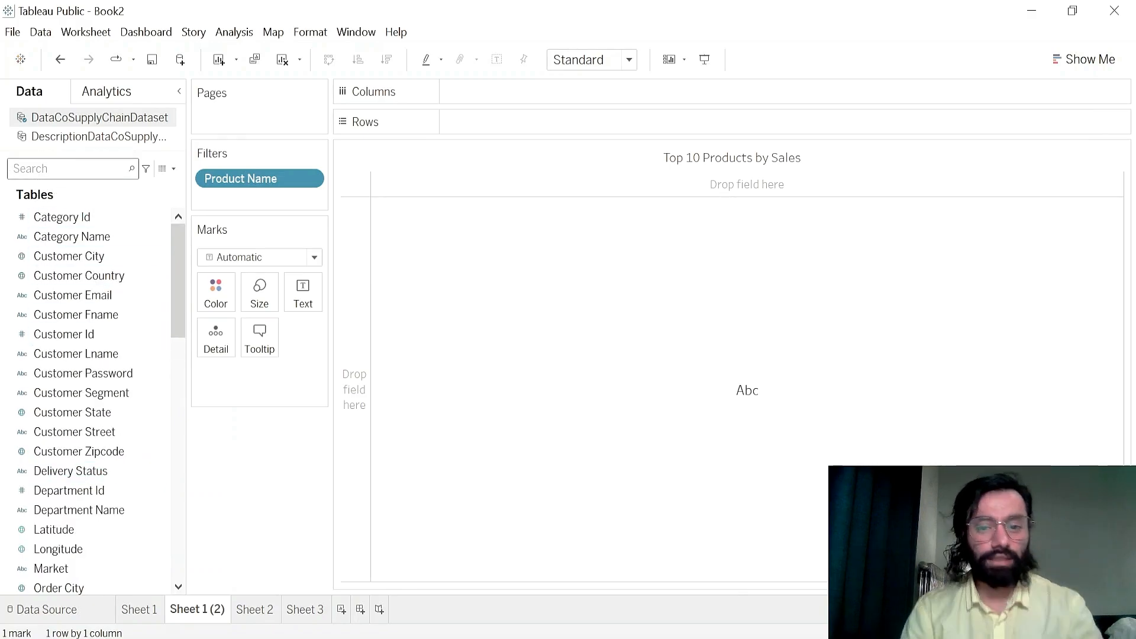
{"action": "type", "text": "country"}
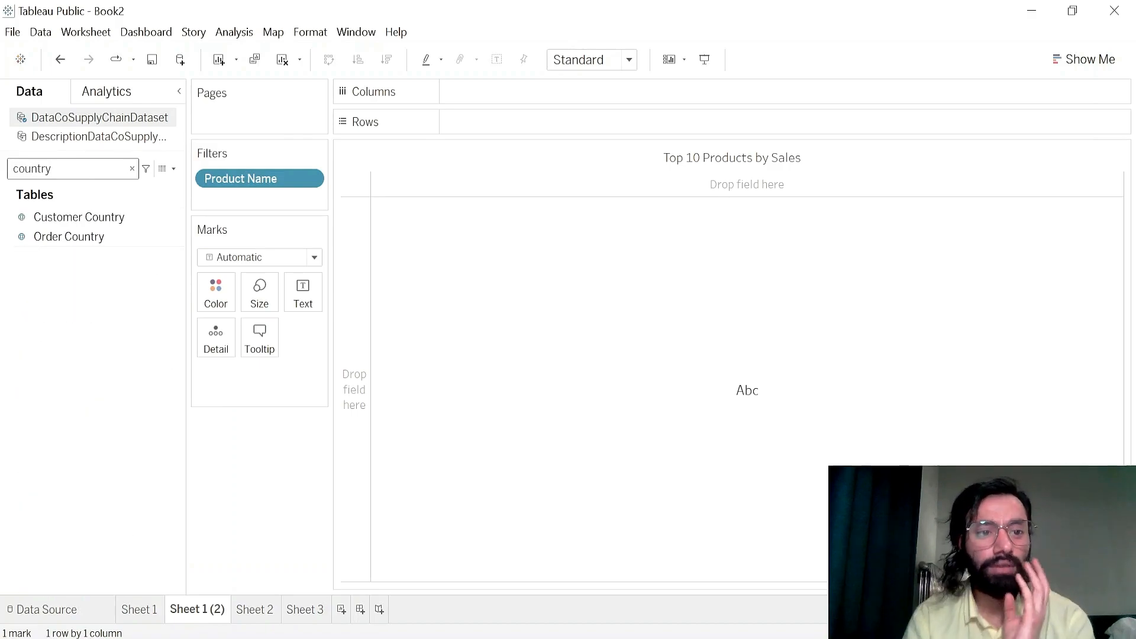
{"action": "left_click", "coordinate": [62, 237]}
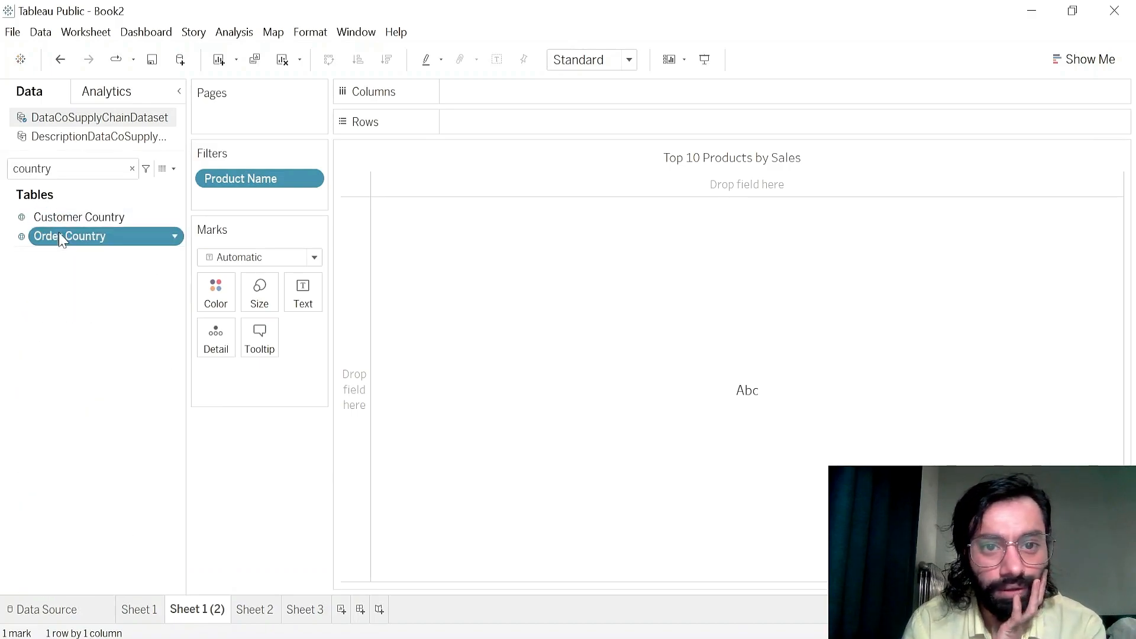
{"action": "double_click", "coordinate": [61, 236]}
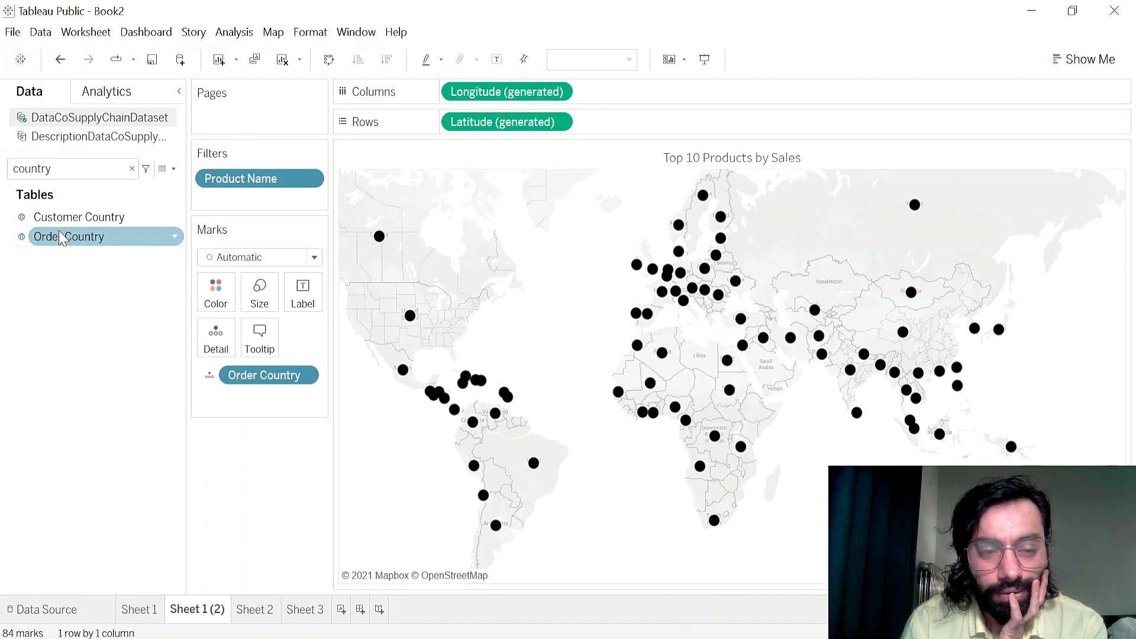
- Clear the field search and add Sales to the map so it sizes the country marks by SUM(Sales)
{"action": "left_click", "coordinate": [132, 168]}
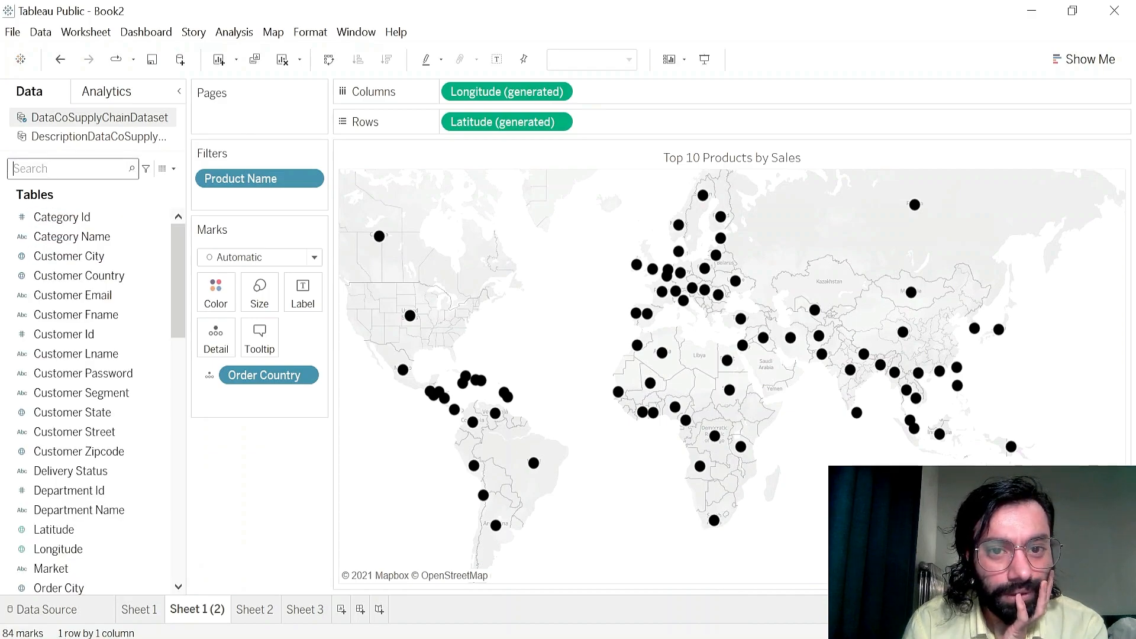
{"action": "left_click", "coordinate": [135, 336]}
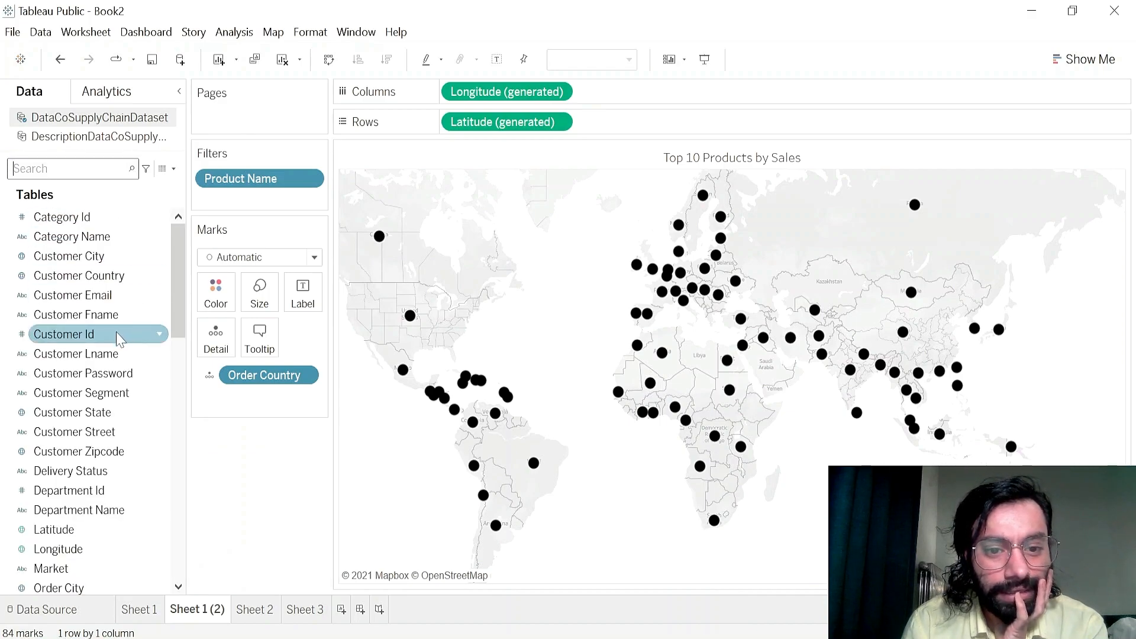
{"action": "scroll", "coordinate": [116, 340], "scroll_direction": "down", "scroll_amount": 13}
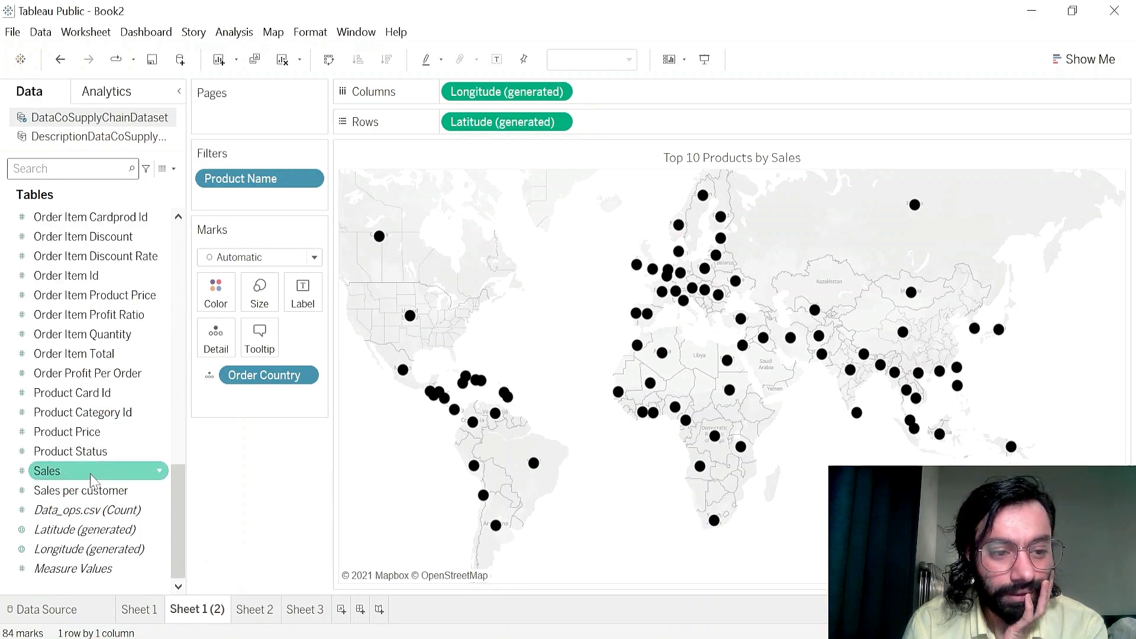
{"action": "left_click_drag", "start_coordinate": [80, 473], "coordinate": [709, 299]}
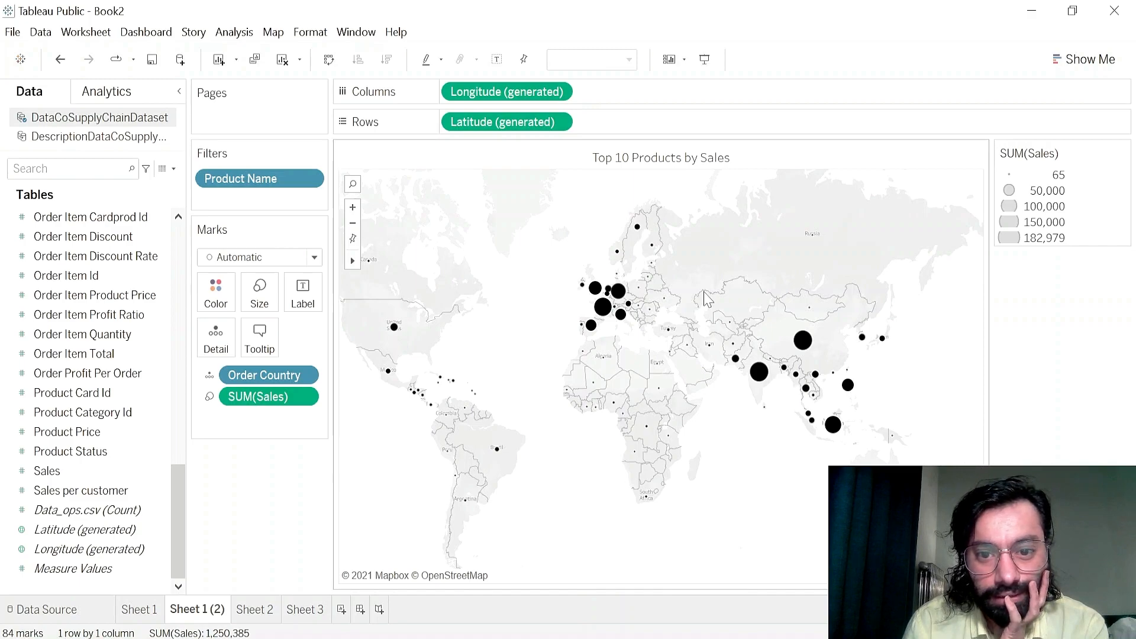
- Open the Show Me chart type choices for the sales map
{"action": "left_click", "coordinate": [1082, 59]}
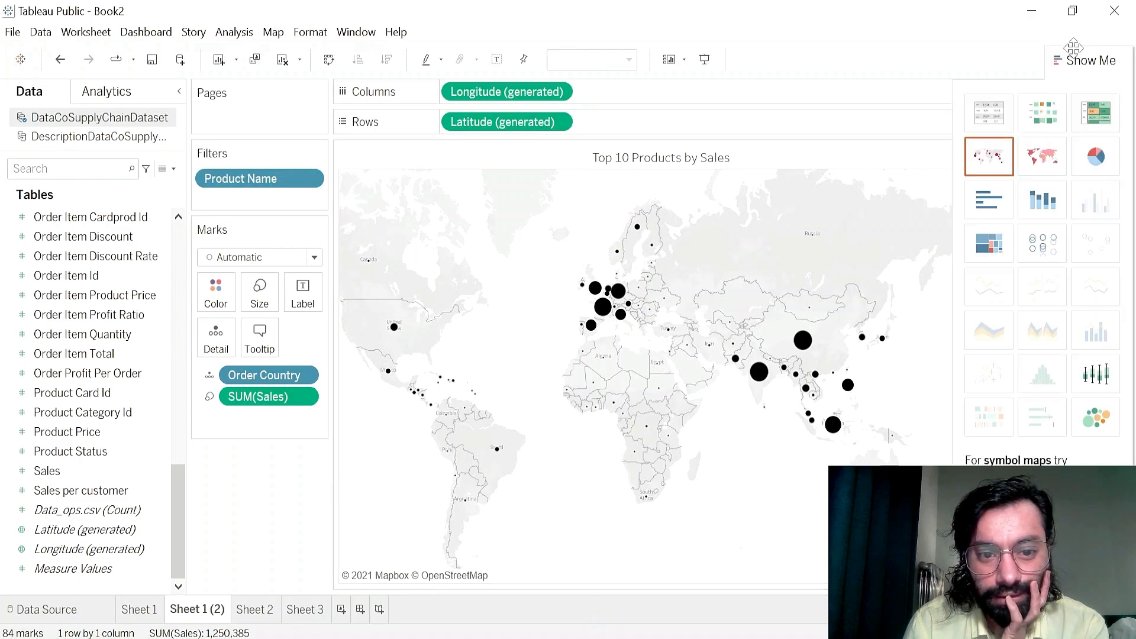
- Convert the symbol map to a filled map and label each country with its total Sales
{"action": "left_click", "coordinate": [1042, 164]}
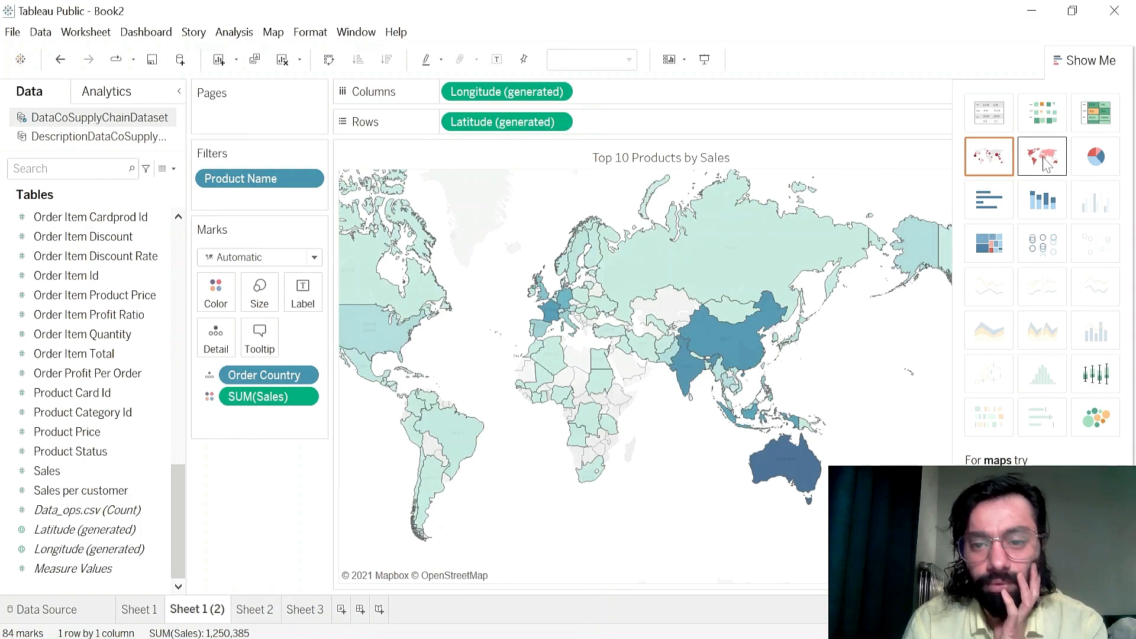
{"action": "left_click", "coordinate": [1062, 59]}
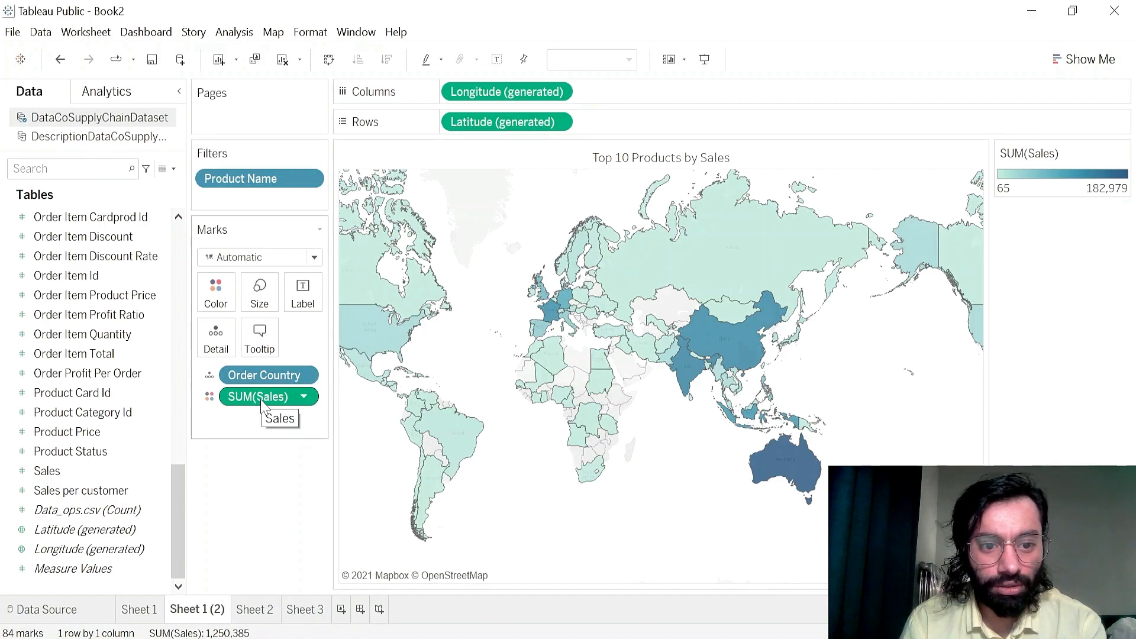
{"action": "left_click_drag", "start_coordinate": [264, 407], "coordinate": [300, 306]}
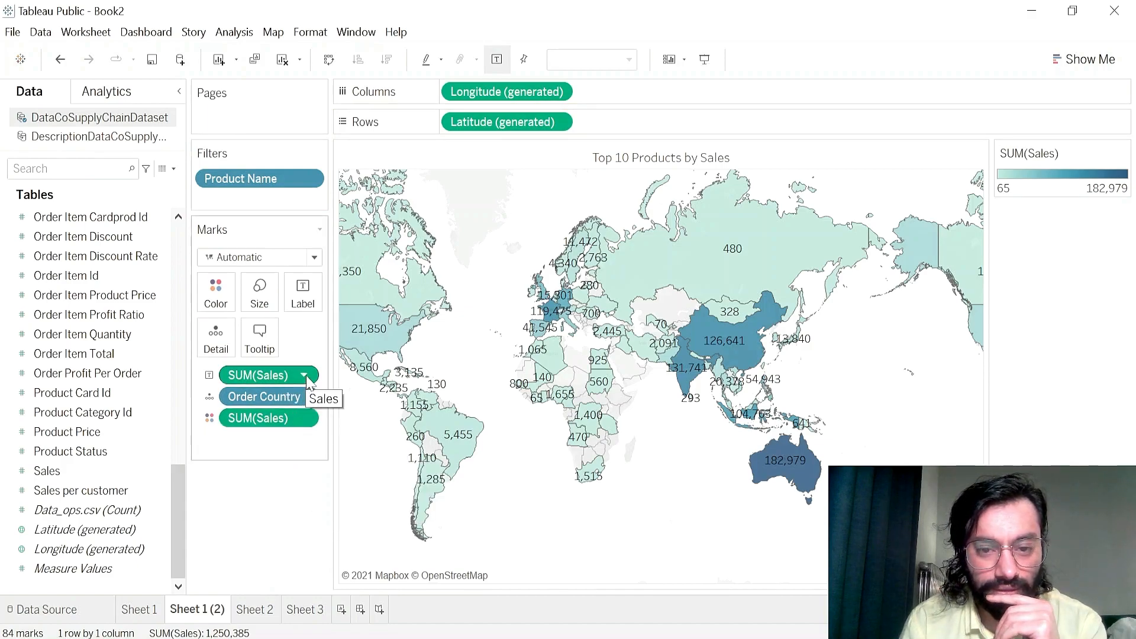
- Set the map labels' font size to 7 and allow labels to overlap other marks
{"action": "scroll", "coordinate": [553, 305], "scroll_direction": "up", "scroll_amount": 3}
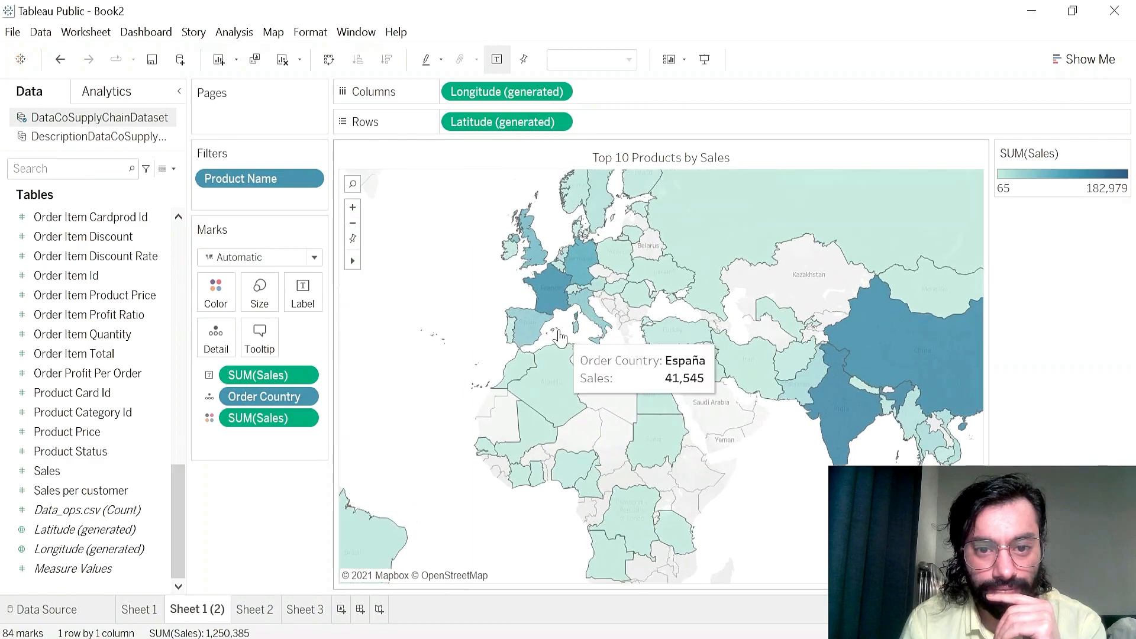
{"action": "scroll", "coordinate": [545, 260], "scroll_direction": "down", "scroll_amount": 2}
{"action": "left_click_drag", "start_coordinate": [447, 292], "coordinate": [446, 347]}
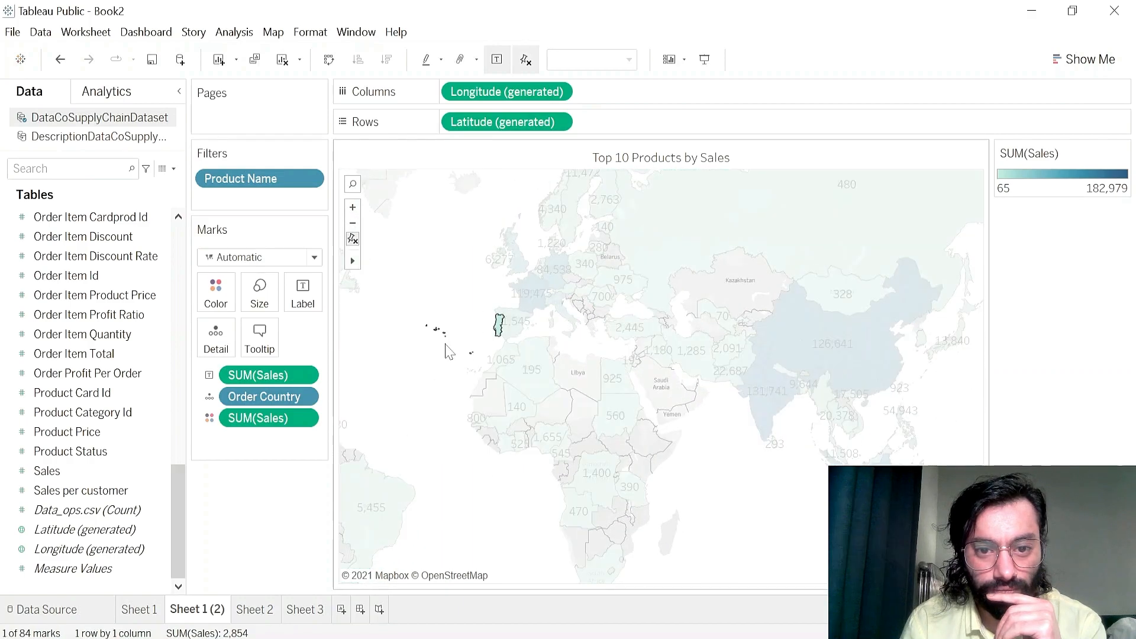
{"action": "left_click", "coordinate": [303, 293]}
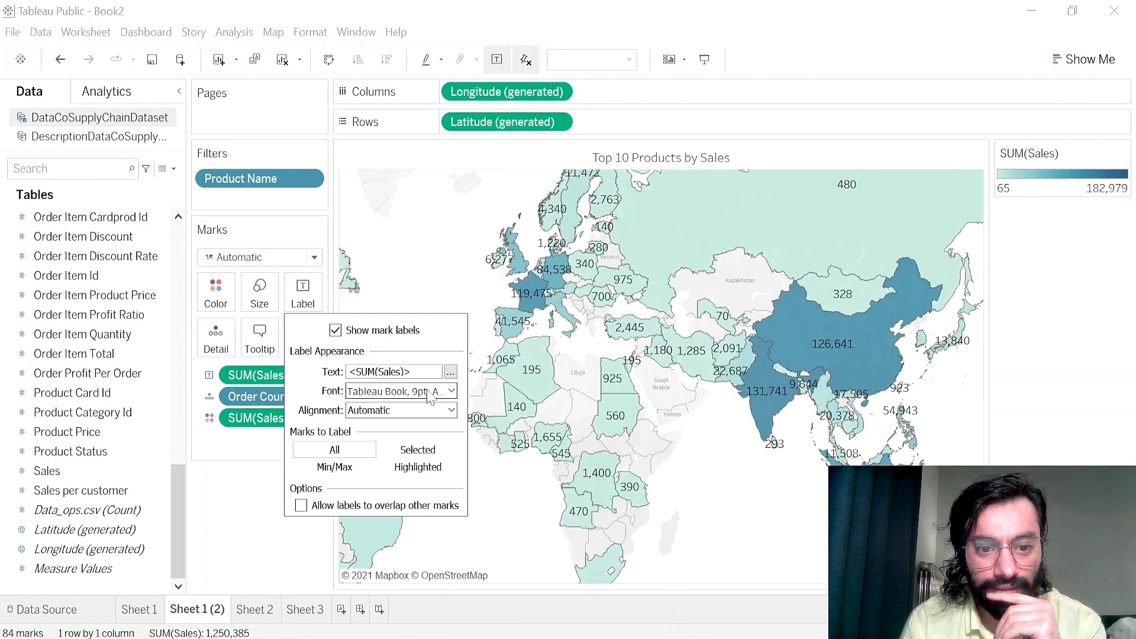
{"action": "left_click", "coordinate": [451, 390]}
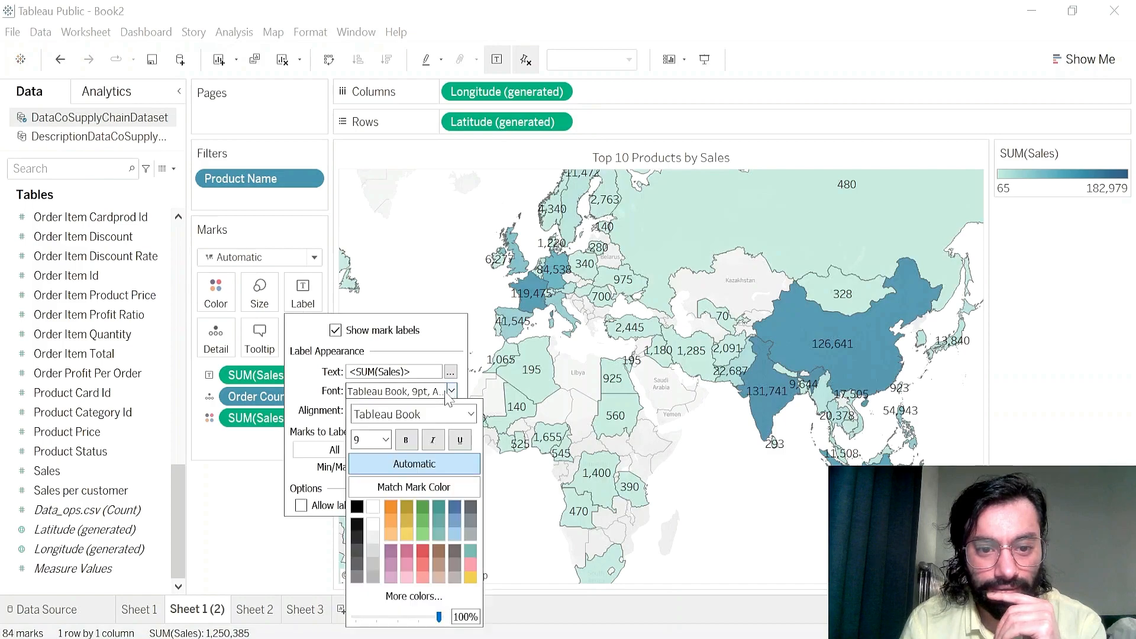
{"action": "double_click", "coordinate": [359, 440]}
{"action": "type", "text": "7"}
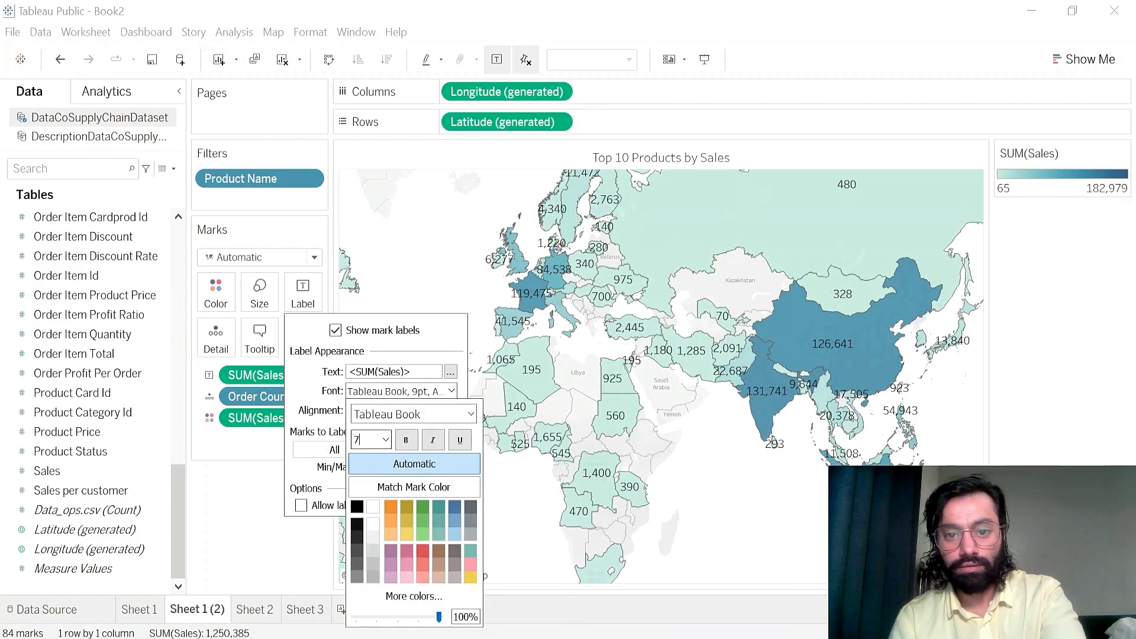
{"action": "key", "text": "Return"}
{"action": "left_click", "coordinate": [301, 506]}
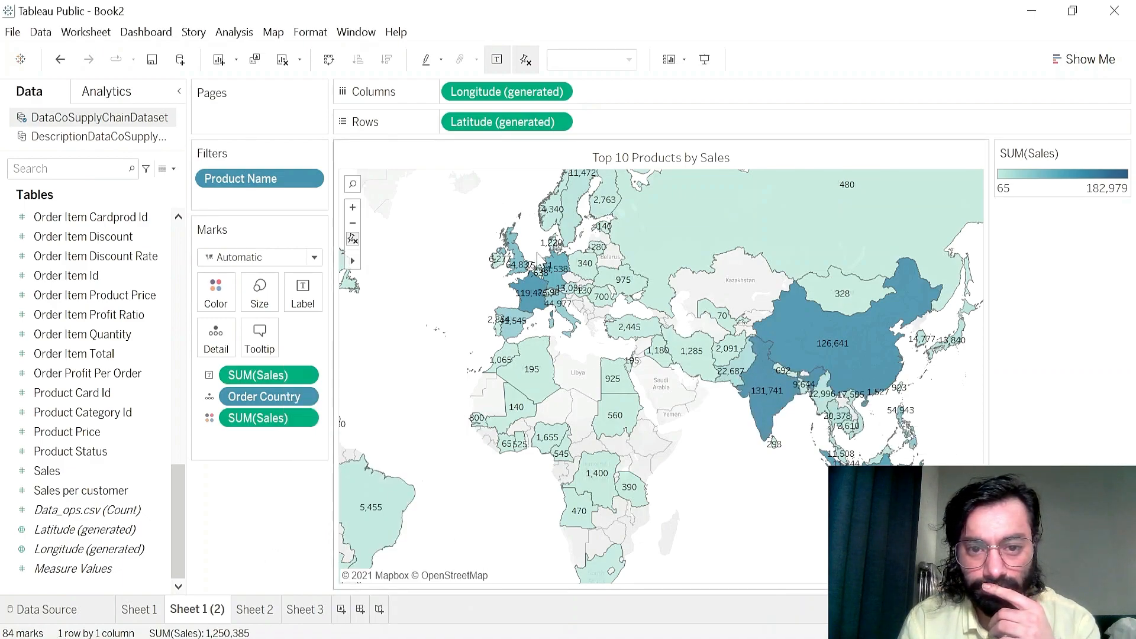
- Examine the country sales labels across Europe, Asia, Australia and the Americas, and restore the default map view
{"action": "scroll", "coordinate": [519, 286], "scroll_direction": "up", "scroll_amount": 3}
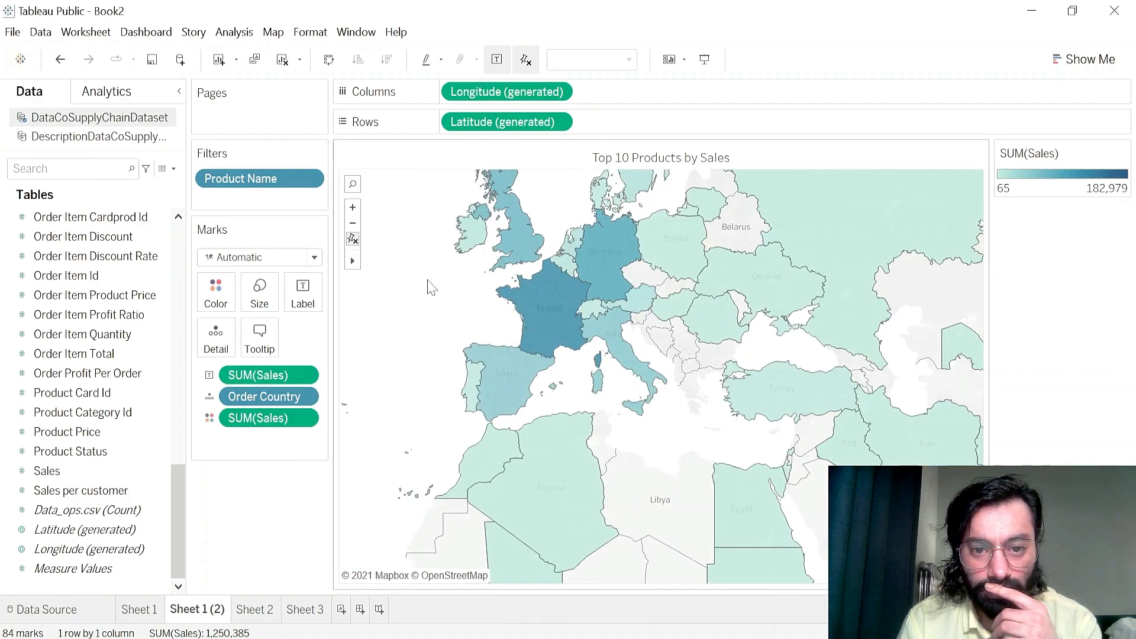
{"action": "right_click", "coordinate": [424, 316]}
{"action": "key", "text": "Escape"}
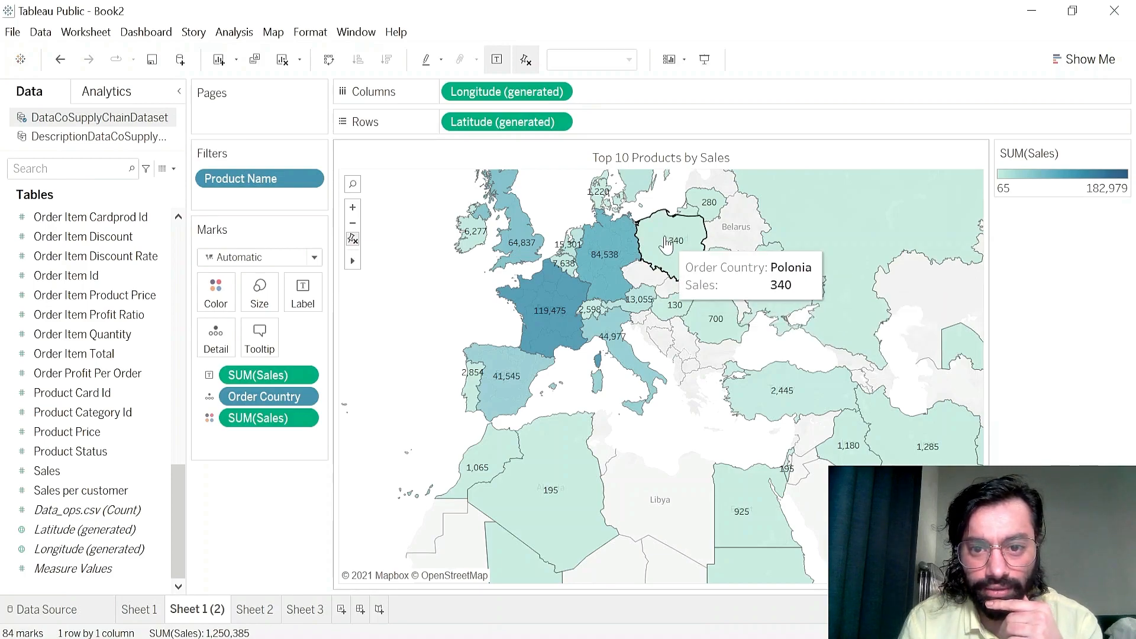
{"action": "right_click", "coordinate": [547, 336]}
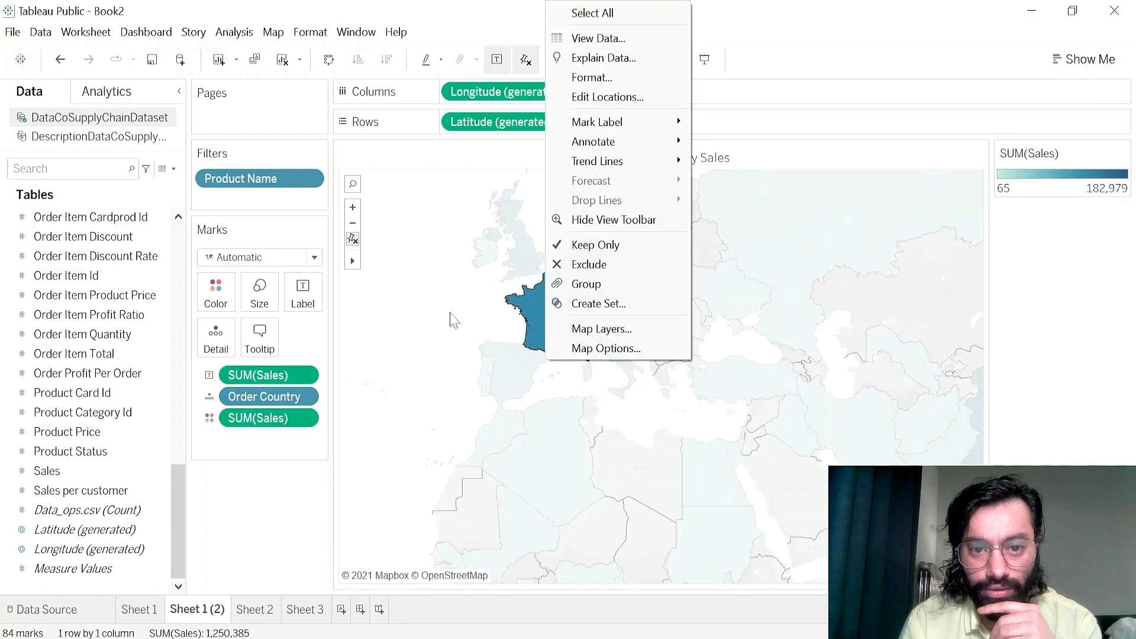
{"action": "left_click", "coordinate": [451, 312]}
{"action": "scroll", "coordinate": [445, 308], "scroll_direction": "down", "scroll_amount": 3}
{"action": "scroll", "coordinate": [651, 308], "scroll_direction": "up", "scroll_amount": 4}
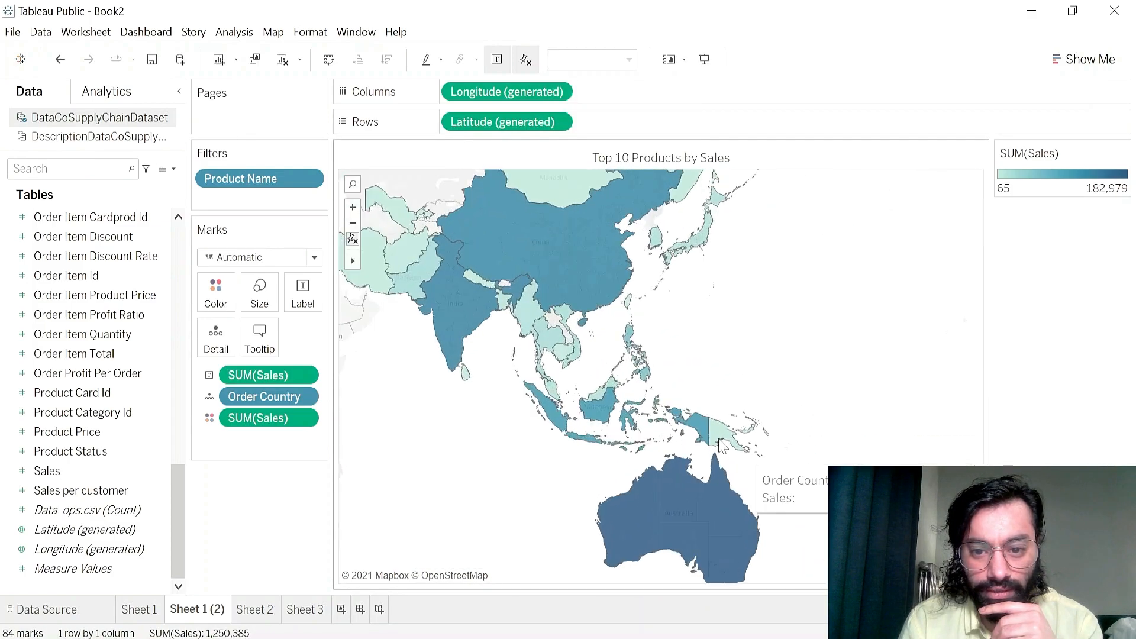
{"action": "scroll", "coordinate": [521, 284], "scroll_direction": "up", "scroll_amount": 2}
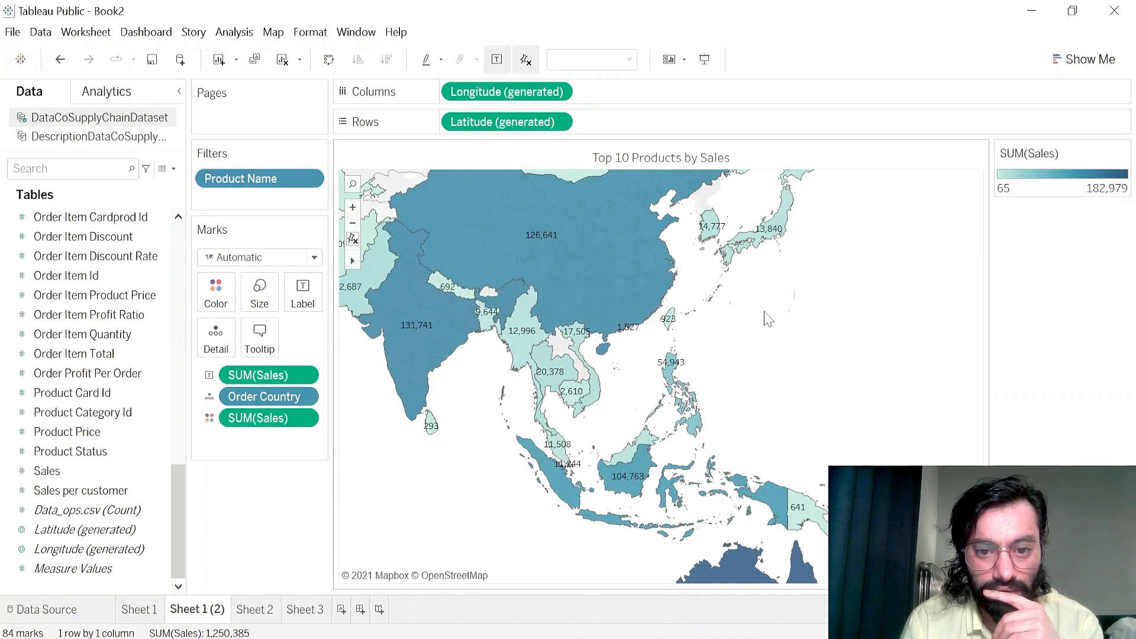
{"action": "scroll", "coordinate": [459, 352], "scroll_direction": "down", "scroll_amount": 3}
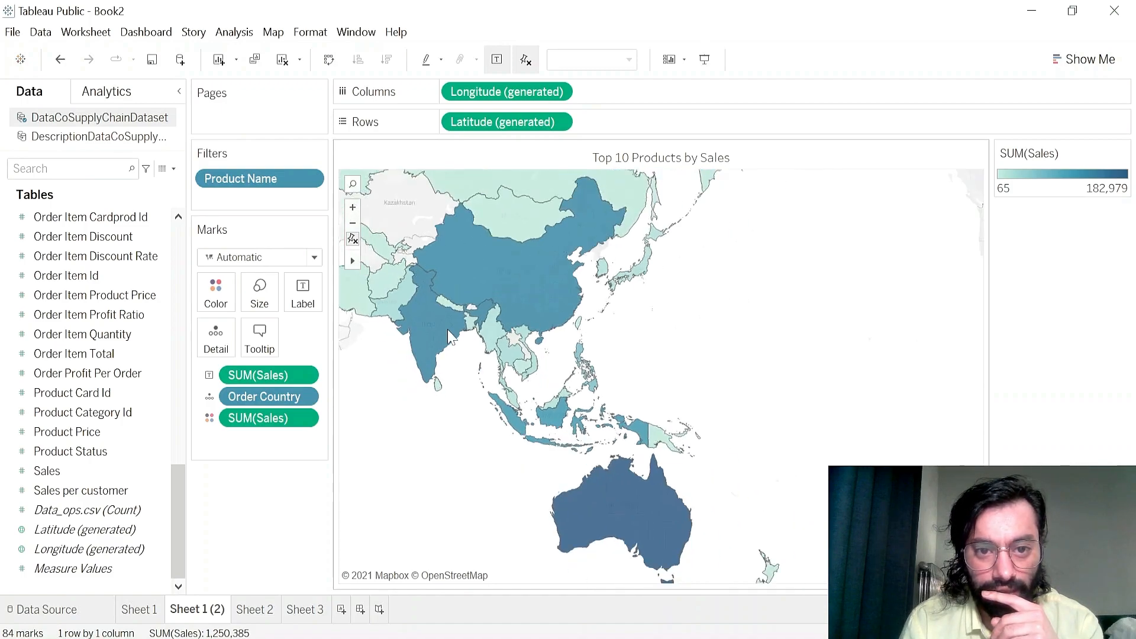
{"action": "scroll", "coordinate": [553, 476], "scroll_direction": "up", "scroll_amount": 3}
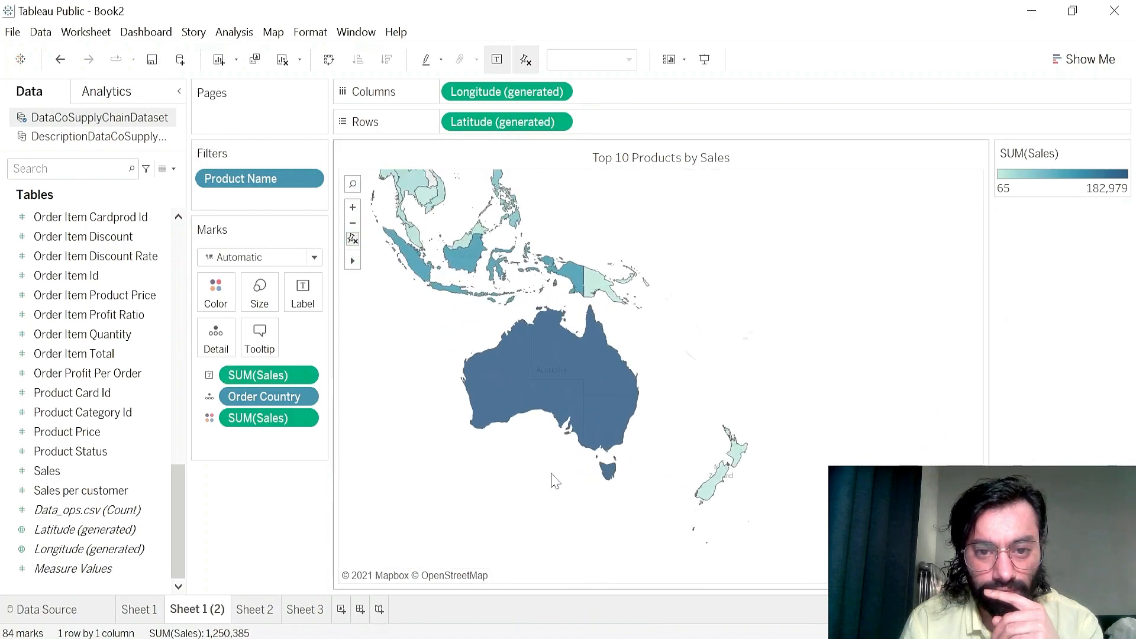
{"action": "scroll", "coordinate": [618, 471], "scroll_direction": "up", "scroll_amount": 2}
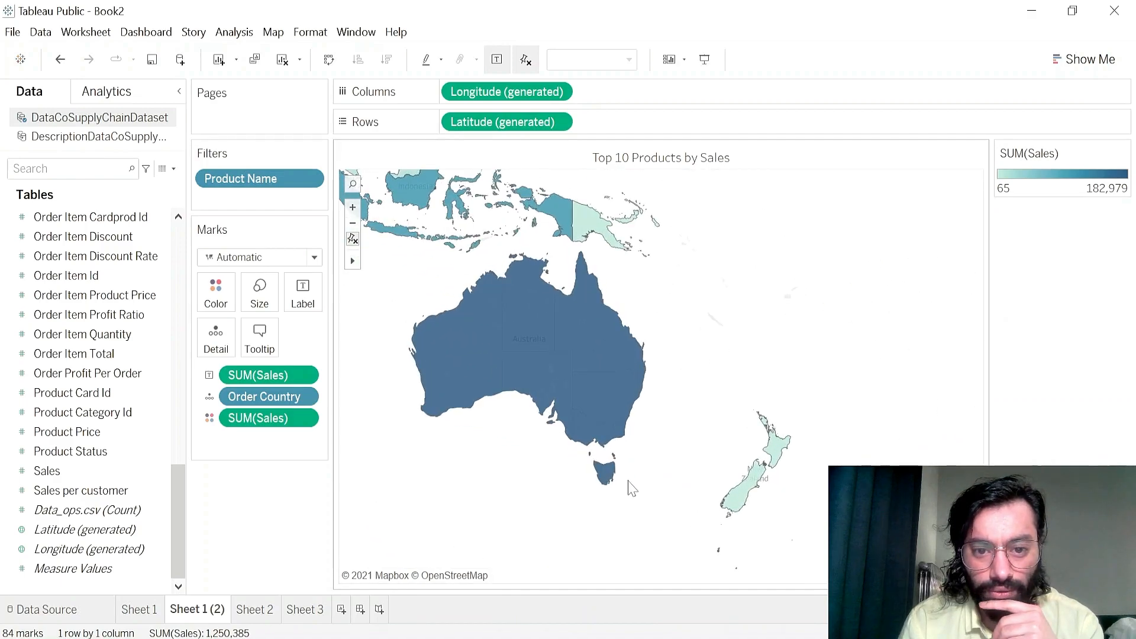
{"action": "scroll", "coordinate": [599, 454], "scroll_direction": "up", "scroll_amount": 1}
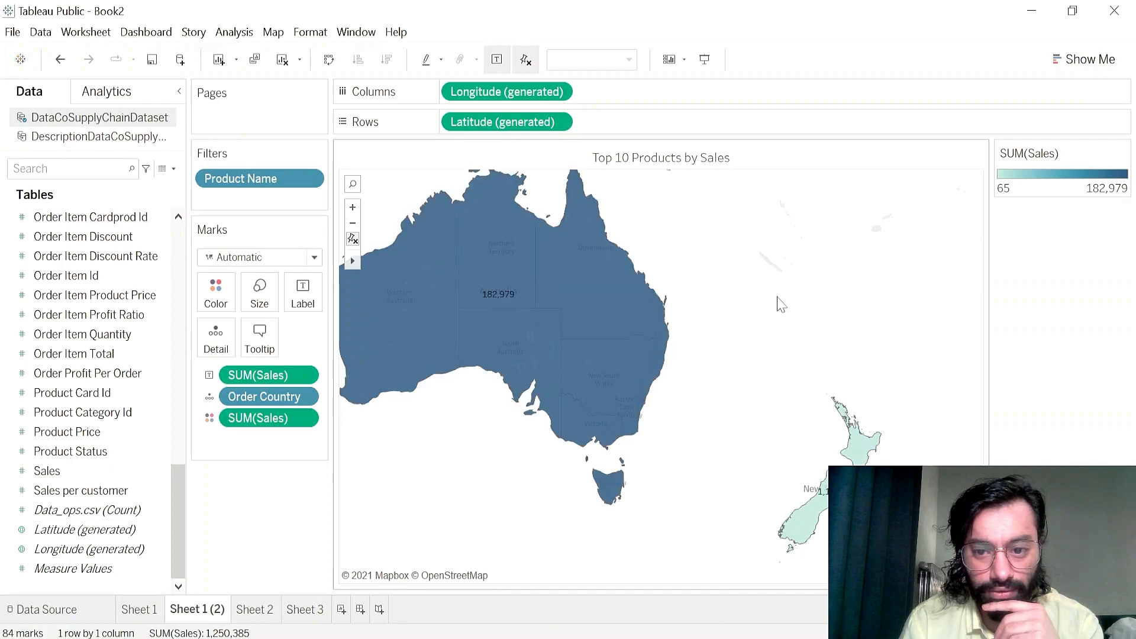
{"action": "scroll", "coordinate": [781, 314], "scroll_direction": "down", "scroll_amount": 6}
{"action": "scroll", "coordinate": [494, 210], "scroll_direction": "up", "scroll_amount": 4}
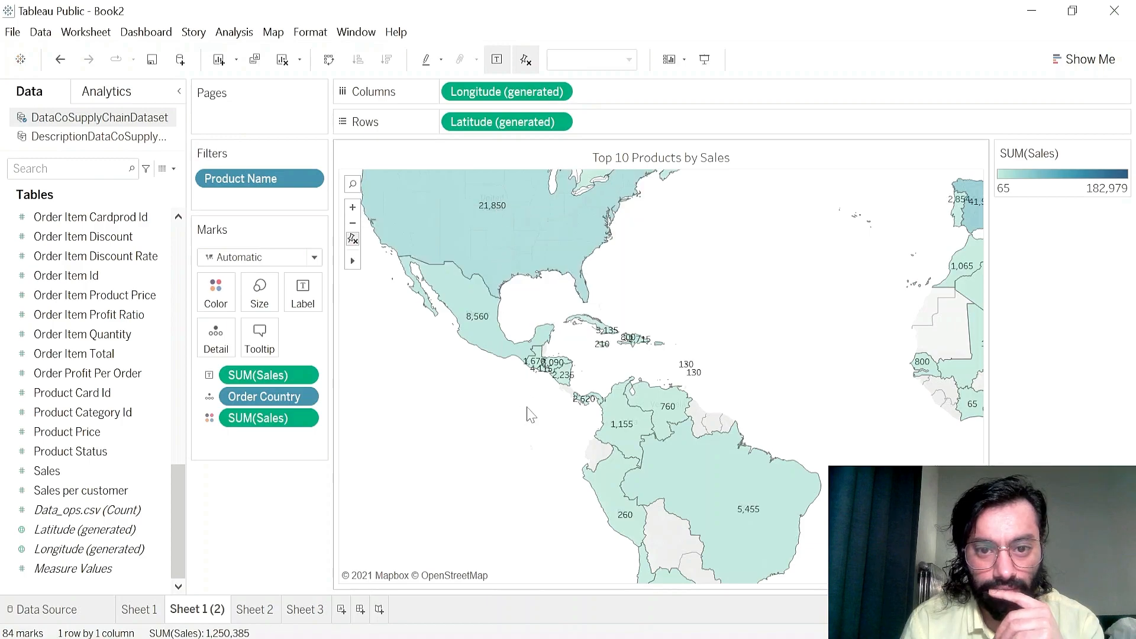
{"action": "scroll", "coordinate": [826, 430], "scroll_direction": "down", "scroll_amount": 4}
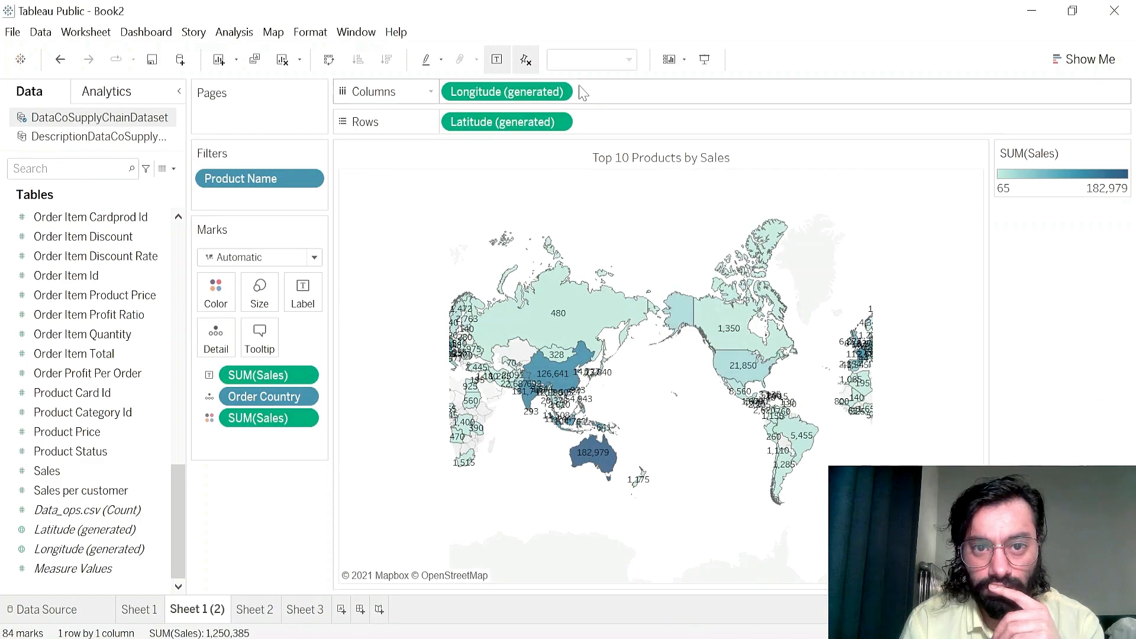
{"action": "left_click", "coordinate": [525, 59]}
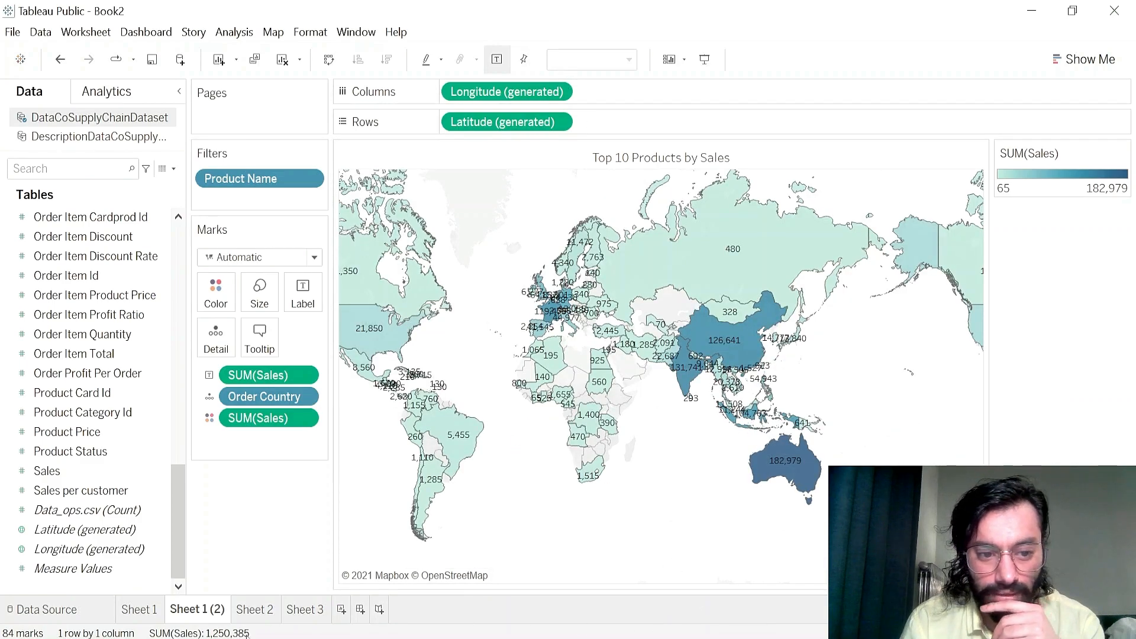
- Change the worksheet title to "Top 10 Products by Sales by Country"
{"action": "double_click", "coordinate": [659, 161]}
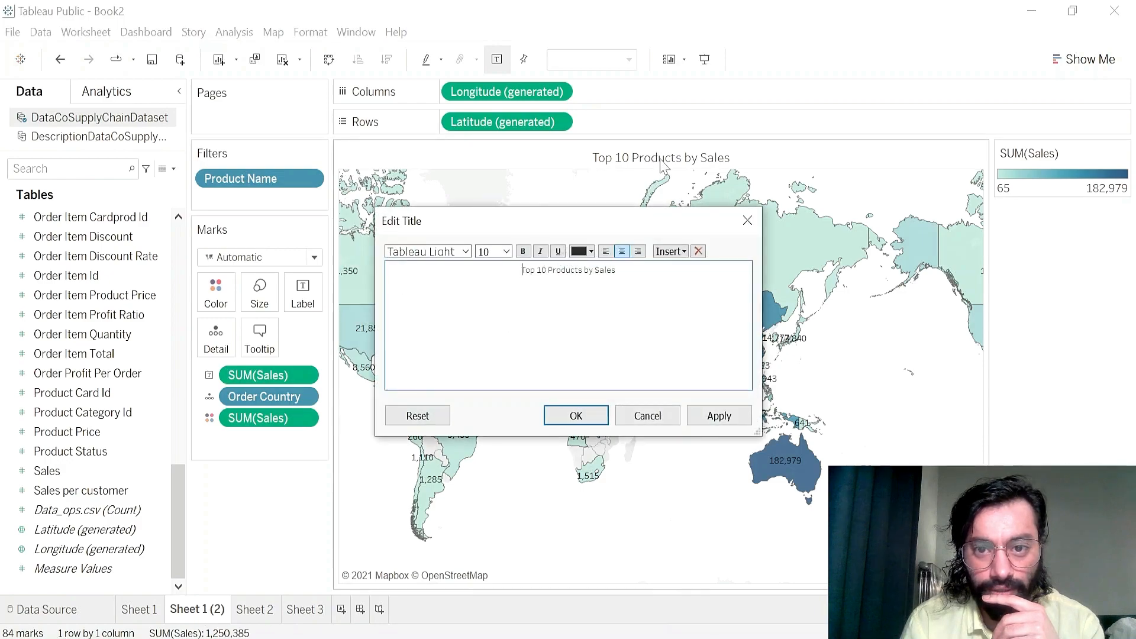
{"action": "type", "text": "by"}
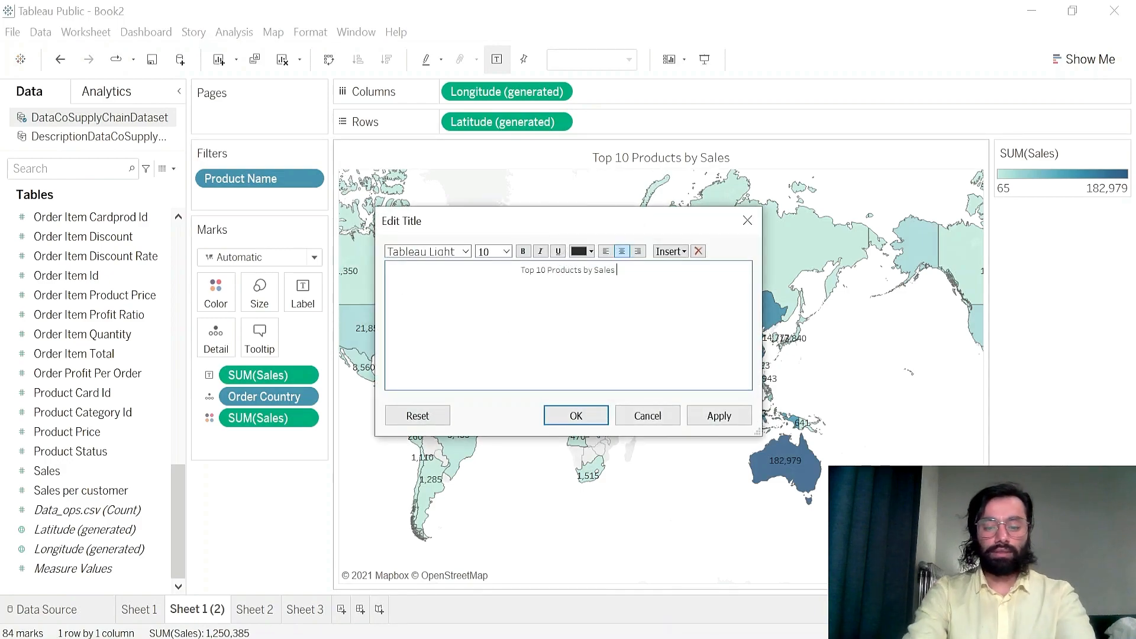
{"action": "type", "text": " Country"}
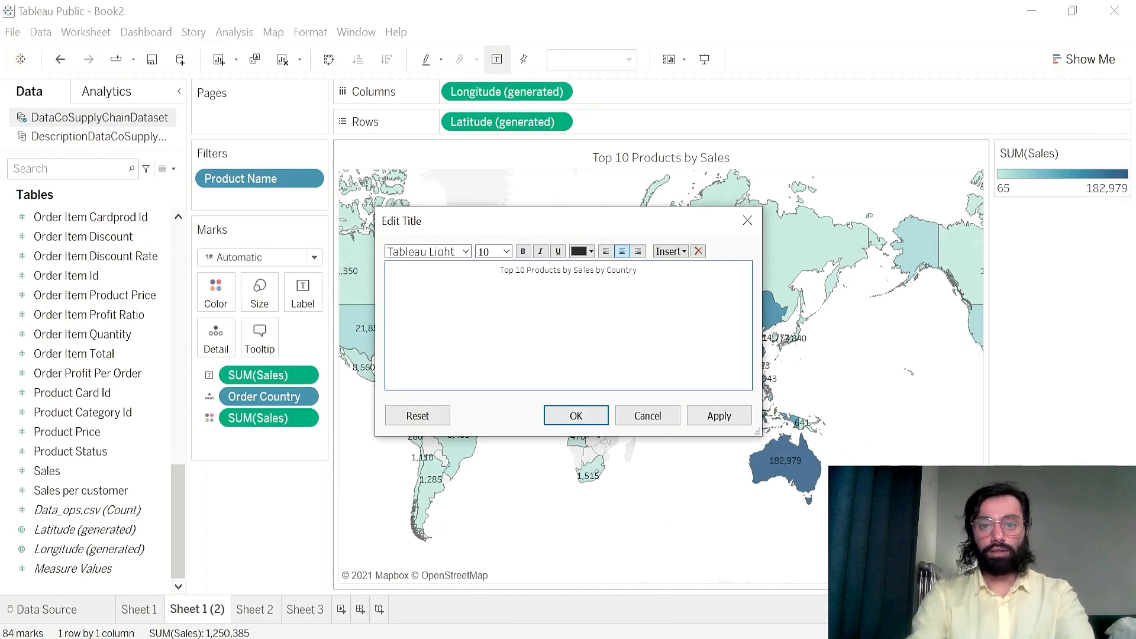
{"action": "left_click", "coordinate": [736, 417]}
{"action": "left_click", "coordinate": [571, 416]}
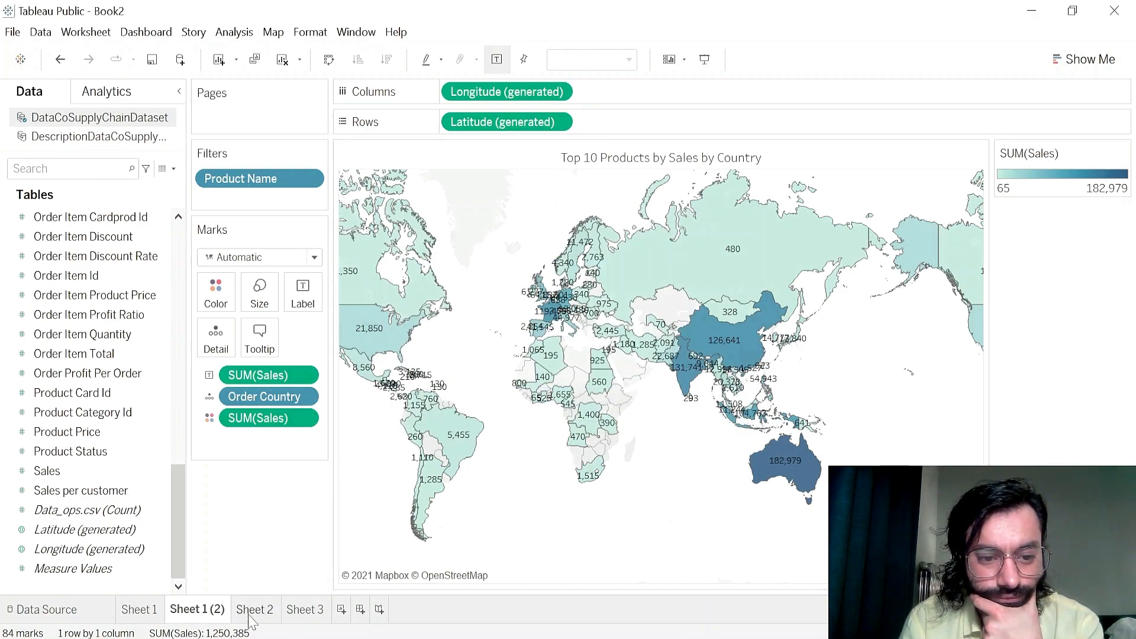
- Duplicate the worksheet containing the map of sales by country
{"action": "right_click", "coordinate": [216, 616]}
{"action": "left_click", "coordinate": [266, 467]}
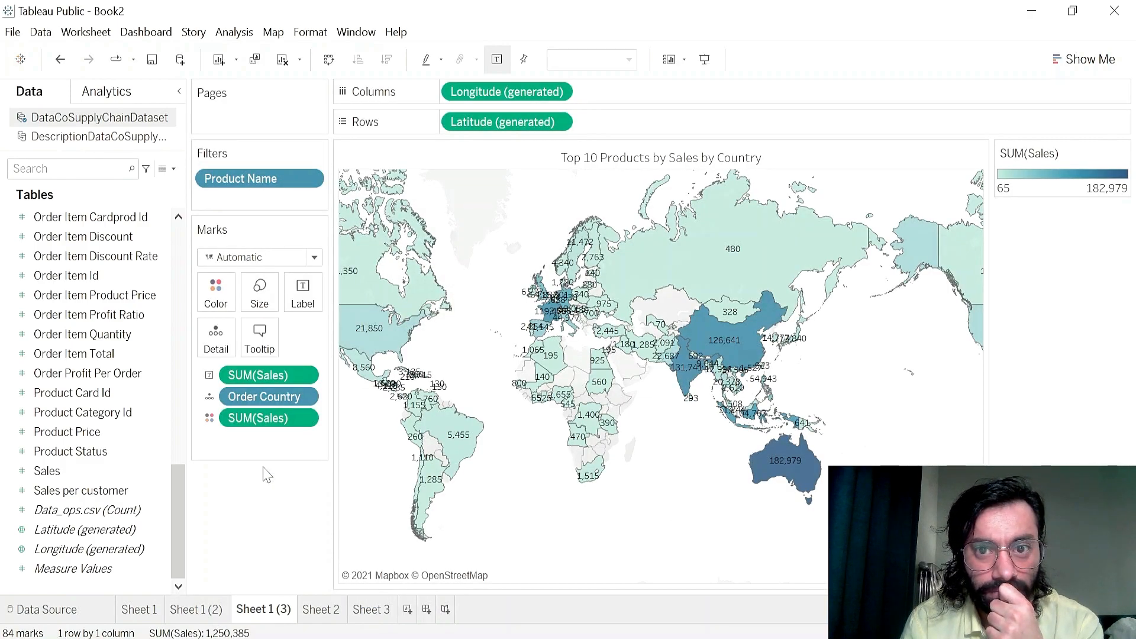
{"action": "scroll", "coordinate": [88, 391], "scroll_direction": "up", "scroll_amount": 4}
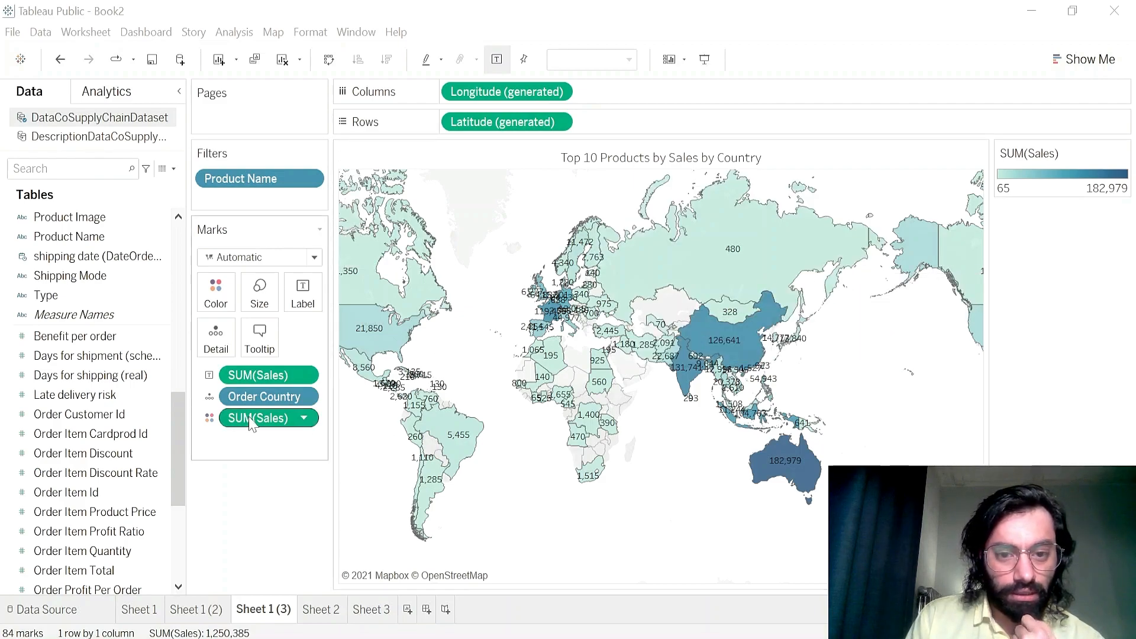
- Convert the map on the duplicated worksheet to a highlight table of Sales by Order Country
{"action": "left_click", "coordinate": [1106, 59]}
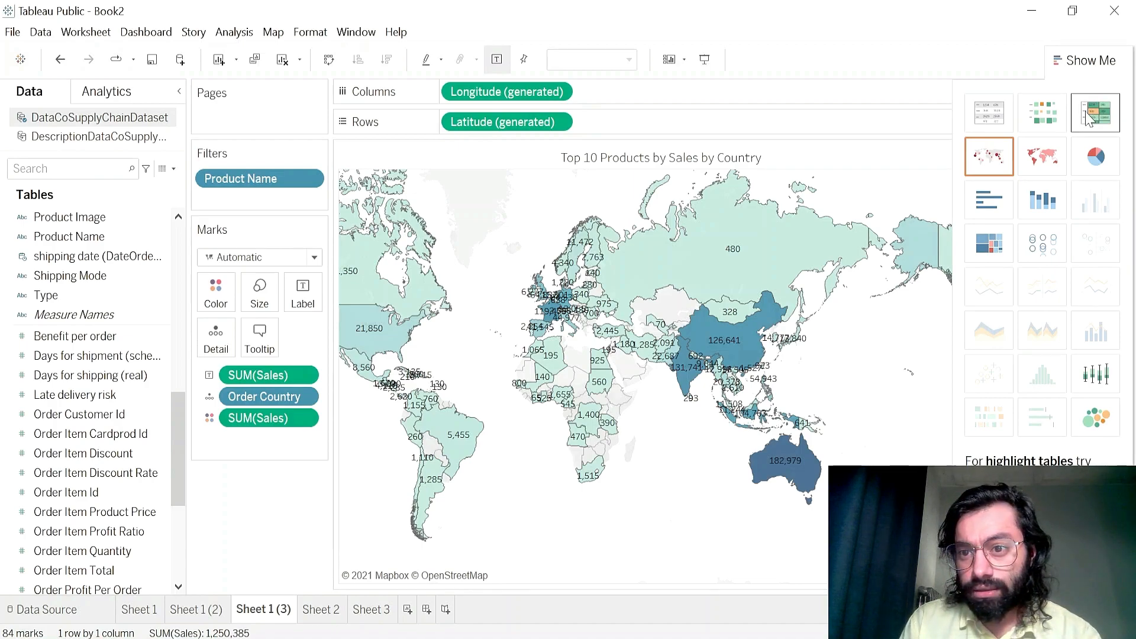
{"action": "left_click", "coordinate": [1104, 116]}
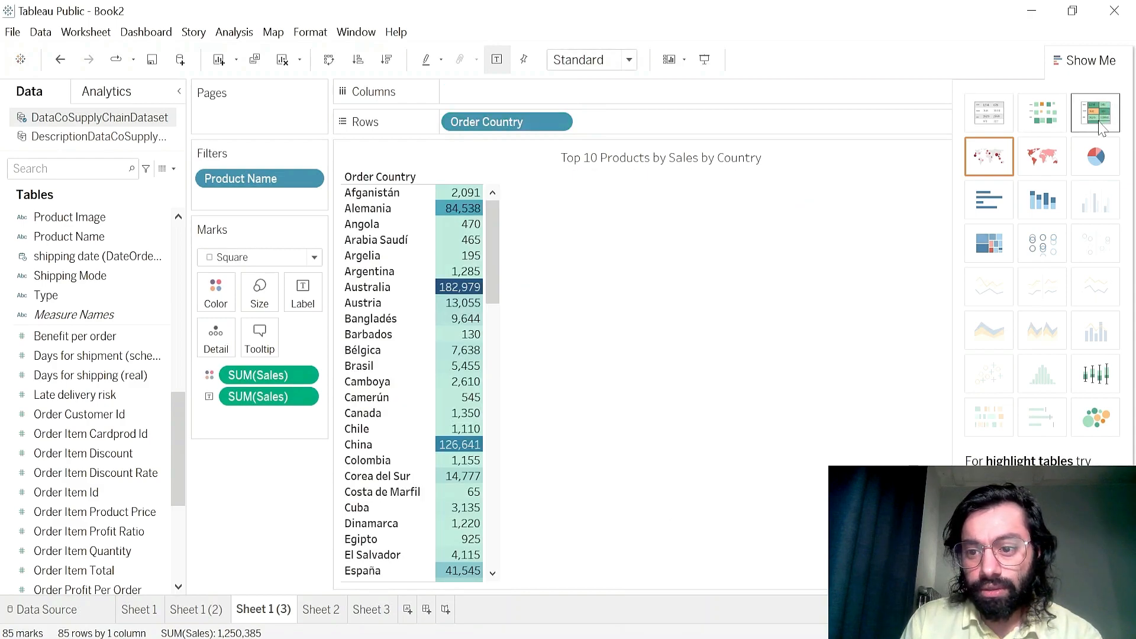
{"action": "left_click", "coordinate": [1094, 59]}
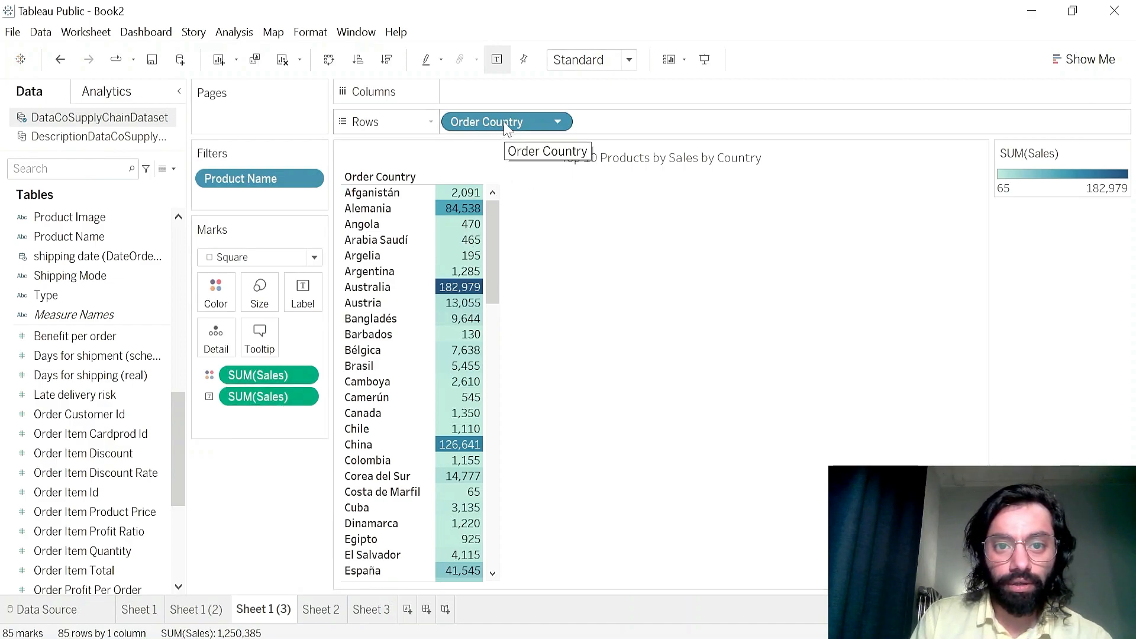
- Clear Order Country and both Sales fields from the view, and place the filtered Product Name field on Columns
{"action": "left_click_drag", "start_coordinate": [506, 126], "coordinate": [328, 361]}
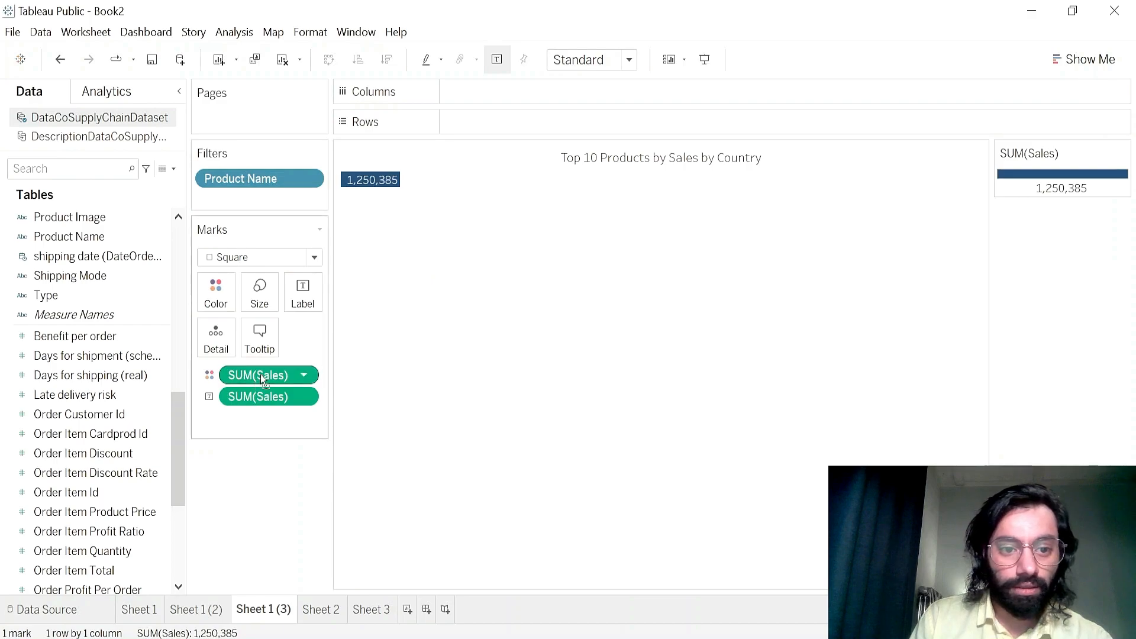
{"action": "left_click_drag", "start_coordinate": [260, 375], "coordinate": [270, 448]}
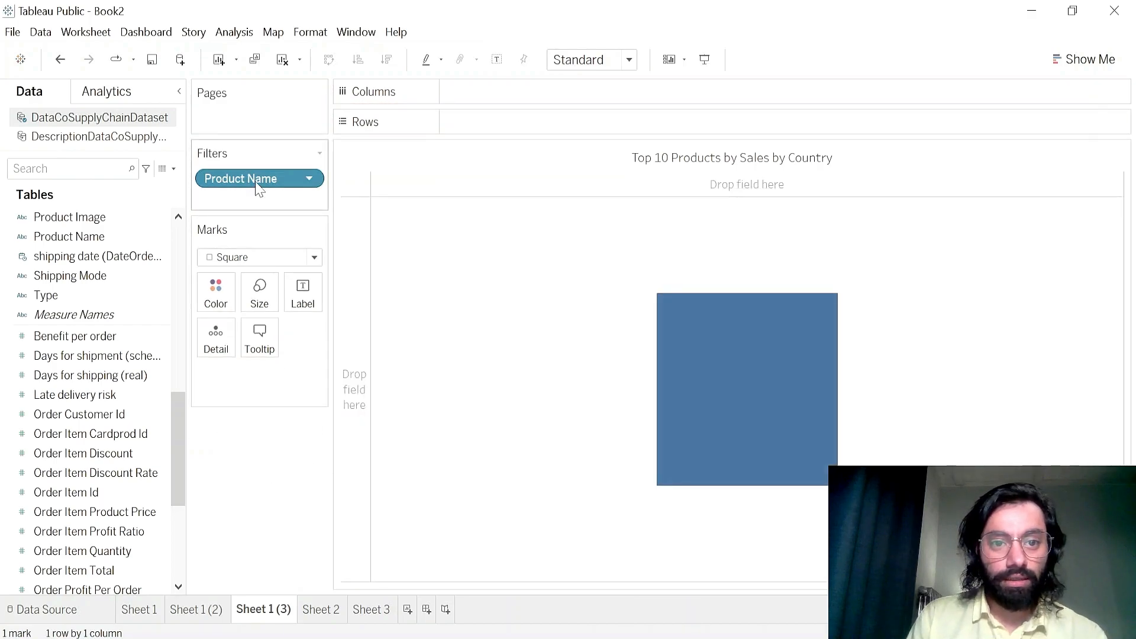
{"action": "left_click_drag", "start_coordinate": [256, 184], "coordinate": [528, 100]}
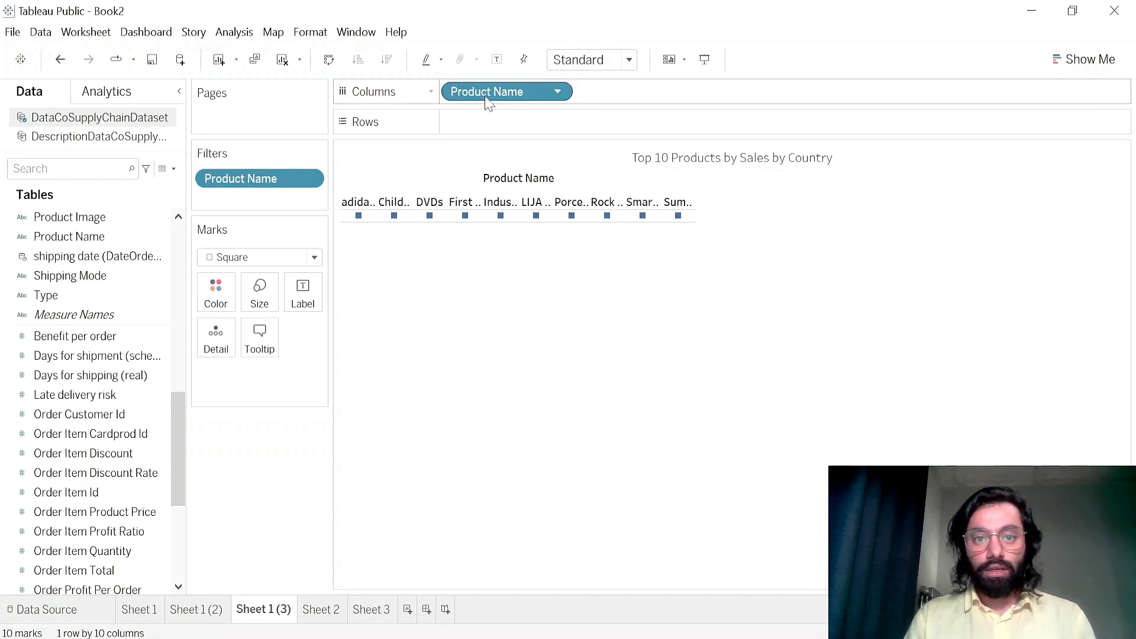
{"action": "left_click_drag", "start_coordinate": [486, 93], "coordinate": [277, 455]}
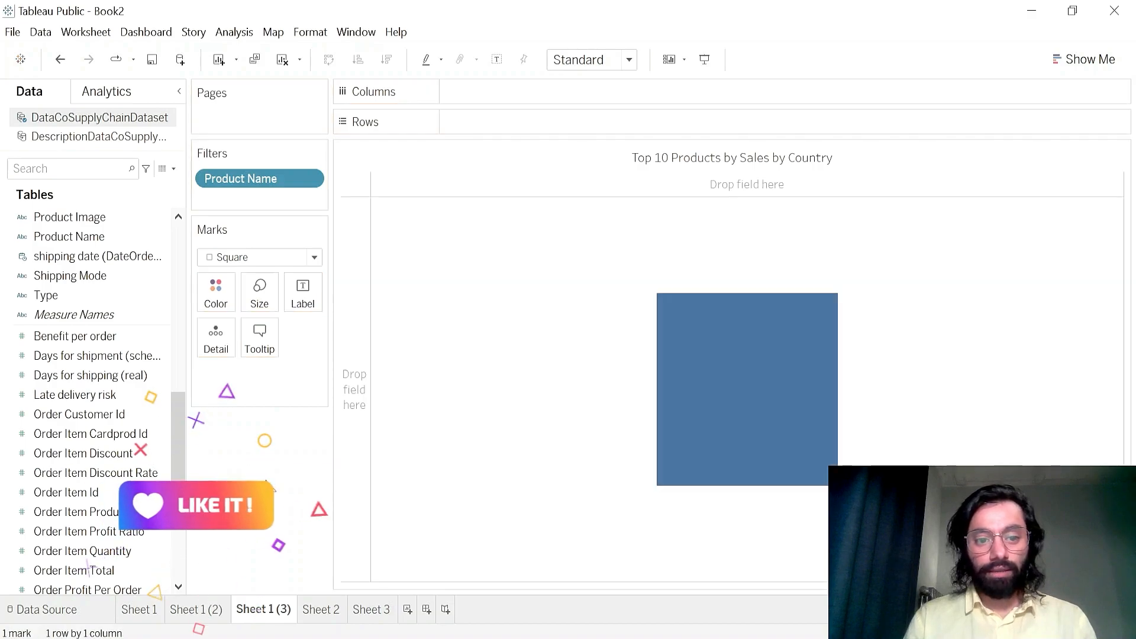
{"action": "left_click_drag", "start_coordinate": [274, 178], "coordinate": [524, 101]}
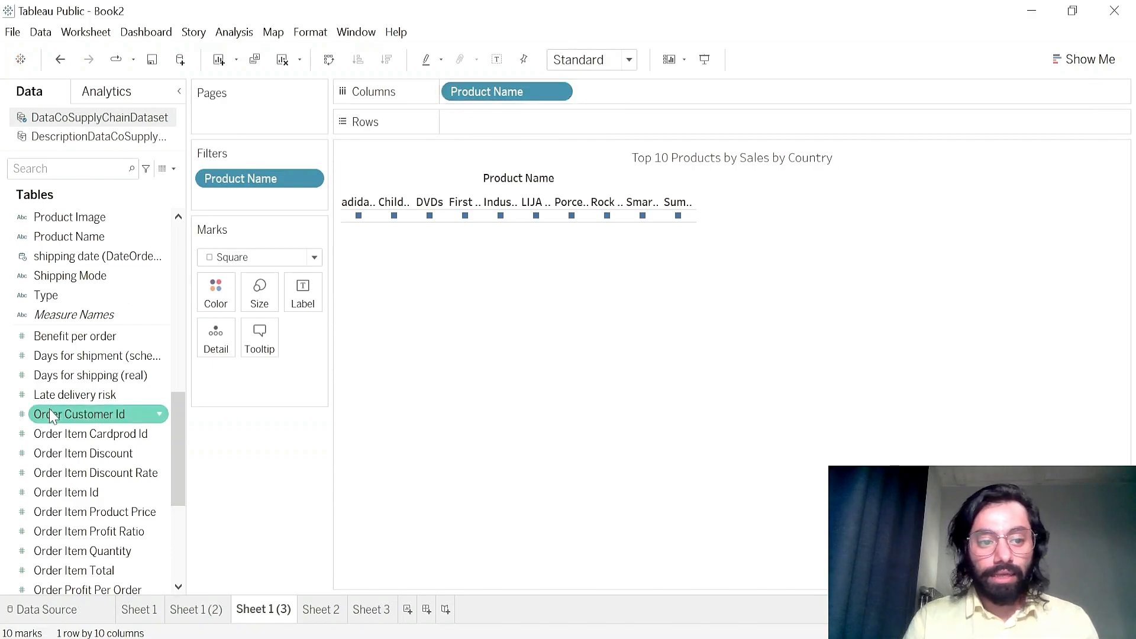
- Find the Order Item Quantity field by searching for "quan" and place it on Rows against Product Name
{"action": "scroll", "coordinate": [106, 473], "scroll_direction": "down", "scroll_amount": 4}
{"action": "left_click", "coordinate": [104, 469]}
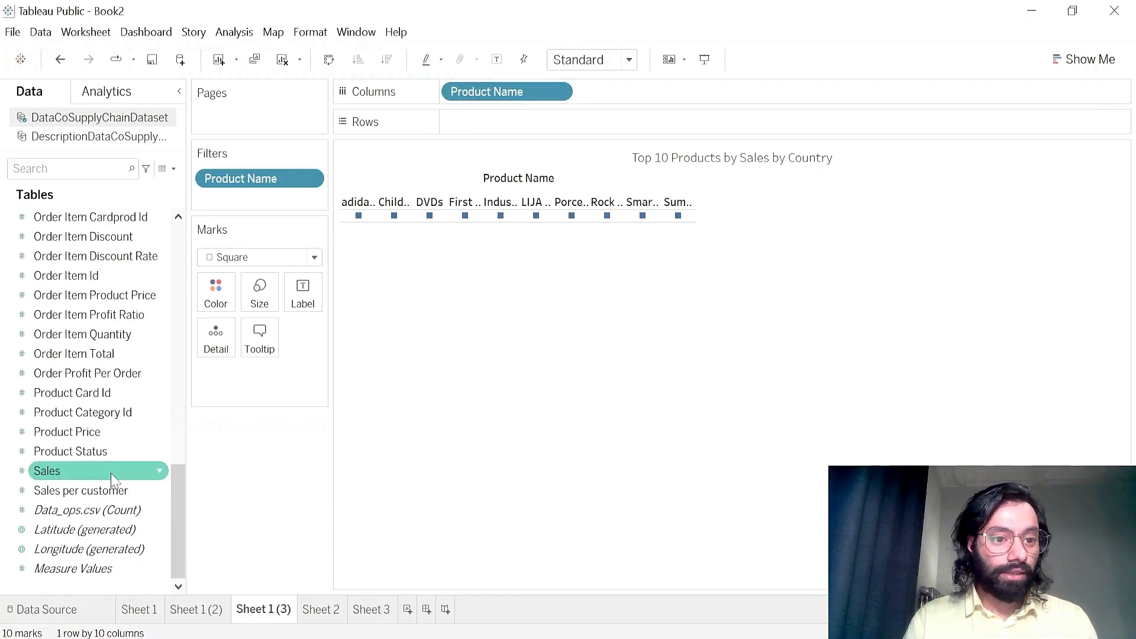
{"action": "left_click", "coordinate": [110, 415]}
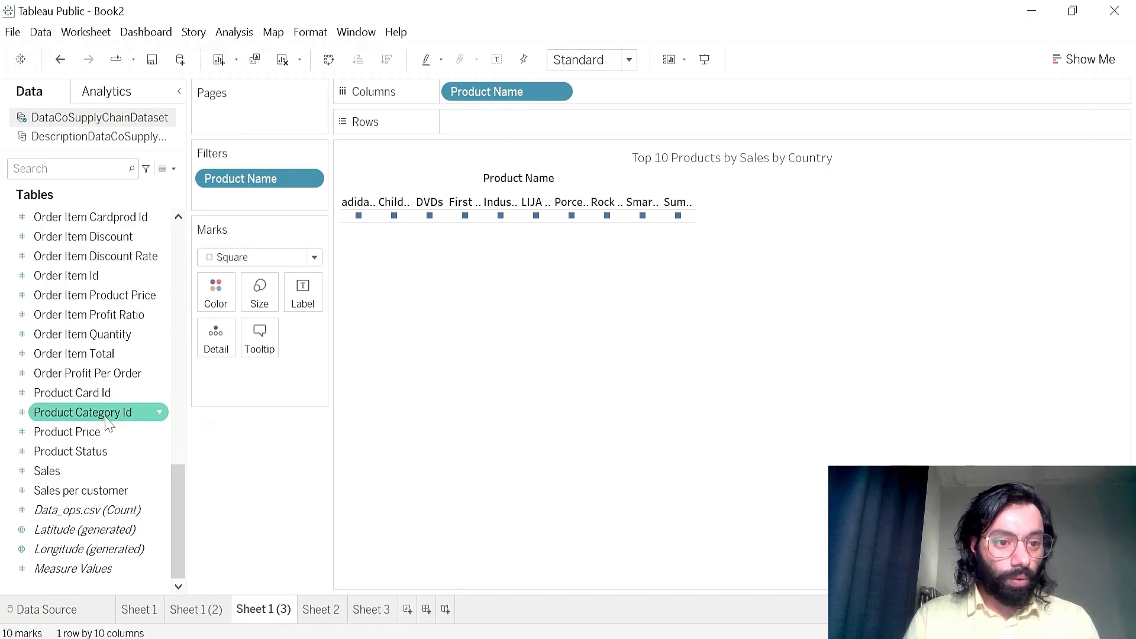
{"action": "left_click", "coordinate": [111, 217]}
{"action": "left_click", "coordinate": [71, 169]}
{"action": "type", "text": "quan"}
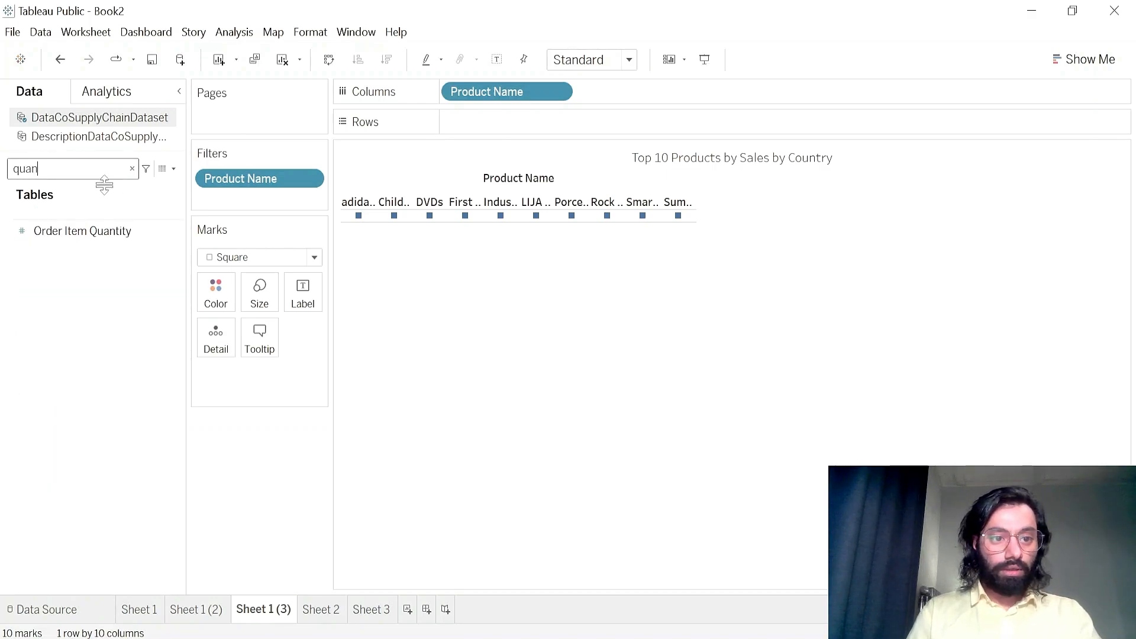
{"action": "left_click", "coordinate": [89, 233]}
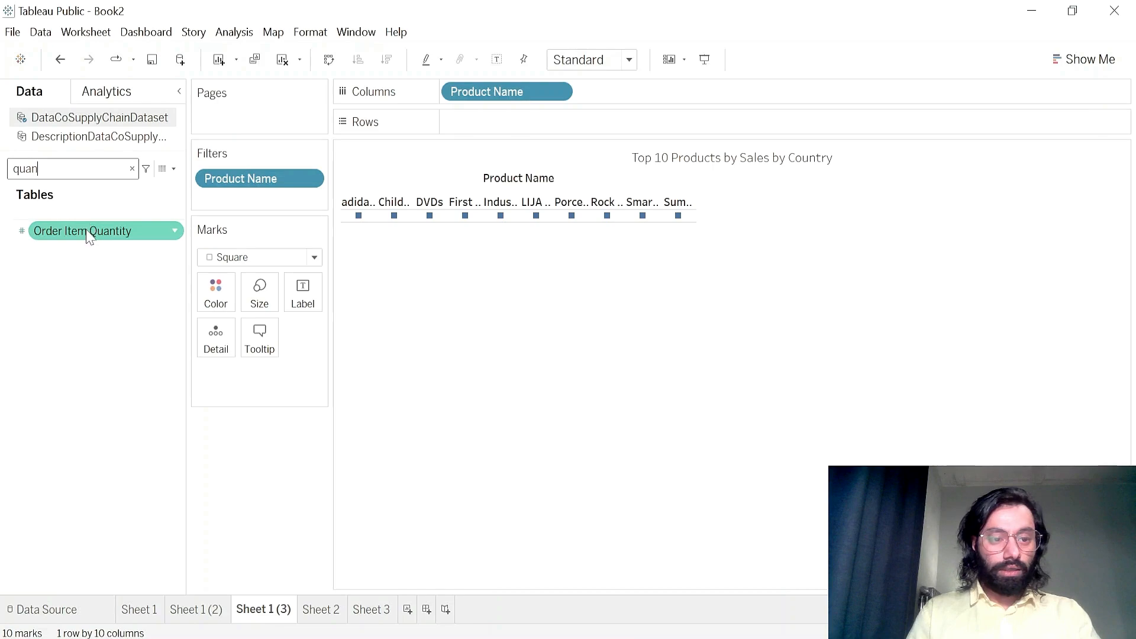
{"action": "left_click_drag", "start_coordinate": [82, 238], "coordinate": [516, 123]}
{"action": "left_click", "coordinate": [1065, 52]}
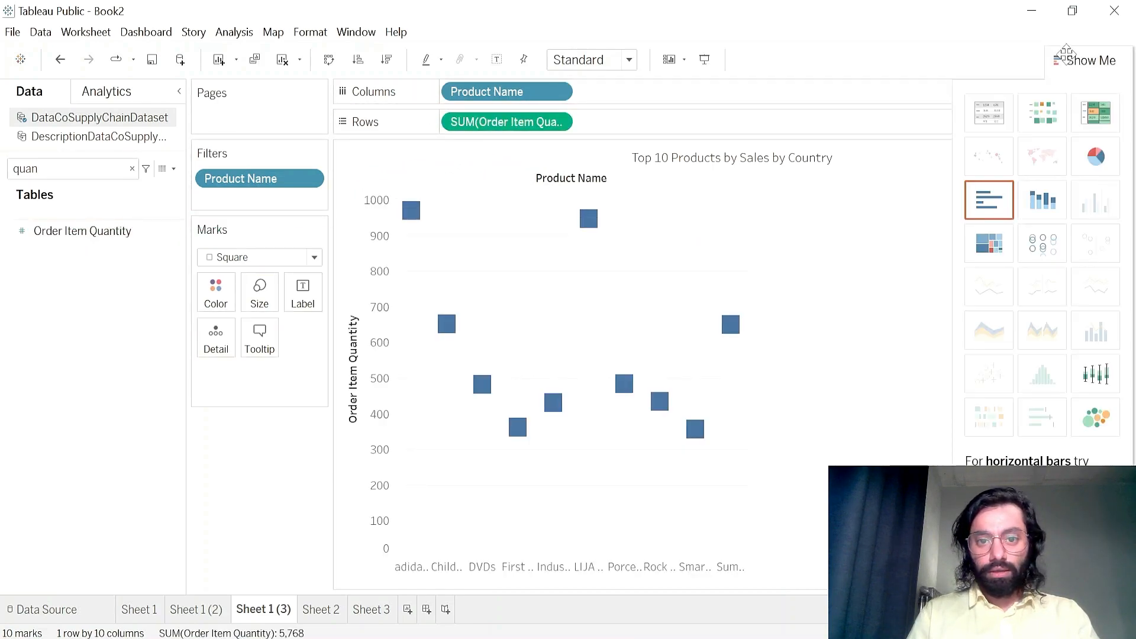
{"action": "left_click", "coordinate": [1074, 58]}
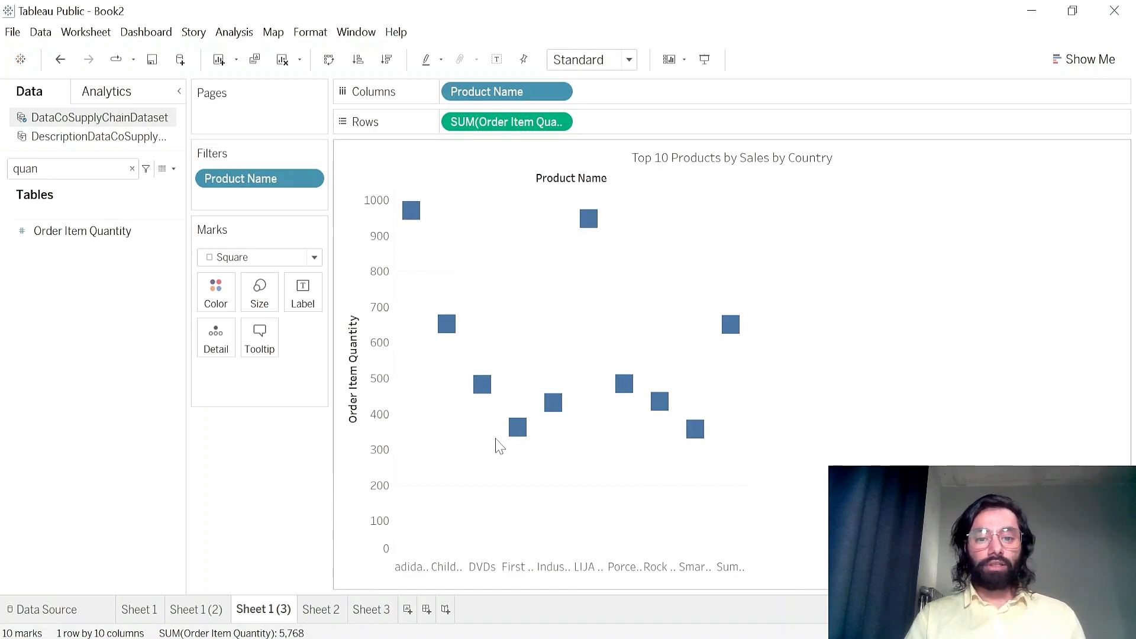
{"action": "mouse_move", "coordinate": [472, 383]}
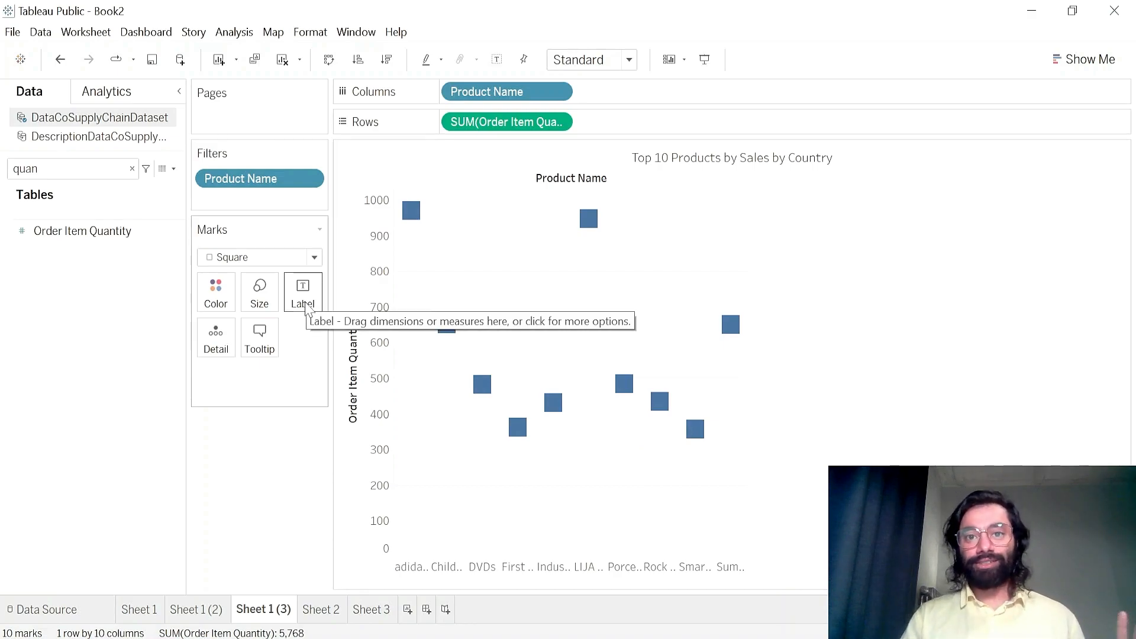
{"action": "left_click", "coordinate": [276, 257]}
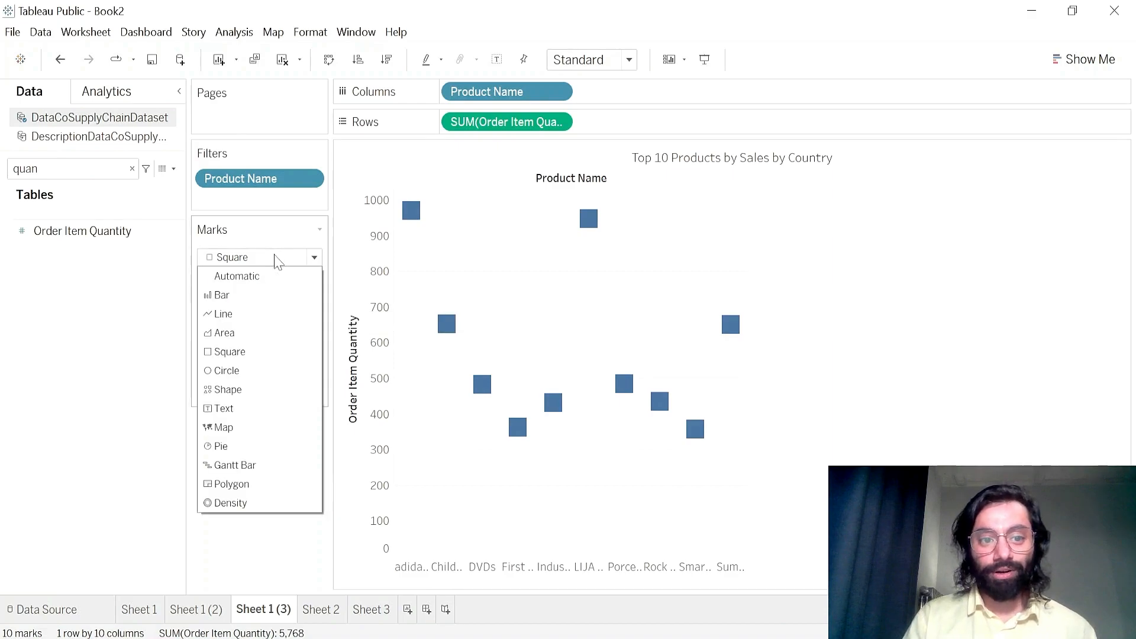
{"action": "left_click", "coordinate": [929, 298]}
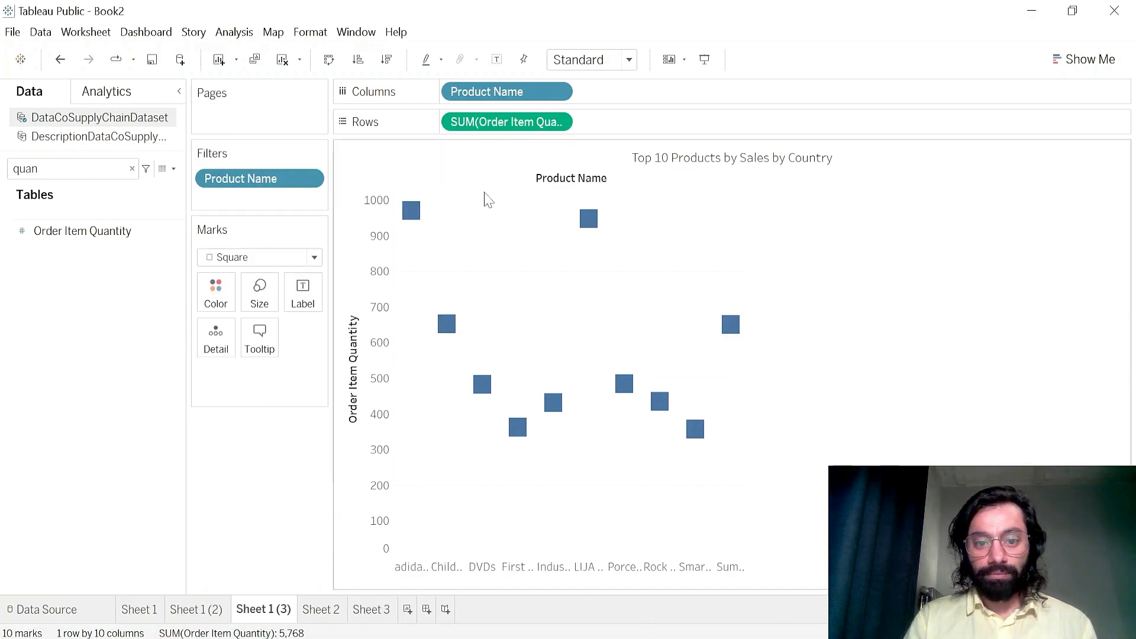
- Try the circle views chart type for Order Item Quantity by Product Name, and undo the conversion
{"action": "left_click", "coordinate": [1089, 59]}
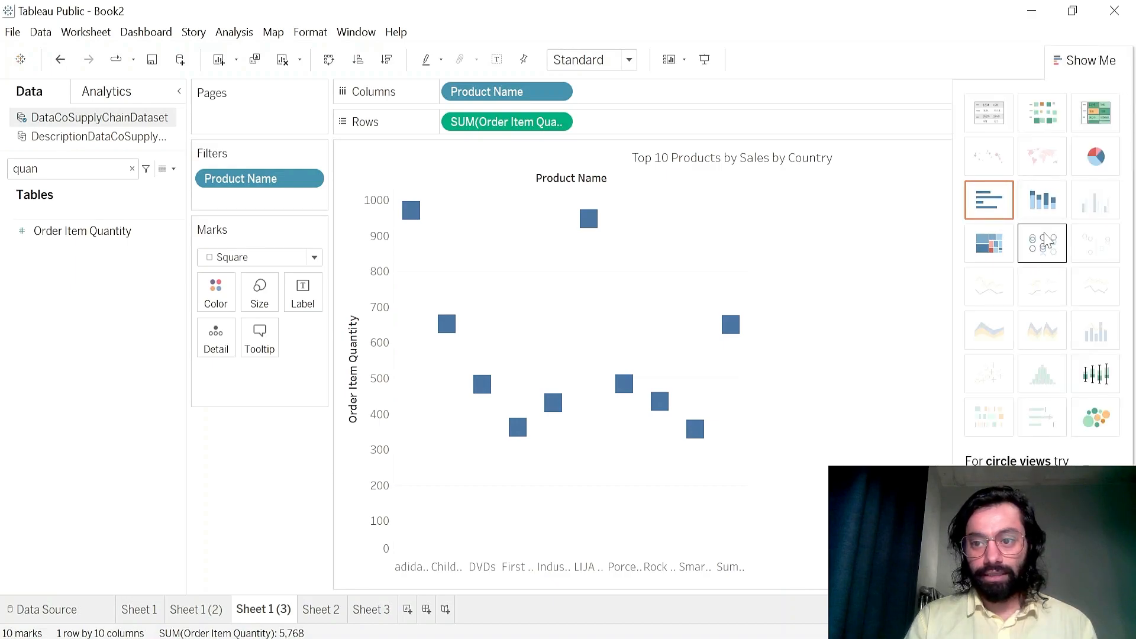
{"action": "left_click", "coordinate": [1043, 242]}
{"action": "left_click", "coordinate": [1074, 68]}
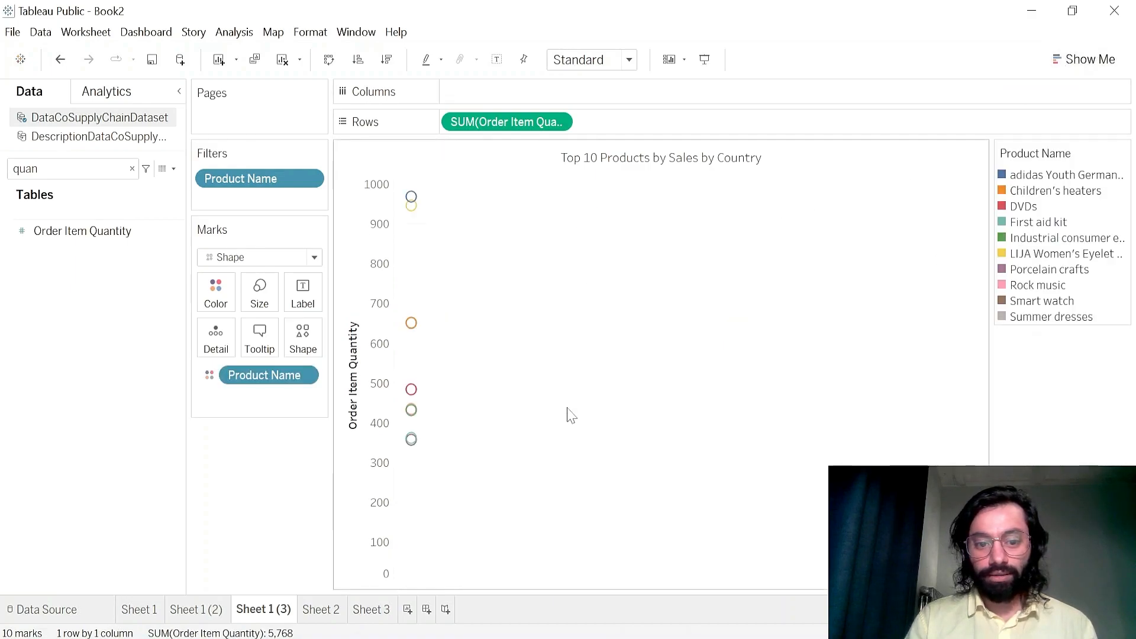
{"action": "left_click", "coordinate": [1084, 59]}
{"action": "left_click", "coordinate": [1084, 59]}
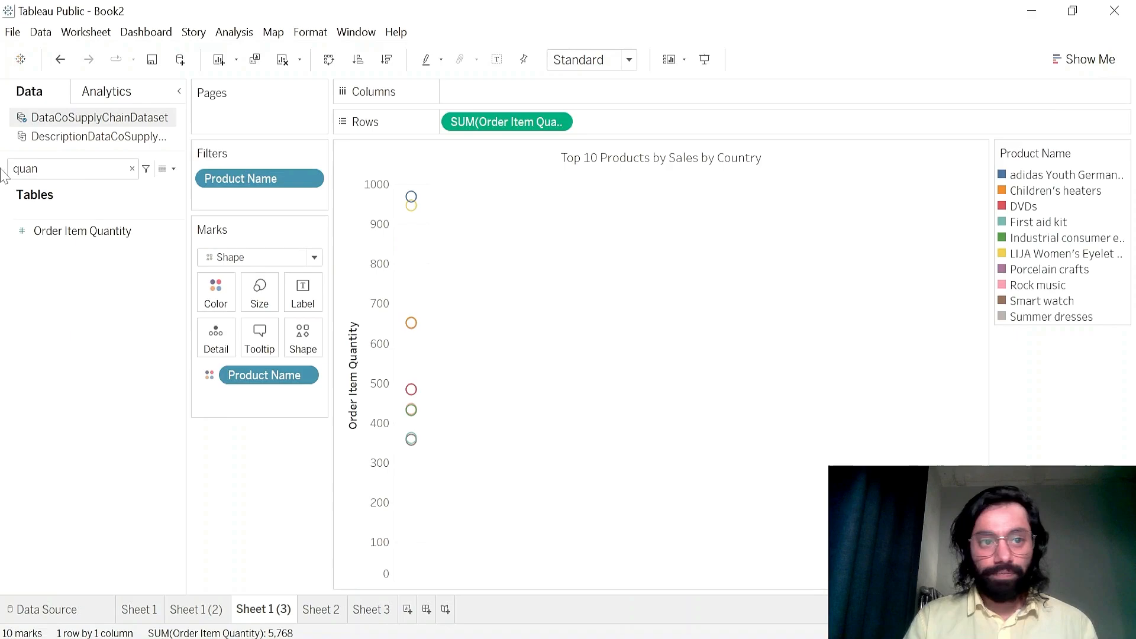
{"action": "left_click", "coordinate": [60, 59]}
- Change the mark type to Shape and apply the diamond from the Filled shape palette to the marks
{"action": "left_click", "coordinate": [301, 259]}
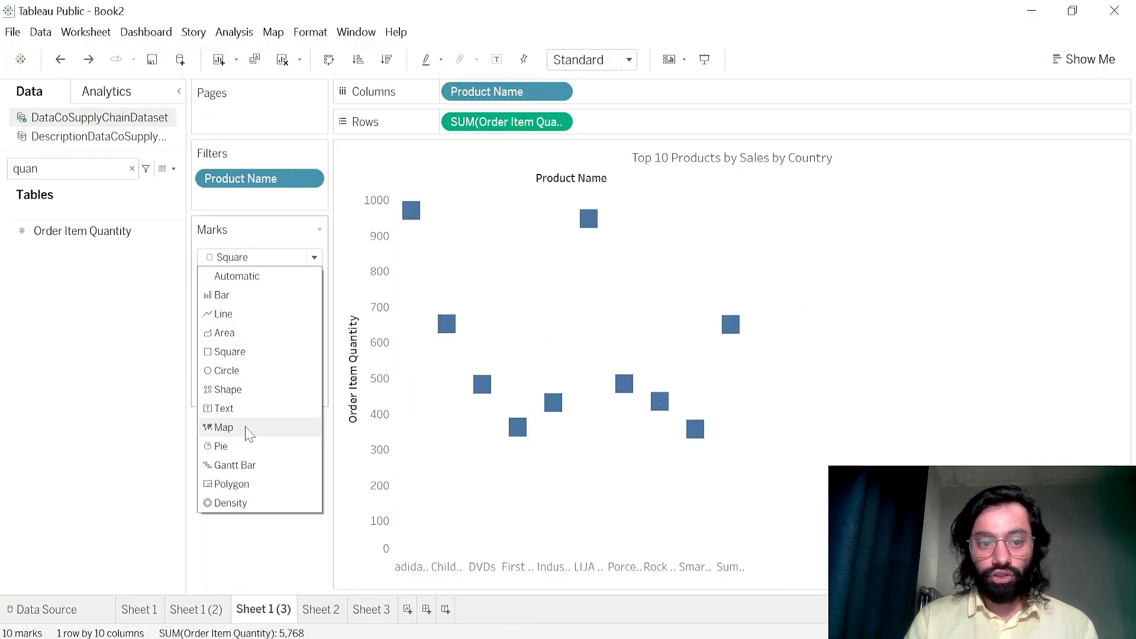
{"action": "left_click", "coordinate": [238, 393]}
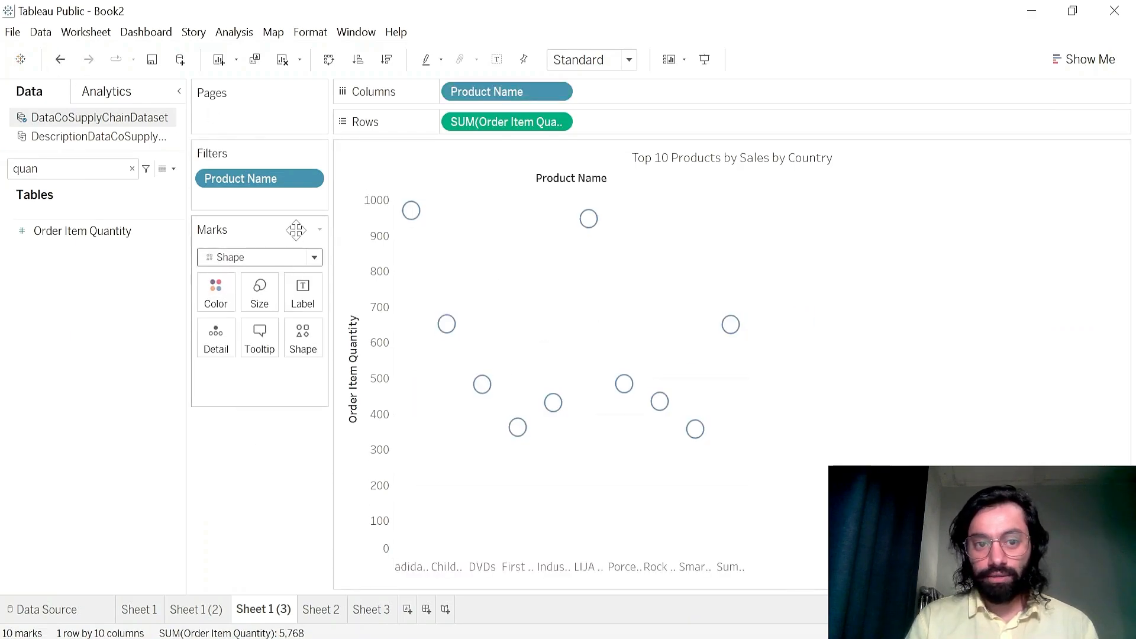
{"action": "left_click", "coordinate": [304, 335]}
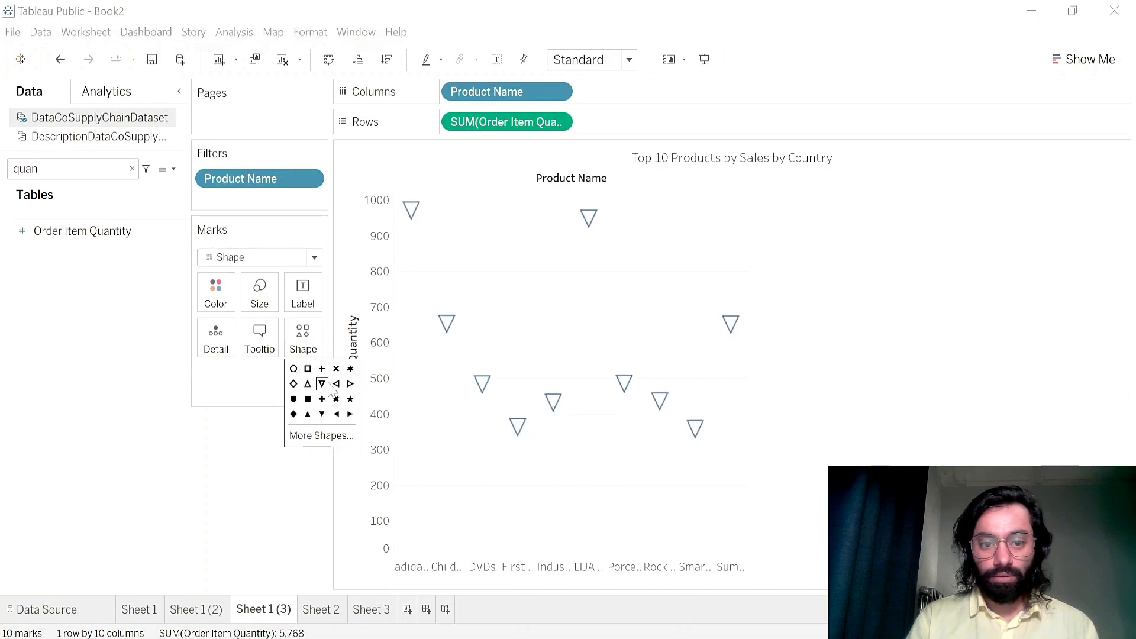
{"action": "left_click", "coordinate": [322, 435]}
{"action": "left_click_drag", "start_coordinate": [525, 186], "coordinate": [749, 122]}
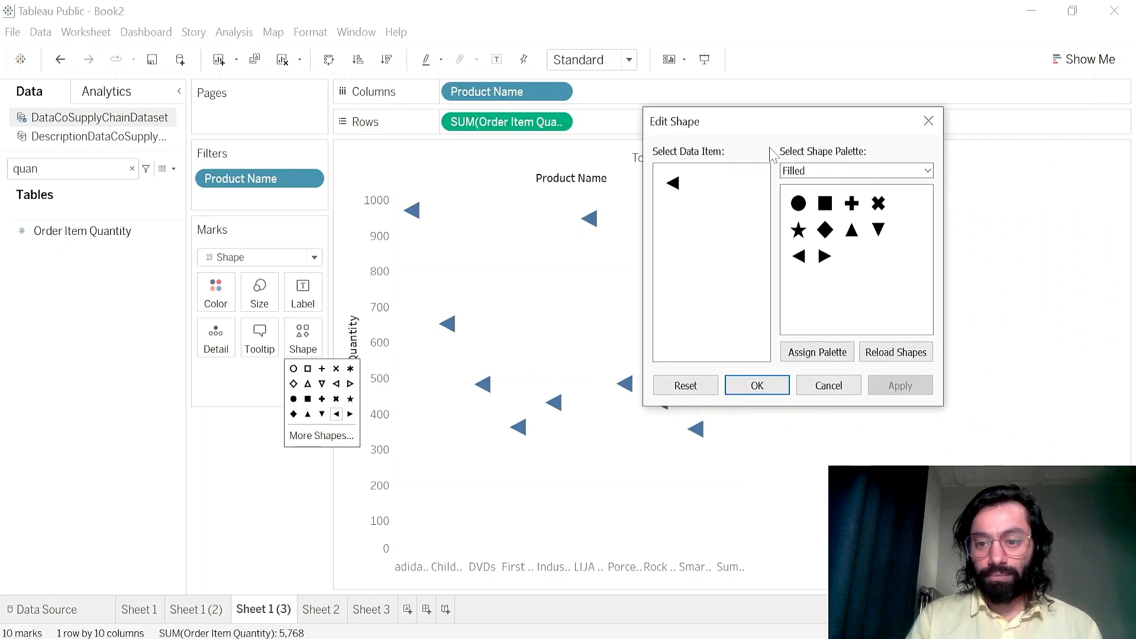
{"action": "left_click", "coordinate": [858, 172]}
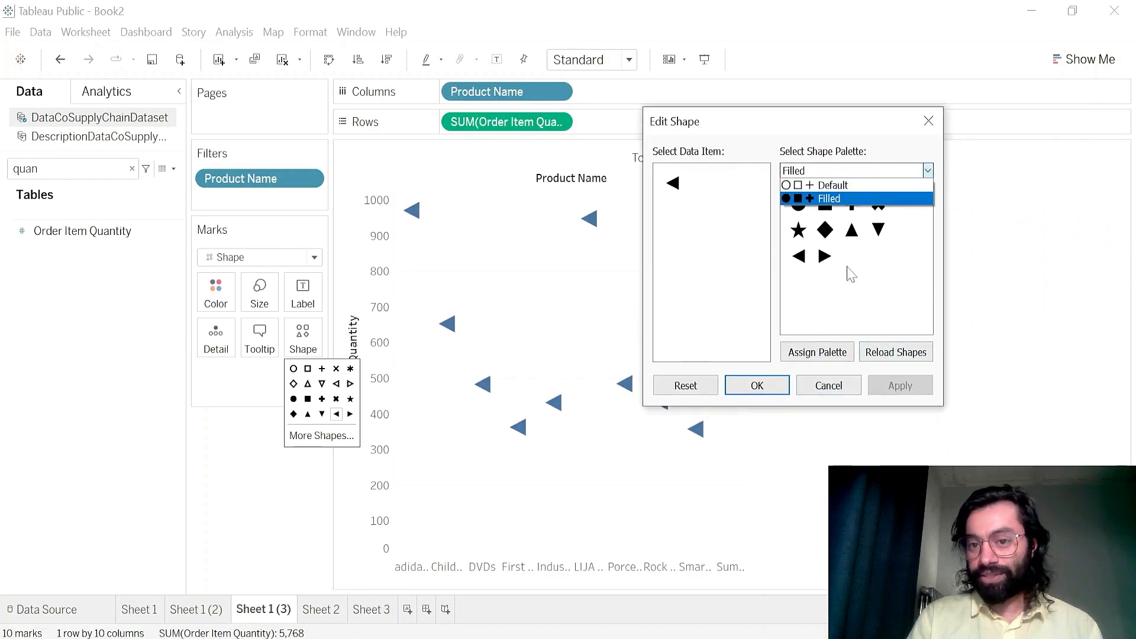
{"action": "left_click", "coordinate": [829, 199]}
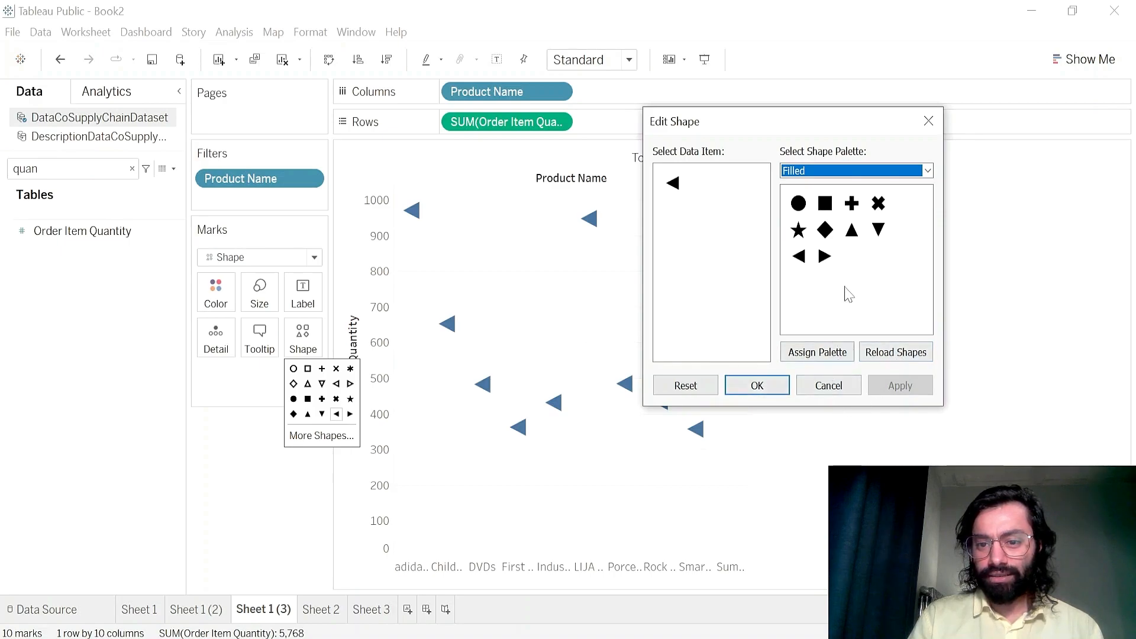
{"action": "left_click", "coordinate": [825, 256]}
{"action": "left_click", "coordinate": [824, 229]}
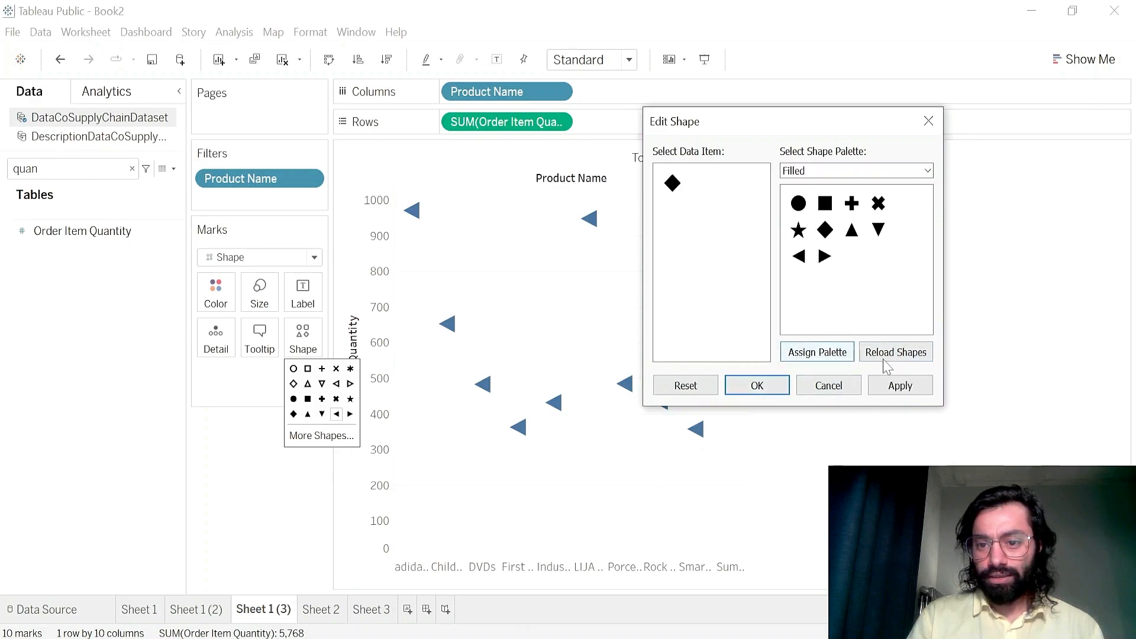
{"action": "left_click", "coordinate": [900, 384]}
- Replace the diamond marks with the square from the Filled shape palette and accept the shape settings
{"action": "left_click", "coordinate": [819, 172]}
{"action": "left_click", "coordinate": [827, 198]}
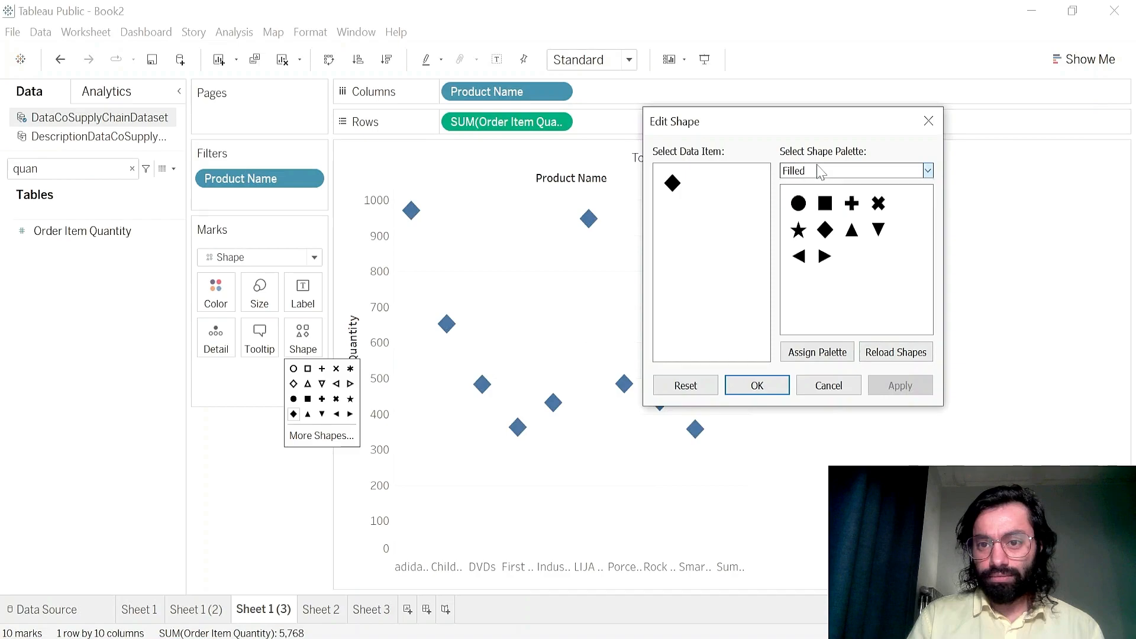
{"action": "left_click", "coordinate": [824, 203]}
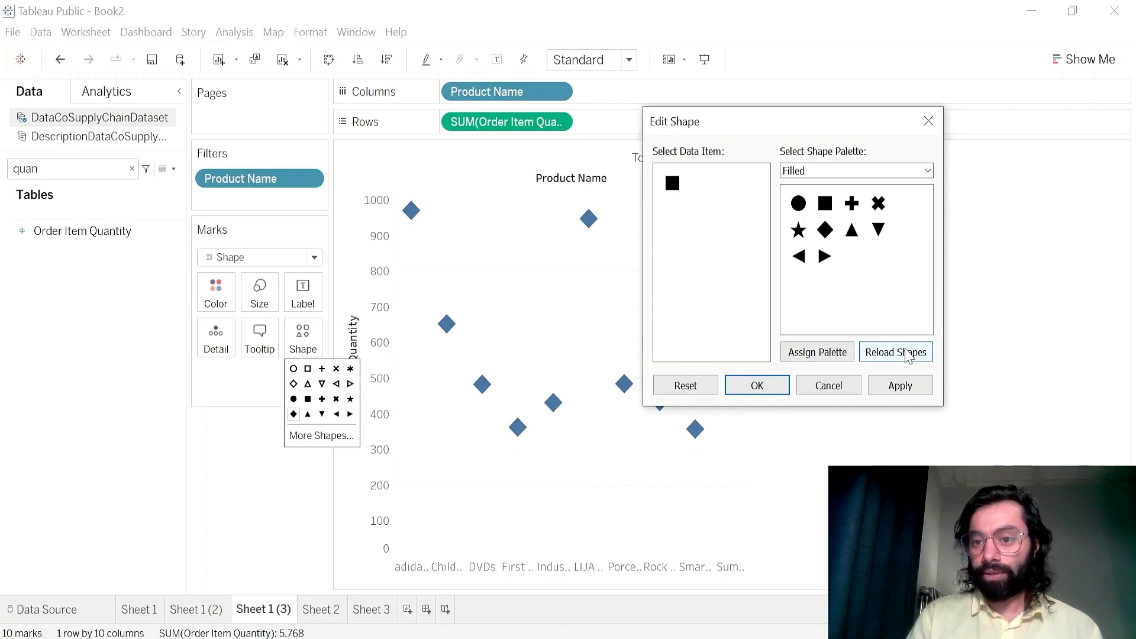
{"action": "left_click", "coordinate": [898, 385]}
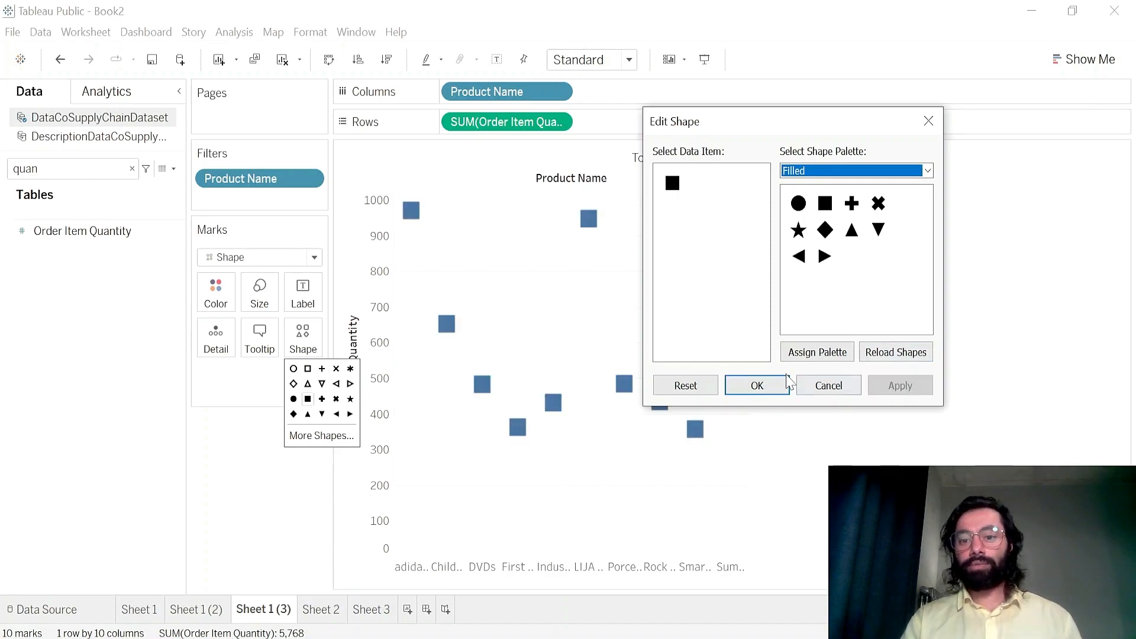
{"action": "left_click", "coordinate": [757, 385]}
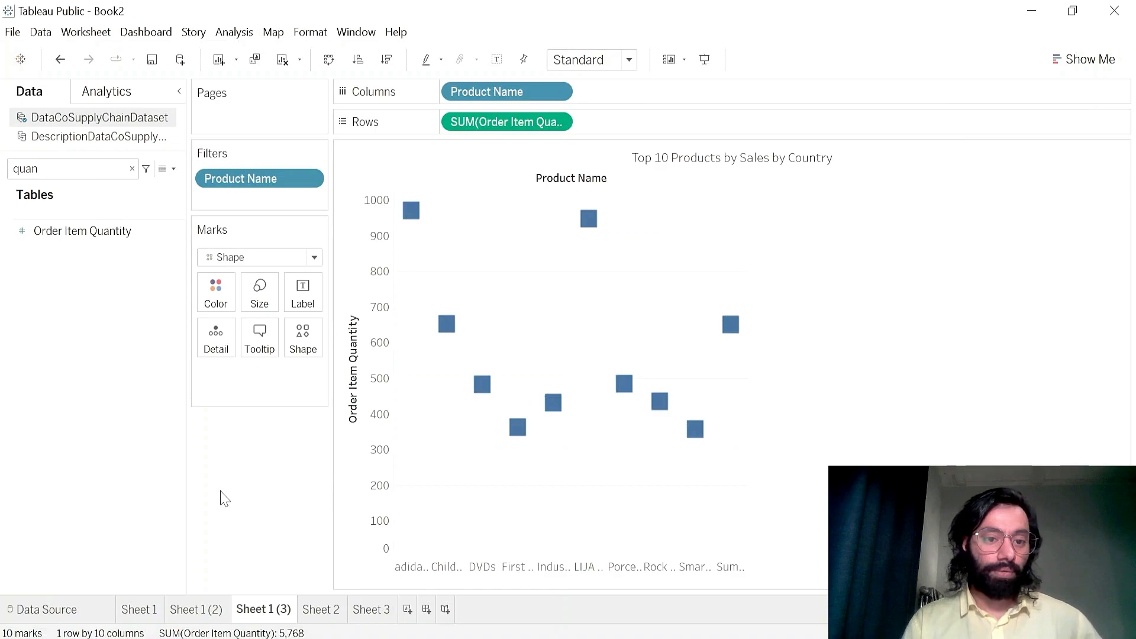
- Change the mark type to Density and slightly increase the size of the marks
{"action": "left_click", "coordinate": [288, 259]}
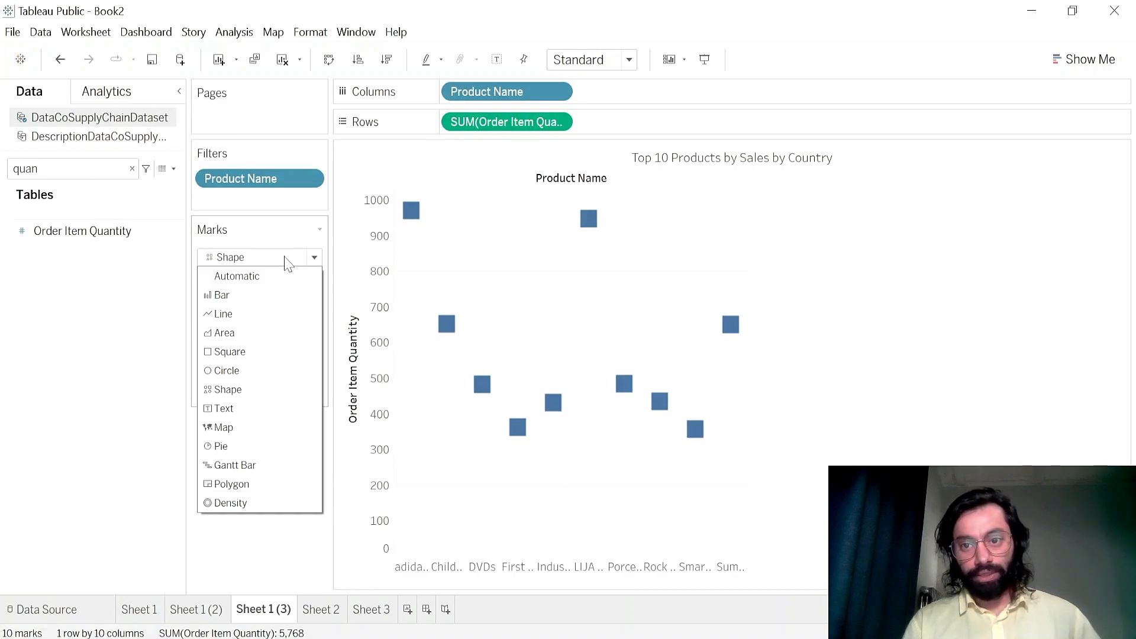
{"action": "left_click", "coordinate": [234, 503]}
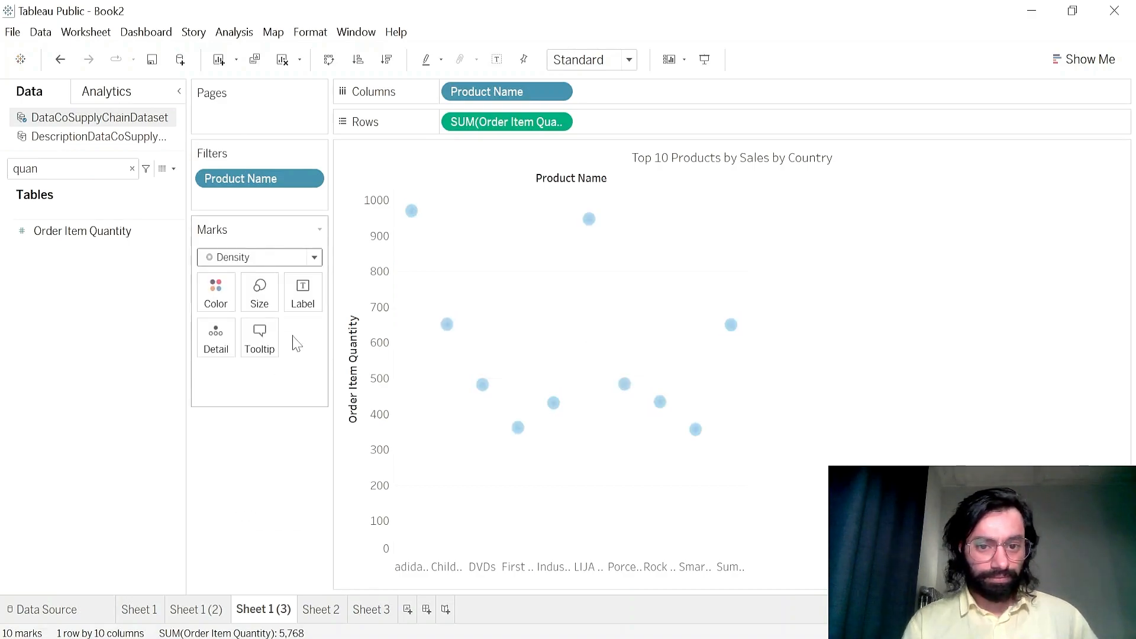
{"action": "left_click", "coordinate": [259, 291]}
{"action": "mouse_move", "coordinate": [299, 335]}
{"action": "left_mouse_down"}
{"action": "mouse_move", "coordinate": [283, 334]}
{"action": "mouse_move", "coordinate": [313, 333]}
{"action": "left_mouse_up"}
- Try the Line, Bar and Area mark types on the quantity chart, and return the marks to Shape
{"action": "left_click", "coordinate": [294, 258]}
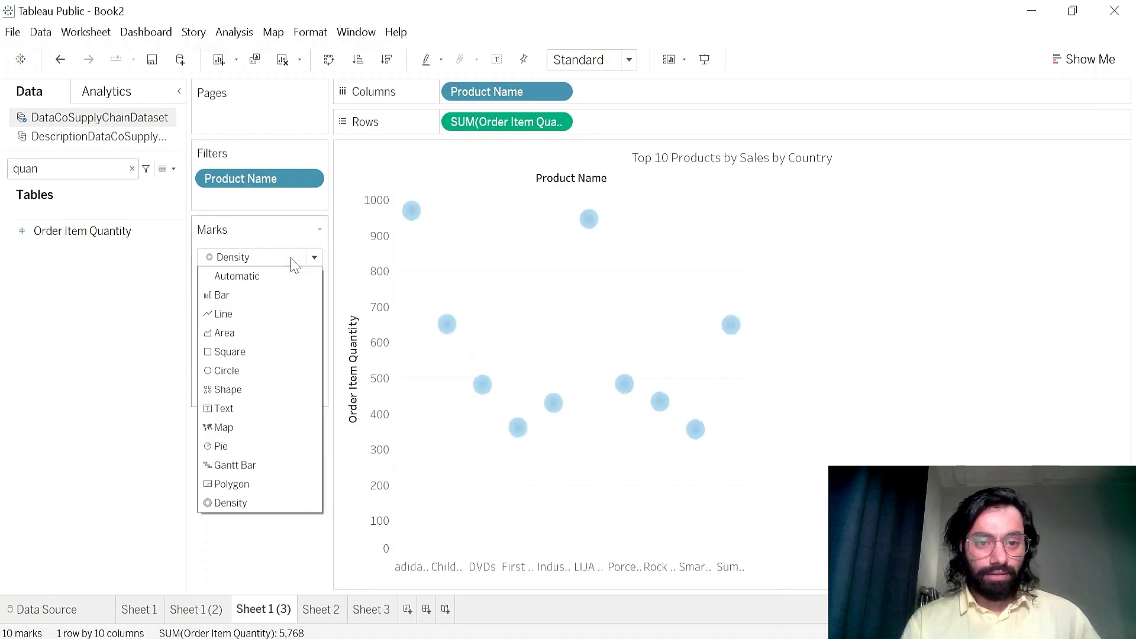
{"action": "left_click", "coordinate": [254, 314]}
{"action": "left_click", "coordinate": [274, 259]}
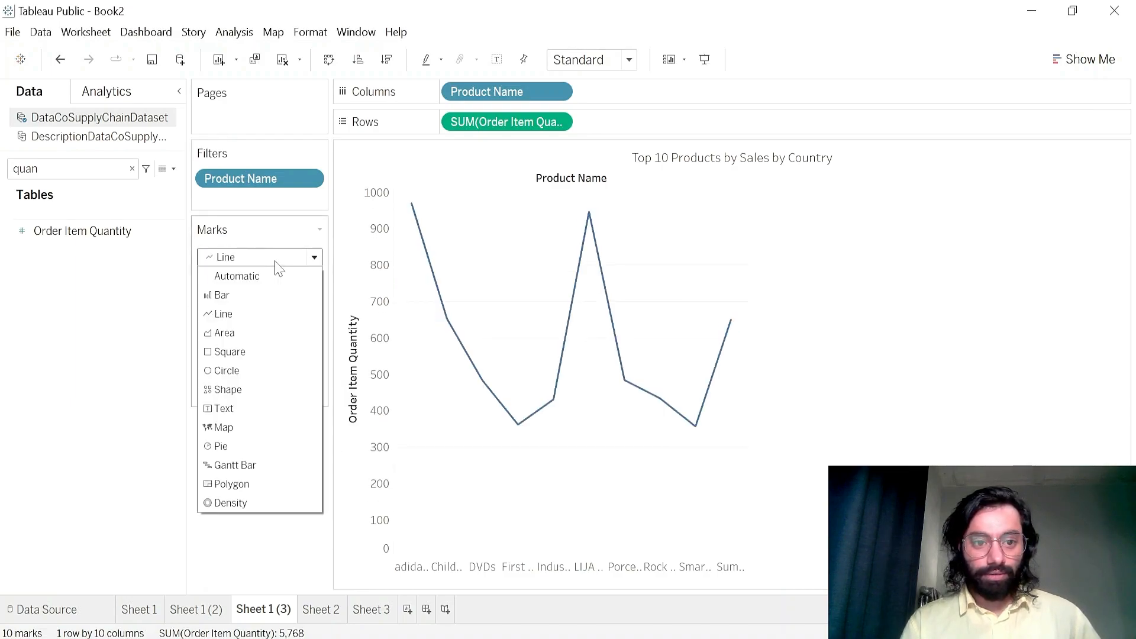
{"action": "left_click", "coordinate": [262, 295]}
{"action": "left_click", "coordinate": [272, 259]}
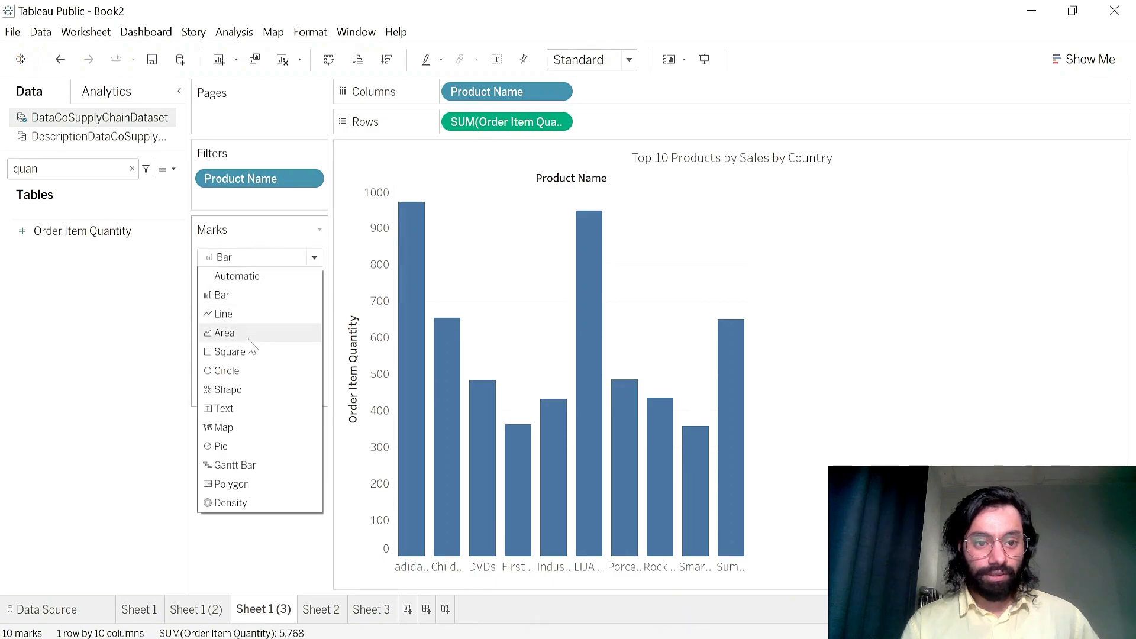
{"action": "left_click", "coordinate": [249, 333]}
{"action": "left_click", "coordinate": [279, 258]}
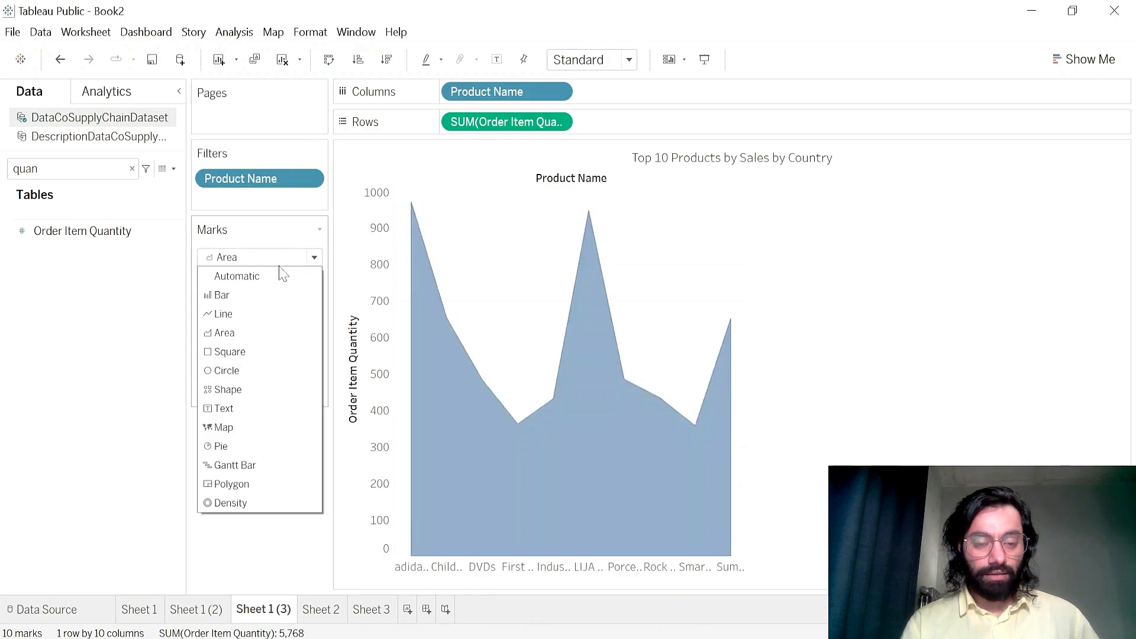
{"action": "left_click", "coordinate": [241, 390]}
- Convert the Order Item Quantity view to a horizontal bar chart by Product Name
{"action": "left_click", "coordinate": [1058, 60]}
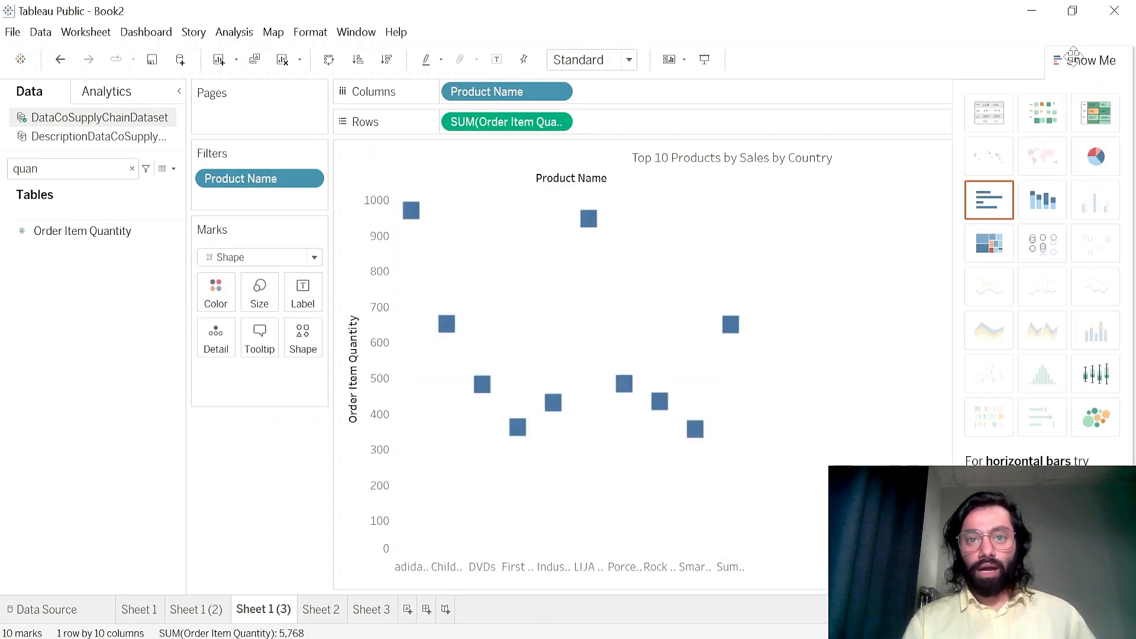
{"action": "left_click", "coordinate": [995, 201]}
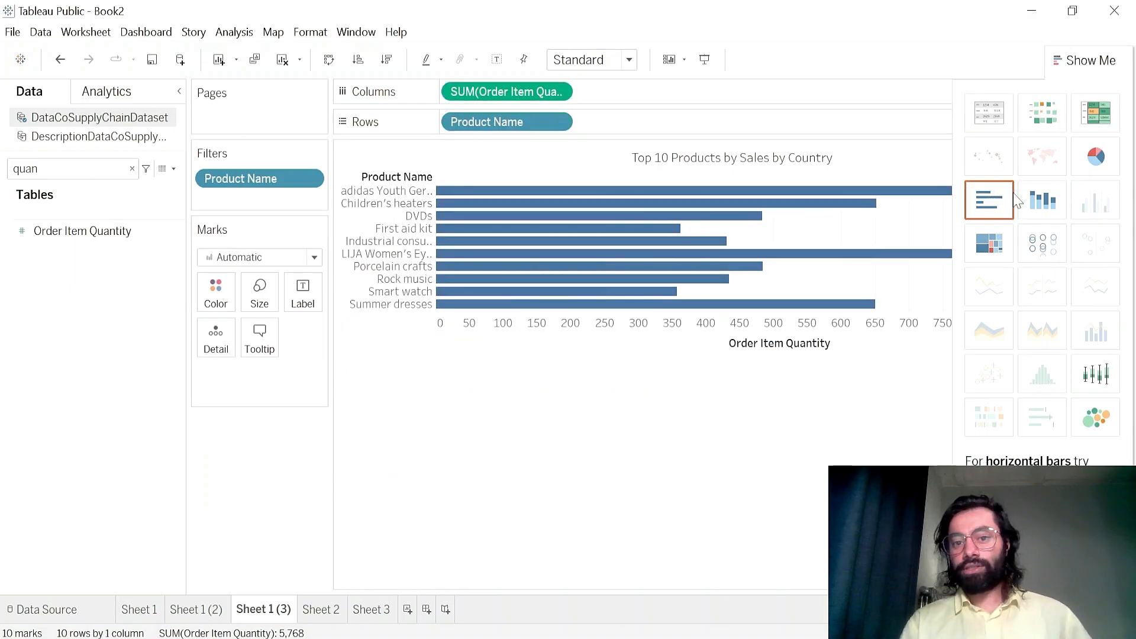
{"action": "left_click", "coordinate": [1083, 59]}
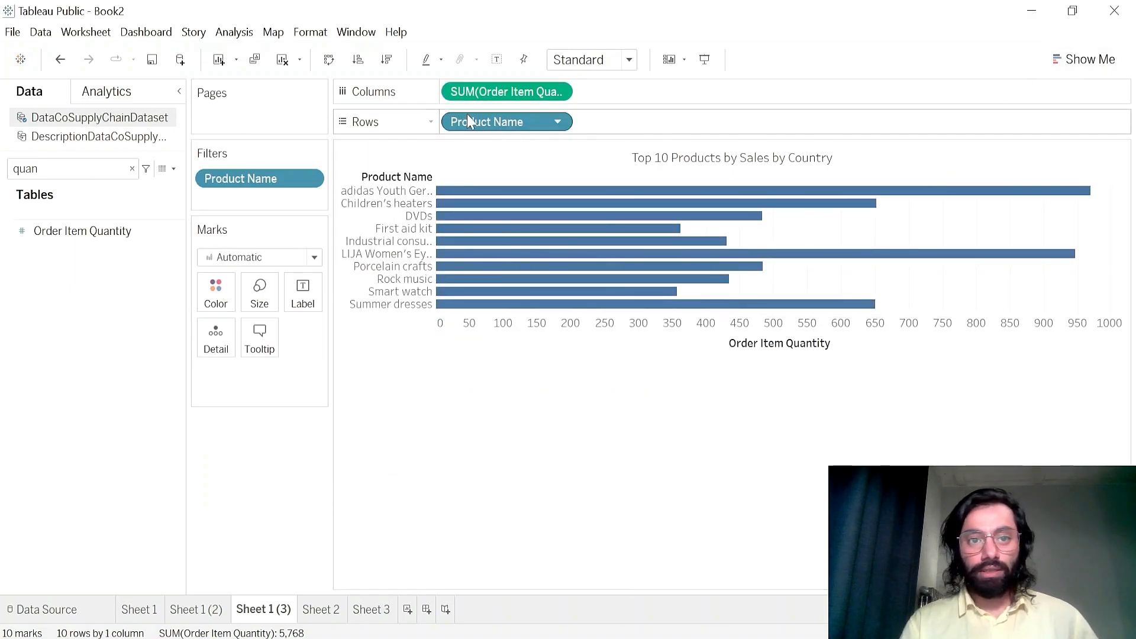
- Set the mark type to Circle and swap rows and columns so Product Name is on Columns
{"action": "left_click", "coordinate": [256, 258]}
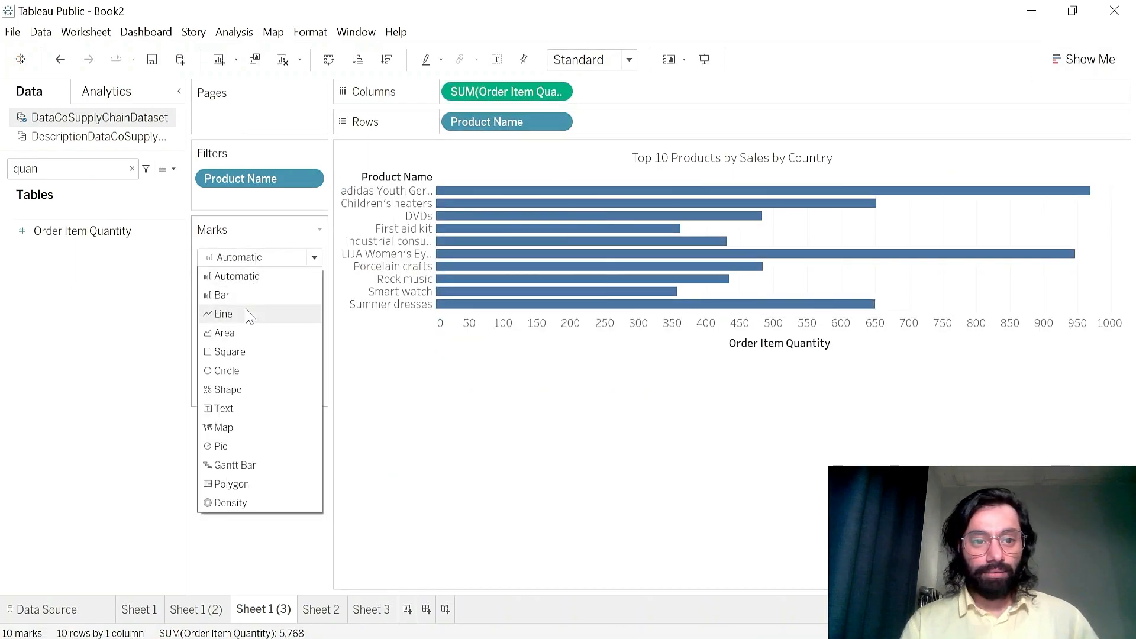
{"action": "left_click", "coordinate": [253, 352]}
{"action": "left_click", "coordinate": [271, 259]}
{"action": "left_click", "coordinate": [227, 371]}
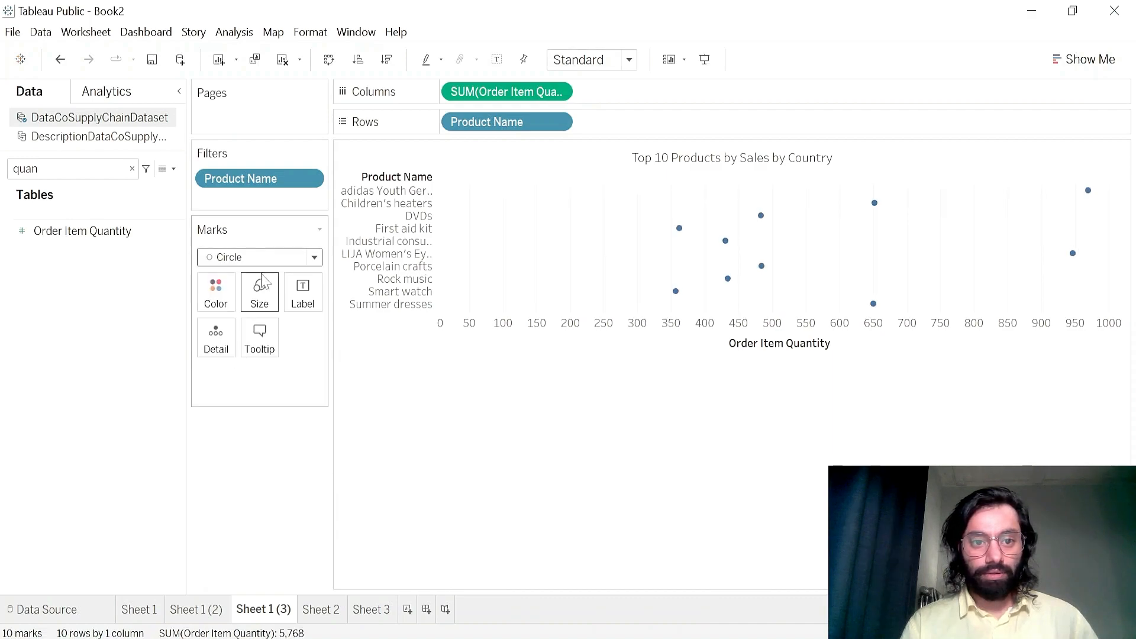
{"action": "left_click", "coordinate": [329, 59]}
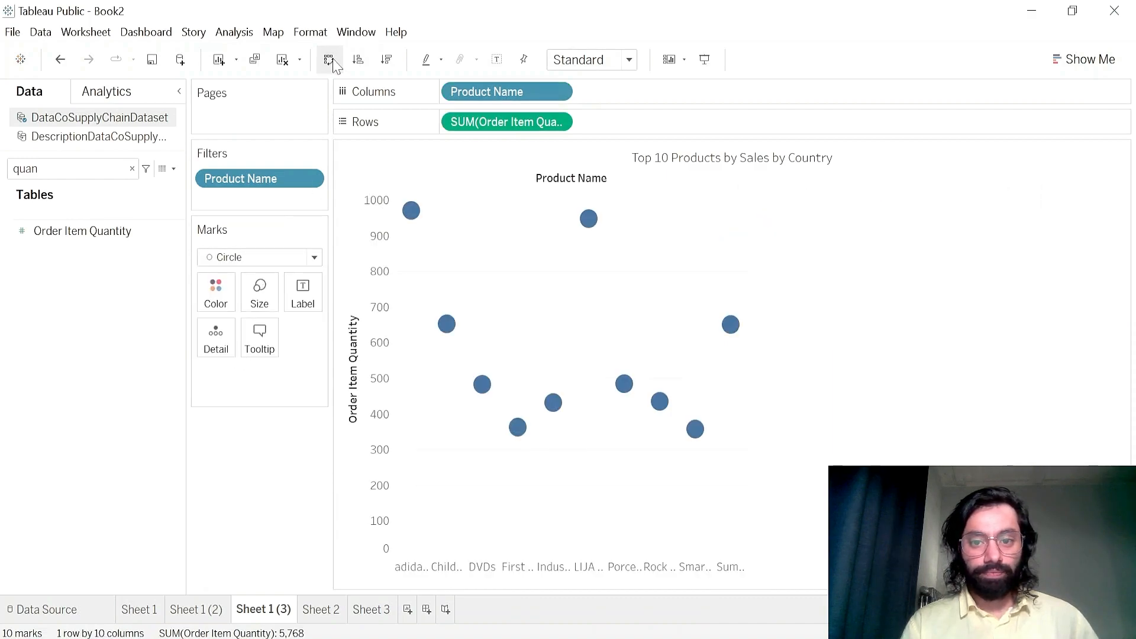
- Try the Map, Pie and Gantt Bar mark types on the quantity chart and adjust the size of the Gantt bars
{"action": "left_click", "coordinate": [284, 258]}
{"action": "left_click", "coordinate": [245, 432]}
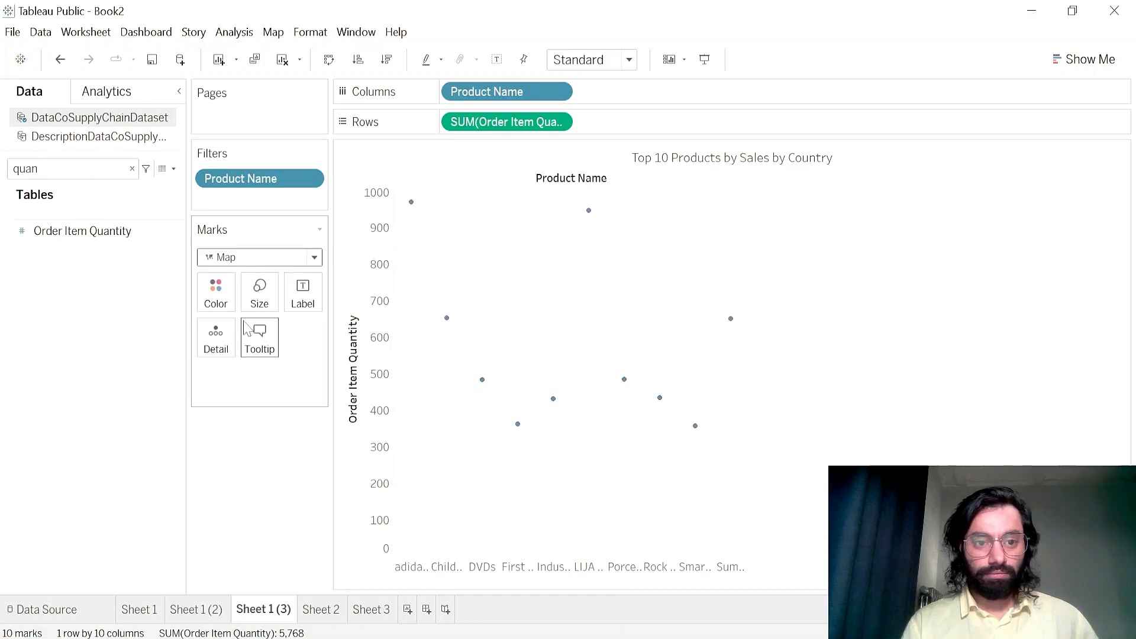
{"action": "left_click", "coordinate": [272, 258]}
{"action": "left_click", "coordinate": [245, 447]}
{"action": "left_click", "coordinate": [266, 258]}
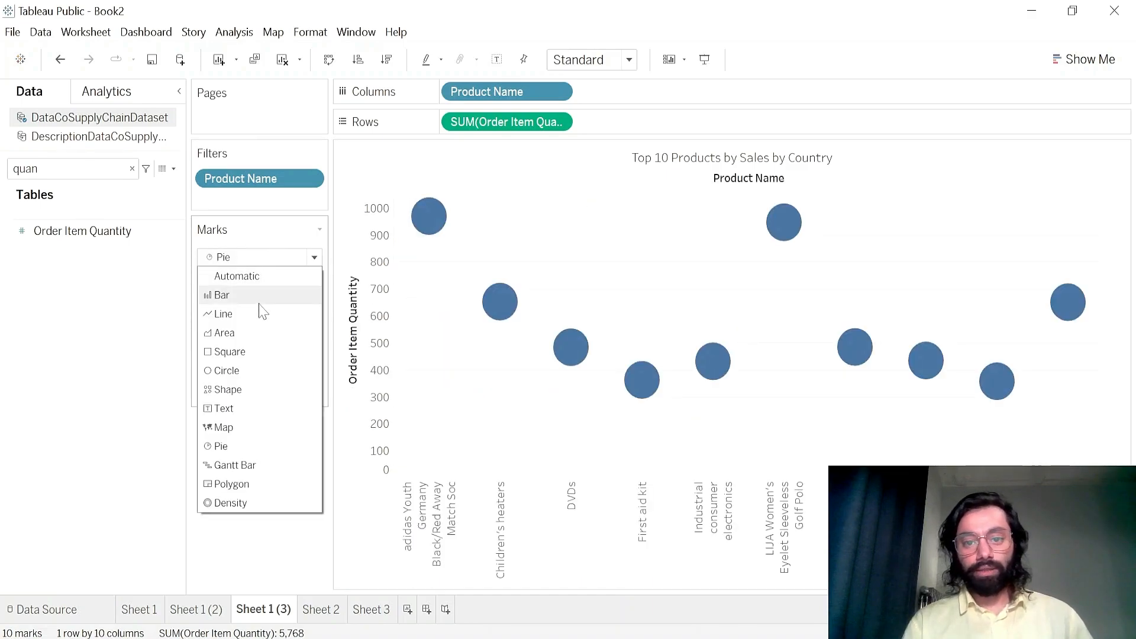
{"action": "left_click", "coordinate": [240, 465]}
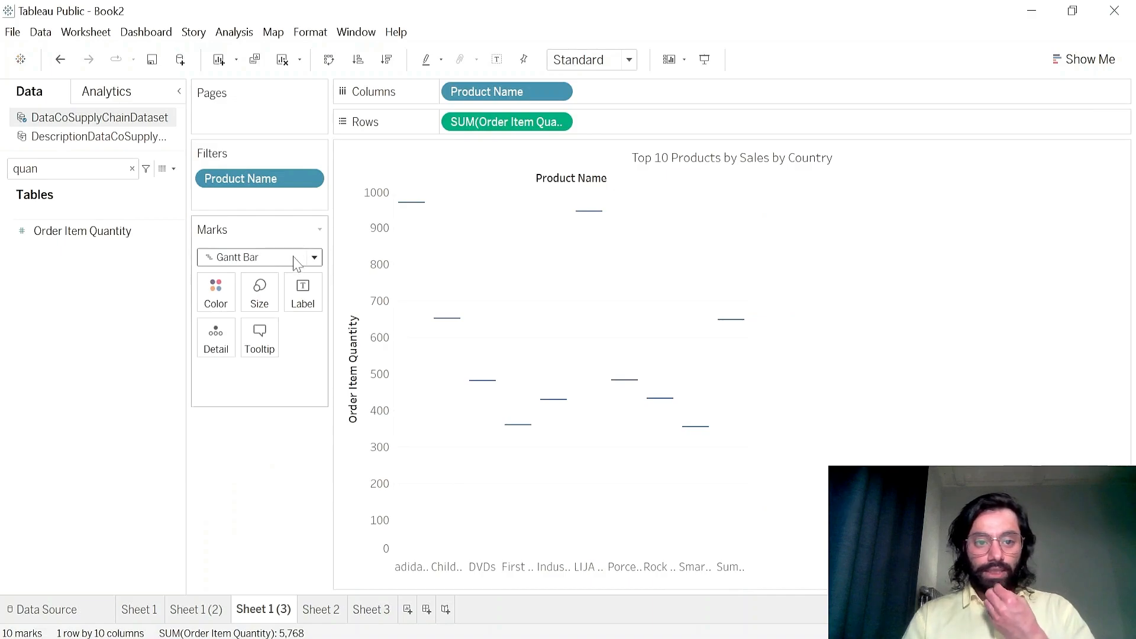
{"action": "left_click", "coordinate": [252, 292]}
{"action": "mouse_move", "coordinate": [324, 335]}
{"action": "left_mouse_down"}
{"action": "mouse_move", "coordinate": [304, 337]}
{"action": "mouse_move", "coordinate": [348, 346]}
{"action": "mouse_move", "coordinate": [321, 335]}
{"action": "left_mouse_up"}
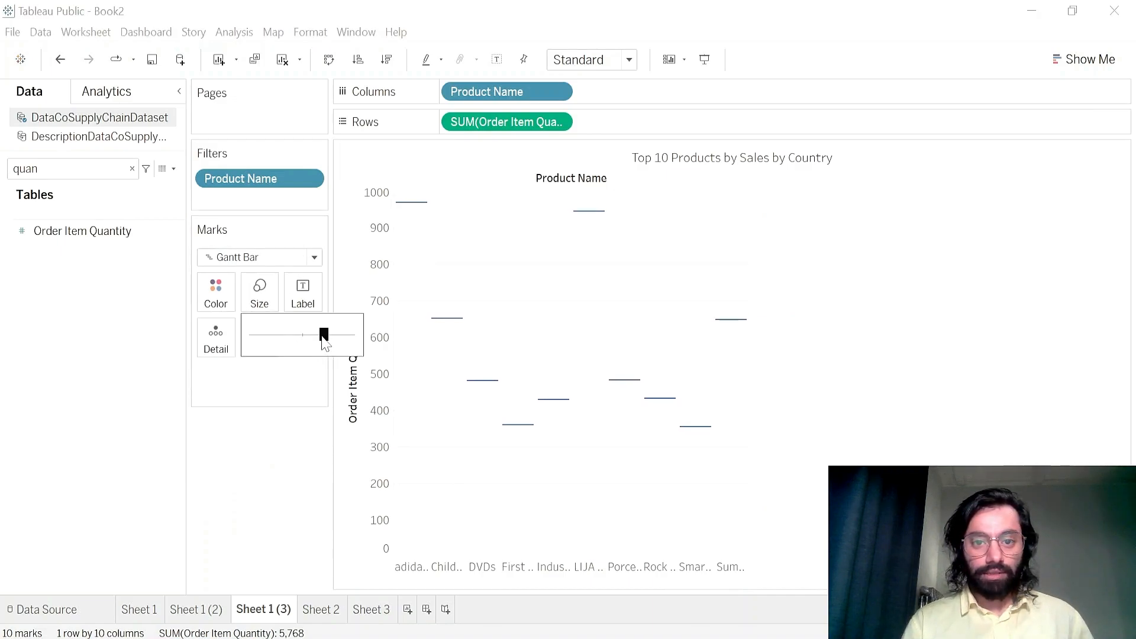
- Change the mark type of the quantity chart to Bar
{"action": "left_click", "coordinate": [260, 257]}
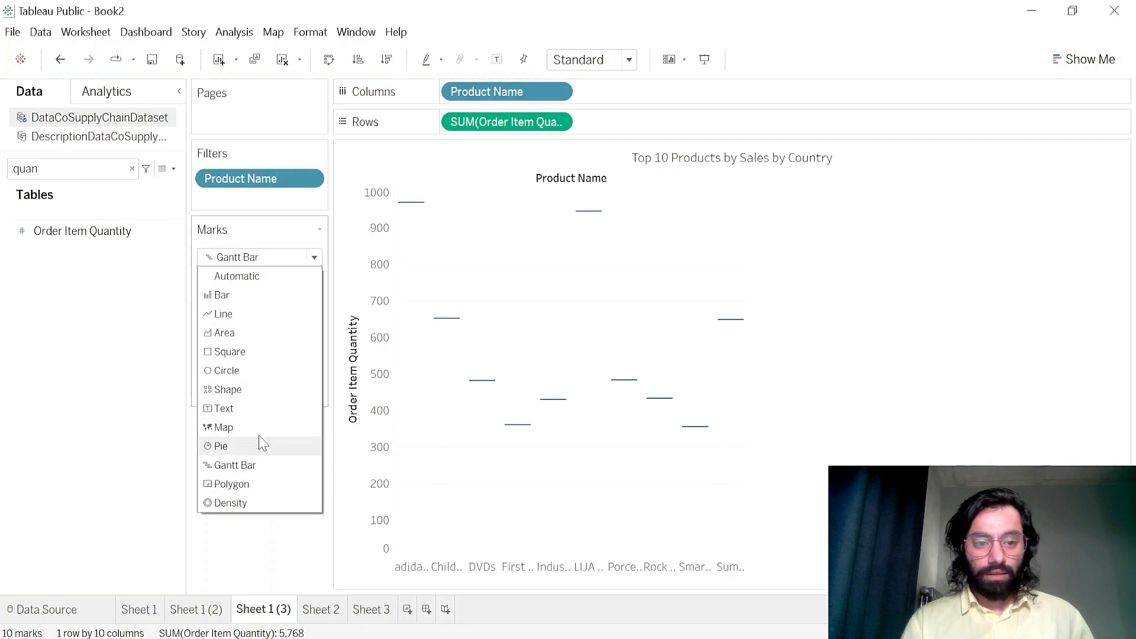
{"action": "left_click", "coordinate": [239, 294]}
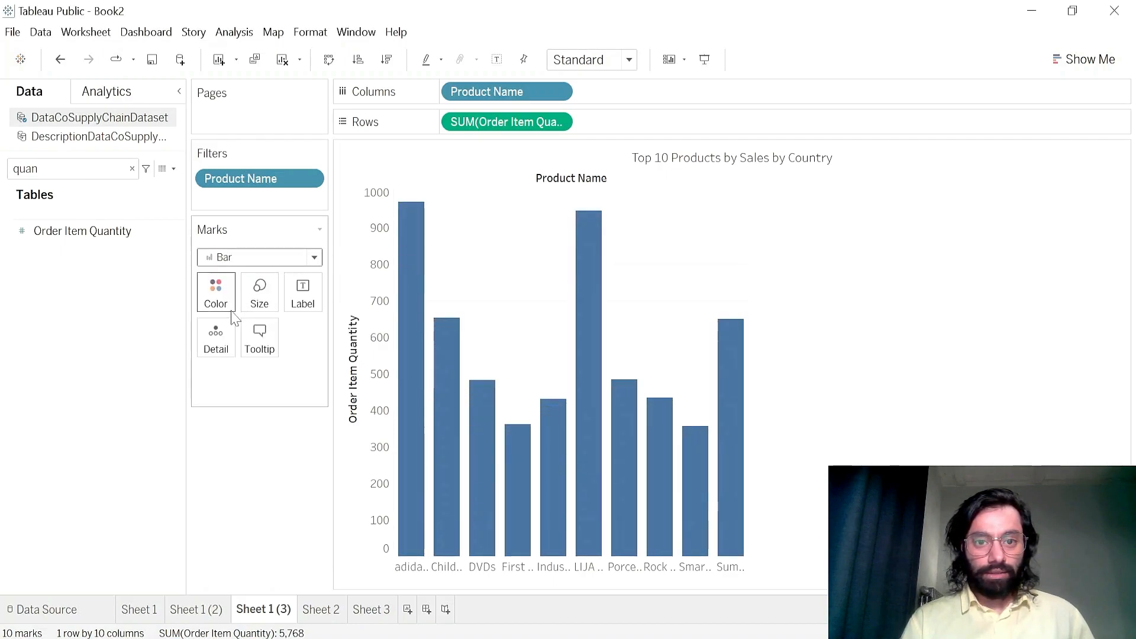
{"action": "left_click", "coordinate": [263, 260]}
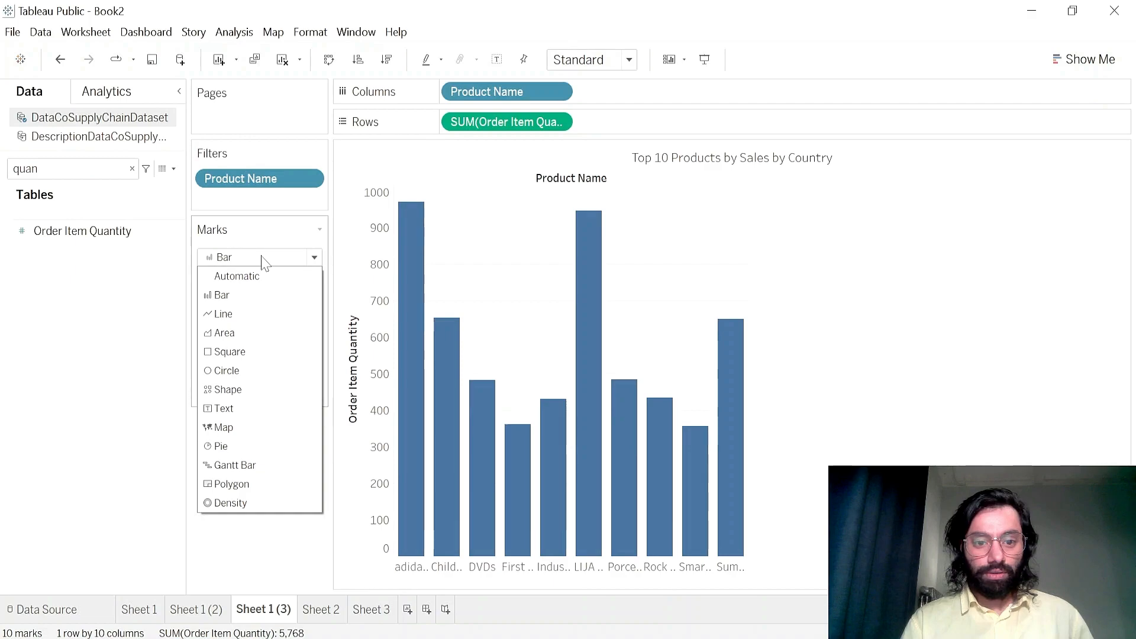
{"action": "left_click", "coordinate": [264, 259]}
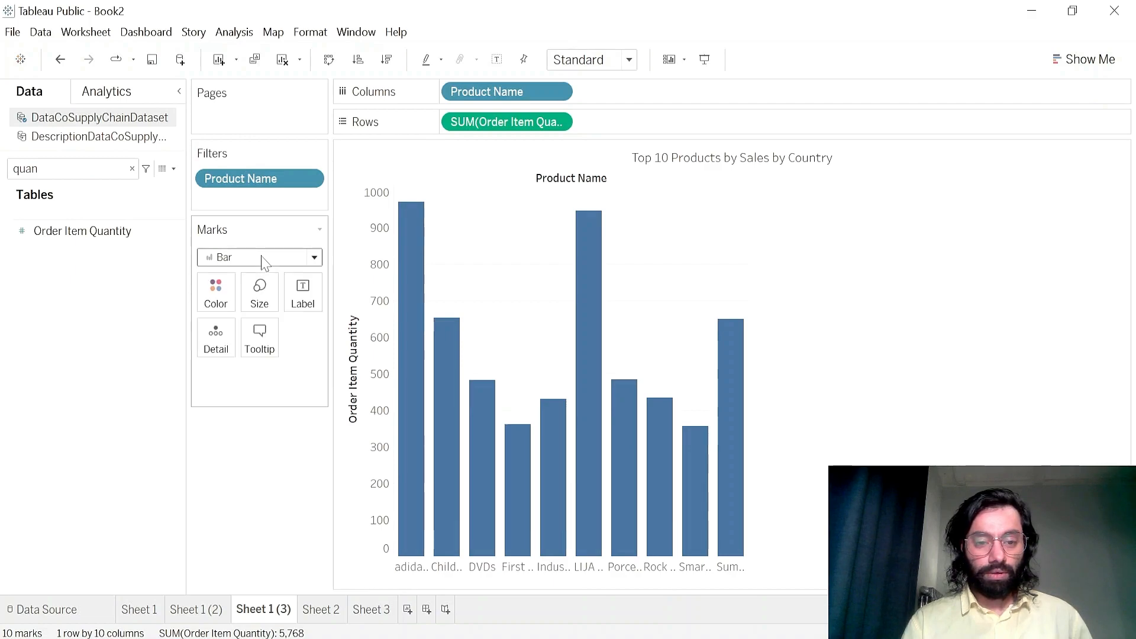
- Convert the chart to a highlight table of Order Item Quantity by Product Name
{"action": "left_click", "coordinate": [1108, 67]}
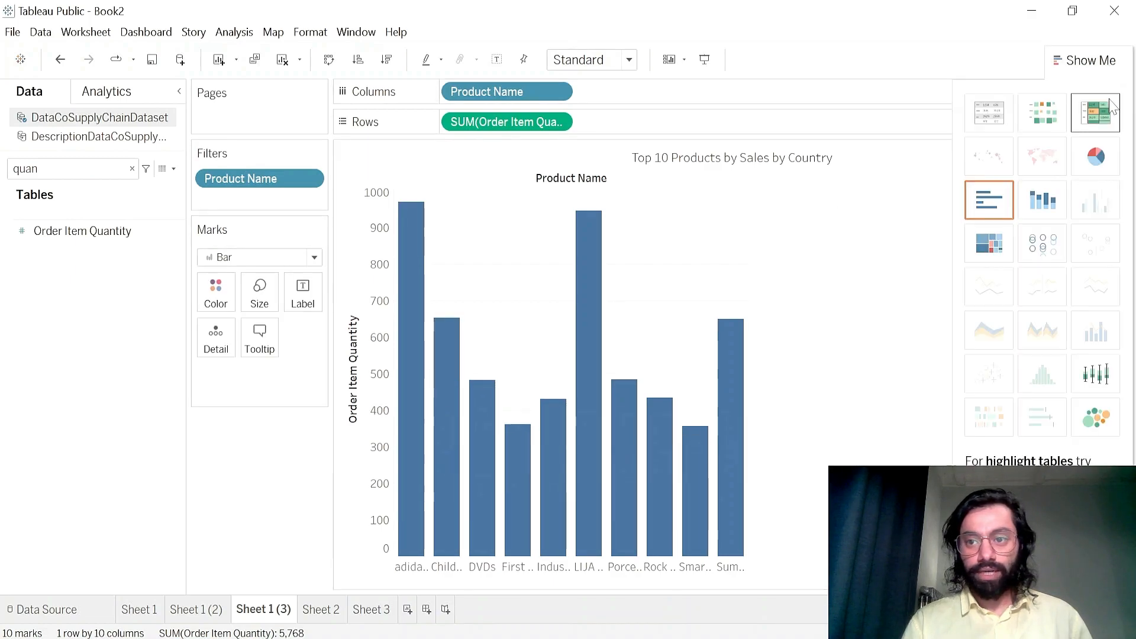
{"action": "left_click", "coordinate": [1113, 106]}
{"action": "left_click", "coordinate": [1105, 61]}
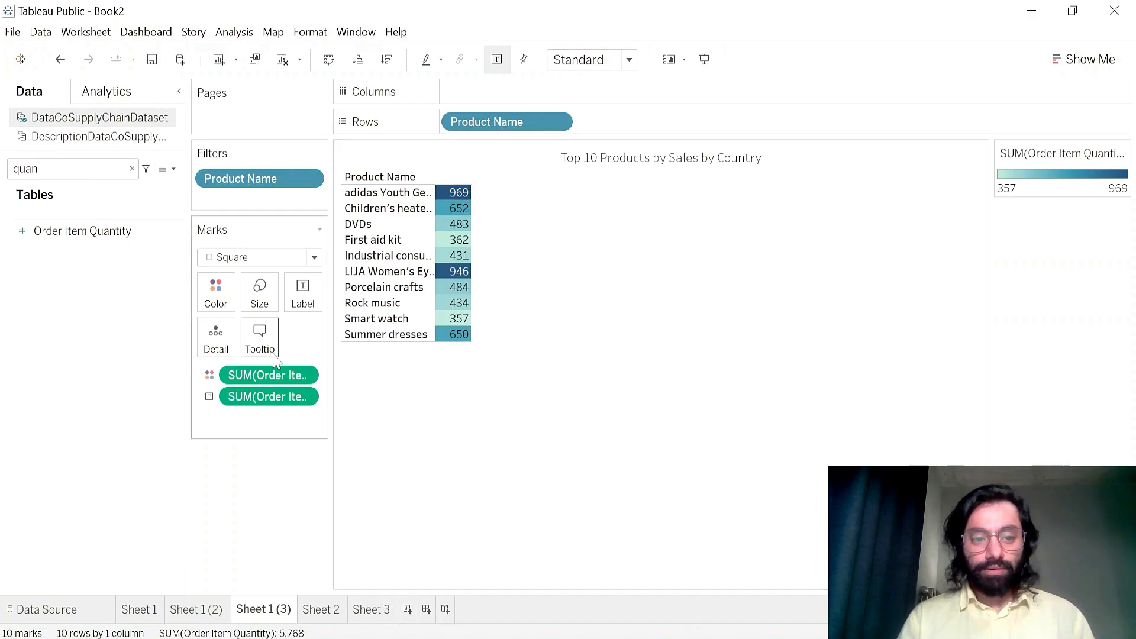
- Sort the products in descending order of quantity and widen the Product Name column to fit the longer names
{"action": "left_click", "coordinate": [386, 59]}
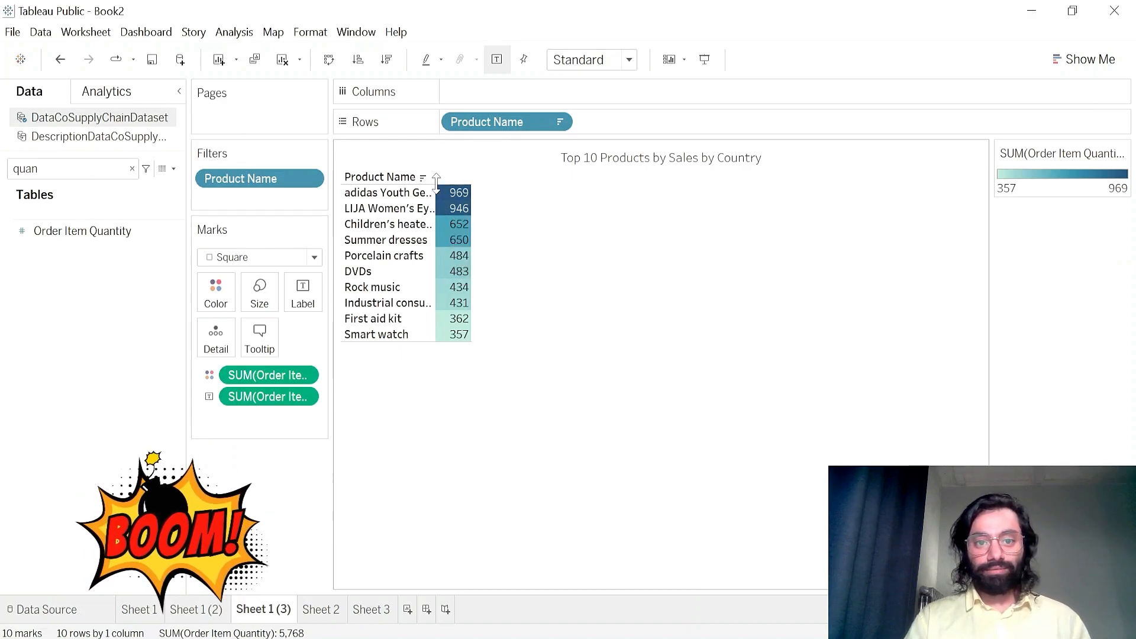
{"action": "left_click_drag", "start_coordinate": [484, 188], "coordinate": [563, 197]}
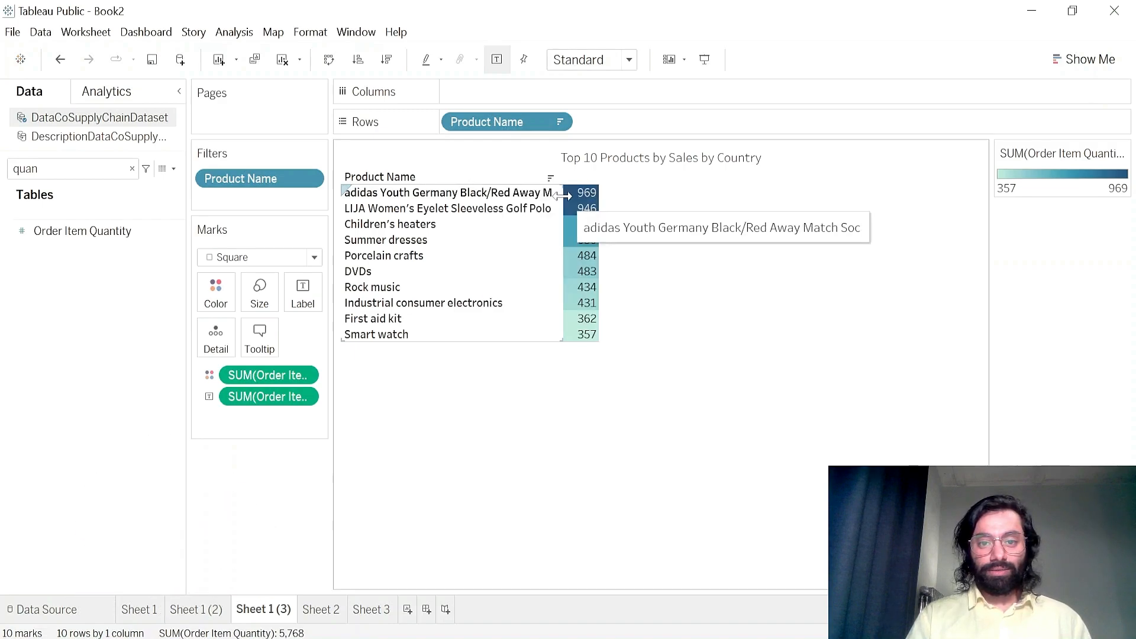
- Change the worksheet title to "Top 10 Products by Order Item Quantity"
{"action": "double_click", "coordinate": [608, 164]}
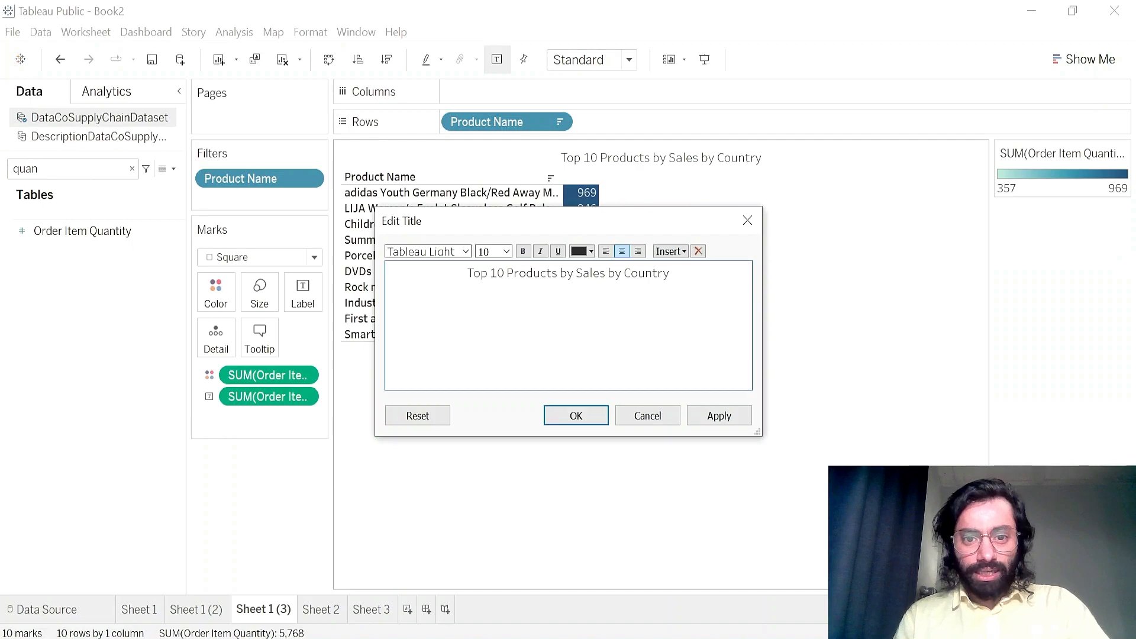
{"action": "left_click_drag", "start_coordinate": [669, 273], "coordinate": [589, 273]}
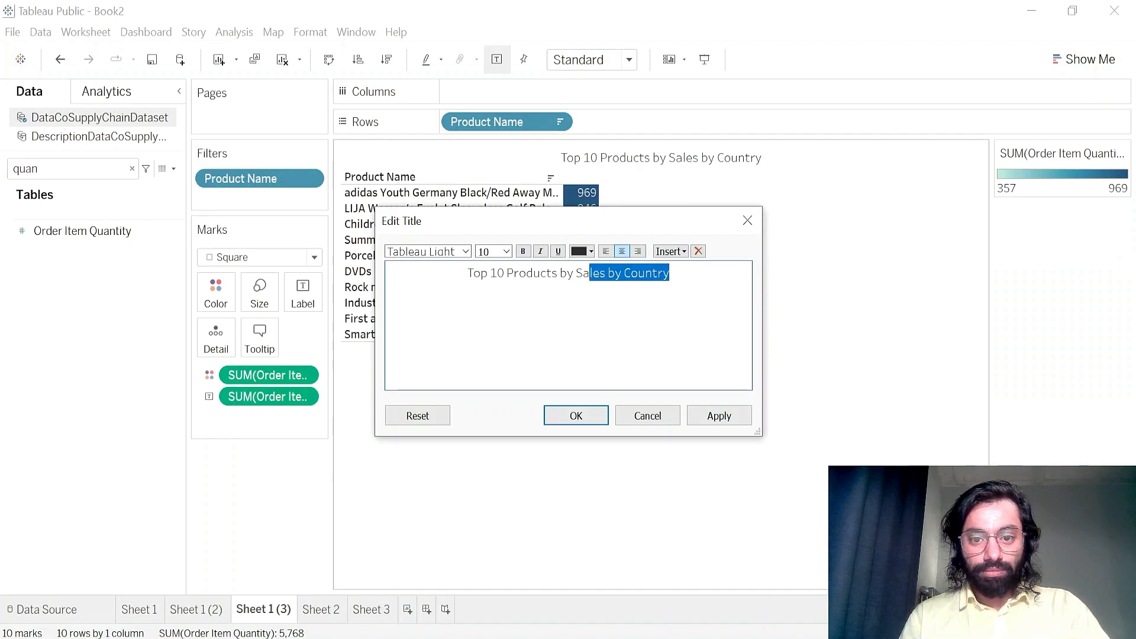
{"action": "type", "text": "O"}
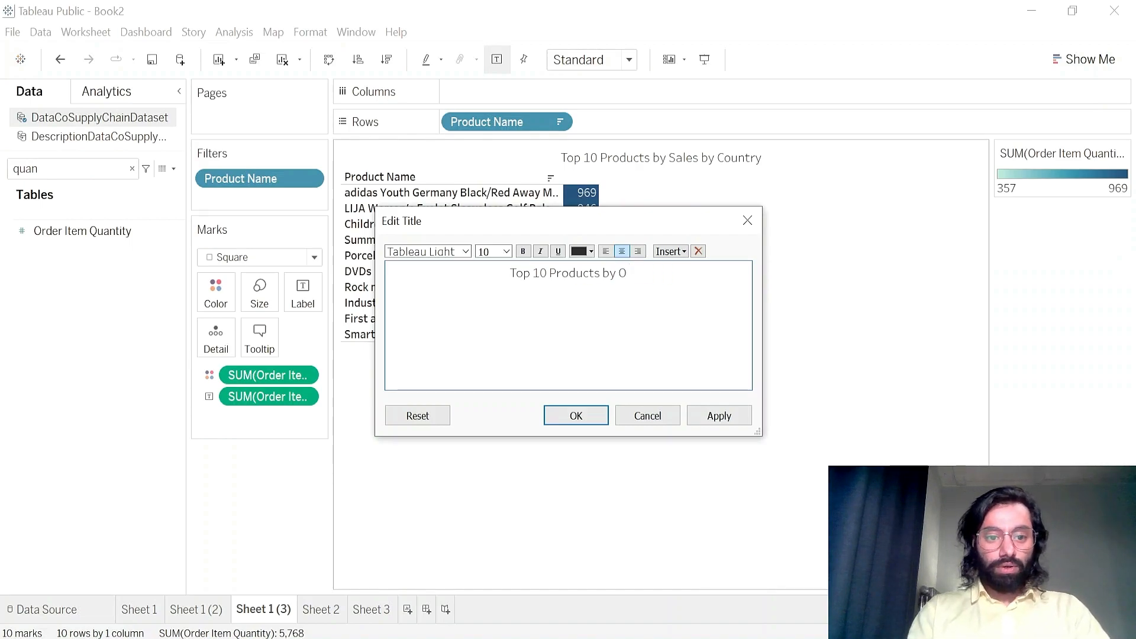
{"action": "type", "text": "rder /It"}
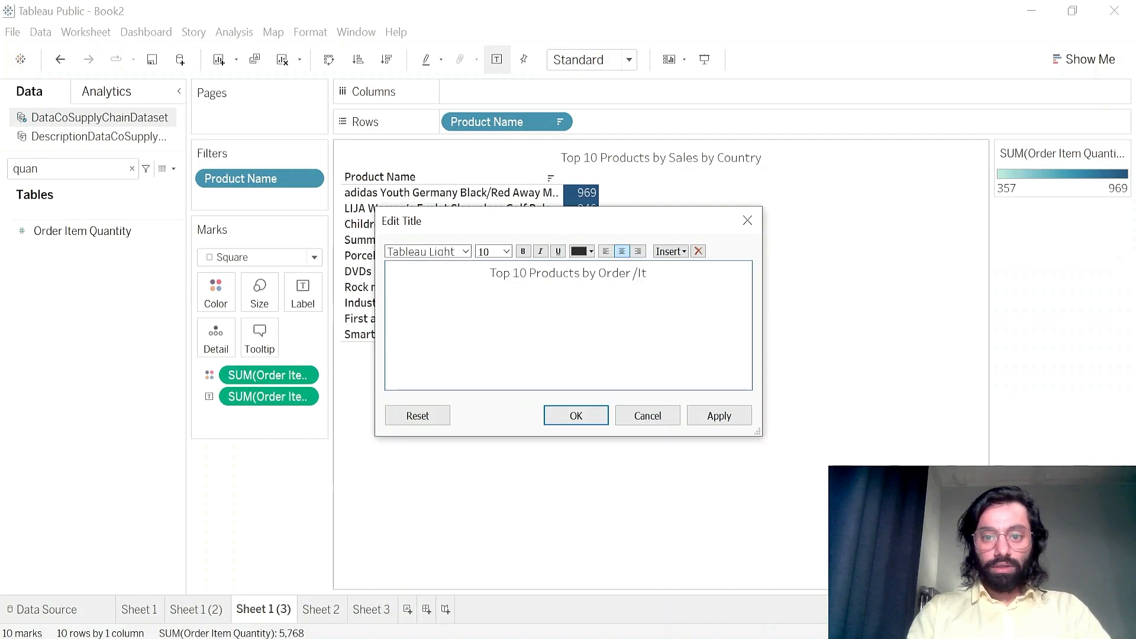
{"action": "key", "text": "BackSpace"}
{"action": "key", "text": "BackSpace"}
{"action": "key", "text": "BackSpace"}
{"action": "key", "text": "BackSpace"}
{"action": "type", "text": "Item Quanity"}
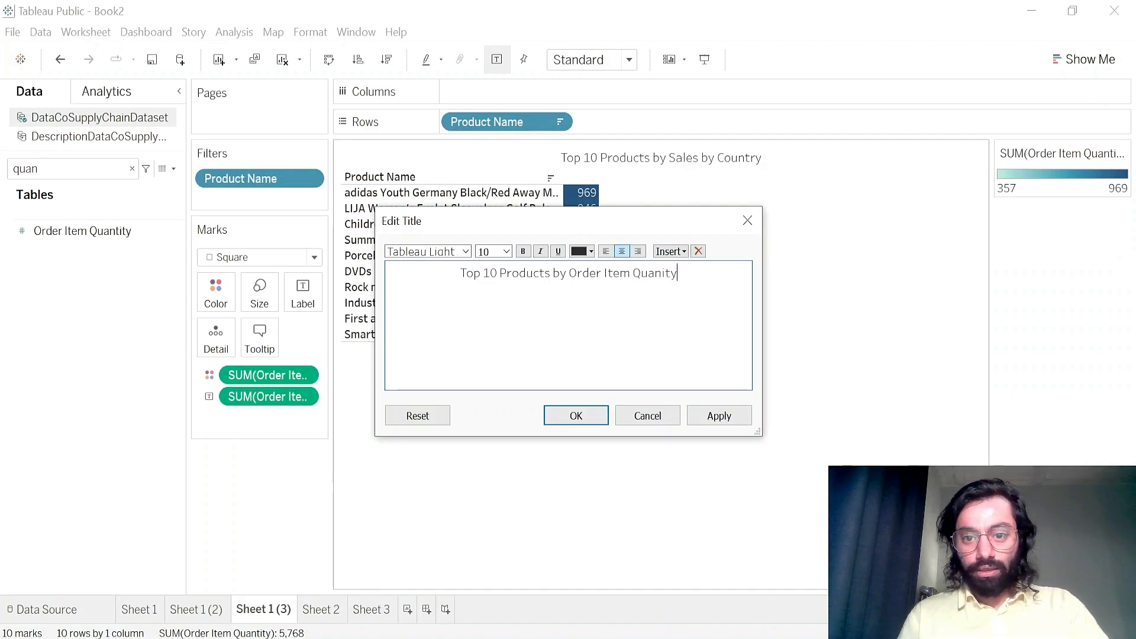
{"action": "key", "text": "ctrl+shift+Left"}
{"action": "type", "text": "Q"}
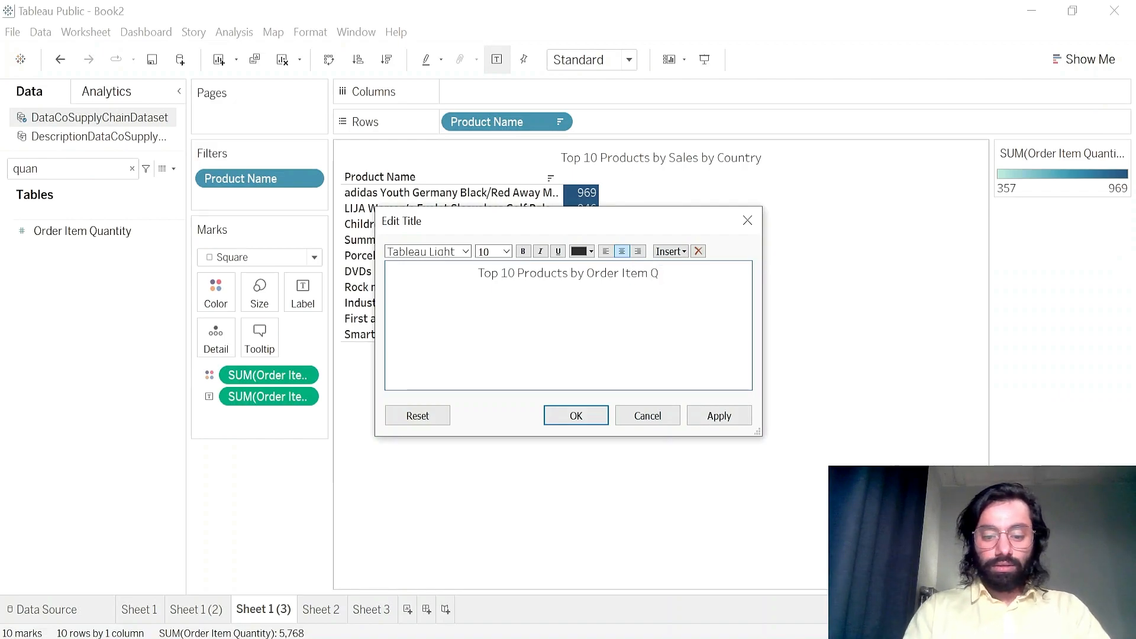
{"action": "type", "text": "uantity"}
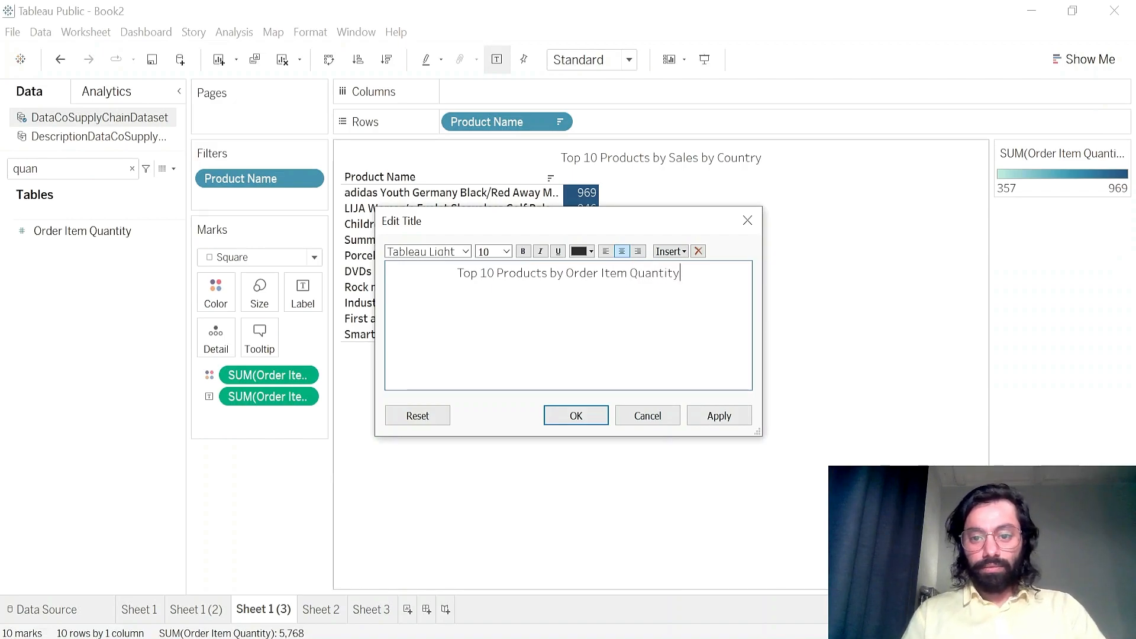
{"action": "left_click", "coordinate": [729, 417]}
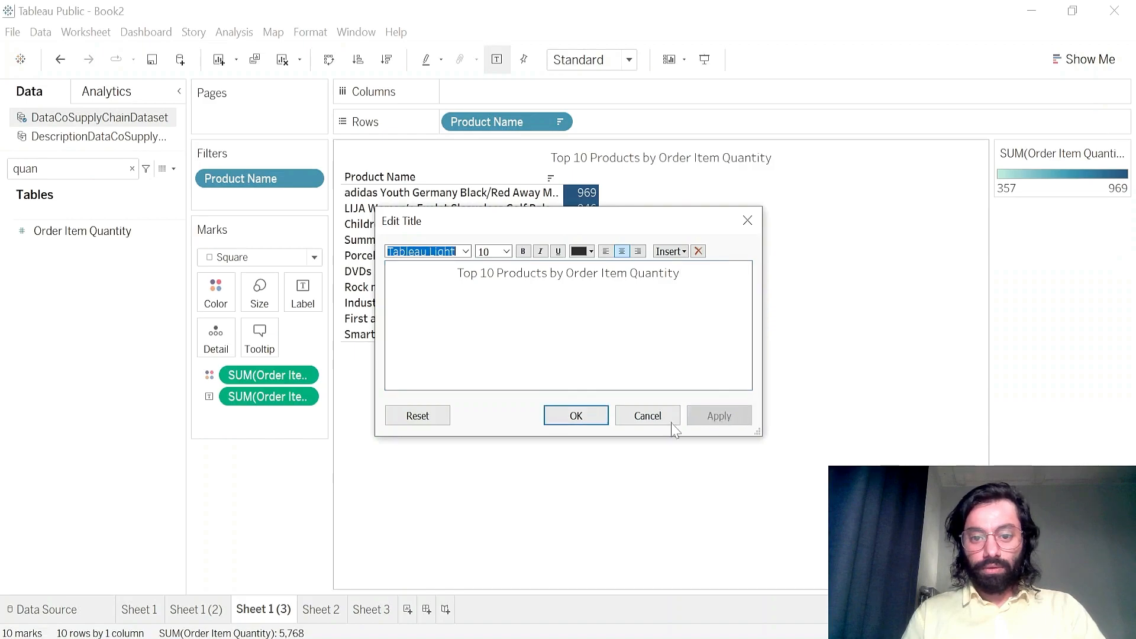
{"action": "left_click", "coordinate": [577, 416]}
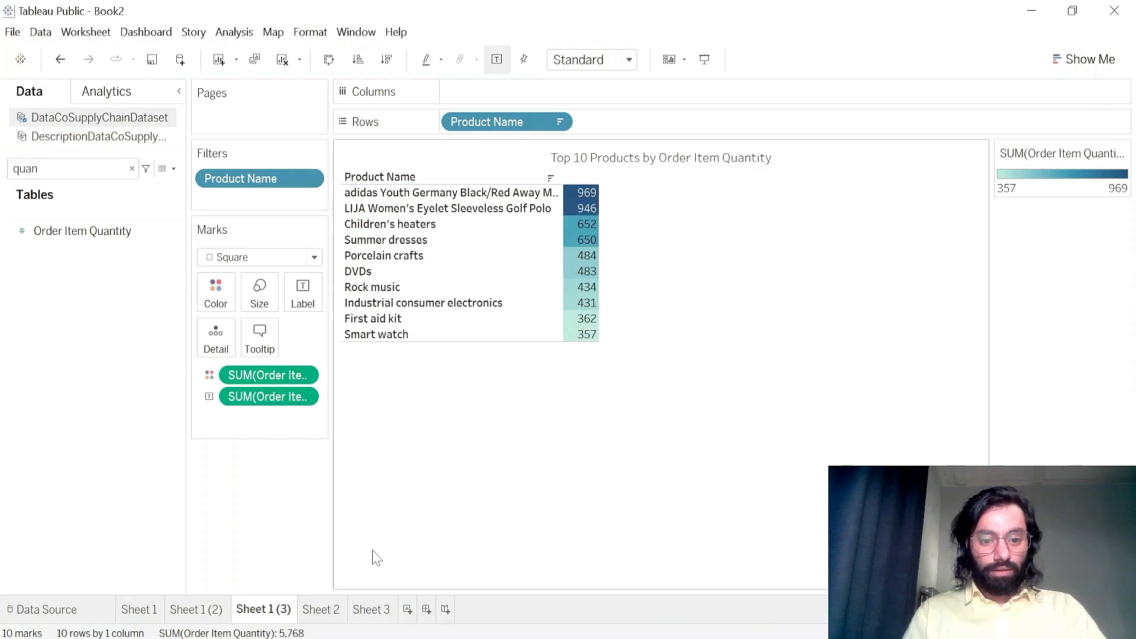
- Duplicate the Sheet 1 (3) worksheet and remove Product Name from the rows of the copy
{"action": "right_click", "coordinate": [286, 609]}
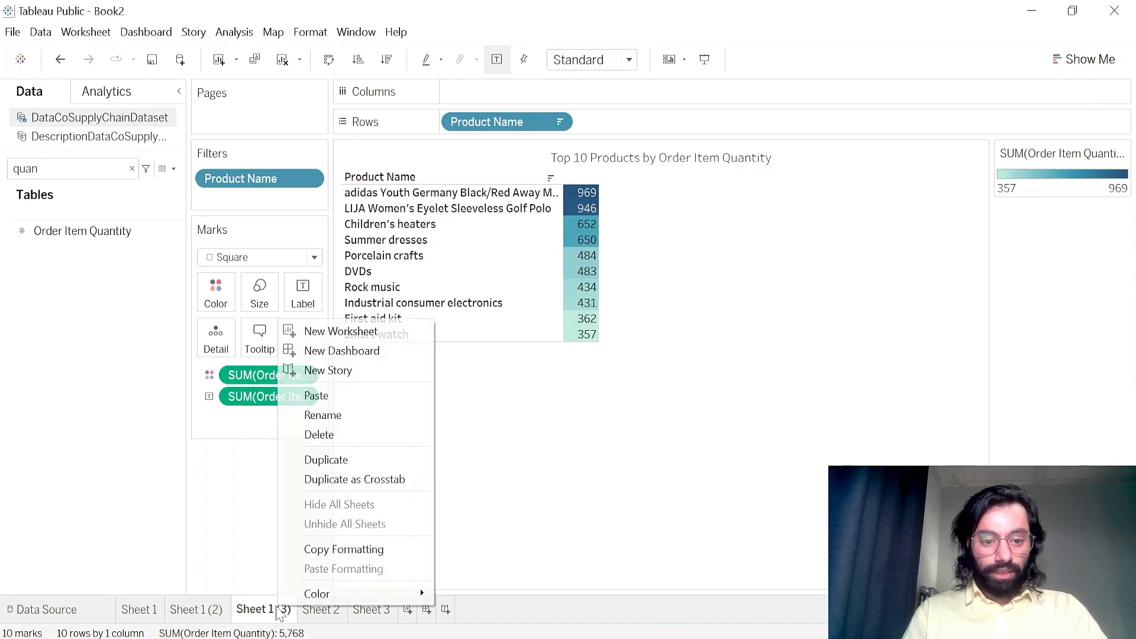
{"action": "left_click", "coordinate": [338, 459]}
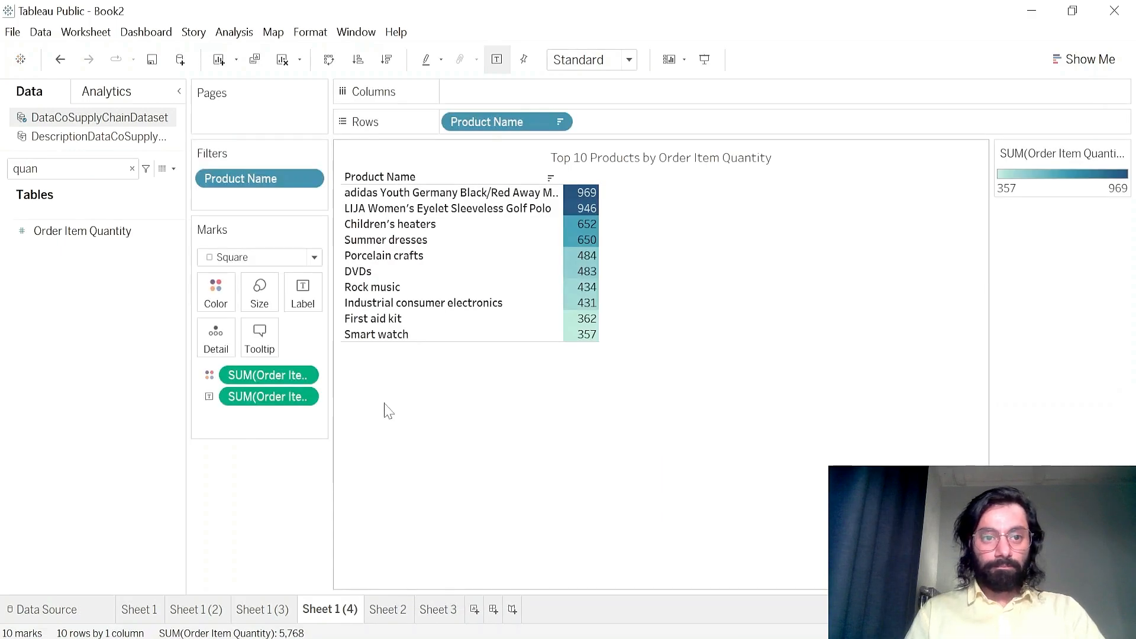
{"action": "left_click", "coordinate": [132, 169]}
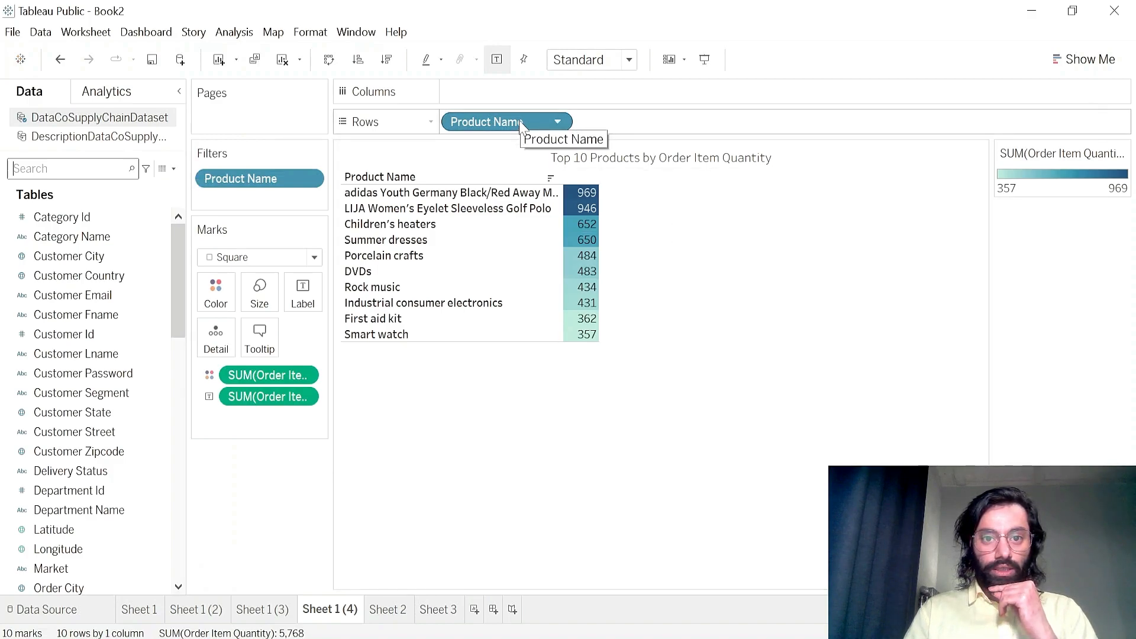
{"action": "left_click_drag", "start_coordinate": [521, 124], "coordinate": [934, 426]}
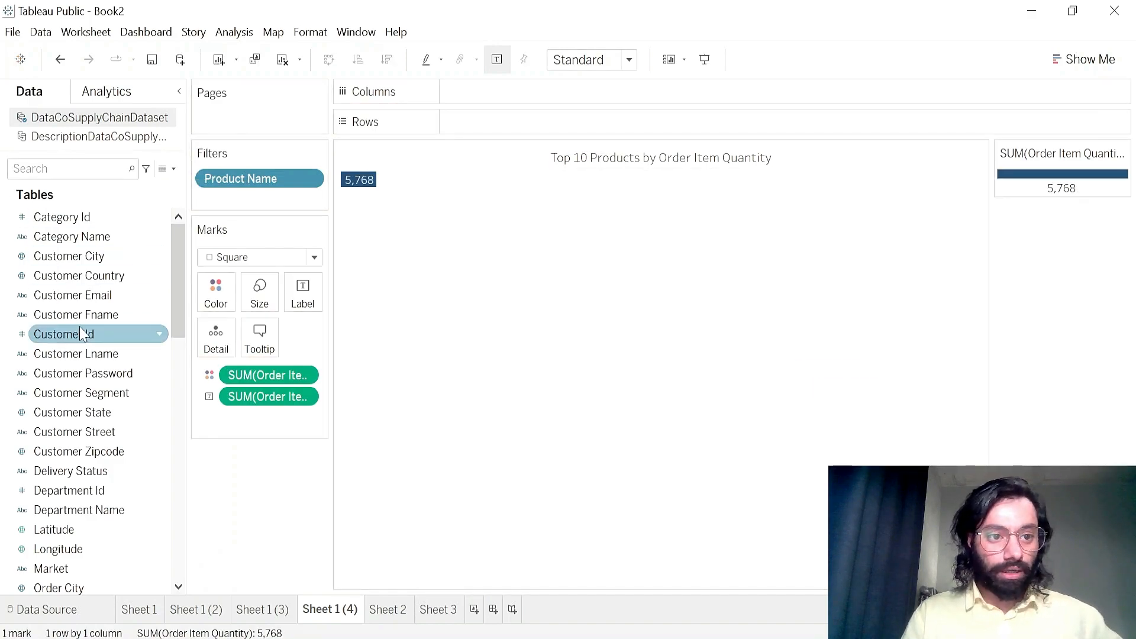
- Find the order date (DateOrders) field, add it to Columns, and set it to continuous Year
{"action": "left_click", "coordinate": [80, 168]}
{"action": "type", "text": "date"}
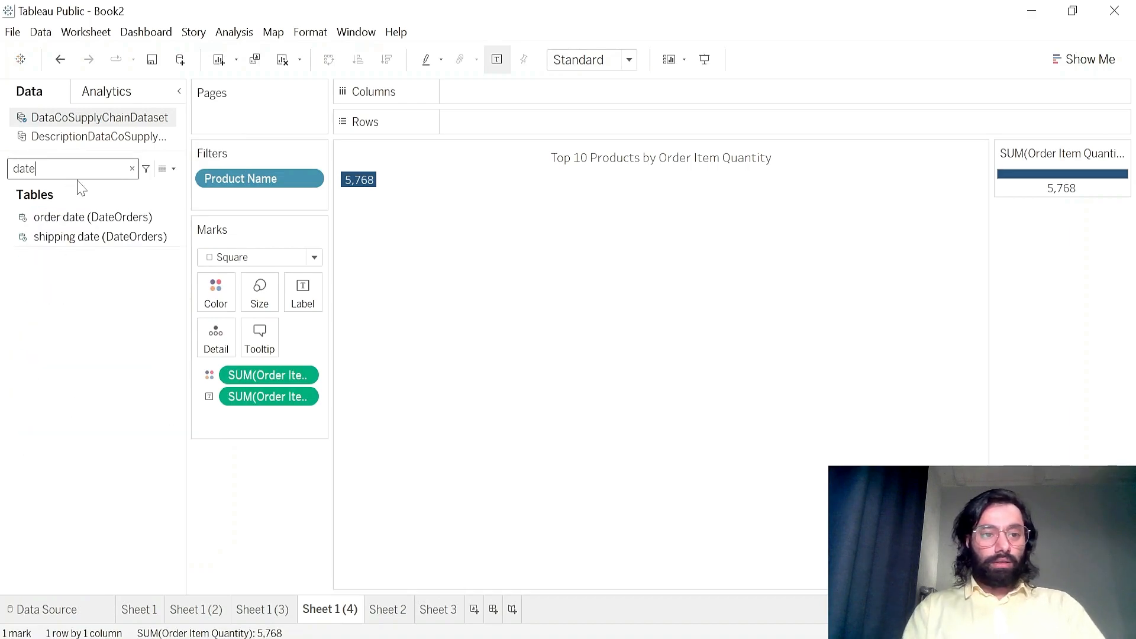
{"action": "type", "text": "2"}
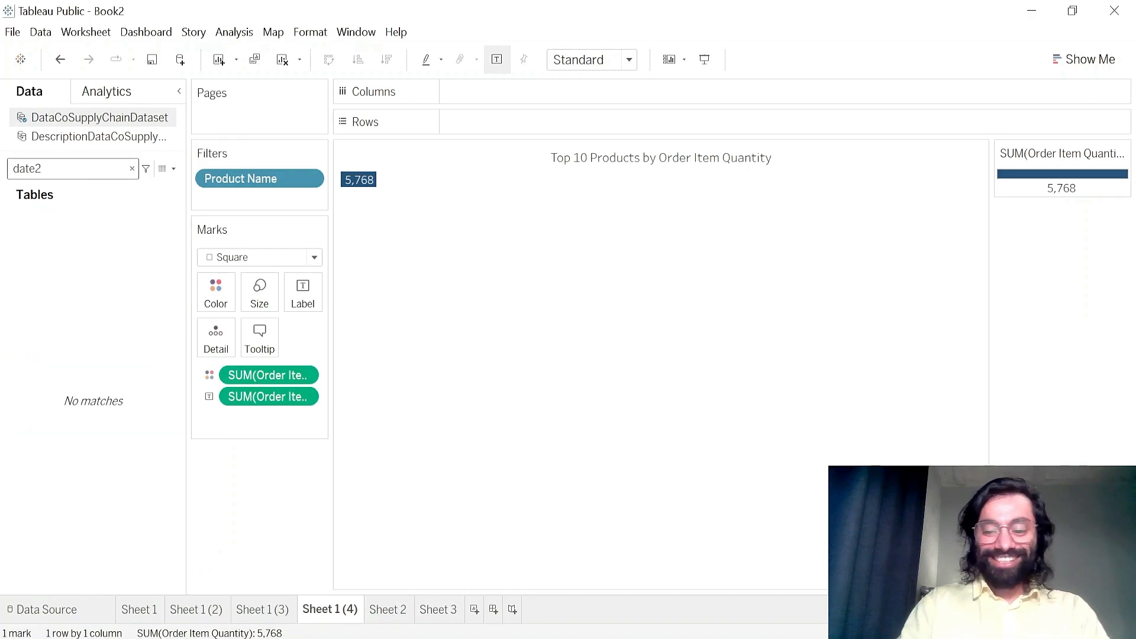
{"action": "key", "text": "BackSpace"}
{"action": "left_click_drag", "start_coordinate": [44, 217], "coordinate": [495, 92]}
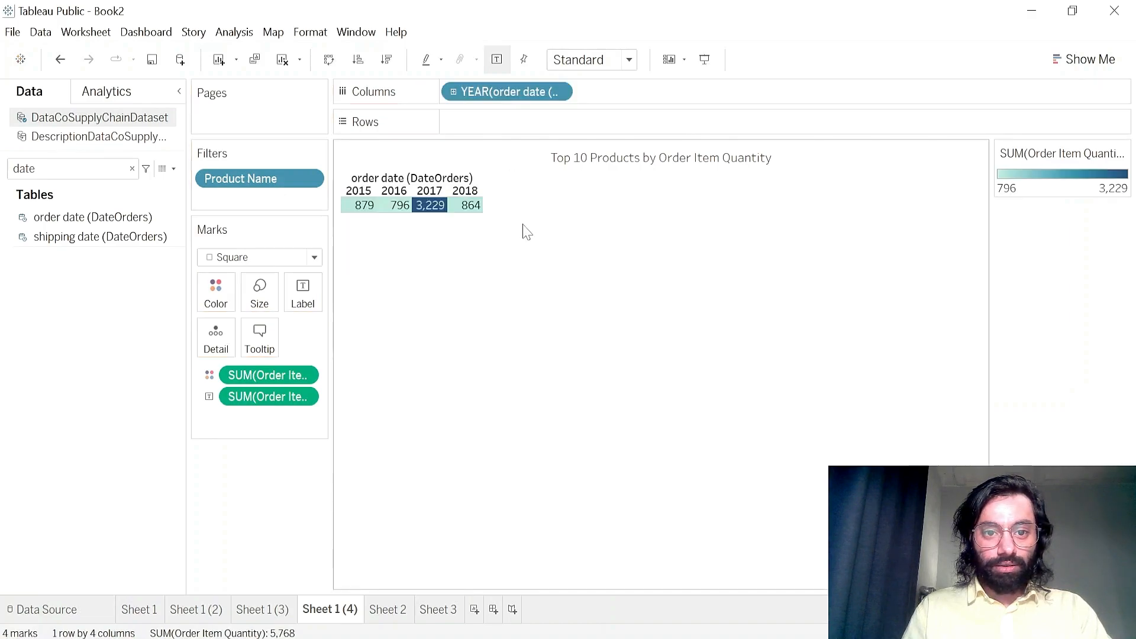
{"action": "left_click", "coordinate": [558, 93]}
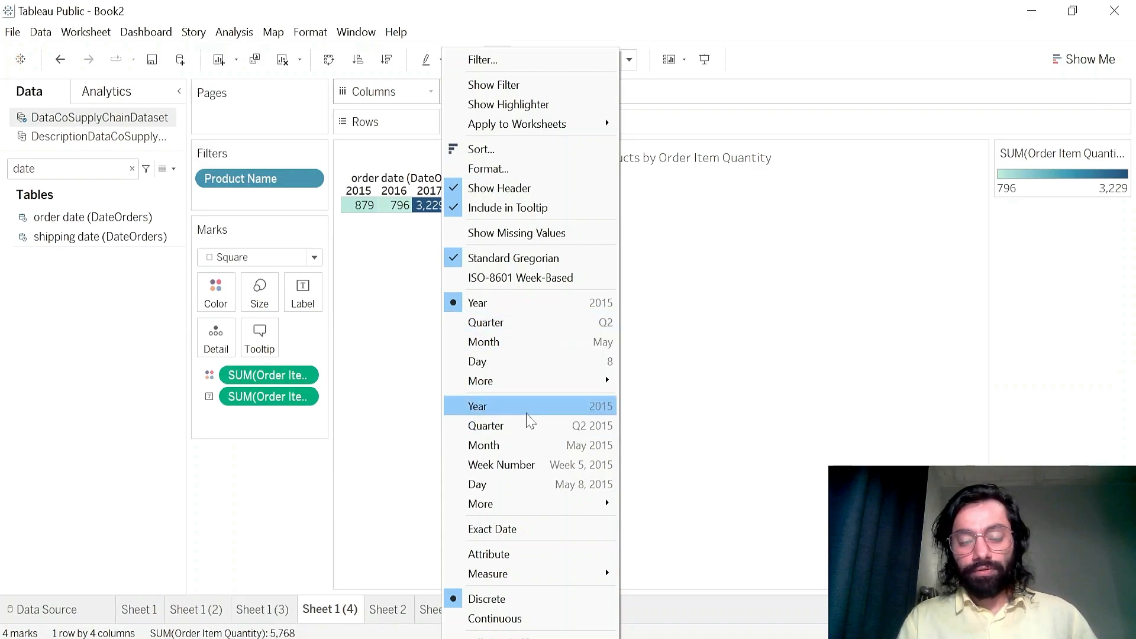
{"action": "left_click", "coordinate": [529, 418]}
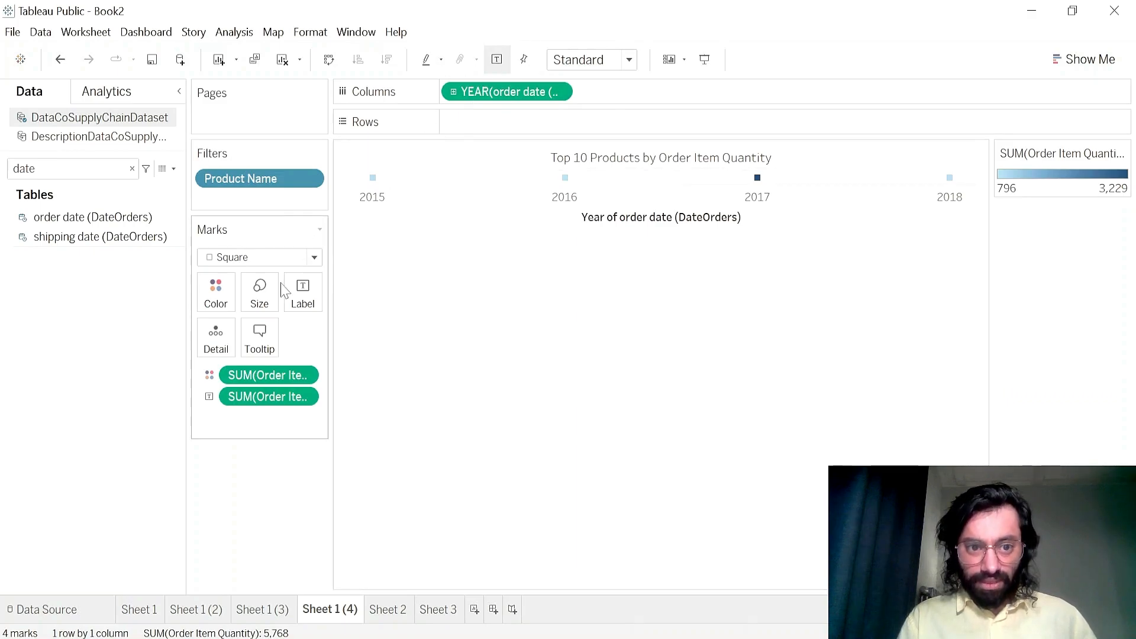
- Change the mark type to Line and move the Order Item Quantity sum from Color to Rows
{"action": "left_click", "coordinate": [312, 258]}
{"action": "left_click", "coordinate": [223, 314]}
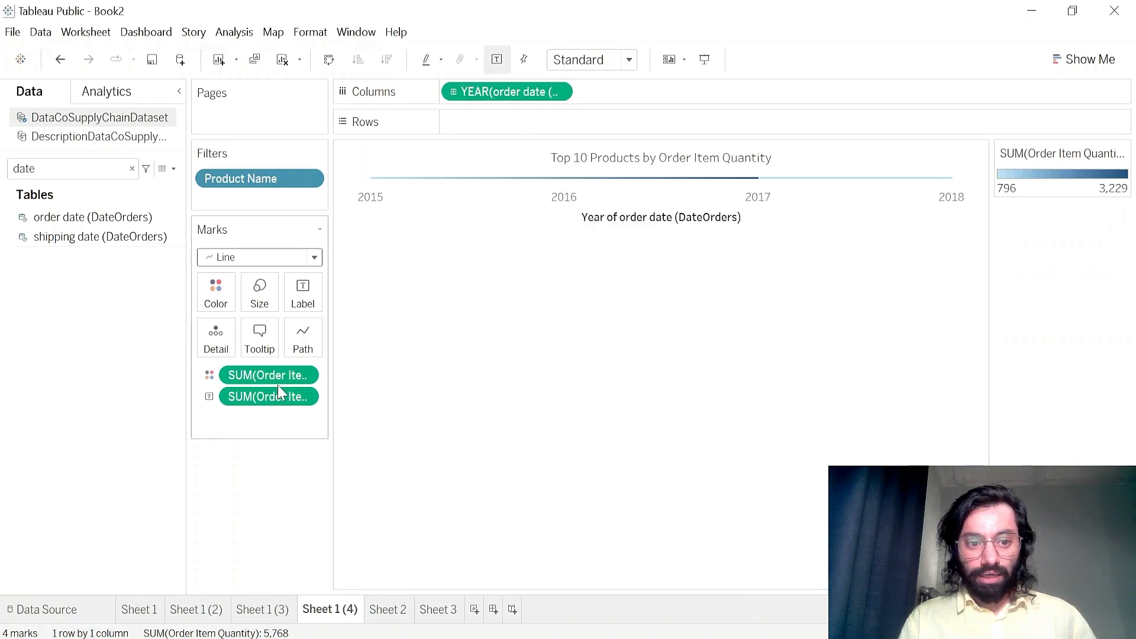
{"action": "left_click_drag", "start_coordinate": [275, 374], "coordinate": [507, 127]}
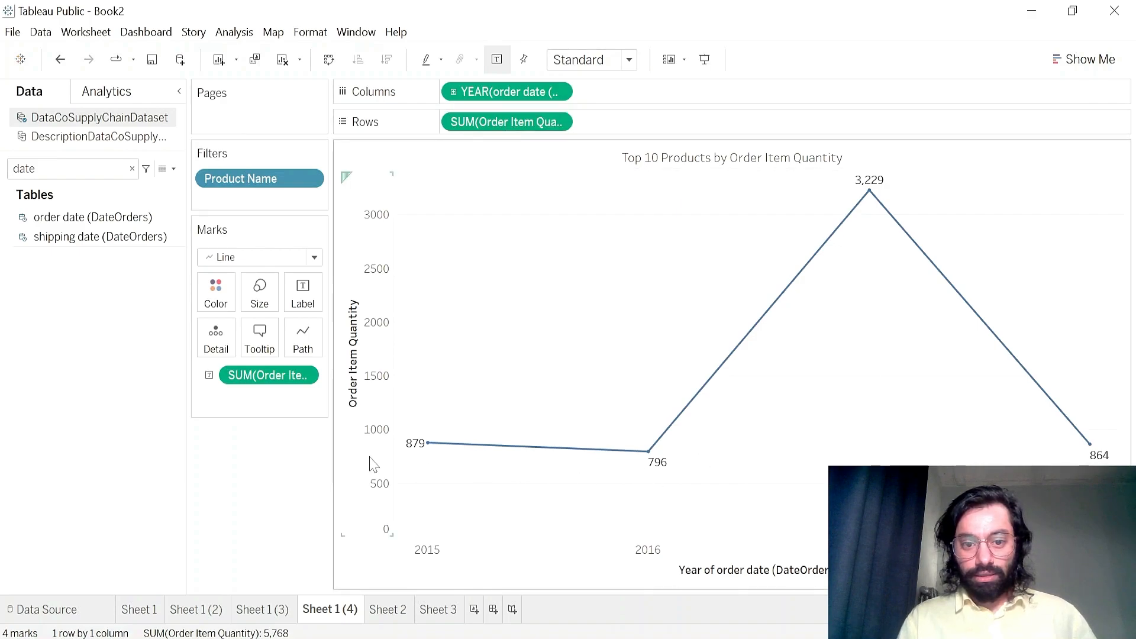
{"action": "mouse_move", "coordinate": [439, 444]}
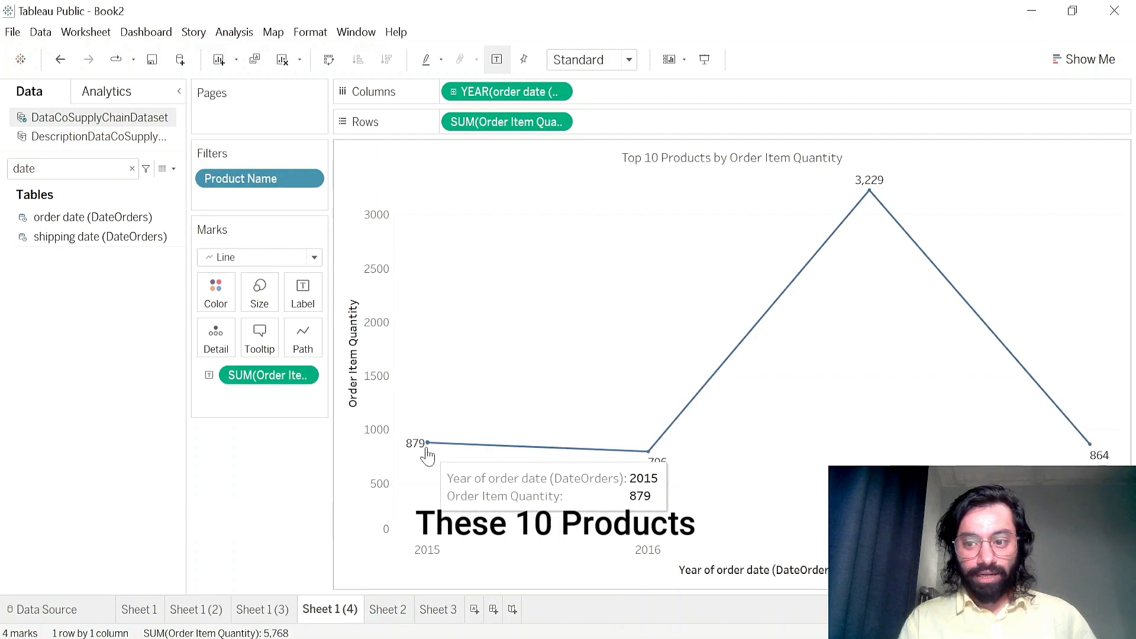
{"action": "mouse_move", "coordinate": [611, 453]}
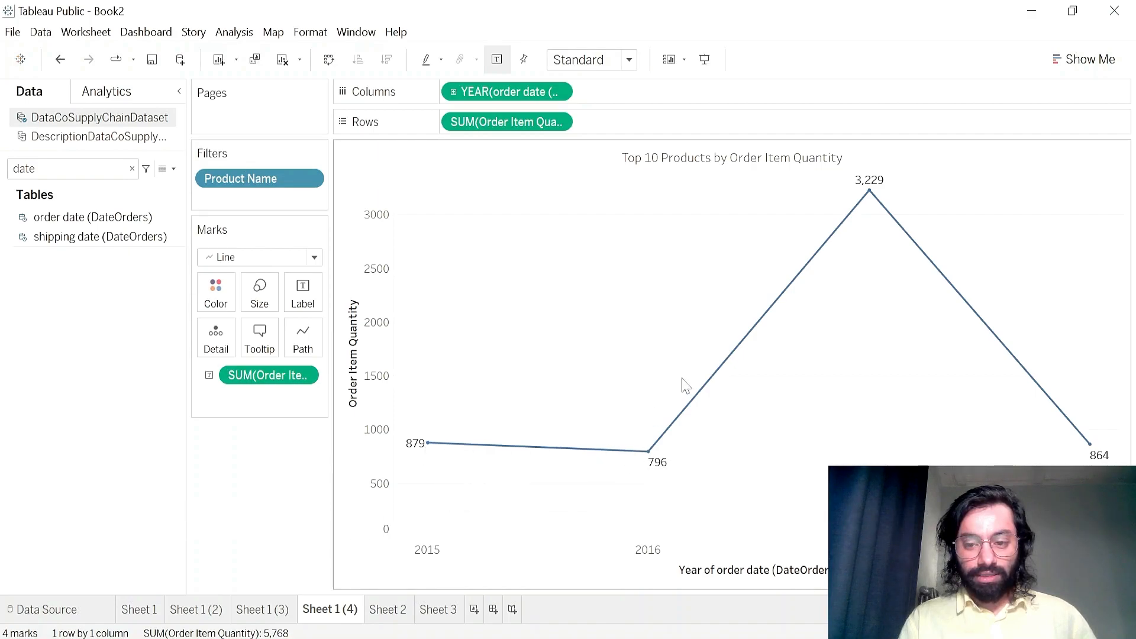
{"action": "mouse_move", "coordinate": [864, 202]}
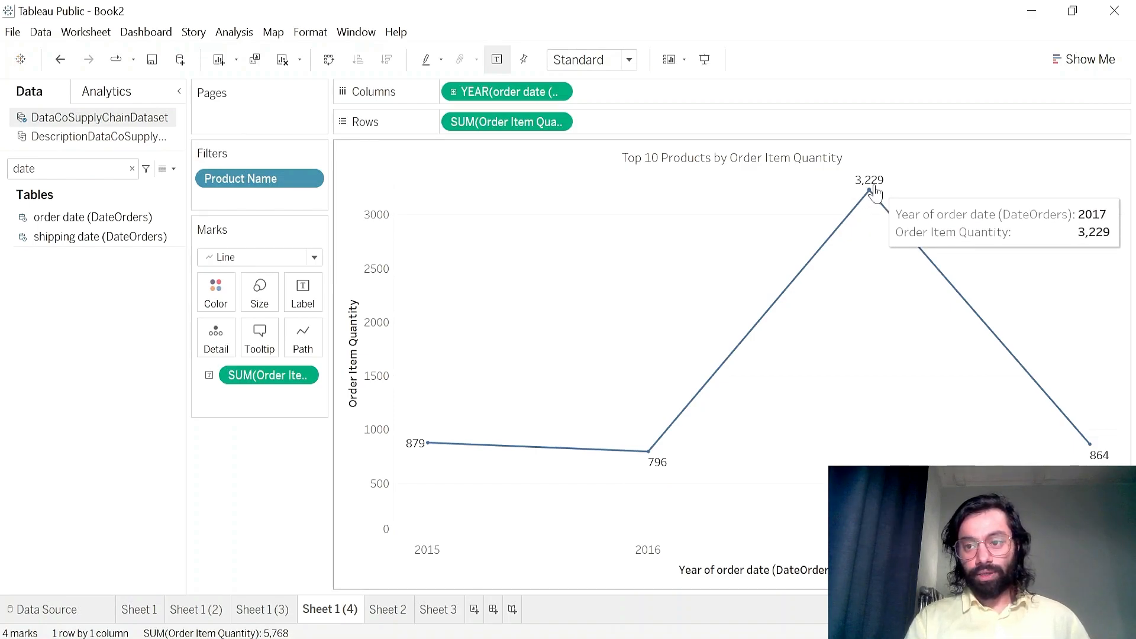
- Change the Sales color palette of the country map on Sheet 1 (2) to Gray
{"action": "mouse_move", "coordinate": [1092, 451]}
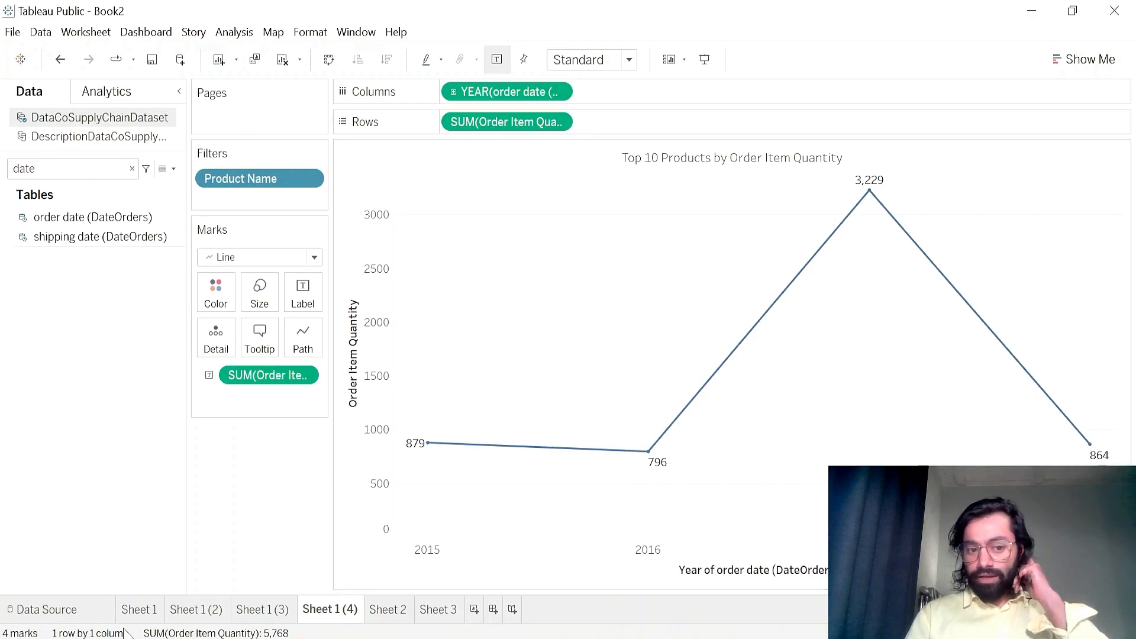
{"action": "left_click", "coordinate": [139, 610]}
{"action": "left_click", "coordinate": [184, 612]}
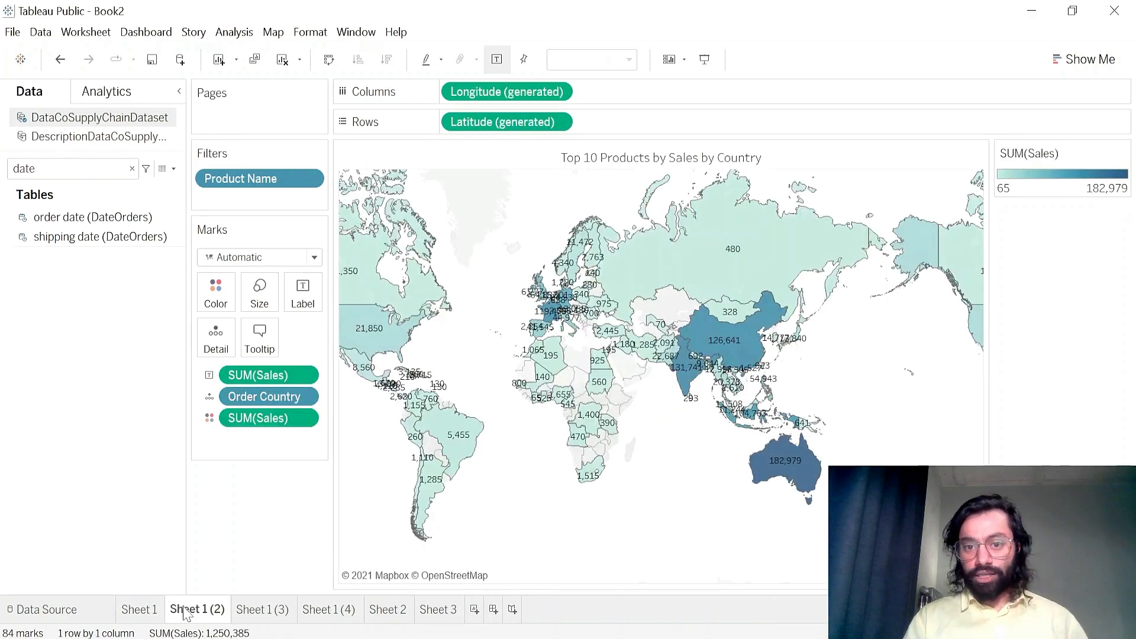
{"action": "left_click", "coordinate": [152, 613]}
{"action": "left_click", "coordinate": [198, 613]}
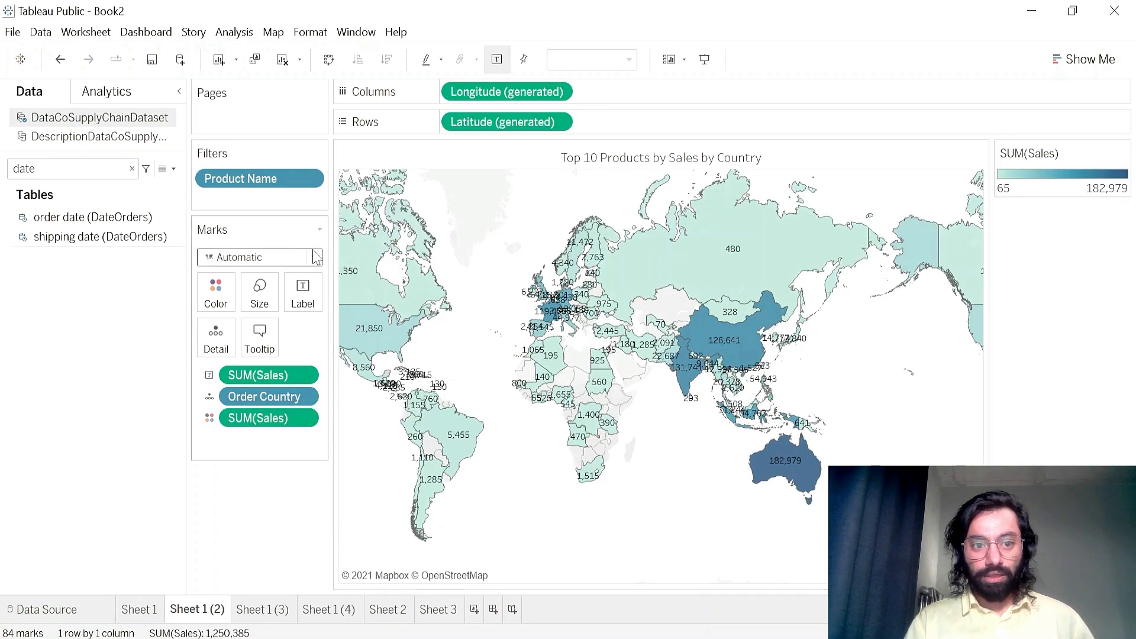
{"action": "left_click", "coordinate": [216, 305]}
{"action": "left_click", "coordinate": [256, 347]}
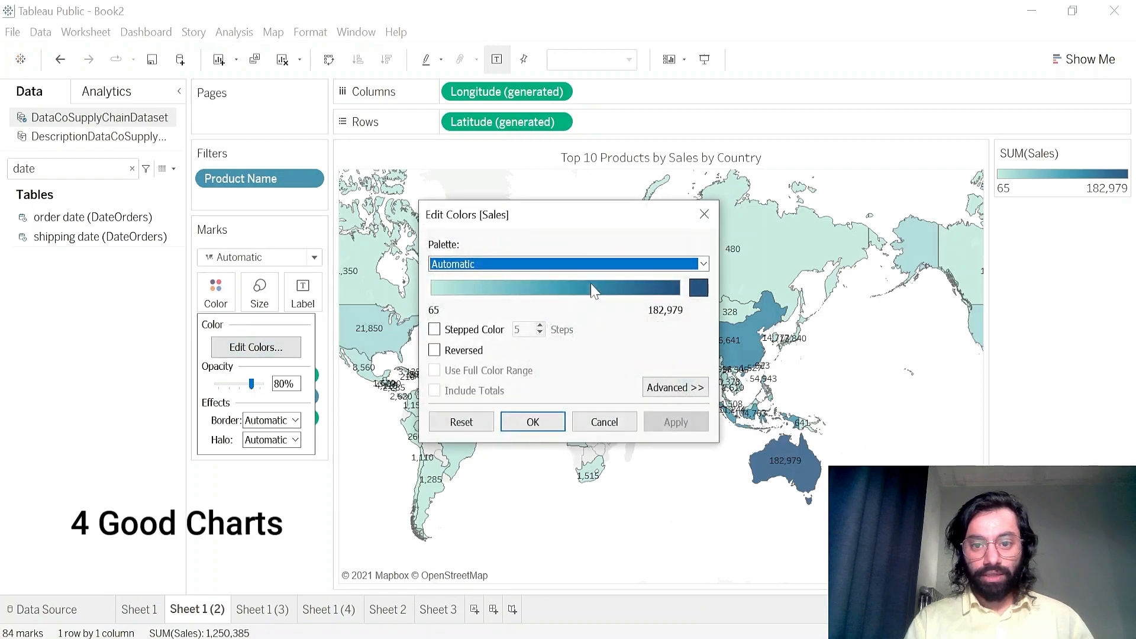
{"action": "left_click", "coordinate": [543, 264]}
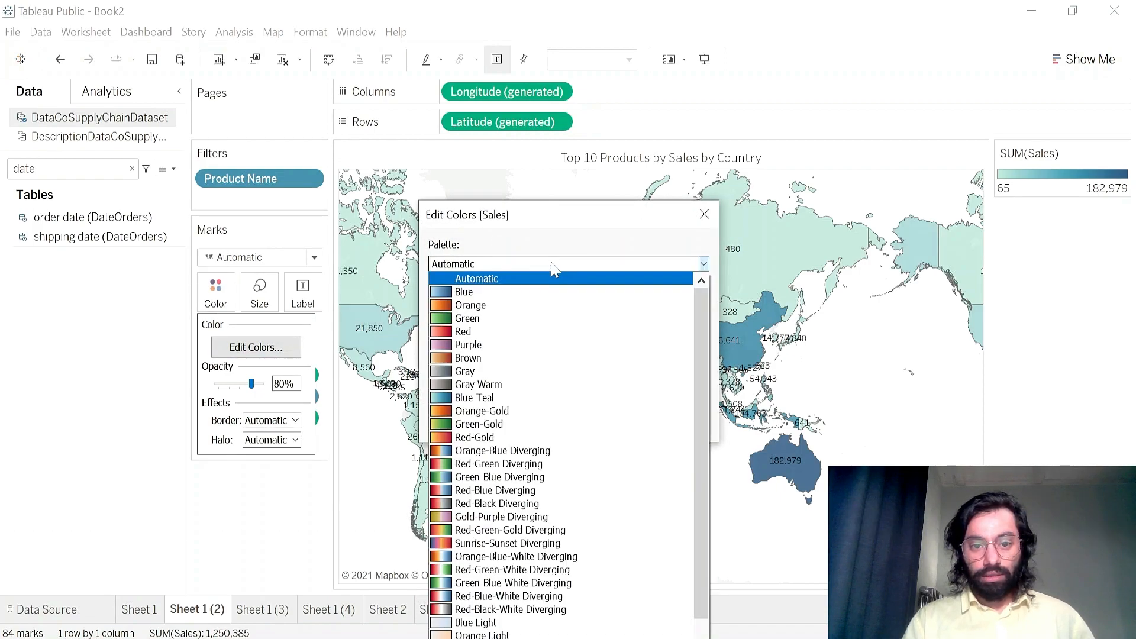
{"action": "left_click", "coordinate": [490, 373]}
{"action": "left_click", "coordinate": [675, 421]}
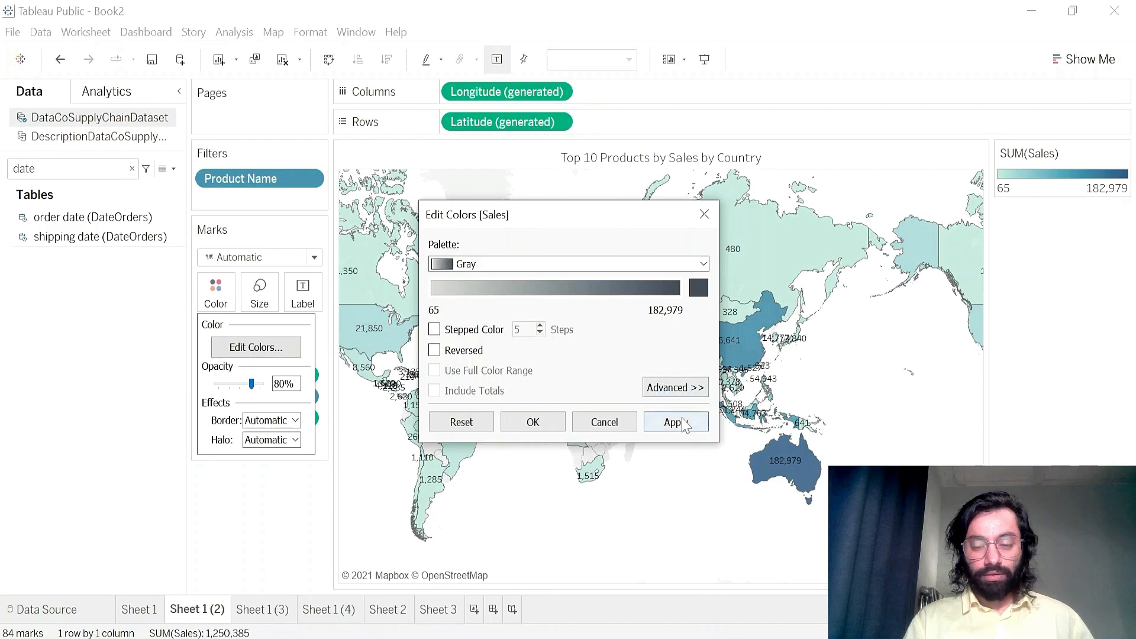
{"action": "left_click_drag", "start_coordinate": [600, 220], "coordinate": [263, 123]}
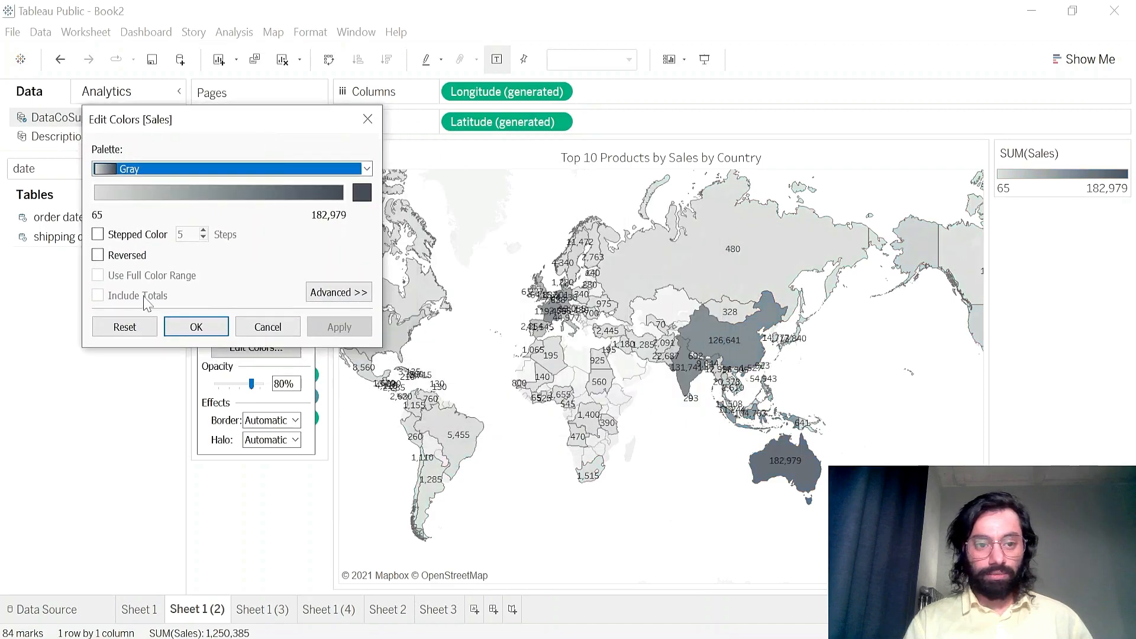
{"action": "left_click", "coordinate": [210, 325]}
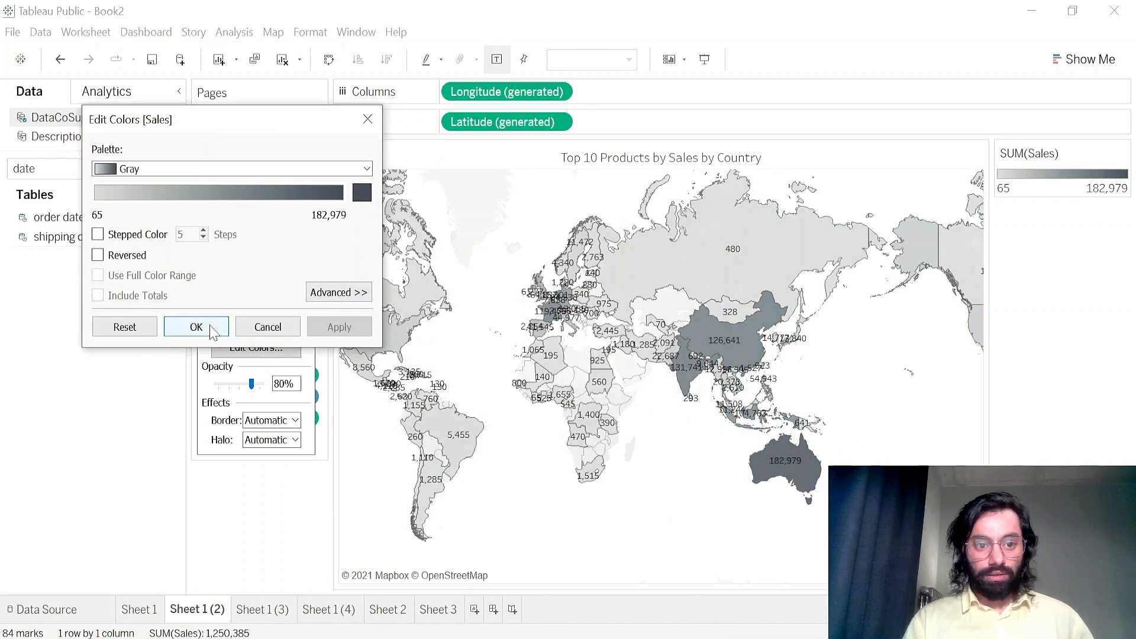
- Apply the Gray palette to the Order Item Quantity colors of the product table on Sheet 1 (3)
{"action": "left_click", "coordinate": [262, 609]}
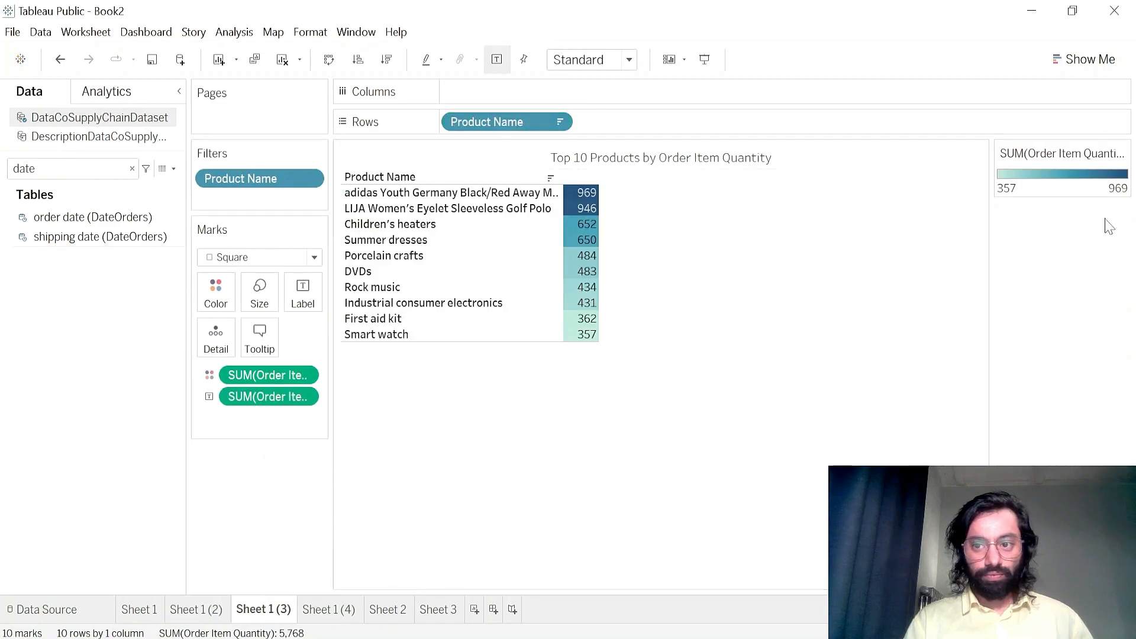
{"action": "left_click", "coordinate": [215, 290]}
{"action": "left_click", "coordinate": [242, 348]}
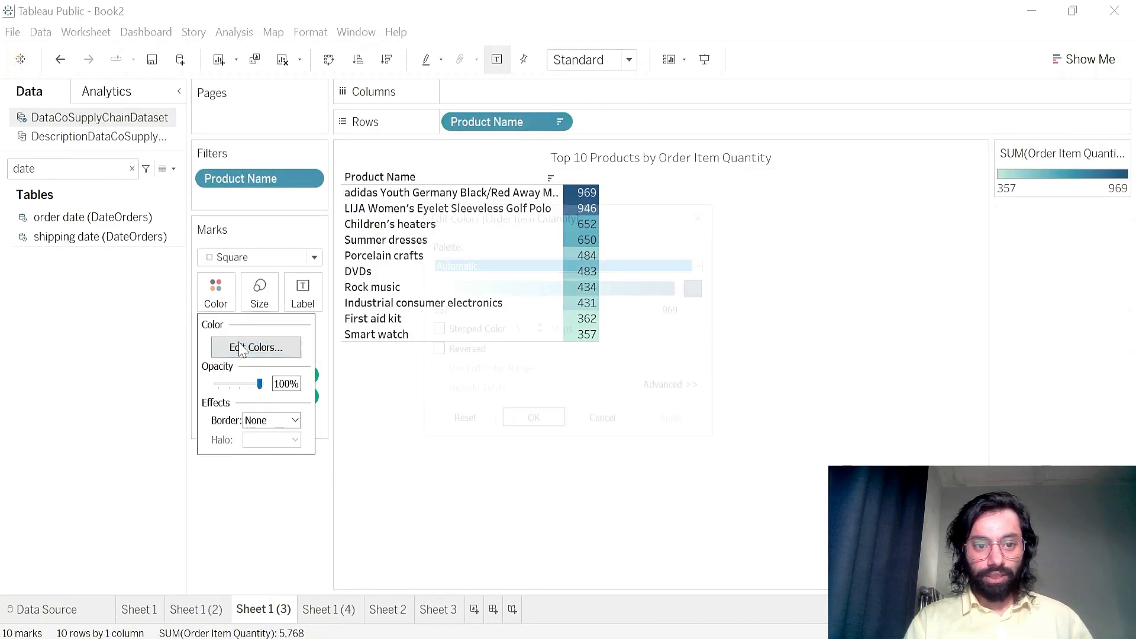
{"action": "left_click", "coordinate": [535, 266]}
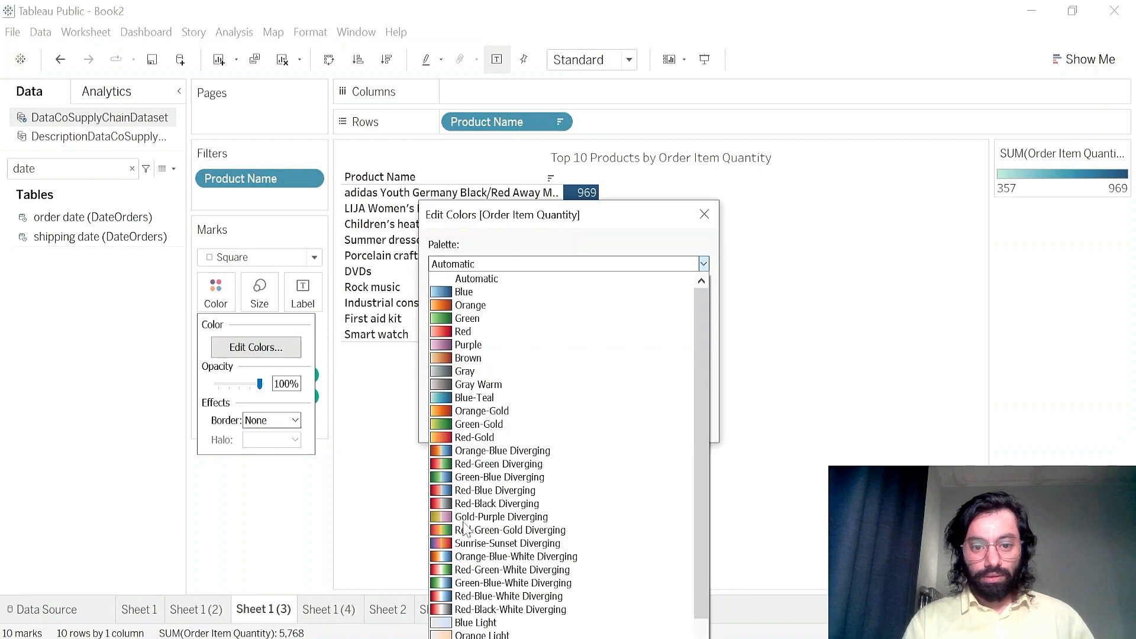
{"action": "left_click", "coordinate": [464, 371]}
{"action": "left_click_drag", "start_coordinate": [539, 207], "coordinate": [821, 117]}
{"action": "left_click", "coordinate": [977, 333]}
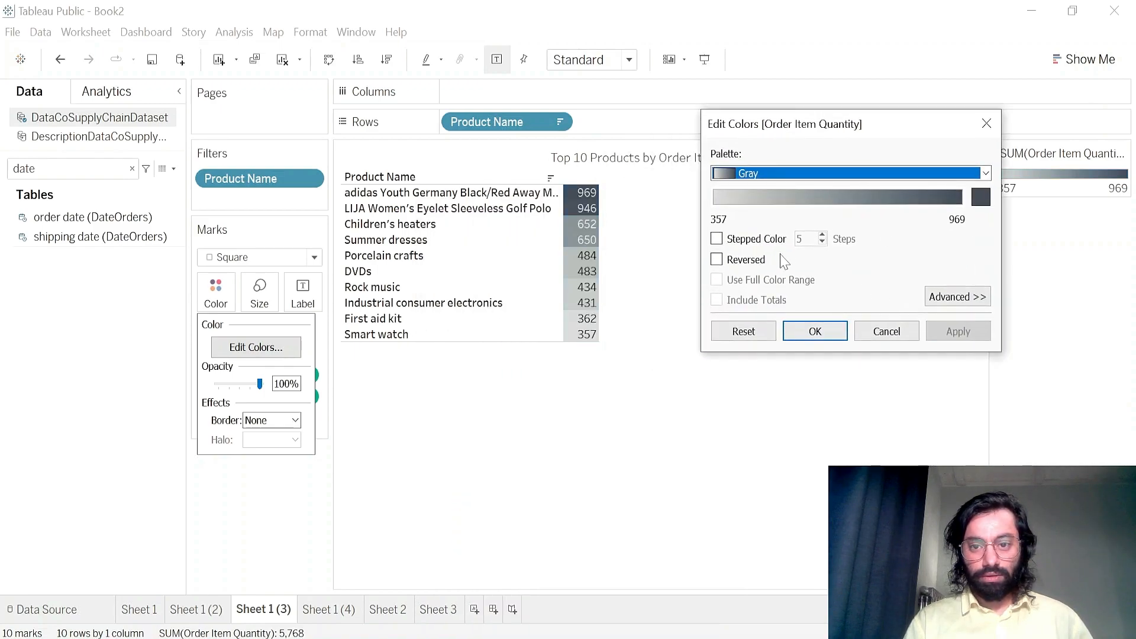
- Switch the Order Item Quantity colors to stepped color with 4 steps and confirm the color settings
{"action": "left_click", "coordinate": [716, 239]}
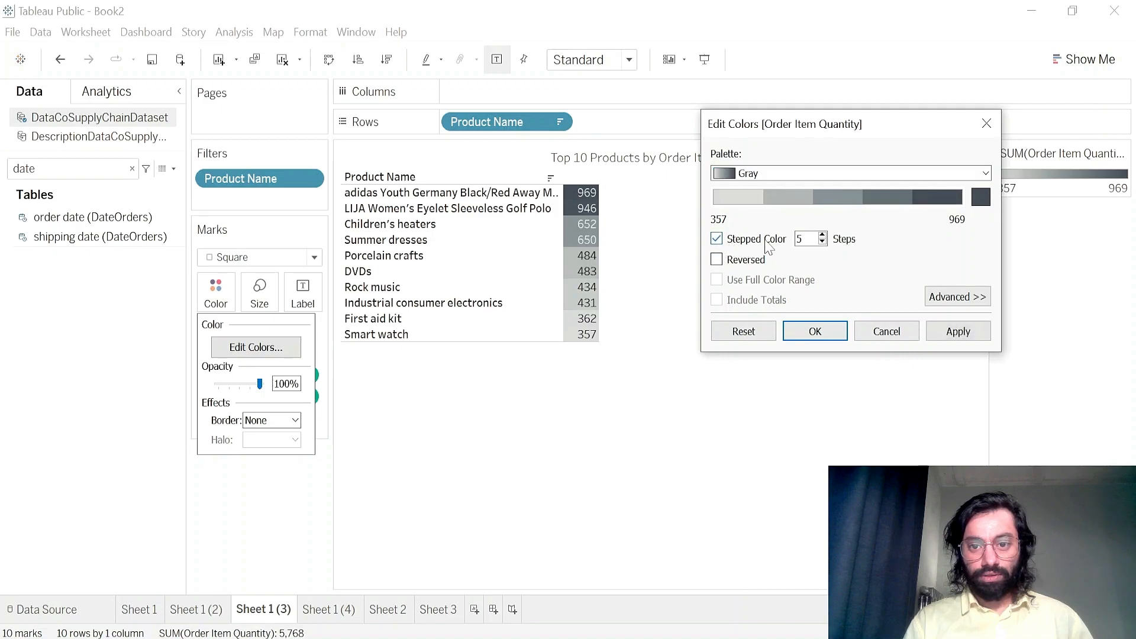
{"action": "left_click", "coordinate": [822, 242]}
{"action": "left_click", "coordinate": [970, 333]}
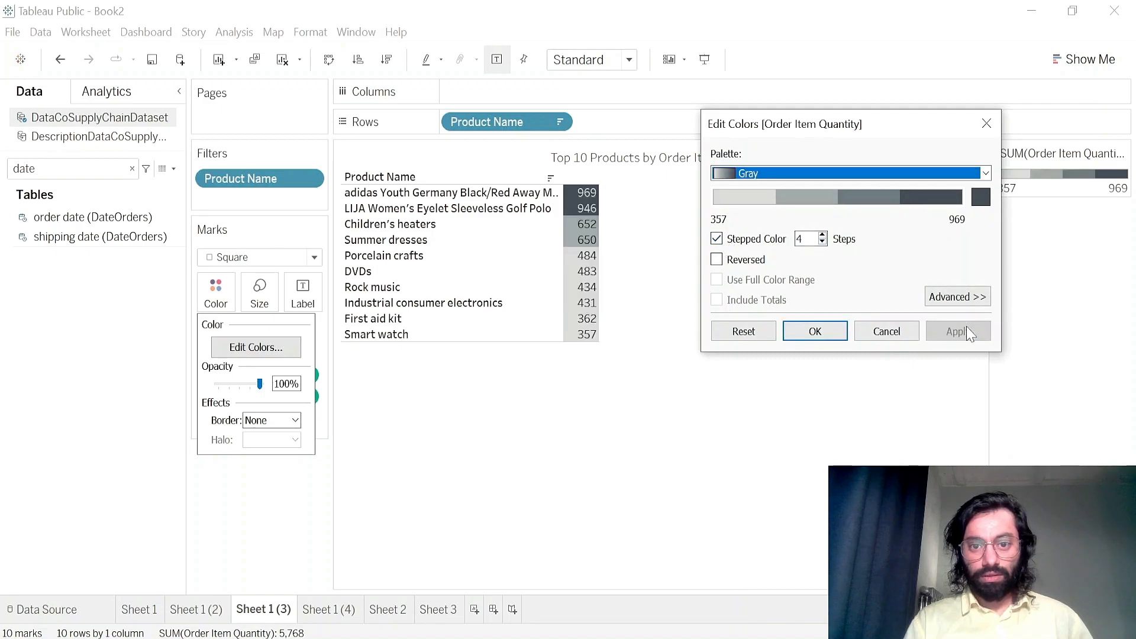
{"action": "left_click", "coordinate": [808, 331]}
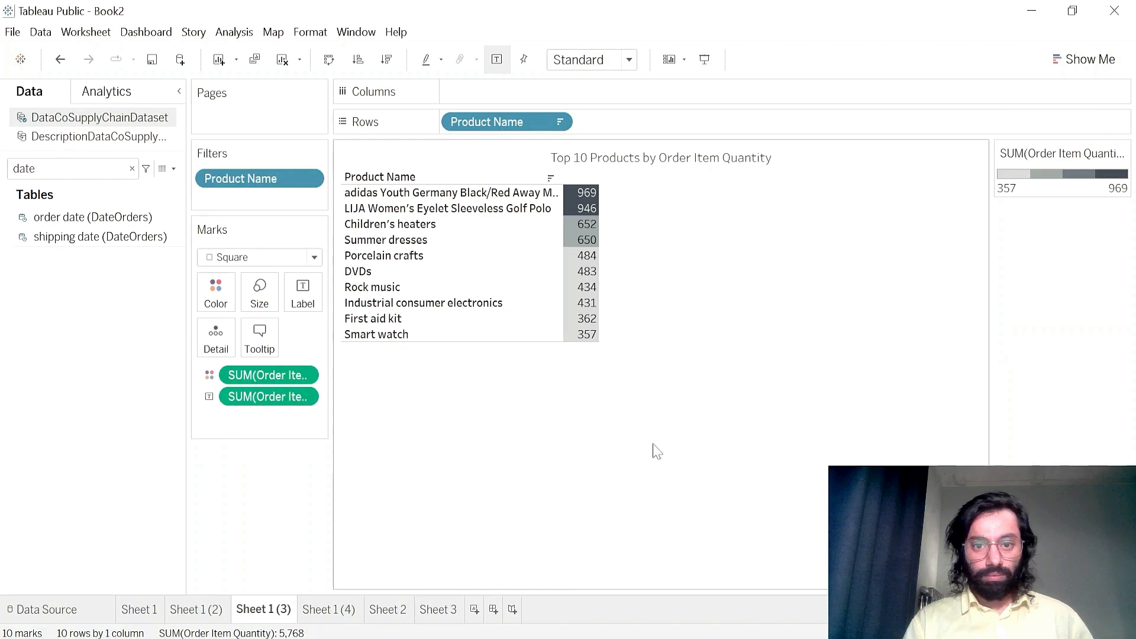
- Color the yearly quantity line on Sheet 1 (4) black and increase its thickness
{"action": "left_click", "coordinate": [346, 612]}
{"action": "left_click", "coordinate": [215, 291]}
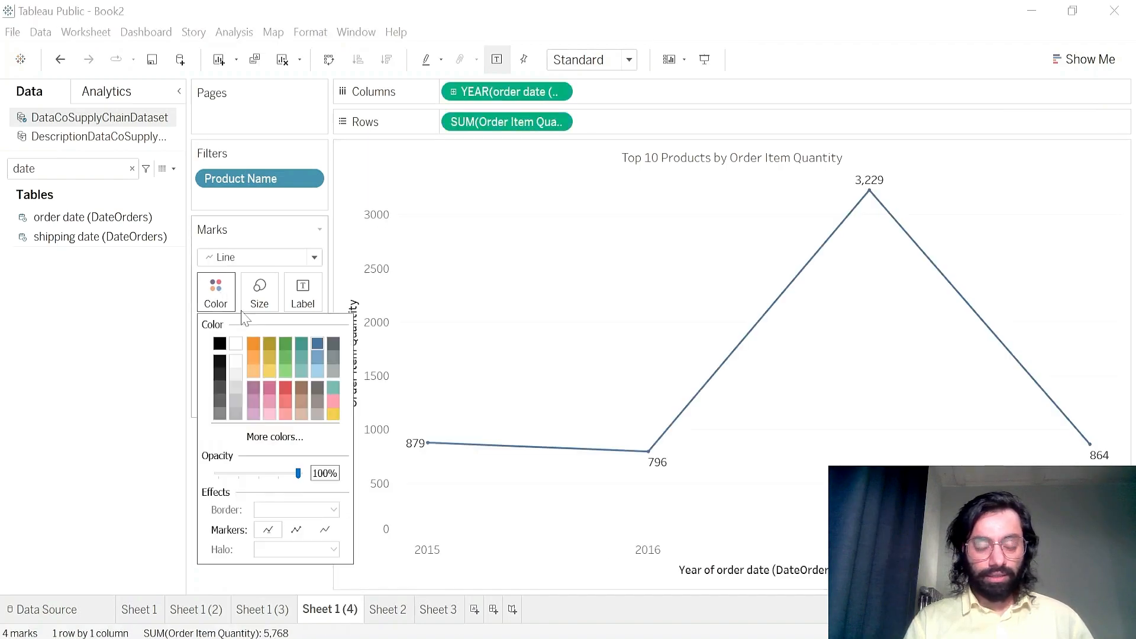
{"action": "left_click", "coordinate": [225, 348]}
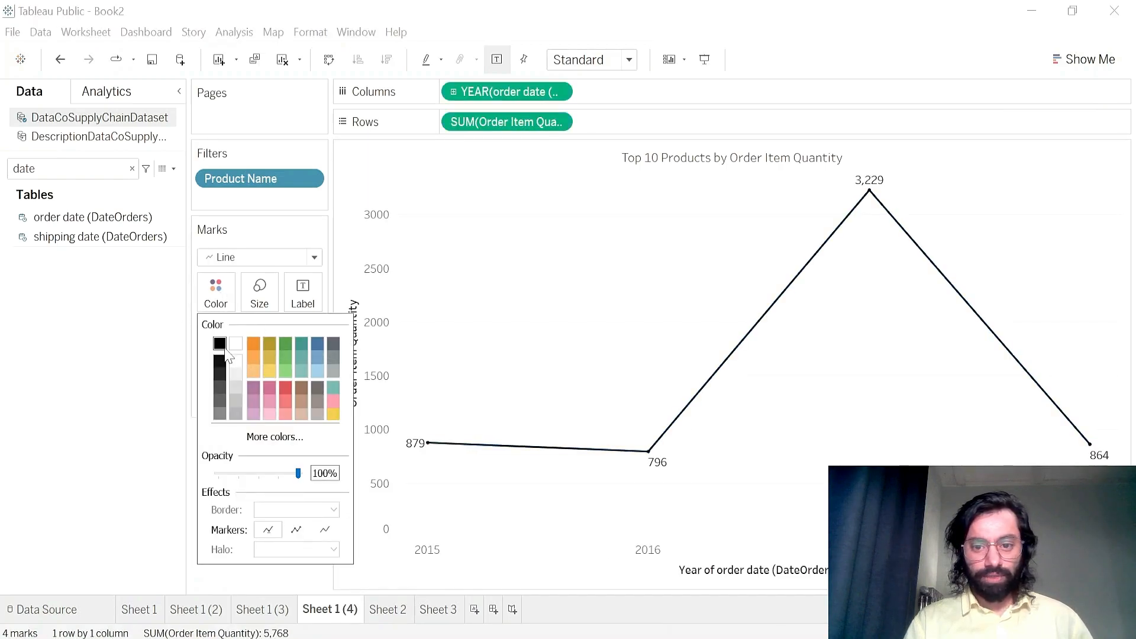
{"action": "left_click", "coordinate": [259, 292]}
{"action": "left_click_drag", "start_coordinate": [261, 334], "coordinate": [308, 339]}
{"action": "left_click", "coordinate": [300, 295]}
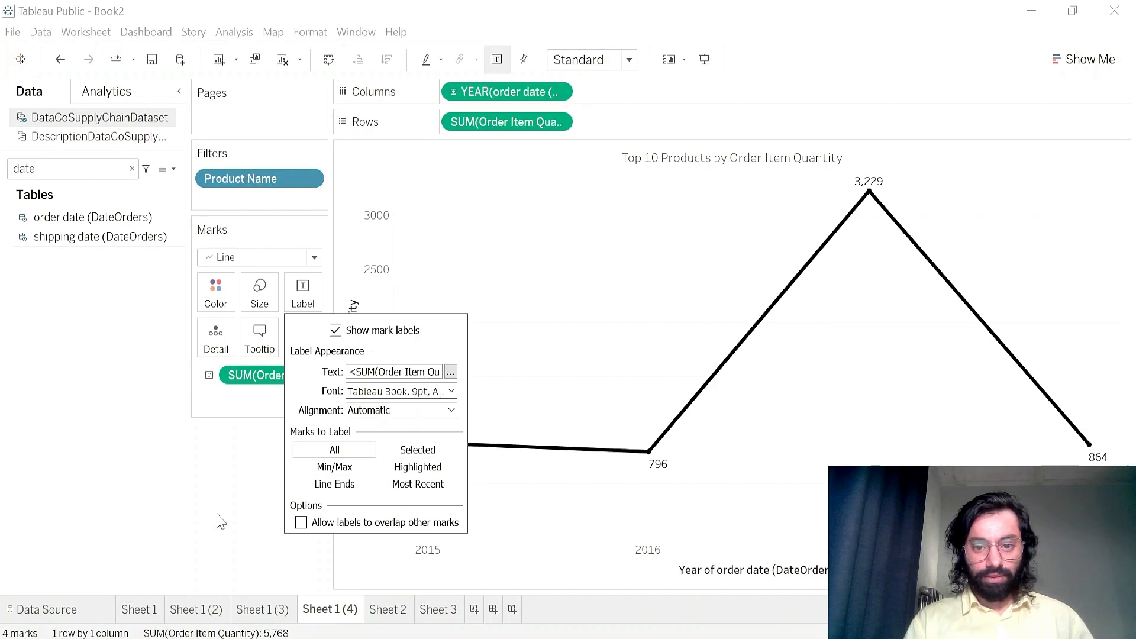
{"action": "left_click", "coordinate": [434, 468]}
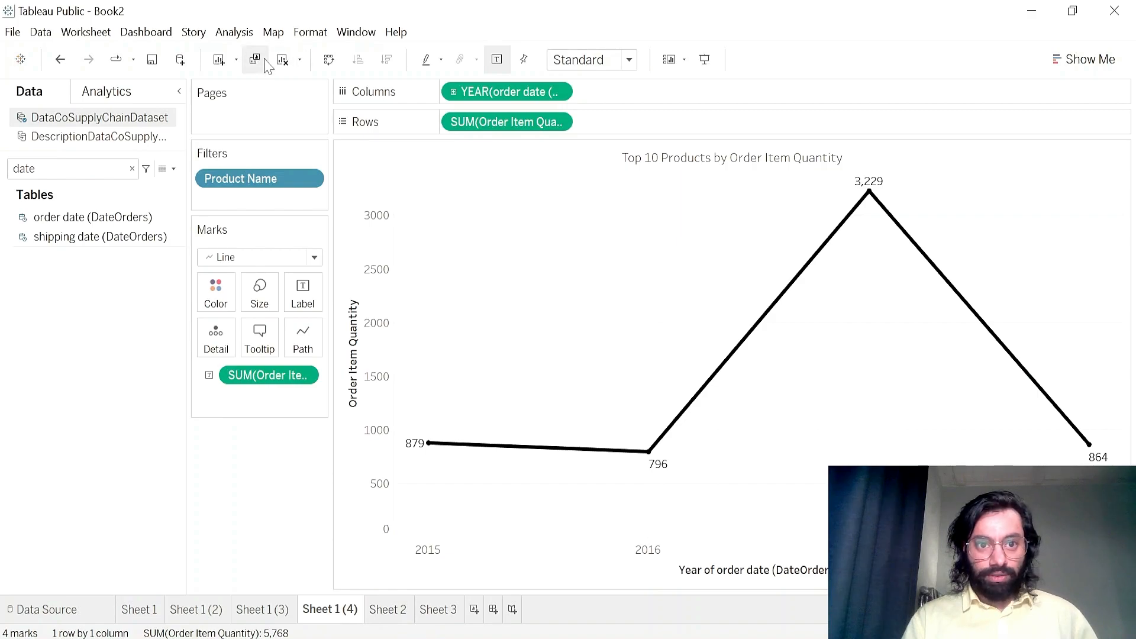
- Create a new dashboard and set the size of its Default layout to Automatic
{"action": "left_click", "coordinate": [170, 34]}
{"action": "left_click", "coordinate": [166, 53]}
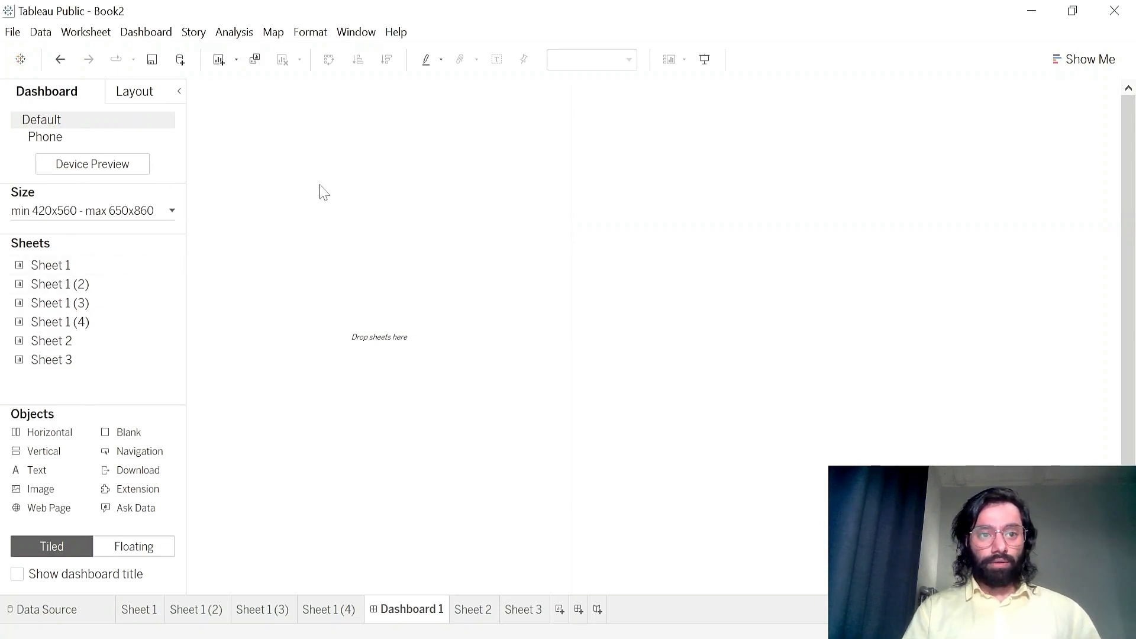
{"action": "left_click", "coordinate": [52, 142]}
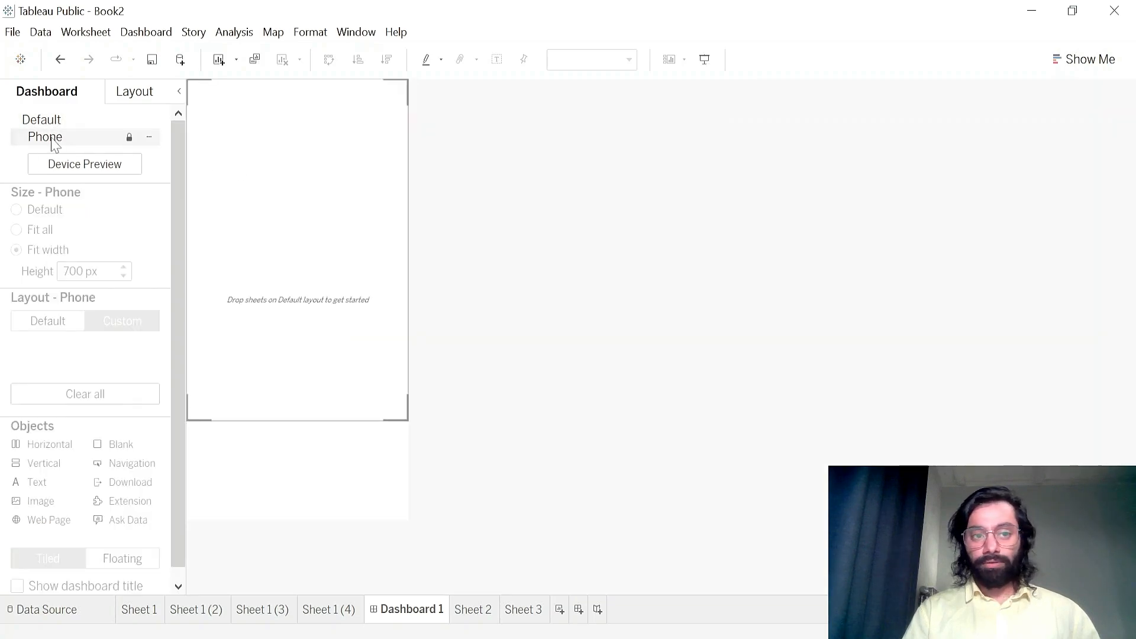
{"action": "left_click", "coordinate": [59, 123]}
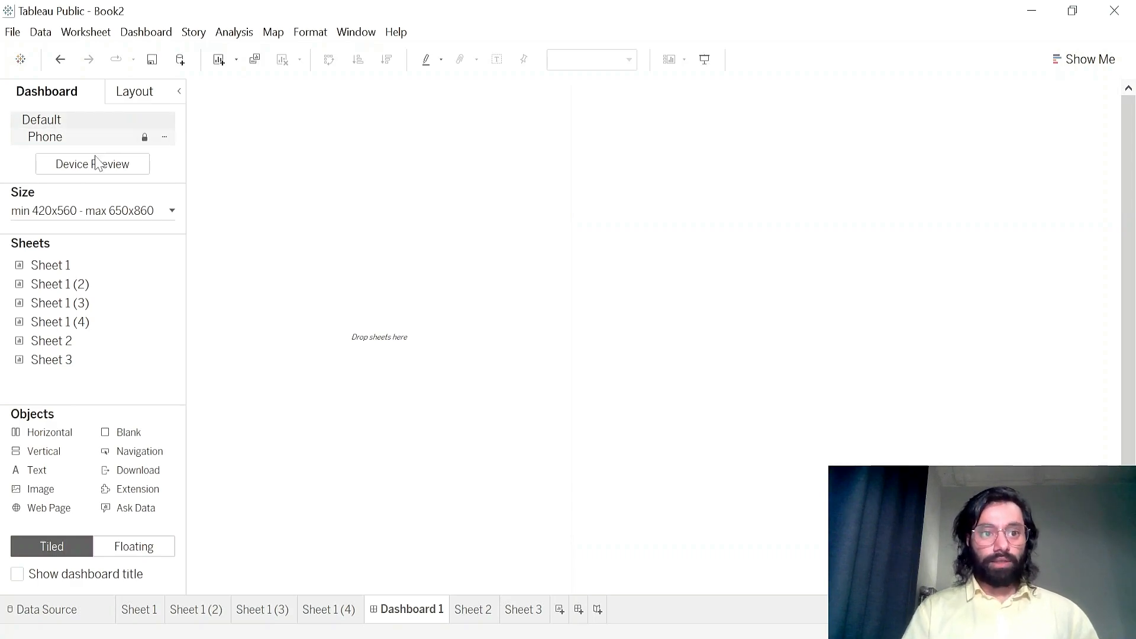
{"action": "left_click", "coordinate": [74, 211]}
{"action": "left_click", "coordinate": [76, 240]}
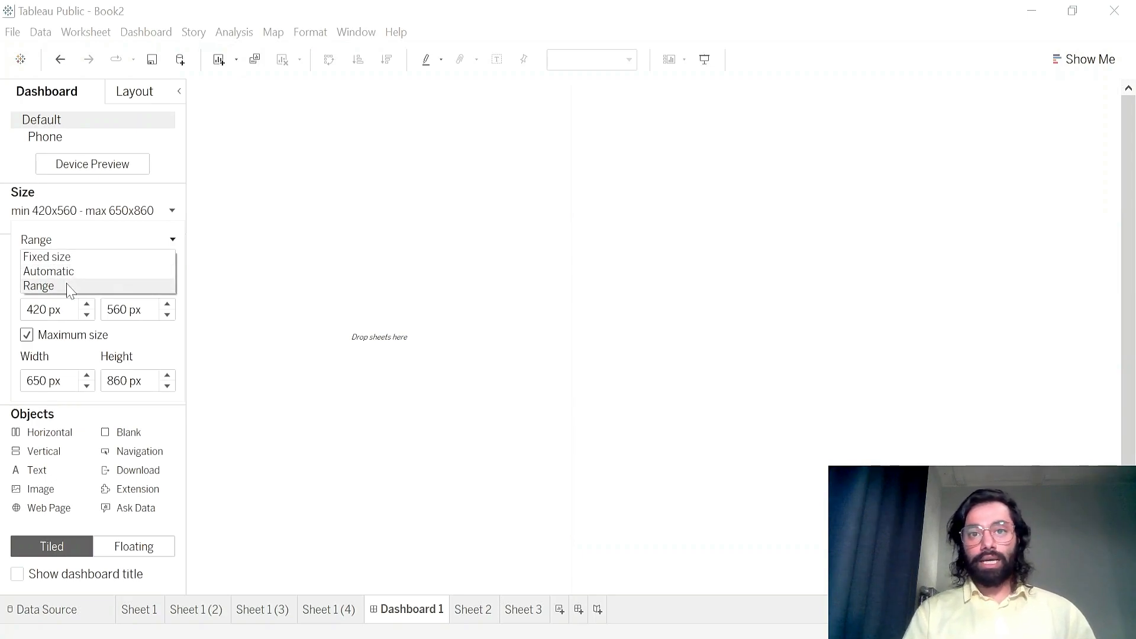
{"action": "left_click", "coordinate": [71, 273]}
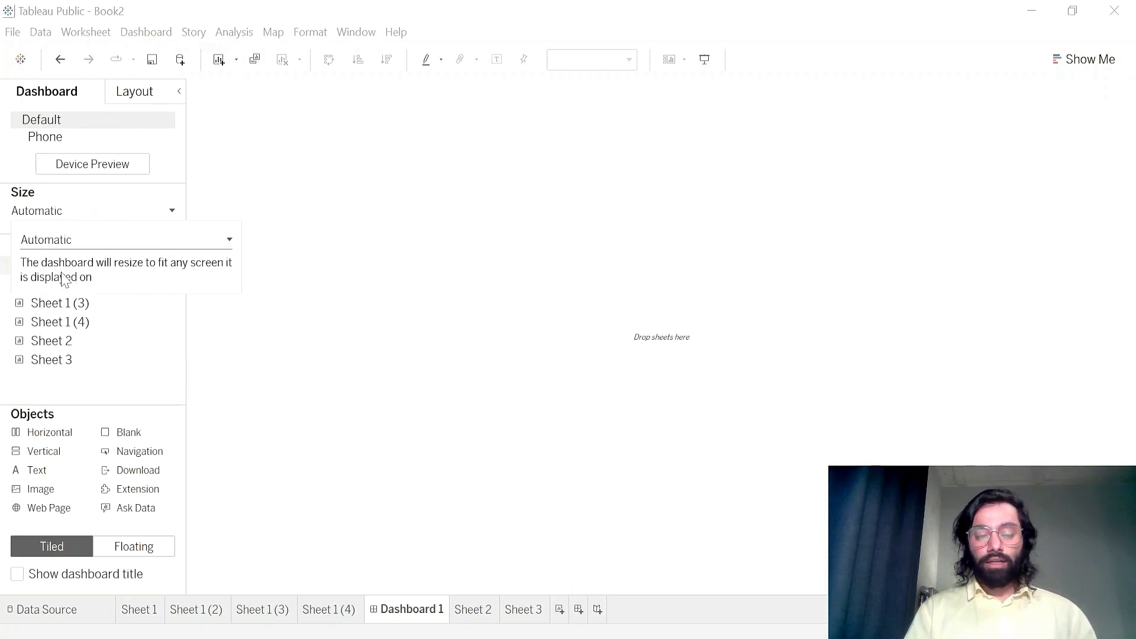
{"action": "left_click", "coordinate": [479, 329]}
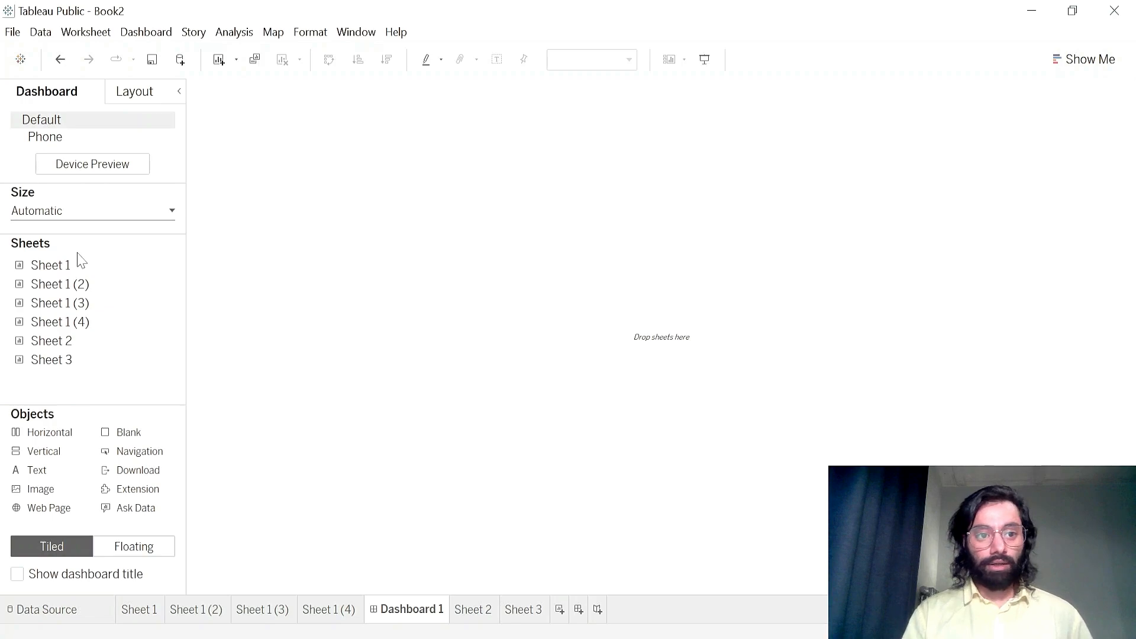
- Try the Range and Fixed size options for the dashboard and return its size to Automatic
{"action": "left_click", "coordinate": [86, 216]}
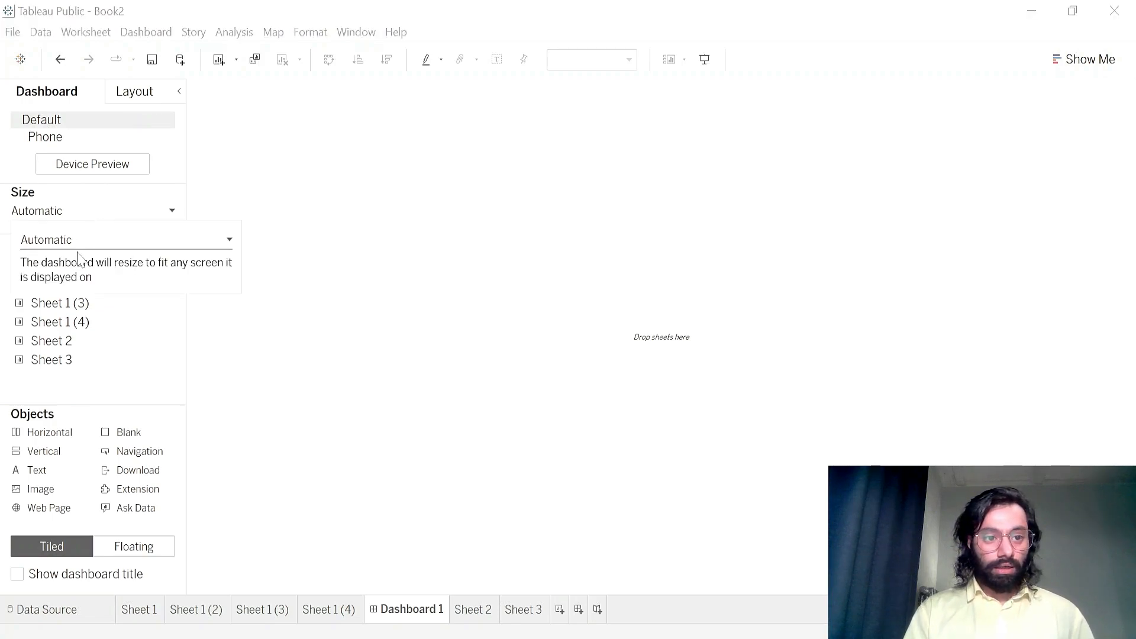
{"action": "left_click", "coordinate": [87, 241]}
{"action": "left_click", "coordinate": [77, 285]}
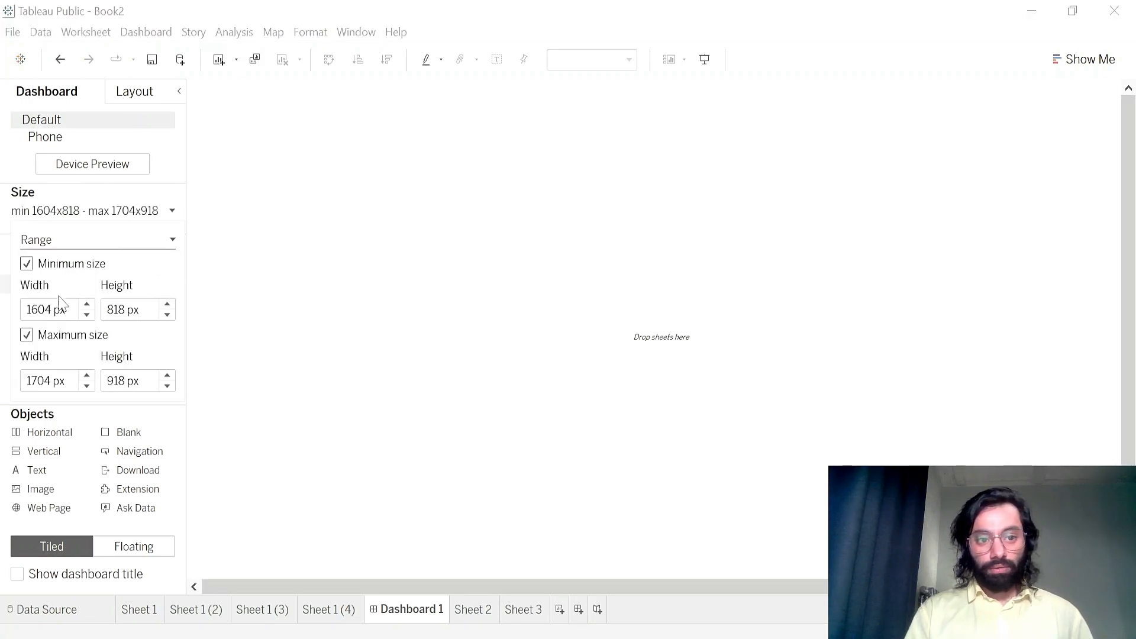
{"action": "left_click", "coordinate": [97, 240]}
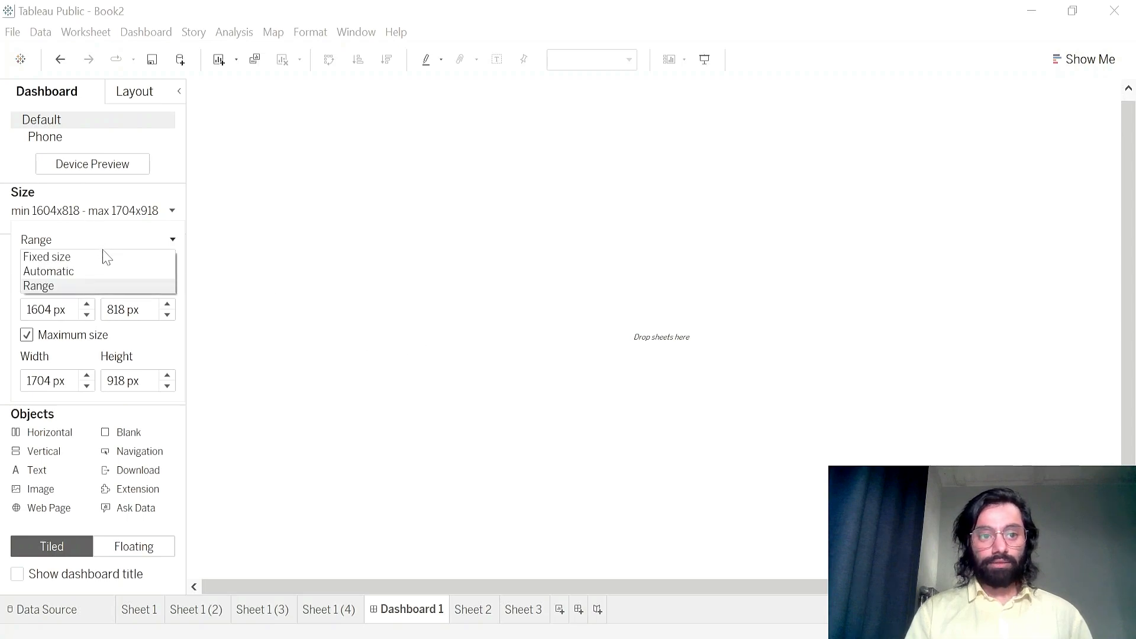
{"action": "left_click", "coordinate": [89, 259]}
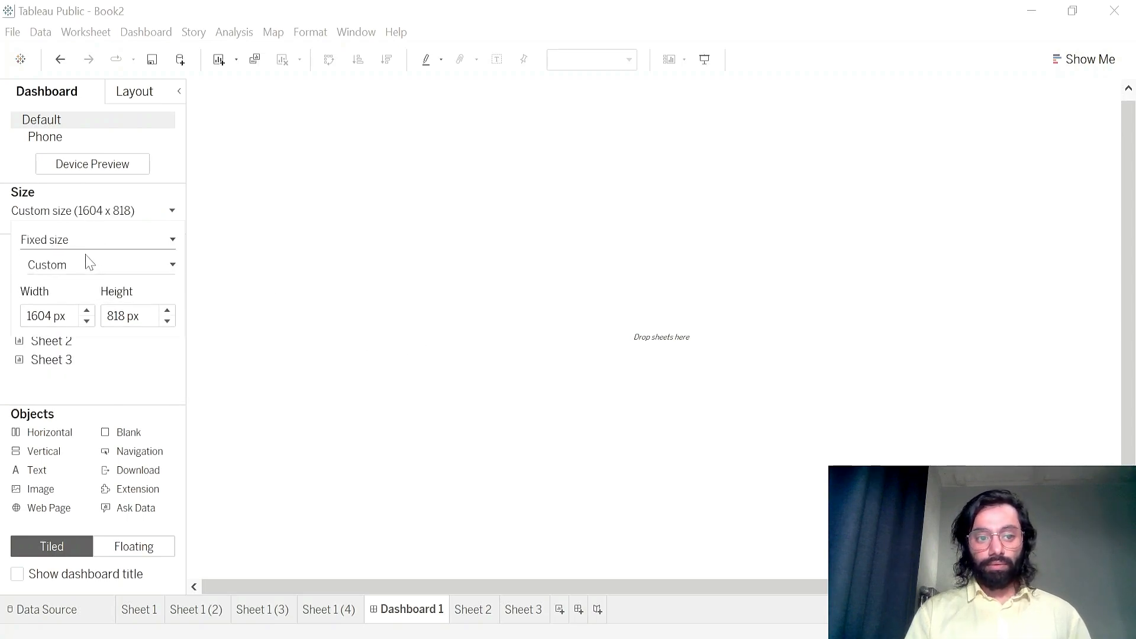
{"action": "left_click", "coordinate": [114, 243]}
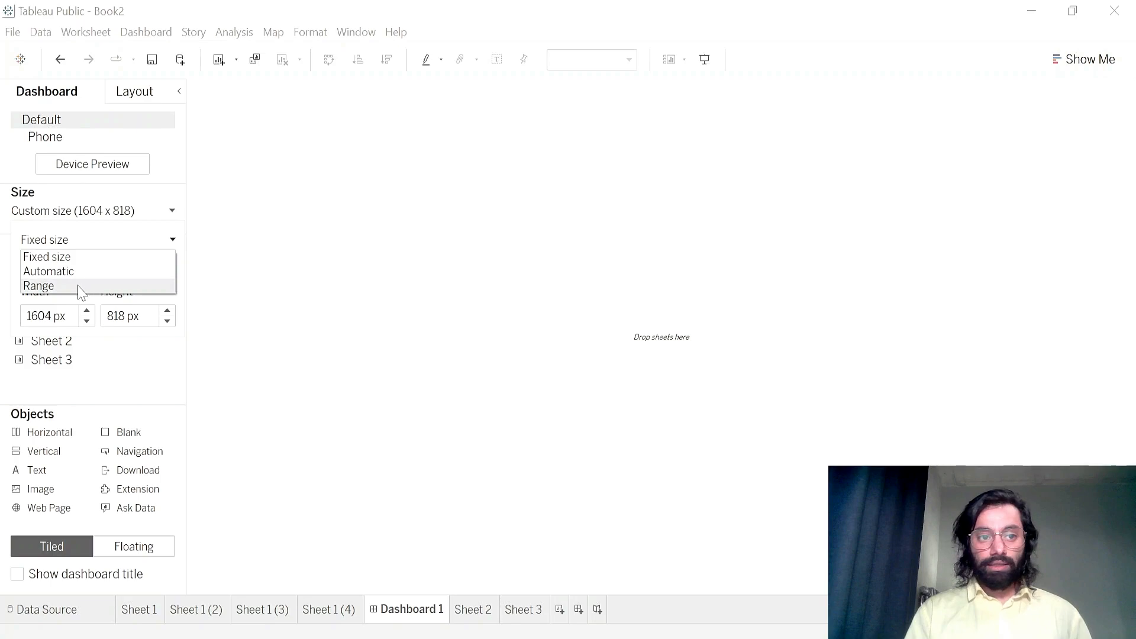
{"action": "left_click", "coordinate": [54, 269]}
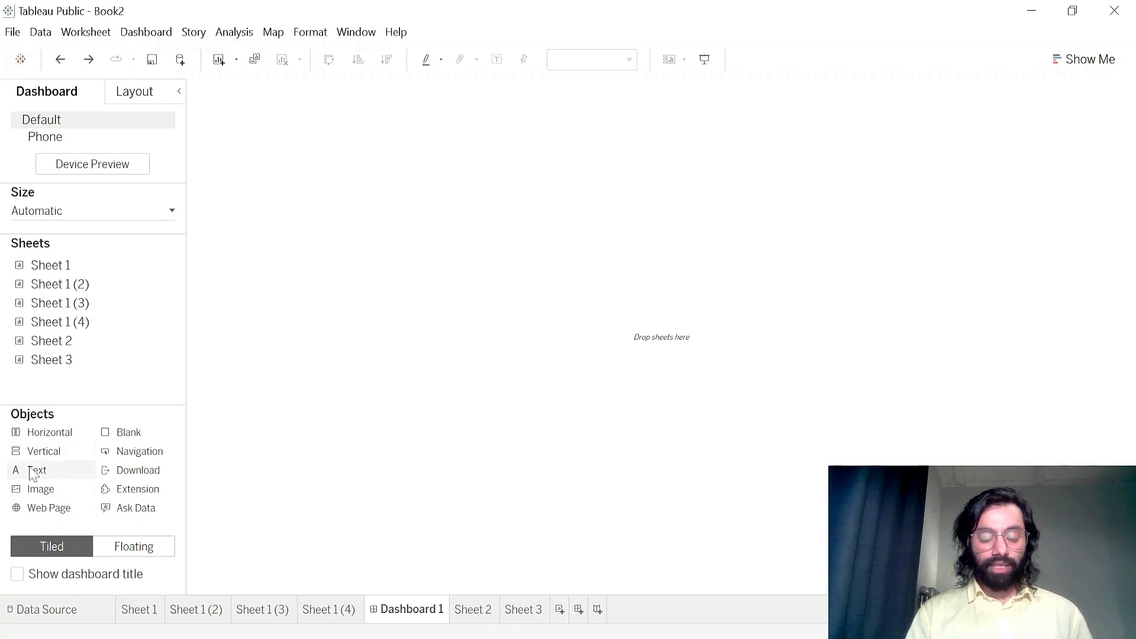
- Add a text object to the dashboard with the text "Top 10 Product Dashboard"
{"action": "left_click_drag", "start_coordinate": [41, 477], "coordinate": [296, 304]}
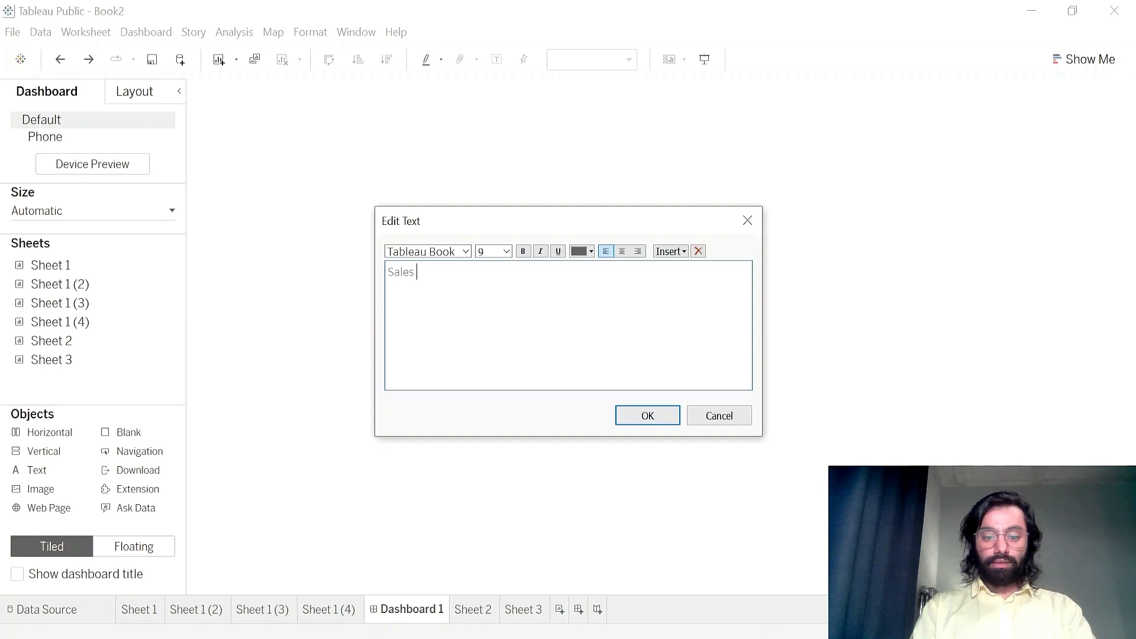
{"action": "key", "text": "BackSpace"}
{"action": "key", "text": "BackSpace"}
{"action": "key", "text": "BackSpace"}
{"action": "type", "text": "Top"}
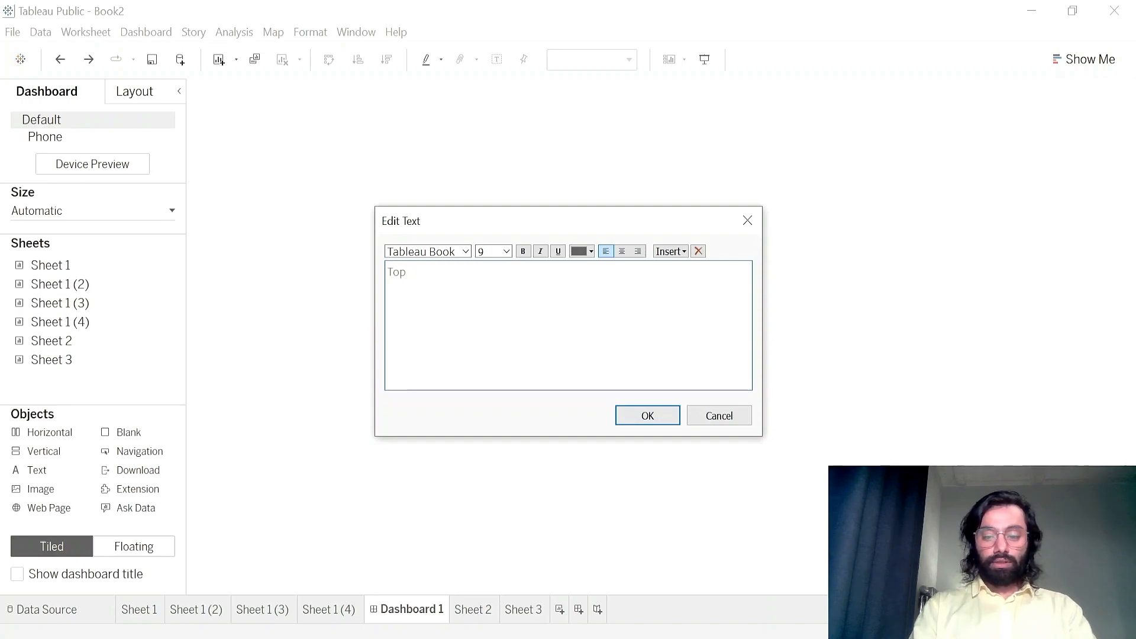
{"action": "type", "text": " 10 Product Da"}
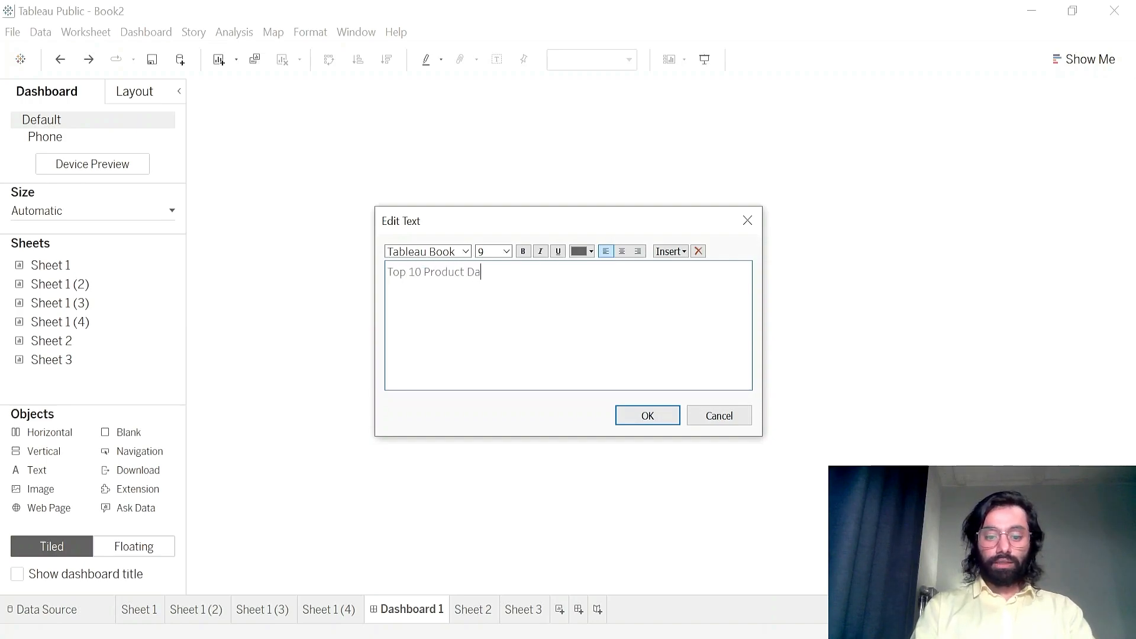
{"action": "type", "text": "shboard"}
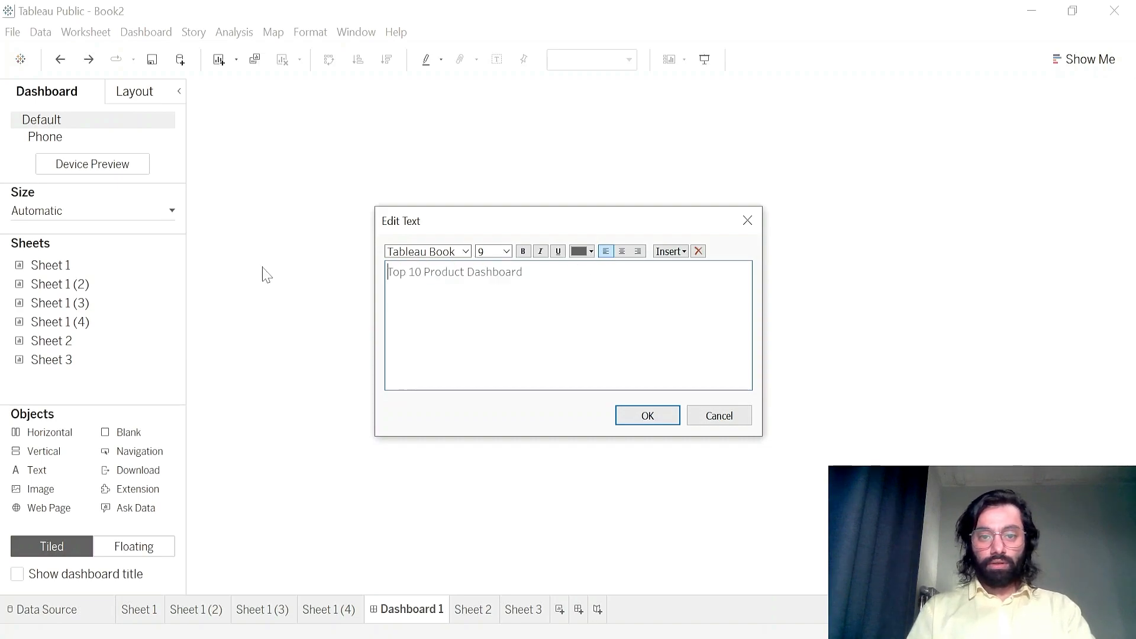
- Format the dashboard title text as centered, bold, size 20, in the Tableau Bold font
{"action": "key", "text": "ctrl+a"}
{"action": "left_click", "coordinate": [622, 251]}
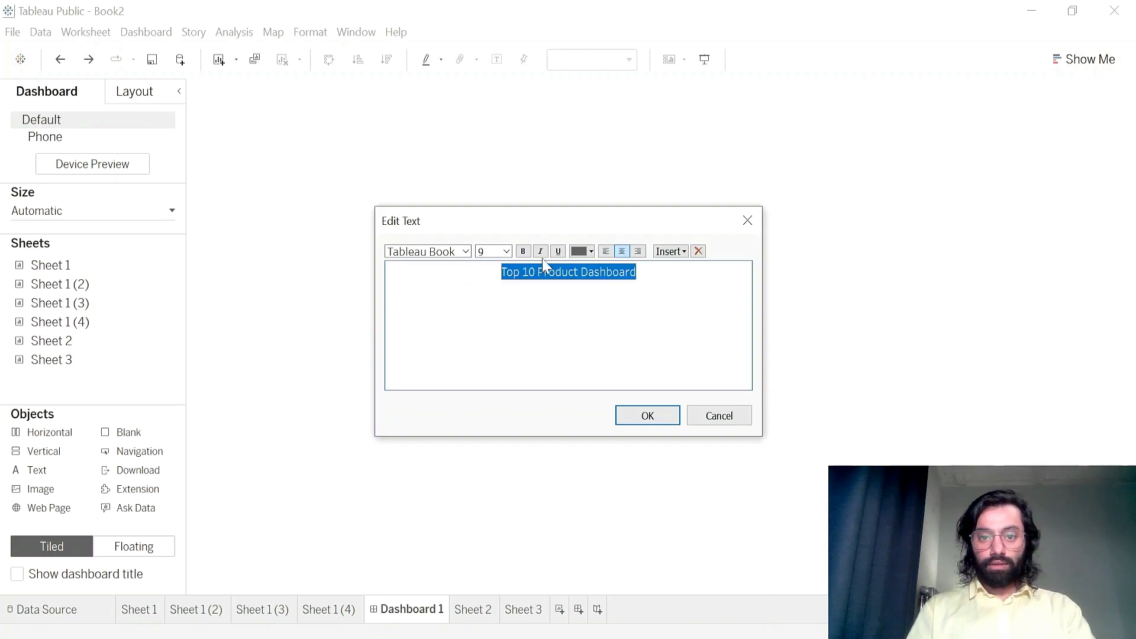
{"action": "left_click", "coordinate": [506, 251]}
{"action": "left_click", "coordinate": [494, 366]}
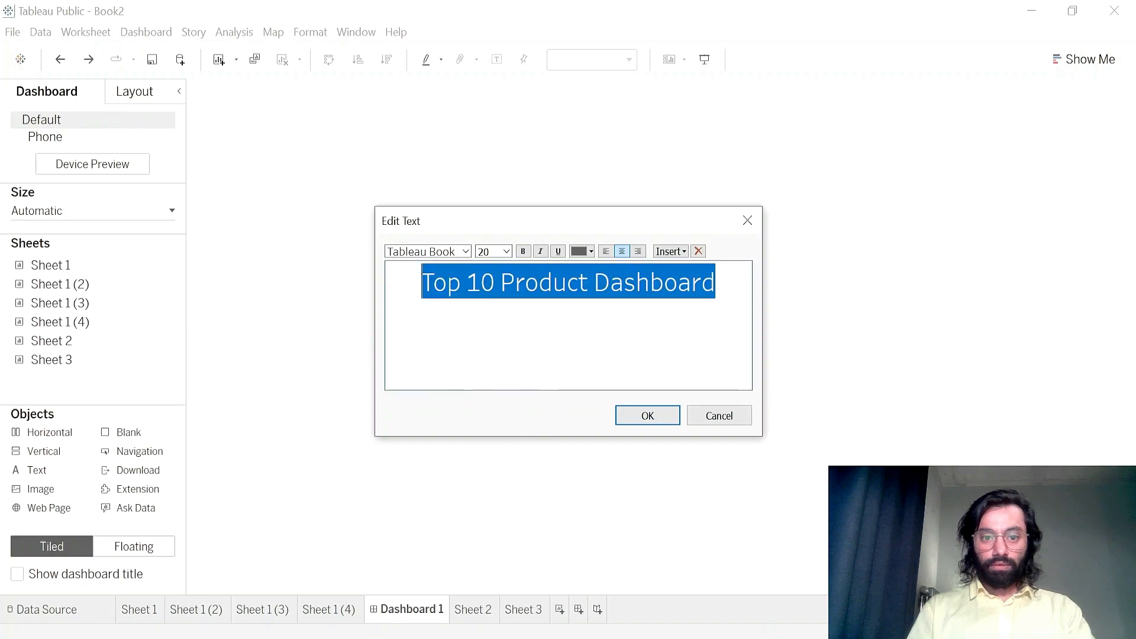
{"action": "left_click", "coordinate": [527, 256]}
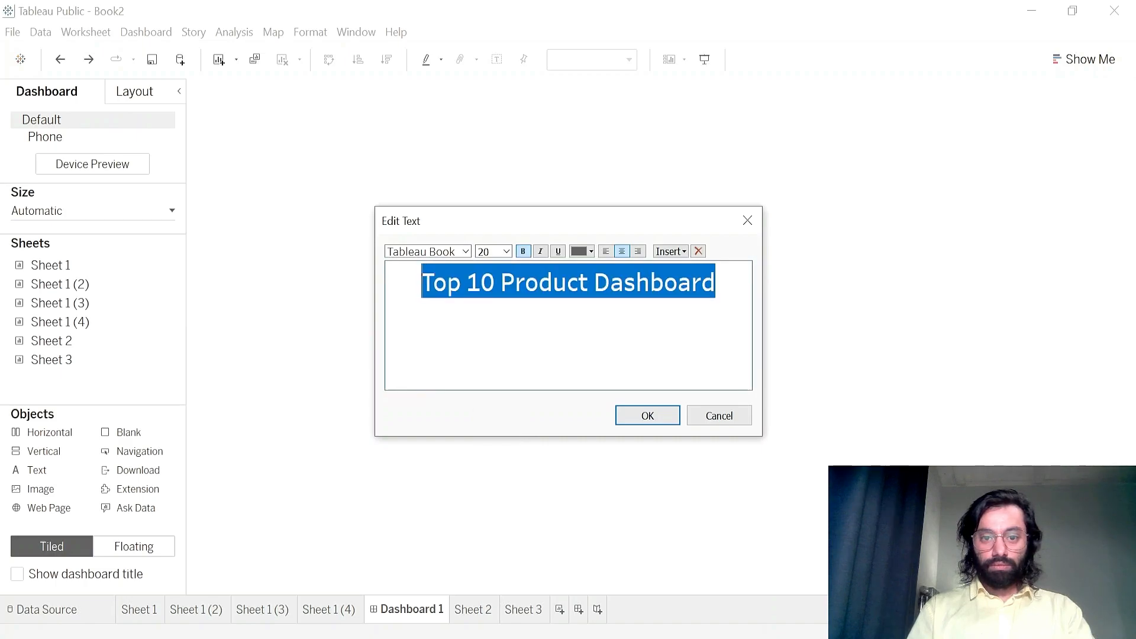
{"action": "left_click", "coordinate": [465, 252]}
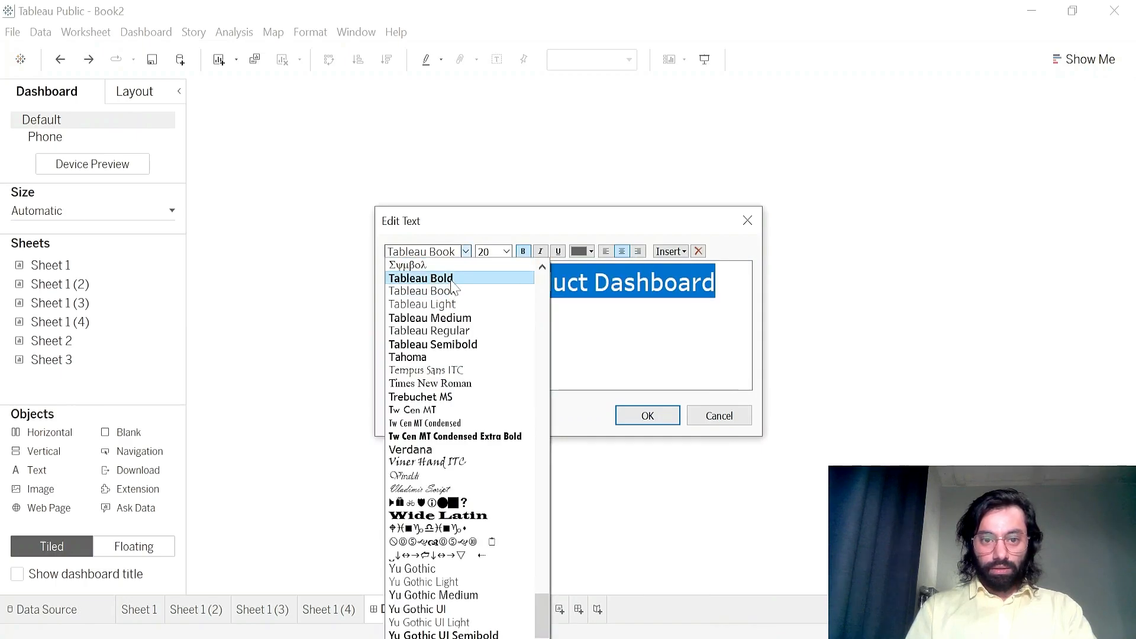
{"action": "left_click", "coordinate": [421, 280]}
{"action": "left_click", "coordinate": [648, 416]}
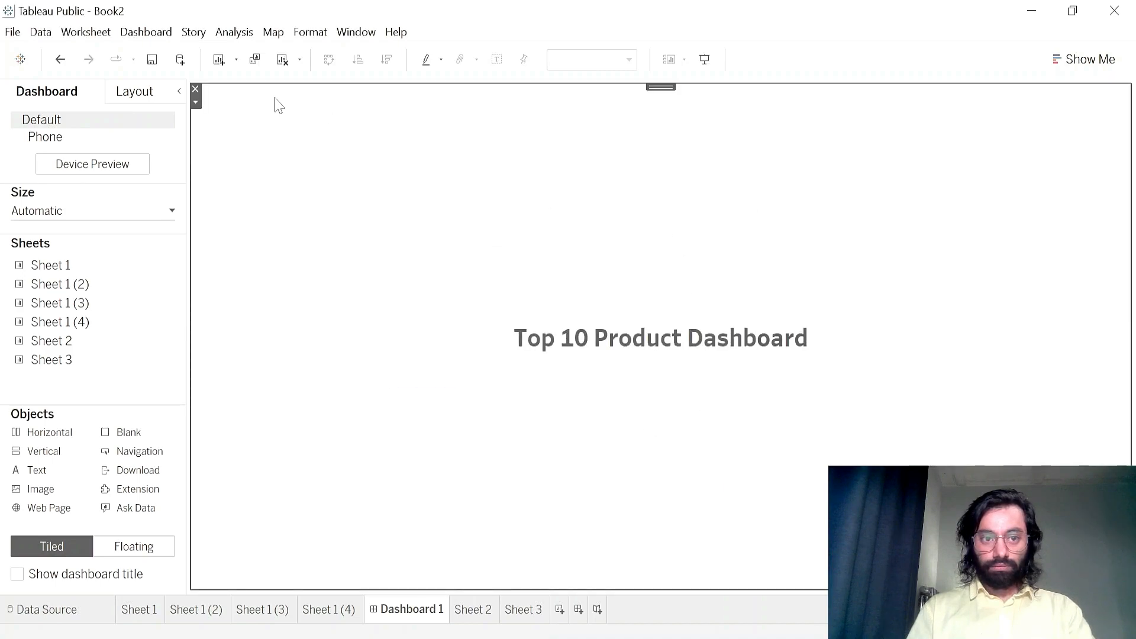
- Make the dashboard title floating and place it at the top center of the dashboard
{"action": "left_click", "coordinate": [197, 103]}
{"action": "left_click", "coordinate": [237, 185]}
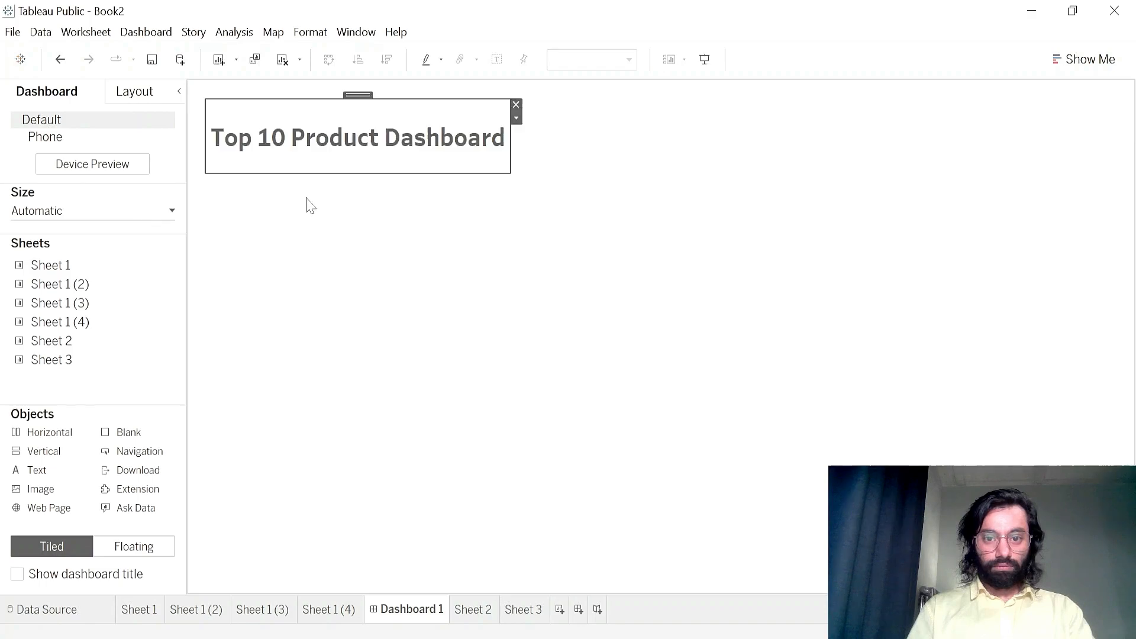
{"action": "left_click_drag", "start_coordinate": [357, 94], "coordinate": [648, 84]}
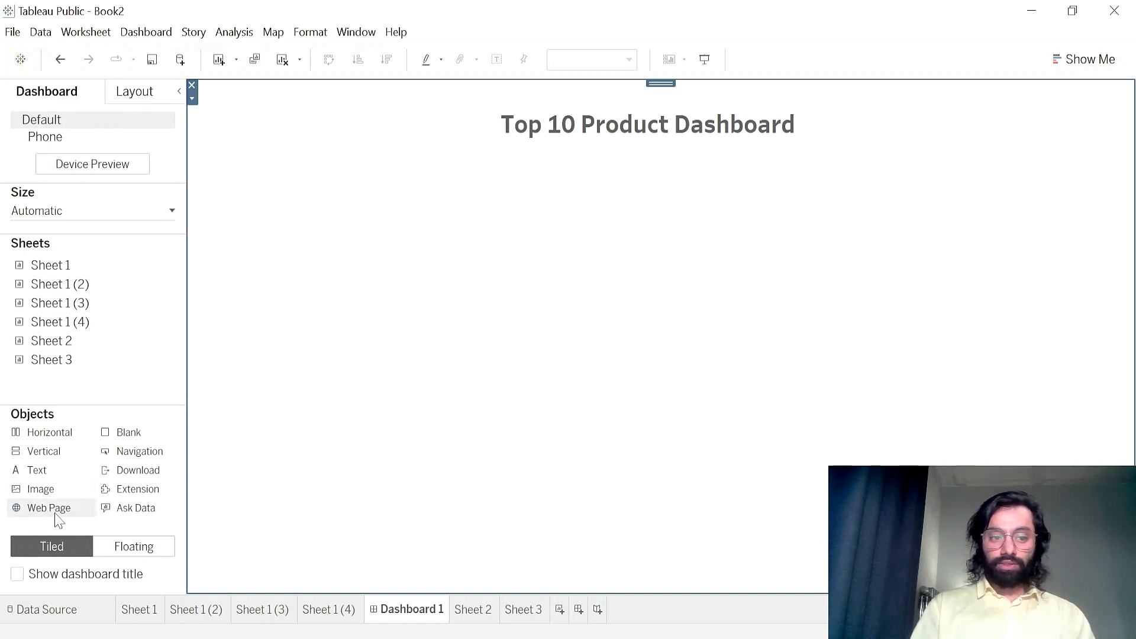
{"action": "left_click_drag", "start_coordinate": [59, 519], "coordinate": [460, 445]}
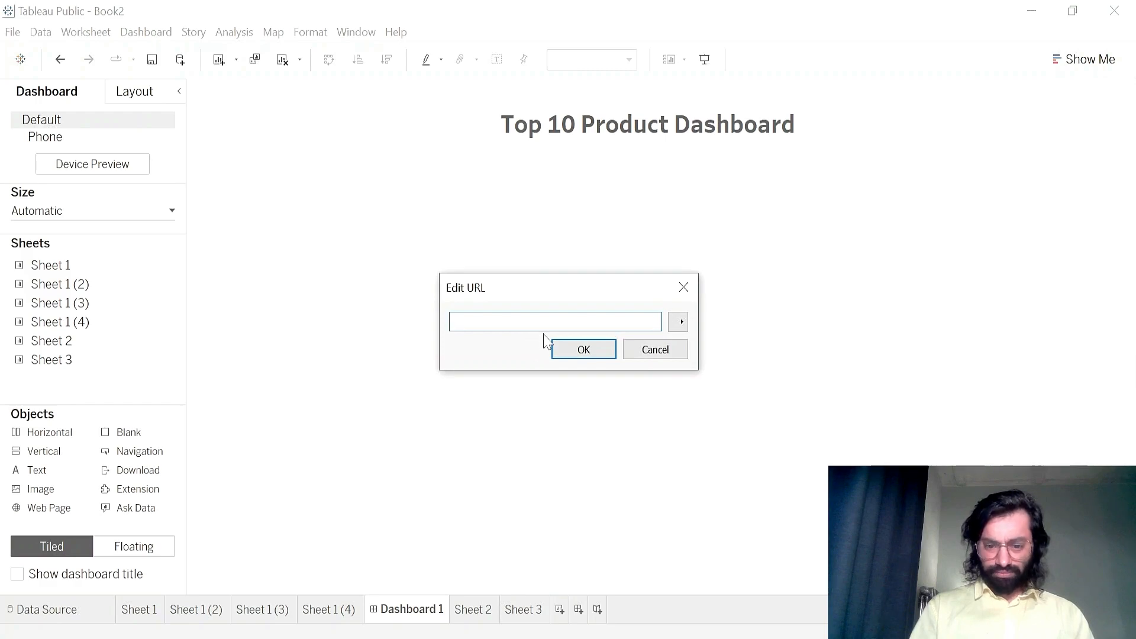
{"action": "type", "text": "www.google.com"}
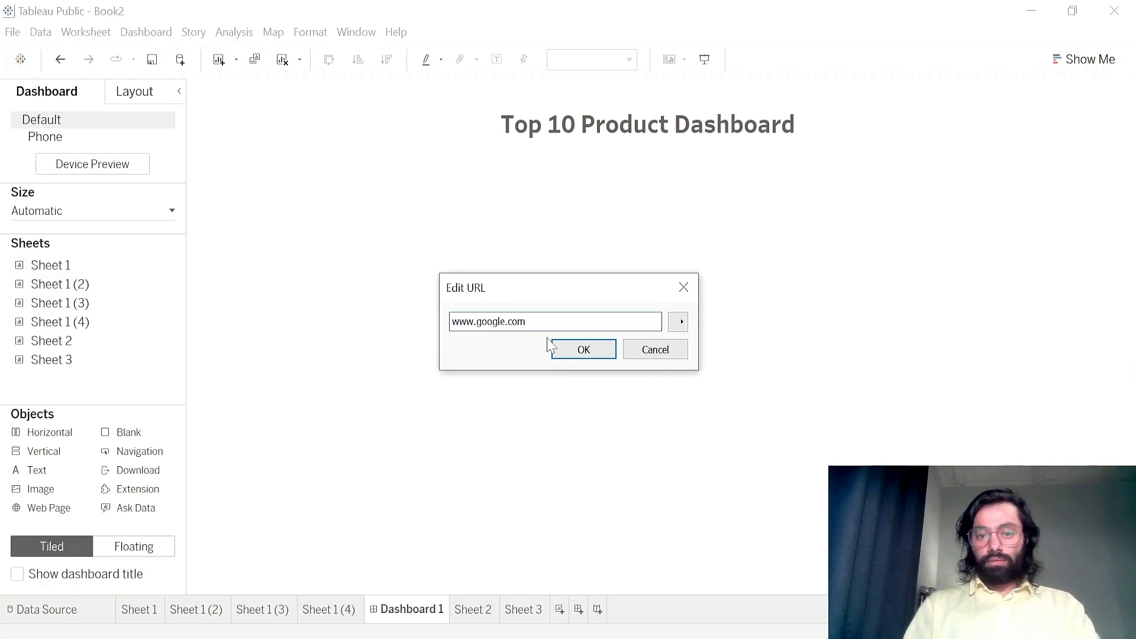
{"action": "left_click", "coordinate": [581, 348]}
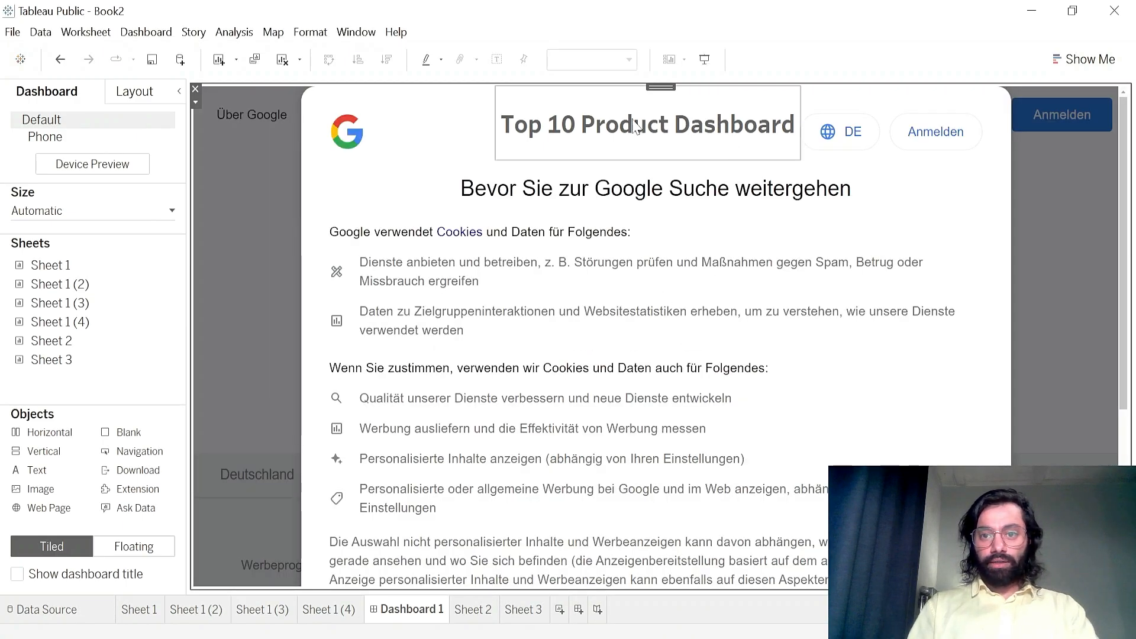
{"action": "scroll", "coordinate": [918, 185], "scroll_direction": "down", "scroll_amount": 5}
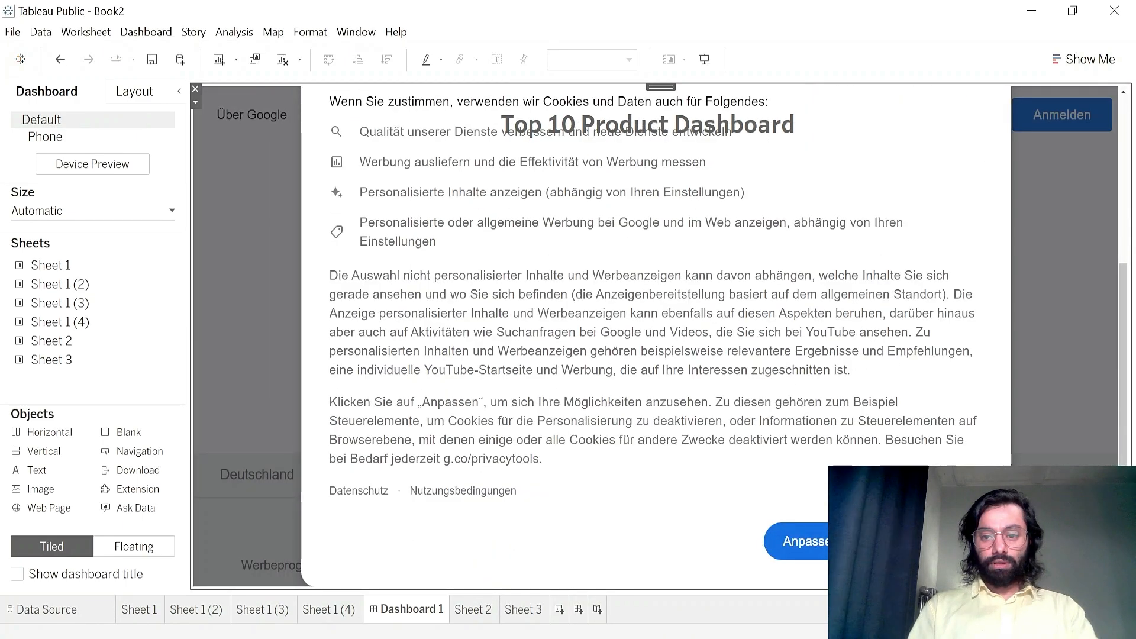
{"action": "left_click", "coordinate": [796, 541]}
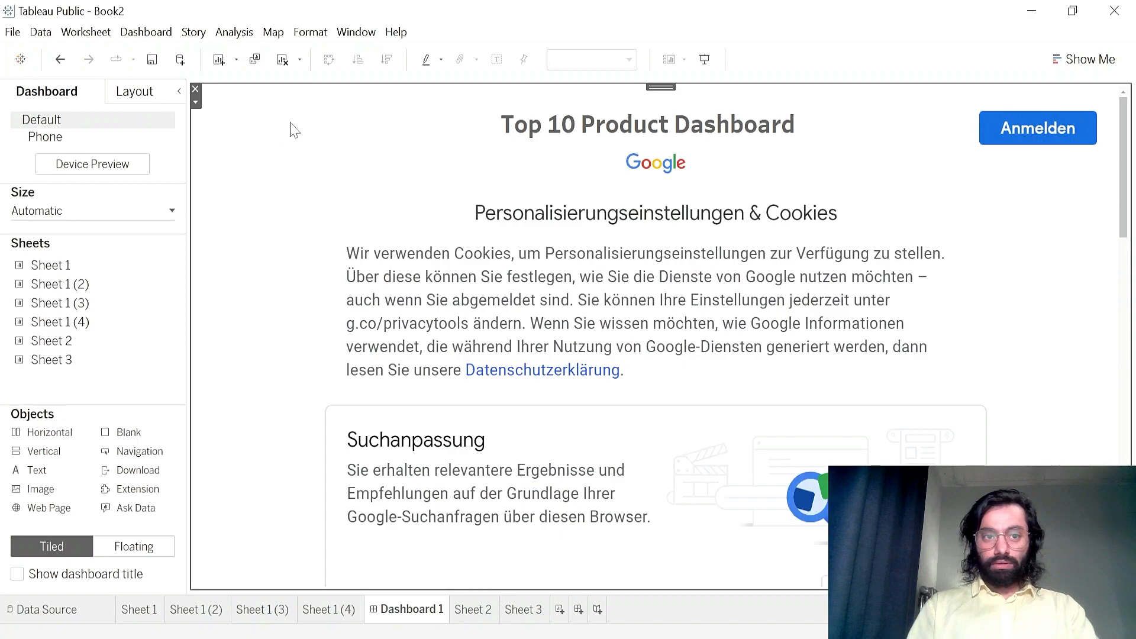
{"action": "left_click", "coordinate": [196, 89]}
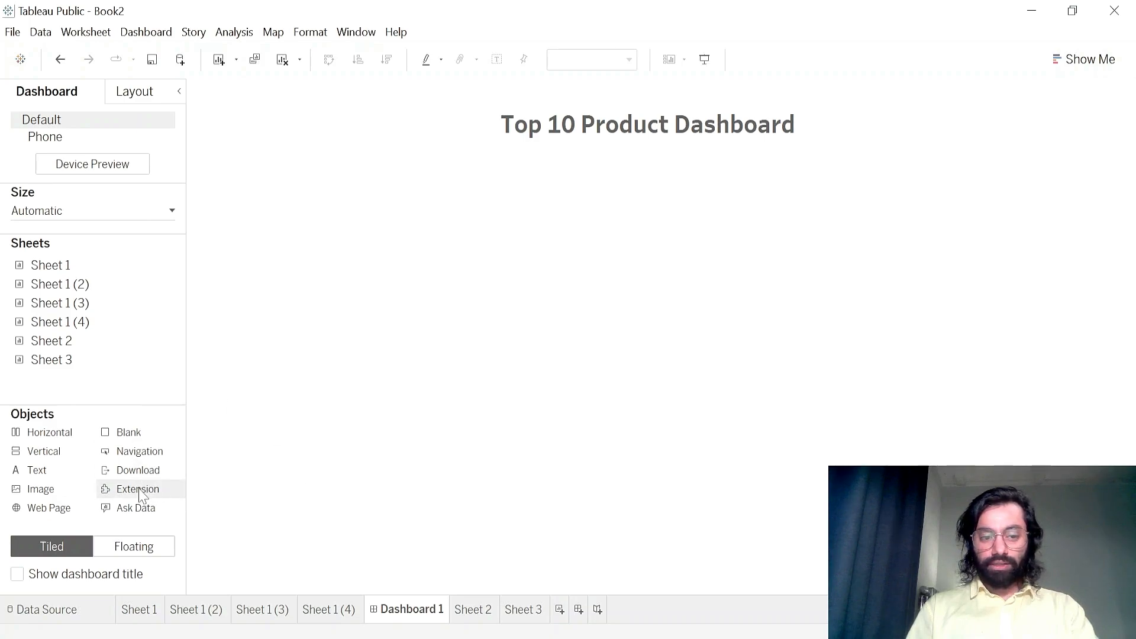
- Browse the extensions that can be added to the dashboard and close the gallery without adding one
{"action": "left_click_drag", "start_coordinate": [140, 496], "coordinate": [377, 474]}
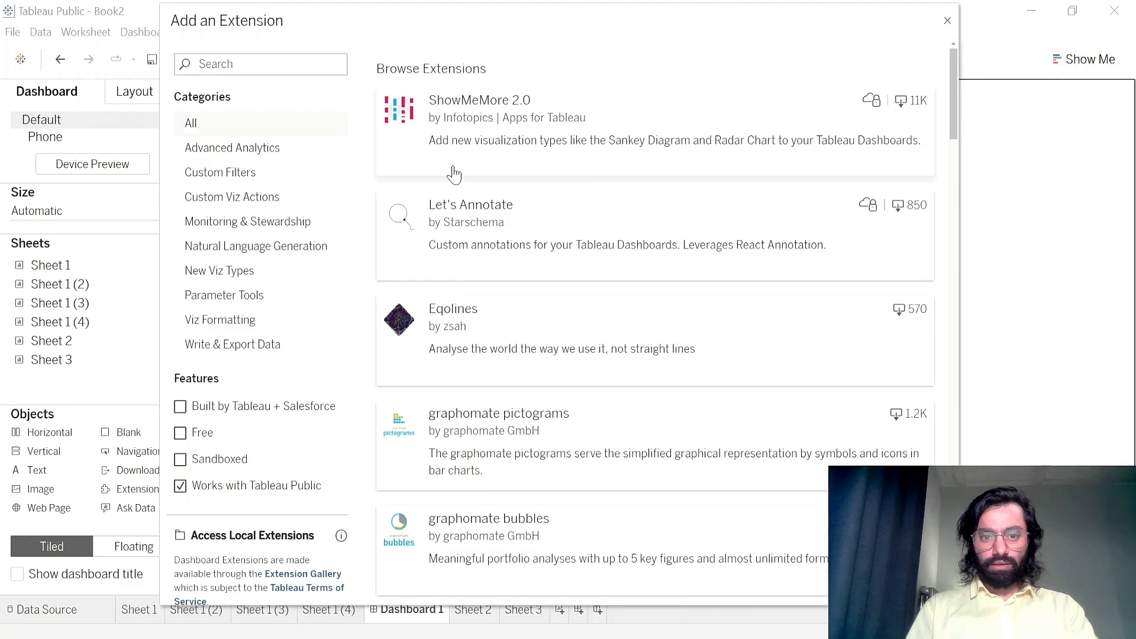
{"action": "scroll", "coordinate": [513, 464], "scroll_direction": "down", "scroll_amount": 4}
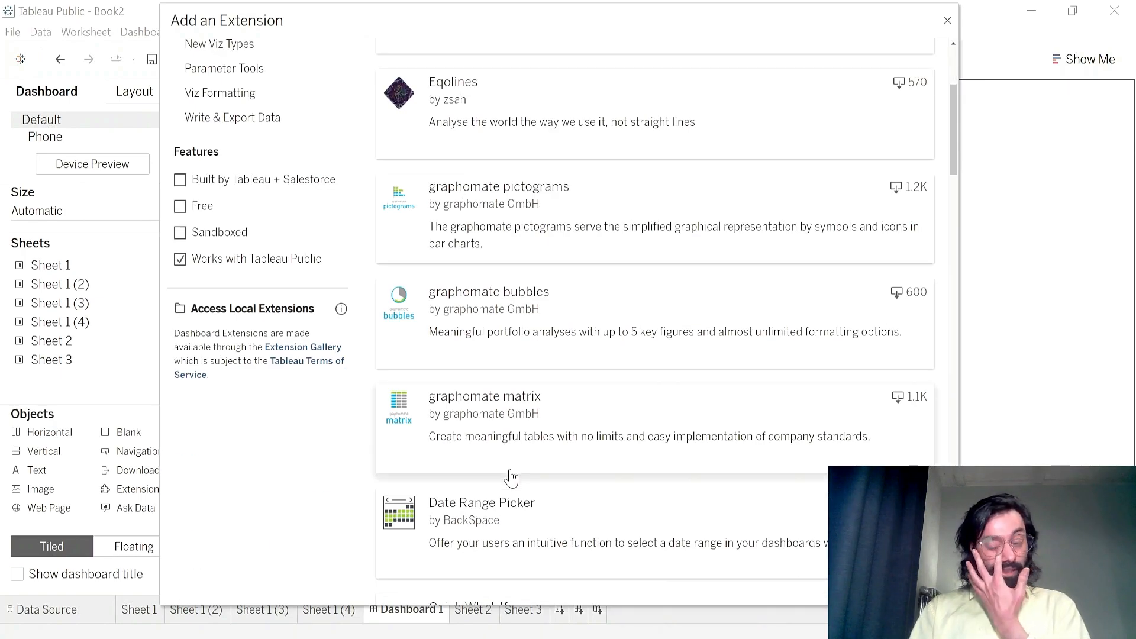
{"action": "scroll", "coordinate": [515, 491], "scroll_direction": "down", "scroll_amount": 5}
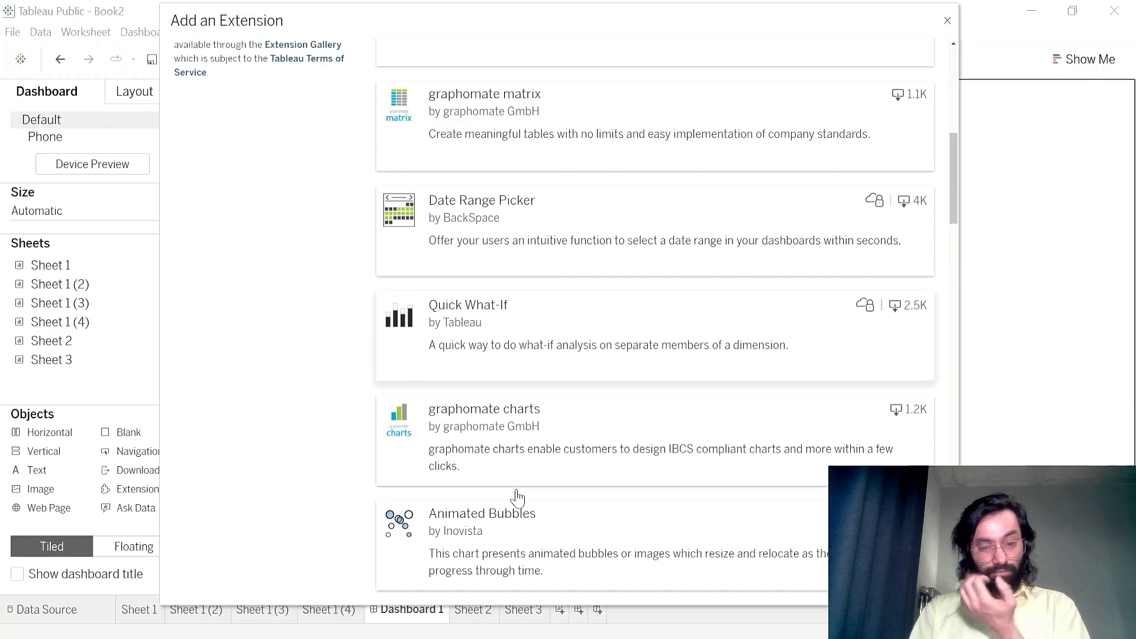
{"action": "scroll", "coordinate": [516, 497], "scroll_direction": "down", "scroll_amount": 6}
{"action": "scroll", "coordinate": [517, 497], "scroll_direction": "down", "scroll_amount": 4}
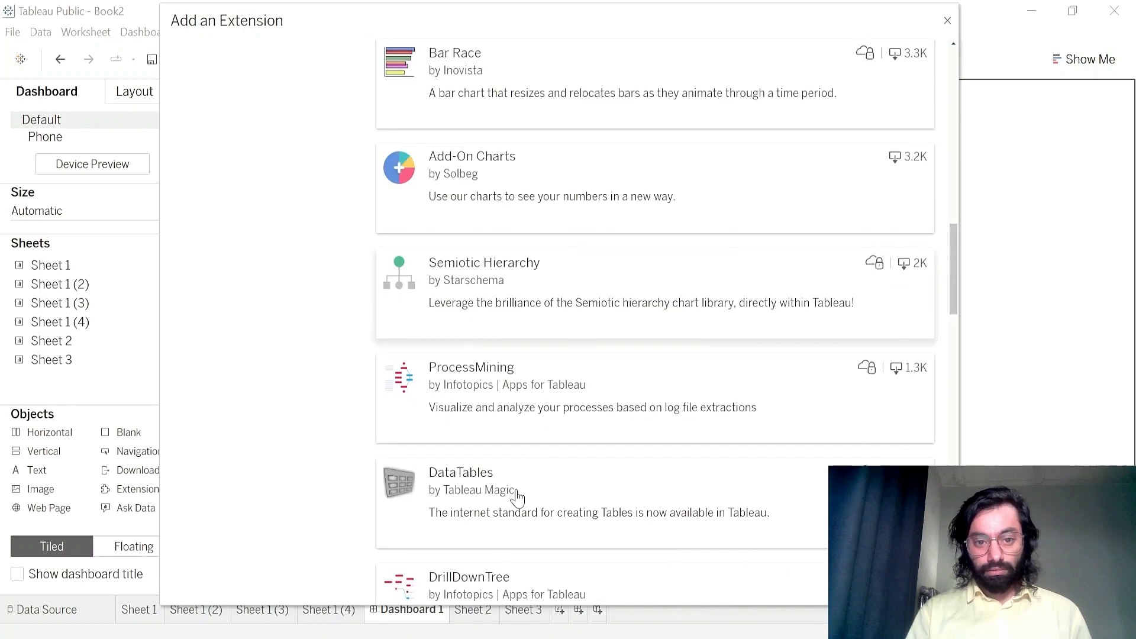
{"action": "scroll", "coordinate": [680, 456], "scroll_direction": "down", "scroll_amount": 4}
{"action": "scroll", "coordinate": [680, 456], "scroll_direction": "down", "scroll_amount": 3}
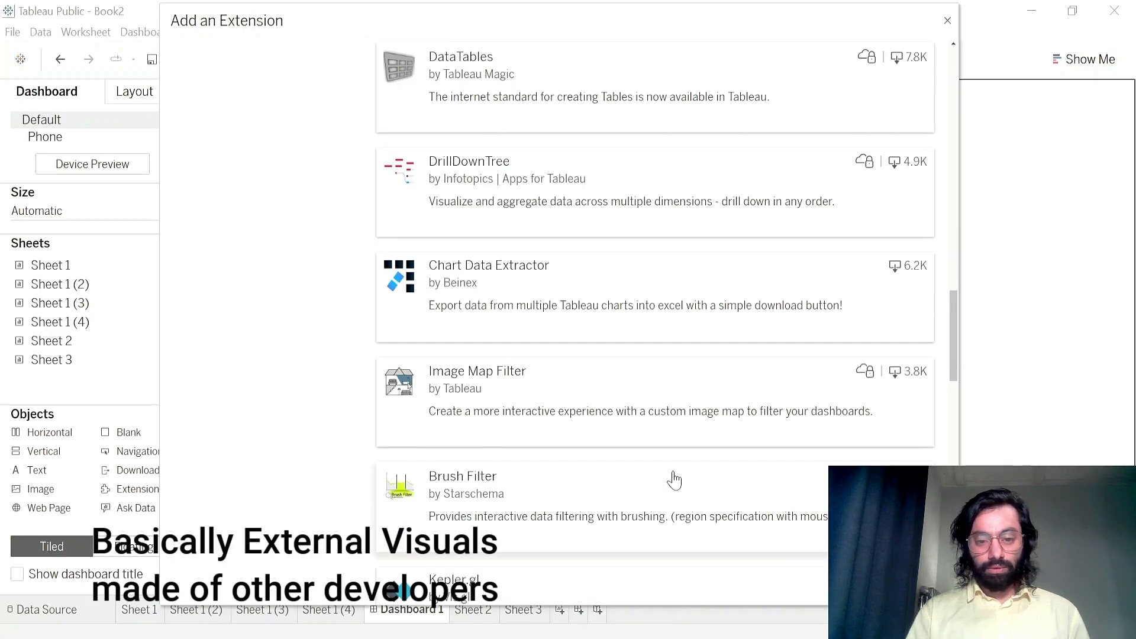
{"action": "scroll", "coordinate": [675, 480], "scroll_direction": "down", "scroll_amount": 4}
{"action": "scroll", "coordinate": [675, 478], "scroll_direction": "down", "scroll_amount": 3}
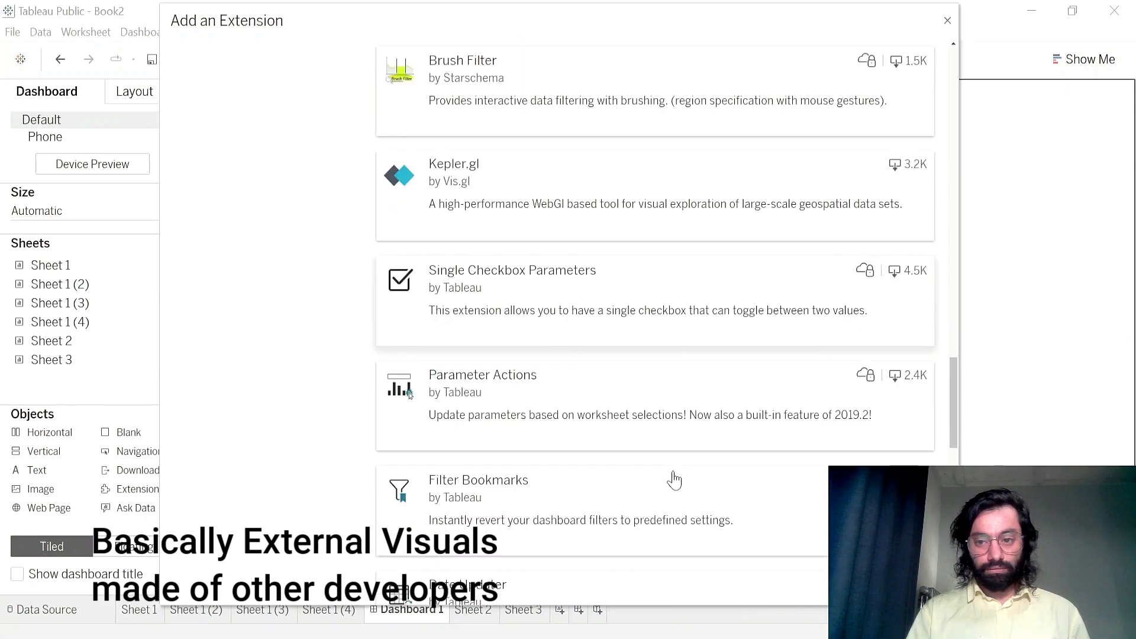
{"action": "left_click", "coordinate": [947, 21]}
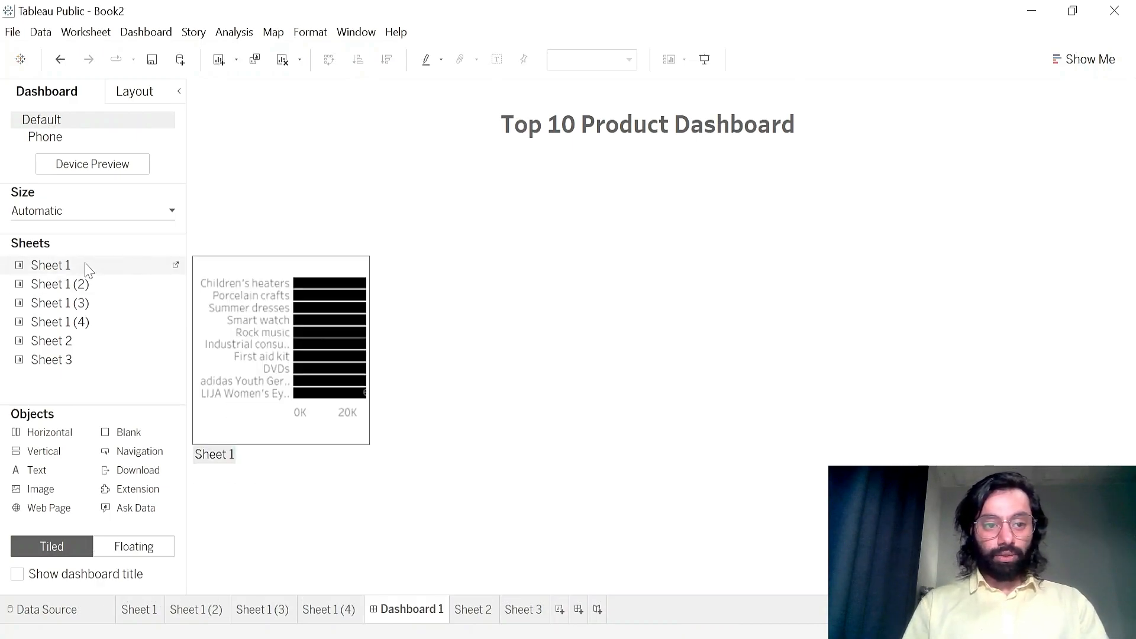
- Add Sheet 1, Sheet 1 (2), Sheet 1 (3) and Sheet 1 (4) to the dashboard as tiled views
{"action": "left_click_drag", "start_coordinate": [87, 269], "coordinate": [385, 234]}
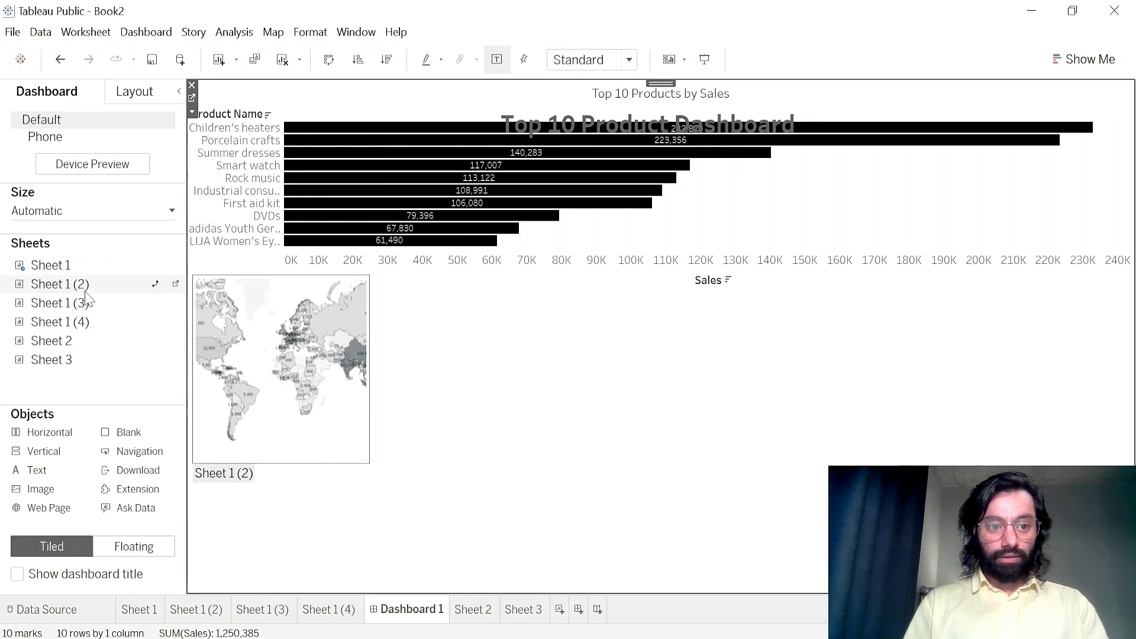
{"action": "left_click_drag", "start_coordinate": [86, 290], "coordinate": [417, 369]}
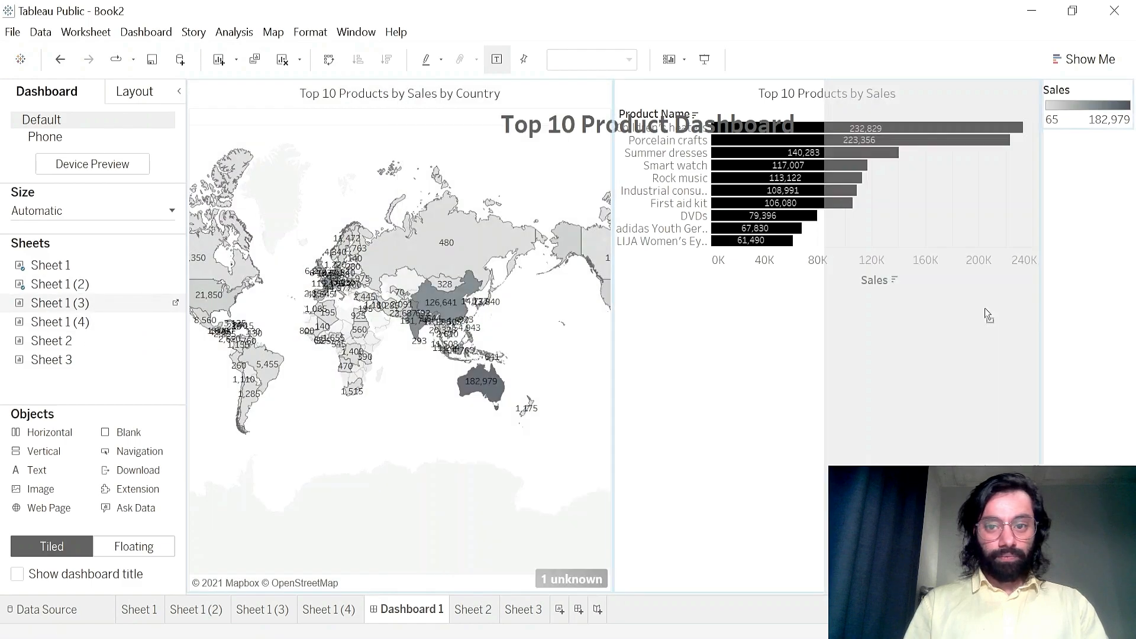
{"action": "left_click_drag", "start_coordinate": [988, 315], "coordinate": [988, 316]}
{"action": "left_click_drag", "start_coordinate": [59, 322], "coordinate": [758, 450]}
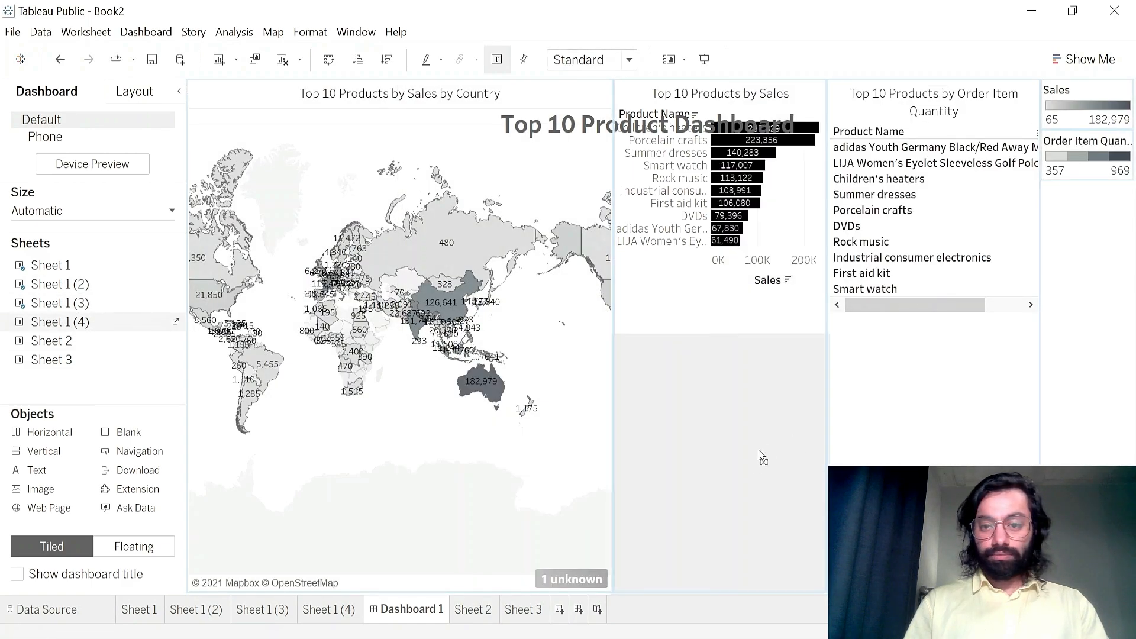
{"action": "left_click_drag", "start_coordinate": [736, 505], "coordinate": [736, 505]}
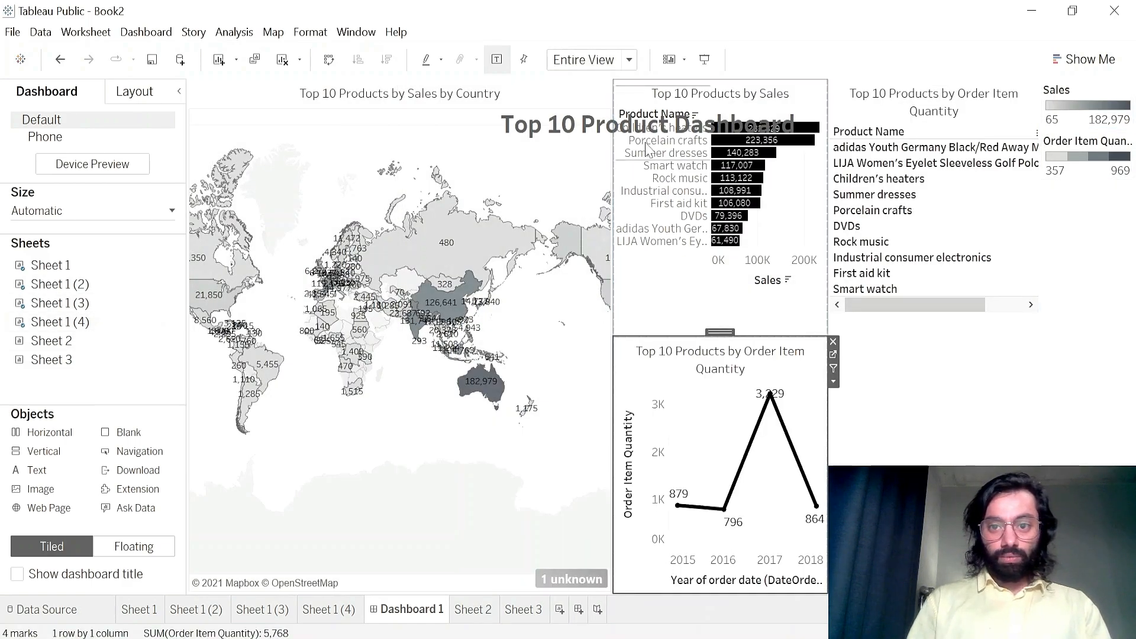
- Arrange the sales bar chart, yearly quantity line chart and quantity table in a row beneath the country map, and make the map taller
{"action": "left_click", "coordinate": [441, 151]}
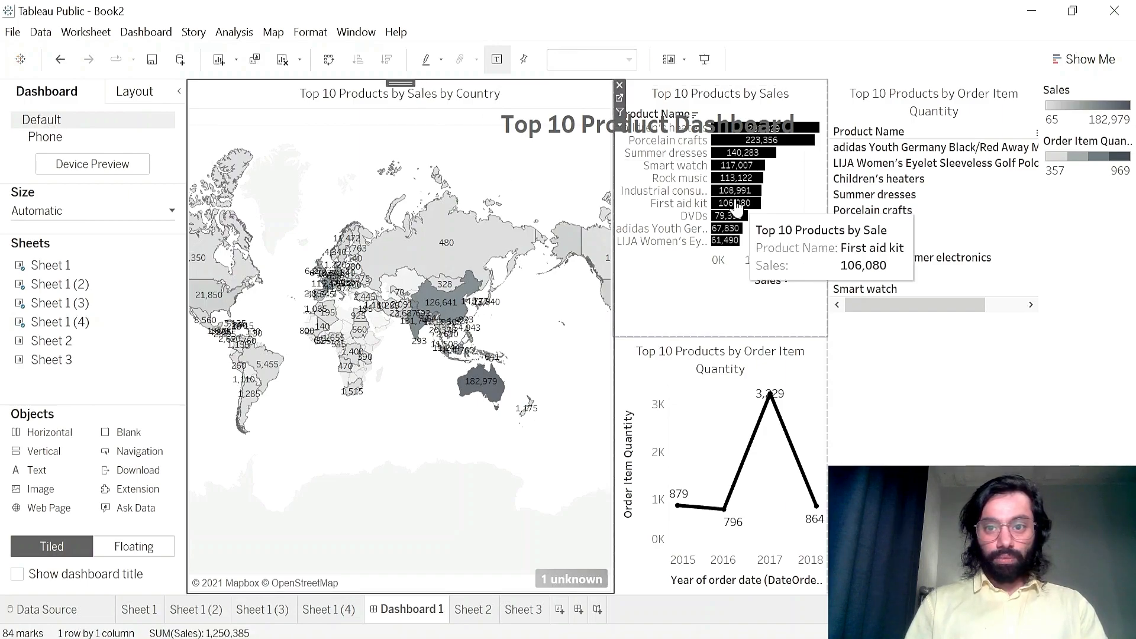
{"action": "left_click", "coordinate": [736, 284]}
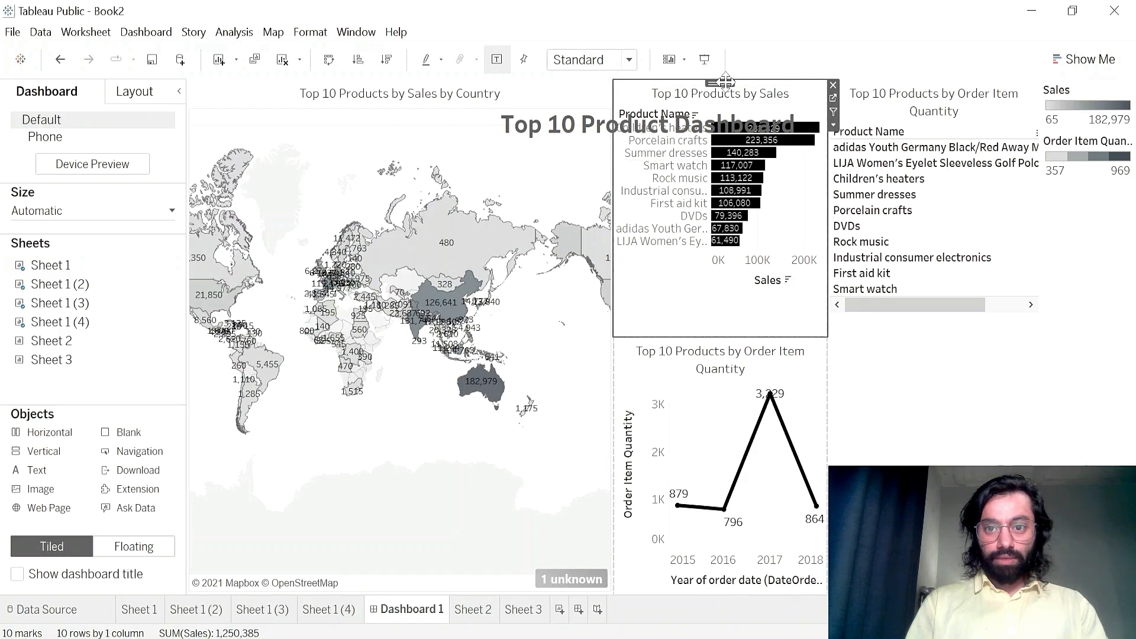
{"action": "left_click_drag", "start_coordinate": [726, 81], "coordinate": [297, 449]}
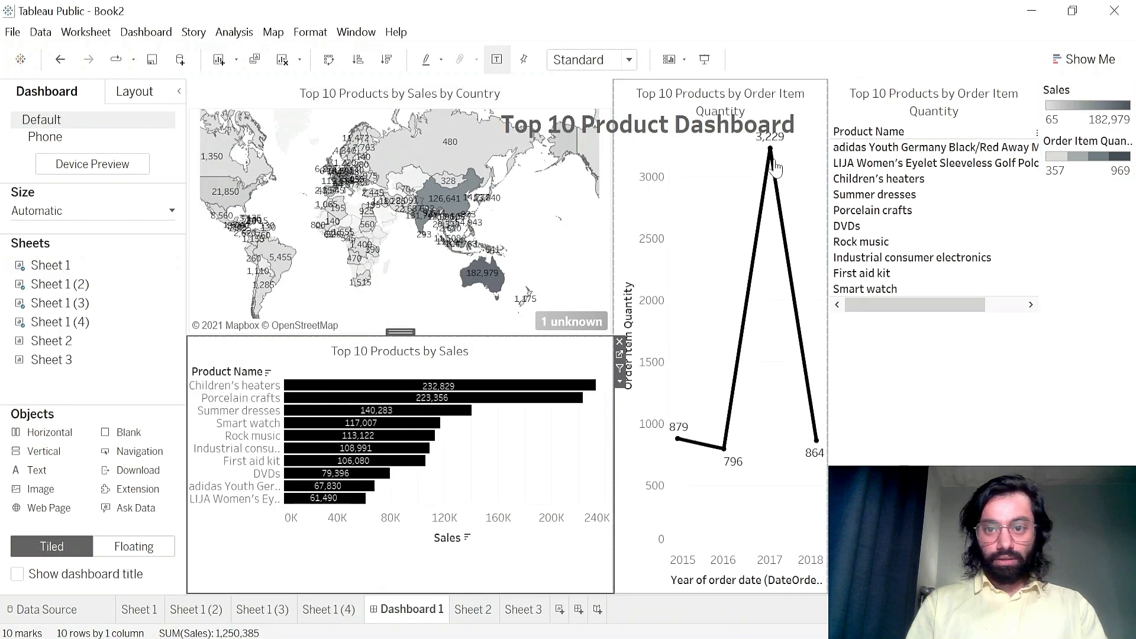
{"action": "left_click", "coordinate": [727, 96]}
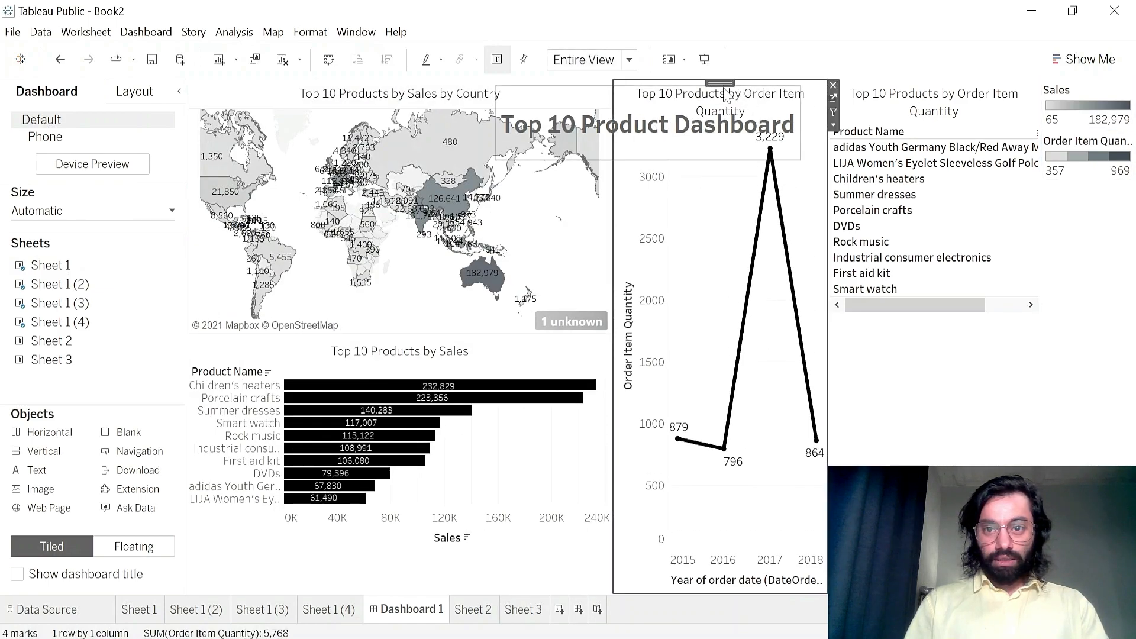
{"action": "left_click_drag", "start_coordinate": [724, 89], "coordinate": [493, 474]}
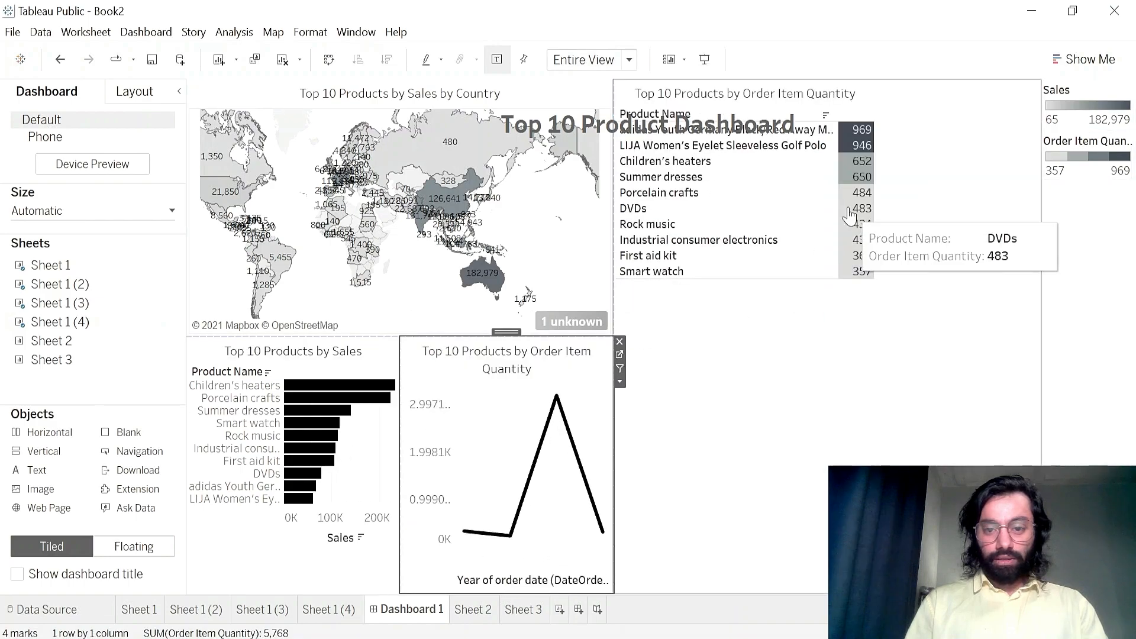
{"action": "left_click", "coordinate": [834, 101]}
{"action": "left_click_drag", "start_coordinate": [828, 81], "coordinate": [605, 442]}
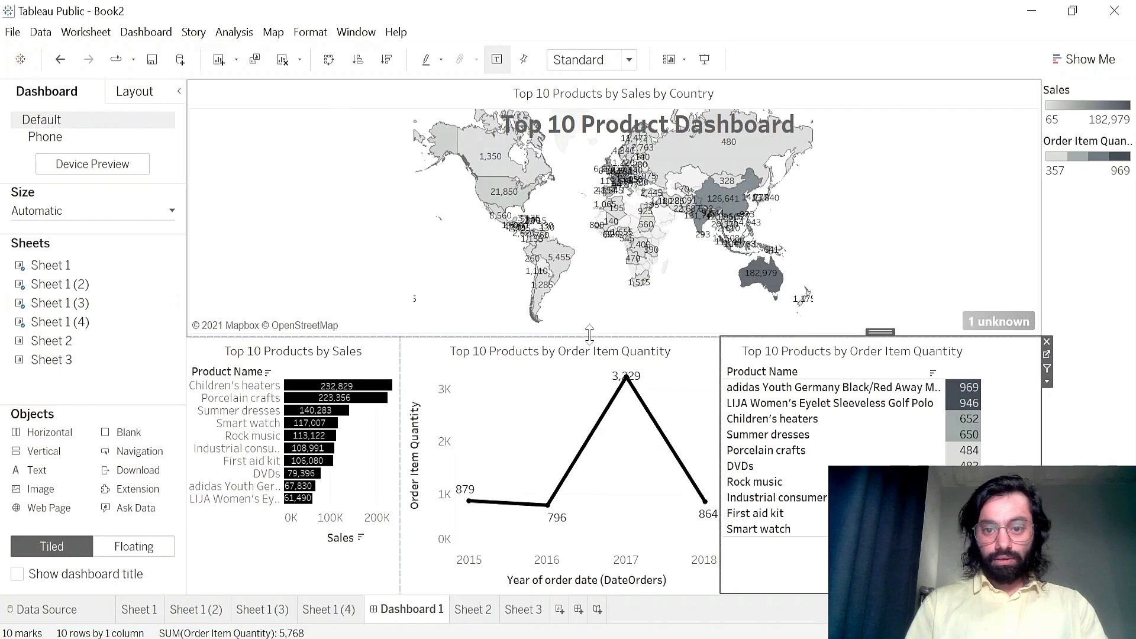
{"action": "left_click_drag", "start_coordinate": [590, 334], "coordinate": [590, 365]}
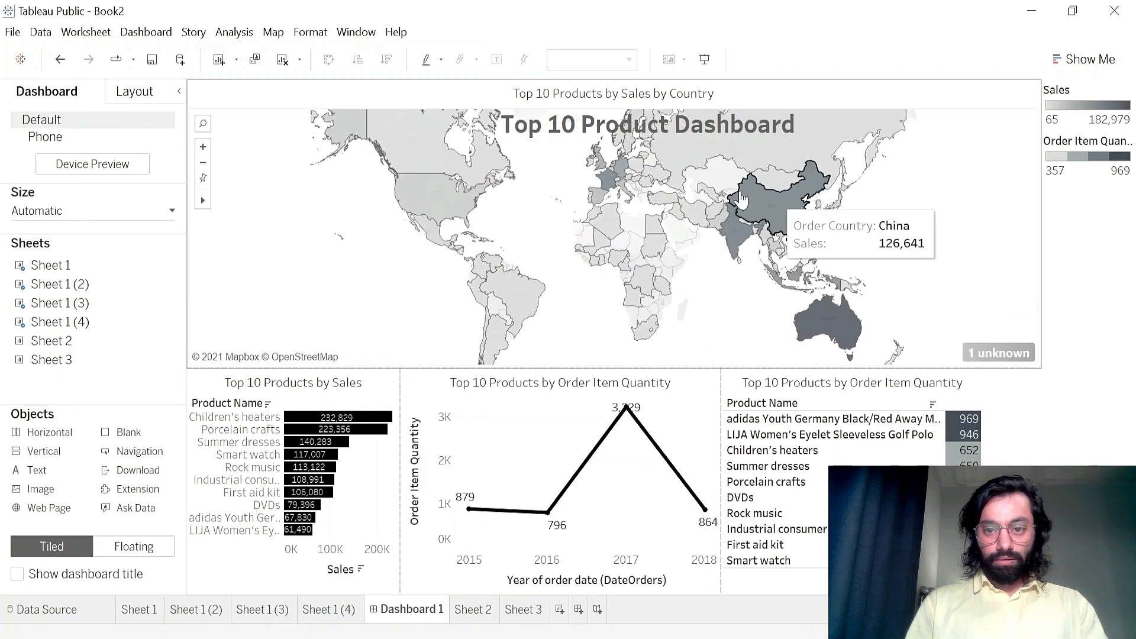
- Move the floating dashboard title onto the ocean area west of South America on the map and zoom the map in slightly
{"action": "left_click", "coordinate": [658, 101]}
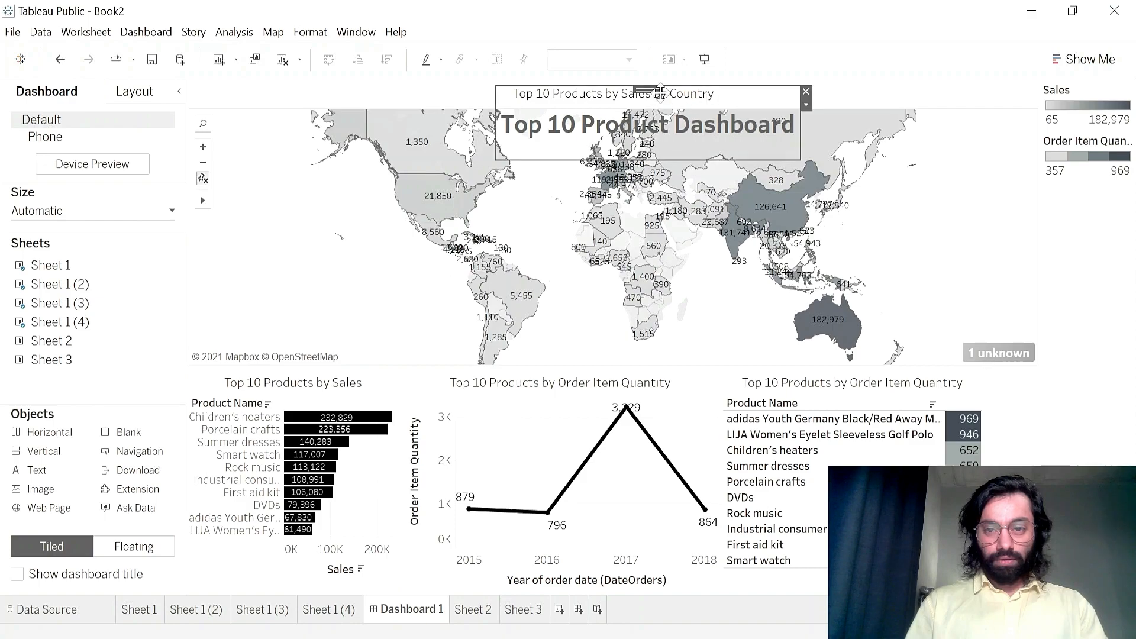
{"action": "left_click_drag", "start_coordinate": [655, 85], "coordinate": [439, 289]}
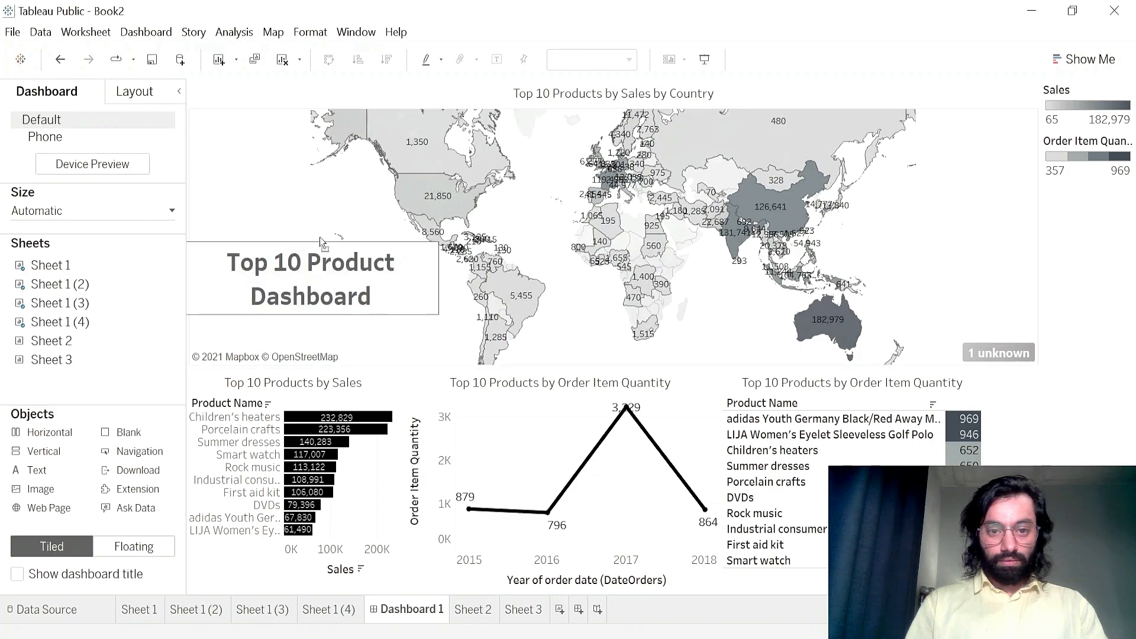
{"action": "left_click", "coordinate": [299, 196]}
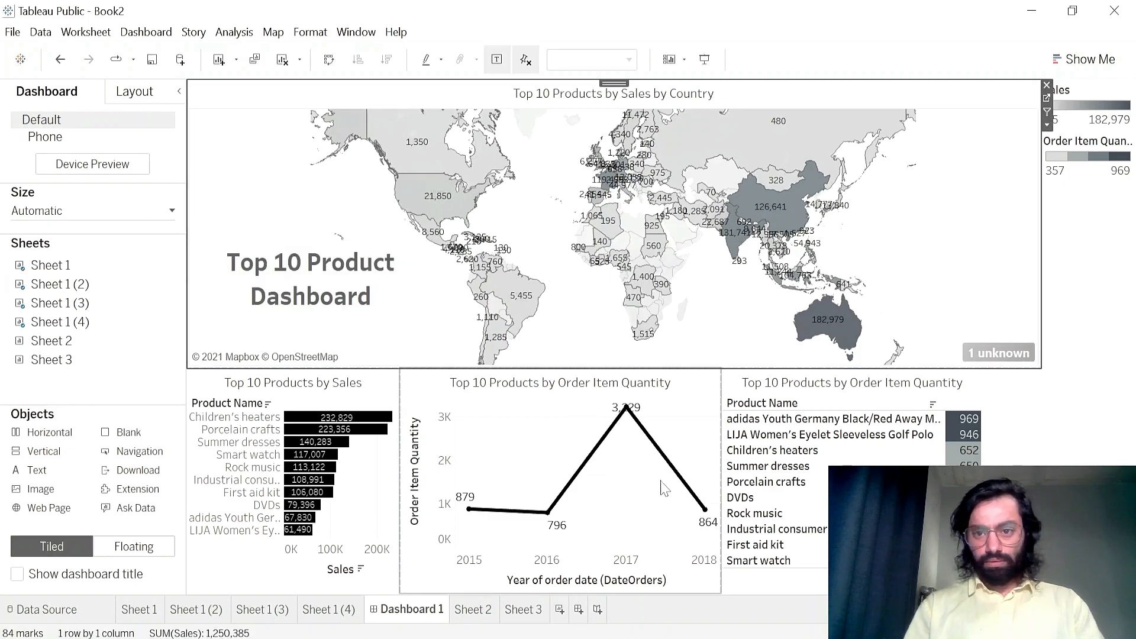
{"action": "scroll", "coordinate": [650, 196], "scroll_direction": "up", "scroll_amount": 1}
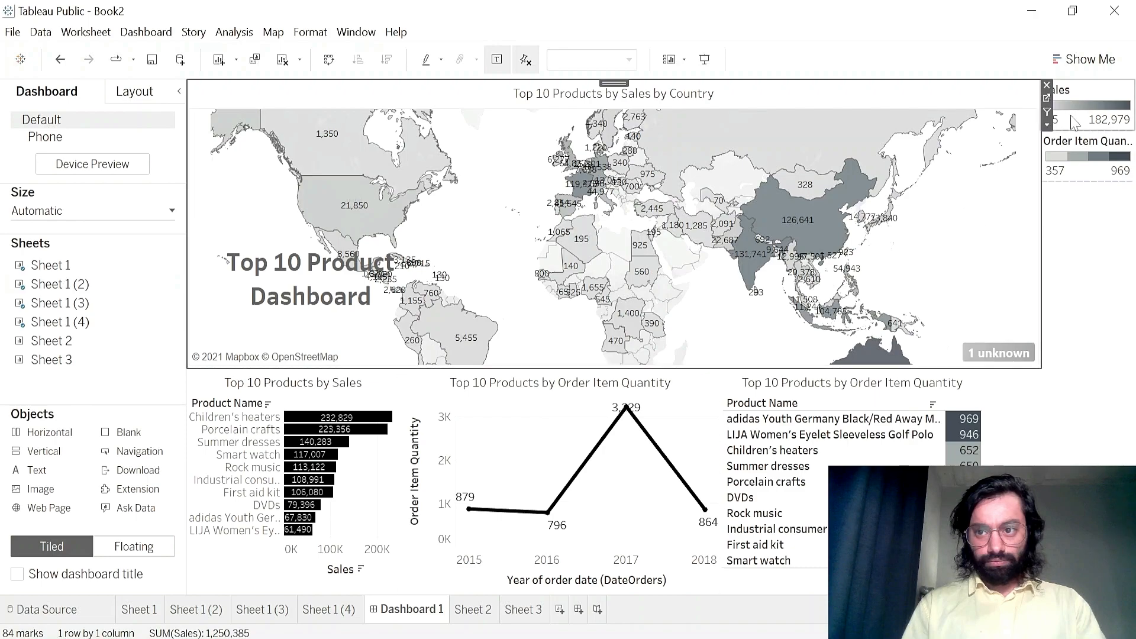
- Make the Sales colour legend floating and place it over the map just east of China
{"action": "left_click", "coordinate": [1101, 95]}
{"action": "left_click", "coordinate": [1034, 111]}
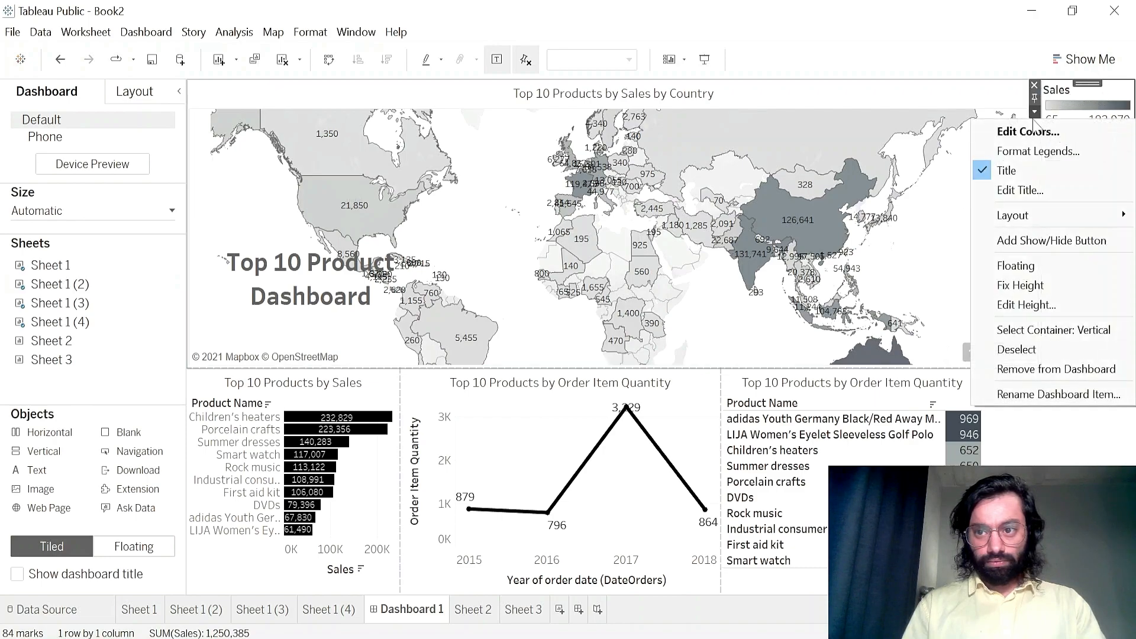
{"action": "left_click", "coordinate": [1017, 266]}
{"action": "left_click_drag", "start_coordinate": [1060, 93], "coordinate": [970, 224]}
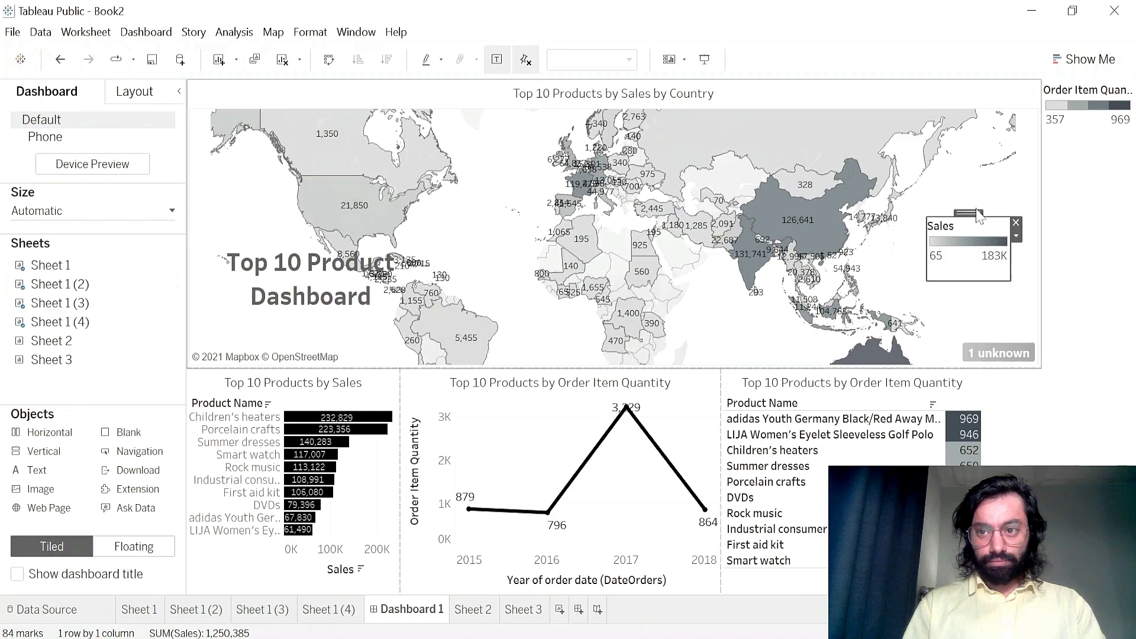
- Make the Order Item Quantity colour legend floating and place it over the quantity table
{"action": "left_click", "coordinate": [1041, 111]}
{"action": "left_click", "coordinate": [1034, 111]}
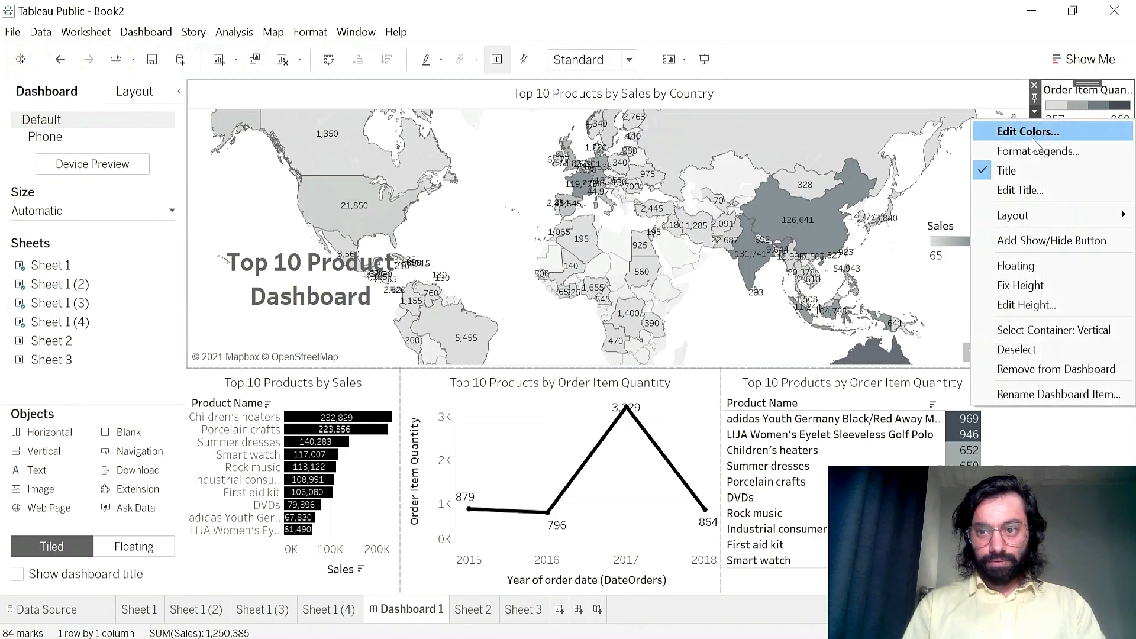
{"action": "left_click", "coordinate": [1018, 265]}
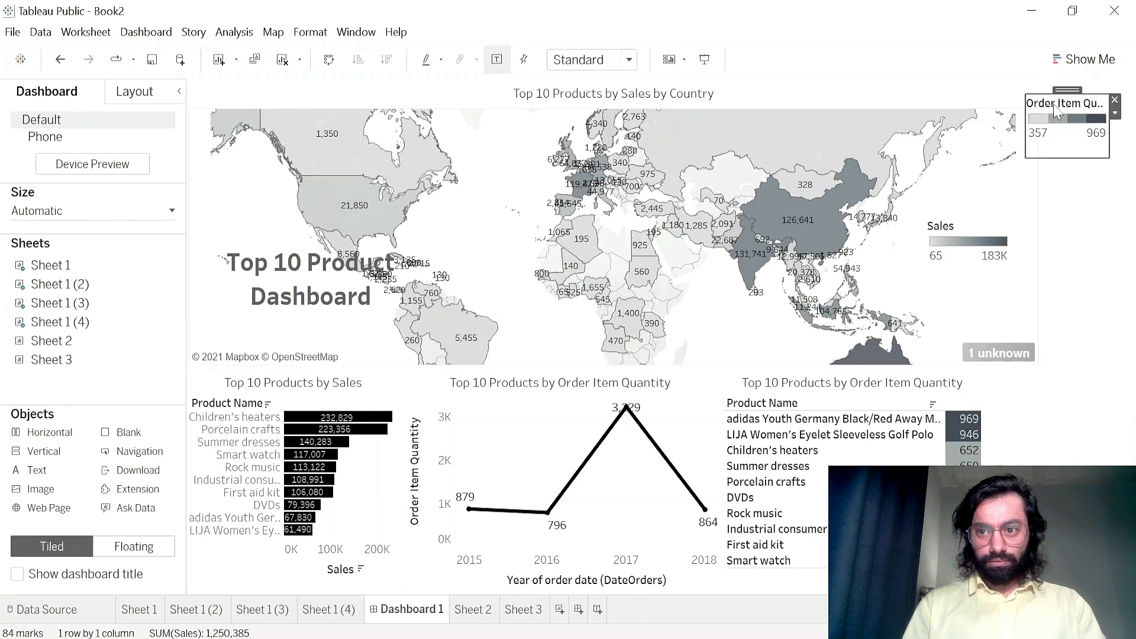
{"action": "left_click_drag", "start_coordinate": [1072, 89], "coordinate": [882, 455]}
- Remove the empty legend container from the dashboard and filter the unknown geographic location out of the country map
{"action": "left_click", "coordinate": [1032, 90]}
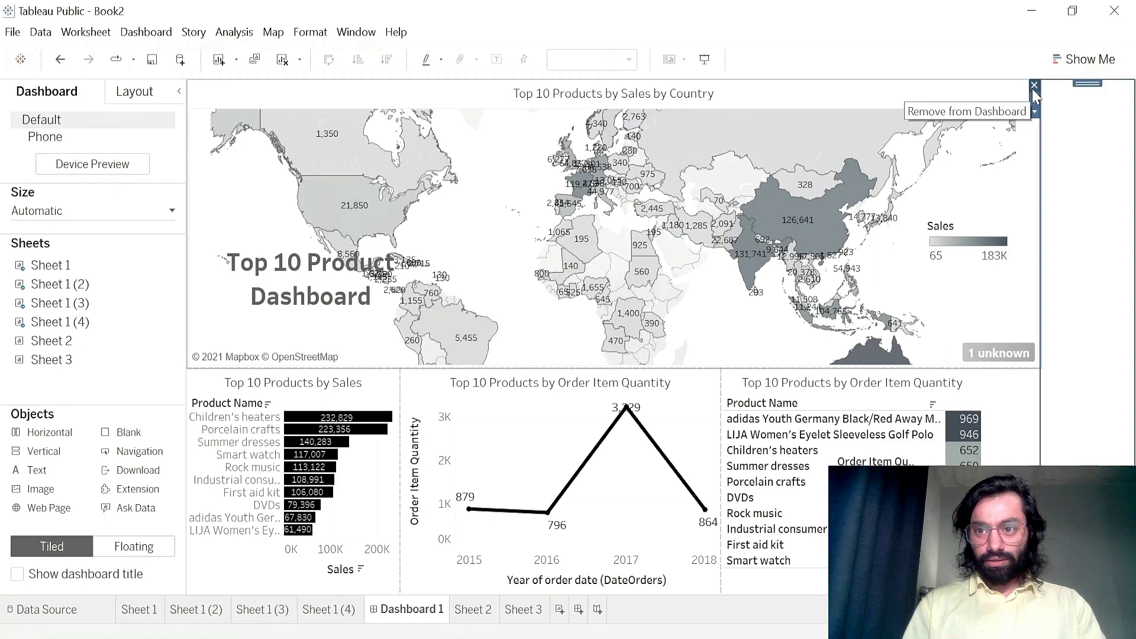
{"action": "left_click", "coordinate": [1033, 86]}
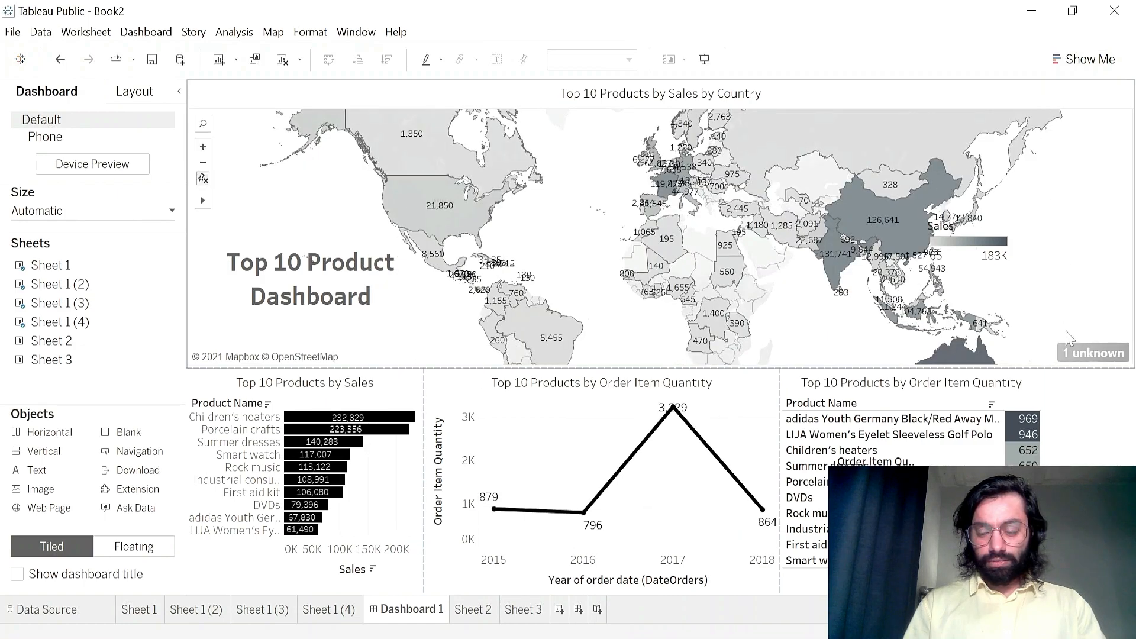
{"action": "left_click", "coordinate": [1092, 353]}
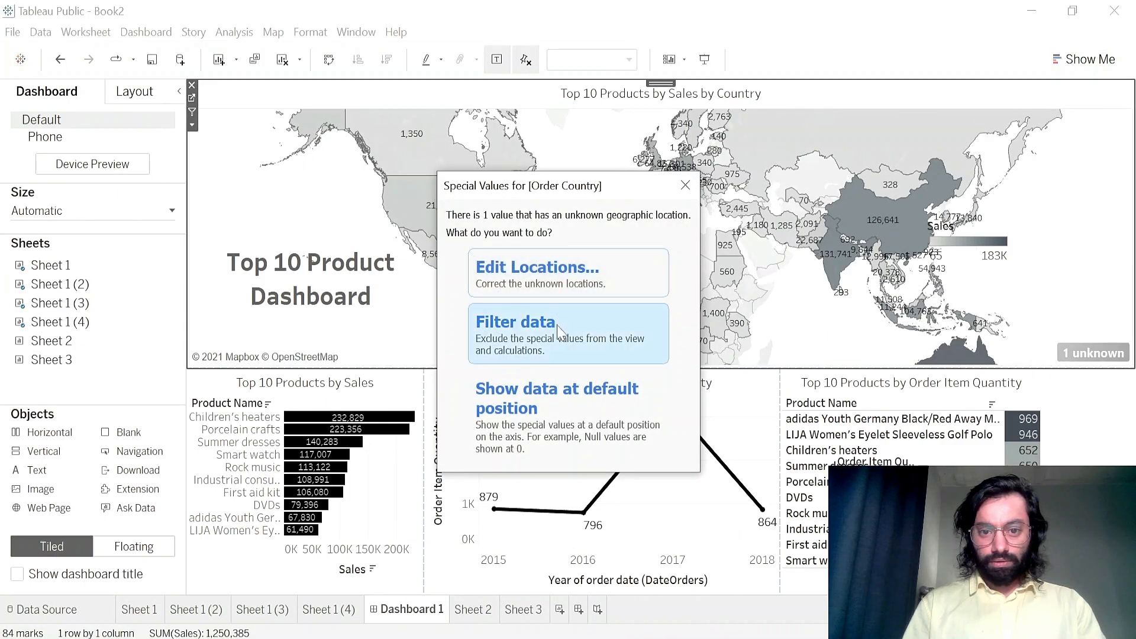
{"action": "left_click", "coordinate": [559, 331]}
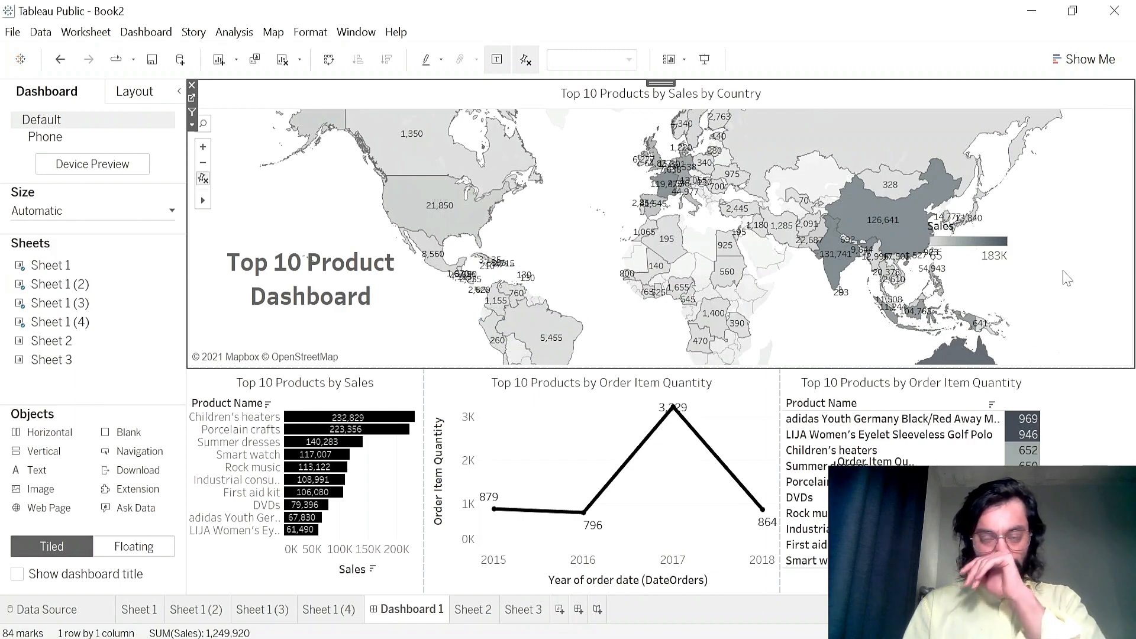
- Hide the titles of the yearly line chart, the sales bar chart and the quantity table beneath the map
{"action": "right_click", "coordinate": [609, 391]}
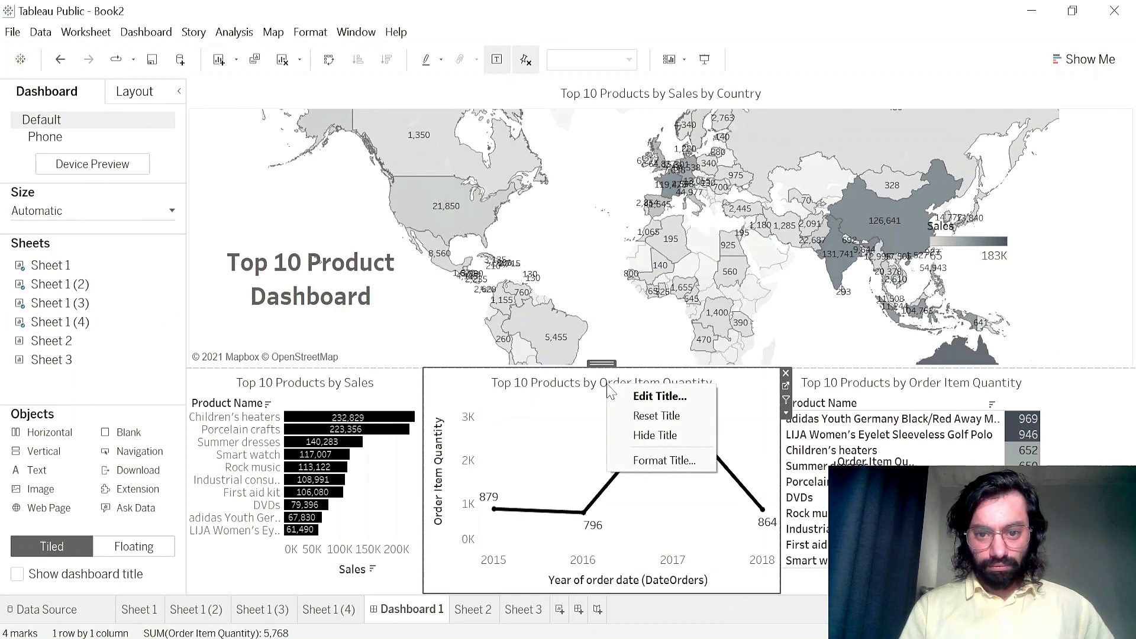
{"action": "left_click", "coordinate": [638, 434]}
{"action": "left_click", "coordinate": [387, 387]}
{"action": "right_click", "coordinate": [385, 383]}
{"action": "left_click", "coordinate": [417, 432]}
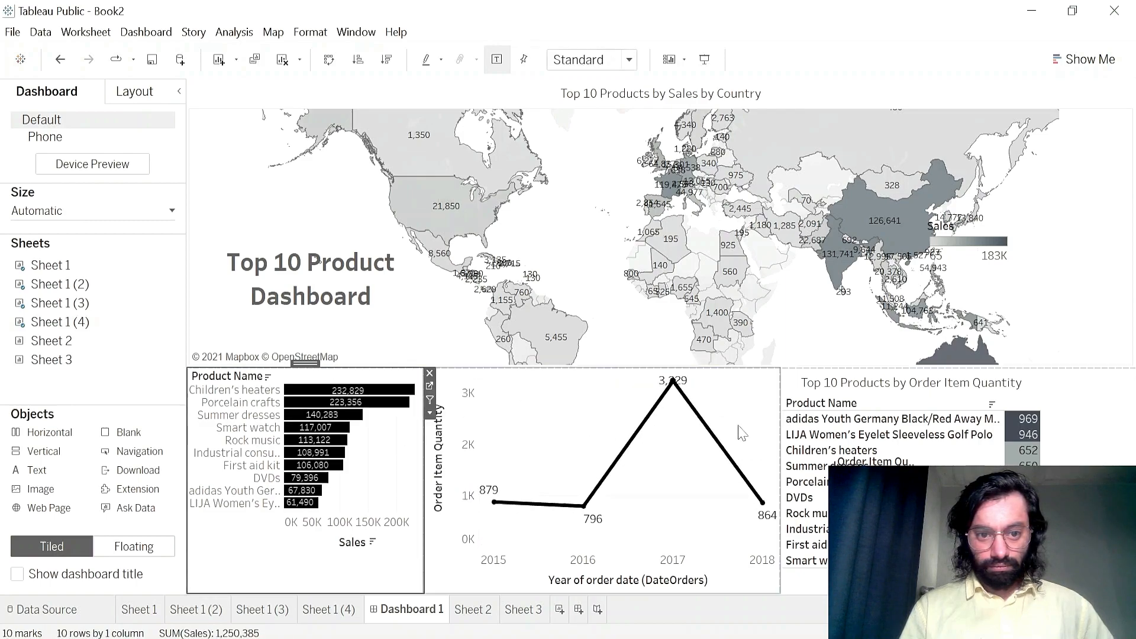
{"action": "right_click", "coordinate": [888, 384]}
{"action": "left_click", "coordinate": [915, 427]}
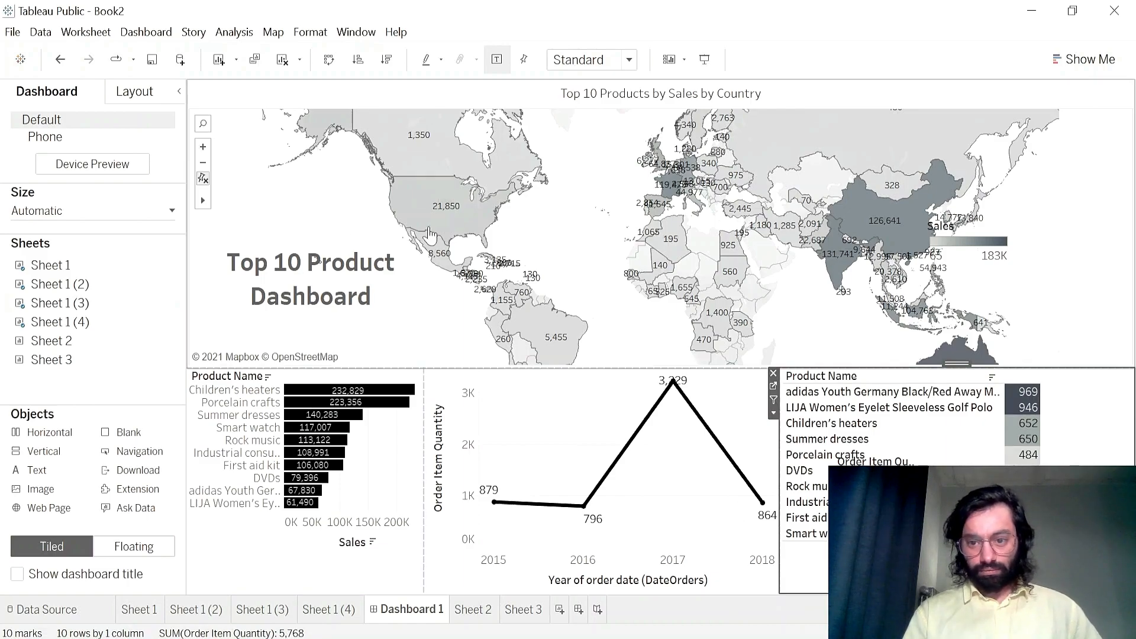
- Set the quantity table and the sales bar chart to fit the Entire View
{"action": "left_click", "coordinate": [774, 415]}
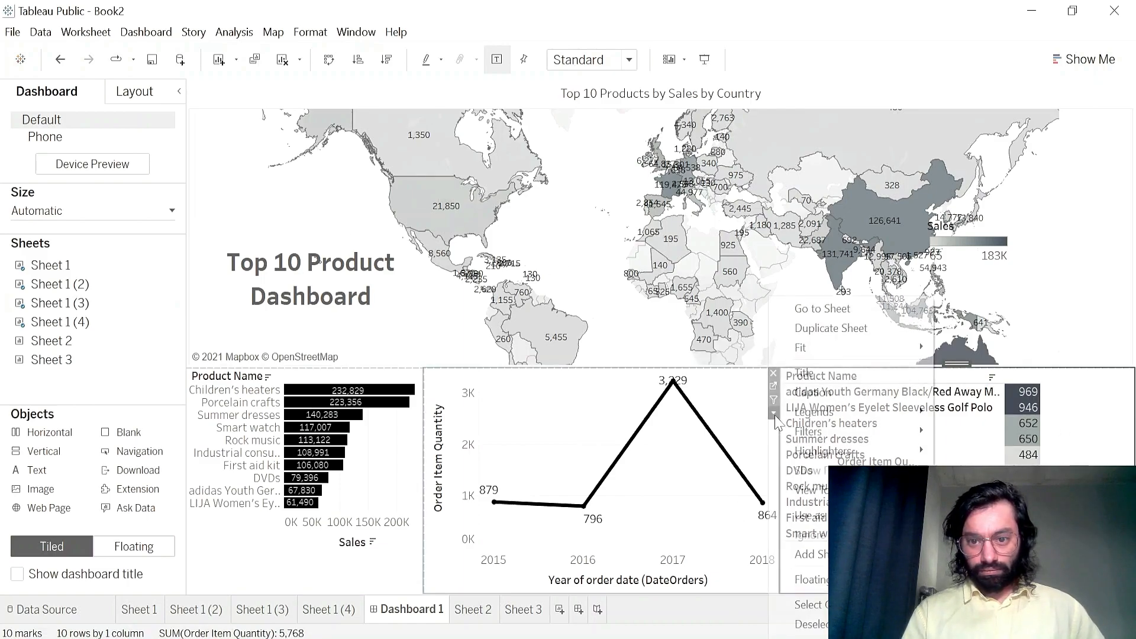
{"action": "mouse_move", "coordinate": [828, 347]}
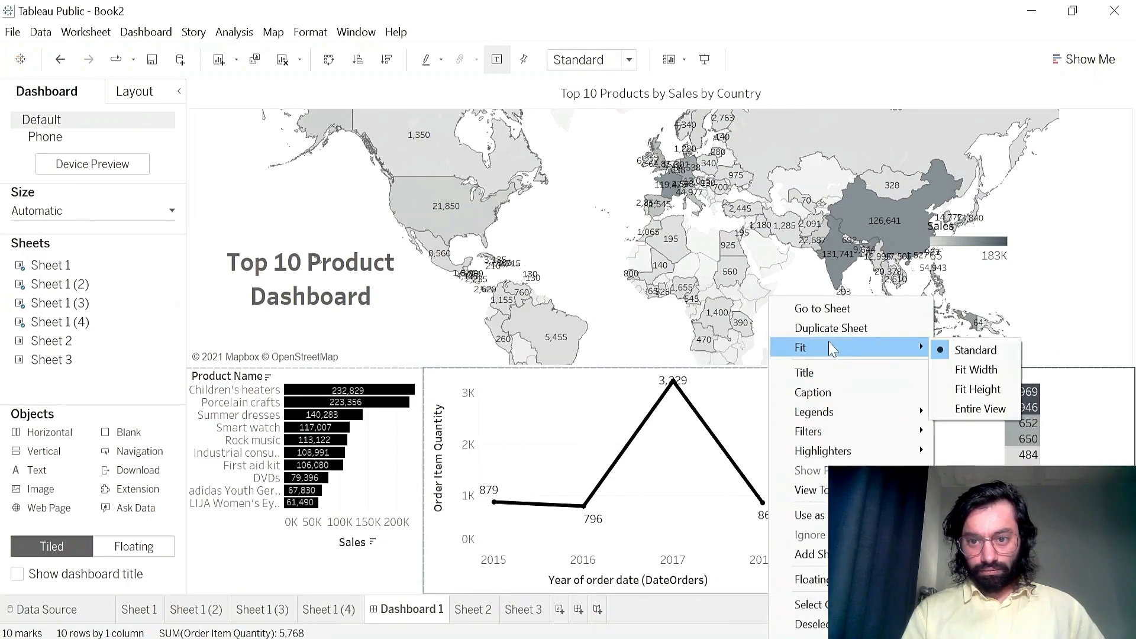
{"action": "left_click", "coordinate": [966, 407]}
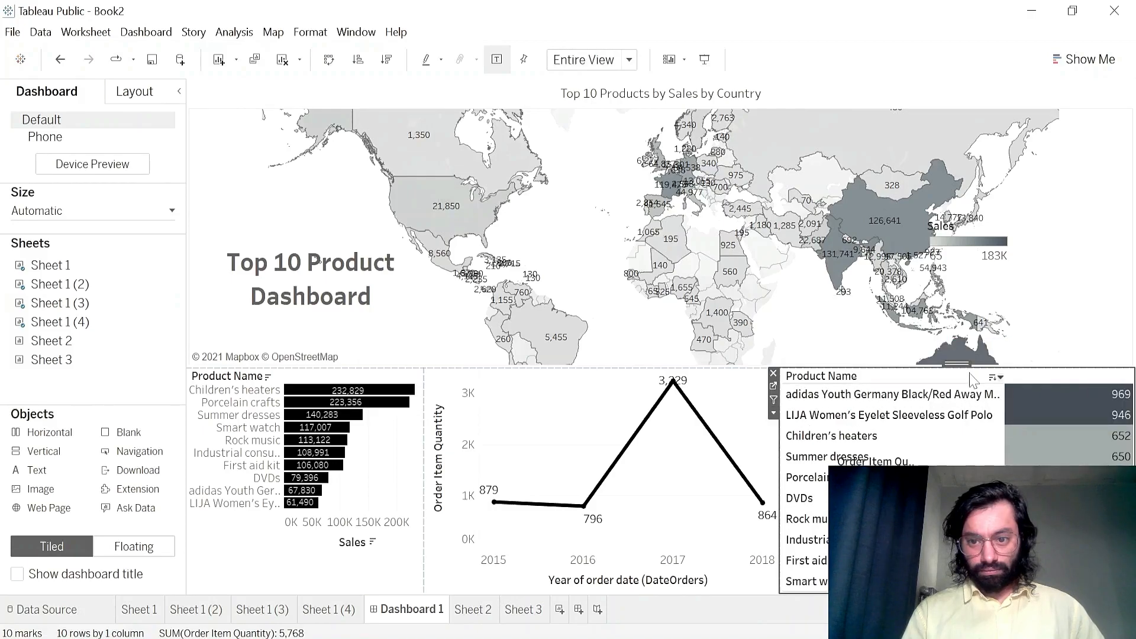
{"action": "left_click", "coordinate": [409, 424]}
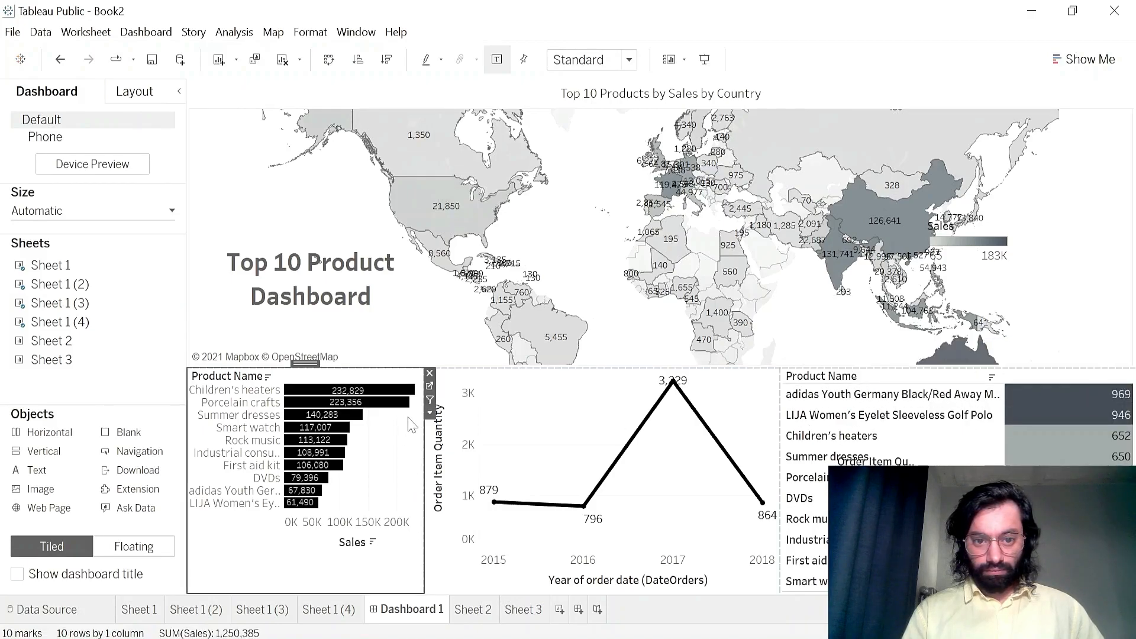
{"action": "left_click", "coordinate": [429, 412]}
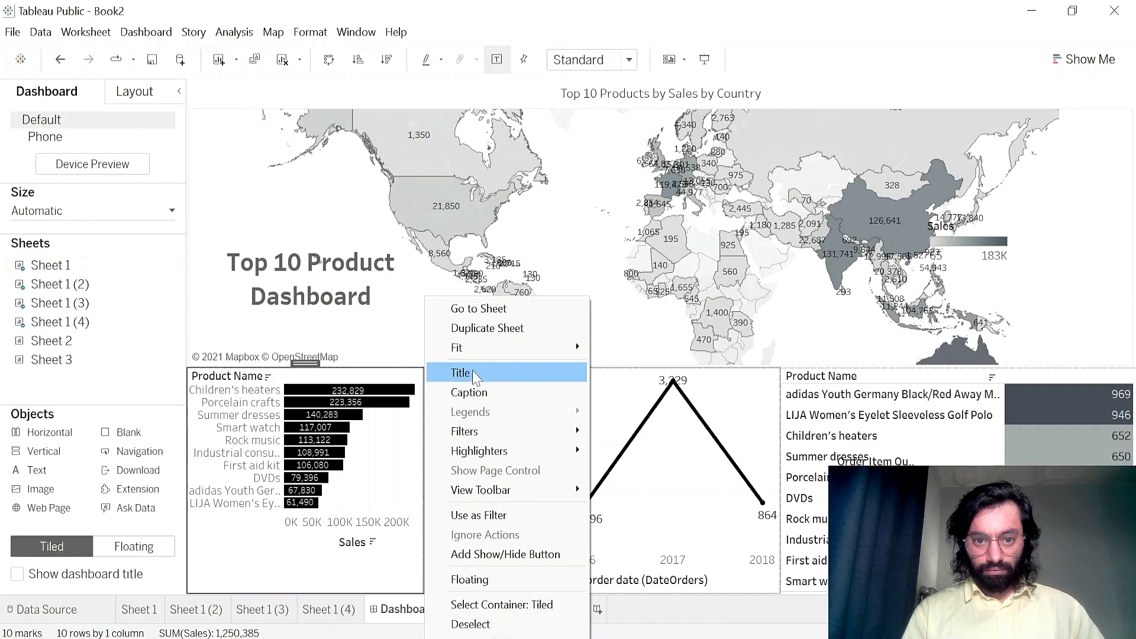
{"action": "mouse_move", "coordinate": [503, 347]}
{"action": "left_click", "coordinate": [613, 409]}
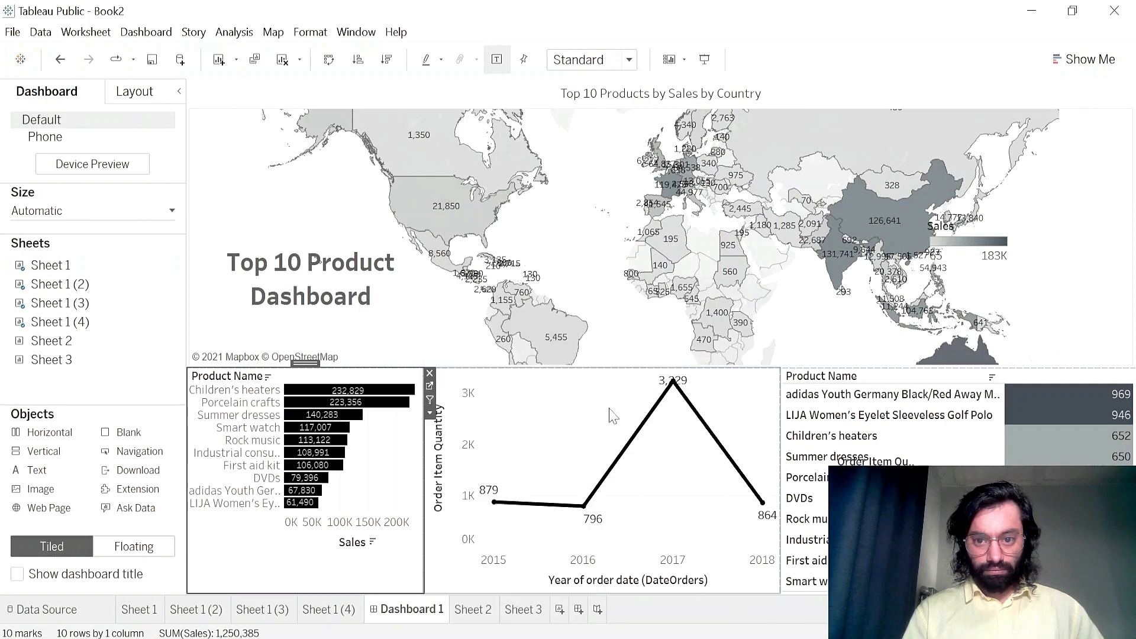
- Adjust the lower row's widths to narrow the quantity table and widen the bar chart, and remove the floating Order Item Quantity legend
{"action": "left_click_drag", "start_coordinate": [784, 461], "coordinate": [853, 458]}
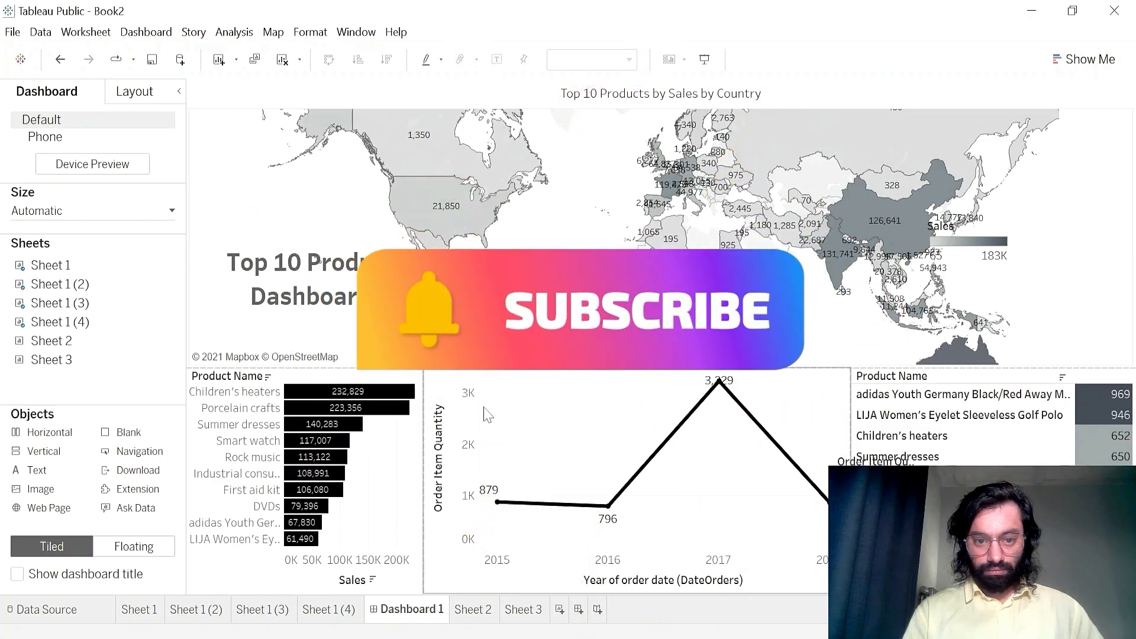
{"action": "left_click_drag", "start_coordinate": [423, 447], "coordinate": [452, 448]}
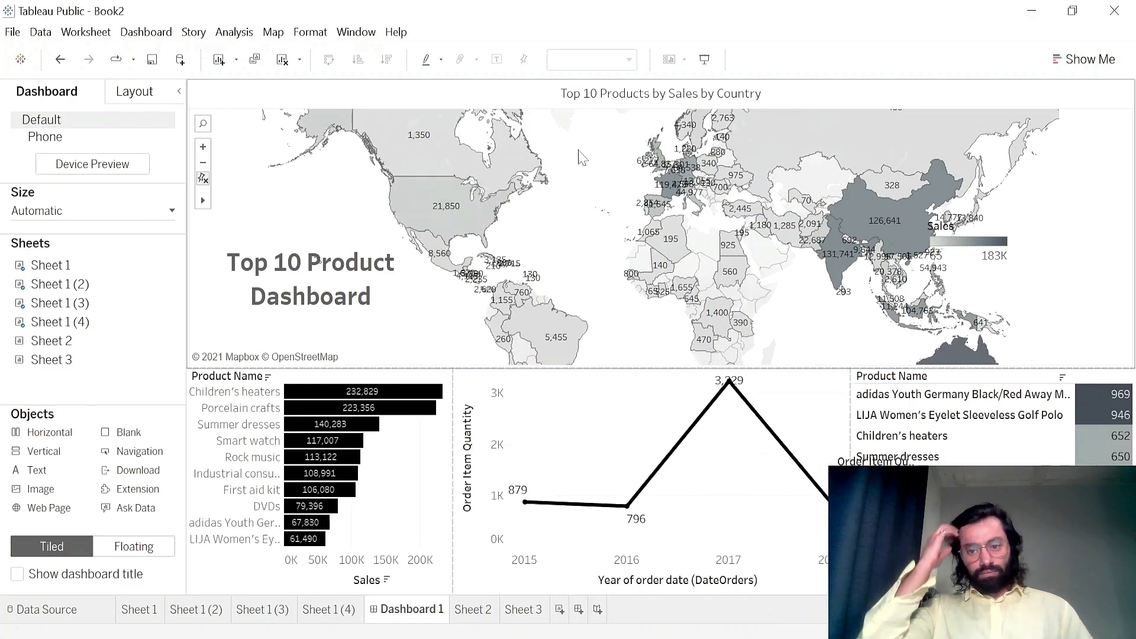
{"action": "left_click", "coordinate": [876, 461]}
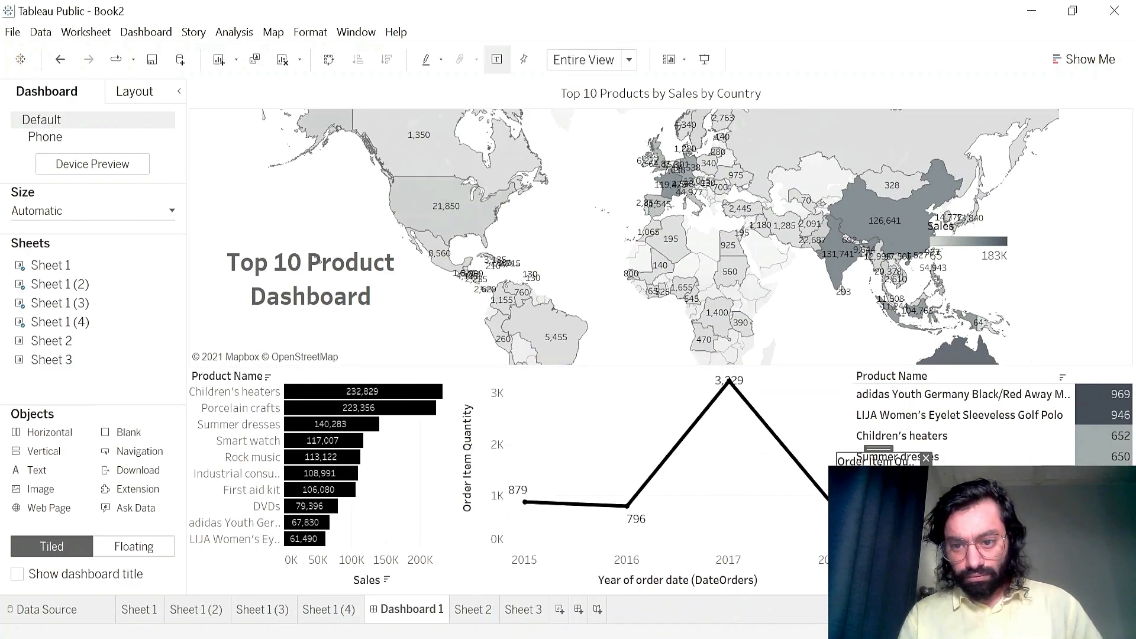
{"action": "left_click_drag", "start_coordinate": [876, 449], "coordinate": [1006, 442]}
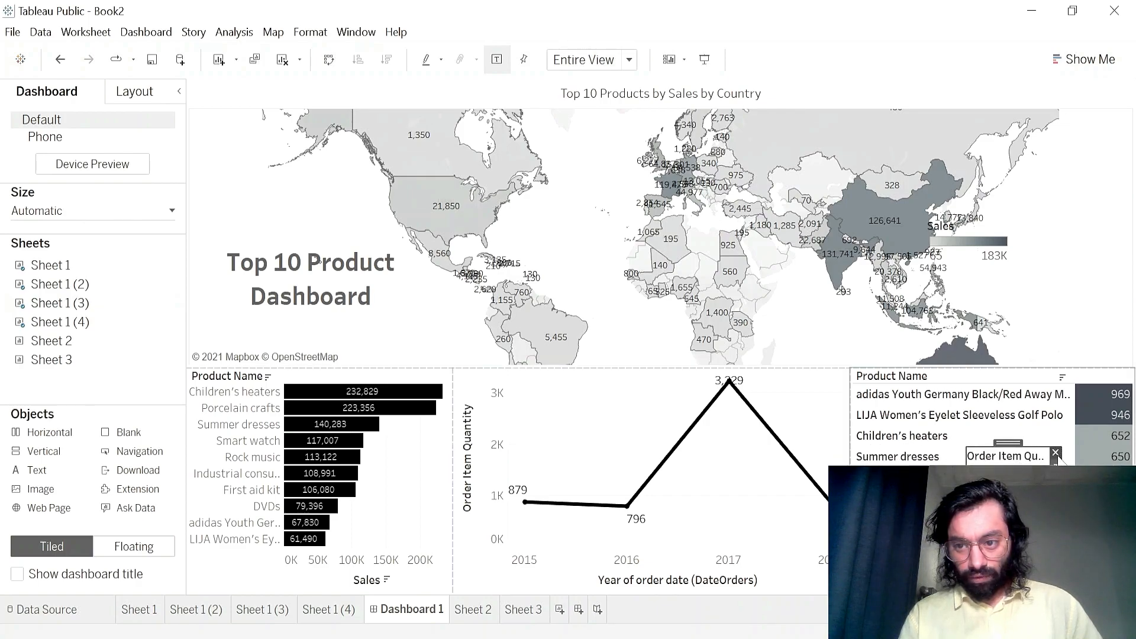
{"action": "left_click", "coordinate": [1056, 455]}
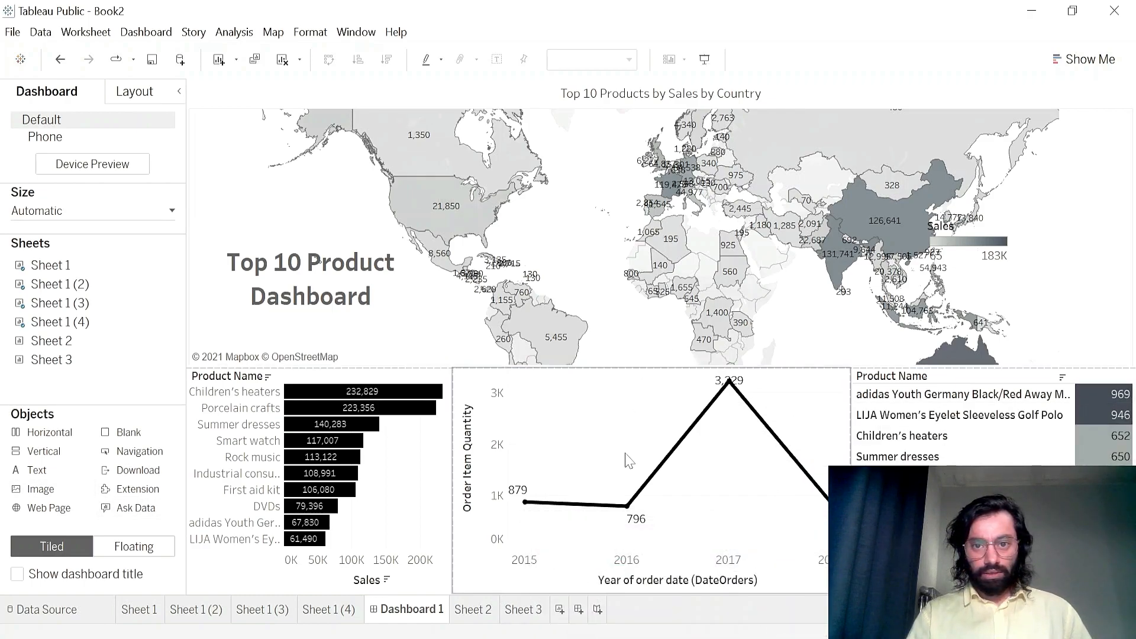
- Preview the dashboard in presentation mode, and move the floating Sales legend onto the empty ocean area east of the Philippines
{"action": "left_click", "coordinate": [702, 59]}
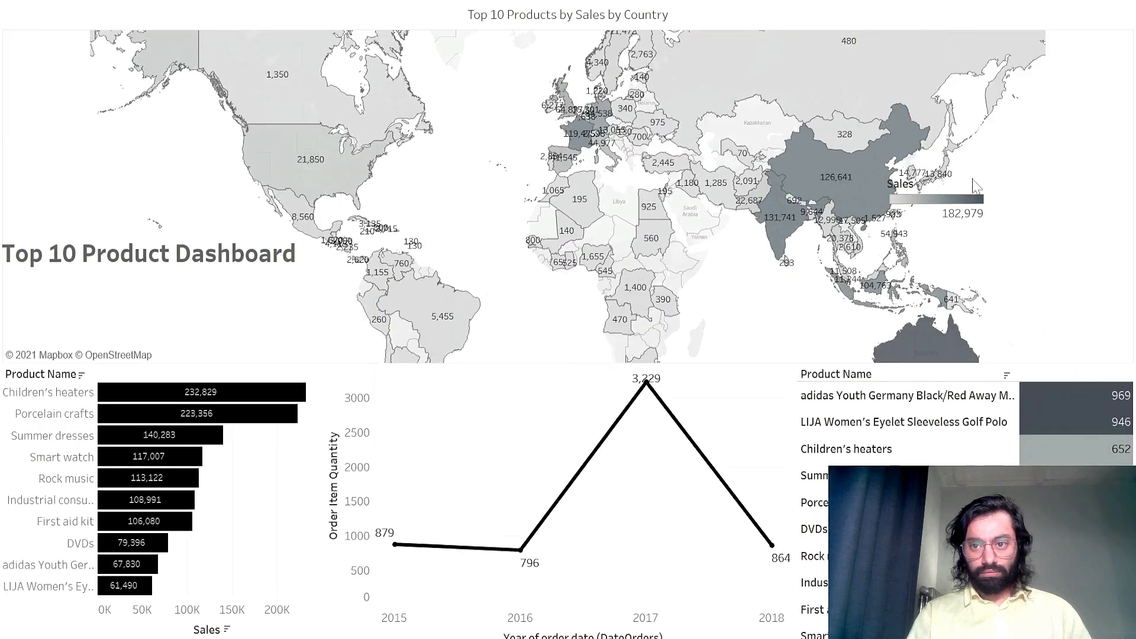
{"action": "key", "text": "Escape"}
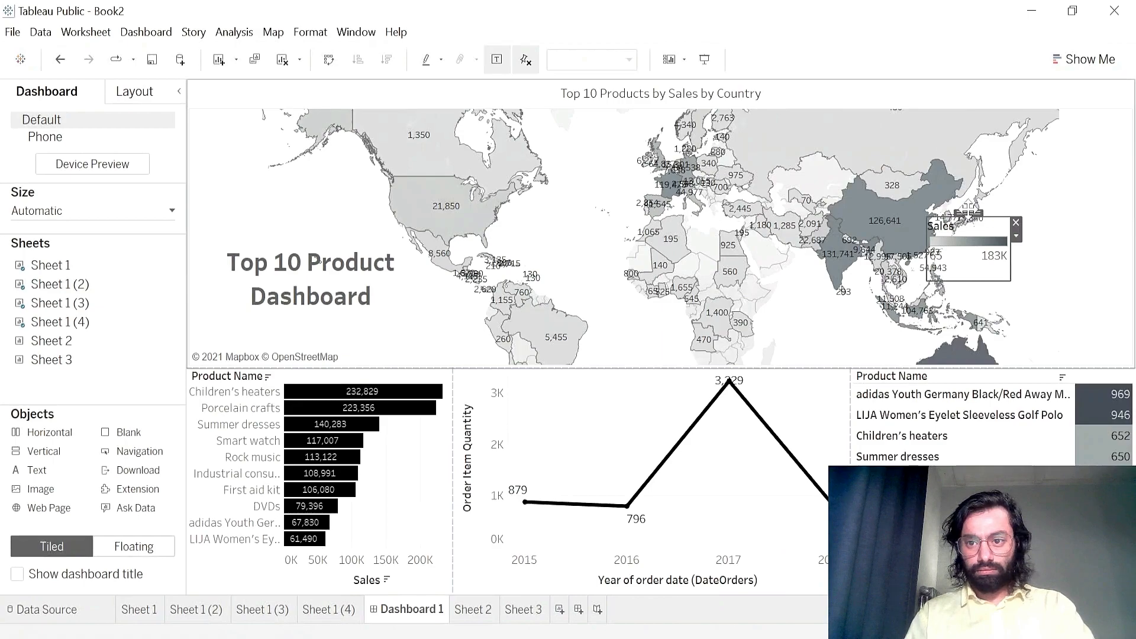
{"action": "left_click_drag", "start_coordinate": [968, 211], "coordinate": [1063, 213]}
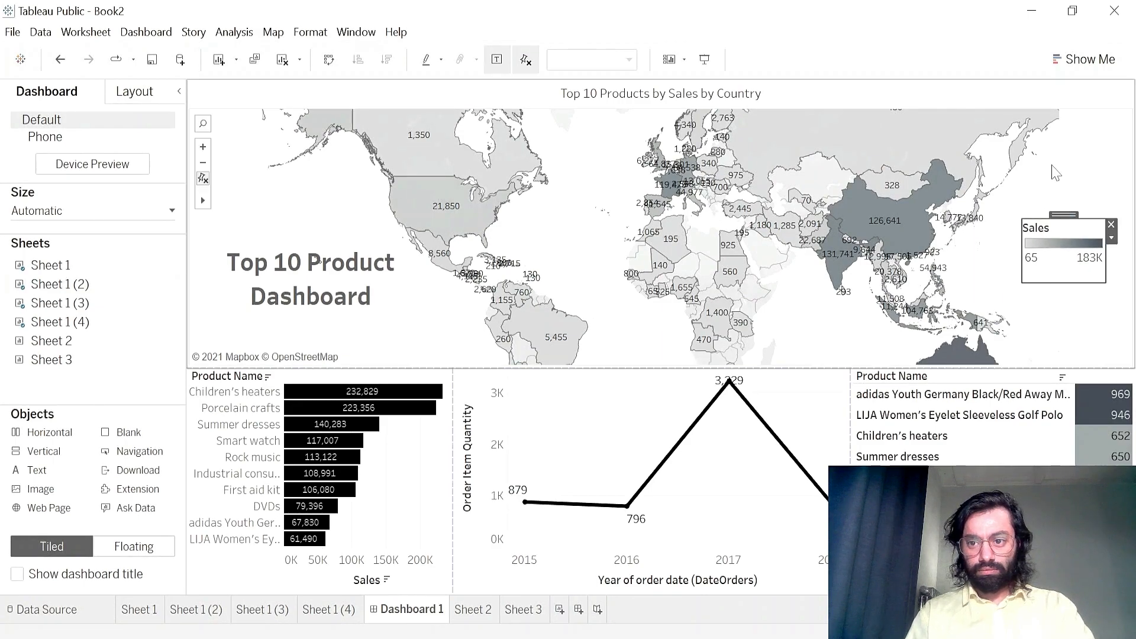
{"action": "left_click", "coordinate": [1056, 173]}
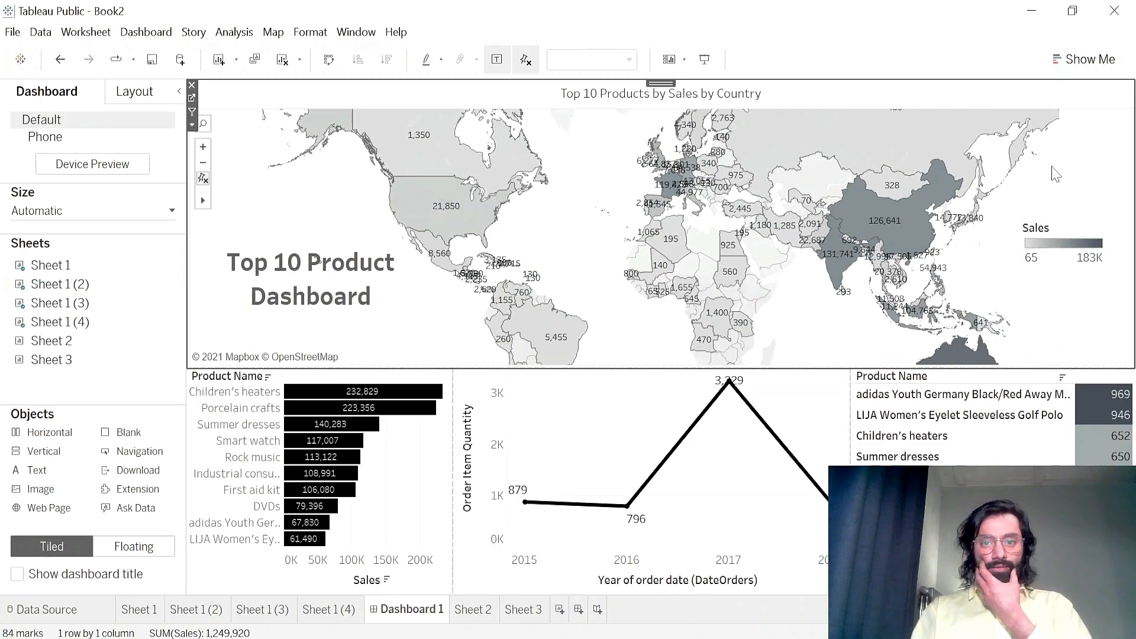
- Set the country map, sales bar chart, yearly line chart and quantity table to be used as filters for the dashboard
{"action": "mouse_move", "coordinate": [1013, 166]}
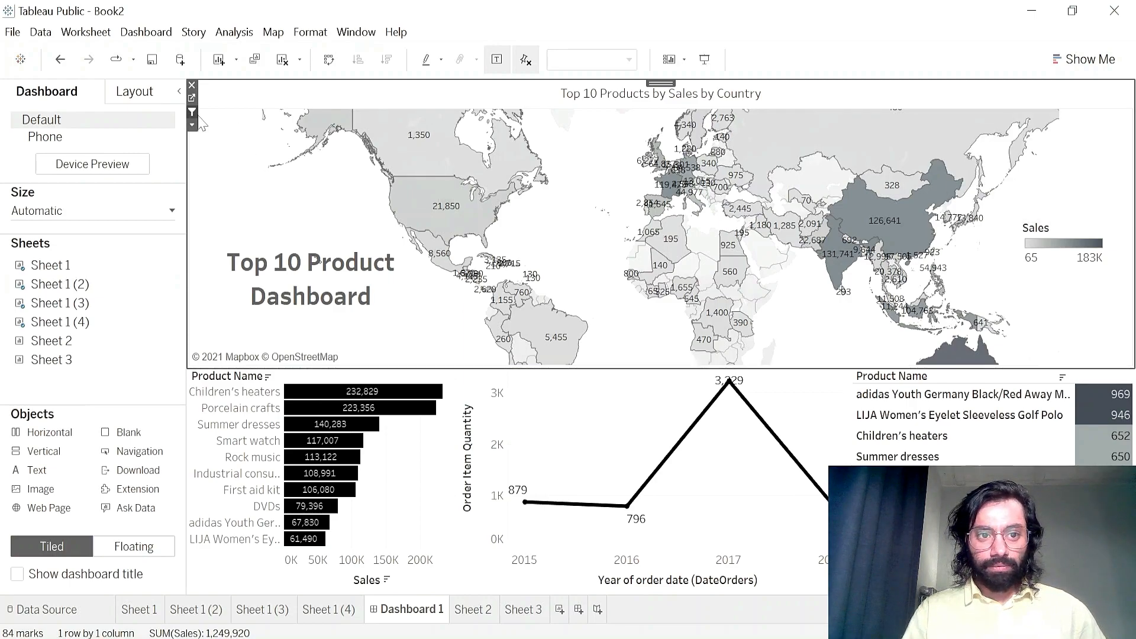
{"action": "left_click", "coordinate": [367, 382]}
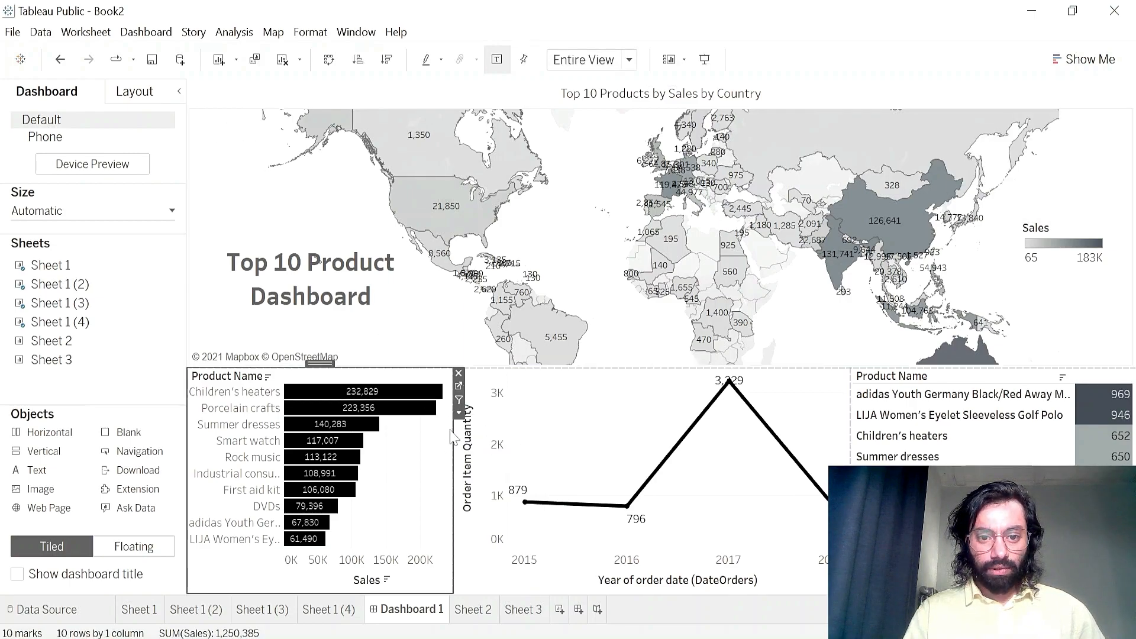
{"action": "left_click", "coordinate": [518, 397]}
{"action": "left_click", "coordinate": [853, 396]}
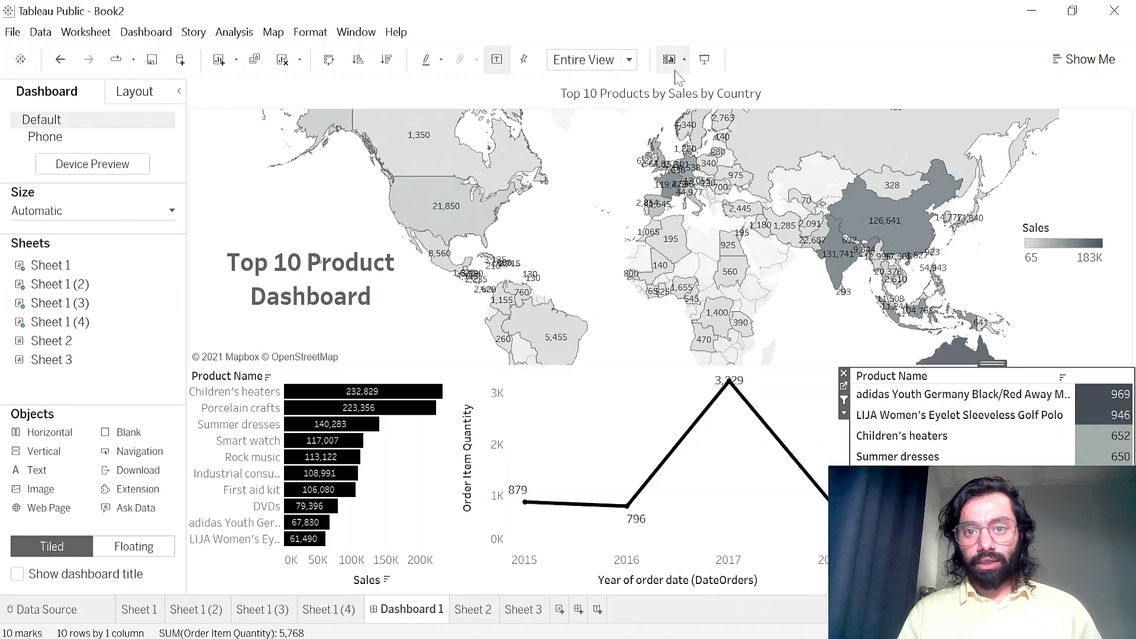
- Present the dashboard full screen and test its filtering by selecting Children's heaters and Porcelain crafts in the sales bar chart
{"action": "left_click", "coordinate": [705, 61]}
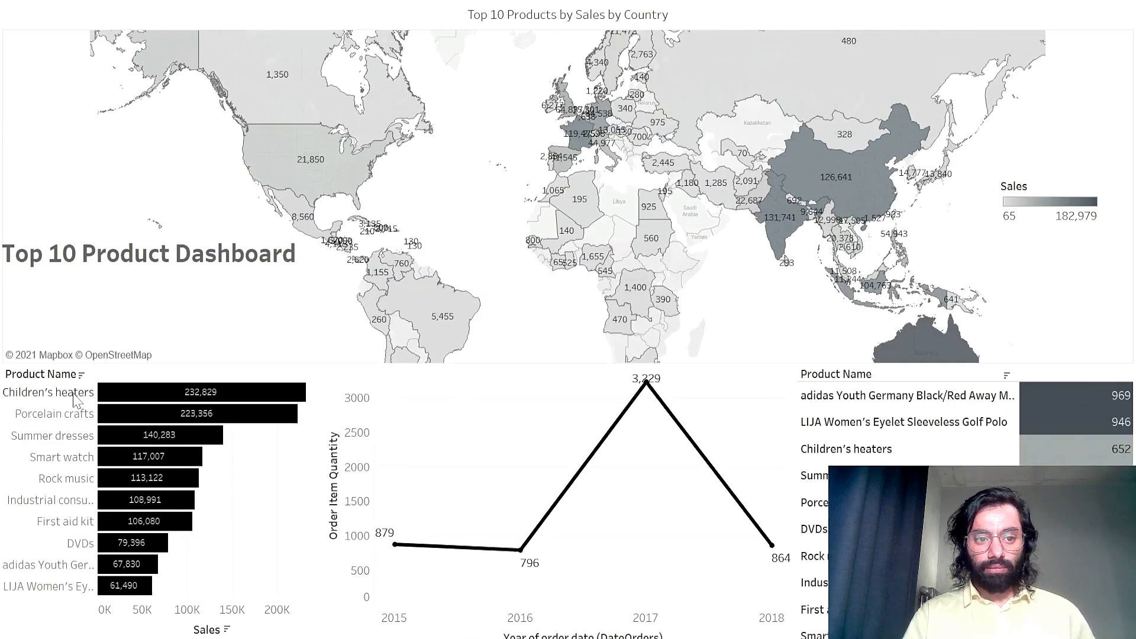
{"action": "left_click", "coordinate": [75, 393]}
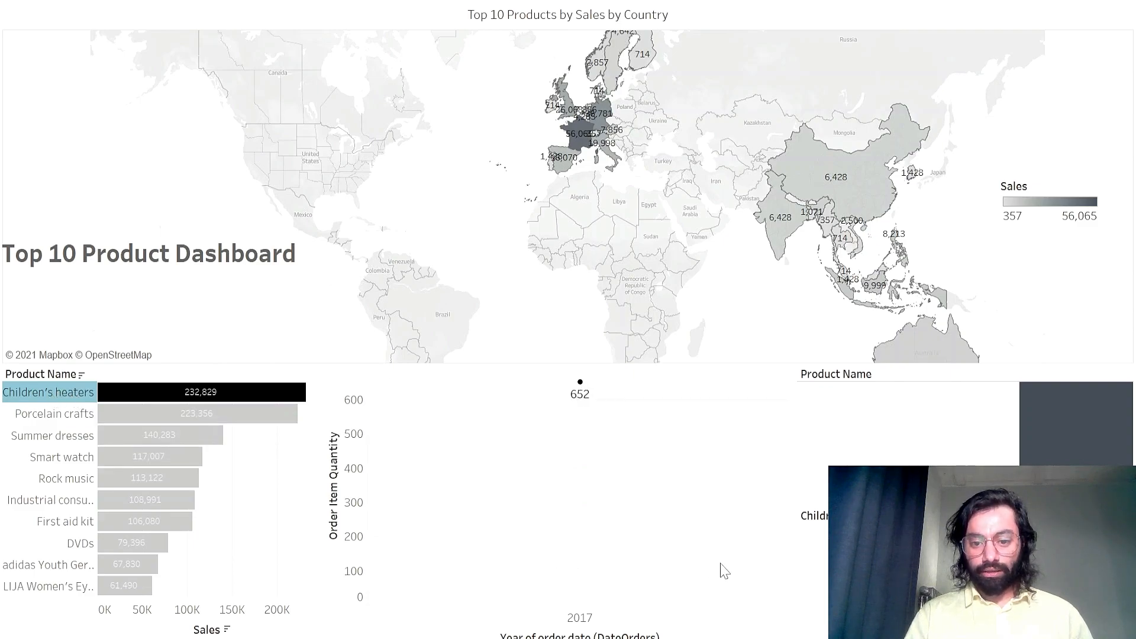
{"action": "left_click_drag", "start_coordinate": [579, 471], "coordinate": [580, 459]}
{"action": "left_click", "coordinate": [604, 624]}
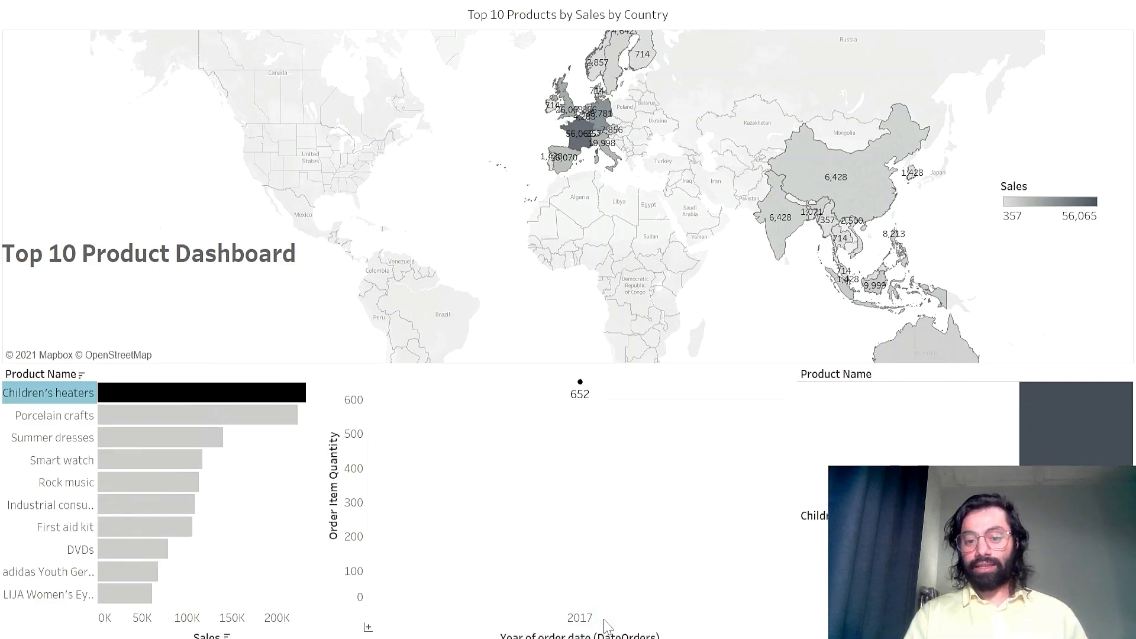
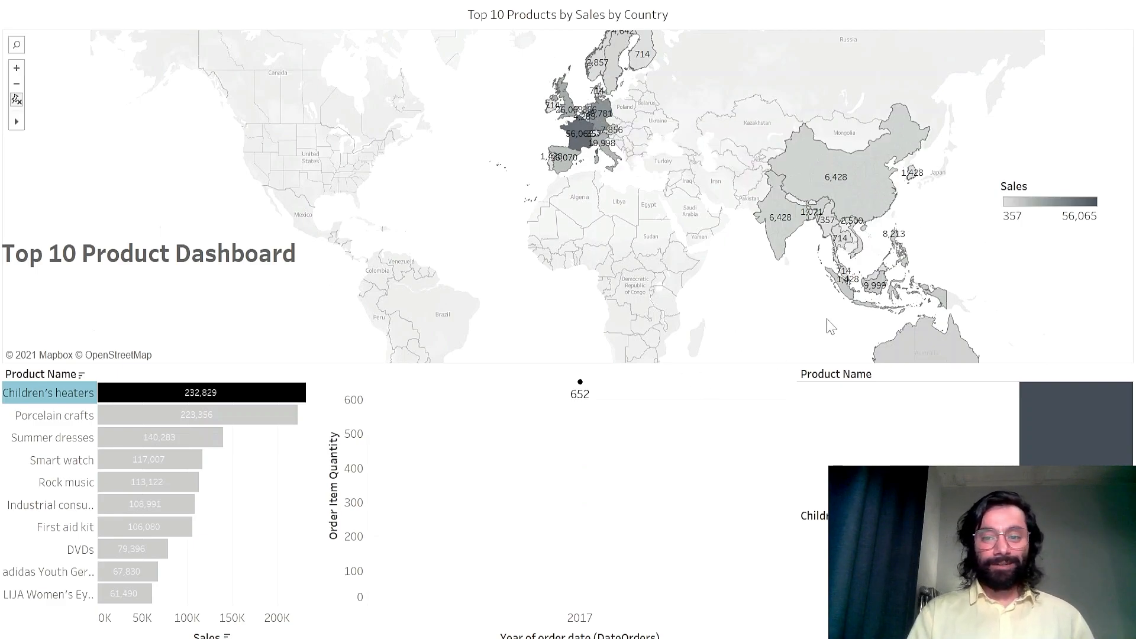
{"action": "left_click", "coordinate": [83, 393]}
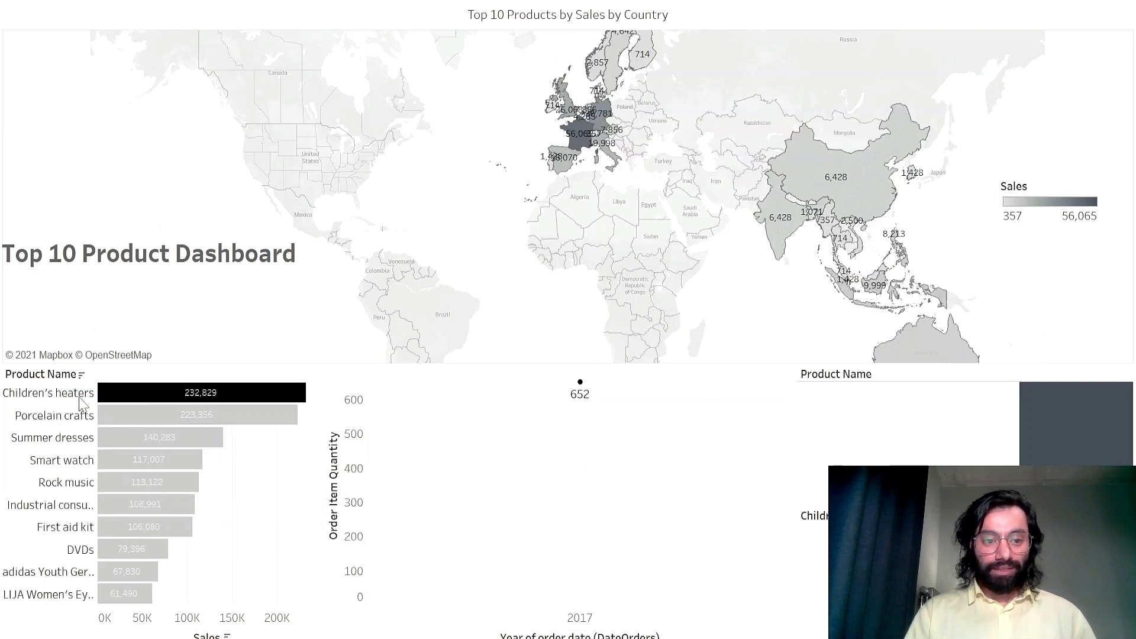
{"action": "left_click", "coordinate": [73, 419]}
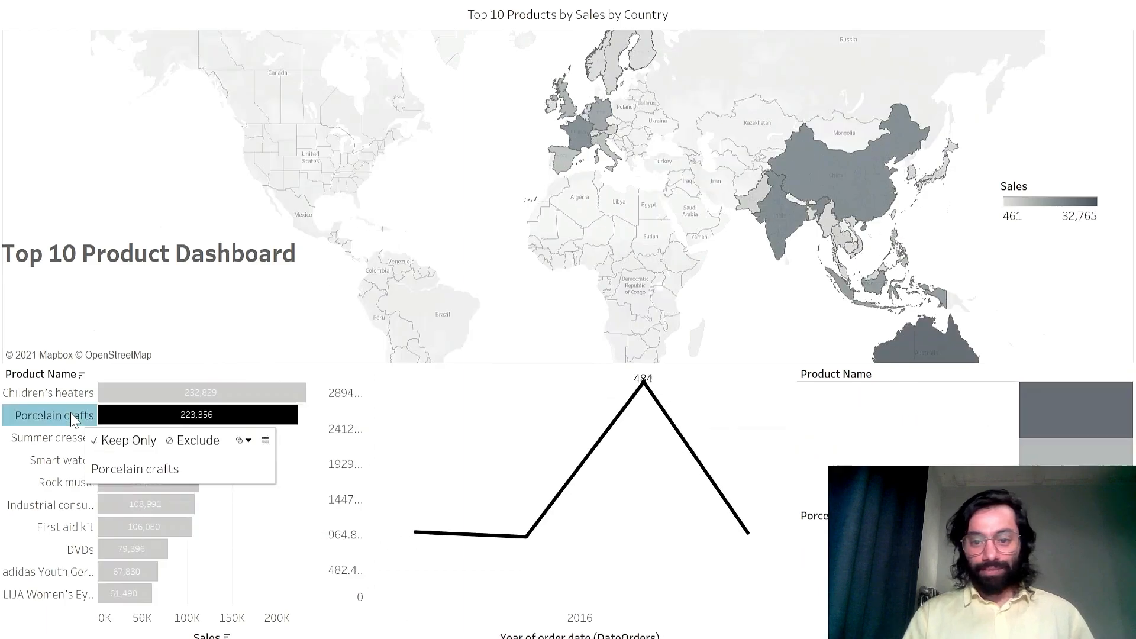
- Test the dashboard filtering by selecting Summer dresses, Smart watch, Rock music, Industrial consumer electronics, First aid kit and DVDs one after another
{"action": "left_click", "coordinate": [54, 445]}
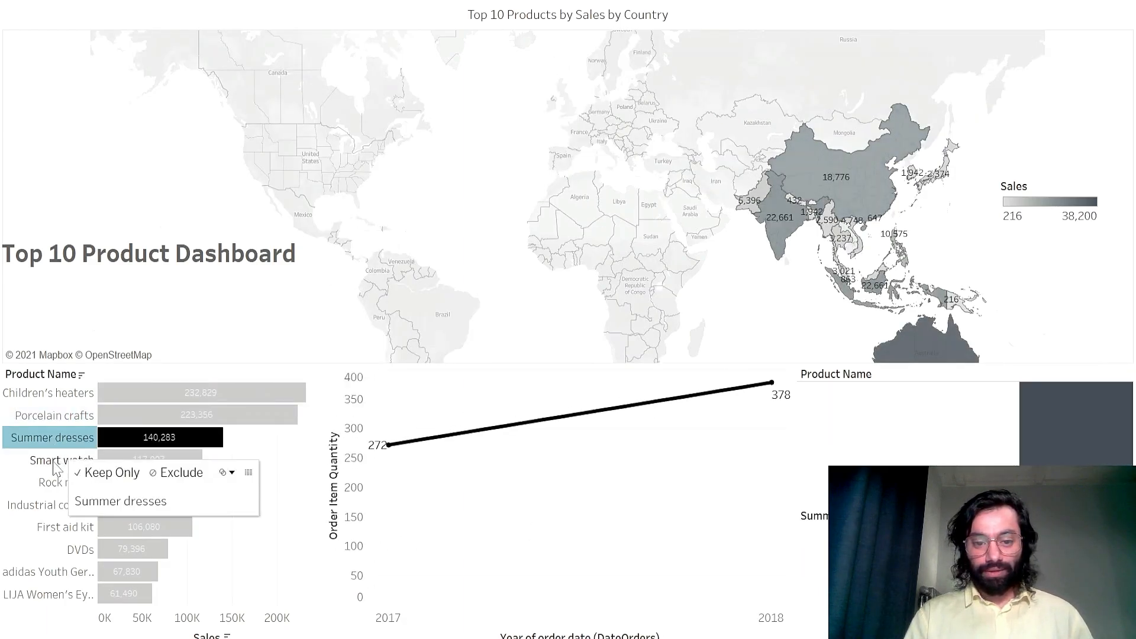
{"action": "left_click", "coordinate": [54, 465]}
{"action": "left_click", "coordinate": [51, 482]}
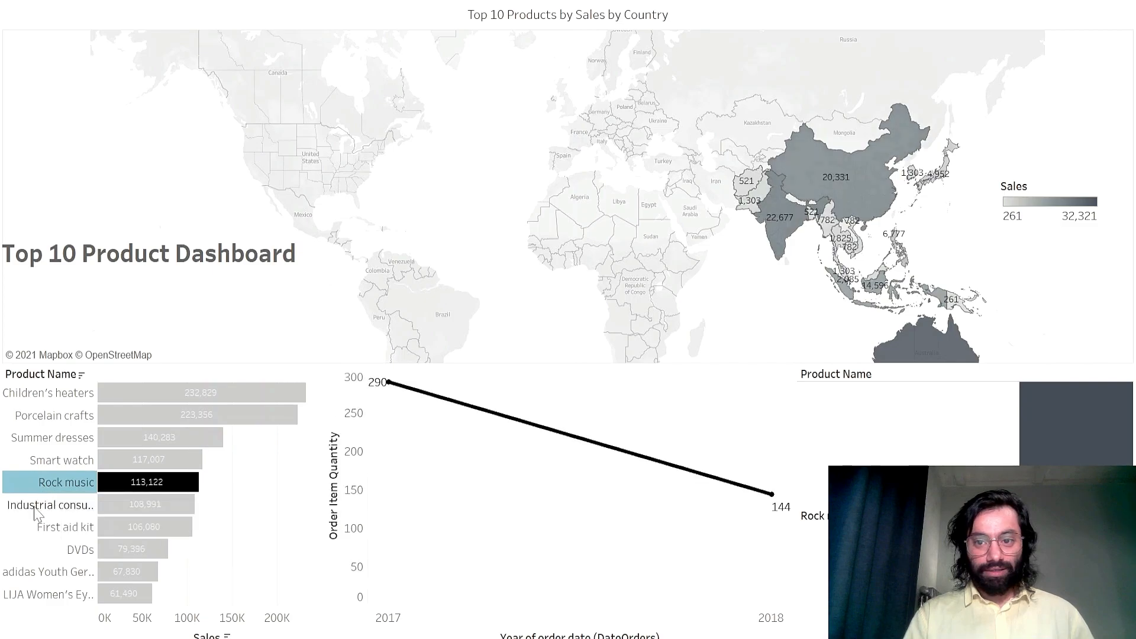
{"action": "left_click", "coordinate": [35, 508]}
{"action": "left_click", "coordinate": [39, 528]}
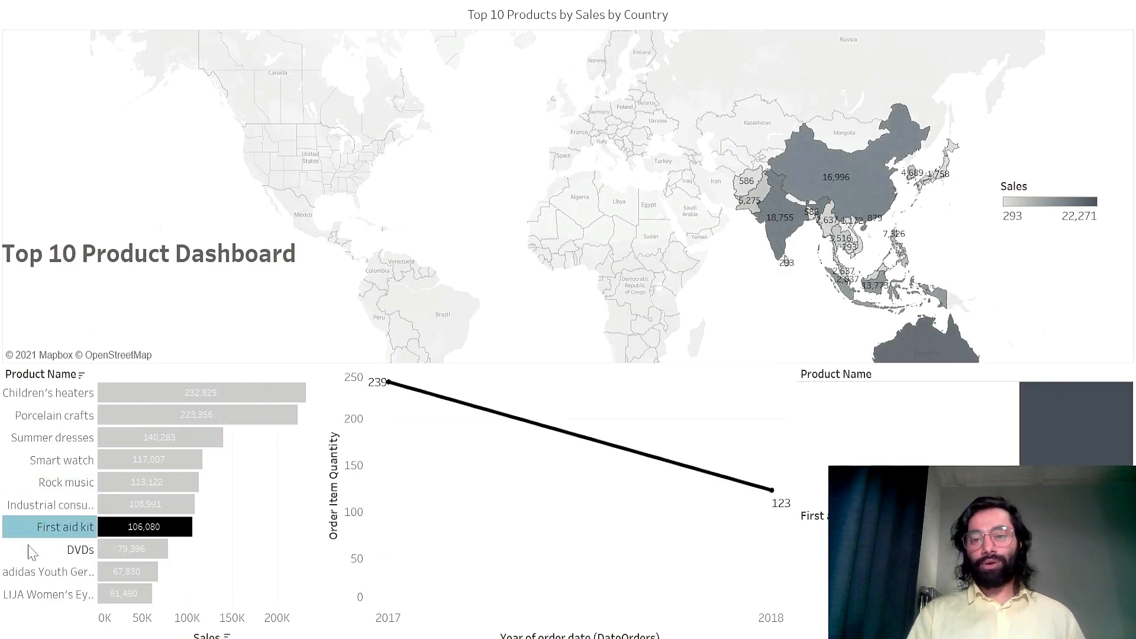
{"action": "left_click", "coordinate": [31, 550]}
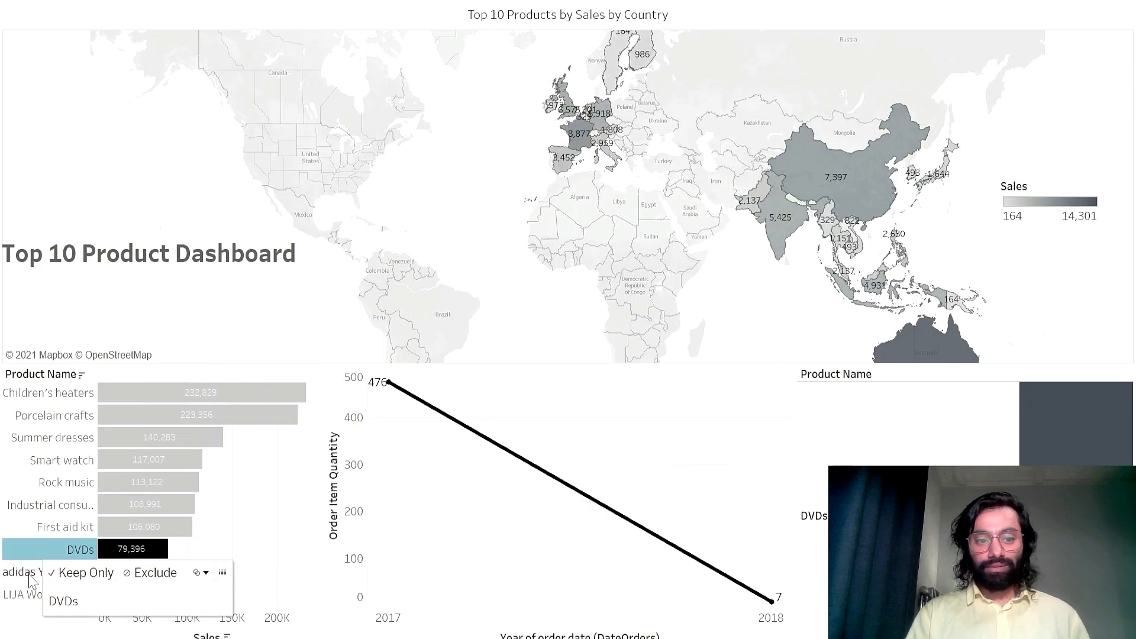
- Filter the dashboard to the adidas Youth product, examine its country sales and yearly quantities, and clear the selection
{"action": "left_click", "coordinate": [31, 574]}
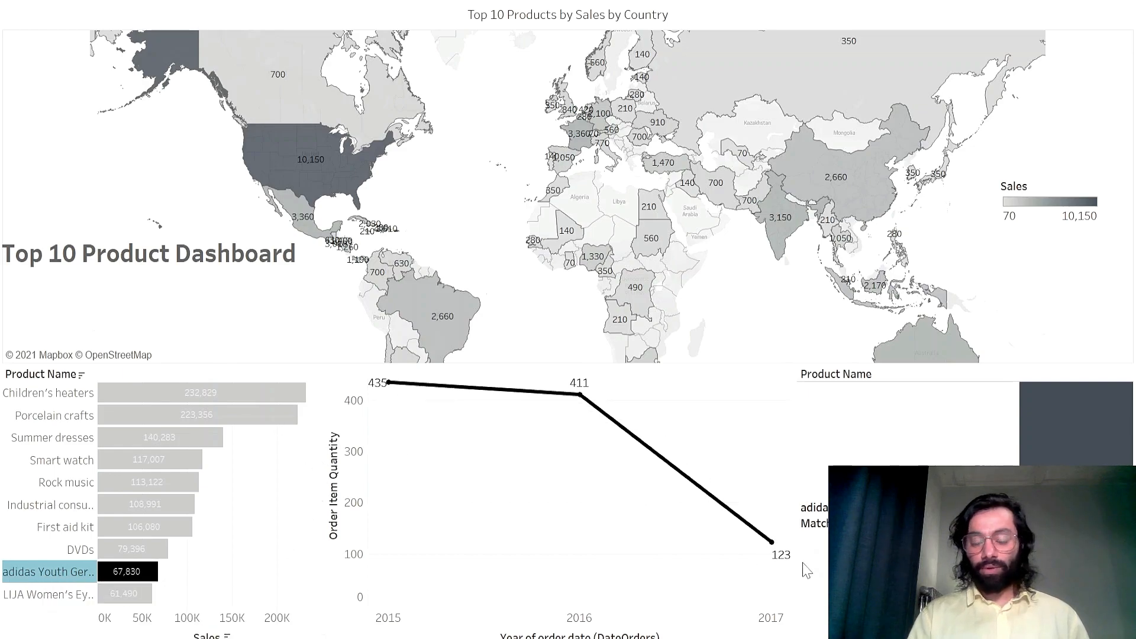
{"action": "mouse_move", "coordinate": [792, 181]}
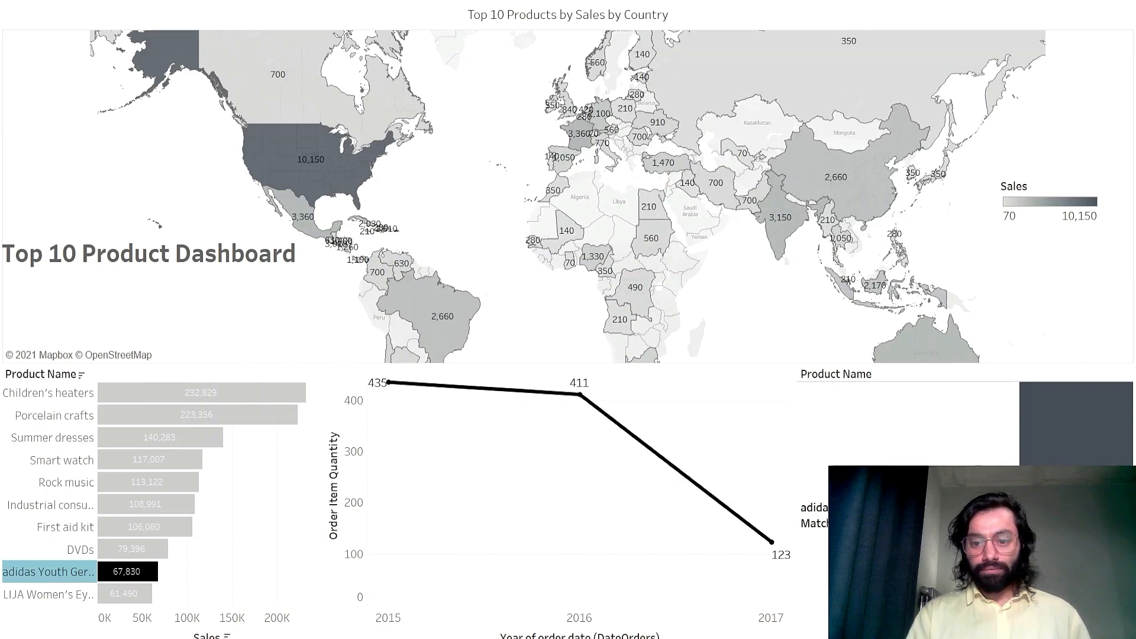
{"action": "mouse_move", "coordinate": [771, 541]}
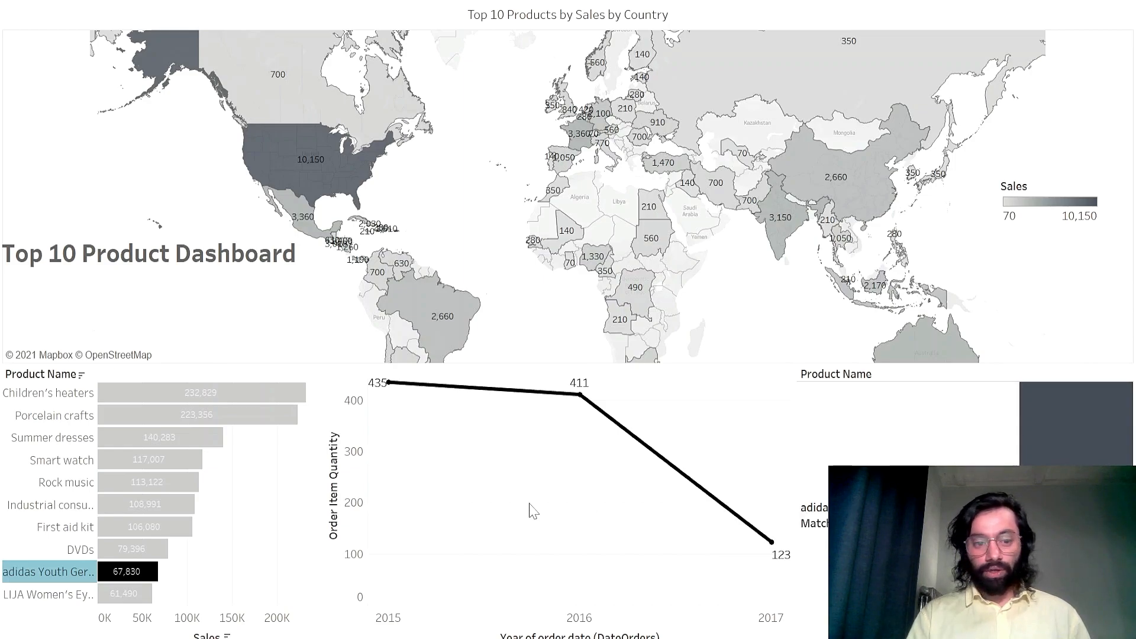
{"action": "left_click", "coordinate": [72, 573]}
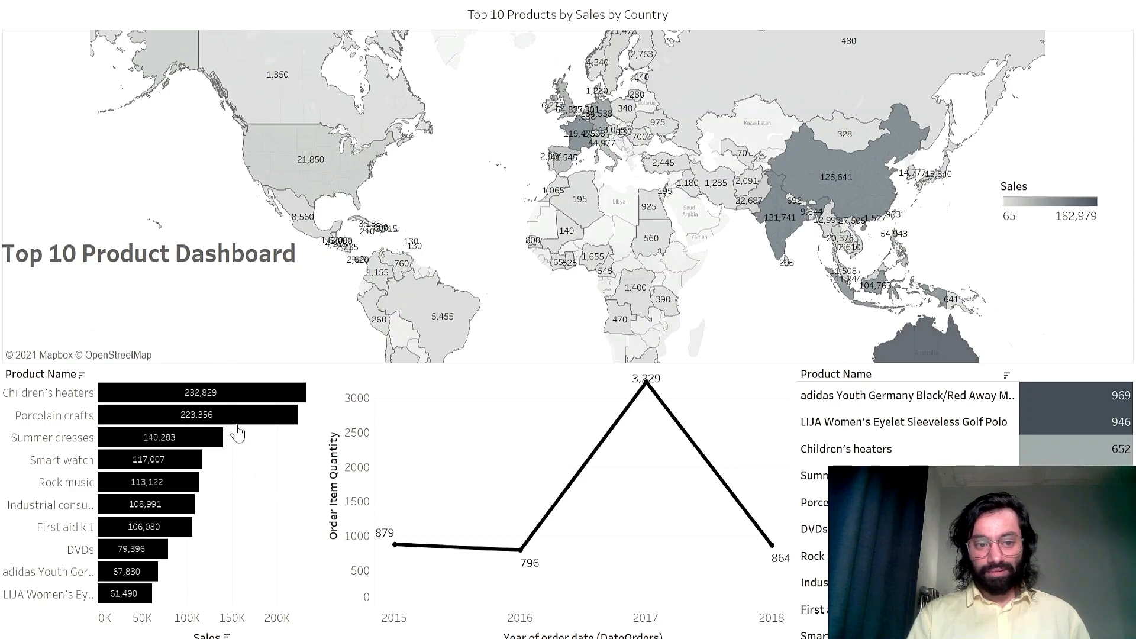
{"action": "mouse_move", "coordinate": [246, 400]}
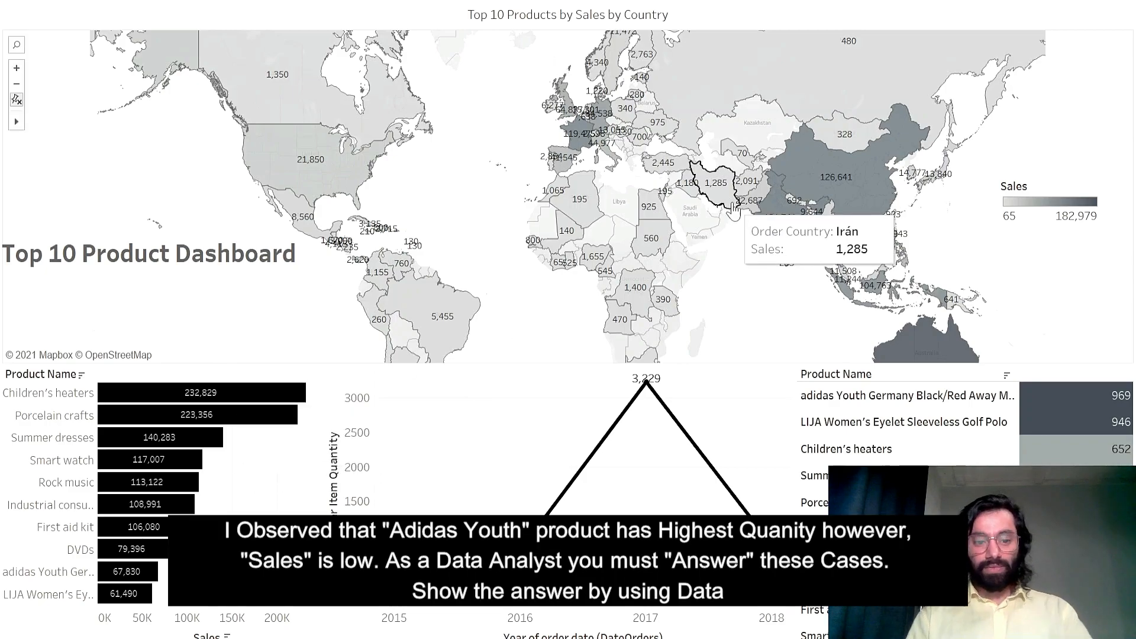
- Leave the full-screen presentation, inspect the source worksheet of the sales bar chart, and return to the dashboard
{"action": "key", "text": "Escape"}
{"action": "left_click", "coordinate": [458, 386]}
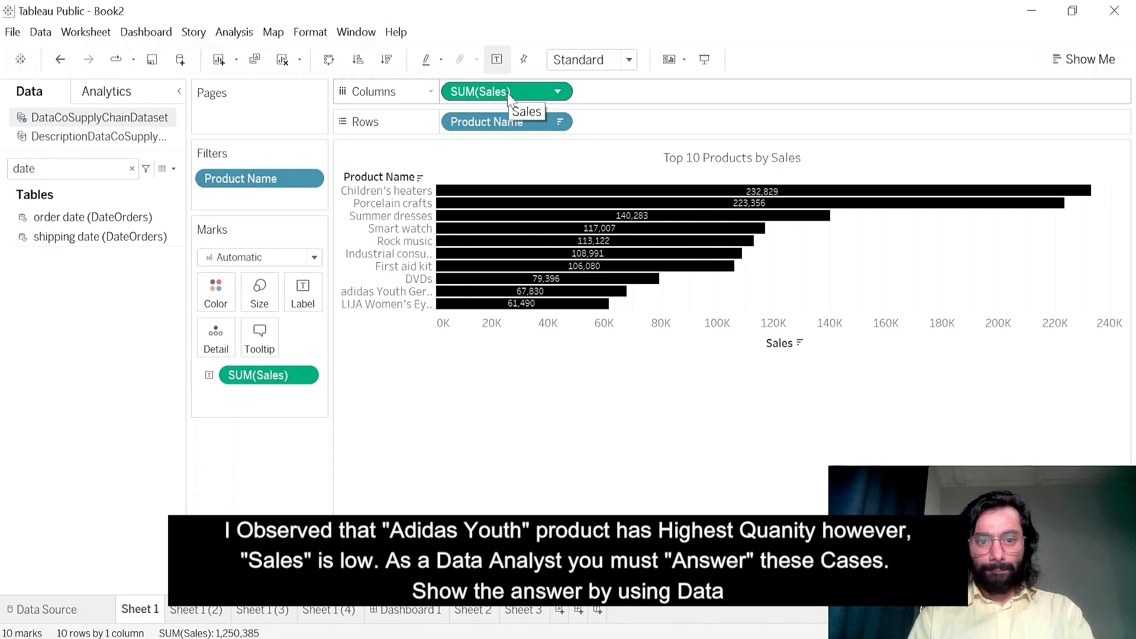
{"action": "left_click", "coordinate": [429, 611]}
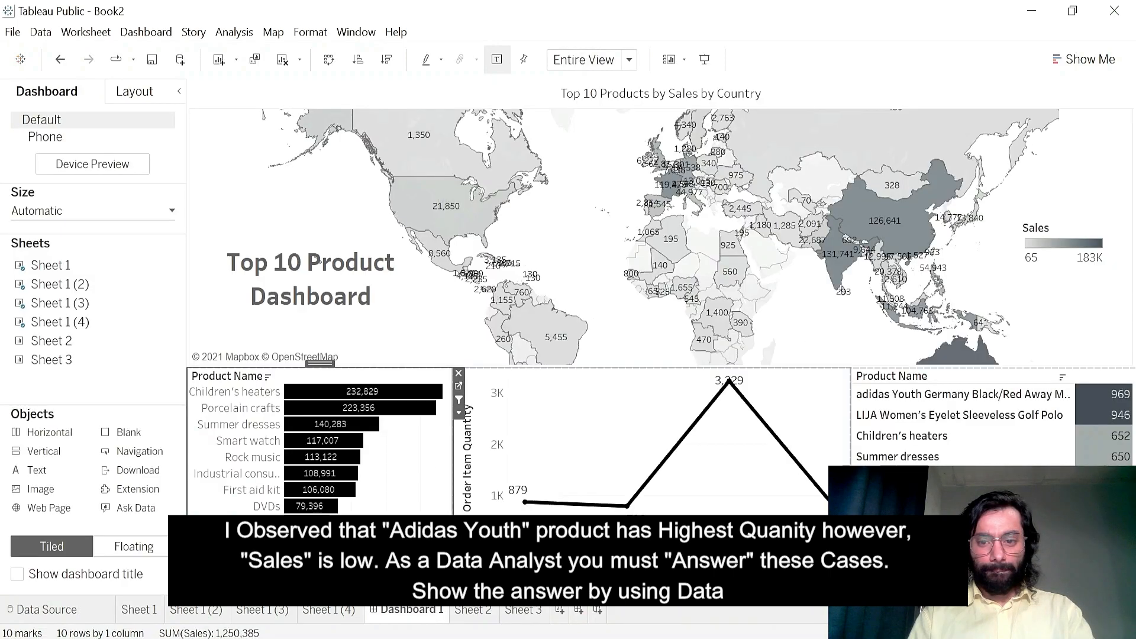
- Go to the source worksheet of the quantity table and remove its Product Name action filter
{"action": "left_click", "coordinate": [1103, 385]}
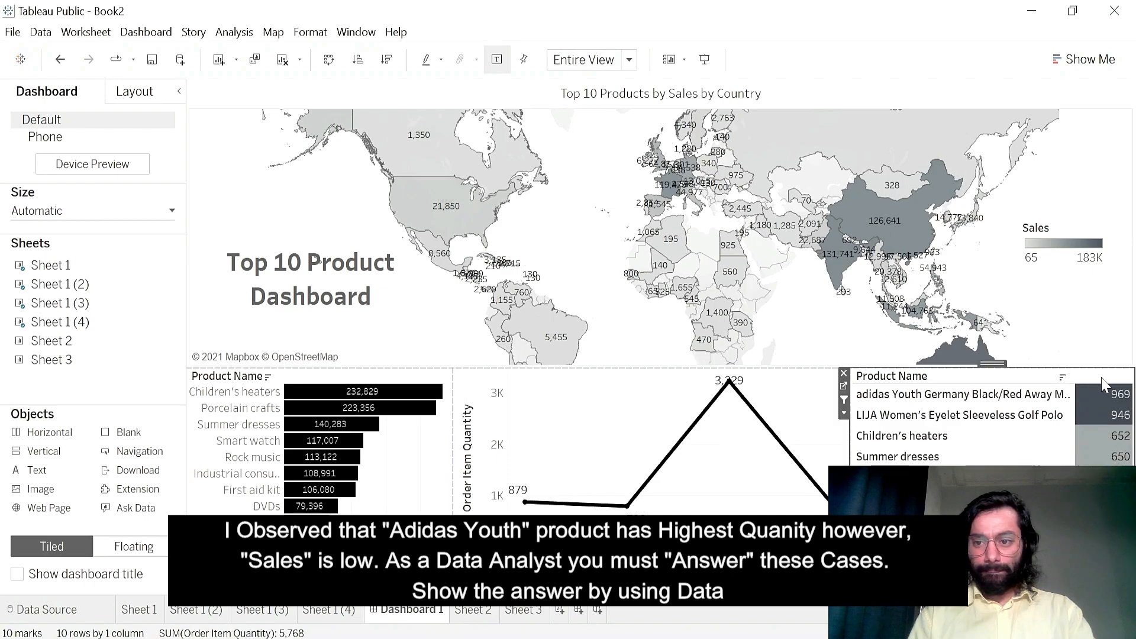
{"action": "left_click", "coordinate": [843, 386]}
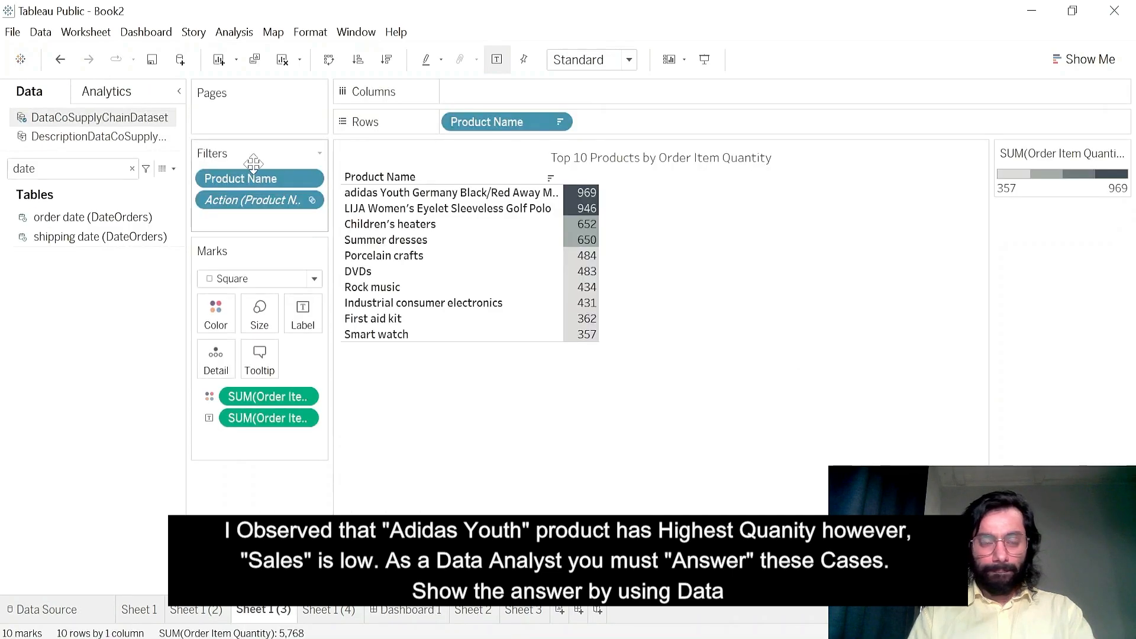
{"action": "left_click_drag", "start_coordinate": [261, 200], "coordinate": [514, 364]}
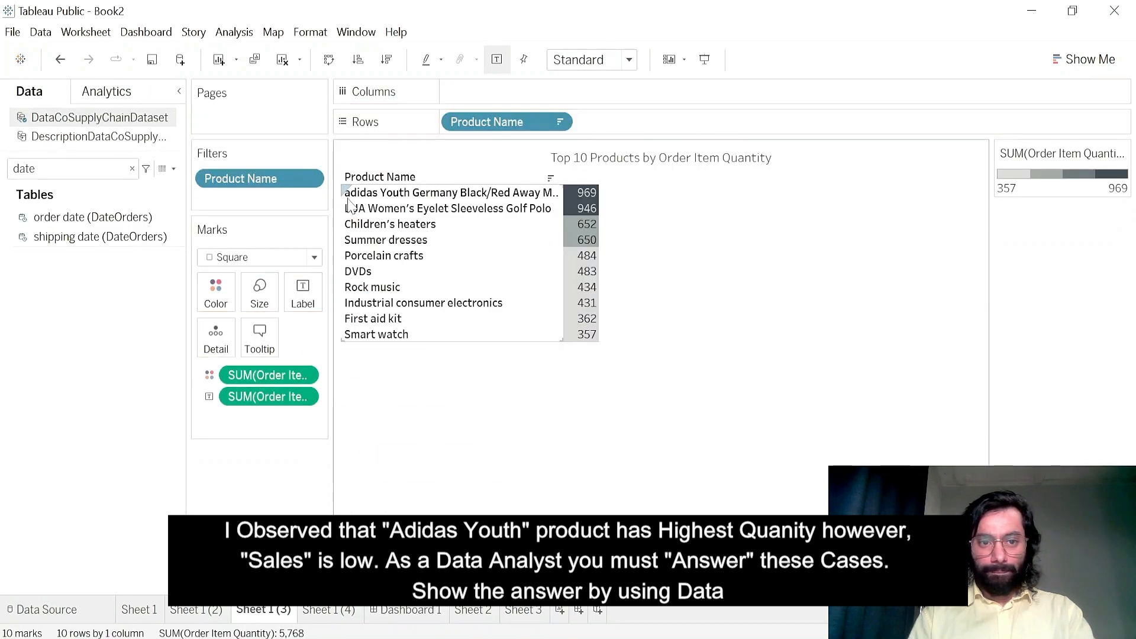
- Review the condition and Top settings of the quantity worksheet's Product Name filter
{"action": "left_click", "coordinate": [309, 179]}
{"action": "left_click", "coordinate": [248, 197]}
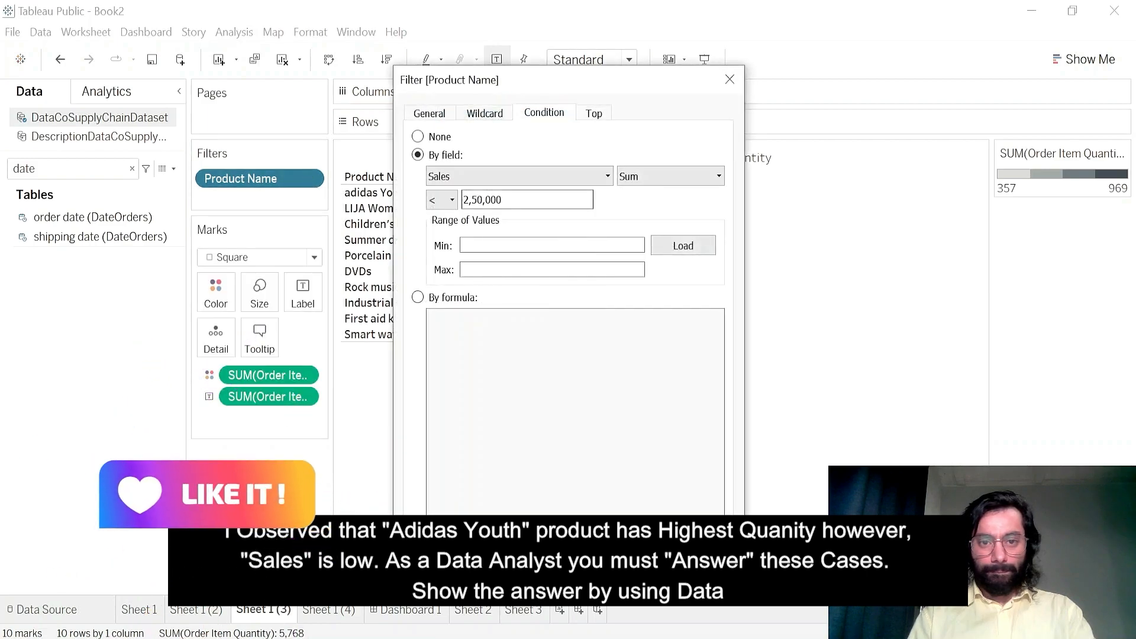
{"action": "left_click", "coordinate": [594, 114]}
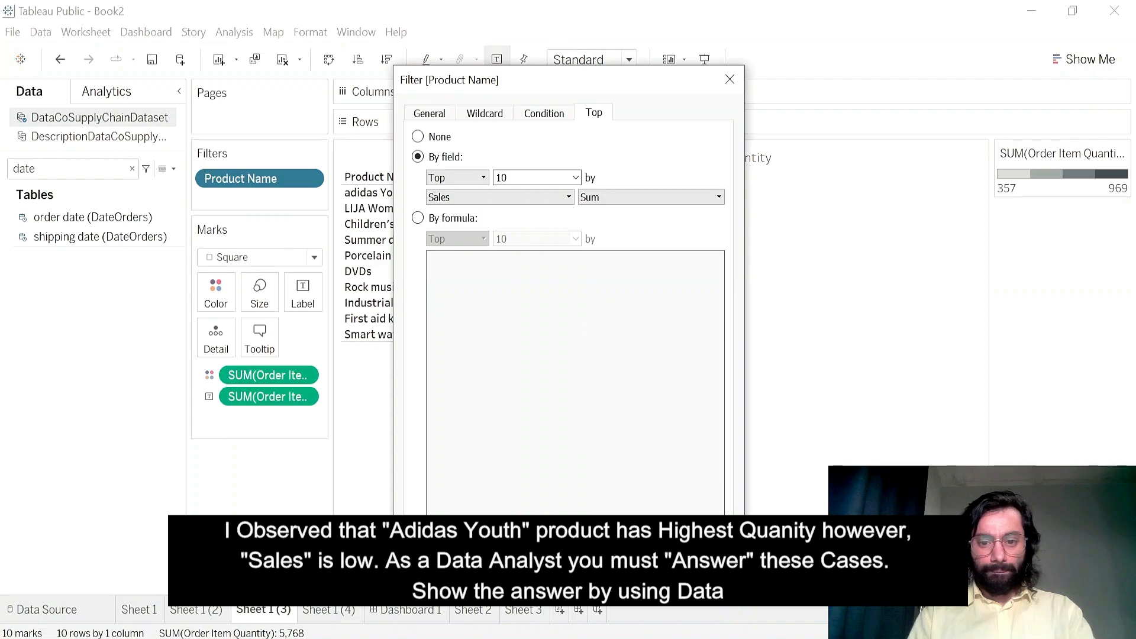
{"action": "left_click", "coordinate": [540, 507]}
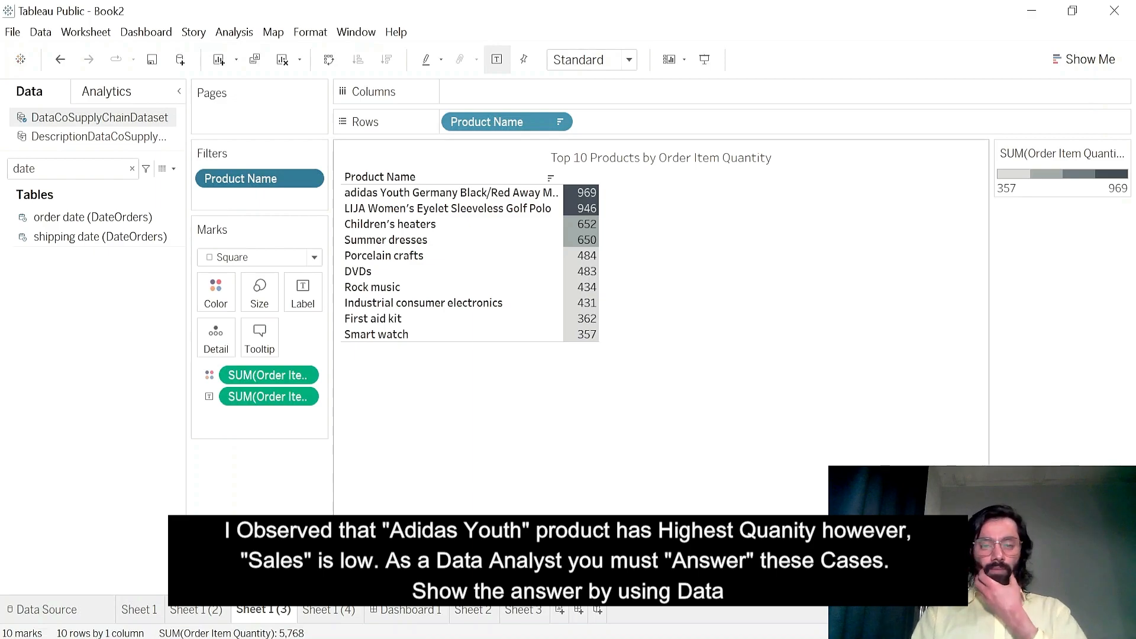
- Return to the dashboard, filter it by Children's heaters in the sales bar chart to compare quantities, and clear the selection
{"action": "left_click", "coordinate": [384, 613]}
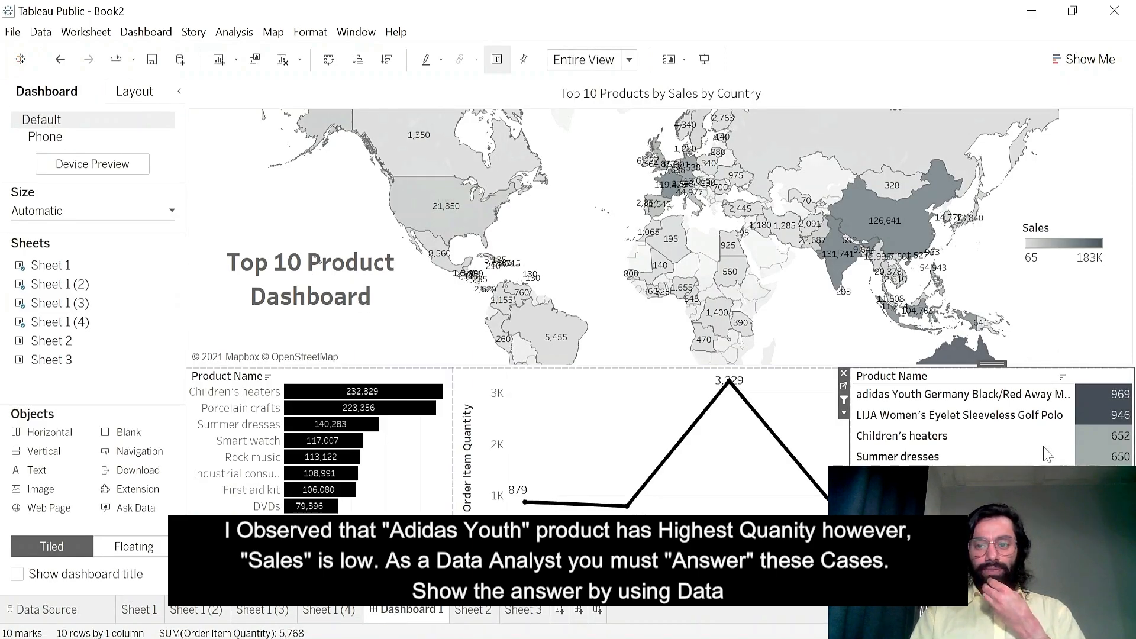
{"action": "mouse_move", "coordinate": [1098, 399]}
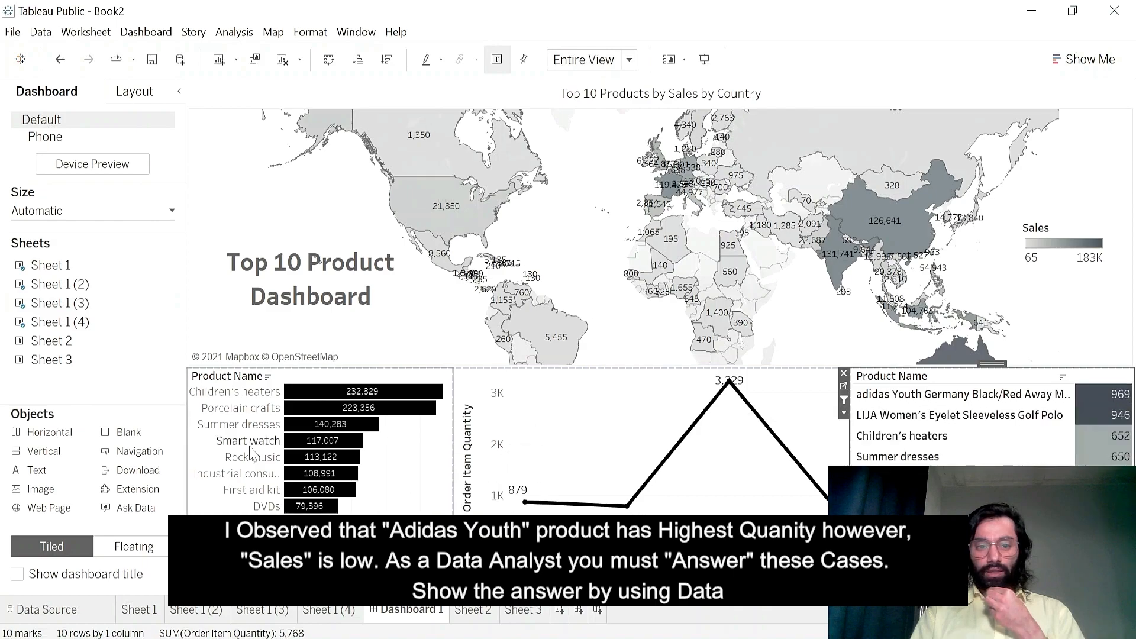
{"action": "left_click", "coordinate": [237, 392]}
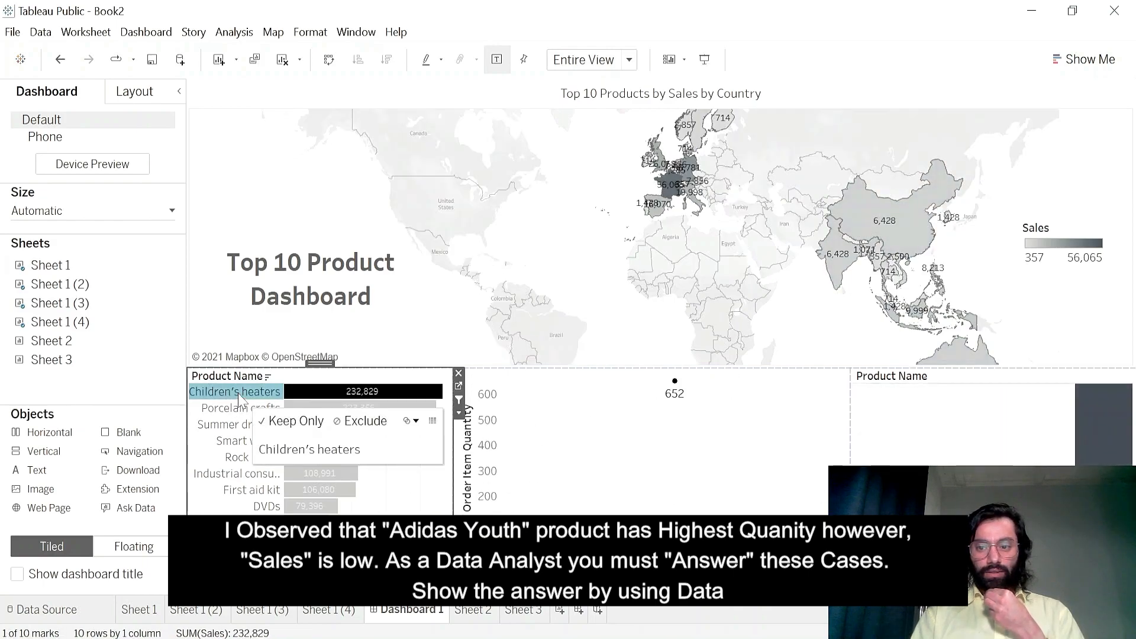
{"action": "left_click", "coordinate": [238, 393]}
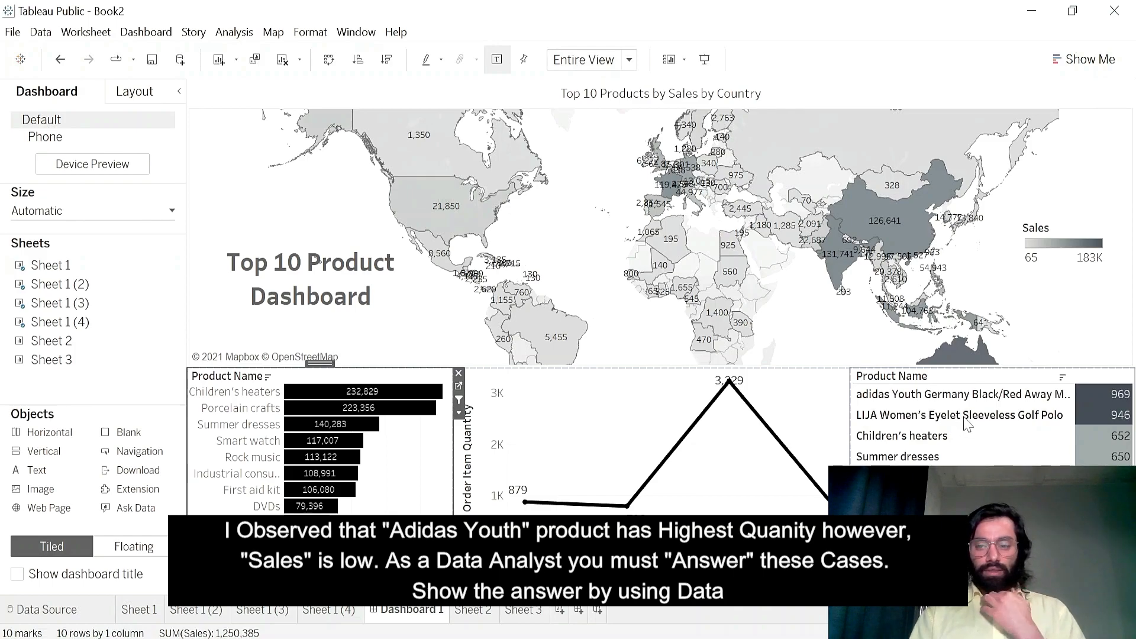
- In the quantity table's worksheet, search the fields for "product" and add Product Price as a label
{"action": "left_click", "coordinate": [970, 383]}
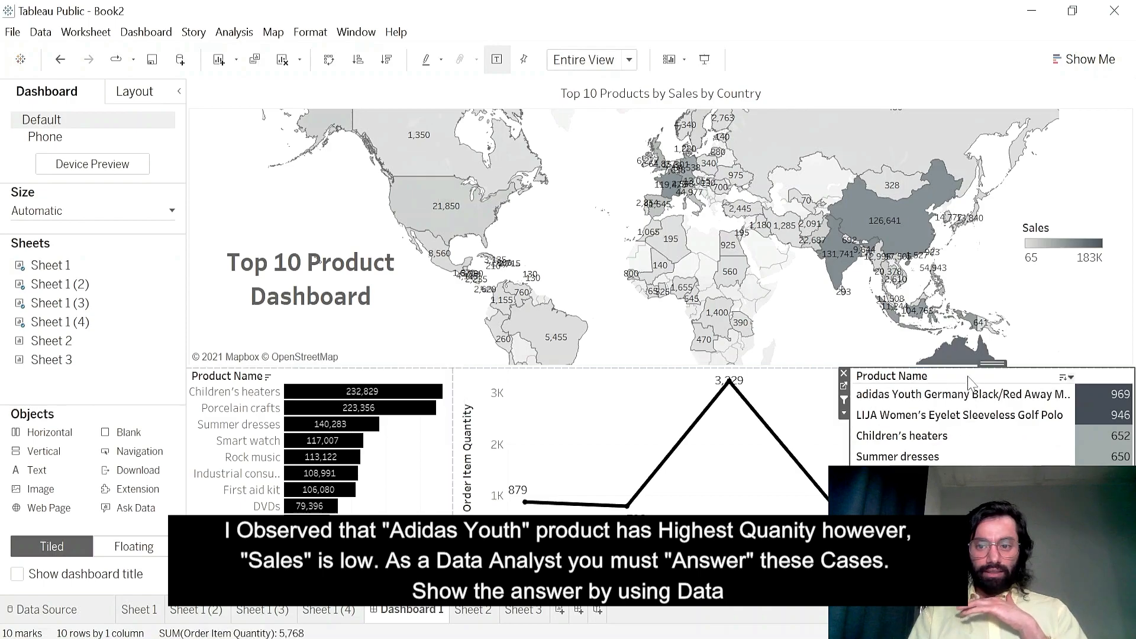
{"action": "left_click", "coordinate": [844, 386]}
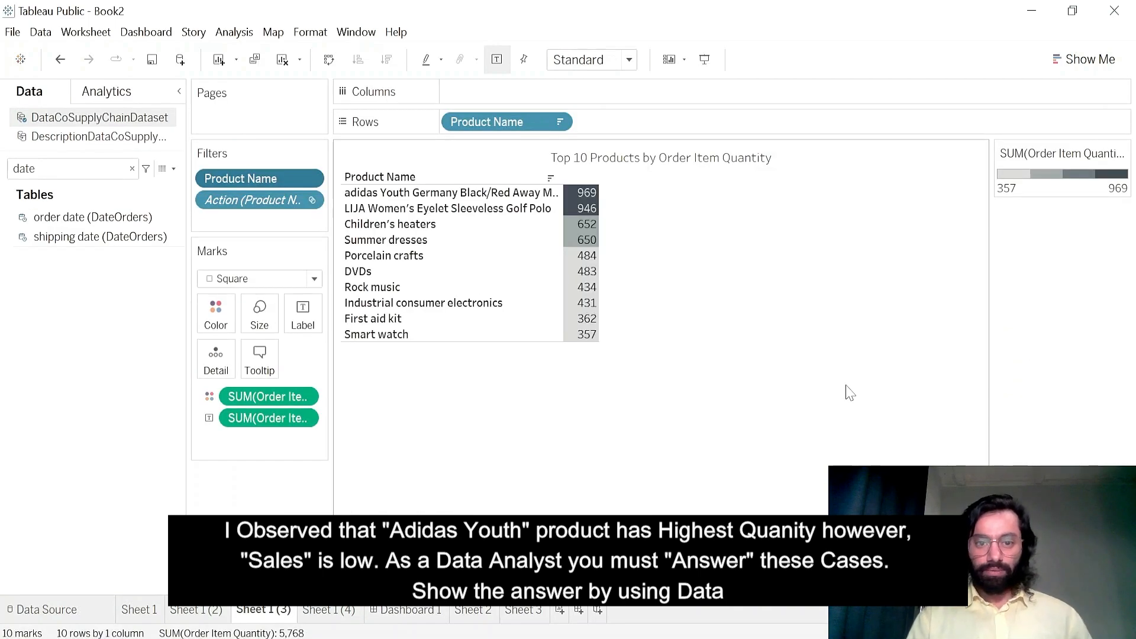
{"action": "left_click", "coordinate": [132, 168]}
{"action": "type", "text": "product"}
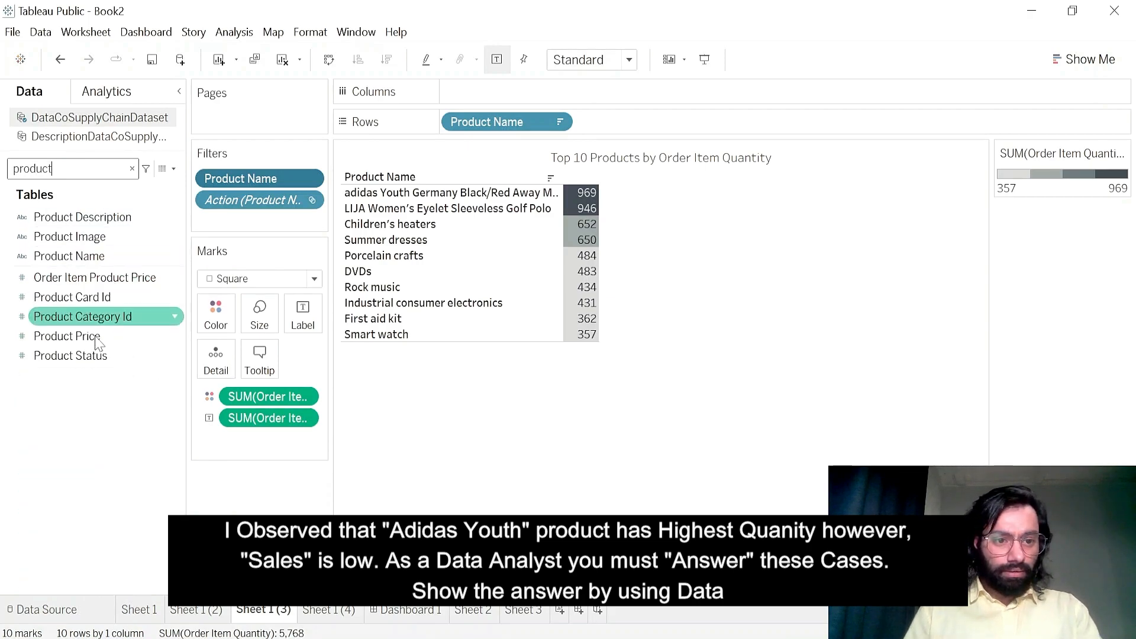
{"action": "left_click_drag", "start_coordinate": [85, 342], "coordinate": [301, 315]}
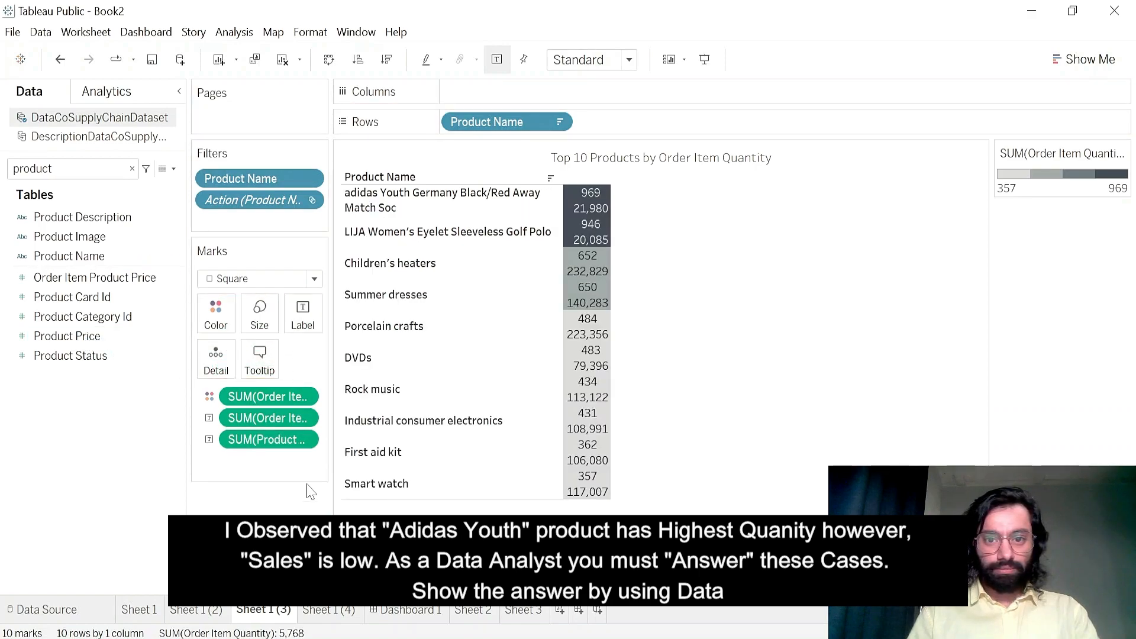
- Rearrange Order Item Quantity, Product Price and Product Name on rows and columns, and convert the view to a text table of both measures by product
{"action": "left_click_drag", "start_coordinate": [272, 418], "coordinate": [608, 92]}
{"action": "left_click_drag", "start_coordinate": [268, 414], "coordinate": [639, 93]}
{"action": "left_click", "coordinate": [1084, 59]}
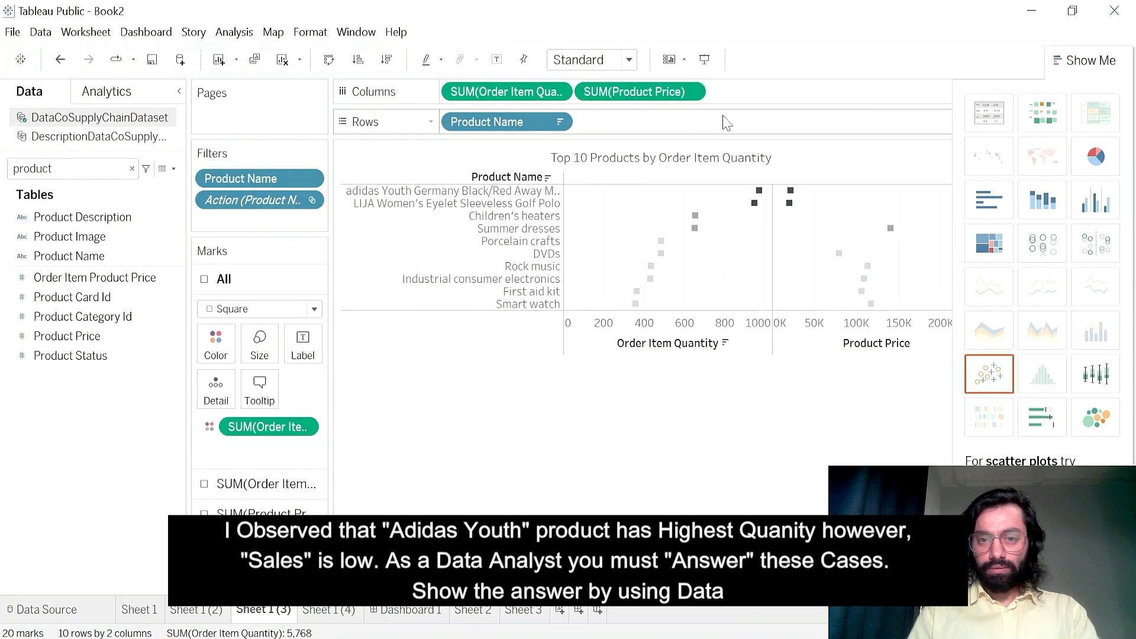
{"action": "left_click_drag", "start_coordinate": [646, 93], "coordinate": [642, 121]}
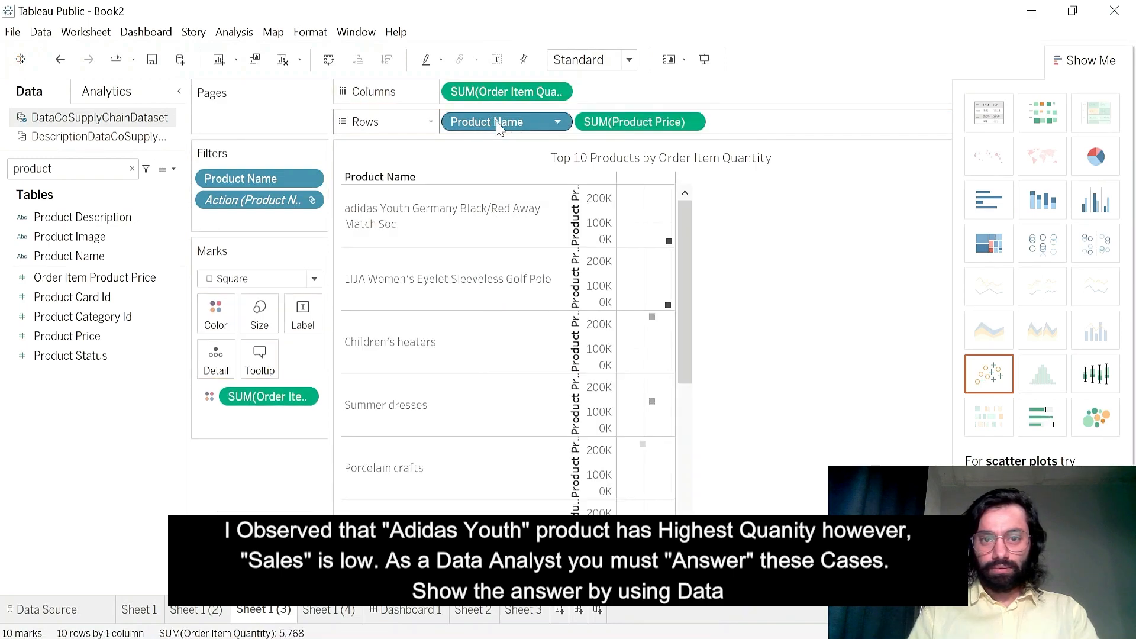
{"action": "left_click_drag", "start_coordinate": [509, 92], "coordinate": [764, 118]}
{"action": "left_click_drag", "start_coordinate": [500, 121], "coordinate": [510, 90]}
{"action": "left_click", "coordinate": [997, 114]}
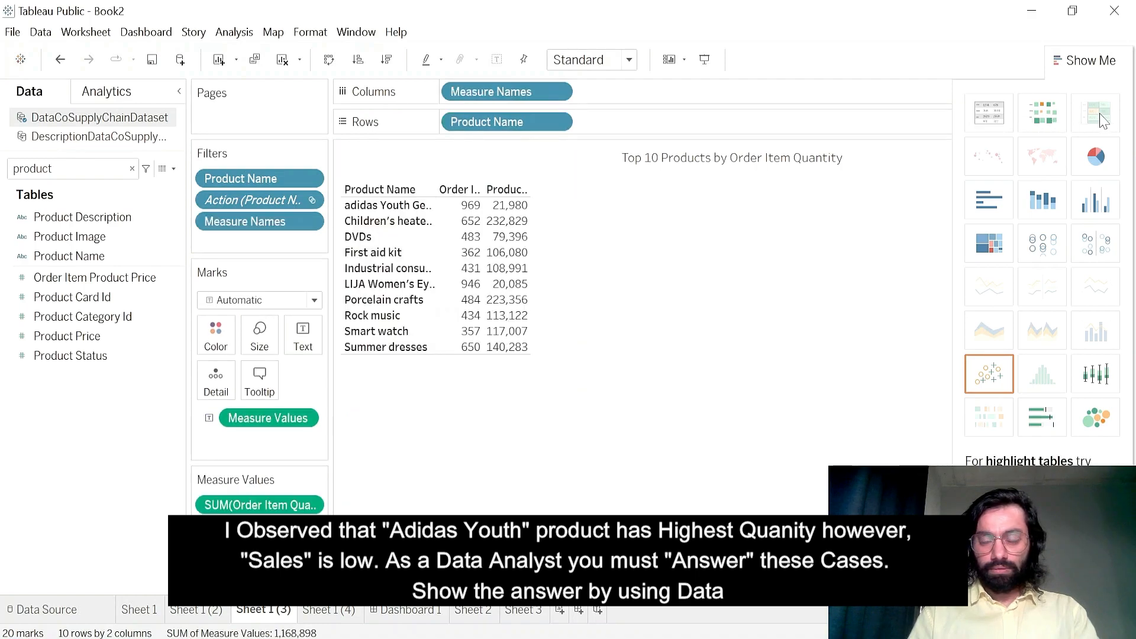
{"action": "left_click", "coordinate": [1089, 60]}
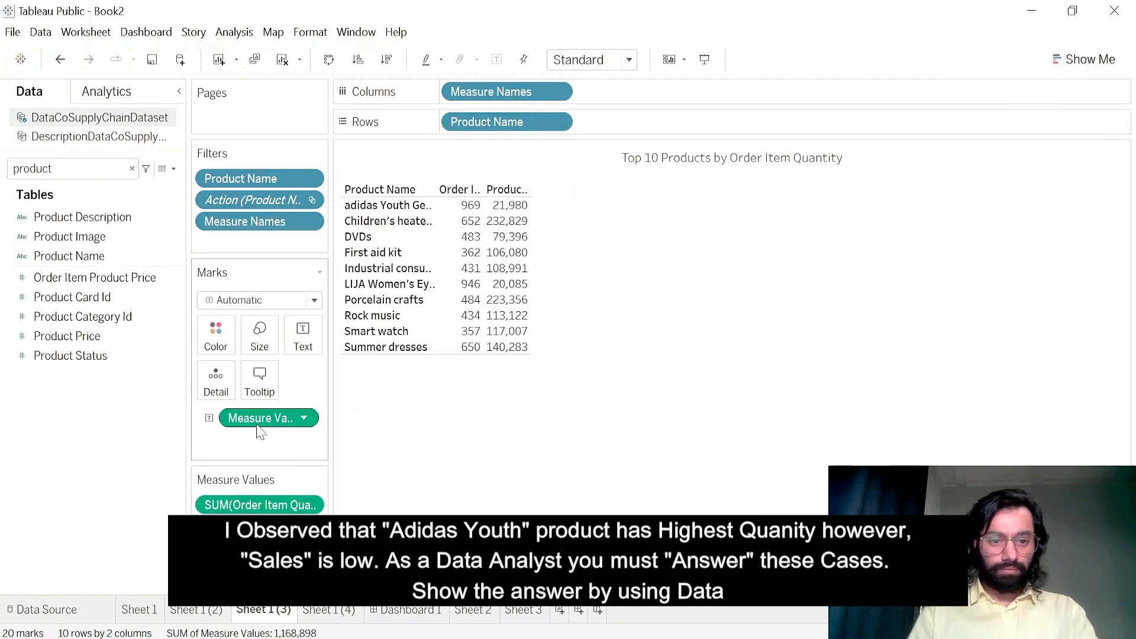
- Color the table by Measure Values and set the mark type to Square
{"action": "left_click_drag", "start_coordinate": [260, 431], "coordinate": [217, 337]}
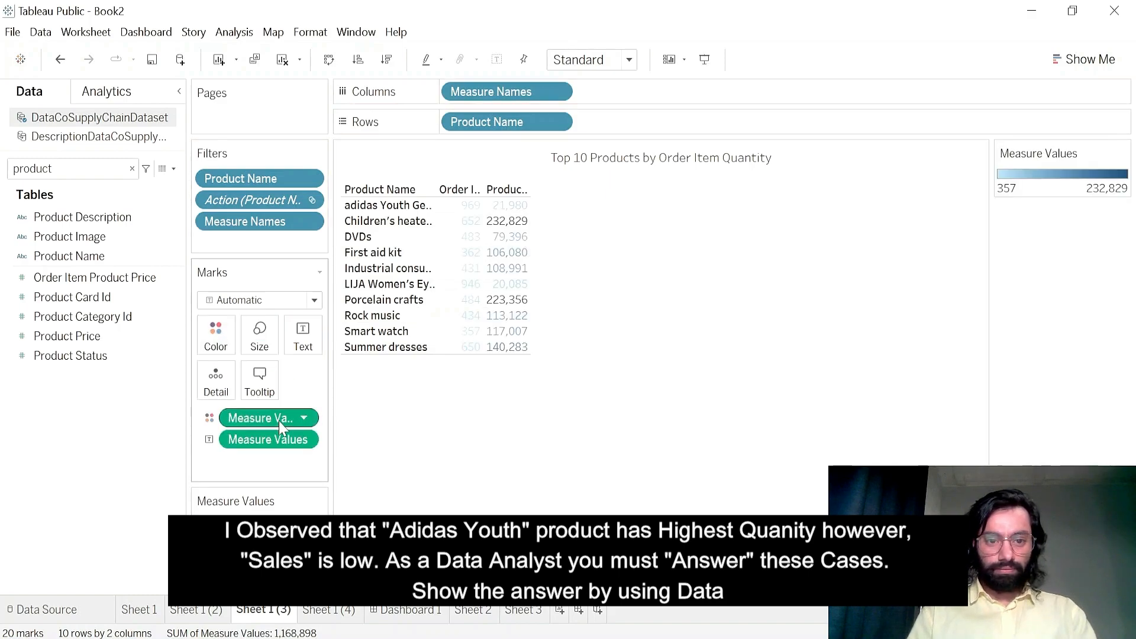
{"action": "left_click", "coordinate": [260, 300]}
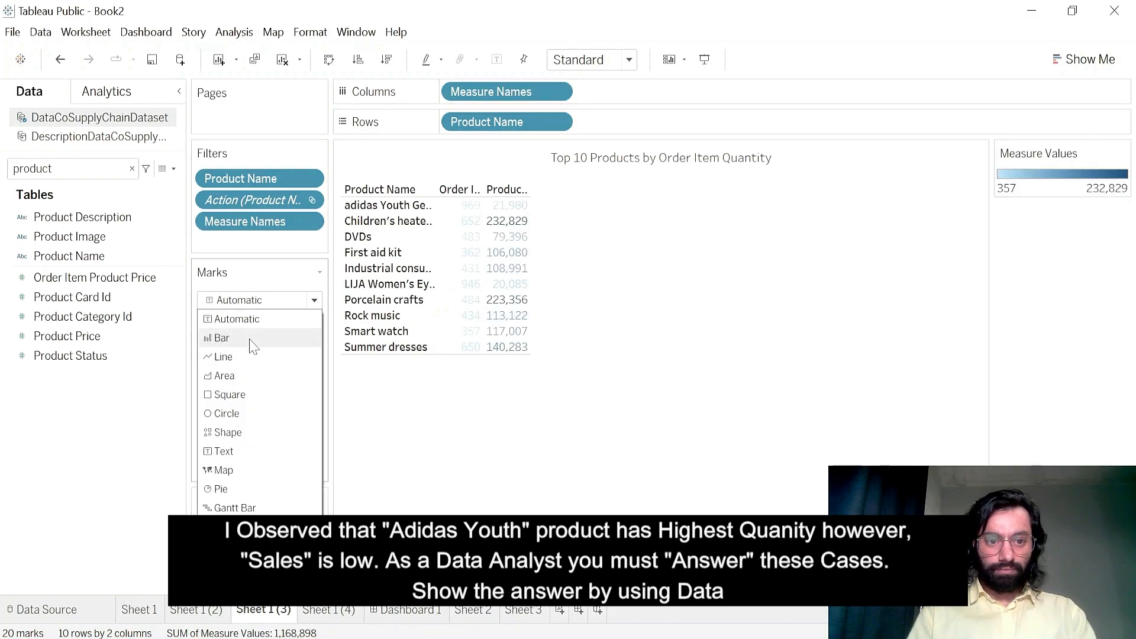
{"action": "left_click", "coordinate": [242, 396]}
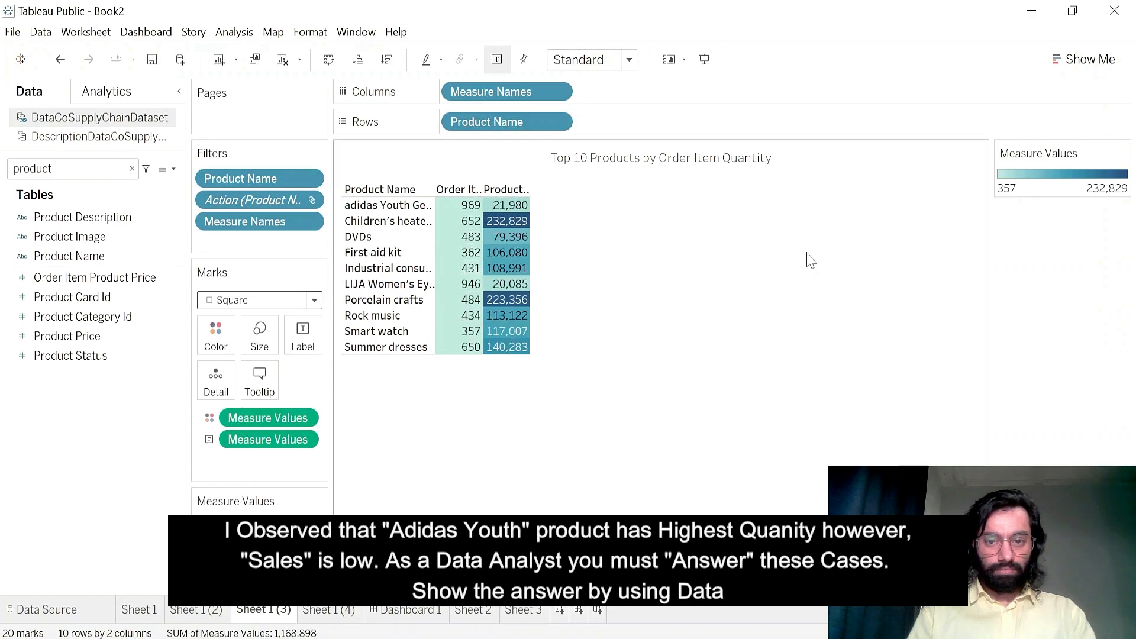
- Apply the Gray palette to the table's Measure Values colors and widen the measure columns to show their full headers
{"action": "left_click", "coordinate": [216, 334]}
{"action": "left_click", "coordinate": [267, 390]}
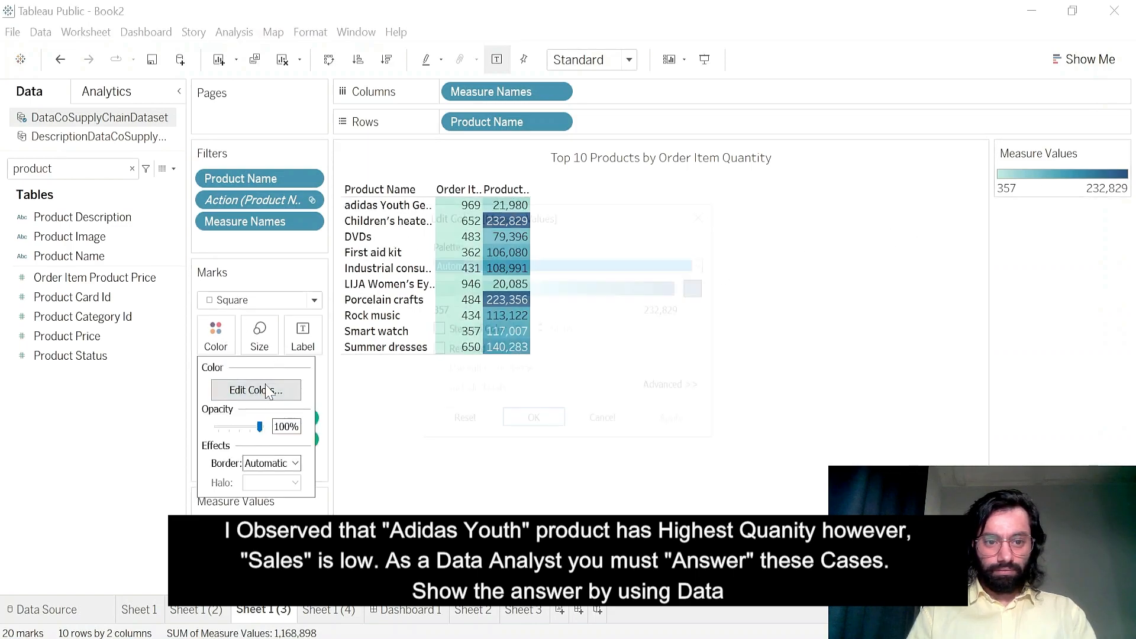
{"action": "left_click", "coordinate": [703, 263]}
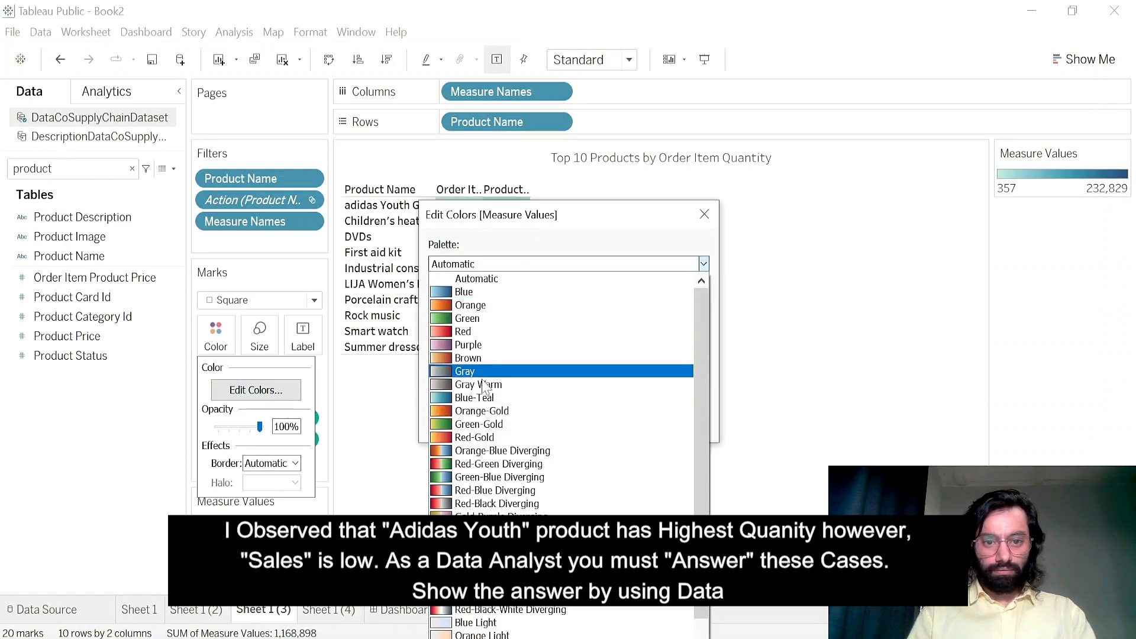
{"action": "left_click", "coordinate": [484, 385]}
{"action": "left_click", "coordinate": [704, 264]}
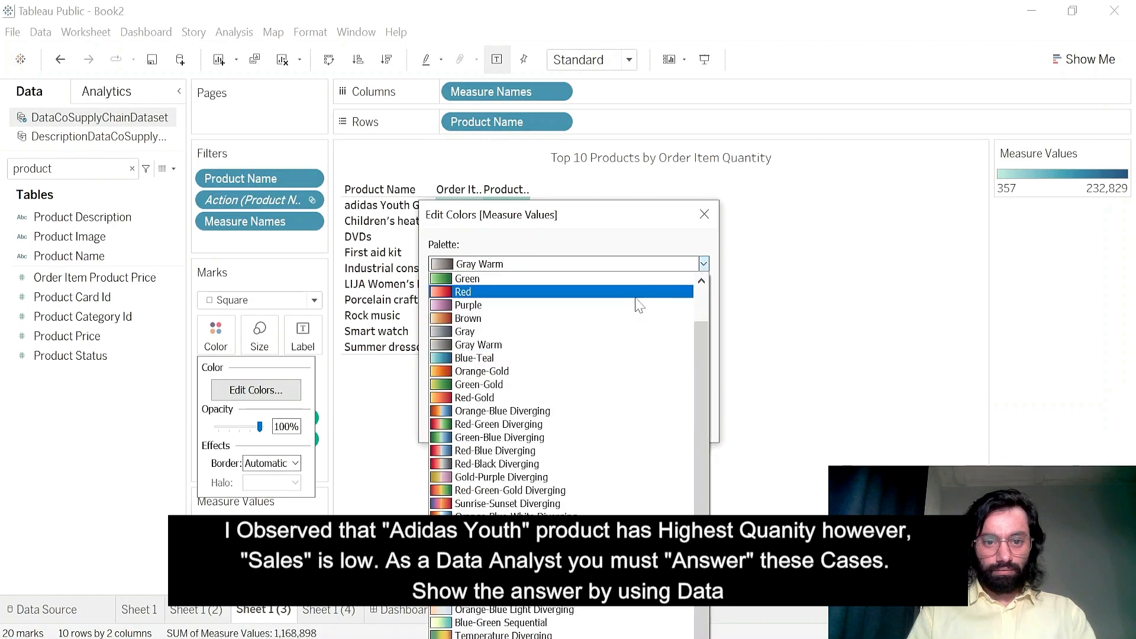
{"action": "left_click", "coordinate": [520, 335]}
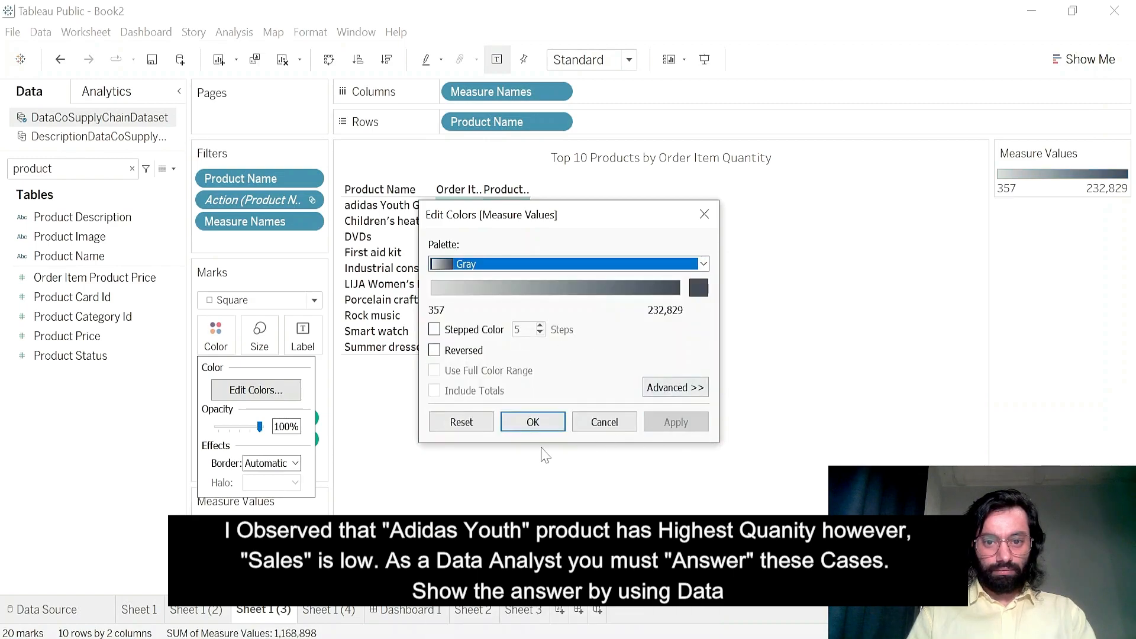
{"action": "left_click", "coordinate": [532, 421]}
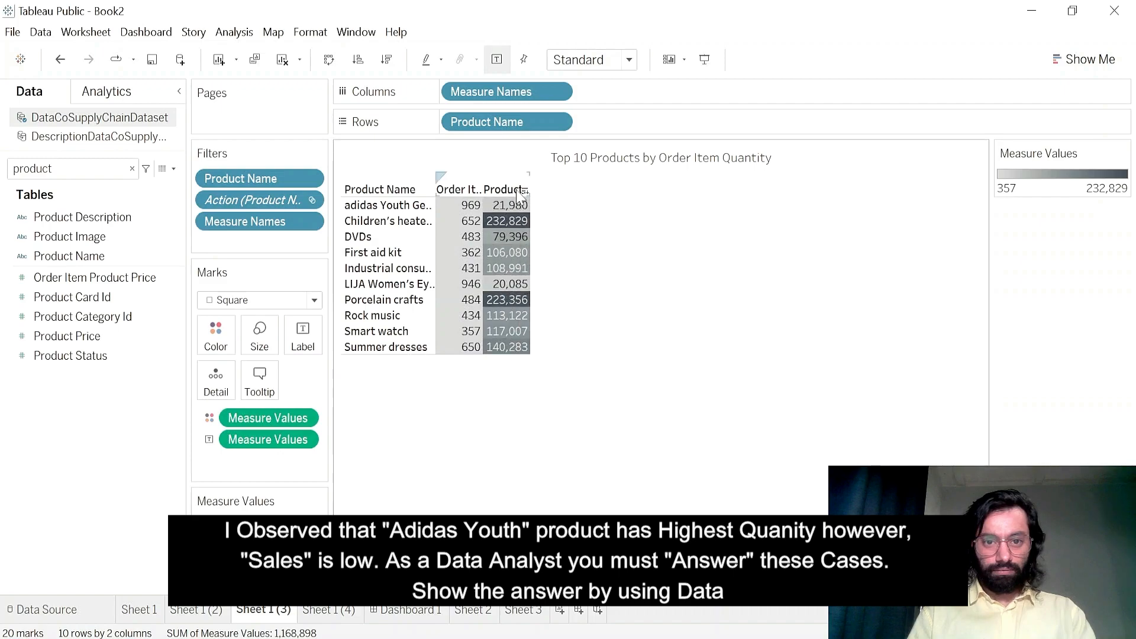
{"action": "left_click_drag", "start_coordinate": [529, 190], "coordinate": [641, 183]}
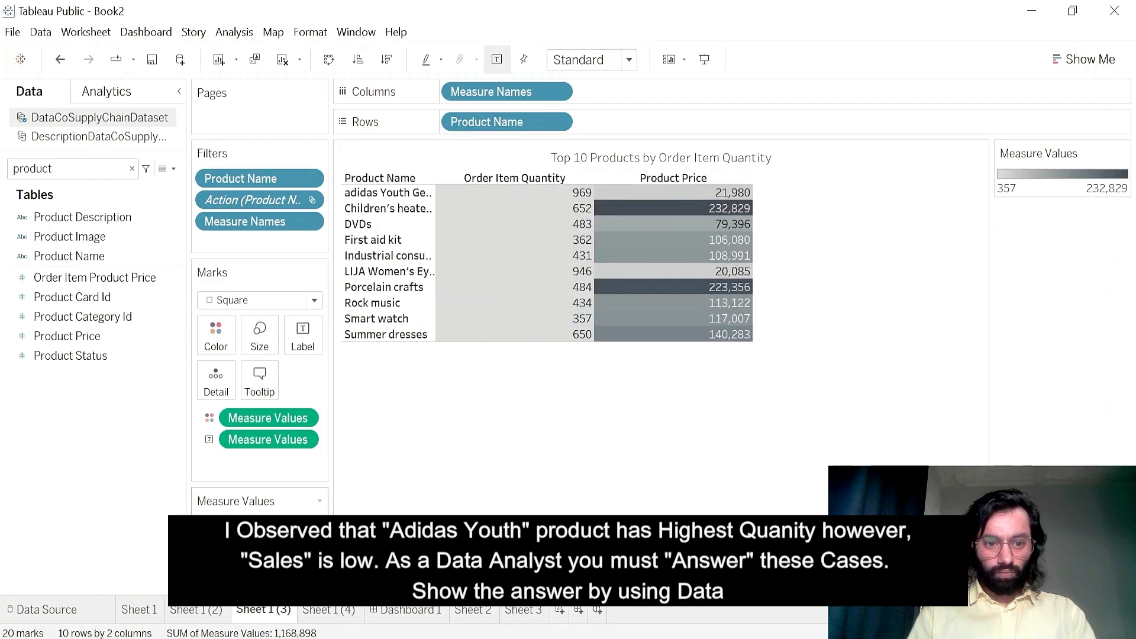
- Change the aggregation of Product Price in the table's measure values to Average
{"action": "right_click", "coordinate": [268, 420]}
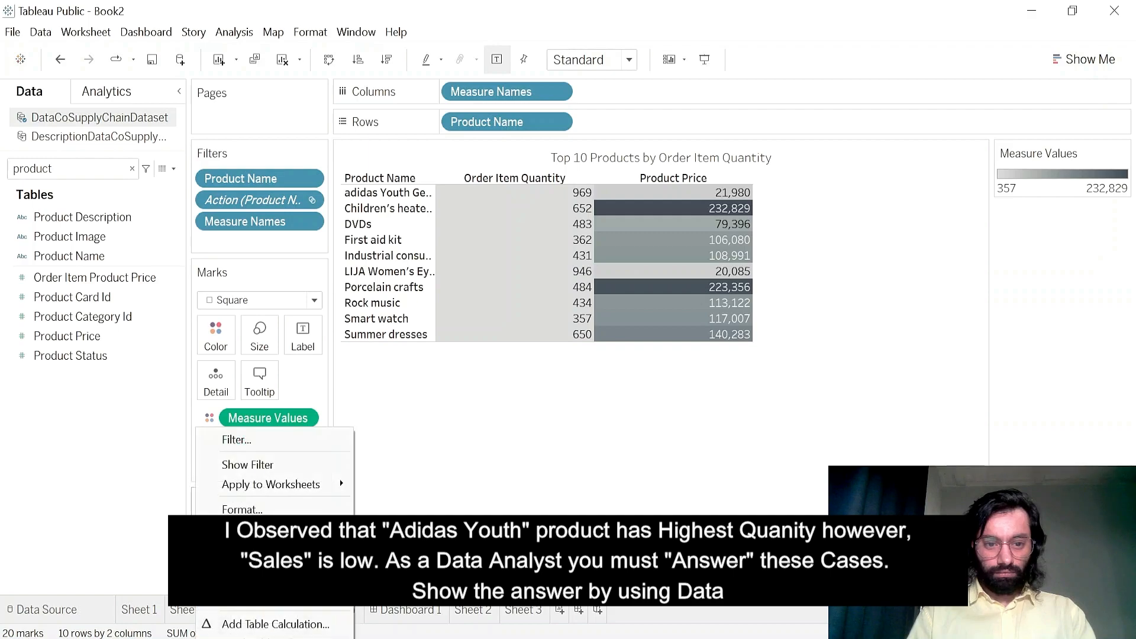
{"action": "mouse_move", "coordinate": [340, 480]}
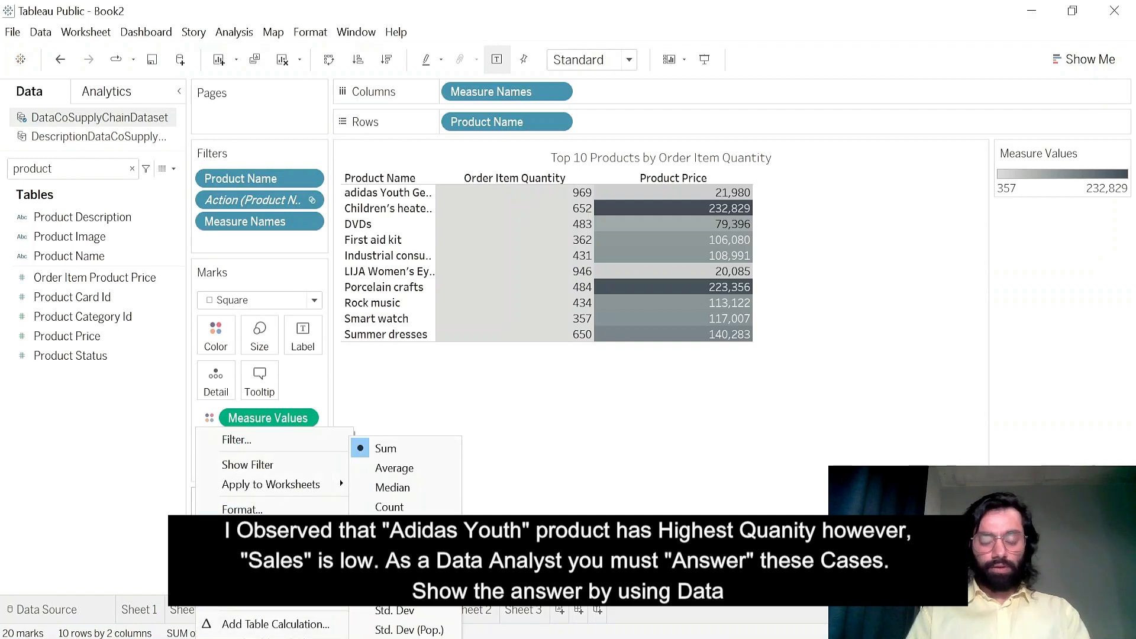
{"action": "left_click", "coordinate": [415, 480]}
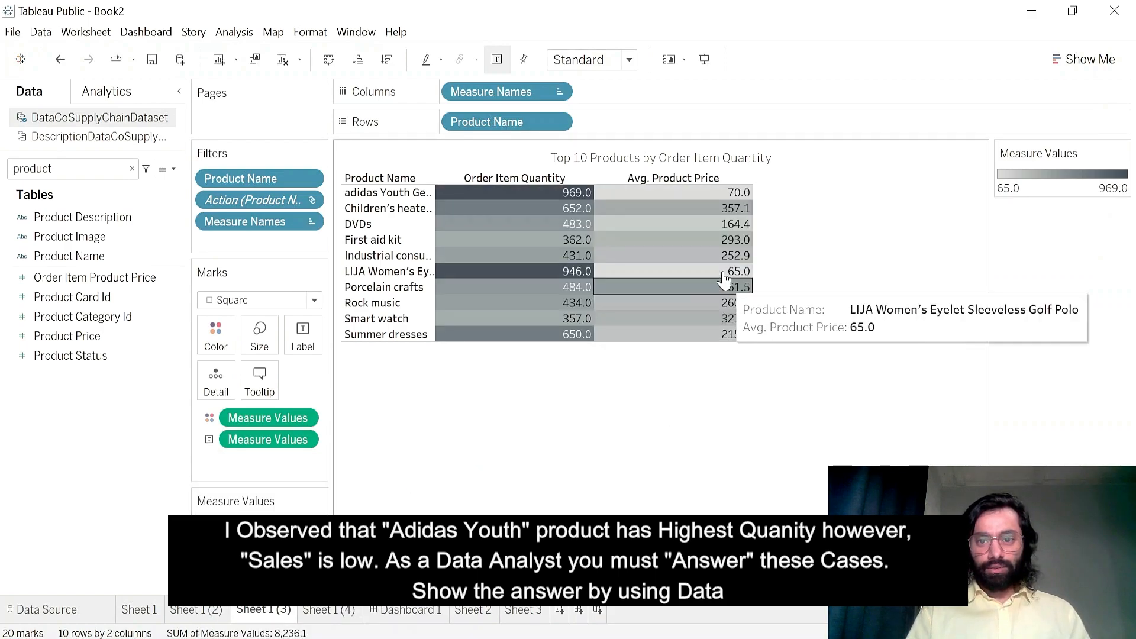
{"action": "mouse_move", "coordinate": [730, 214]}
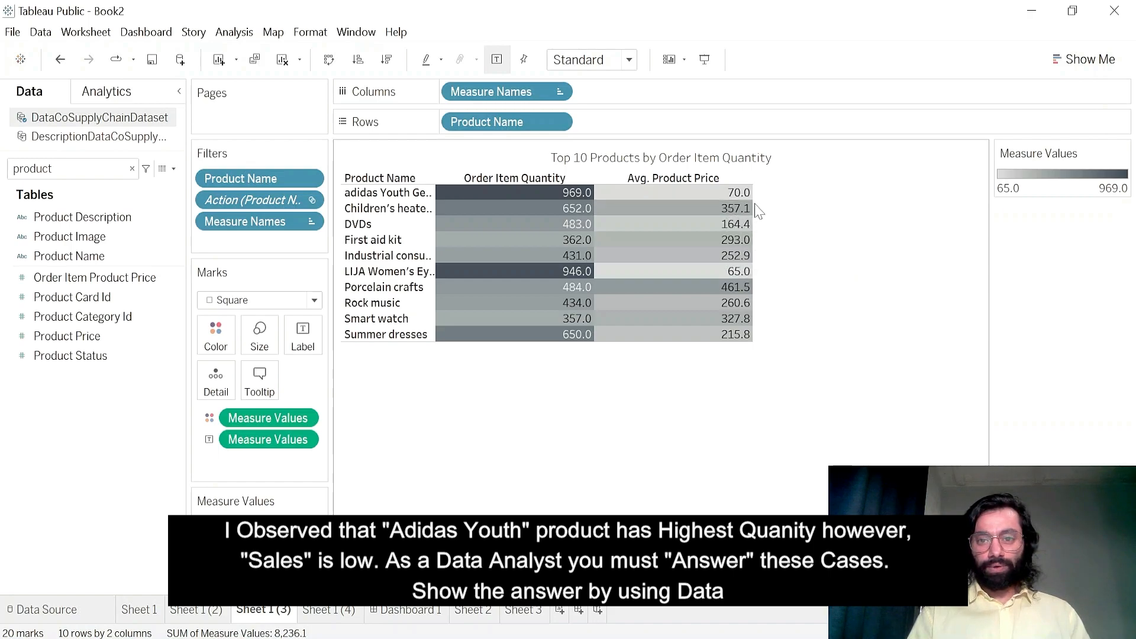
- Search the fields for "sales", add Sales as a third table measure, and color the table by Order Item Quantity
{"action": "left_click", "coordinate": [132, 169]}
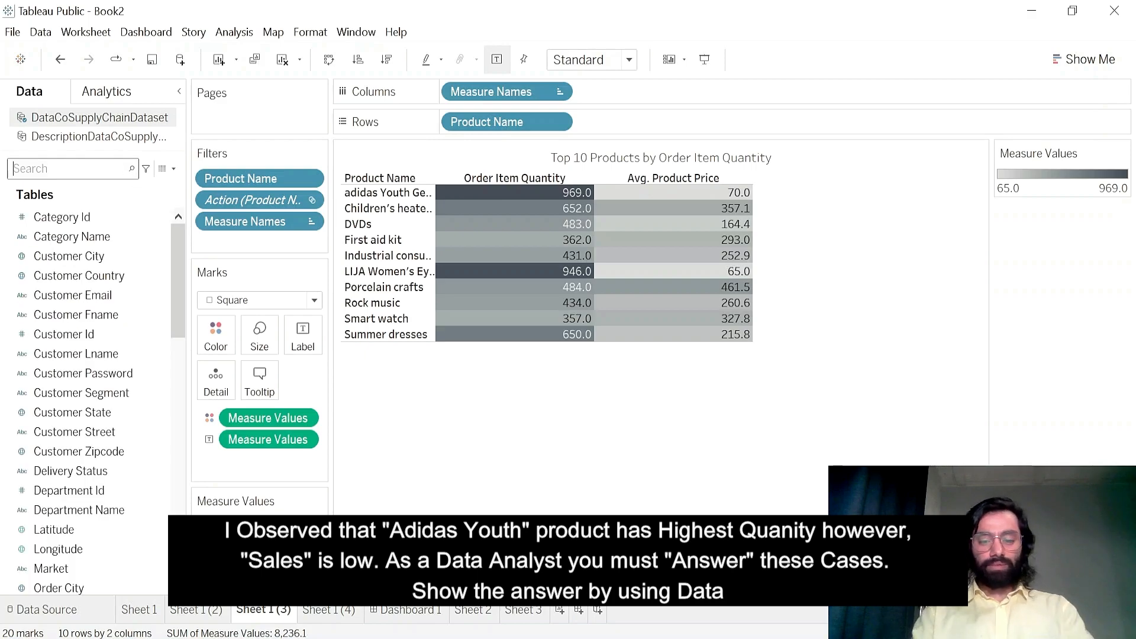
{"action": "type", "text": "sales"}
{"action": "left_click_drag", "start_coordinate": [76, 231], "coordinate": [266, 521]}
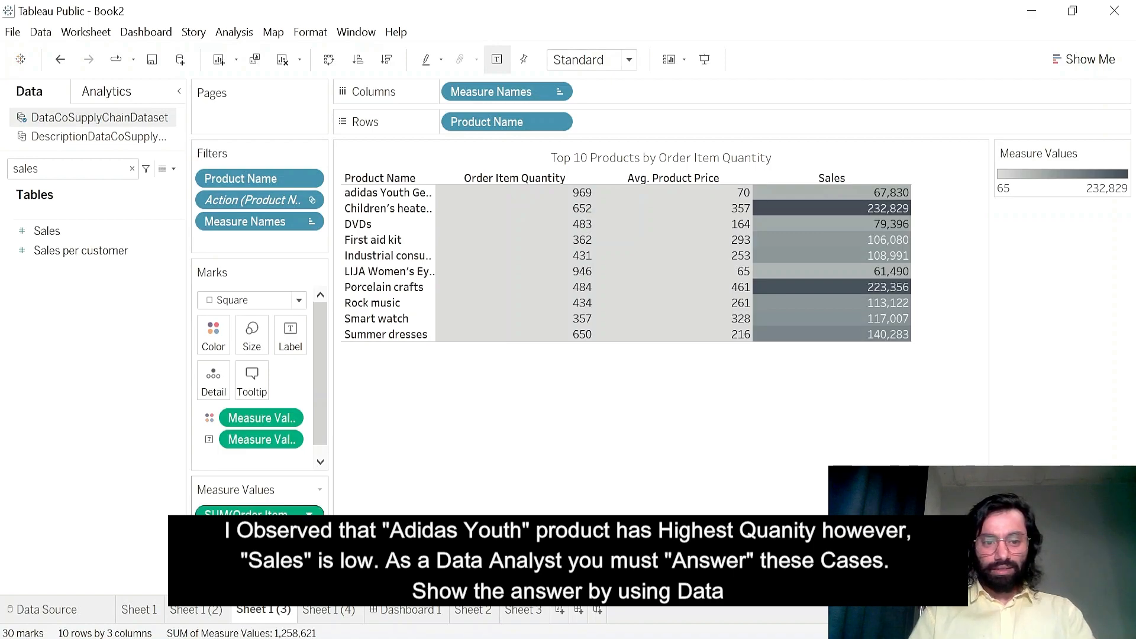
{"action": "left_click_drag", "start_coordinate": [259, 513], "coordinate": [217, 359]}
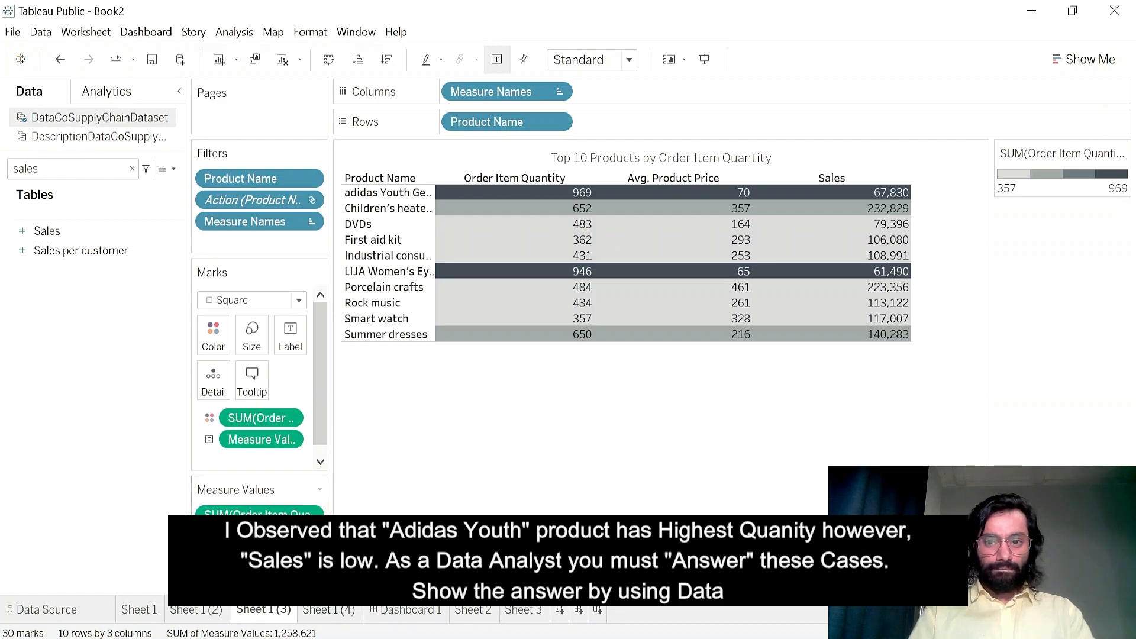
- Return to Dashboard 1 and widen the Product Name column of the quantity table
{"action": "left_click", "coordinate": [406, 613]}
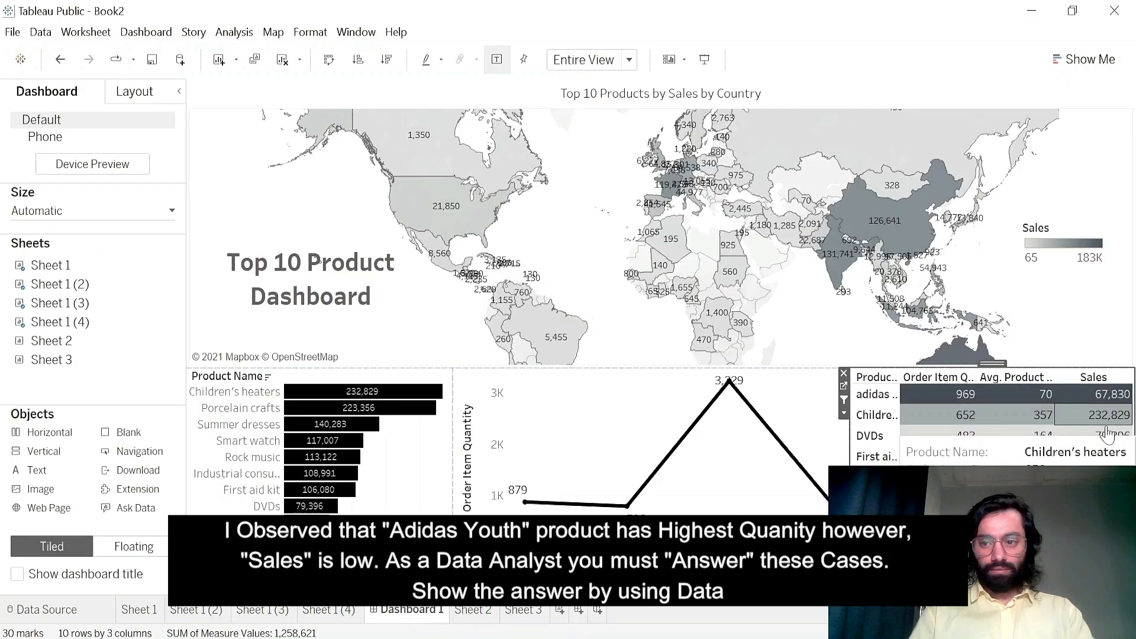
{"action": "left_click", "coordinate": [900, 392]}
{"action": "left_click", "coordinate": [899, 394]}
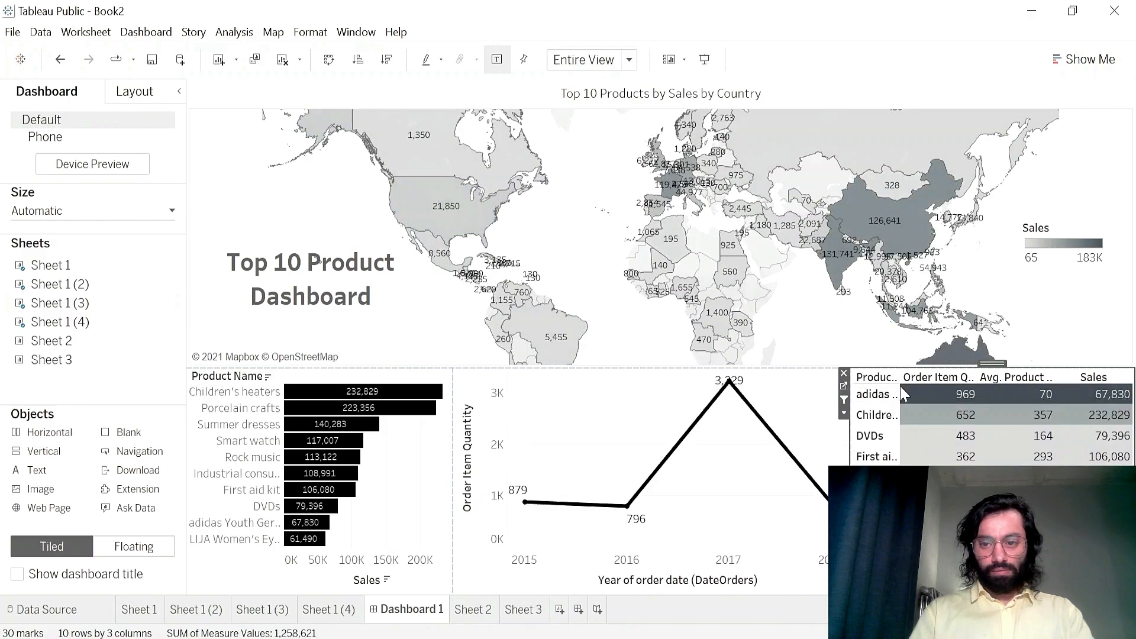
{"action": "left_click_drag", "start_coordinate": [900, 386], "coordinate": [998, 399]}
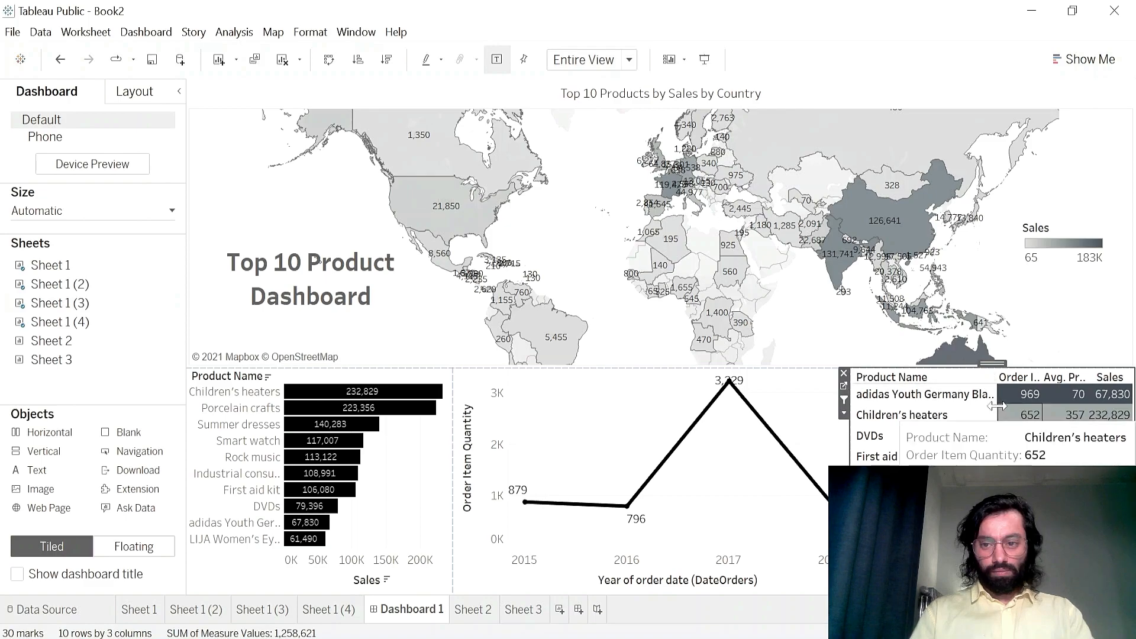
{"action": "left_click_drag", "start_coordinate": [997, 402], "coordinate": [982, 397]}
- Format the quantity table's Product Name headers with the Tableau Light font at size 7
{"action": "left_click", "coordinate": [958, 396]}
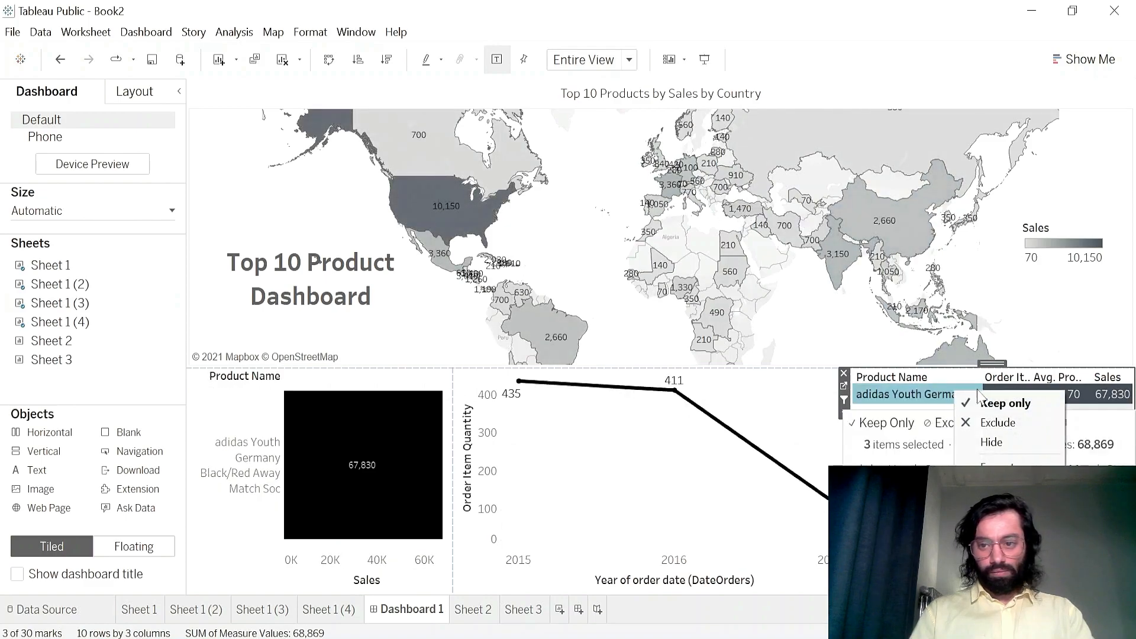
{"action": "left_click", "coordinate": [1000, 462]}
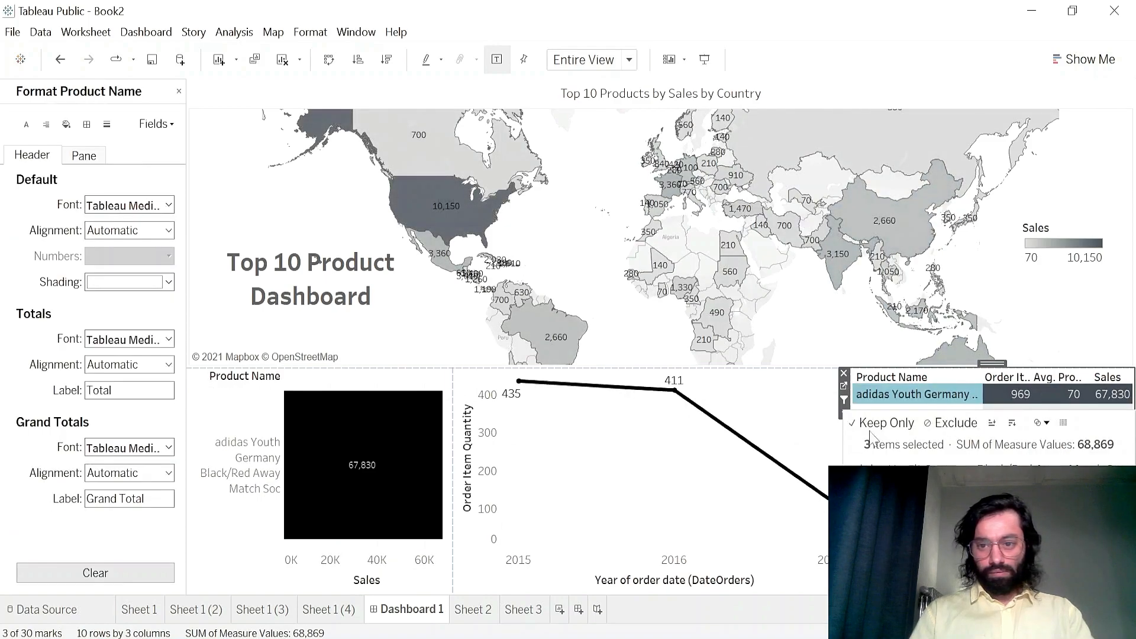
{"action": "left_click", "coordinate": [168, 205]}
{"action": "left_click", "coordinate": [125, 255]}
{"action": "left_click", "coordinate": [118, 272]}
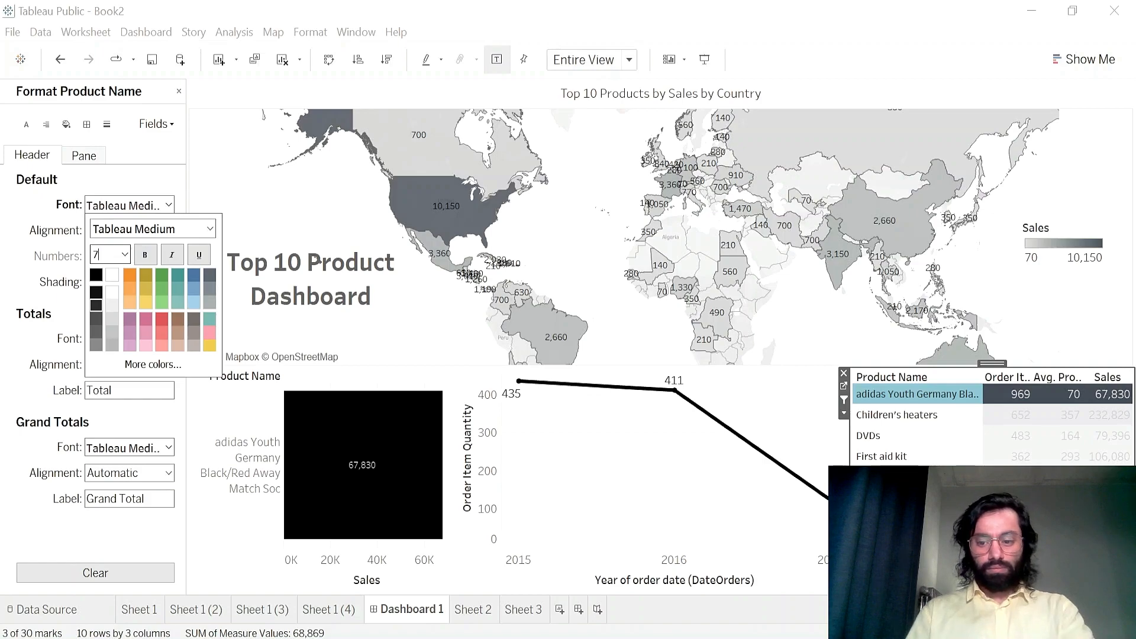
{"action": "key", "text": "shift+Tab"}
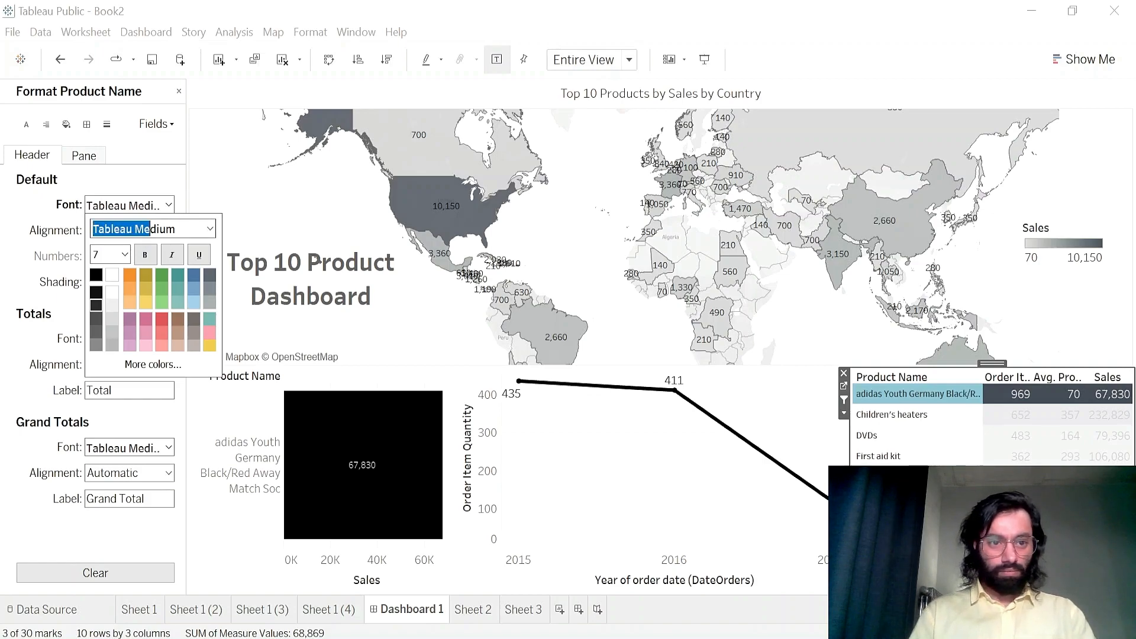
{"action": "left_click", "coordinate": [211, 230]}
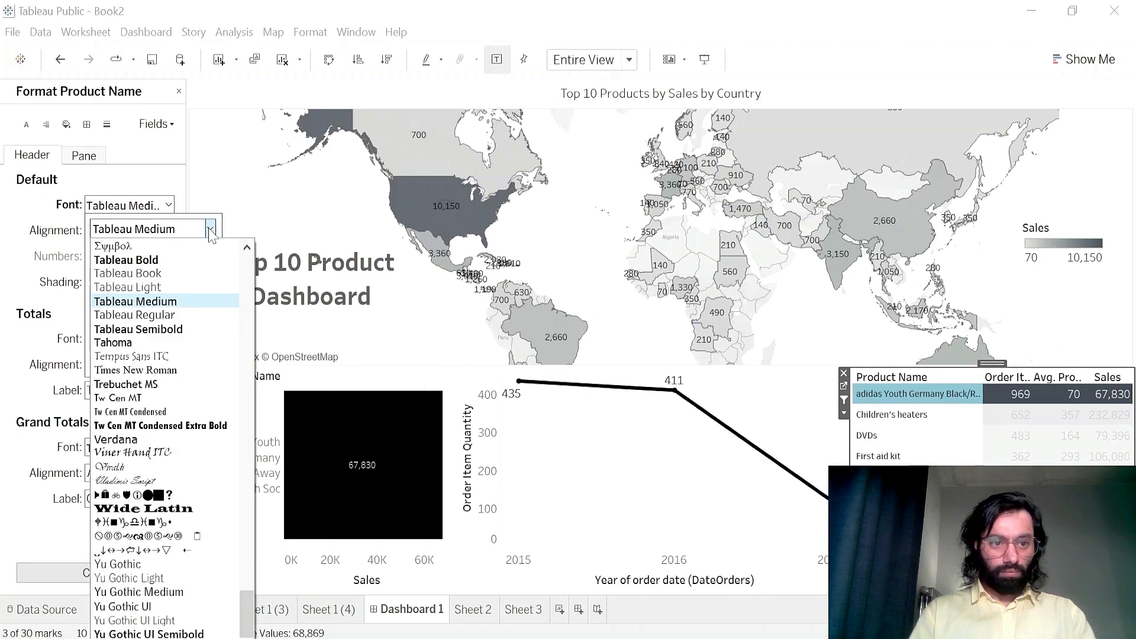
{"action": "left_click", "coordinate": [168, 288]}
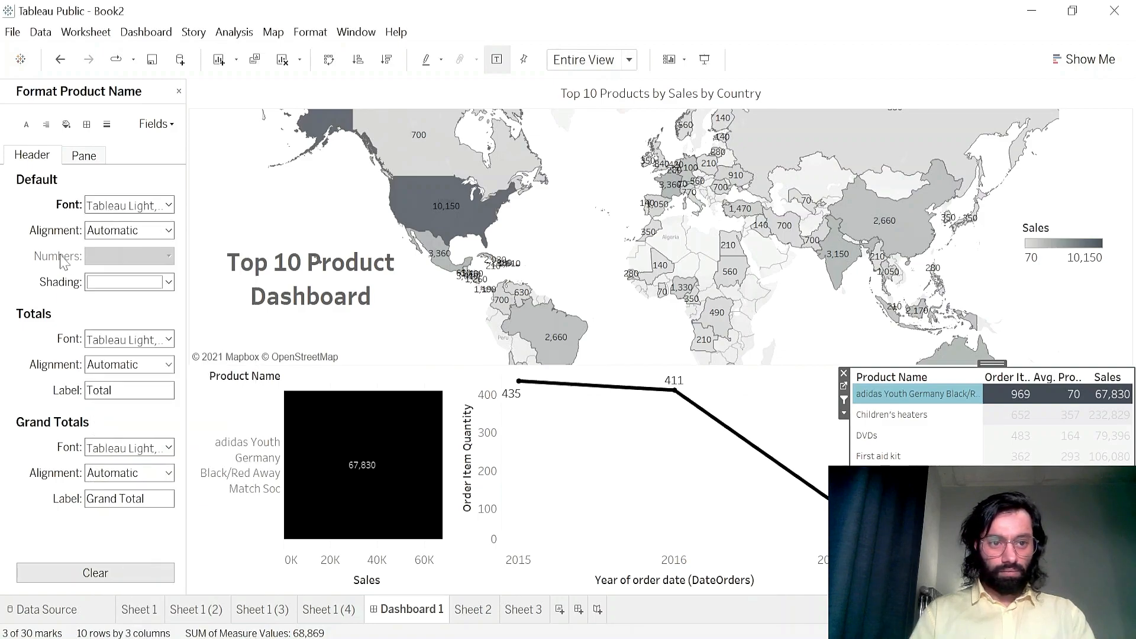
{"action": "left_click", "coordinate": [125, 366]}
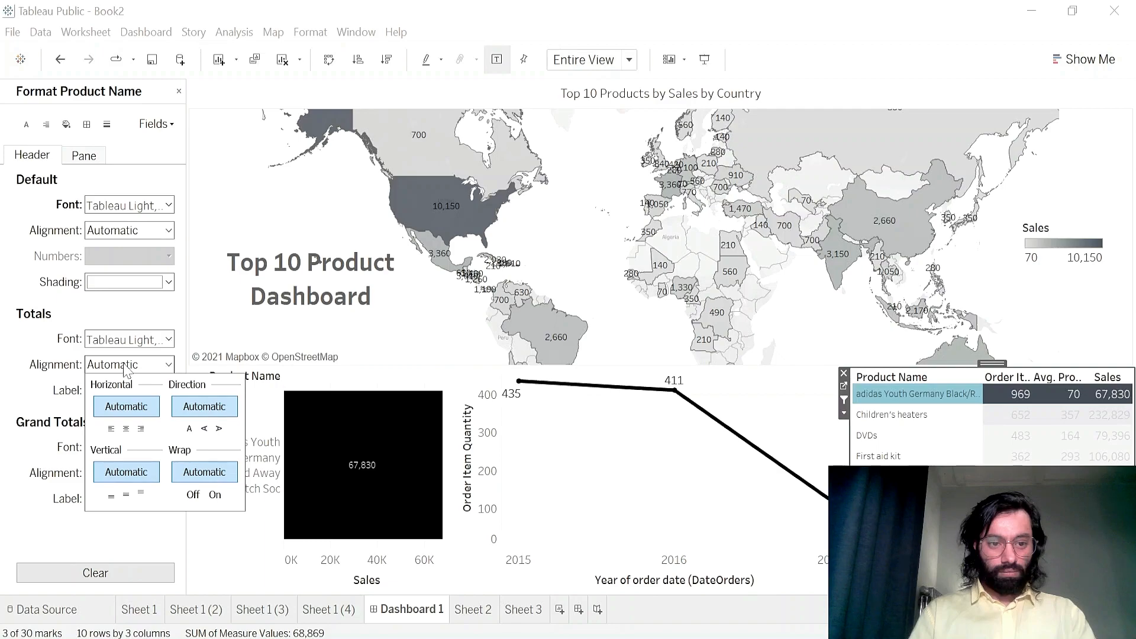
{"action": "left_click", "coordinate": [132, 367]}
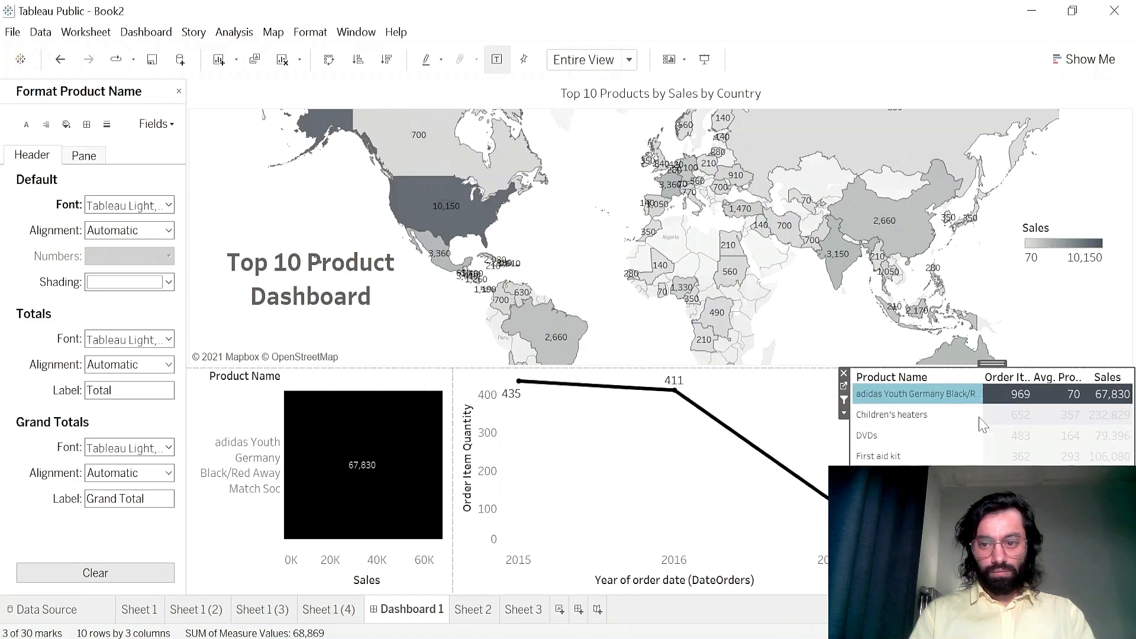
- Widen the Product Name column further, enlarge the quantity table's area next to the line chart, and close the formatting options
{"action": "left_click_drag", "start_coordinate": [981, 415], "coordinate": [998, 414]}
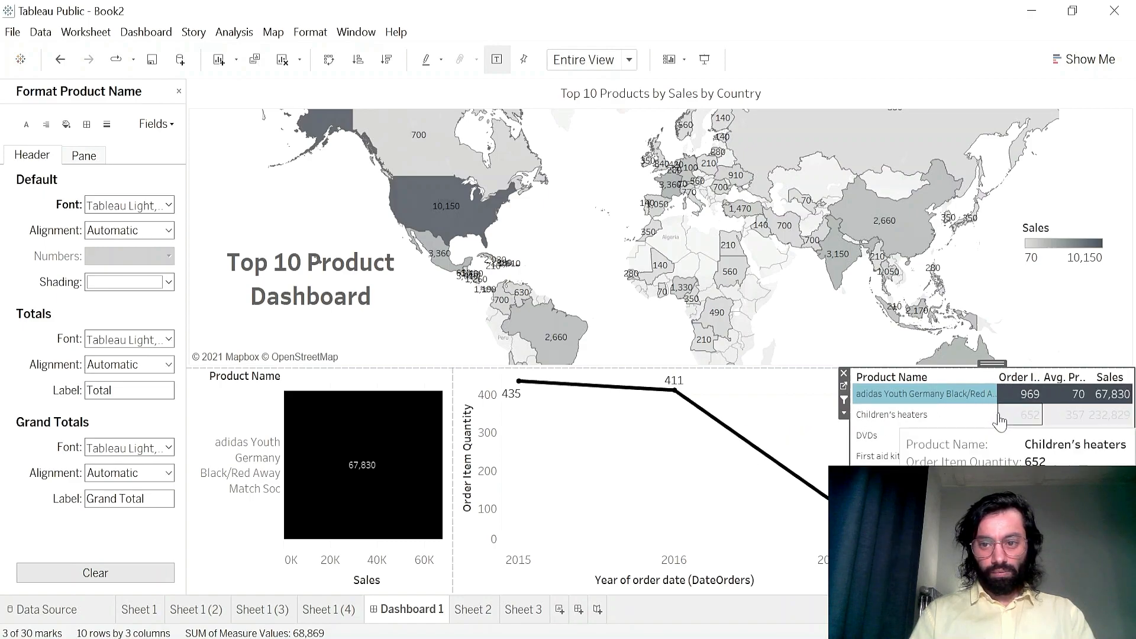
{"action": "left_click", "coordinate": [1017, 378]}
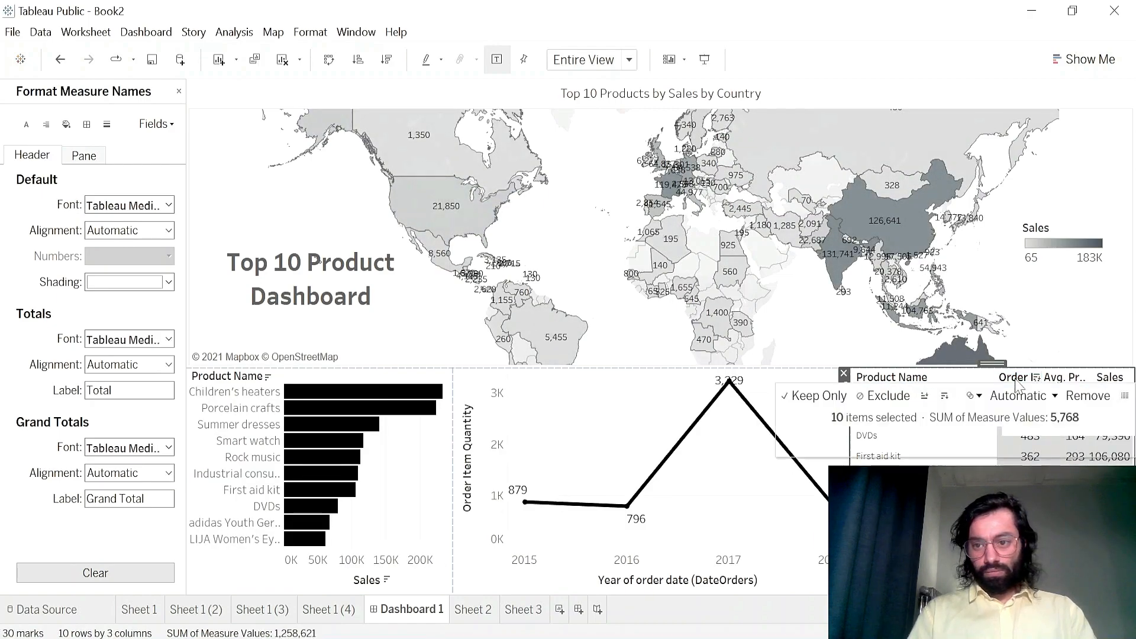
{"action": "left_click", "coordinate": [1017, 379]}
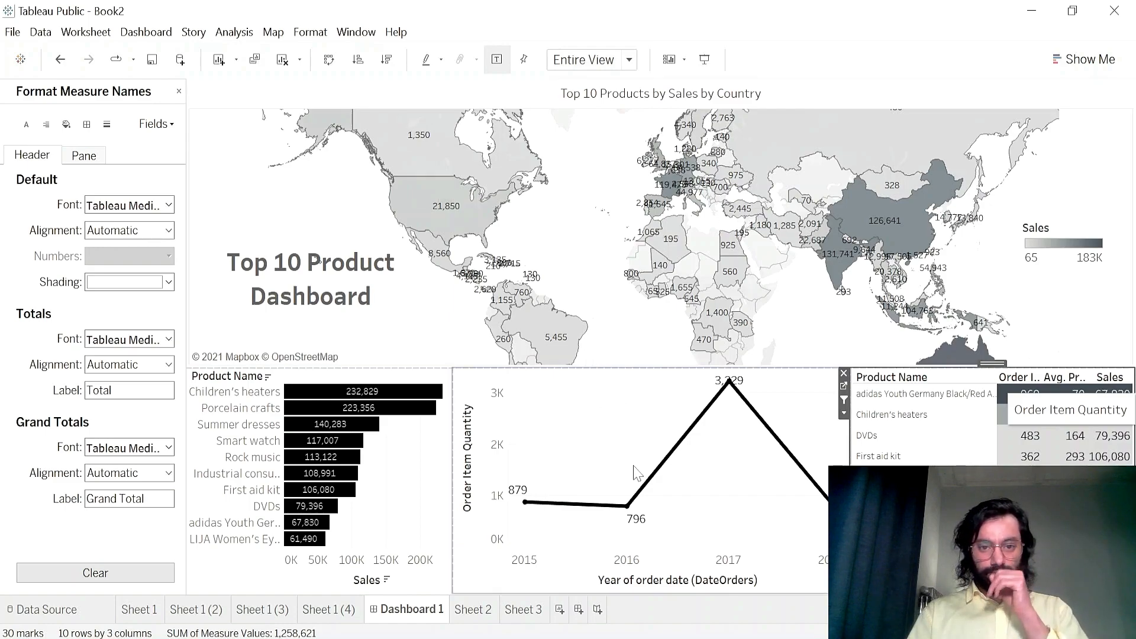
{"action": "left_click", "coordinate": [844, 466]}
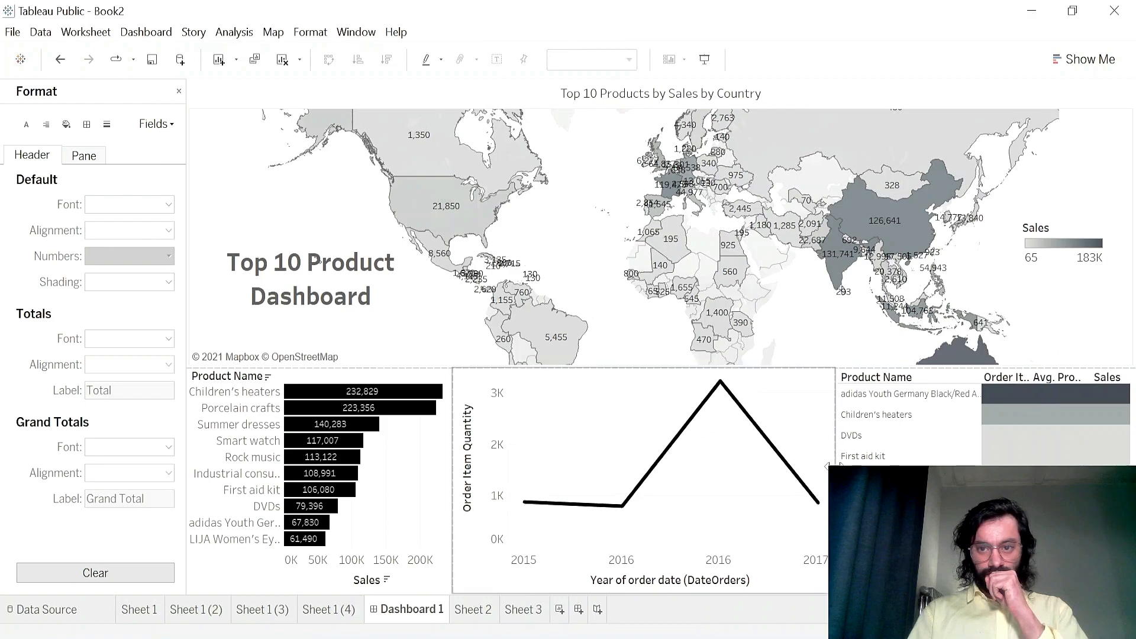
{"action": "left_click", "coordinate": [802, 319]}
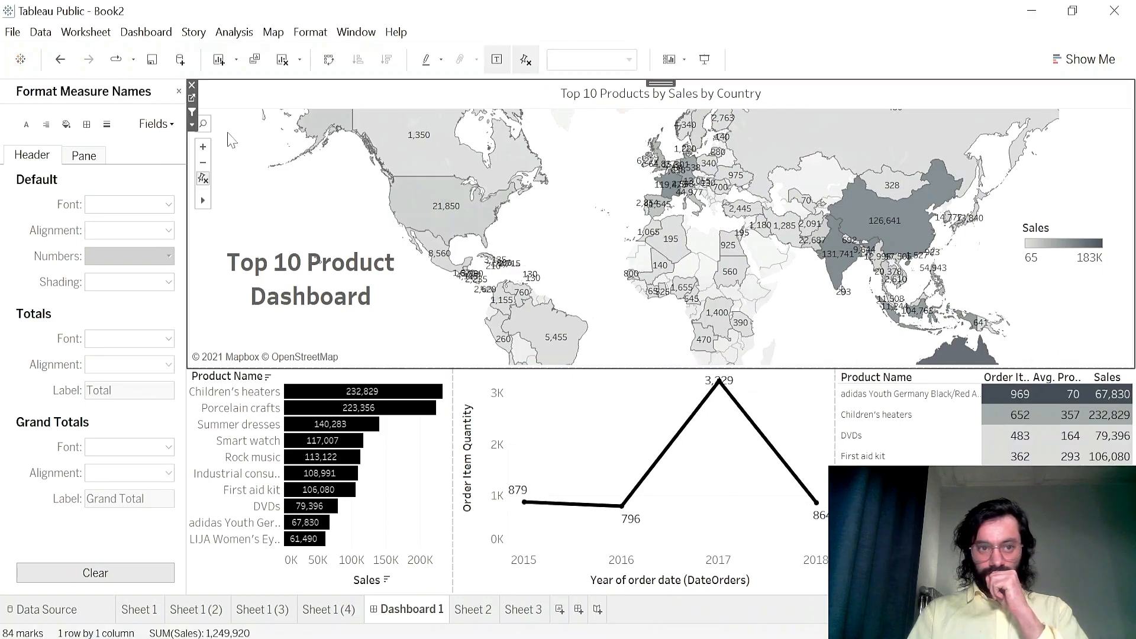
{"action": "left_click", "coordinate": [179, 91]}
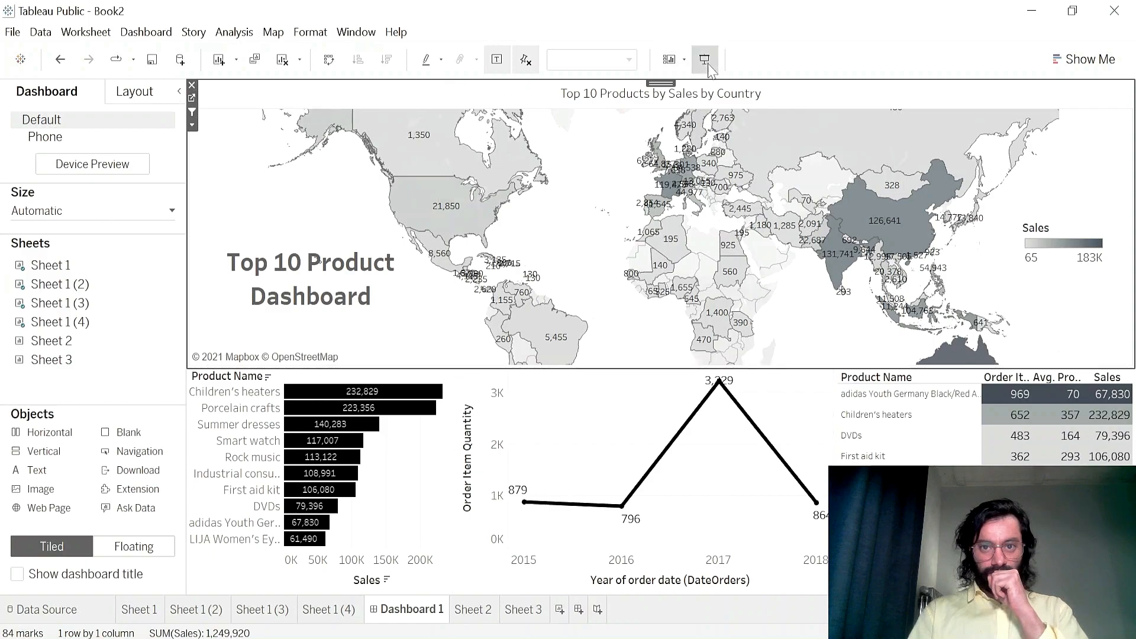
- Present the dashboard full screen, filter it by 2017 in the line chart, clear the selection, and review the quantity table
{"action": "left_click", "coordinate": [704, 59]}
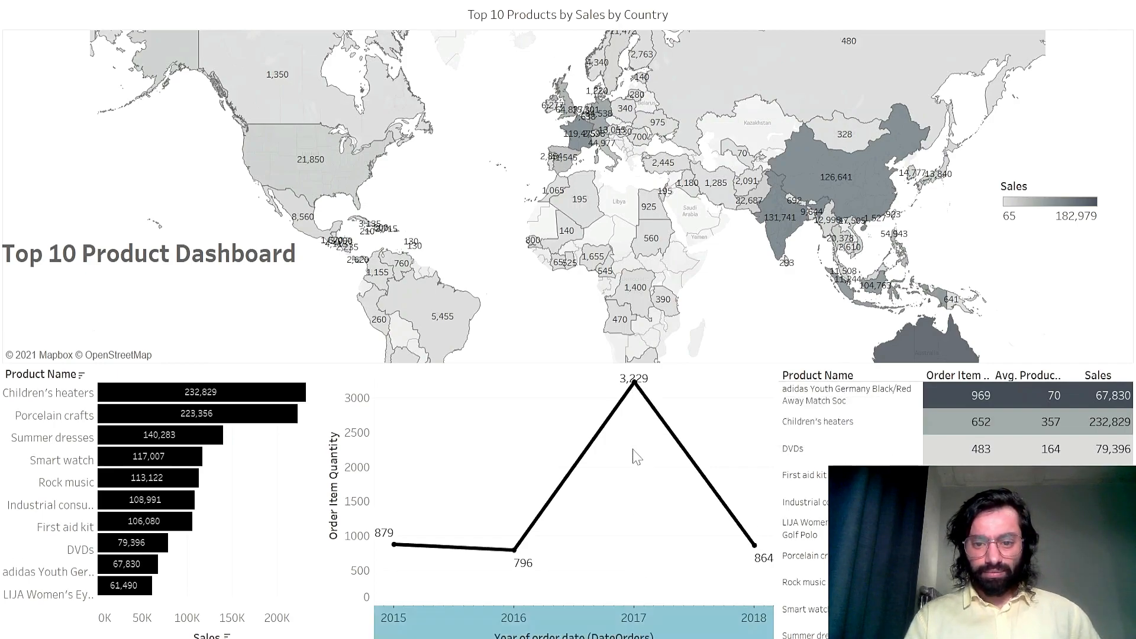
{"action": "left_click", "coordinate": [635, 381]}
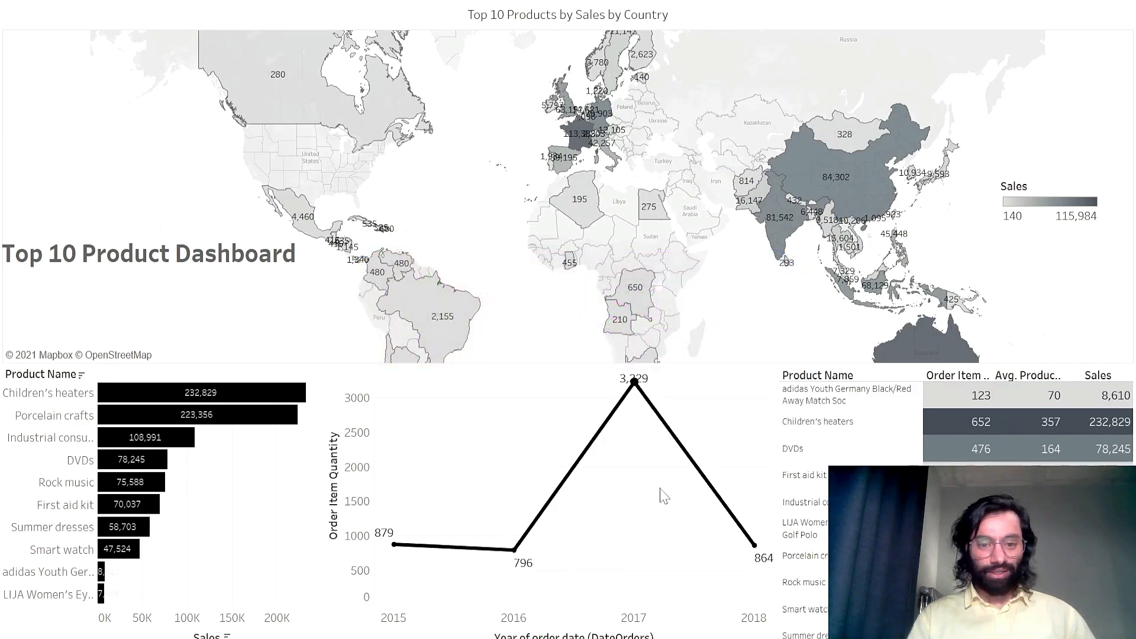
{"action": "mouse_move", "coordinate": [634, 382]}
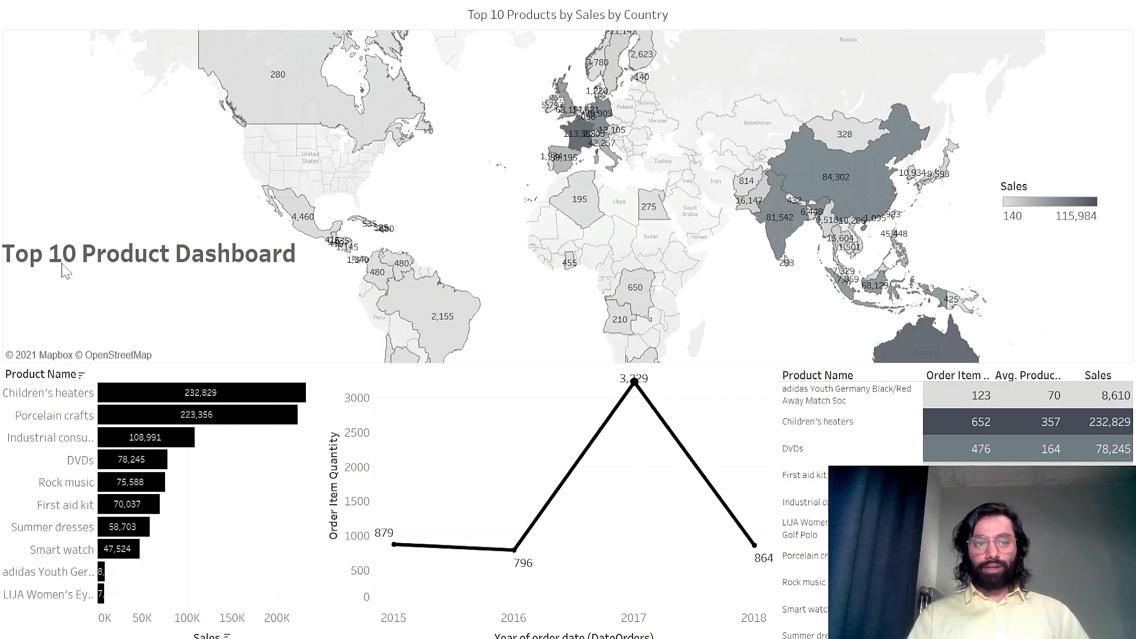
{"action": "left_click", "coordinate": [641, 527]}
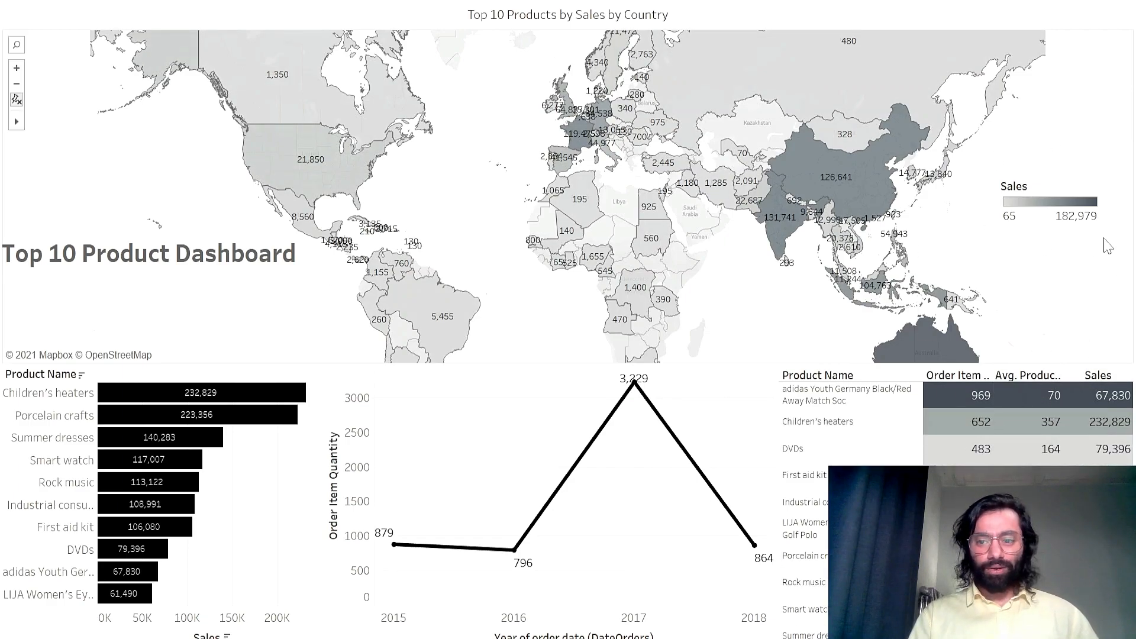
{"action": "mouse_move", "coordinate": [1077, 429]}
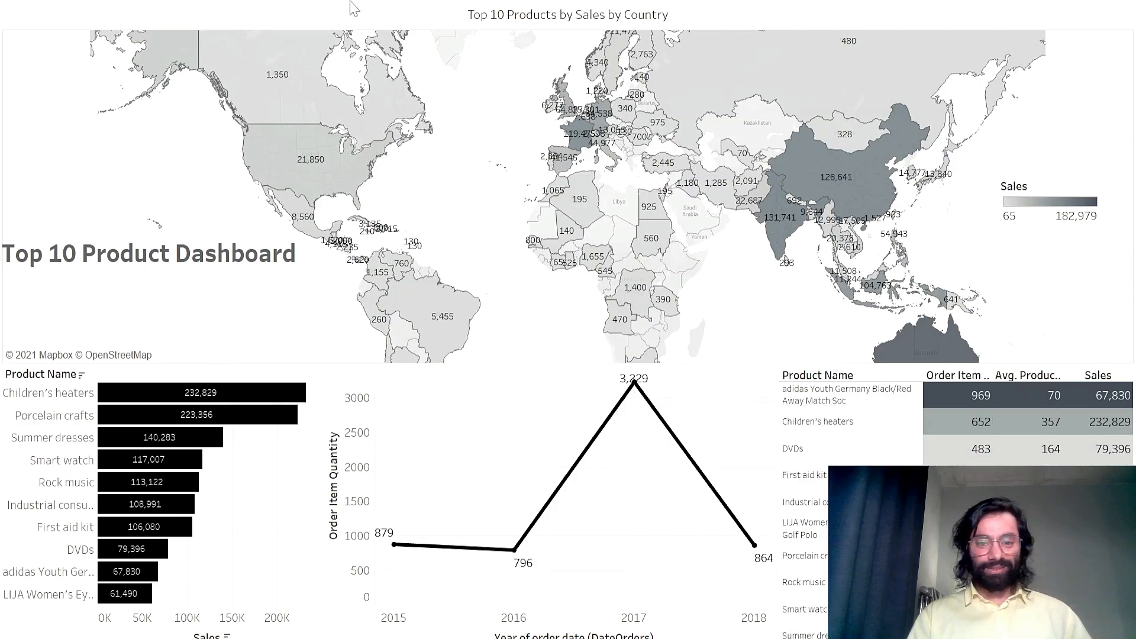
- Leave the full-screen presentation, switch to the Google Docs objectives, review the second one on Sales and Profit, and return to Tableau
{"action": "key", "text": "Escape"}
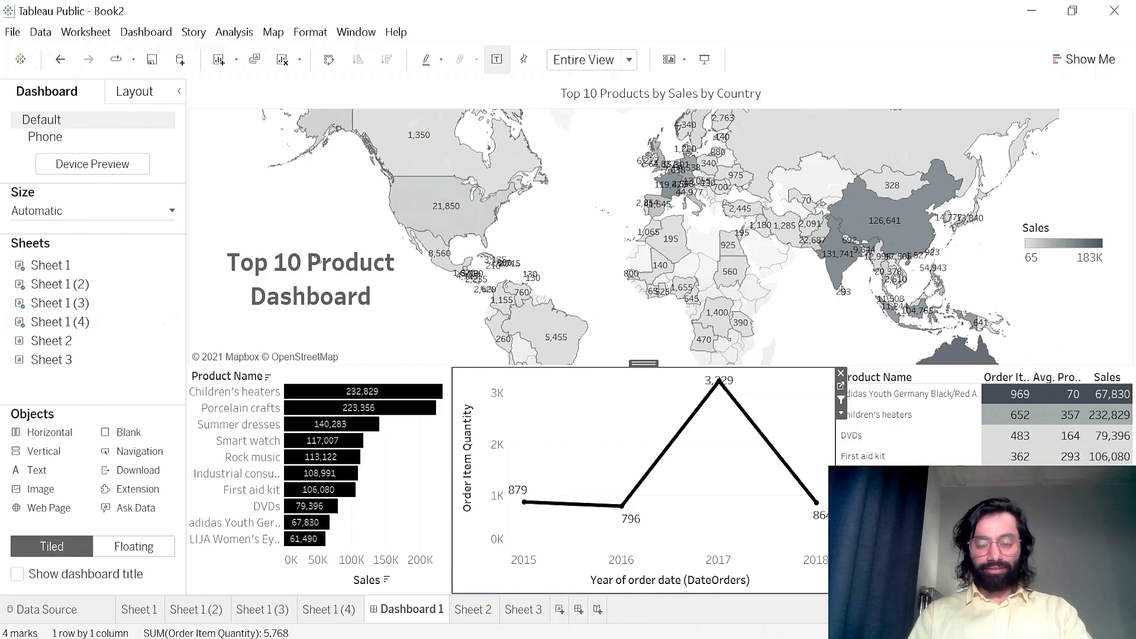
{"action": "key", "text": "alt+Tab"}
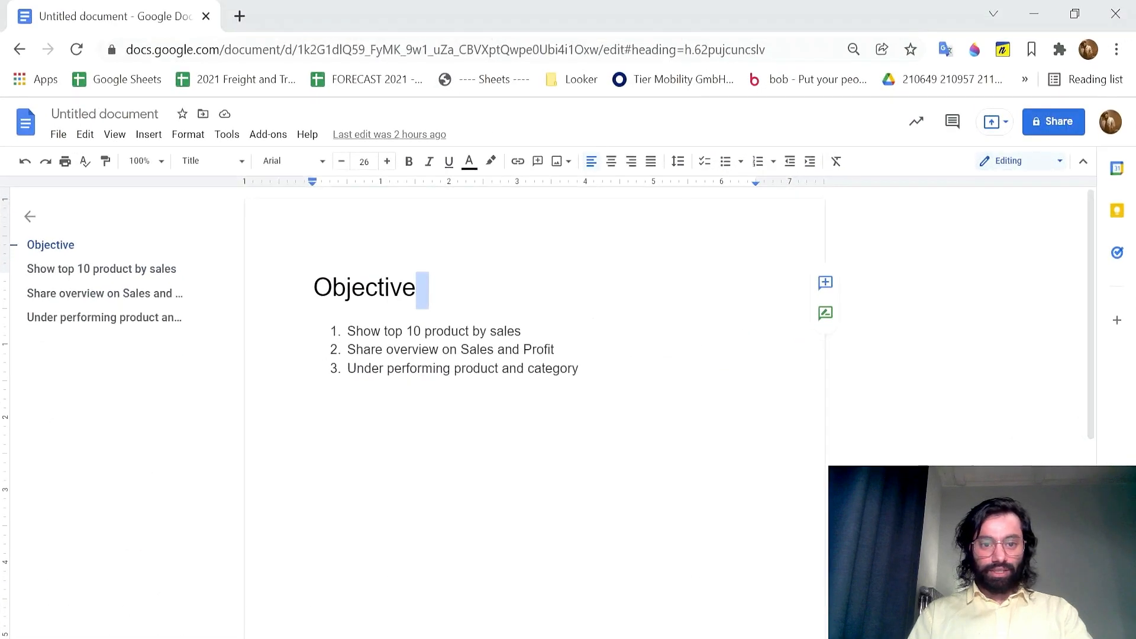
{"action": "left_click_drag", "start_coordinate": [363, 349], "coordinate": [523, 349]}
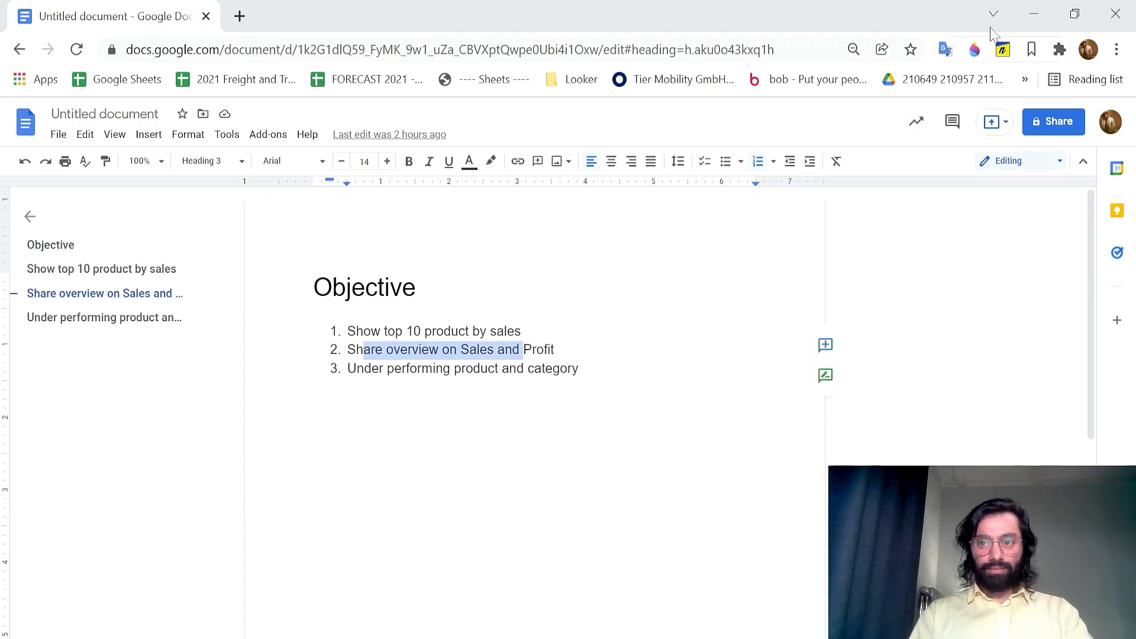
{"action": "left_click", "coordinate": [1032, 12]}
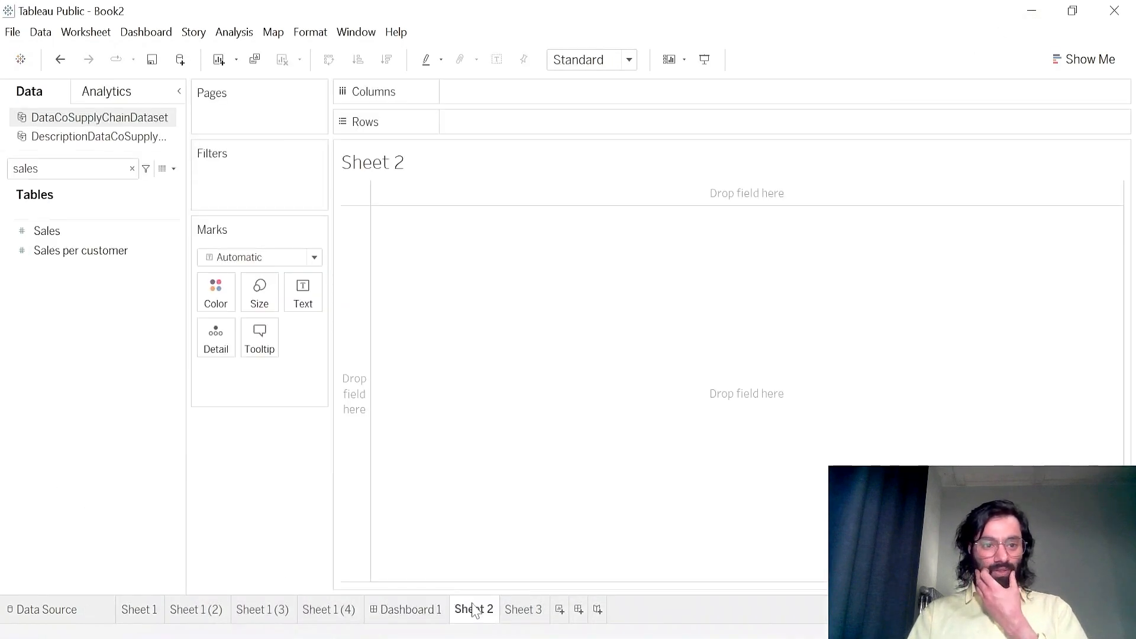
- On the empty Sheet 2, clear the field search and place Sales on the rows
{"action": "left_click", "coordinate": [131, 170]}
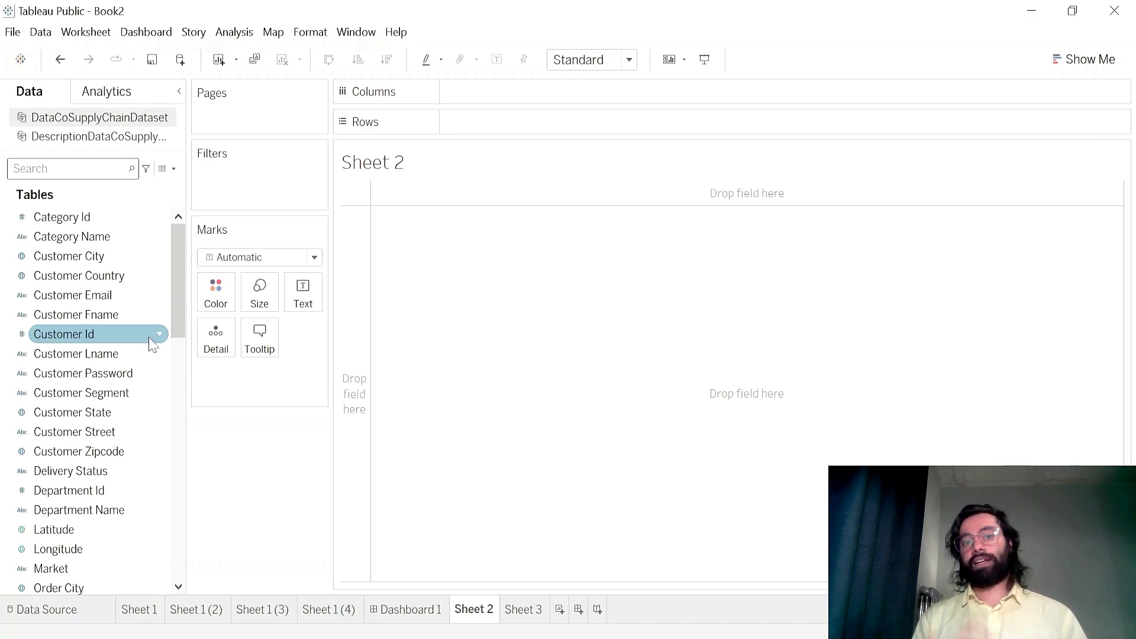
{"action": "scroll", "coordinate": [153, 345], "scroll_direction": "down", "scroll_amount": 13}
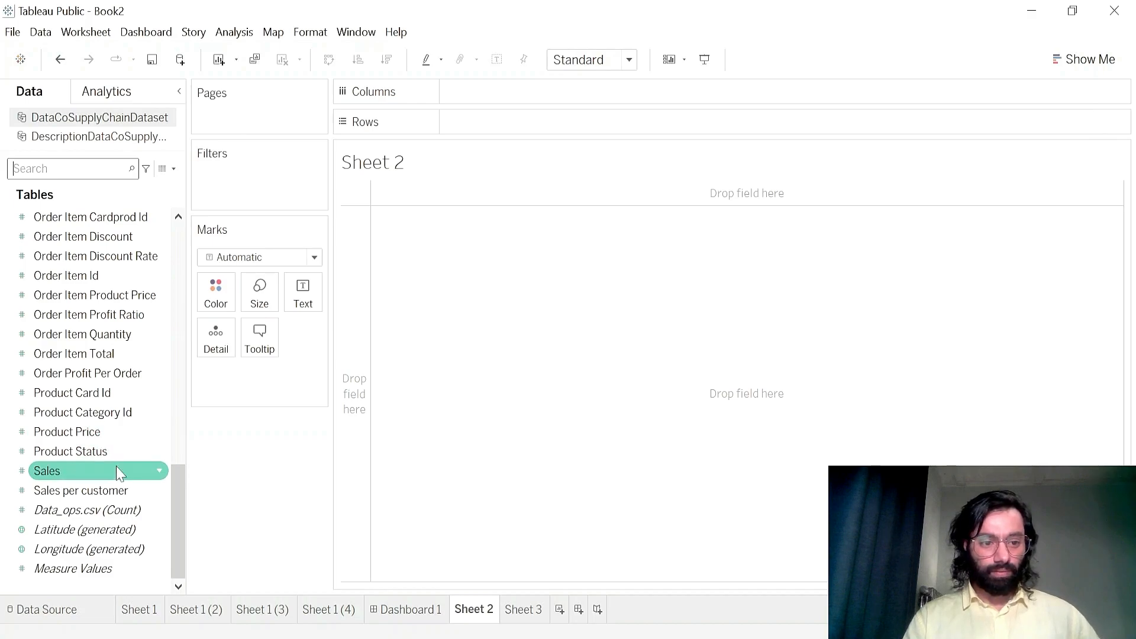
{"action": "double_click", "coordinate": [120, 472]}
- Find the date fields and place order date (DateOrders) on the columns of Sheet 2
{"action": "scroll", "coordinate": [116, 456], "scroll_direction": "up", "scroll_amount": 10}
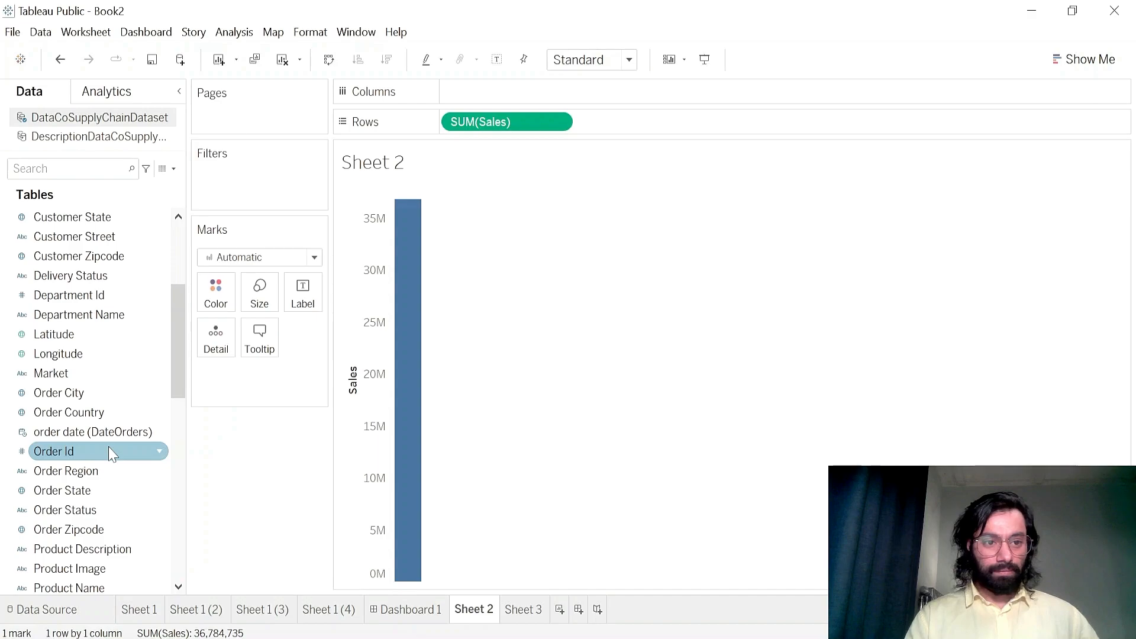
{"action": "scroll", "coordinate": [112, 454], "scroll_direction": "down", "scroll_amount": 1}
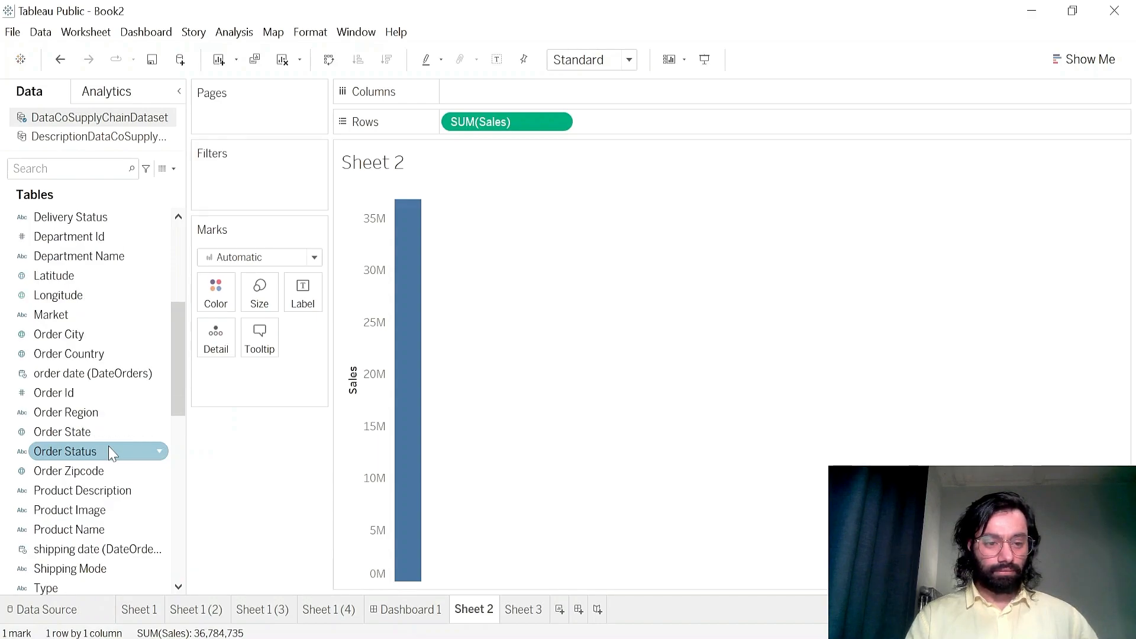
{"action": "left_click", "coordinate": [51, 170]}
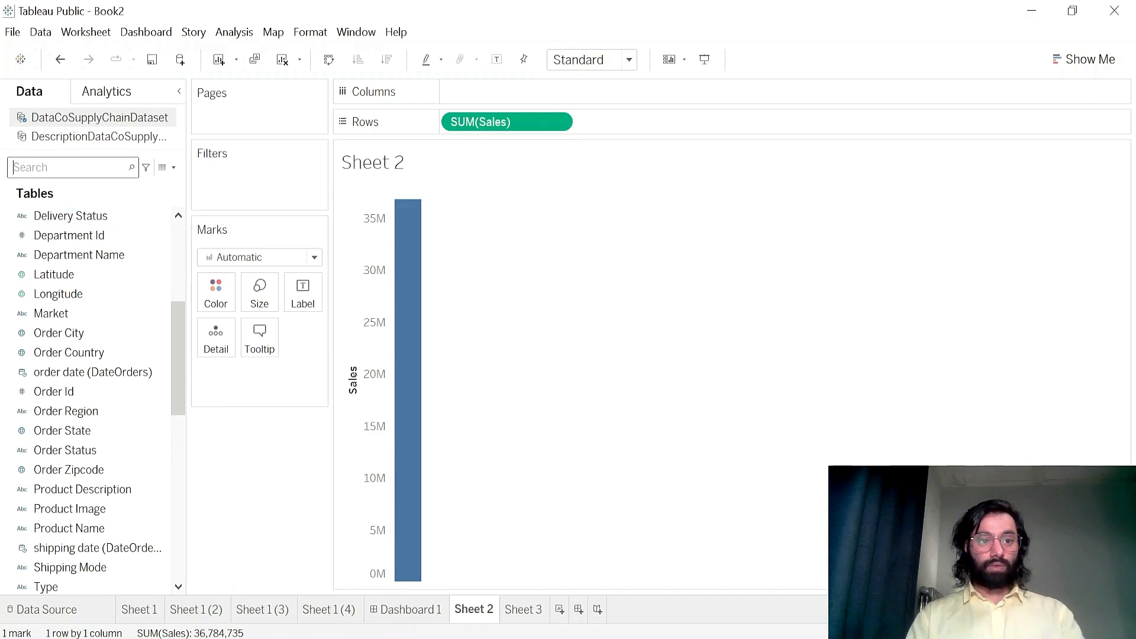
{"action": "type", "text": "date"}
{"action": "left_click_drag", "start_coordinate": [92, 216], "coordinate": [544, 100]}
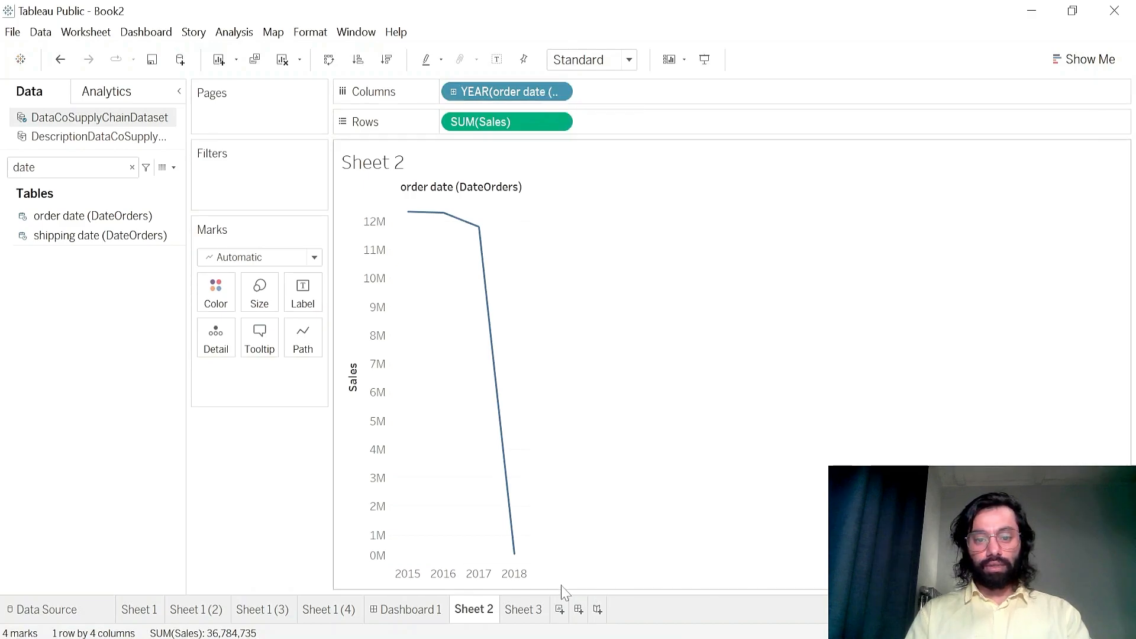
- Filter Sheet 2 by the years of order date (DateOrders), keeping only 2018 selected
{"action": "mouse_move", "coordinate": [517, 556]}
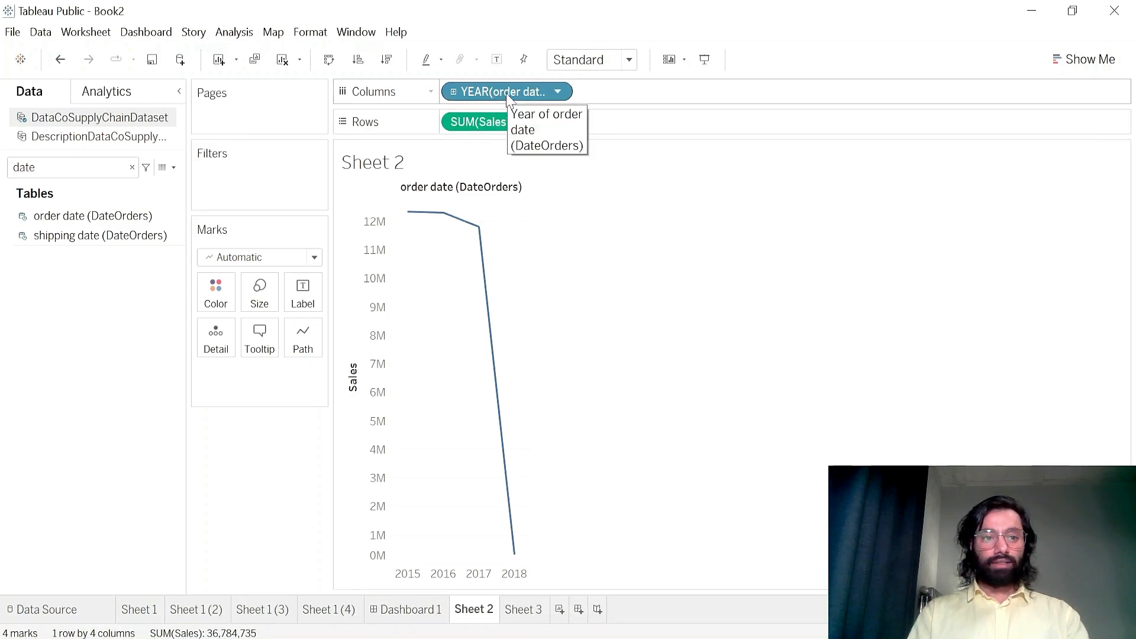
{"action": "left_click_drag", "start_coordinate": [511, 96], "coordinate": [291, 195]}
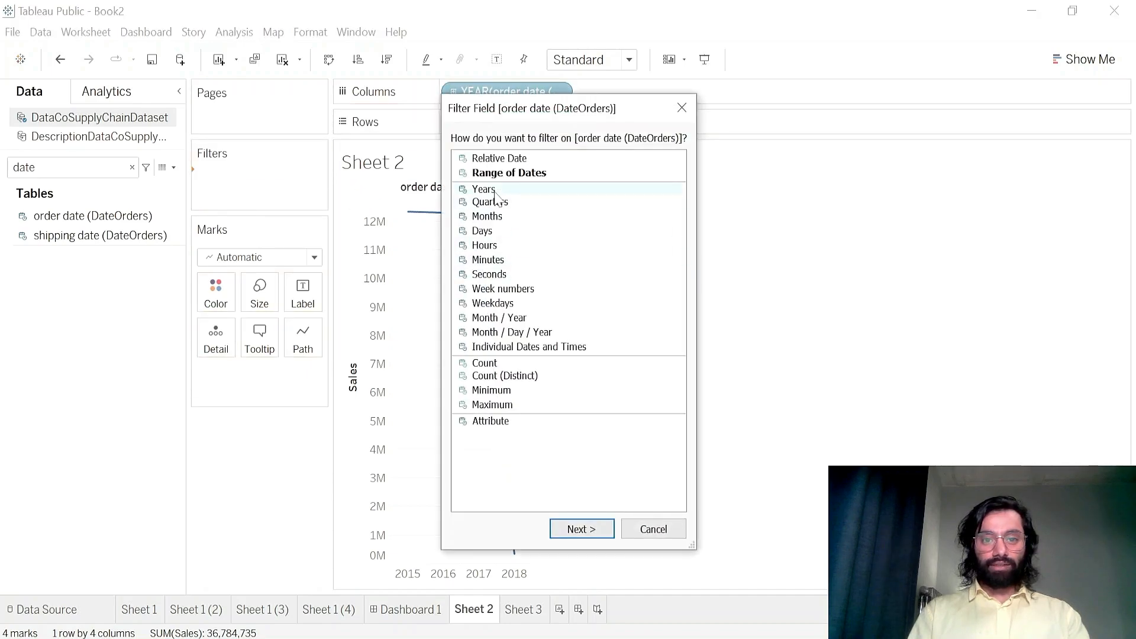
{"action": "left_click", "coordinate": [491, 189]}
{"action": "left_click", "coordinate": [577, 529]}
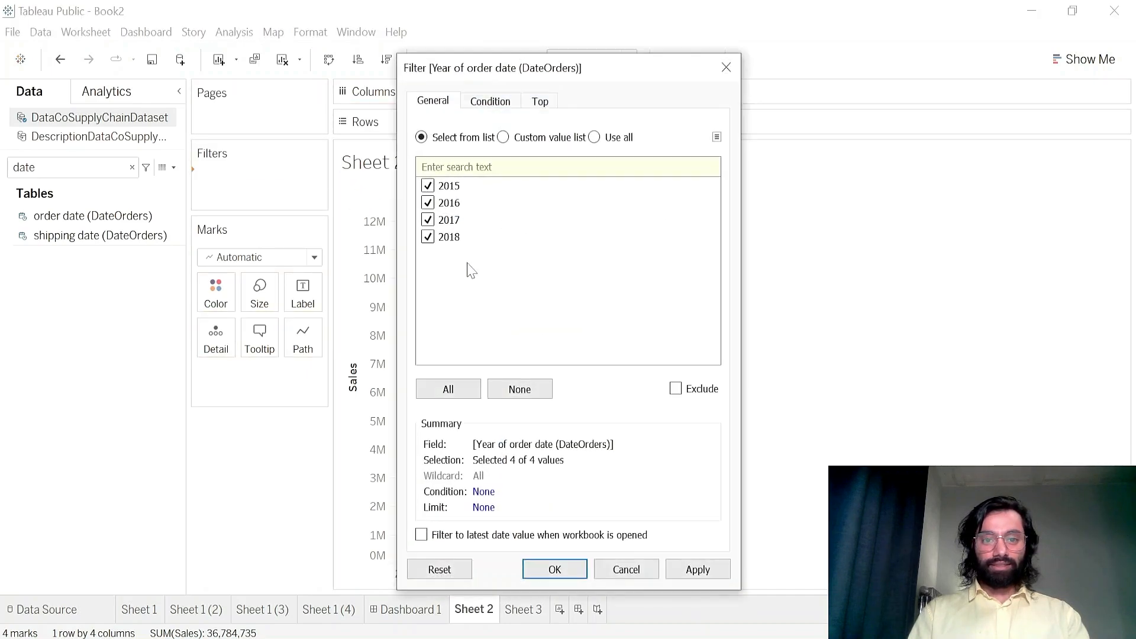
{"action": "left_click", "coordinate": [435, 185]}
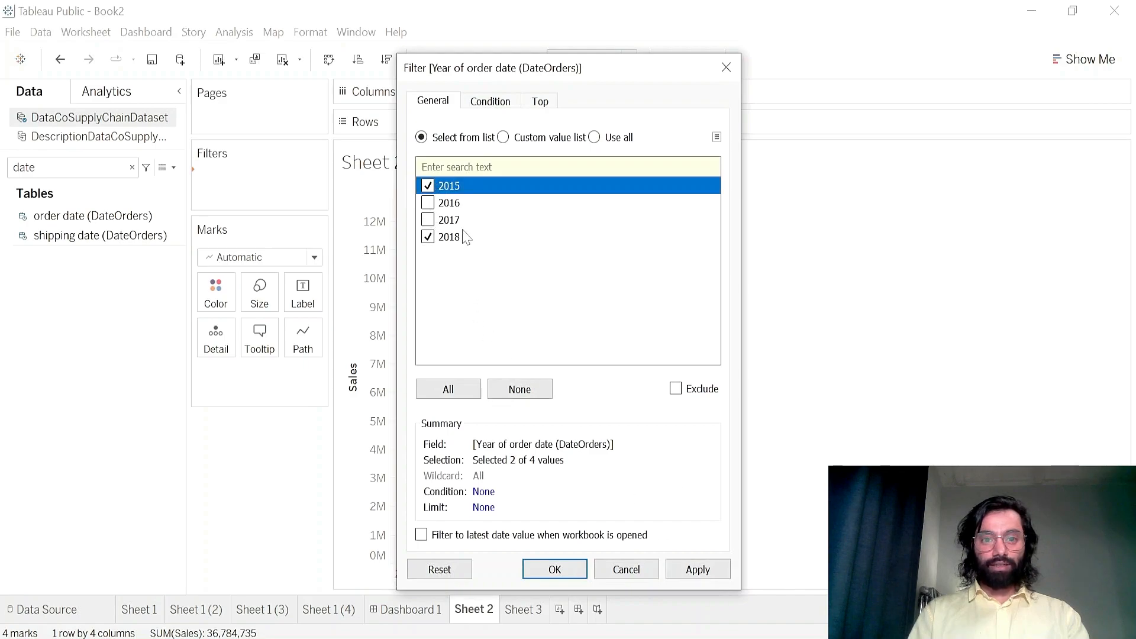
{"action": "left_click", "coordinate": [699, 569]}
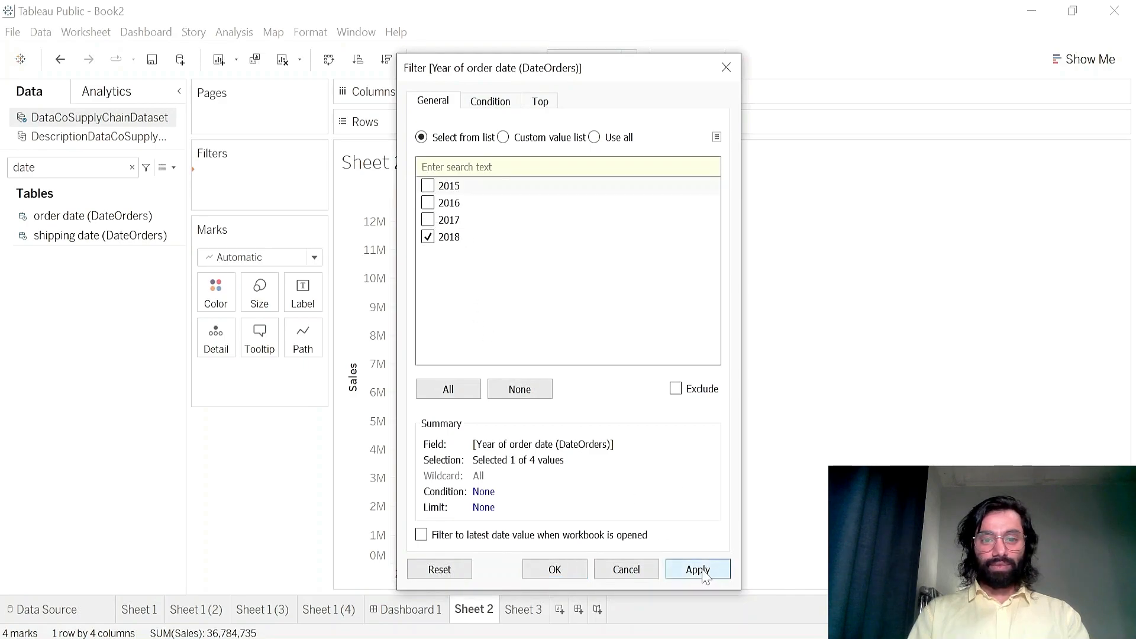
{"action": "left_click", "coordinate": [560, 570]}
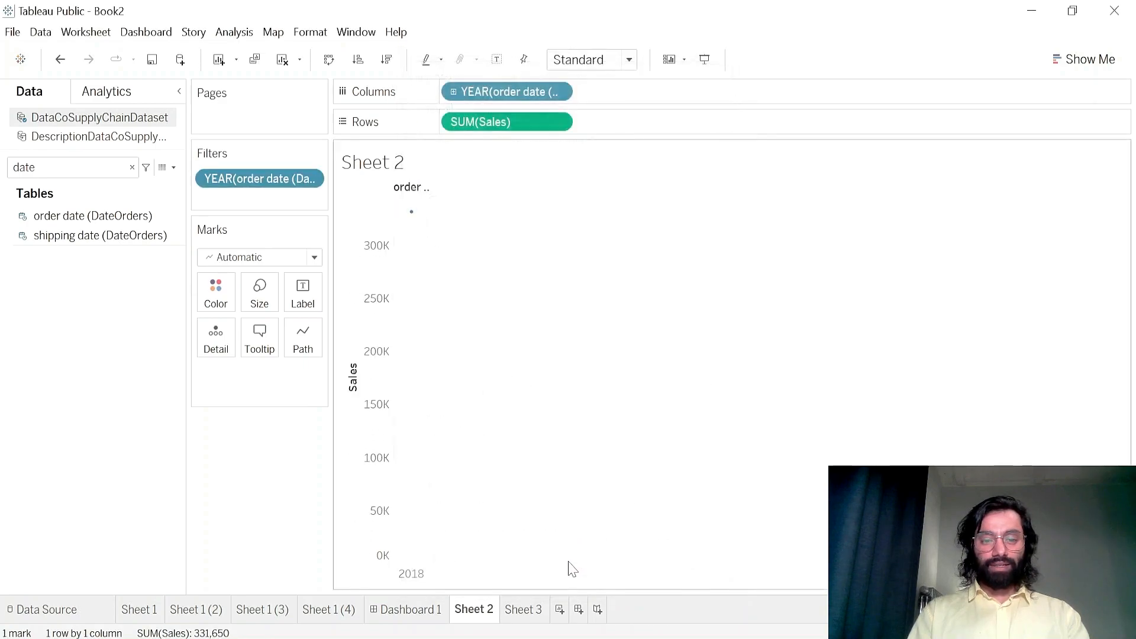
- Drill the order date on the columns down to quarter and month, and widen the chart's column
{"action": "left_click", "coordinate": [453, 91]}
{"action": "left_click", "coordinate": [586, 94]}
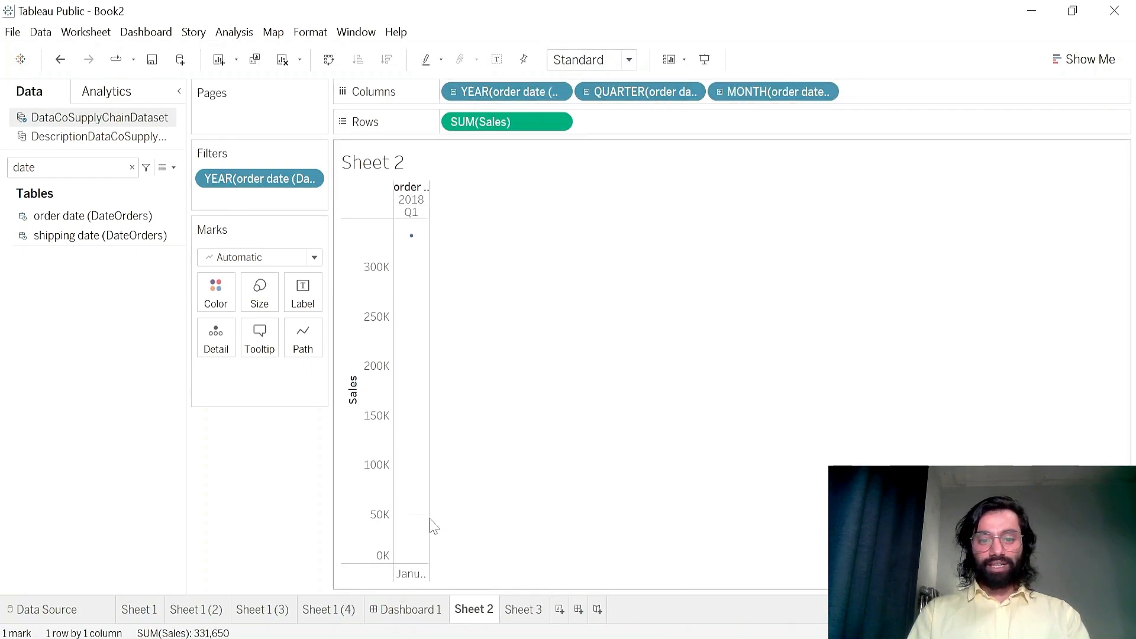
{"action": "left_click_drag", "start_coordinate": [428, 516], "coordinate": [622, 515]}
- Edit the order date year filter to include 2015, 2016 and 2017 and exclude 2018
{"action": "left_click", "coordinate": [311, 179]}
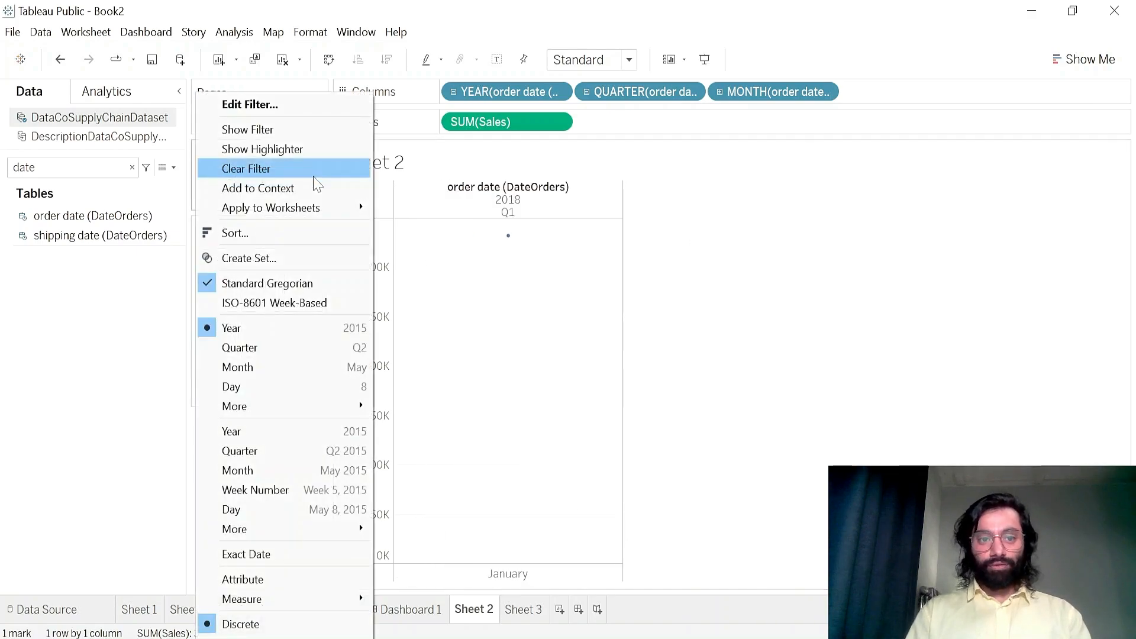
{"action": "left_click", "coordinate": [303, 108]}
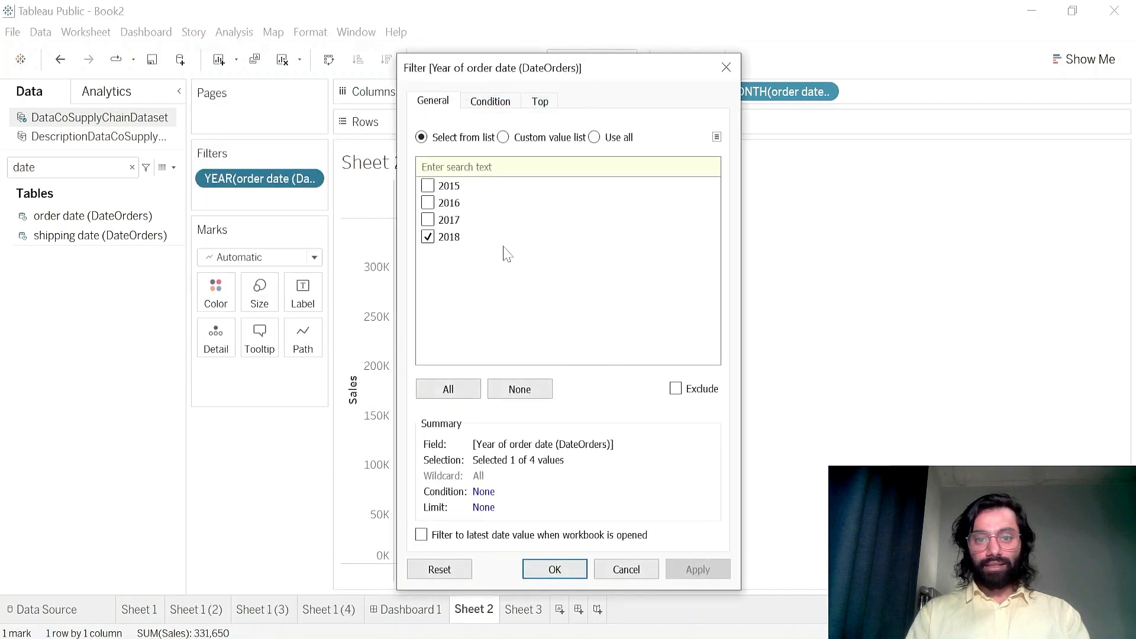
{"action": "left_click", "coordinate": [428, 220]}
{"action": "left_click", "coordinate": [433, 187]}
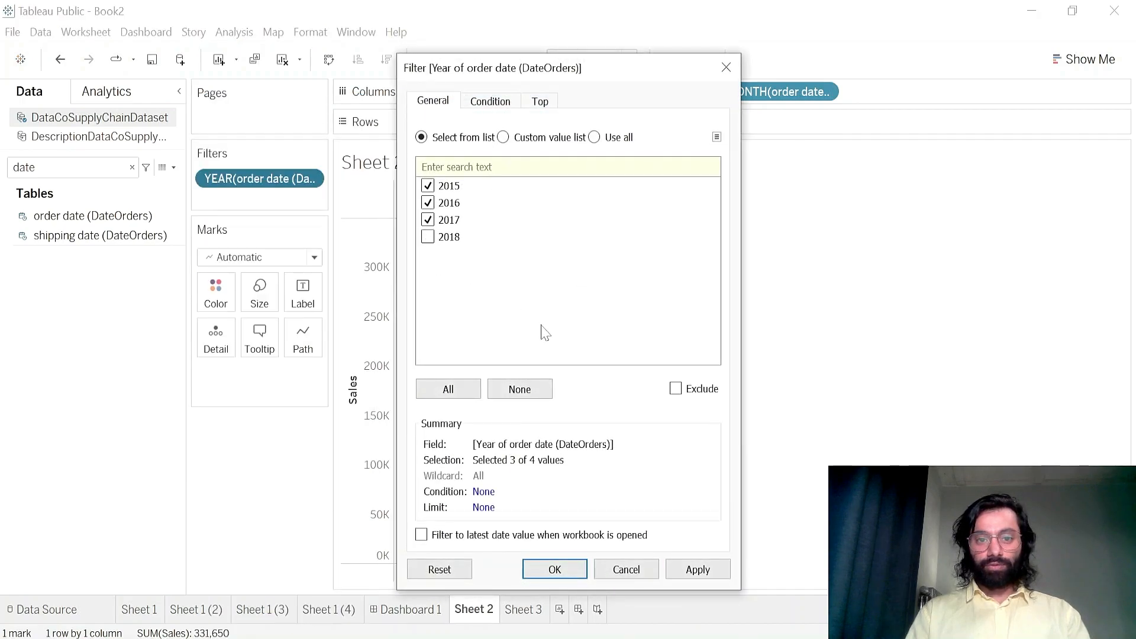
{"action": "left_click", "coordinate": [698, 571]}
{"action": "left_click", "coordinate": [555, 569]}
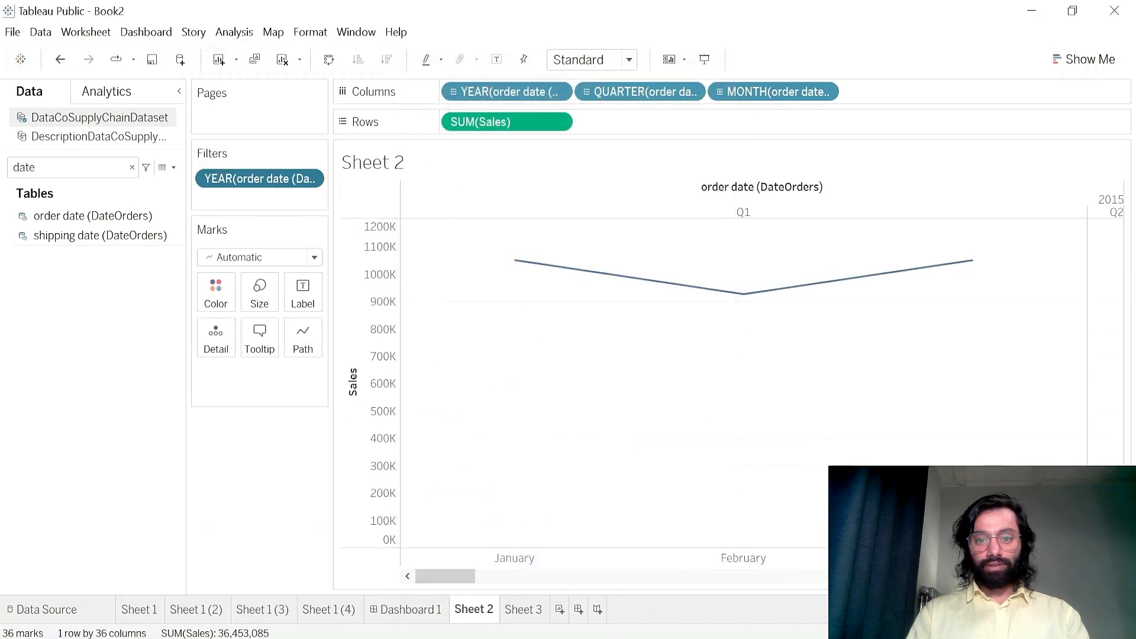
- Remove the quarter and month levels of order date from the columns, leaving only the year
{"action": "mouse_move", "coordinate": [973, 260]}
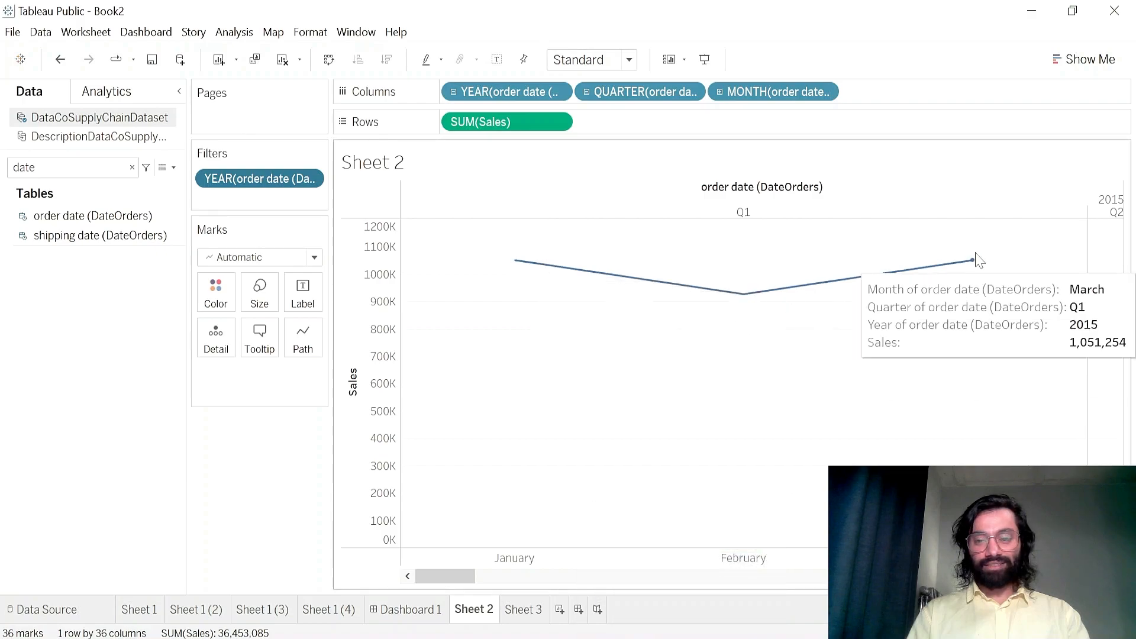
{"action": "left_click_drag", "start_coordinate": [500, 584], "coordinate": [480, 535]}
{"action": "left_click_drag", "start_coordinate": [627, 105], "coordinate": [615, 42]}
{"action": "left_click_drag", "start_coordinate": [637, 84], "coordinate": [631, 26]}
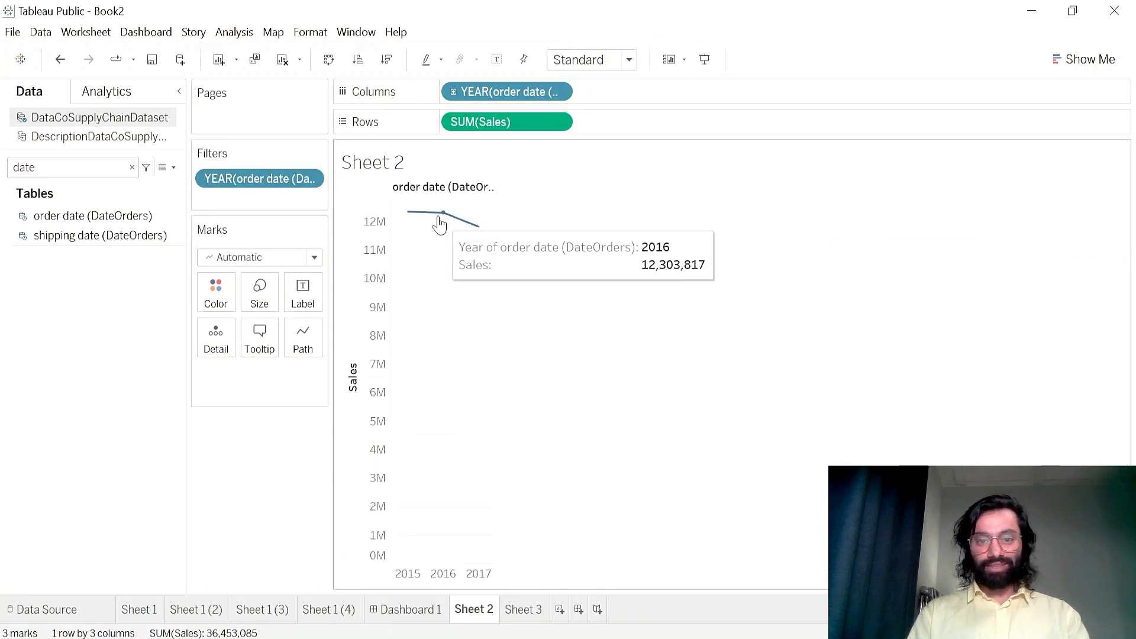
- Change the order date on the columns from the discrete to the continuous Year level
{"action": "mouse_move", "coordinate": [469, 232]}
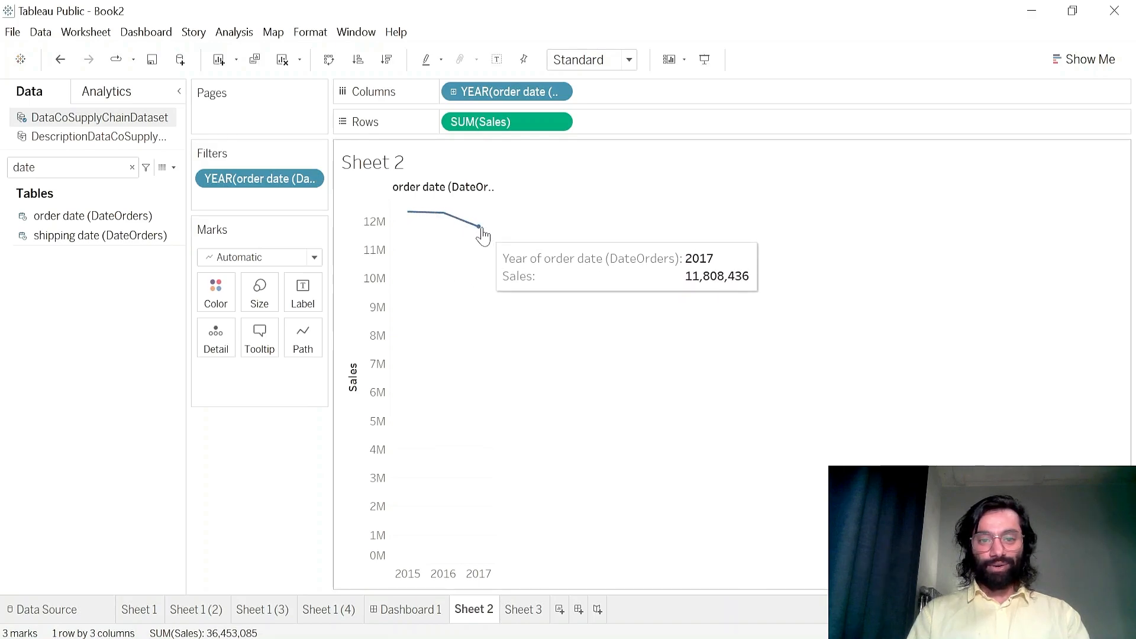
{"action": "left_click", "coordinate": [559, 99]}
{"action": "left_click", "coordinate": [484, 333]}
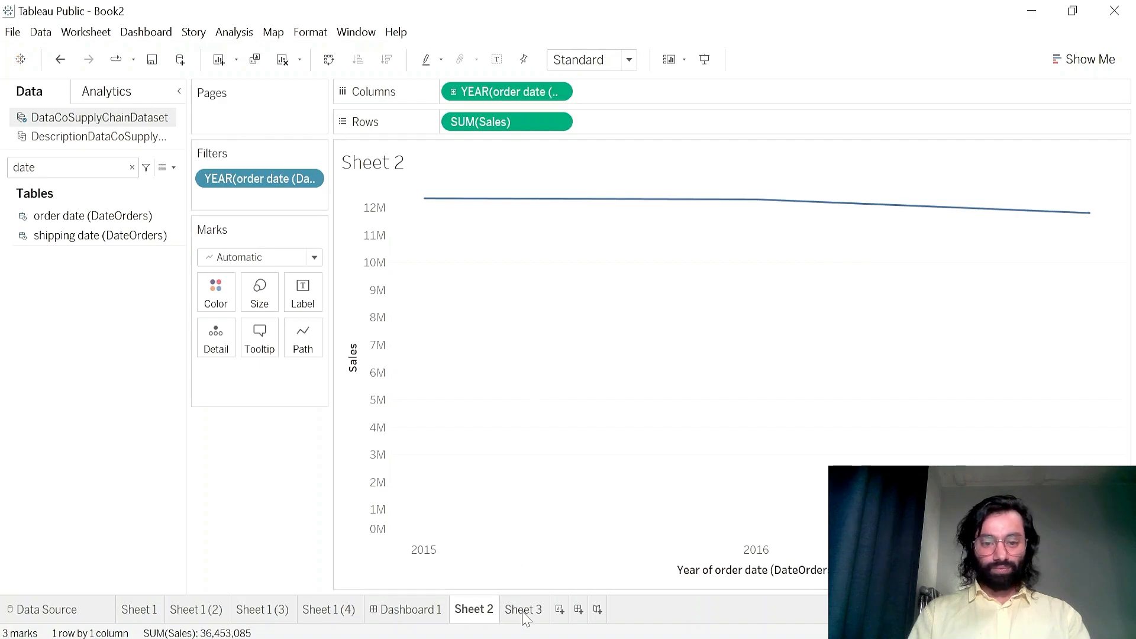
- Duplicate Sheet 2 and go back to the original sheet
{"action": "right_click", "coordinate": [495, 617]}
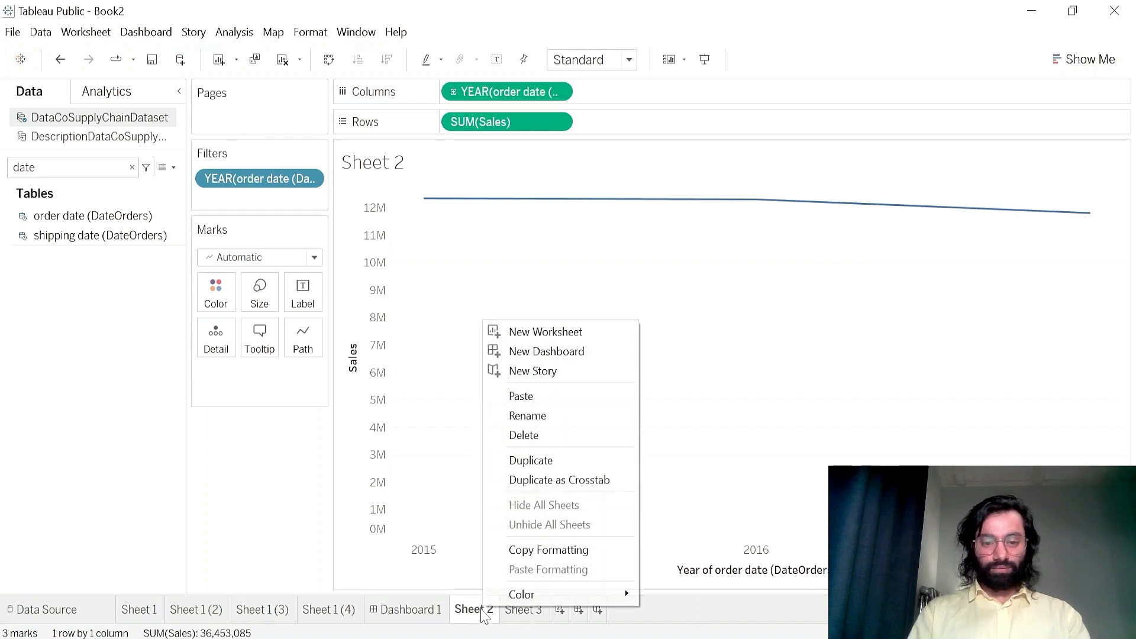
{"action": "left_click", "coordinate": [535, 458]}
{"action": "left_click", "coordinate": [489, 616]}
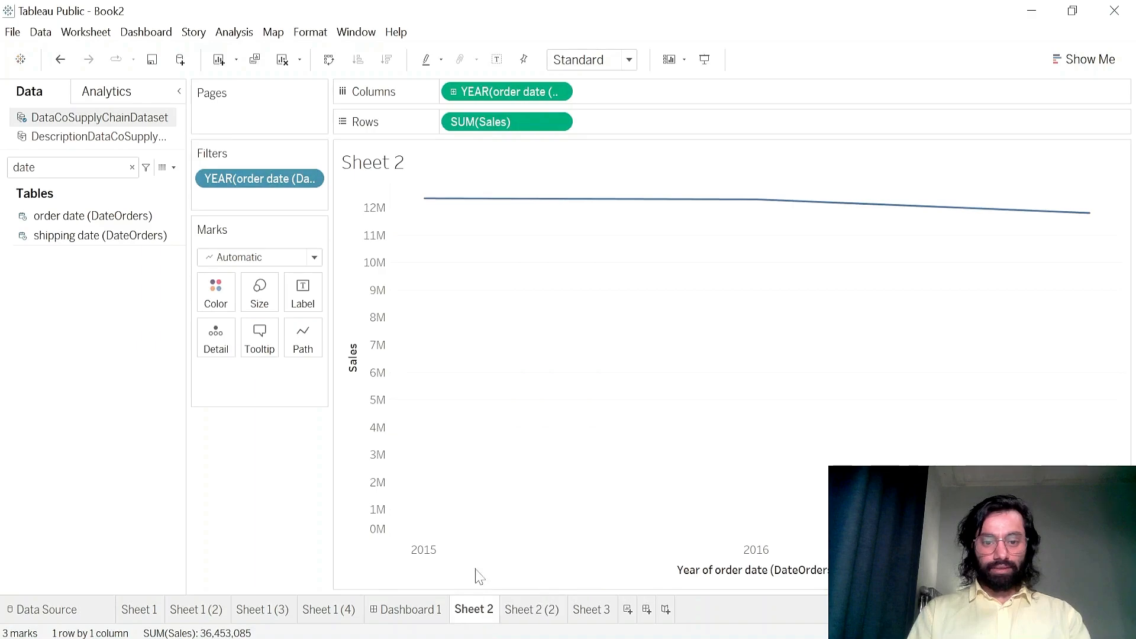
- Clear the field search, look through the available fields, and change Sheet 2's mark type to Bar
{"action": "left_click", "coordinate": [132, 167]}
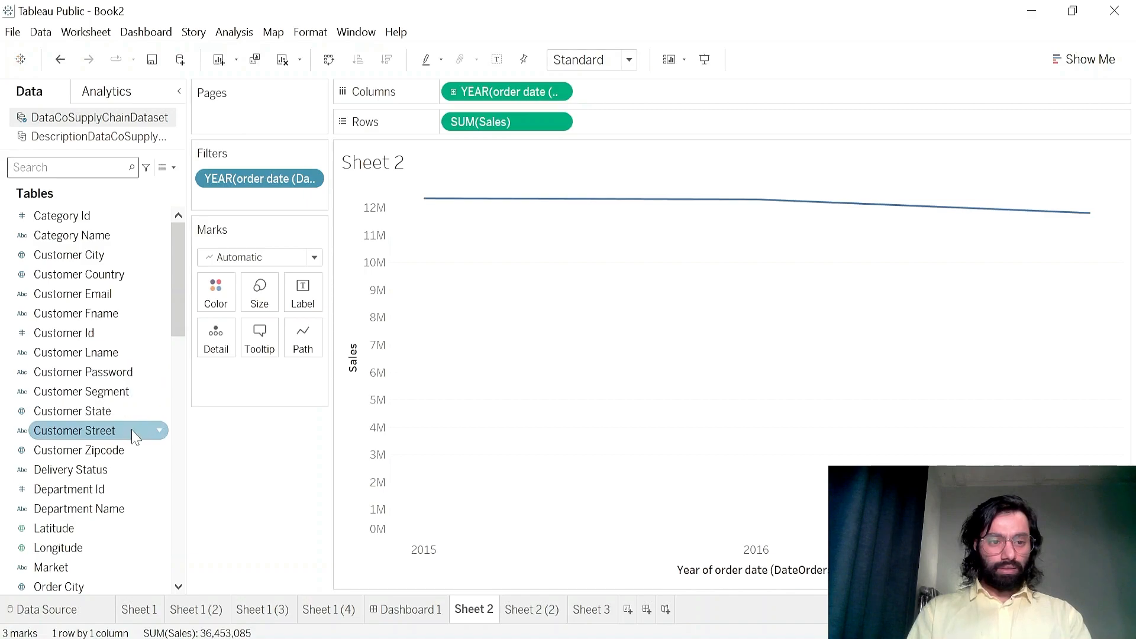
{"action": "scroll", "coordinate": [132, 436], "scroll_direction": "down", "scroll_amount": 3}
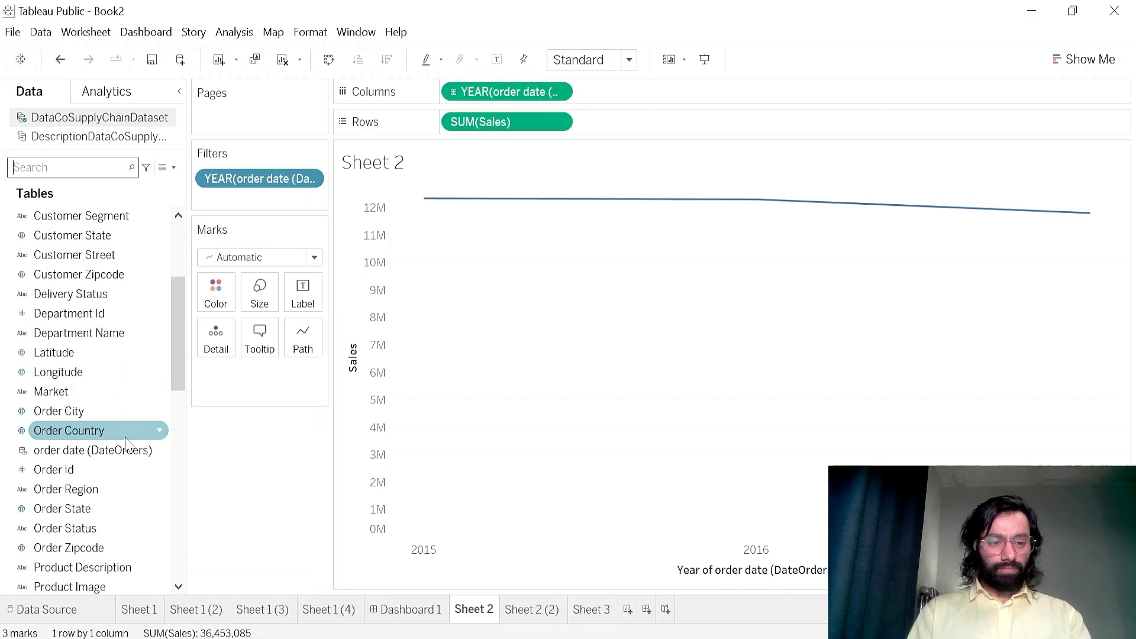
{"action": "scroll", "coordinate": [126, 443], "scroll_direction": "down", "scroll_amount": 1}
{"action": "scroll", "coordinate": [127, 444], "scroll_direction": "down", "scroll_amount": 3}
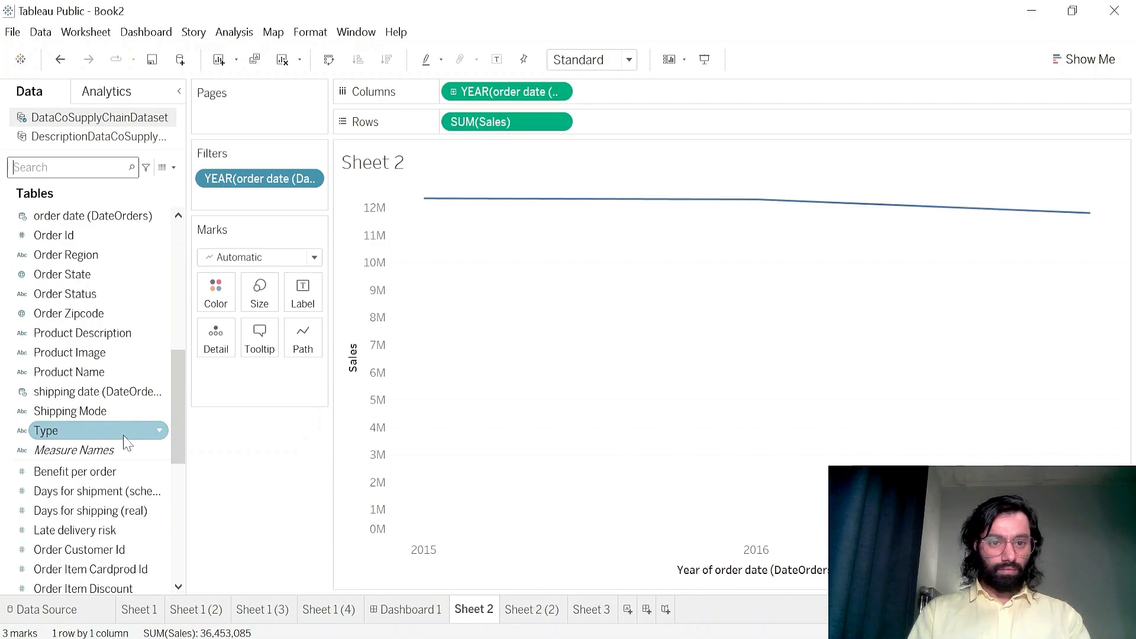
{"action": "scroll", "coordinate": [127, 442], "scroll_direction": "down", "scroll_amount": 6}
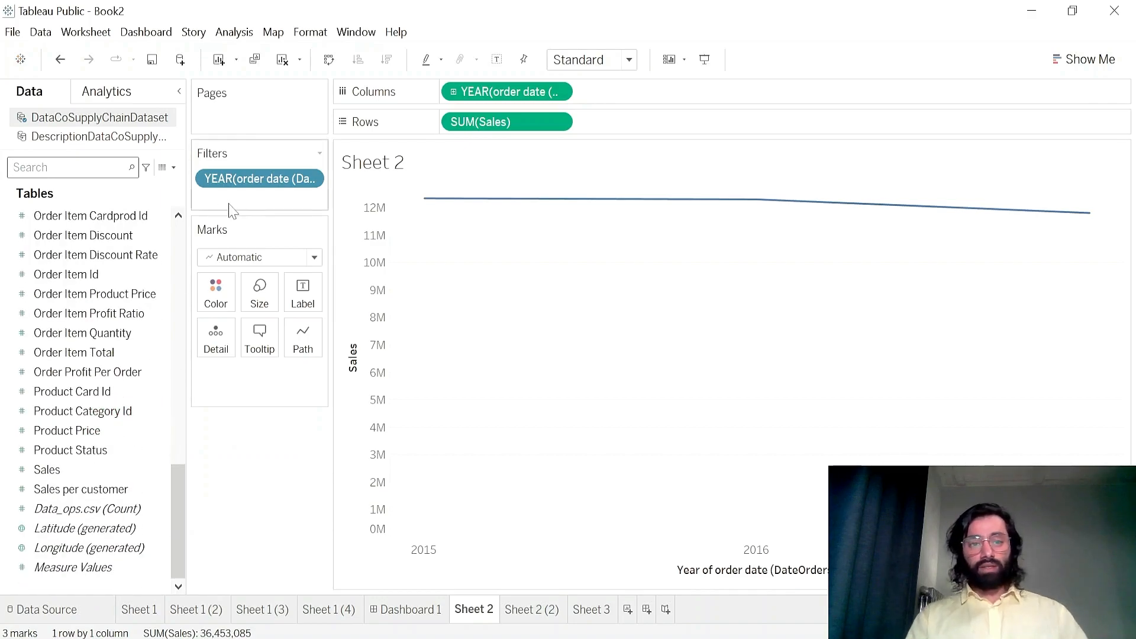
{"action": "left_click", "coordinate": [314, 257]}
{"action": "left_click", "coordinate": [251, 296]}
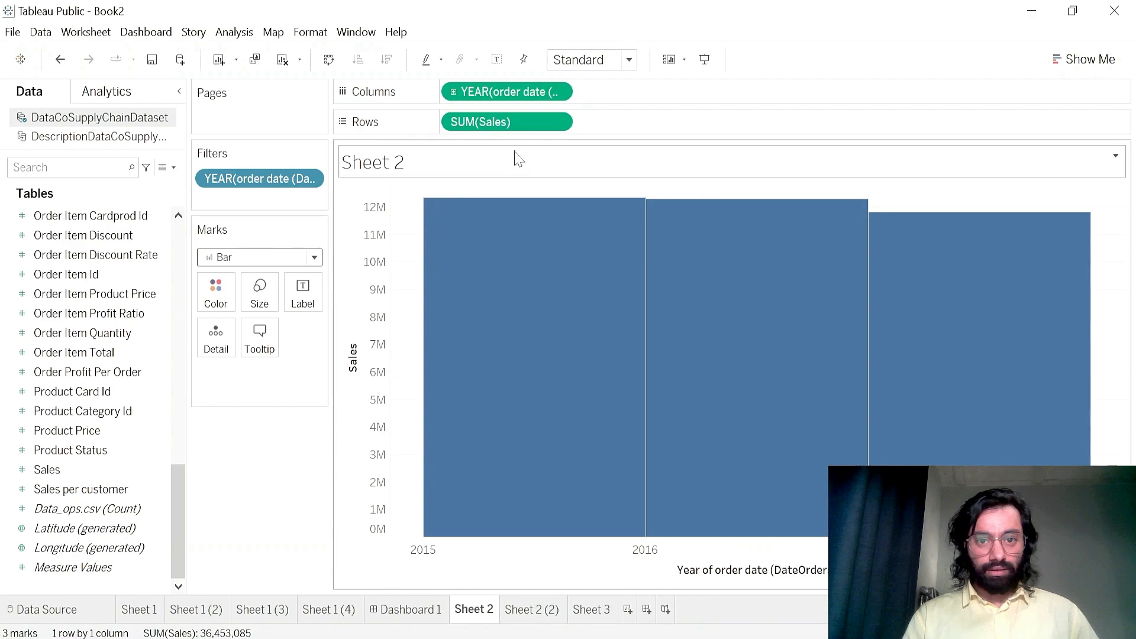
- Drill the continuous order date down through quarter to month and inspect the final monthly sales bars
{"action": "left_click", "coordinate": [454, 92]}
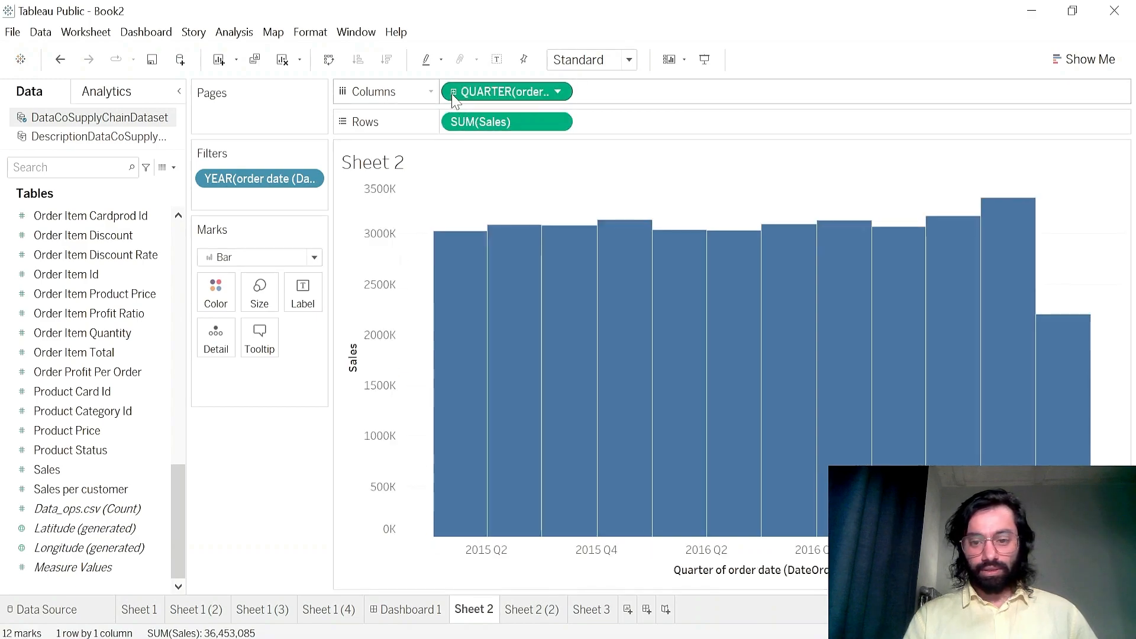
{"action": "left_click", "coordinate": [453, 93]}
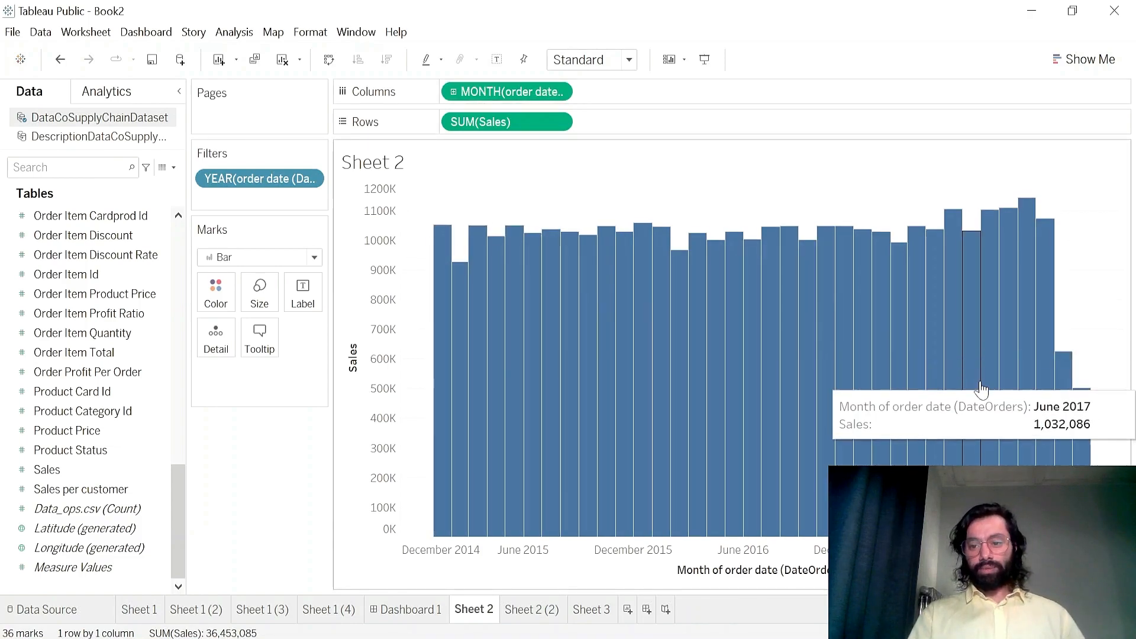
{"action": "mouse_move", "coordinate": [1080, 397]}
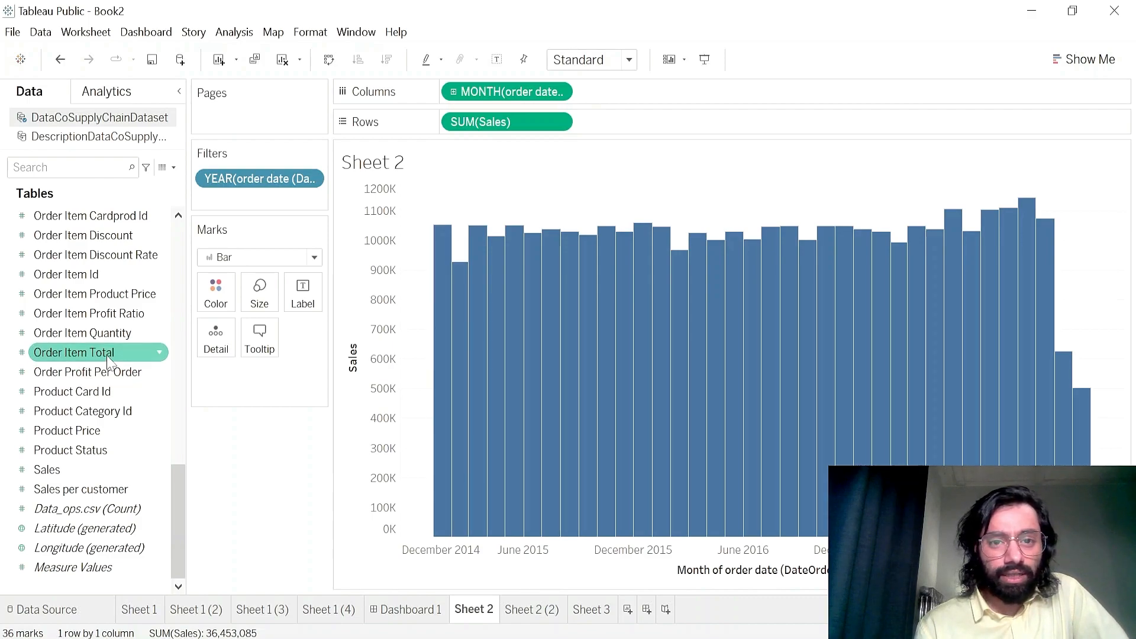
- Add Order Item Total to the rows beside Sales and combine the two measures on a dual axis
{"action": "left_click_drag", "start_coordinate": [110, 361], "coordinate": [675, 129]}
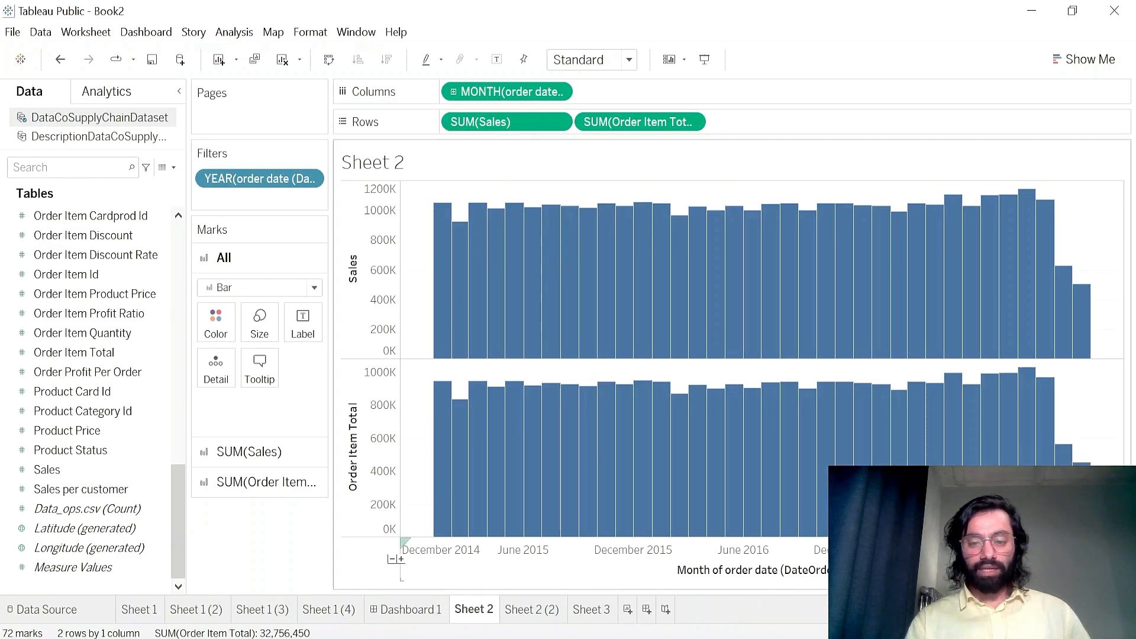
{"action": "left_click", "coordinate": [329, 60]}
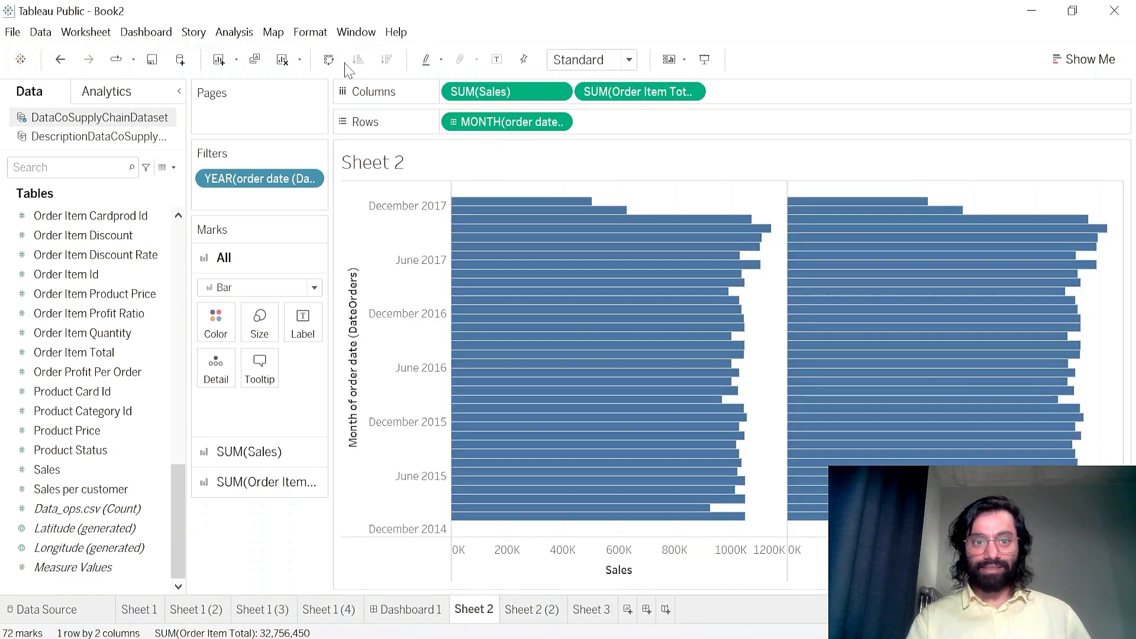
{"action": "left_click", "coordinate": [336, 62]}
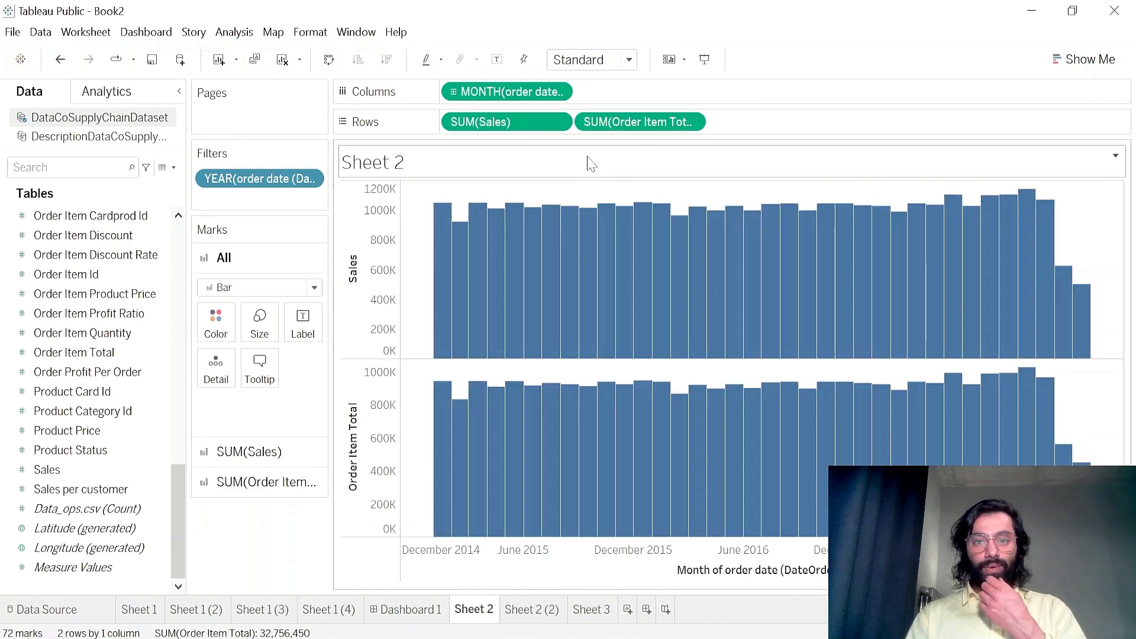
{"action": "left_click", "coordinate": [690, 121]}
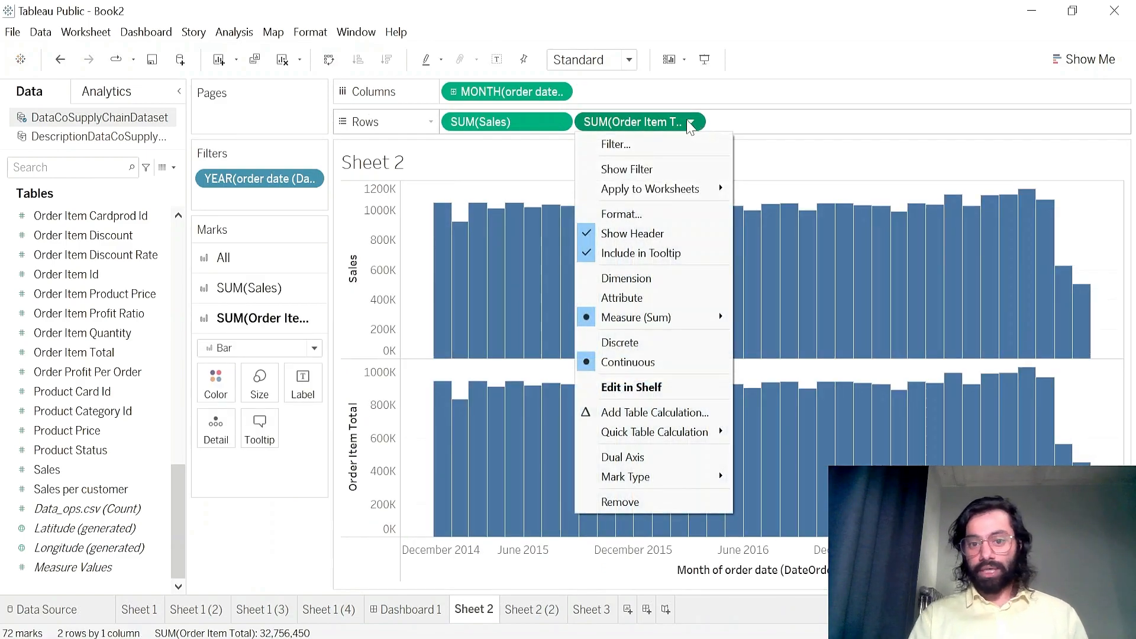
{"action": "left_click", "coordinate": [685, 457]}
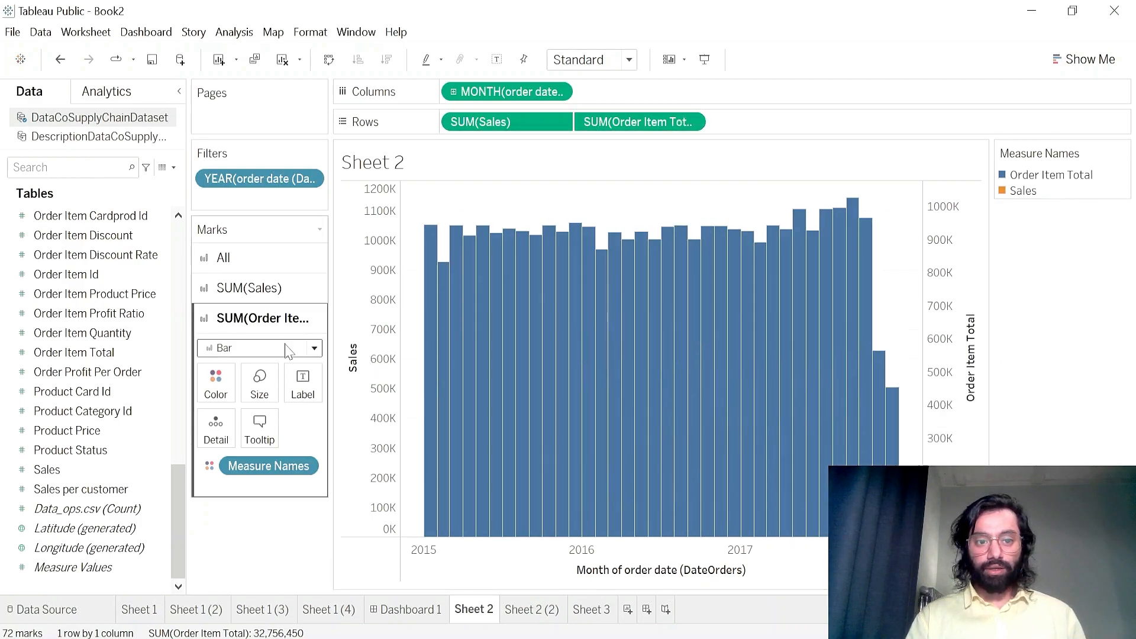
- Switch the Order Item Total bars to manual sizing and make them wider, past the middle of the size range
{"action": "left_click", "coordinate": [260, 383]}
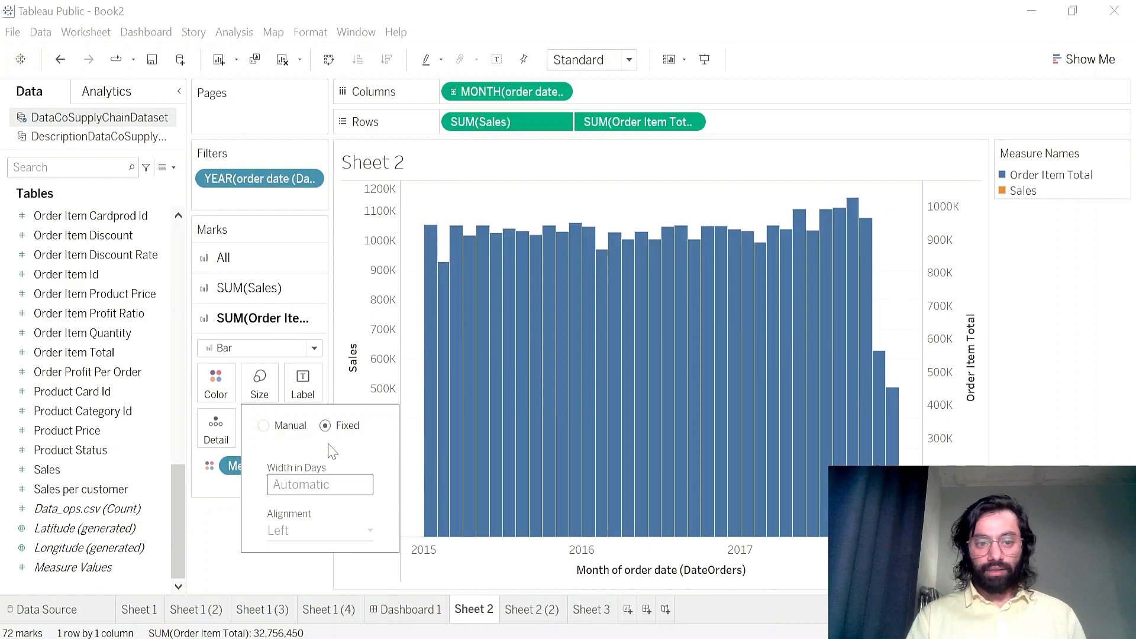
{"action": "left_click", "coordinate": [264, 391]}
{"action": "left_click", "coordinate": [262, 387]}
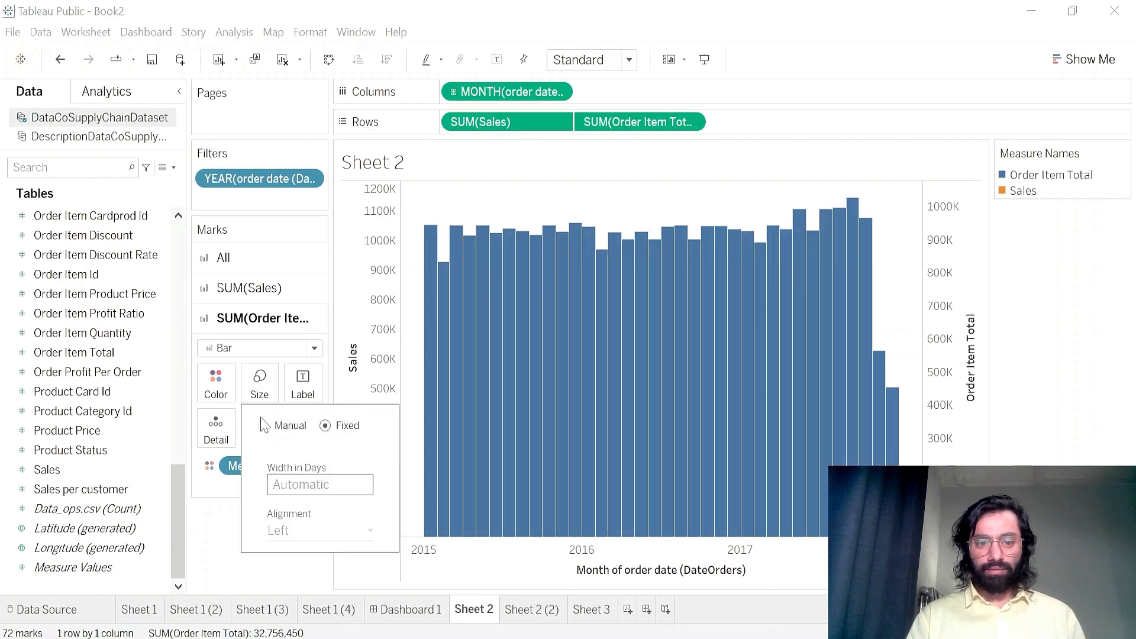
{"action": "left_click", "coordinate": [263, 426]}
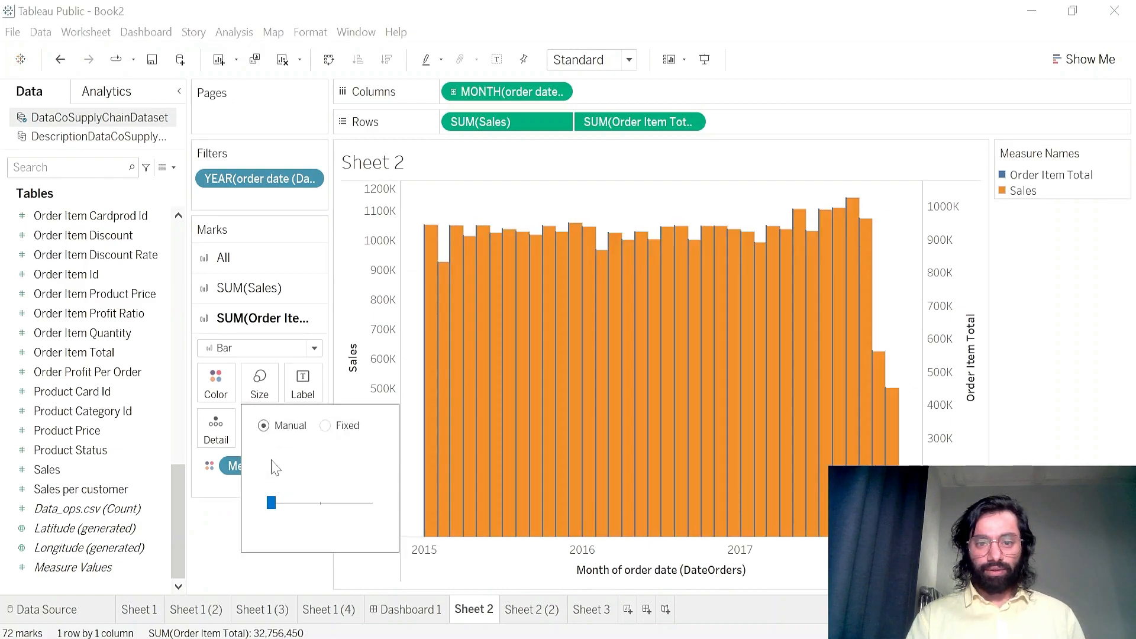
{"action": "left_click_drag", "start_coordinate": [272, 503], "coordinate": [336, 509]}
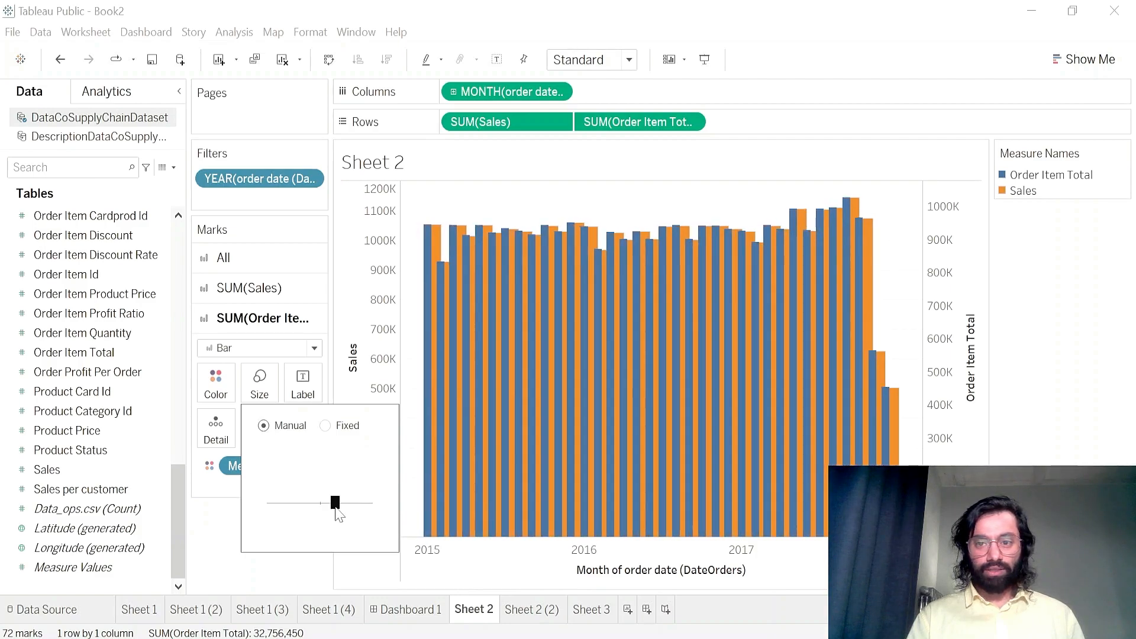
- Switch the Sales bars to manual sizing and widen them close to the maximum, keeping the Bar mark type
{"action": "left_click", "coordinate": [248, 289]}
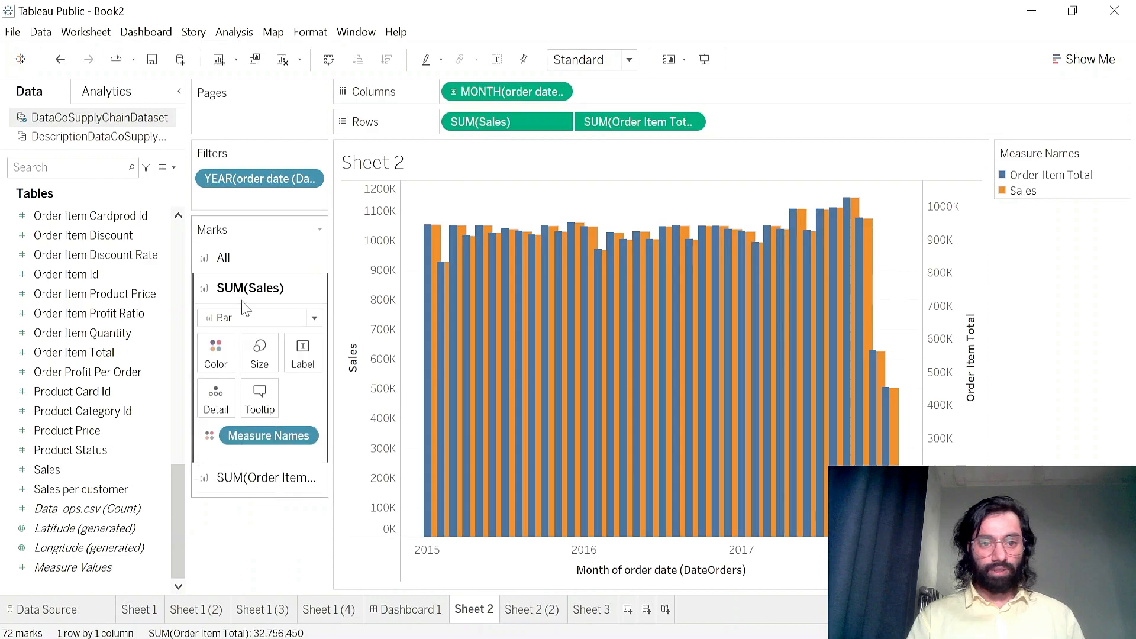
{"action": "left_click", "coordinate": [258, 358]}
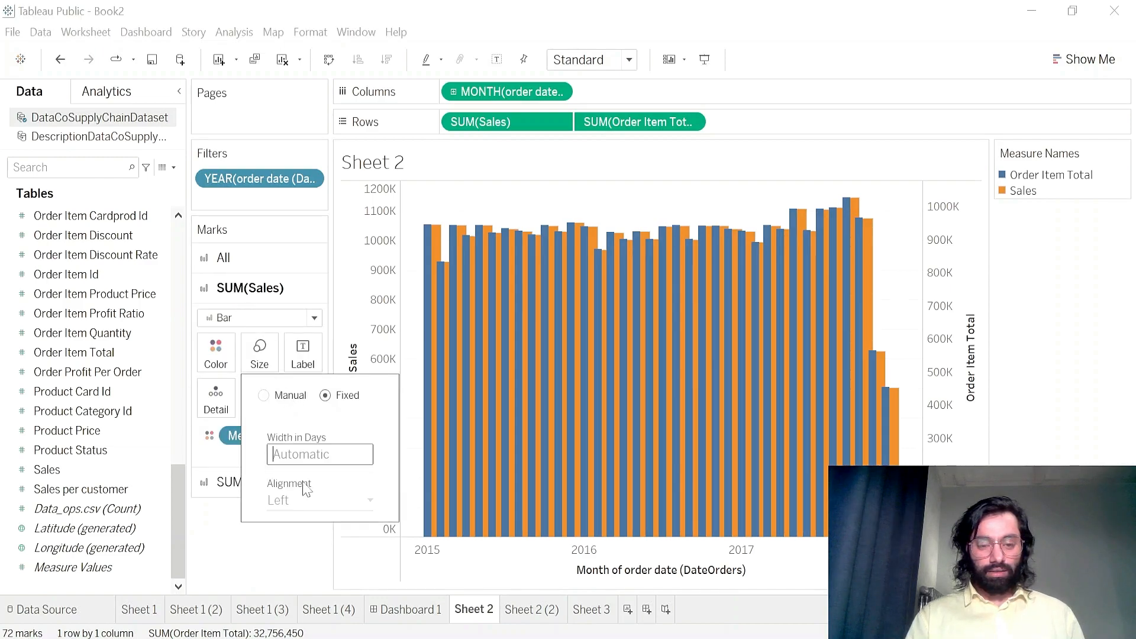
{"action": "left_click", "coordinate": [264, 395]}
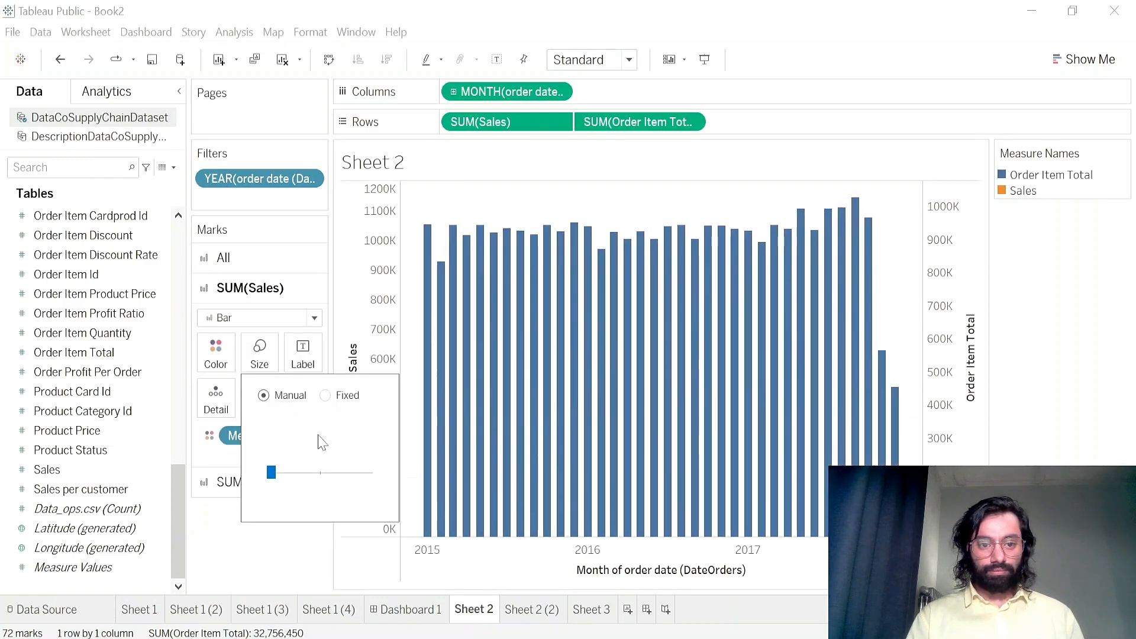
{"action": "left_click_drag", "start_coordinate": [272, 473], "coordinate": [306, 475]}
{"action": "left_click_drag", "start_coordinate": [319, 482], "coordinate": [363, 476]}
{"action": "left_click", "coordinate": [272, 319]}
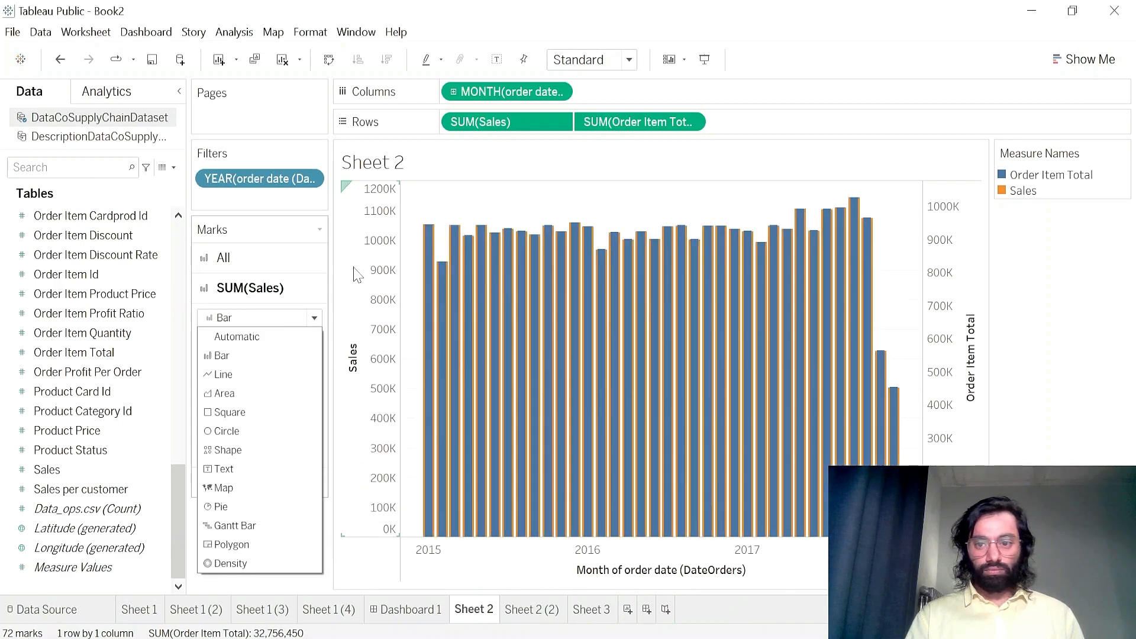
{"action": "left_click", "coordinate": [299, 317]}
{"action": "mouse_move", "coordinate": [443, 280]}
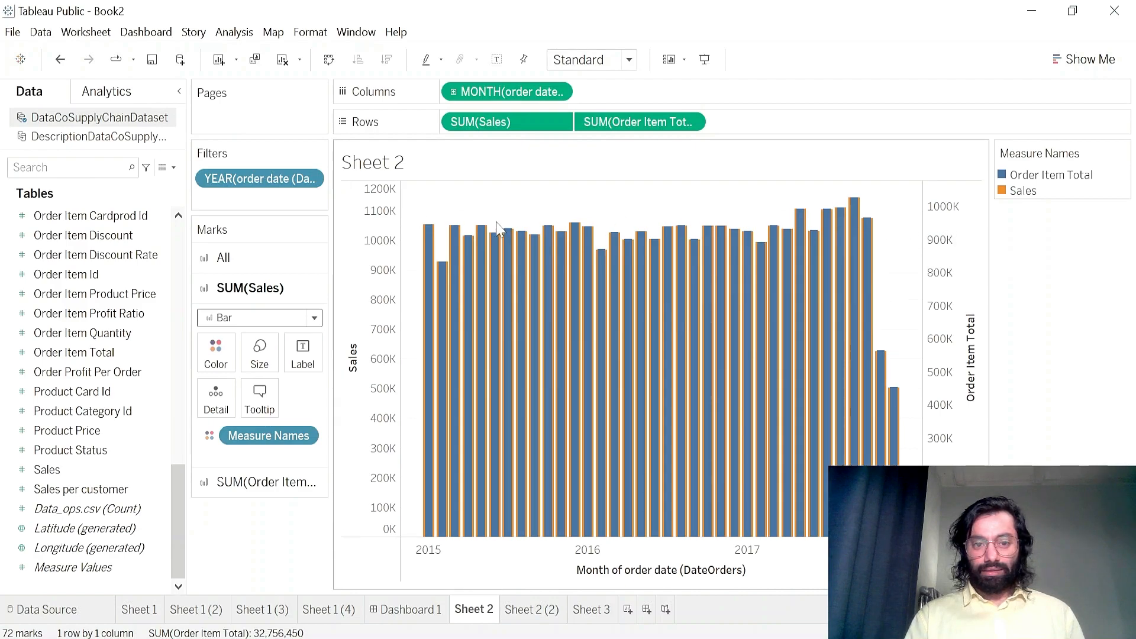
- Synchronize the Order Item Total axis with the Sales axis, and undo the last workbook change
{"action": "right_click", "coordinate": [960, 326]}
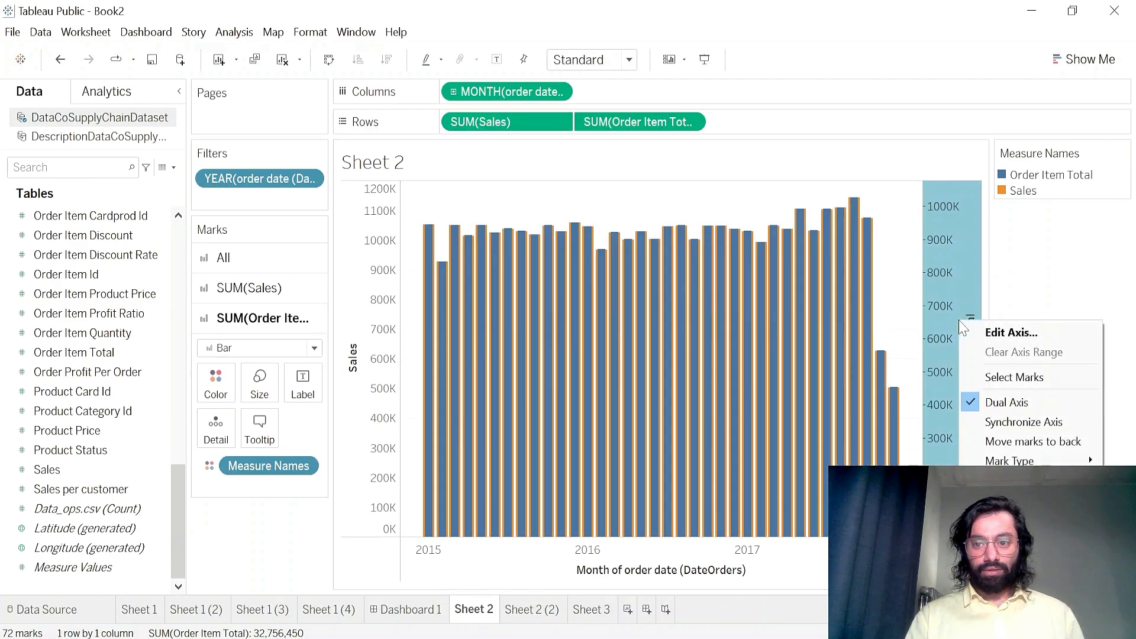
{"action": "left_click", "coordinate": [1024, 422]}
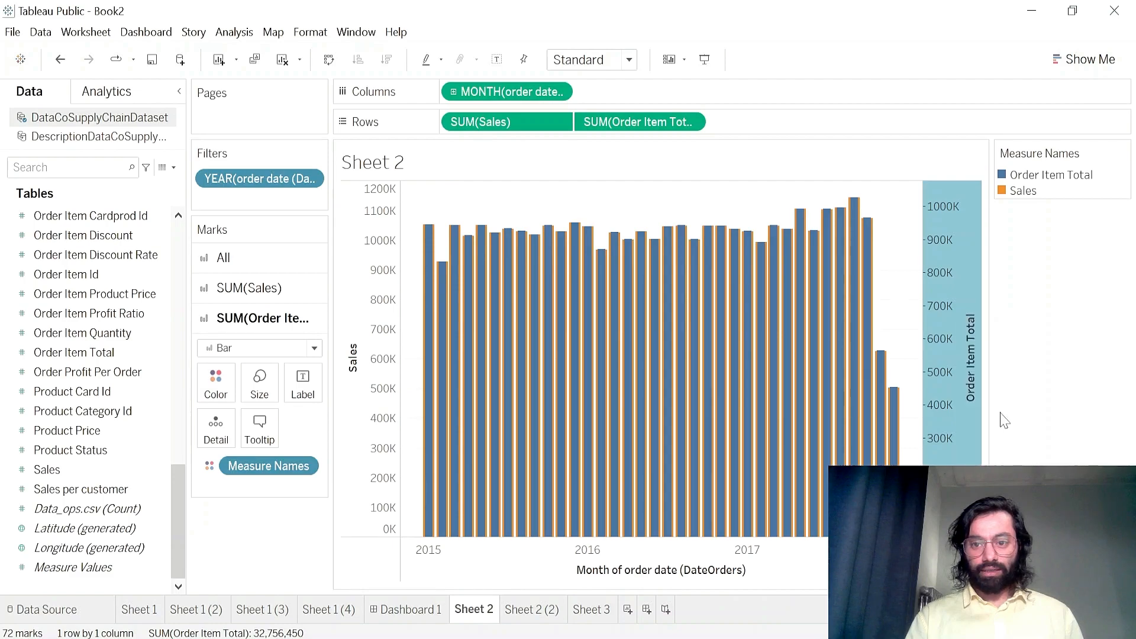
{"action": "left_click", "coordinate": [1091, 369]}
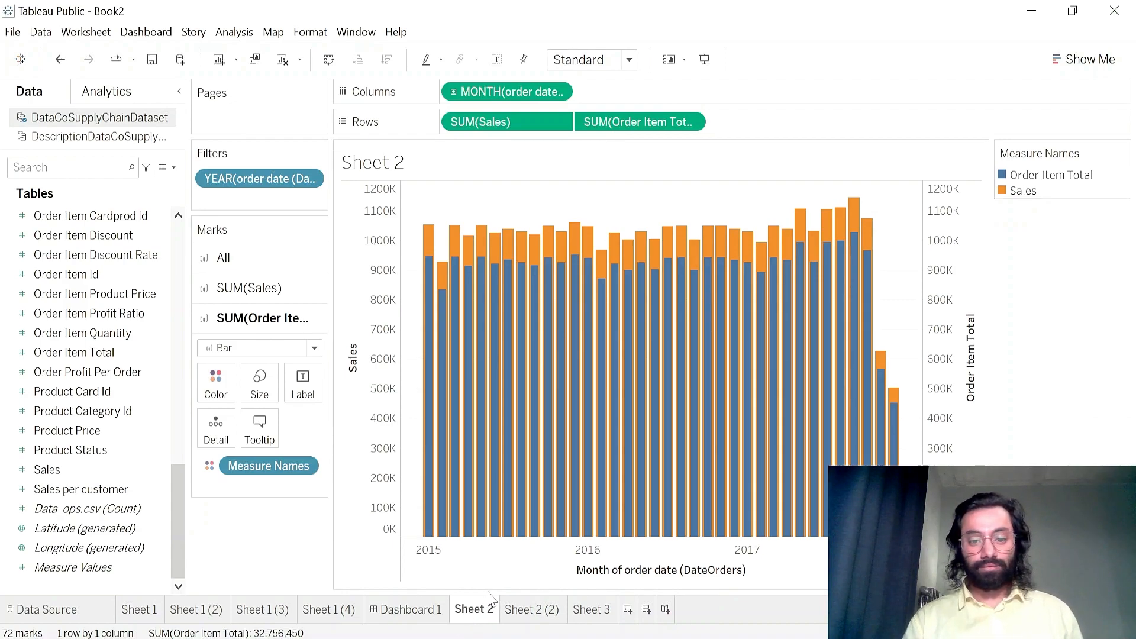
{"action": "key", "text": "ctrl+z"}
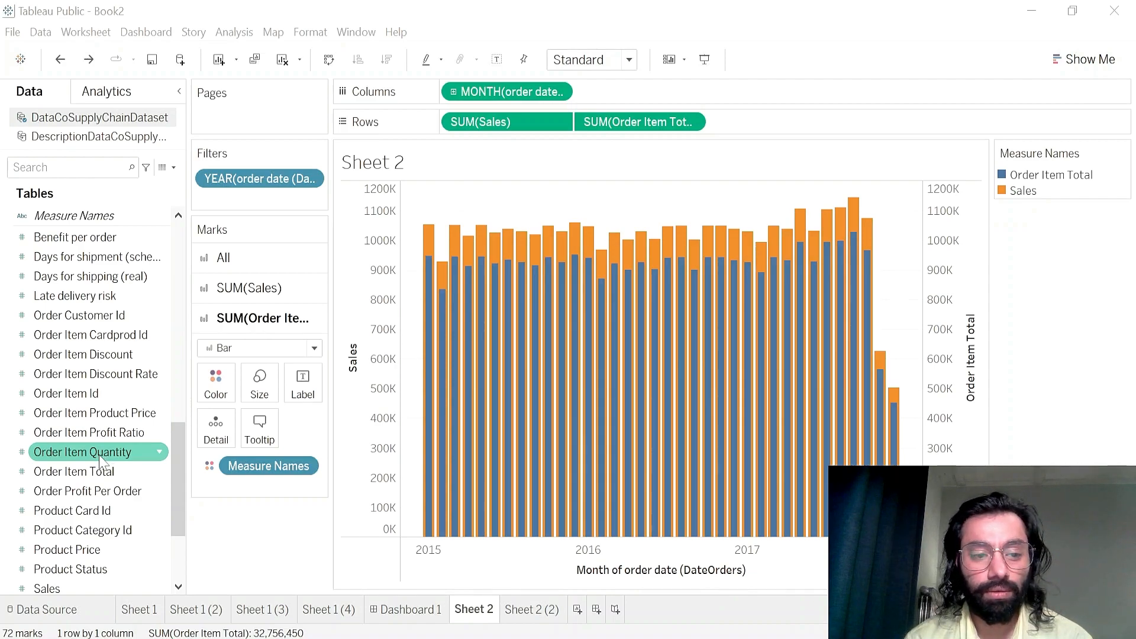
- Replace Order Item Total on the rows with Order Item Quantity and put it on a dual axis with Sales
{"action": "left_click_drag", "start_coordinate": [101, 459], "coordinate": [843, 126]}
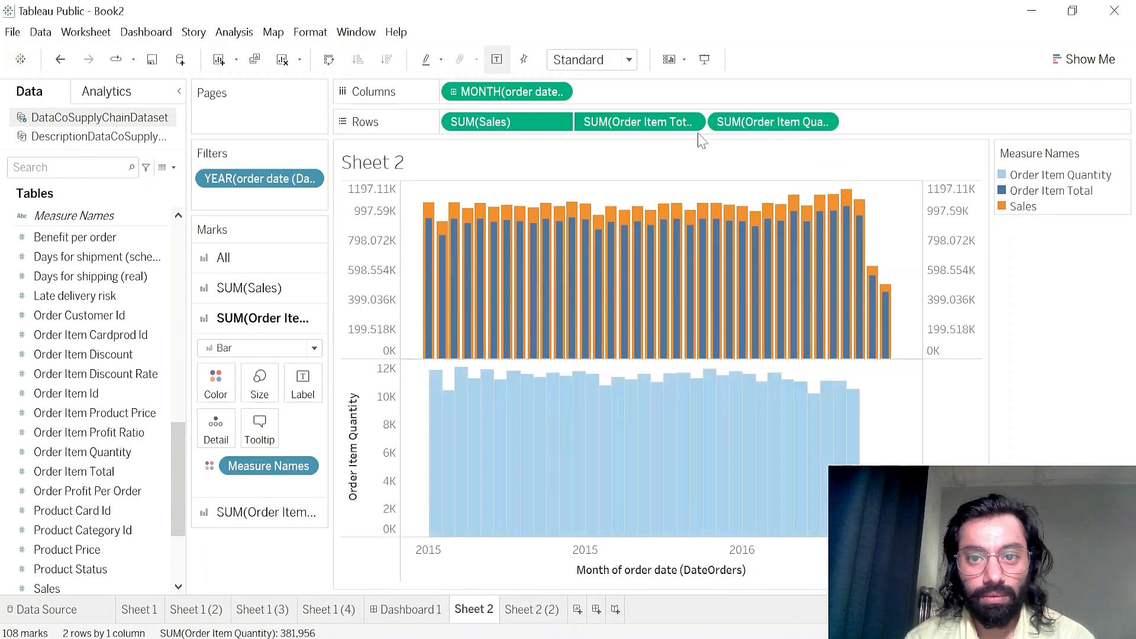
{"action": "left_click", "coordinate": [691, 122]}
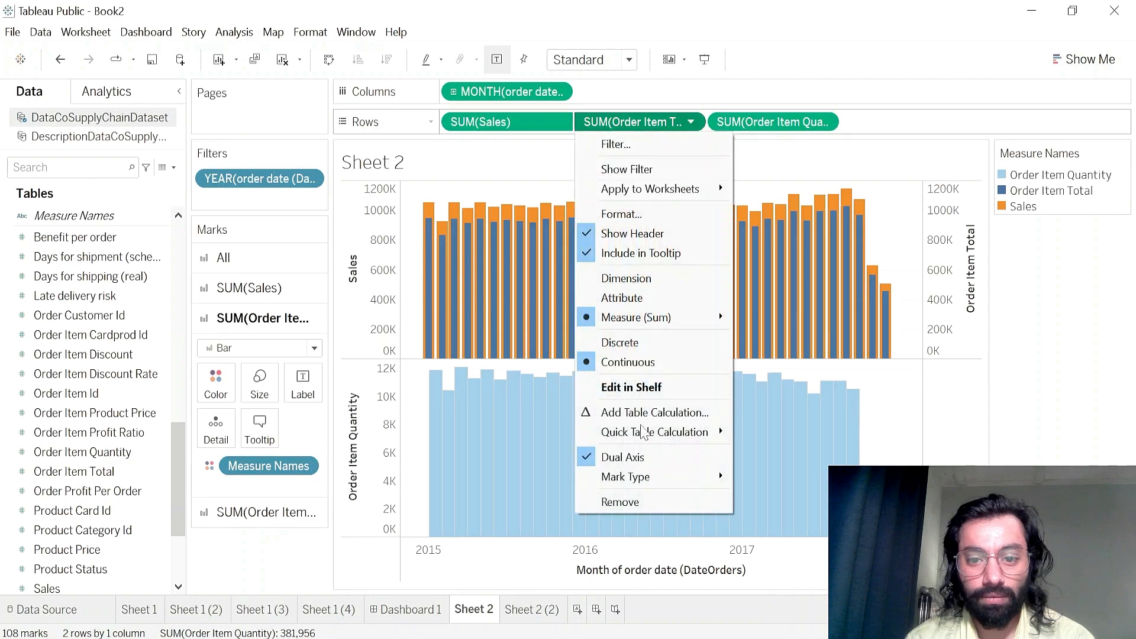
{"action": "left_click", "coordinate": [625, 506]}
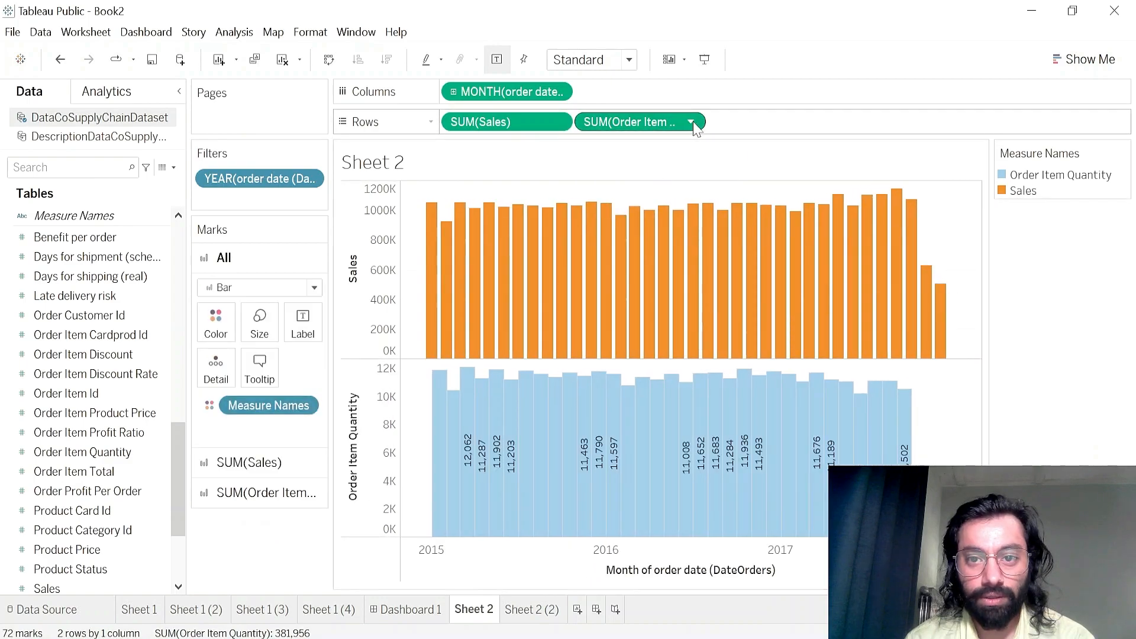
{"action": "left_click", "coordinate": [691, 121]}
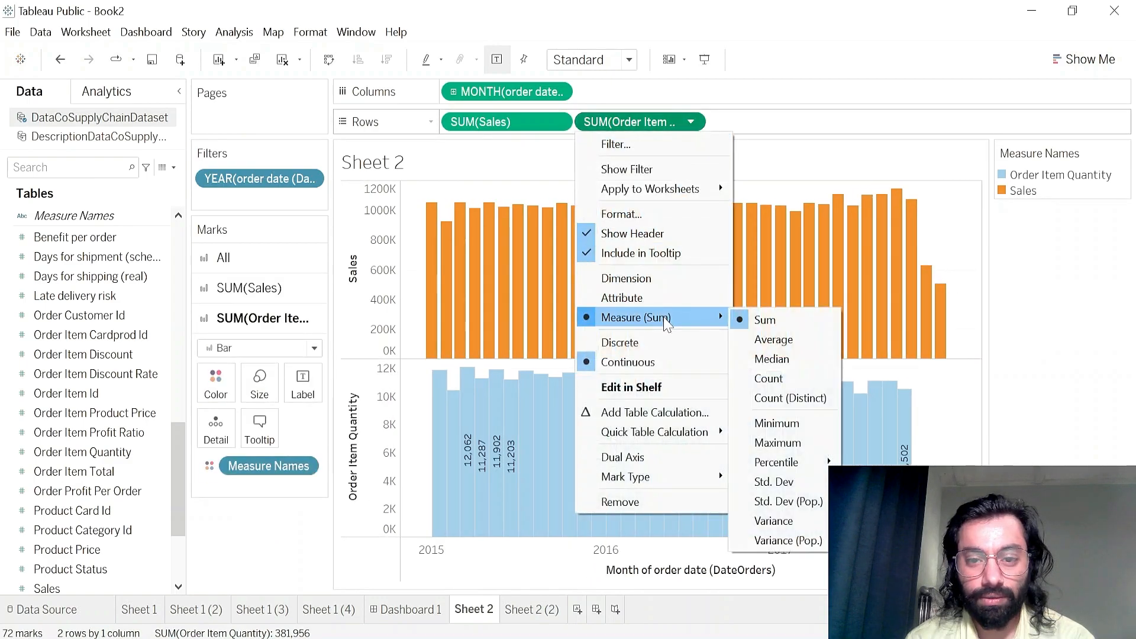
{"action": "left_click", "coordinate": [639, 457]}
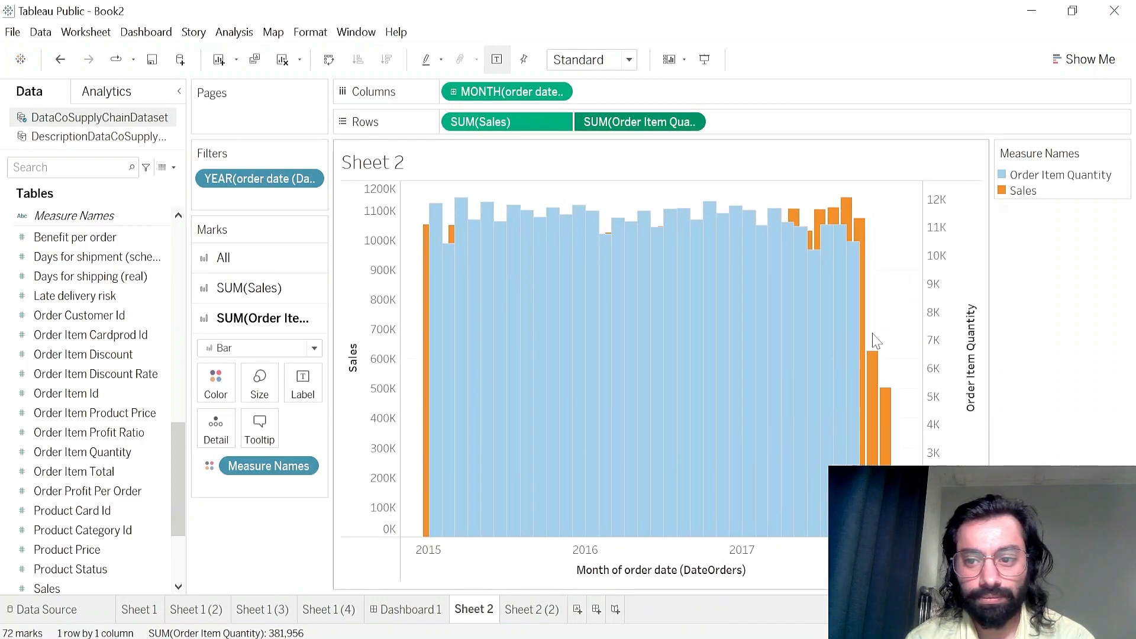
- Synchronize the Order Item Quantity axis with the Sales axis and give it a positive logarithmic scale
{"action": "right_click", "coordinate": [932, 315]}
{"action": "left_click", "coordinate": [965, 408]}
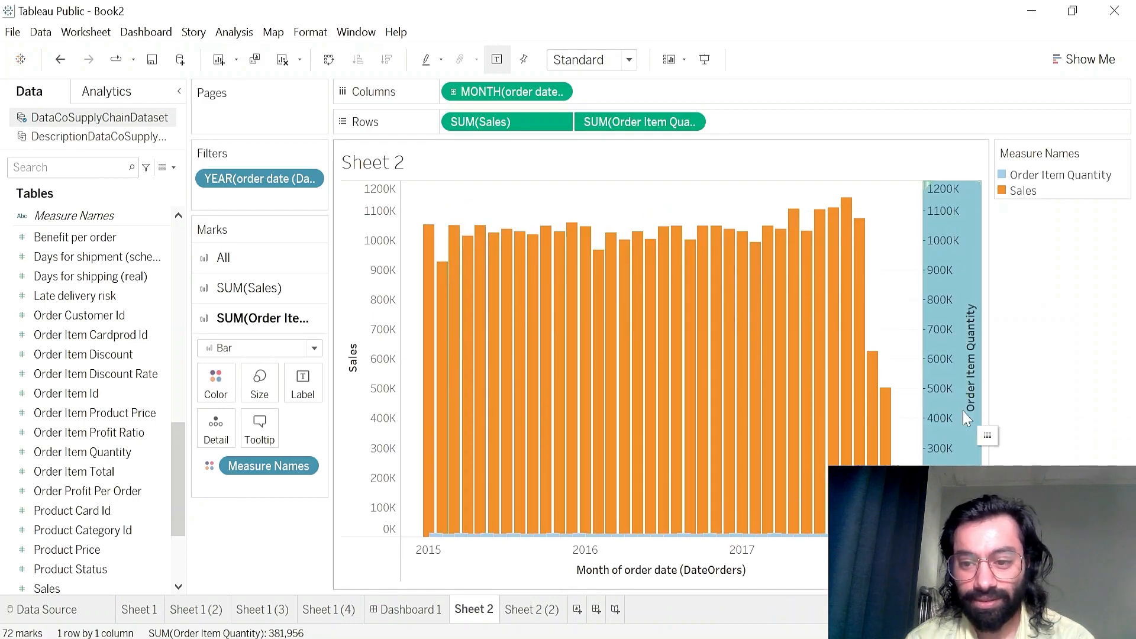
{"action": "right_click", "coordinate": [954, 243]}
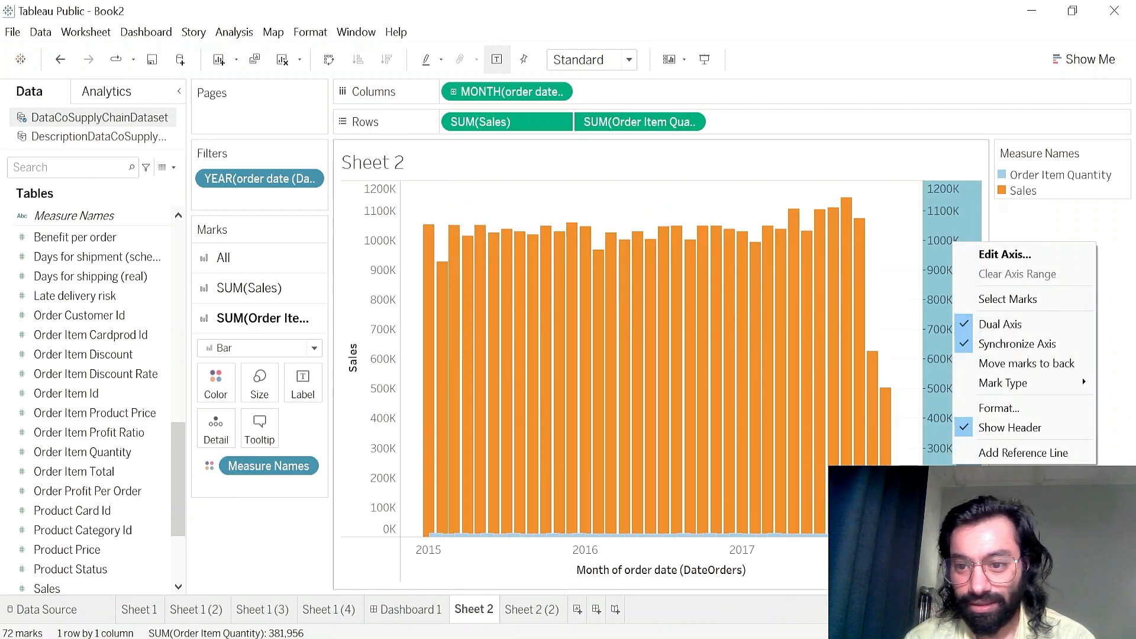
{"action": "left_click", "coordinate": [983, 254]}
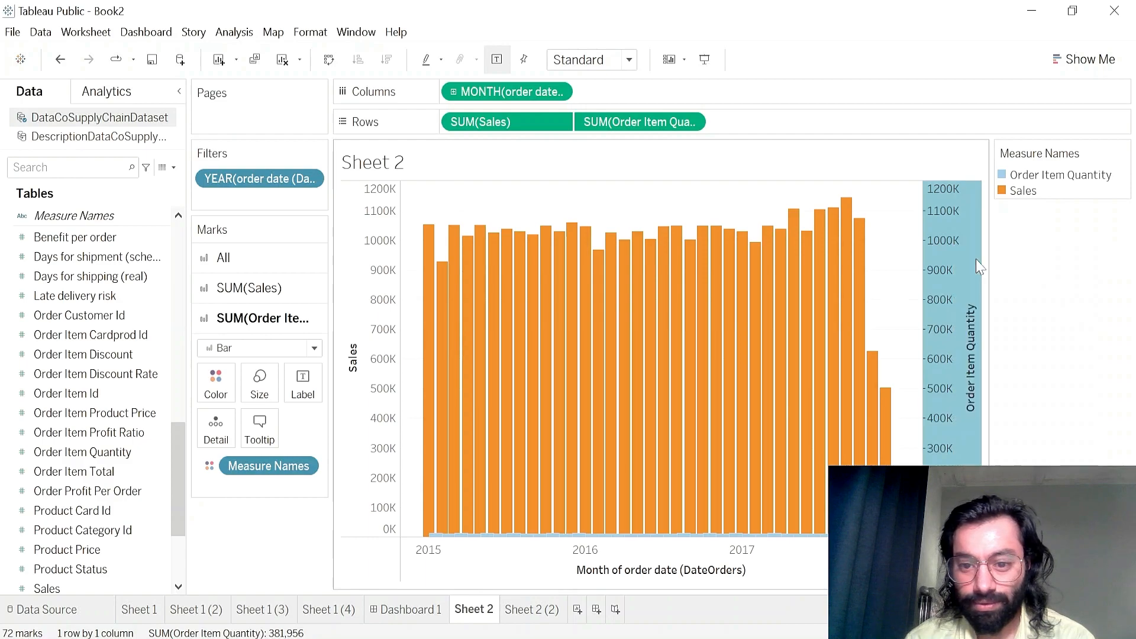
{"action": "left_click_drag", "start_coordinate": [565, 17], "coordinate": [268, 24]}
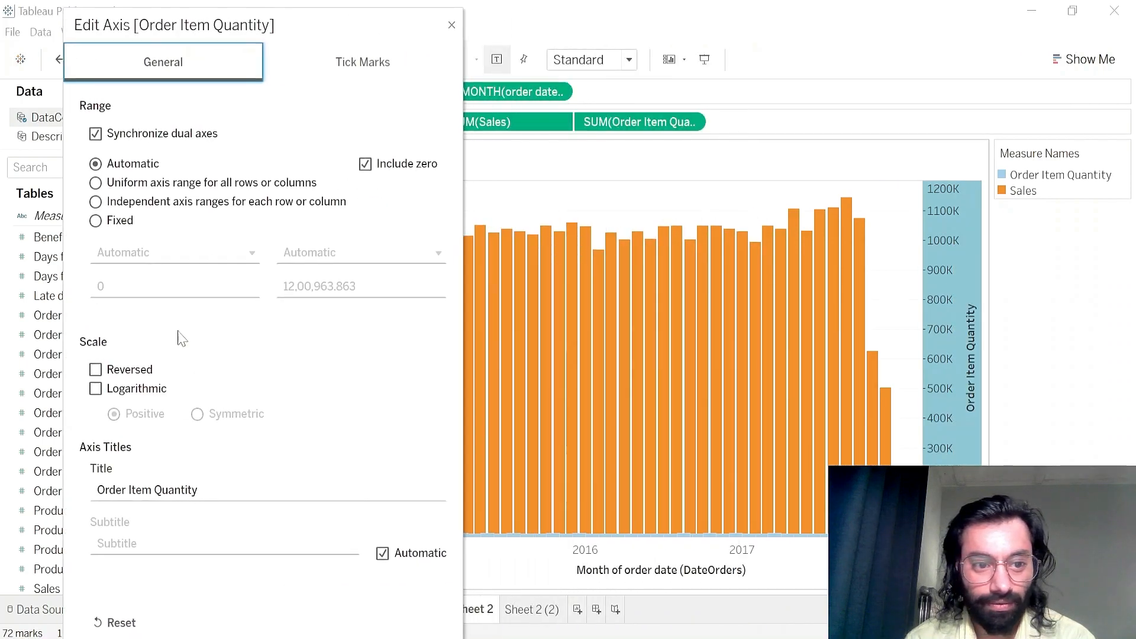
{"action": "left_click", "coordinate": [95, 389]}
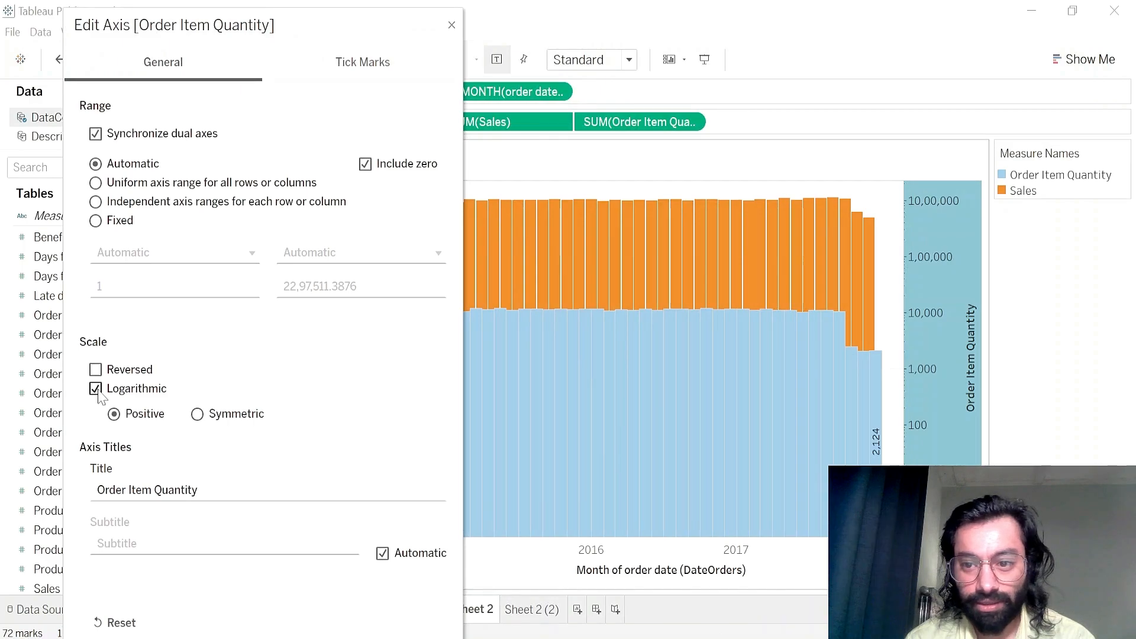
{"action": "left_click_drag", "start_coordinate": [379, 28], "coordinate": [377, 20]}
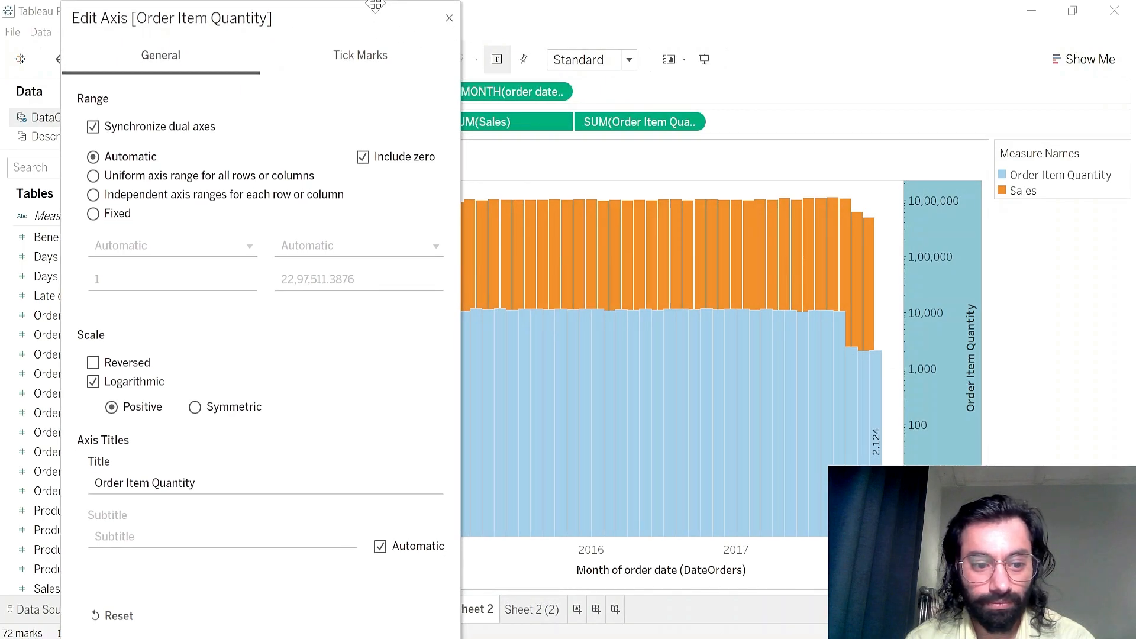
{"action": "left_click", "coordinate": [449, 19]}
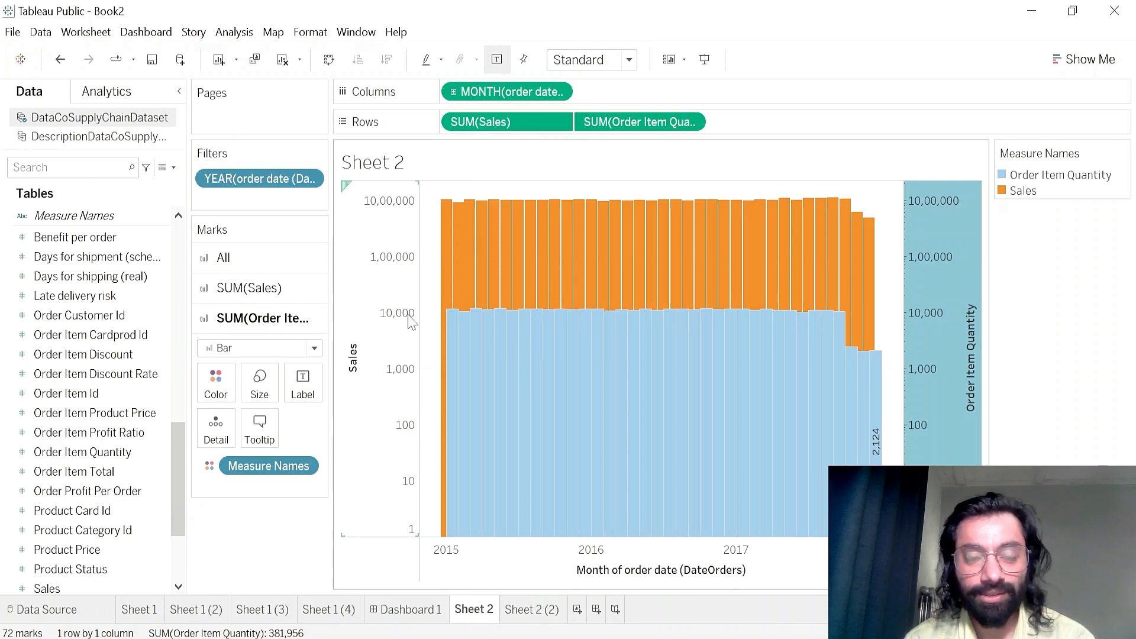
- Change the mark type of Order Item Quantity to Line
{"action": "left_click", "coordinate": [314, 348]}
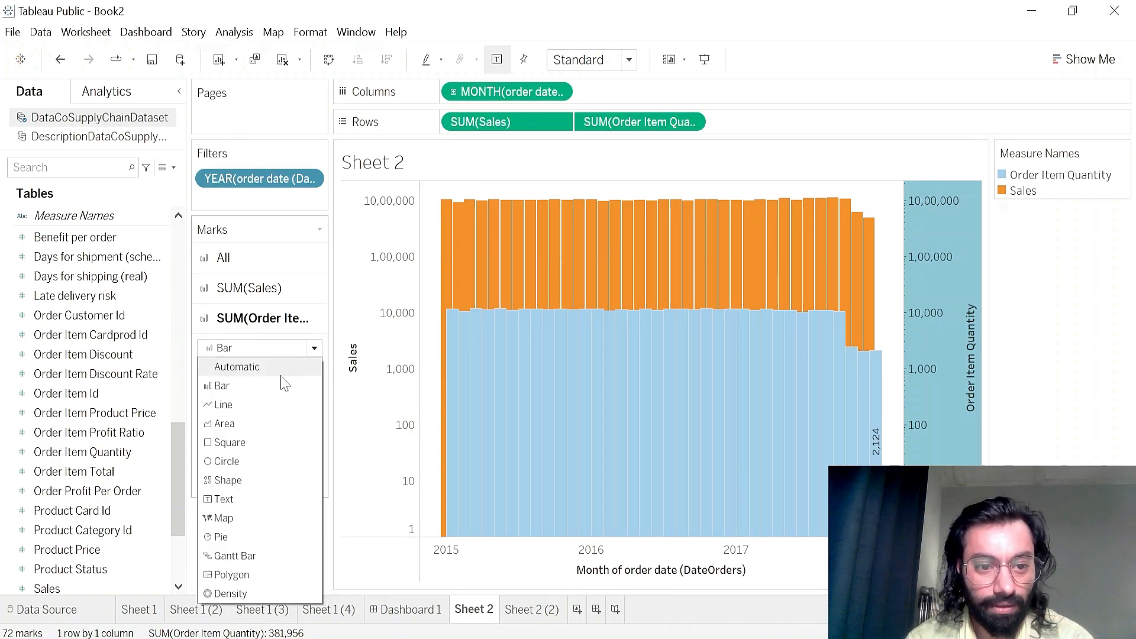
{"action": "left_click", "coordinate": [263, 406]}
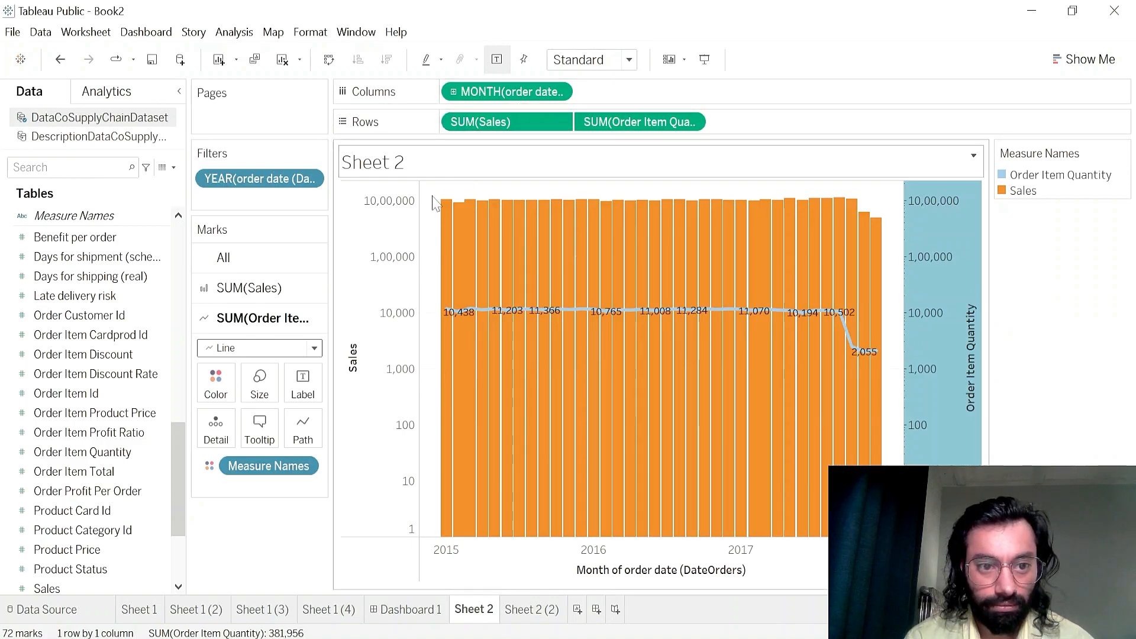
- Label the Sales bars with the sum of Sales and open the alignment options of these labels
{"action": "left_click", "coordinate": [248, 287]}
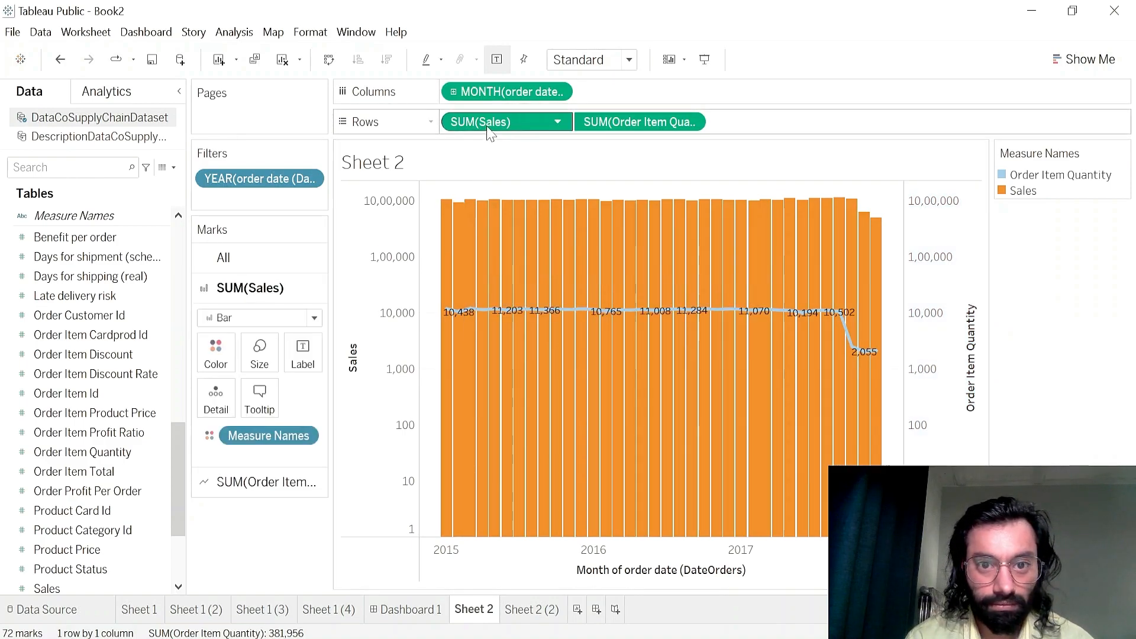
{"action": "left_click_drag", "start_coordinate": [481, 122], "coordinate": [308, 362]}
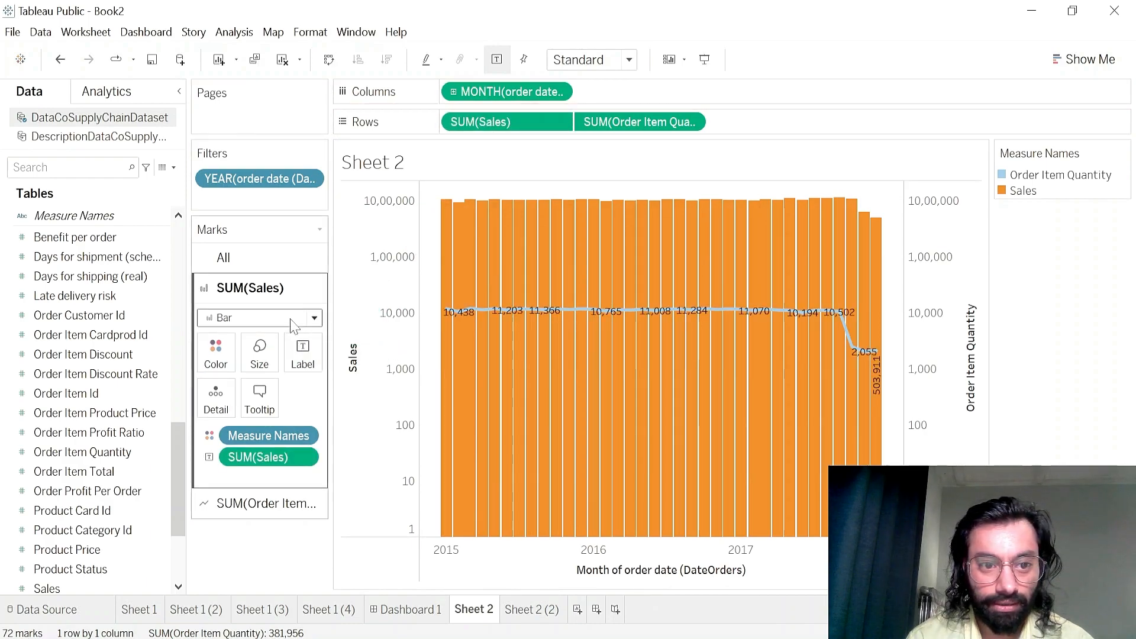
{"action": "left_click", "coordinate": [302, 355]}
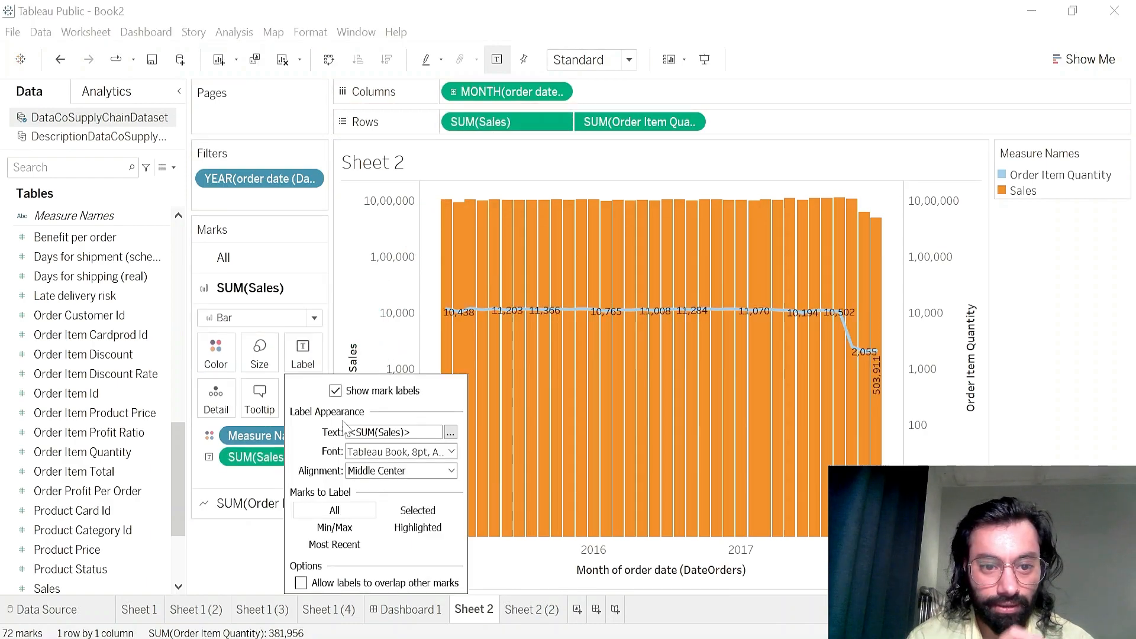
{"action": "left_click", "coordinate": [451, 471]}
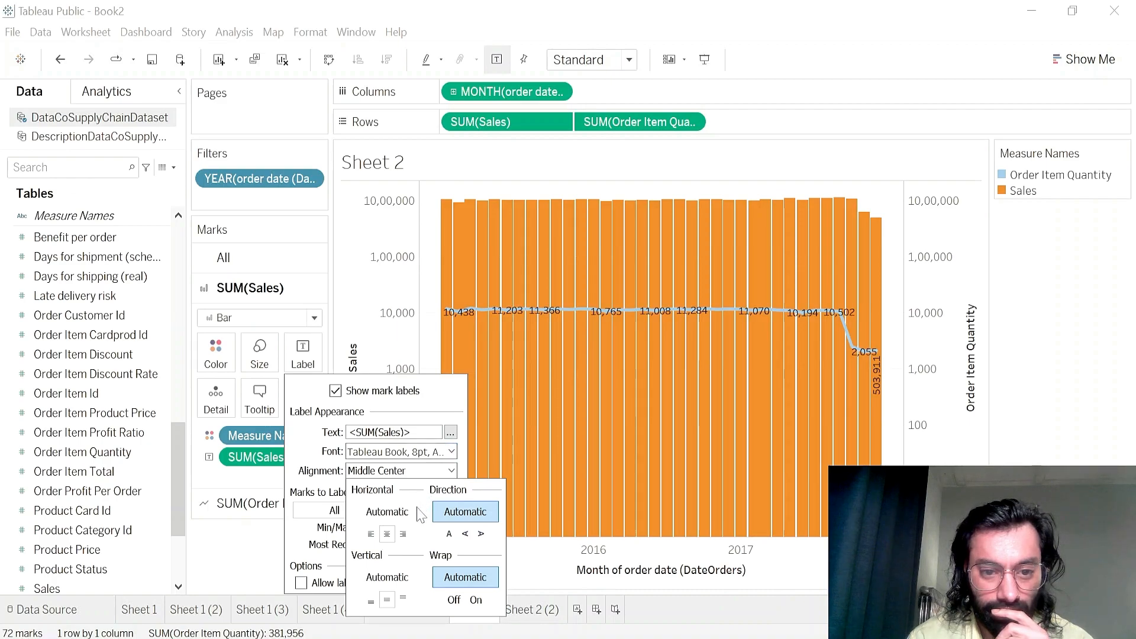
- Align the Sales bar labels vertically to the top
{"action": "left_click", "coordinate": [403, 599]}
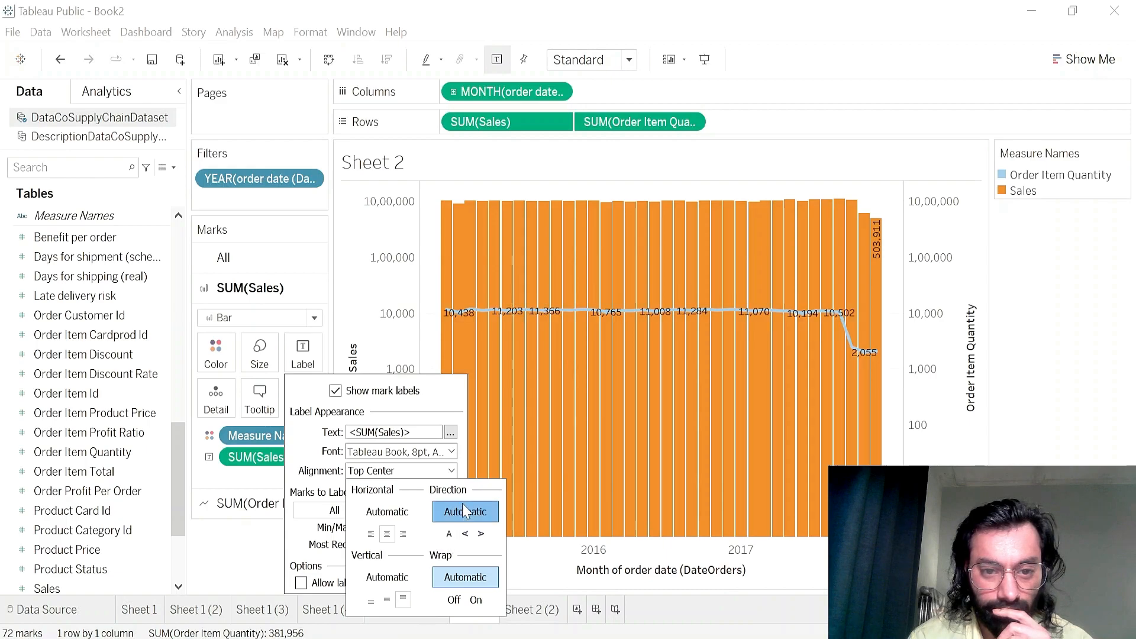
{"action": "left_click", "coordinate": [452, 451]}
{"action": "left_click", "coordinate": [453, 470]}
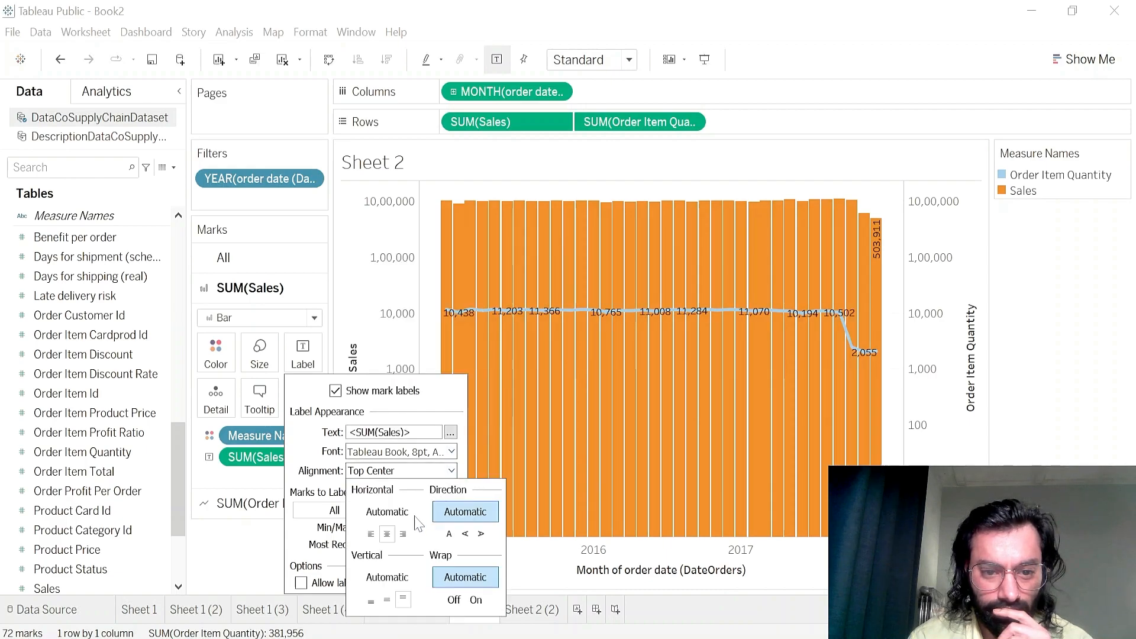
{"action": "left_click", "coordinate": [453, 471]}
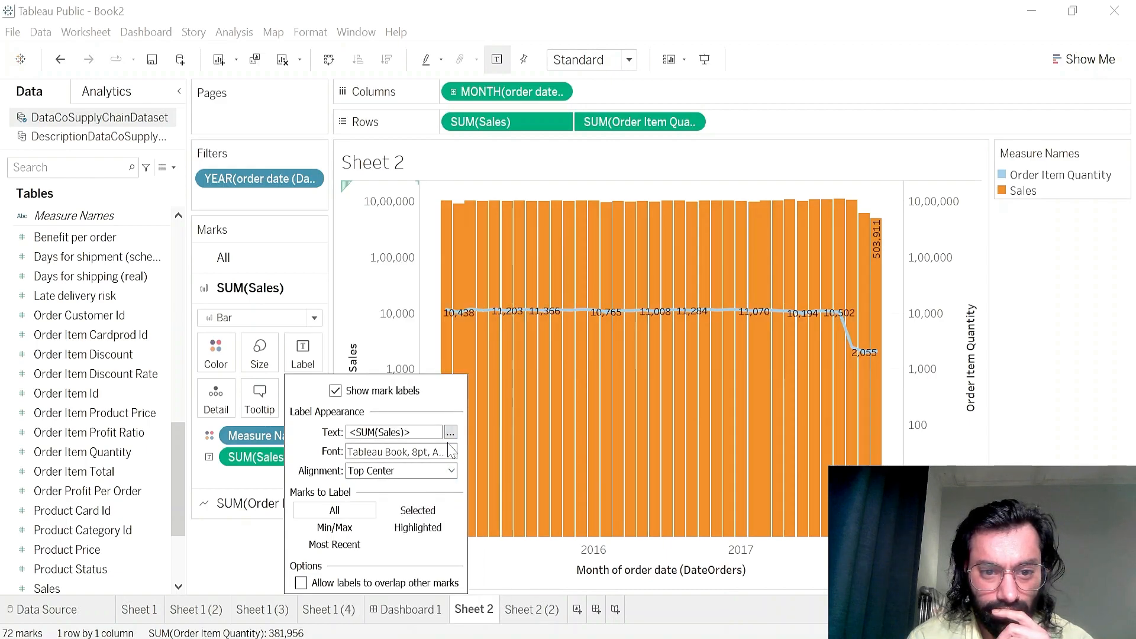
- Make the Sales labels bold at 8 pt and turn on text wrapping for them
{"action": "left_click", "coordinate": [451, 451]}
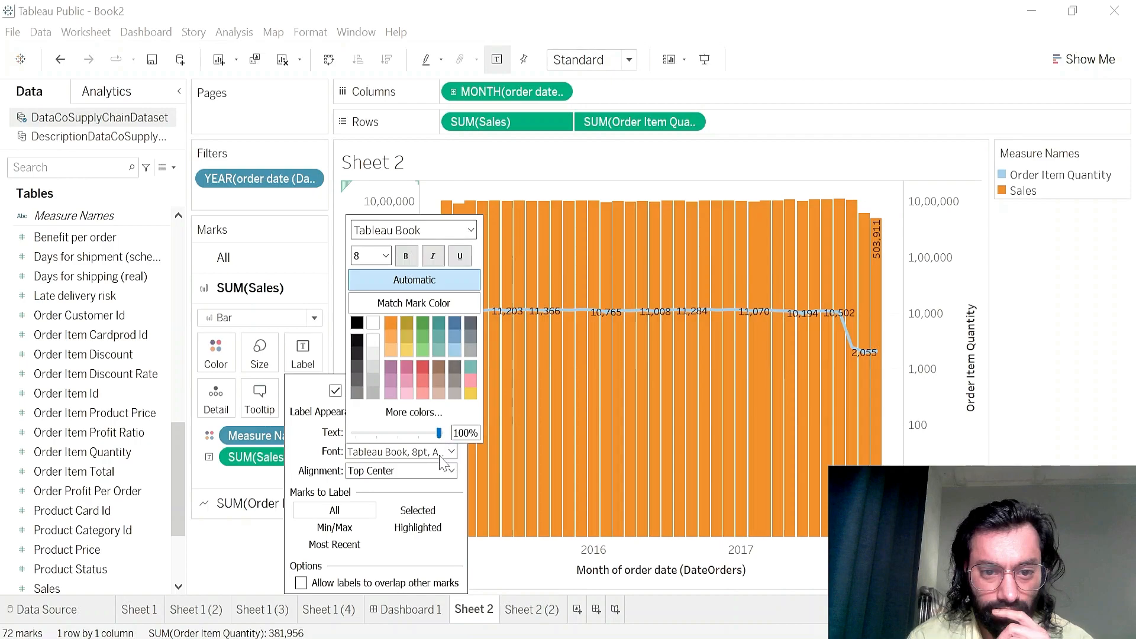
{"action": "left_click", "coordinate": [385, 256]}
{"action": "left_click", "coordinate": [377, 314]}
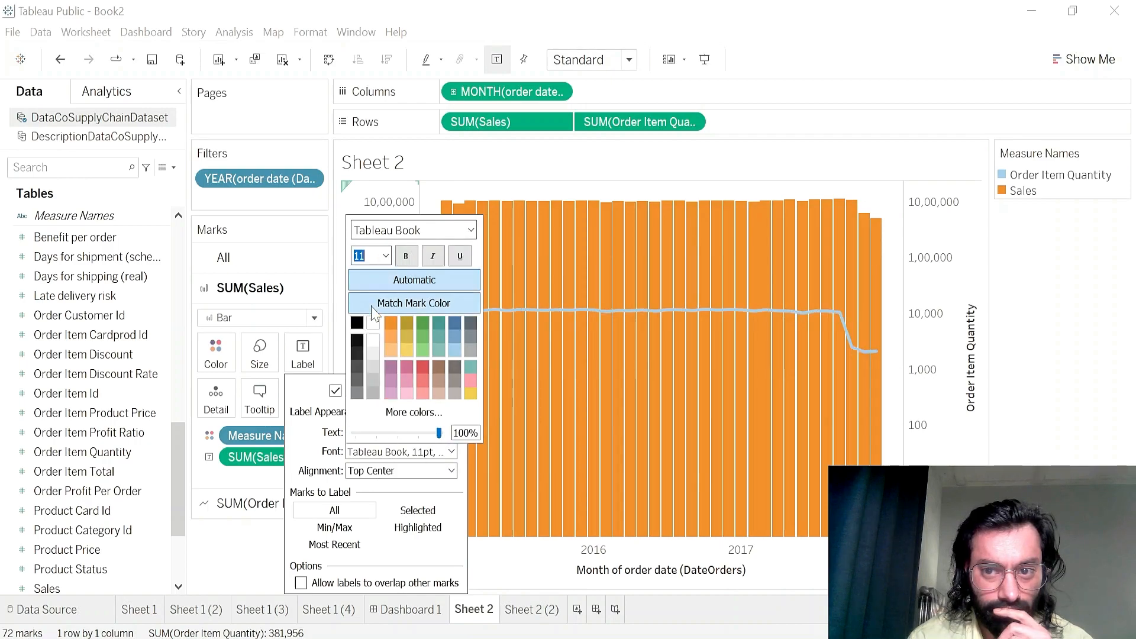
{"action": "left_click", "coordinate": [386, 255]}
{"action": "left_click", "coordinate": [366, 278]}
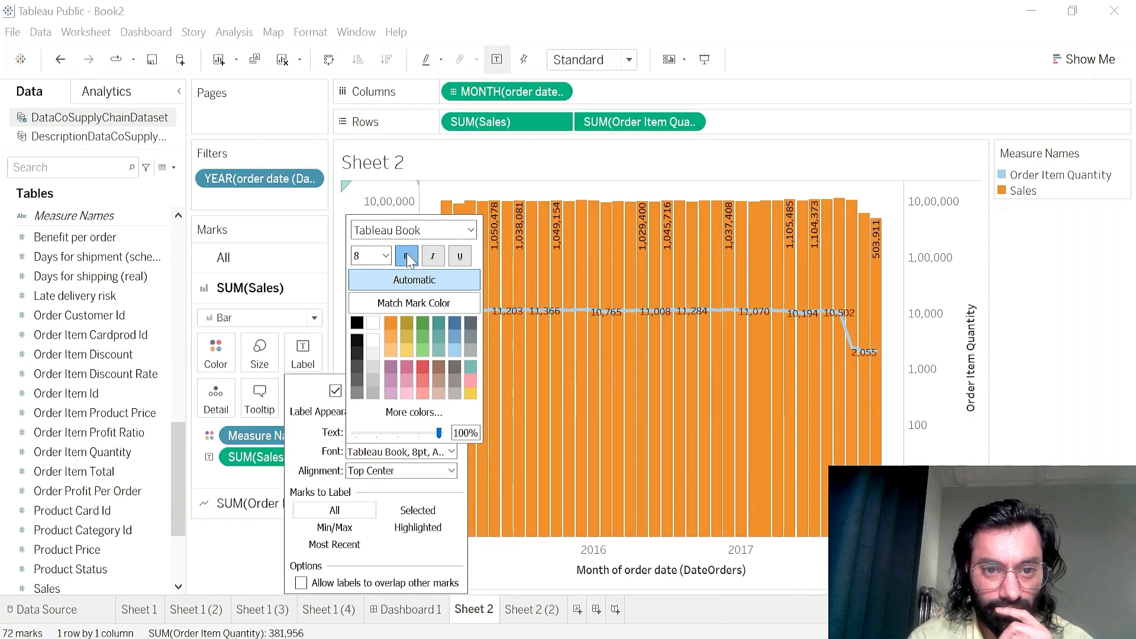
{"action": "left_click", "coordinate": [407, 256]}
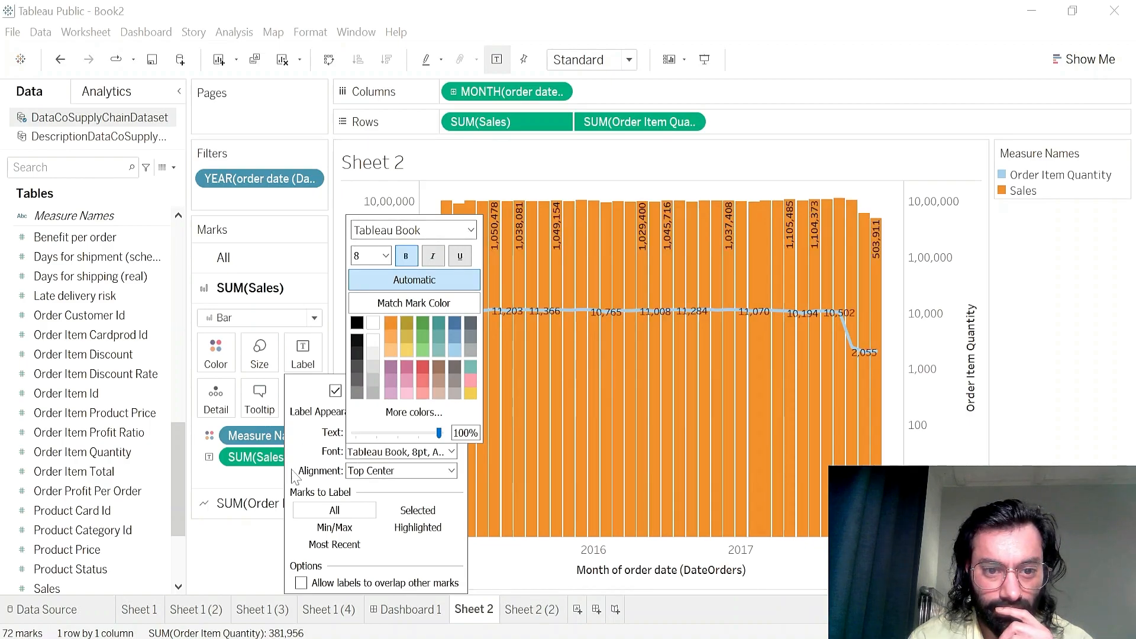
{"action": "left_click", "coordinate": [323, 442]}
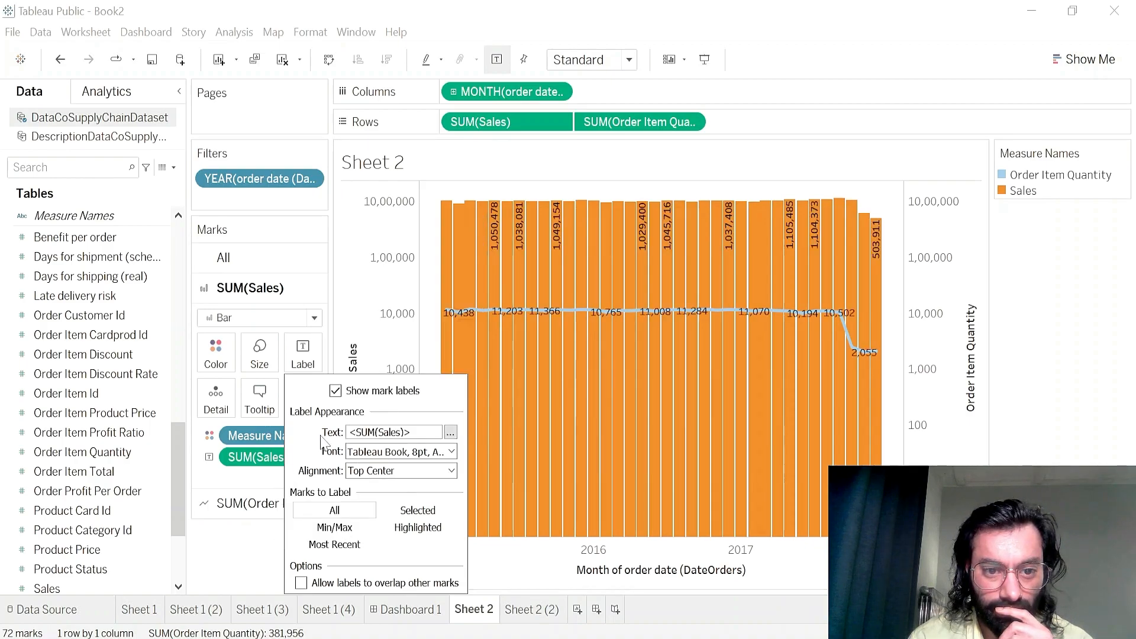
{"action": "left_click", "coordinate": [366, 473]}
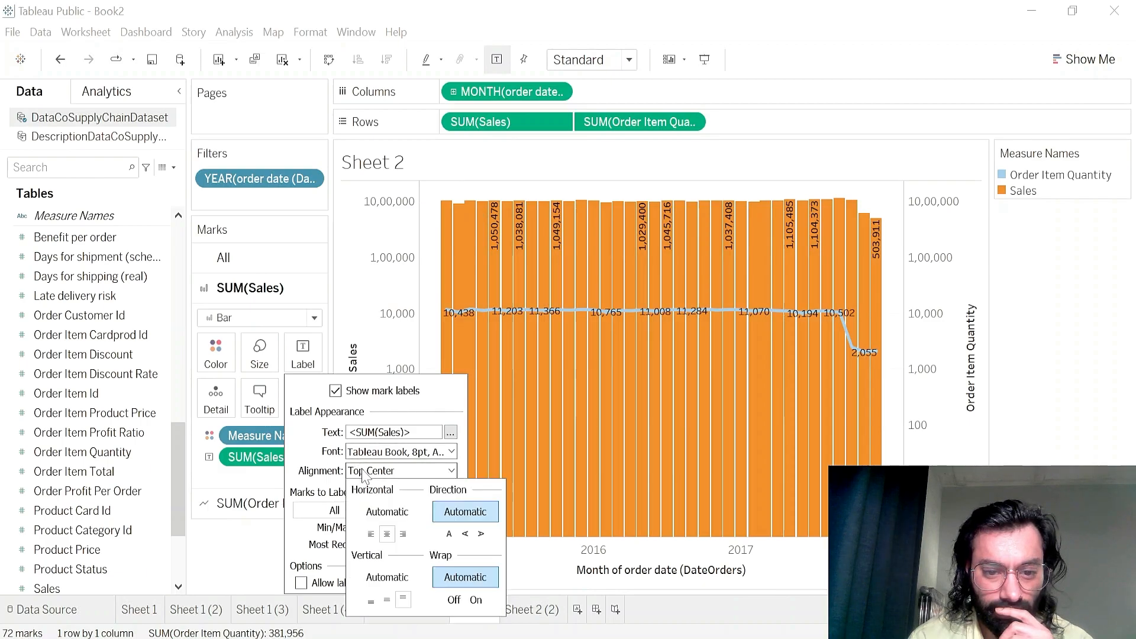
{"action": "left_click", "coordinate": [475, 599]}
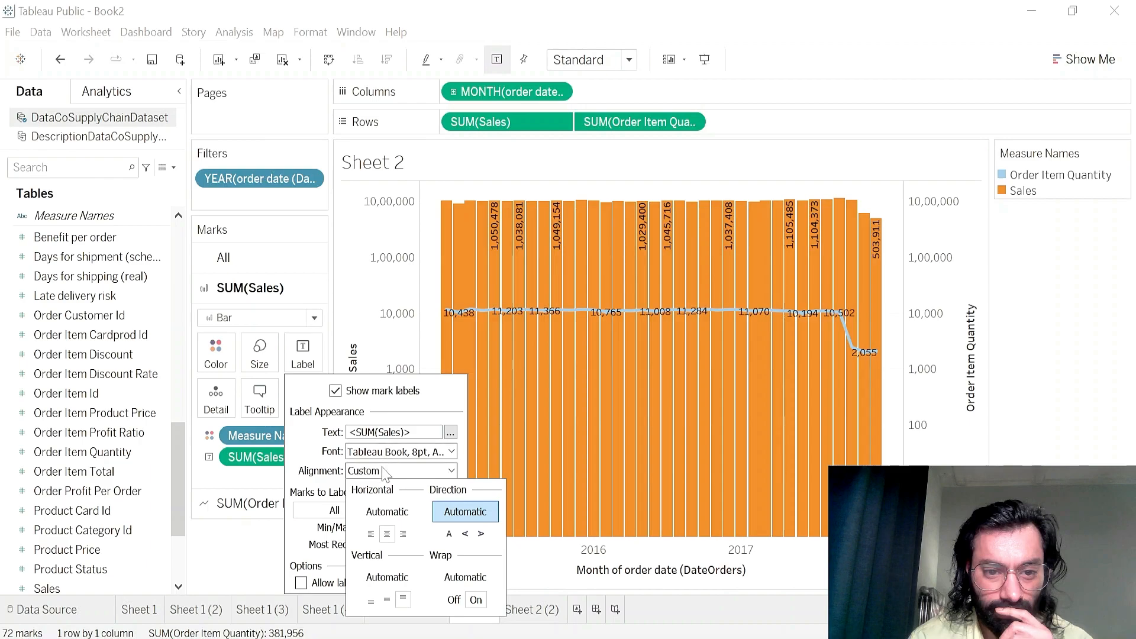
- Allow the Sales labels to overlap other marks and rotate them to read vertically upward, with left horizontal alignment
{"action": "left_click", "coordinate": [301, 583]}
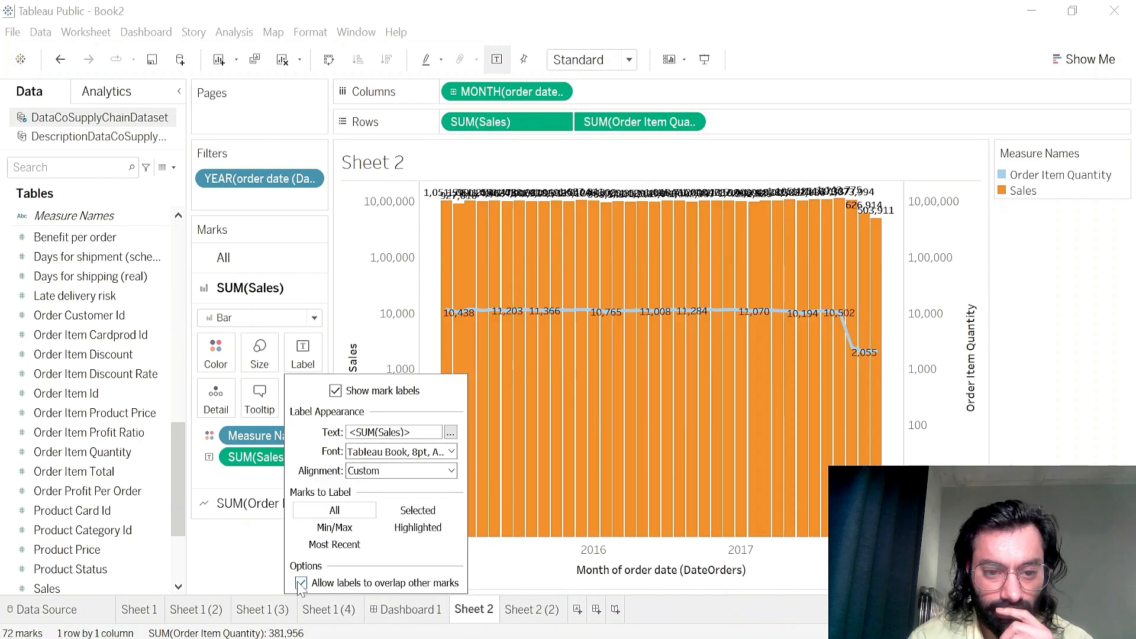
{"action": "left_click", "coordinate": [301, 583]}
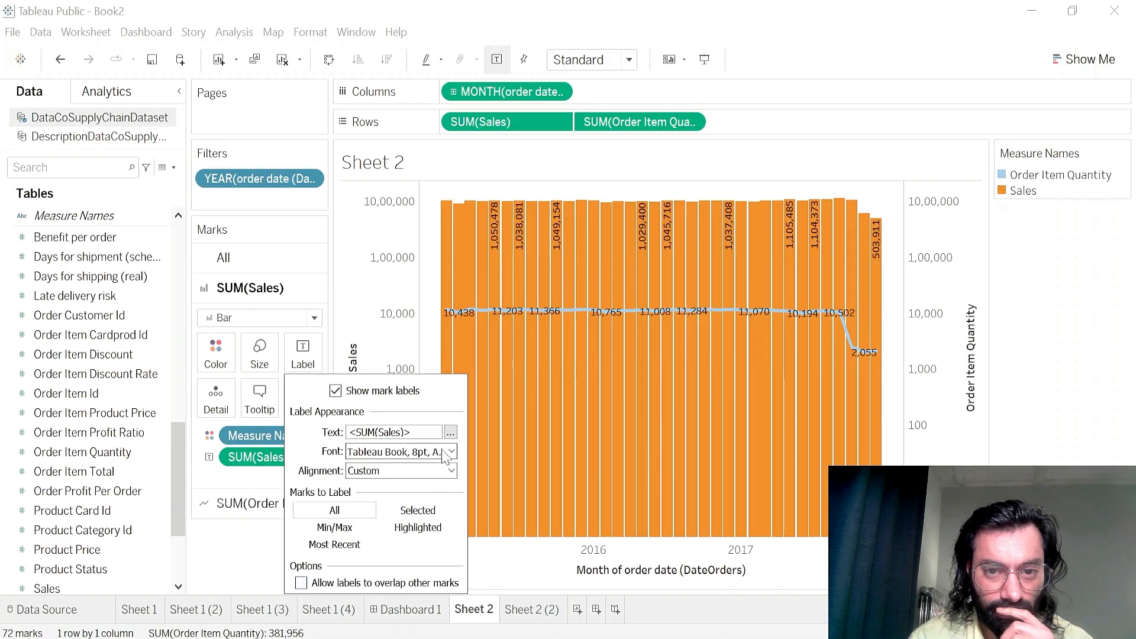
{"action": "left_click", "coordinate": [302, 583]}
{"action": "left_click", "coordinate": [452, 452]}
{"action": "left_click", "coordinate": [452, 471]}
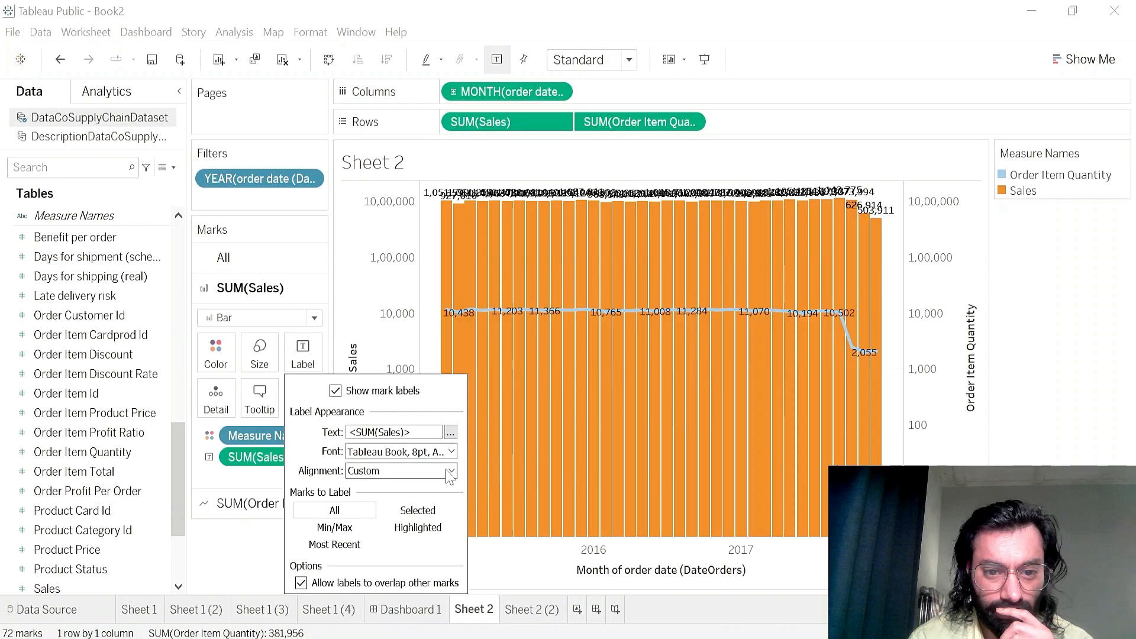
{"action": "left_click", "coordinate": [451, 471]}
{"action": "left_click", "coordinate": [465, 534]}
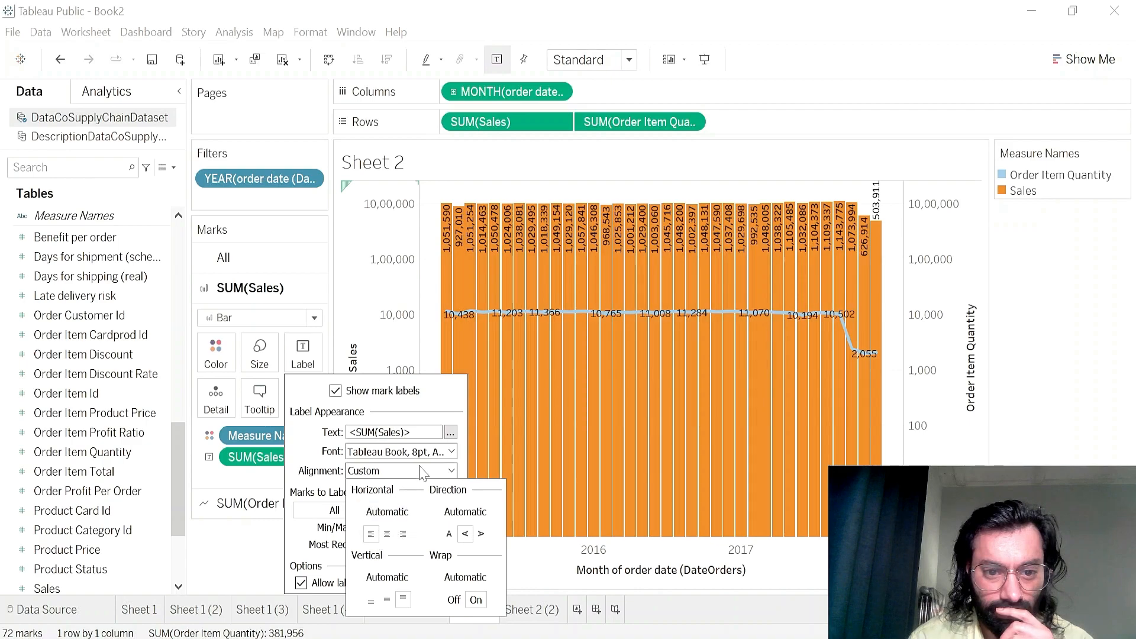
- Set the Sales labels' font to Tableau Light at 7 pt
{"action": "left_click", "coordinate": [452, 451]}
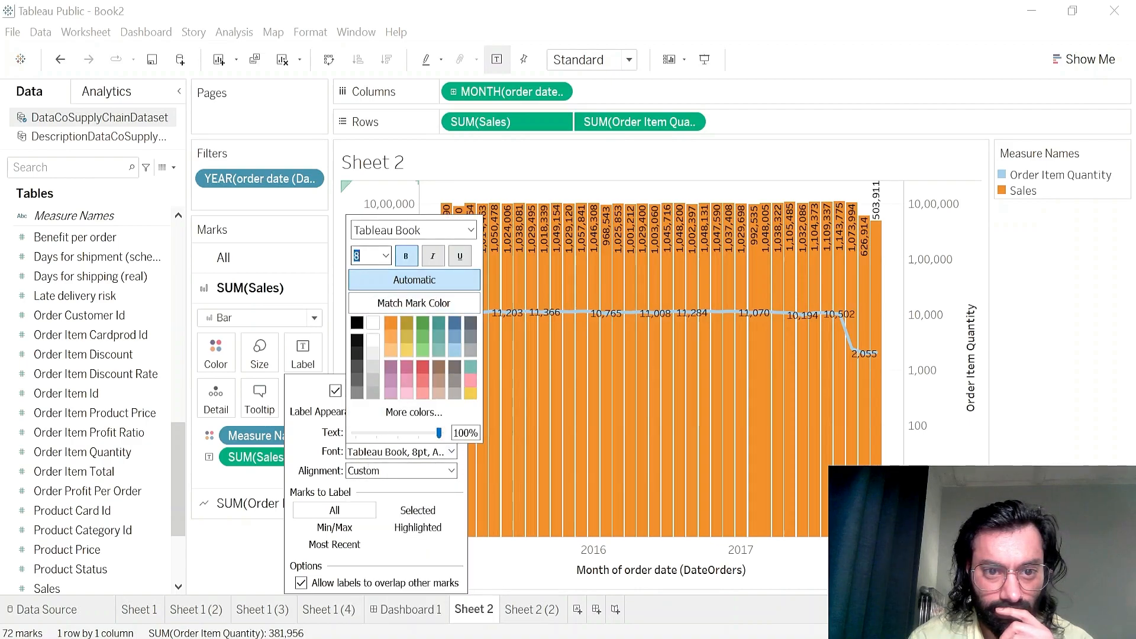
{"action": "left_click", "coordinate": [356, 256]}
{"action": "type", "text": "7"}
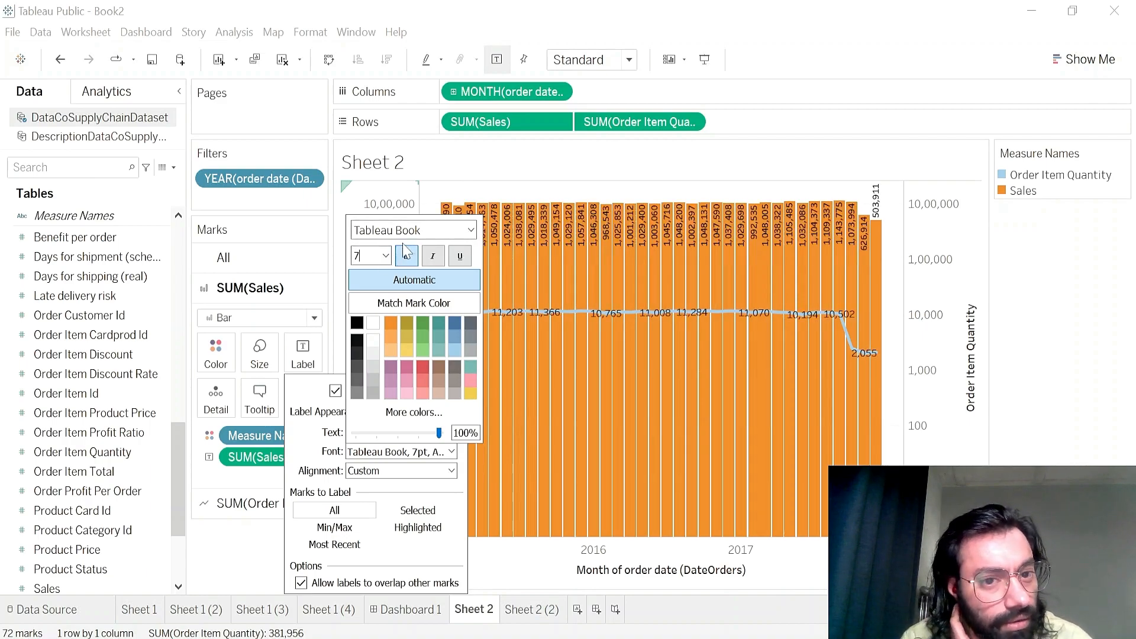
{"action": "left_click", "coordinate": [470, 231]}
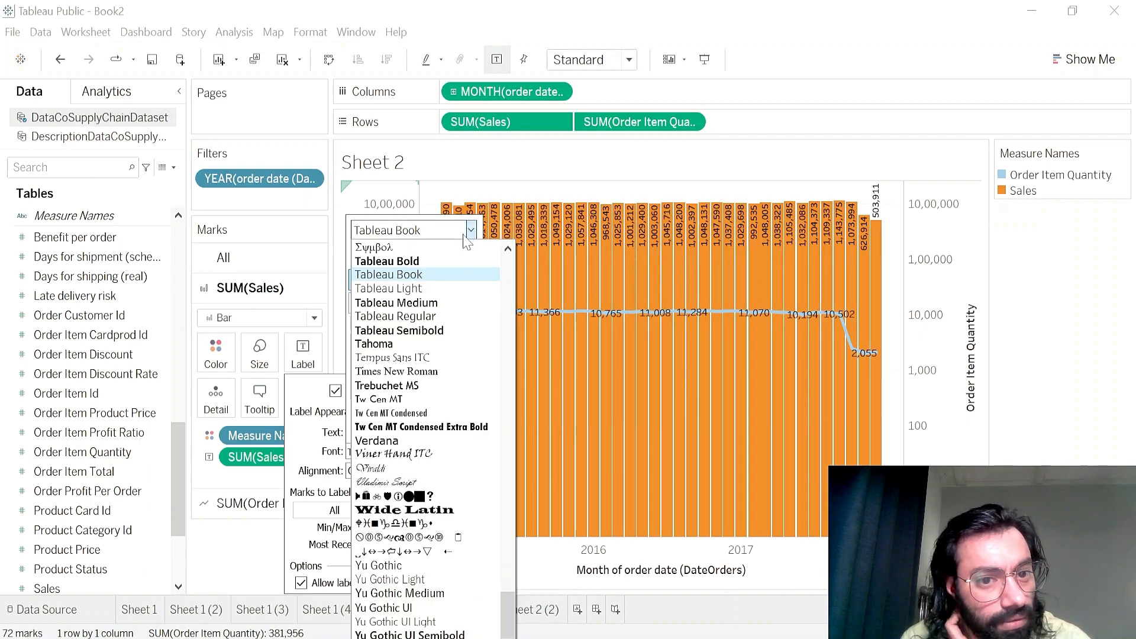
{"action": "left_click", "coordinate": [414, 289]}
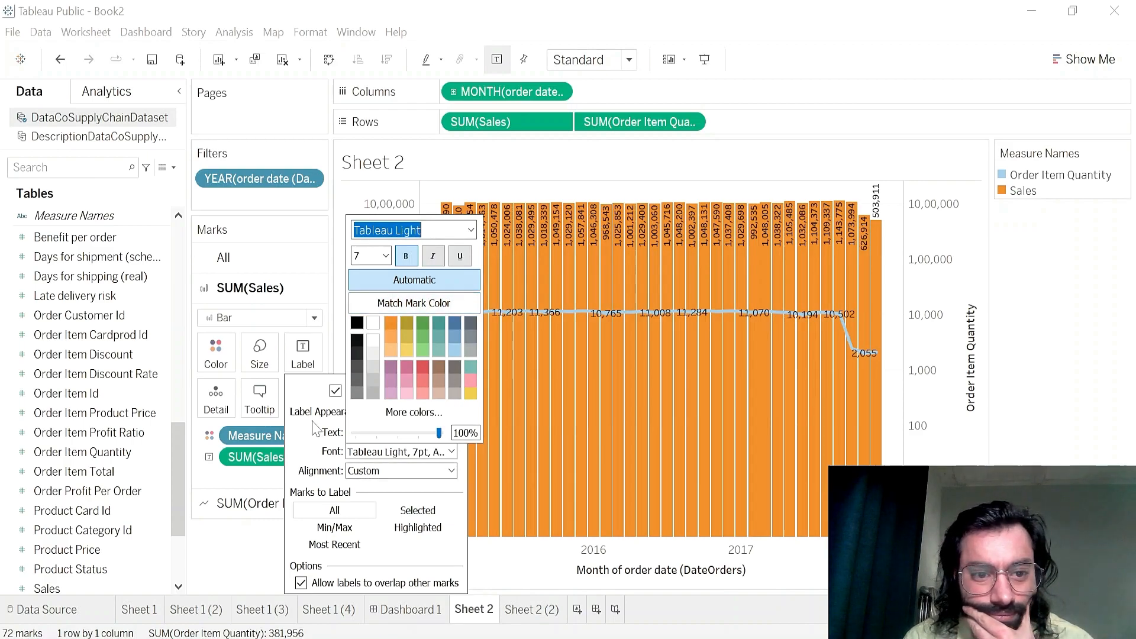
{"action": "left_click", "coordinate": [261, 528]}
{"action": "left_click", "coordinate": [259, 529]}
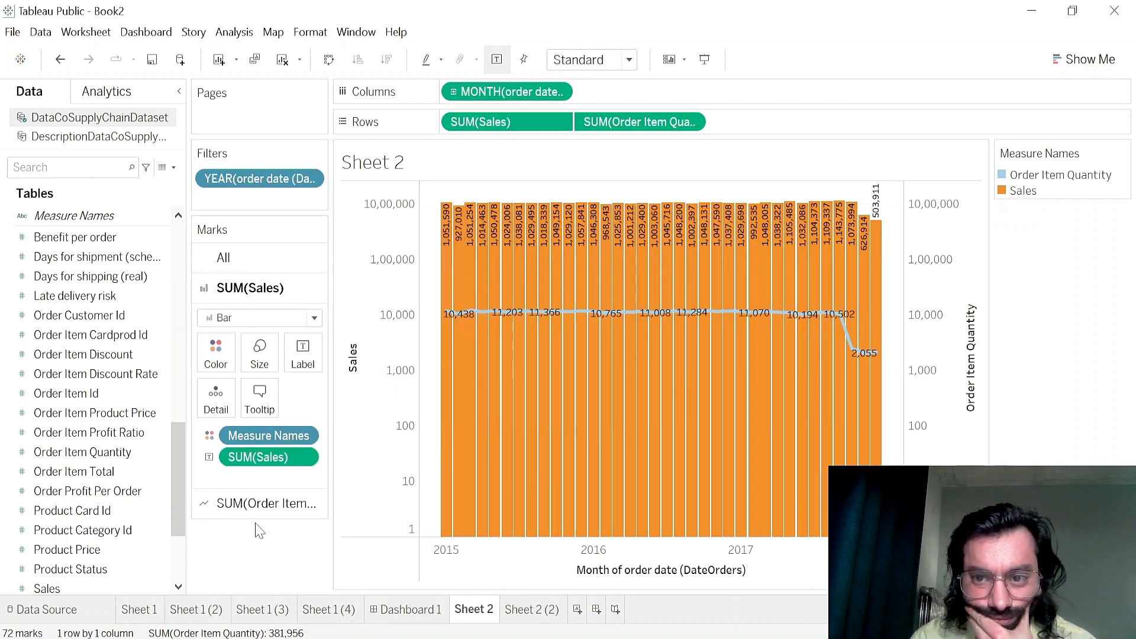
- On Sheet 2 (2), replace Sales with Order Item Profit Ratio in the rows
{"action": "left_click", "coordinate": [530, 608]}
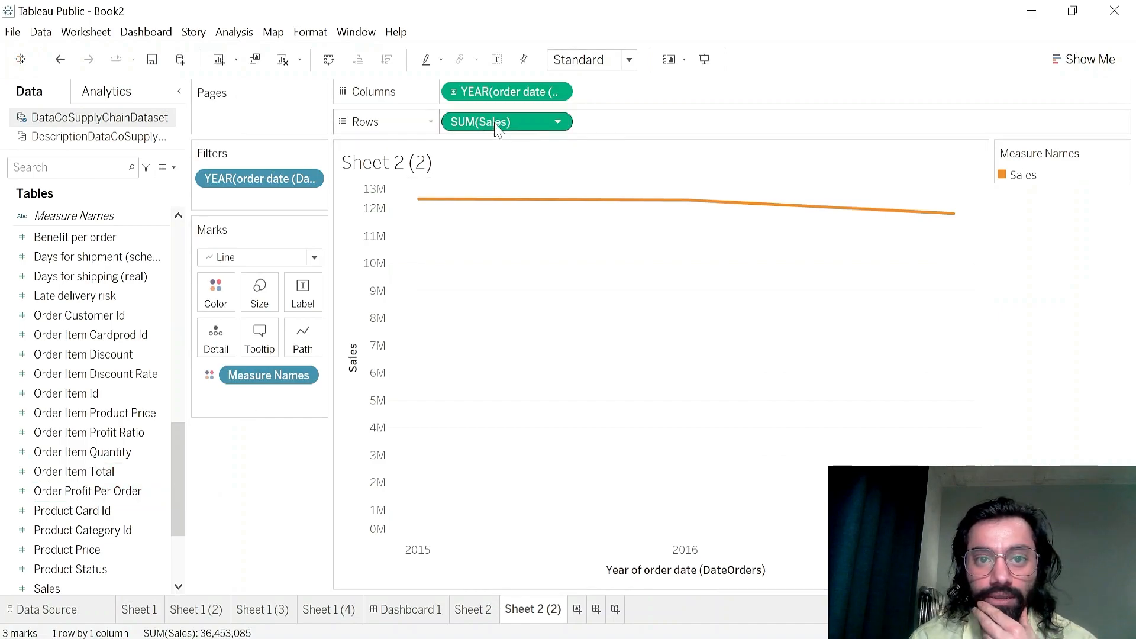
{"action": "left_click_drag", "start_coordinate": [494, 121], "coordinate": [253, 482]}
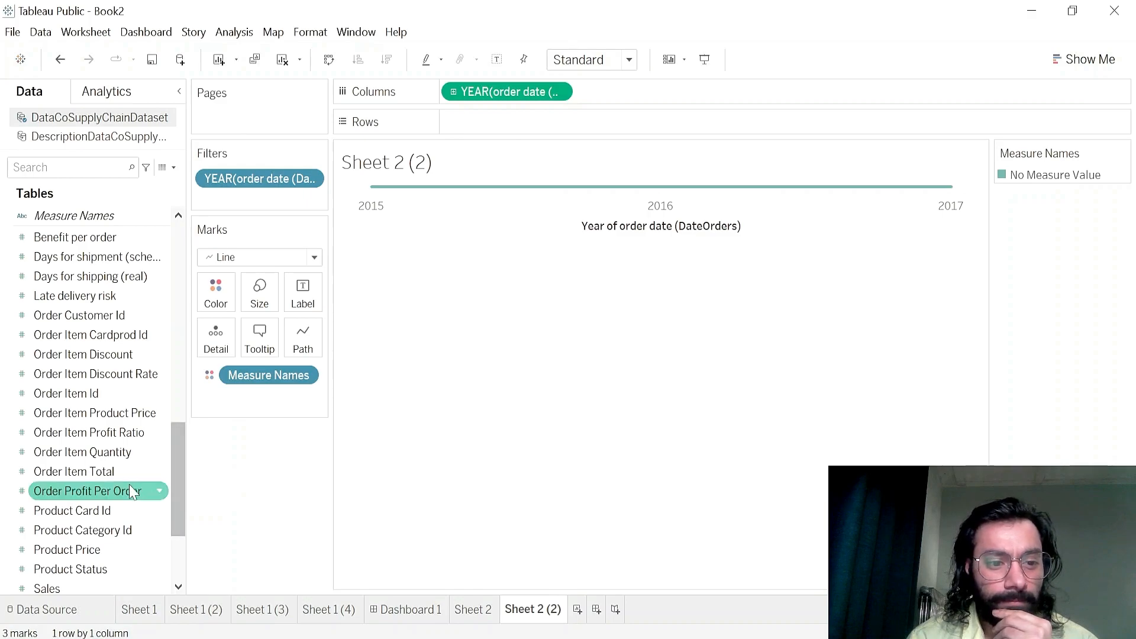
{"action": "mouse_move", "coordinate": [125, 439]}
{"action": "left_mouse_down"}
{"action": "mouse_move", "coordinate": [481, 182]}
{"action": "mouse_move", "coordinate": [519, 124]}
{"action": "left_mouse_up"}
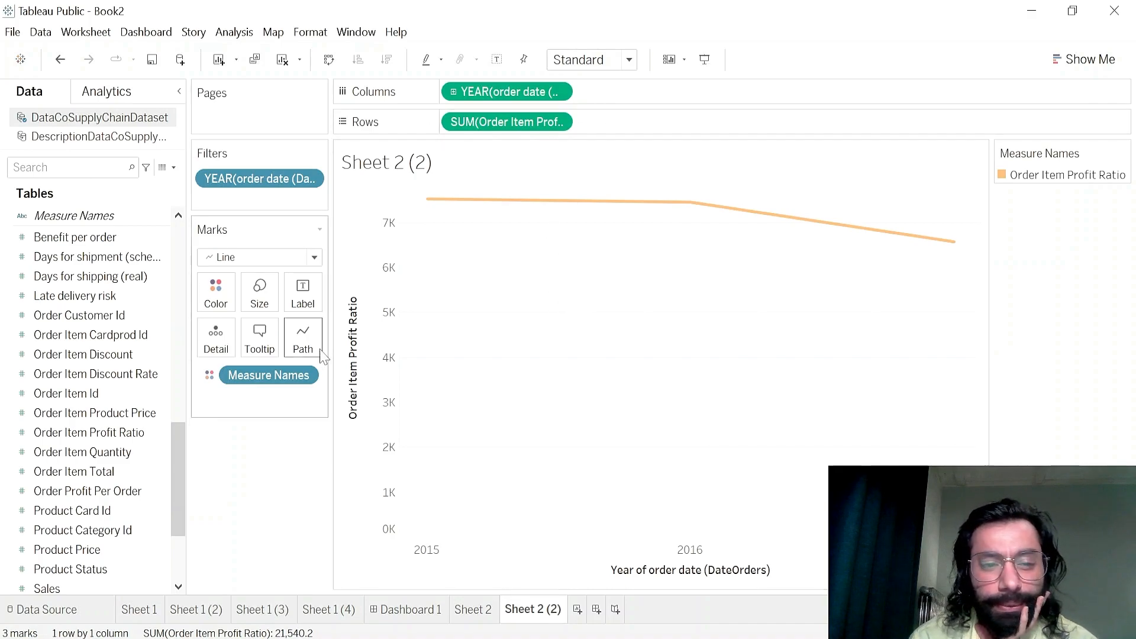
- Change the profit ratio line chart to bars and remove the Measure Names color coding
{"action": "left_click", "coordinate": [289, 263]}
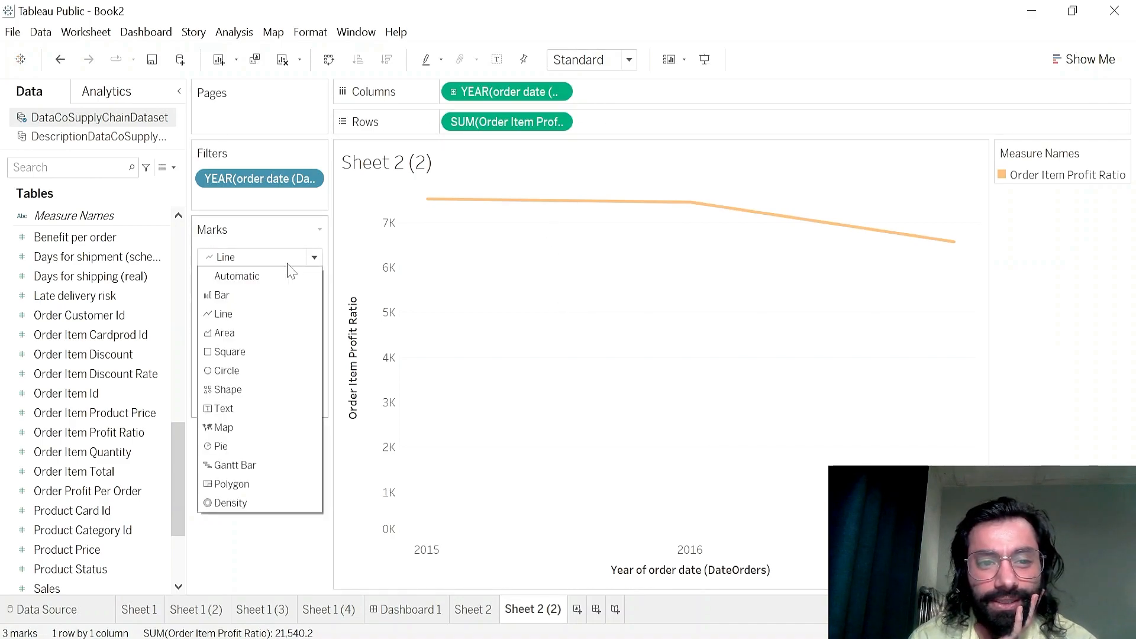
{"action": "left_click", "coordinate": [246, 295]}
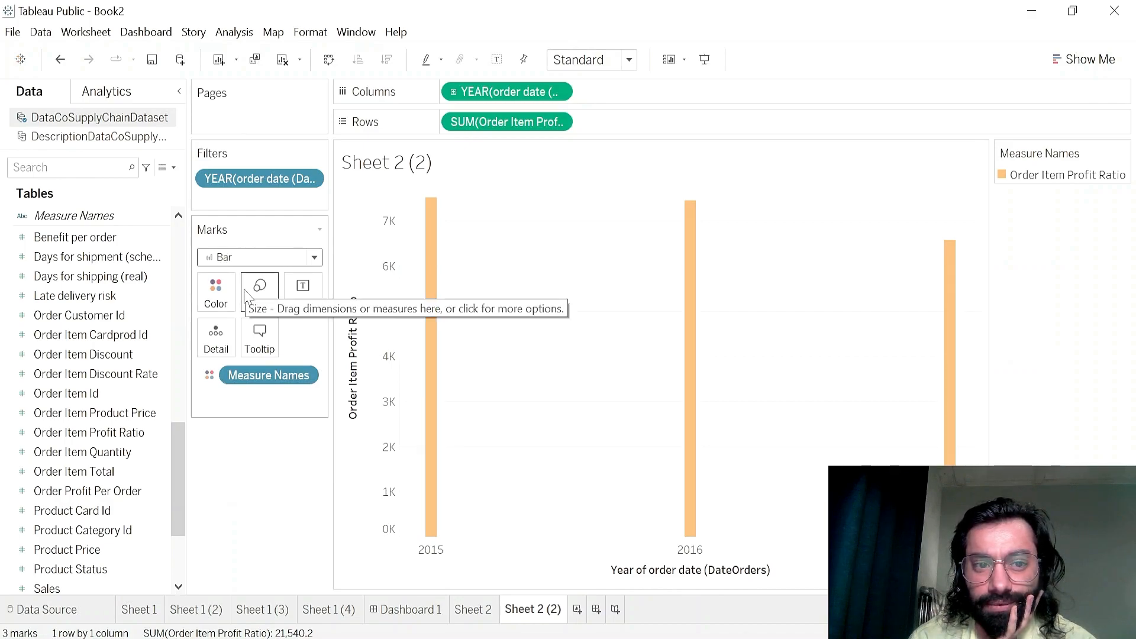
{"action": "left_click", "coordinate": [248, 294]}
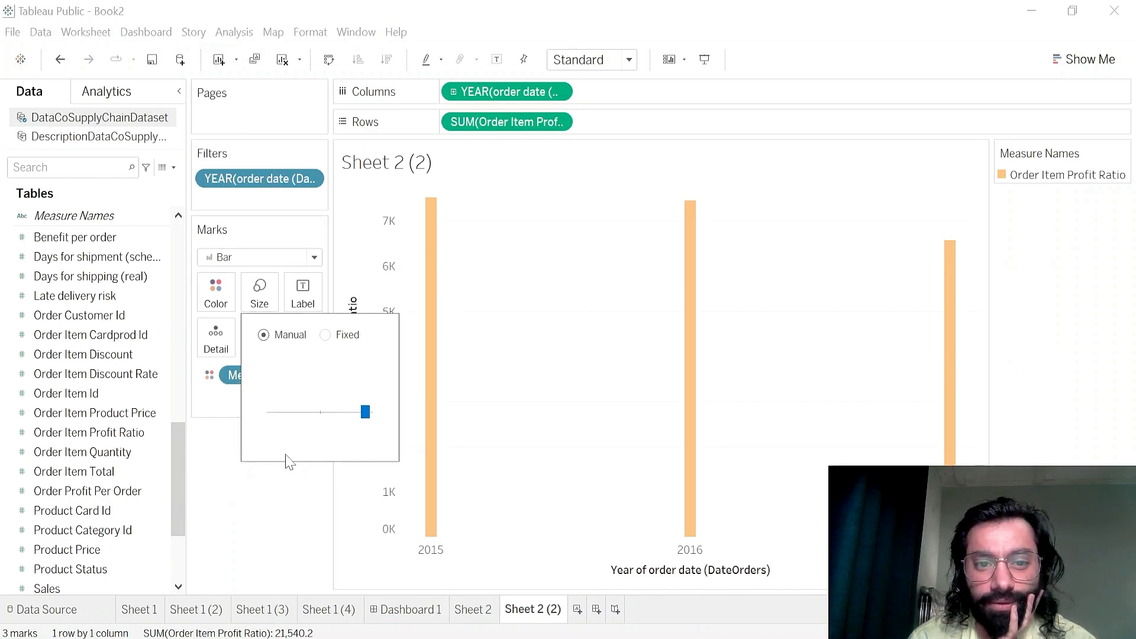
{"action": "left_click", "coordinate": [267, 491]}
{"action": "left_click_drag", "start_coordinate": [279, 391], "coordinate": [272, 494]}
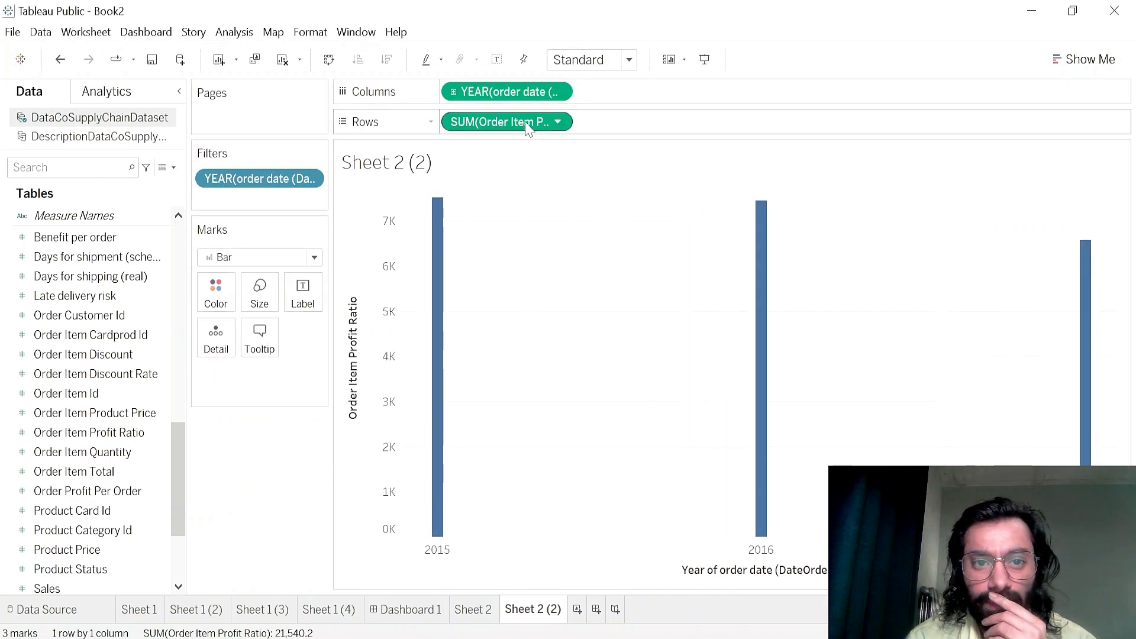
- Change the order date in the columns to discrete years
{"action": "left_click", "coordinate": [557, 92]}
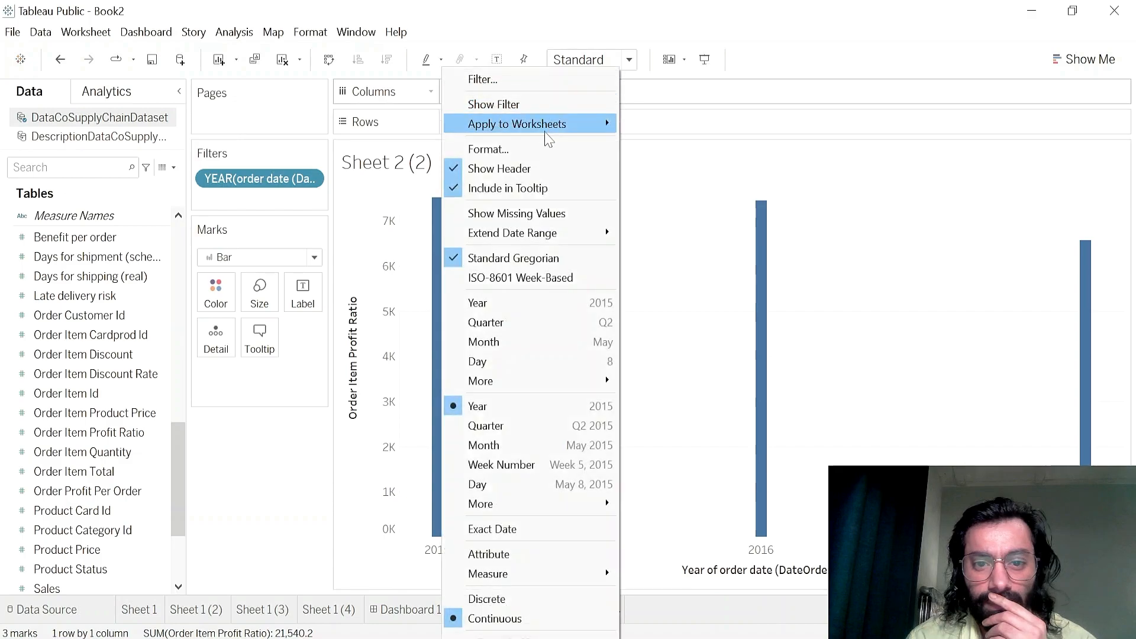
{"action": "left_click", "coordinate": [500, 304]}
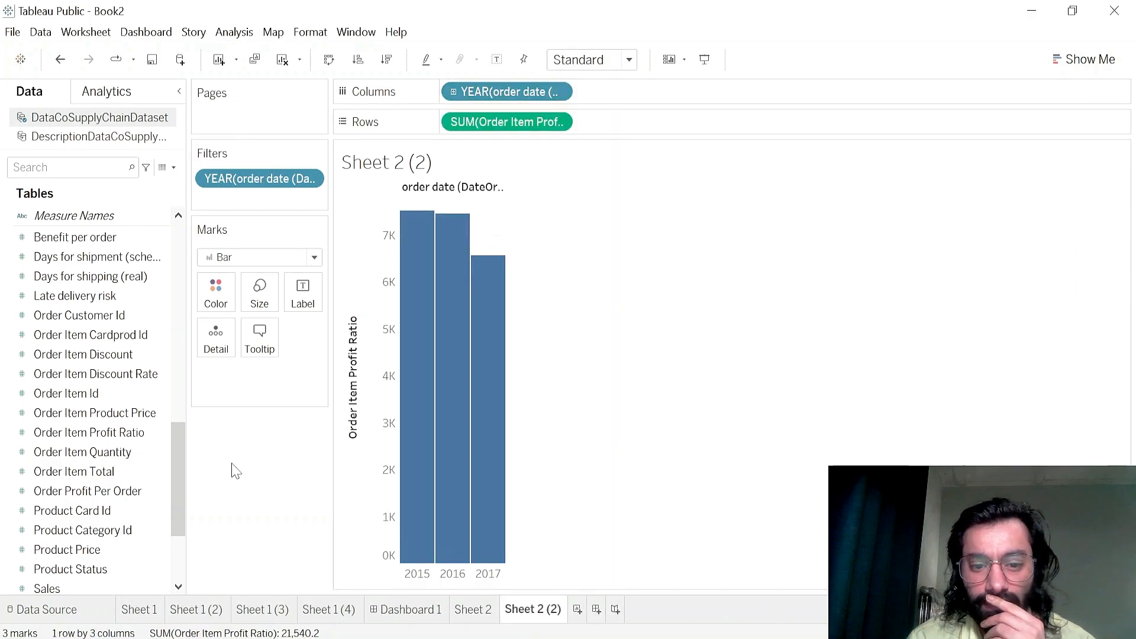
- Aggregate Order Item Profit Ratio by average in the rows and label each bar with that average
{"action": "left_click", "coordinate": [565, 124]}
{"action": "left_click", "coordinate": [558, 126]}
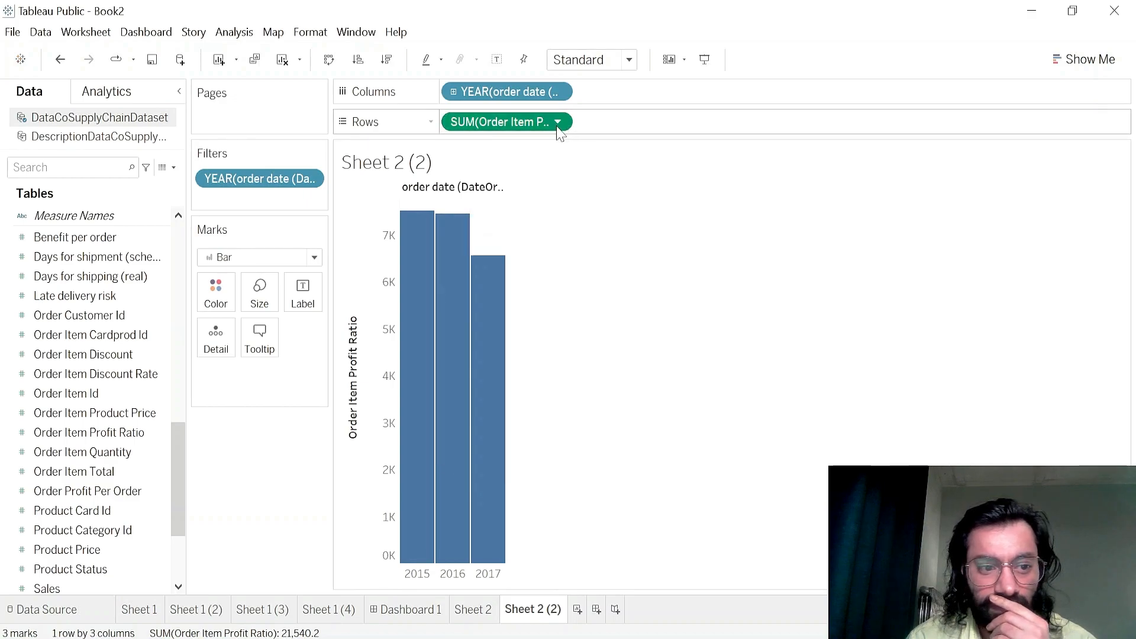
{"action": "left_click", "coordinate": [558, 123]}
{"action": "left_click", "coordinate": [558, 123]}
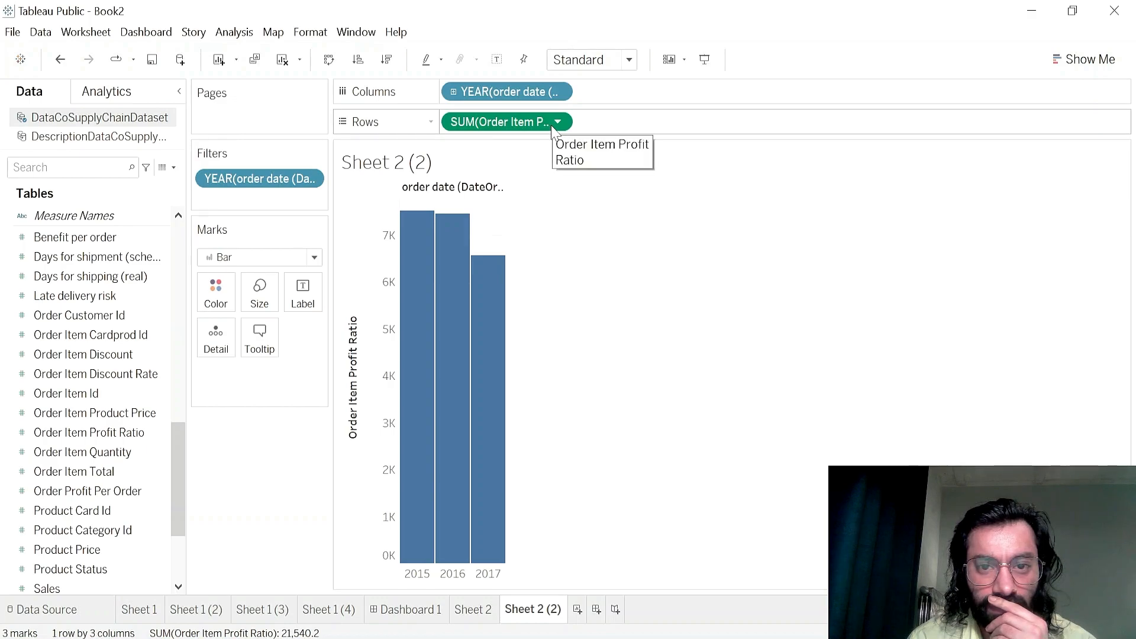
{"action": "left_click", "coordinate": [557, 122]}
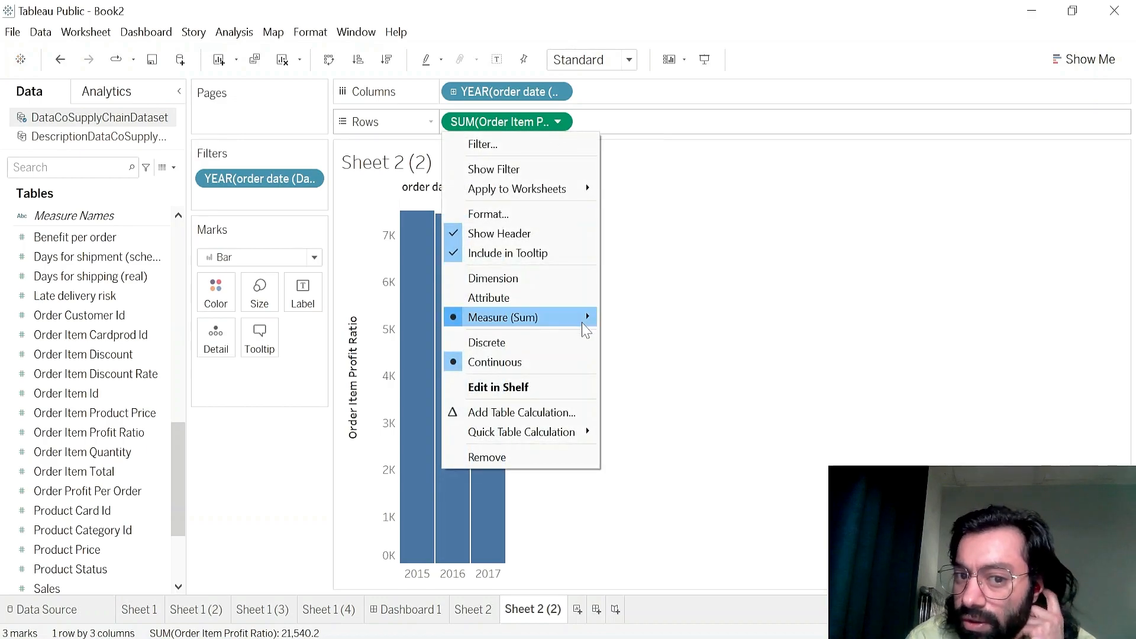
{"action": "mouse_move", "coordinate": [580, 317]}
{"action": "left_click", "coordinate": [641, 340]}
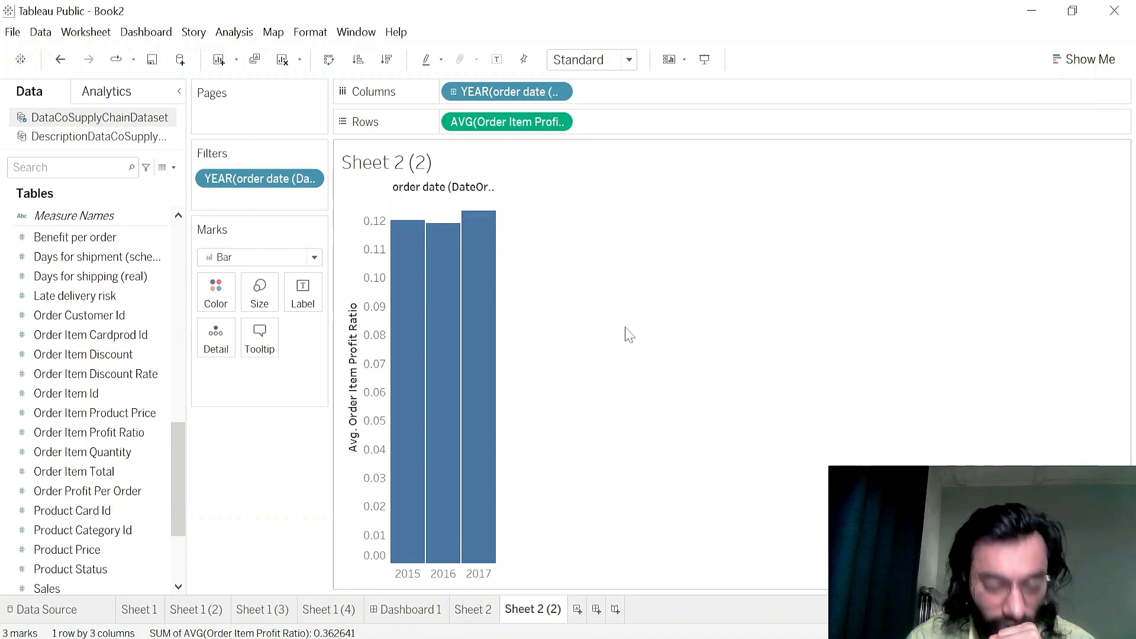
{"action": "mouse_move", "coordinate": [447, 229]}
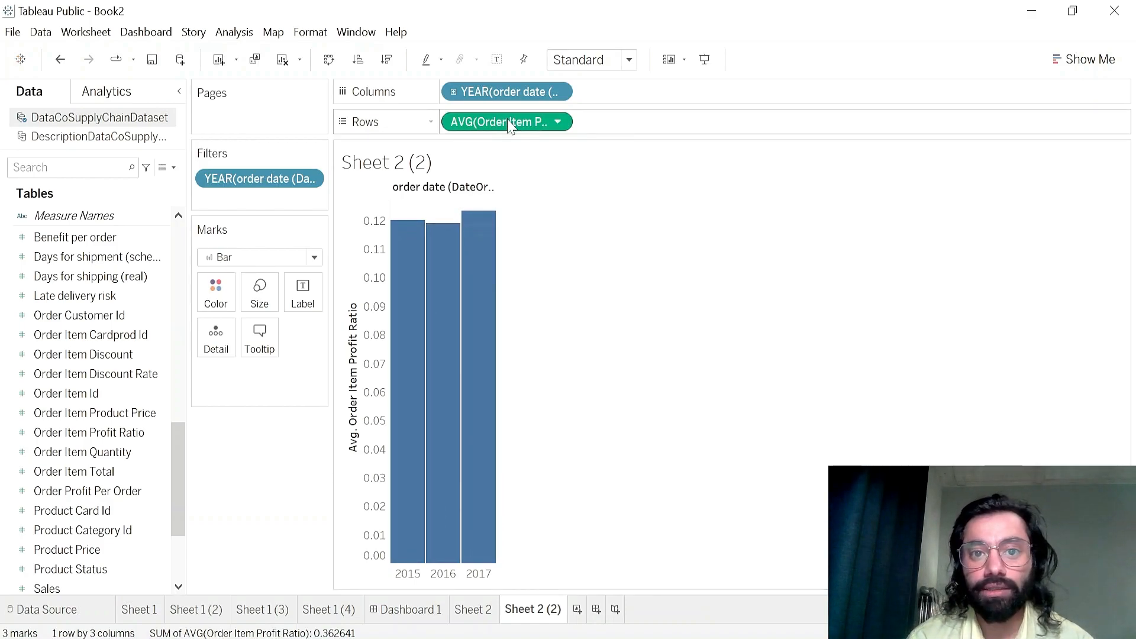
{"action": "left_click_drag", "start_coordinate": [507, 125], "coordinate": [304, 303]}
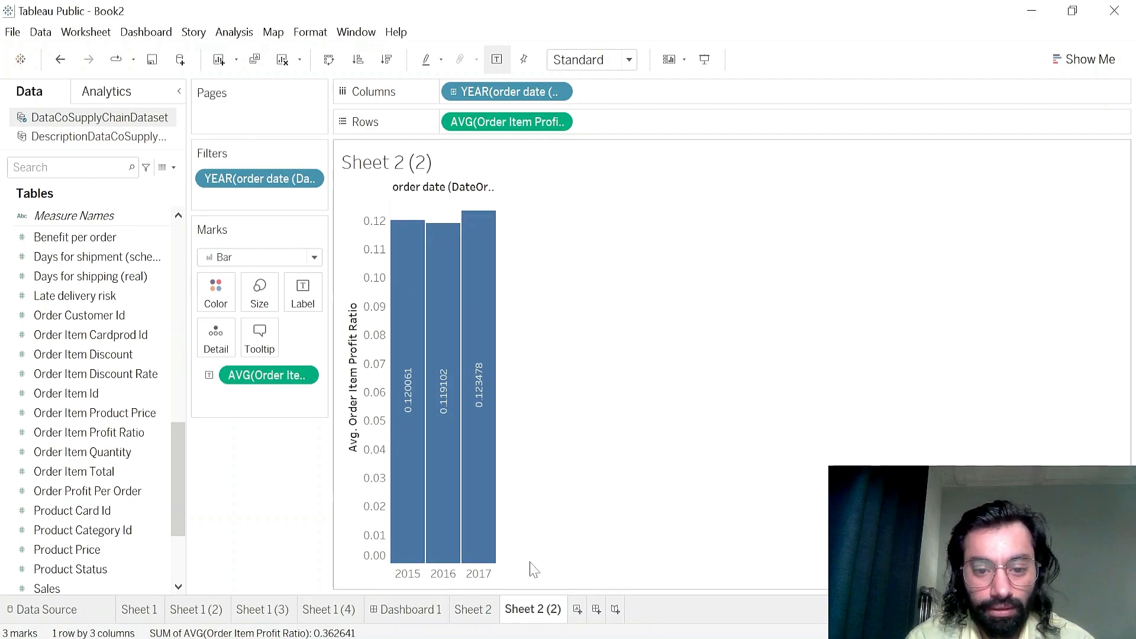
- Duplicate Sheet 2 (2) and replace Order Item Profit Ratio with Order Profit Per Order in the copy's rows
{"action": "right_click", "coordinate": [539, 597]}
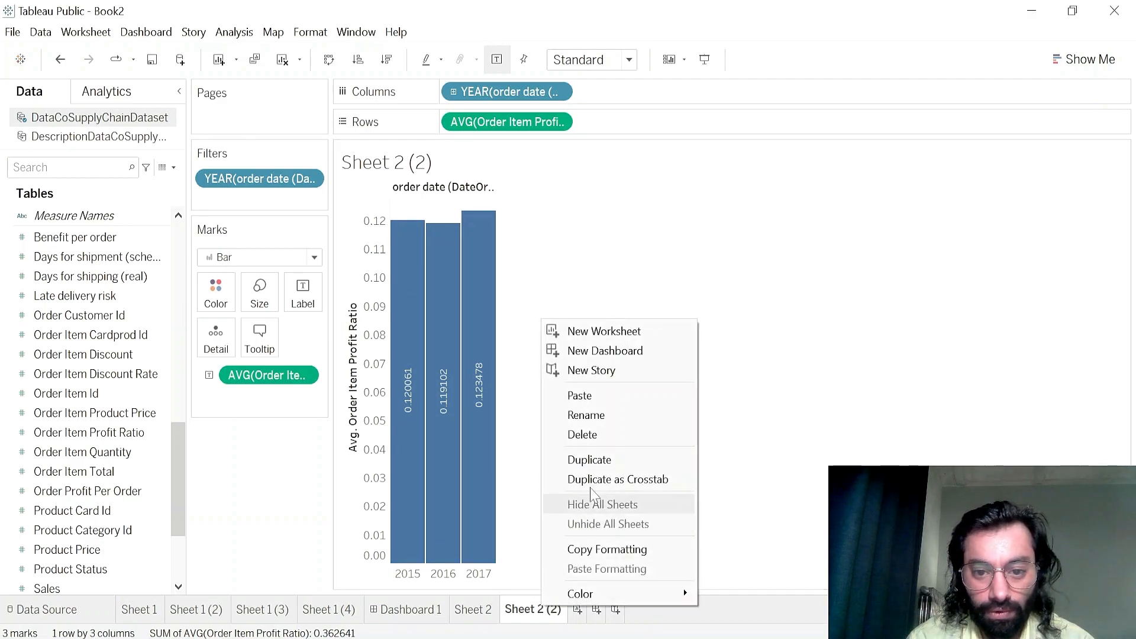
{"action": "left_click", "coordinate": [594, 461]}
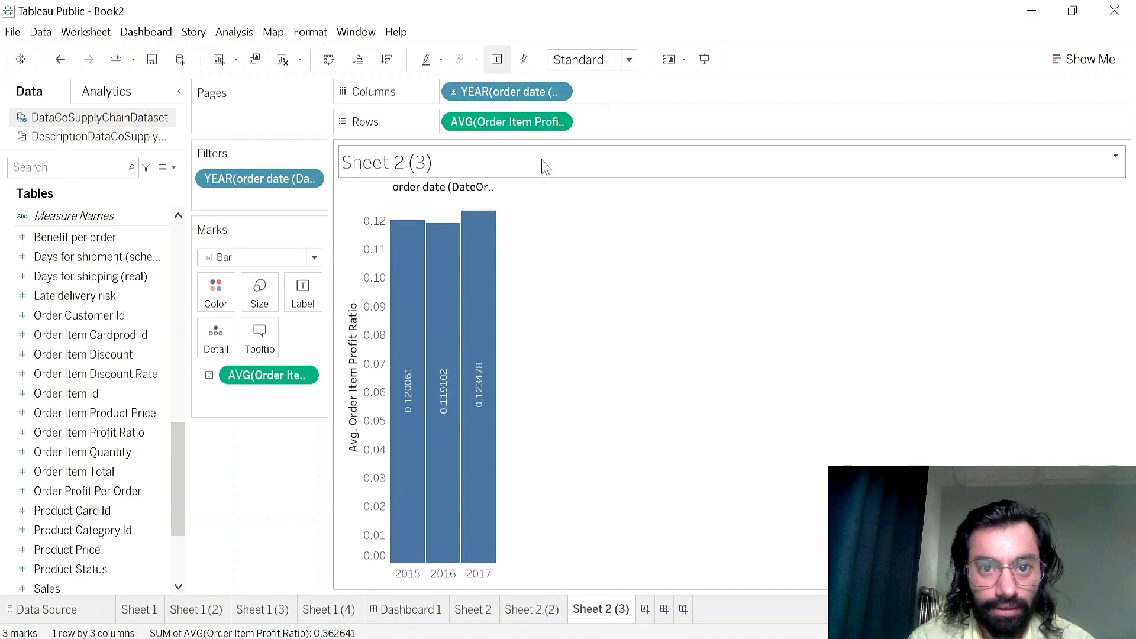
{"action": "left_click", "coordinate": [106, 164]}
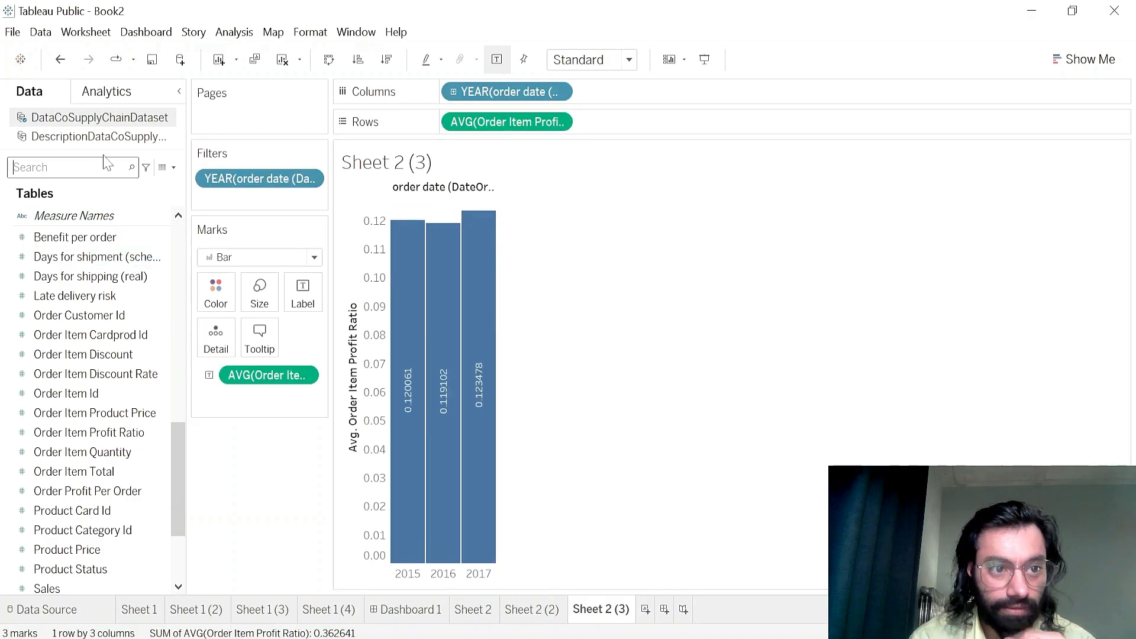
{"action": "type", "text": "profit"}
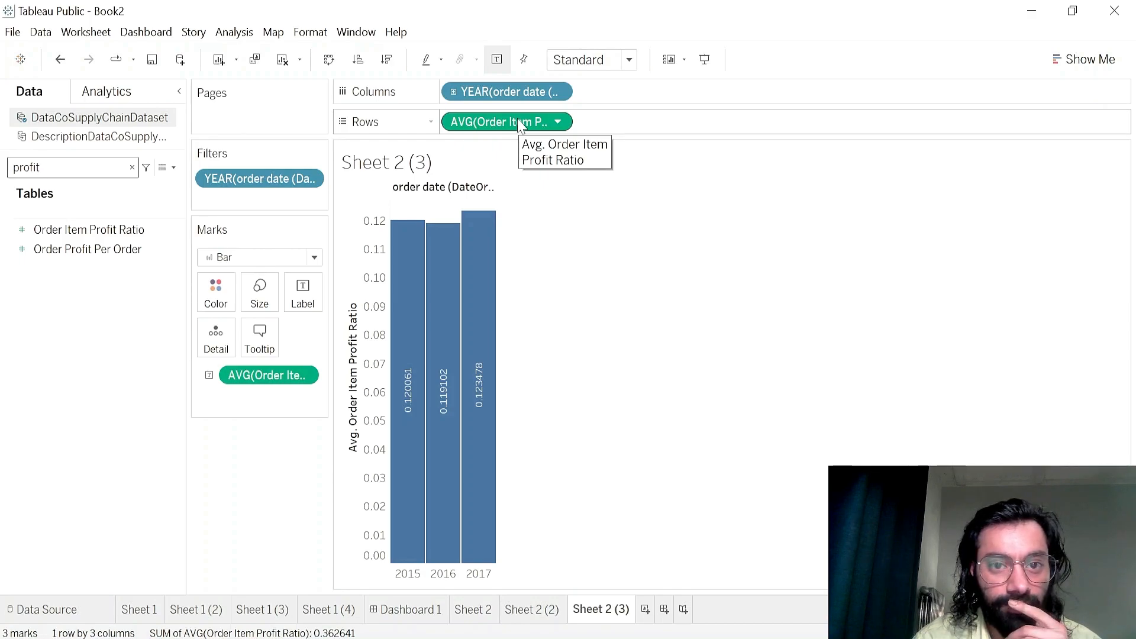
{"action": "left_click_drag", "start_coordinate": [517, 118], "coordinate": [400, 314]}
{"action": "left_click_drag", "start_coordinate": [88, 248], "coordinate": [568, 124]}
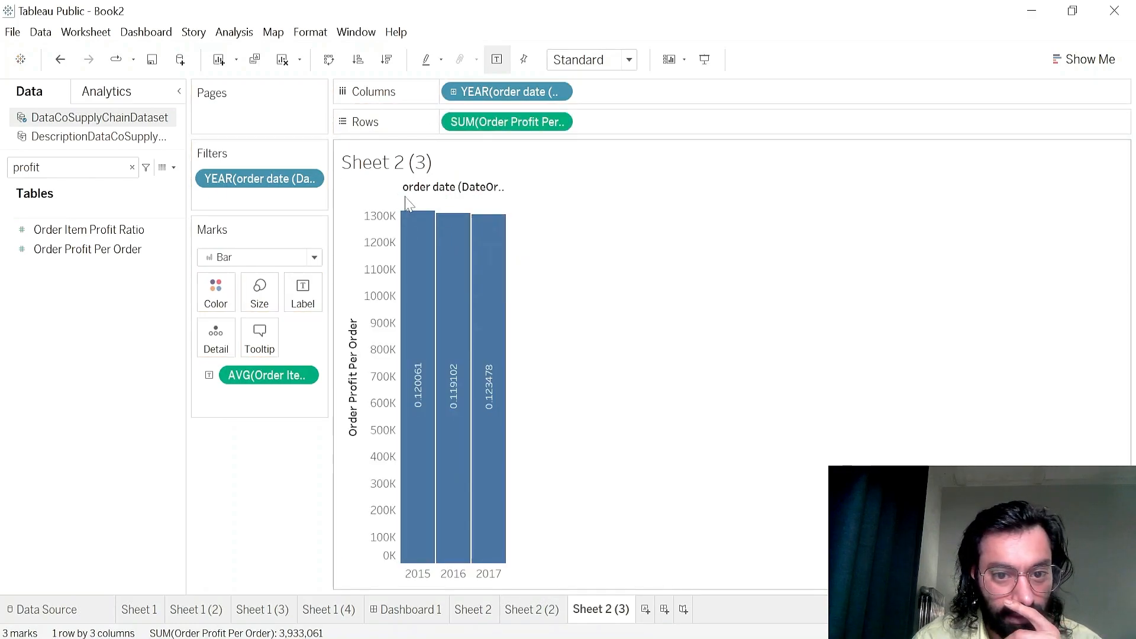
- Aggregate Order Profit Per Order by average in the rows and inspect the 2017 bar's values
{"action": "mouse_move", "coordinate": [434, 224]}
{"action": "mouse_move", "coordinate": [487, 240]}
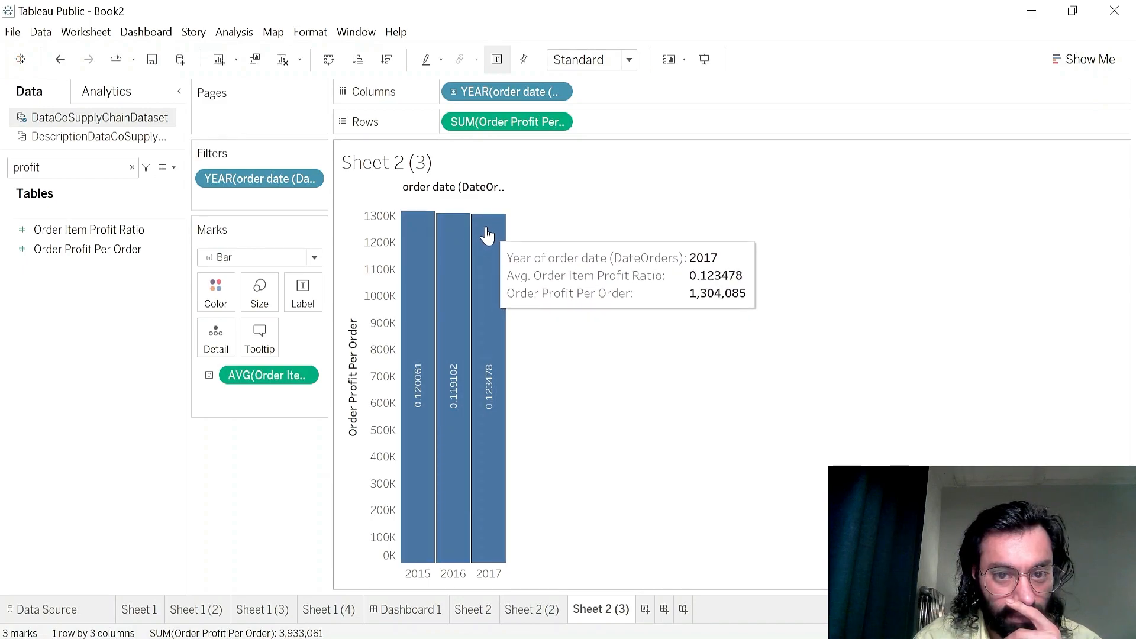
{"action": "left_click", "coordinate": [557, 122]}
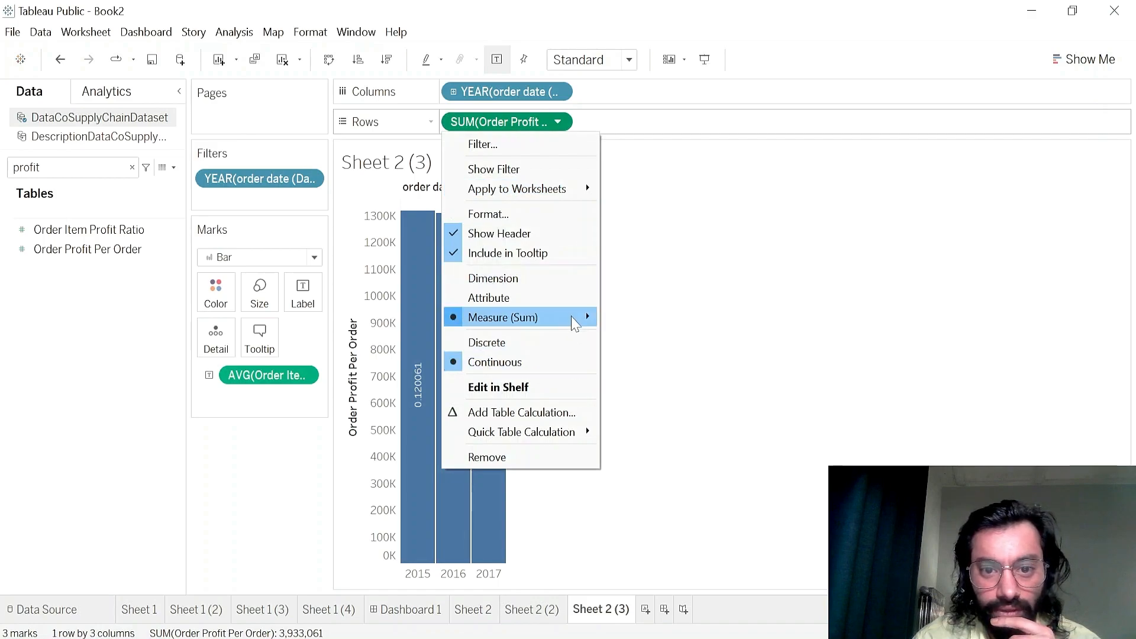
{"action": "mouse_move", "coordinate": [604, 317]}
{"action": "left_click", "coordinate": [636, 338]}
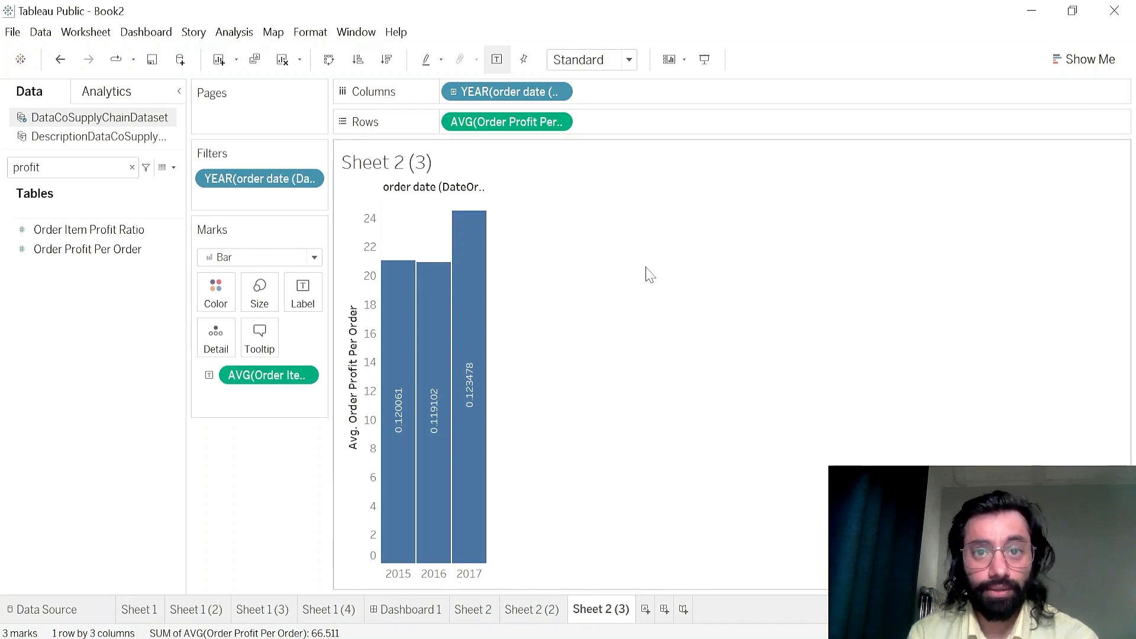
{"action": "mouse_move", "coordinate": [420, 429]}
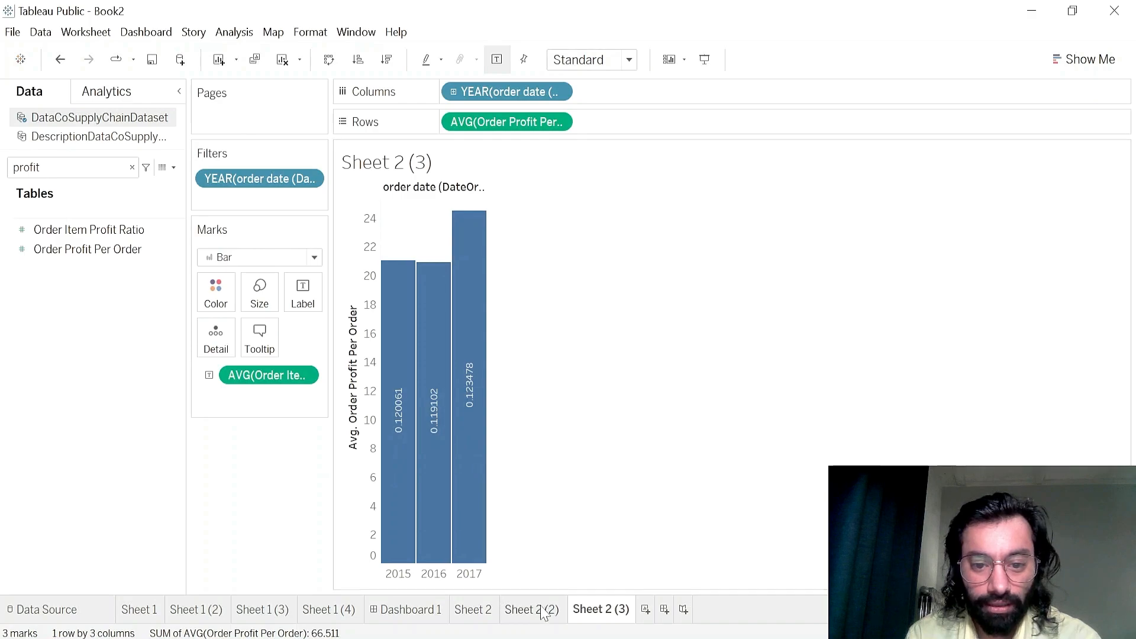
{"action": "mouse_move", "coordinate": [479, 278]}
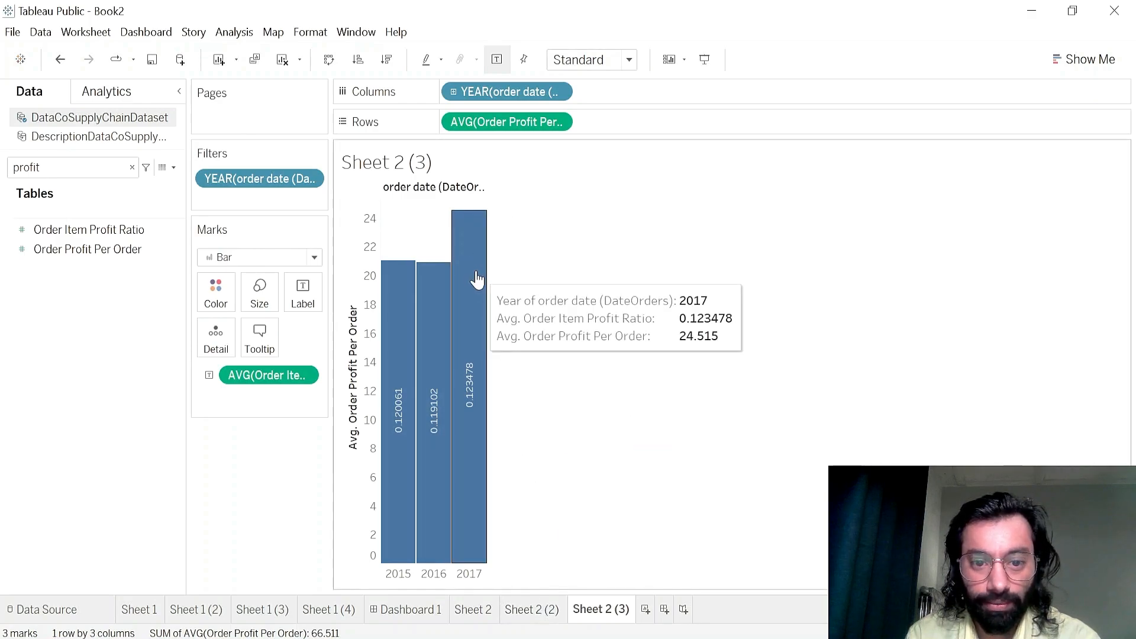
- Compare against Sheet 2 (2) and Sheet 2, and duplicate Sheet 2 (3)
{"action": "left_click", "coordinate": [552, 616]}
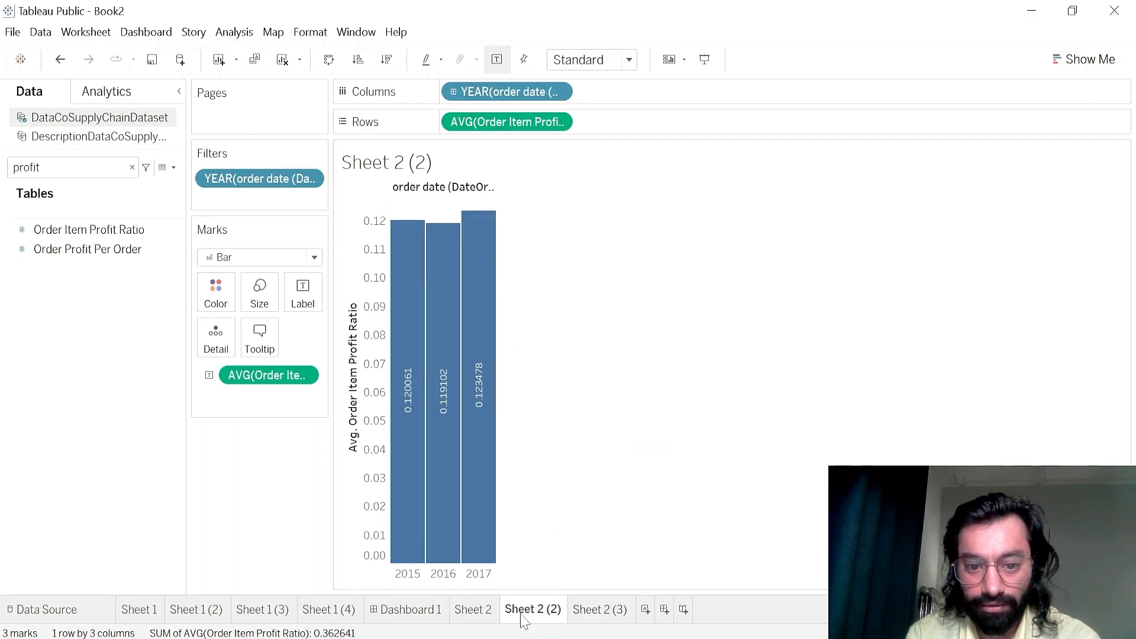
{"action": "left_click", "coordinate": [495, 615]}
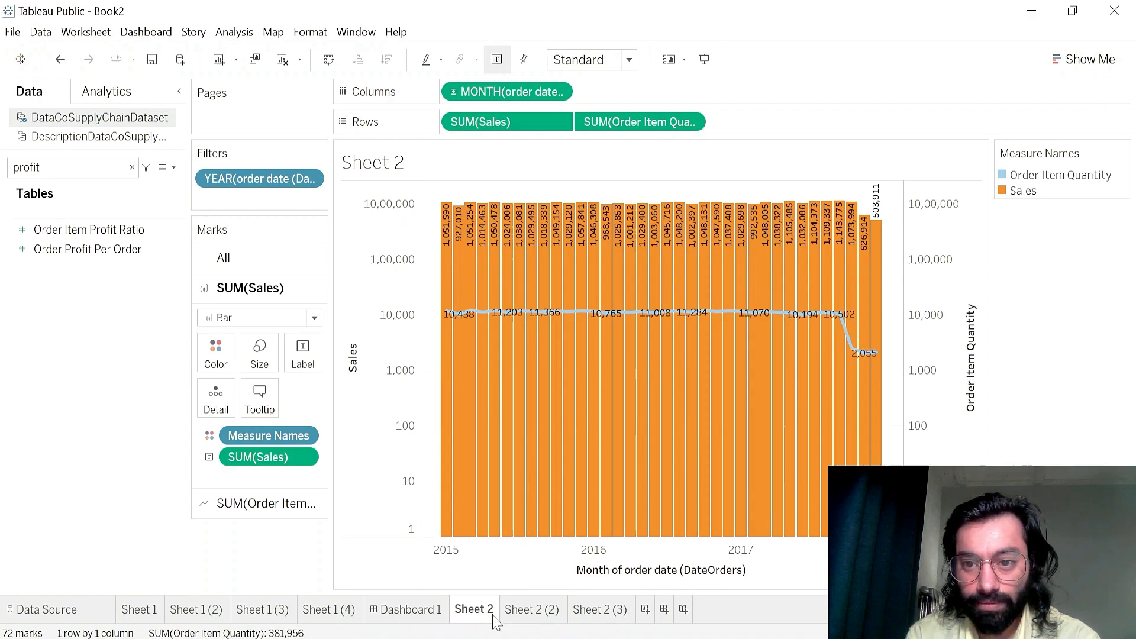
{"action": "left_click", "coordinate": [600, 613]}
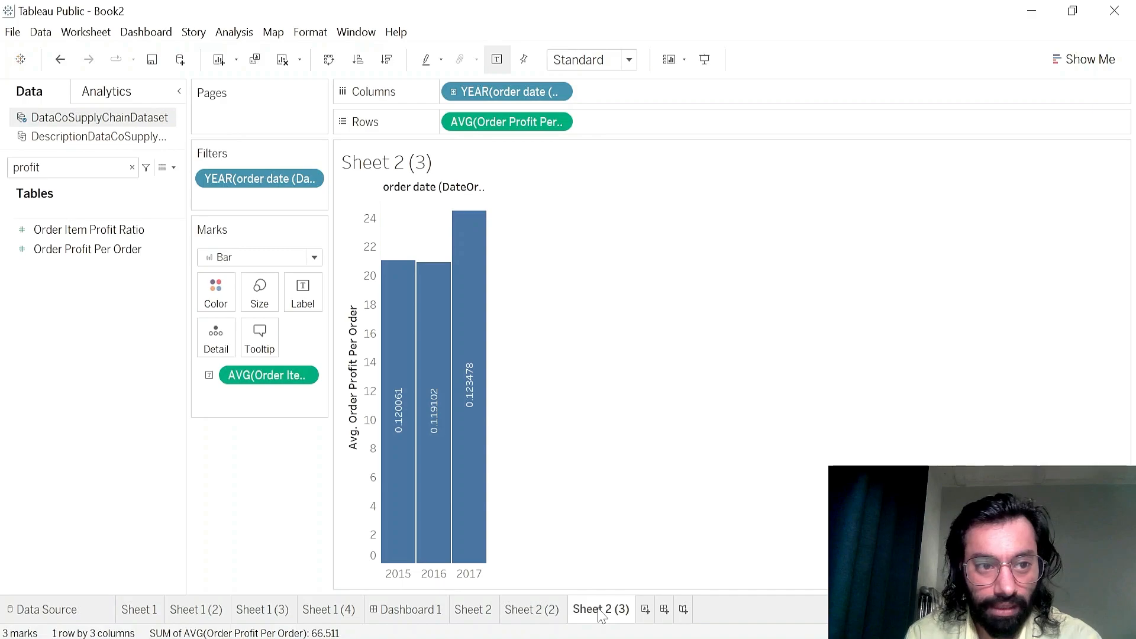
{"action": "right_click", "coordinate": [619, 611]}
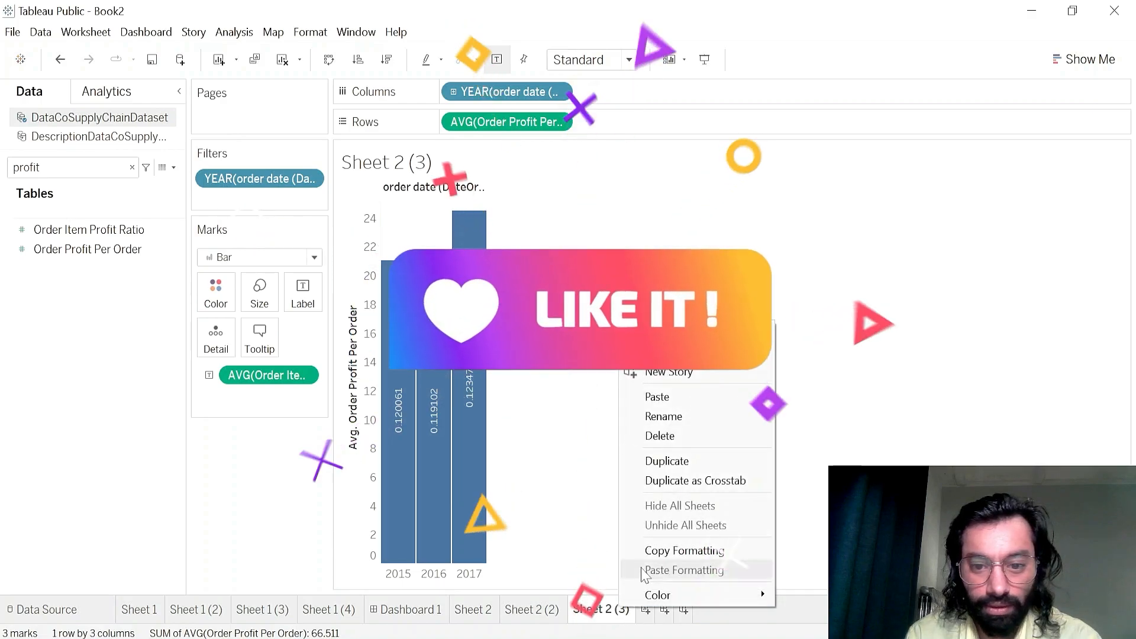
{"action": "left_click", "coordinate": [654, 461]}
- On the new copy, replace Order Profit Per Order with Product Price in the rows and remove the Order Item Profit Ratio label
{"action": "left_click", "coordinate": [132, 167]}
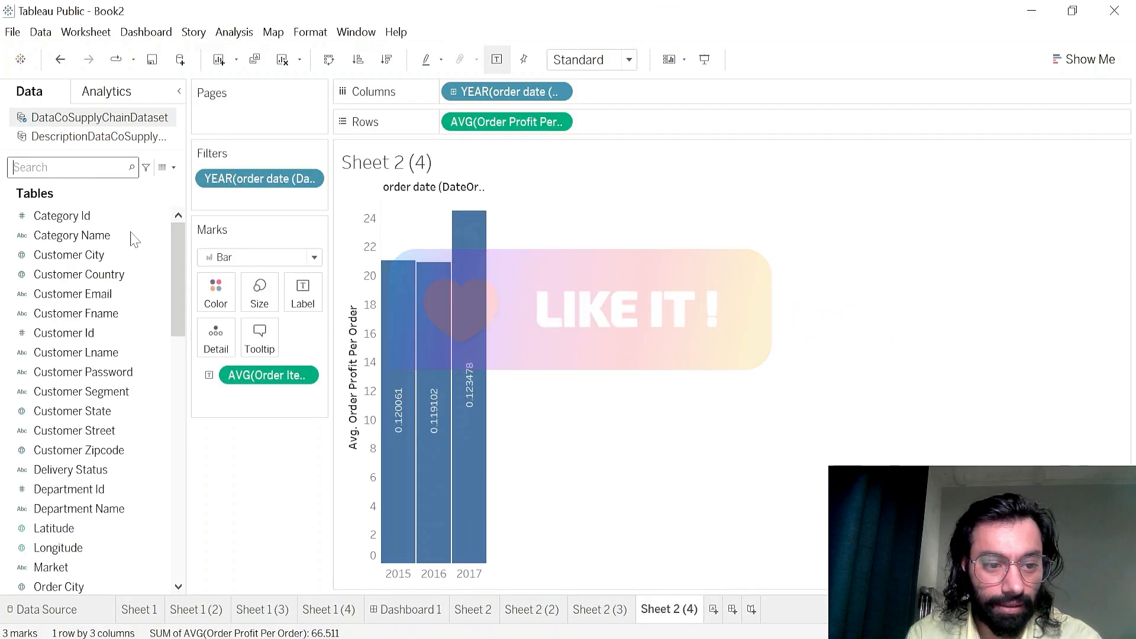
{"action": "scroll", "coordinate": [131, 460], "scroll_direction": "down", "scroll_amount": 9}
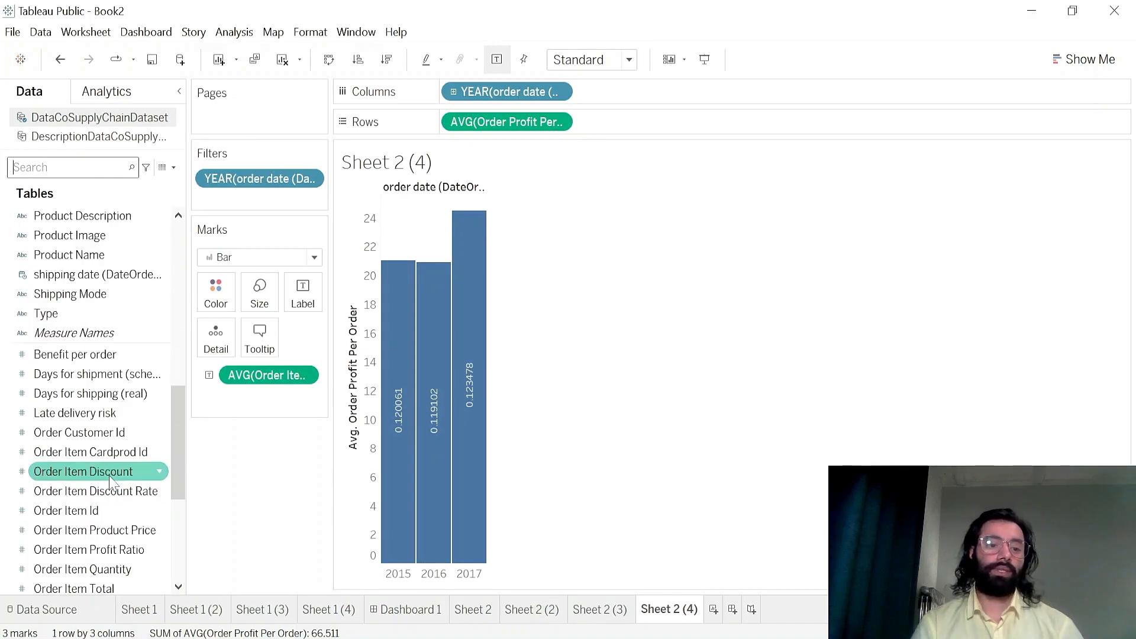
{"action": "scroll", "coordinate": [111, 482], "scroll_direction": "down", "scroll_amount": 4}
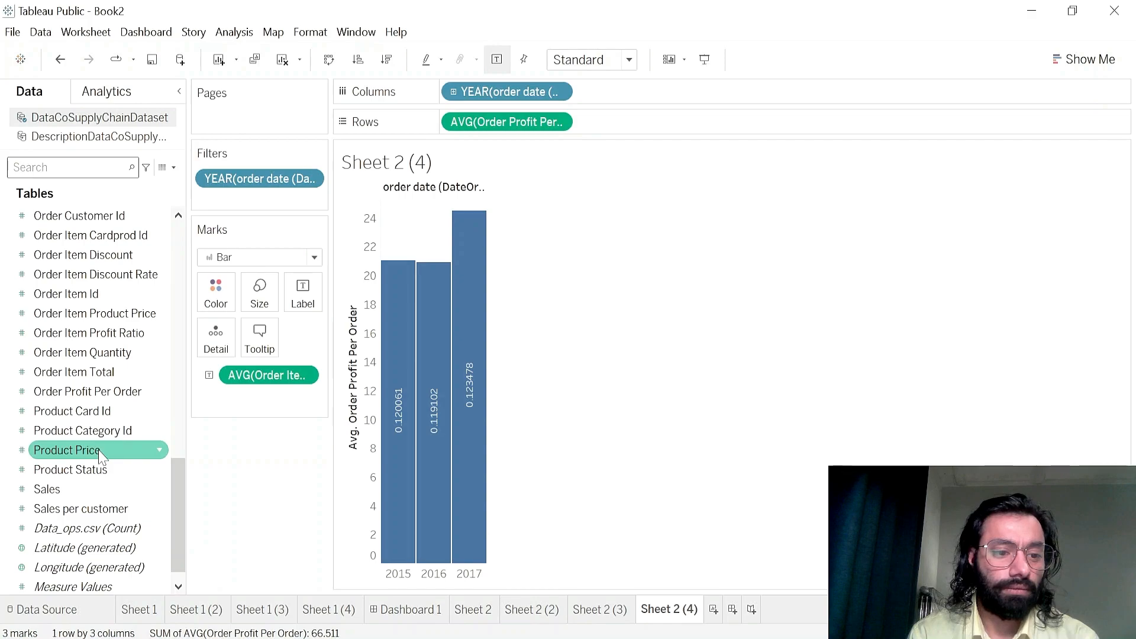
{"action": "scroll", "coordinate": [99, 452], "scroll_direction": "down", "scroll_amount": 1}
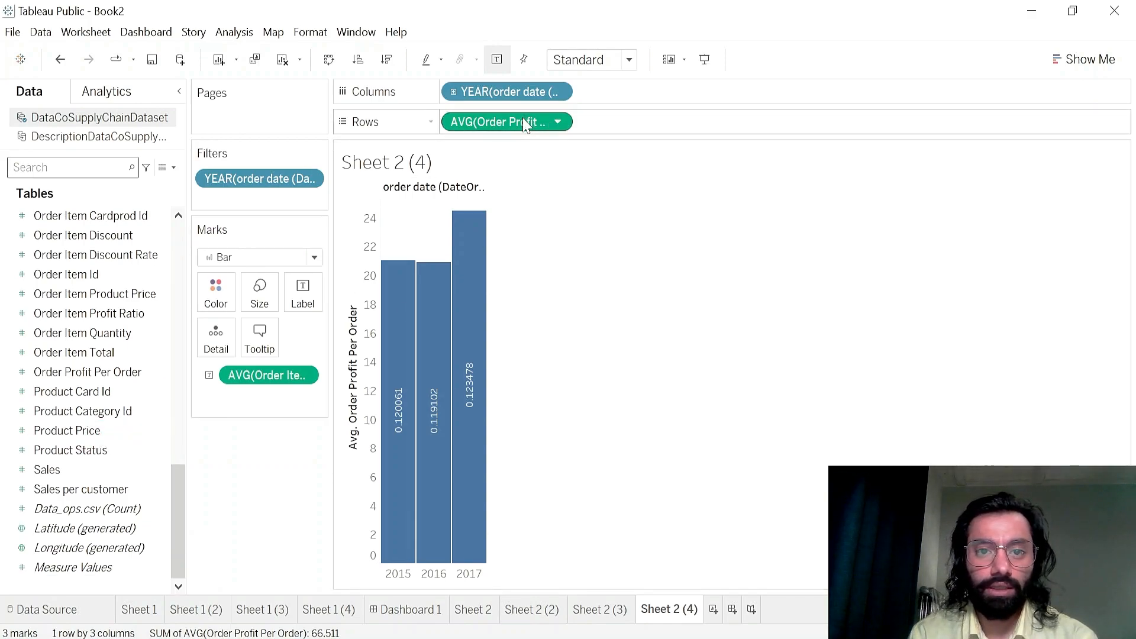
{"action": "left_click_drag", "start_coordinate": [523, 124], "coordinate": [248, 437]}
{"action": "left_click_drag", "start_coordinate": [89, 432], "coordinate": [543, 138]}
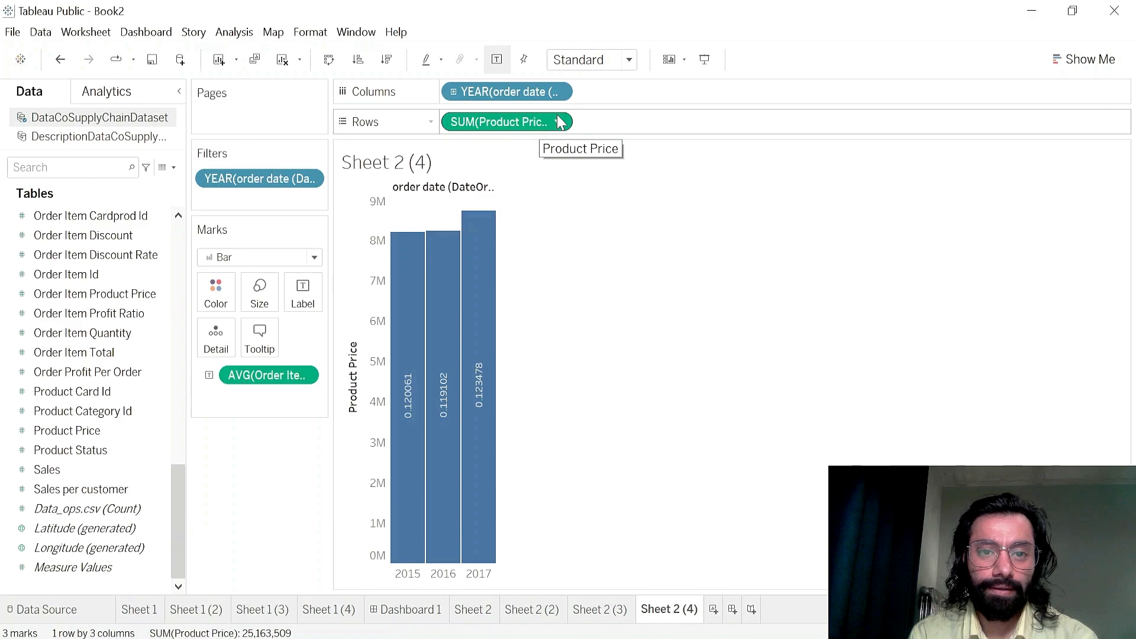
{"action": "left_click_drag", "start_coordinate": [254, 379], "coordinate": [254, 473]}
- On Sheet 2 (3), replace the profit ratio bar labels with average Order Profit Per Order
{"action": "left_click", "coordinate": [600, 611]}
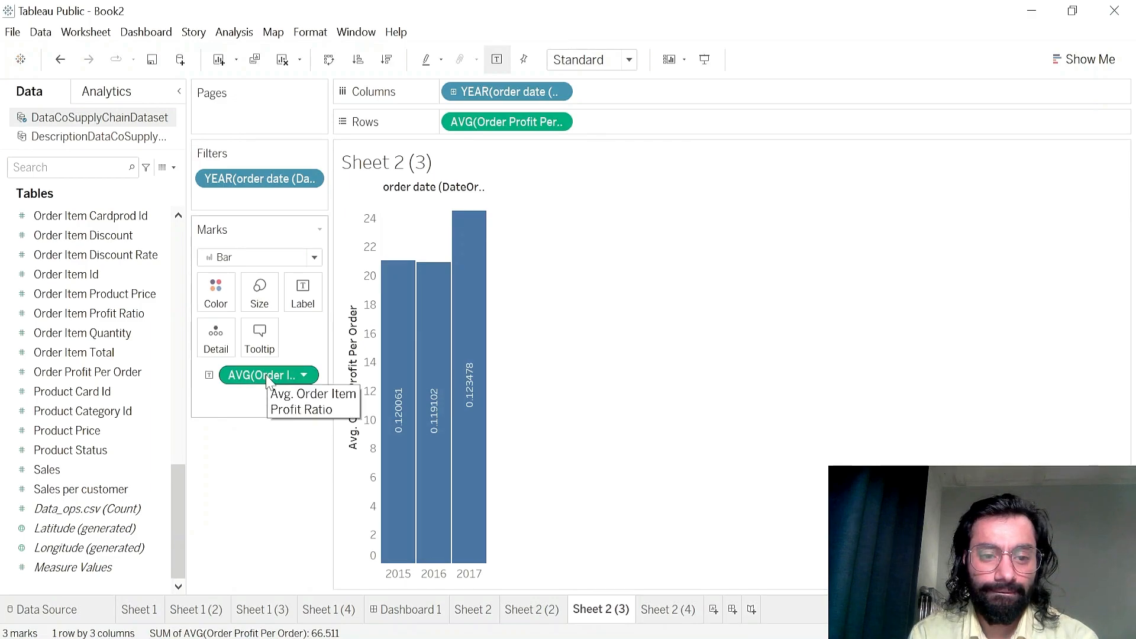
{"action": "left_click_drag", "start_coordinate": [267, 378], "coordinate": [308, 450]}
{"action": "left_click_drag", "start_coordinate": [456, 120], "coordinate": [300, 294]}
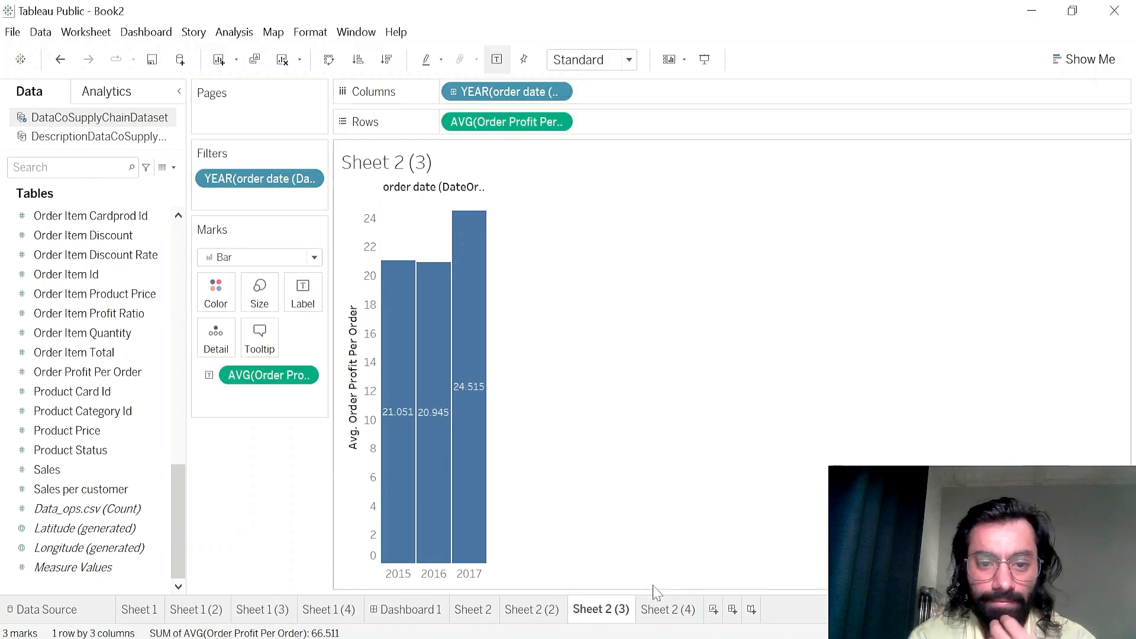
- On Sheet 2 (4), aggregate Product Price by average in the rows and label each bar with that average
{"action": "left_click", "coordinate": [665, 609]}
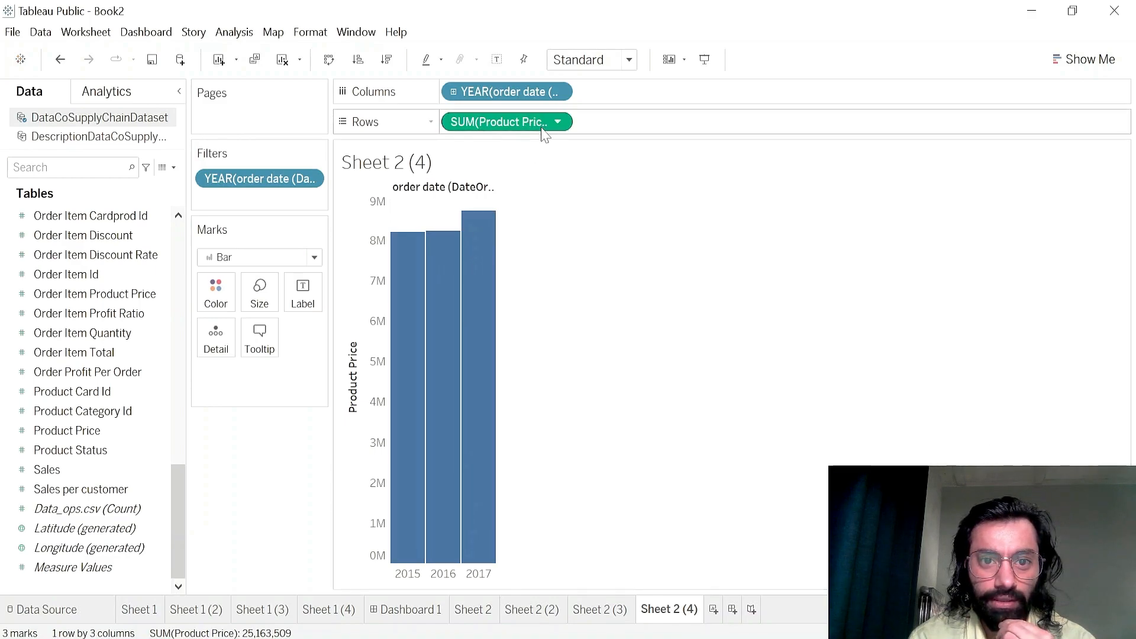
{"action": "mouse_move", "coordinate": [489, 243]}
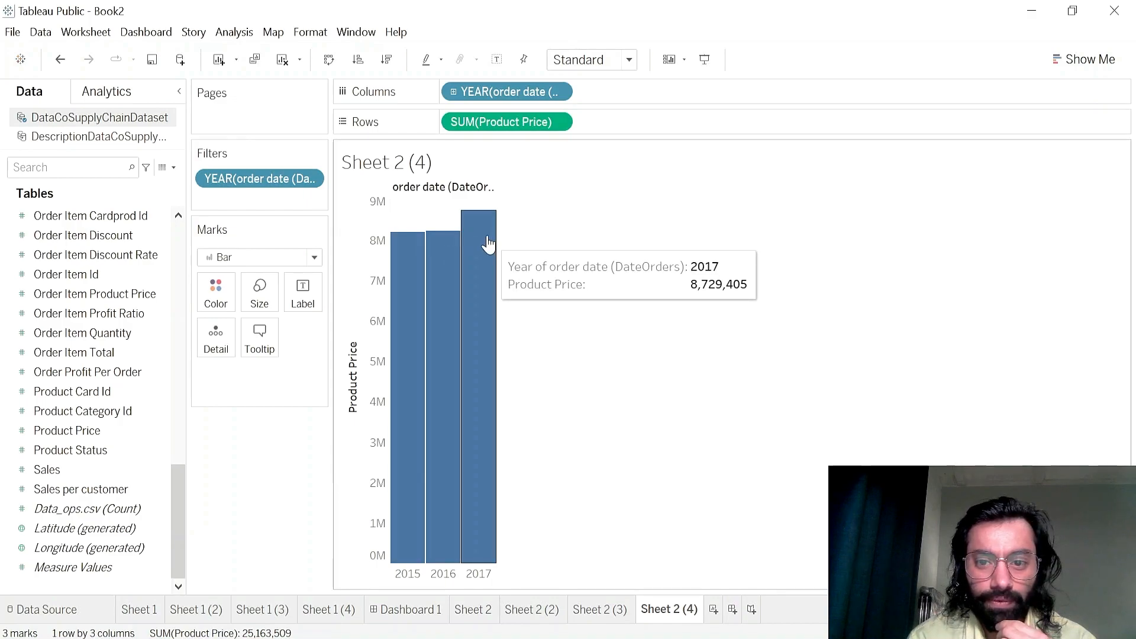
{"action": "left_click", "coordinate": [557, 121]}
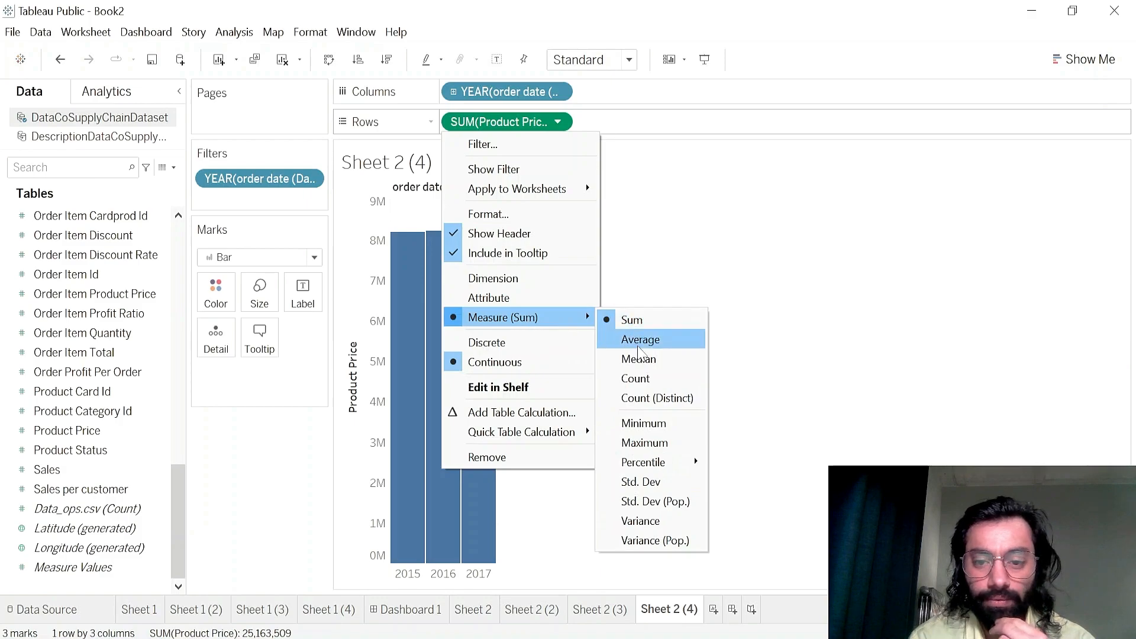
{"action": "left_click", "coordinate": [640, 339]}
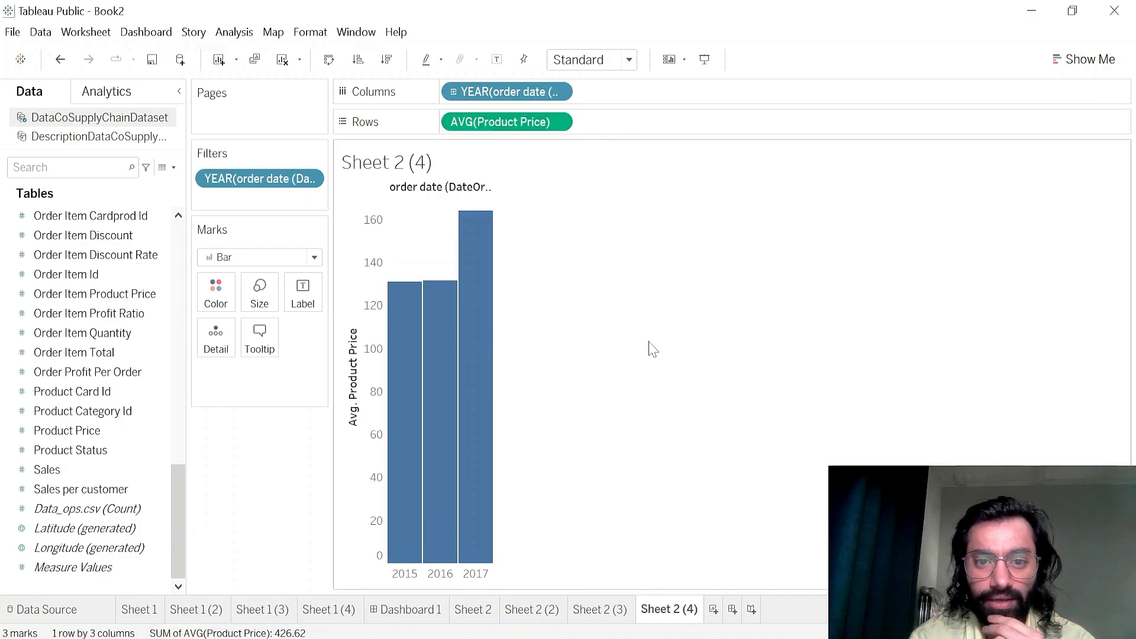
{"action": "mouse_move", "coordinate": [487, 283]}
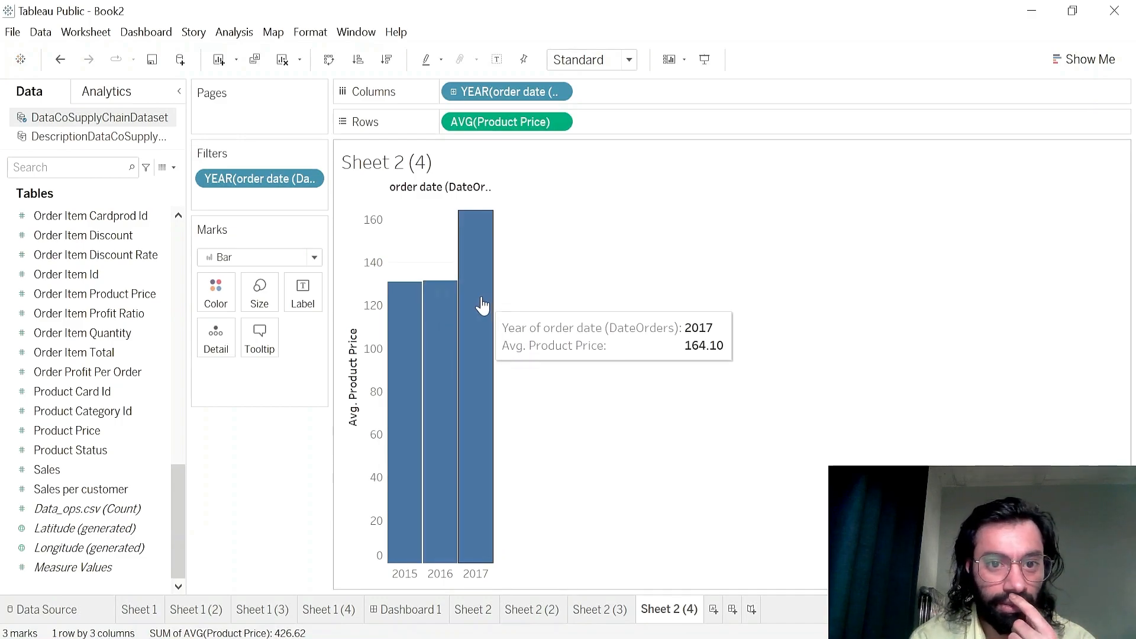
{"action": "left_click_drag", "start_coordinate": [513, 125], "coordinate": [320, 293]}
{"action": "left_click", "coordinate": [713, 609]}
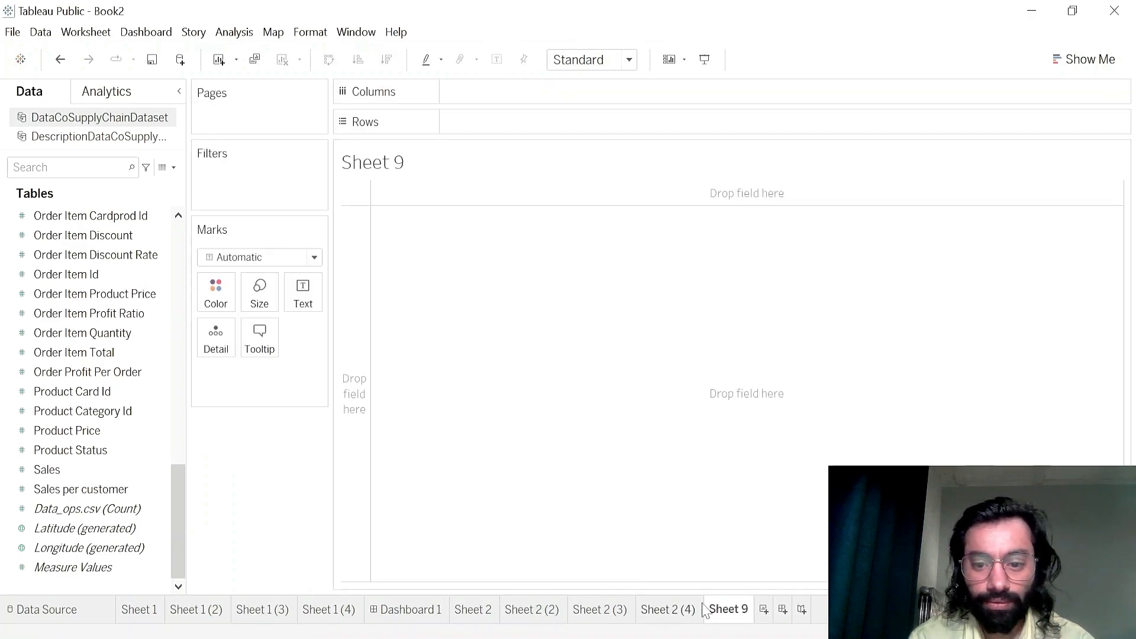
{"action": "key", "text": "ctrl+z"}
- Duplicate Sheet 2 (4) and replace the average Product Price with Product Name in the copy's rows
{"action": "right_click", "coordinate": [679, 609]}
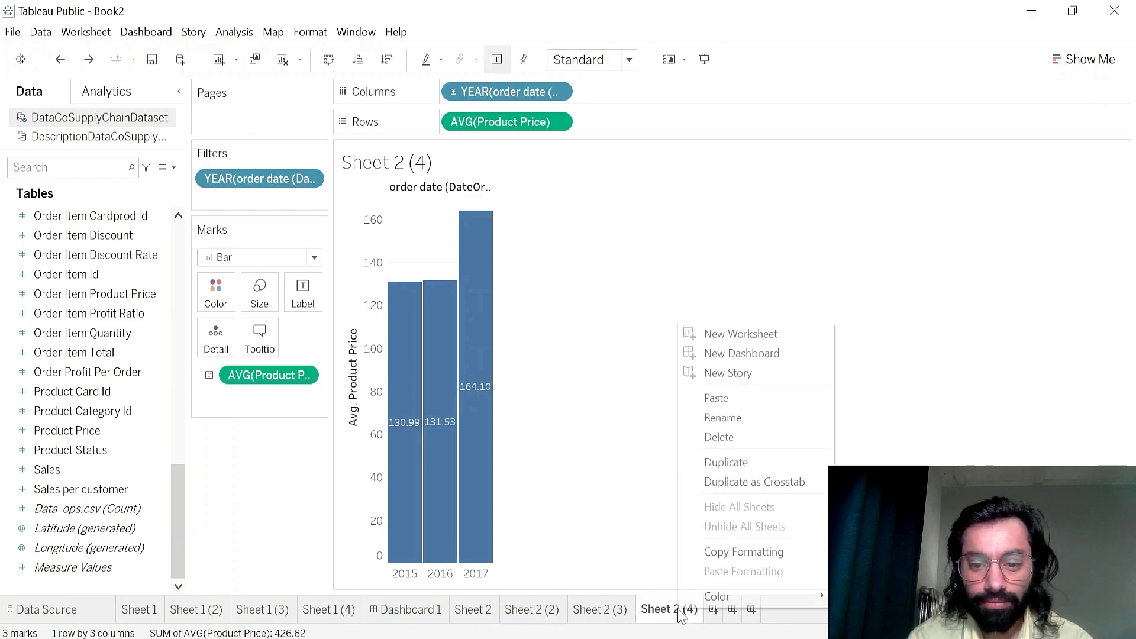
{"action": "left_click", "coordinate": [724, 462]}
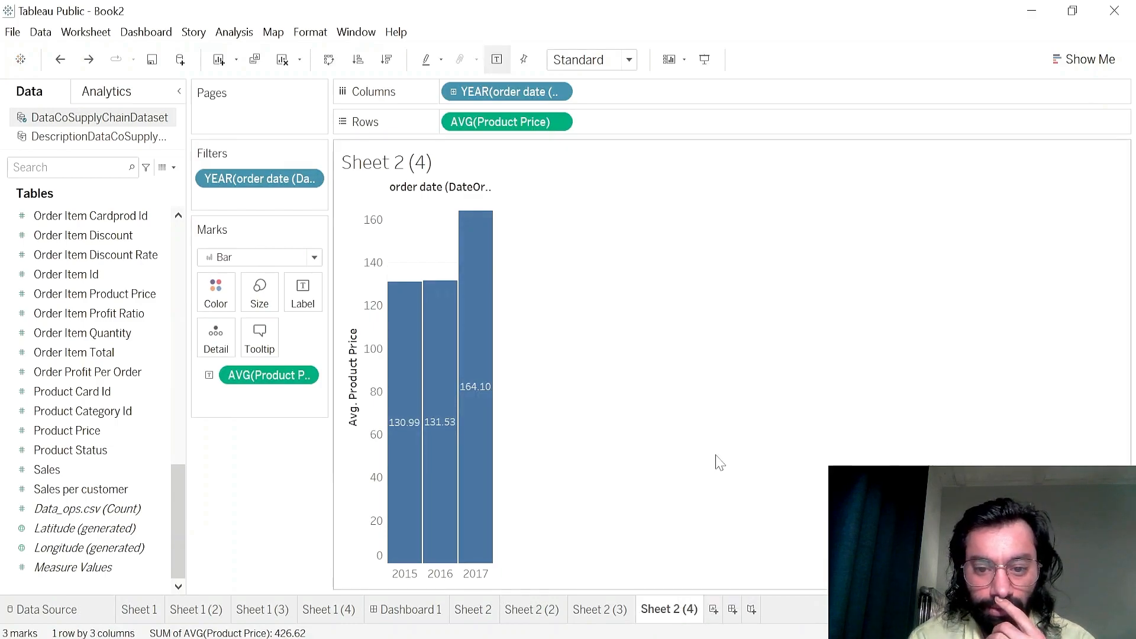
{"action": "scroll", "coordinate": [169, 379], "scroll_direction": "up", "scroll_amount": 6}
{"action": "scroll", "coordinate": [160, 379], "scroll_direction": "up", "scroll_amount": 6}
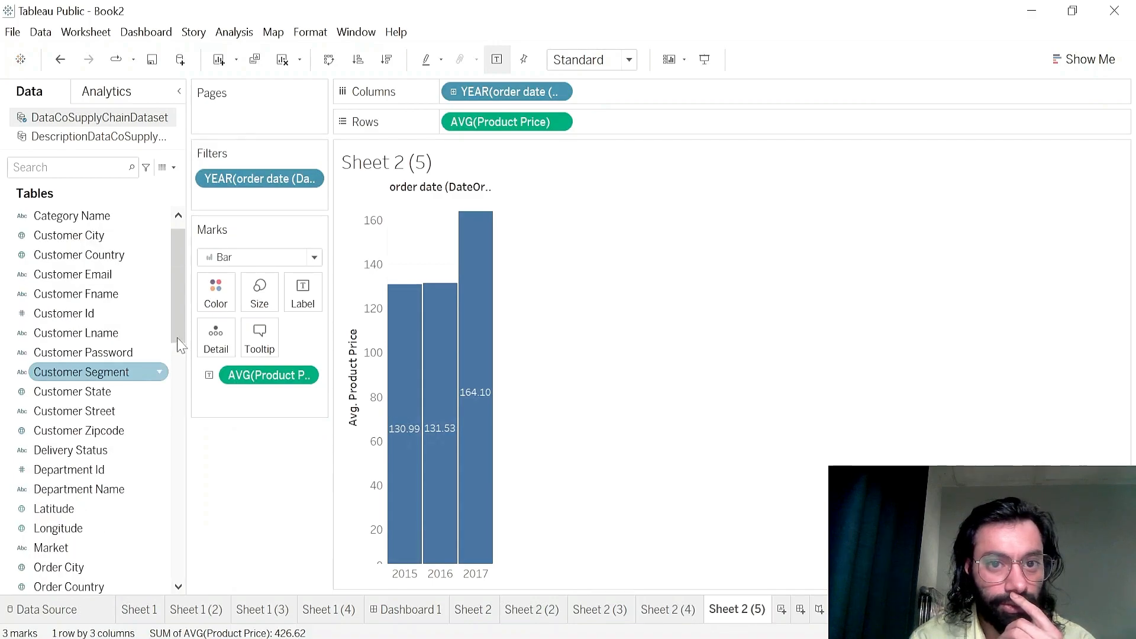
{"action": "scroll", "coordinate": [124, 355], "scroll_direction": "down", "scroll_amount": 3}
{"action": "scroll", "coordinate": [119, 387], "scroll_direction": "down", "scroll_amount": 3}
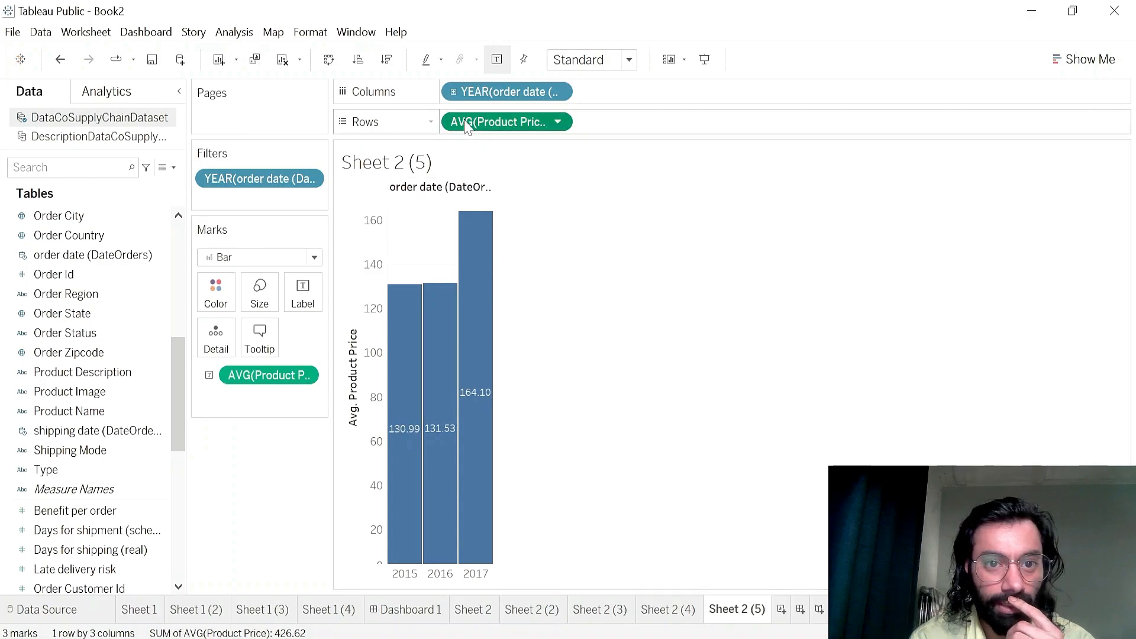
{"action": "left_click_drag", "start_coordinate": [452, 122], "coordinate": [160, 487]}
{"action": "left_click_drag", "start_coordinate": [88, 414], "coordinate": [531, 128]}
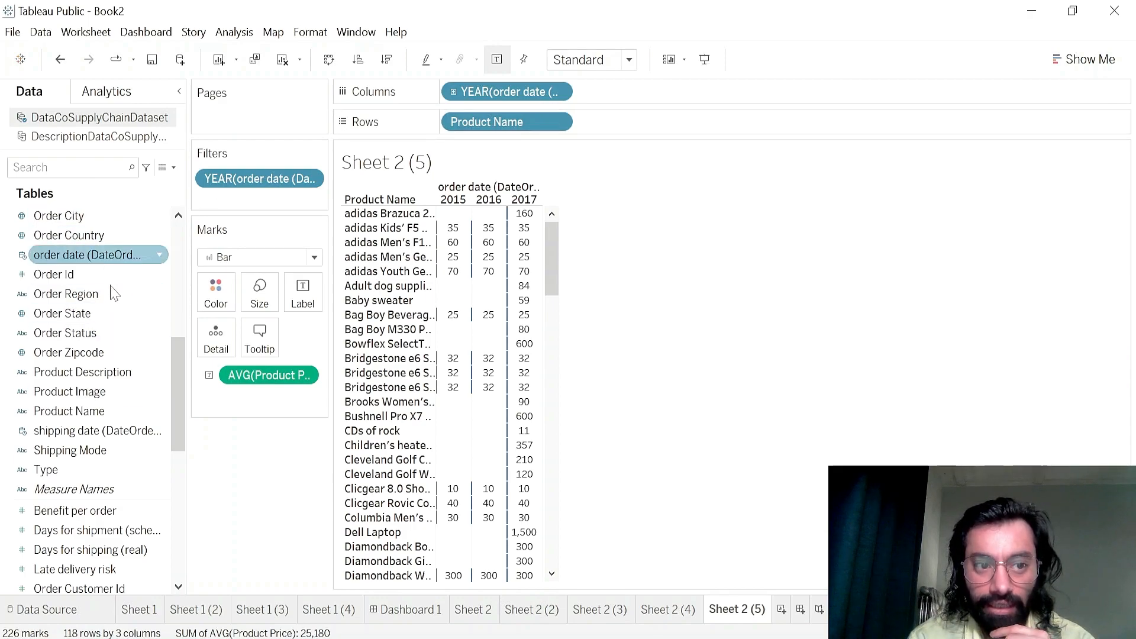
- Convert Product Name in the rows to a distinct count measure
{"action": "left_click", "coordinate": [557, 122]}
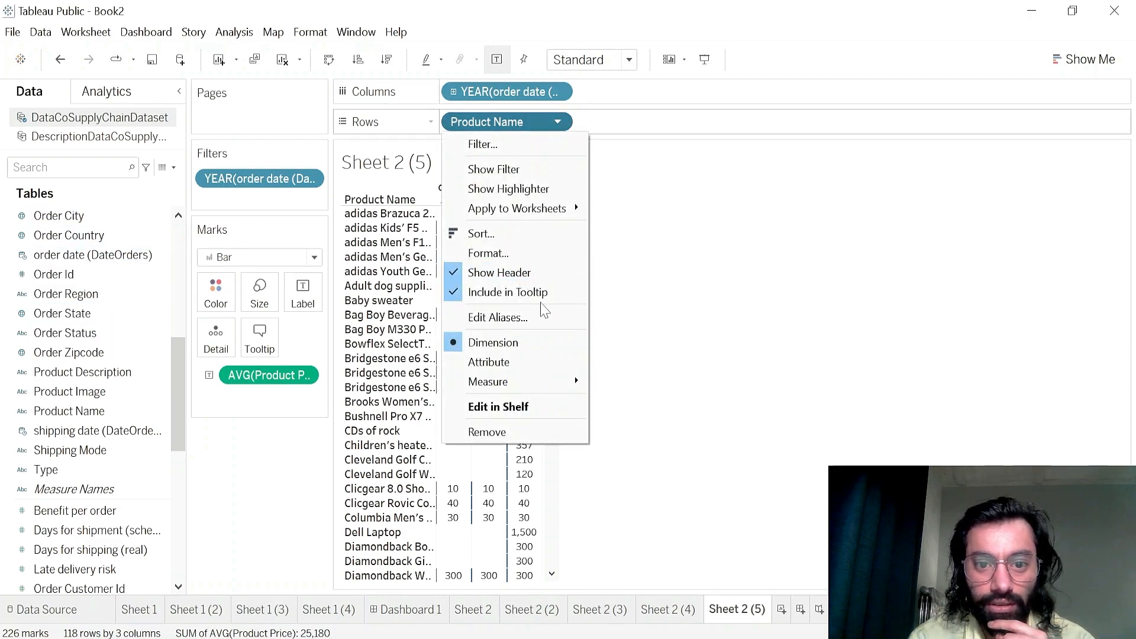
{"action": "mouse_move", "coordinate": [534, 382]}
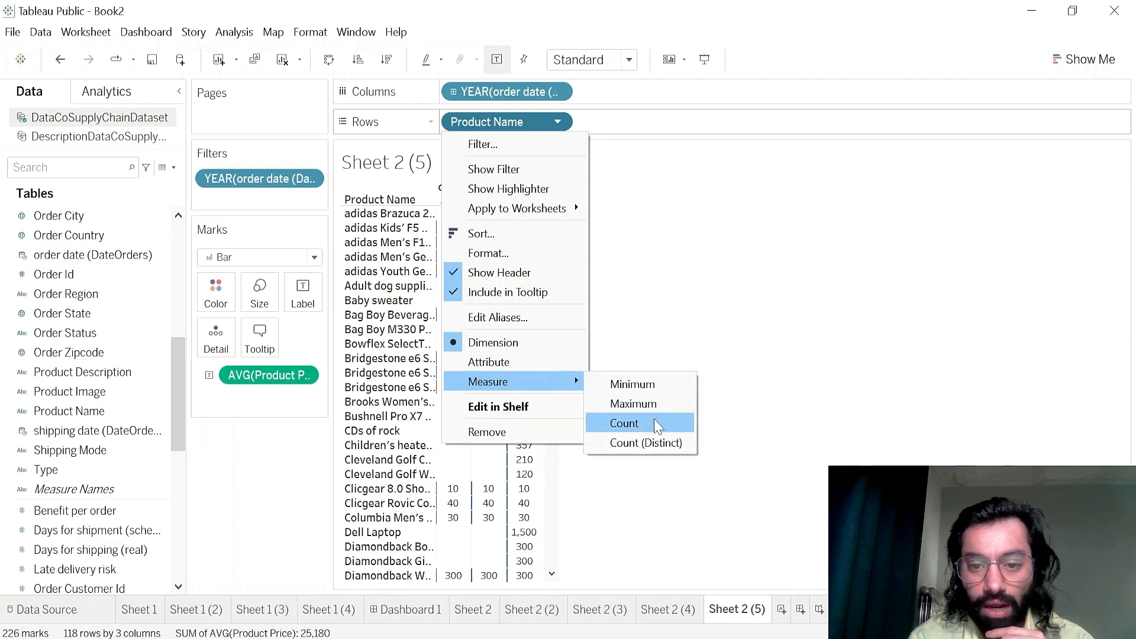
{"action": "left_click", "coordinate": [657, 443]}
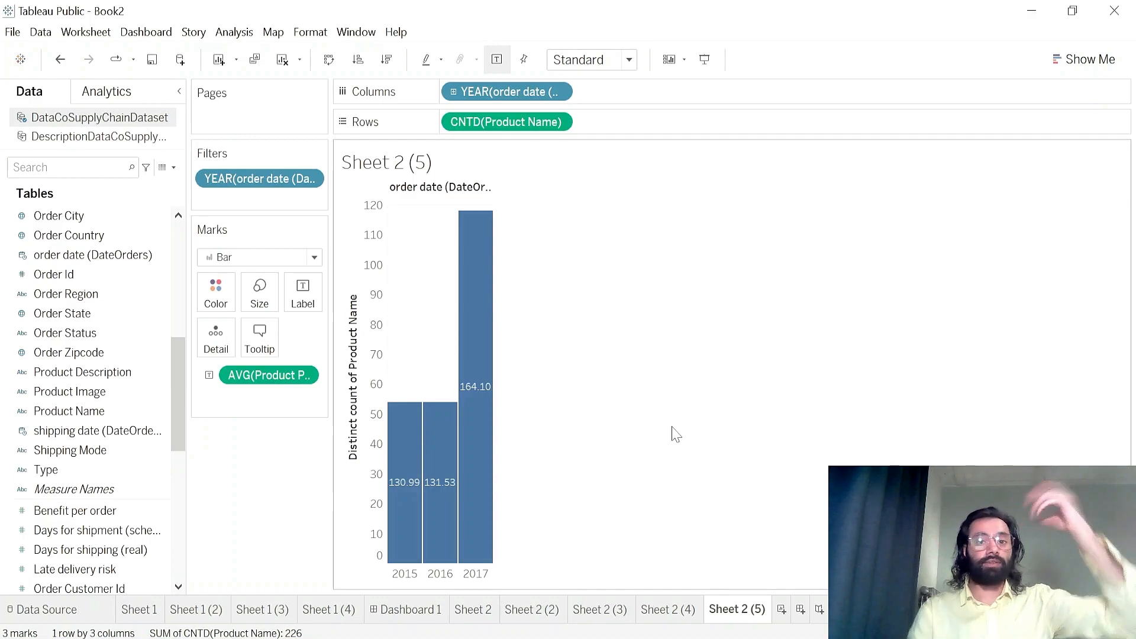
- Change the Product Name aggregation in the rows of Sheet 2 (5) to Count
{"action": "left_click", "coordinate": [558, 123]}
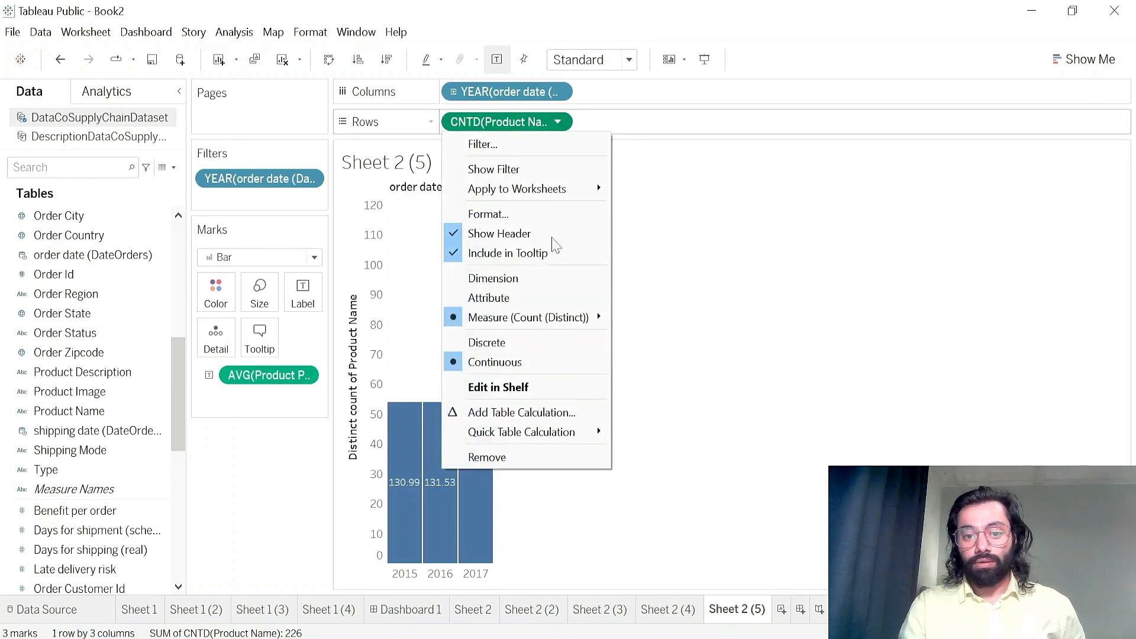
{"action": "mouse_move", "coordinate": [552, 325]}
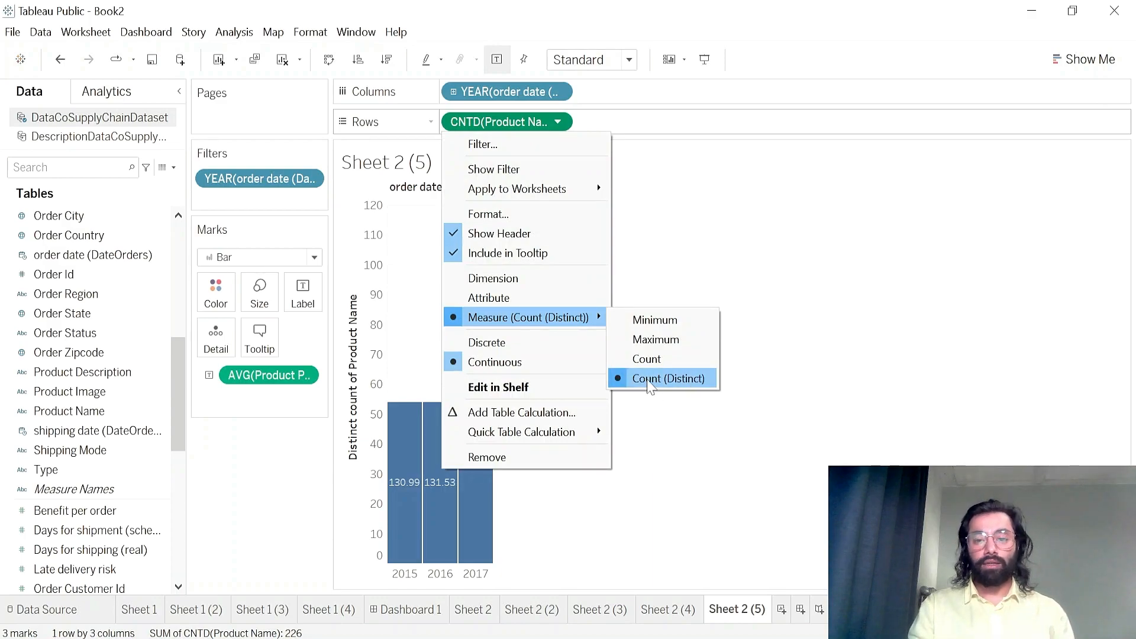
{"action": "left_click", "coordinate": [648, 359]}
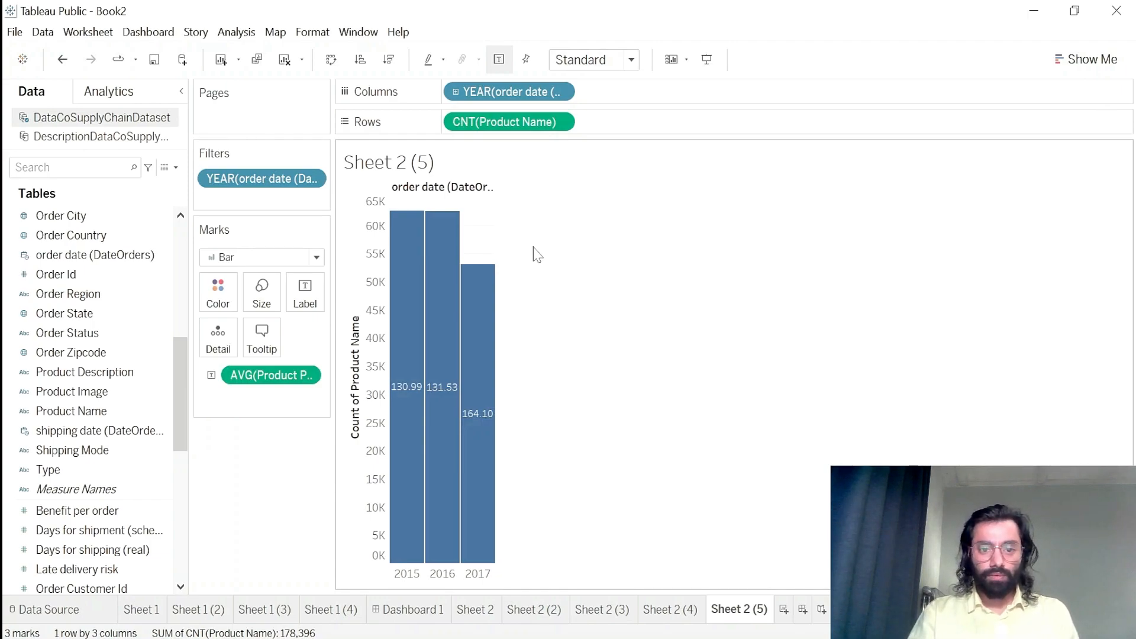
- Replace the average Product Price labels on the bars with the Product Name count
{"action": "left_click", "coordinate": [559, 122]}
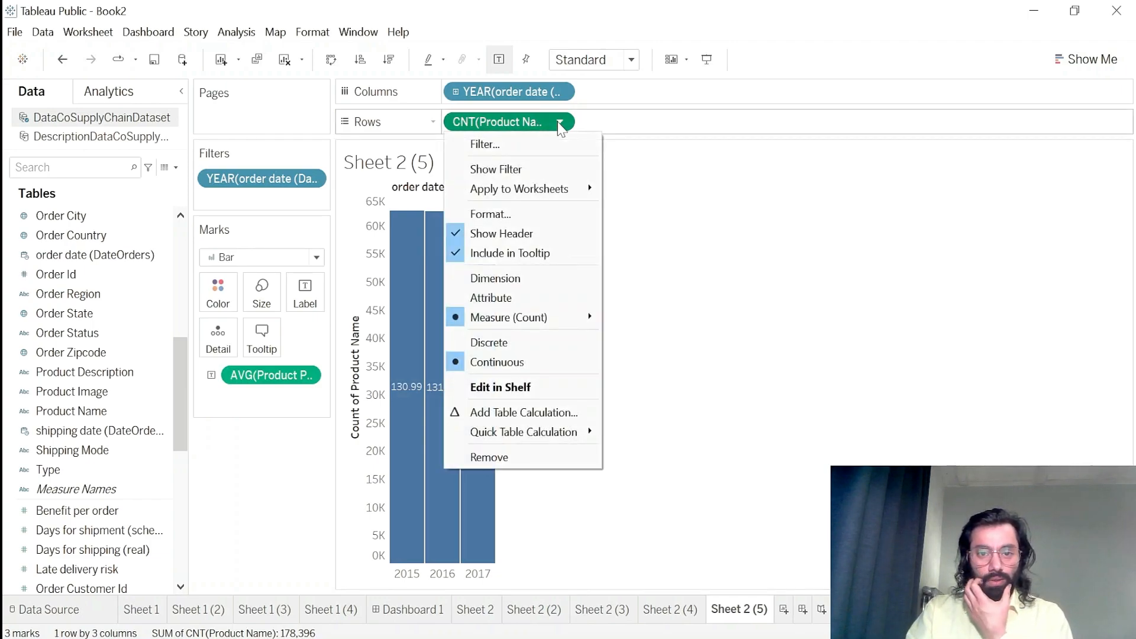
{"action": "left_click", "coordinate": [305, 377]}
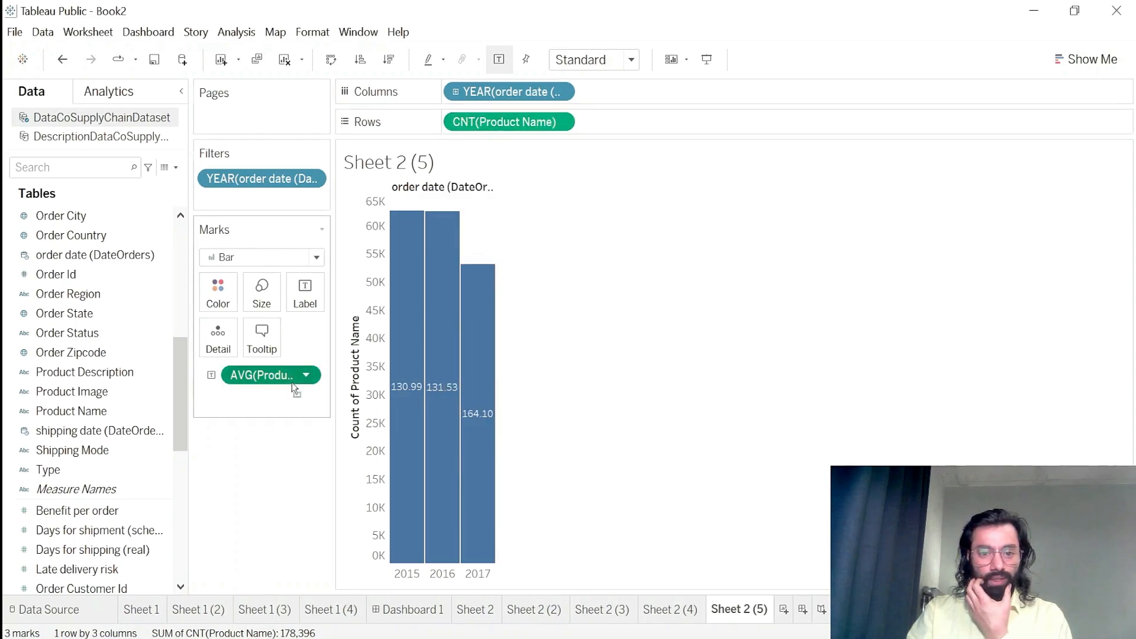
{"action": "left_click_drag", "start_coordinate": [292, 382], "coordinate": [471, 325]}
{"action": "left_click_drag", "start_coordinate": [528, 122], "coordinate": [305, 290]}
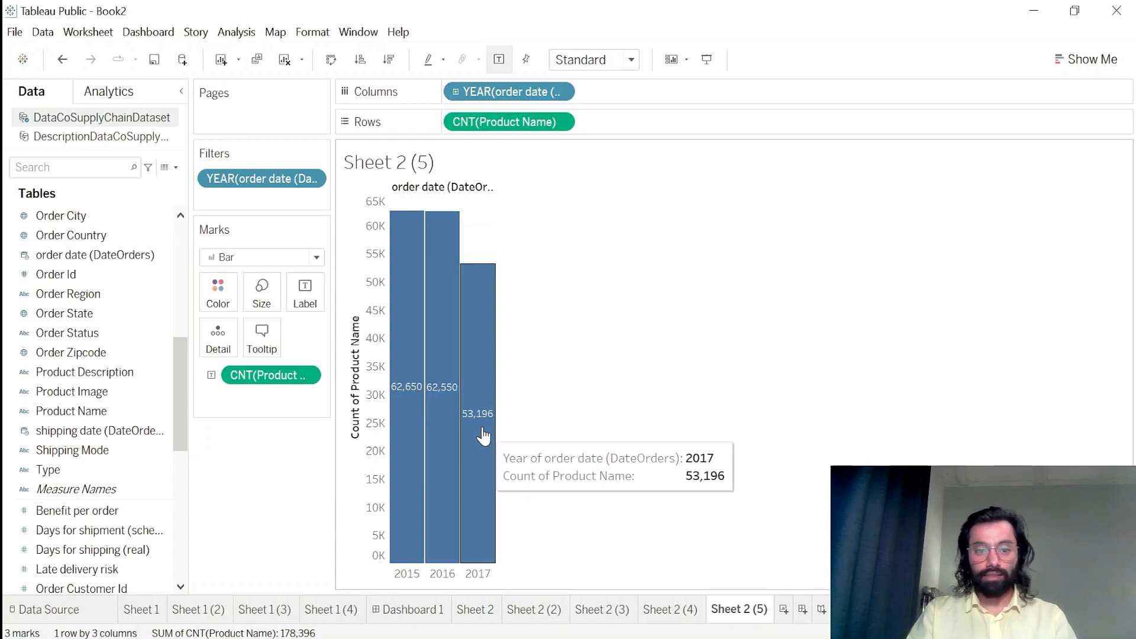
- Set both the Product Name row measure and its bar label to Count (Distinct)
{"action": "left_click", "coordinate": [559, 121]}
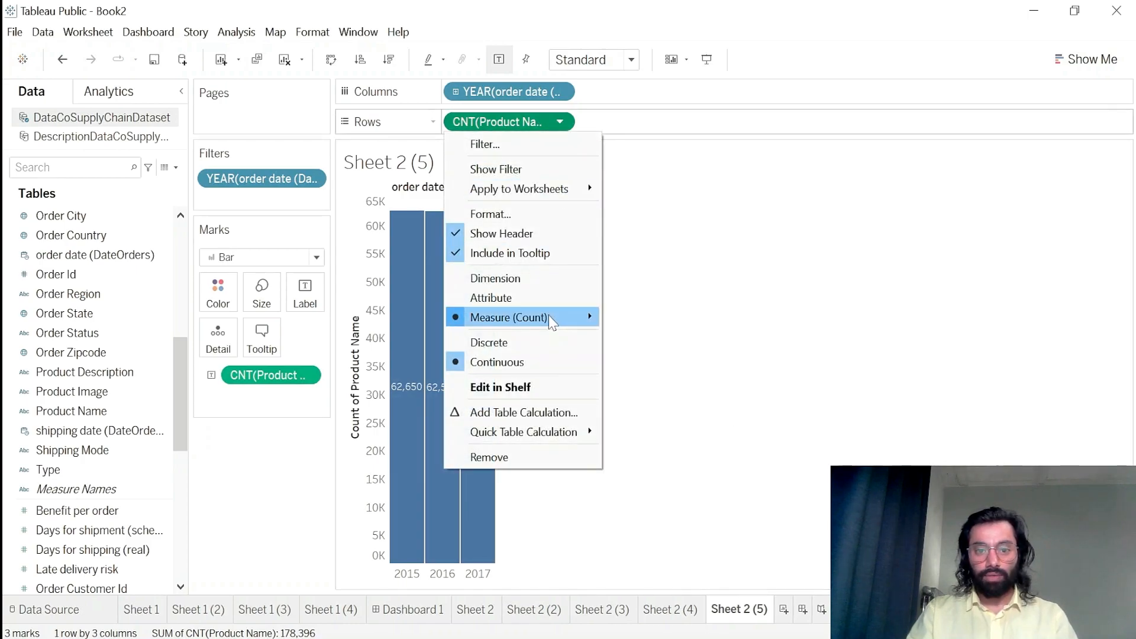
{"action": "mouse_move", "coordinate": [551, 323]}
{"action": "left_click", "coordinate": [636, 378]}
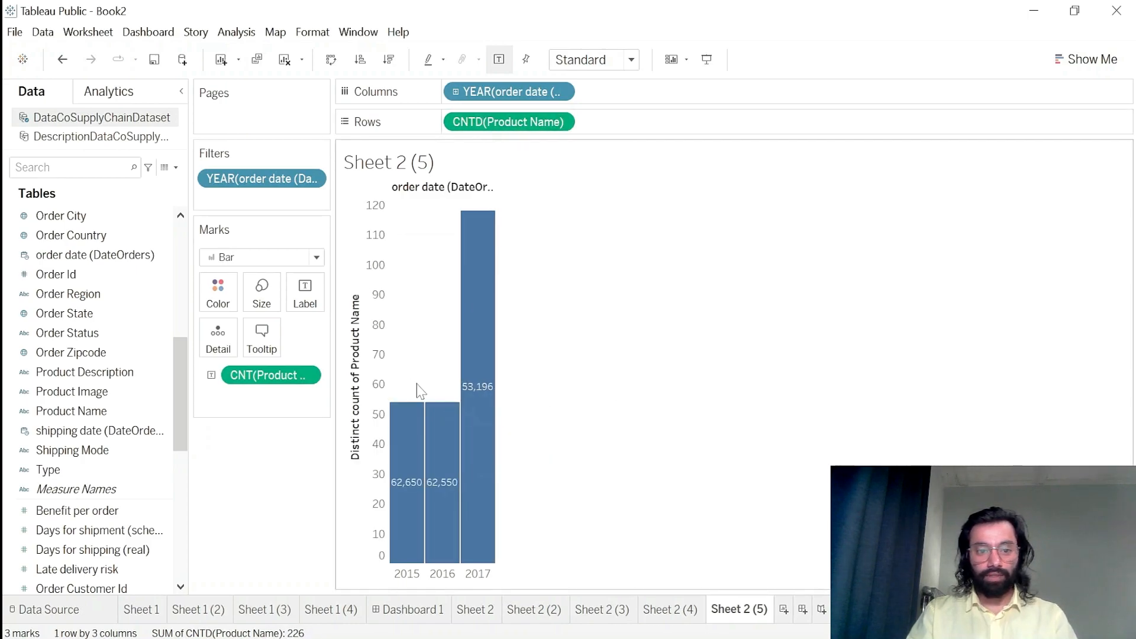
{"action": "left_click", "coordinate": [307, 376]}
{"action": "mouse_move", "coordinate": [312, 529]}
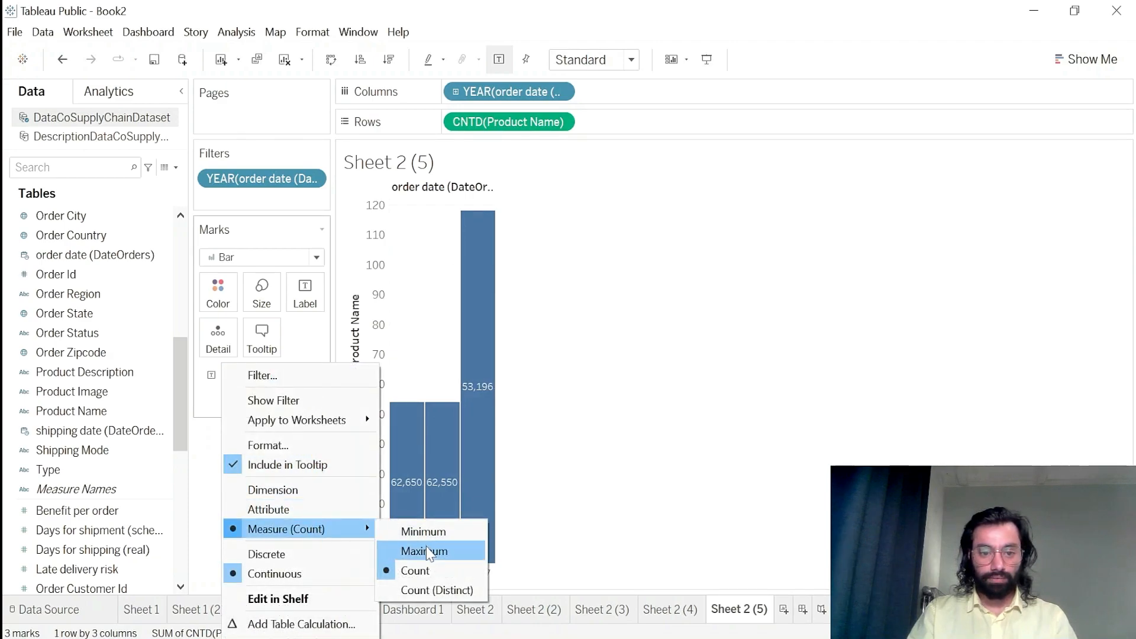
{"action": "left_click", "coordinate": [430, 590]}
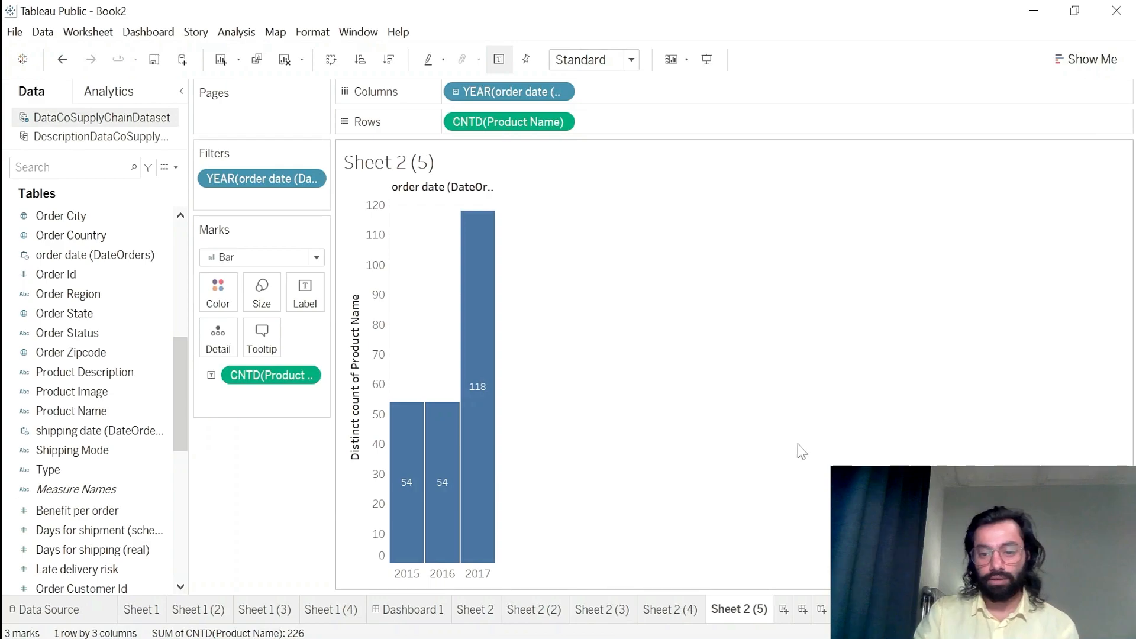
- Compare the yearly product price, order profit, profit ratio and product count charts with the monthly sales chart on Sheet 2
{"action": "left_click", "coordinate": [683, 607]}
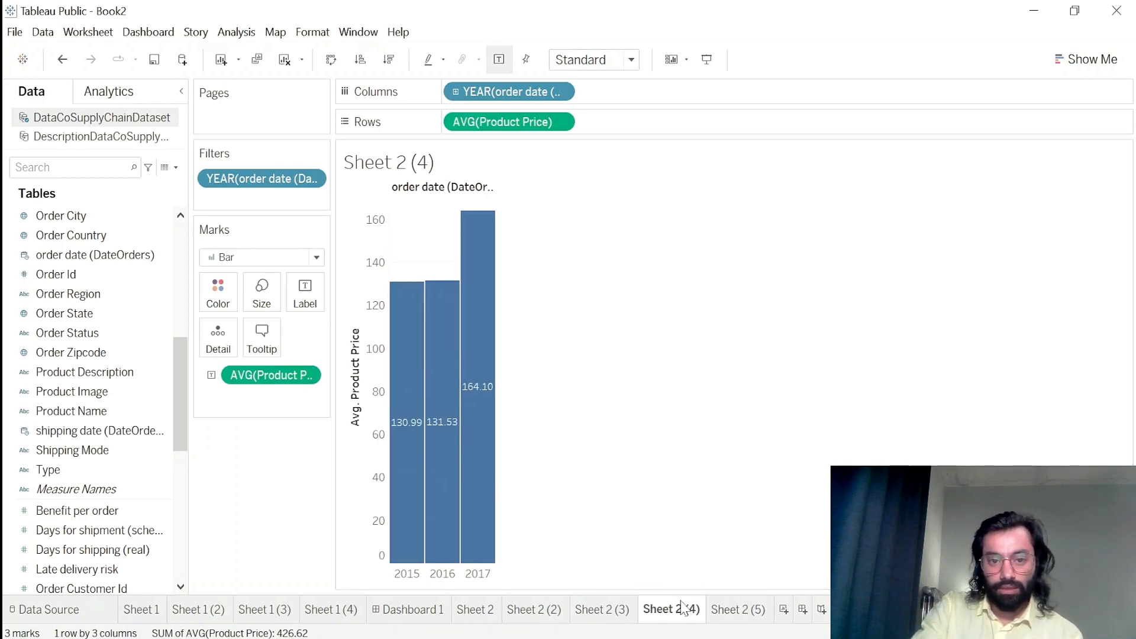
{"action": "left_click", "coordinate": [615, 614]}
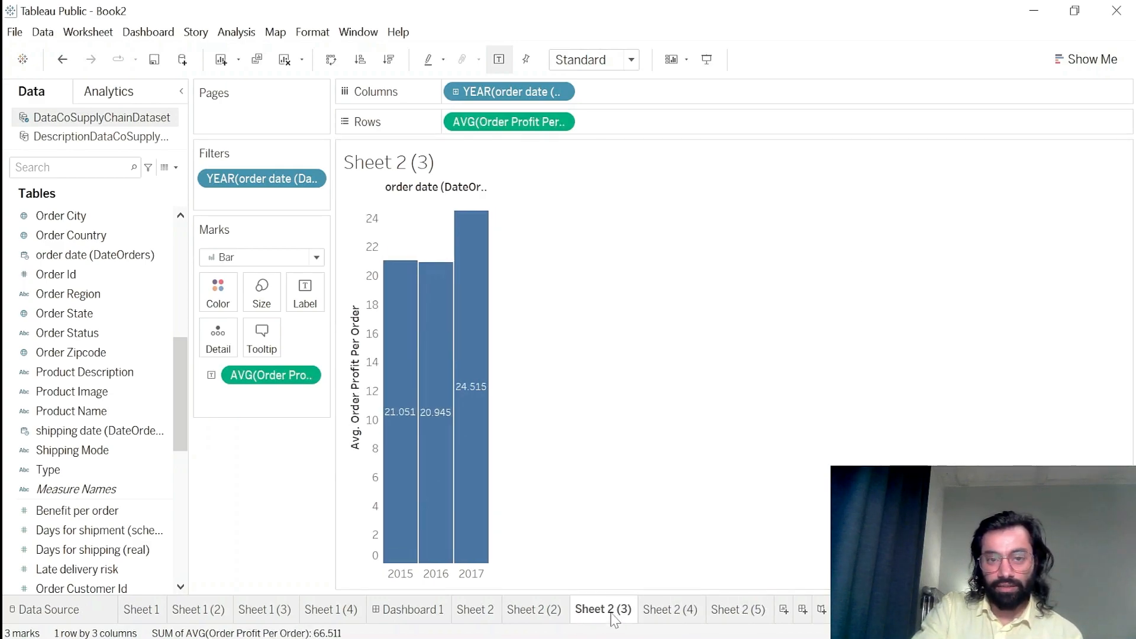
{"action": "left_click", "coordinate": [540, 613]}
{"action": "left_click", "coordinate": [696, 617]}
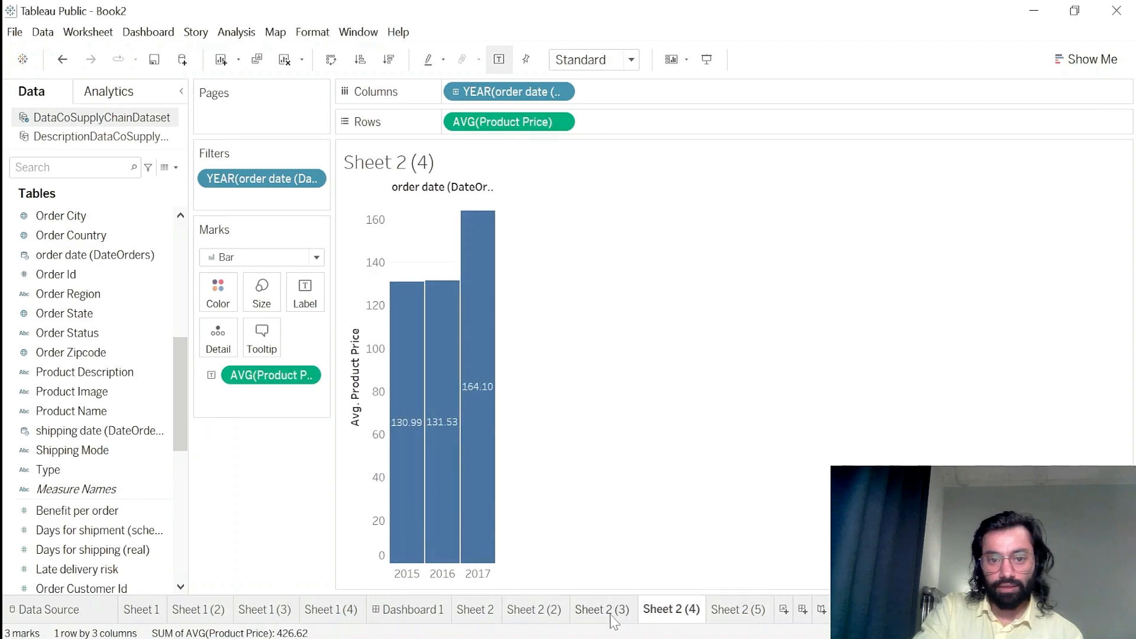
{"action": "left_click", "coordinate": [542, 611]}
{"action": "left_click", "coordinate": [671, 612]}
{"action": "left_click", "coordinate": [739, 615]}
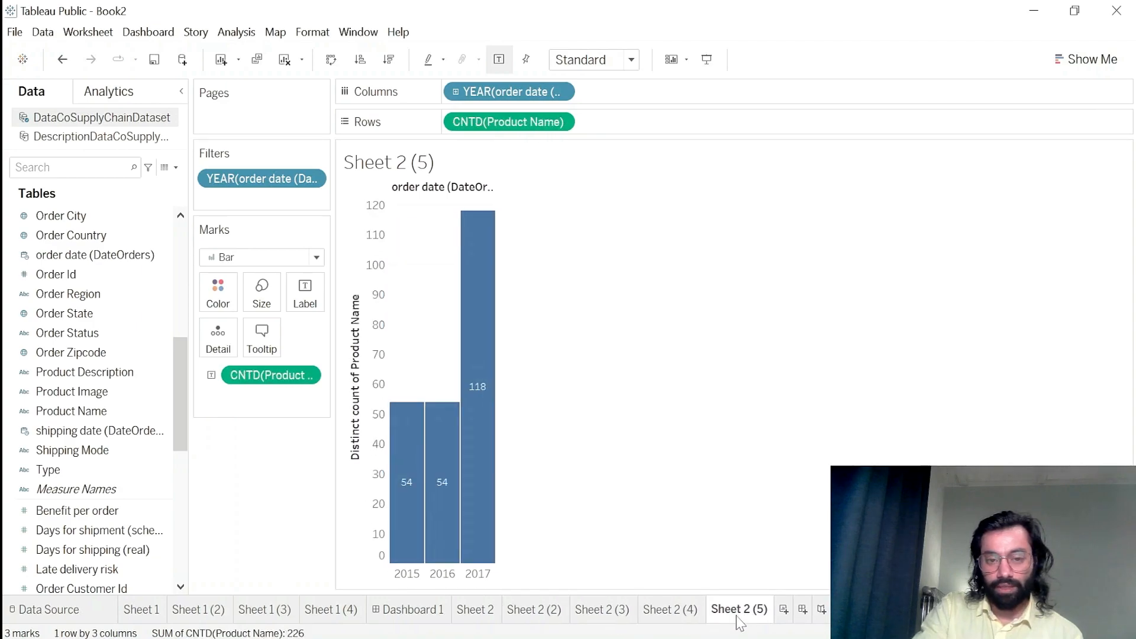
{"action": "left_click", "coordinate": [481, 611]}
{"action": "left_click", "coordinate": [544, 614]}
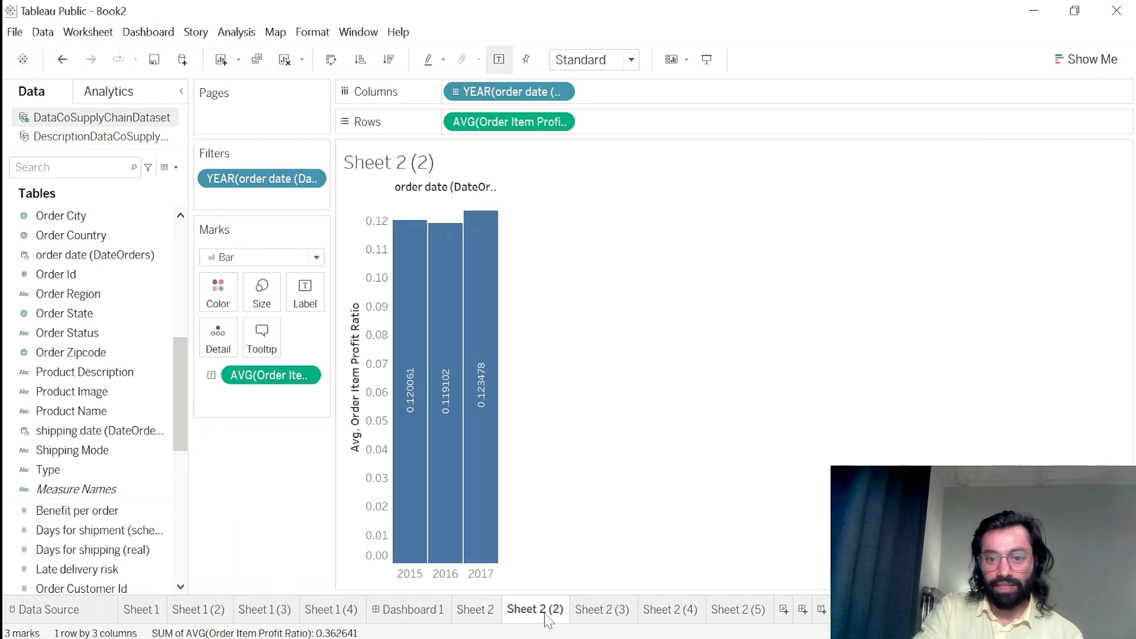
{"action": "left_click", "coordinate": [486, 613]}
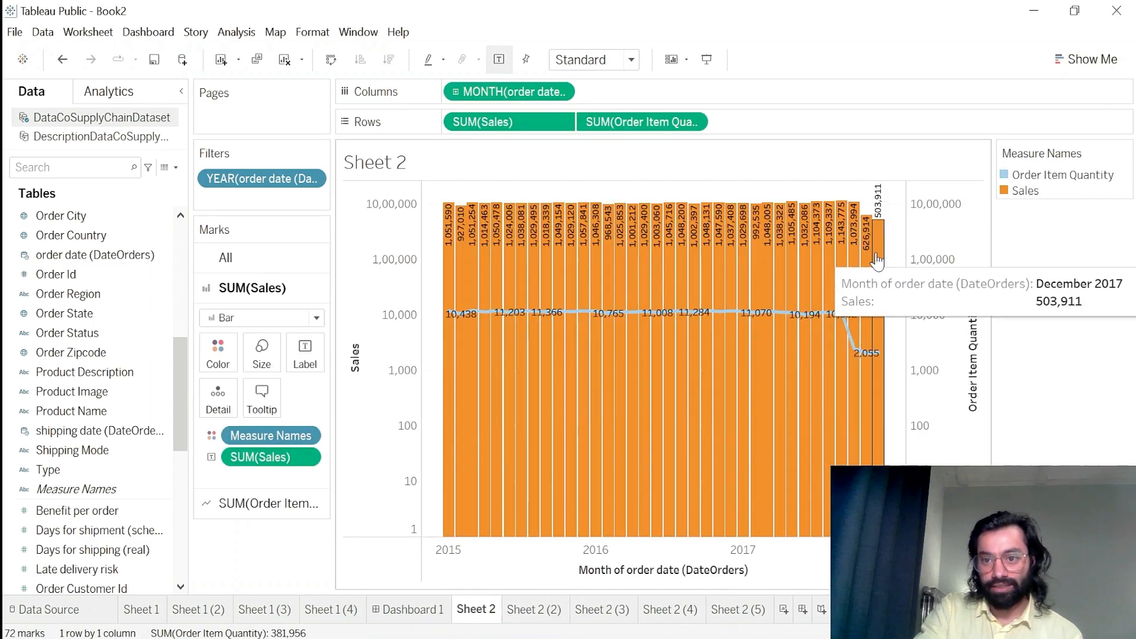
- Duplicate Sheet 2 (5)
{"action": "left_click", "coordinate": [749, 610]}
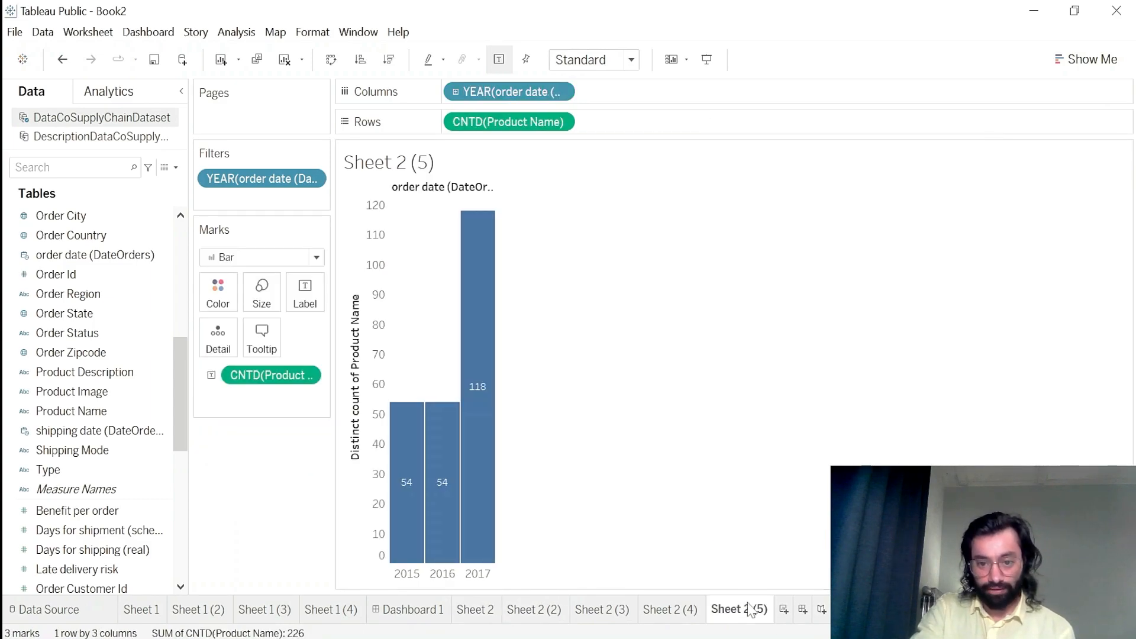
{"action": "right_click", "coordinate": [749, 618]}
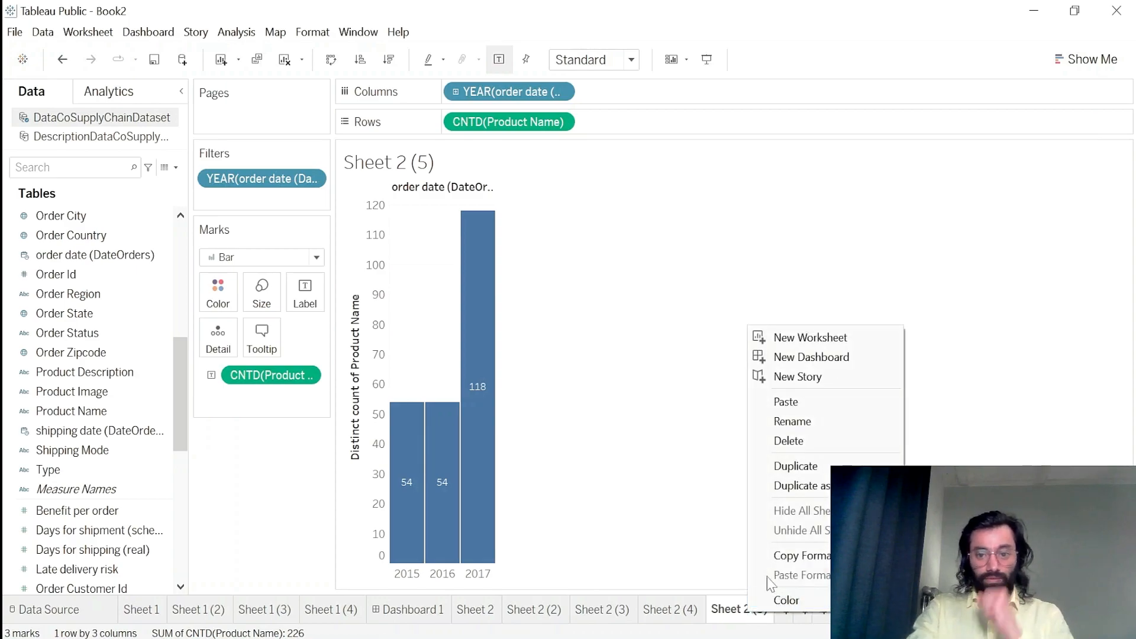
{"action": "left_click", "coordinate": [791, 466]}
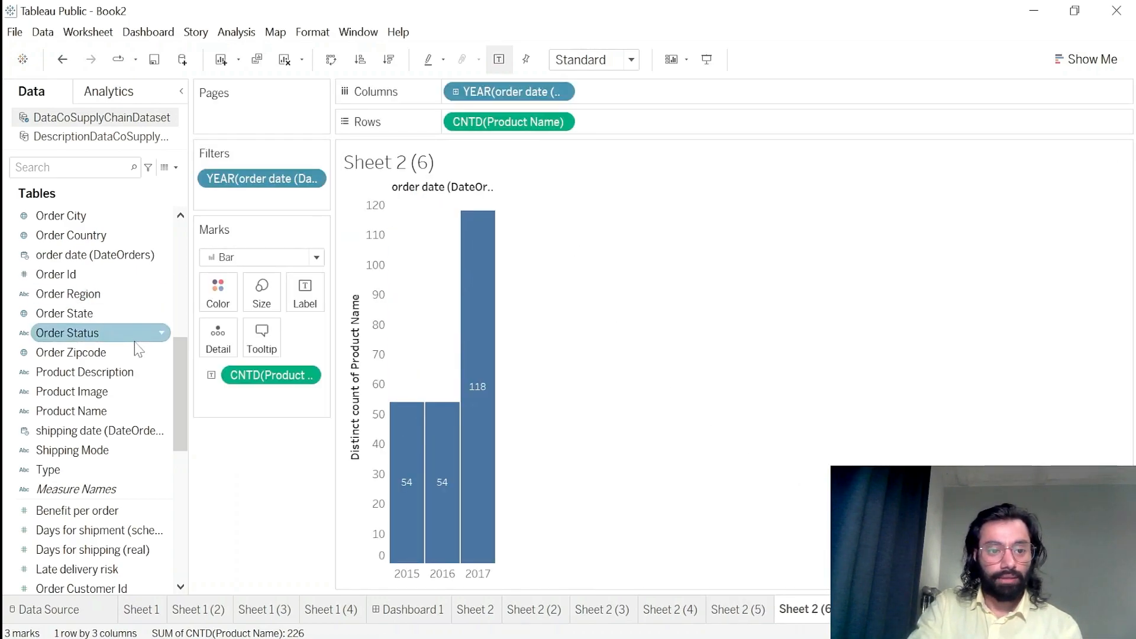
- In the duplicated sheet, remove the order date year and the Product Name row measure, and put Sales in the columns
{"action": "scroll", "coordinate": [137, 349], "scroll_direction": "down", "scroll_amount": 1}
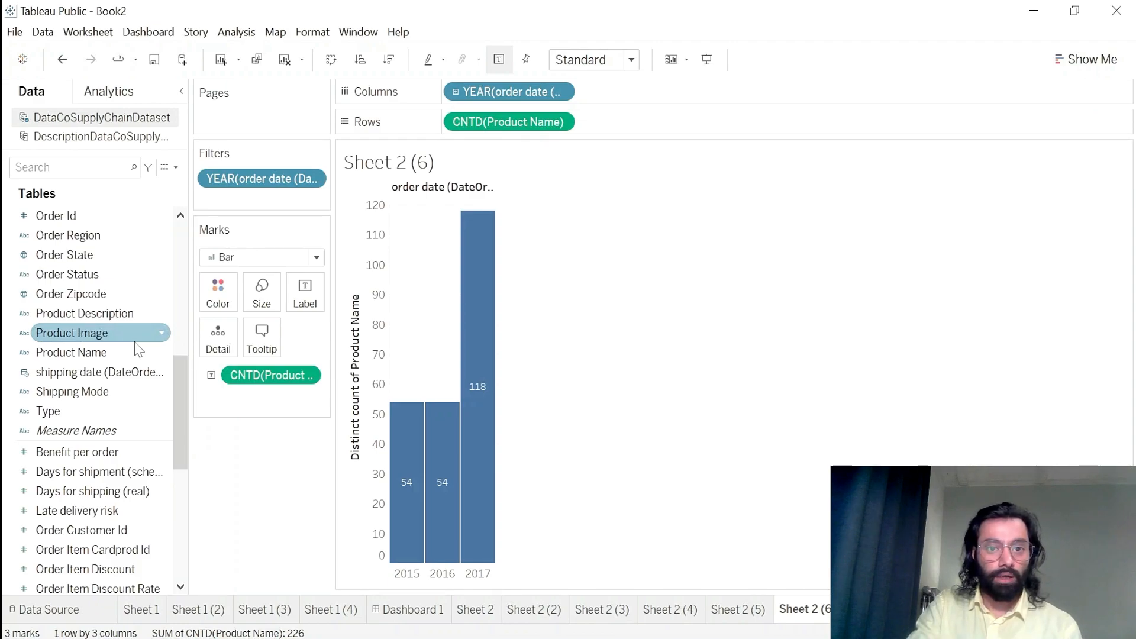
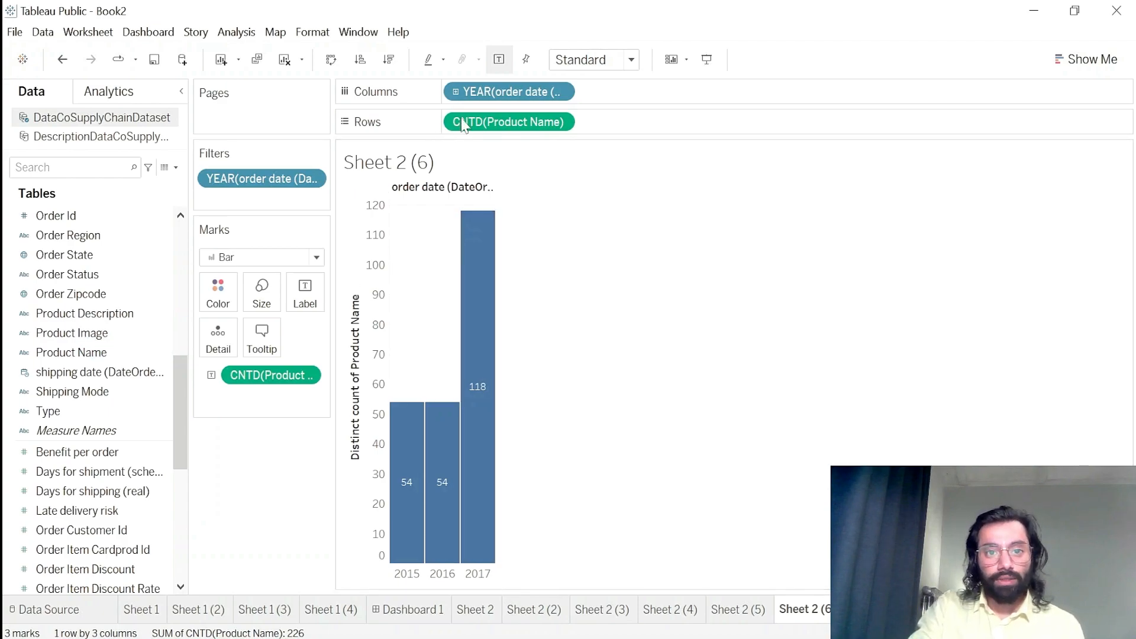
{"action": "left_click_drag", "start_coordinate": [486, 91], "coordinate": [681, 337]}
{"action": "scroll", "coordinate": [100, 473], "scroll_direction": "down", "scroll_amount": 6}
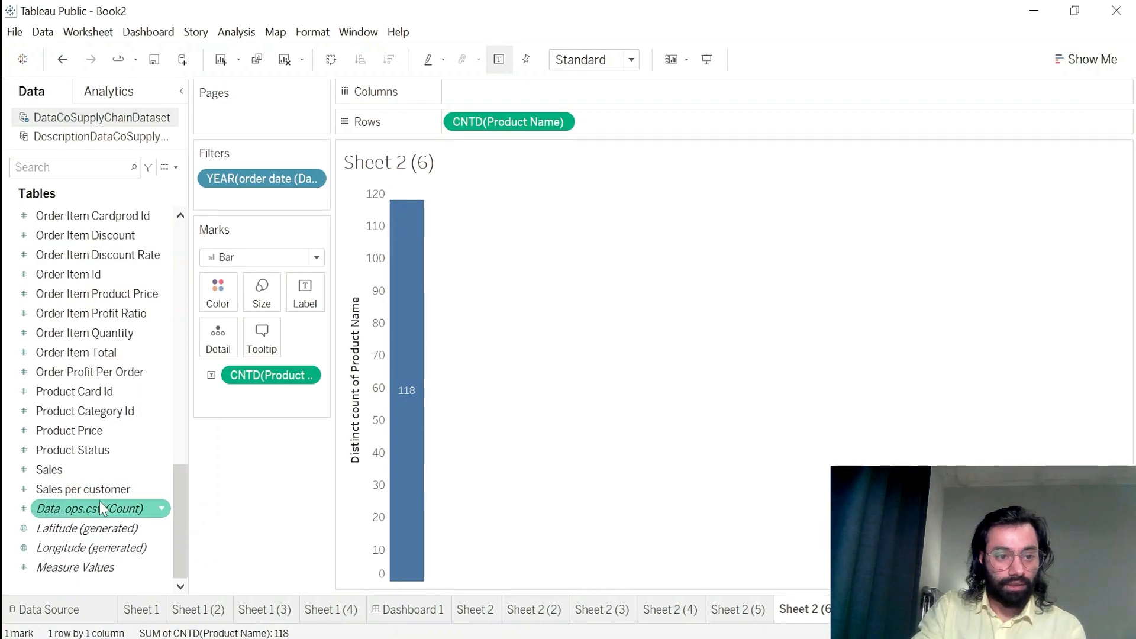
{"action": "left_click_drag", "start_coordinate": [49, 469], "coordinate": [887, 325]}
- Try converting the sheet to a text table and removing Measure Values and Measure Names from it
{"action": "left_click", "coordinate": [1066, 59]}
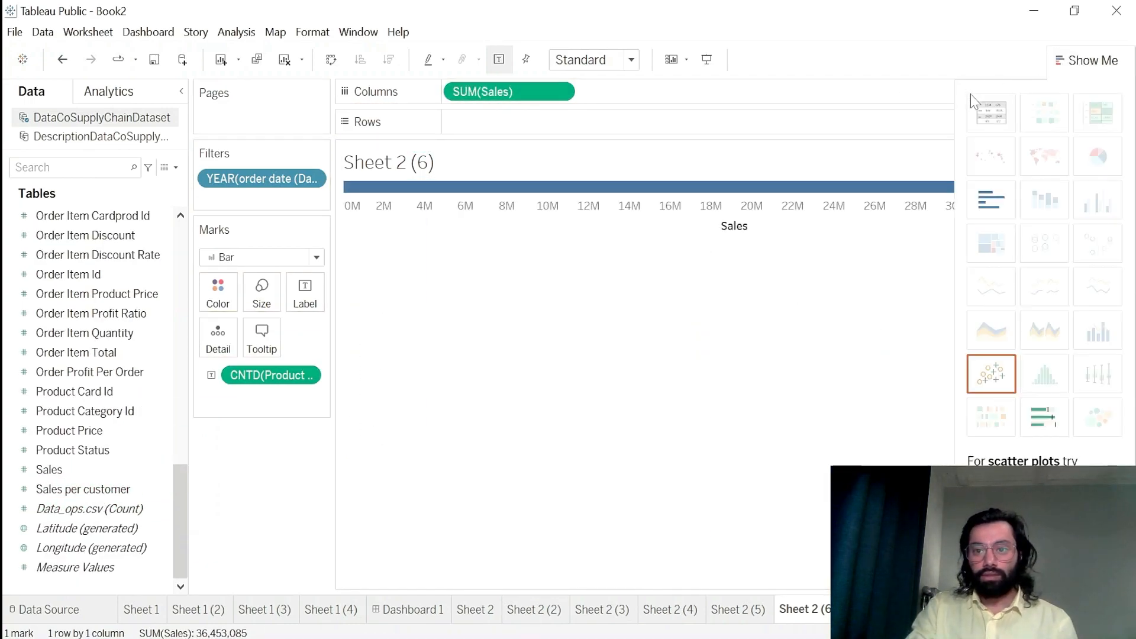
{"action": "left_click", "coordinate": [976, 105]}
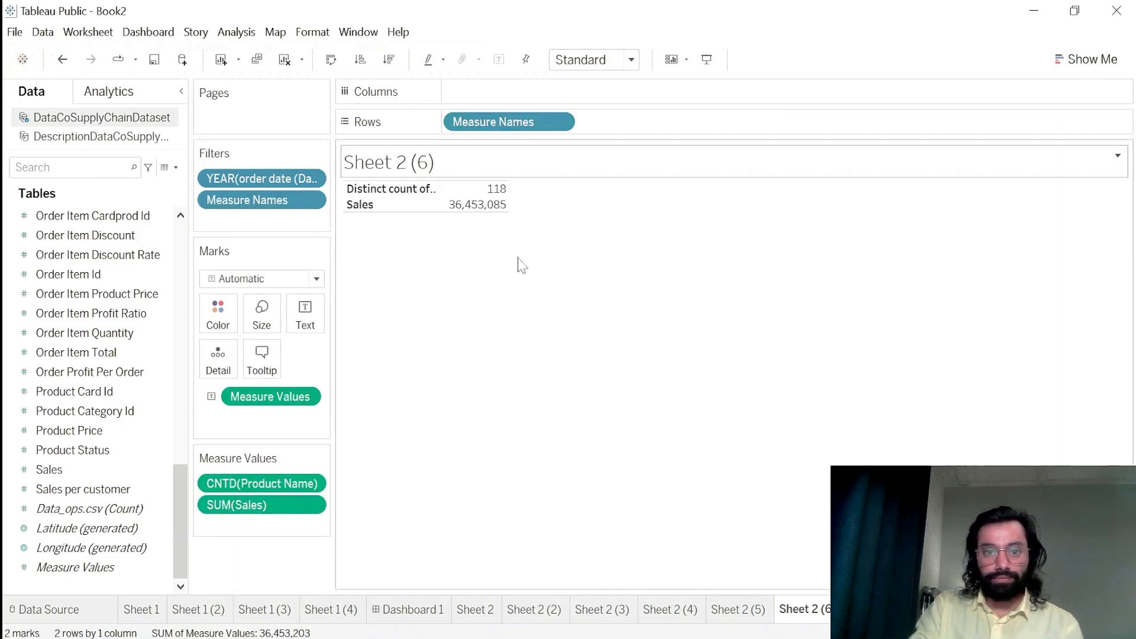
{"action": "left_click_drag", "start_coordinate": [298, 398], "coordinate": [266, 497]}
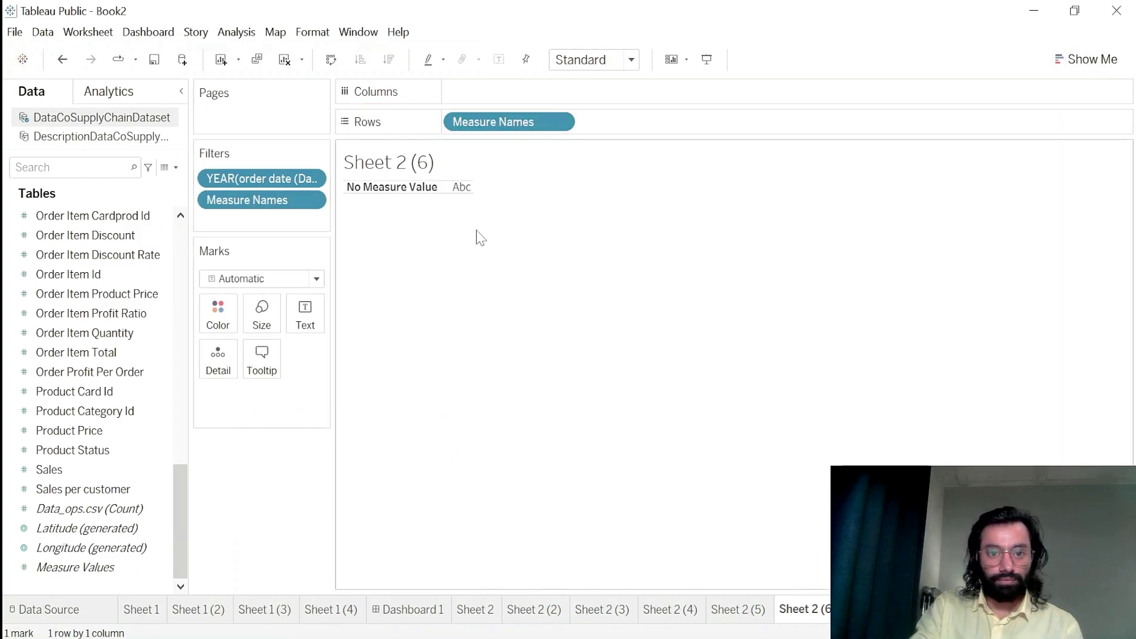
{"action": "left_click_drag", "start_coordinate": [525, 122], "coordinate": [282, 328]}
{"action": "left_click_drag", "start_coordinate": [302, 208], "coordinate": [523, 207]}
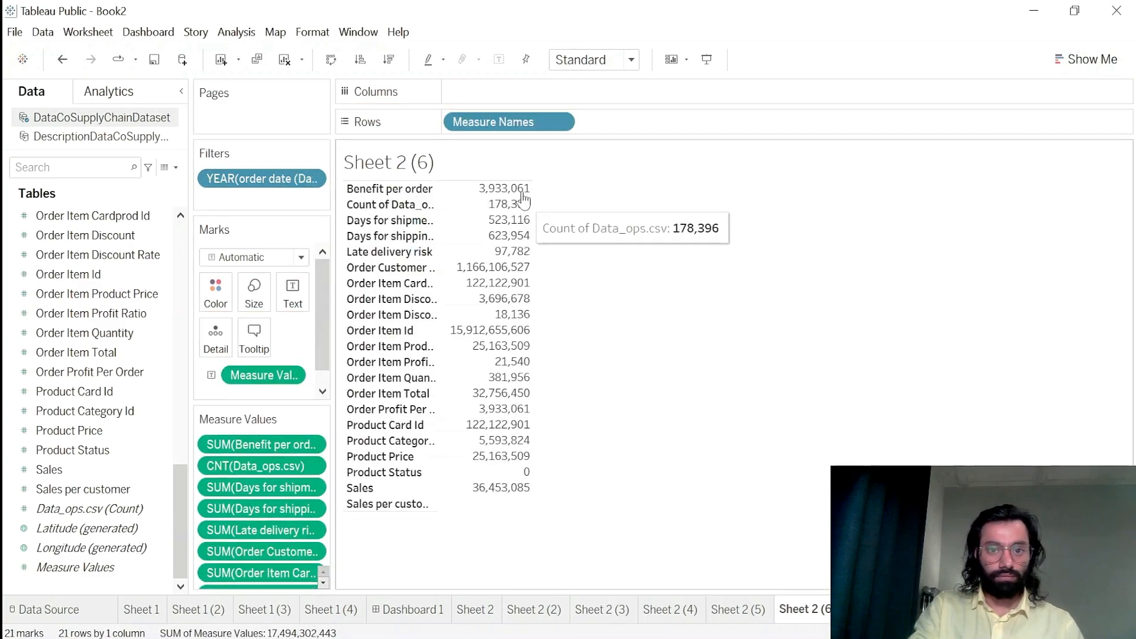
- Undo the Measure Names and Measure Values removals and the text table conversion
{"action": "key", "text": "ctrl+z"}
{"action": "key", "text": "ctrl+z"}
{"action": "key", "text": "ctrl+z"}
{"action": "key", "text": "ctrl+z"}
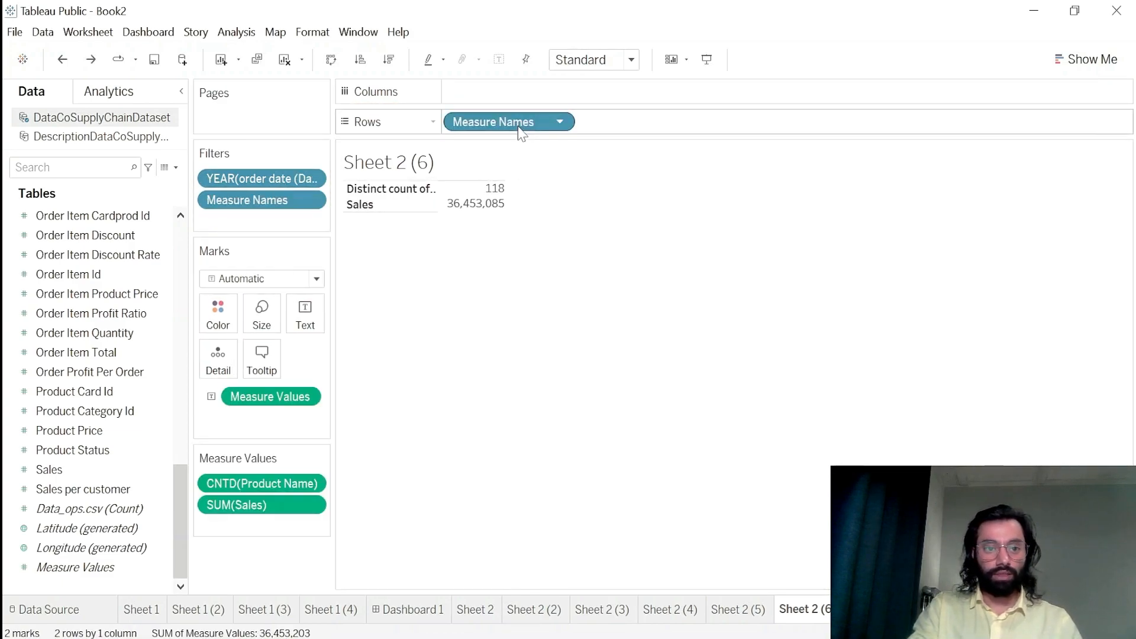
- Replace the distinct product count label with summed Sales and convert the bar to a text table
{"action": "left_click_drag", "start_coordinate": [271, 374], "coordinate": [212, 547]}
{"action": "left_click_drag", "start_coordinate": [521, 103], "coordinate": [304, 296]}
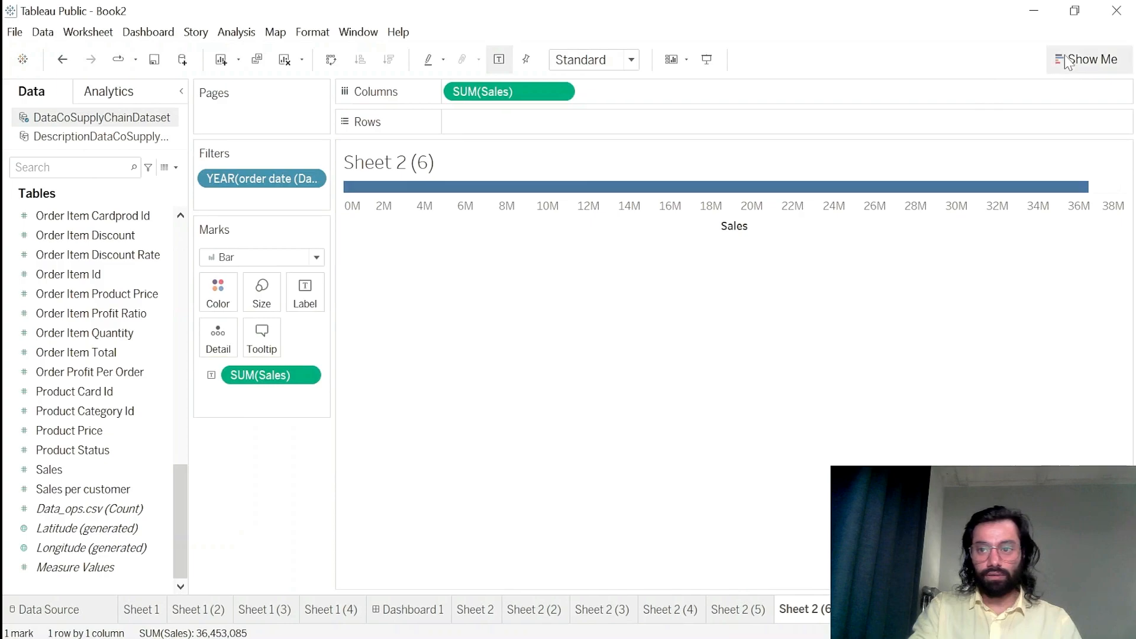
{"action": "left_click", "coordinate": [1089, 59]}
{"action": "left_click", "coordinate": [999, 118]}
{"action": "left_click", "coordinate": [1089, 59]}
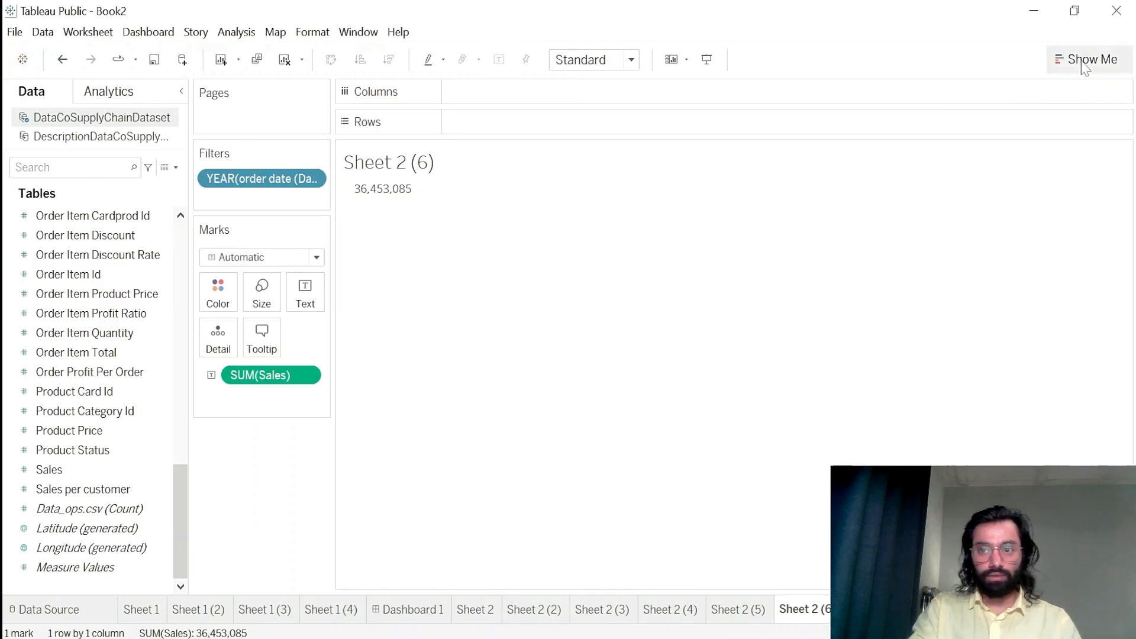
- Change the title of Sheet 2 (6) to Sales
{"action": "double_click", "coordinate": [438, 172]}
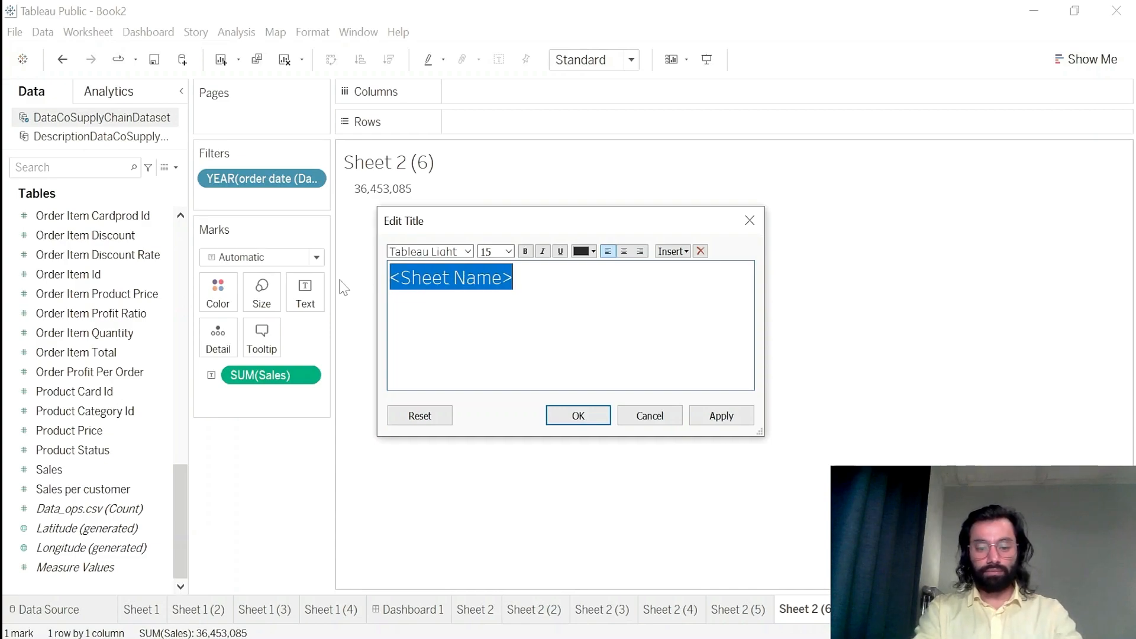
{"action": "type", "text": "Sales"}
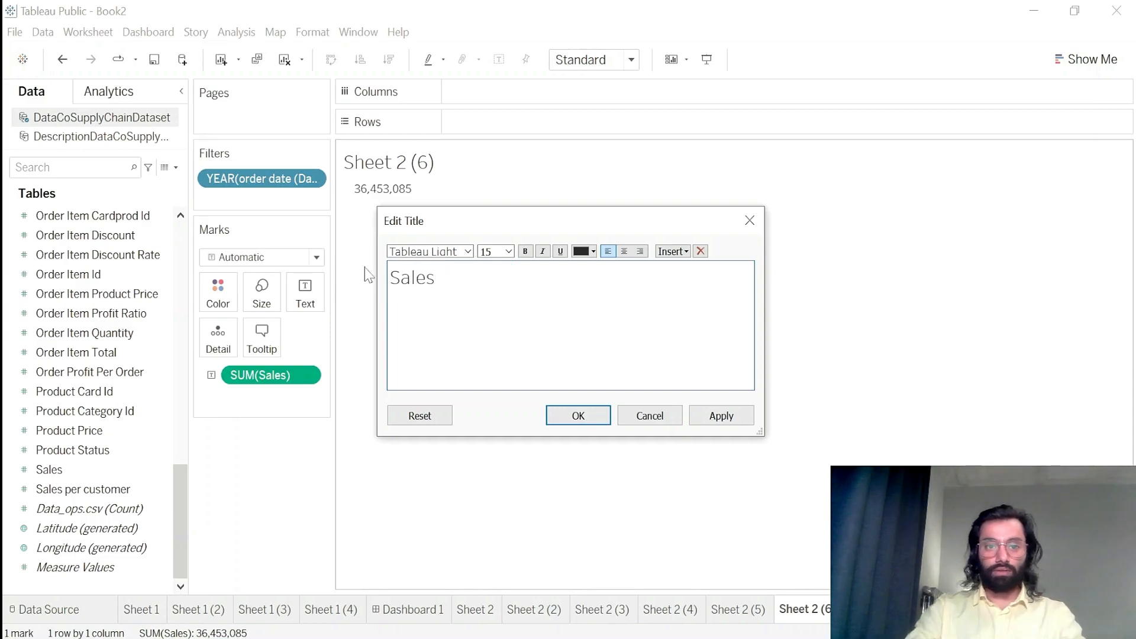
{"action": "left_click", "coordinate": [734, 419]}
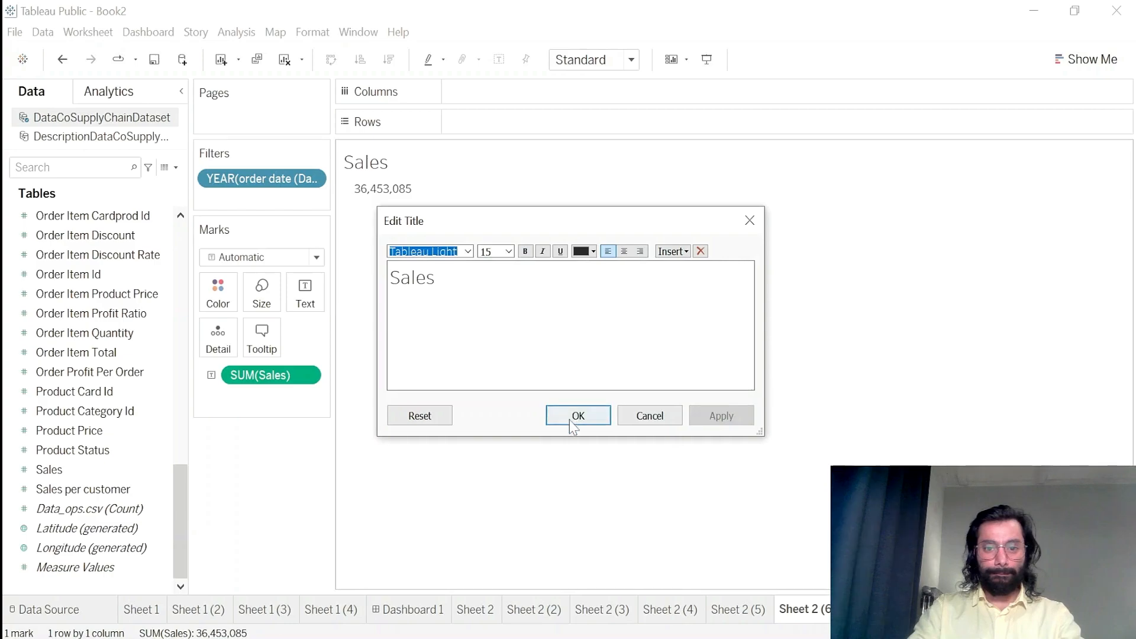
{"action": "left_click", "coordinate": [622, 419]}
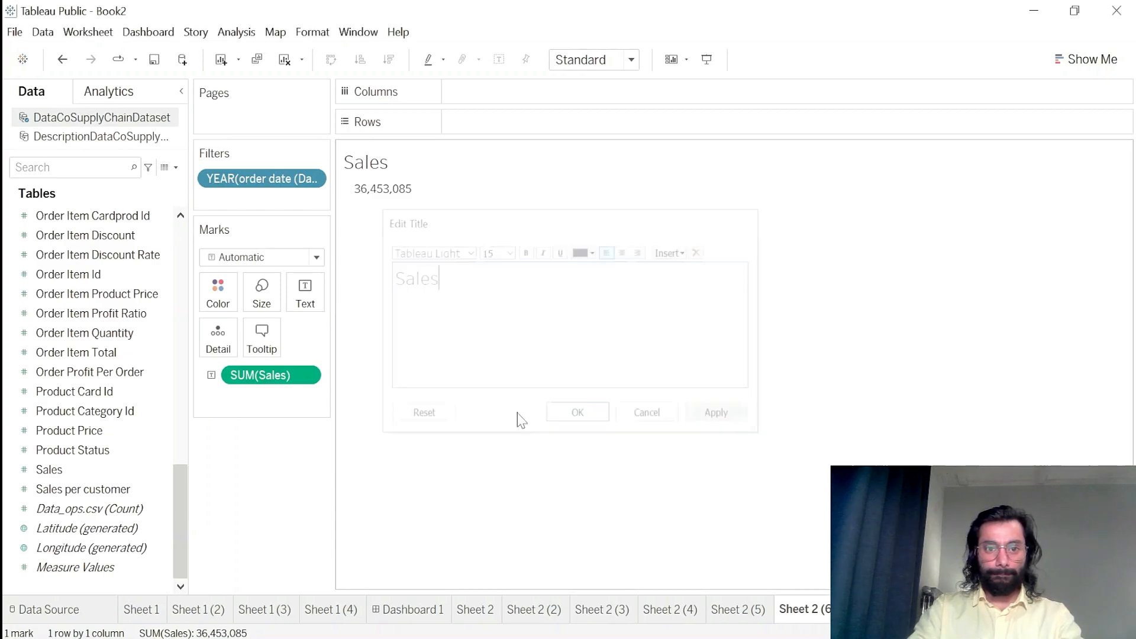
{"action": "left_click", "coordinate": [307, 376]}
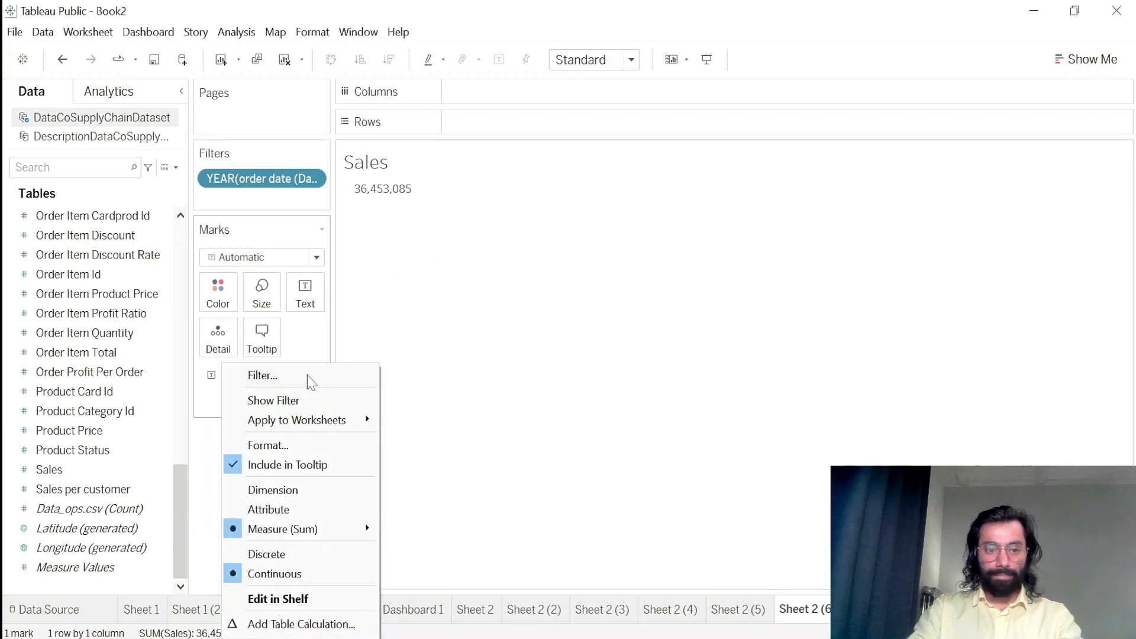
{"action": "left_click", "coordinate": [464, 376]}
- Duplicate the Sales sheet and replace the copy's Sales text value with Sales per customer
{"action": "right_click", "coordinate": [812, 605]}
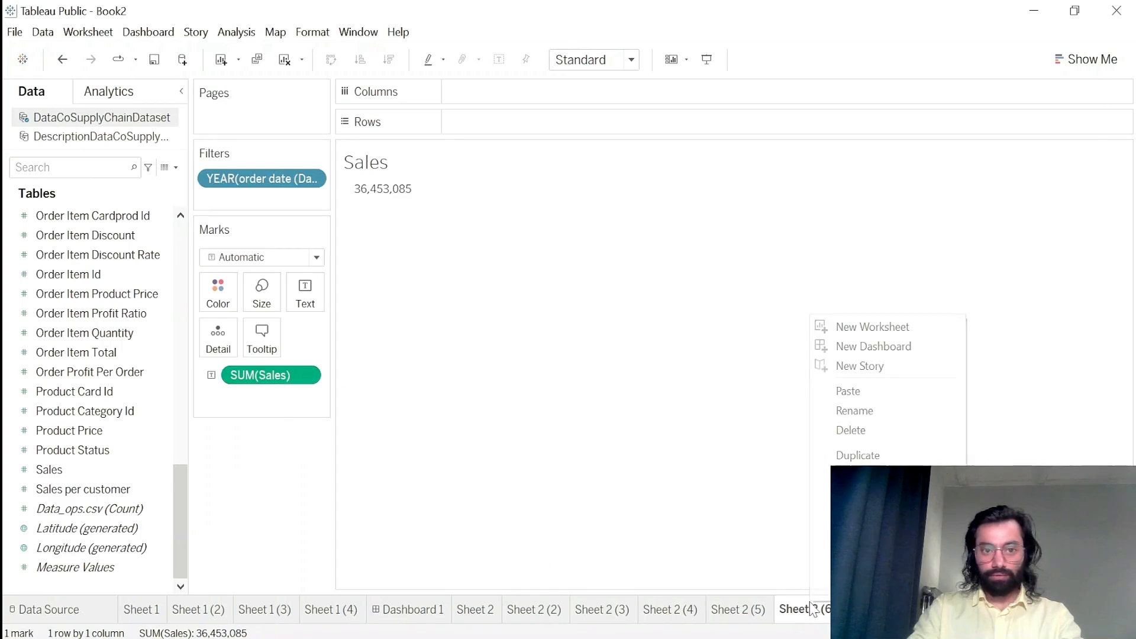
{"action": "left_click", "coordinate": [858, 455]}
{"action": "left_click_drag", "start_coordinate": [258, 382], "coordinate": [167, 481]}
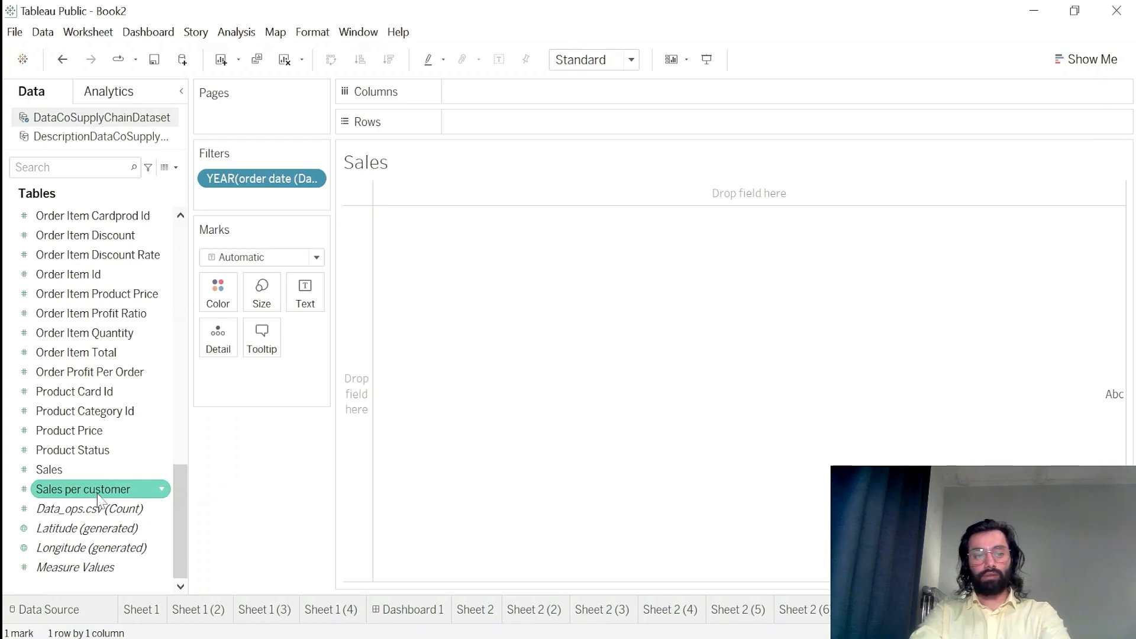
{"action": "left_click_drag", "start_coordinate": [100, 500], "coordinate": [305, 288]}
- Set the aggregation of the Sales per customer text value to Average
{"action": "double_click", "coordinate": [383, 172]}
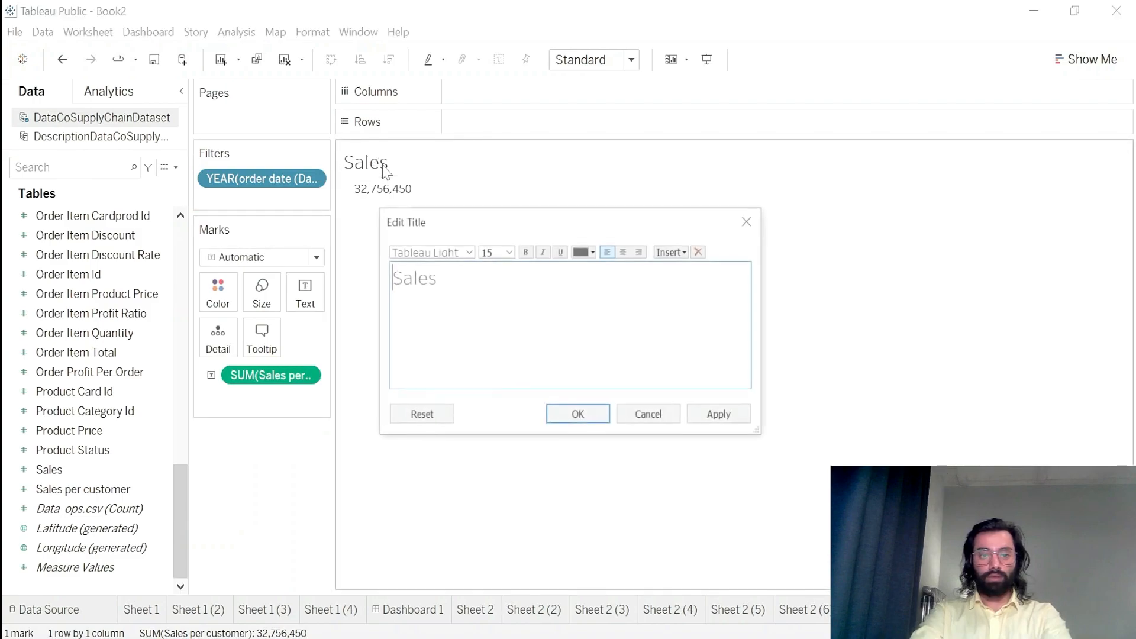
{"action": "left_click", "coordinate": [649, 416]}
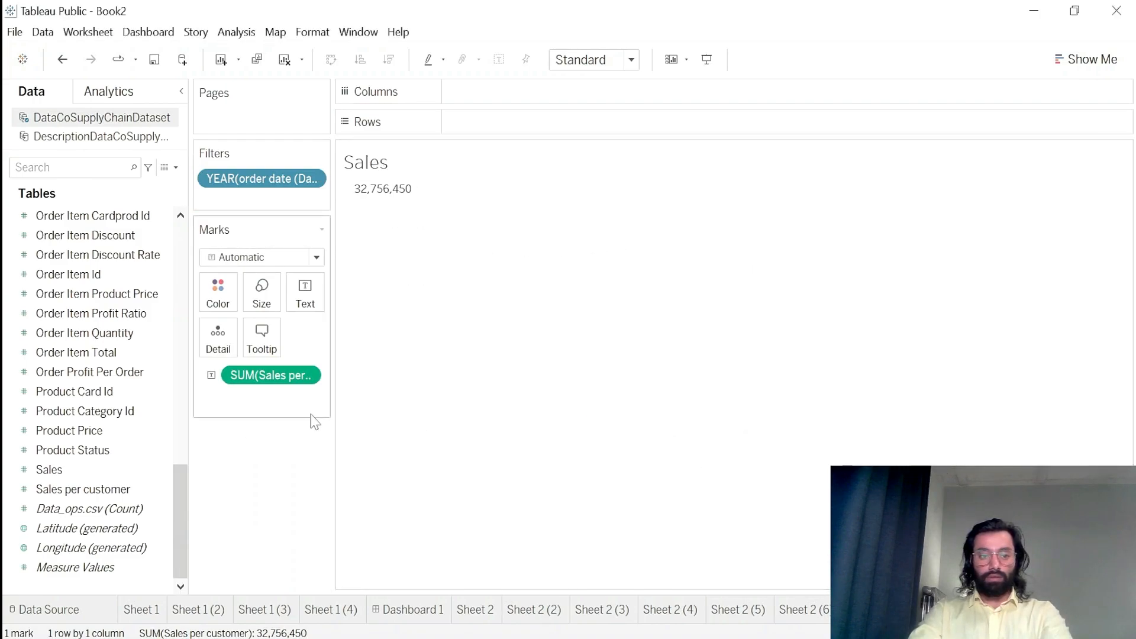
{"action": "left_click", "coordinate": [313, 375]}
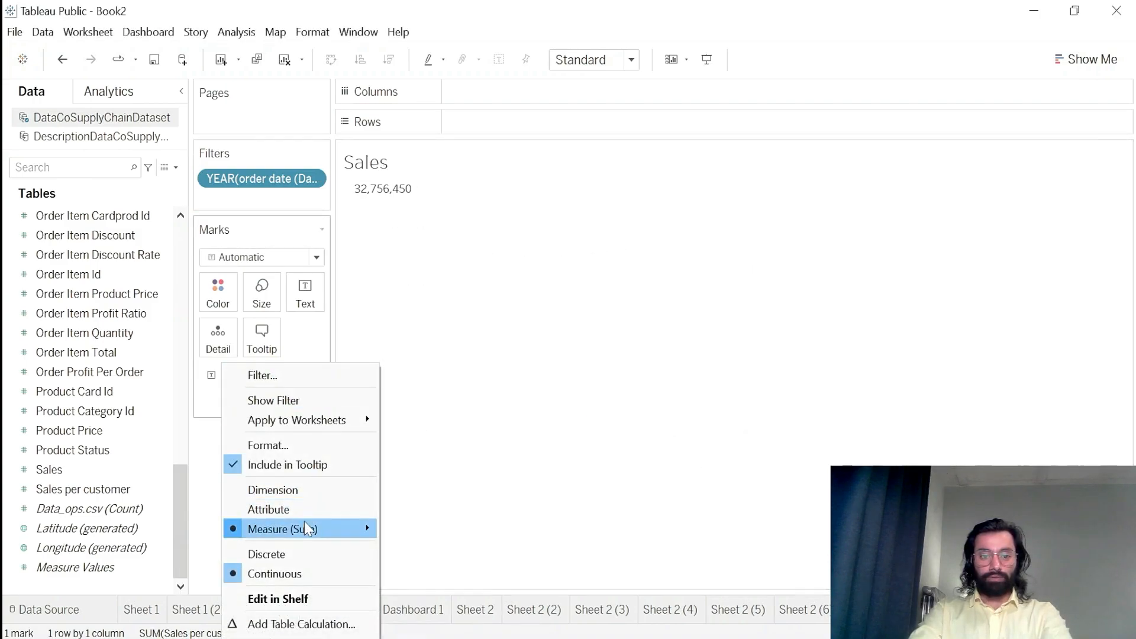
{"action": "mouse_move", "coordinate": [355, 529]}
{"action": "left_click", "coordinate": [432, 471]}
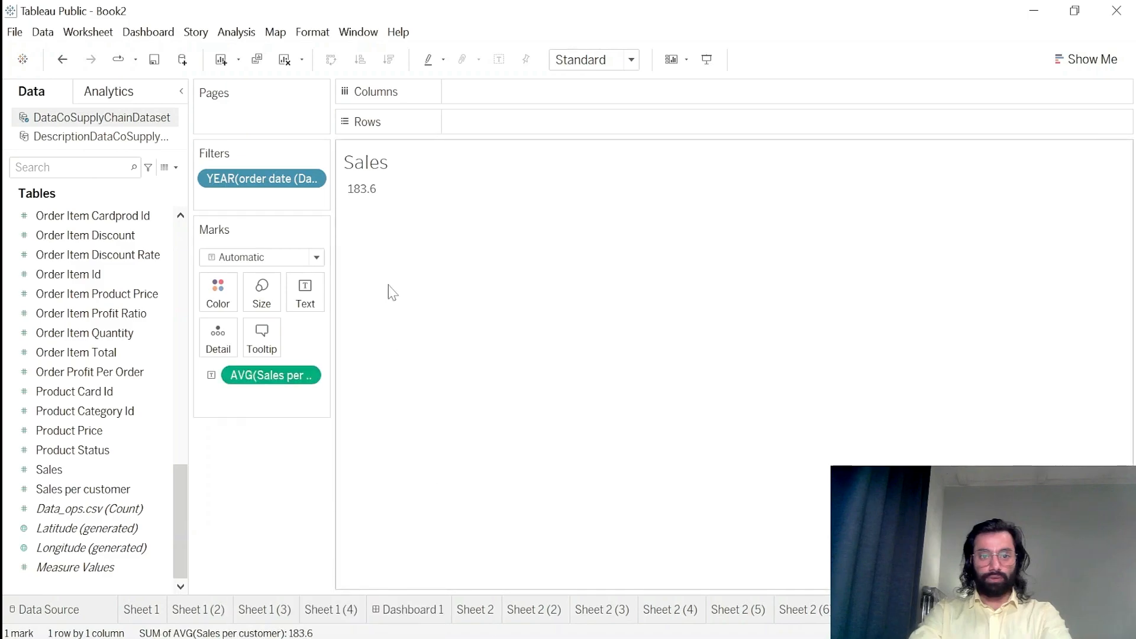
- Change the duplicated sheet's title to Sales/Customer, set at font size 10 and centred
{"action": "double_click", "coordinate": [377, 166]}
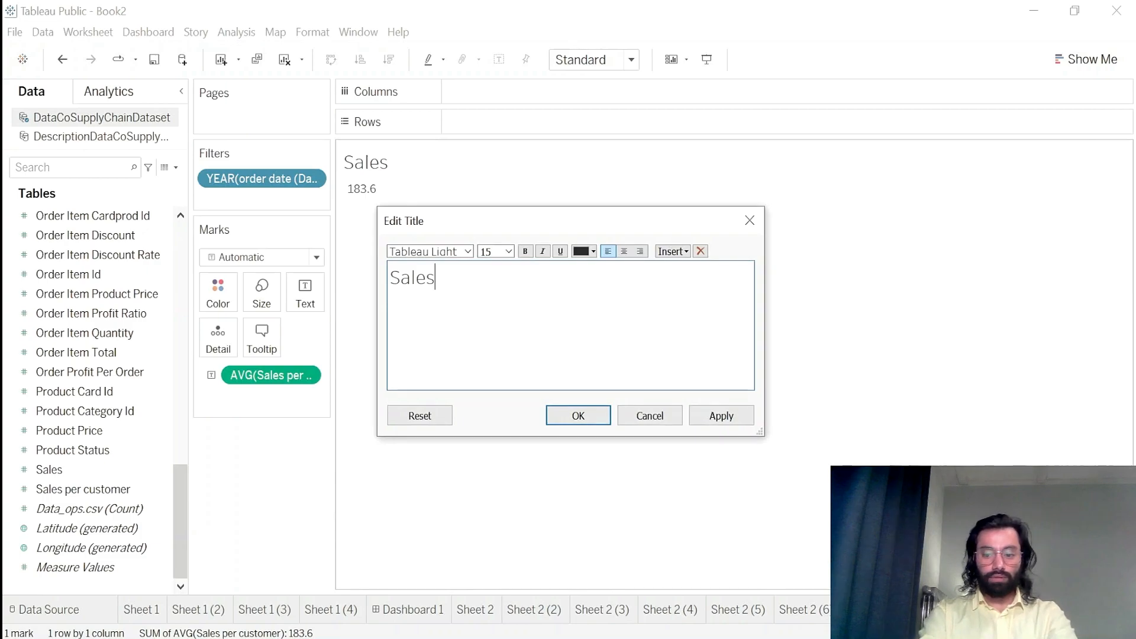
{"action": "type", "text": "/Cus"}
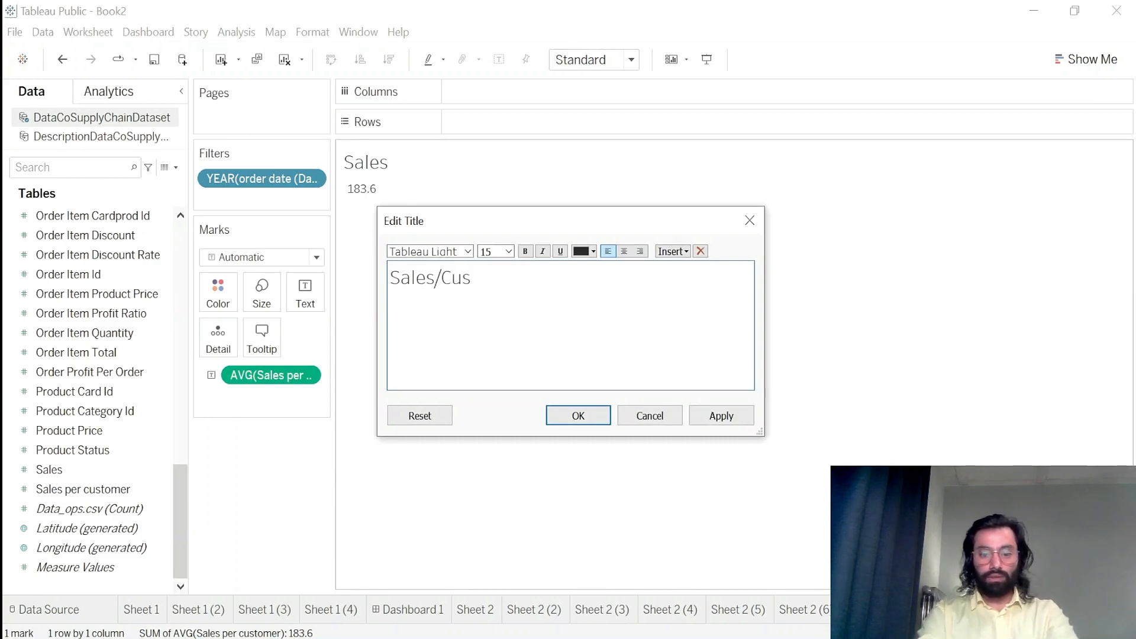
{"action": "type", "text": "tomer"}
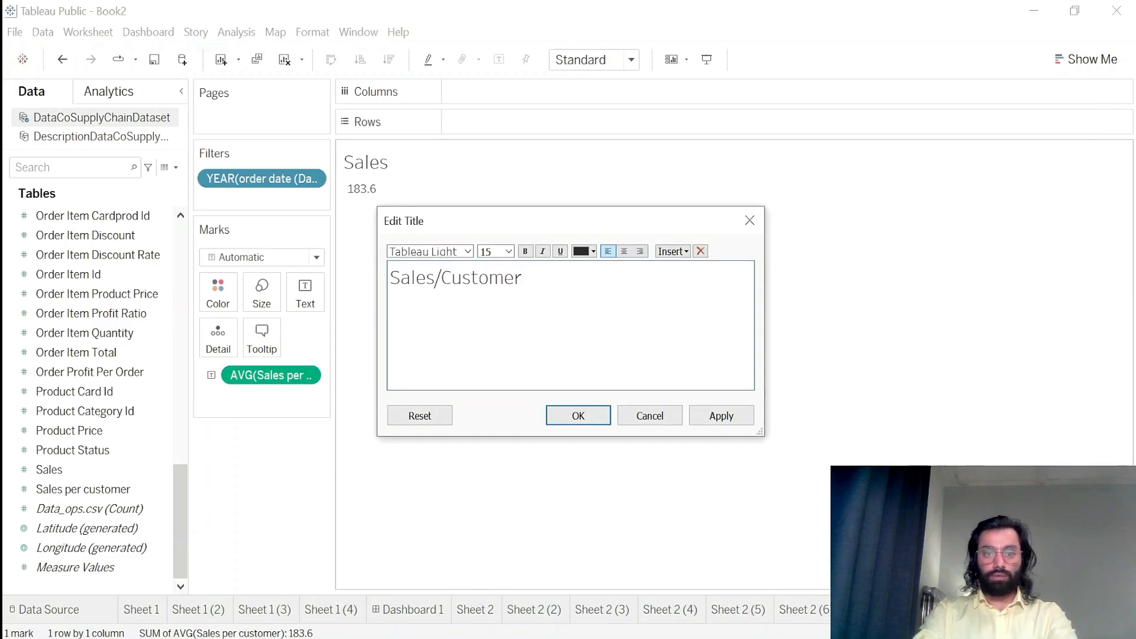
{"action": "left_click", "coordinate": [508, 251]}
{"action": "left_click", "coordinate": [485, 288]}
{"action": "key", "text": "ctrl+a"}
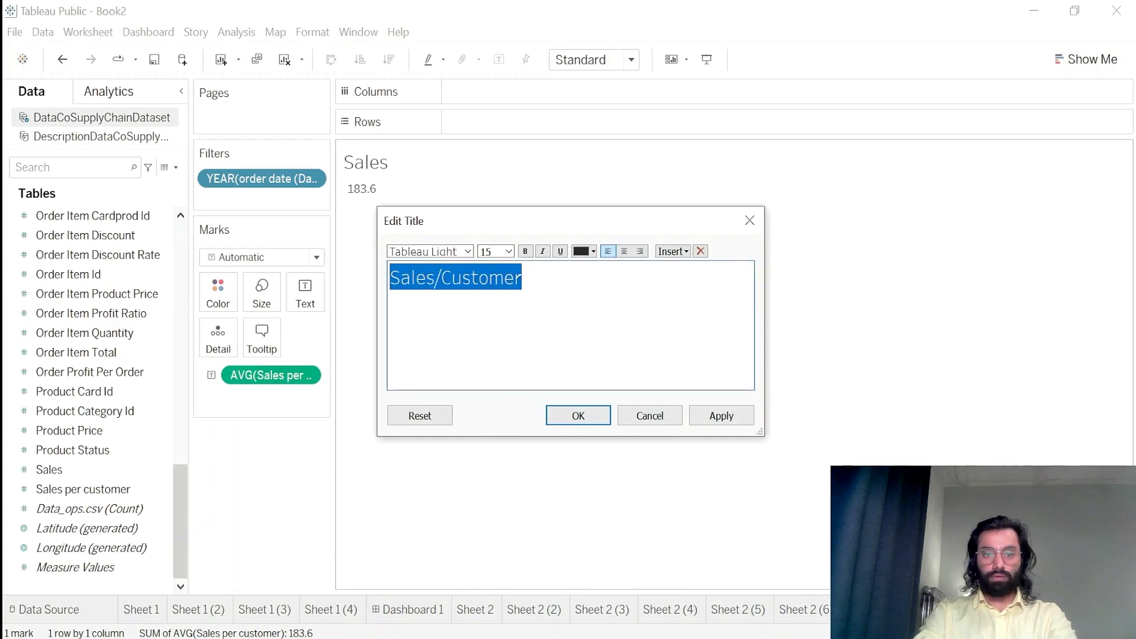
{"action": "left_click", "coordinate": [508, 251]}
{"action": "left_click", "coordinate": [486, 289]}
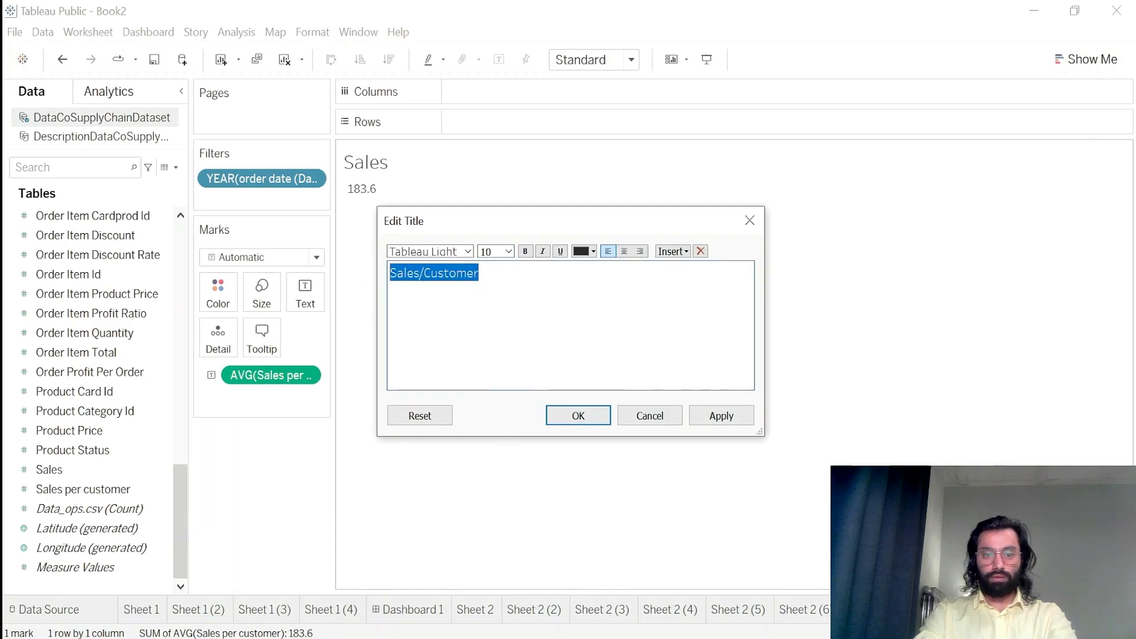
{"action": "left_click", "coordinate": [626, 255]}
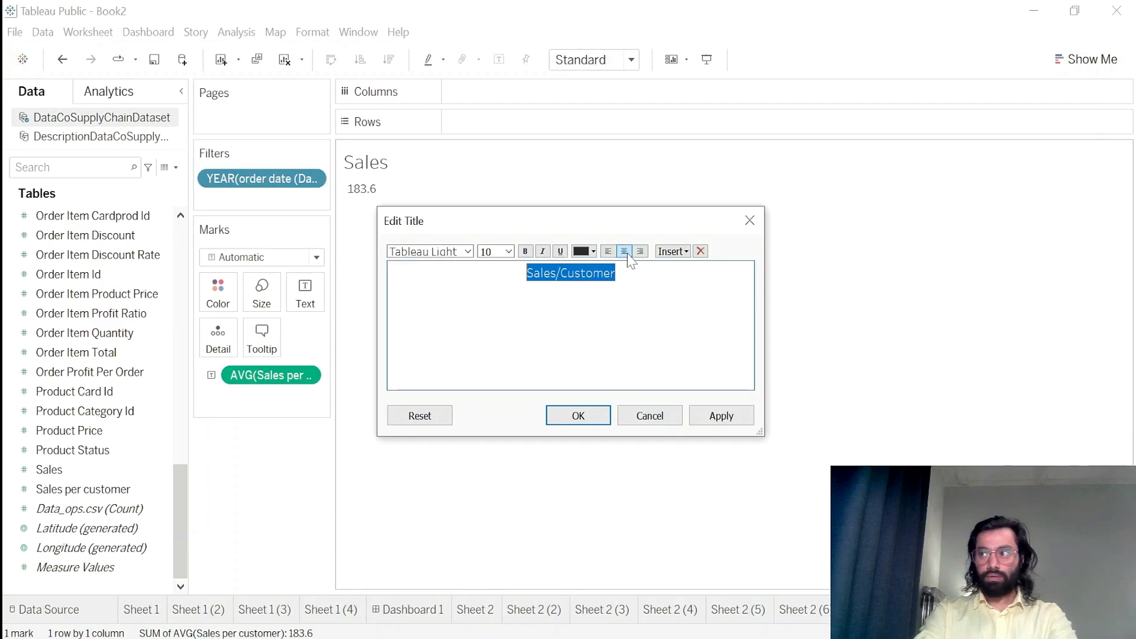
{"action": "left_click", "coordinate": [733, 417]}
{"action": "left_click", "coordinate": [603, 419]}
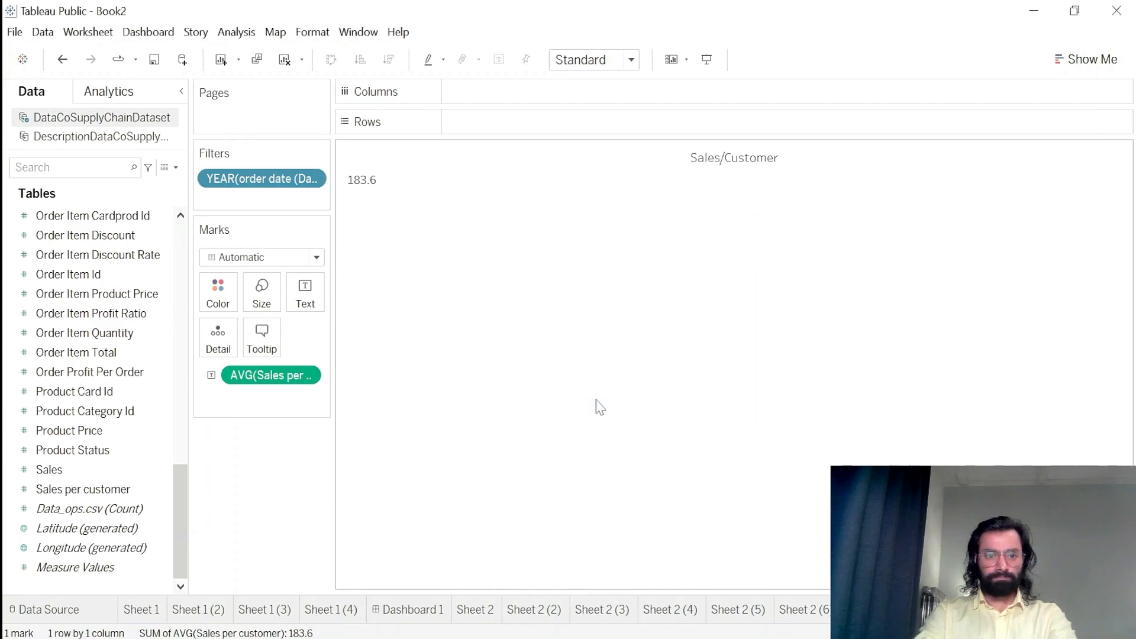
- Format the Sales title on Sheet 2 (6) at font size 10 with centred alignment
{"action": "left_click", "coordinate": [801, 609]}
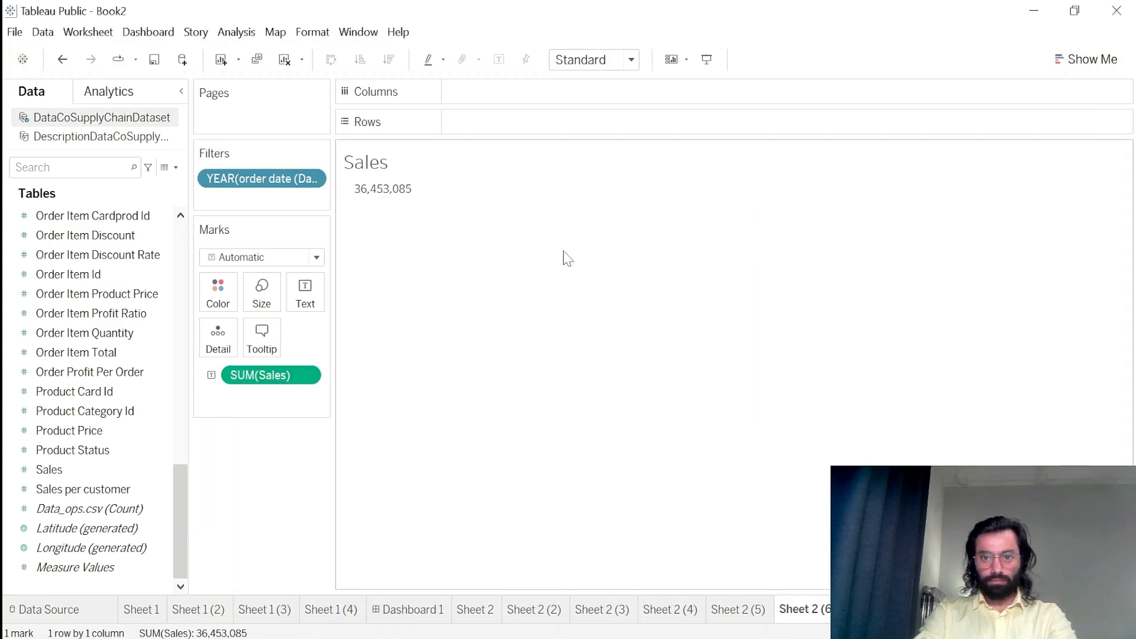
{"action": "double_click", "coordinate": [366, 162]}
{"action": "key", "text": "ctrl+a"}
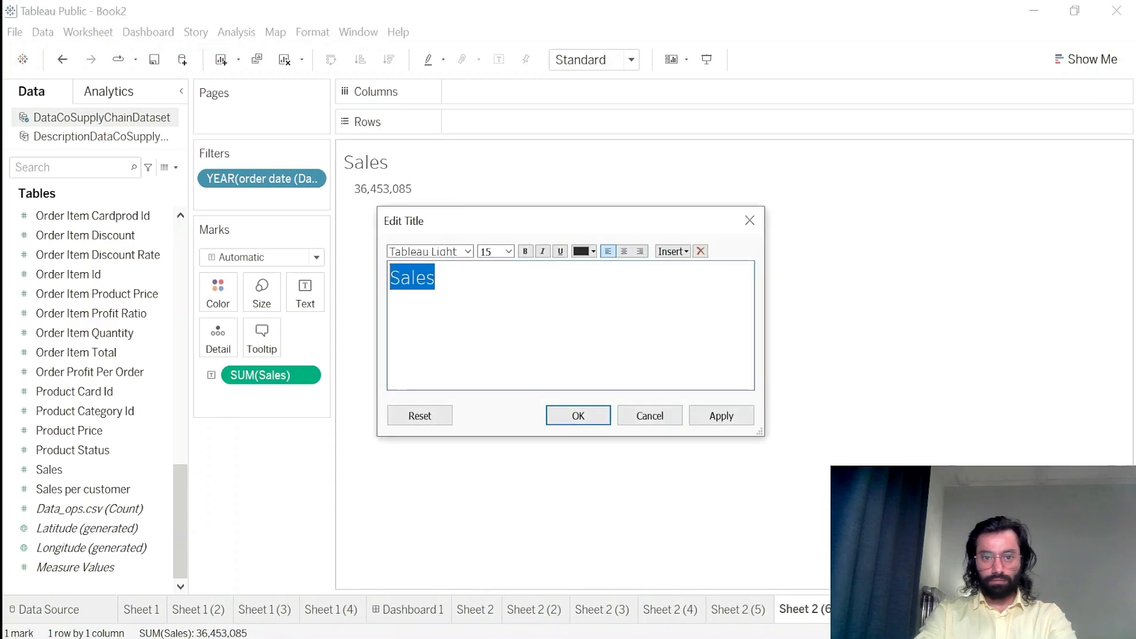
{"action": "left_click", "coordinate": [507, 251]}
{"action": "left_click", "coordinate": [491, 288]}
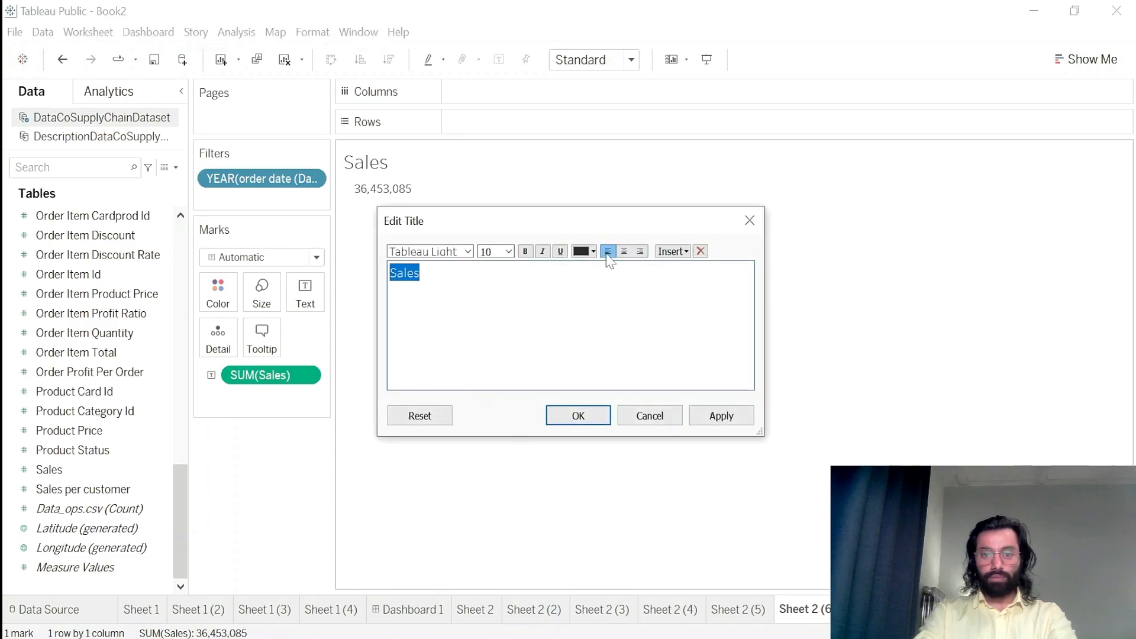
{"action": "left_click", "coordinate": [624, 252]}
{"action": "left_click", "coordinate": [727, 416]}
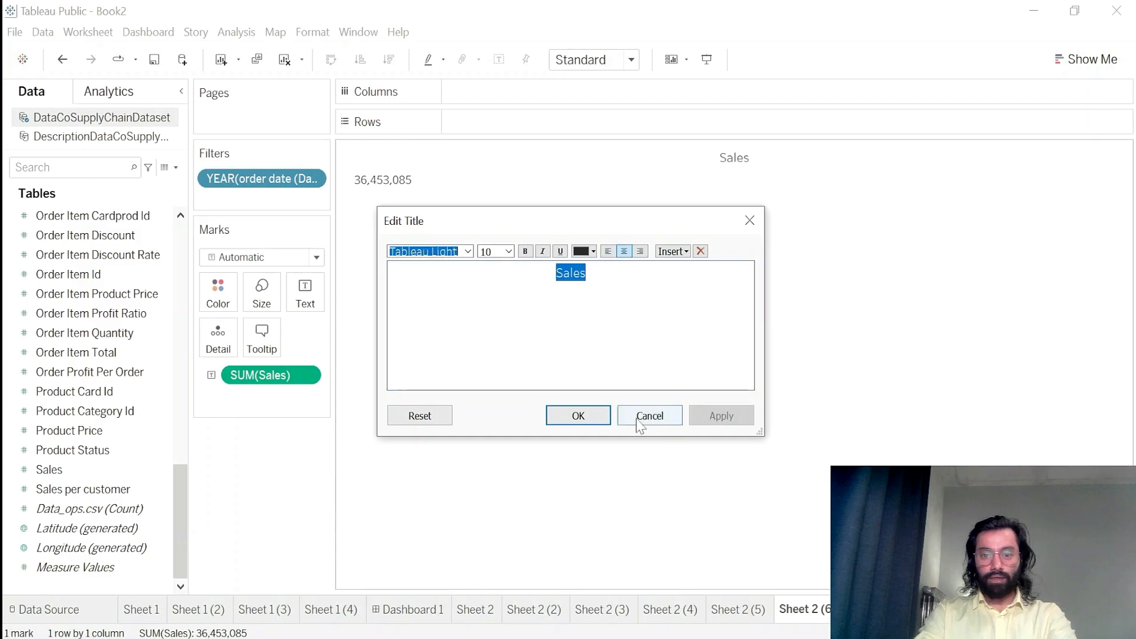
{"action": "left_click", "coordinate": [578, 415]}
- Duplicate the Sales/Customer sheet and remove the average Sales per customer field from the copy's marks
{"action": "left_click", "coordinate": [861, 609]}
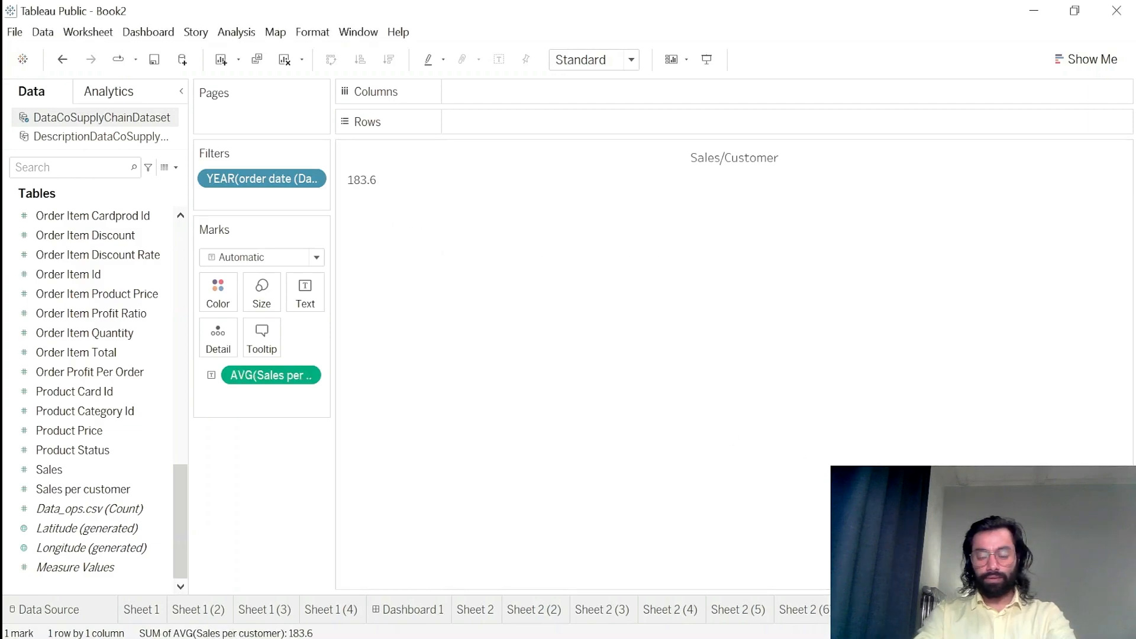
{"action": "right_click", "coordinate": [887, 609]}
{"action": "left_click", "coordinate": [937, 460]}
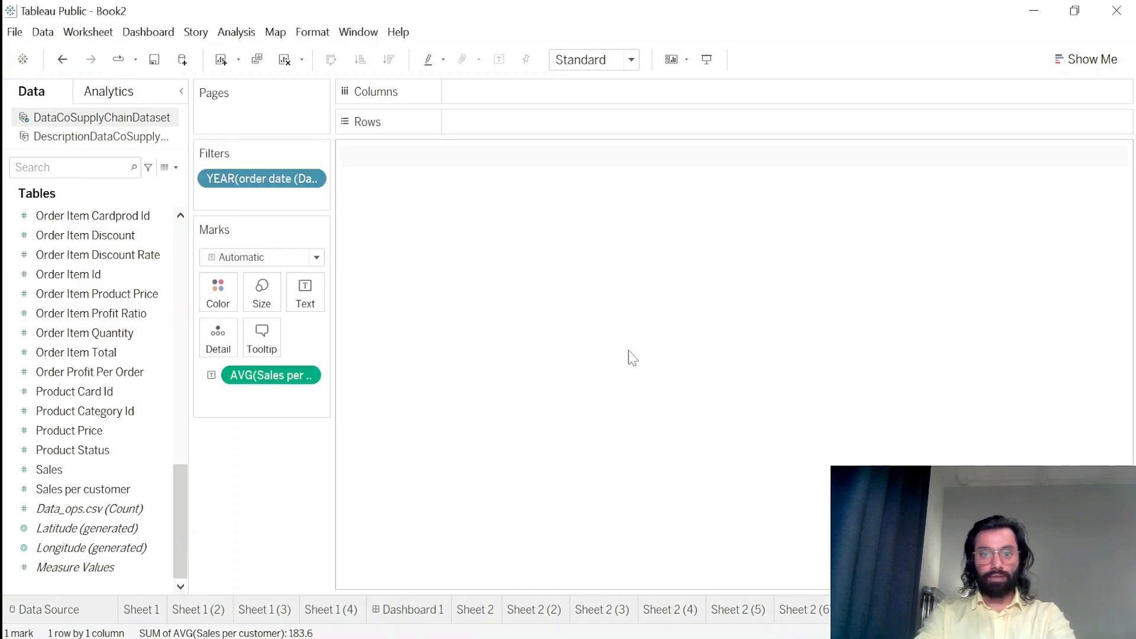
{"action": "left_click_drag", "start_coordinate": [266, 376], "coordinate": [288, 464]}
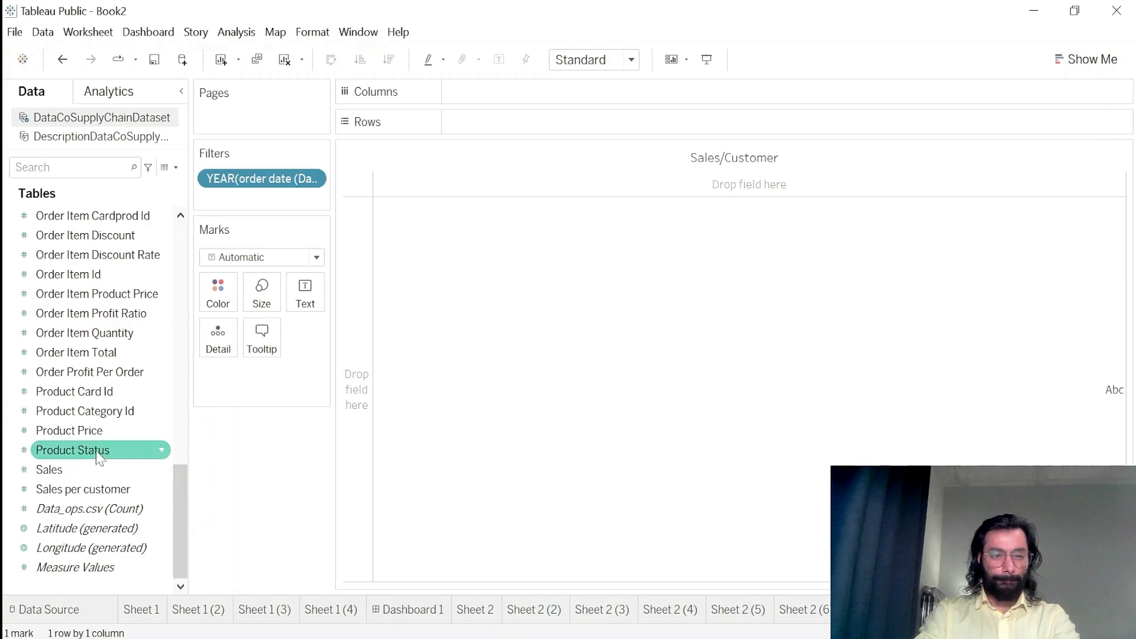
- Add Order Profit Per Order as the text value of the duplicated sheet
{"action": "left_click", "coordinate": [108, 374]}
{"action": "left_click", "coordinate": [107, 374]}
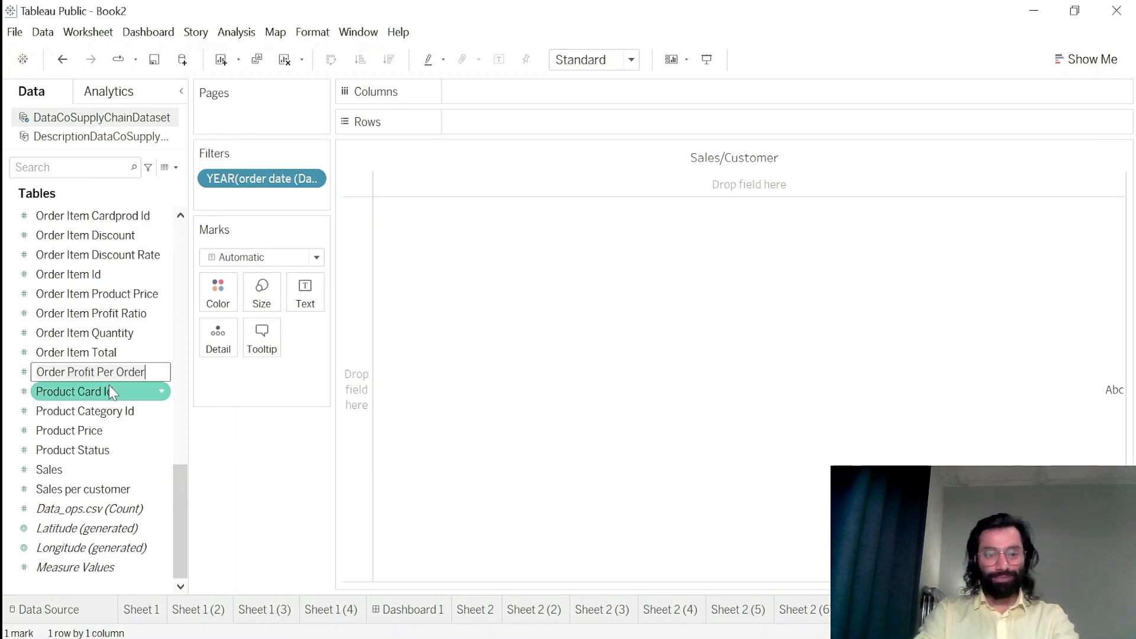
{"action": "left_click", "coordinate": [109, 398]}
{"action": "left_click", "coordinate": [113, 373]}
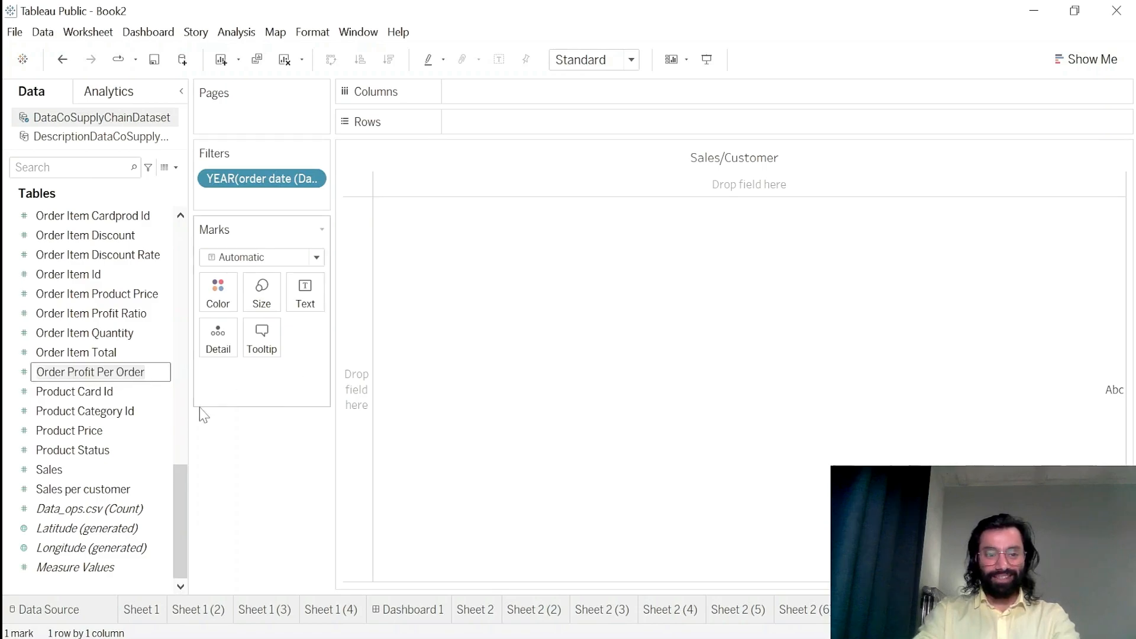
{"action": "left_click", "coordinate": [120, 393]}
{"action": "left_click", "coordinate": [109, 372]}
{"action": "left_click", "coordinate": [184, 405]}
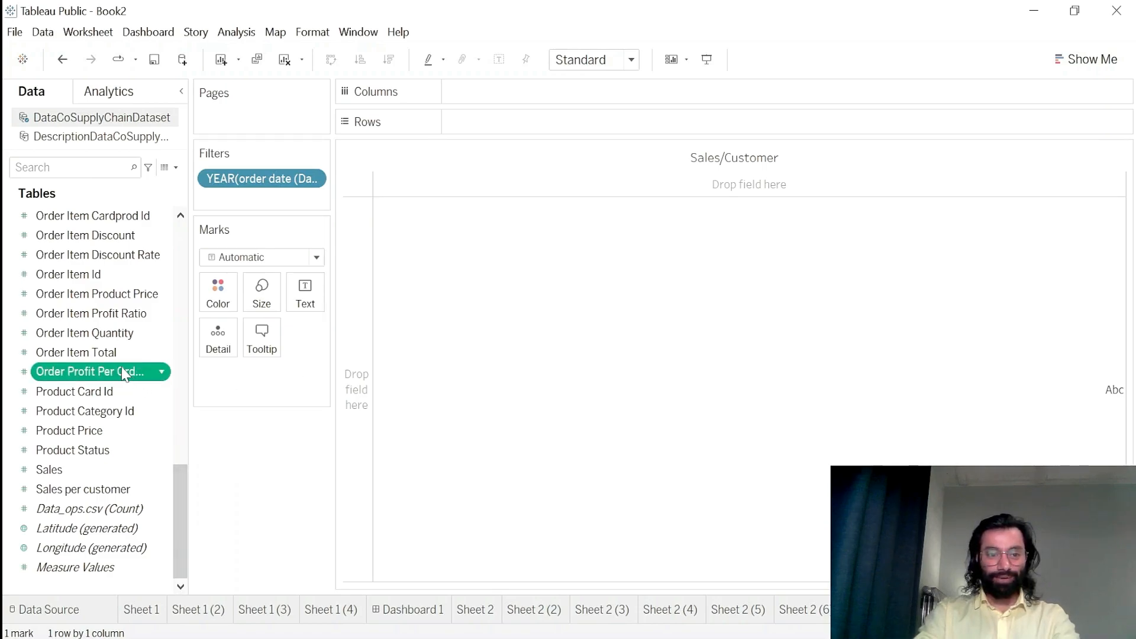
{"action": "left_click", "coordinate": [94, 372]}
{"action": "left_click", "coordinate": [219, 454]}
{"action": "left_click_drag", "start_coordinate": [90, 372], "coordinate": [305, 302]}
- Replace the duplicated sheet's Sales/Customer title with Order Profit
{"action": "double_click", "coordinate": [762, 156]}
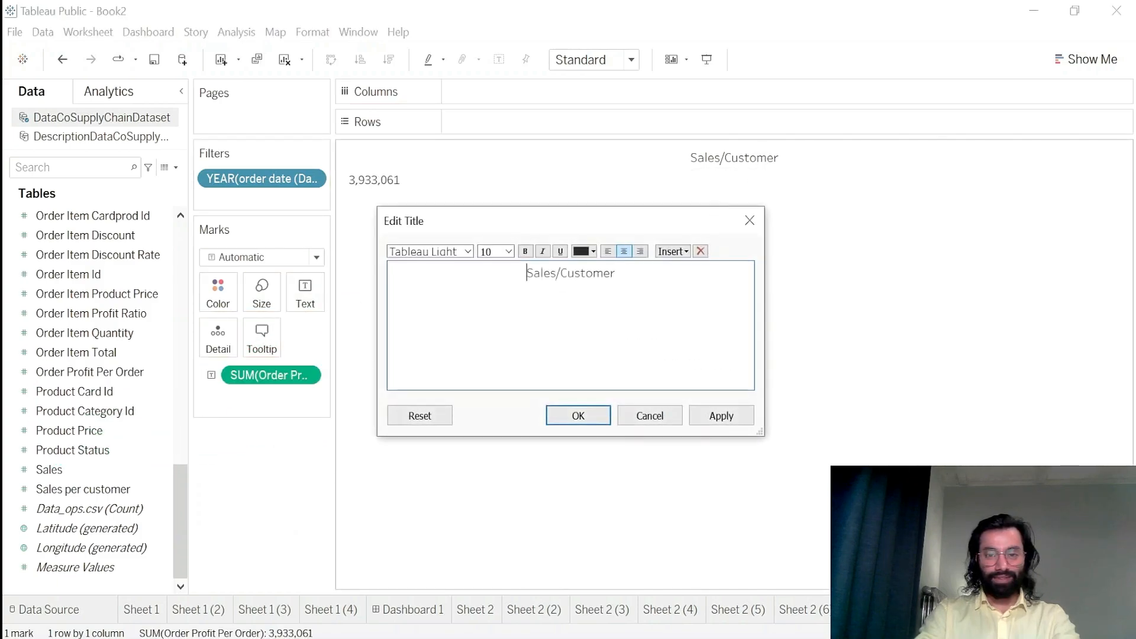
{"action": "key", "text": "ctrl+a"}
{"action": "type", "text": "Ord"}
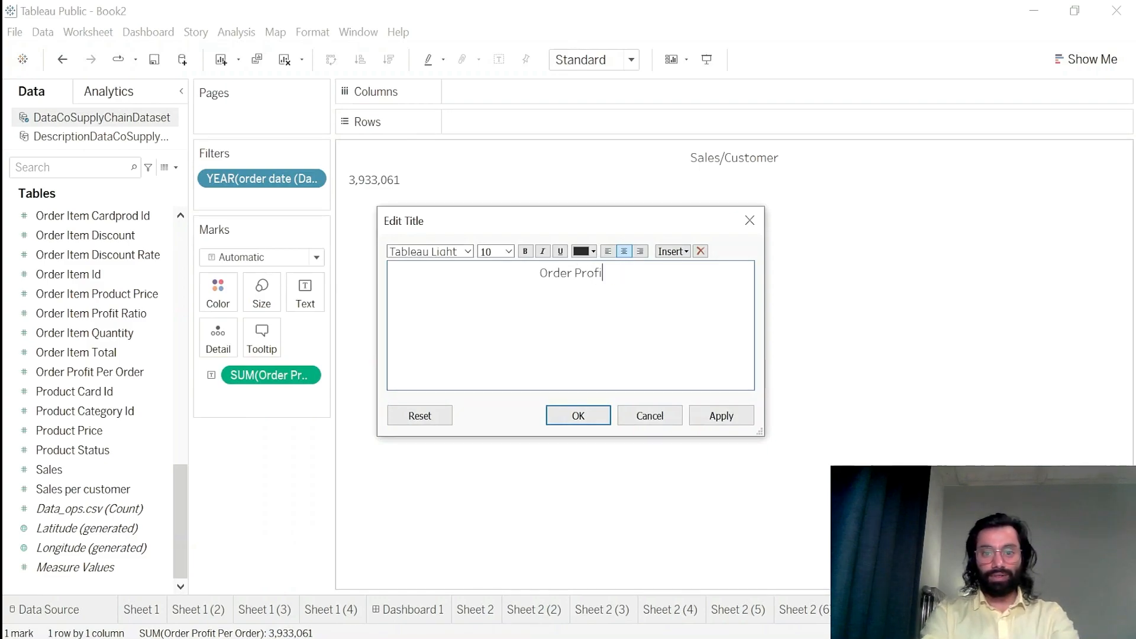
{"action": "left_click", "coordinate": [721, 416]}
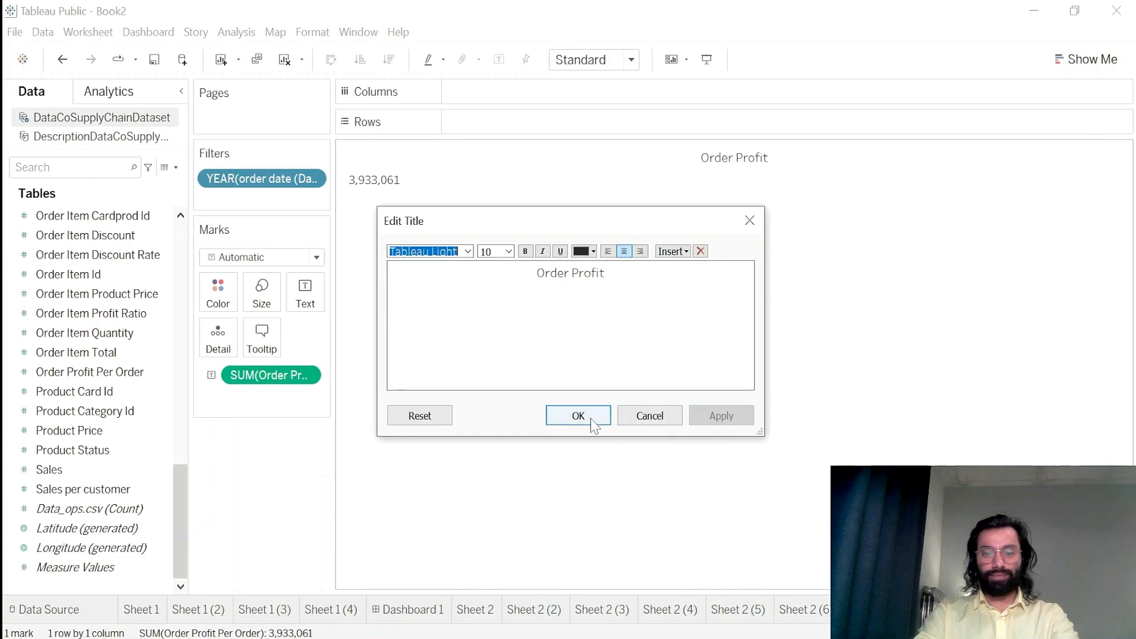
{"action": "left_click", "coordinate": [583, 414]}
- Duplicate the Order Profit sheet and remove the summed Order Profit Per Order field from the copy's marks
{"action": "right_click", "coordinate": [947, 610]}
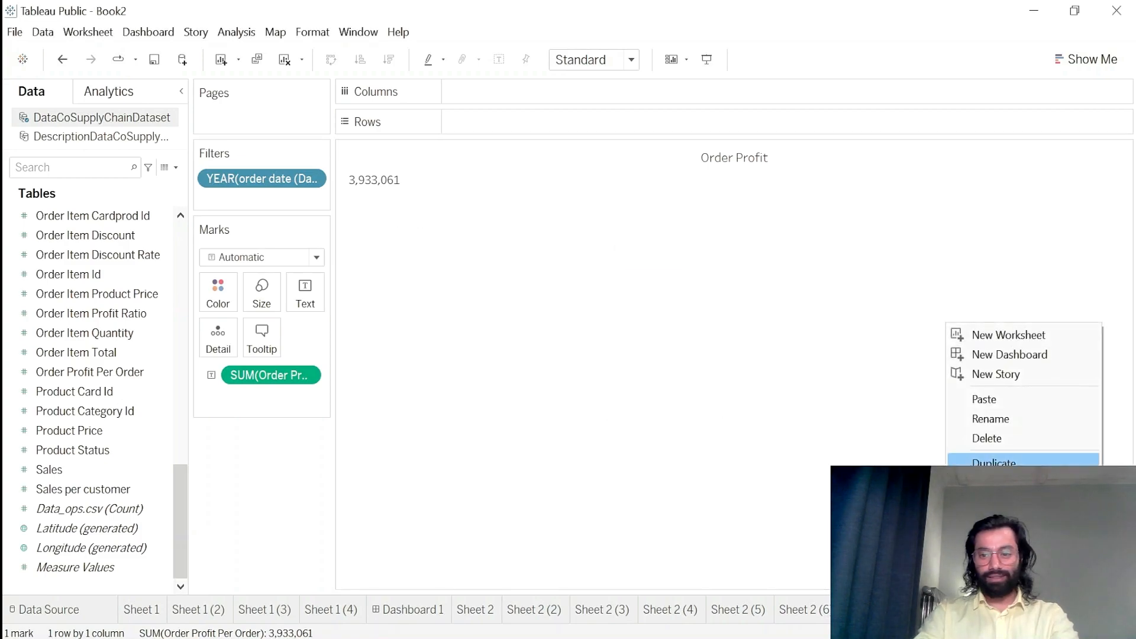
{"action": "left_click", "coordinate": [994, 463]}
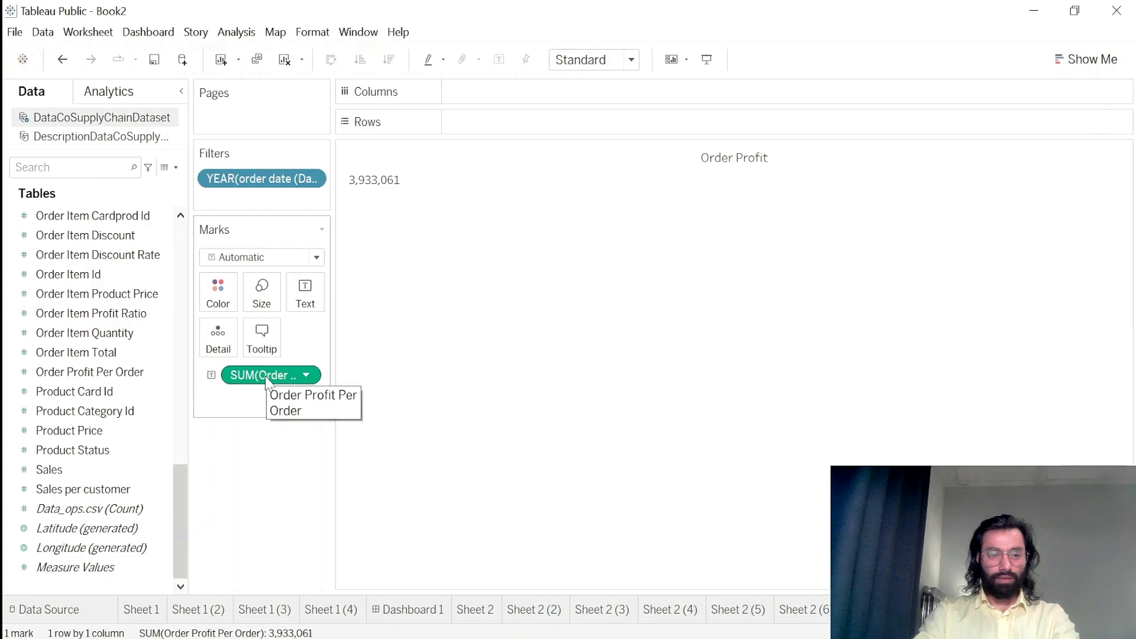
{"action": "left_click_drag", "start_coordinate": [265, 382], "coordinate": [208, 464]}
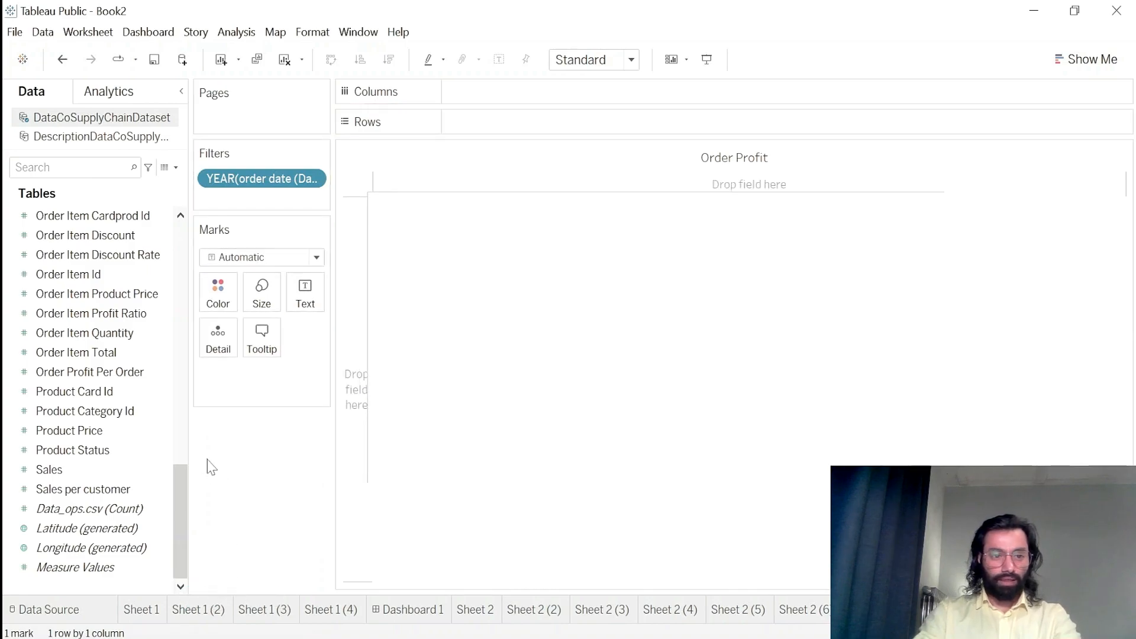
- Search the data fields for "profi" and show Order Item Profit Ratio as text, aggregated as Average
{"action": "left_click", "coordinate": [71, 167]}
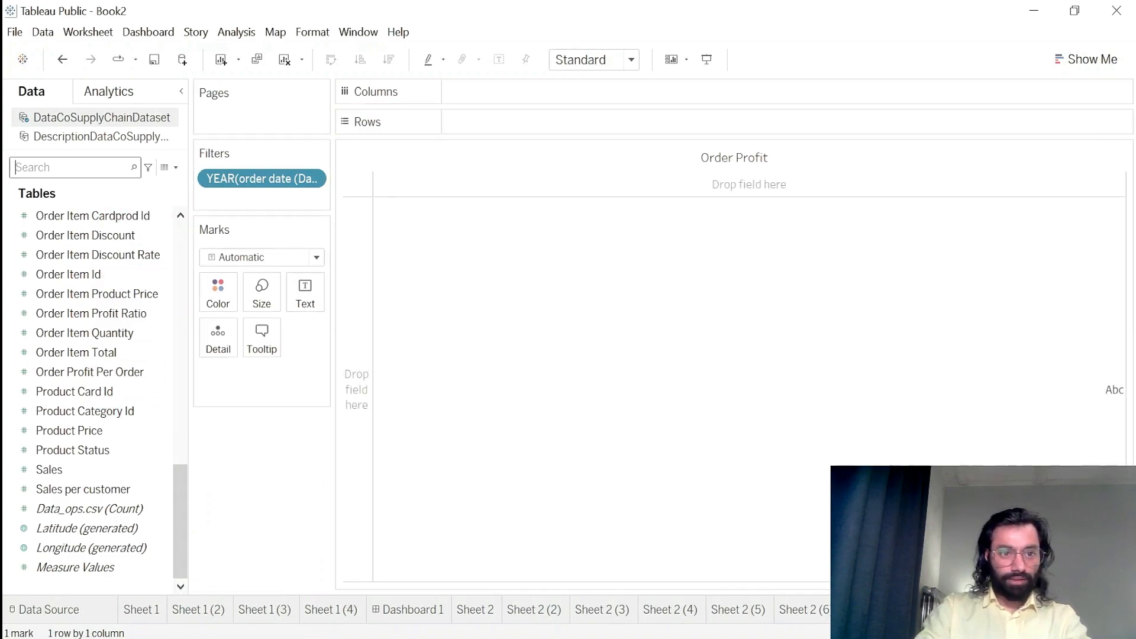
{"action": "type", "text": "profi"}
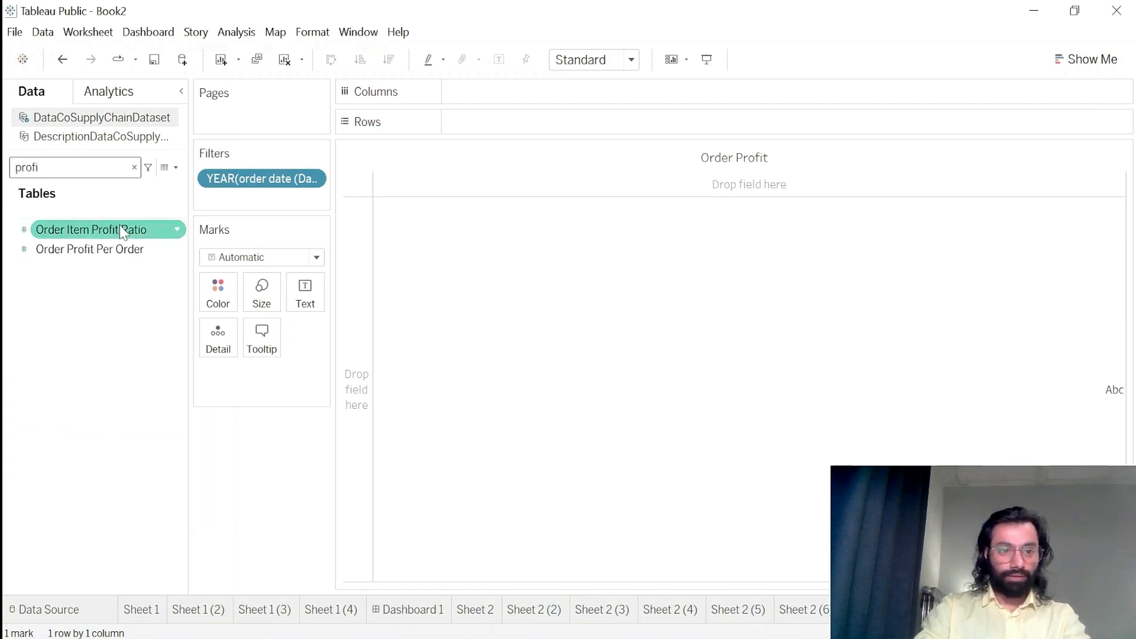
{"action": "left_click_drag", "start_coordinate": [121, 231], "coordinate": [308, 294]}
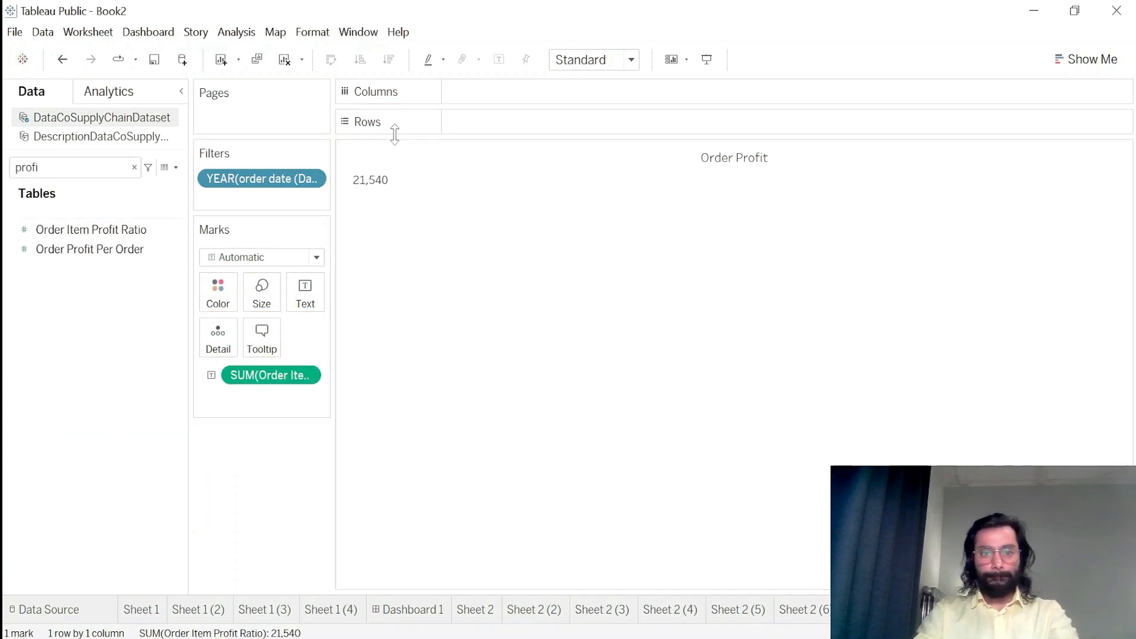
{"action": "right_click", "coordinate": [314, 381]}
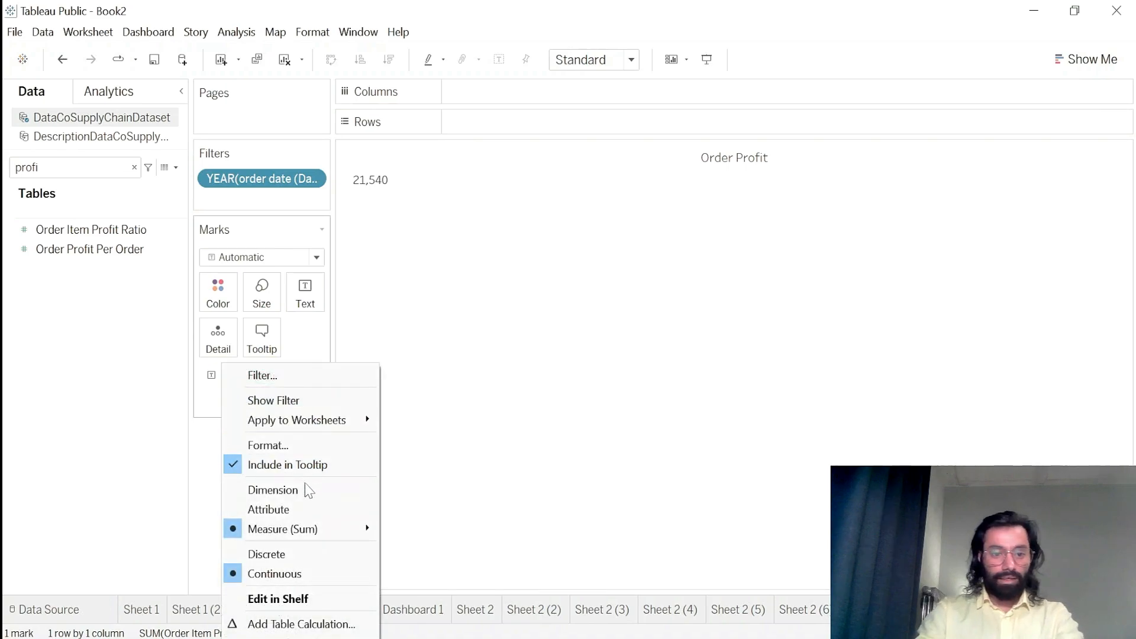
{"action": "mouse_move", "coordinate": [310, 524]}
{"action": "left_click", "coordinate": [420, 468]}
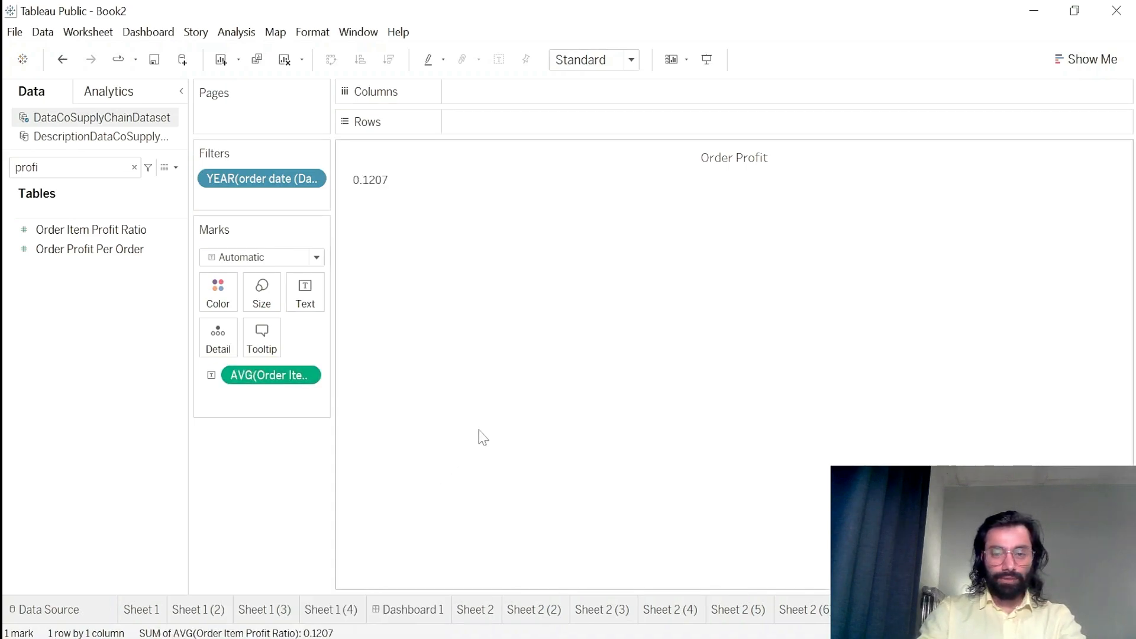
- Replace the duplicated sheet's Order Profit title with Profit Ratio
{"action": "double_click", "coordinate": [705, 159]}
{"action": "key", "text": "ctrl+a"}
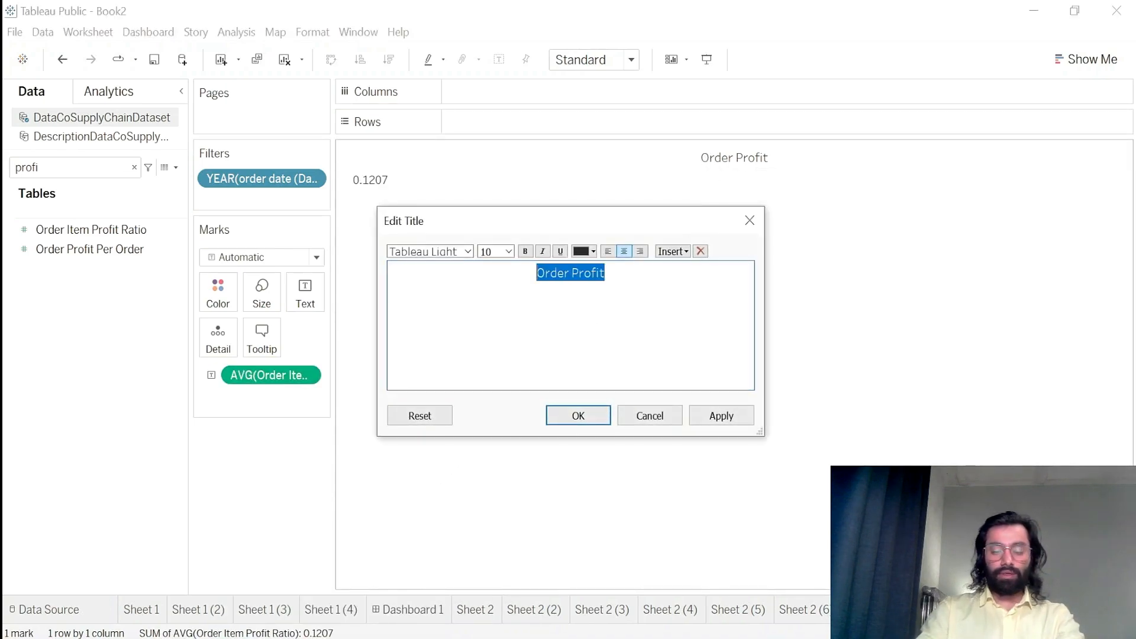
{"action": "type", "text": "P"}
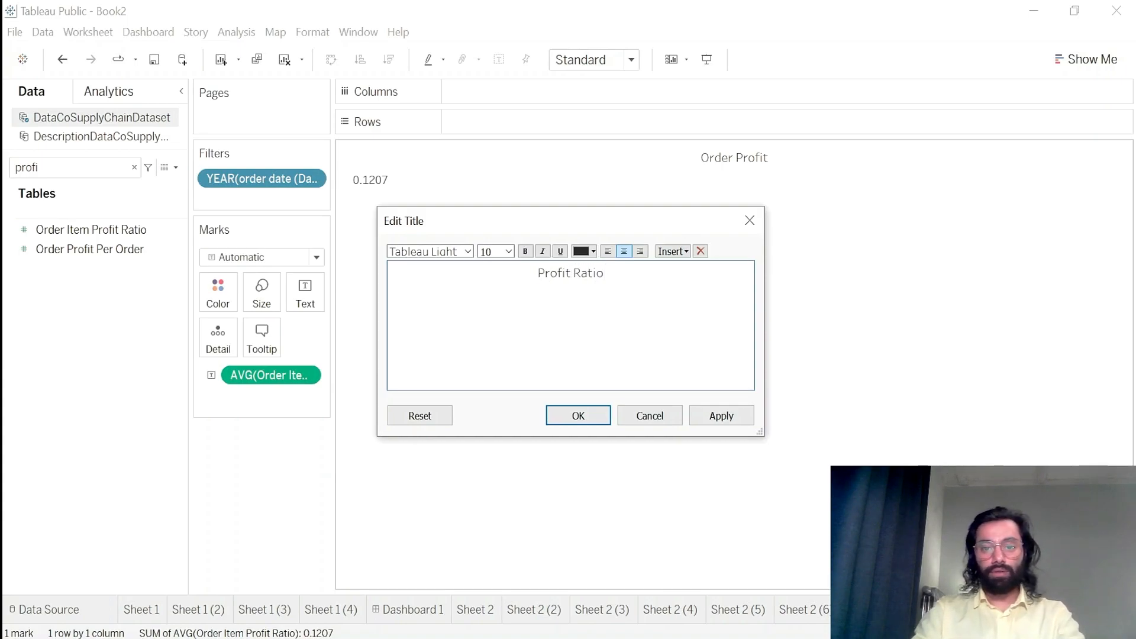
{"action": "type", "text": "rofit Ratio"}
{"action": "left_click", "coordinate": [722, 416]}
{"action": "left_click", "coordinate": [600, 417]}
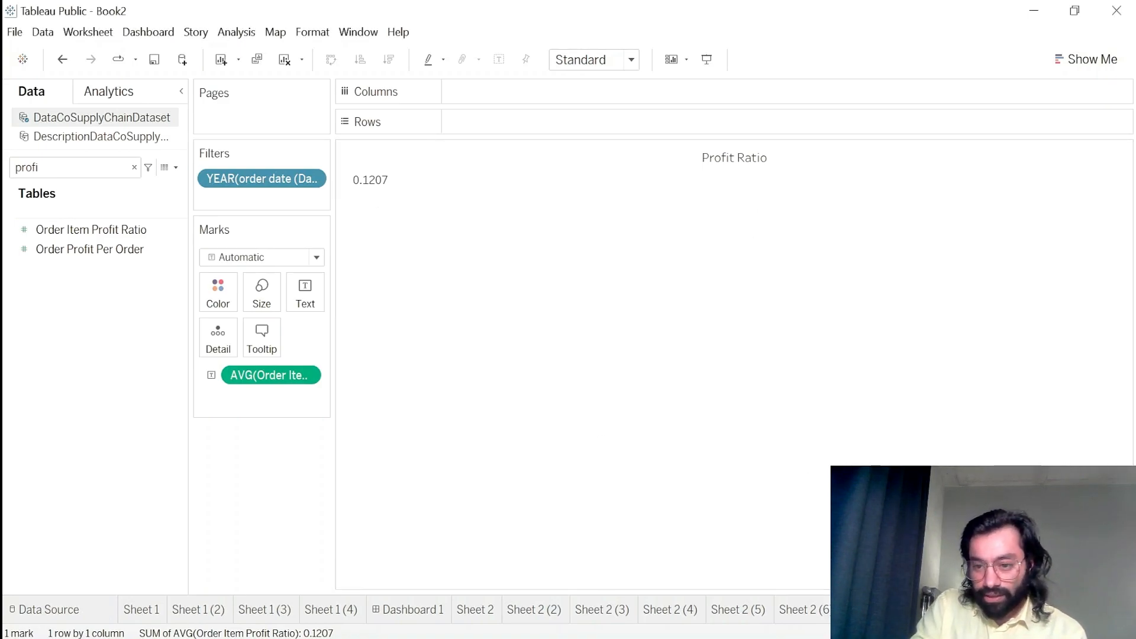
- Create a new dashboard and set its size to Automatic
{"action": "left_click", "coordinate": [1017, 610]}
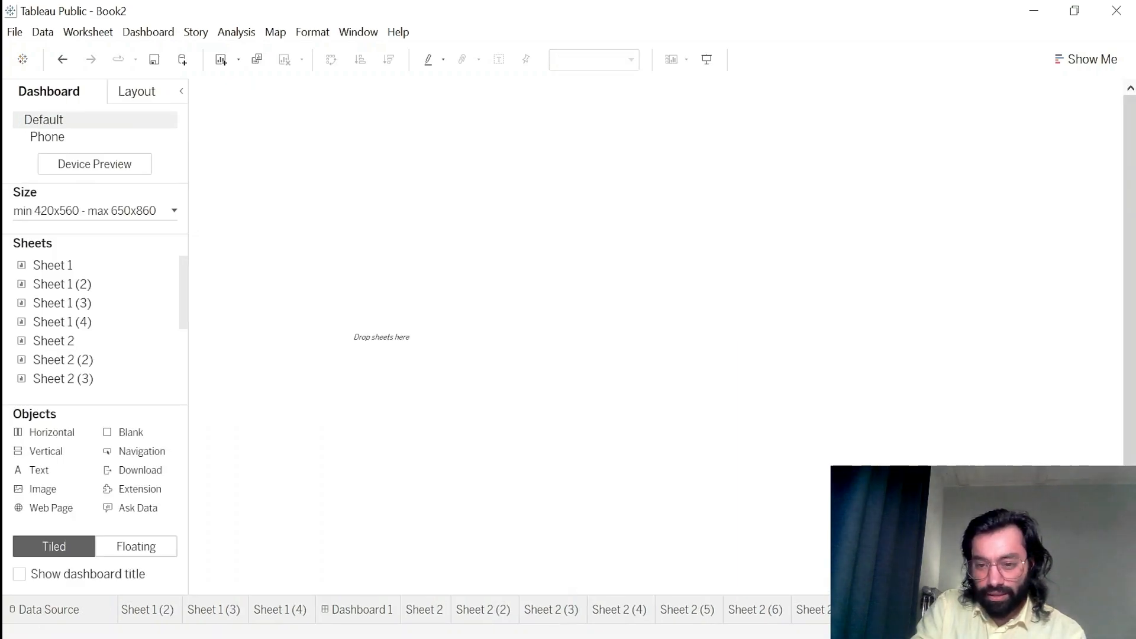
{"action": "left_click", "coordinate": [65, 210]}
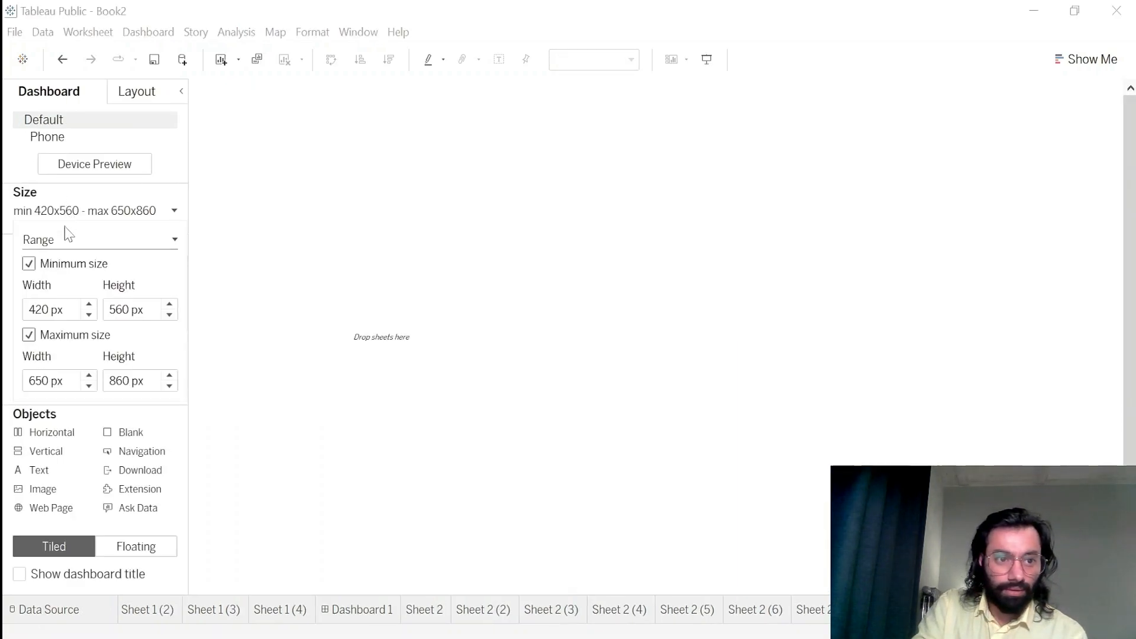
{"action": "left_click", "coordinate": [67, 238]}
{"action": "left_click", "coordinate": [65, 269]}
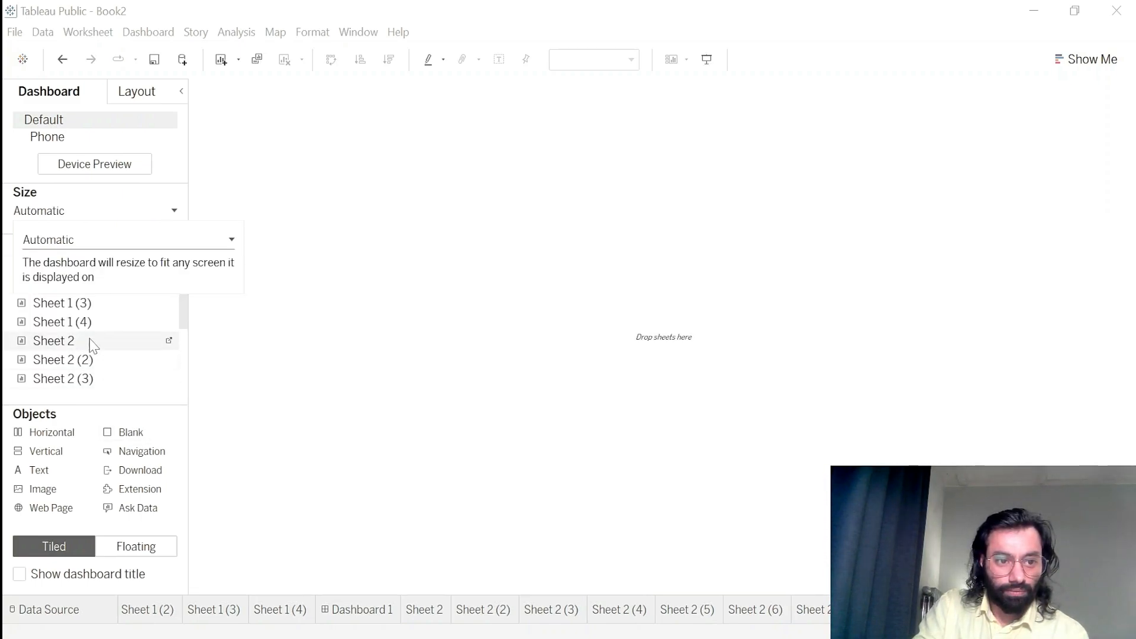
- Place Sheet 2, Sheet 2 (2), Sheet 2 (3) and Sheet 2 (5) in a two-by-two grid on the dashboard
{"action": "left_click", "coordinate": [169, 341]}
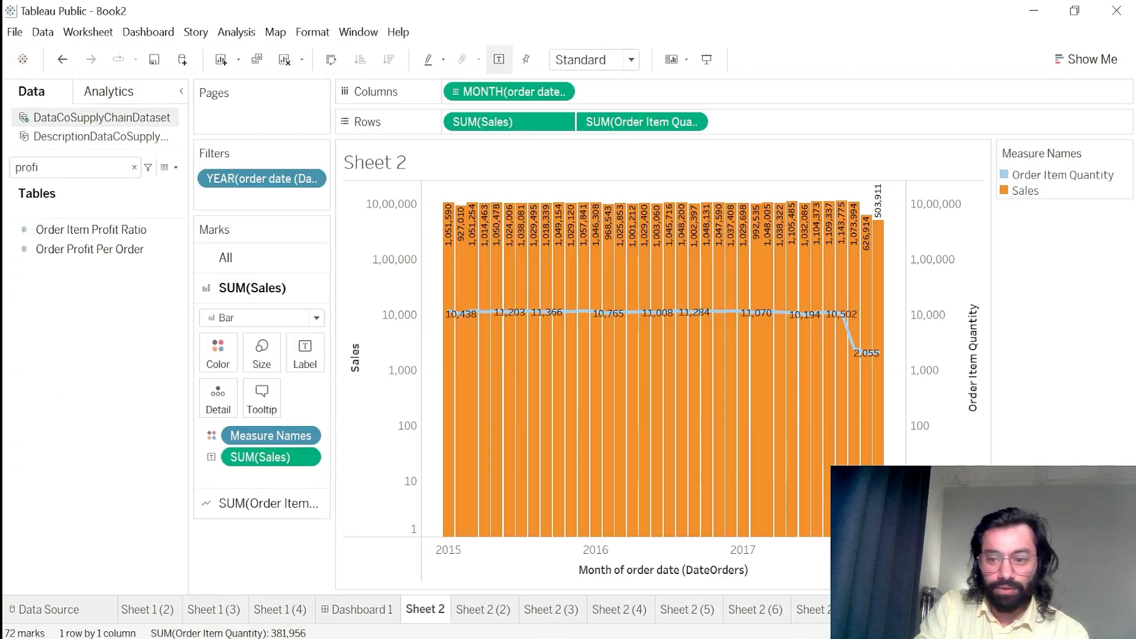
{"action": "left_click_drag", "start_coordinate": [59, 340], "coordinate": [368, 304]}
{"action": "left_click_drag", "start_coordinate": [65, 359], "coordinate": [806, 241]}
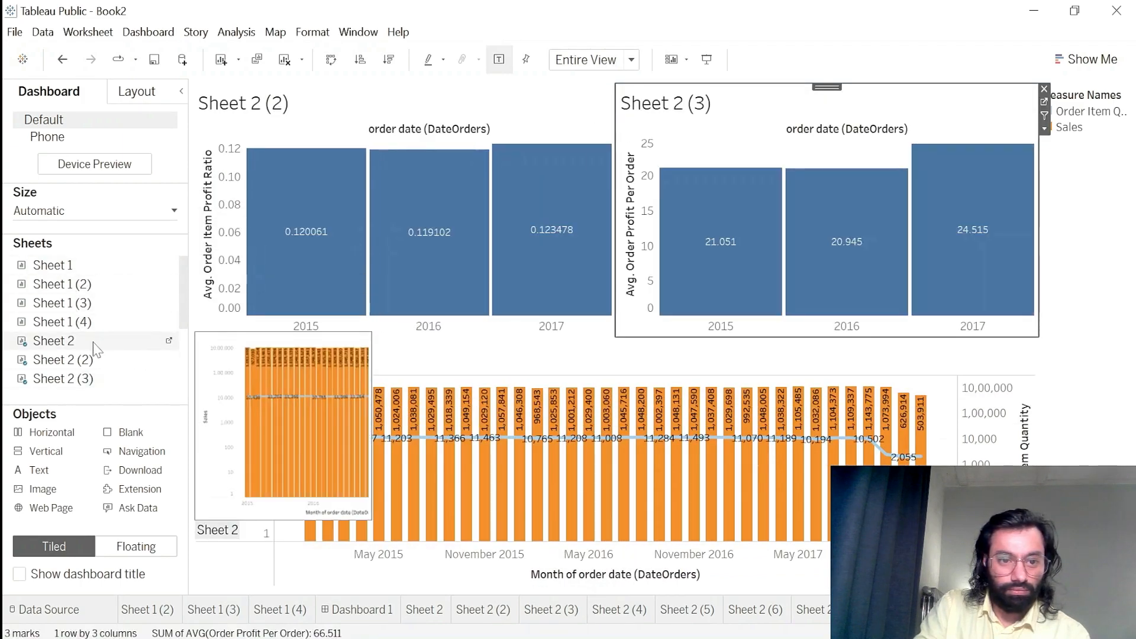
{"action": "scroll", "coordinate": [95, 349], "scroll_direction": "down", "scroll_amount": 2}
{"action": "left_click_drag", "start_coordinate": [59, 359], "coordinate": [720, 442]}
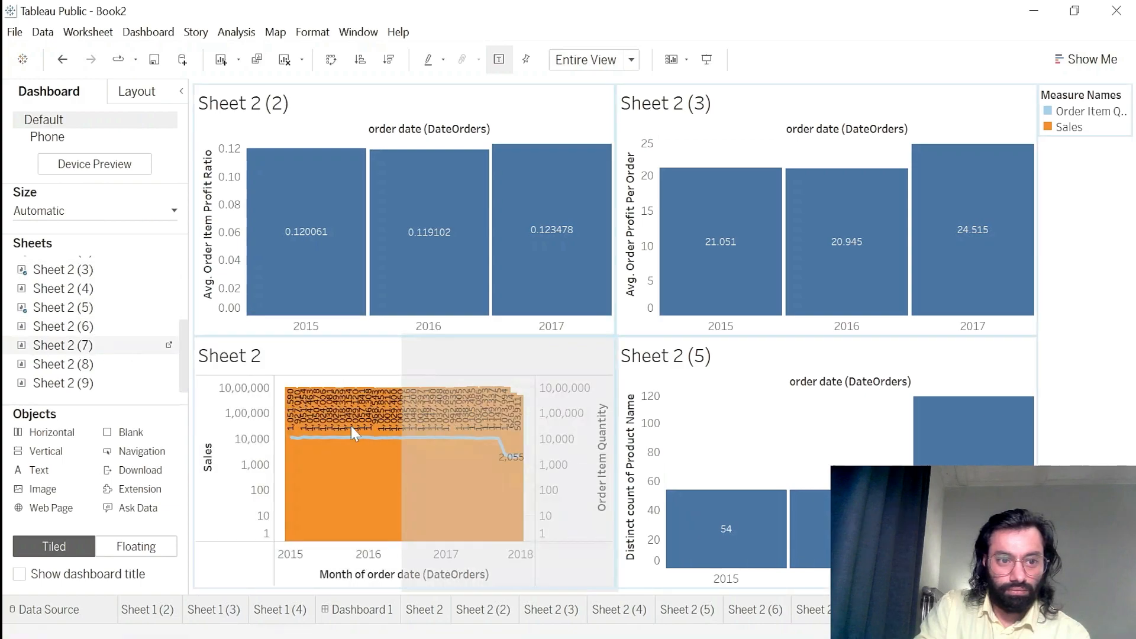
- Add the Sales/Customer, Order Profit and Profit Ratio text sheets side by side in a row above the dashboard's charts
{"action": "left_click_drag", "start_coordinate": [354, 434], "coordinate": [474, 440]}
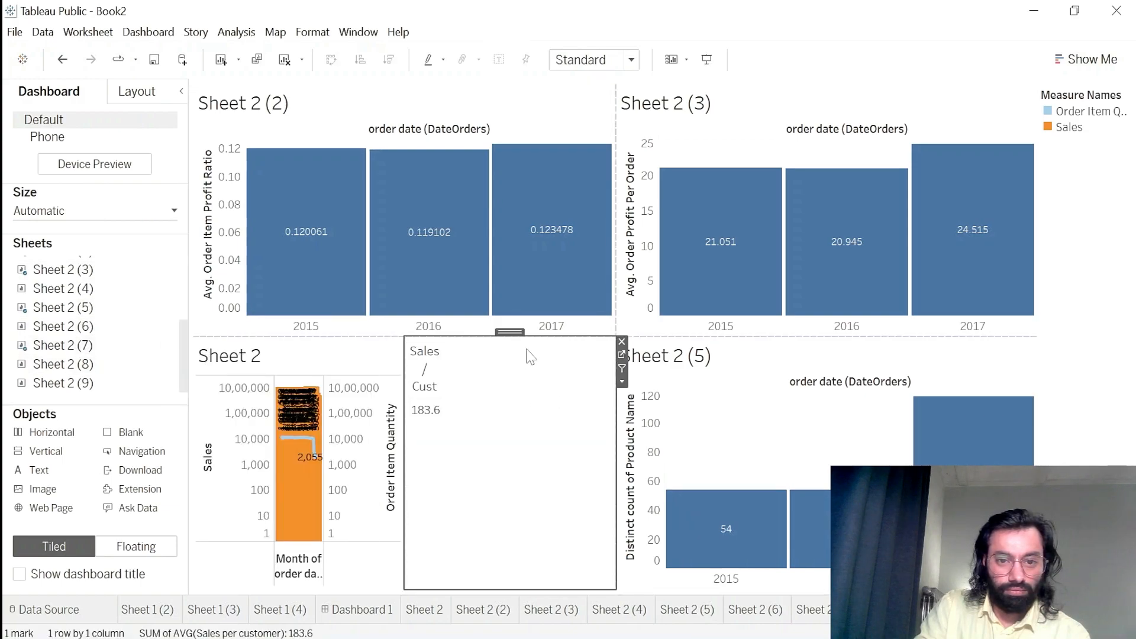
{"action": "left_click_drag", "start_coordinate": [509, 332], "coordinate": [379, 151]}
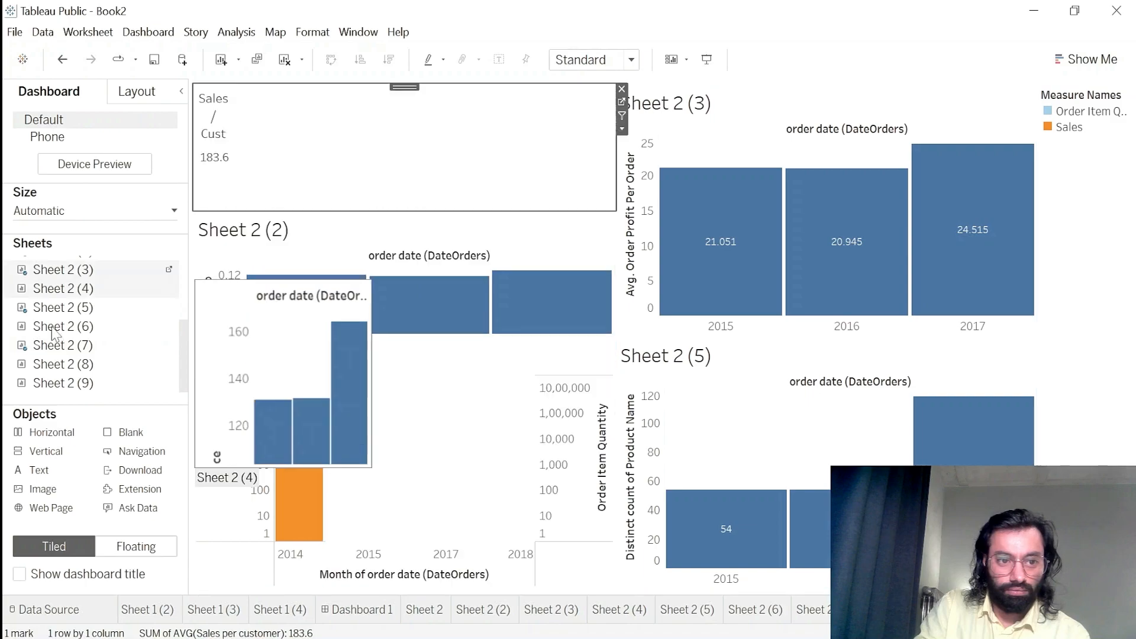
{"action": "left_click_drag", "start_coordinate": [63, 364], "coordinate": [607, 155]}
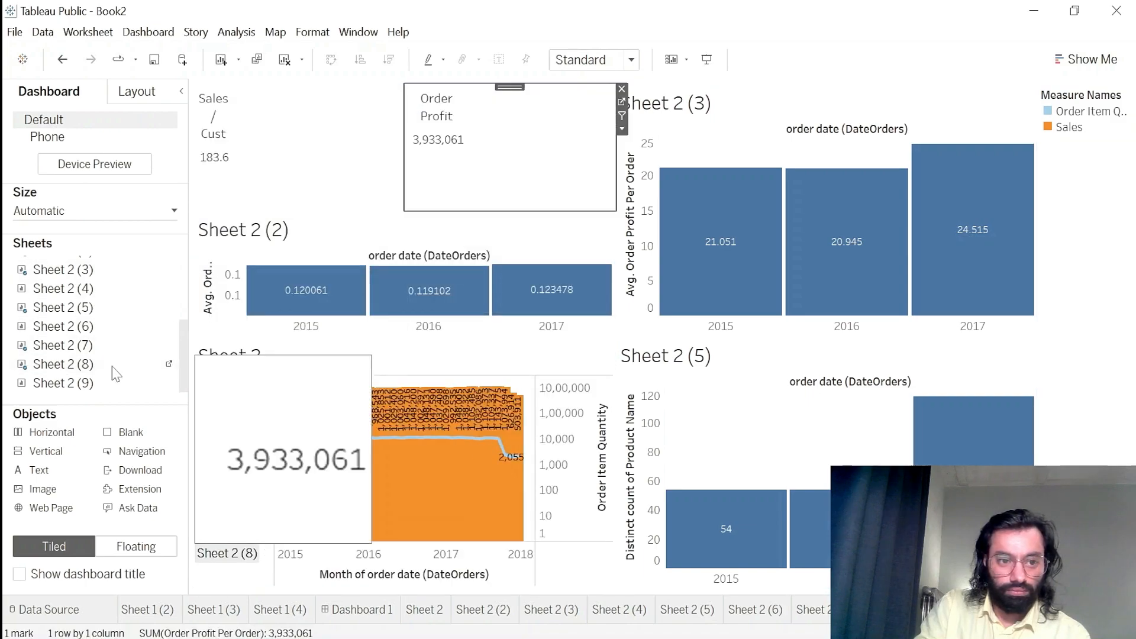
{"action": "left_click_drag", "start_coordinate": [116, 383], "coordinate": [680, 116]}
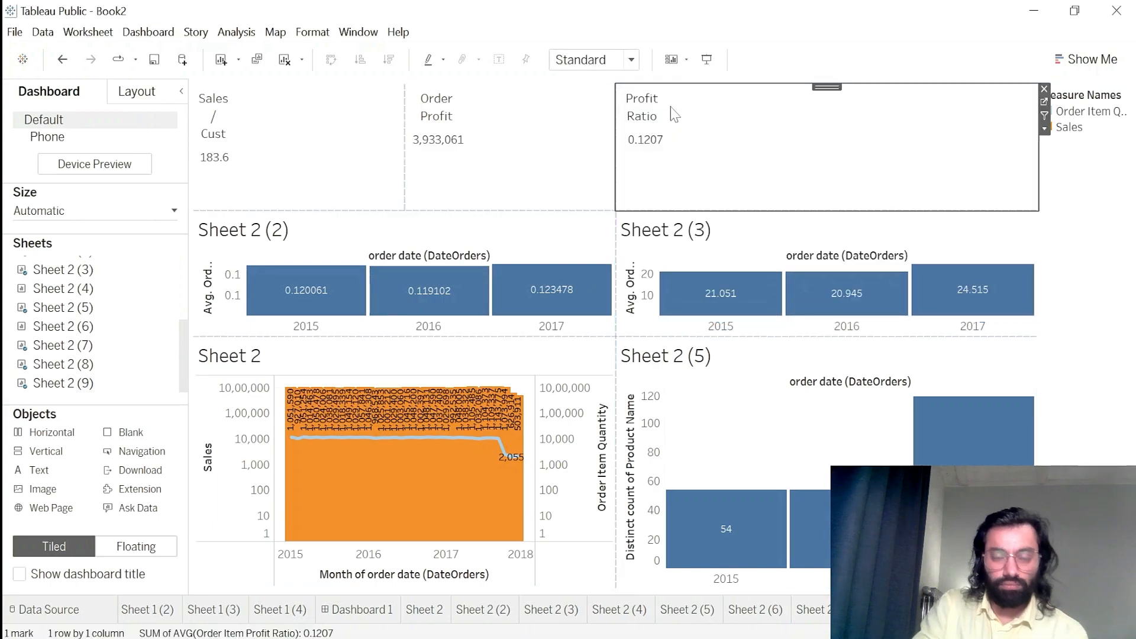
- Fit the Sales/Customer sheet to Entire View and centre its pane text horizontally
{"action": "left_click", "coordinate": [396, 124]}
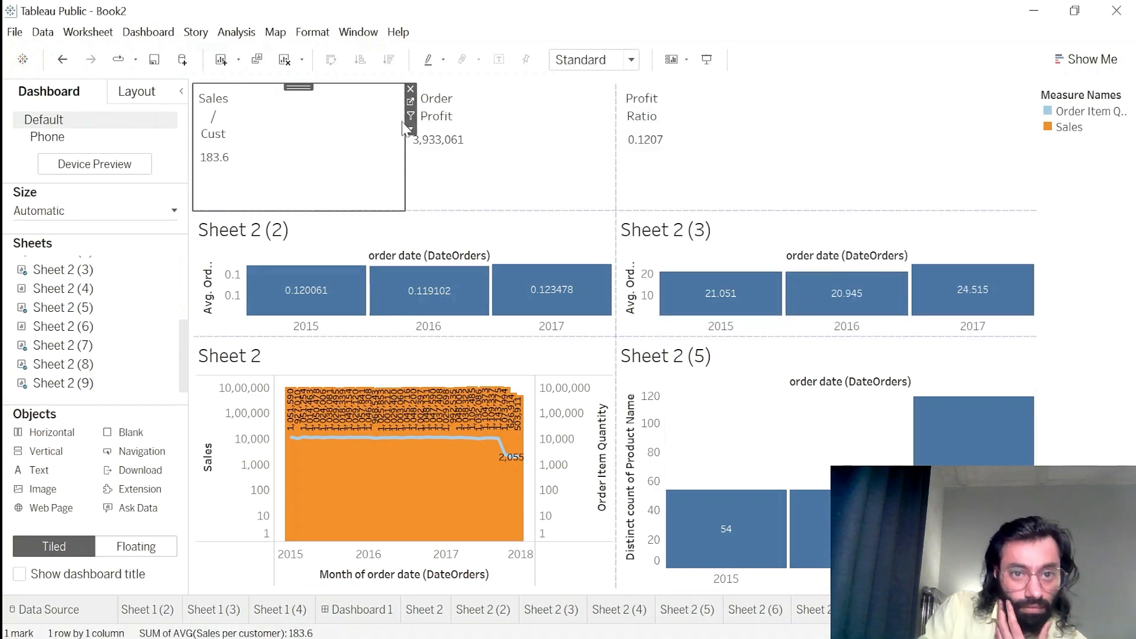
{"action": "left_click", "coordinate": [411, 129]}
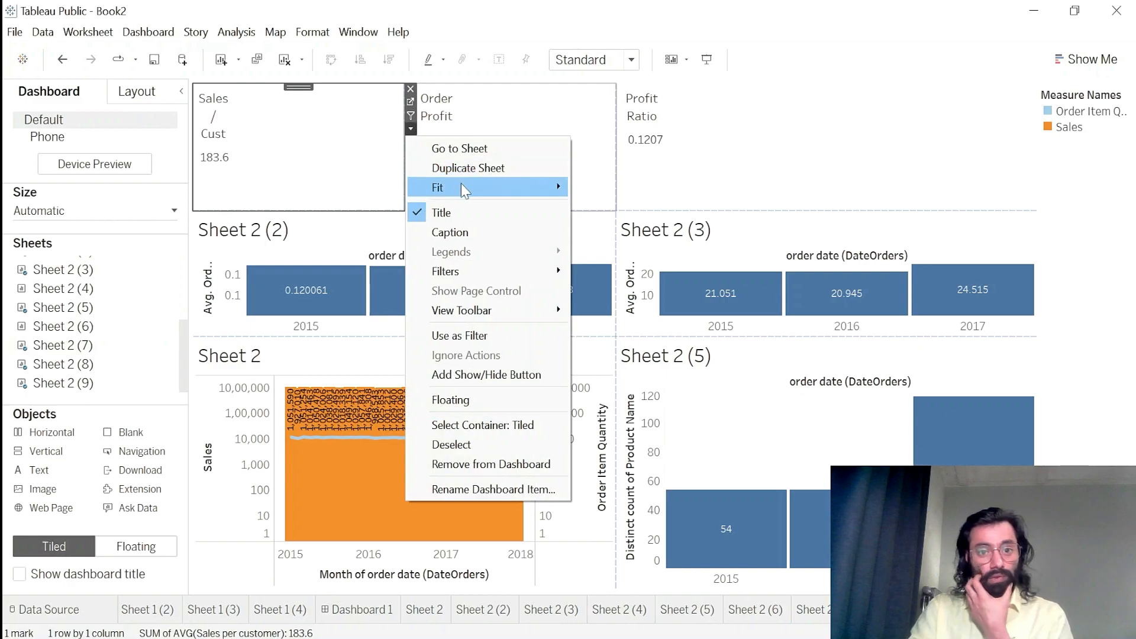
{"action": "mouse_move", "coordinate": [464, 191]}
{"action": "left_click", "coordinate": [597, 249]}
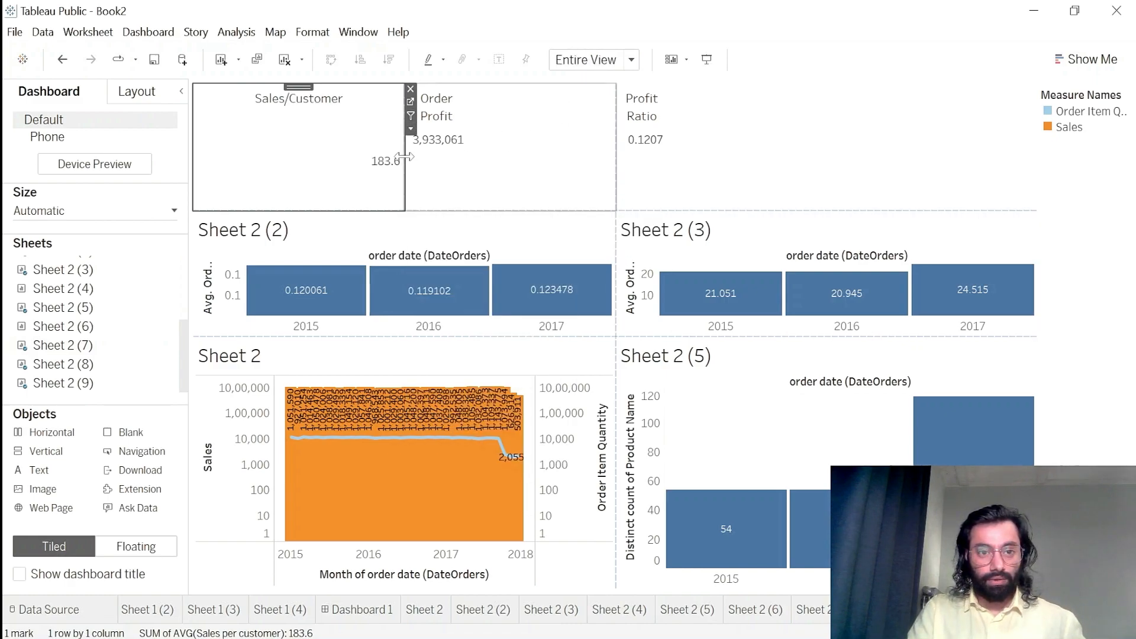
{"action": "left_click", "coordinate": [370, 166]}
{"action": "right_click", "coordinate": [358, 159]}
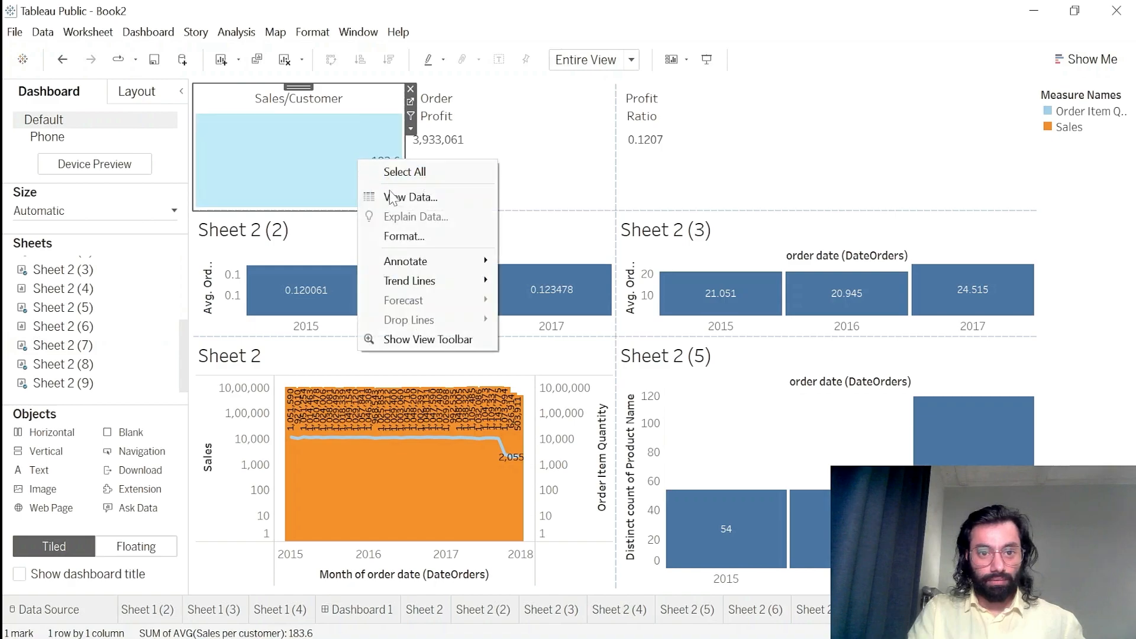
{"action": "left_click", "coordinate": [402, 237]}
{"action": "left_click", "coordinate": [48, 125]}
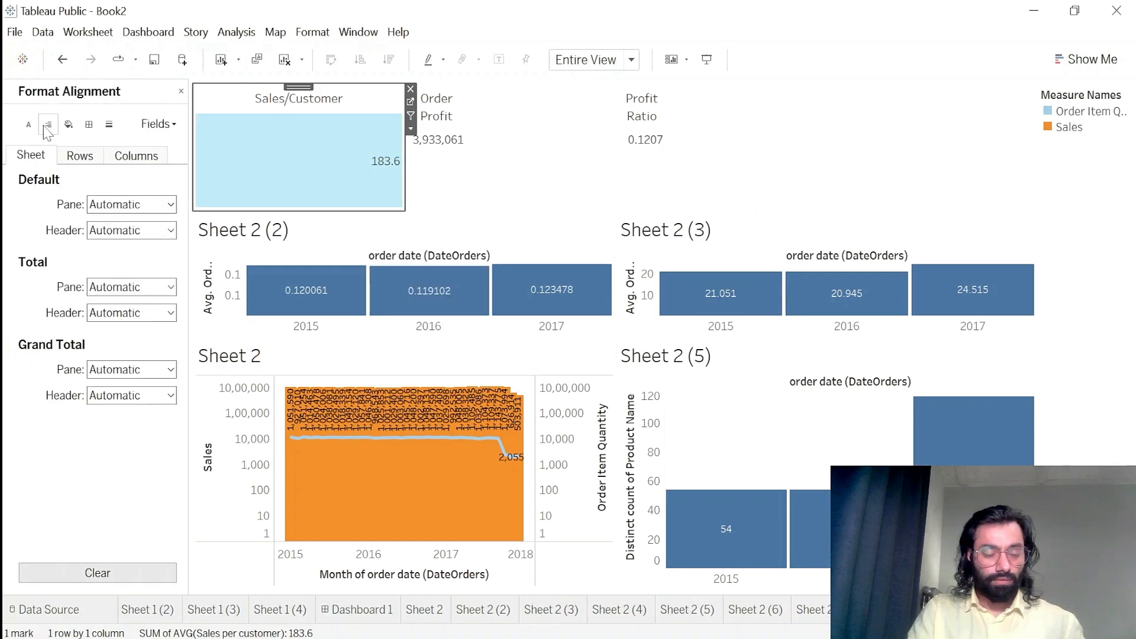
{"action": "left_click", "coordinate": [105, 208]}
{"action": "left_click", "coordinate": [128, 269]}
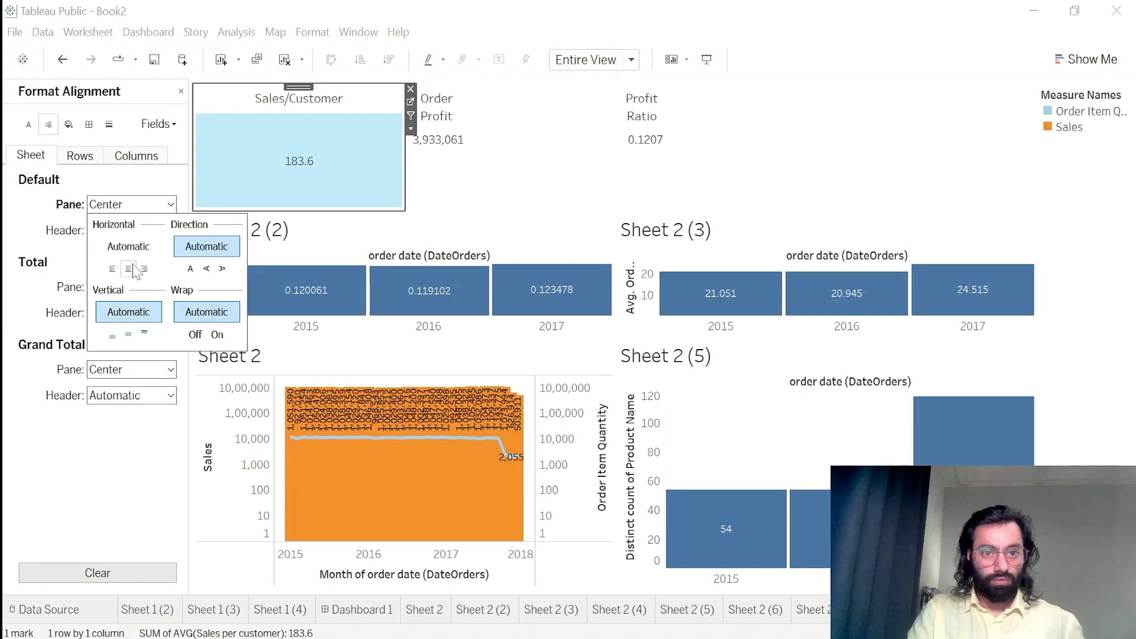
{"action": "left_click", "coordinate": [467, 172]}
{"action": "right_click", "coordinate": [466, 170]}
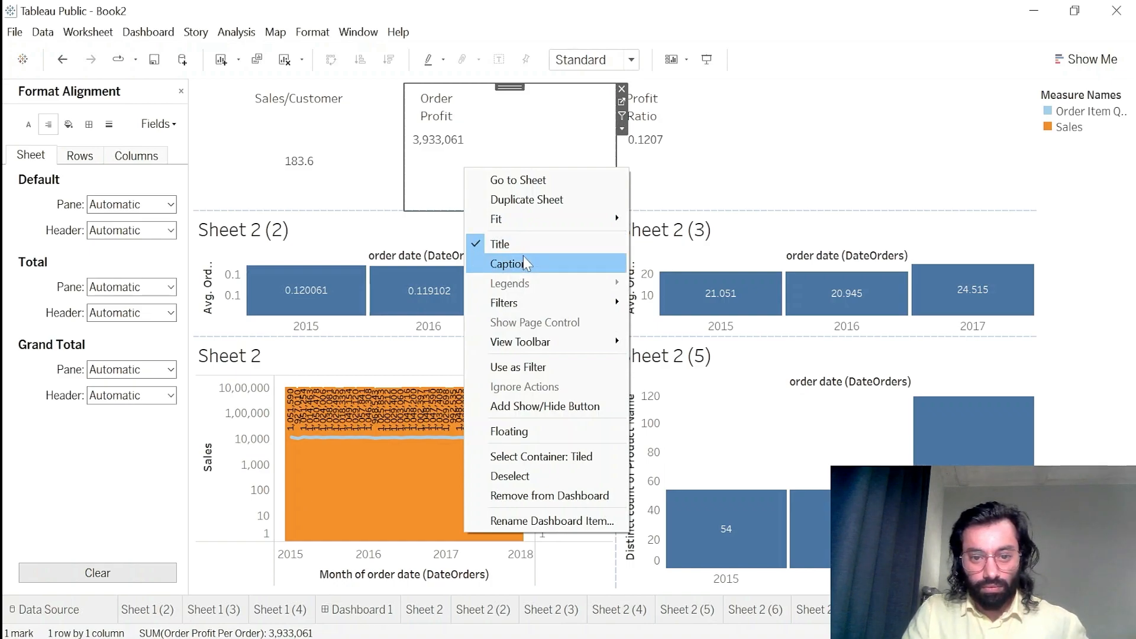
{"action": "right_click", "coordinate": [543, 113]}
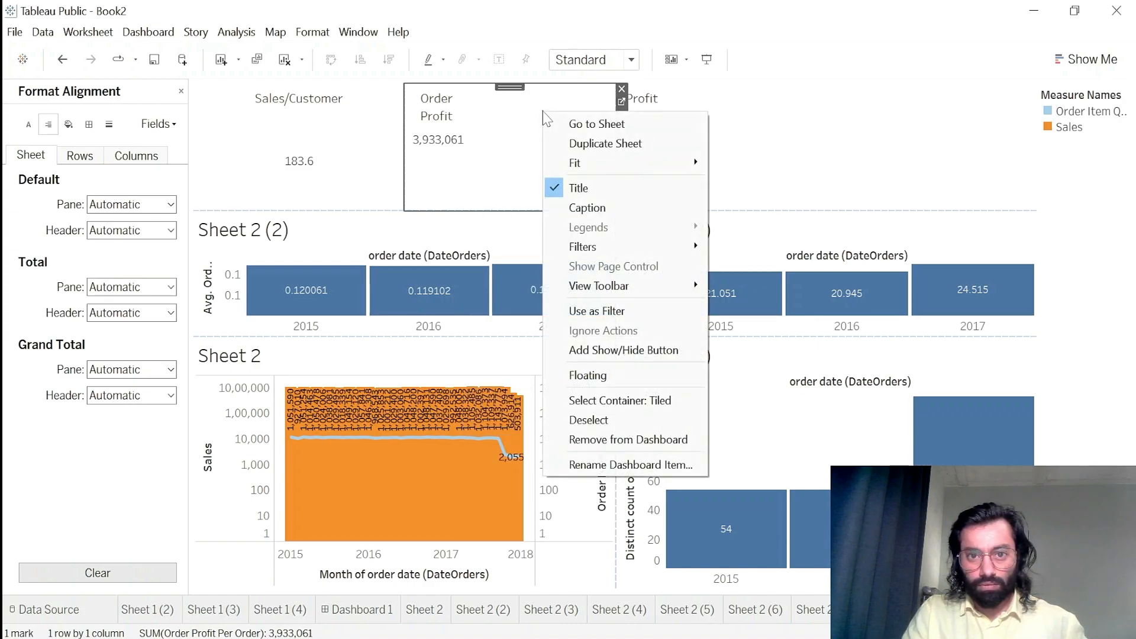
{"action": "left_click", "coordinate": [461, 160]}
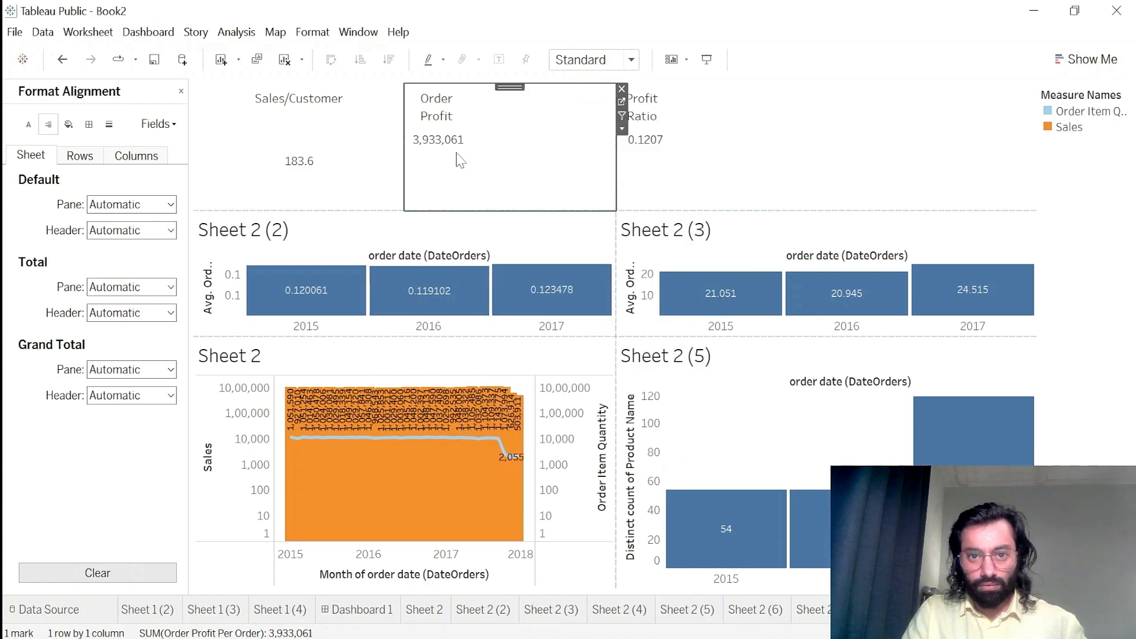
{"action": "left_click", "coordinate": [621, 128]}
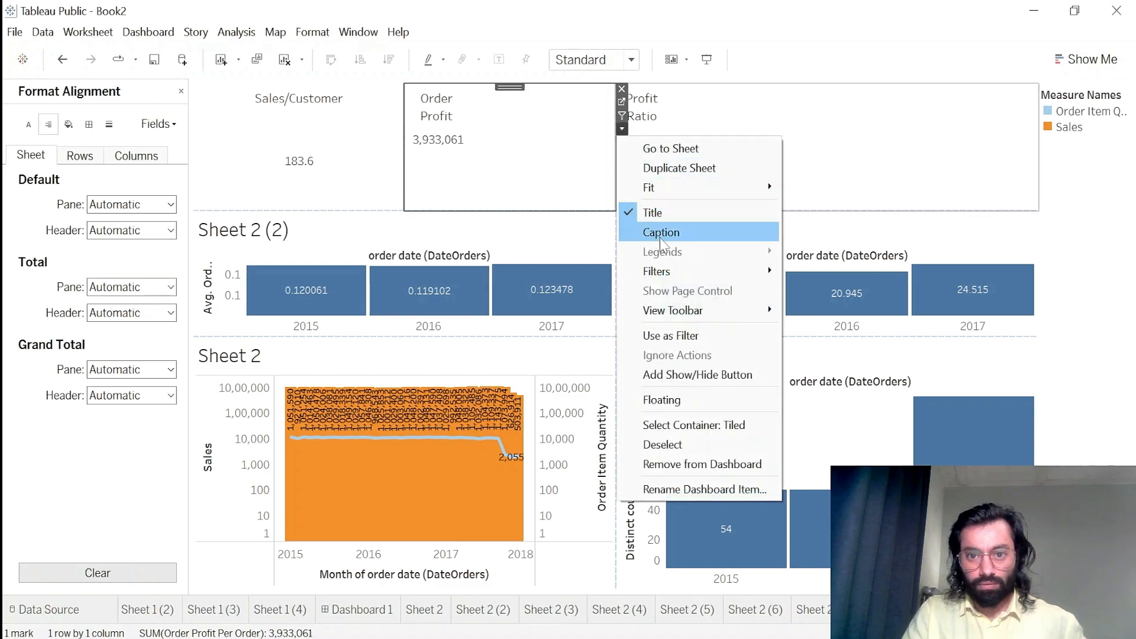
{"action": "mouse_move", "coordinate": [666, 274]}
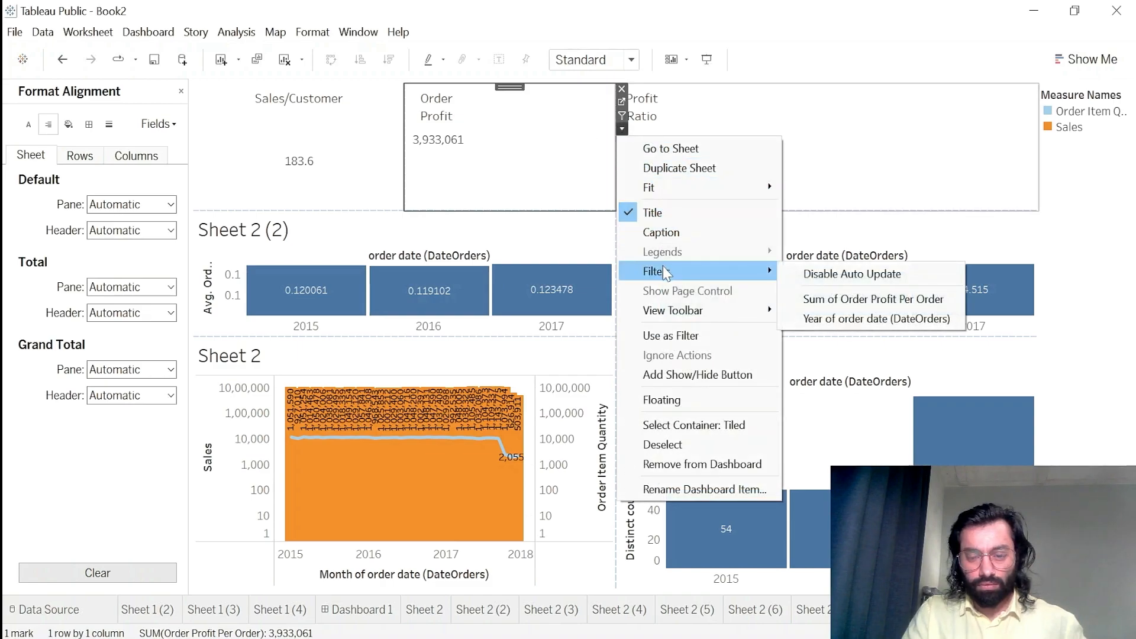
{"action": "left_click", "coordinate": [562, 219]}
- Centre the Order Profit sheet's pane text horizontally and fit the sheet to Entire View
{"action": "left_click", "coordinate": [542, 190]}
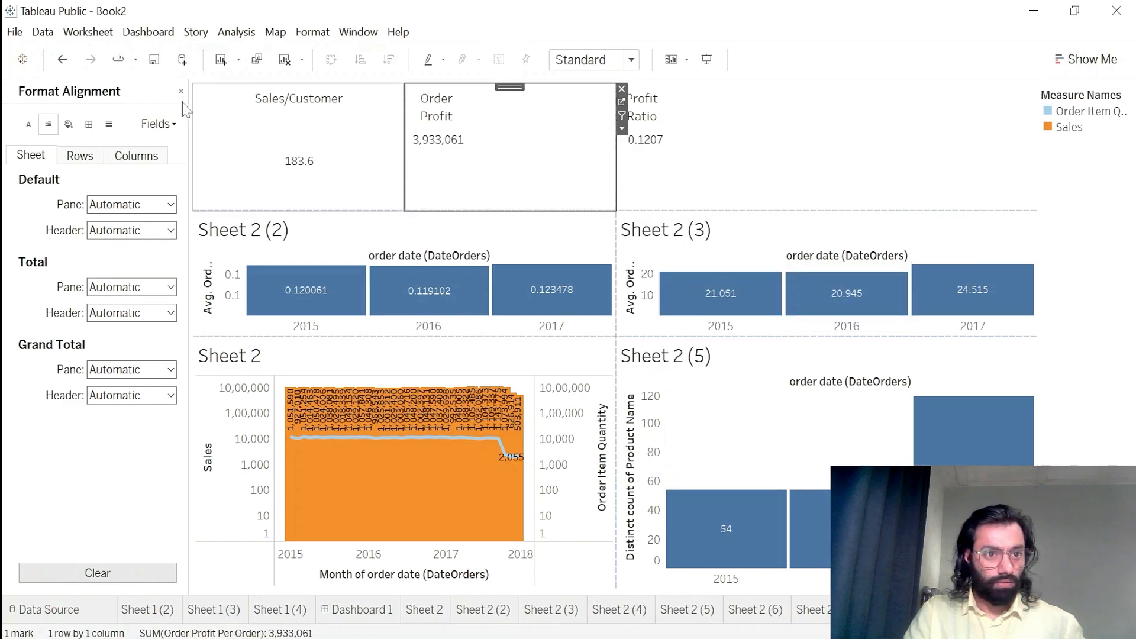
{"action": "left_click", "coordinate": [131, 204]}
{"action": "left_click", "coordinate": [128, 269]}
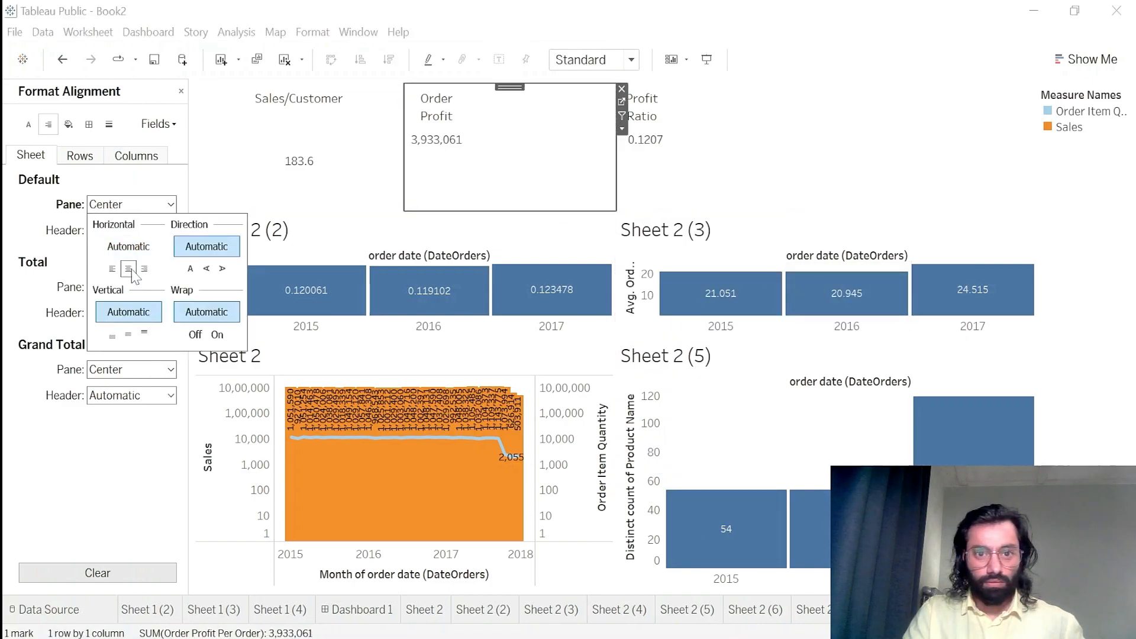
{"action": "left_click", "coordinate": [621, 128]}
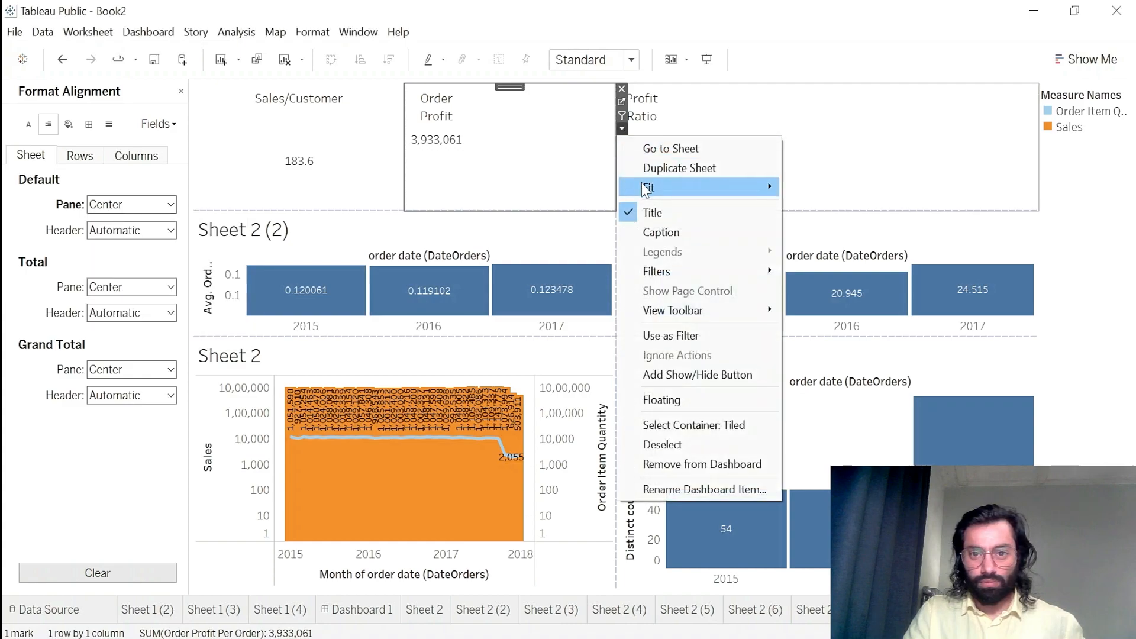
{"action": "mouse_move", "coordinate": [763, 187]}
{"action": "left_click", "coordinate": [855, 248]}
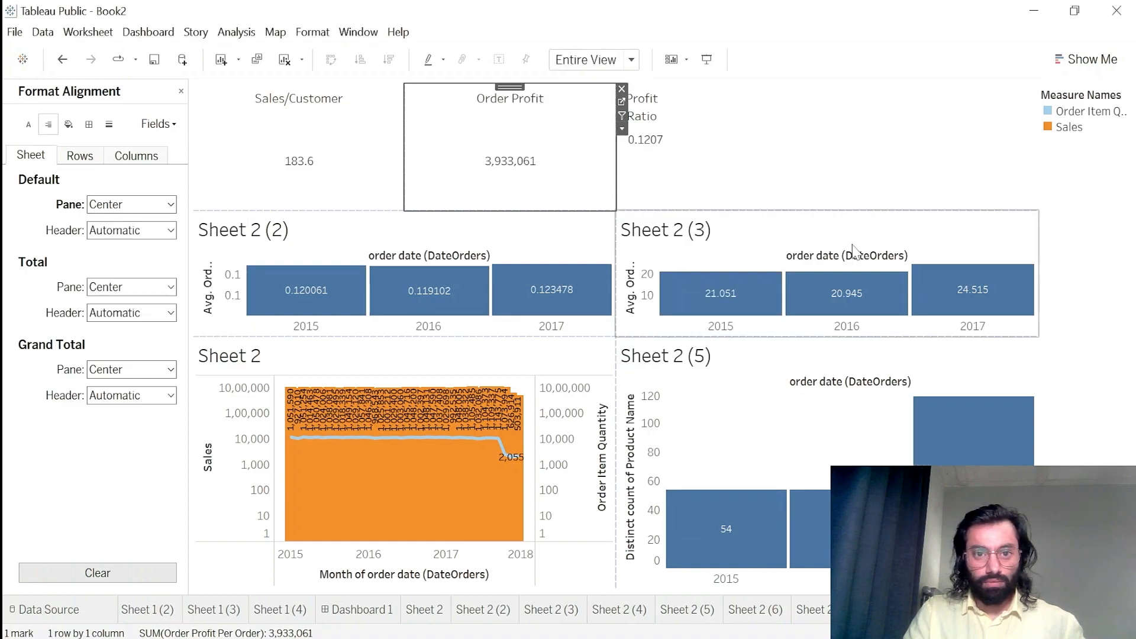
- Fit the Profit Ratio sheet to Entire View and centre its pane text horizontally
{"action": "left_click", "coordinate": [787, 193]}
{"action": "left_click", "coordinate": [1044, 128]}
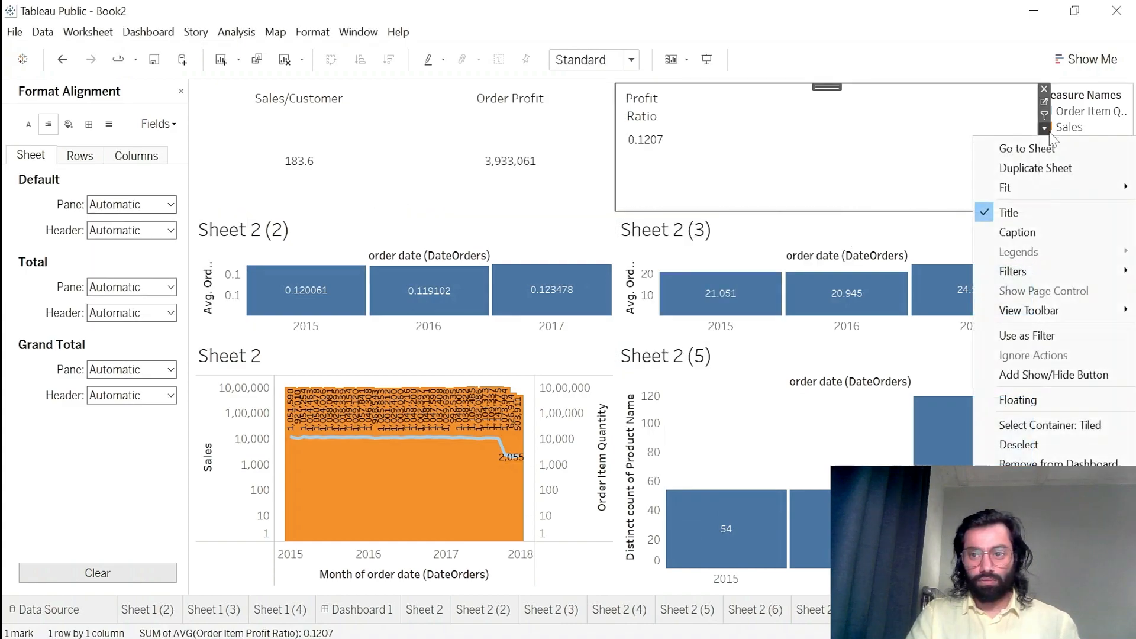
{"action": "mouse_move", "coordinate": [1006, 187]}
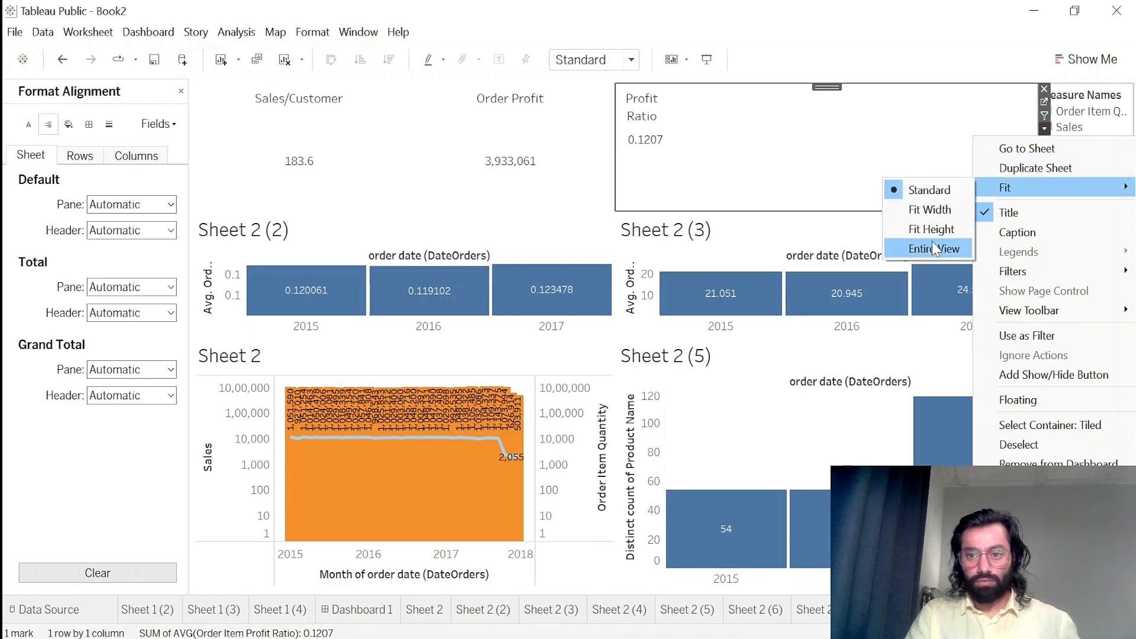
{"action": "left_click", "coordinate": [941, 248]}
{"action": "left_click", "coordinate": [130, 204]}
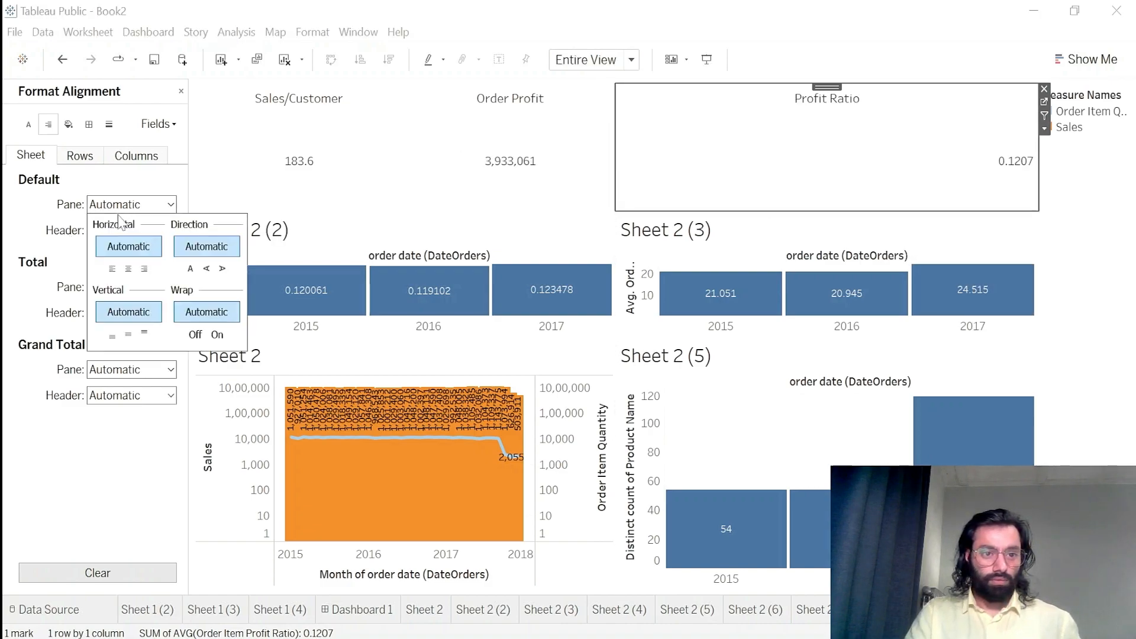
{"action": "left_click", "coordinate": [128, 268]}
- Resize the dashboard layout with a wider legend column, more evenly wide text sheets and a shorter text-sheet row
{"action": "left_click_drag", "start_coordinate": [1039, 170], "coordinate": [968, 88]}
{"action": "left_click", "coordinate": [914, 179]}
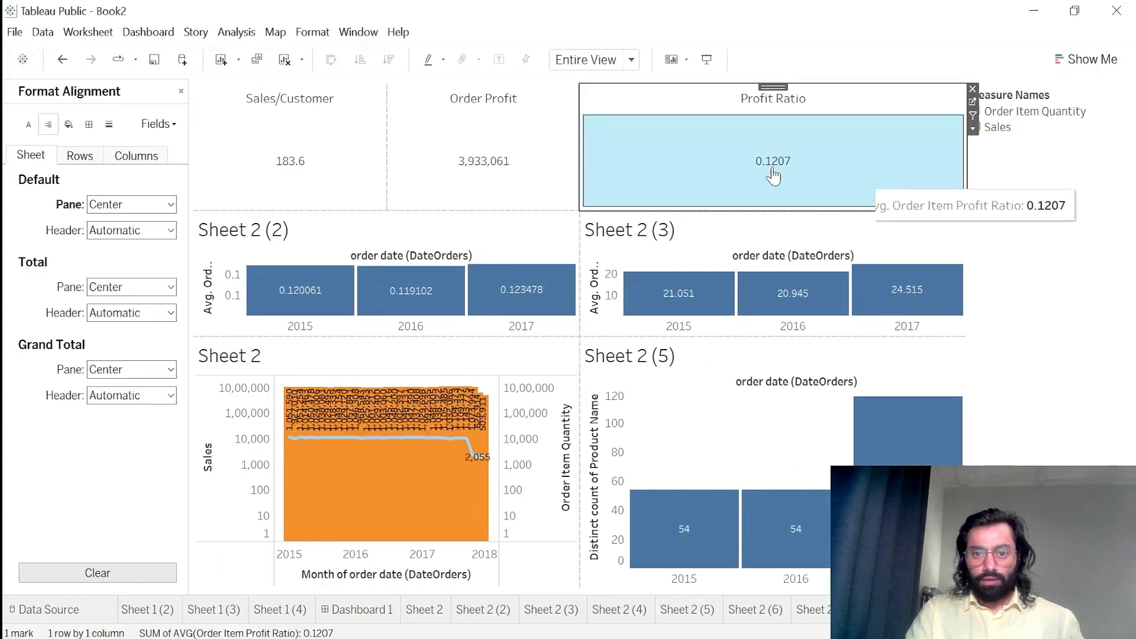
{"action": "left_click_drag", "start_coordinate": [579, 141], "coordinate": [681, 167]}
{"action": "left_click_drag", "start_coordinate": [389, 160], "coordinate": [446, 161]}
{"action": "left_click_drag", "start_coordinate": [523, 177], "coordinate": [523, 165]}
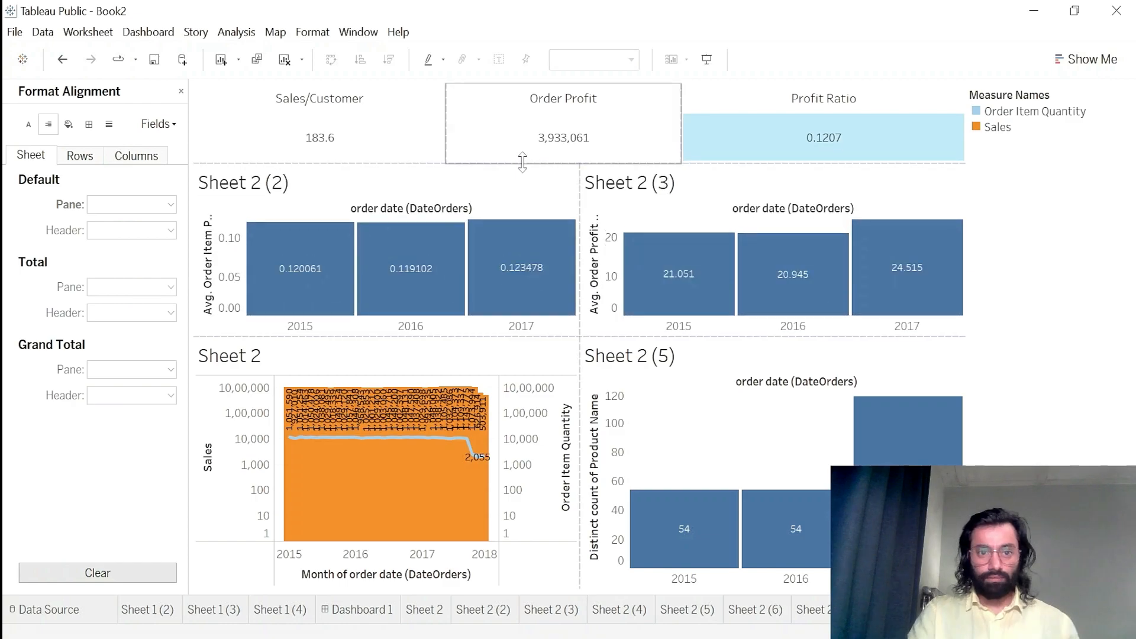
{"action": "left_click", "coordinate": [355, 134]}
{"action": "left_click", "coordinate": [867, 116]}
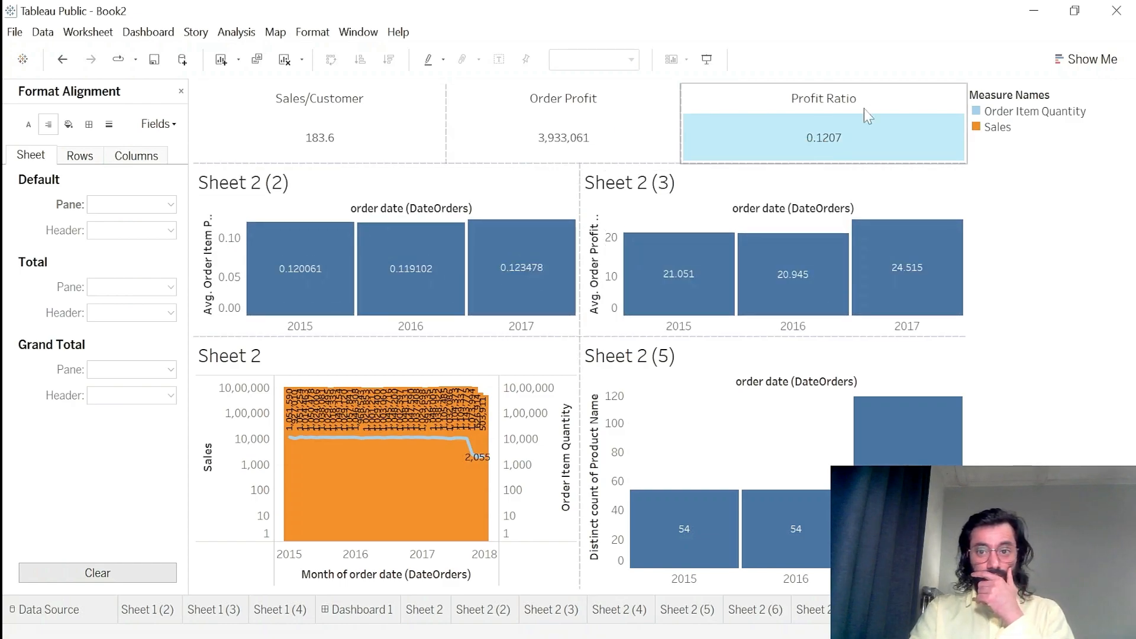
{"action": "left_click", "coordinate": [760, 142]}
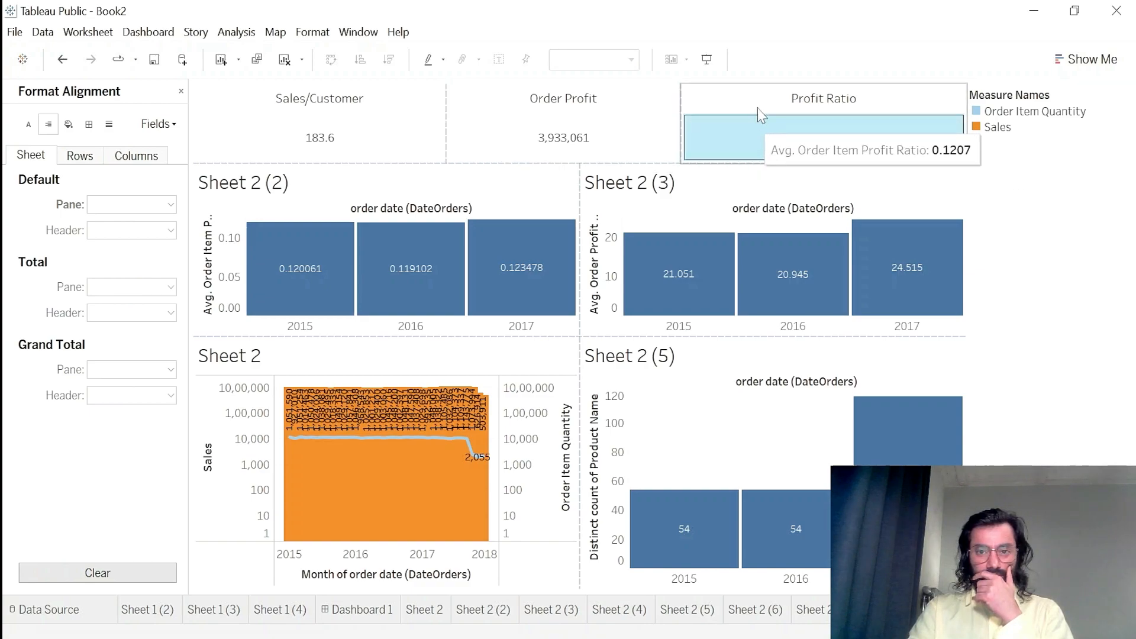
- Add the Sales sheet, Sheet 2 (6), to the dashboard's text-sheet row, placed before the Sales/Customer sheet
{"action": "left_click", "coordinate": [208, 244]}
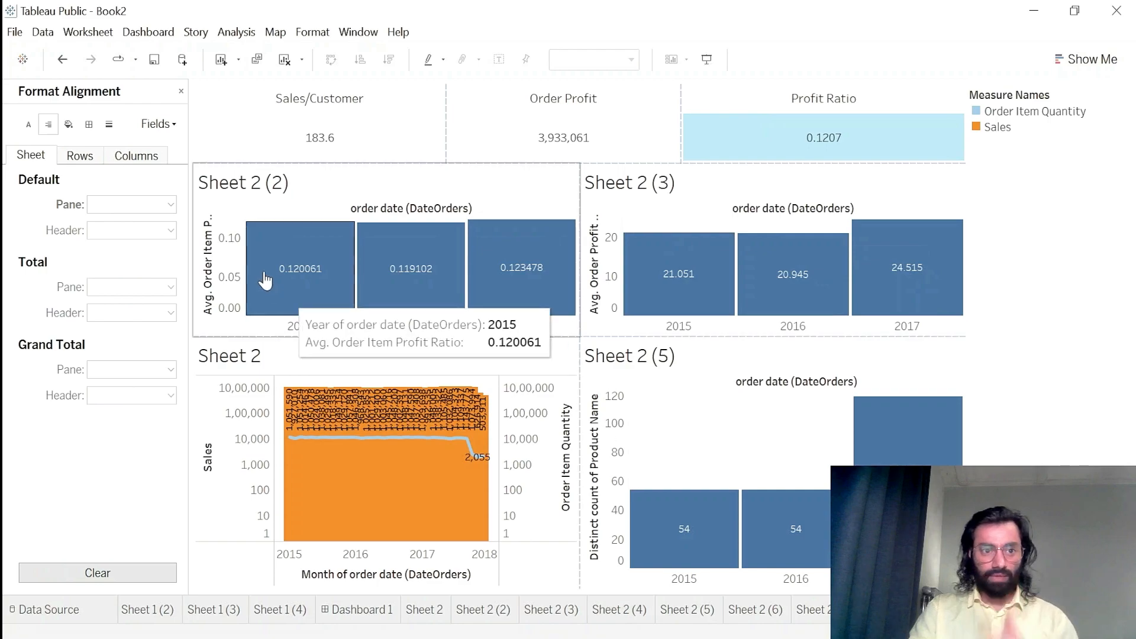
{"action": "left_click", "coordinate": [183, 87]}
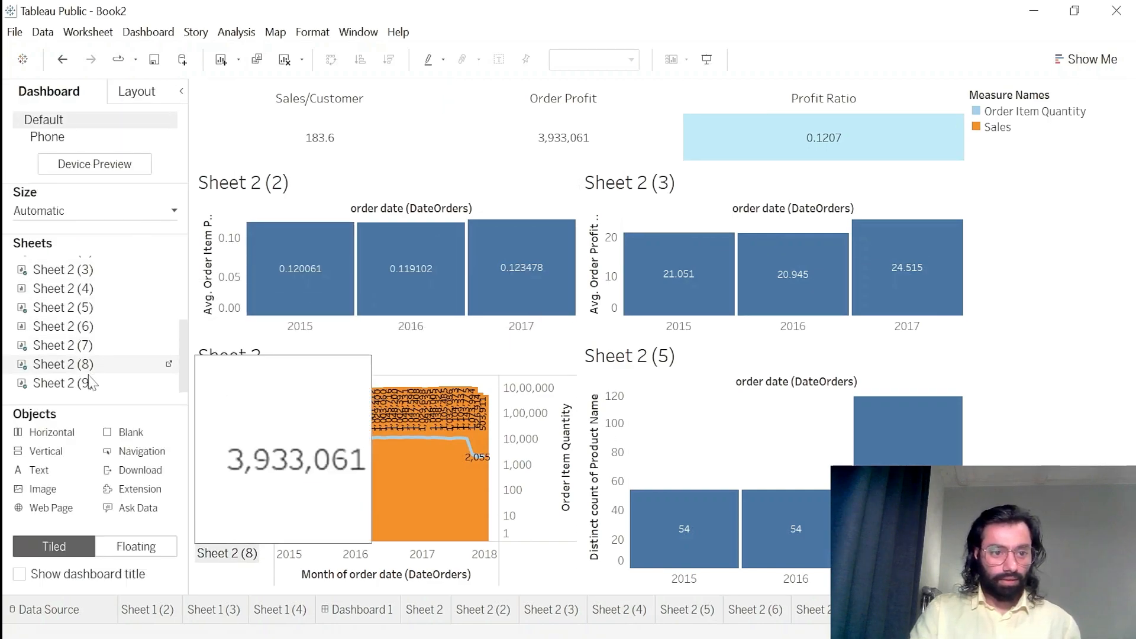
{"action": "left_click_drag", "start_coordinate": [83, 327], "coordinate": [710, 123]}
{"action": "left_click_drag", "start_coordinate": [641, 130], "coordinate": [229, 128]}
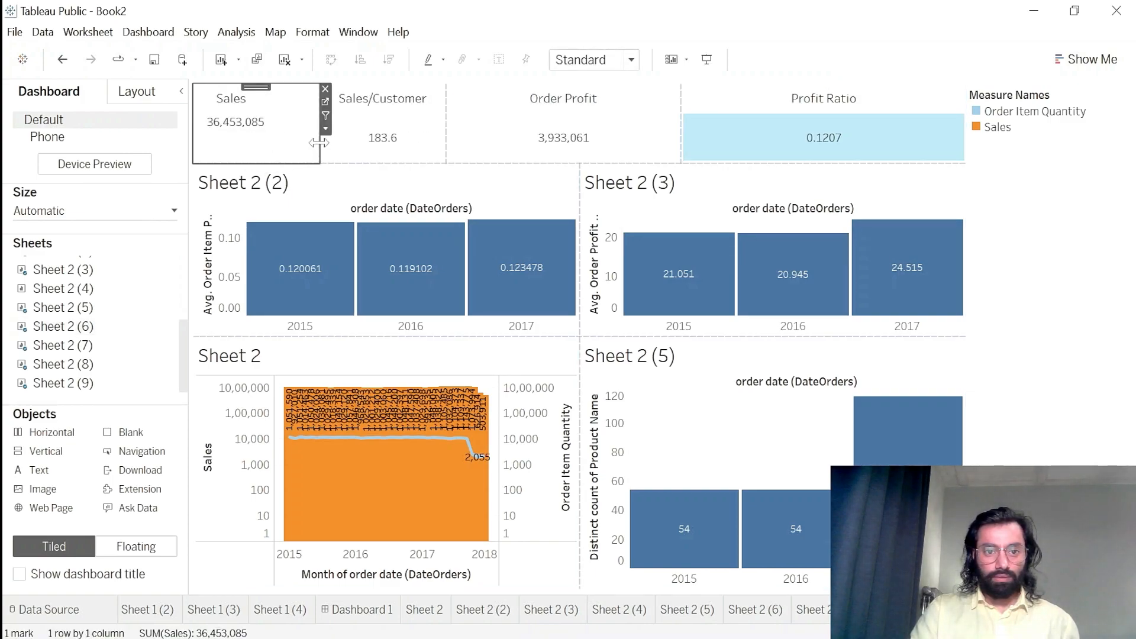
- Resize the text sheets in the dashboard row so that Sales, Sales/Customer, Order Profit and Profit Ratio are about equally wide
{"action": "left_click_drag", "start_coordinate": [349, 142], "coordinate": [370, 142]}
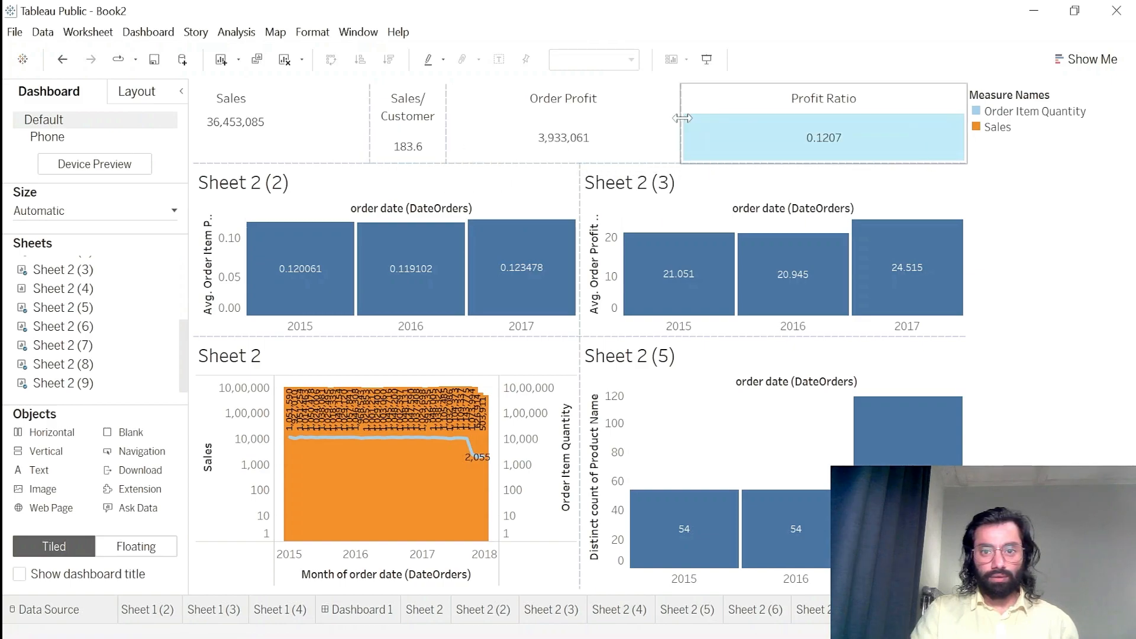
{"action": "left_click_drag", "start_coordinate": [679, 118], "coordinate": [682, 118]}
{"action": "left_click_drag", "start_coordinate": [788, 125], "coordinate": [789, 125]}
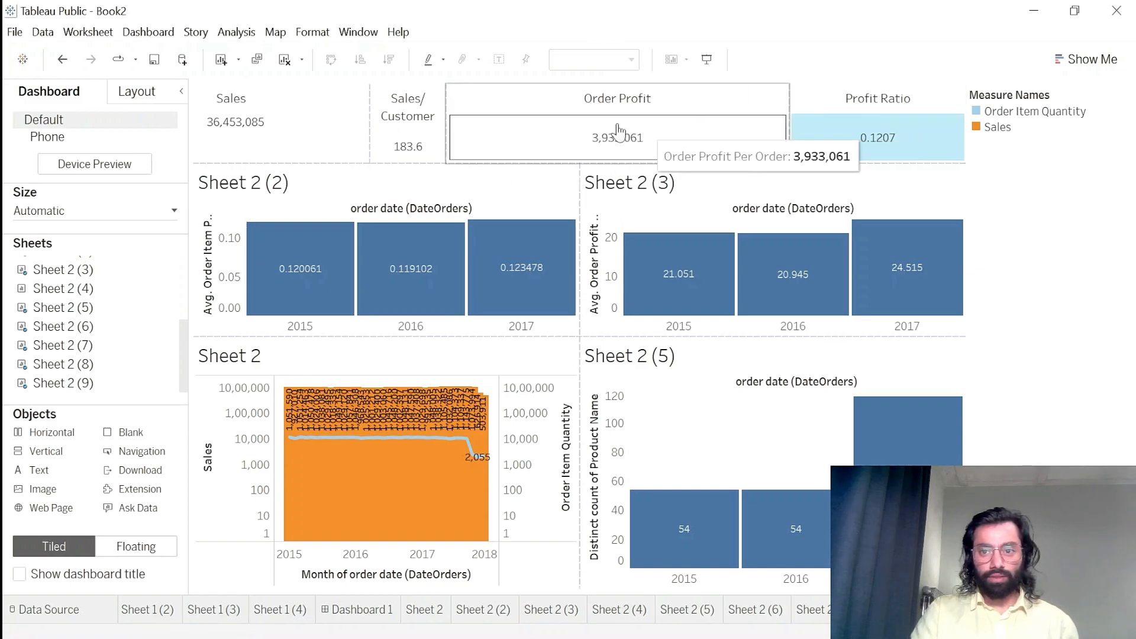
{"action": "left_click_drag", "start_coordinate": [446, 111], "coordinate": [447, 111]}
{"action": "left_click_drag", "start_coordinate": [570, 111], "coordinate": [571, 112]}
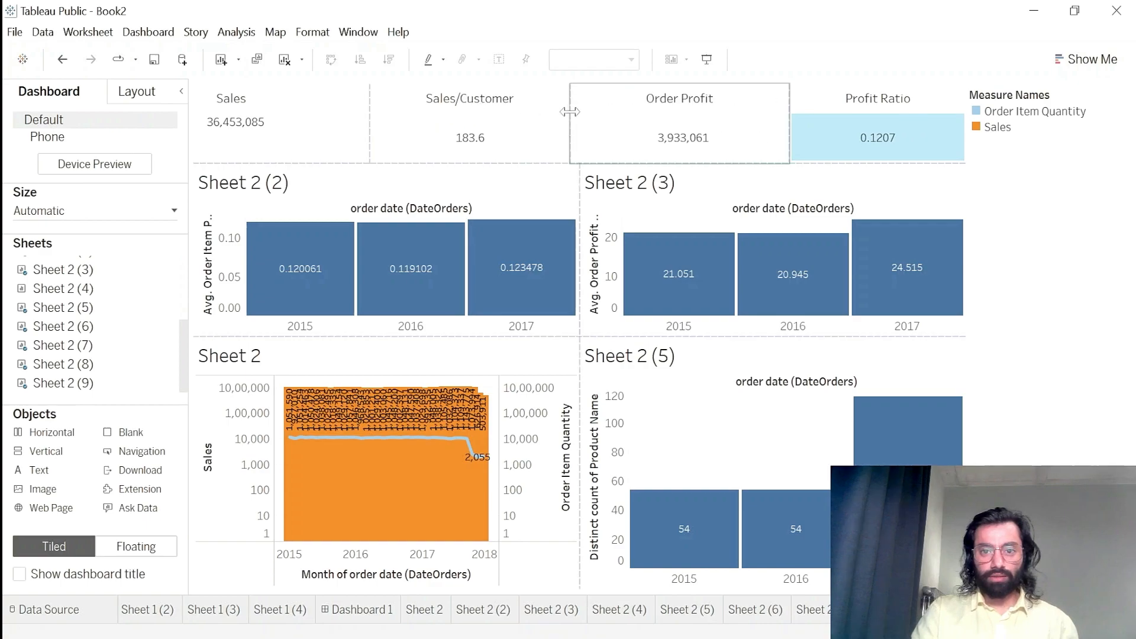
- Fit the Sales sheet to Entire View and centre its pane text horizontally
{"action": "left_click", "coordinate": [351, 122]}
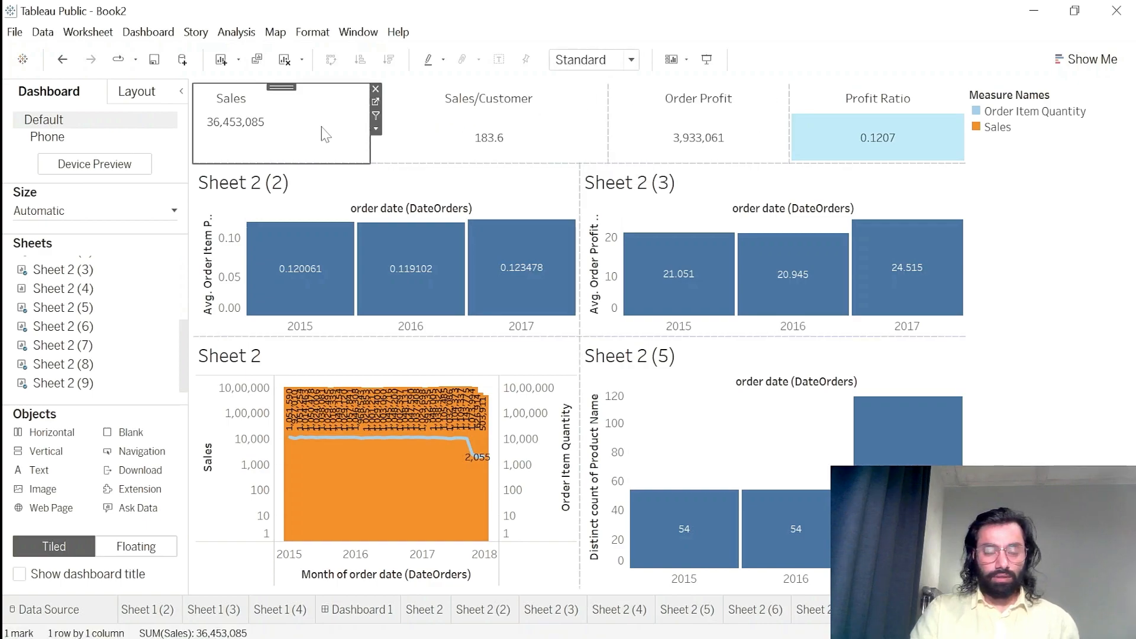
{"action": "left_click", "coordinate": [376, 129]}
{"action": "mouse_move", "coordinate": [441, 190]}
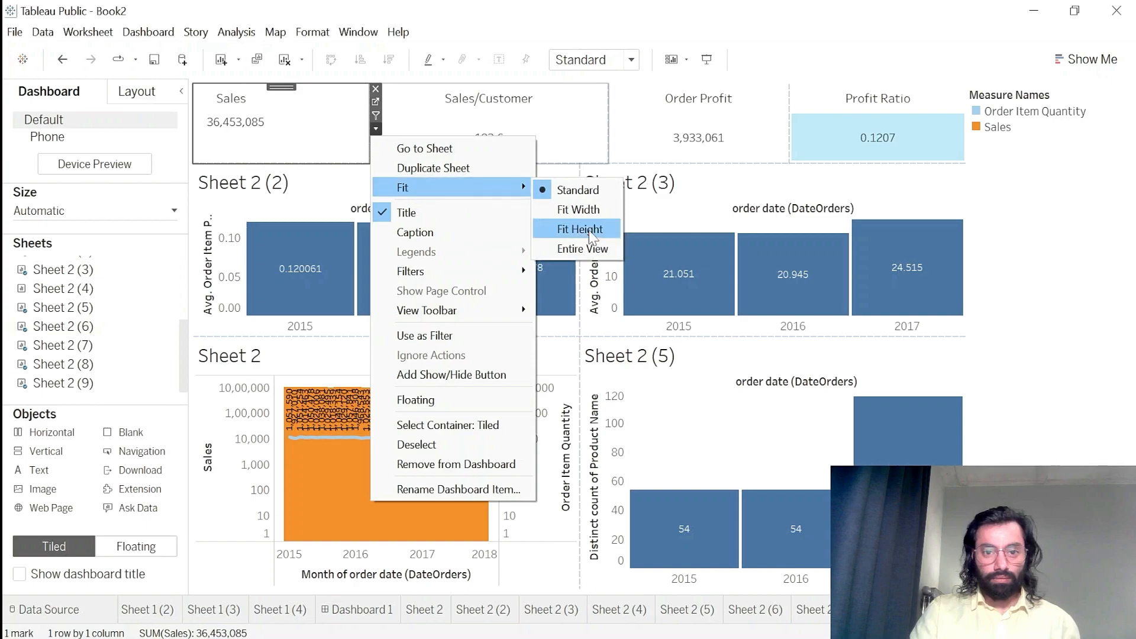
{"action": "left_click", "coordinate": [583, 248]}
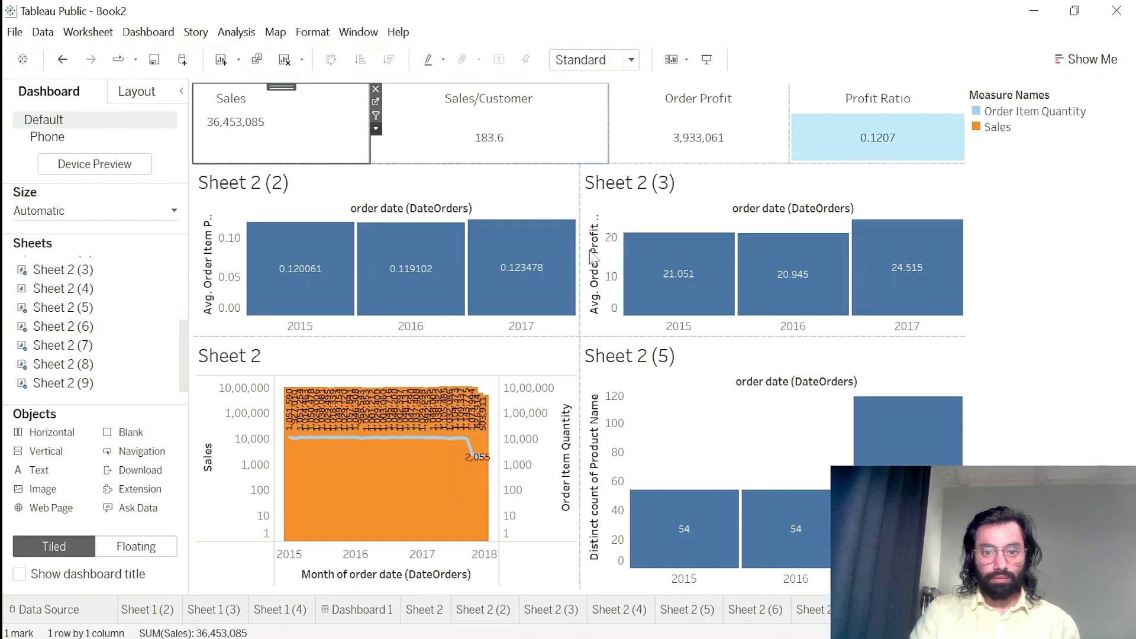
{"action": "right_click", "coordinate": [295, 115]}
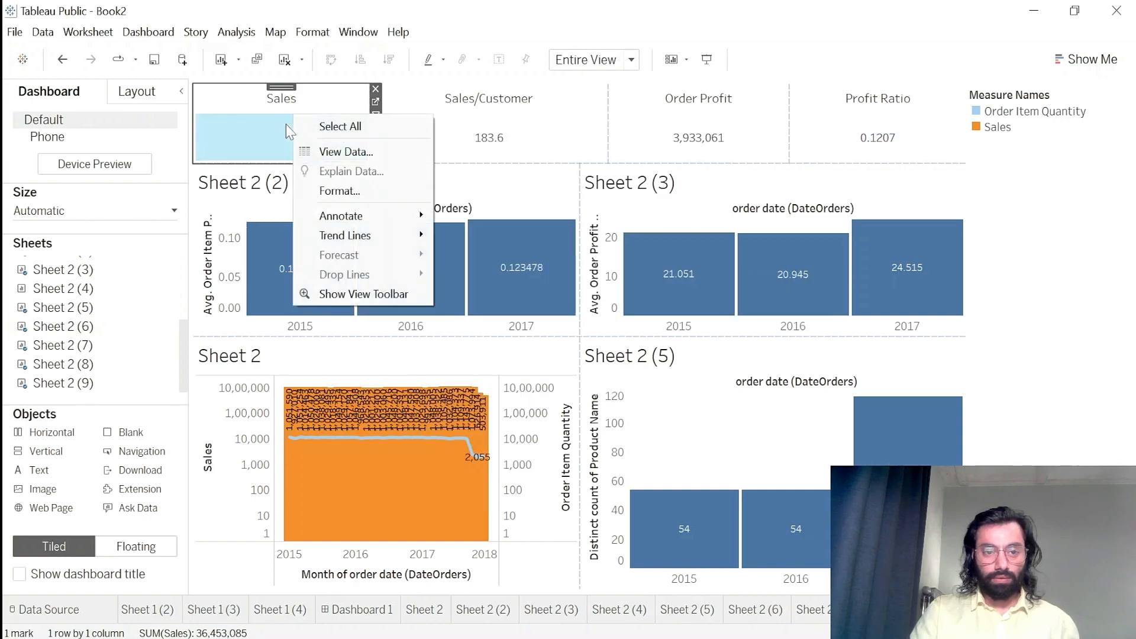
{"action": "left_click", "coordinate": [334, 191]}
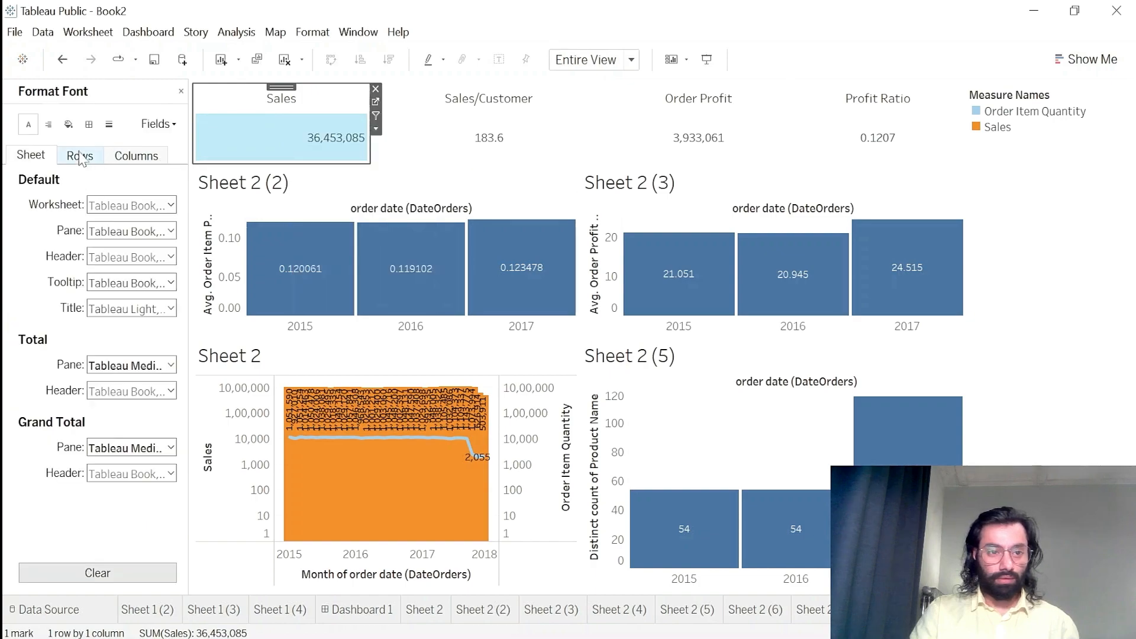
{"action": "left_click", "coordinate": [48, 125]}
{"action": "left_click", "coordinate": [131, 204]}
{"action": "left_click", "coordinate": [128, 269]}
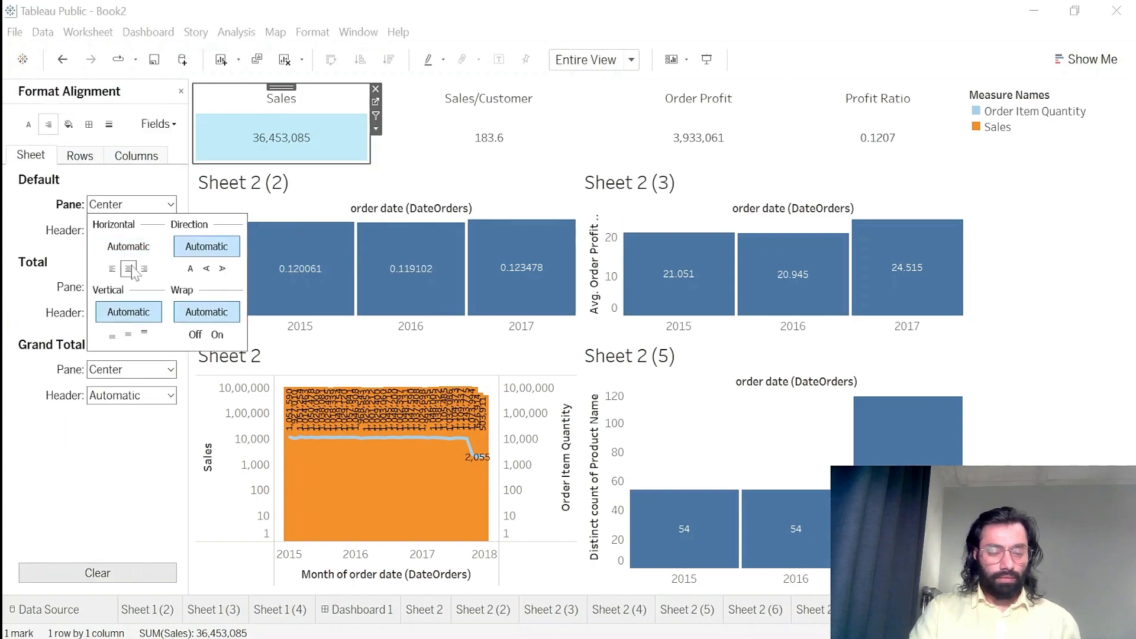
{"action": "left_click", "coordinate": [18, 226]}
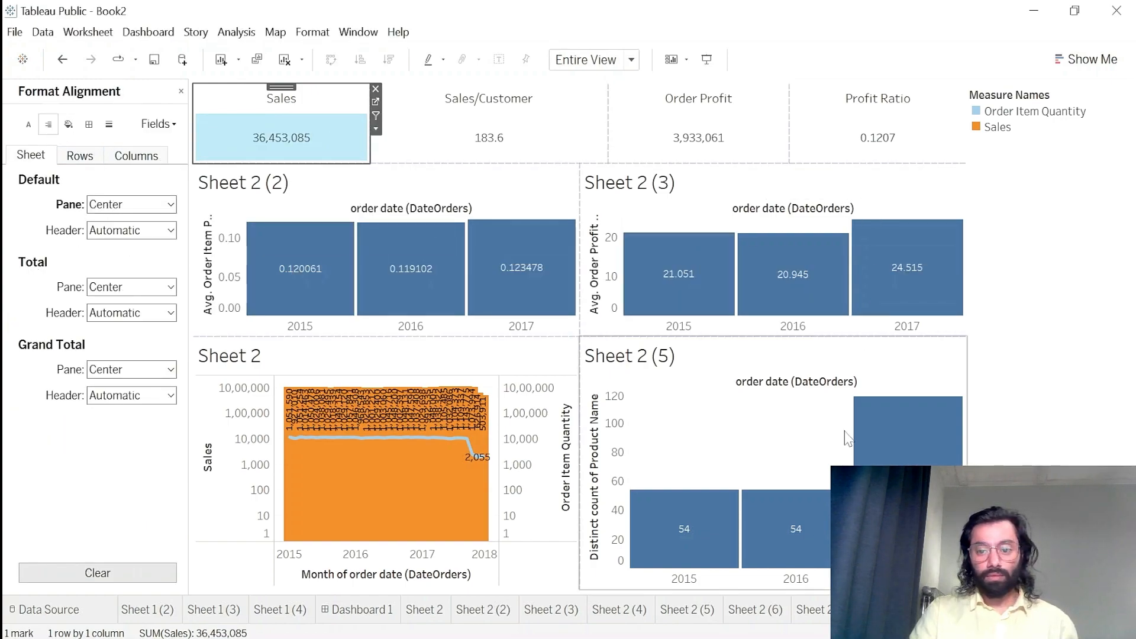
- Open the Sales sheet from the dashboard, duplicate it, and clear the data field search in the copy
{"action": "left_click", "coordinate": [375, 103]}
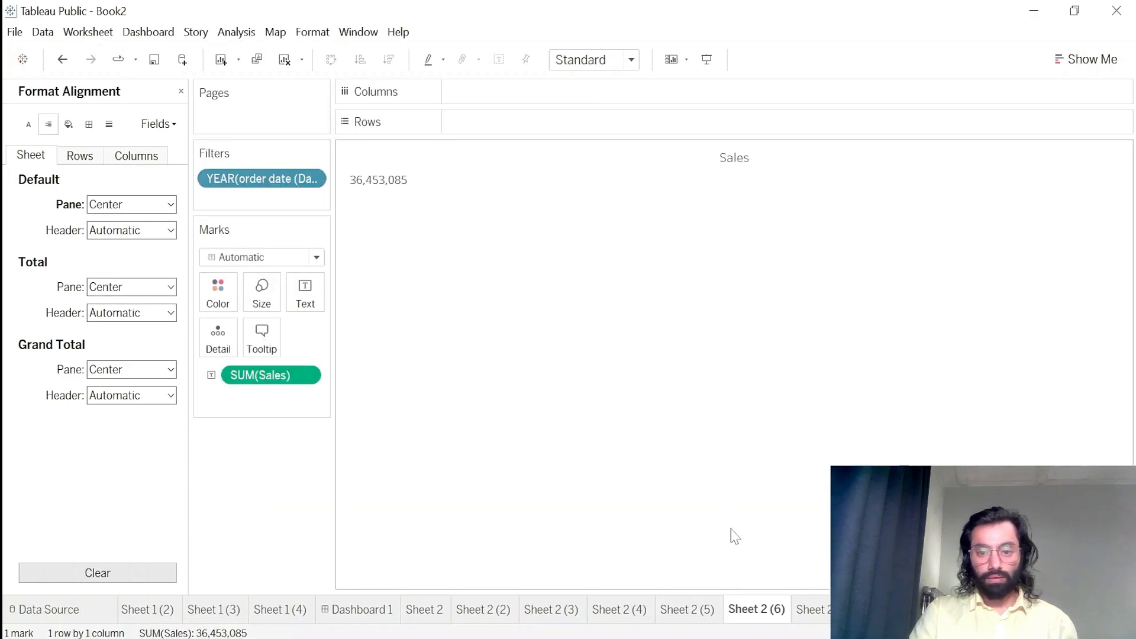
{"action": "right_click", "coordinate": [755, 612]}
{"action": "left_click", "coordinate": [781, 435]}
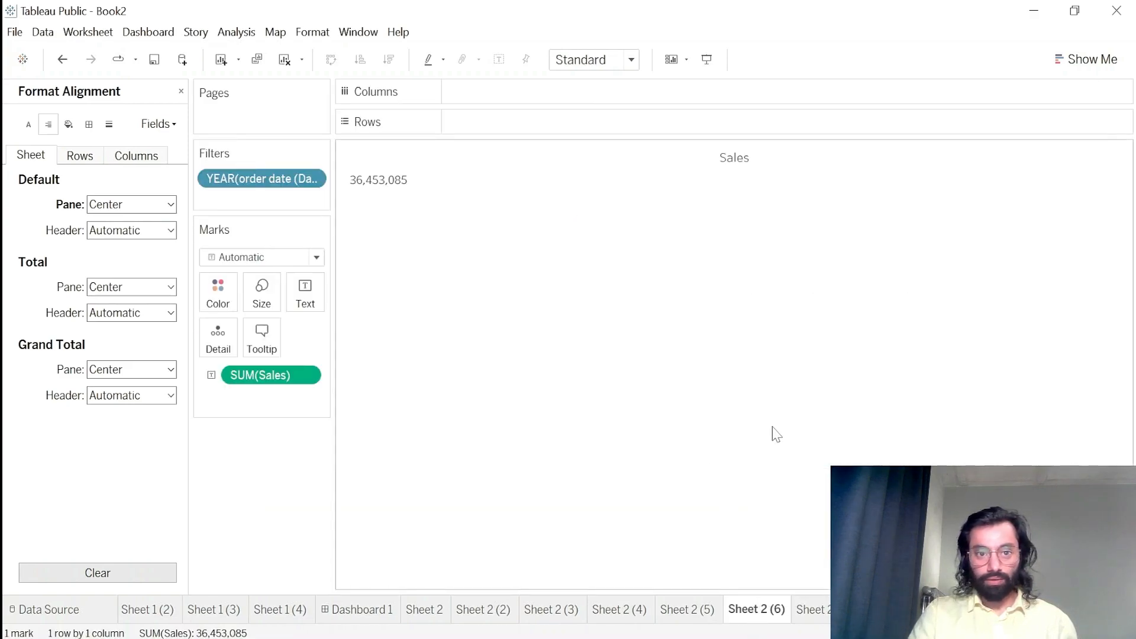
{"action": "left_click", "coordinate": [181, 92]}
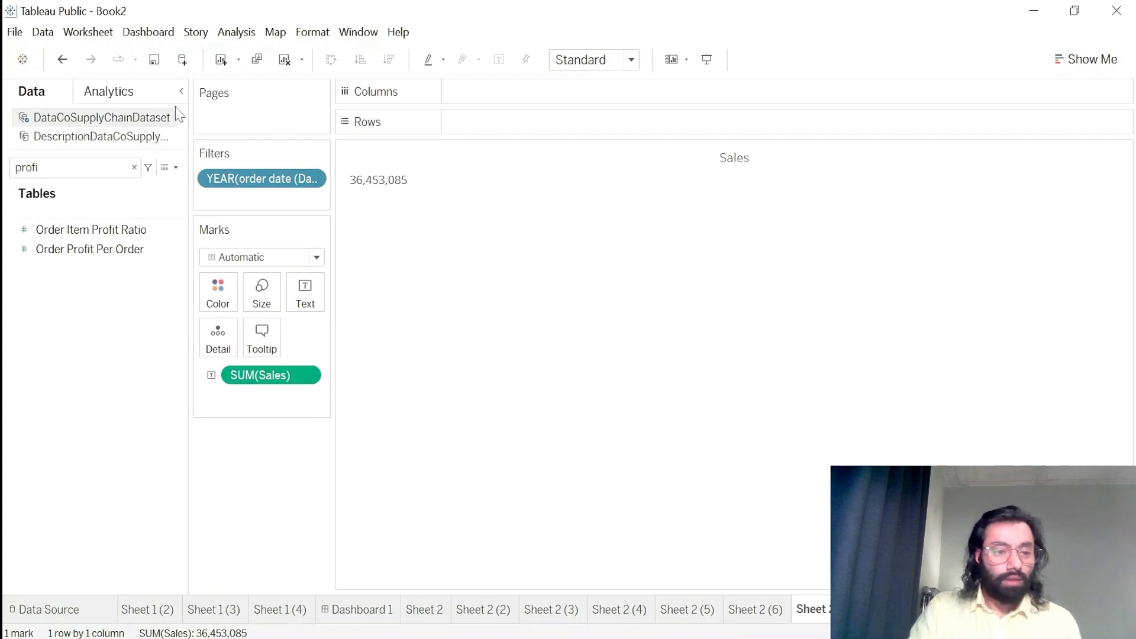
{"action": "left_click", "coordinate": [134, 167]}
- Replace the Sales text mark on the duplicated sheet with the distinct count of Category Id
{"action": "scroll", "coordinate": [114, 363], "scroll_direction": "down", "scroll_amount": 10}
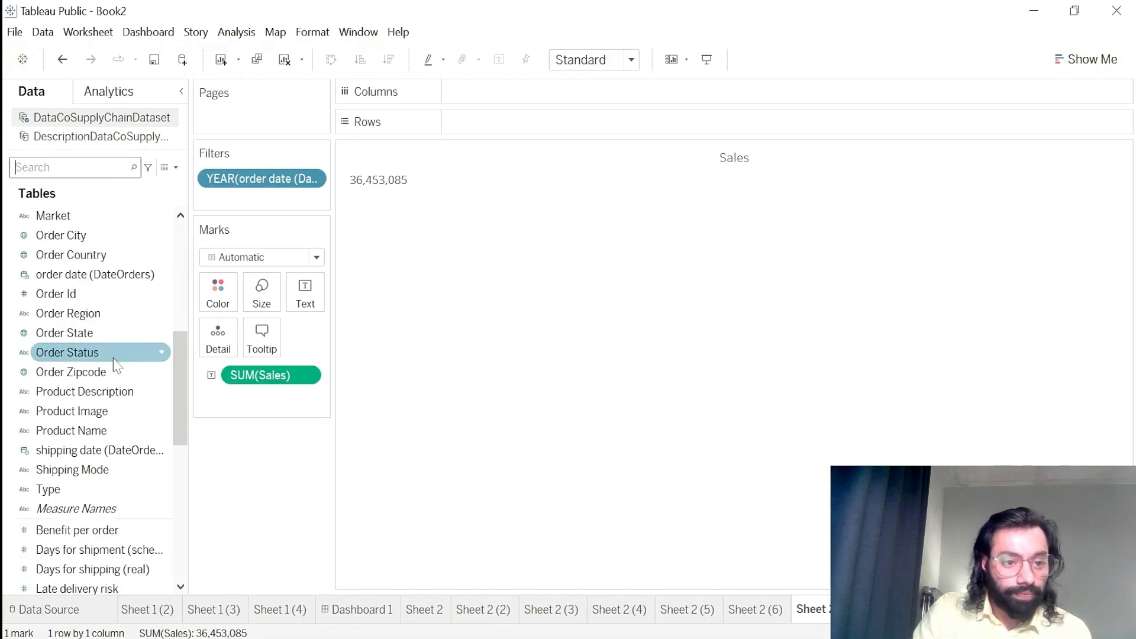
{"action": "scroll", "coordinate": [115, 450], "scroll_direction": "up", "scroll_amount": 1}
{"action": "scroll", "coordinate": [114, 456], "scroll_direction": "up", "scroll_amount": 12}
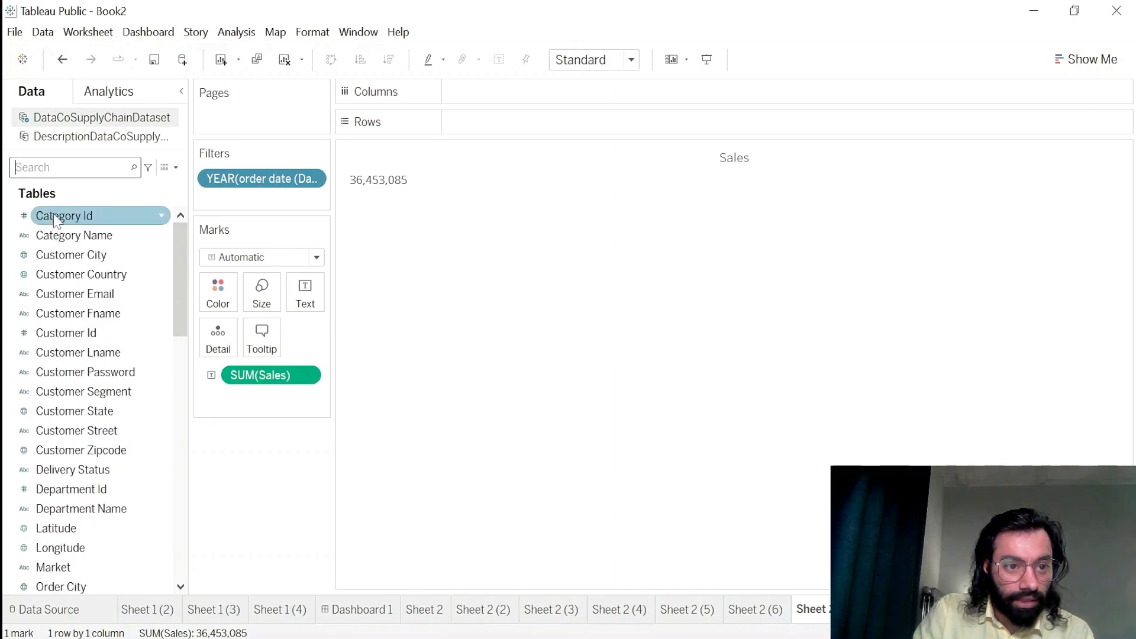
{"action": "left_click_drag", "start_coordinate": [56, 223], "coordinate": [299, 303]}
{"action": "left_click_drag", "start_coordinate": [279, 372], "coordinate": [296, 446]}
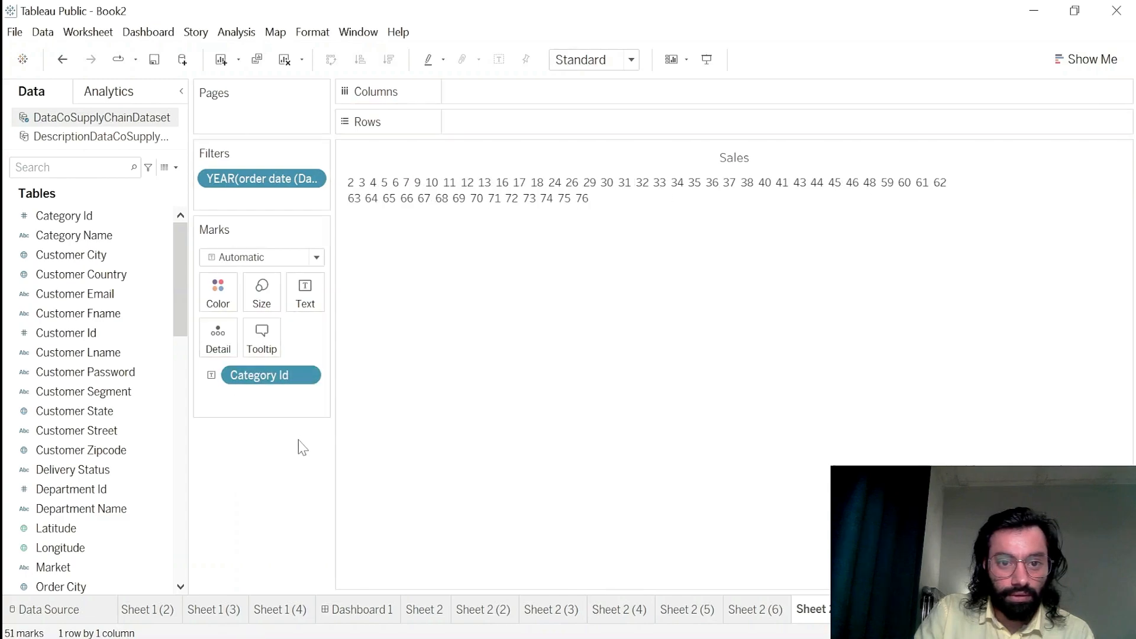
{"action": "left_click", "coordinate": [314, 375]}
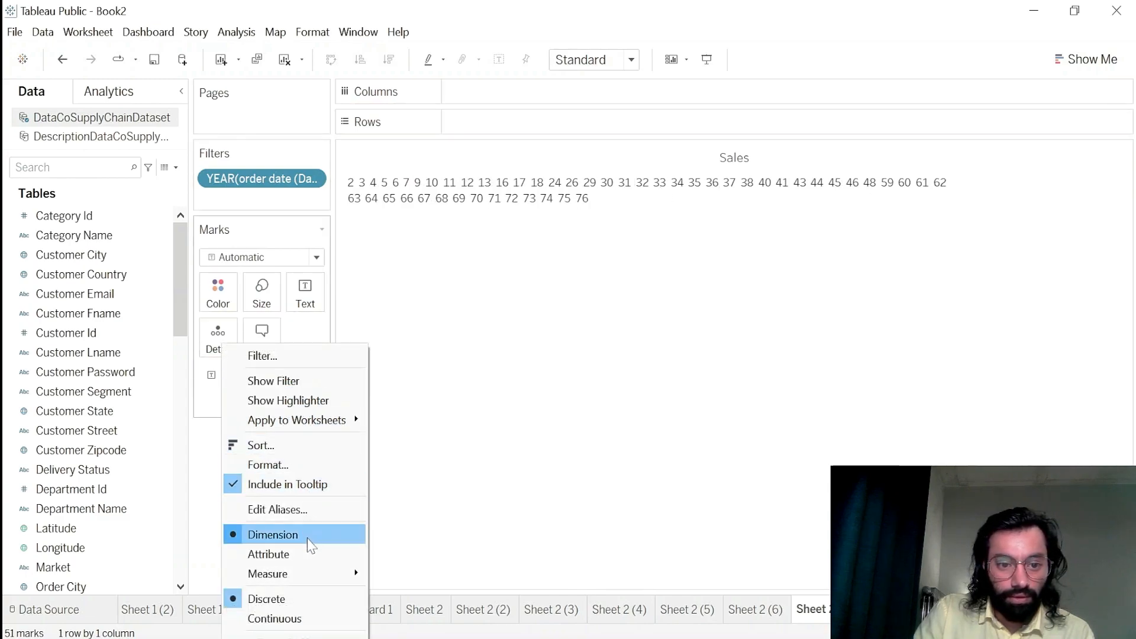
{"action": "mouse_move", "coordinate": [310, 574]}
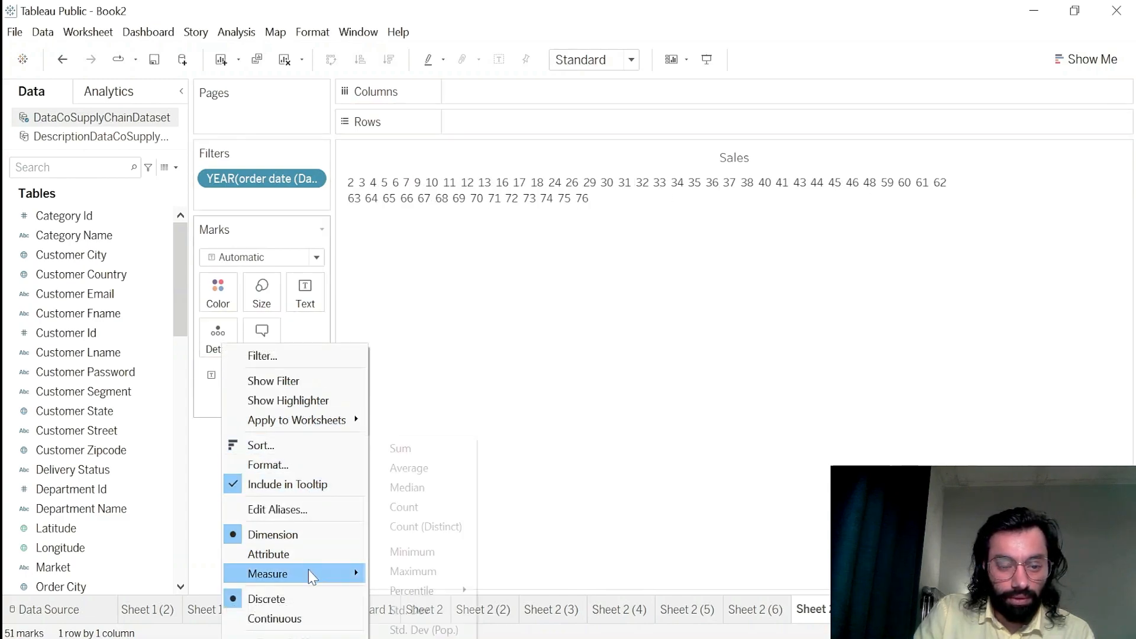
{"action": "left_click", "coordinate": [438, 526]}
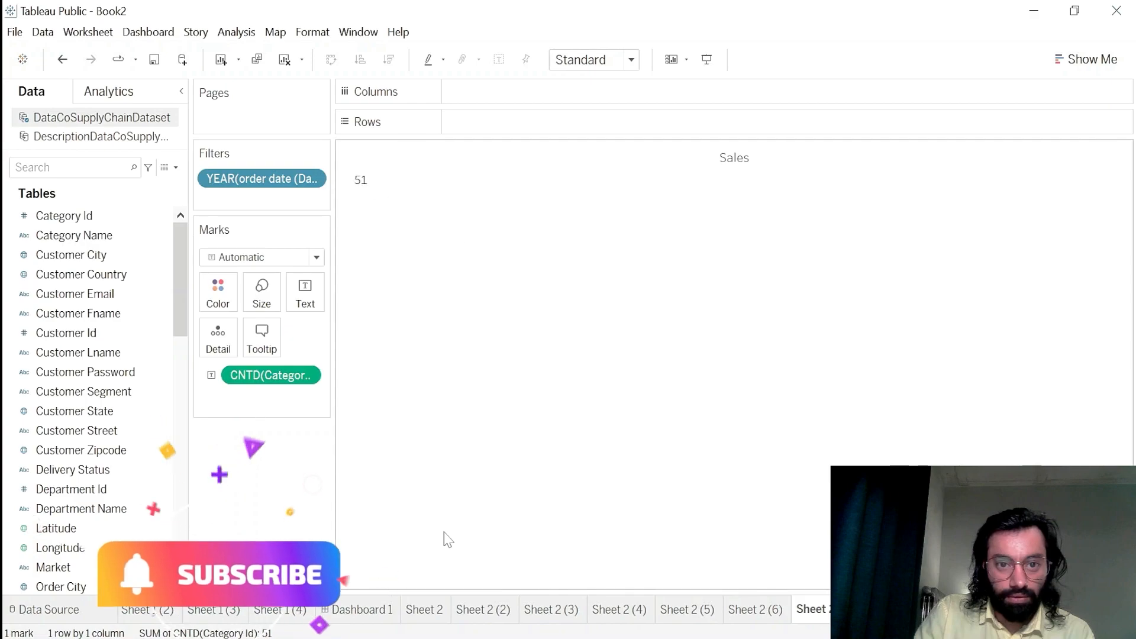
- Replace the text mark with Customer Id and aggregate it as Count (Distinct)
{"action": "left_click", "coordinate": [30, 395]}
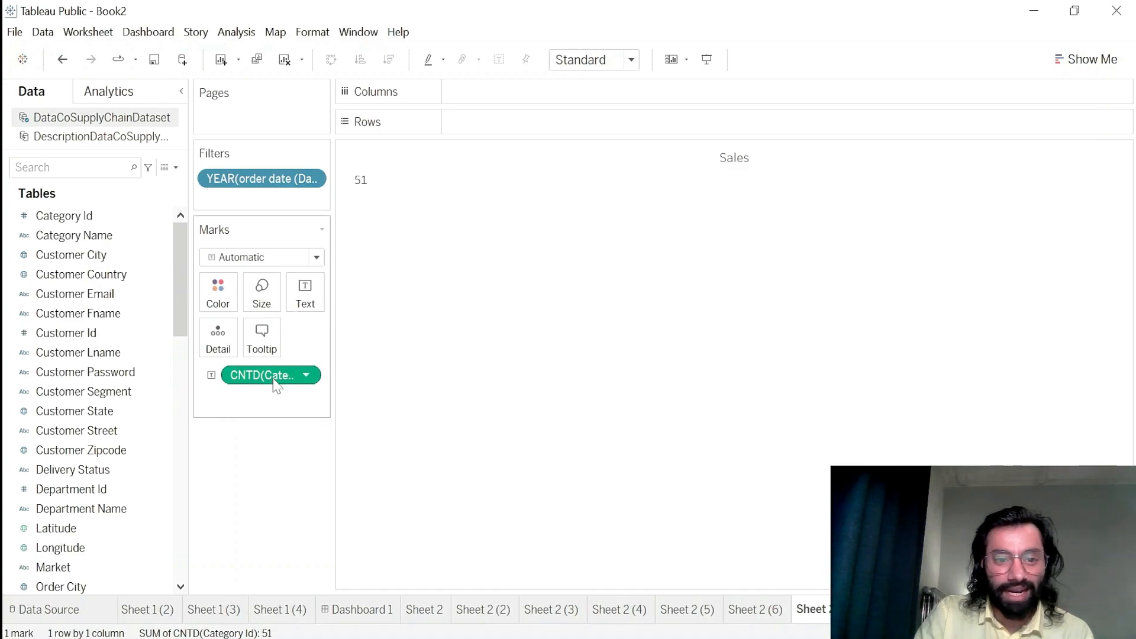
{"action": "left_click_drag", "start_coordinate": [291, 375], "coordinate": [322, 314]}
{"action": "left_click", "coordinate": [306, 376]}
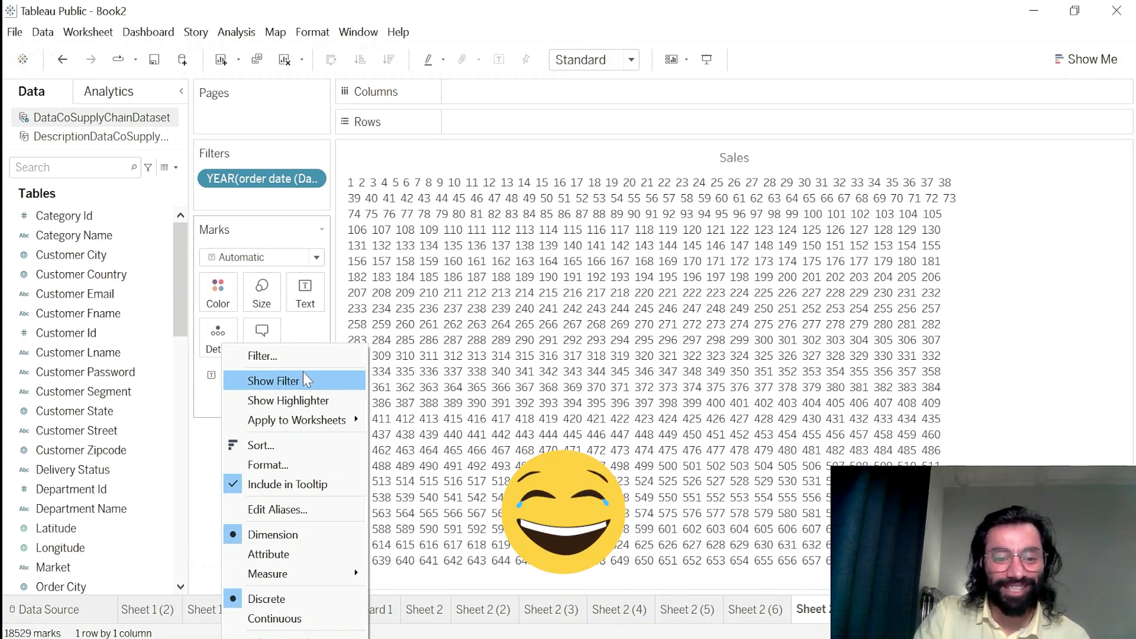
{"action": "mouse_move", "coordinate": [317, 571]}
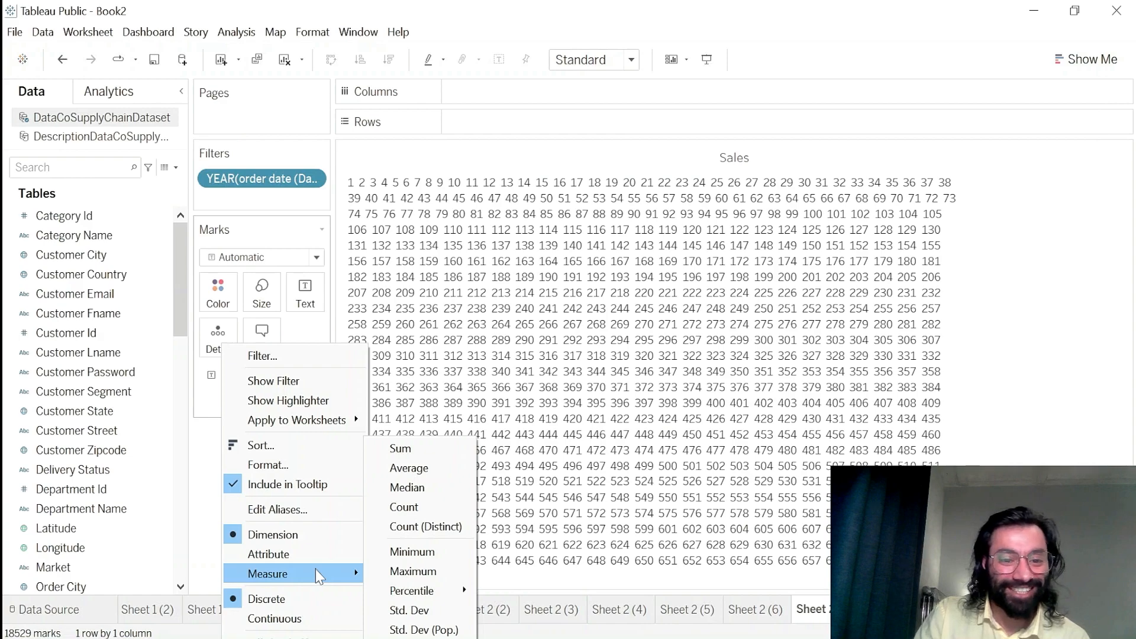
{"action": "left_click", "coordinate": [408, 527]}
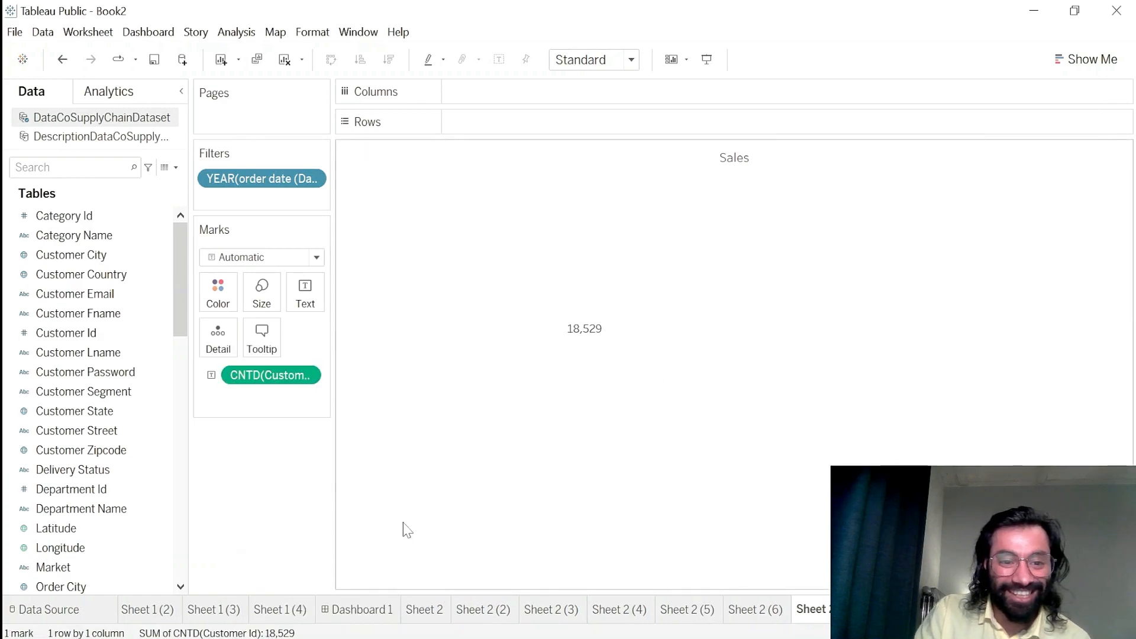
- Change the title of the duplicated sheet to Customer
{"action": "double_click", "coordinate": [740, 160]}
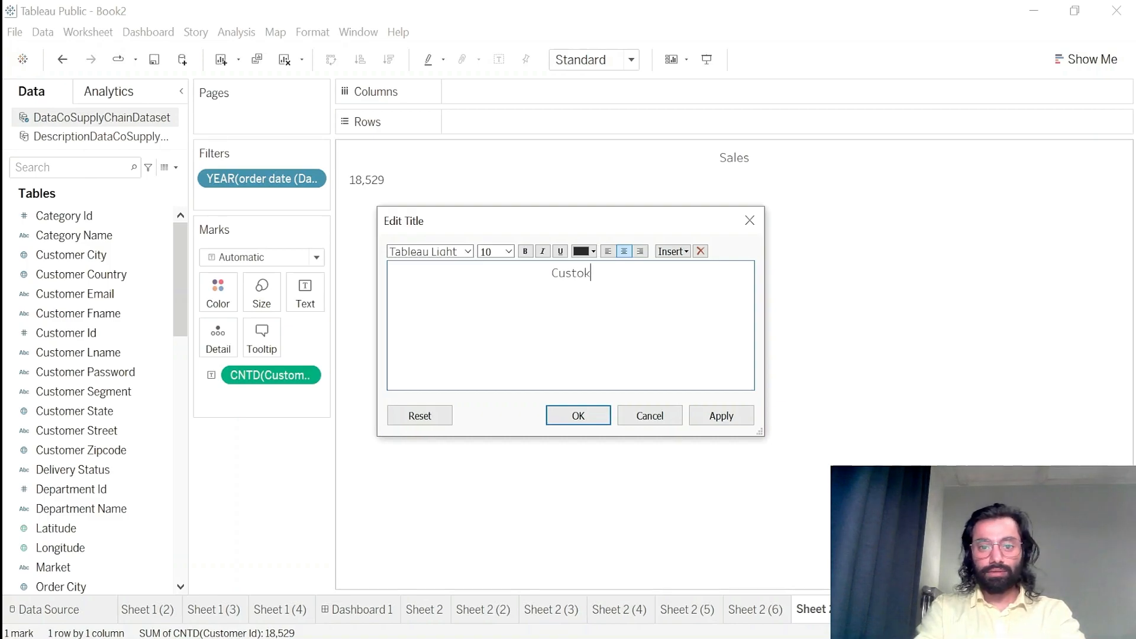
{"action": "left_click", "coordinate": [722, 414]}
{"action": "left_click", "coordinate": [558, 415]}
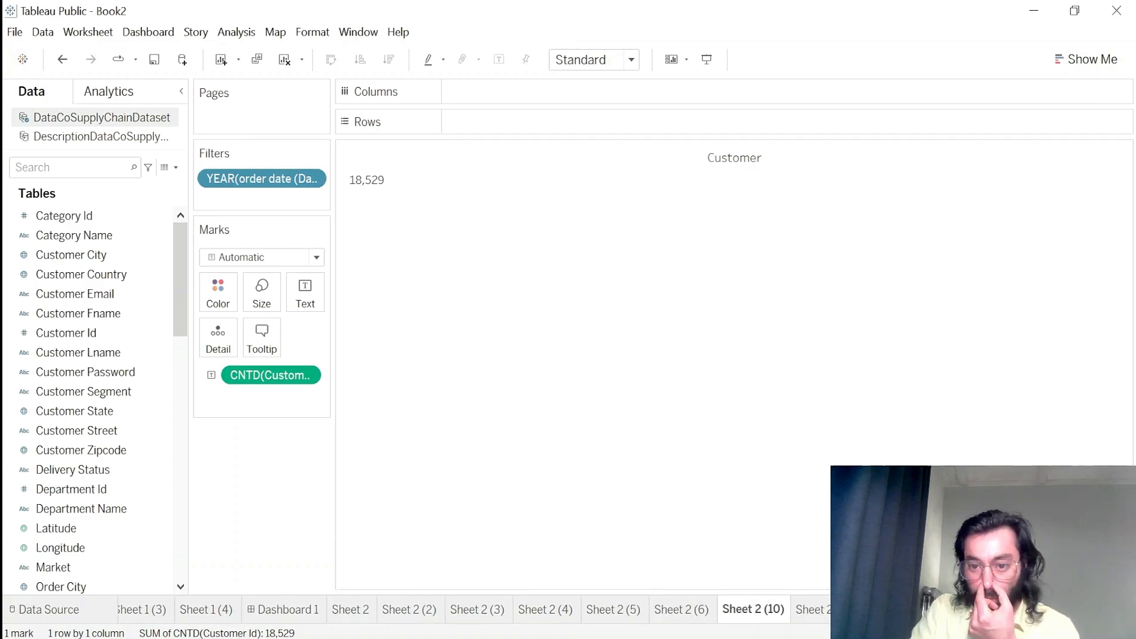
- Add the Customer sheet, Sheet 2 (10), to the dashboard between Sales/Customer and Order Profit and fit it to Entire View
{"action": "left_click", "coordinate": [1005, 610]}
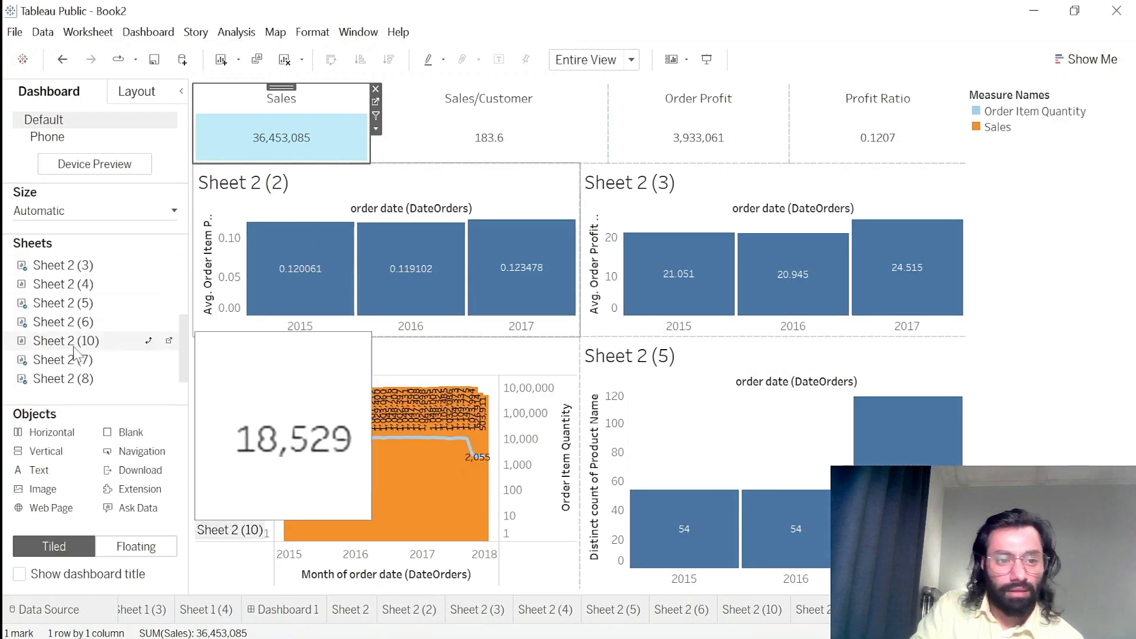
{"action": "scroll", "coordinate": [82, 379], "scroll_direction": "down", "scroll_amount": 1}
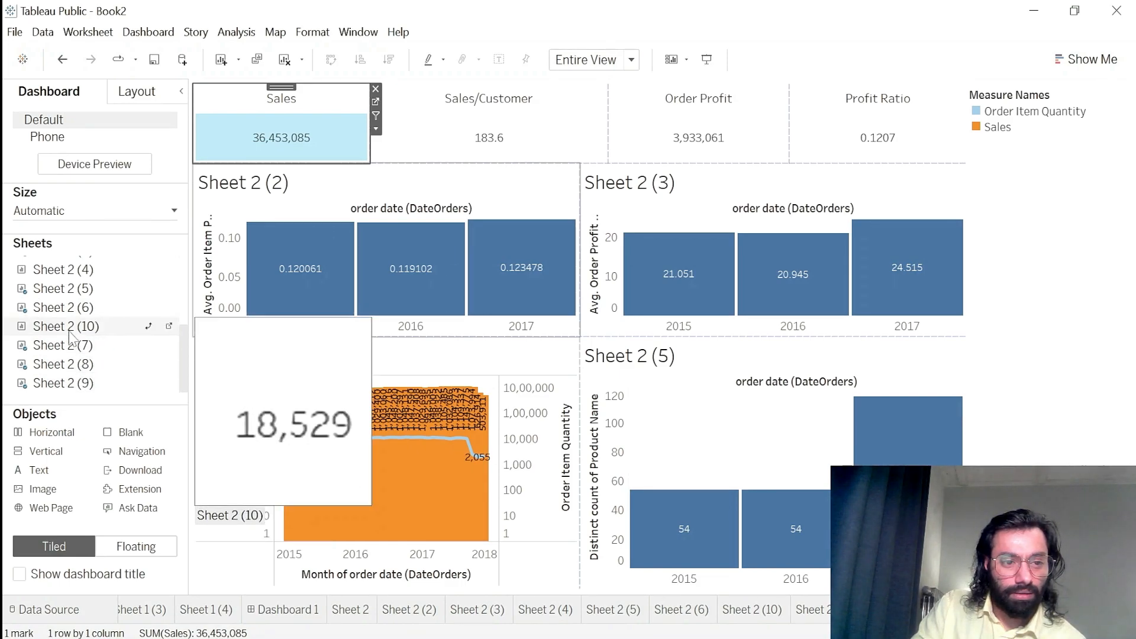
{"action": "left_click_drag", "start_coordinate": [70, 328], "coordinate": [579, 127]}
{"action": "left_click", "coordinate": [614, 128]}
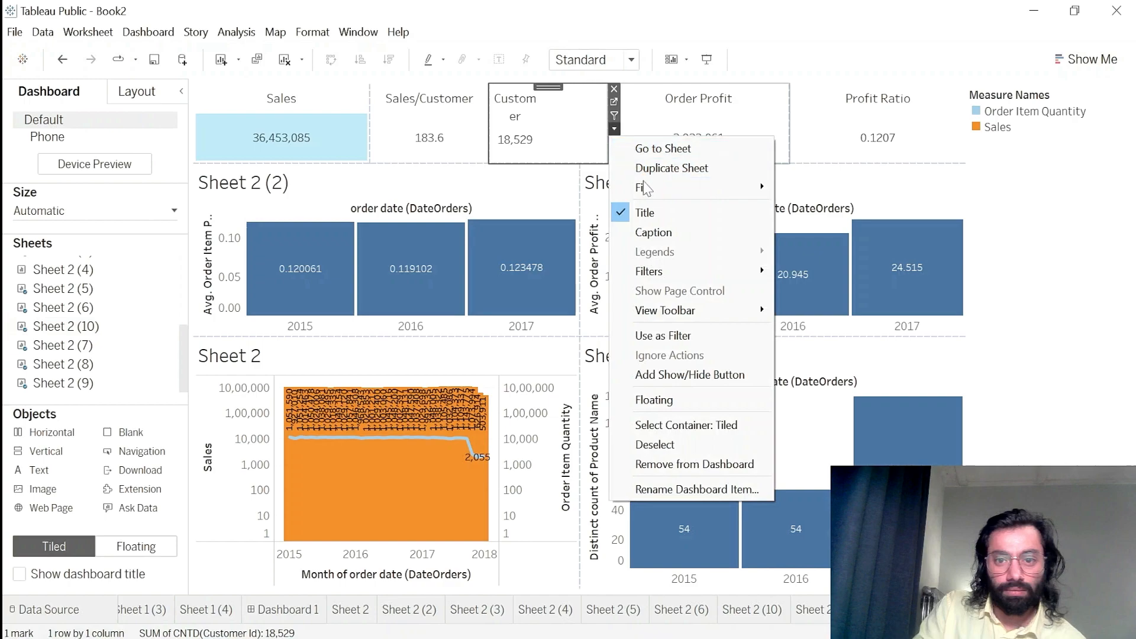
{"action": "mouse_move", "coordinate": [645, 188]}
{"action": "left_click", "coordinate": [816, 248]}
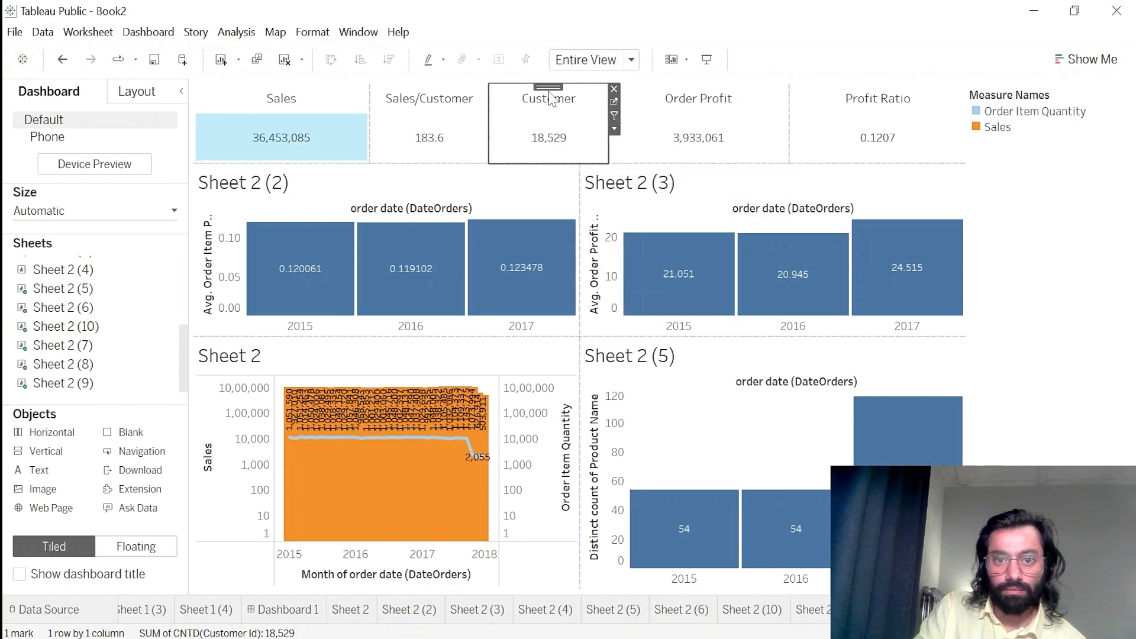
- Move the Customer sheet between Sales and Sales/Customer on the dashboard and make the Sales sheet slightly narrower
{"action": "left_click_drag", "start_coordinate": [547, 88], "coordinate": [456, 127]}
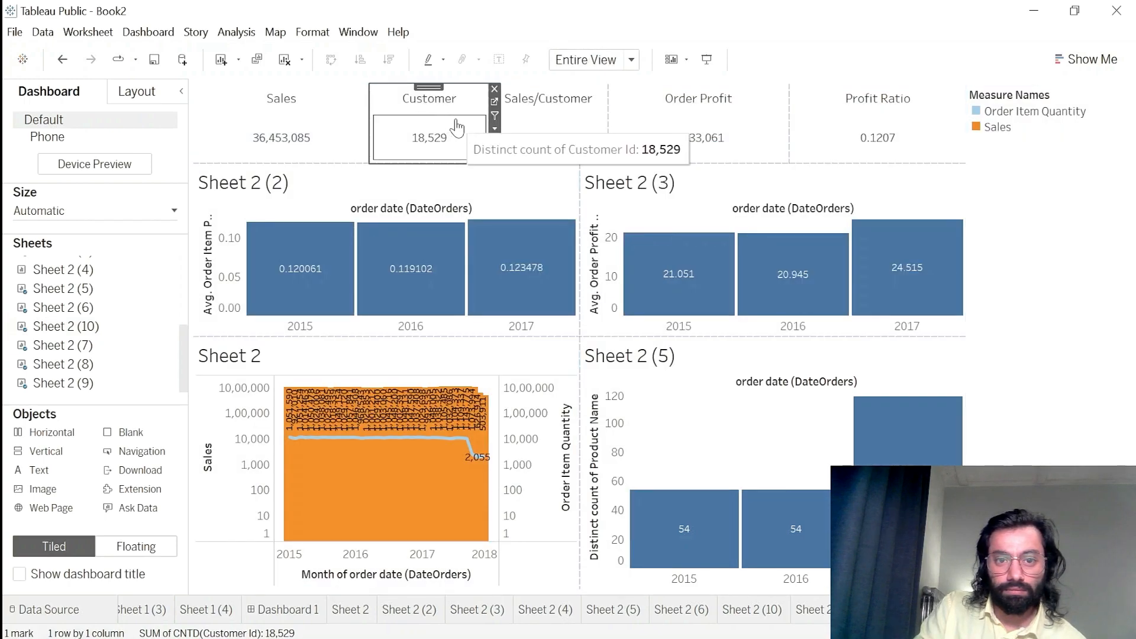
{"action": "left_click", "coordinate": [362, 121]}
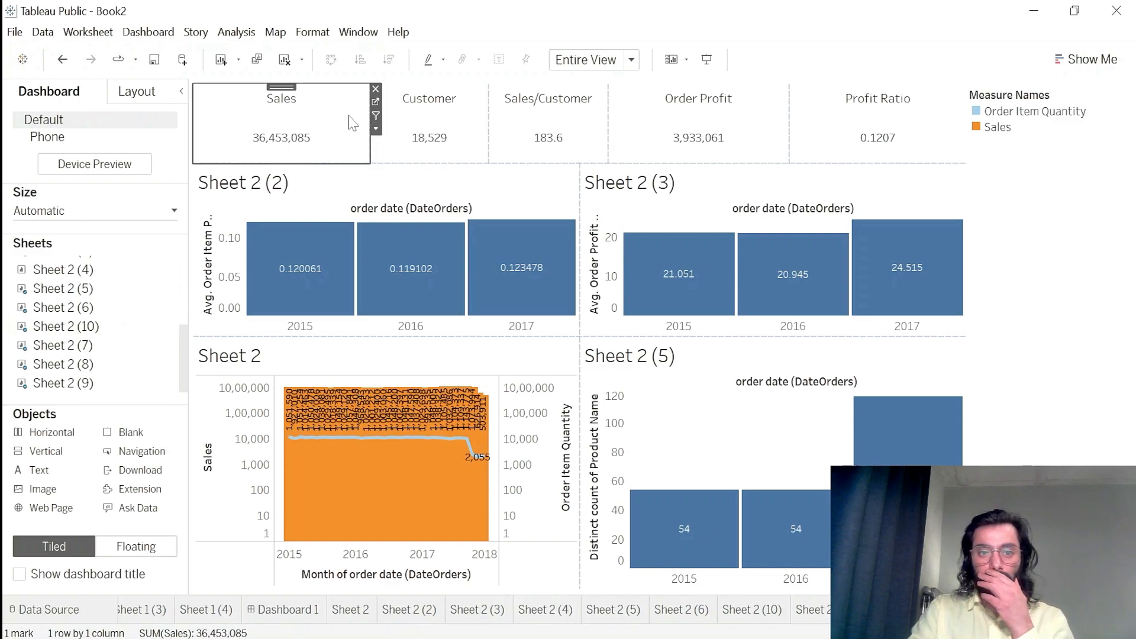
{"action": "left_click_drag", "start_coordinate": [368, 138], "coordinate": [348, 150]}
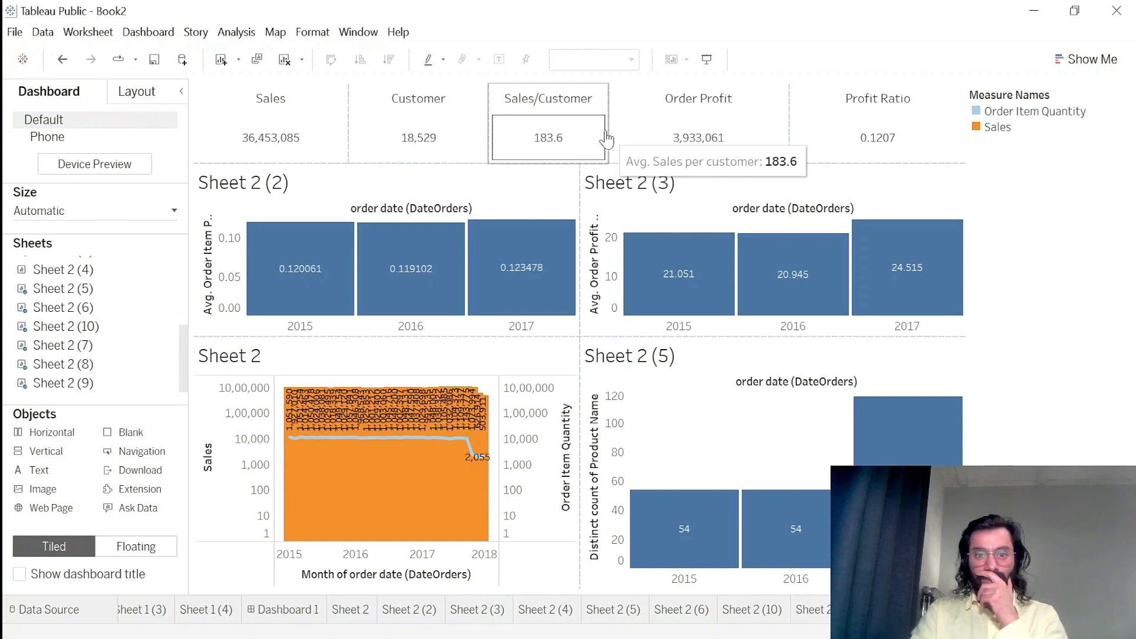
- Widen the Sales/Customer sheet and narrow the Profit Ratio sheet so the dashboard's top row is more evenly spaced
{"action": "left_click_drag", "start_coordinate": [608, 130], "coordinate": [626, 109]}
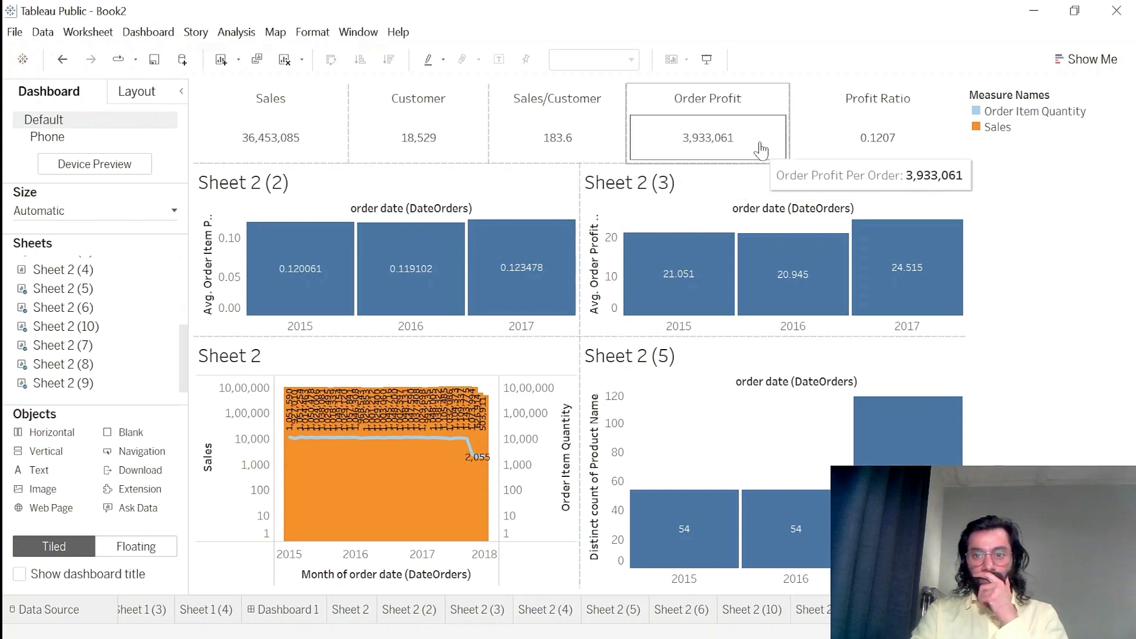
{"action": "left_click_drag", "start_coordinate": [786, 137], "coordinate": [806, 144]}
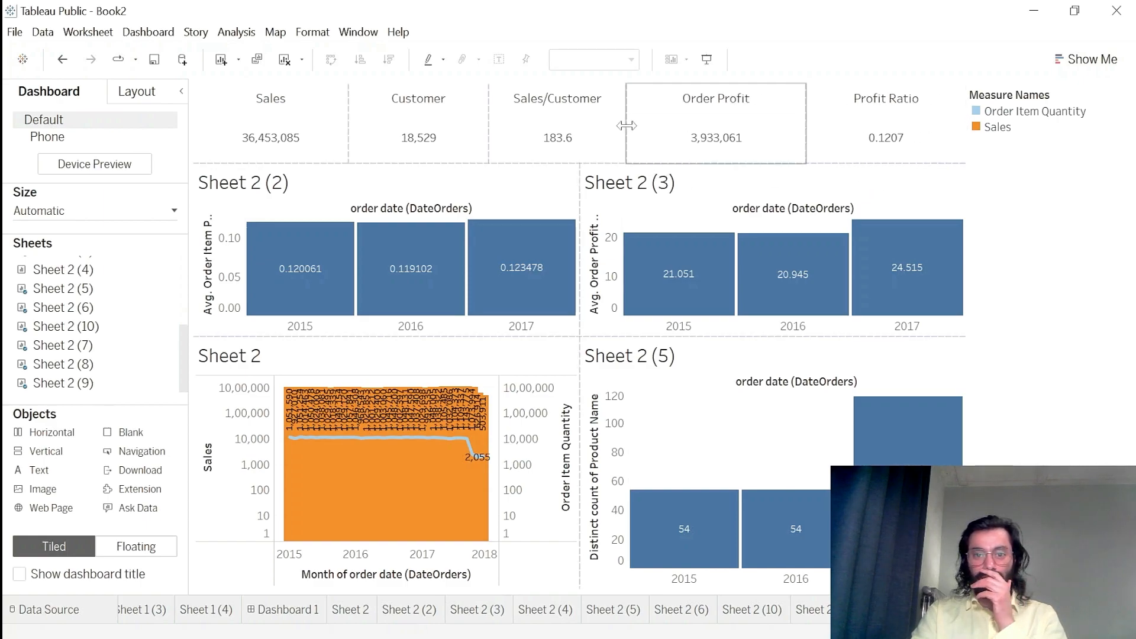
{"action": "left_click_drag", "start_coordinate": [626, 126], "coordinate": [645, 126]}
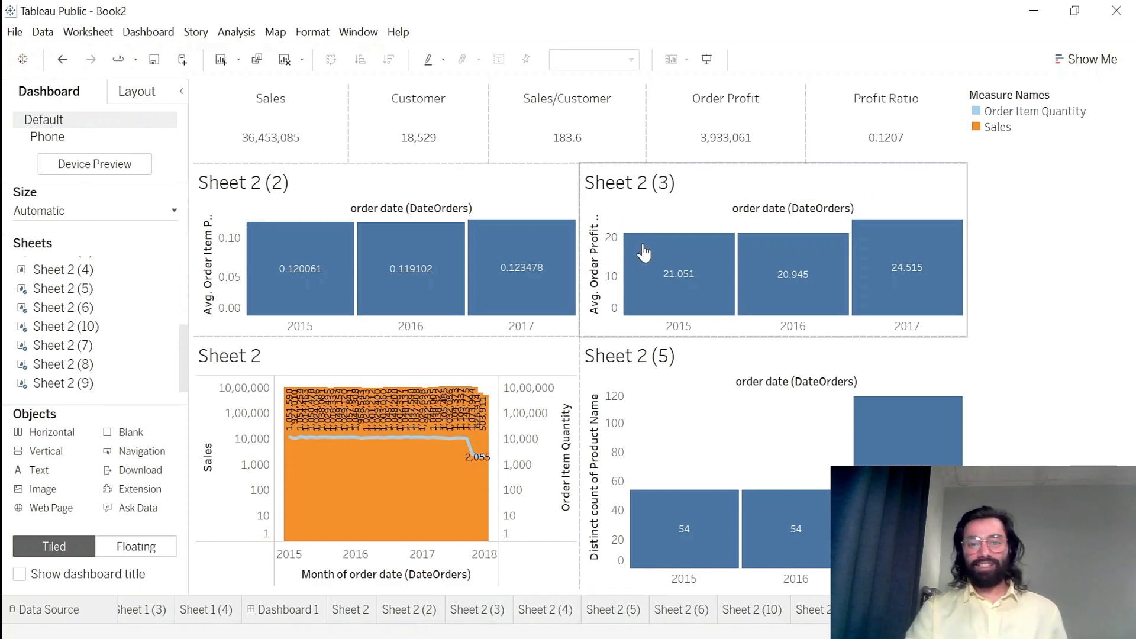
- Move the Sheet 2 chart above Sheet 2 (2) on the dashboard, directly below the row of text sheets
{"action": "mouse_move", "coordinate": [631, 261]}
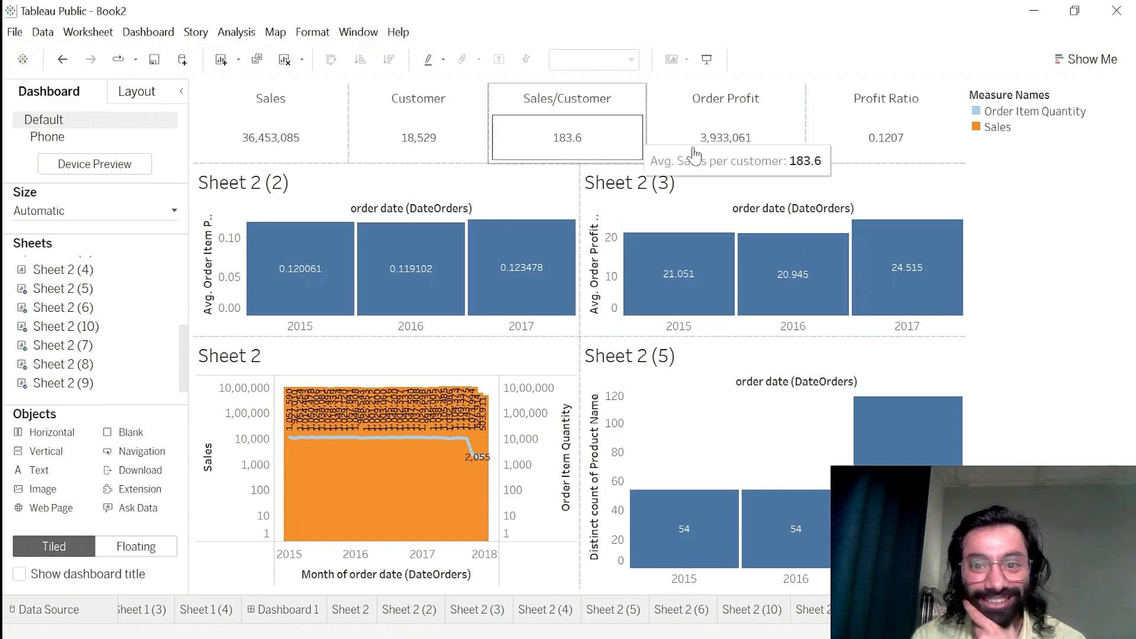
{"action": "mouse_move", "coordinate": [526, 274]}
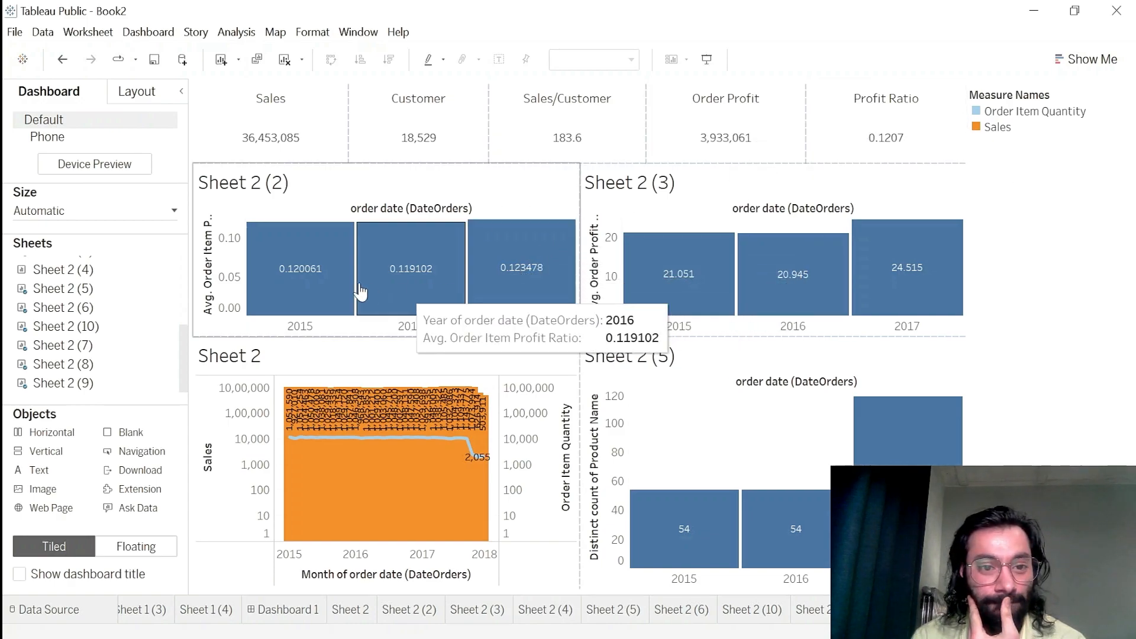
{"action": "mouse_move", "coordinate": [338, 286]}
{"action": "left_click", "coordinate": [372, 363]}
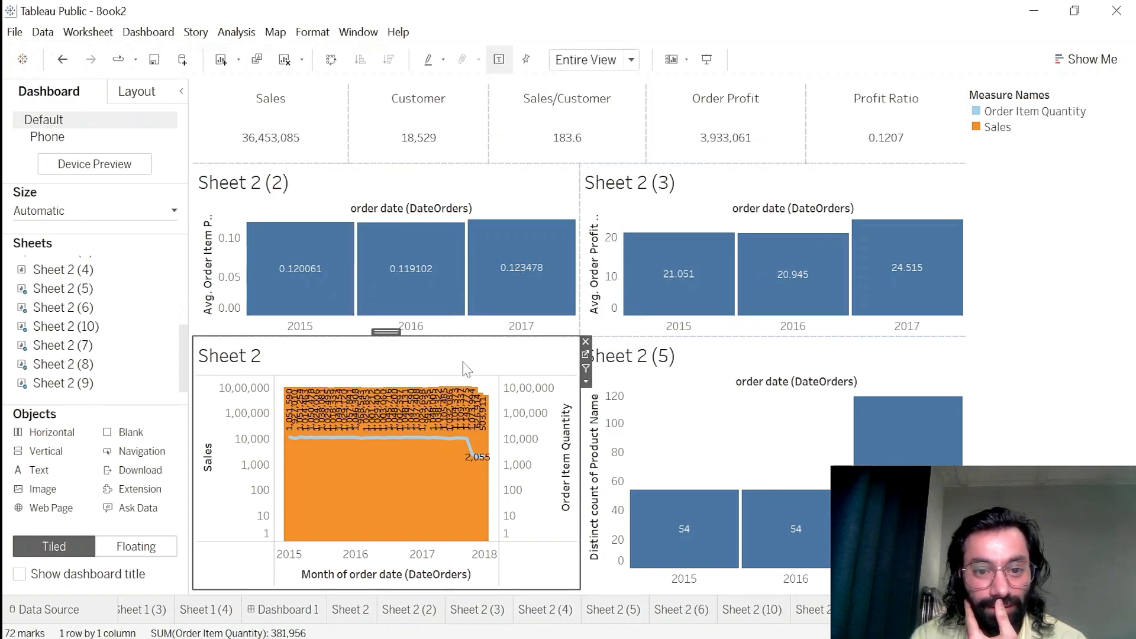
{"action": "left_click_drag", "start_coordinate": [381, 329], "coordinate": [350, 230]}
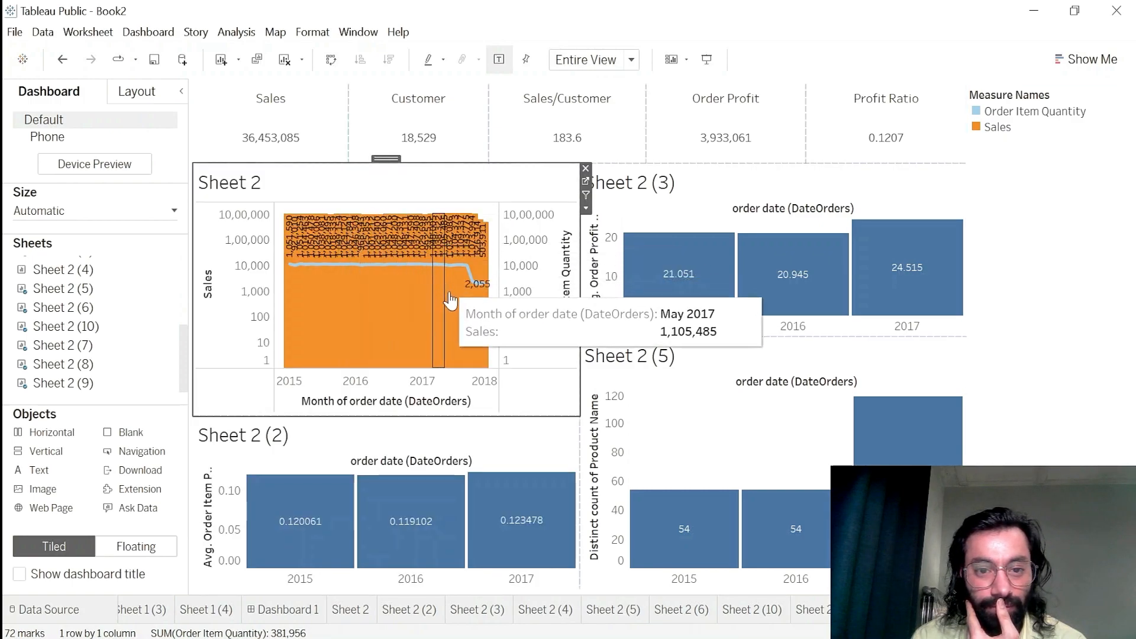
- Hide the Order Item Quantity and Sales axis headers of the Sheet 2 chart
{"action": "left_click", "coordinate": [586, 208]}
{"action": "left_click", "coordinate": [562, 272]}
{"action": "right_click", "coordinate": [562, 272]}
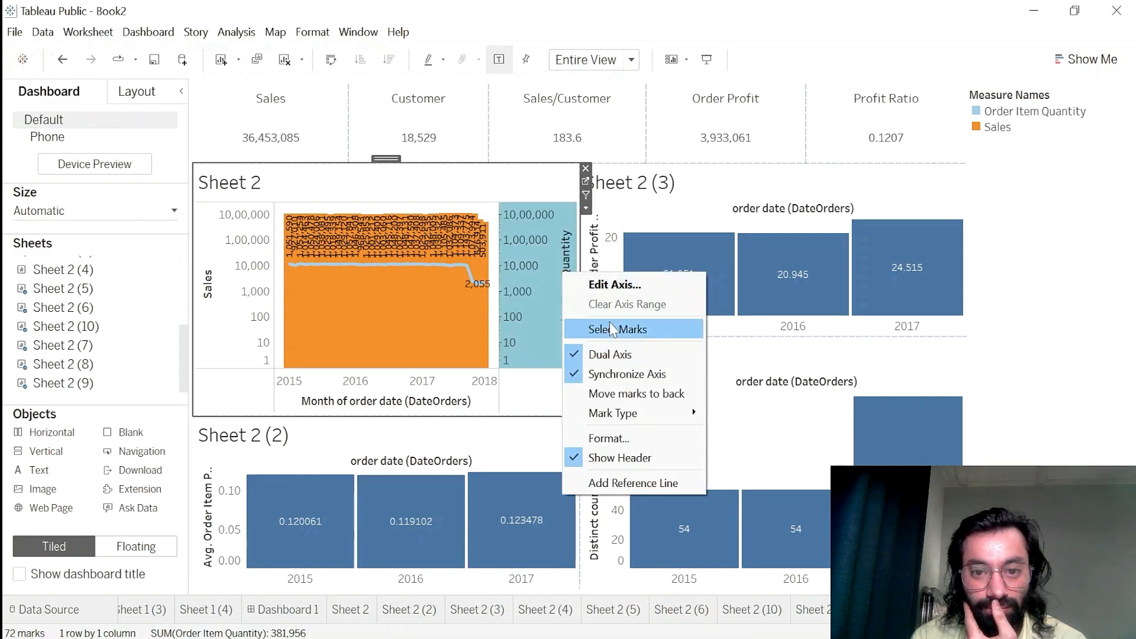
{"action": "left_click", "coordinate": [619, 457]}
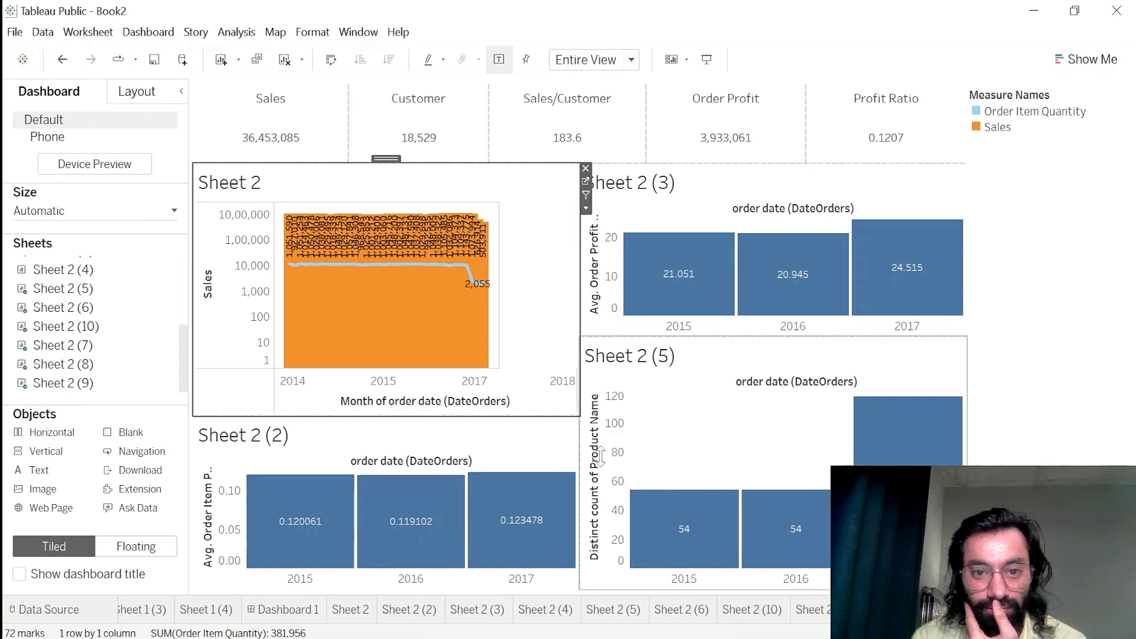
{"action": "right_click", "coordinate": [208, 275]}
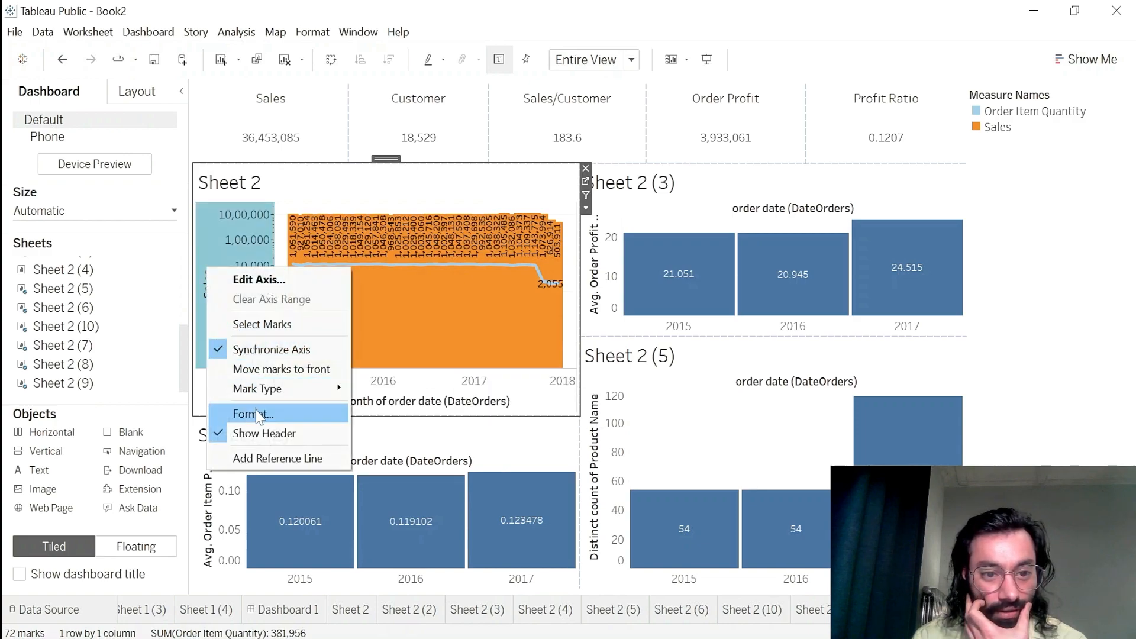
{"action": "left_click", "coordinate": [264, 434]}
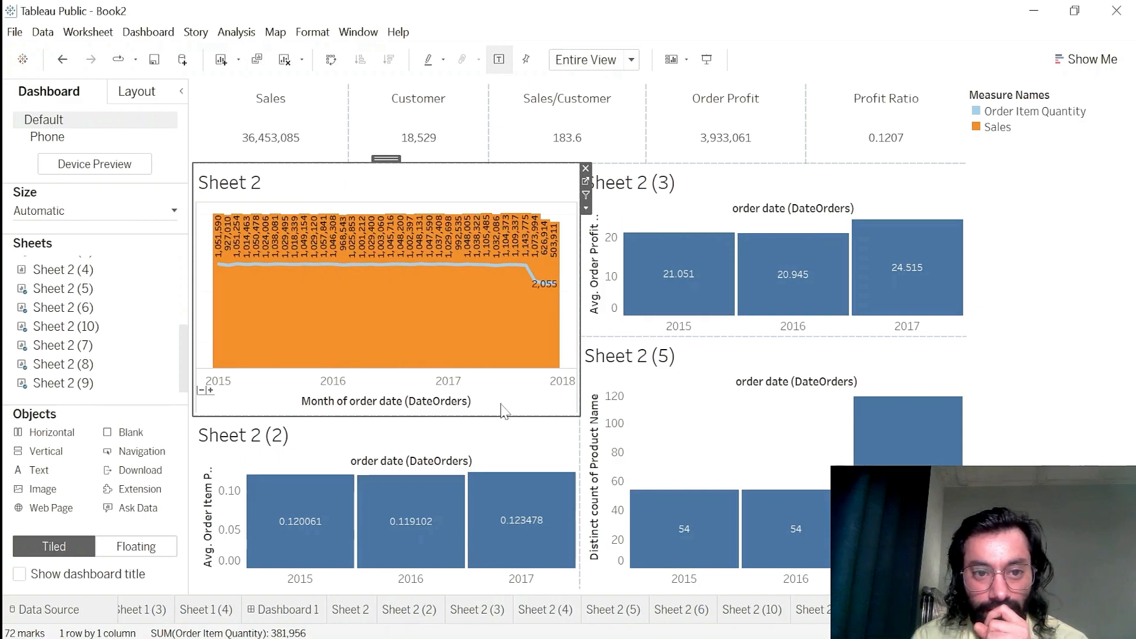
- Set the Sheet 2 chart to Fit Width and slightly widen its dashboard column
{"action": "left_click", "coordinate": [586, 210]}
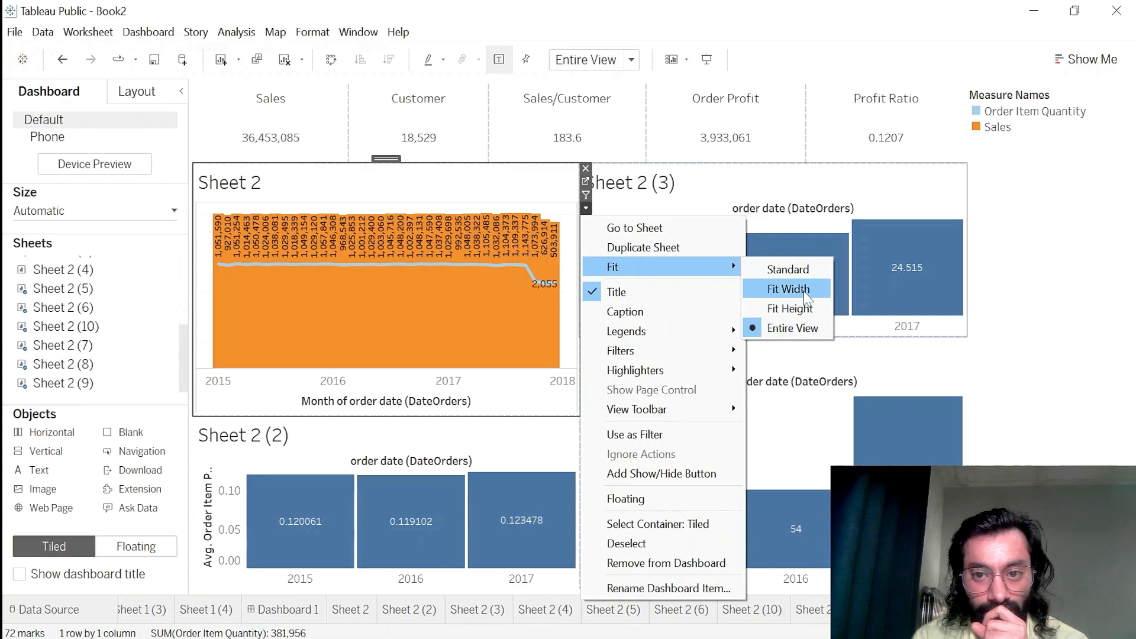
{"action": "left_click", "coordinate": [806, 290]}
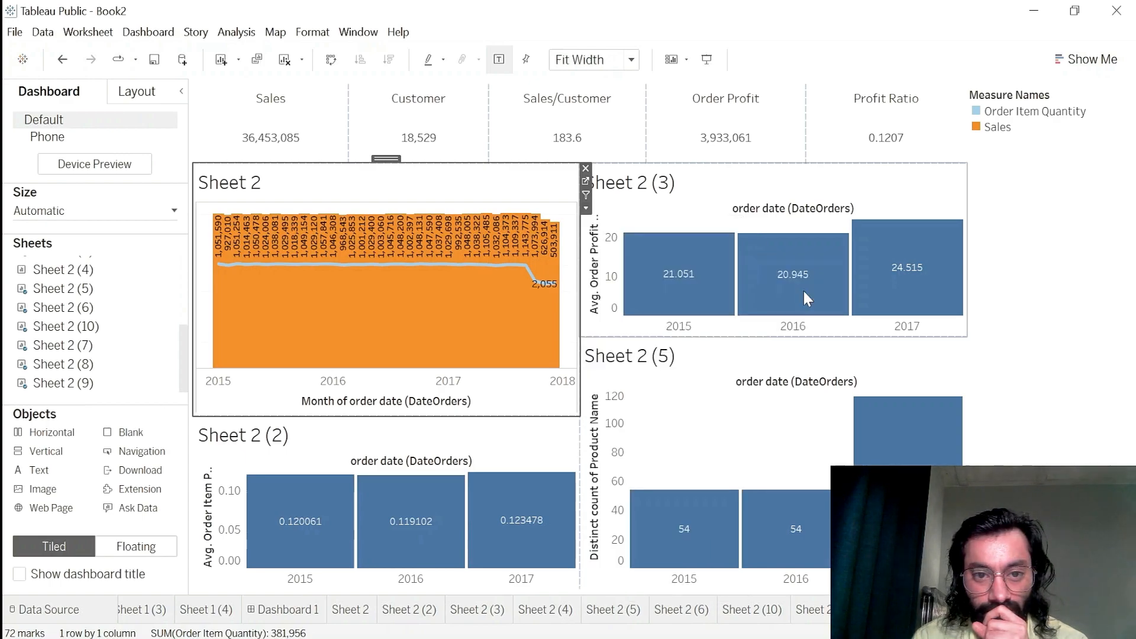
{"action": "left_click_drag", "start_coordinate": [577, 244], "coordinate": [608, 253]}
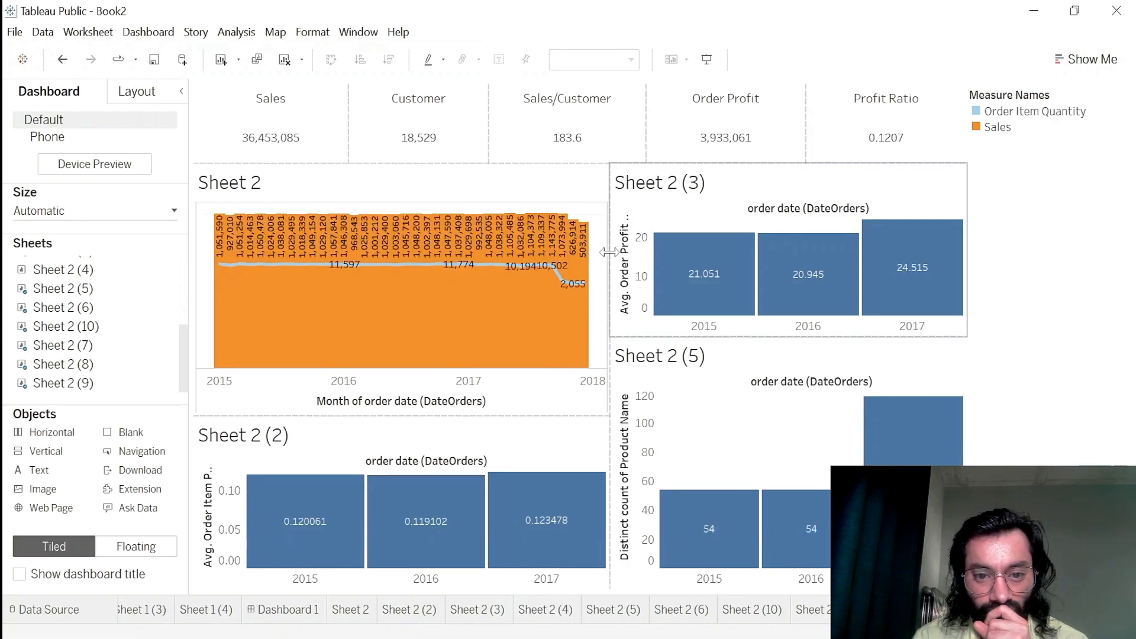
- Duplicate Sheet 2 (5) and clear the copy's column, row and label fields, keeping the year filter
{"action": "left_click", "coordinate": [556, 447]}
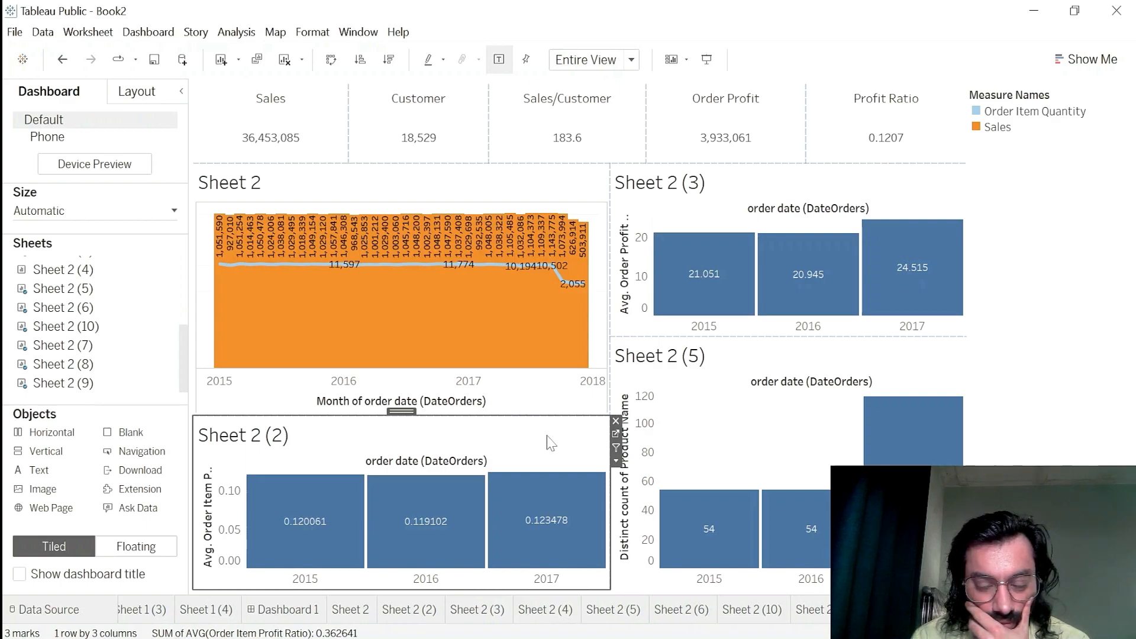
{"action": "left_click", "coordinate": [775, 367]}
{"action": "left_click", "coordinate": [972, 356]}
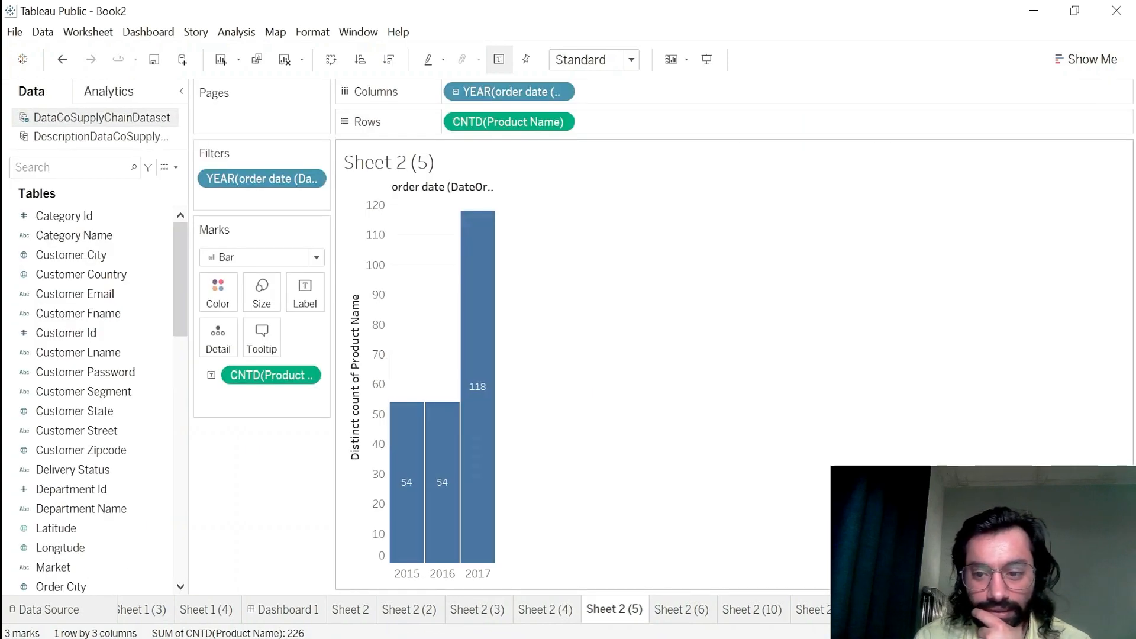
{"action": "right_click", "coordinate": [615, 617]}
{"action": "left_click", "coordinate": [642, 436]}
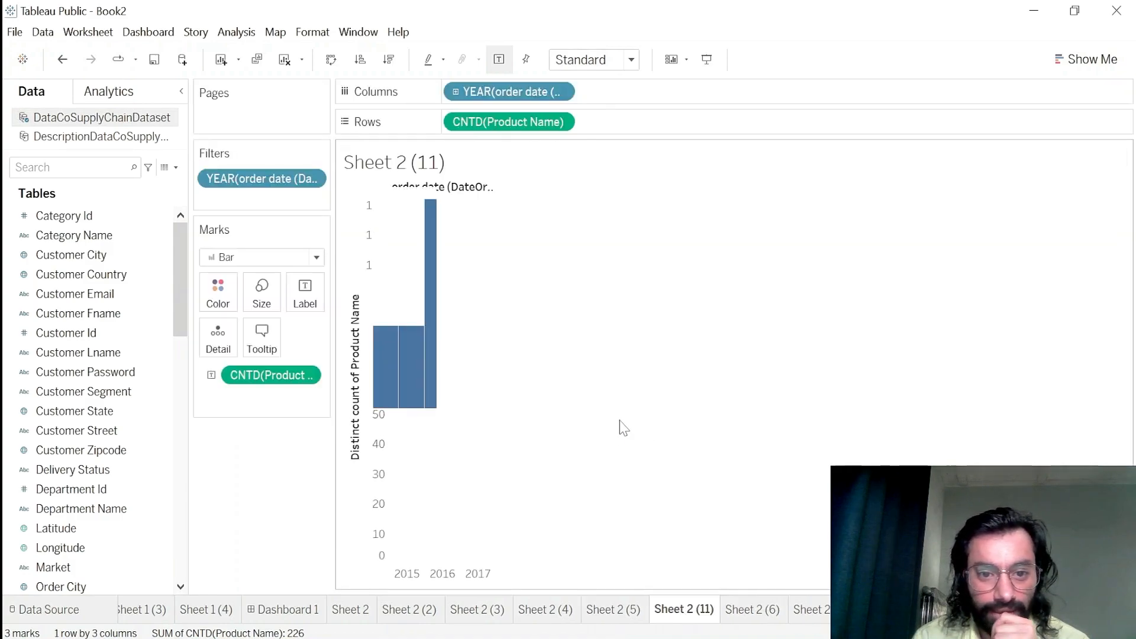
{"action": "left_click_drag", "start_coordinate": [515, 122], "coordinate": [281, 457]}
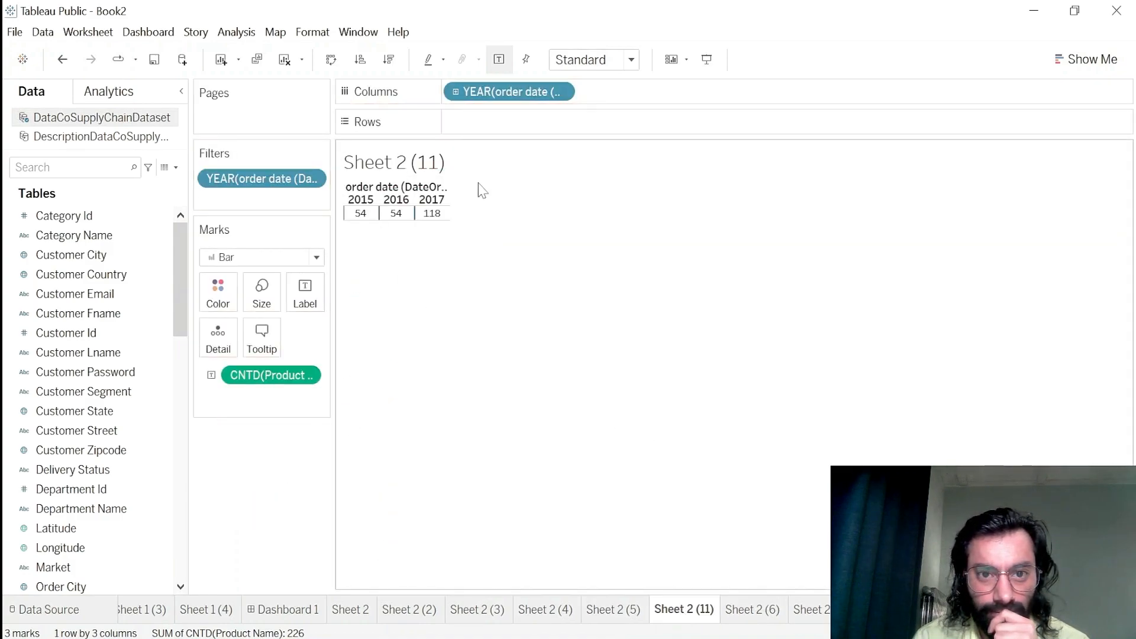
{"action": "left_click_drag", "start_coordinate": [496, 93], "coordinate": [507, 325]}
- Add Order Region to the rows of the emptied sheet
{"action": "left_click", "coordinate": [1083, 61]}
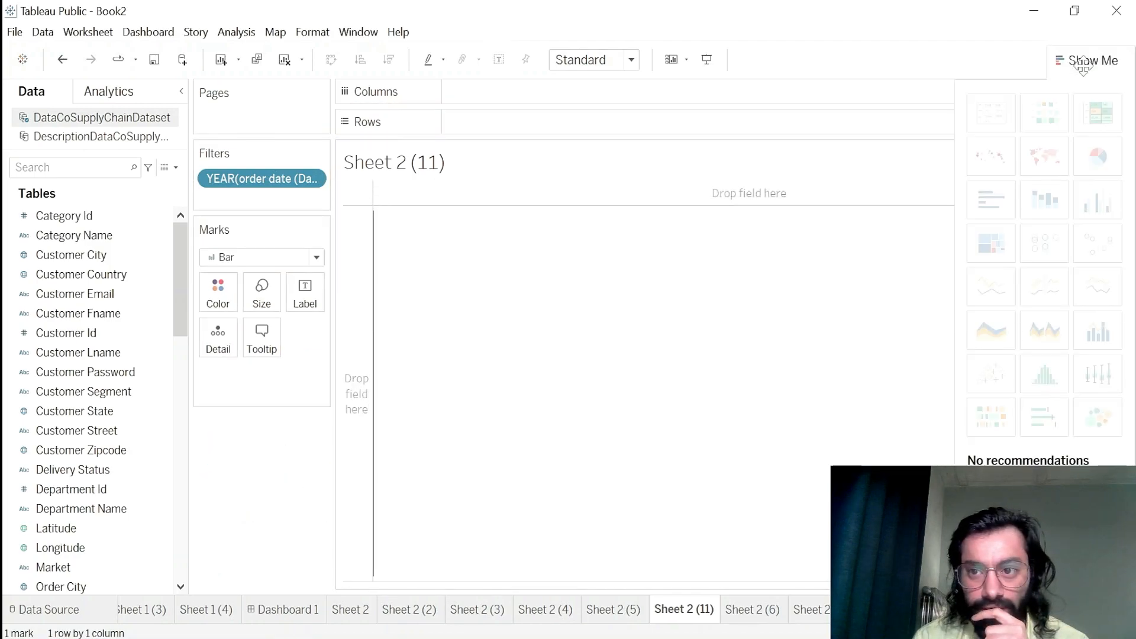
{"action": "left_click", "coordinate": [1083, 61]}
{"action": "scroll", "coordinate": [65, 376], "scroll_direction": "down", "scroll_amount": 1}
{"action": "left_click", "coordinate": [65, 372]}
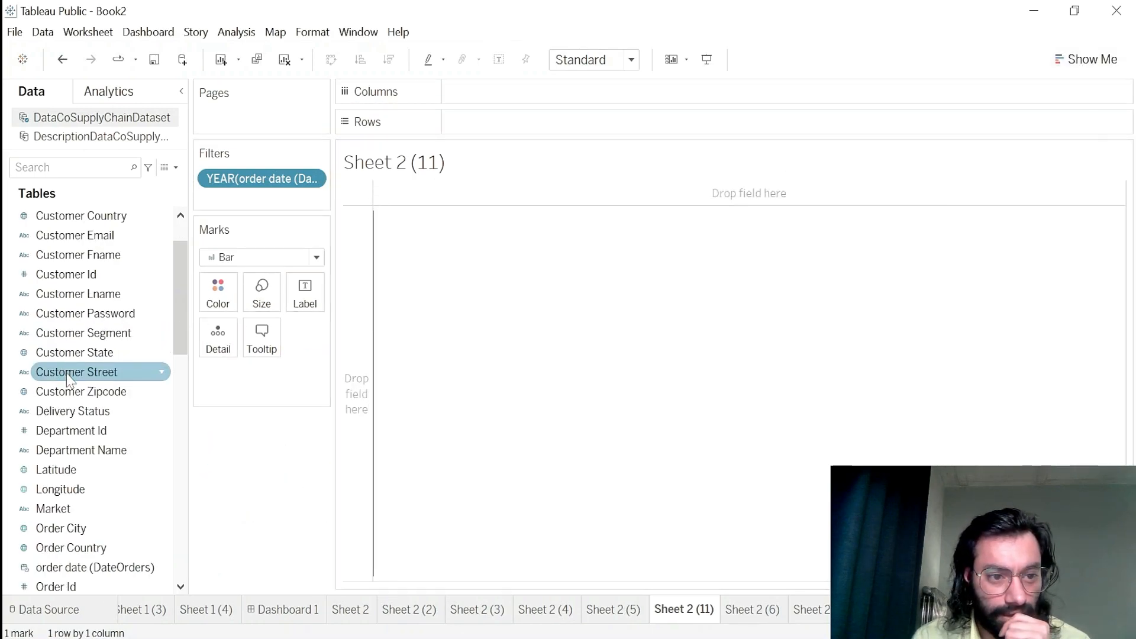
{"action": "scroll", "coordinate": [68, 379], "scroll_direction": "up", "scroll_amount": 1}
{"action": "scroll", "coordinate": [86, 379], "scroll_direction": "down", "scroll_amount": 4}
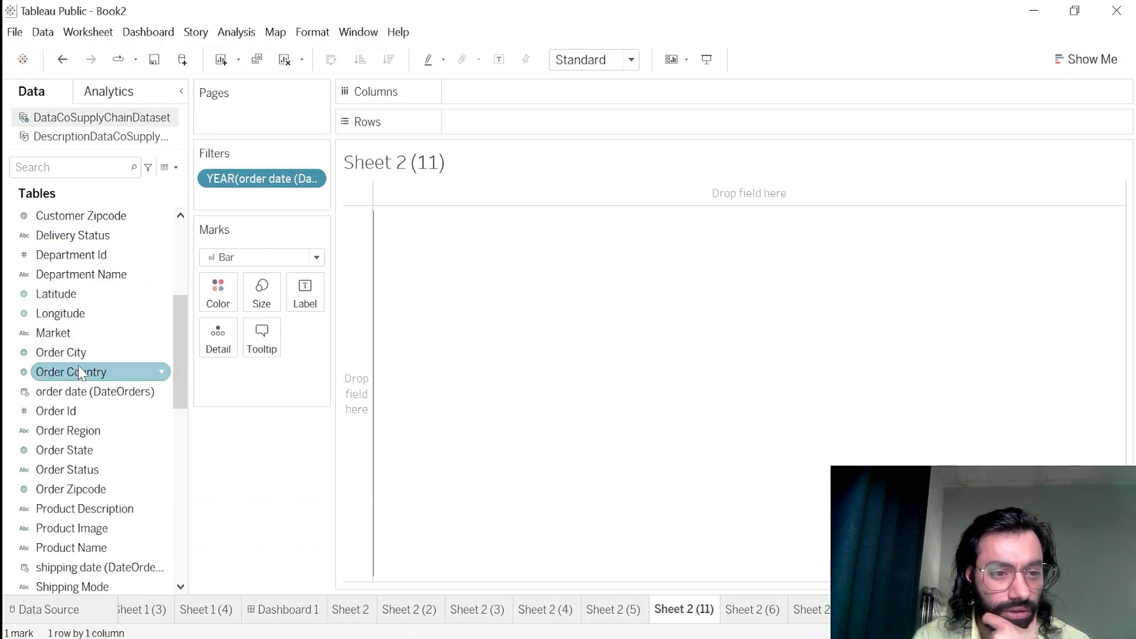
{"action": "scroll", "coordinate": [81, 373], "scroll_direction": "down", "scroll_amount": 1}
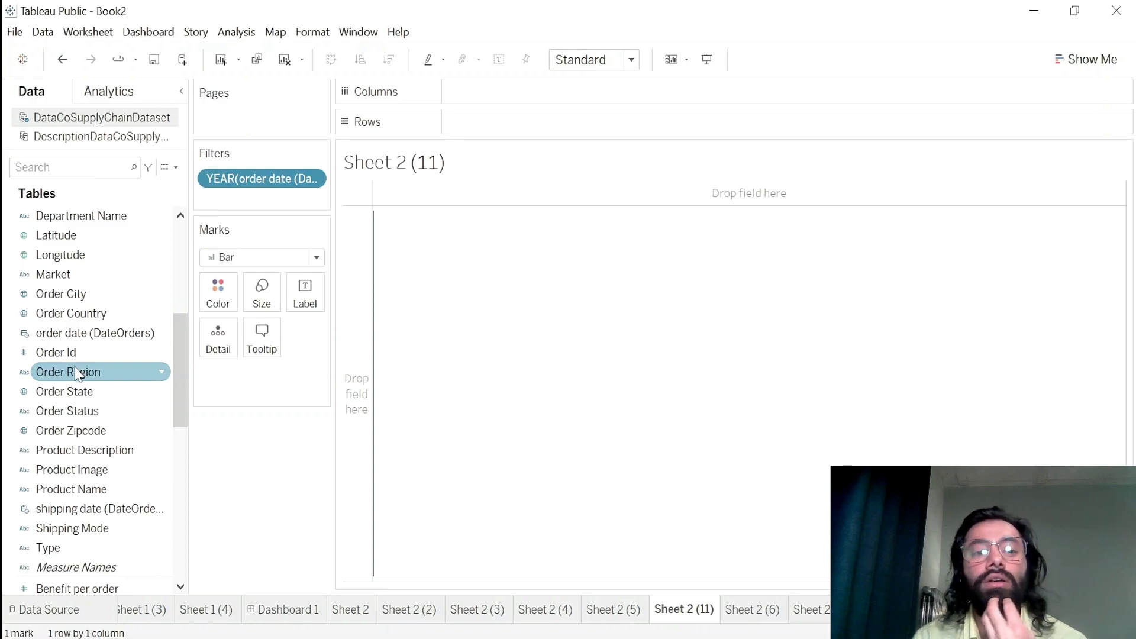
{"action": "scroll", "coordinate": [77, 374], "scroll_direction": "down", "scroll_amount": 1}
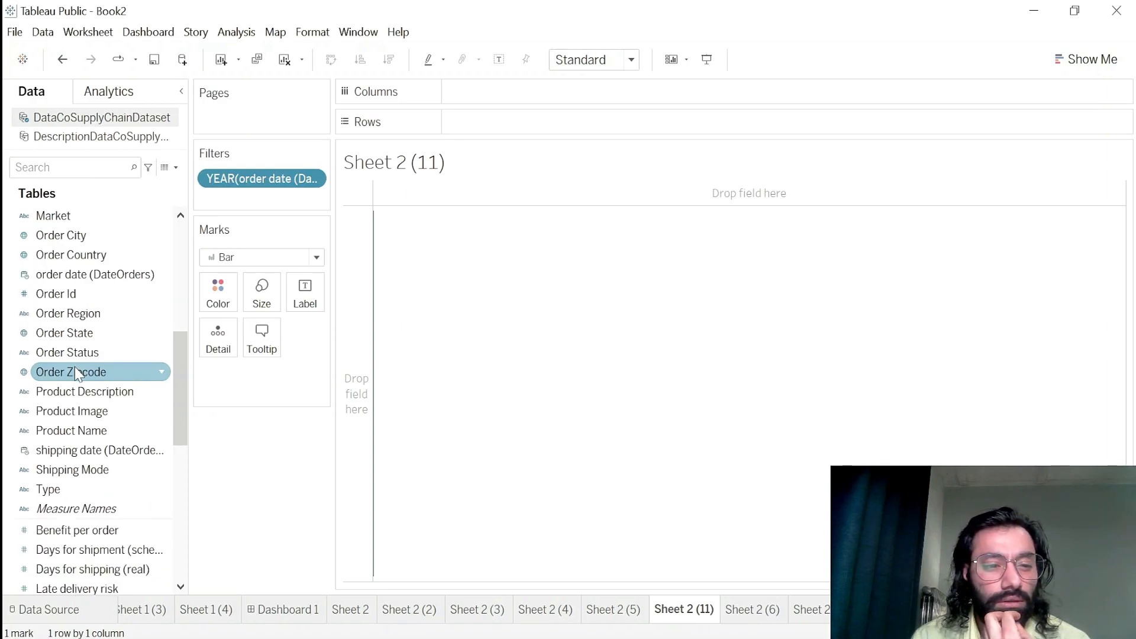
{"action": "double_click", "coordinate": [83, 316]}
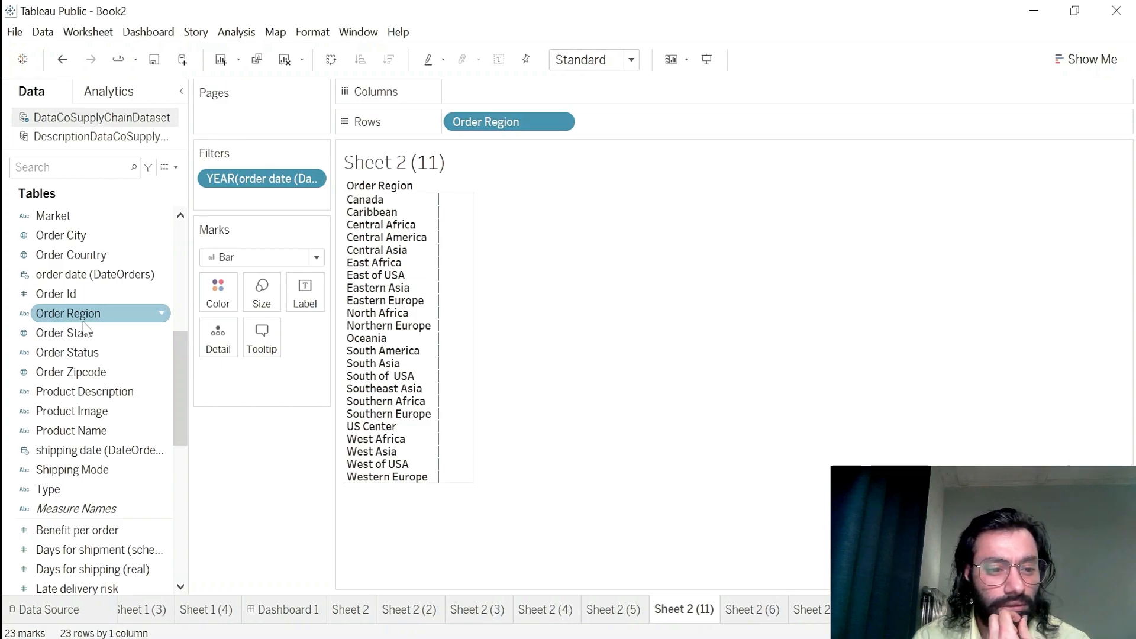
- Add Market to the rows and remove Order Region from them
{"action": "scroll", "coordinate": [84, 325], "scroll_direction": "up", "scroll_amount": 1}
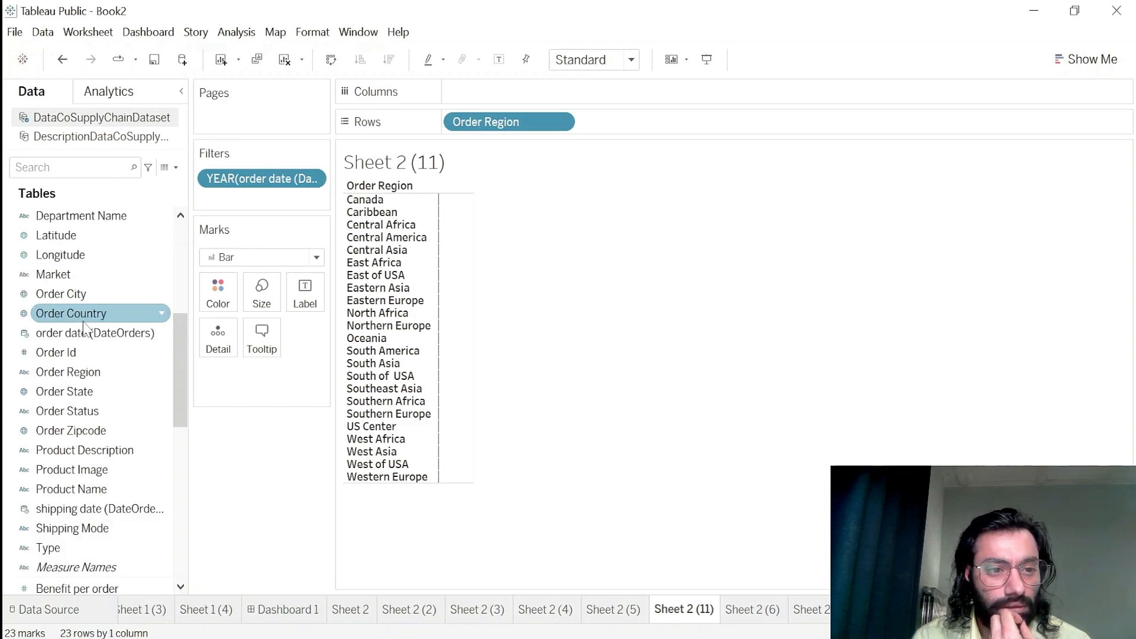
{"action": "double_click", "coordinate": [72, 280]}
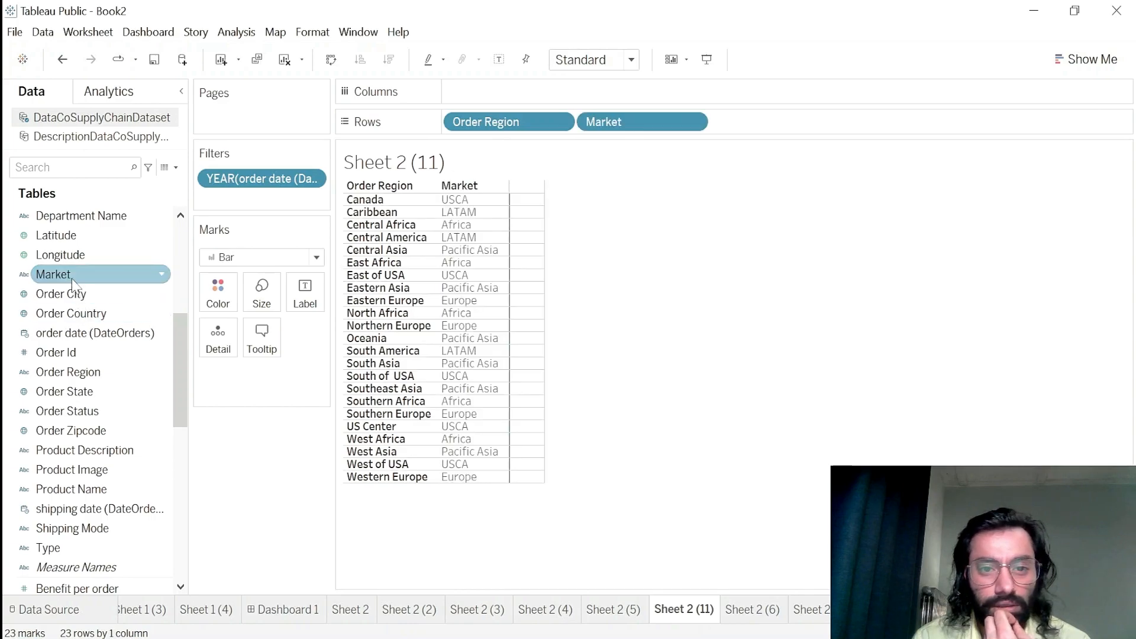
{"action": "left_click_drag", "start_coordinate": [520, 121], "coordinate": [763, 437]}
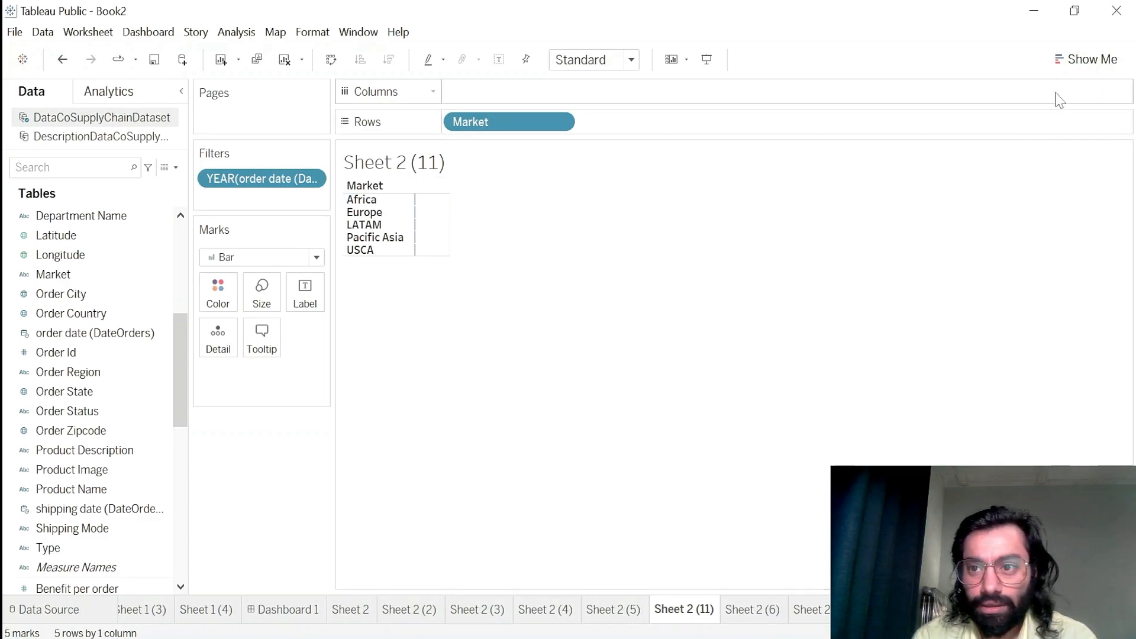
{"action": "left_click", "coordinate": [1060, 62]}
{"action": "left_click", "coordinate": [1059, 57]}
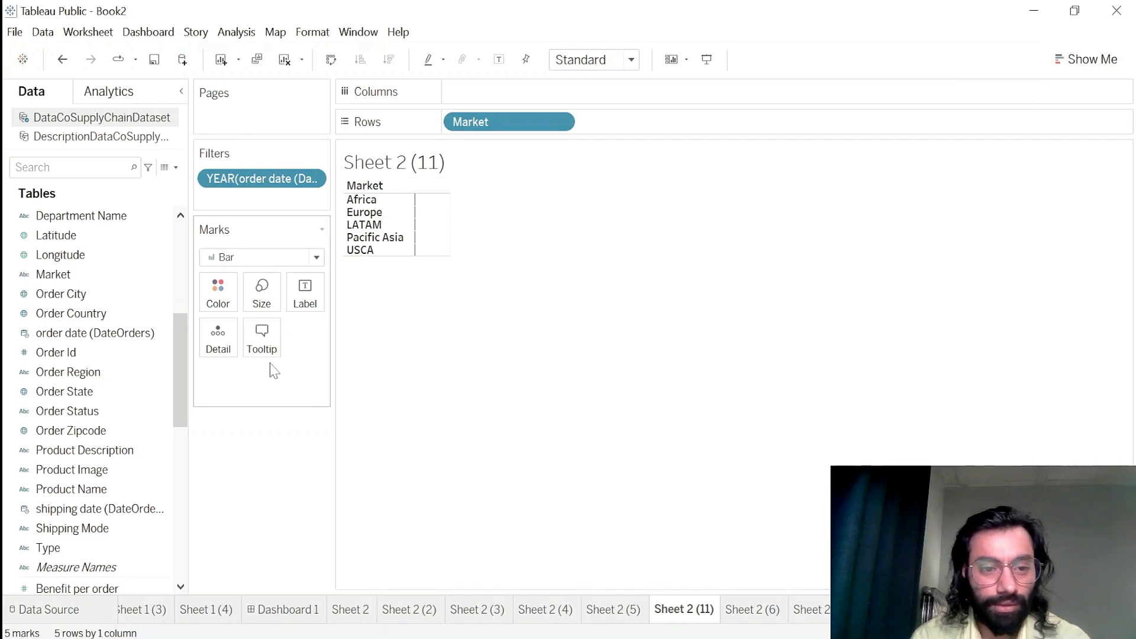
- Label each market with the sums of Sales and Order Item Profit Ratio
{"action": "scroll", "coordinate": [142, 403], "scroll_direction": "down", "scroll_amount": 8}
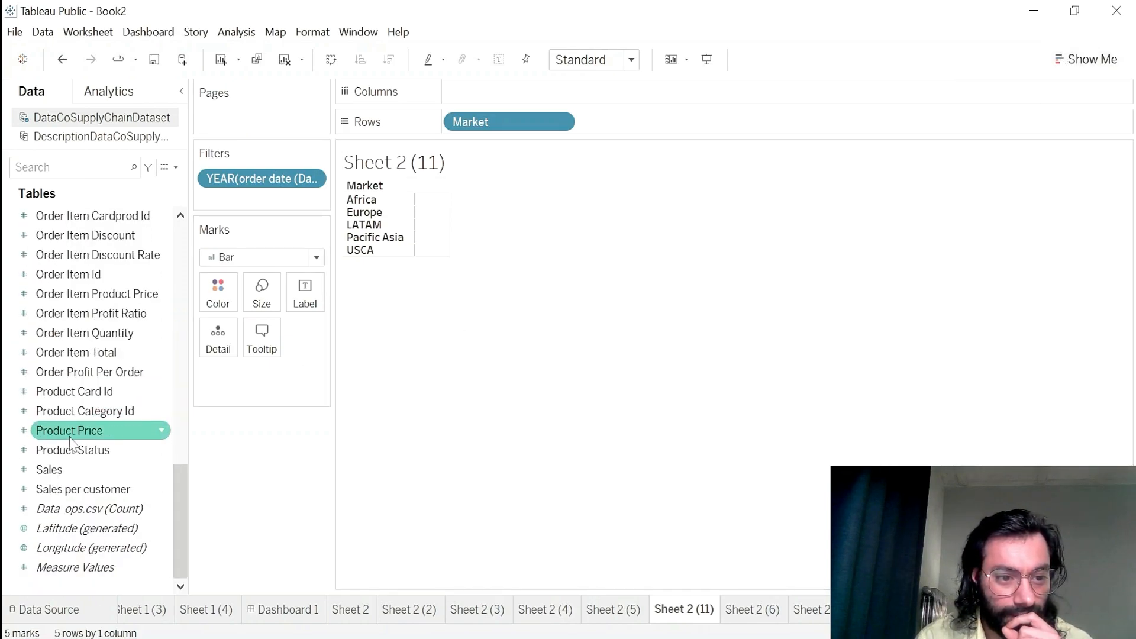
{"action": "left_click_drag", "start_coordinate": [48, 469], "coordinate": [299, 301]}
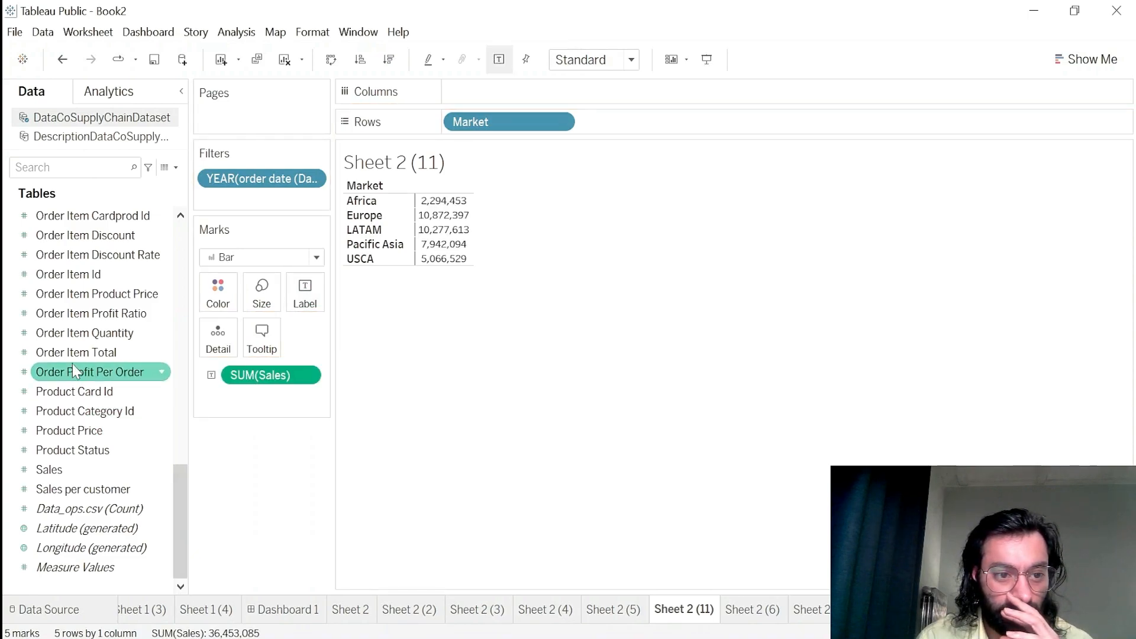
{"action": "left_click_drag", "start_coordinate": [74, 313], "coordinate": [305, 295]}
{"action": "left_click", "coordinate": [312, 396]}
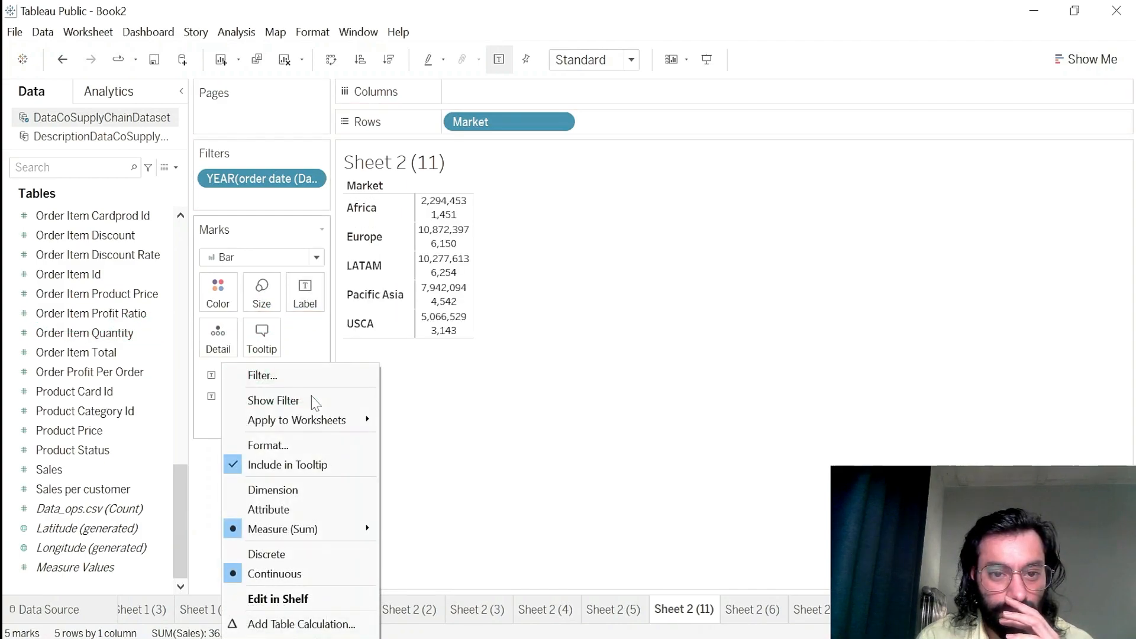
{"action": "left_click", "coordinate": [485, 421]}
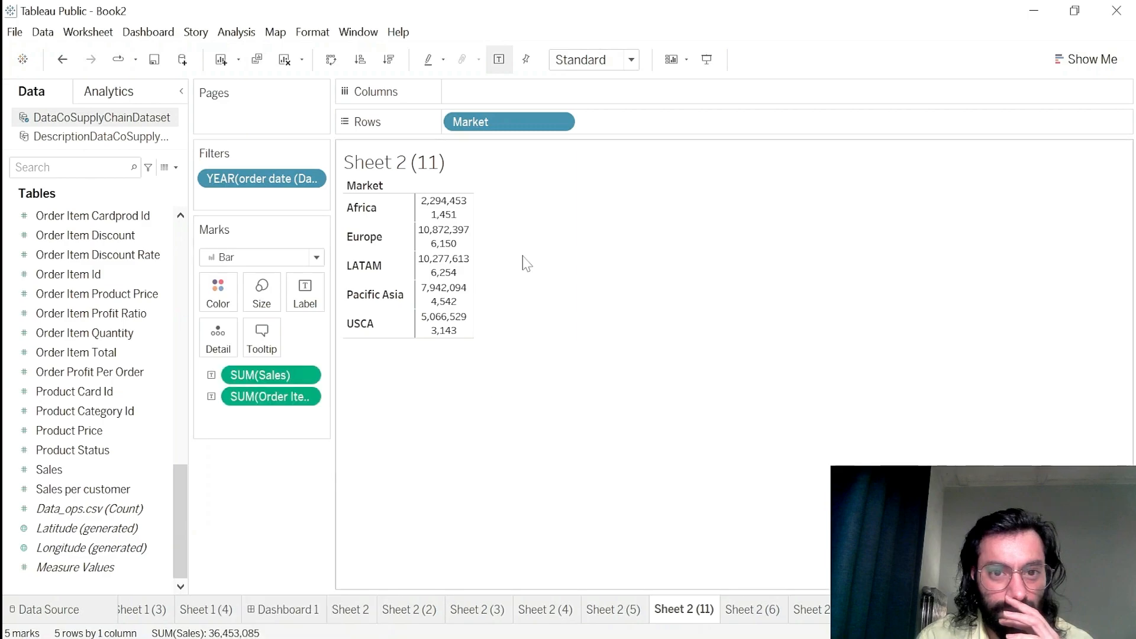
- Move Market to the columns and convert the text table into a treemap
{"action": "left_click_drag", "start_coordinate": [500, 118], "coordinate": [501, 94]}
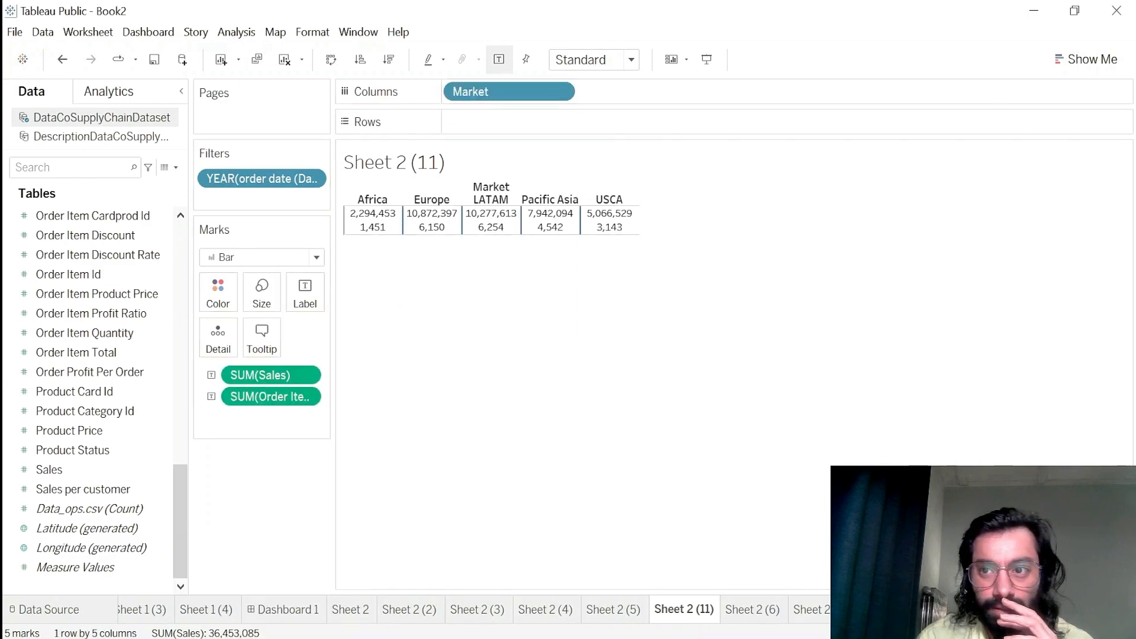
{"action": "left_click", "coordinate": [1086, 60]}
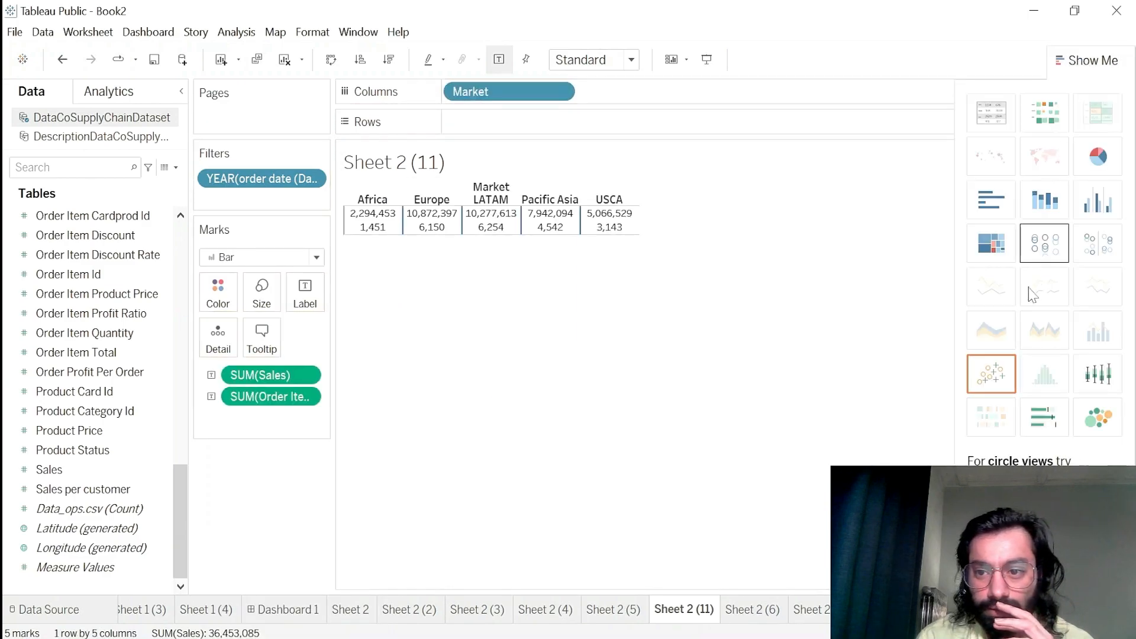
{"action": "left_click", "coordinate": [993, 245]}
{"action": "left_click", "coordinate": [1086, 60]}
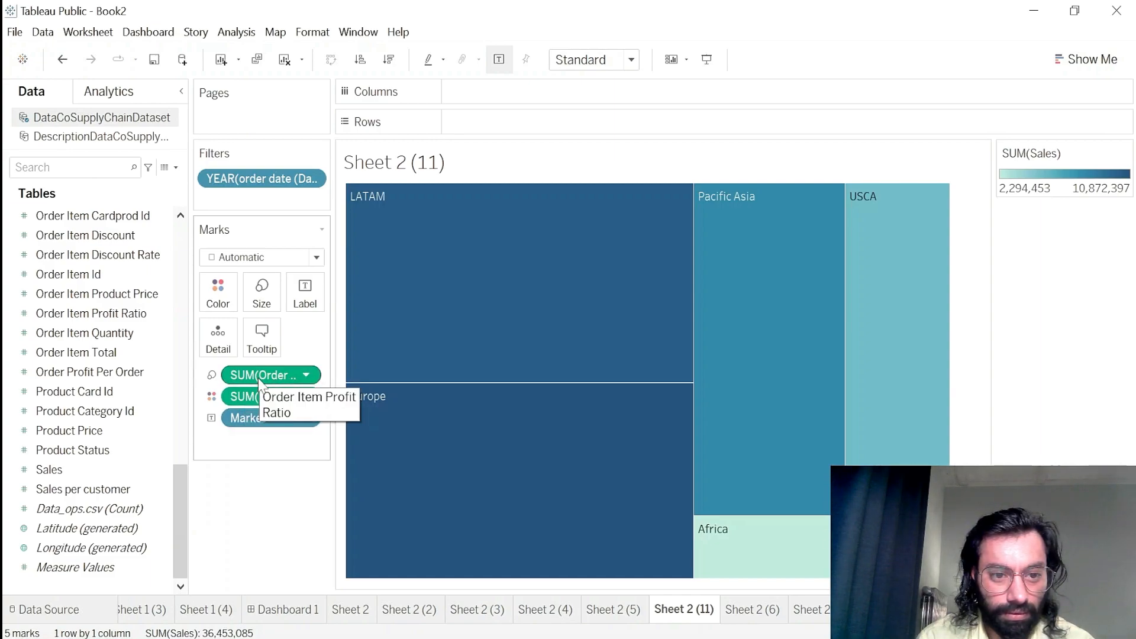
- Add the sum of Order Item Profit Ratio to the market labels and size the treemap by that ratio's average
{"action": "left_click_drag", "start_coordinate": [260, 379], "coordinate": [312, 298]}
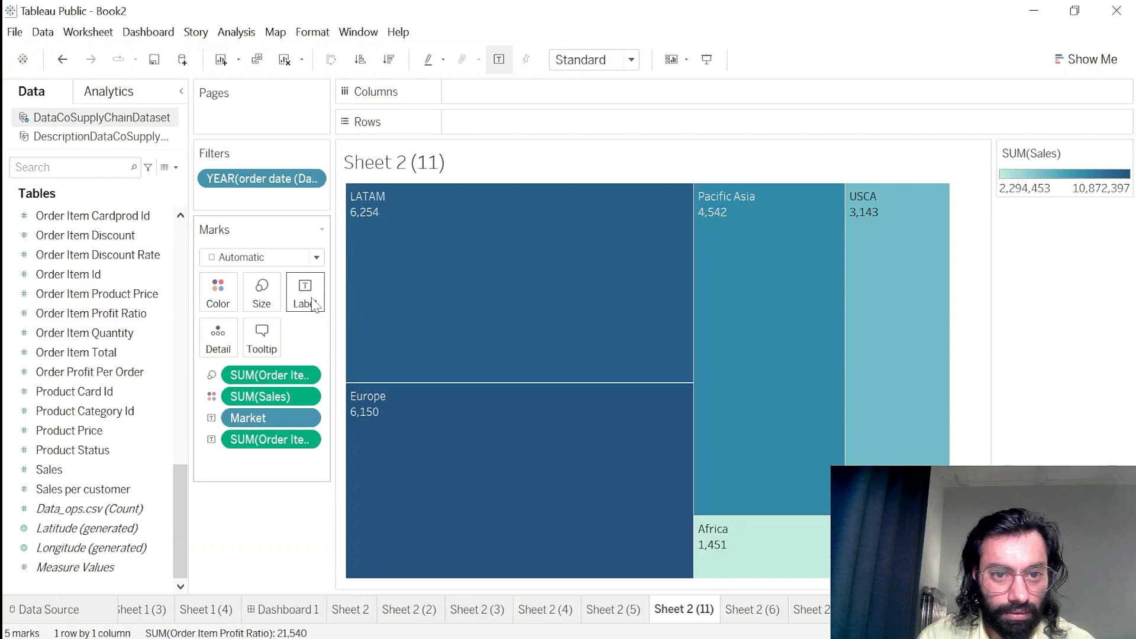
{"action": "left_click", "coordinate": [307, 374]}
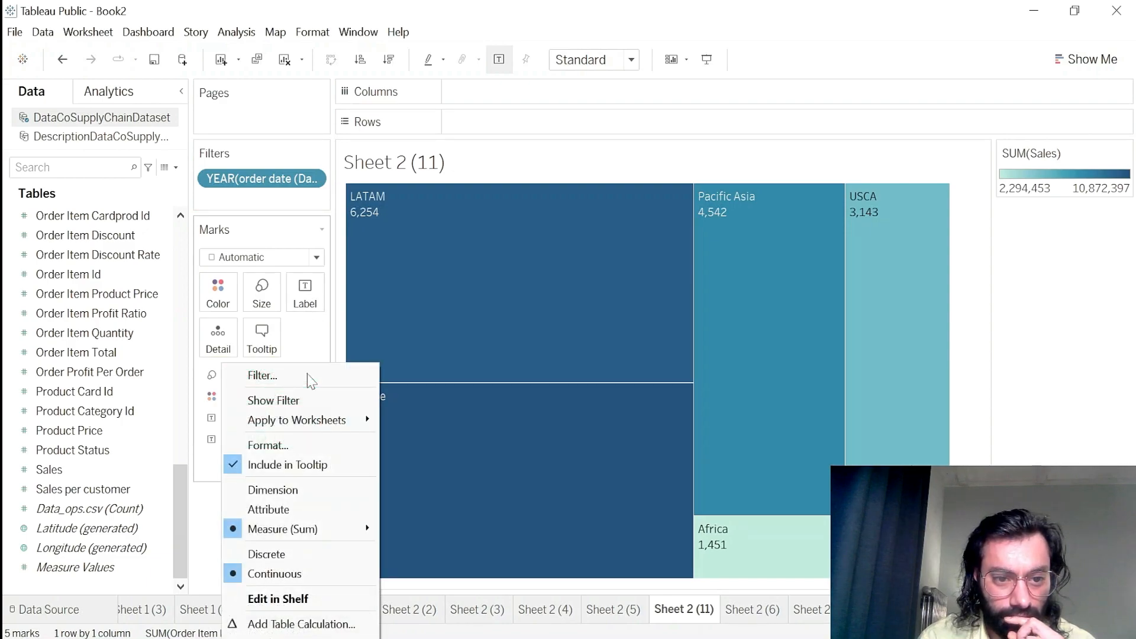
{"action": "left_click", "coordinate": [308, 547]}
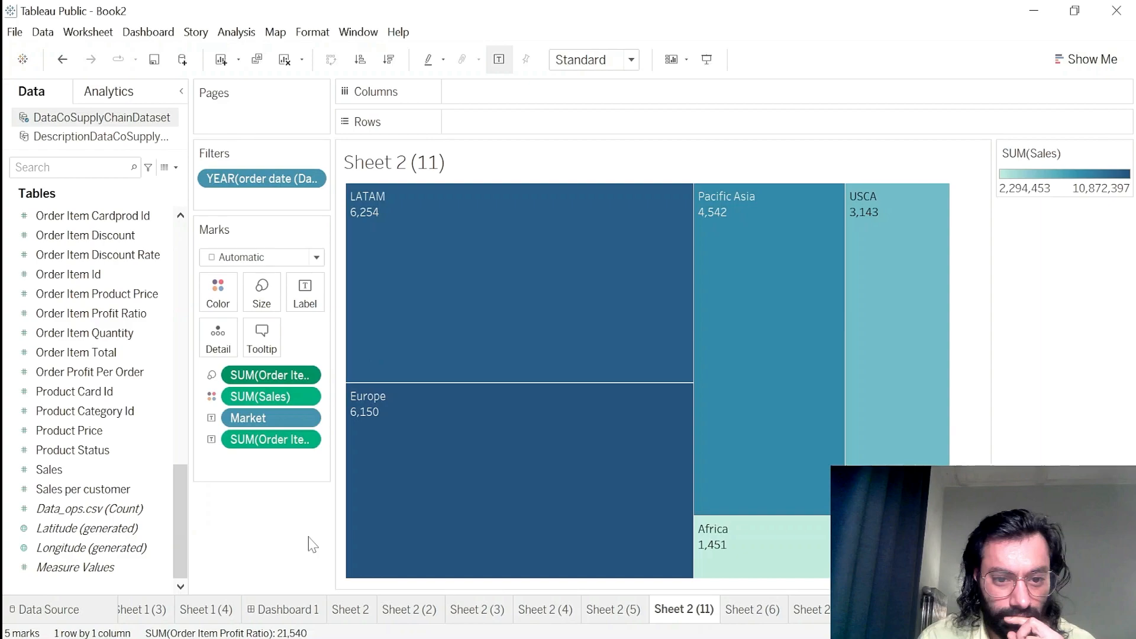
{"action": "left_click", "coordinate": [305, 375]}
{"action": "mouse_move", "coordinate": [303, 536]}
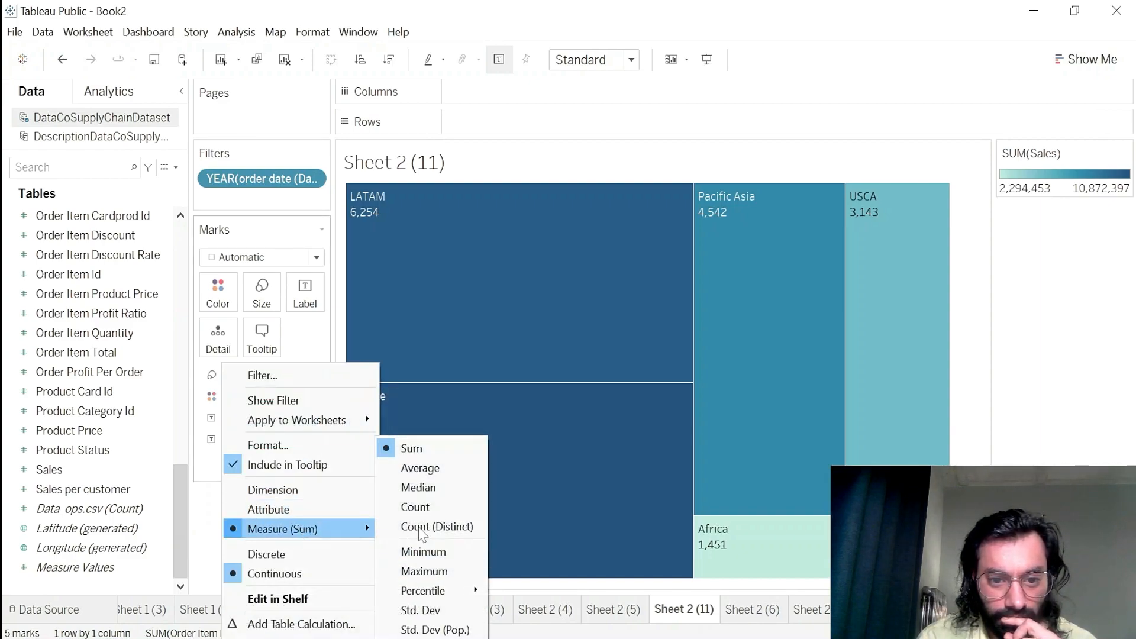
{"action": "left_click", "coordinate": [420, 469]}
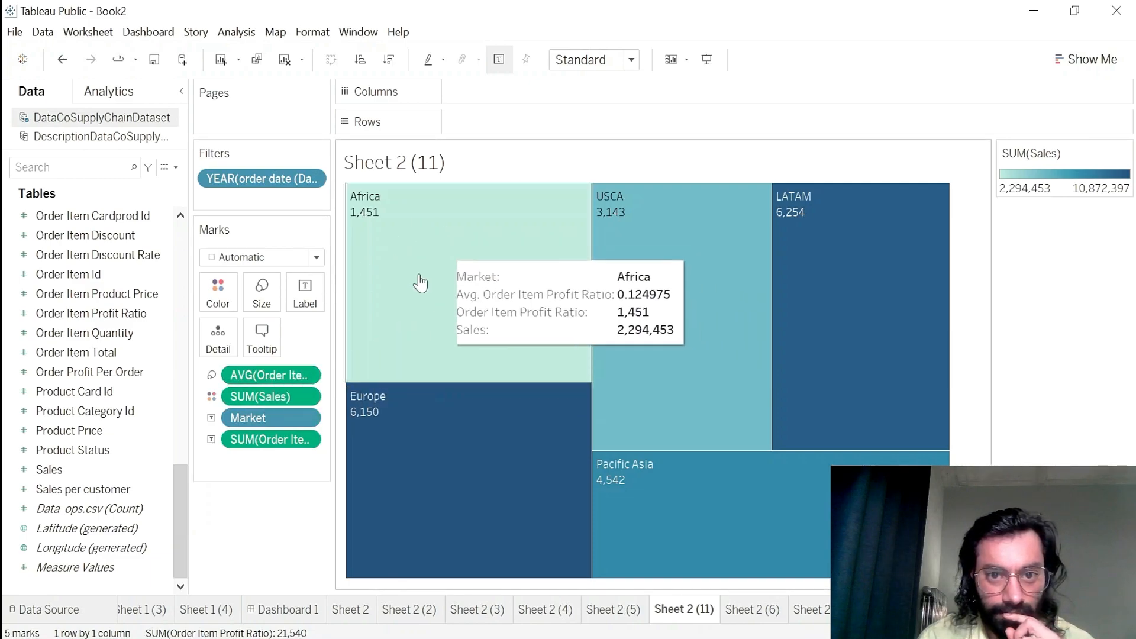
{"action": "mouse_move", "coordinate": [850, 230]}
{"action": "mouse_move", "coordinate": [690, 314]}
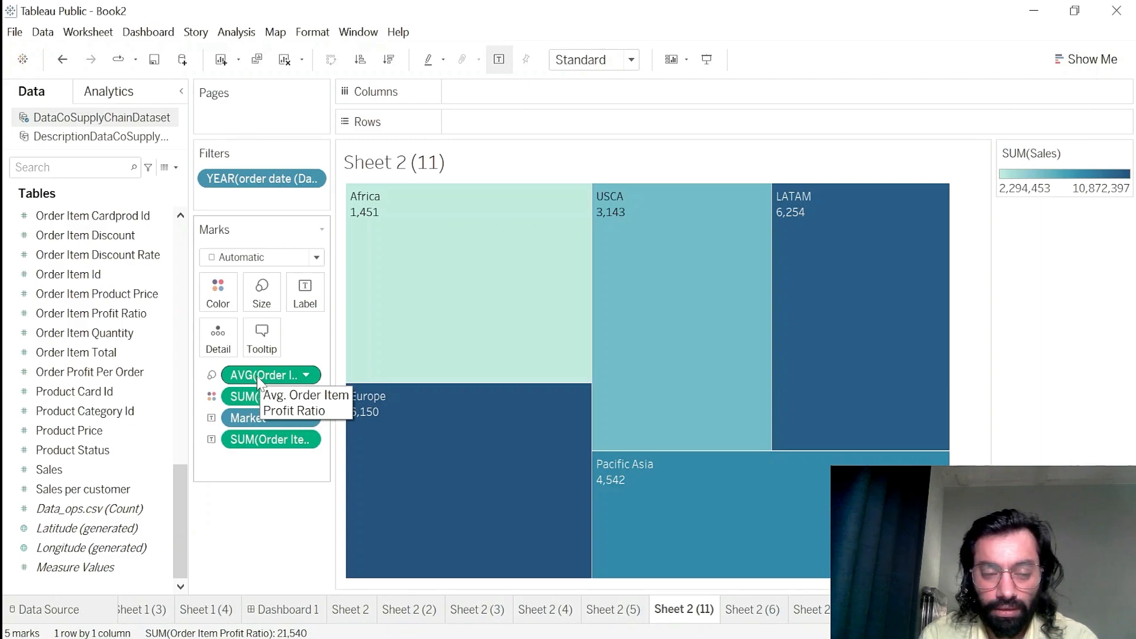
{"action": "mouse_move", "coordinate": [409, 331]}
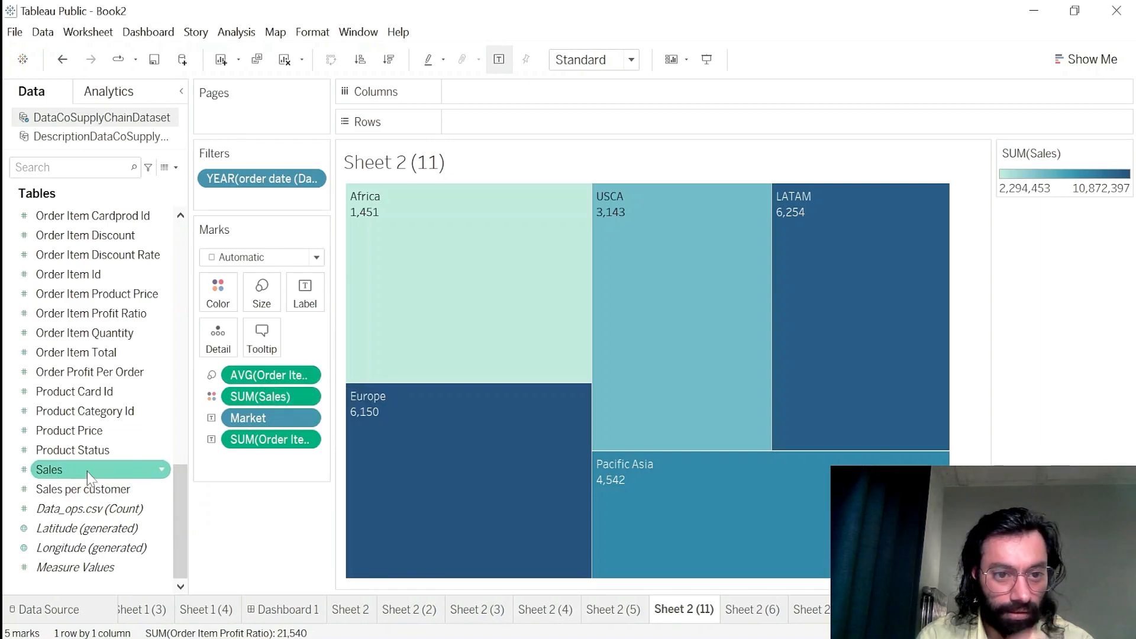
- Add the sum of Sales to the market labels and size the treemap rectangles by Sales
{"action": "left_click_drag", "start_coordinate": [87, 472], "coordinate": [317, 305]}
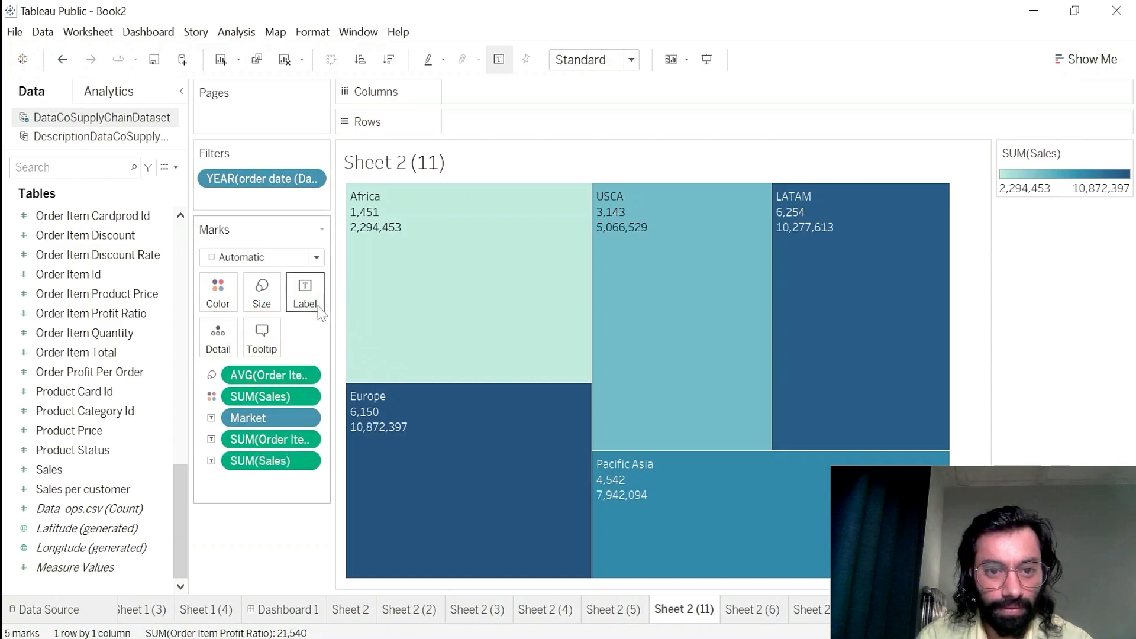
{"action": "left_click_drag", "start_coordinate": [273, 461], "coordinate": [271, 308]}
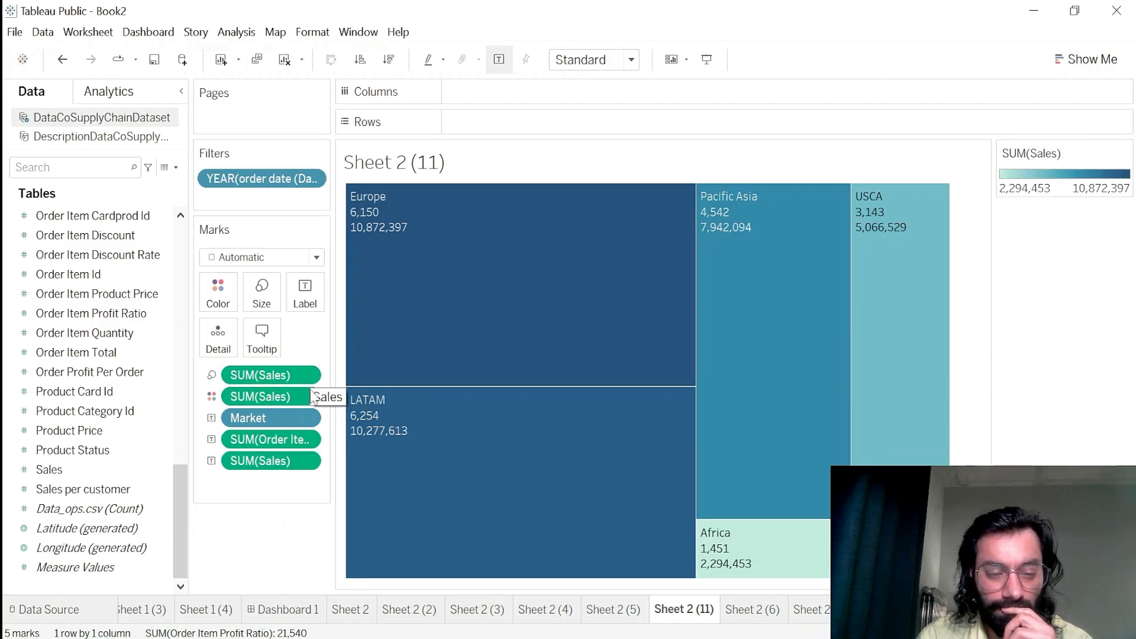
- Change the aggregation of Order Item Profit Ratio in the market labels to Average
{"action": "left_click", "coordinate": [304, 442]}
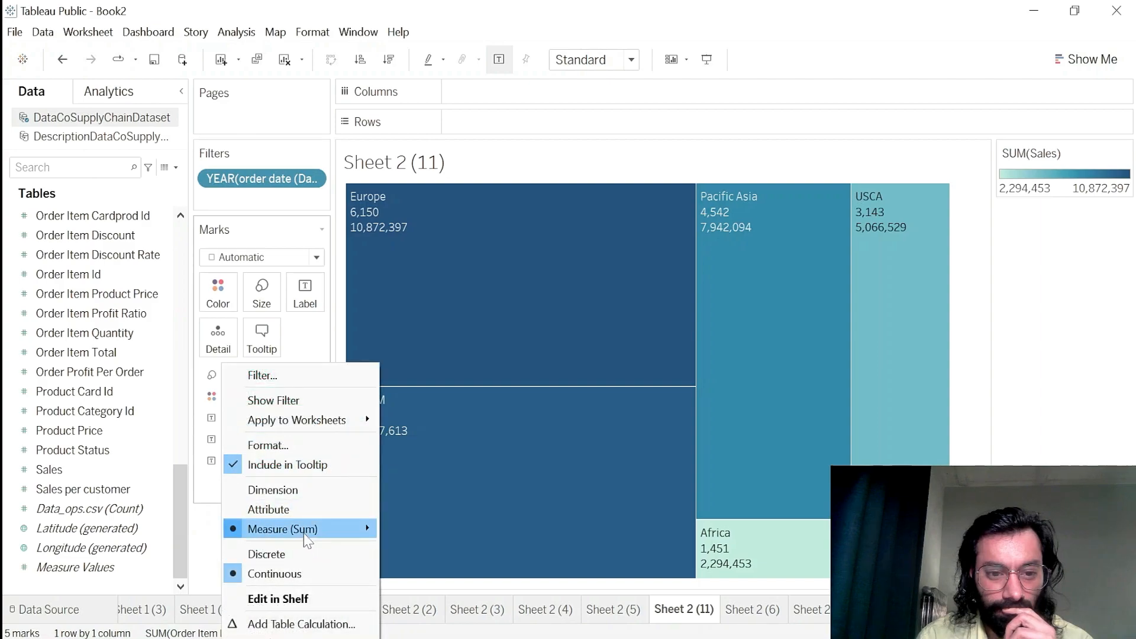
{"action": "mouse_move", "coordinate": [304, 529]}
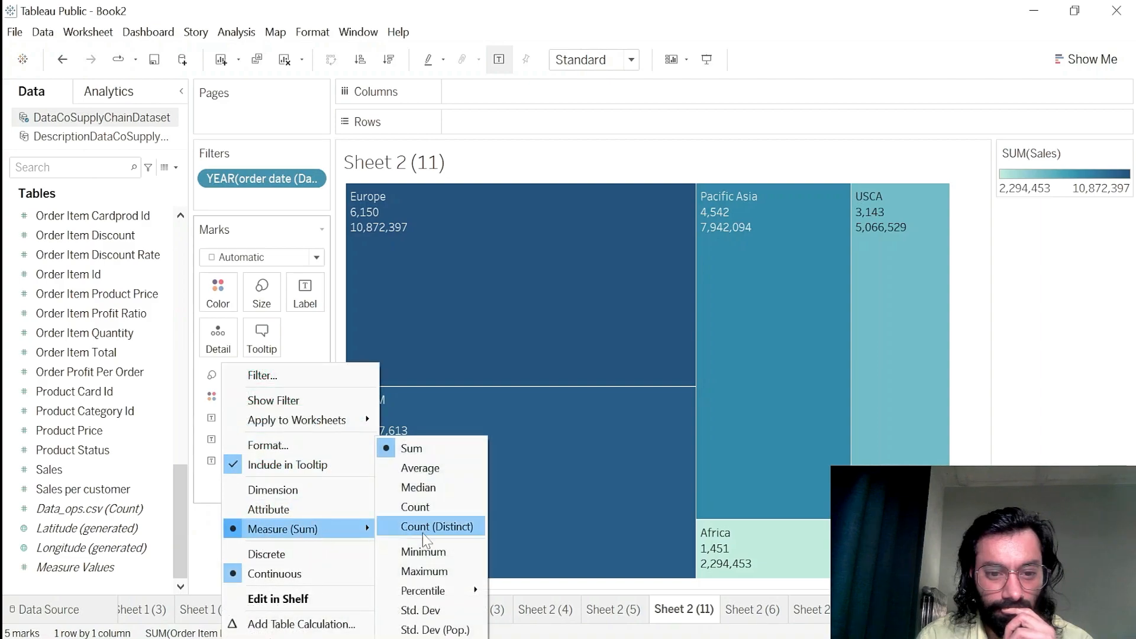
{"action": "left_click", "coordinate": [427, 471]}
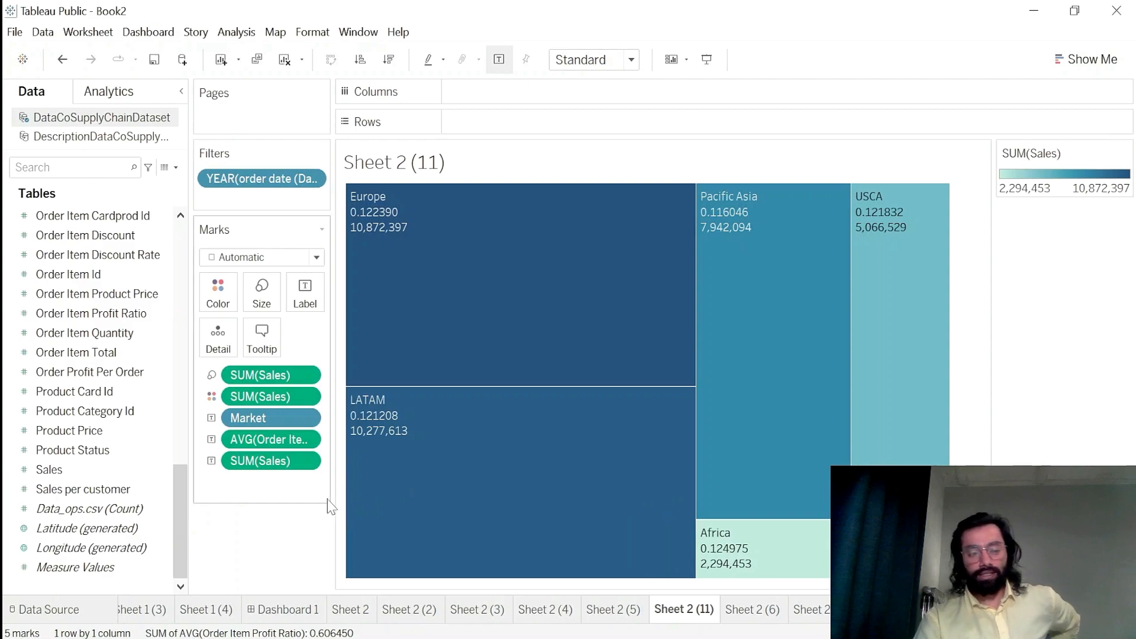
{"action": "mouse_move", "coordinate": [371, 224]}
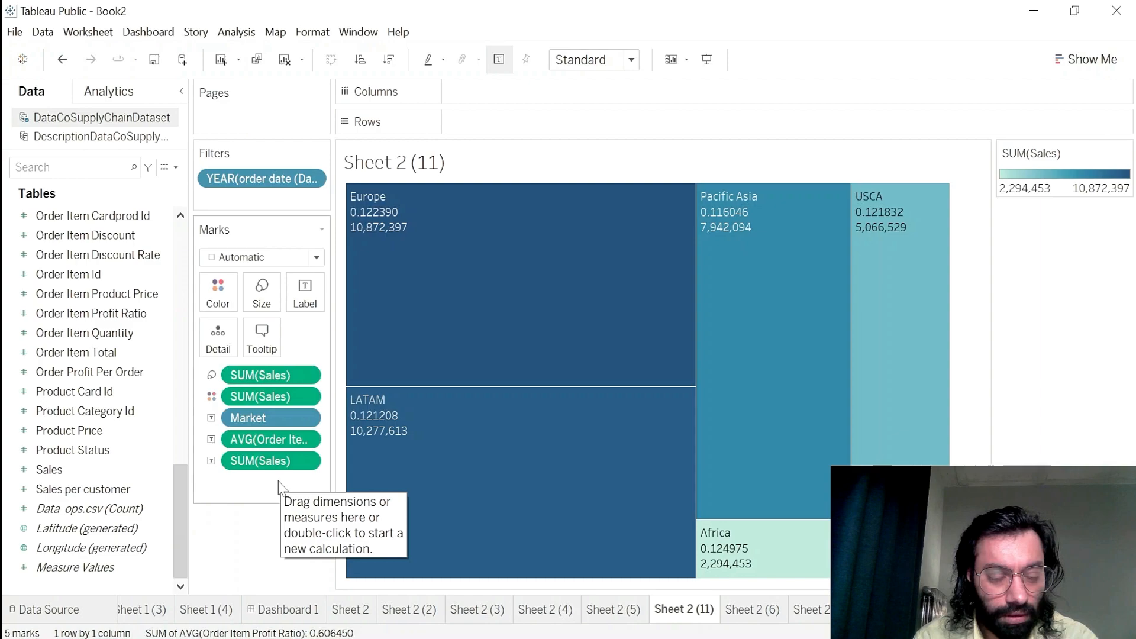
- Create a calculated field from Order Item Profit Ratio and name it "Profit ratio %"
{"action": "scroll", "coordinate": [36, 379], "scroll_direction": "up", "scroll_amount": 2}
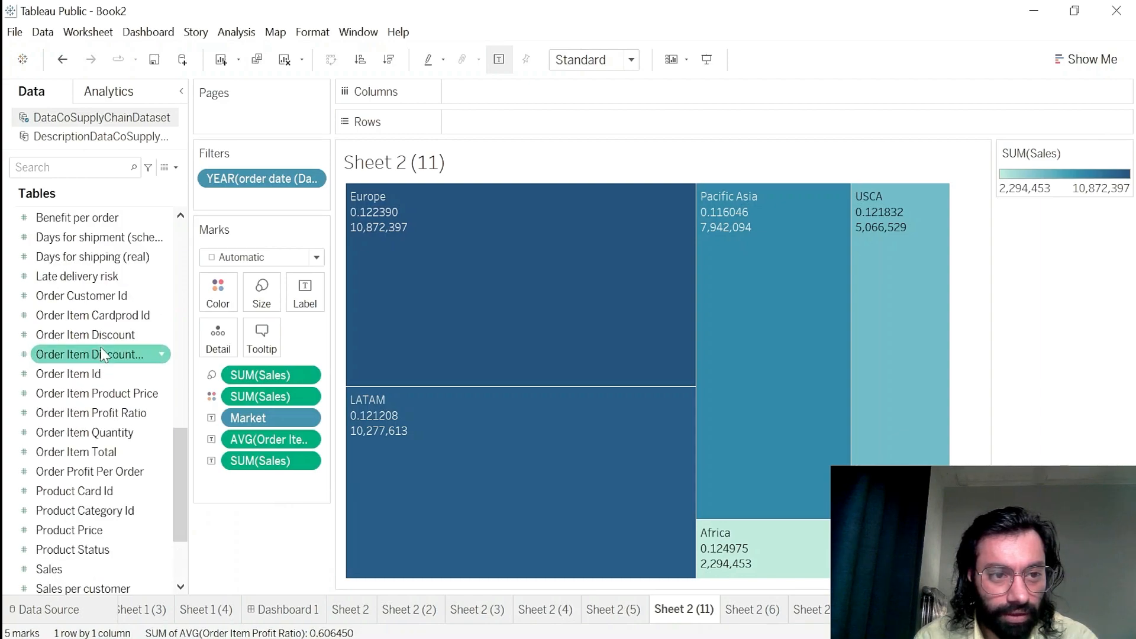
{"action": "scroll", "coordinate": [36, 355], "scroll_direction": "down", "scroll_amount": 2}
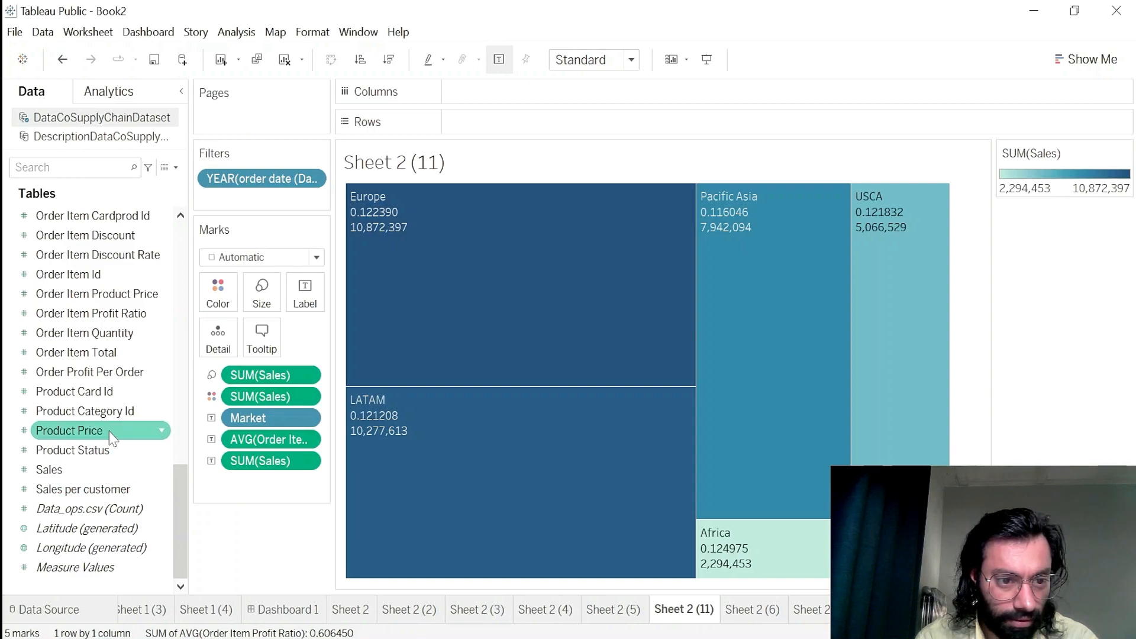
{"action": "left_click", "coordinate": [163, 315]}
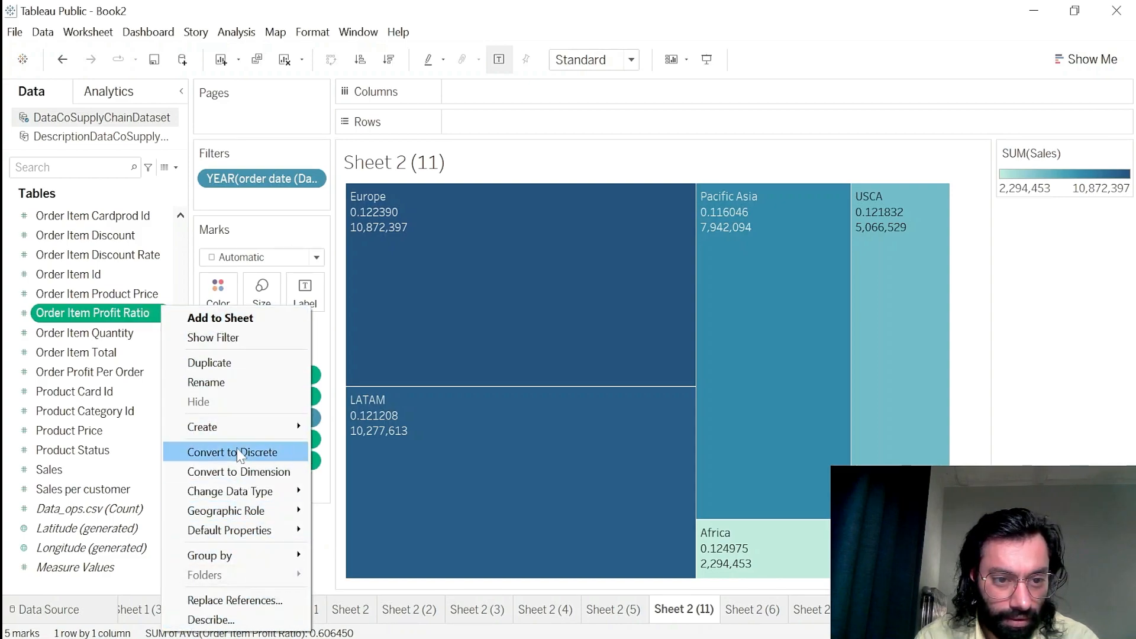
{"action": "mouse_move", "coordinate": [239, 427]}
{"action": "left_click", "coordinate": [343, 430]}
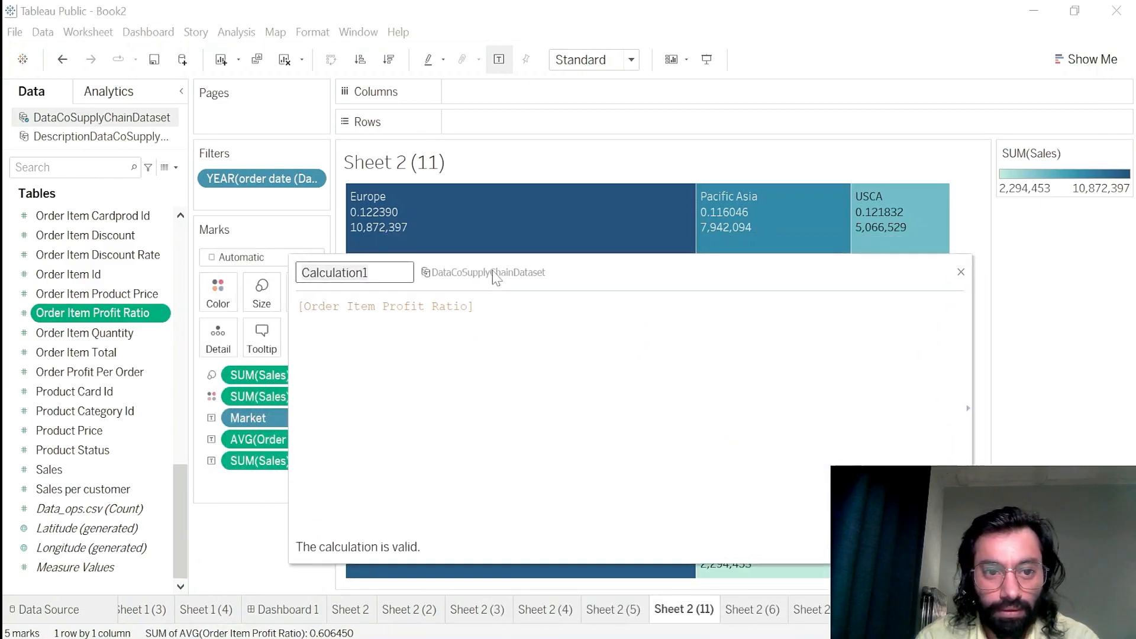
{"action": "left_click_drag", "start_coordinate": [450, 318], "coordinate": [373, 317]}
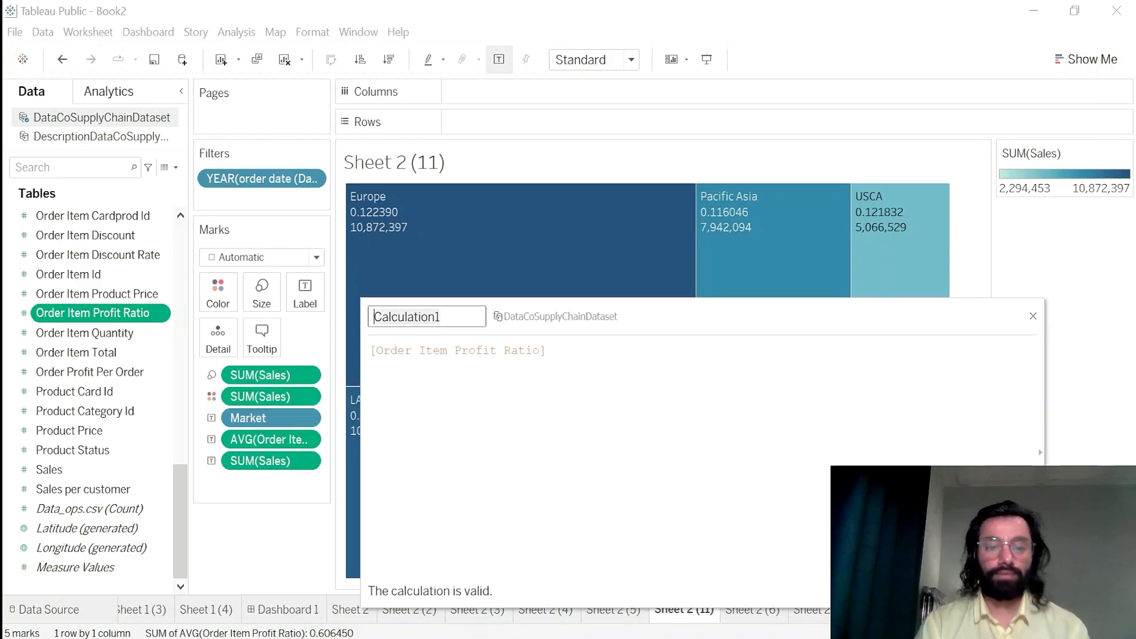
{"action": "type", "text": "Profit"}
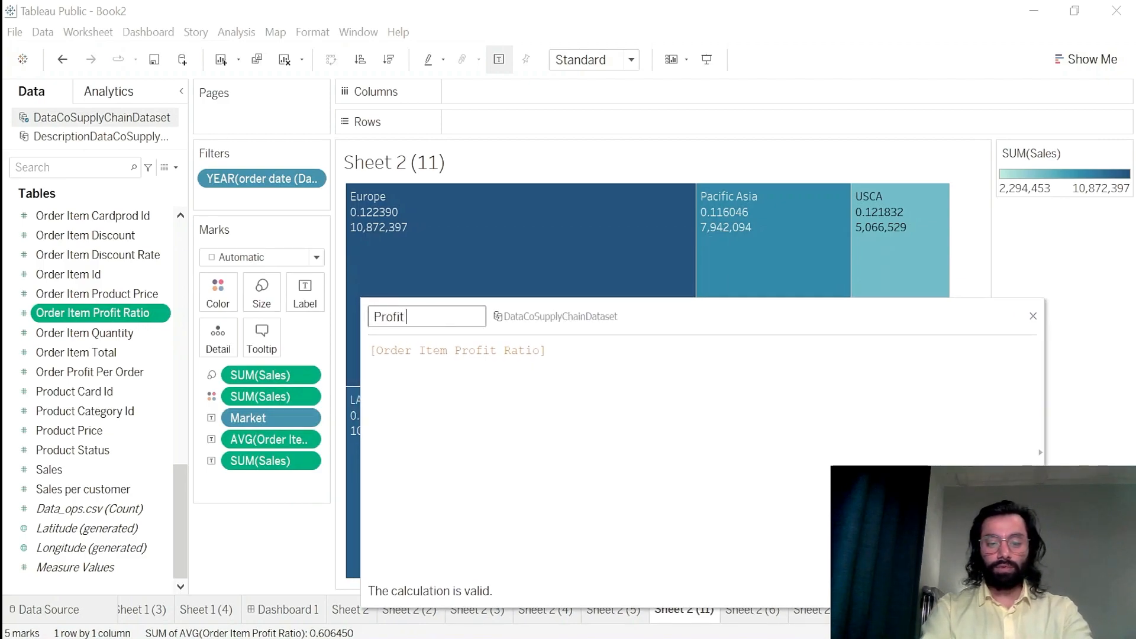
{"action": "type", "text": " ratio"}
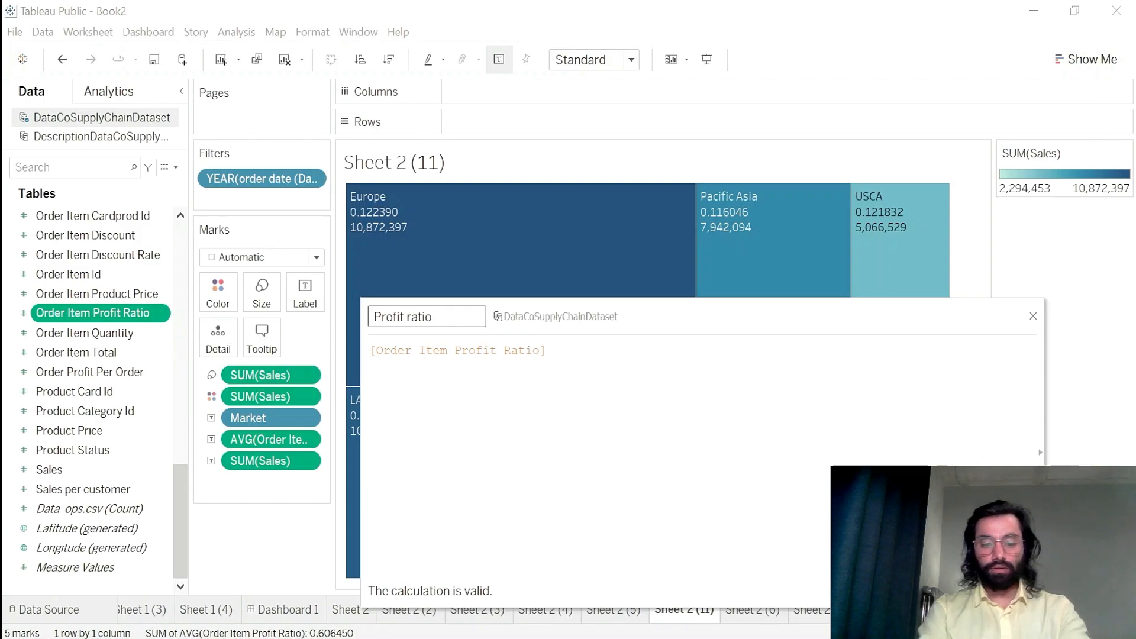
{"action": "type", "text": " %"}
- Set the calculation to [Order Item Profit Ratio] * 100 and save the field
{"action": "left_click", "coordinate": [545, 350]}
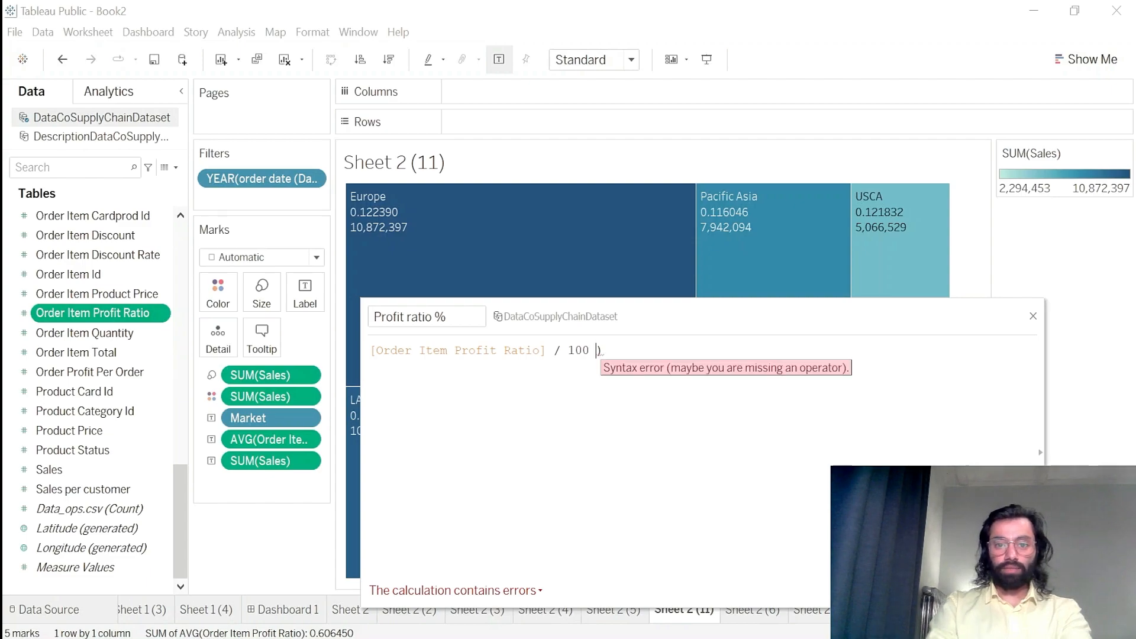
{"action": "left_click", "coordinate": [570, 350]}
{"action": "key", "text": "BackSpace"}
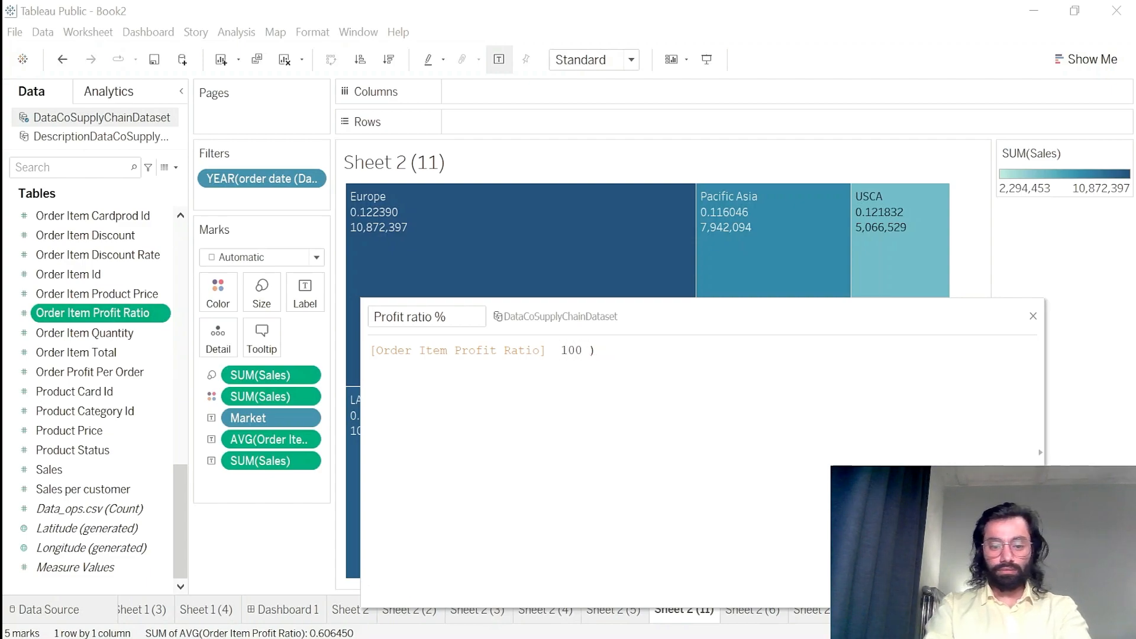
{"action": "type", "text": "*"}
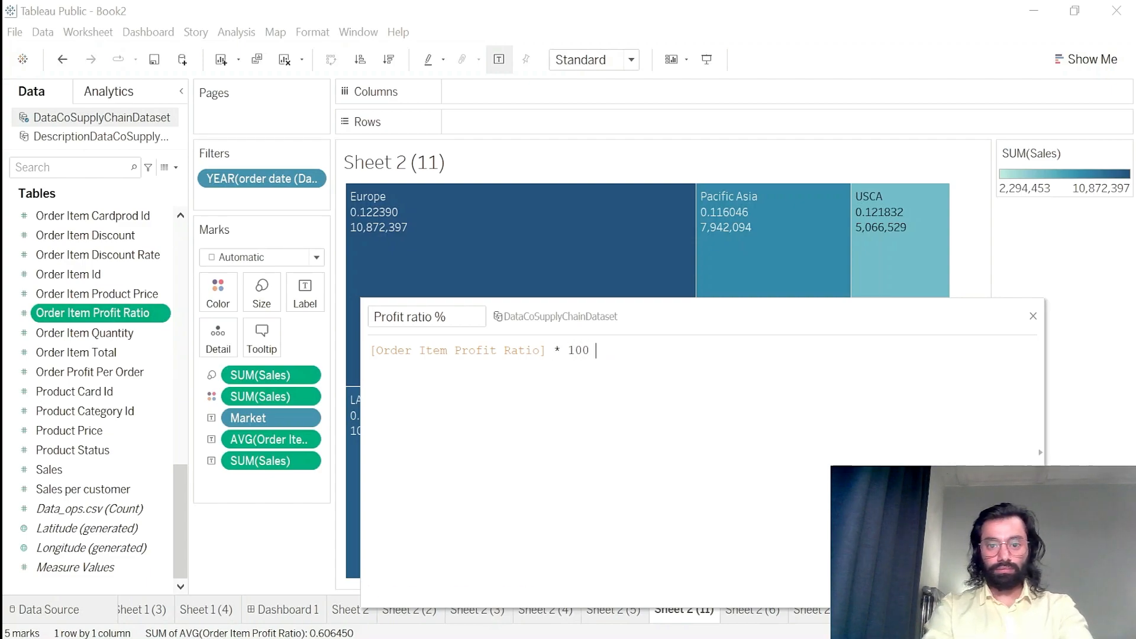
{"action": "left_click", "coordinate": [1015, 589]}
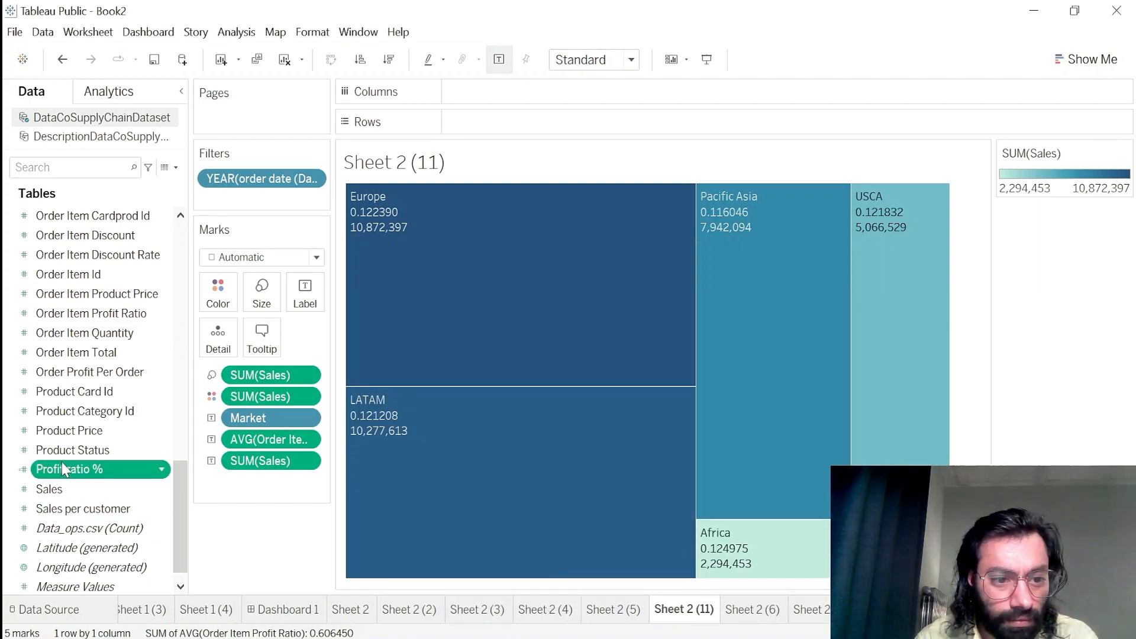
- Label each market with the average of Profit ratio % and remove the average Order Item Profit Ratio from the labels
{"action": "left_click_drag", "start_coordinate": [65, 471], "coordinate": [305, 297]}
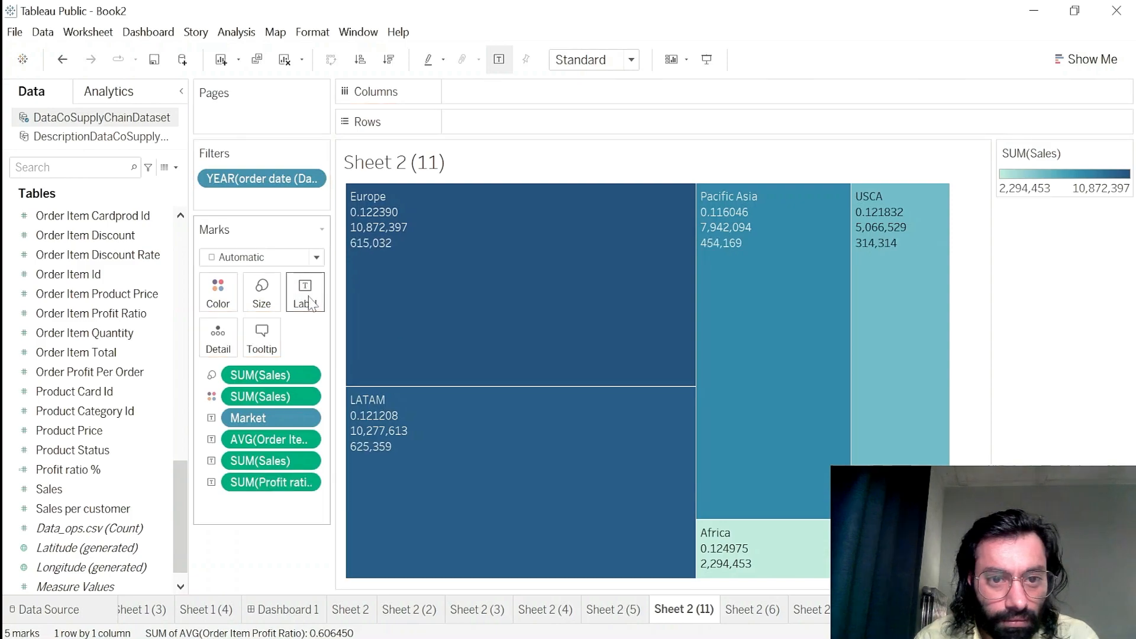
{"action": "left_click", "coordinate": [307, 482]}
{"action": "mouse_move", "coordinate": [309, 528]}
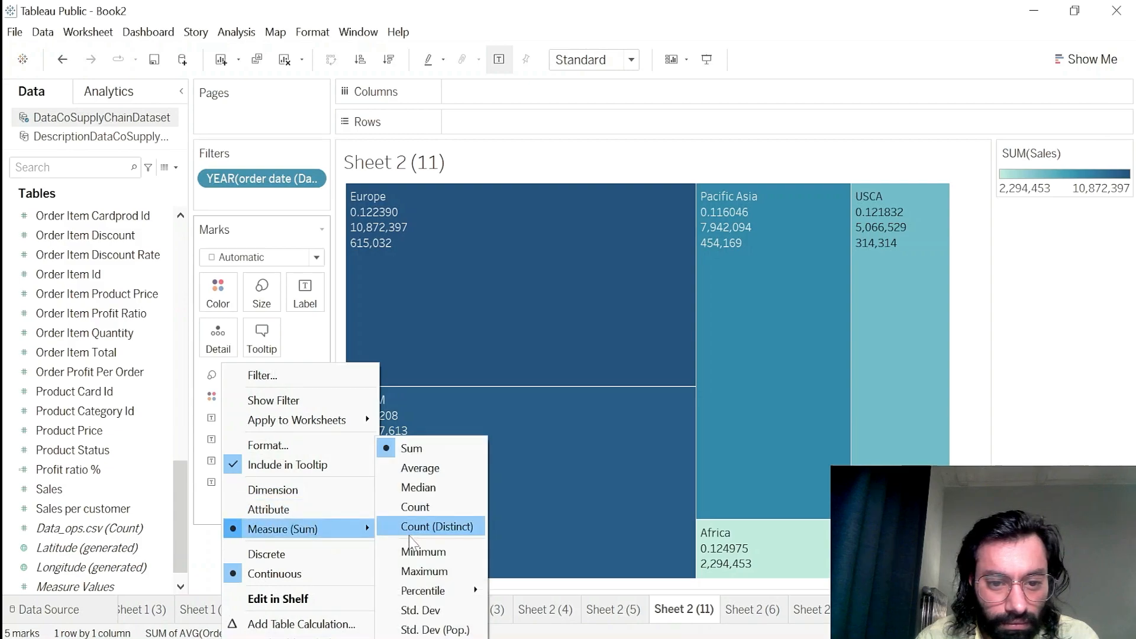
{"action": "left_click", "coordinate": [412, 468]}
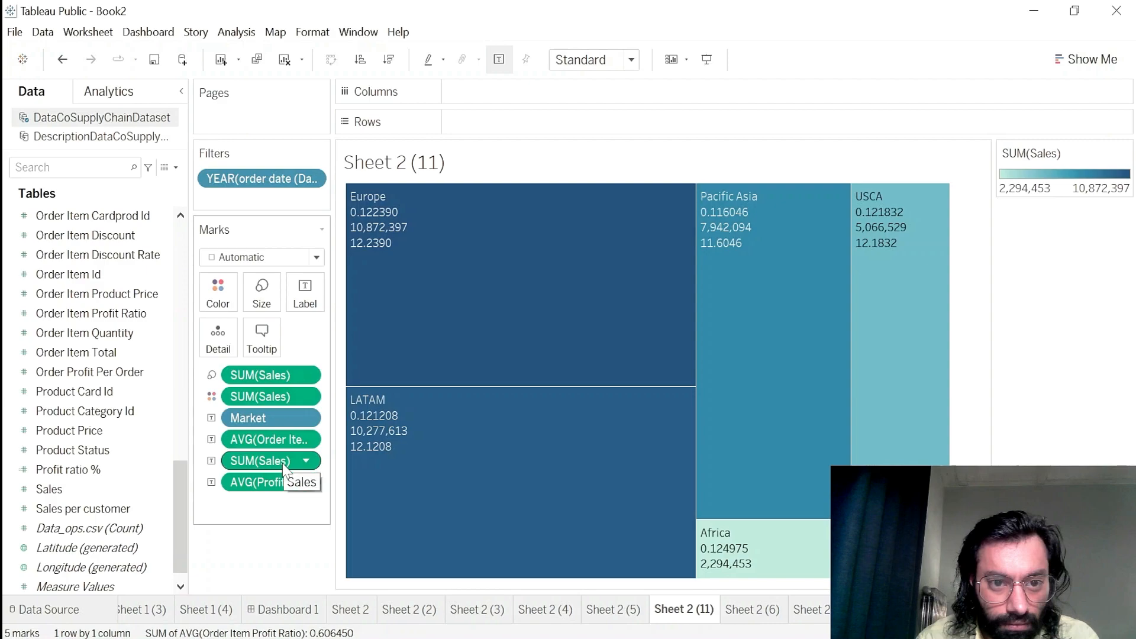
{"action": "left_click_drag", "start_coordinate": [288, 441], "coordinate": [296, 512]}
- Try formatting the average Profit ratio % labels as Percentage with 0 decimal places
{"action": "right_click", "coordinate": [307, 461]}
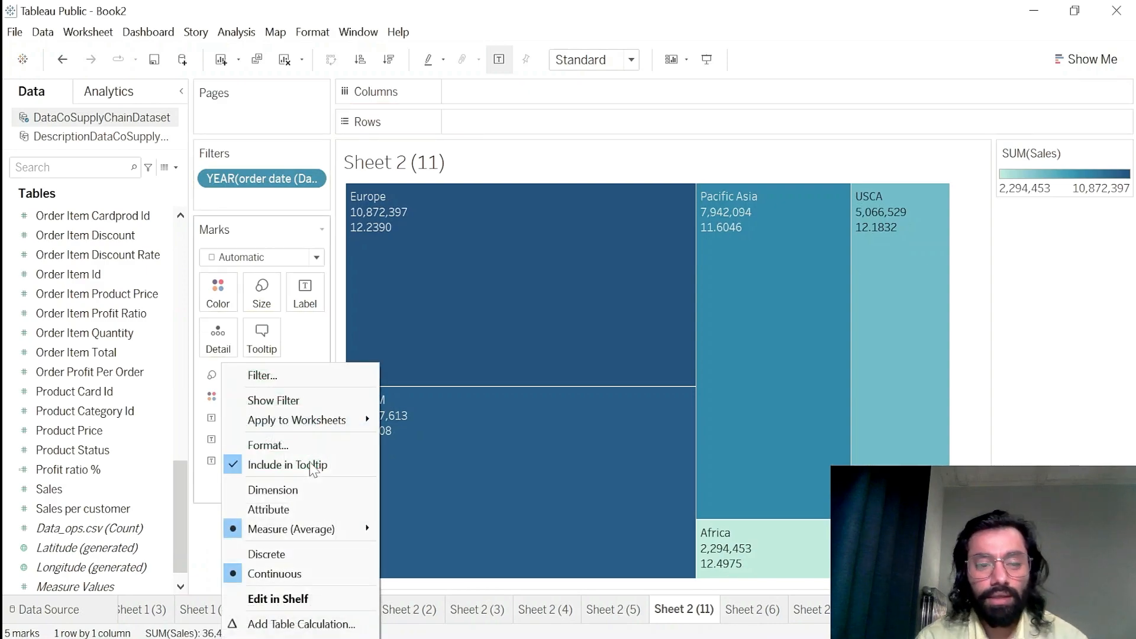
{"action": "left_click", "coordinate": [306, 444]}
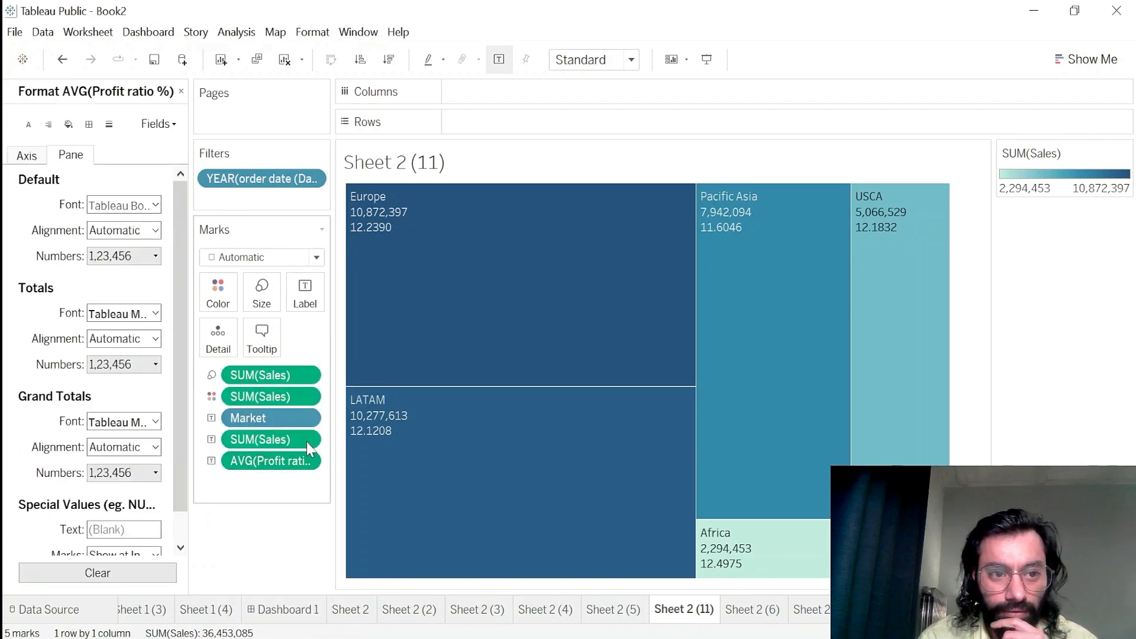
{"action": "left_click", "coordinate": [155, 256]}
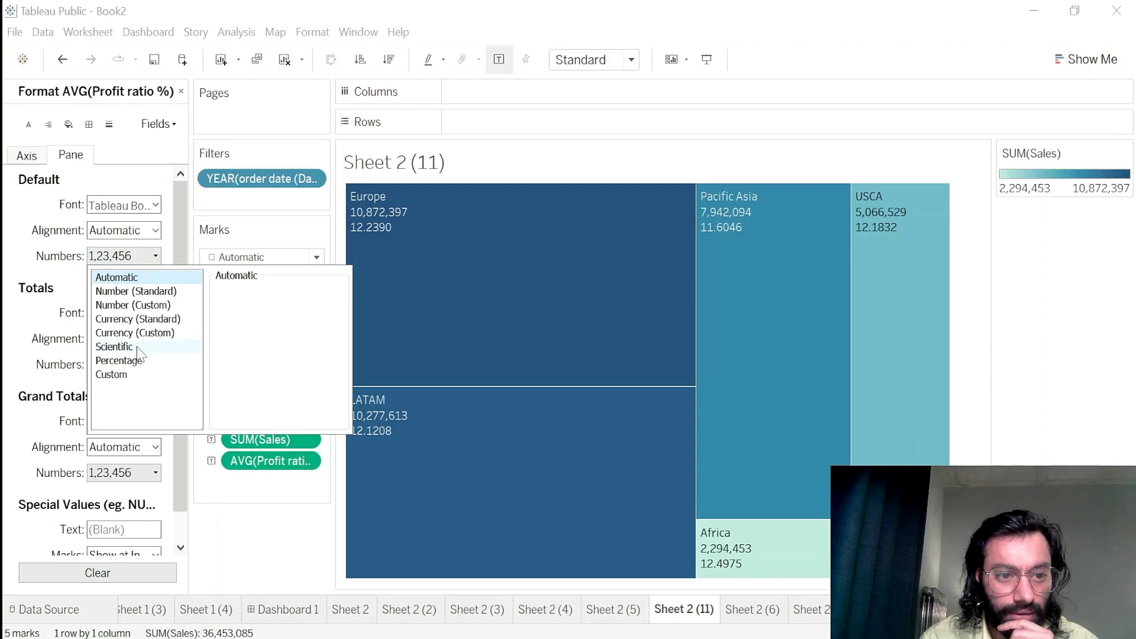
{"action": "left_click", "coordinate": [118, 361]}
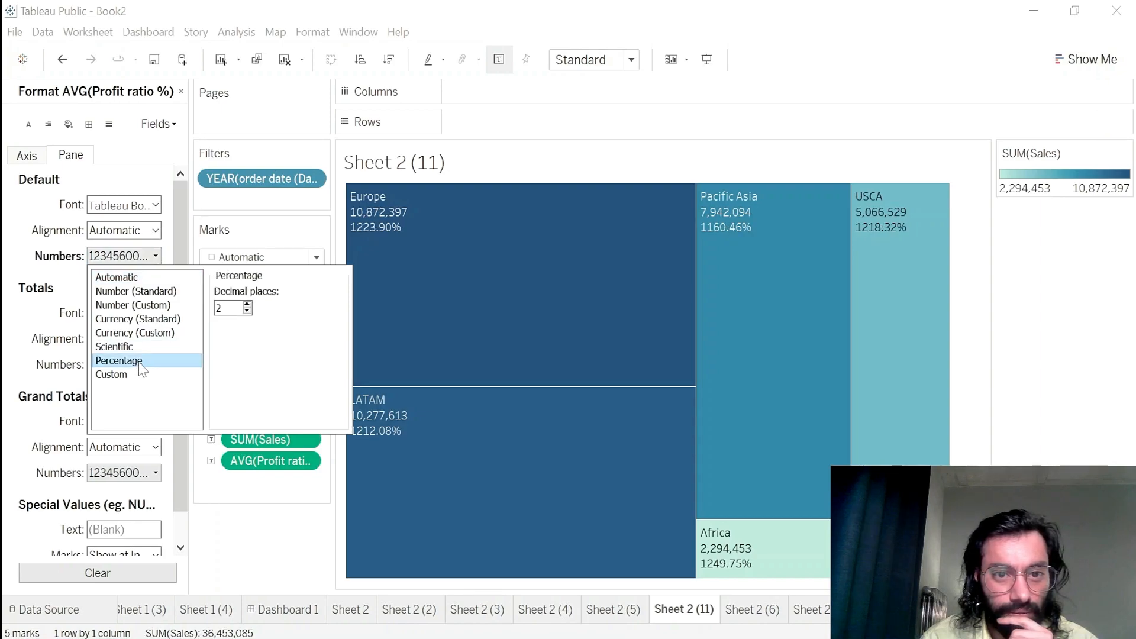
{"action": "left_click", "coordinate": [247, 312]}
{"action": "left_click", "coordinate": [247, 312]}
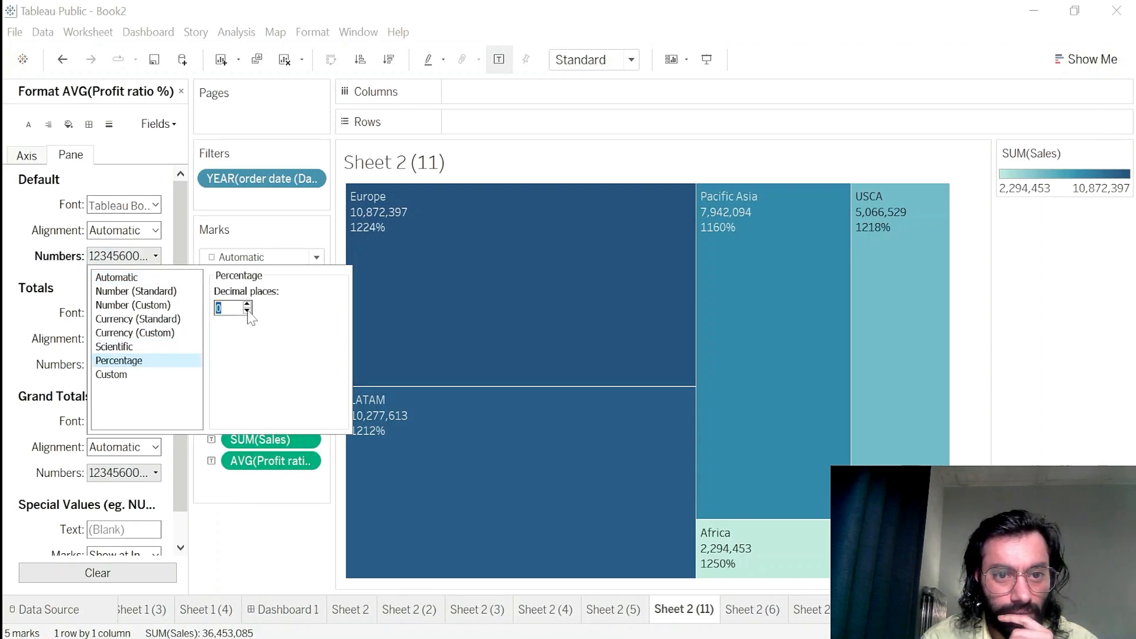
- Try the Currency (Standard), Automatic, Number (Standard) and Number (Custom) formats on the average Profit ratio % labels
{"action": "left_click", "coordinate": [154, 319]}
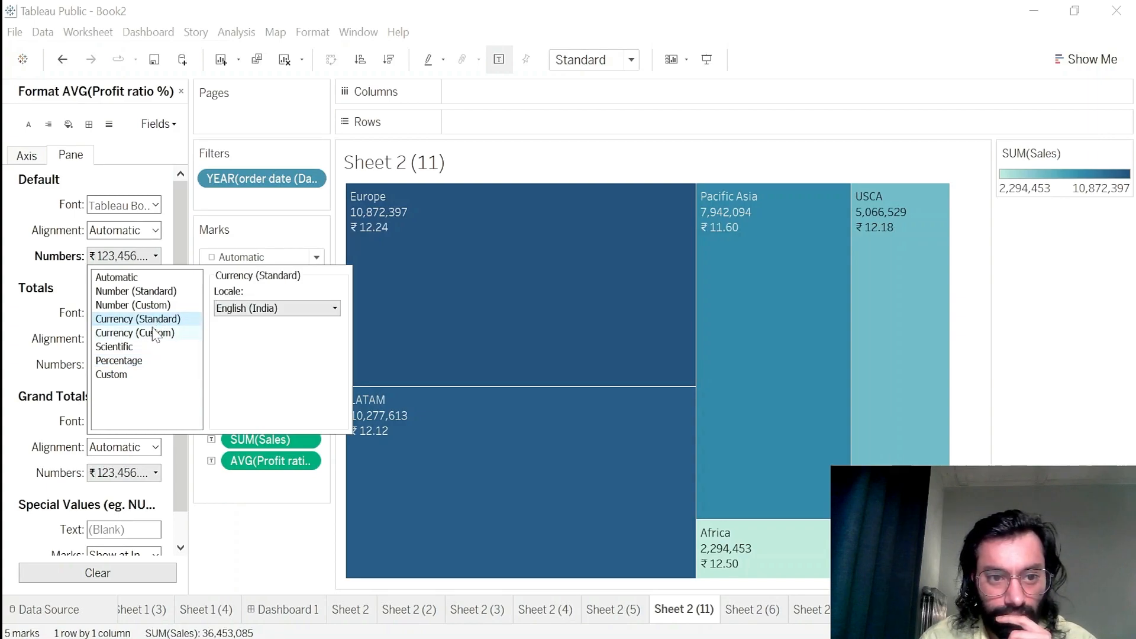
{"action": "left_click", "coordinate": [151, 278]}
{"action": "left_click", "coordinate": [151, 293]}
{"action": "left_click", "coordinate": [145, 305]}
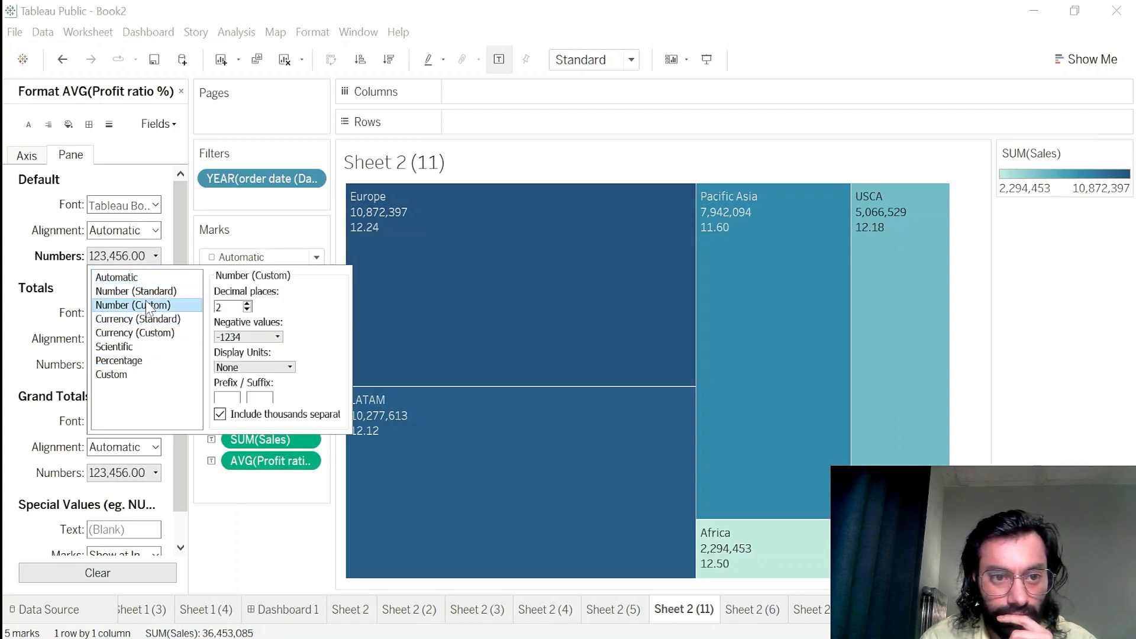
- Try a custom number format of % on the average Profit ratio % labels and undo it
{"action": "left_click", "coordinate": [129, 375]}
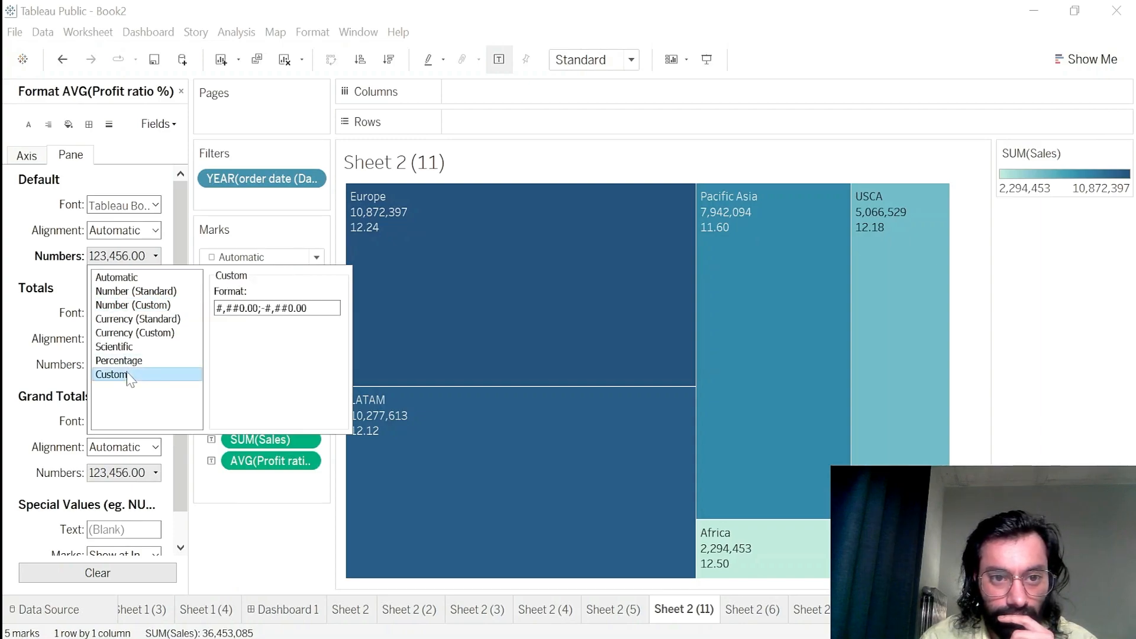
{"action": "left_click", "coordinate": [247, 308]}
{"action": "key", "text": "ctrl+a"}
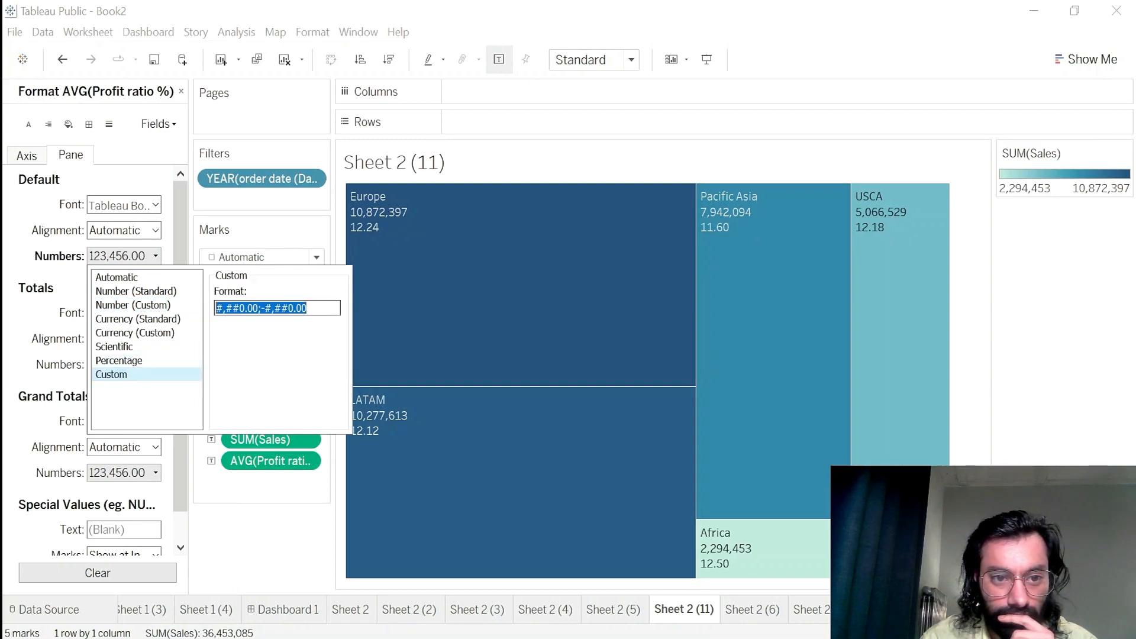
{"action": "type", "text": "%"}
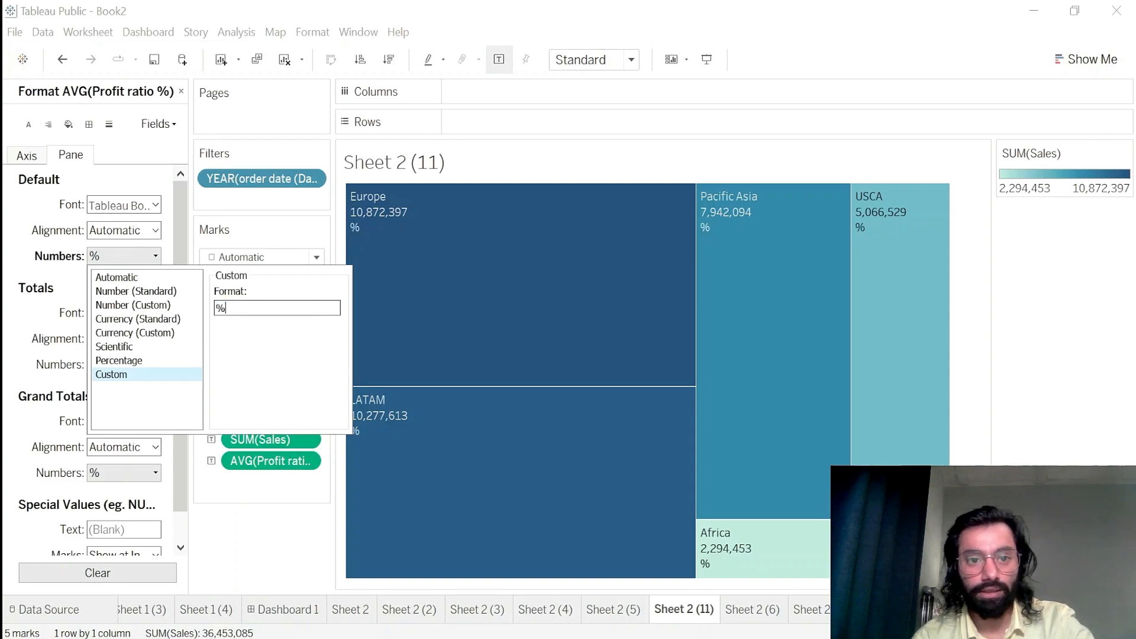
{"action": "key", "text": "ctrl+z"}
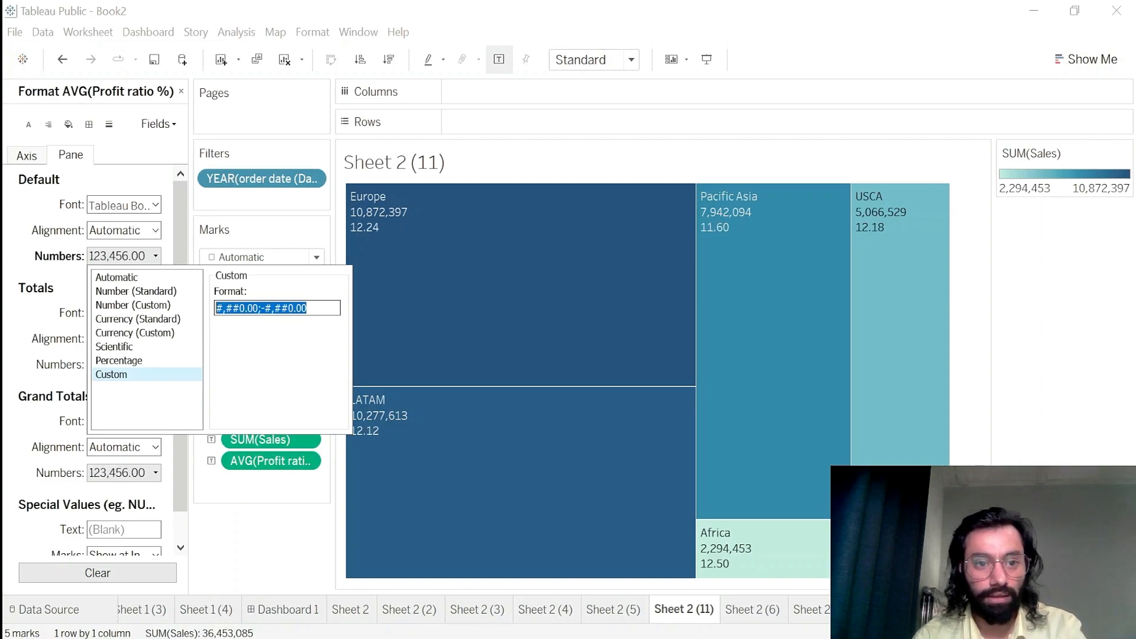
- Try appending ,% to the custom number format of the Profit ratio % labels, and clear the whole format string
{"action": "left_click", "coordinate": [324, 308]}
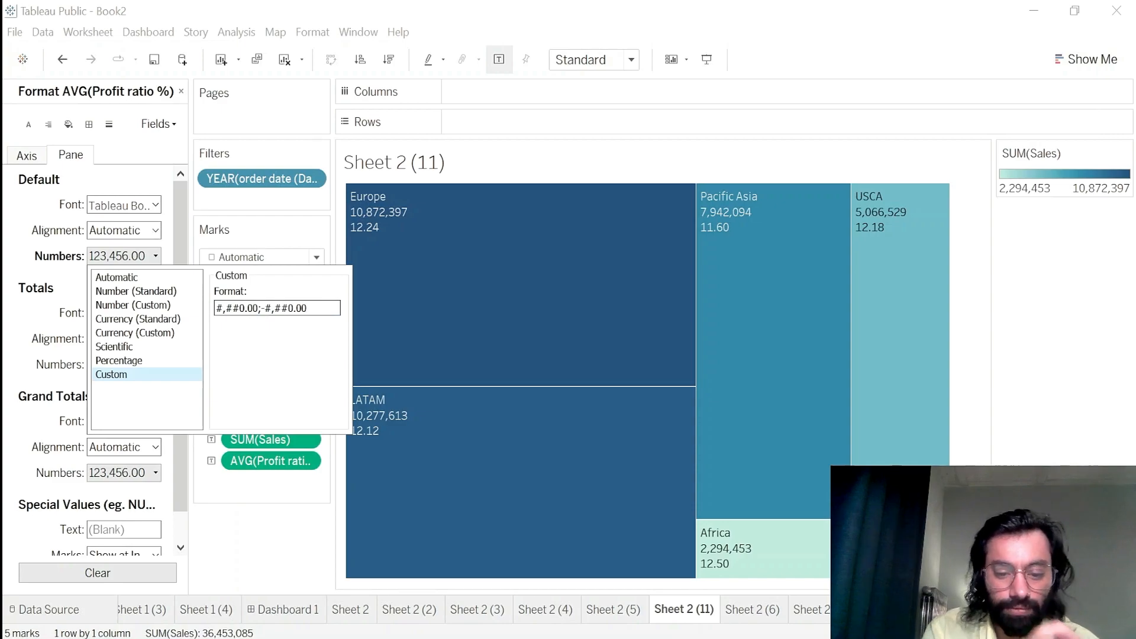
{"action": "type", "text": ",%"}
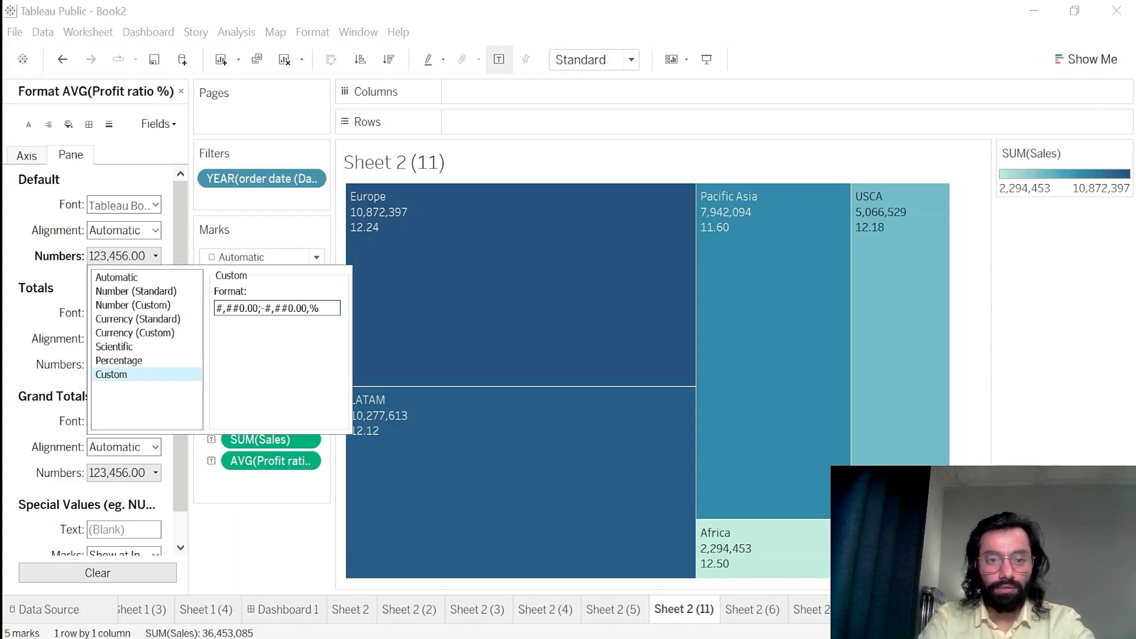
{"action": "key", "text": "BackSpace"}
{"action": "key", "text": "BackSpace"}
{"action": "key", "text": "BackSpace"}
{"action": "key", "text": "BackSpace"}
{"action": "key", "text": "BackSpace"}
{"action": "key", "text": "BackSpace"}
{"action": "key", "text": "BackSpace"}
{"action": "key", "text": "BackSpace"}
{"action": "key", "text": "BackSpace"}
{"action": "key", "text": "BackSpace"}
{"action": "key", "text": "BackSpace"}
{"action": "key", "text": "BackSpace"}
{"action": "key", "text": "BackSpace"}
{"action": "key", "text": "BackSpace"}
{"action": "key", "text": "BackSpace"}
{"action": "key", "text": "BackSpace"}
{"action": "key", "text": "BackSpace"}
{"action": "key", "text": "BackSpace"}
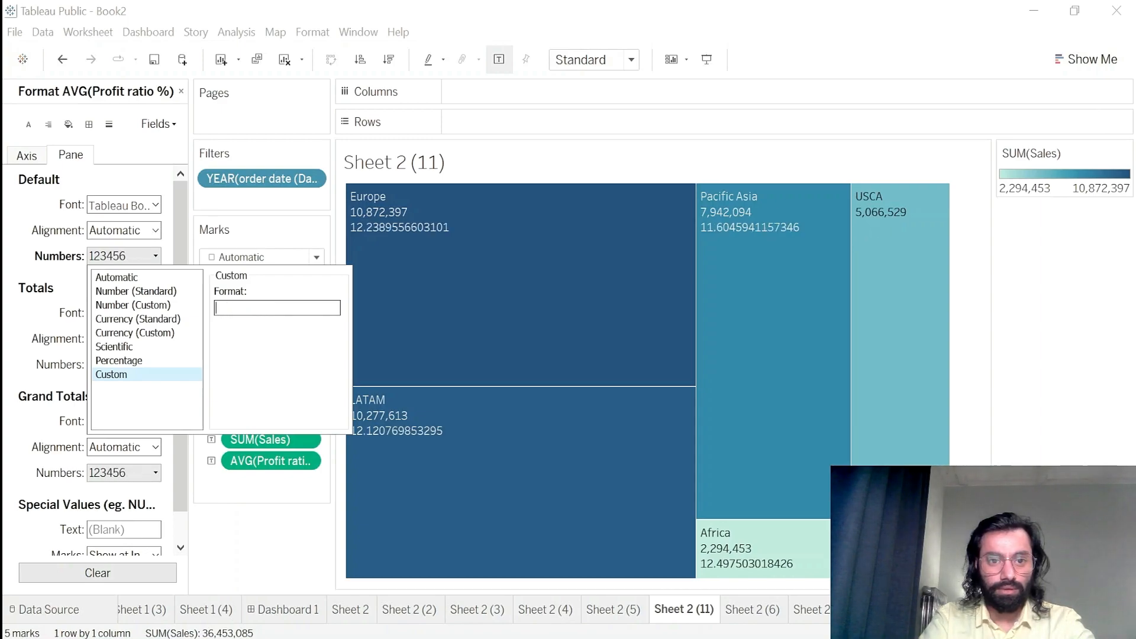
- Try the Percentage, Scientific, Currency, Number and Automatic formats in turn on the average Profit ratio % labels
{"action": "left_click", "coordinate": [118, 360]}
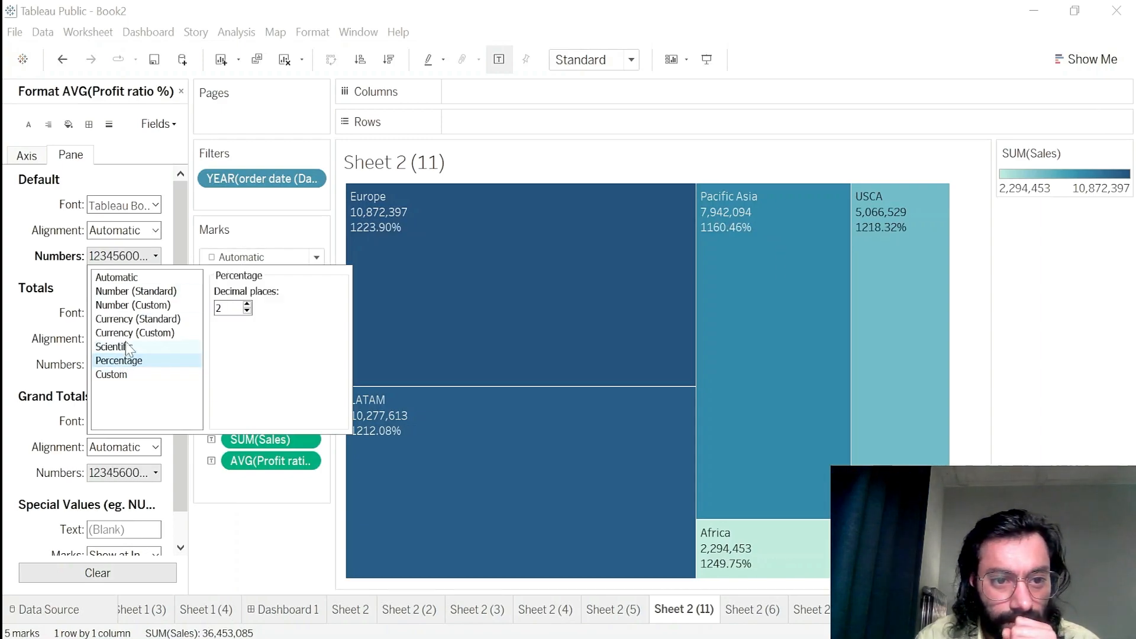
{"action": "left_click", "coordinate": [127, 346]}
{"action": "left_click", "coordinate": [134, 333]}
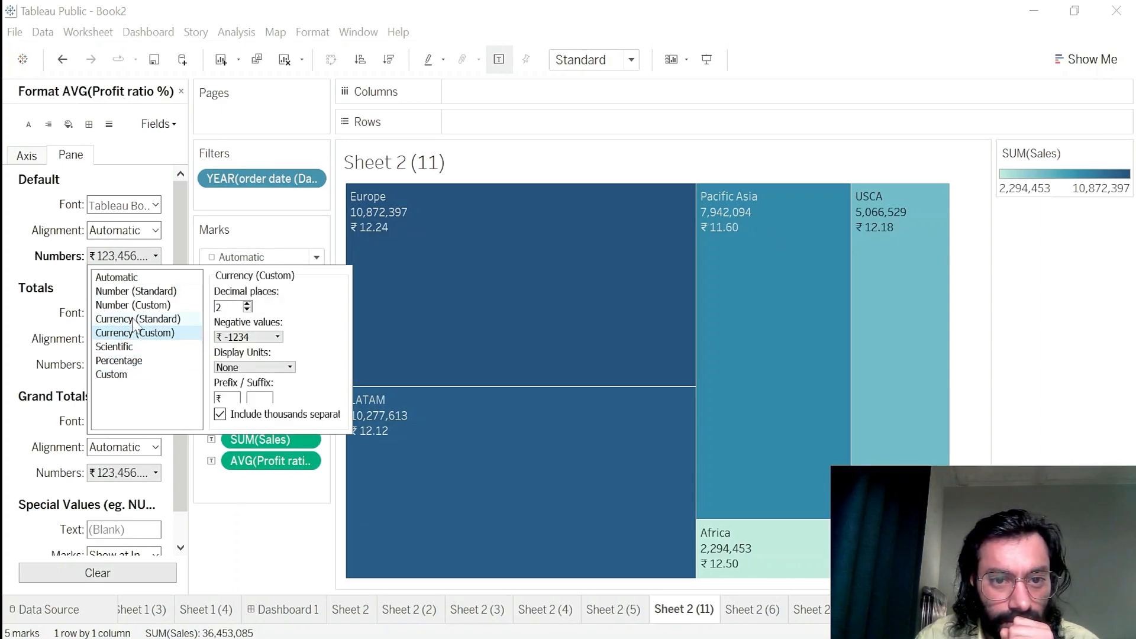
{"action": "left_click", "coordinate": [135, 319]}
{"action": "left_click", "coordinate": [134, 304]}
{"action": "left_click", "coordinate": [135, 291]}
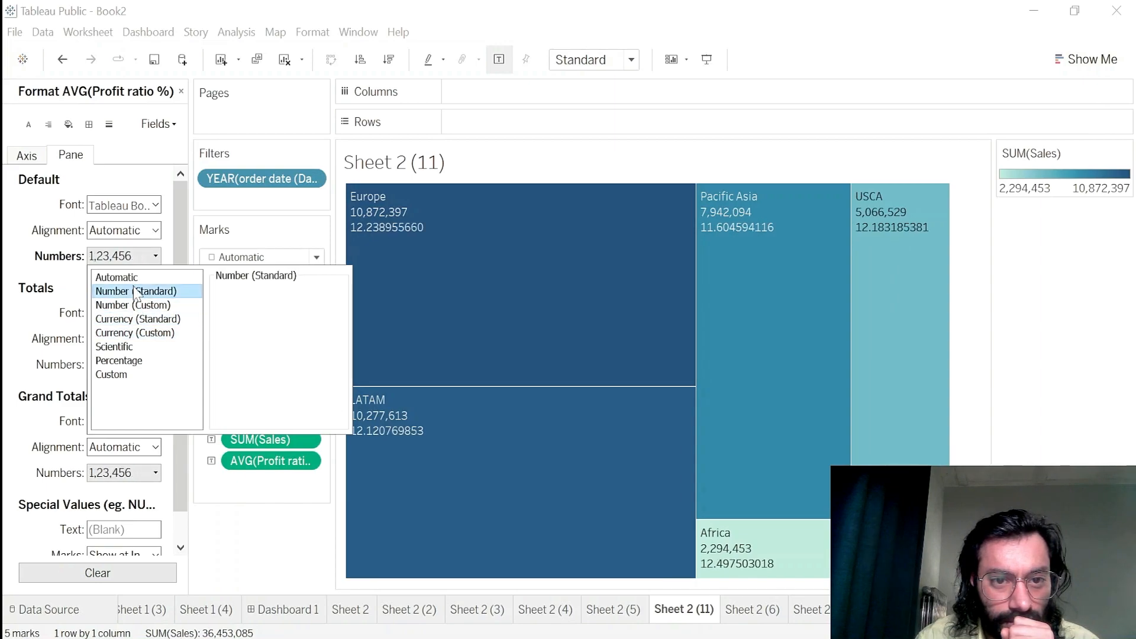
{"action": "left_click", "coordinate": [132, 278]}
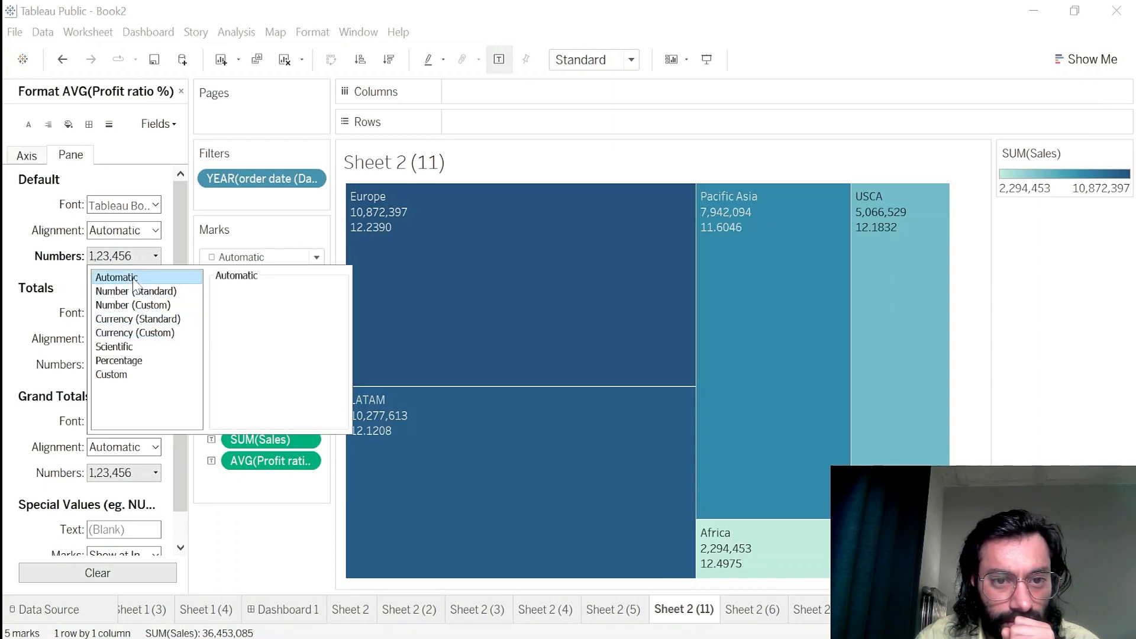
- Format the average Profit ratio % labels as Number (Custom) with 2 decimal places and a % suffix, and close the formatting
{"action": "left_click", "coordinate": [139, 292]}
{"action": "left_click", "coordinate": [143, 306]}
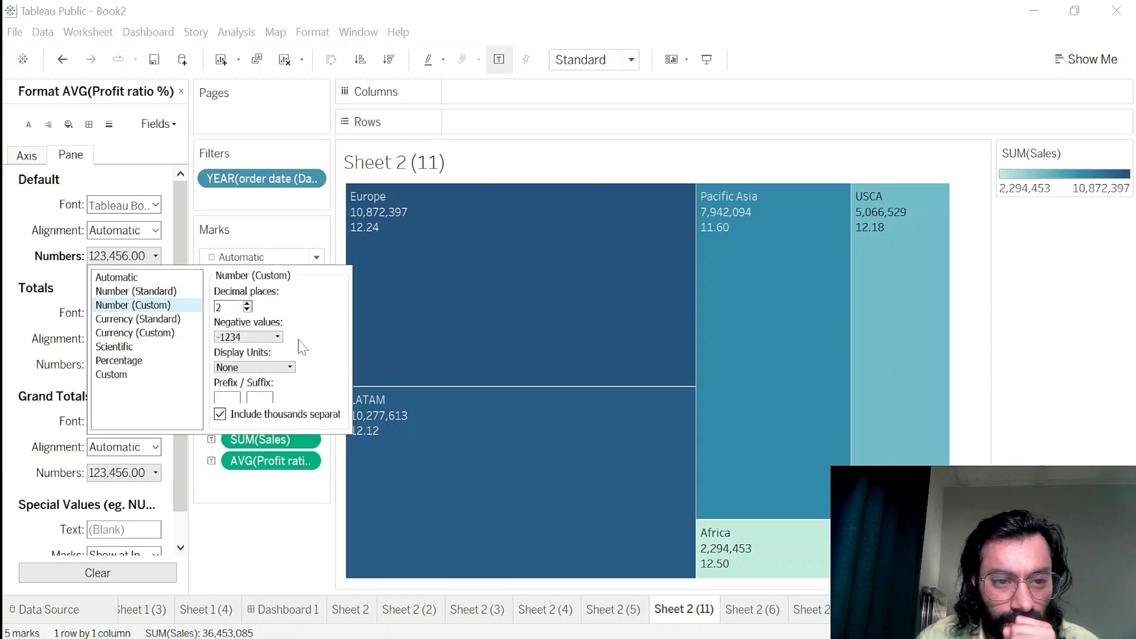
{"action": "left_click", "coordinate": [285, 367]}
{"action": "left_click", "coordinate": [284, 378]}
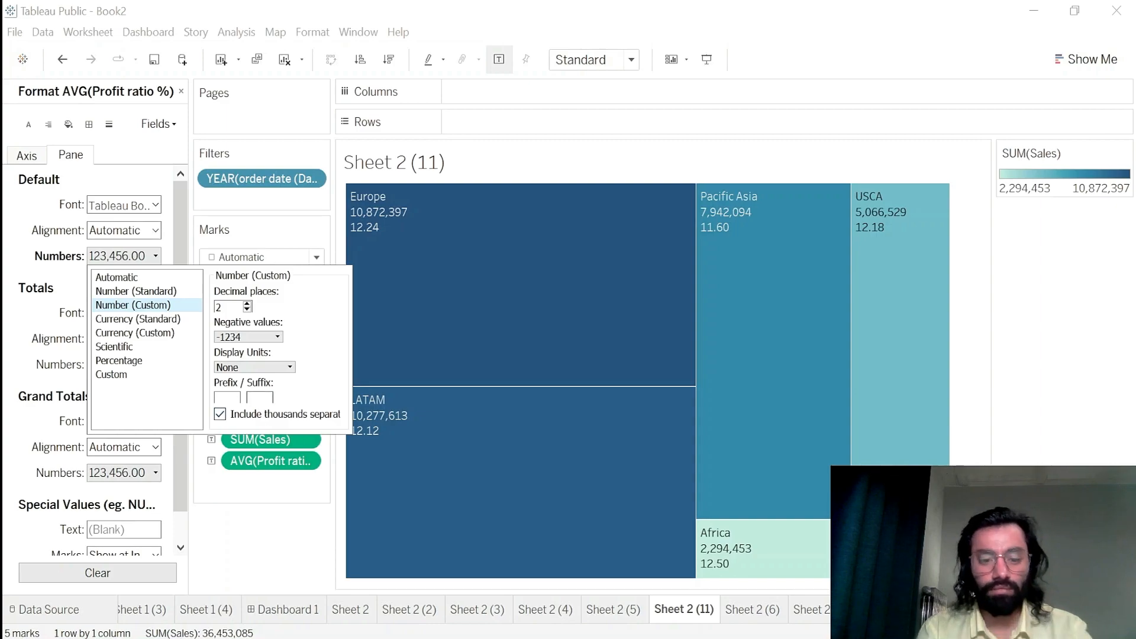
{"action": "left_click", "coordinate": [259, 397]}
{"action": "type", "text": "%"}
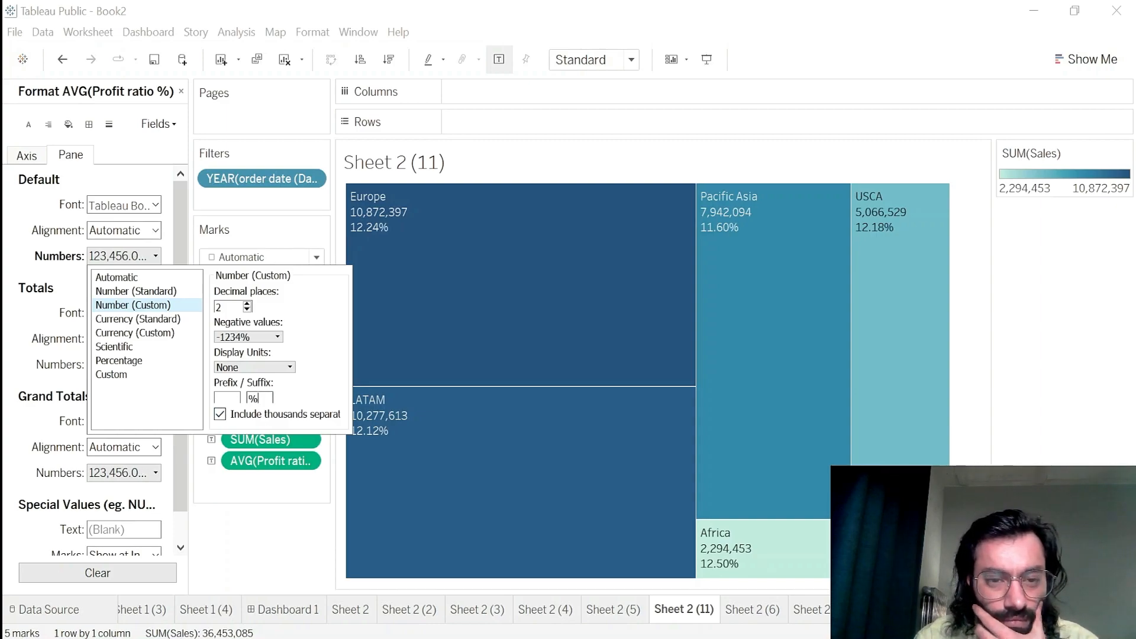
{"action": "left_click", "coordinate": [256, 543]}
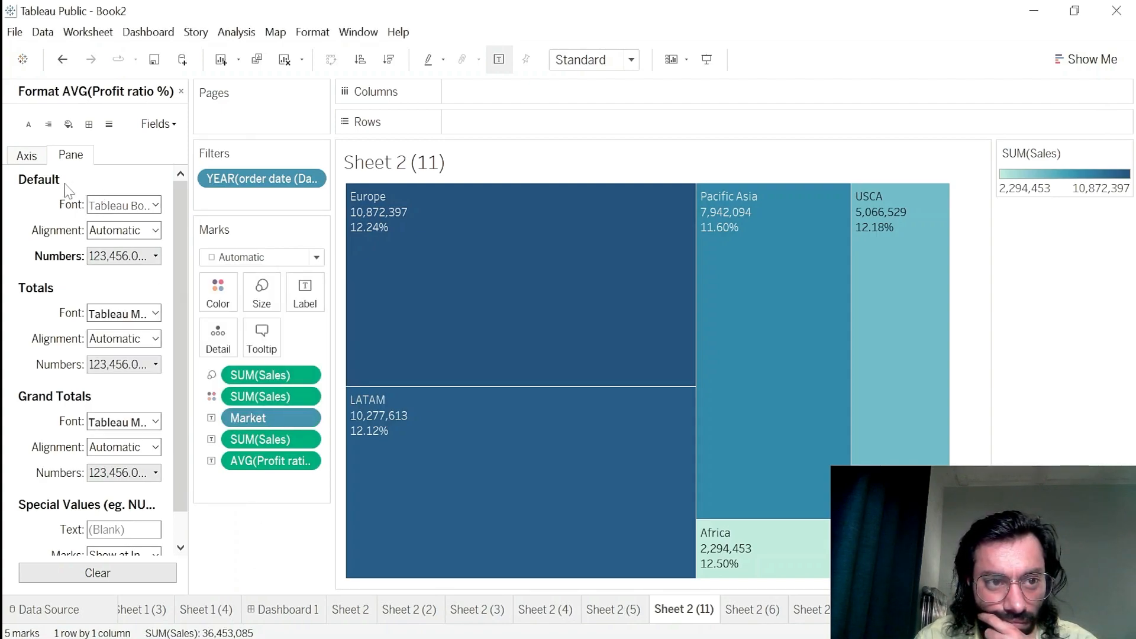
{"action": "left_click", "coordinate": [27, 155]}
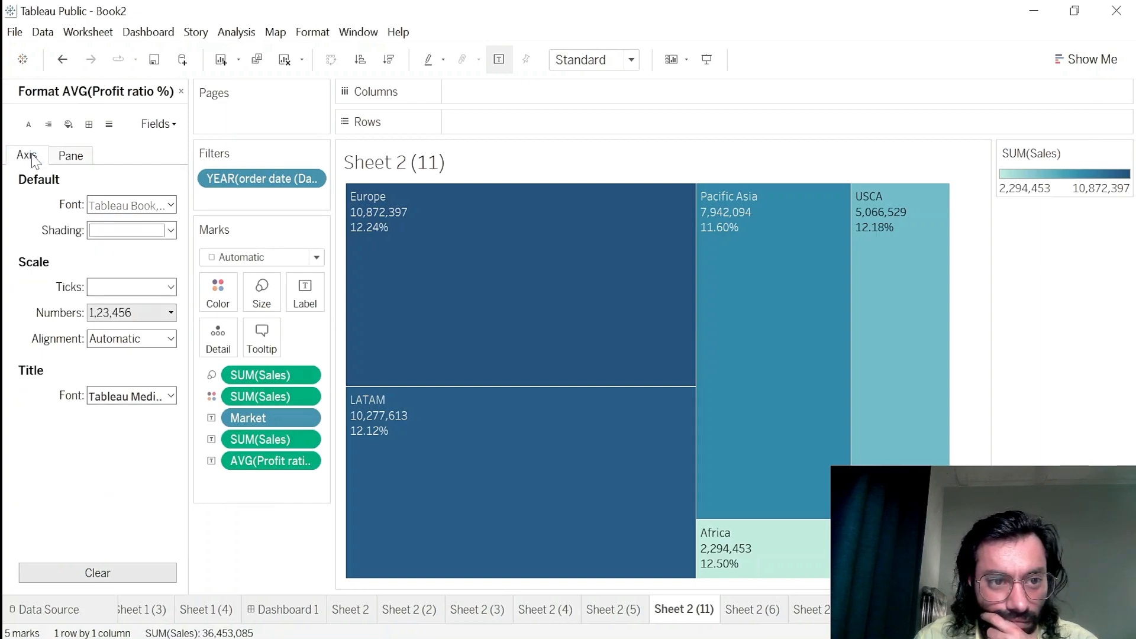
{"action": "left_click", "coordinate": [181, 91]}
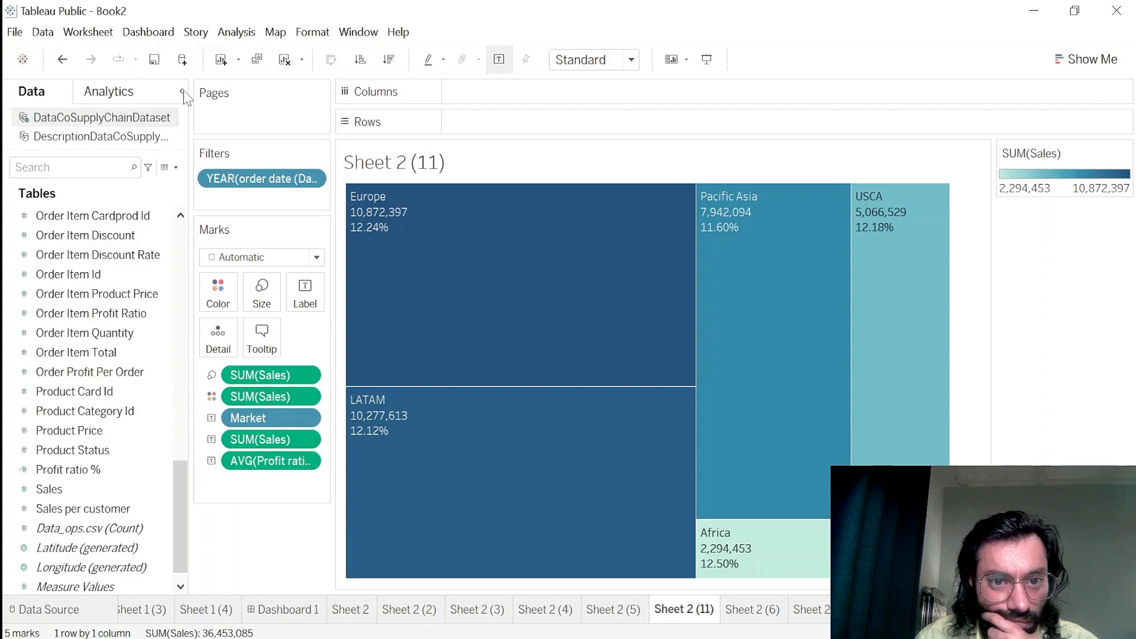
- Add the Sheet 2 (11) treemap to the KPI dashboard and move Sheet 2 (5) above it, beside Sheet 2 (3)
{"action": "mouse_move", "coordinate": [395, 302]}
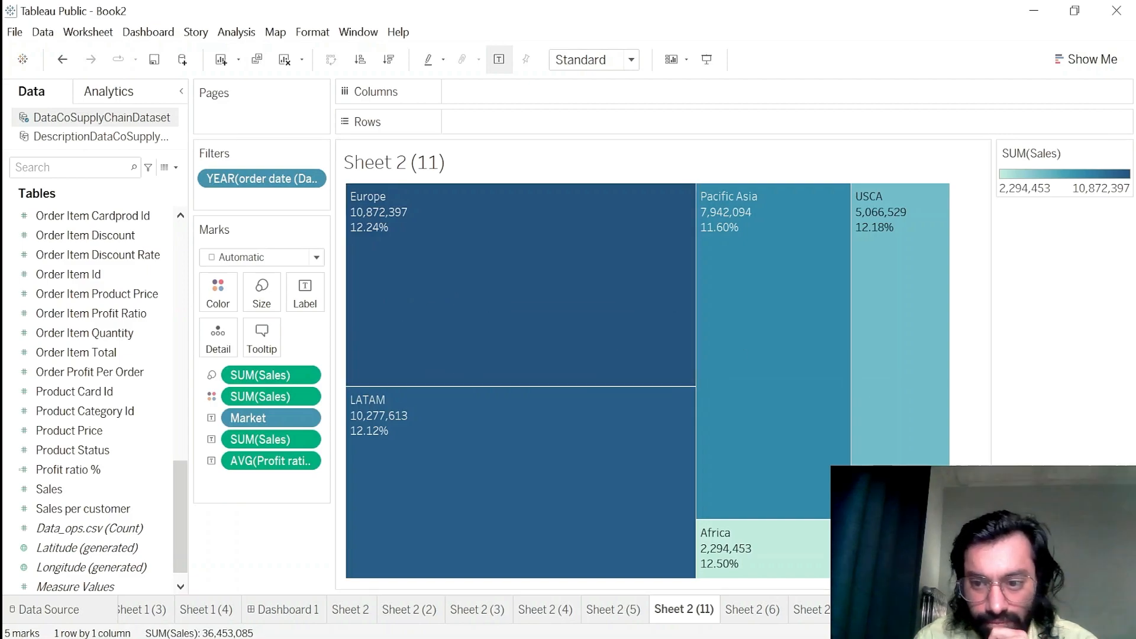
{"action": "left_click", "coordinate": [1039, 633]}
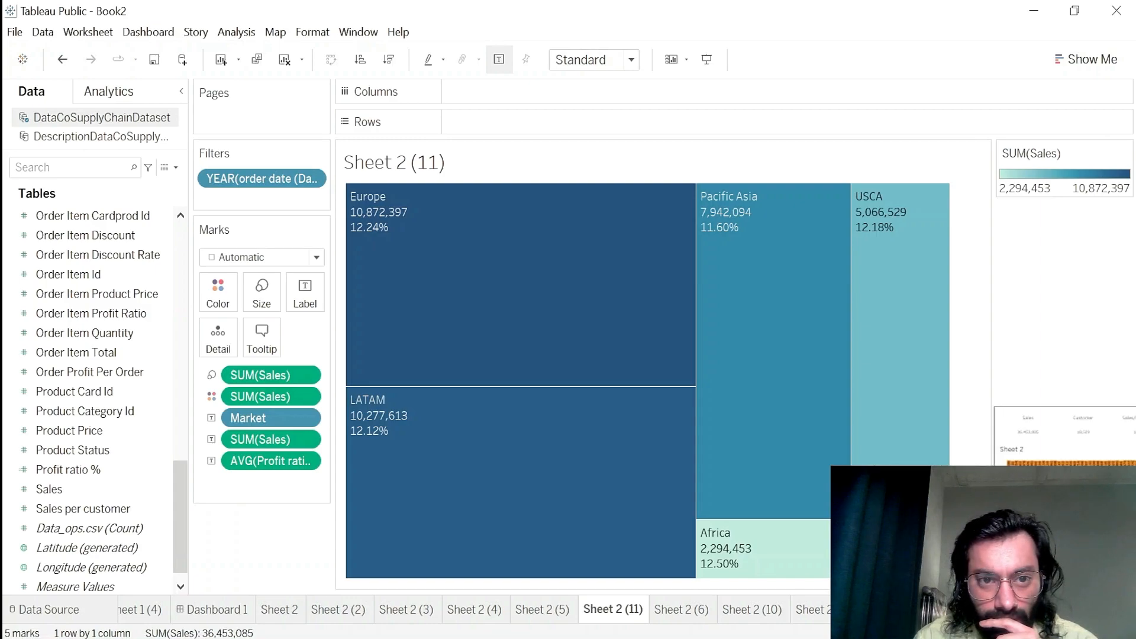
{"action": "left_click", "coordinate": [1059, 609]}
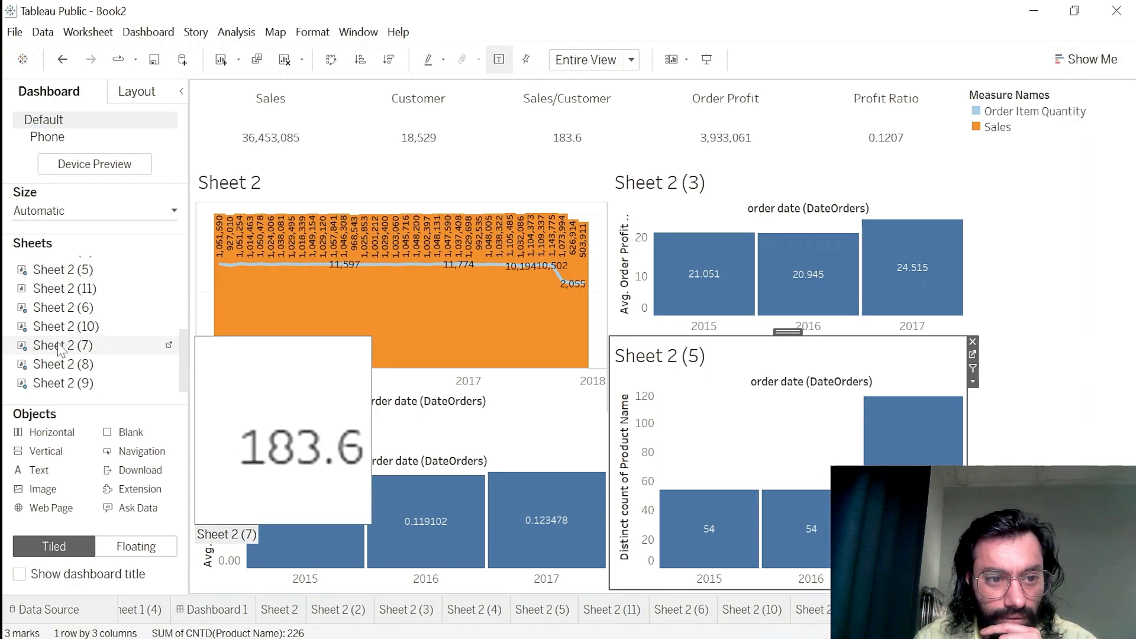
{"action": "left_click_drag", "start_coordinate": [65, 289], "coordinate": [876, 461]}
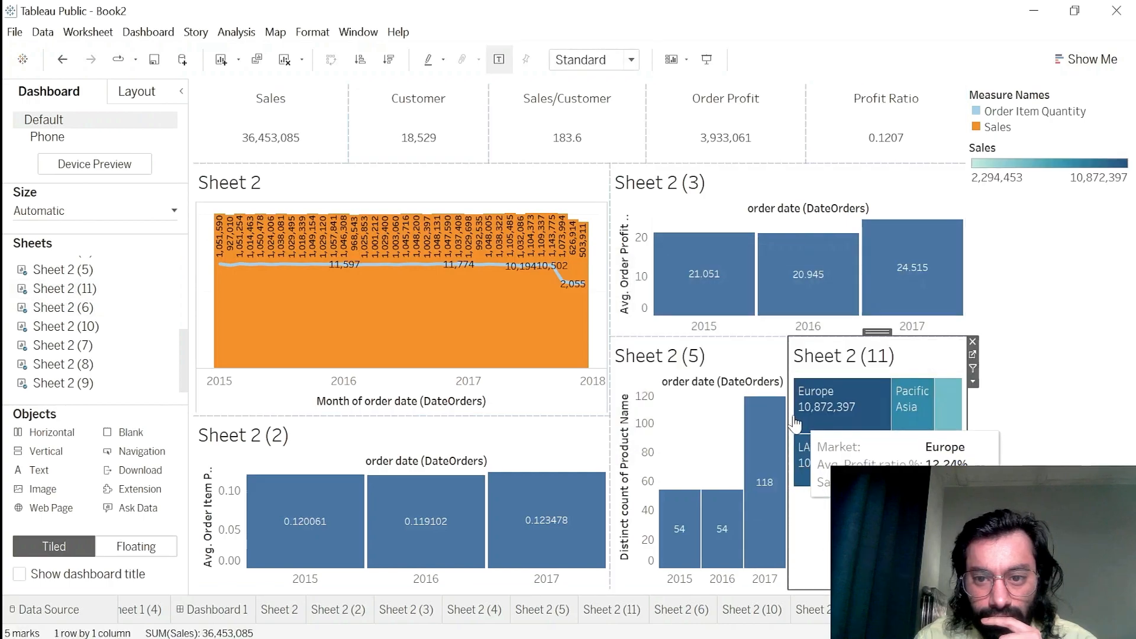
{"action": "left_click", "coordinate": [732, 358]}
{"action": "left_click_drag", "start_coordinate": [704, 334], "coordinate": [952, 237]}
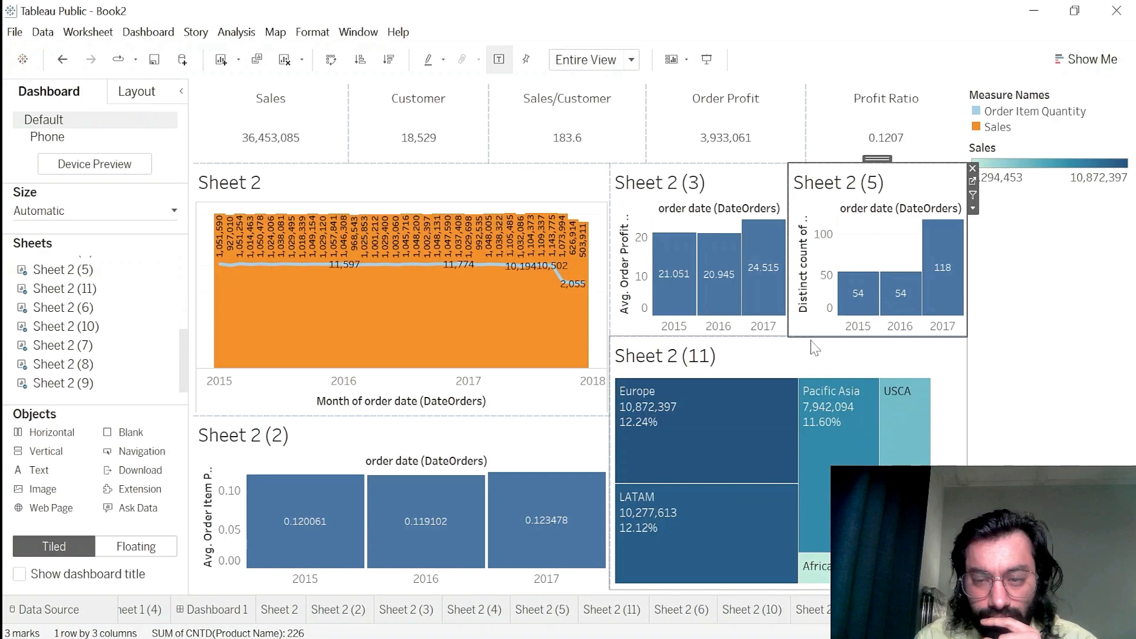
- Hide the vertical axis headers of Sheet 2 (5) and Sheet 2 (3) on the dashboard
{"action": "right_click", "coordinate": [816, 260]}
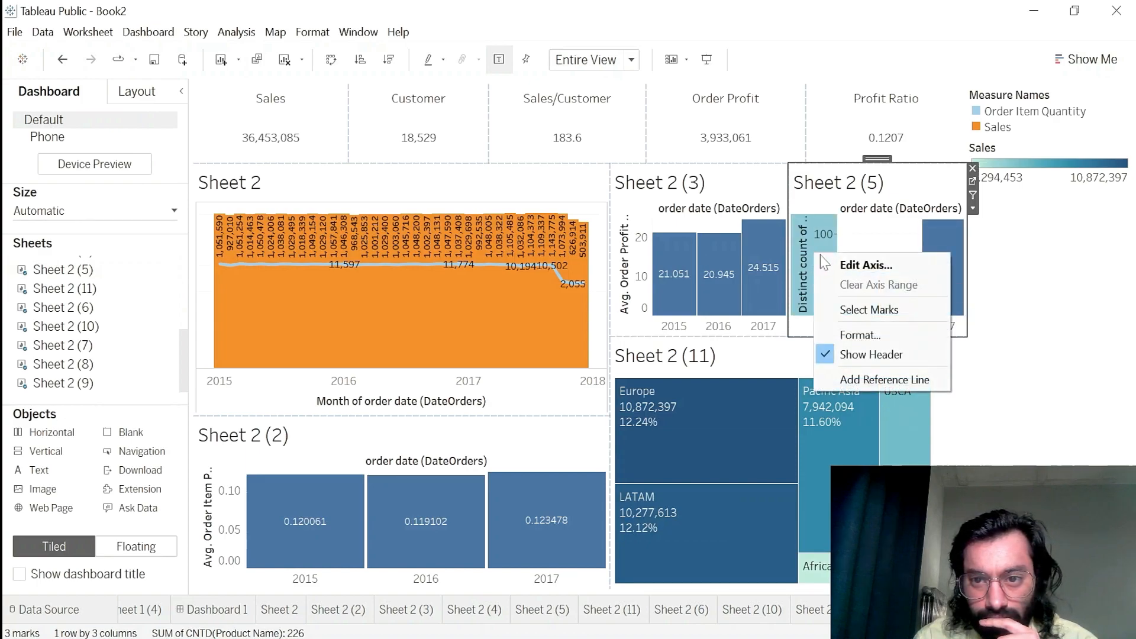
{"action": "left_click", "coordinate": [874, 355]}
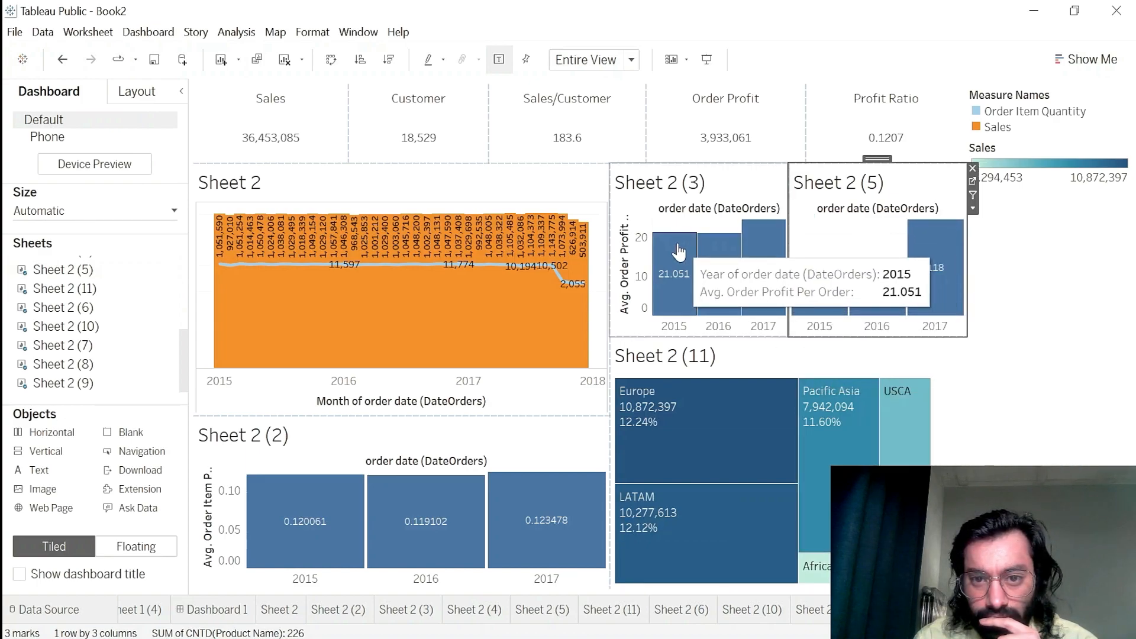
{"action": "right_click", "coordinate": [629, 263]}
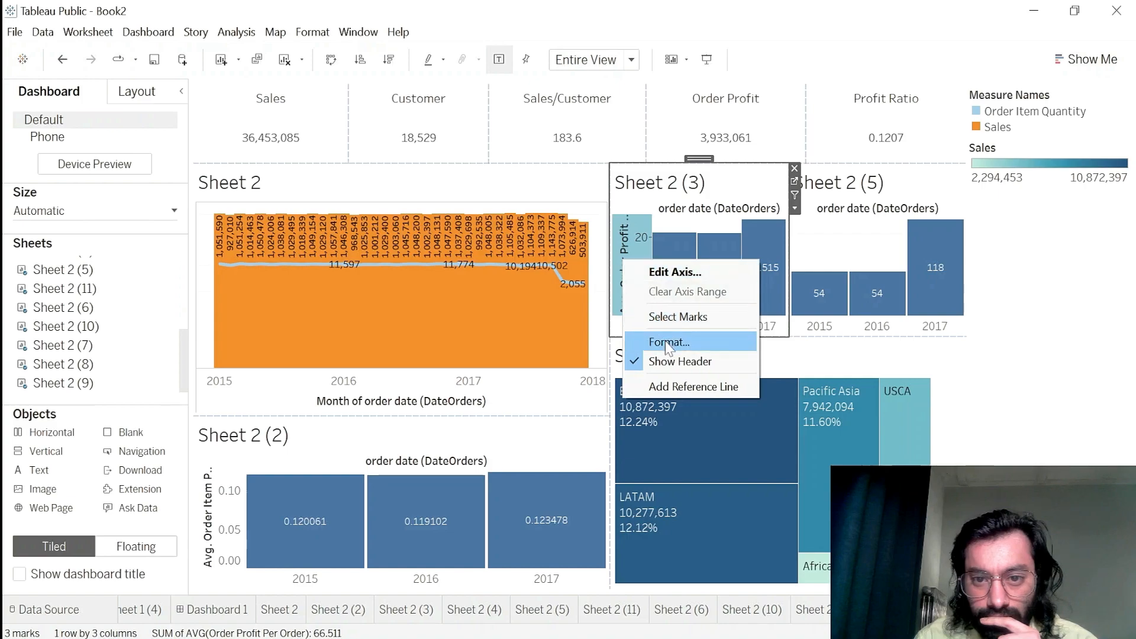
{"action": "left_click", "coordinate": [657, 362]}
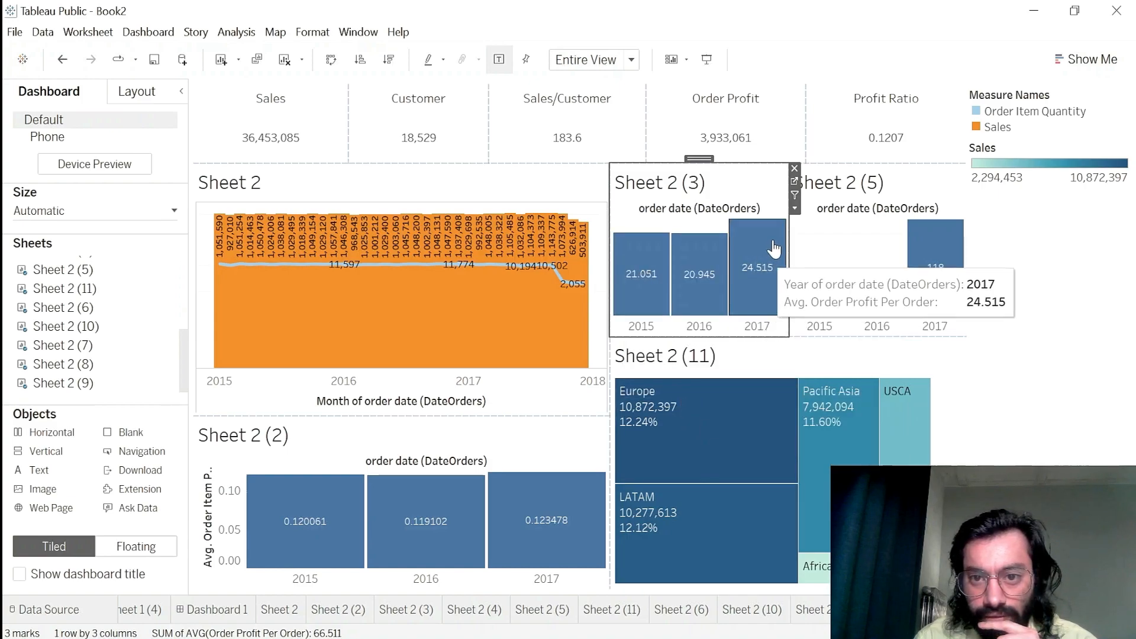
- Try hiding the titles of Sheet 2 (3) and Sheet 2 (5), and undo both changes
{"action": "right_click", "coordinate": [678, 188]}
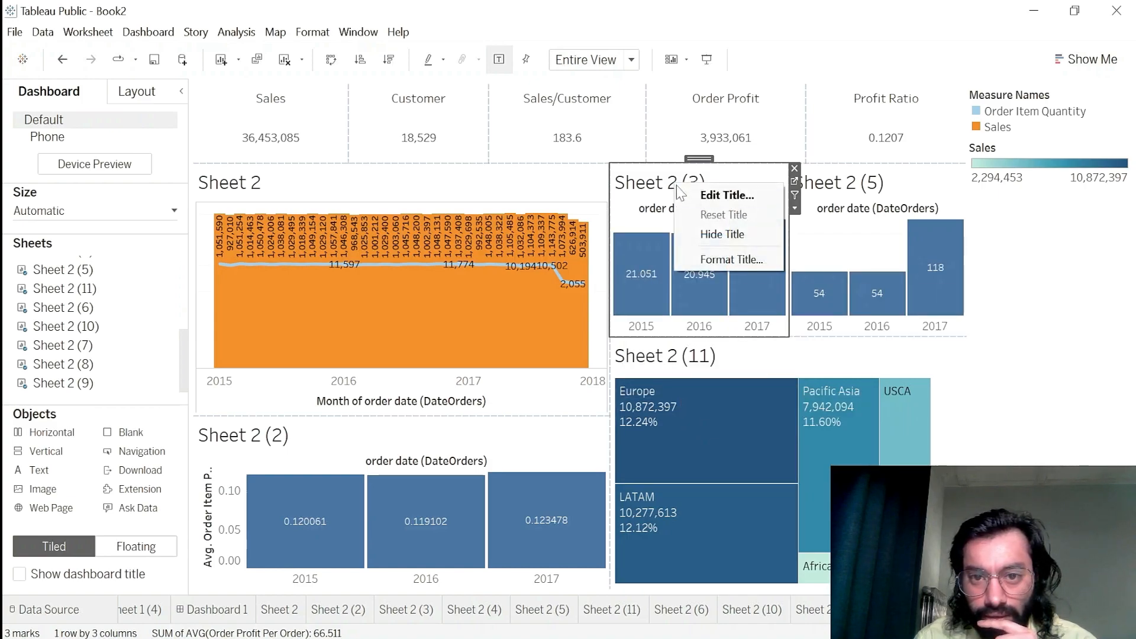
{"action": "left_click", "coordinate": [722, 234]}
{"action": "right_click", "coordinate": [858, 188]}
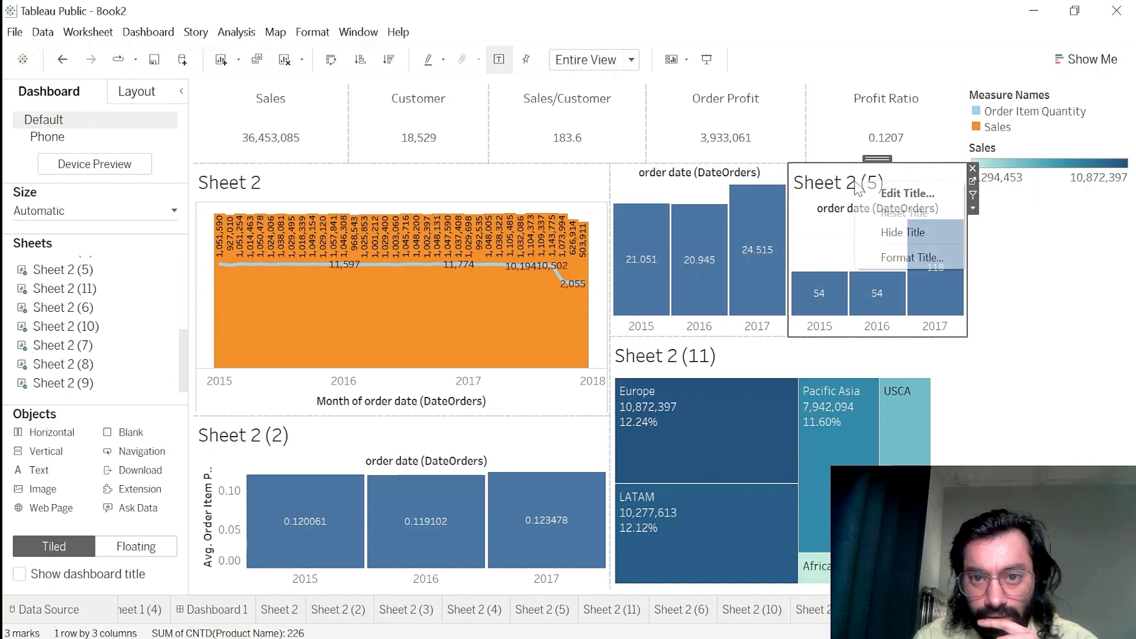
{"action": "left_click", "coordinate": [882, 232]}
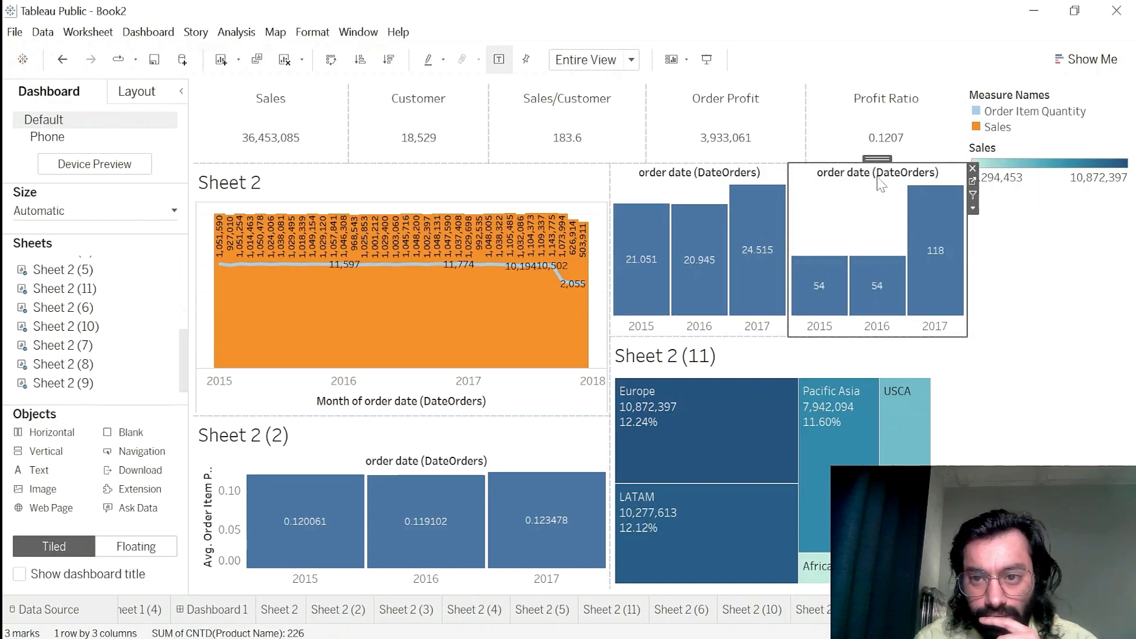
{"action": "key", "text": "ctrl+z"}
{"action": "key", "text": "ctrl+z"}
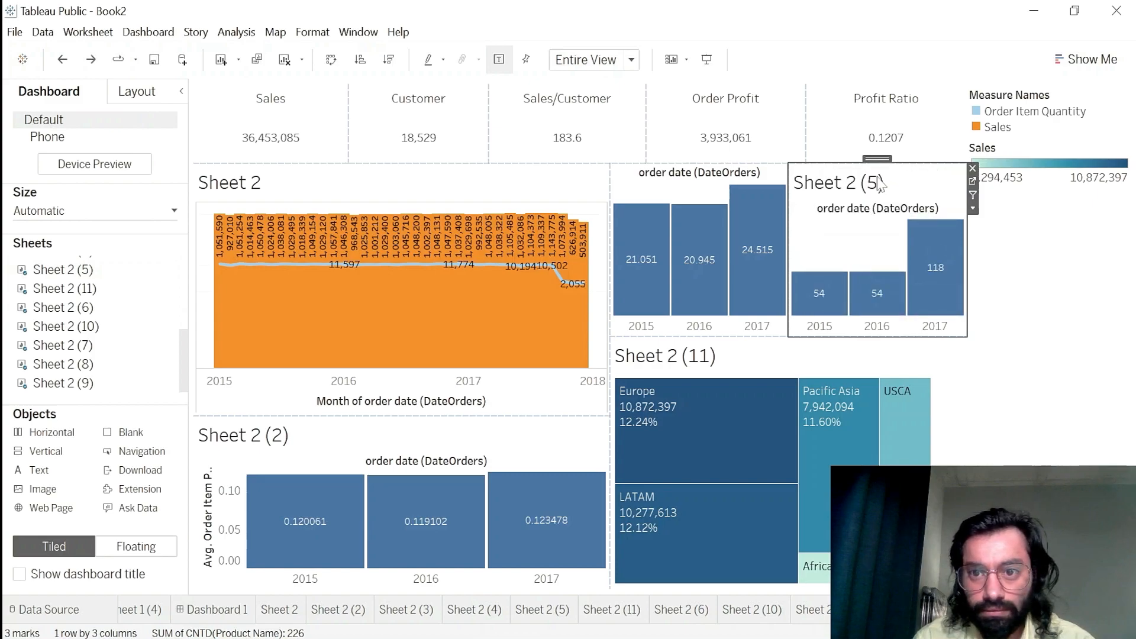
- Replace the Sheet 2 (5) title on the dashboard with "Product Quantity"
{"action": "mouse_move", "coordinate": [878, 287]}
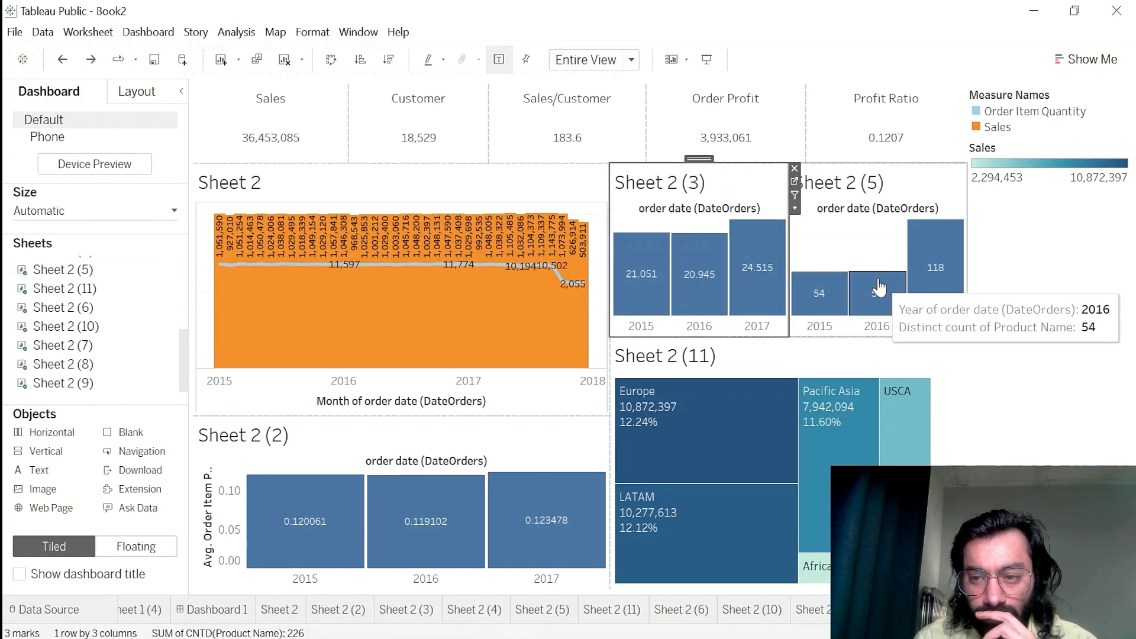
{"action": "left_click", "coordinate": [856, 185]}
{"action": "double_click", "coordinate": [856, 185]}
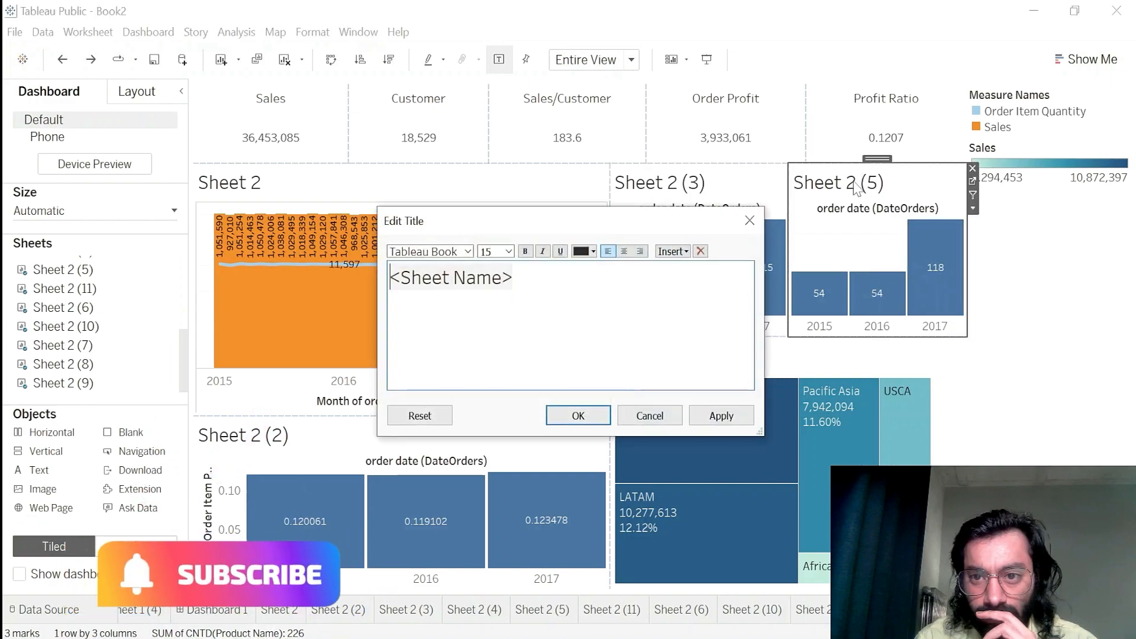
{"action": "key", "text": "ctrl+a"}
{"action": "type", "text": "<Sh"}
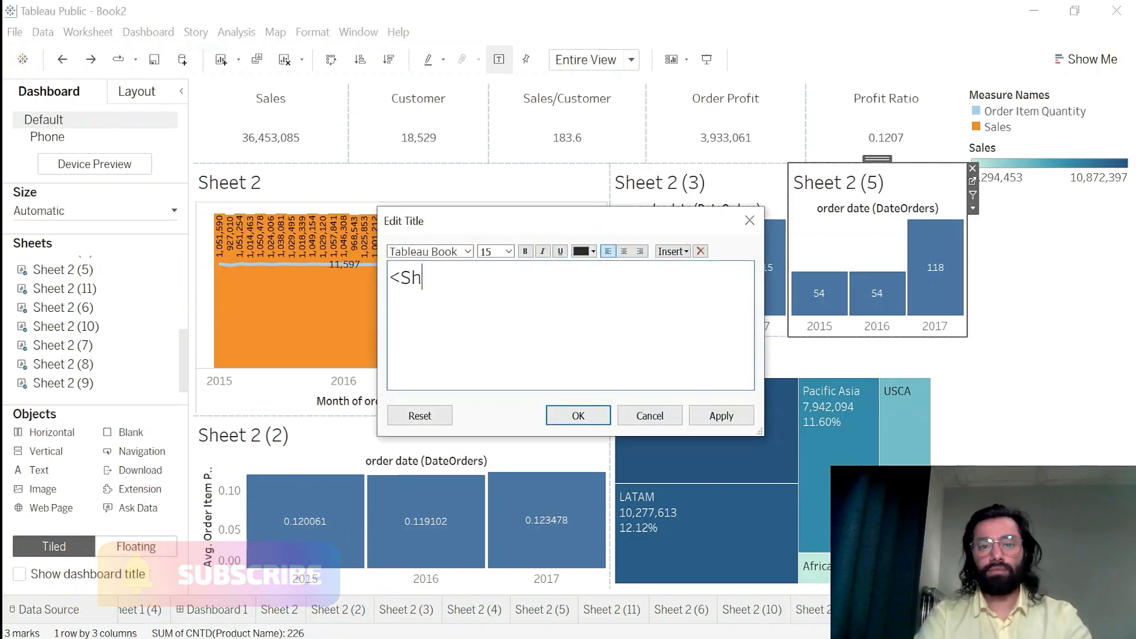
{"action": "key", "text": "BackSpace"}
{"action": "key", "text": "BackSpace"}
{"action": "key", "text": "BackSpace"}
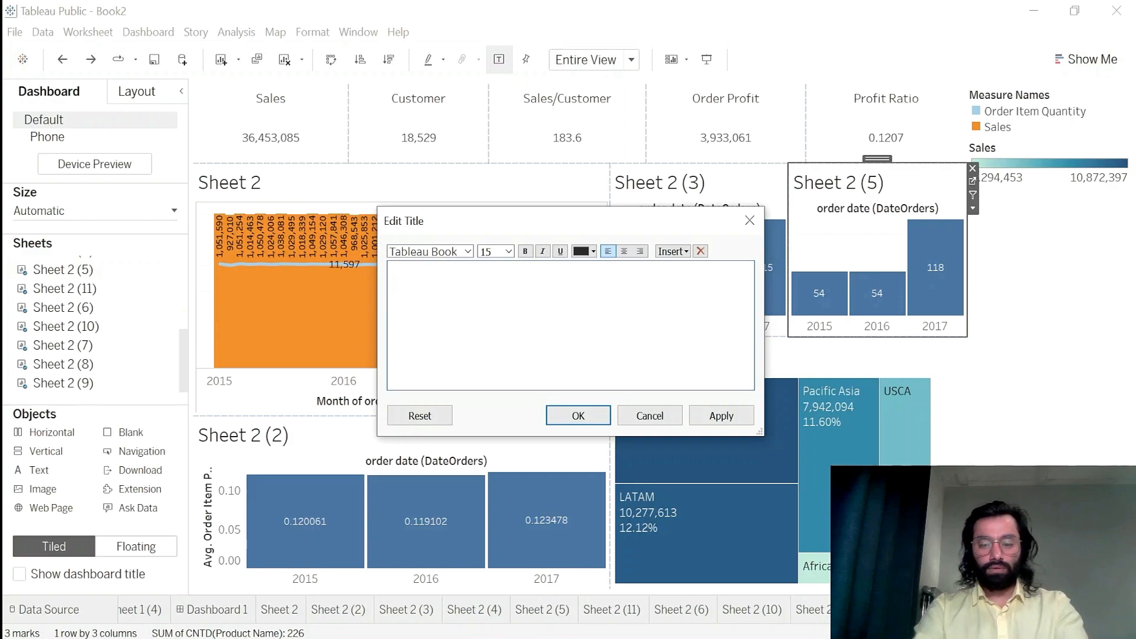
{"action": "type", "text": "Product "}
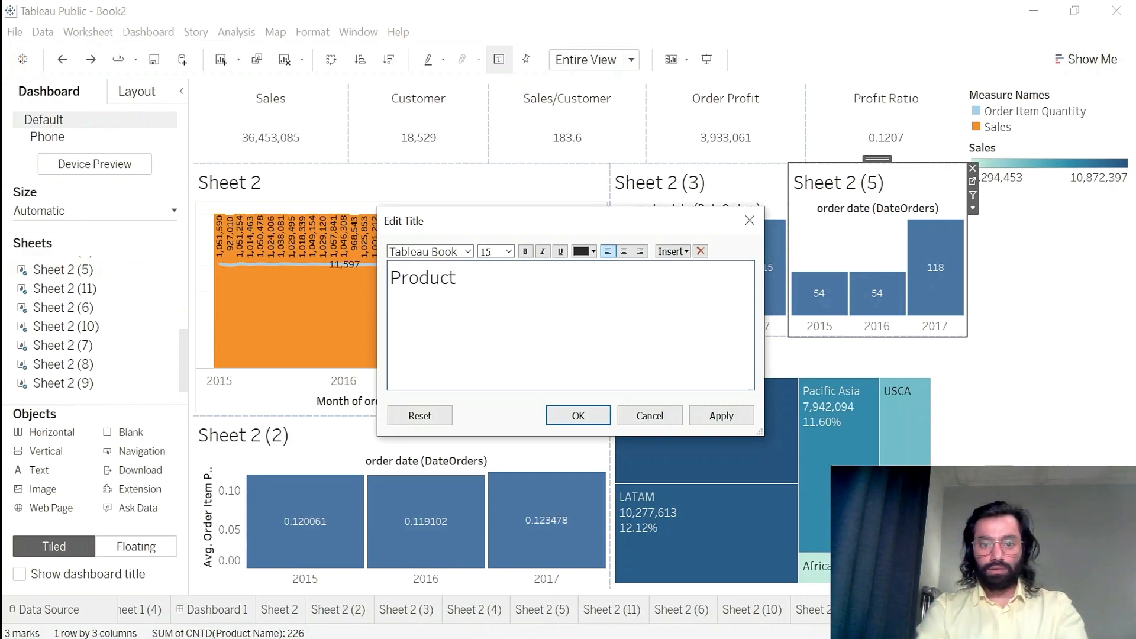
{"action": "type", "text": "Quantity"}
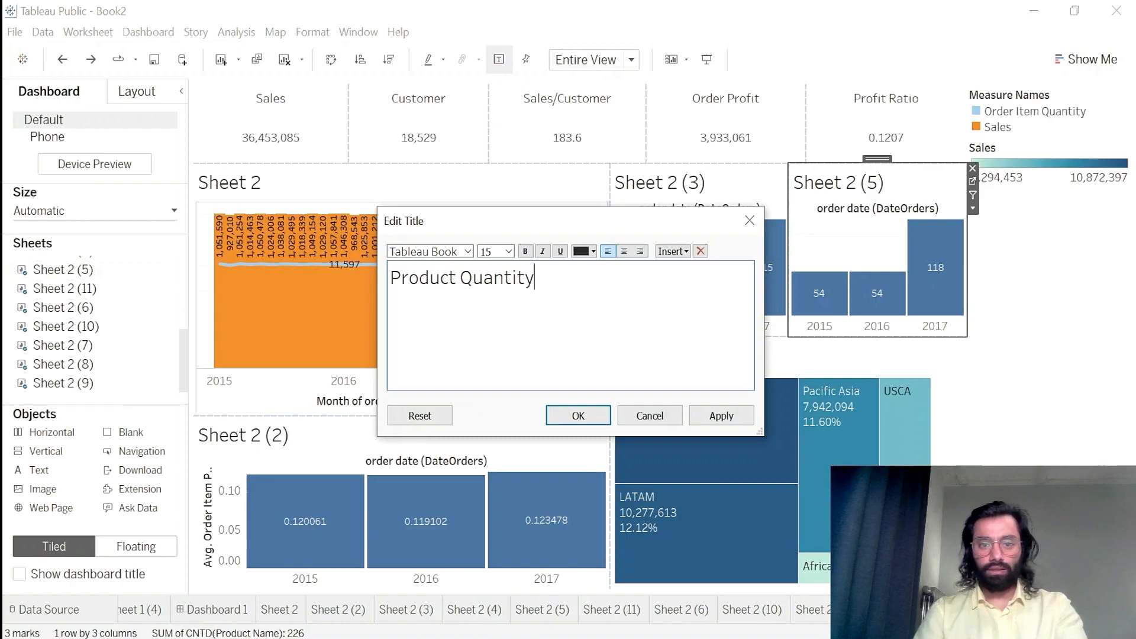
- Set the Product Quantity title to font size 10, center it, and apply the title changes
{"action": "key", "text": "ctrl+a"}
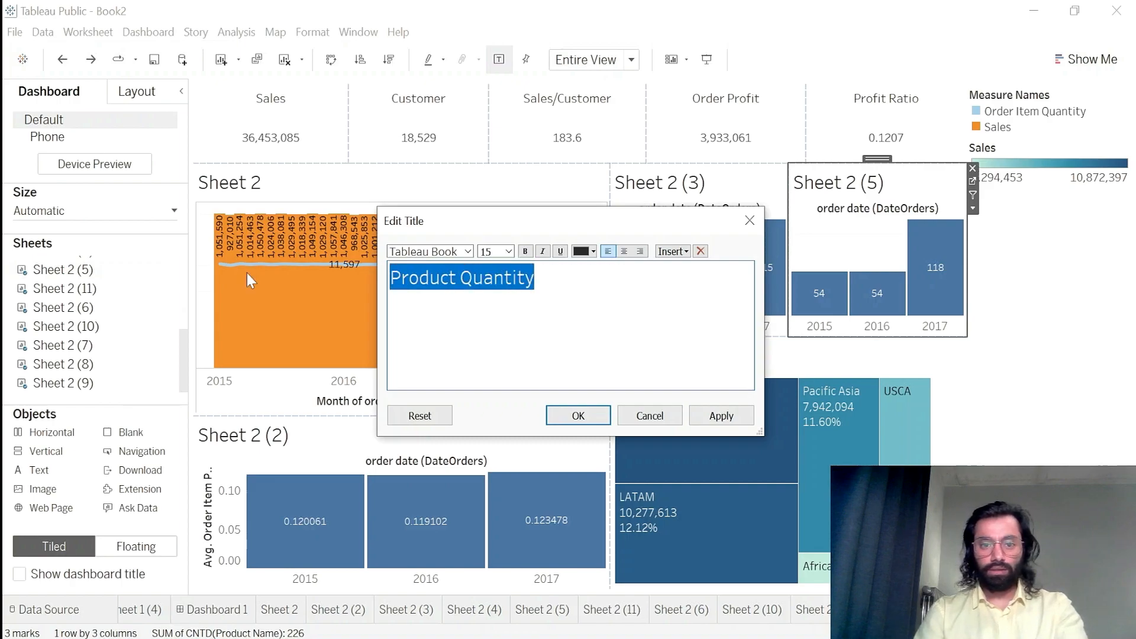
{"action": "left_click", "coordinate": [508, 251]}
{"action": "left_click", "coordinate": [498, 289]}
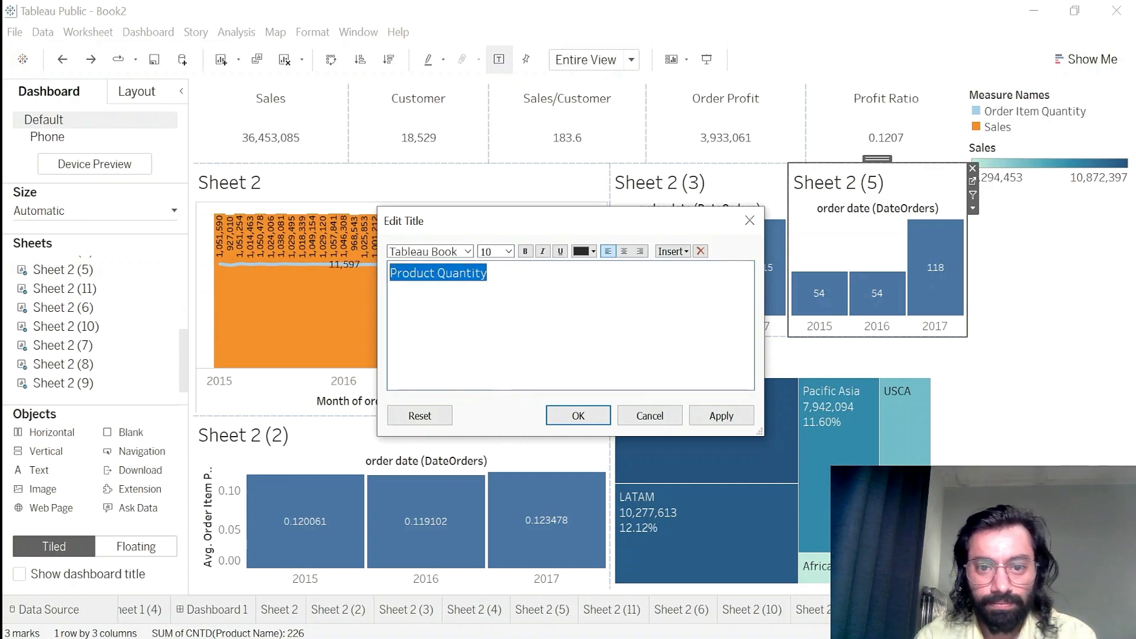
{"action": "left_click", "coordinate": [624, 251]}
{"action": "left_click", "coordinate": [721, 415]}
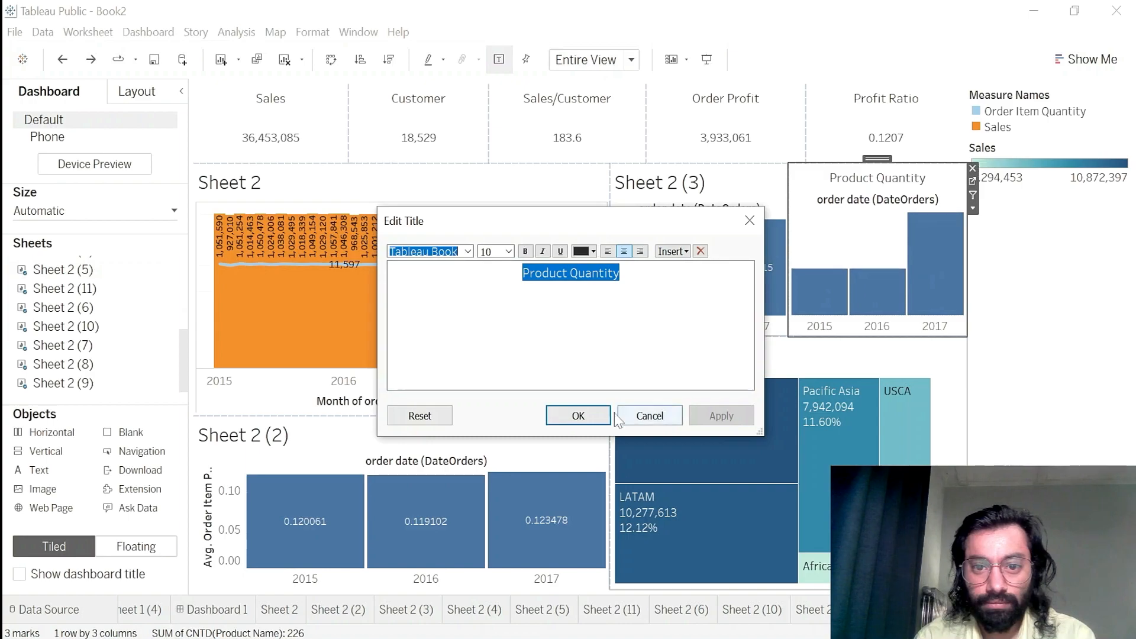
{"action": "left_click", "coordinate": [578, 416]}
- Replace the Sheet 2 (3) title on the dashboard with "Avg. order profit per order"
{"action": "mouse_move", "coordinate": [696, 272]}
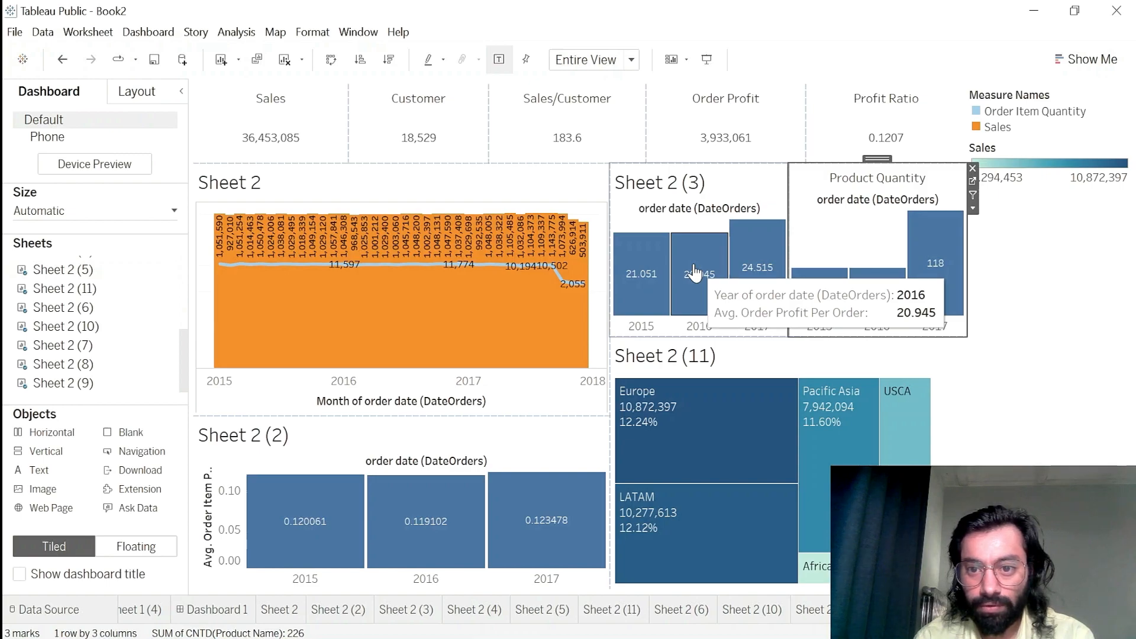
{"action": "double_click", "coordinate": [681, 184]}
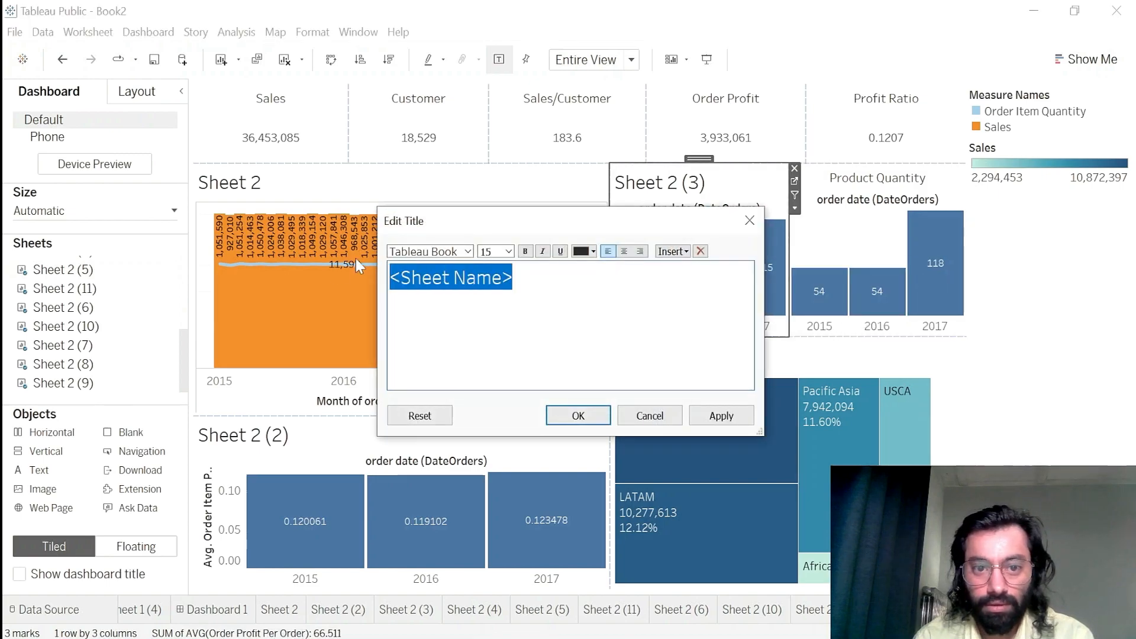
{"action": "type", "text": "Avg. "}
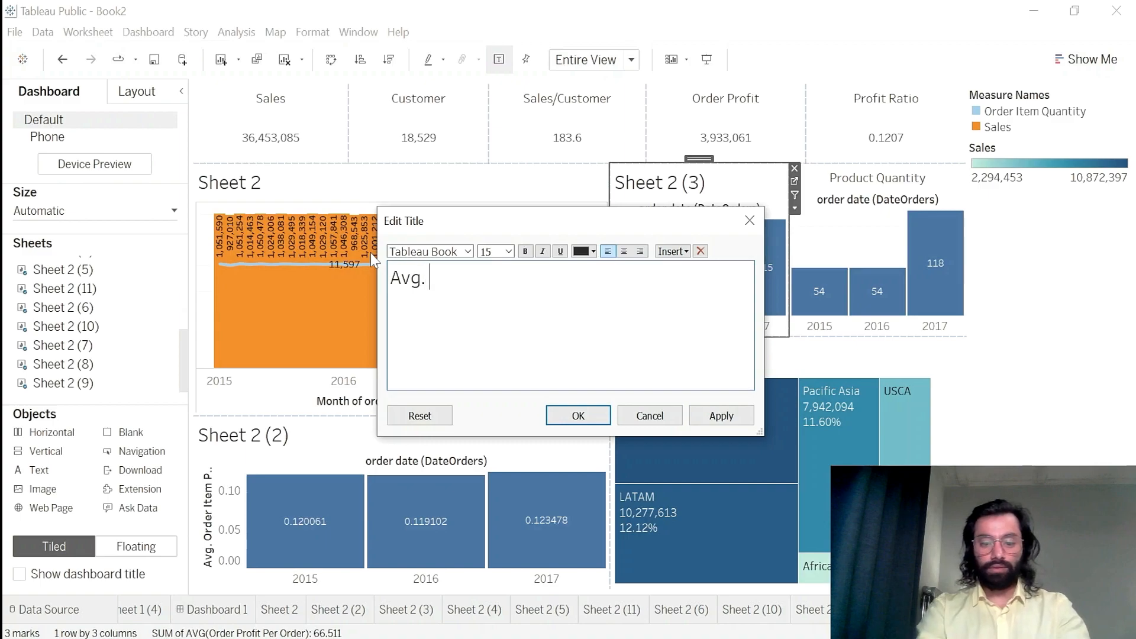
{"action": "type", "text": "order"}
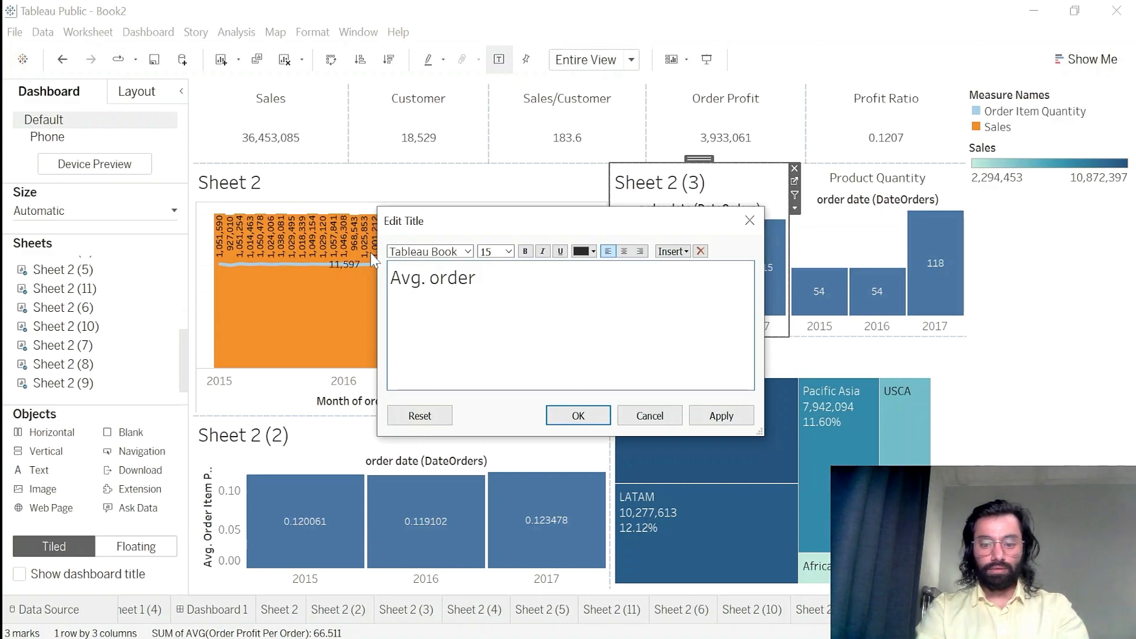
{"action": "type", "text": " profit per order"}
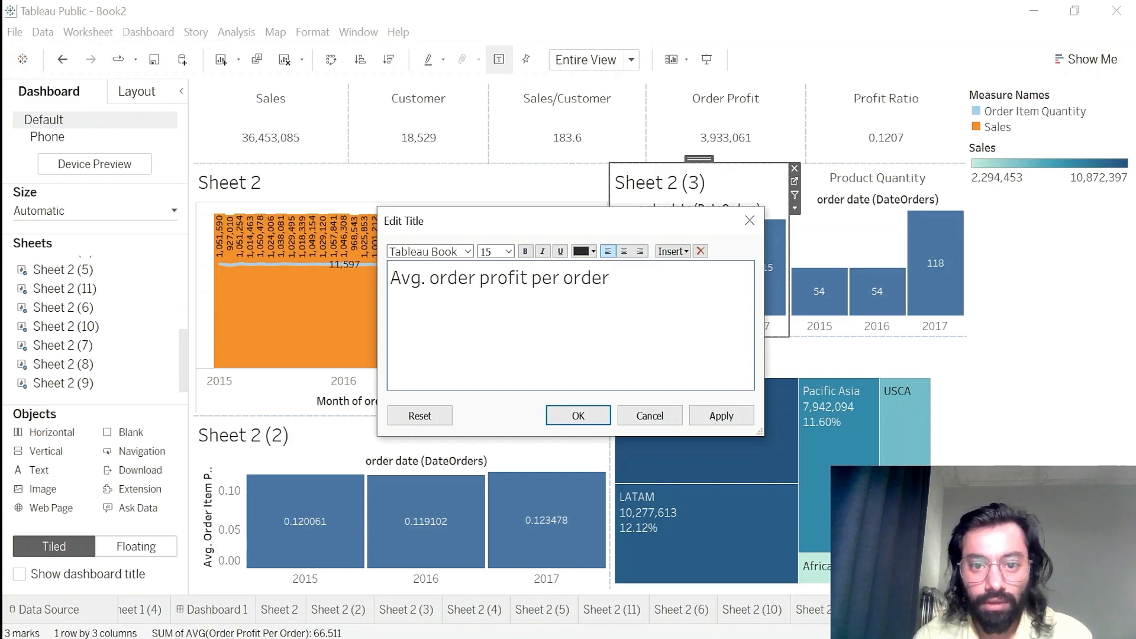
- Set the Avg. order profit per order title to font size 10, center it, and apply the title changes
{"action": "key", "text": "ctrl+a"}
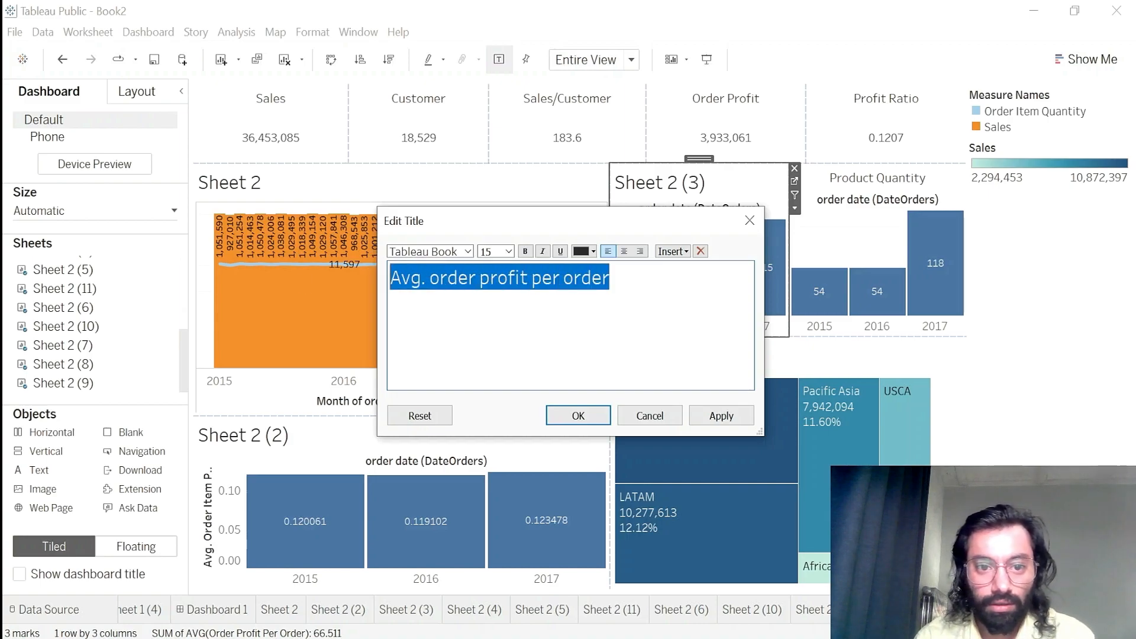
{"action": "left_click", "coordinate": [508, 251]}
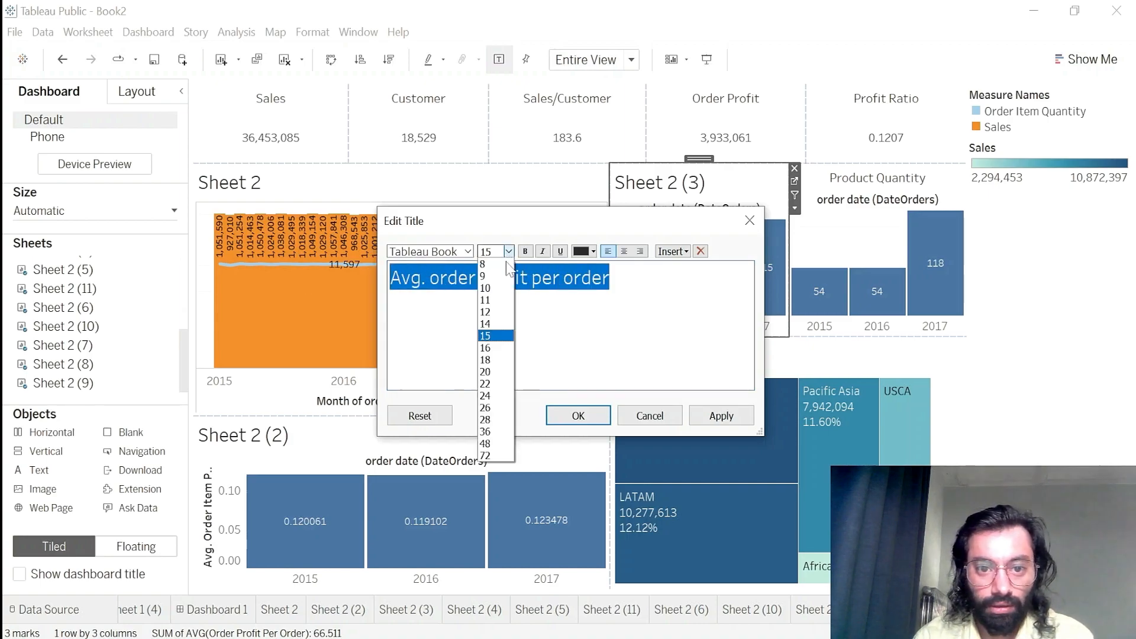
{"action": "left_click", "coordinate": [495, 293]}
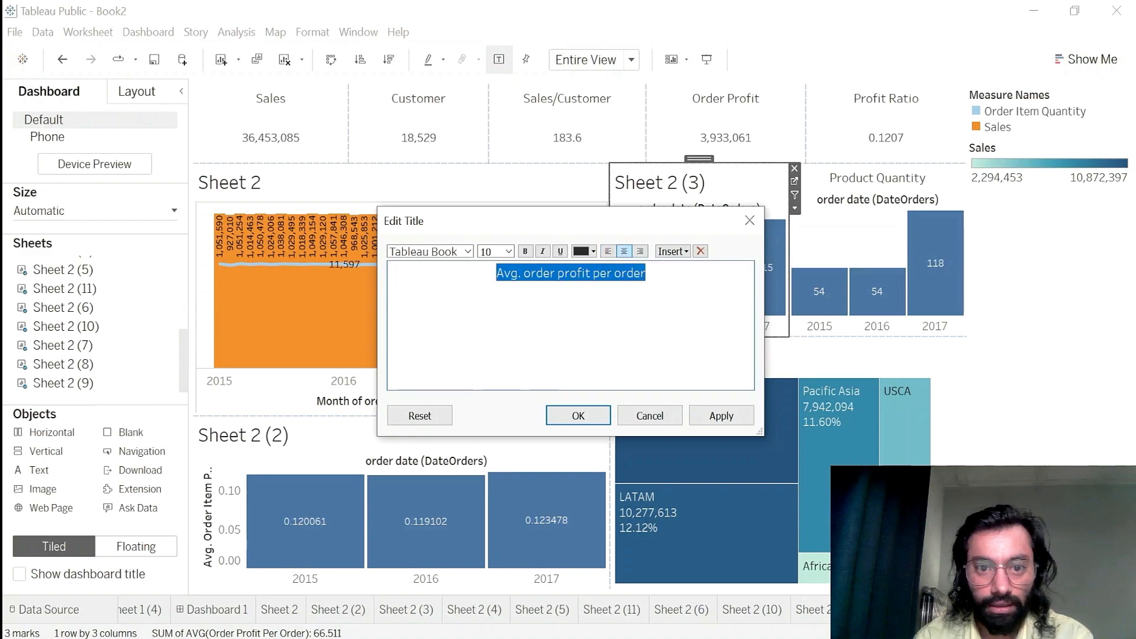
{"action": "left_click", "coordinate": [722, 415]}
{"action": "left_click", "coordinate": [578, 415]}
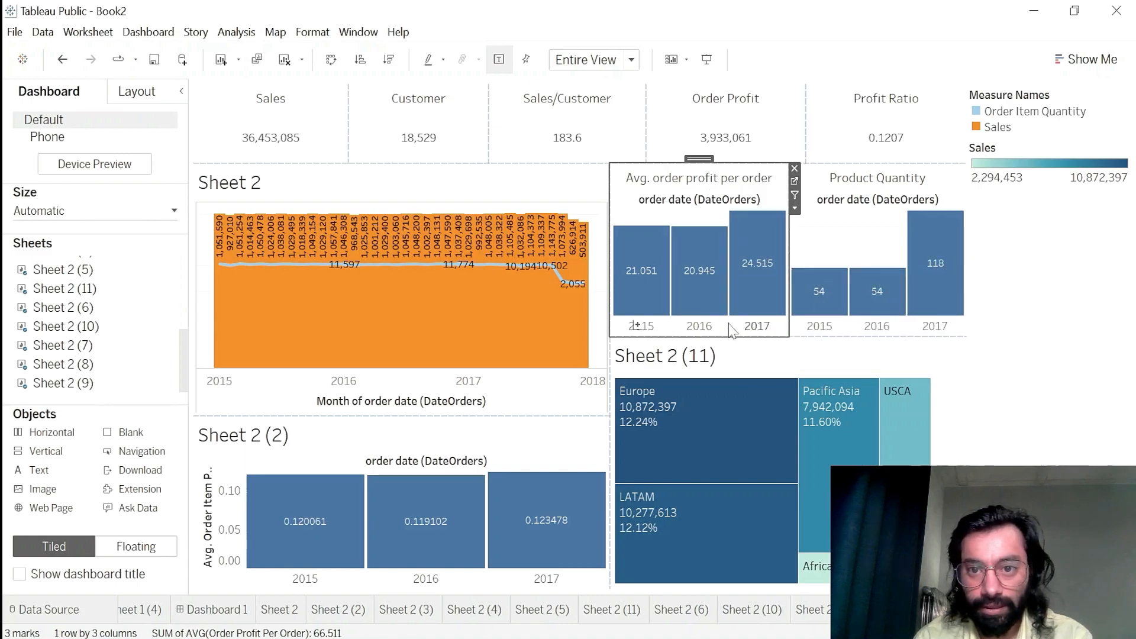
- Hide the order date column field labels in the Avg. order profit per order and Product Quantity charts
{"action": "right_click", "coordinate": [680, 199]}
{"action": "key", "text": "Escape"}
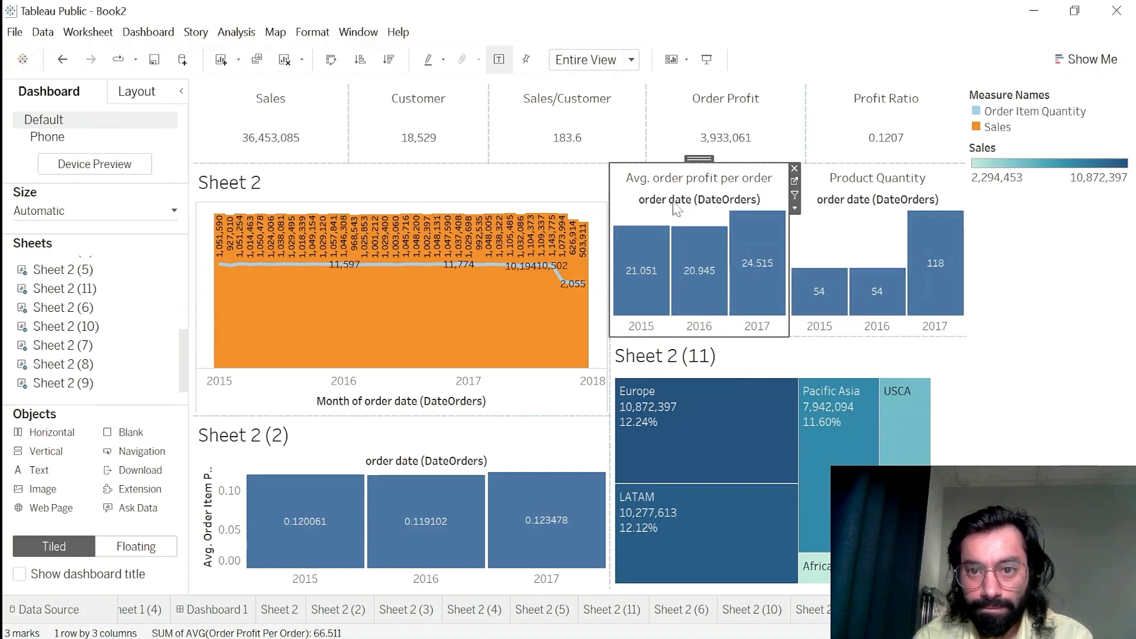
{"action": "right_click", "coordinate": [672, 201]}
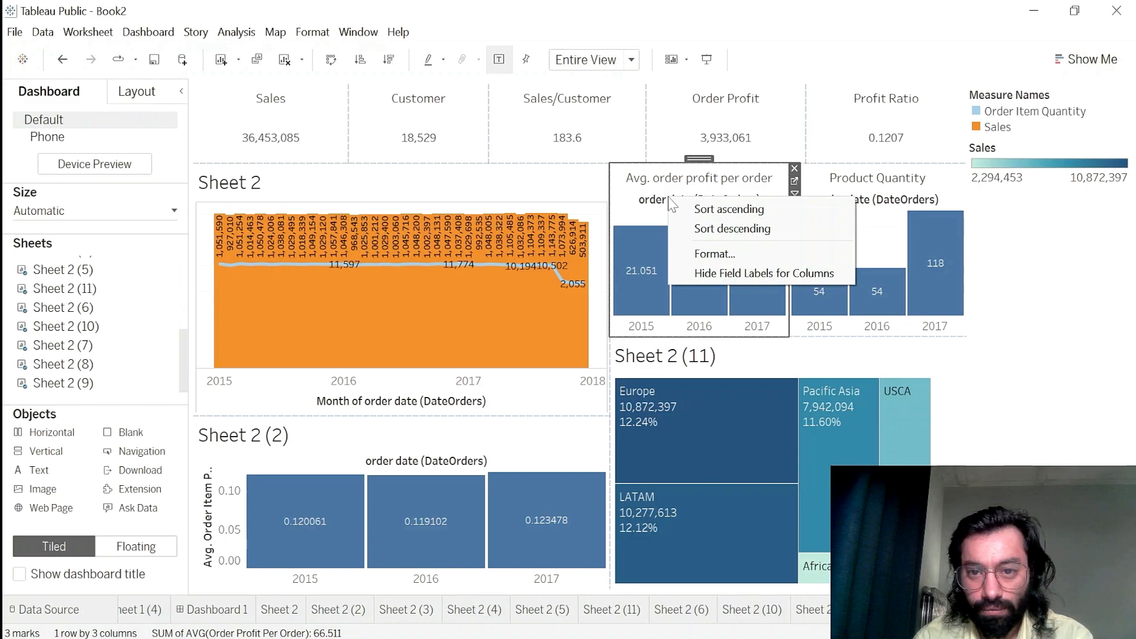
{"action": "left_click", "coordinate": [708, 272]}
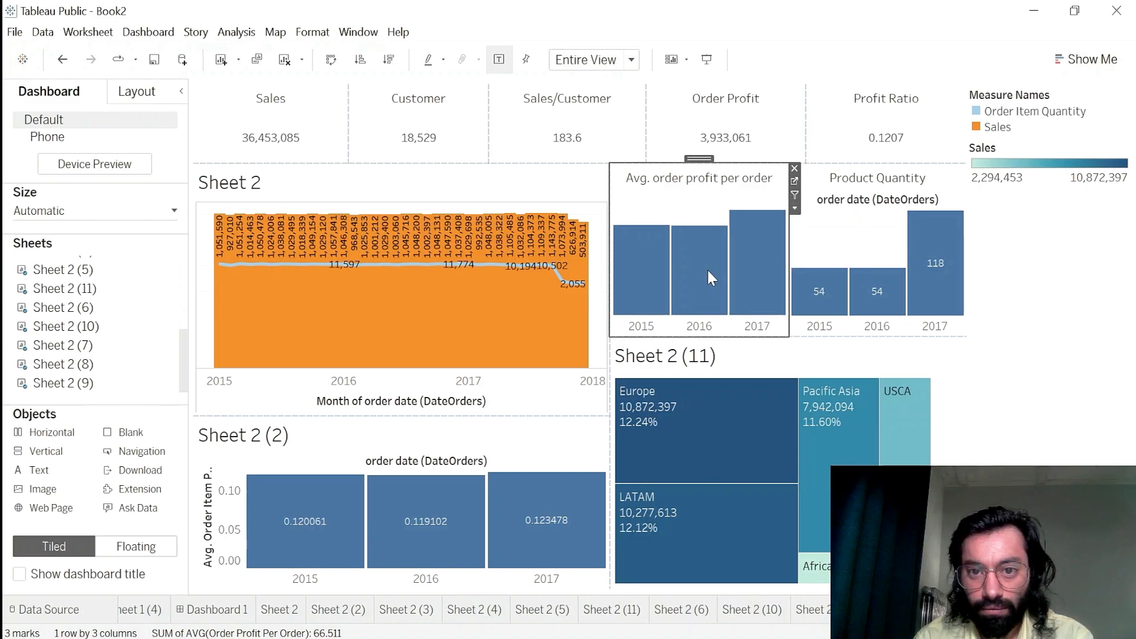
{"action": "left_click", "coordinate": [847, 204]}
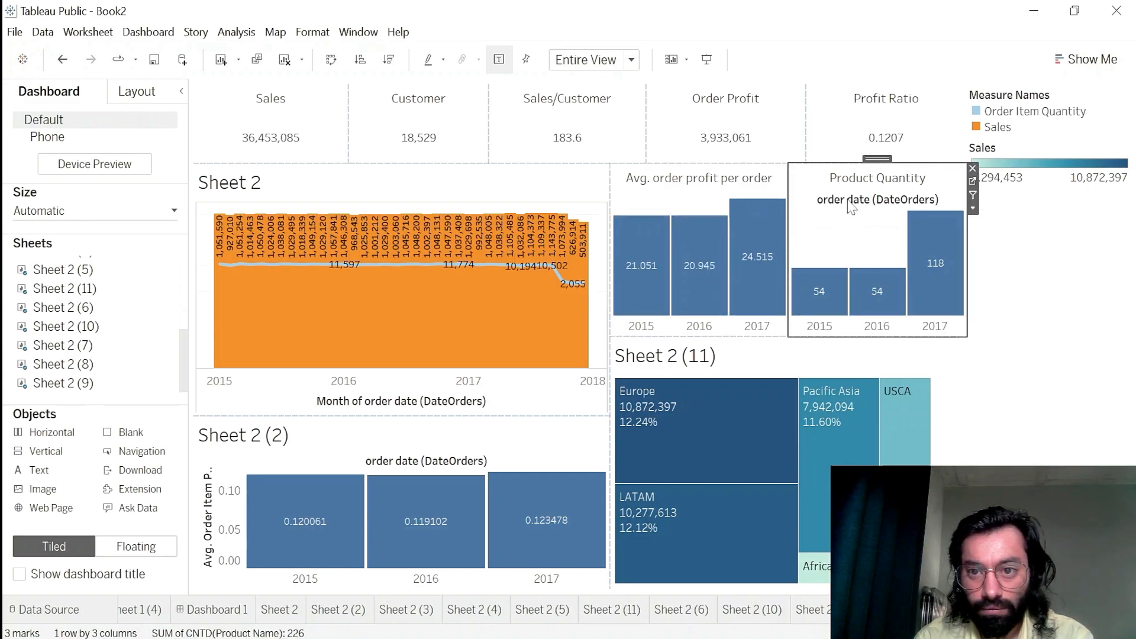
{"action": "right_click", "coordinate": [848, 200]}
{"action": "left_click", "coordinate": [880, 275]}
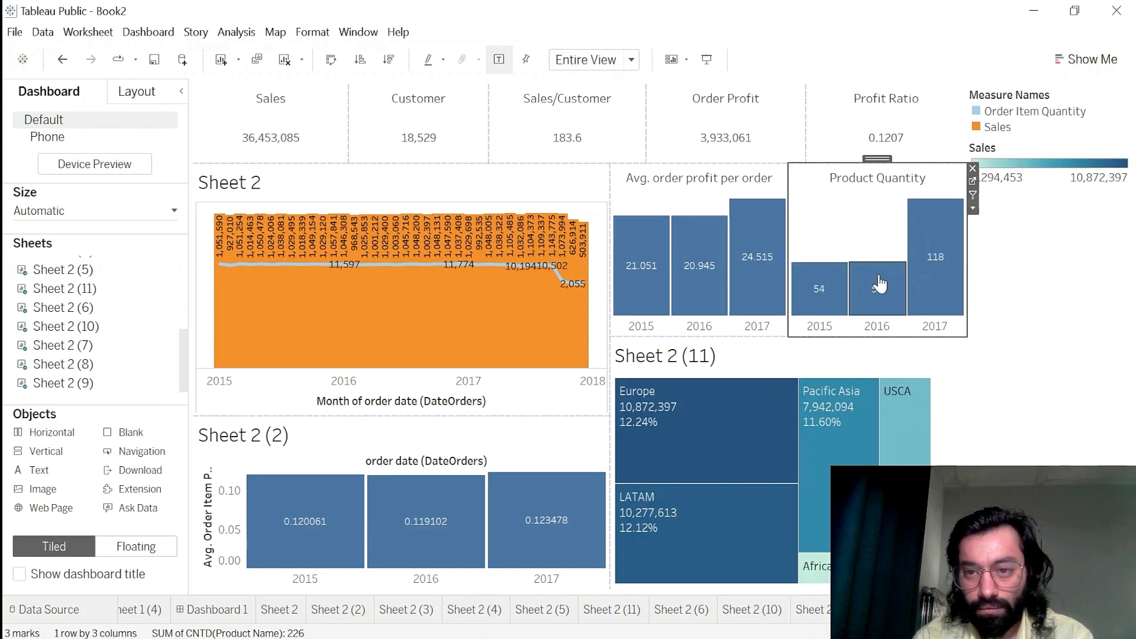
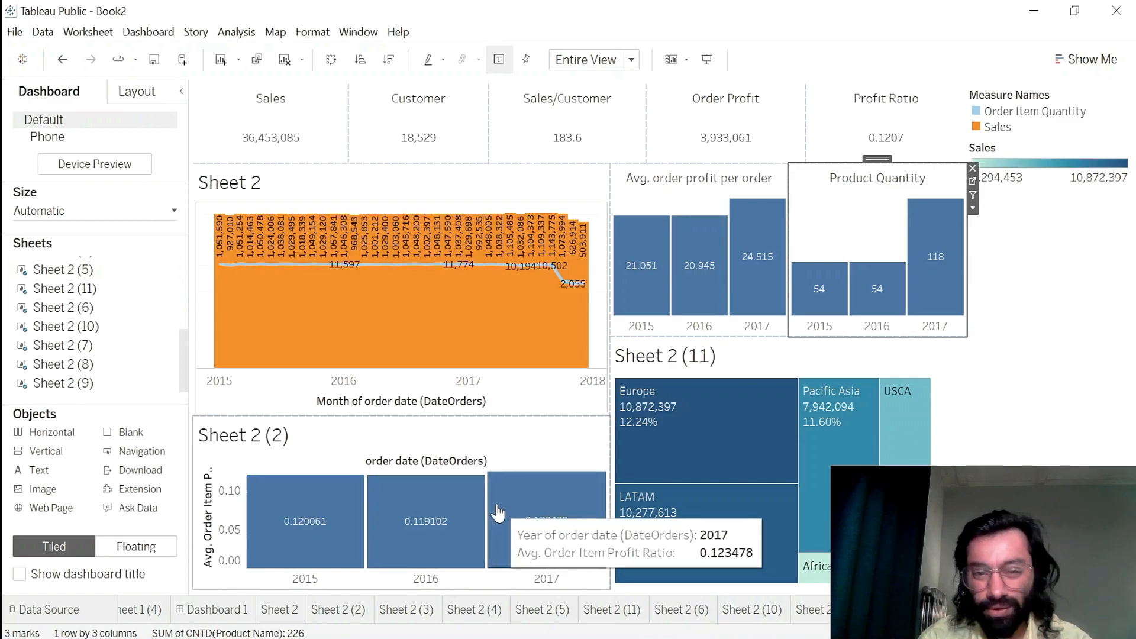
{"action": "left_click", "coordinate": [730, 464]}
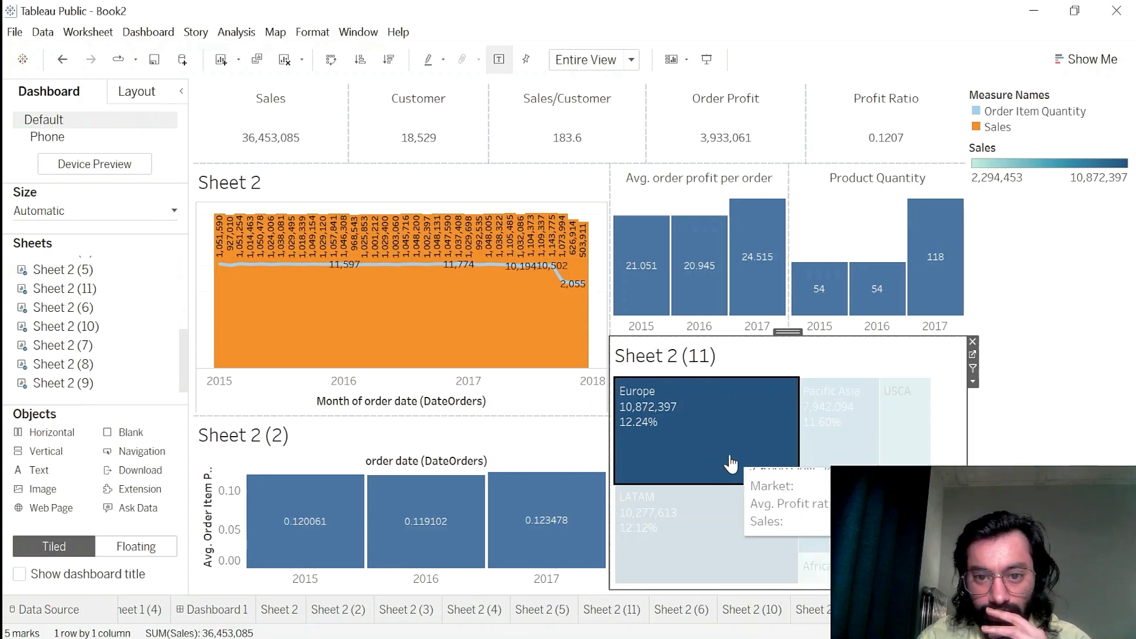
{"action": "left_click", "coordinate": [731, 464]}
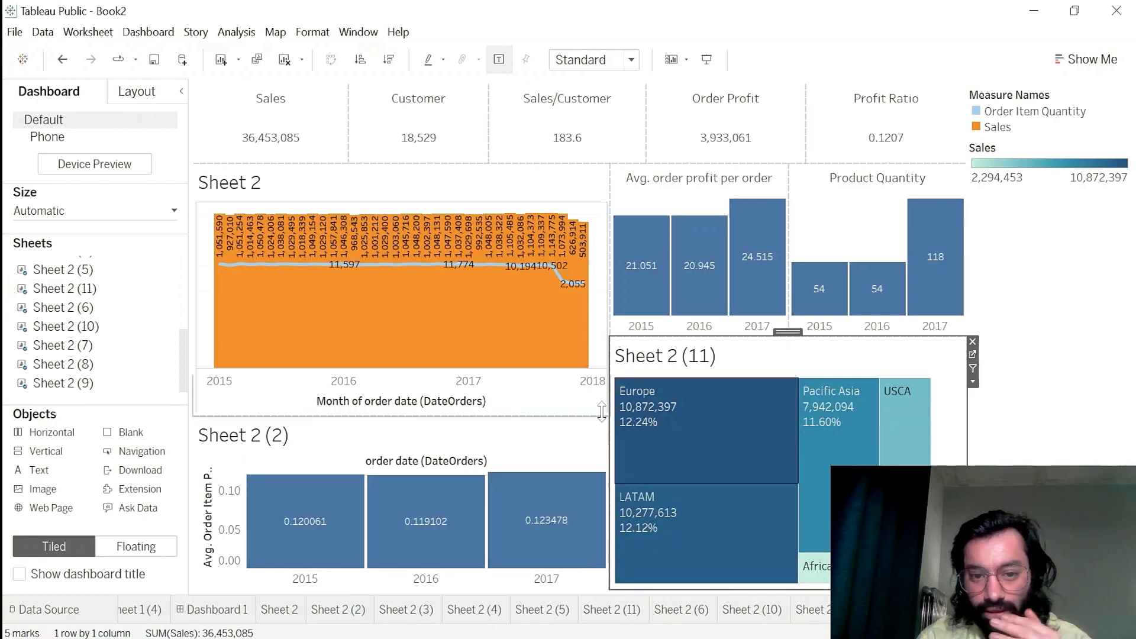
- Hide the vertical axis header of Sheet 2 (2) on the dashboard and go to its worksheet
{"action": "right_click", "coordinate": [215, 506]}
{"action": "left_click", "coordinate": [244, 594]}
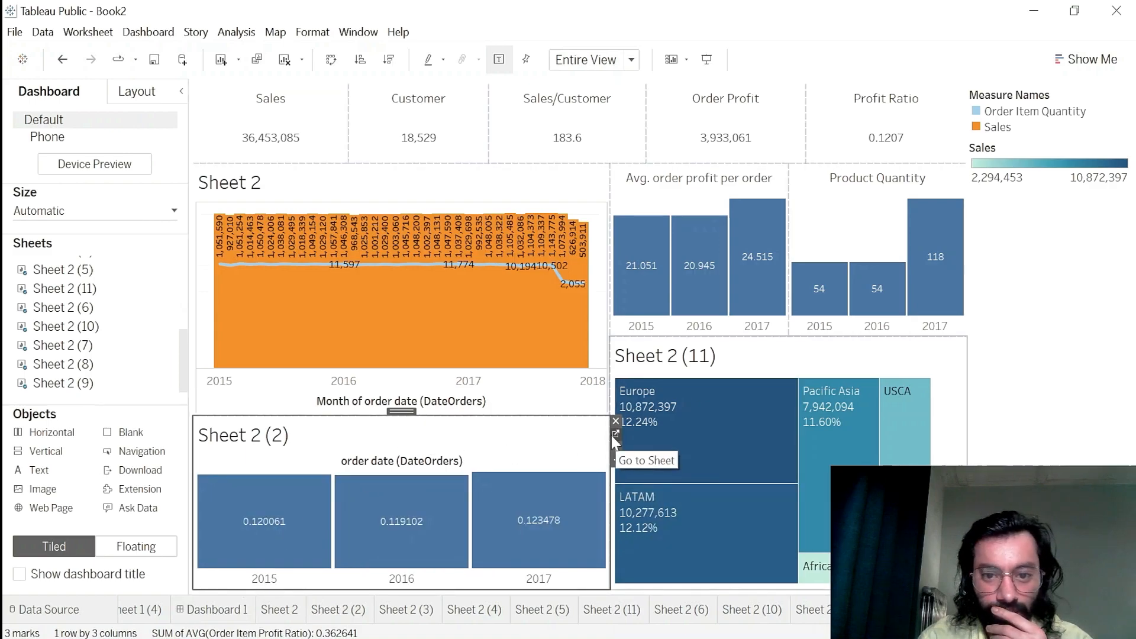
{"action": "left_click", "coordinate": [549, 438]}
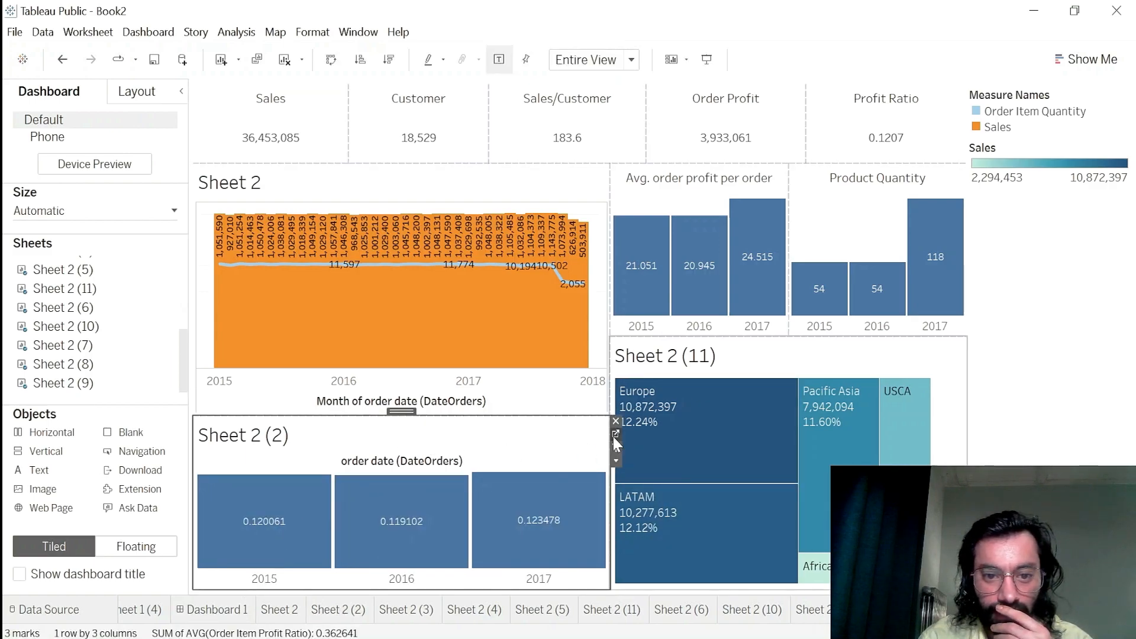
{"action": "left_click", "coordinate": [615, 435]}
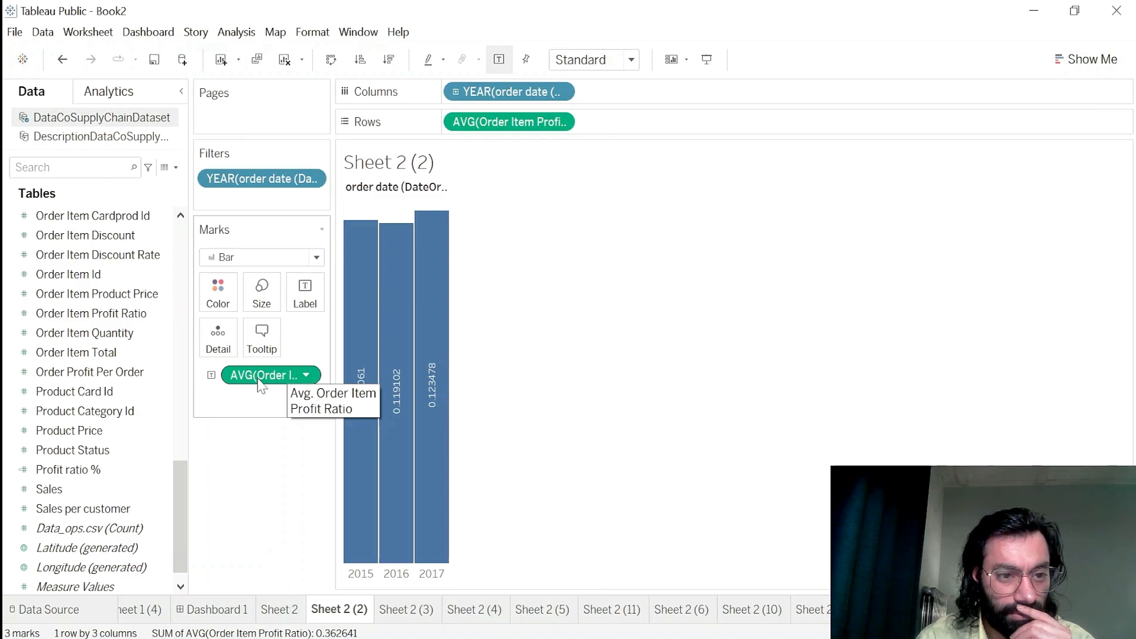
- Review the formula of the Profit ratio % calculated field and close its editor
{"action": "left_click", "coordinate": [109, 468]}
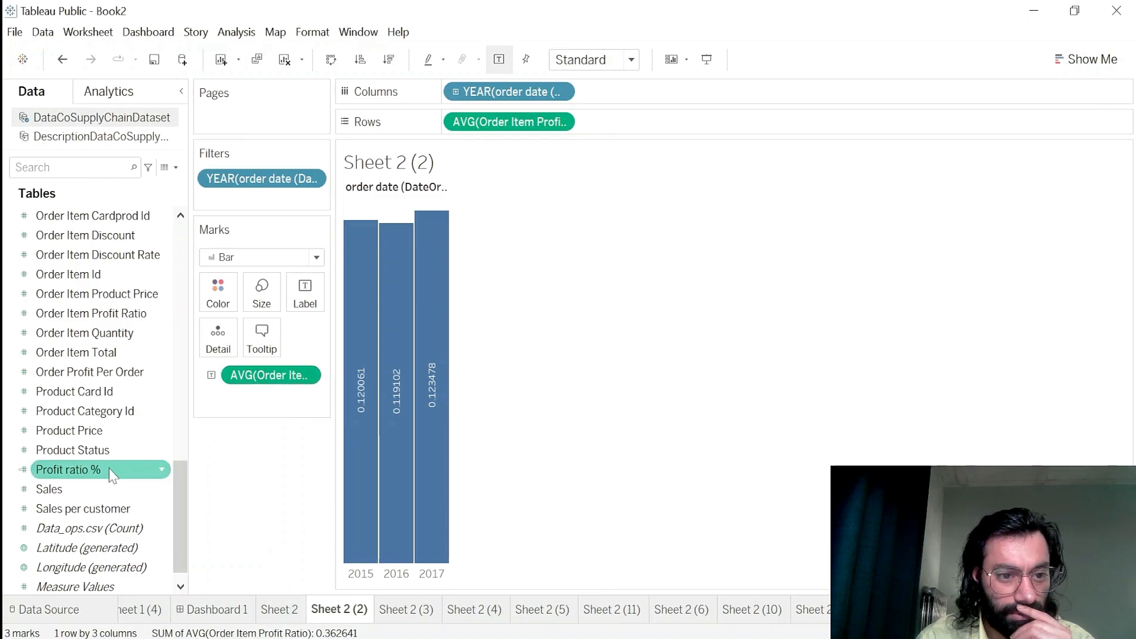
{"action": "left_click", "coordinate": [159, 472]}
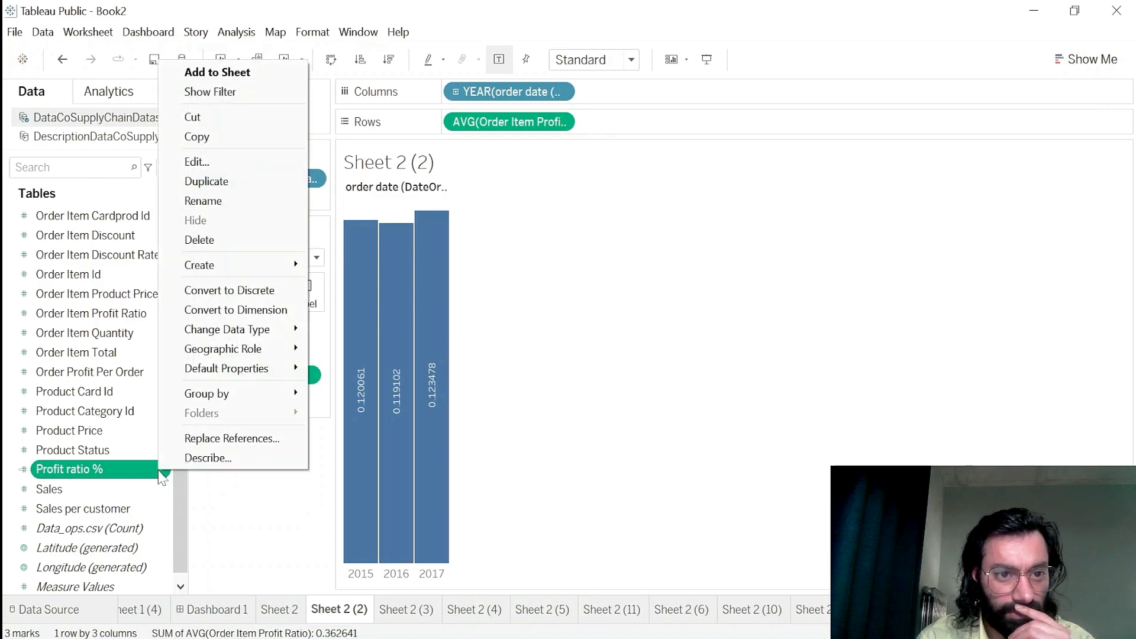
{"action": "left_click", "coordinate": [201, 162]}
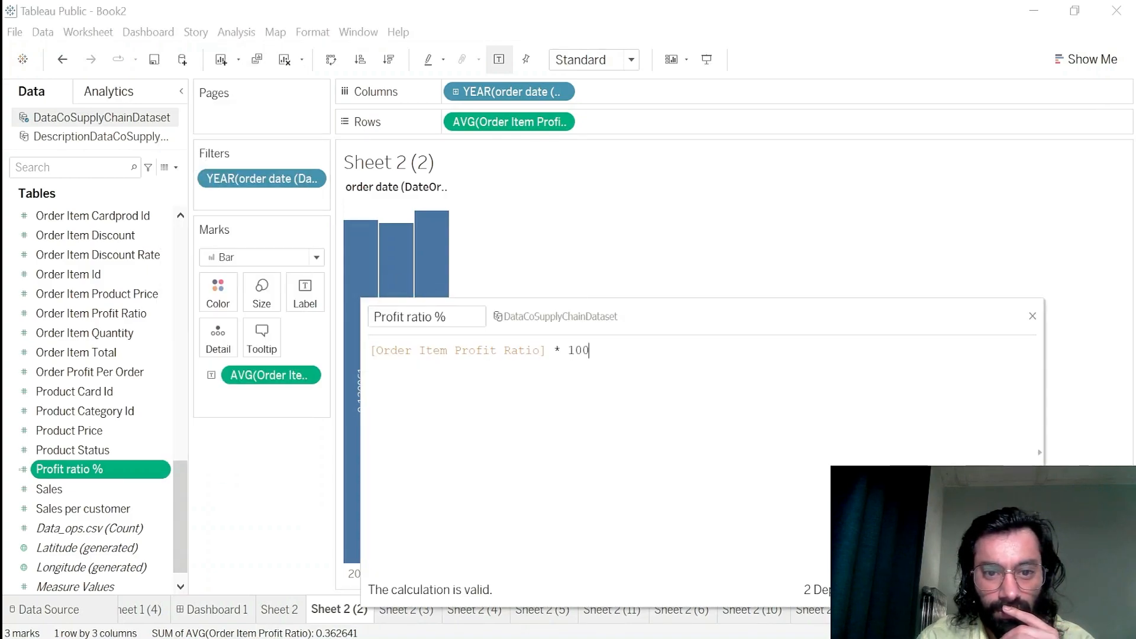
{"action": "left_click", "coordinate": [1013, 590]}
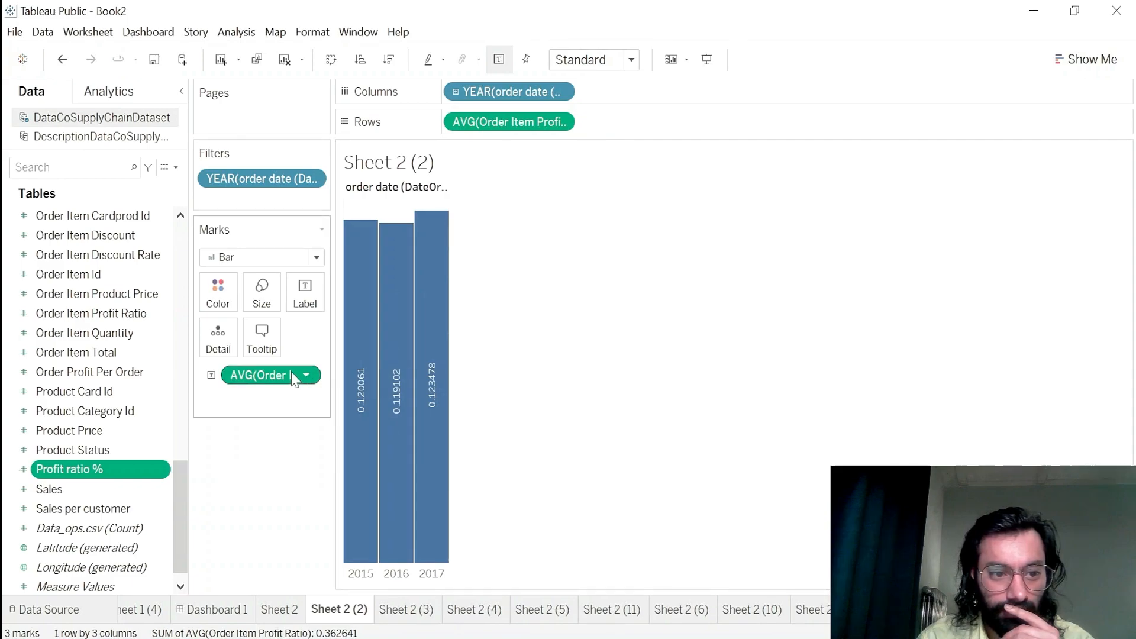
- Replace the average Order Item Profit Ratio with Profit ratio % as both the bar label and the row measure of Sheet 2 (2)
{"action": "left_click_drag", "start_coordinate": [292, 379], "coordinate": [305, 293]}
{"action": "left_click", "coordinate": [108, 470]}
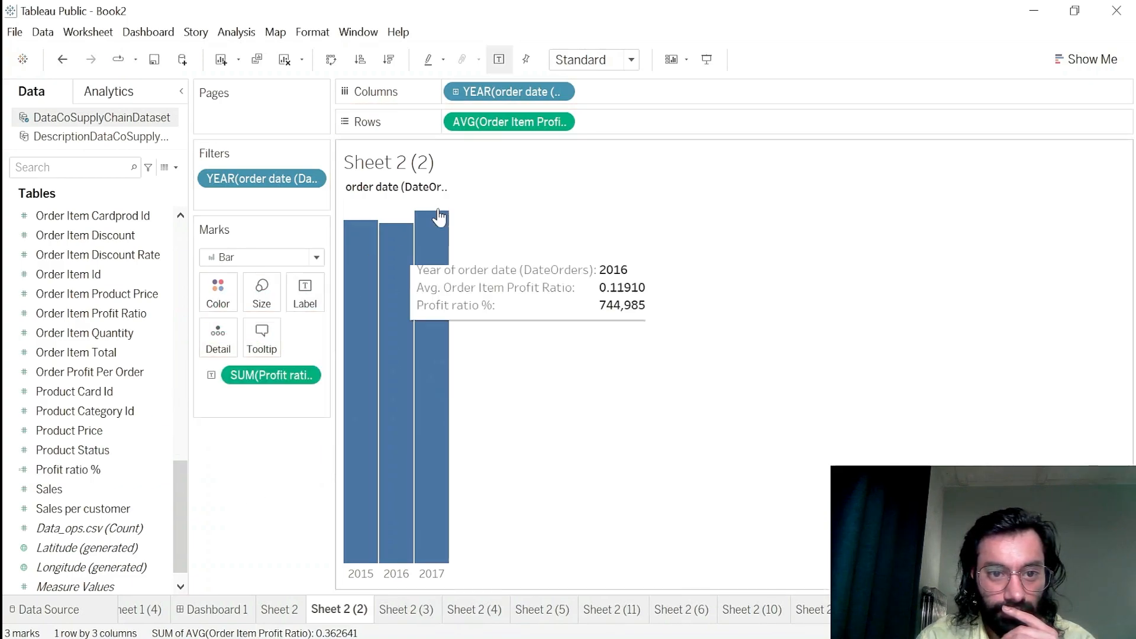
{"action": "left_click_drag", "start_coordinate": [284, 376], "coordinate": [542, 122]}
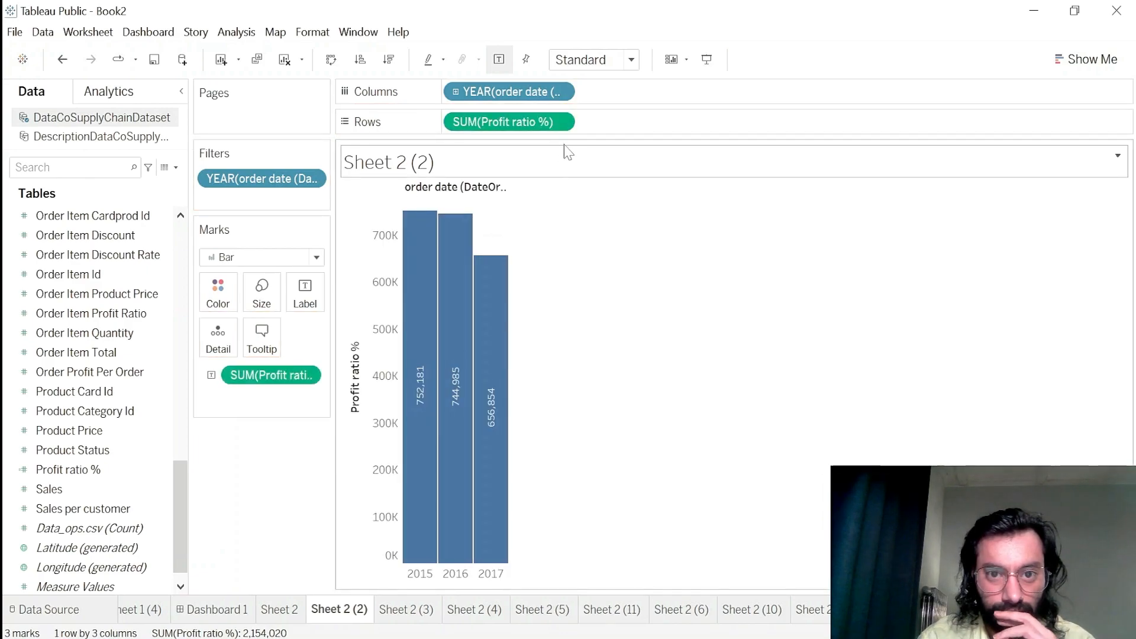
- Change the aggregation of Profit ratio % from sum to average for both the row measure and the bar label of Sheet 2 (2)
{"action": "left_click", "coordinate": [560, 121]}
{"action": "mouse_move", "coordinate": [524, 325]}
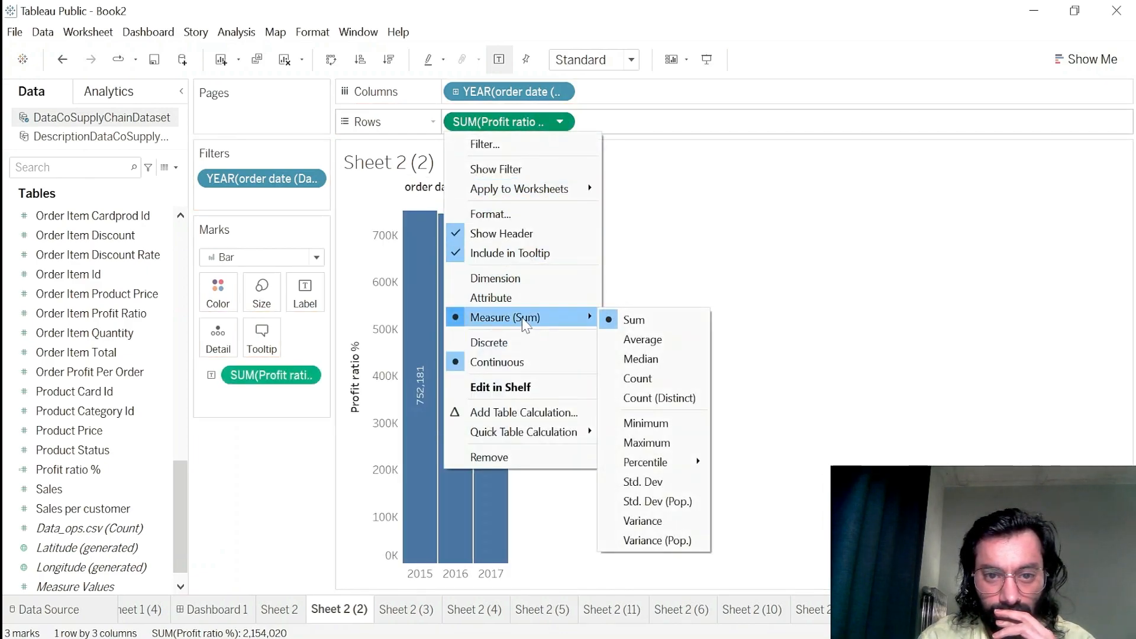
{"action": "left_click", "coordinate": [639, 339]}
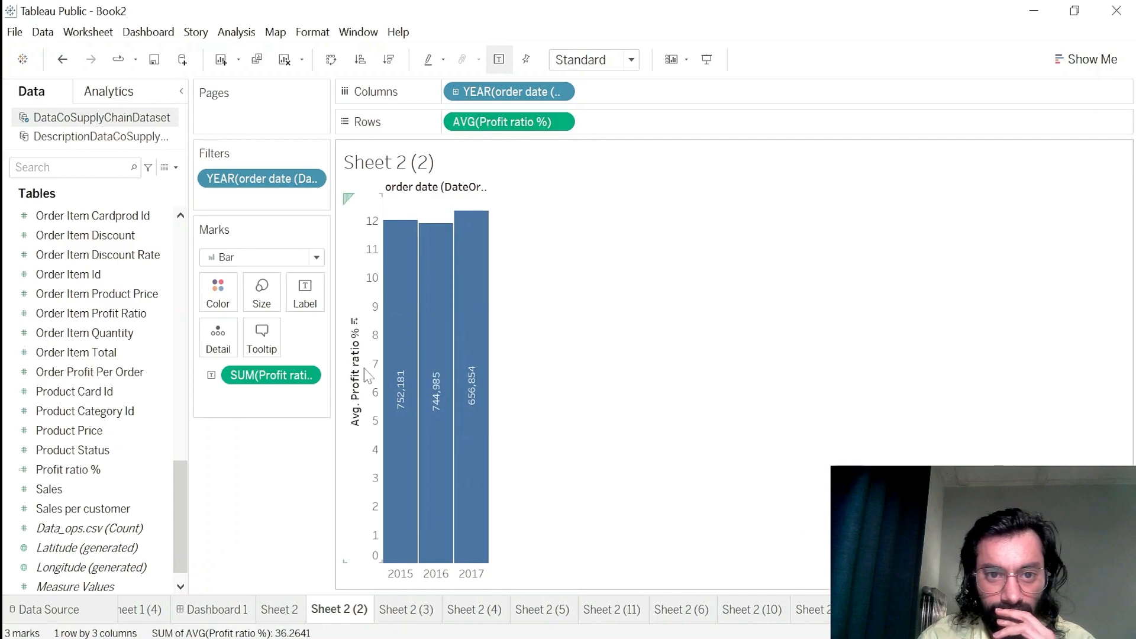
{"action": "left_click", "coordinate": [313, 375]}
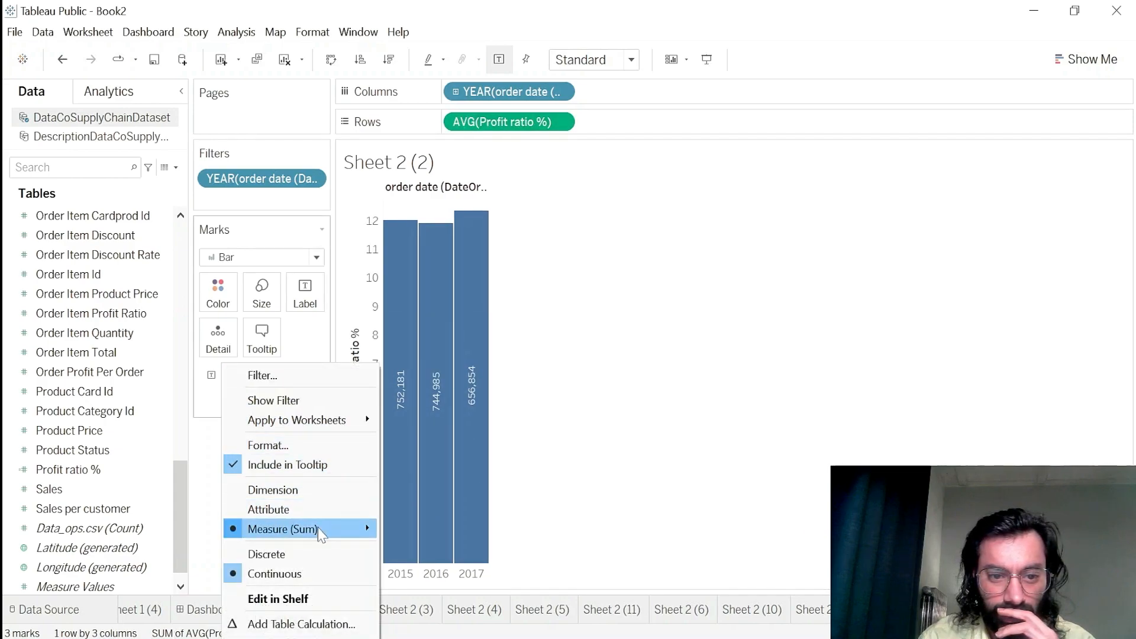
{"action": "mouse_move", "coordinate": [318, 529]}
{"action": "left_click", "coordinate": [421, 468]}
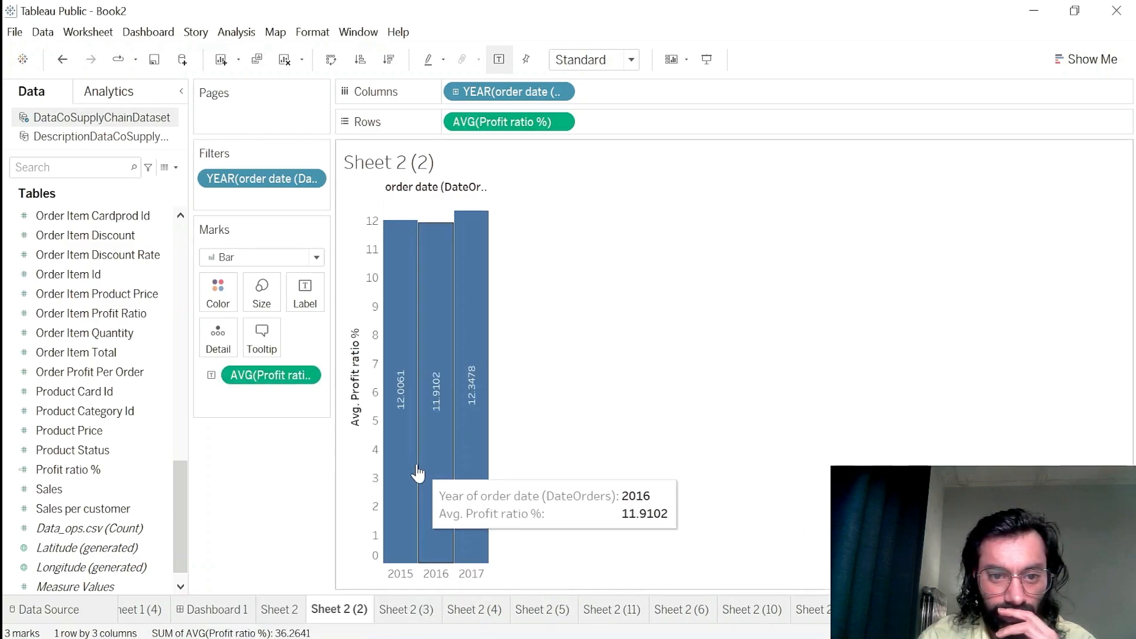
- Set the axis number format of the average Profit ratio % to Number (Custom) with two decimal places
{"action": "left_click", "coordinate": [312, 375]}
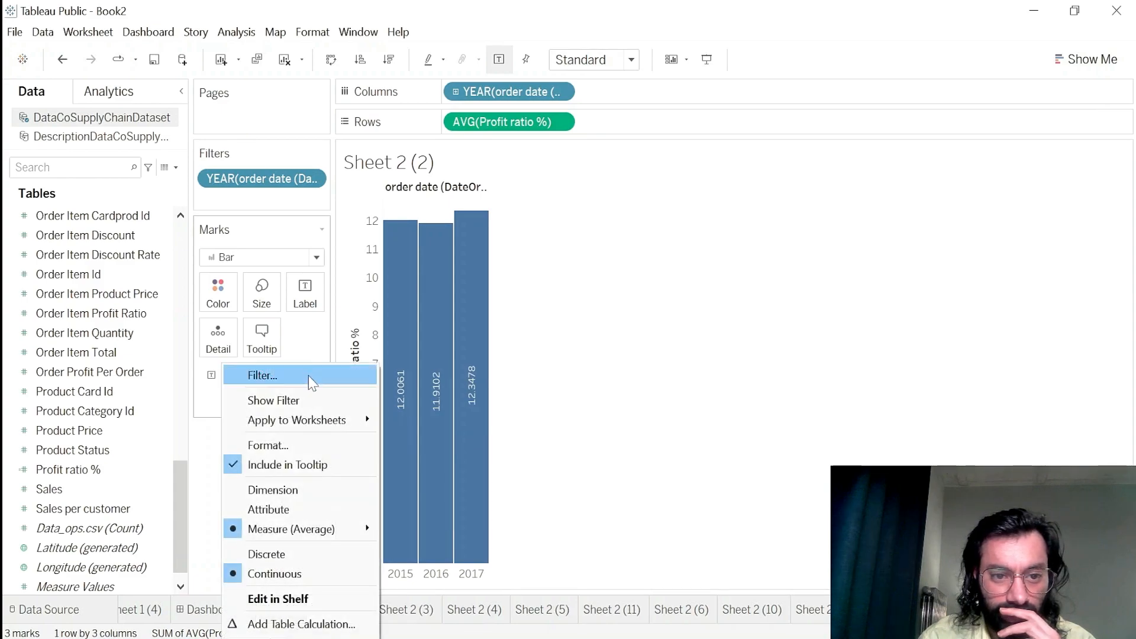
{"action": "left_click", "coordinate": [278, 445]}
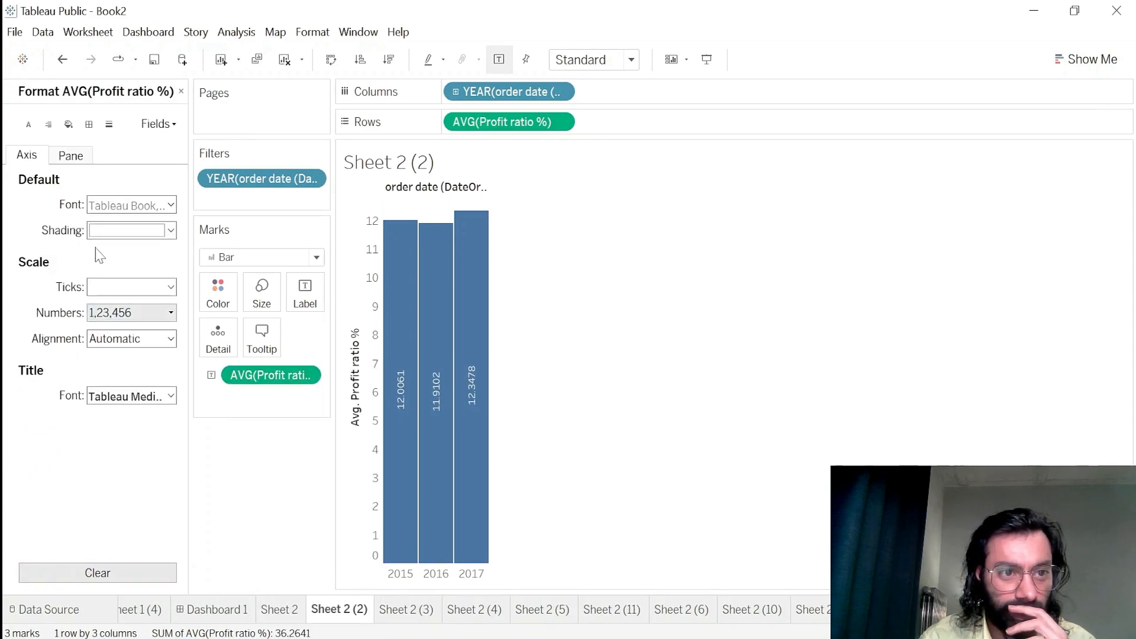
{"action": "left_click", "coordinate": [122, 312]}
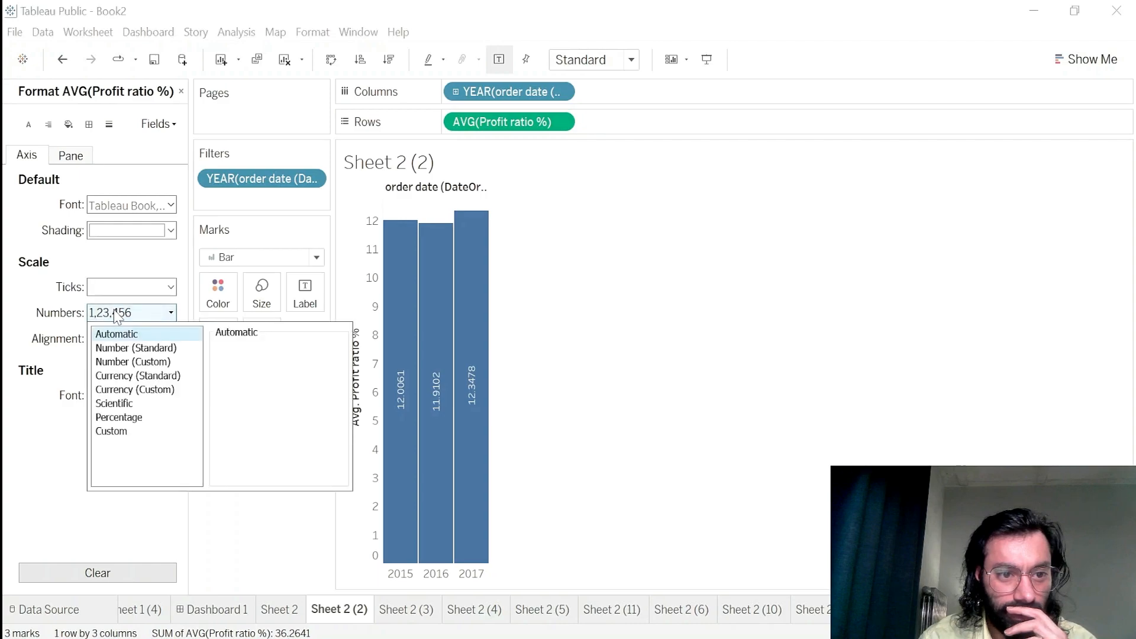
{"action": "left_click", "coordinate": [141, 364]}
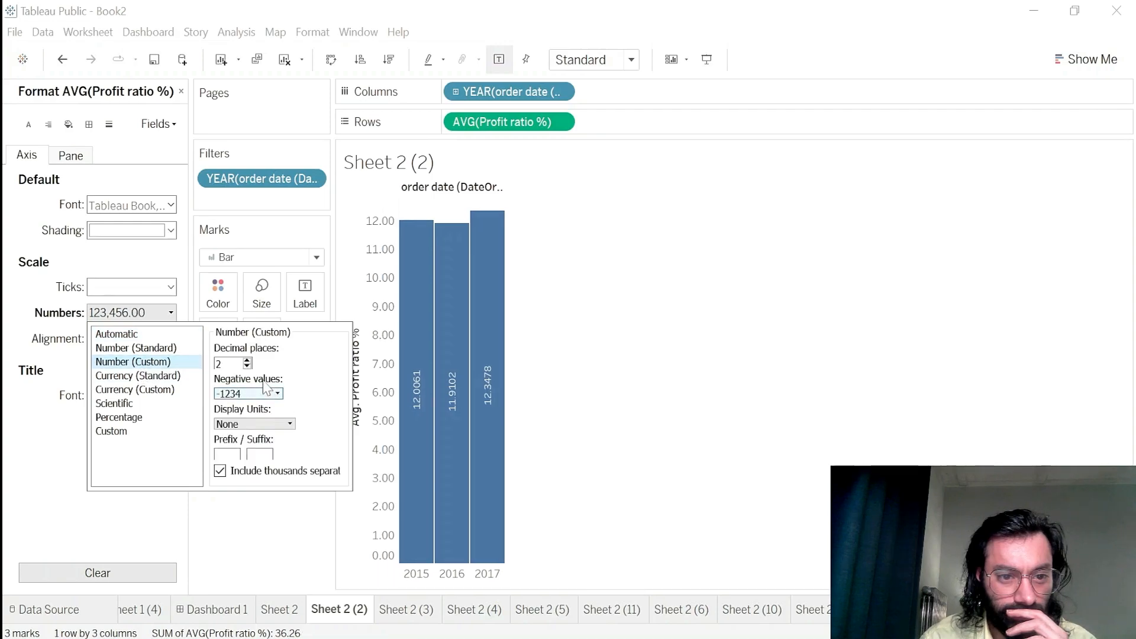
- Add a % suffix to the custom number format of the profit ratio axis
{"action": "left_click", "coordinate": [260, 455]}
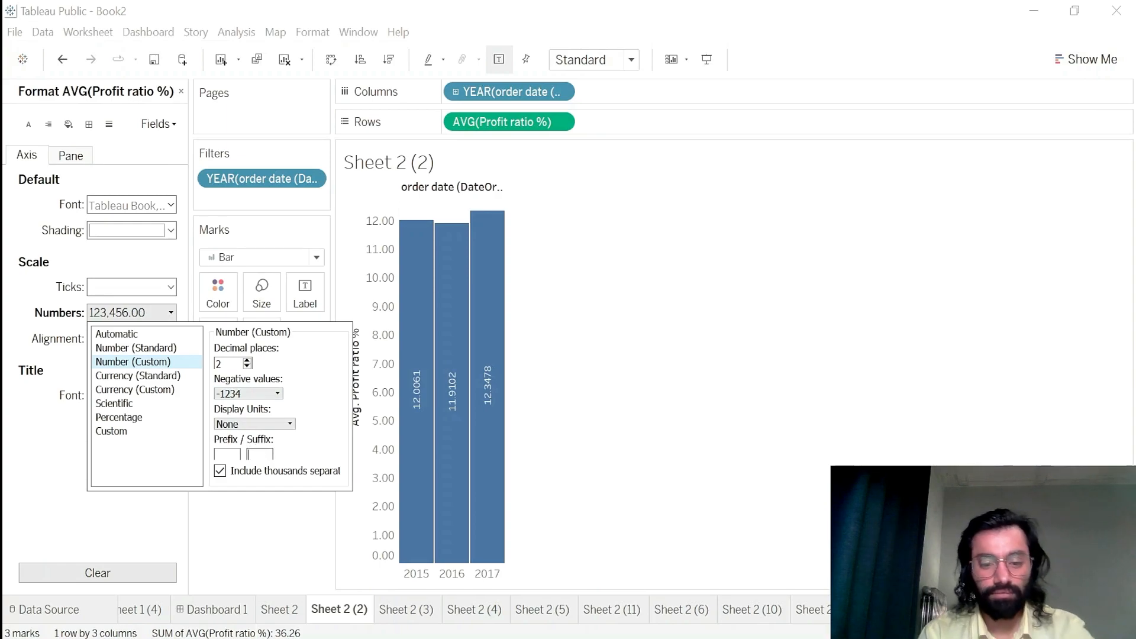
{"action": "type", "text": "%"}
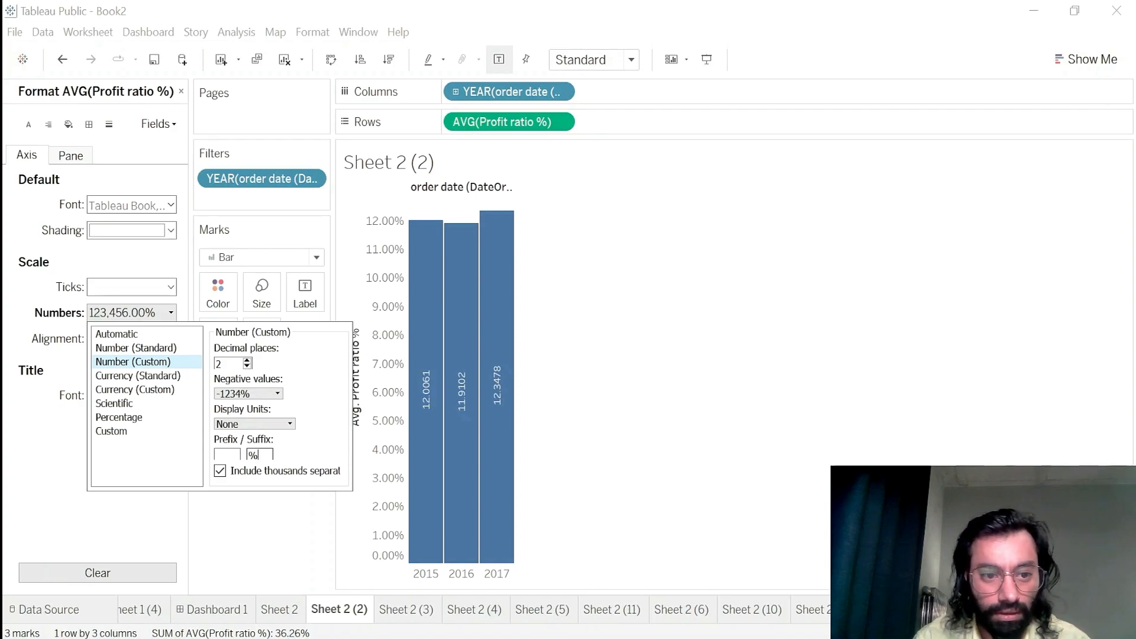
- Reset the number format of the Avg. Profit ratio % axis to Automatic
{"action": "left_click", "coordinate": [127, 335]}
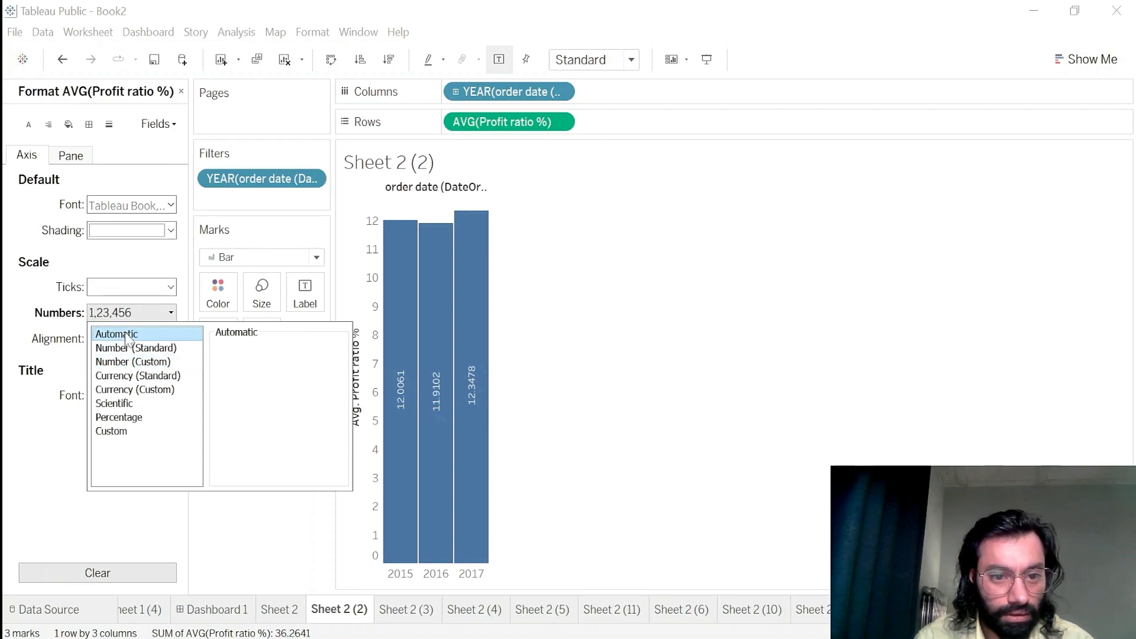
{"action": "left_click", "coordinate": [118, 525]}
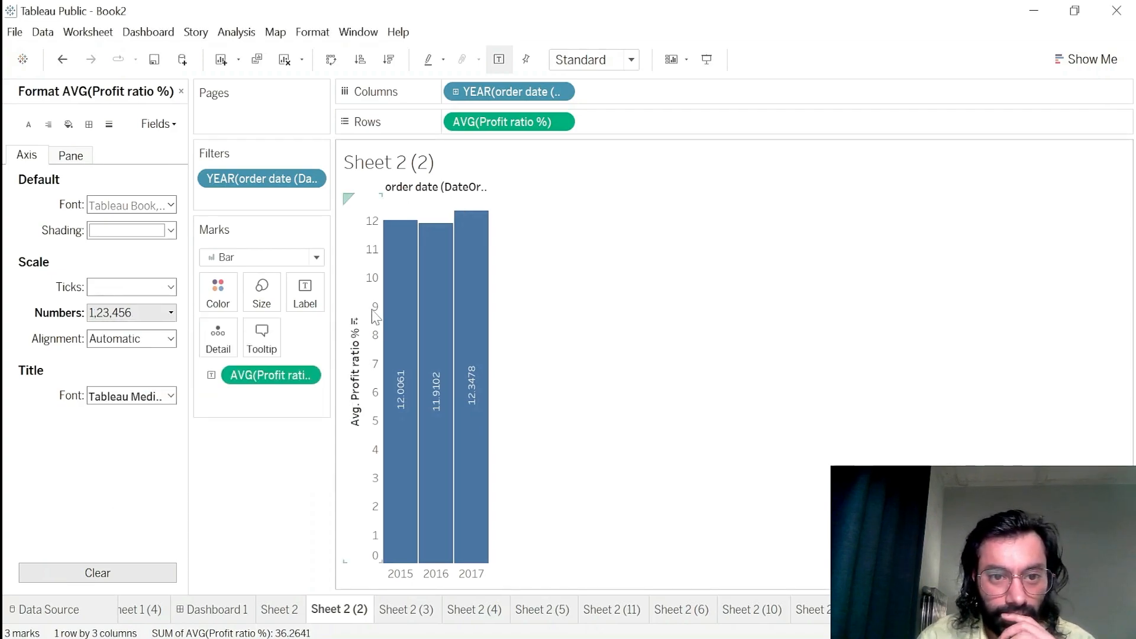
{"action": "left_click", "coordinate": [380, 245]}
{"action": "left_click", "coordinate": [294, 474]}
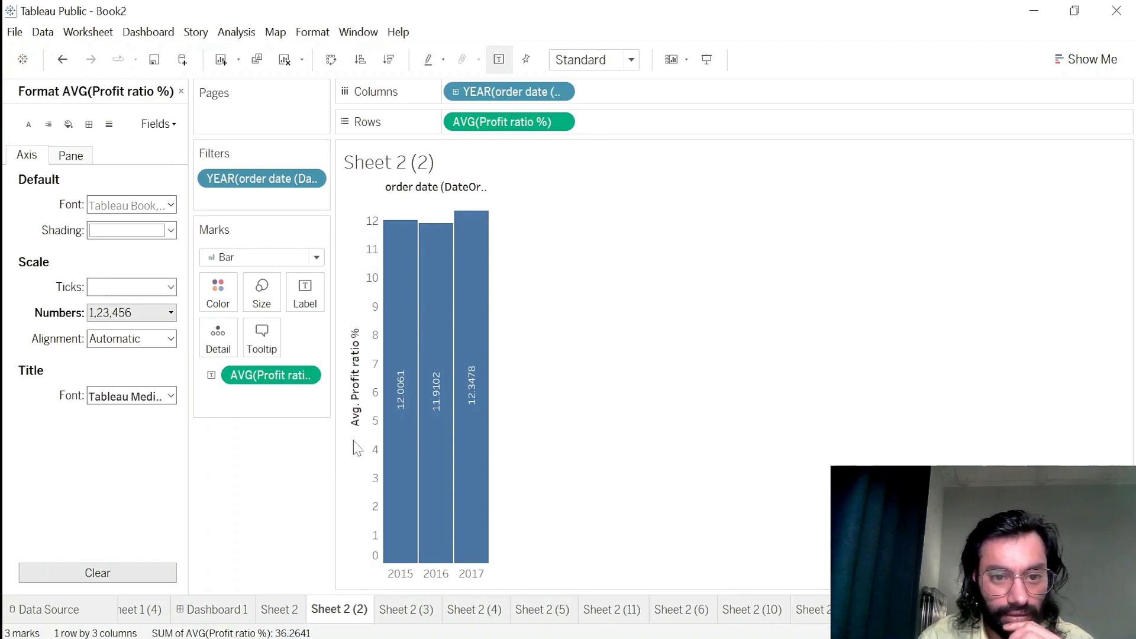
{"action": "left_click", "coordinate": [400, 400]}
{"action": "right_click", "coordinate": [400, 399]}
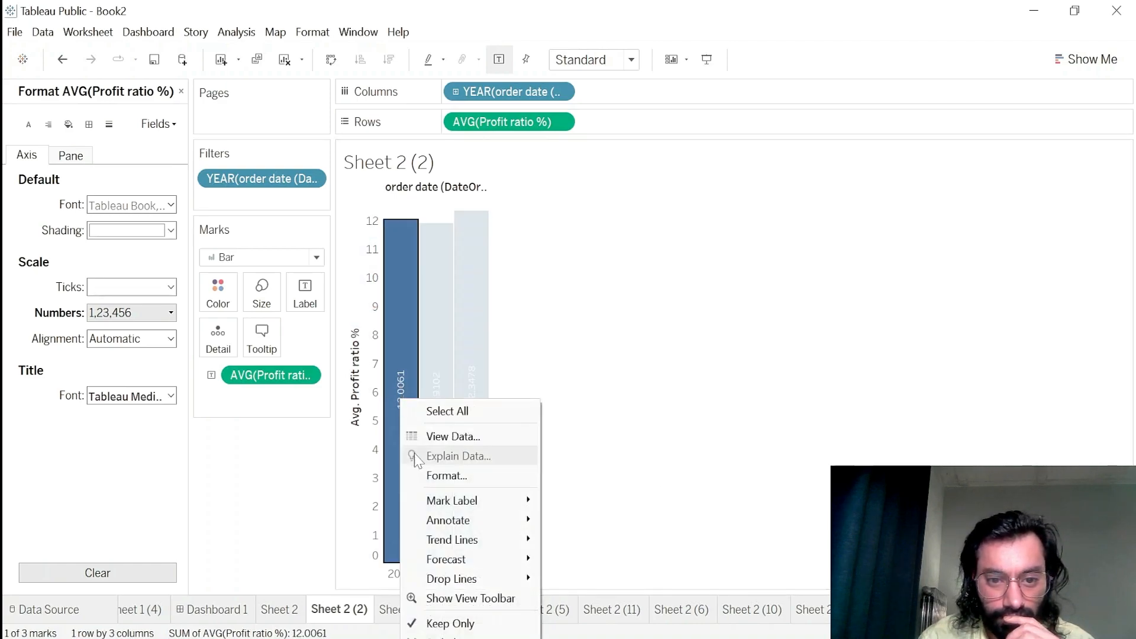
{"action": "left_click", "coordinate": [421, 475]}
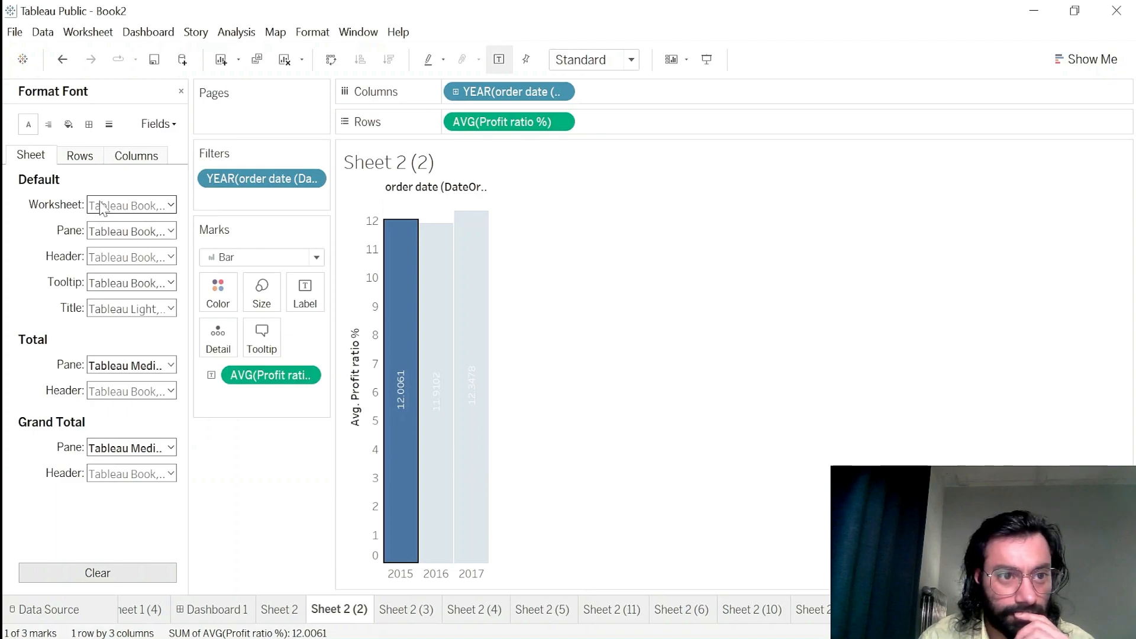
{"action": "left_click", "coordinate": [109, 206]}
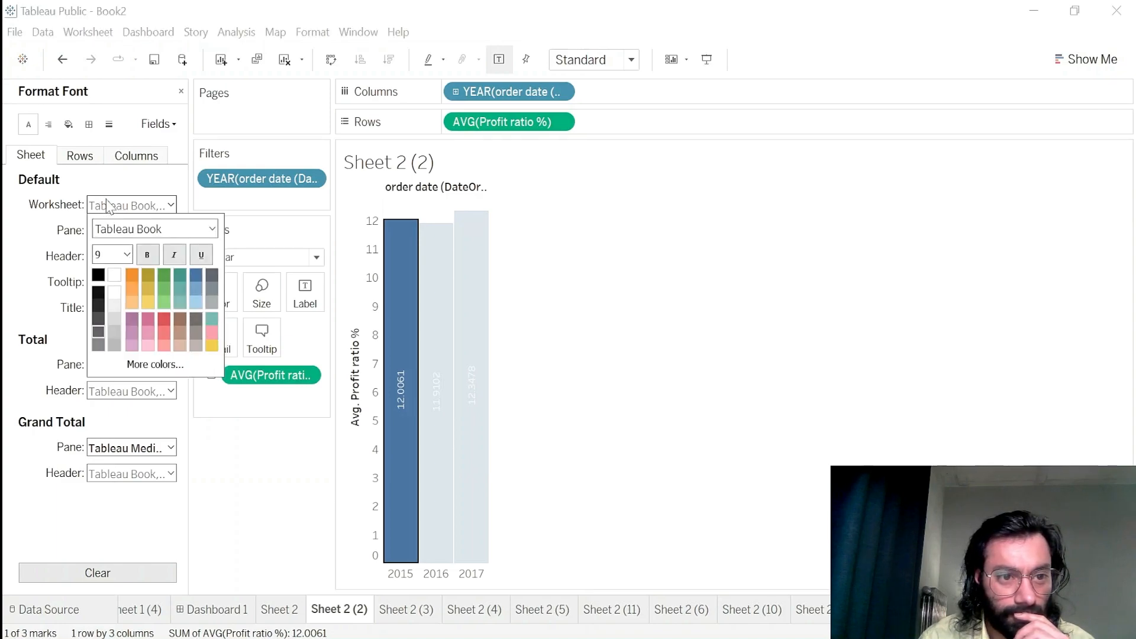
{"action": "left_click", "coordinate": [110, 206]}
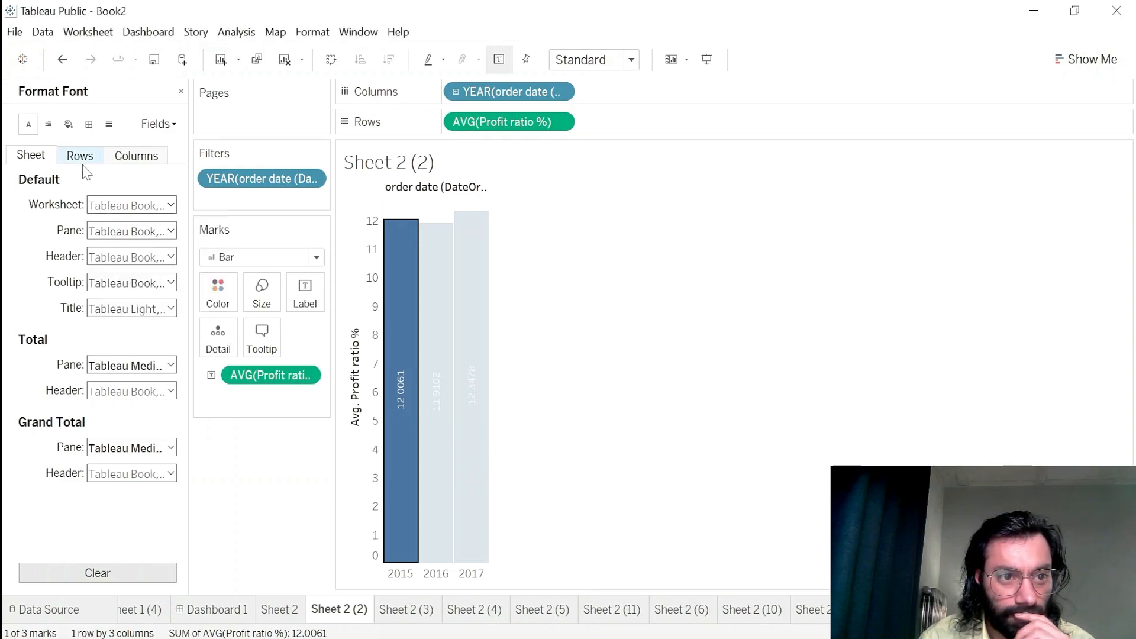
{"action": "left_click", "coordinate": [149, 124]}
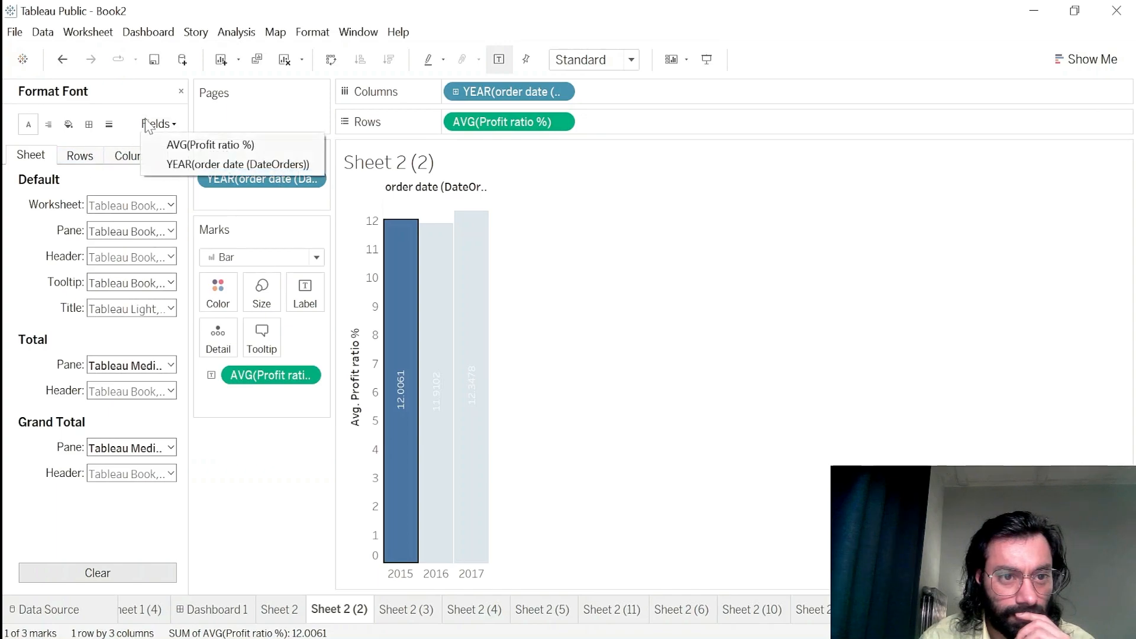
{"action": "left_click", "coordinate": [149, 125]}
{"action": "left_click", "coordinate": [149, 125]}
- Format the AVG(Profit ratio %) bar labels as Number (Custom) with 2 decimal places and a % suffix
{"action": "left_click", "coordinate": [306, 360]}
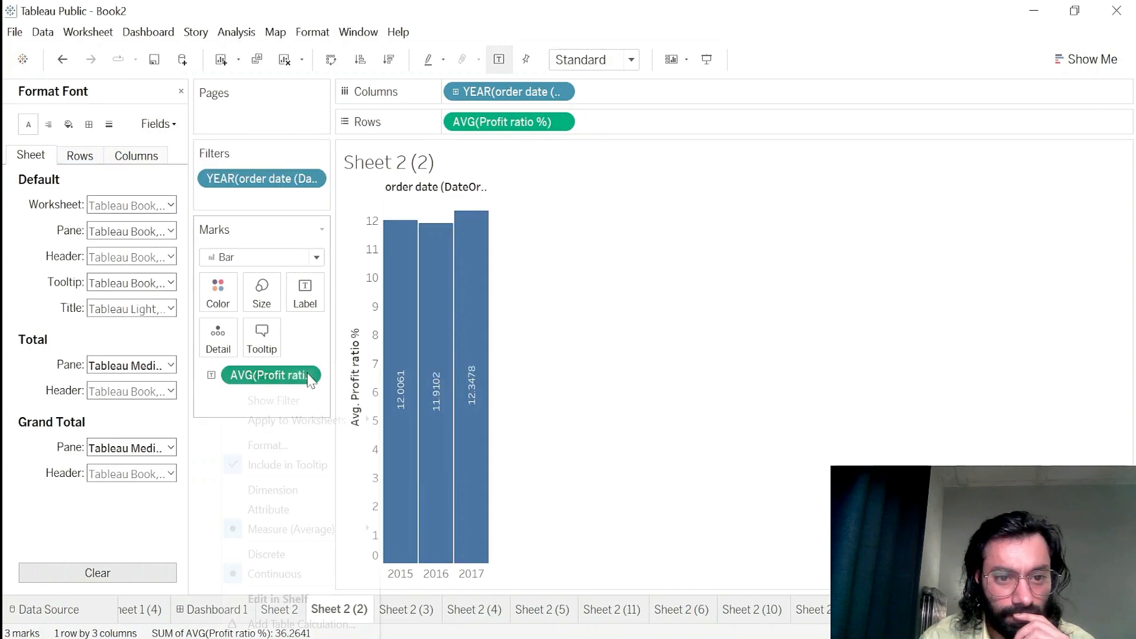
{"action": "left_click", "coordinate": [311, 376]}
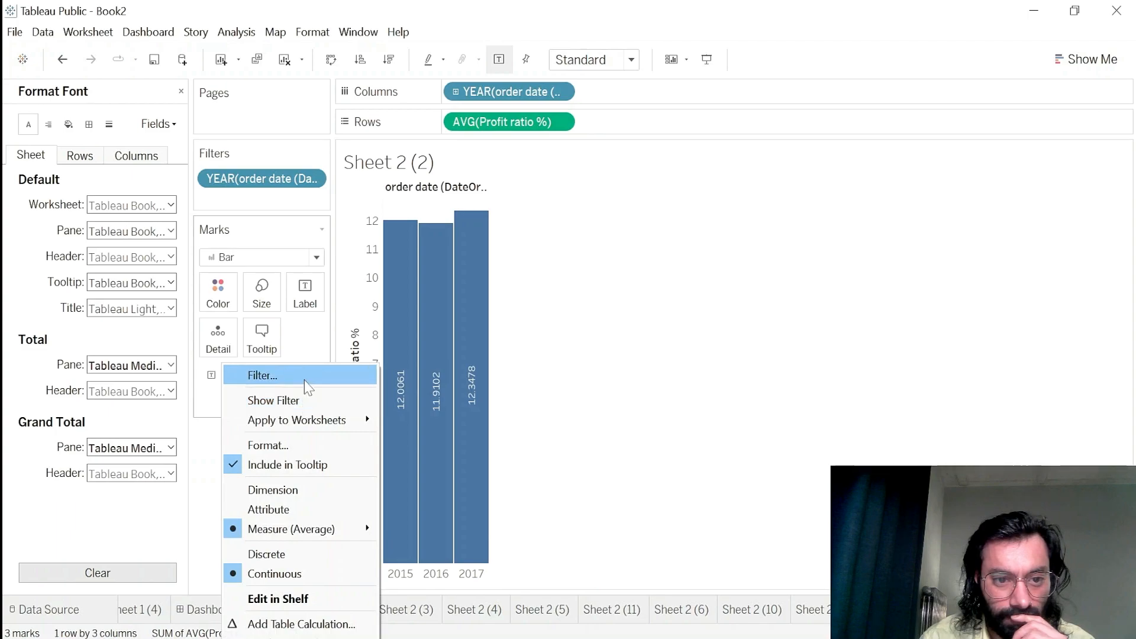
{"action": "left_click", "coordinate": [307, 448]}
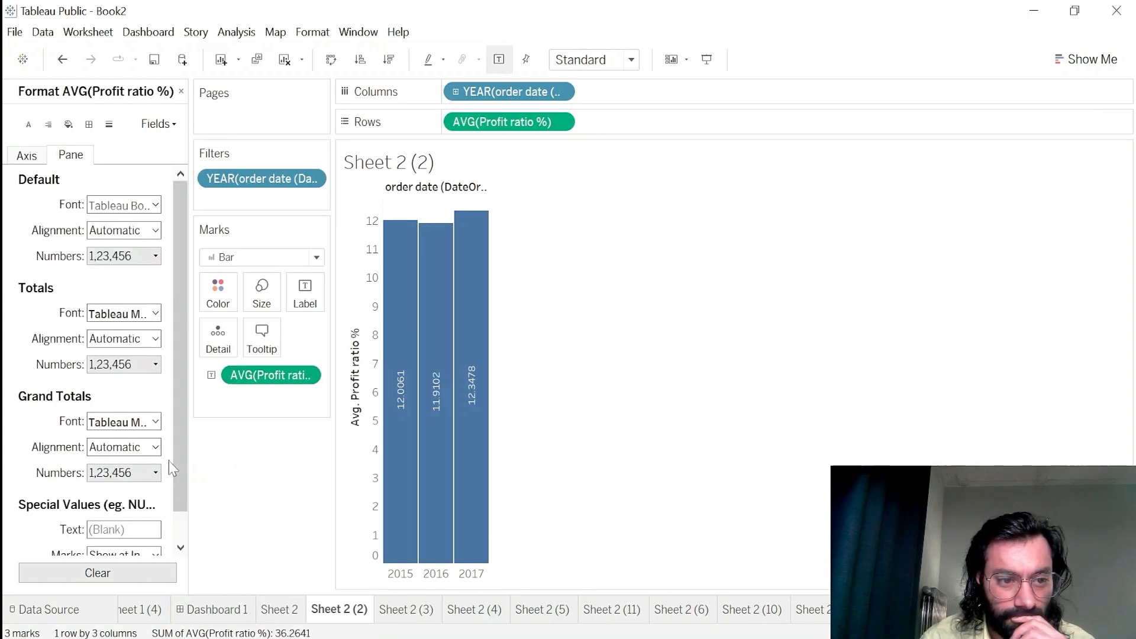
{"action": "scroll", "coordinate": [169, 460], "scroll_direction": "down", "scroll_amount": 2}
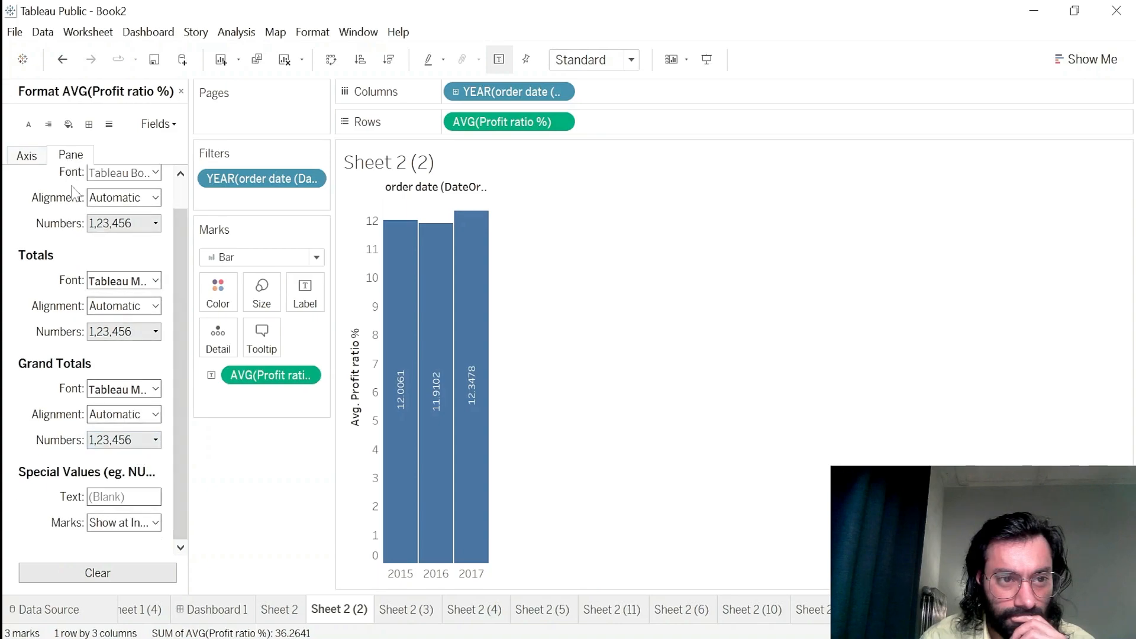
{"action": "scroll", "coordinate": [74, 188], "scroll_direction": "up", "scroll_amount": 2}
{"action": "left_click", "coordinate": [142, 258]}
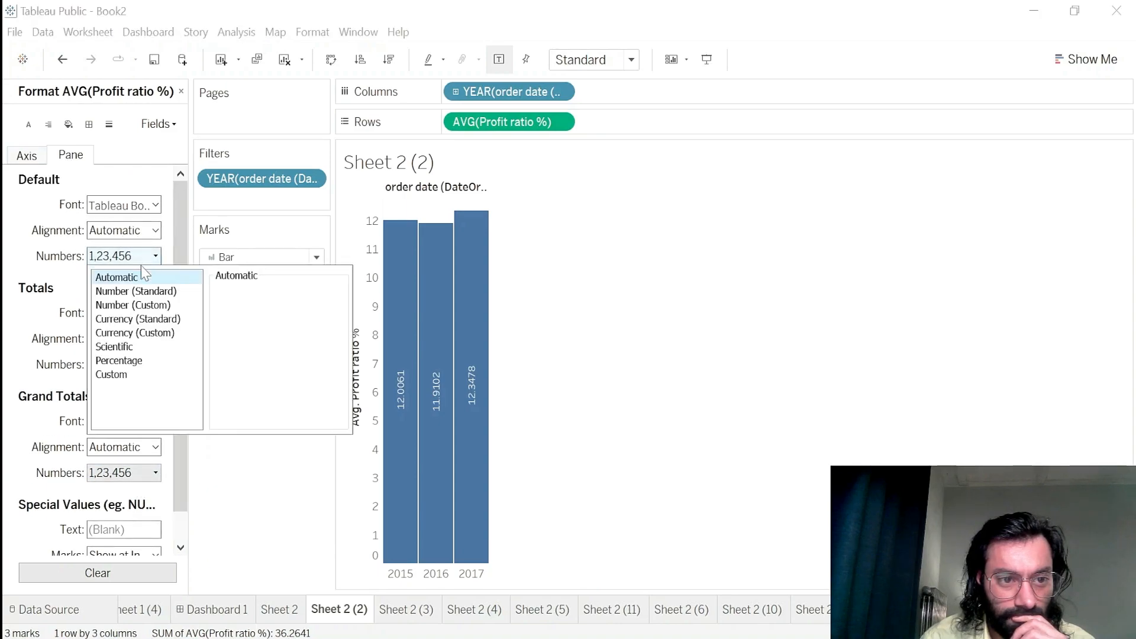
{"action": "left_click", "coordinate": [148, 293]}
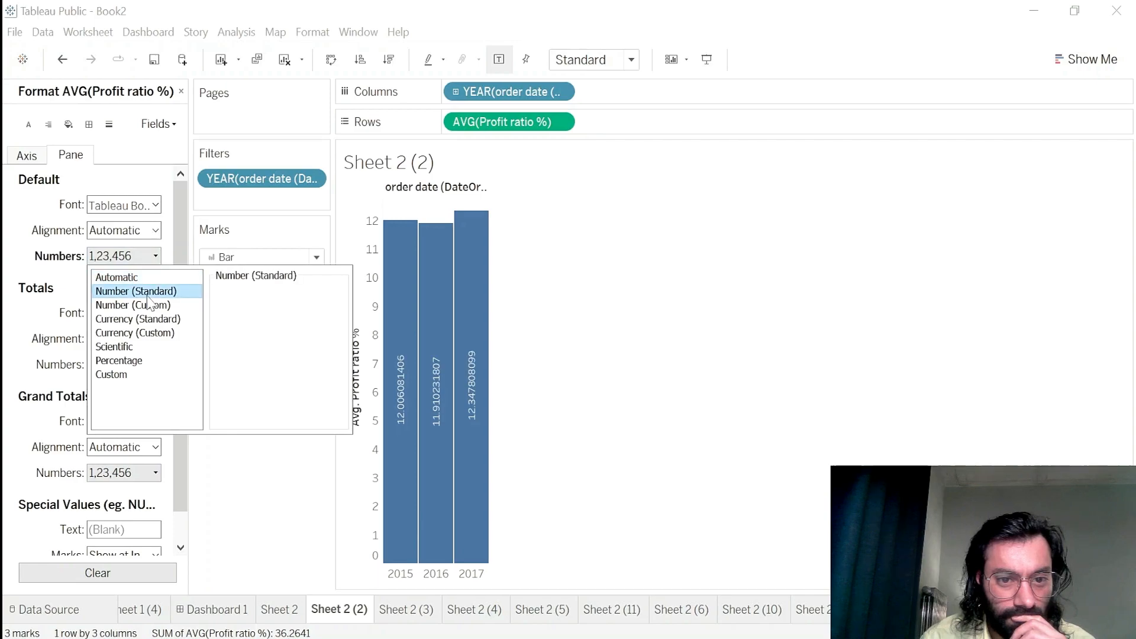
{"action": "left_click", "coordinate": [148, 307]}
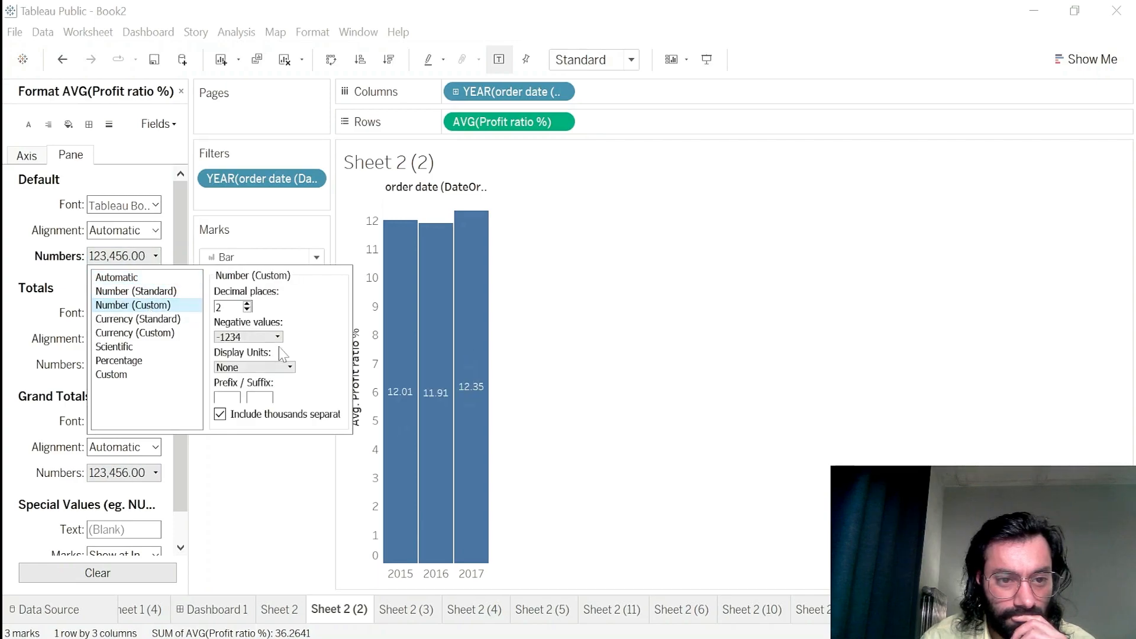
{"action": "left_click", "coordinate": [263, 396]}
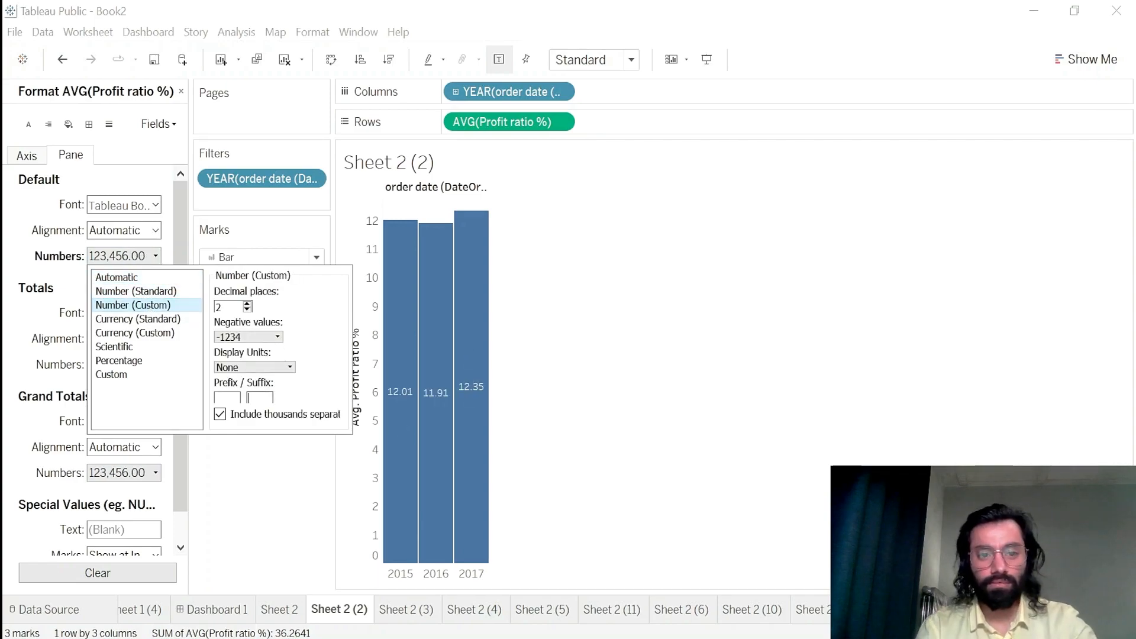
{"action": "type", "text": "%"}
{"action": "left_click", "coordinate": [285, 504]}
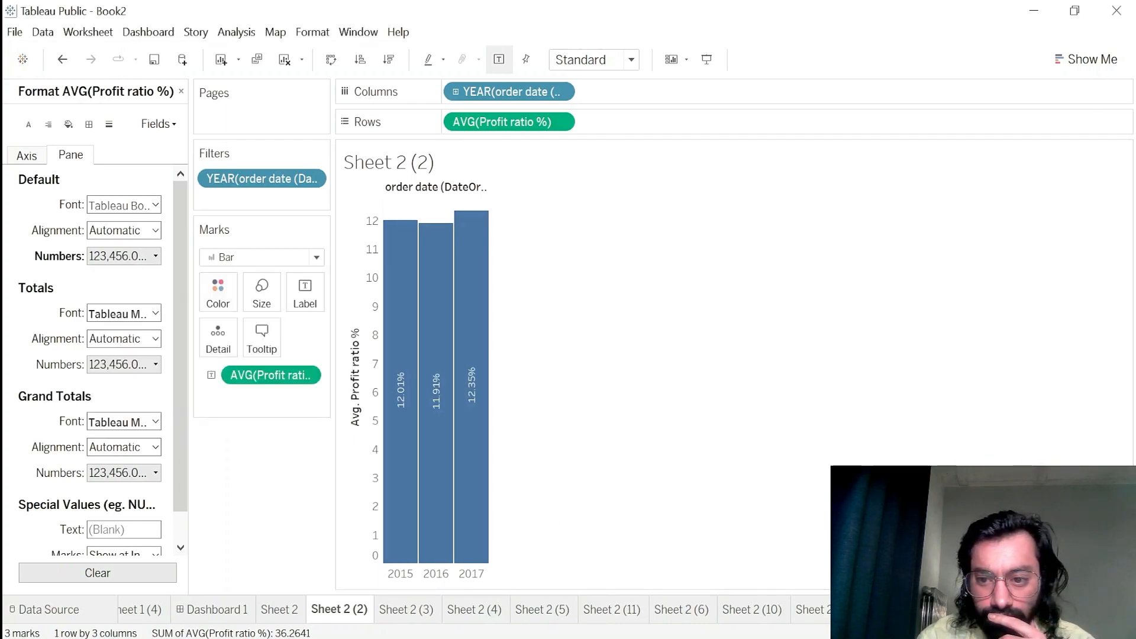
{"action": "left_click", "coordinate": [213, 609]}
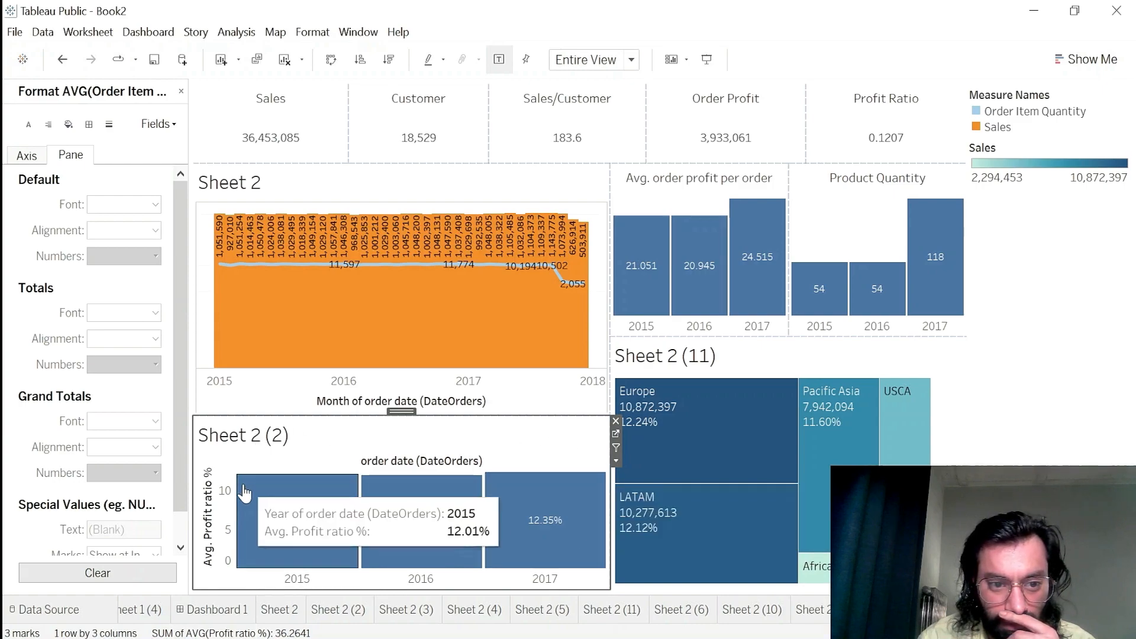
{"action": "double_click", "coordinate": [236, 445]}
{"action": "left_click_drag", "start_coordinate": [512, 277], "coordinate": [389, 278]}
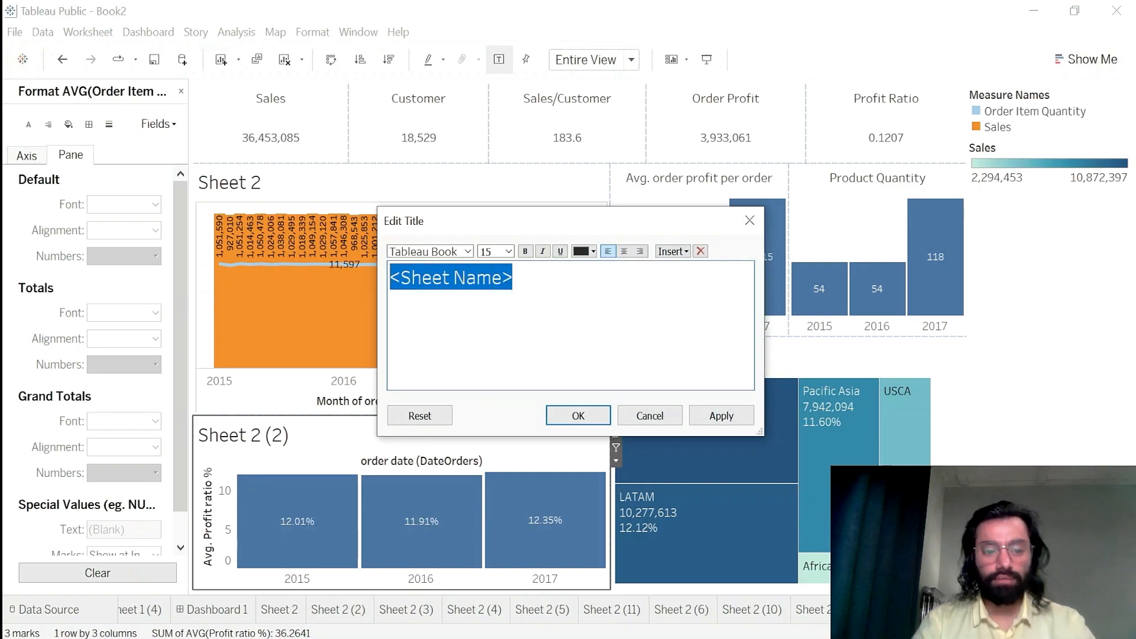
{"action": "left_click", "coordinate": [650, 415]}
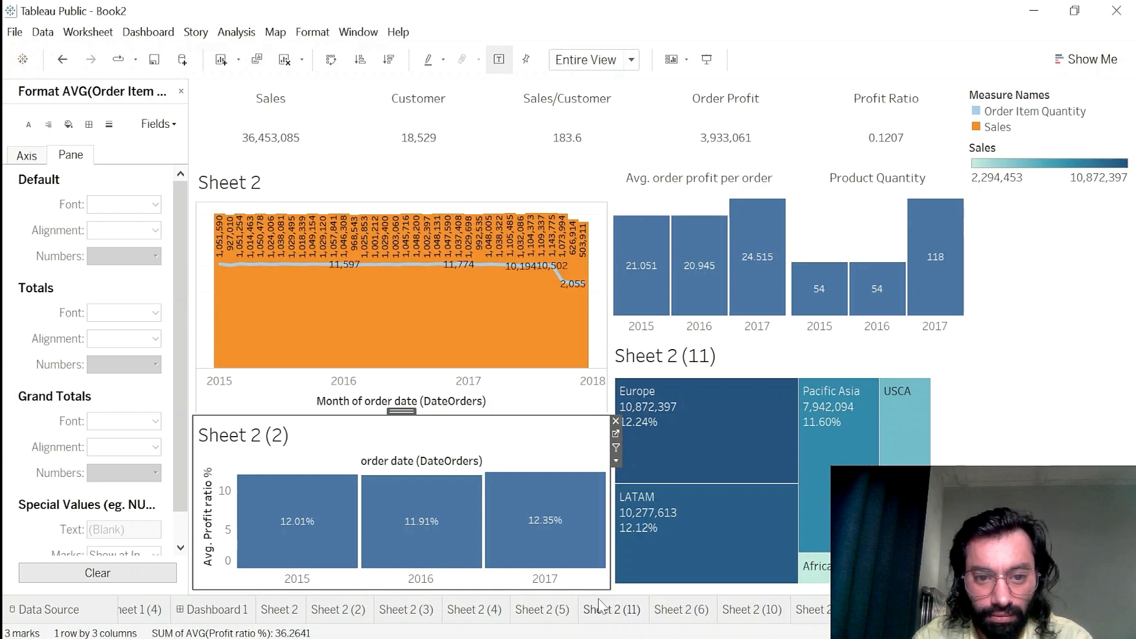
- Search the data fields from Sheet 2 (2) for "profit" to check the field name and return to Dashboard 1
{"action": "left_click", "coordinate": [616, 434]}
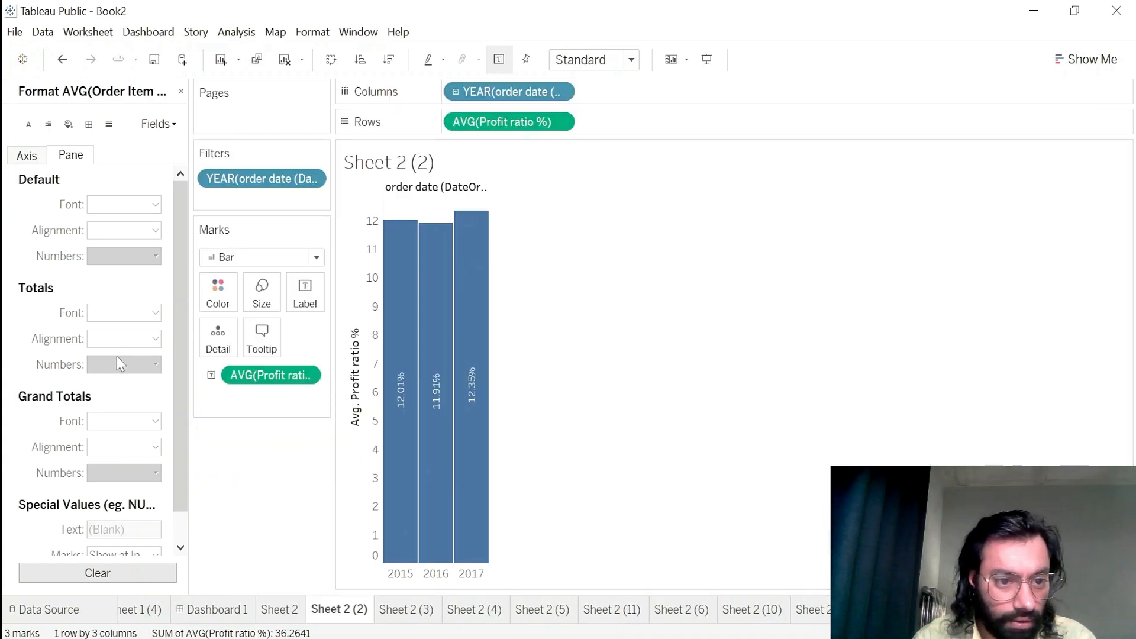
{"action": "left_click", "coordinate": [182, 93]}
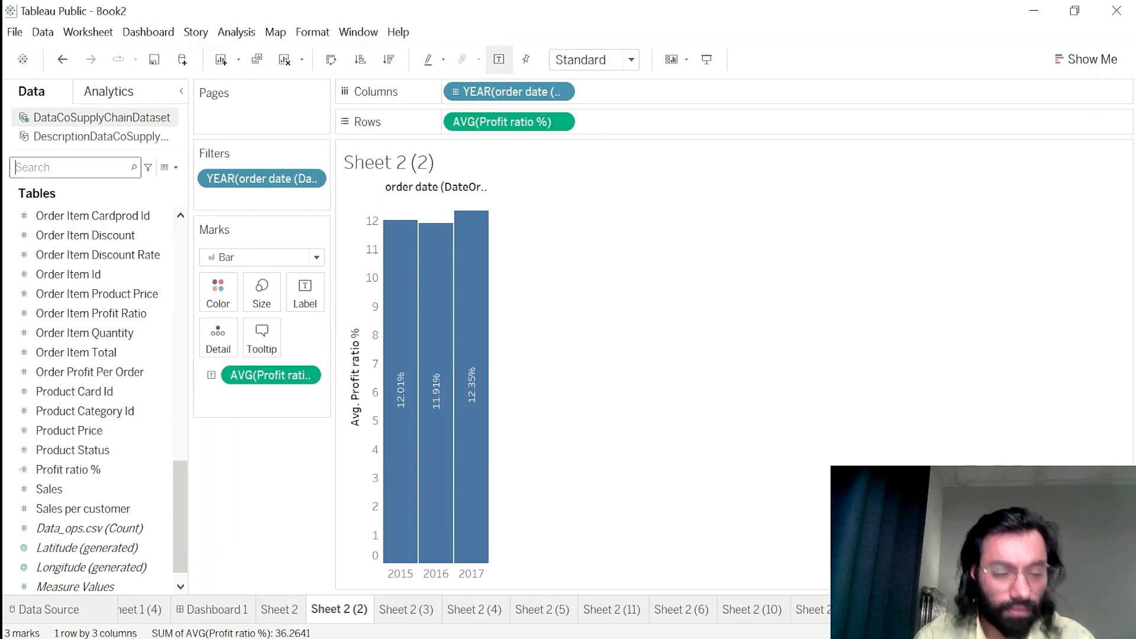
{"action": "type", "text": "profit"}
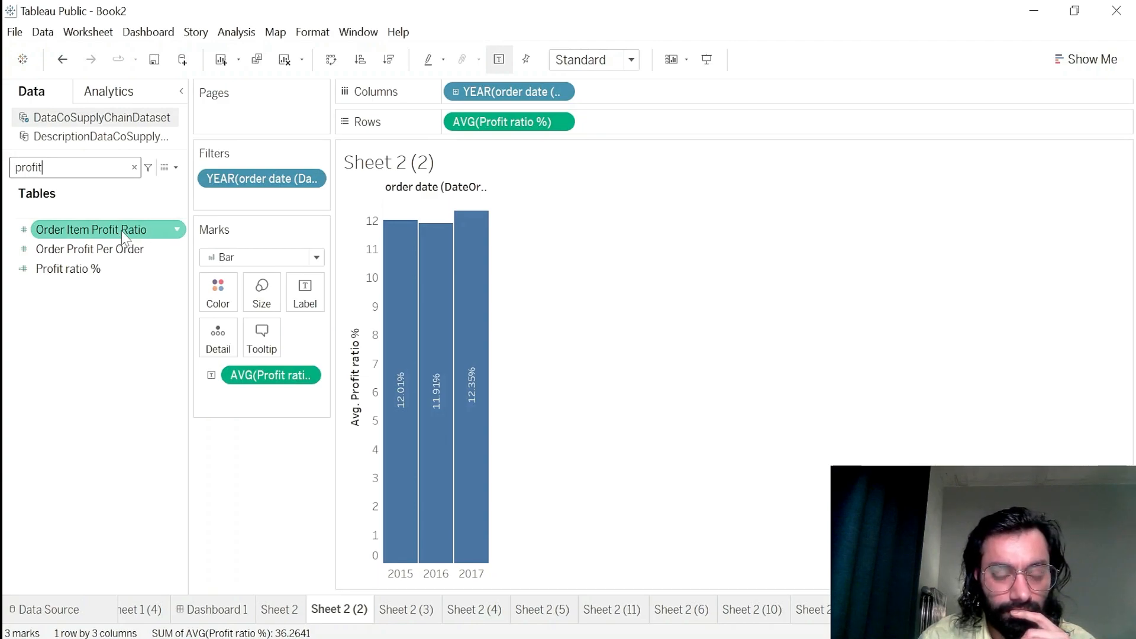
{"action": "left_click", "coordinate": [1035, 609]}
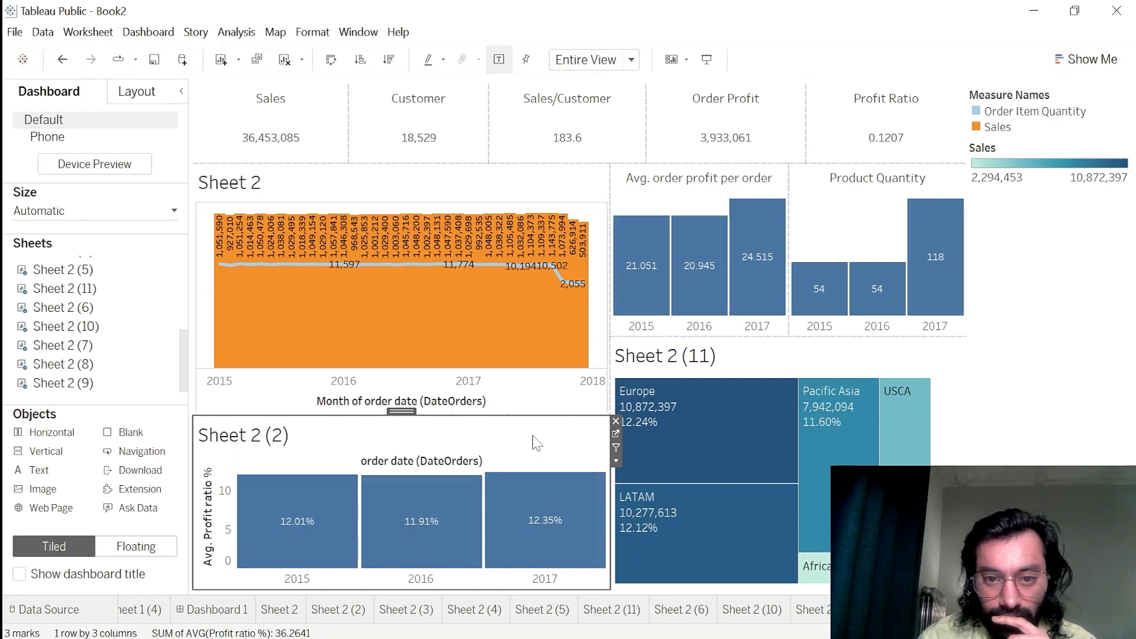
- Replace the title text of the Sheet 2 (2) chart on the dashboard with "Order Item Profit Ratio"
{"action": "double_click", "coordinate": [319, 444]}
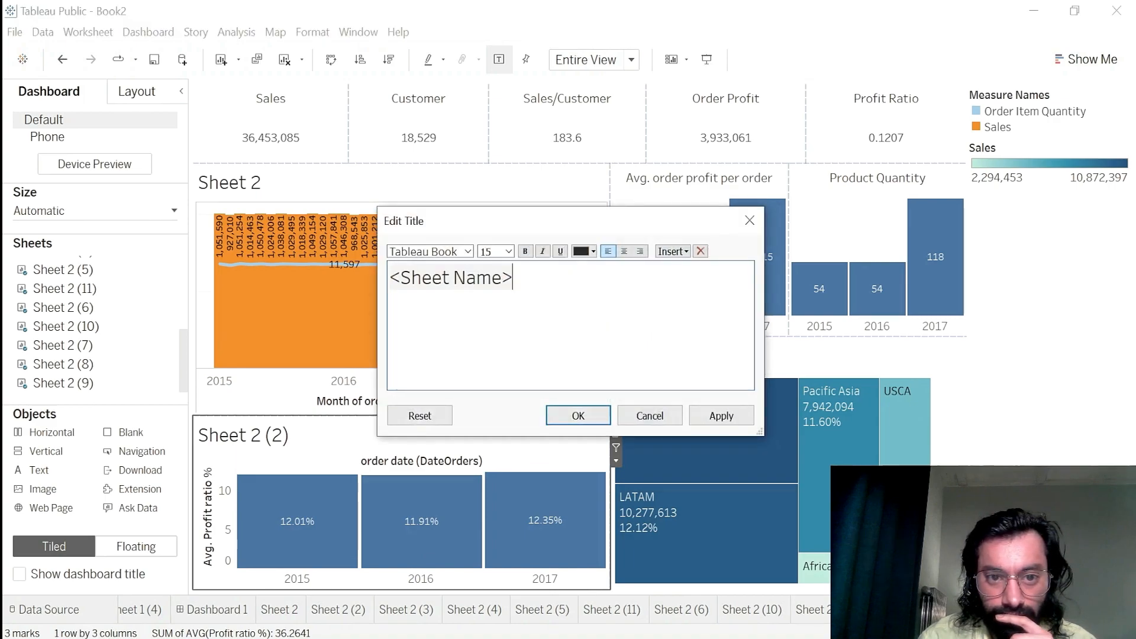
{"action": "left_click_drag", "start_coordinate": [514, 278], "coordinate": [389, 278]}
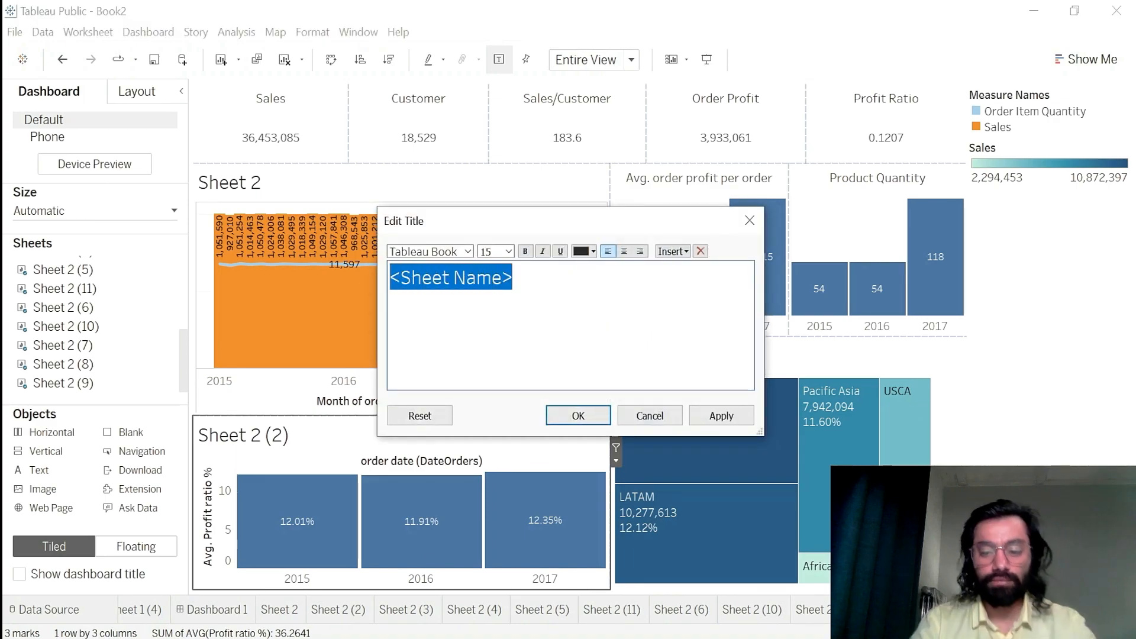
{"action": "type", "text": "Order ITem"}
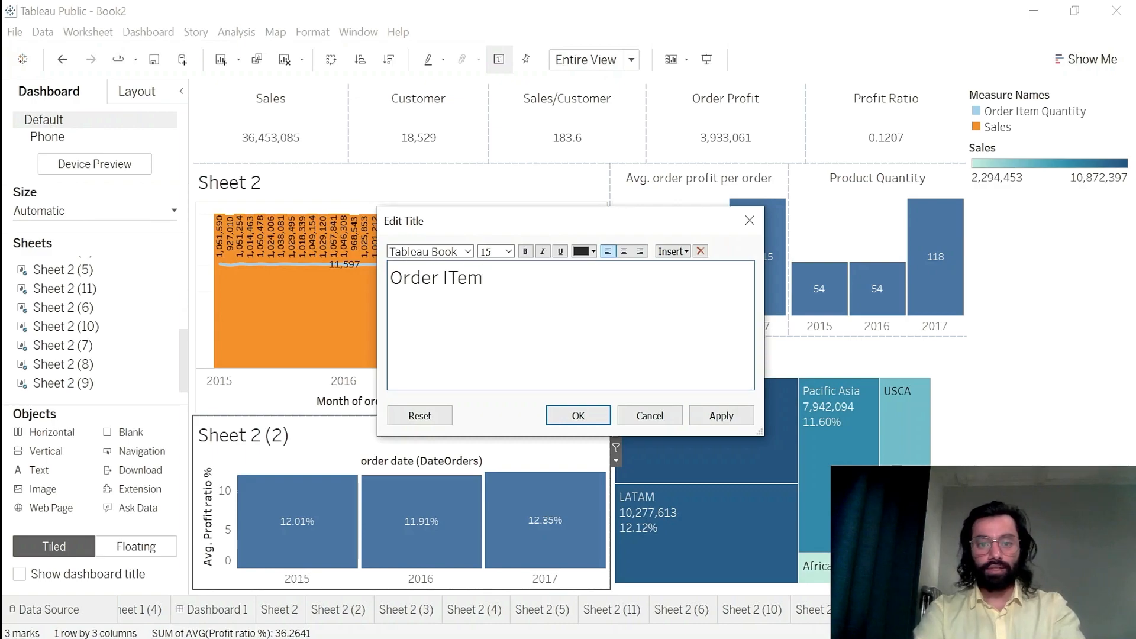
{"action": "key", "text": "BackSpace"}
{"action": "key", "text": "BackSpace"}
{"action": "key", "text": "BackSpace"}
{"action": "type", "text": "tem P"}
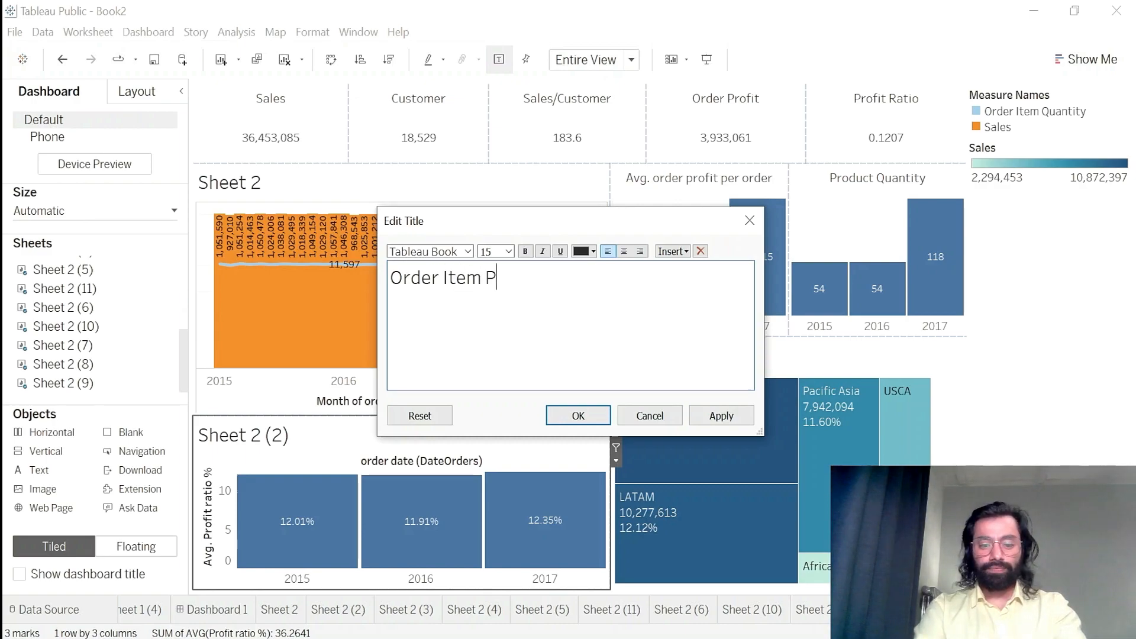
{"action": "type", "text": "rofit Ratio"}
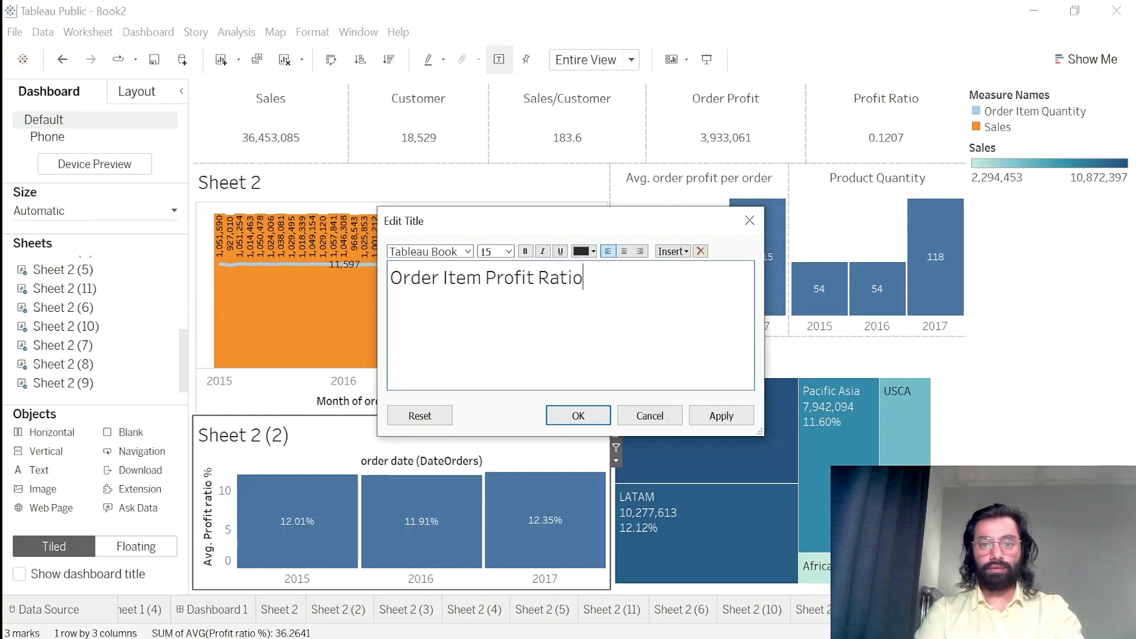
- Set the Order Item Profit Ratio title to font size 10, centre it and apply the changes
{"action": "key", "text": "ctrl+a"}
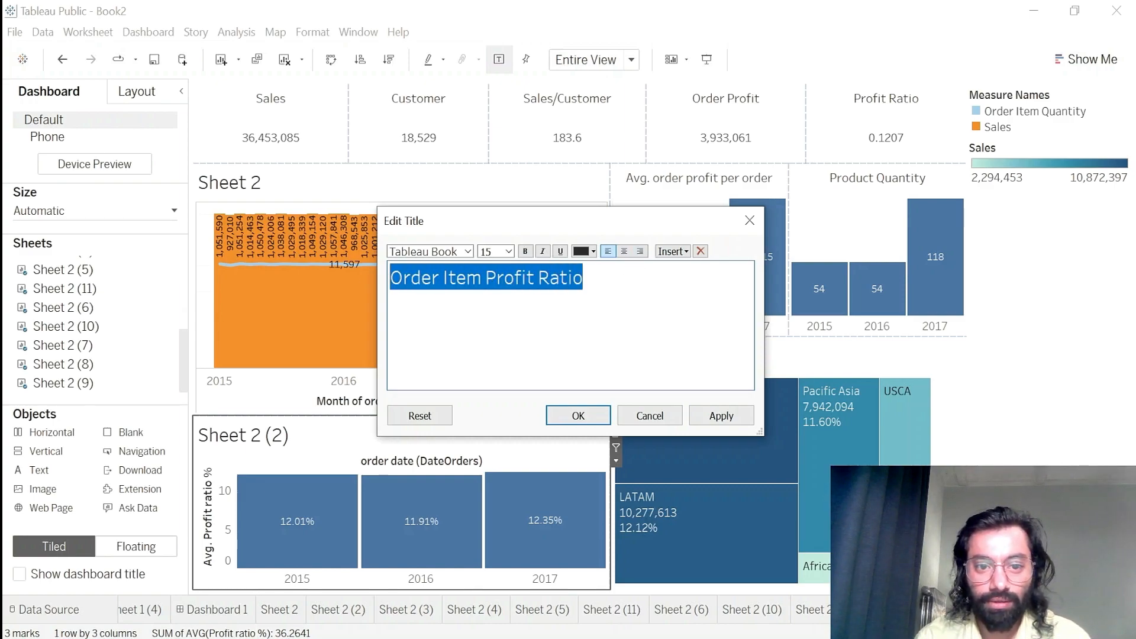
{"action": "left_click", "coordinate": [509, 250]}
{"action": "left_click", "coordinate": [485, 288]}
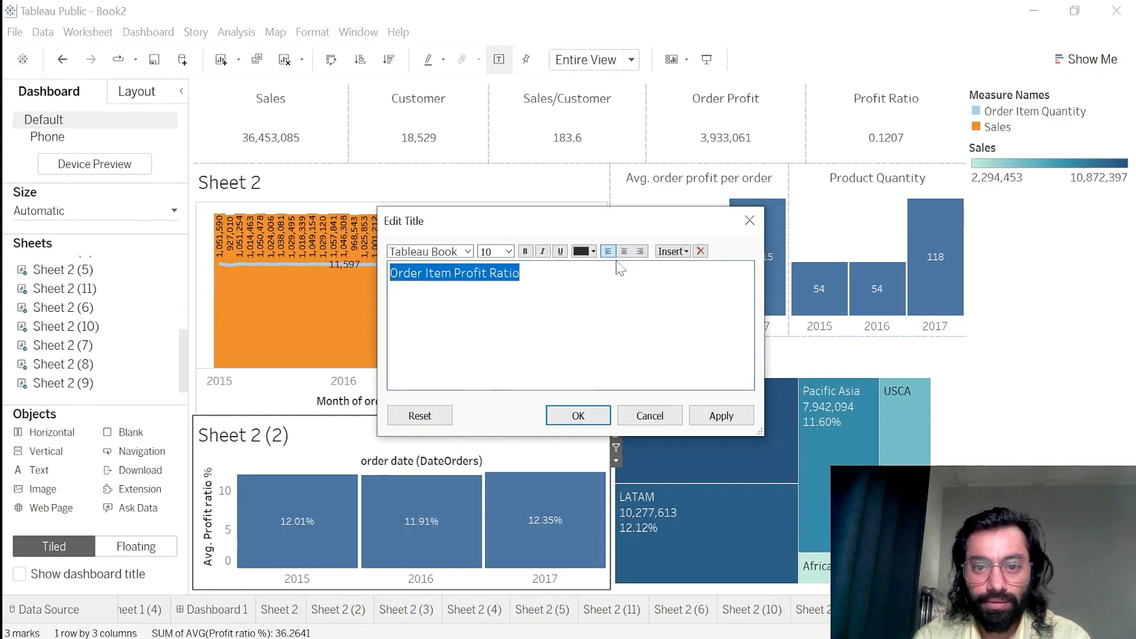
{"action": "left_click", "coordinate": [623, 251]}
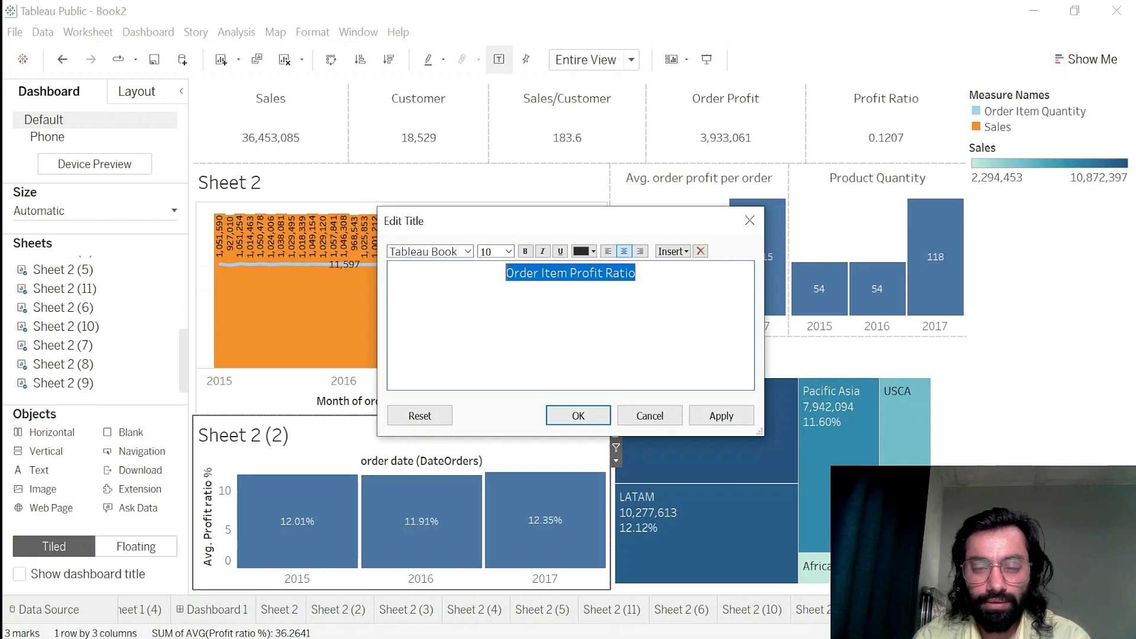
{"action": "left_click", "coordinate": [720, 416]}
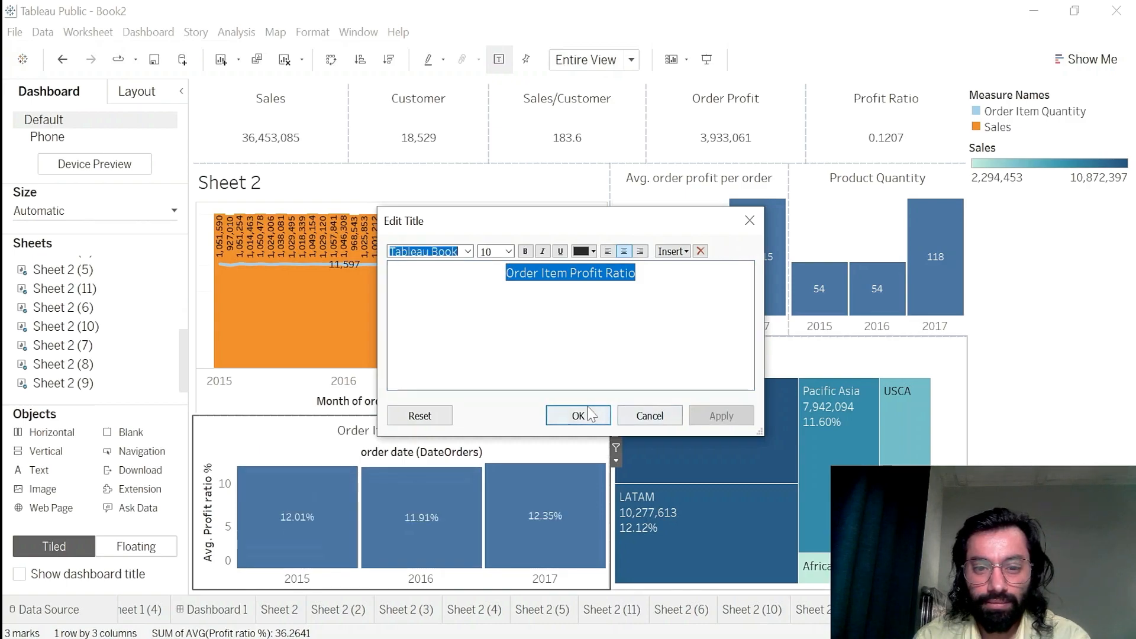
- Confirm the title, then hide the Avg. Profit ratio % axis and the order date field label in the Order Item Profit Ratio chart
{"action": "left_click", "coordinate": [579, 415]}
{"action": "right_click", "coordinate": [211, 495]}
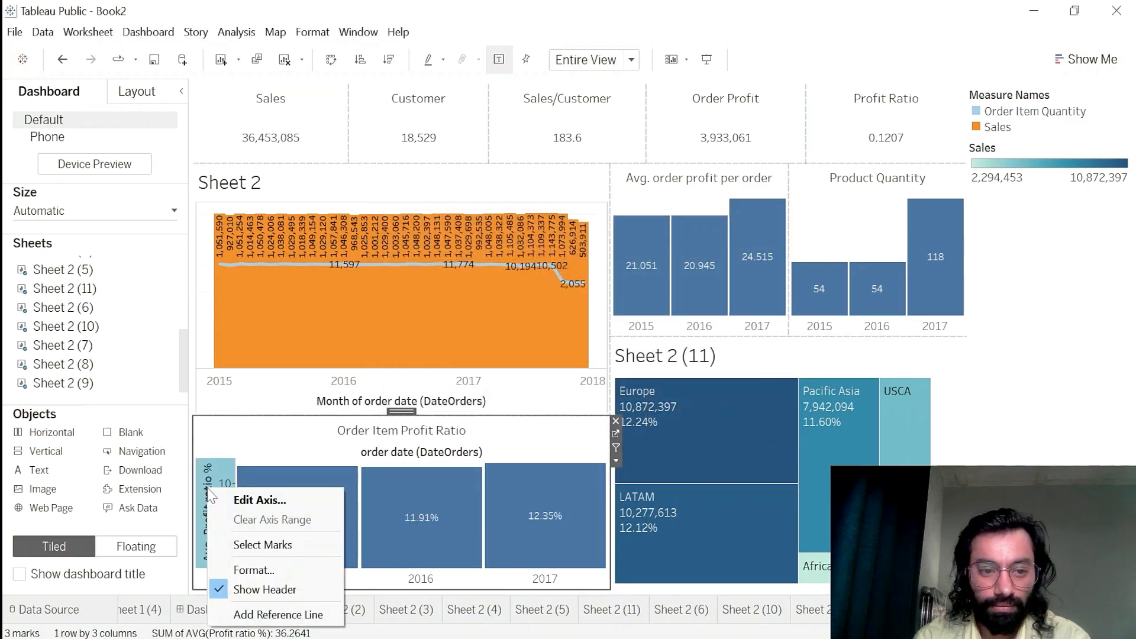
{"action": "left_click", "coordinate": [249, 586]}
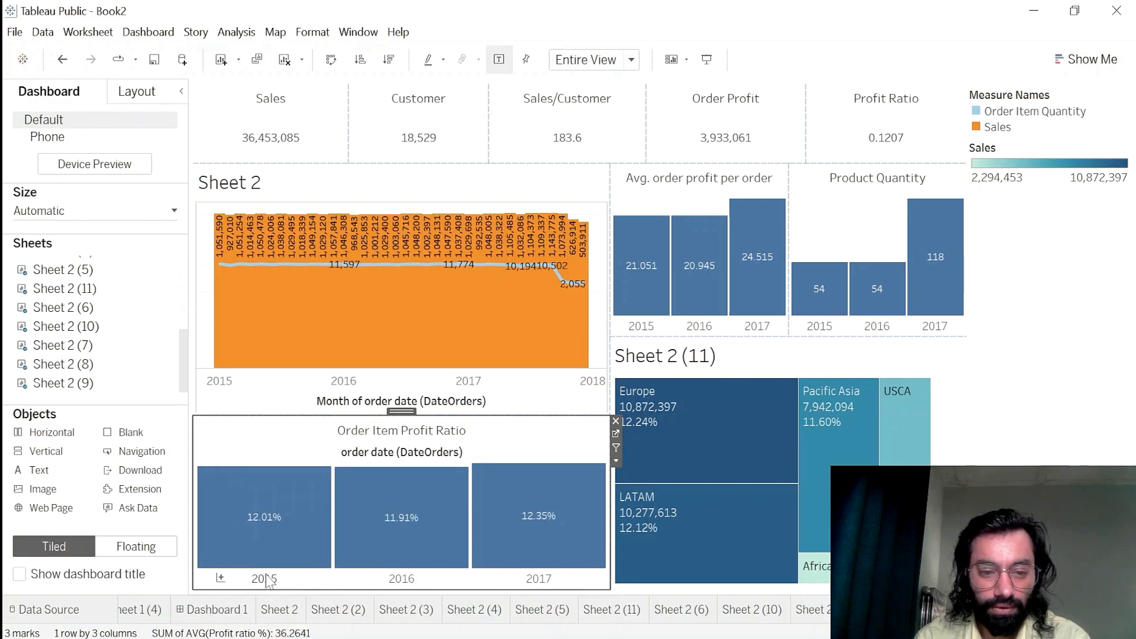
{"action": "right_click", "coordinate": [416, 453]}
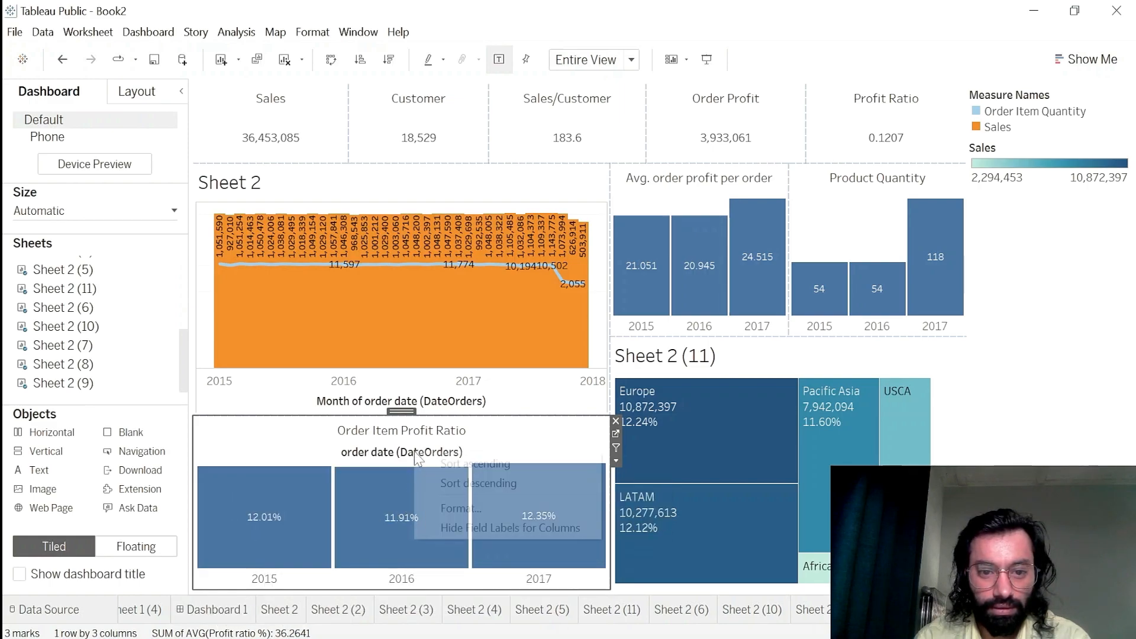
{"action": "left_click", "coordinate": [453, 528]}
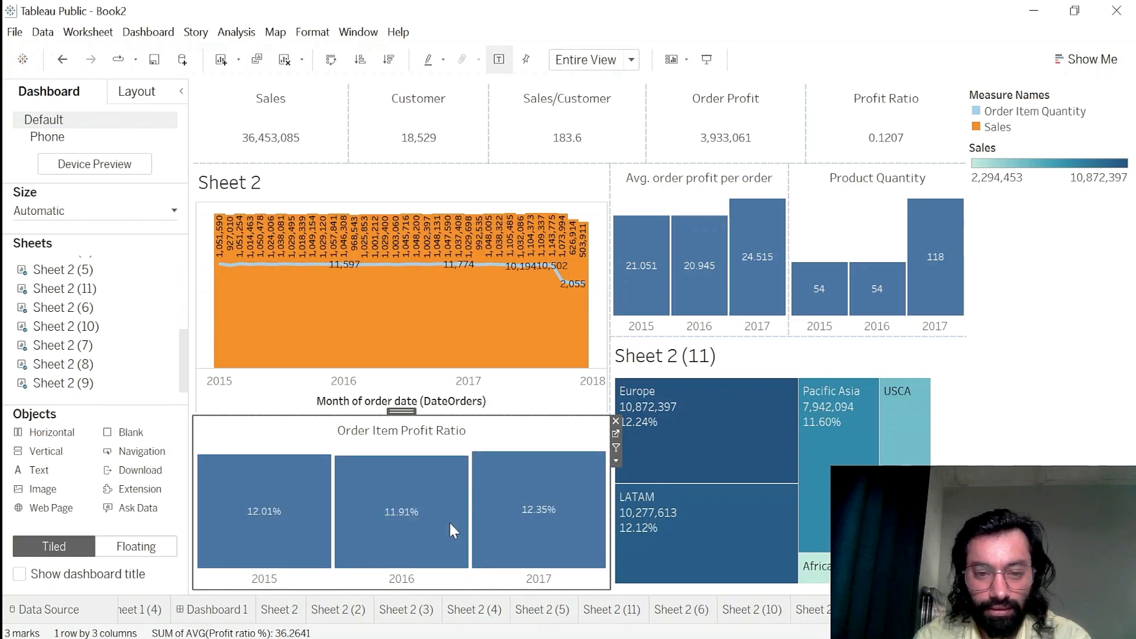
- Replace the title text of the Sheet 2 (11) treemap with "Sales and Profit ratio % by Market"
{"action": "left_click", "coordinate": [656, 360]}
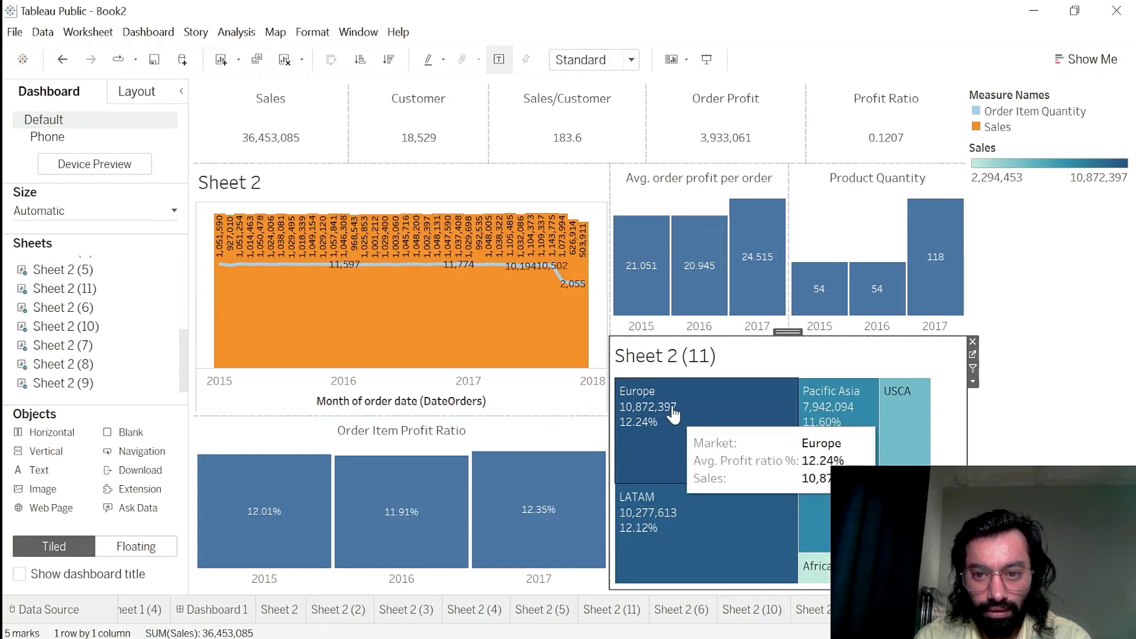
{"action": "right_click", "coordinate": [669, 356]}
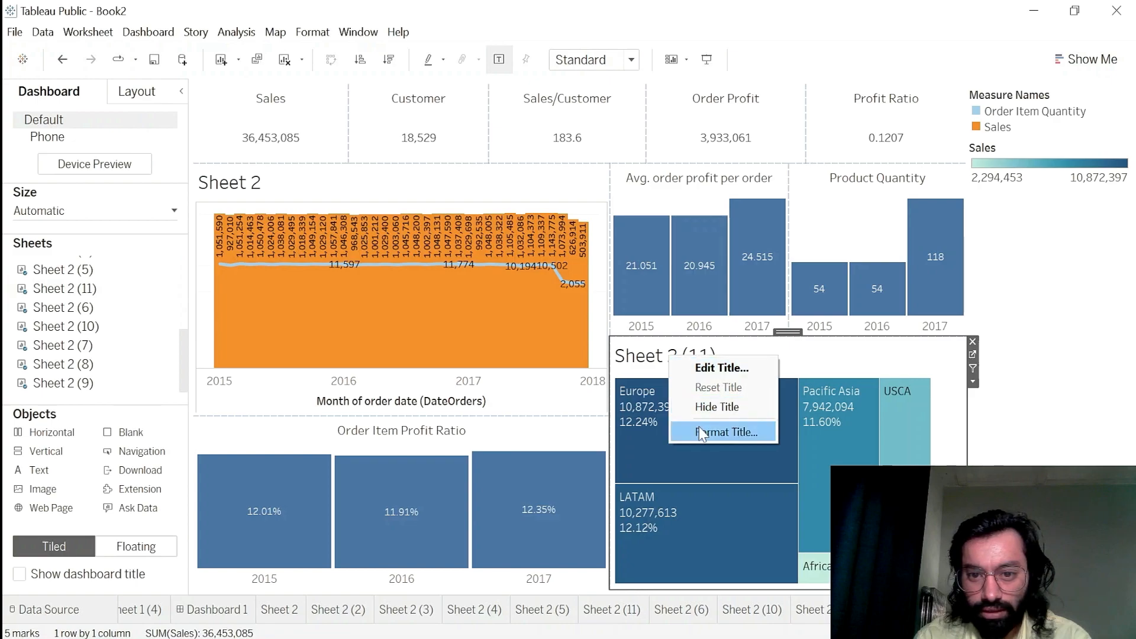
{"action": "left_click", "coordinate": [916, 354]}
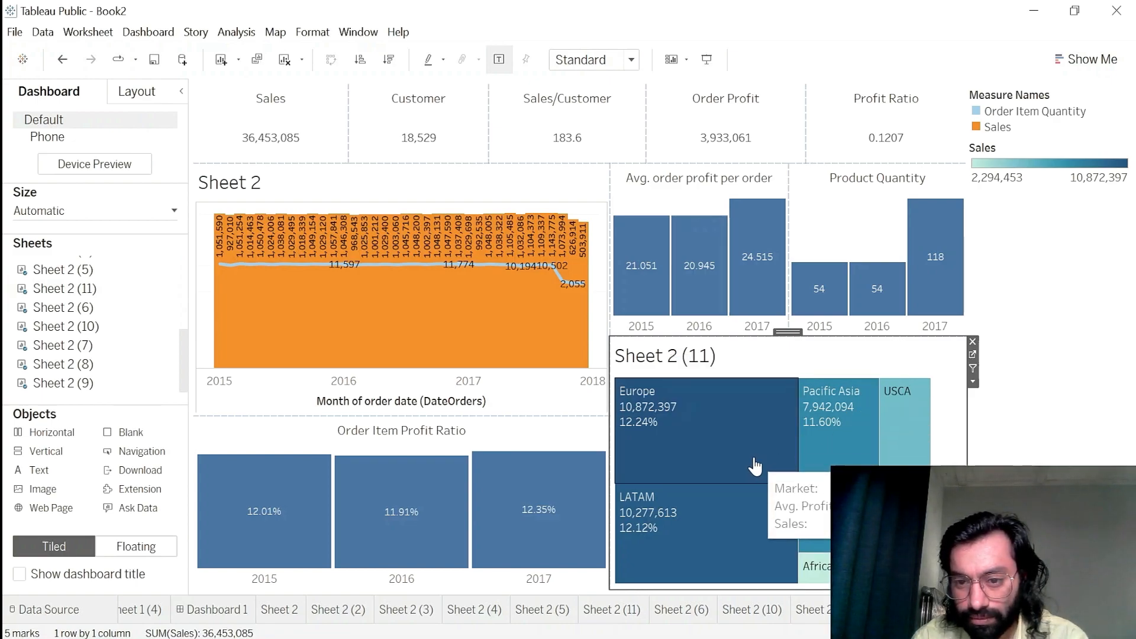
{"action": "double_click", "coordinate": [698, 357]}
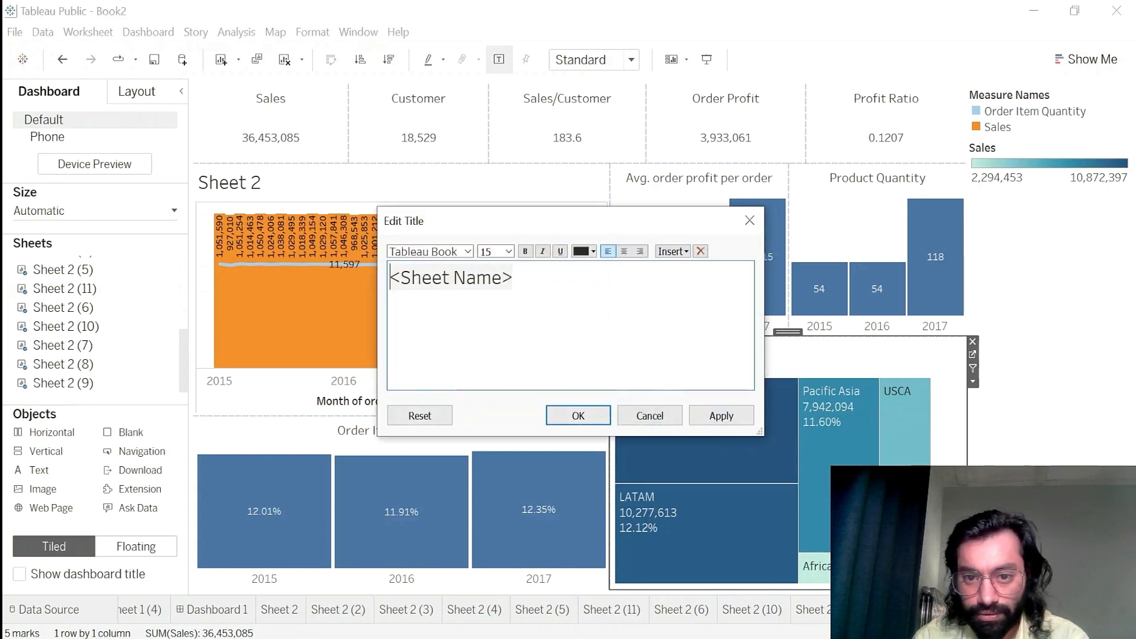
{"action": "left_click_drag", "start_coordinate": [544, 283], "coordinate": [325, 280]}
{"action": "type", "text": "Sal"}
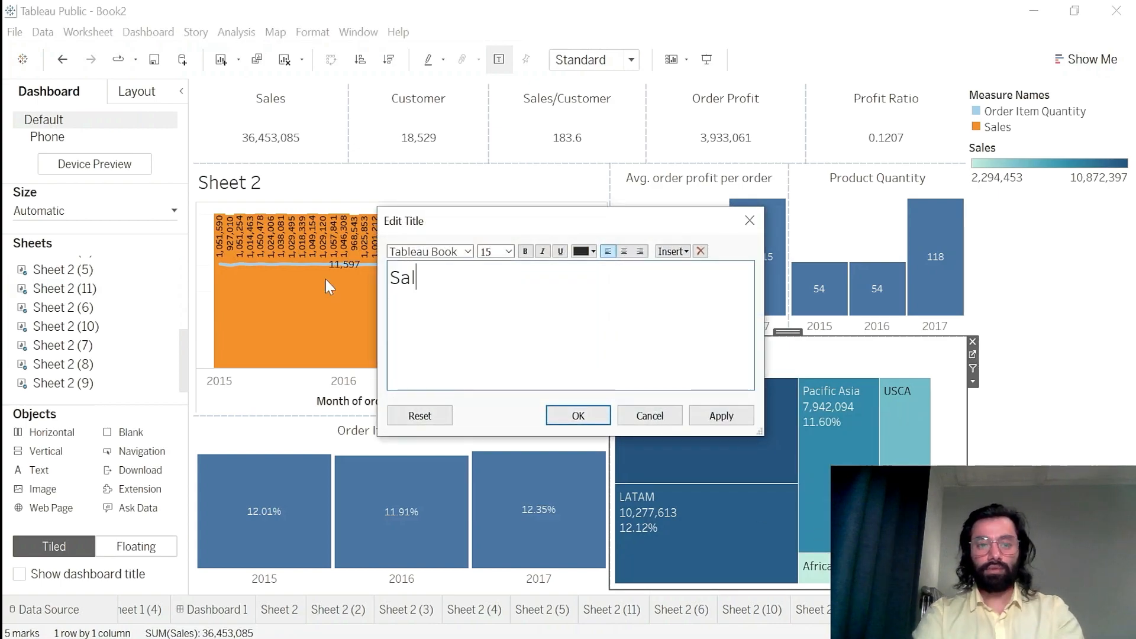
{"action": "type", "text": "es and P"}
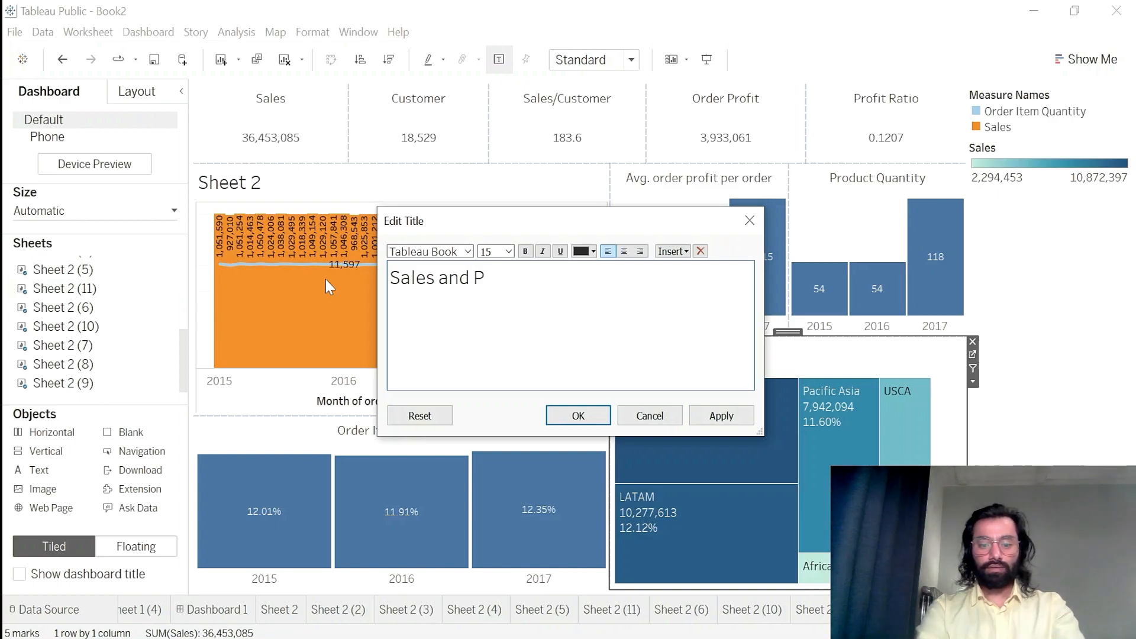
{"action": "type", "text": "rofit rati"}
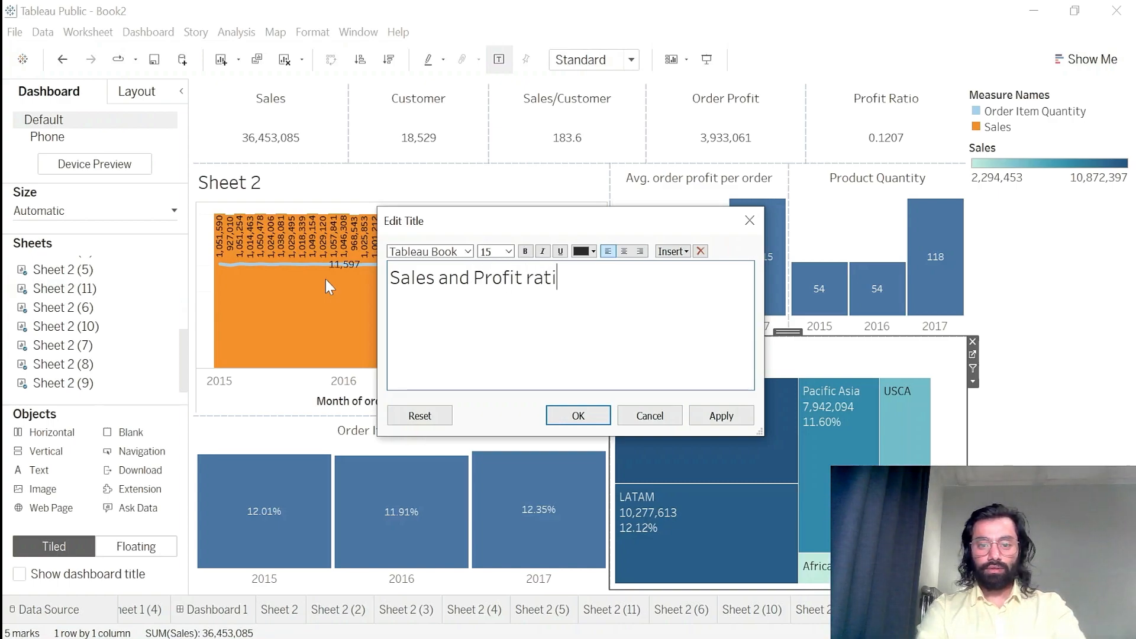
{"action": "type", "text": "o % by Market"}
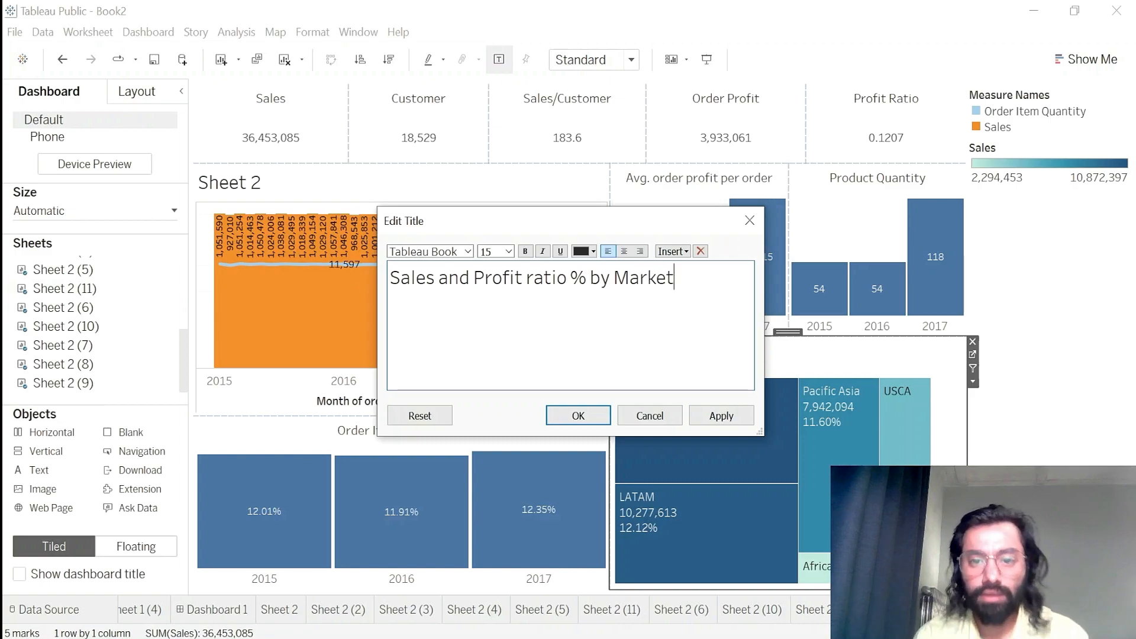
- Set the Sales and Profit ratio % by Market title to font size 10, centre it and apply the changes
{"action": "key", "text": "ctrl+shift+Left"}
{"action": "key", "text": "shift+Home"}
{"action": "left_click", "coordinate": [508, 252]}
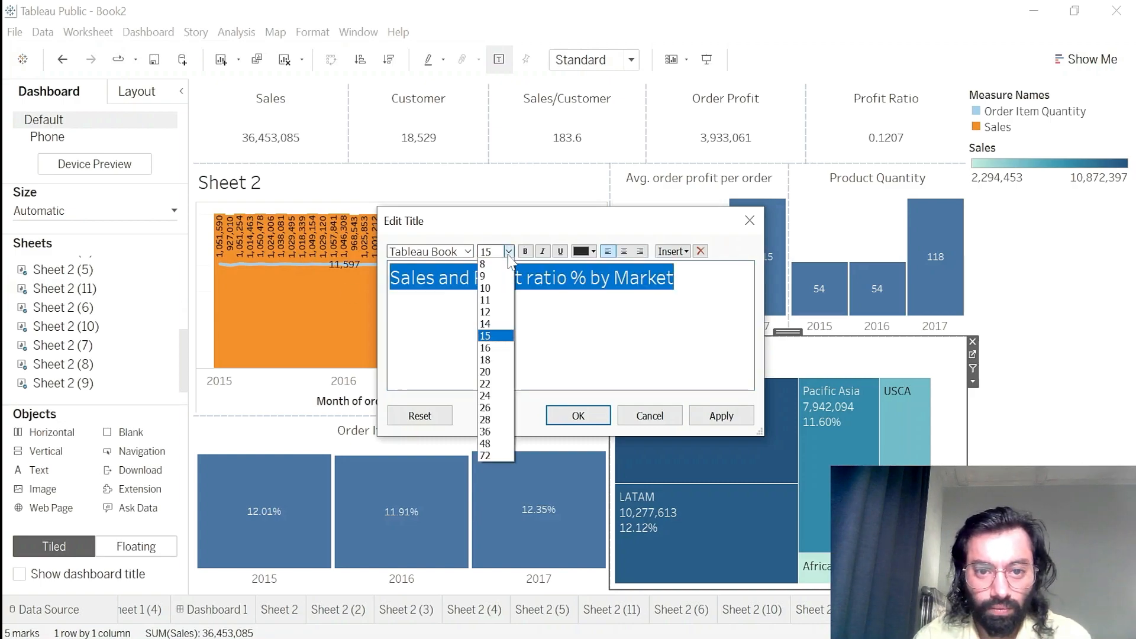
{"action": "left_click", "coordinate": [494, 285]}
{"action": "left_click", "coordinate": [623, 253]}
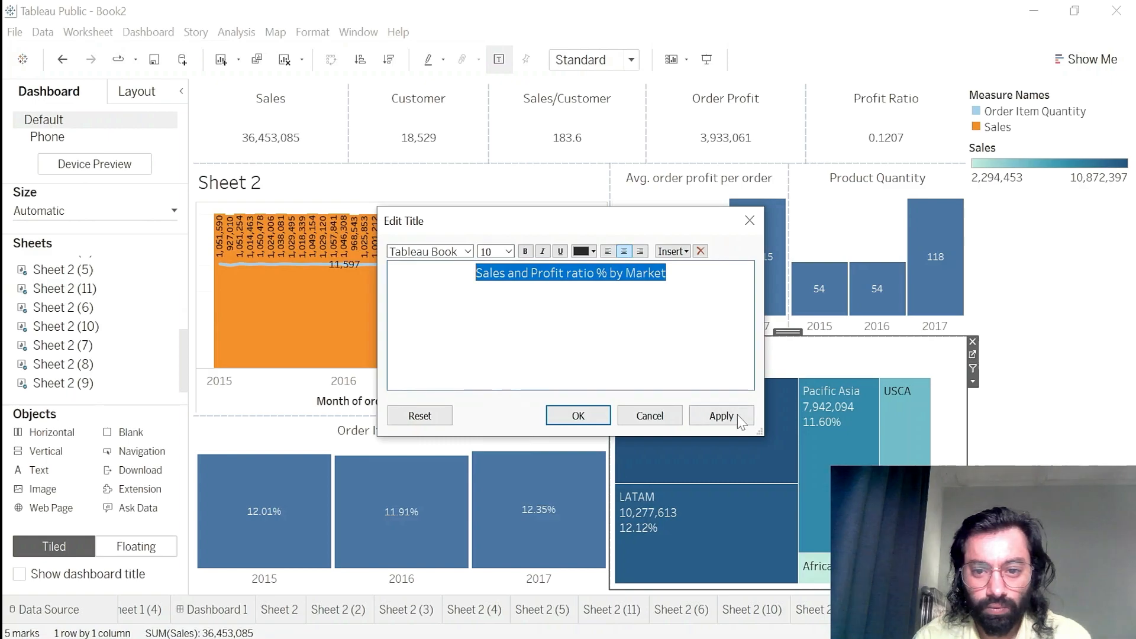
{"action": "left_click", "coordinate": [720, 416]}
{"action": "left_click", "coordinate": [578, 416]}
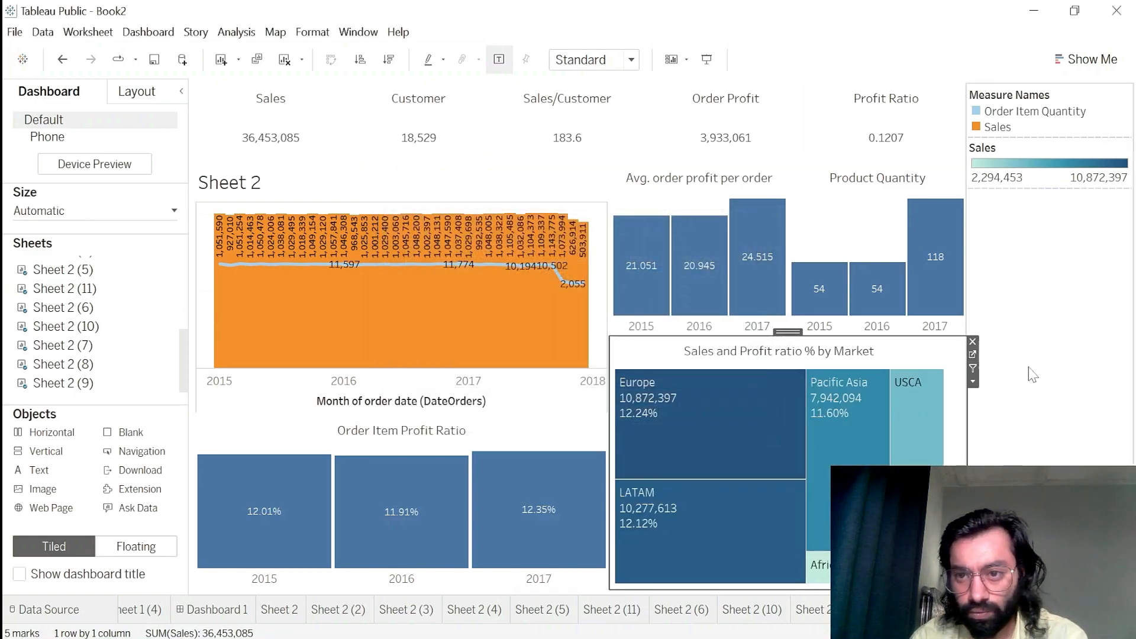
- Make the Measure Names legend floating and place it over the lower middle of the Sheet 2 chart
{"action": "left_click", "coordinate": [1082, 119]}
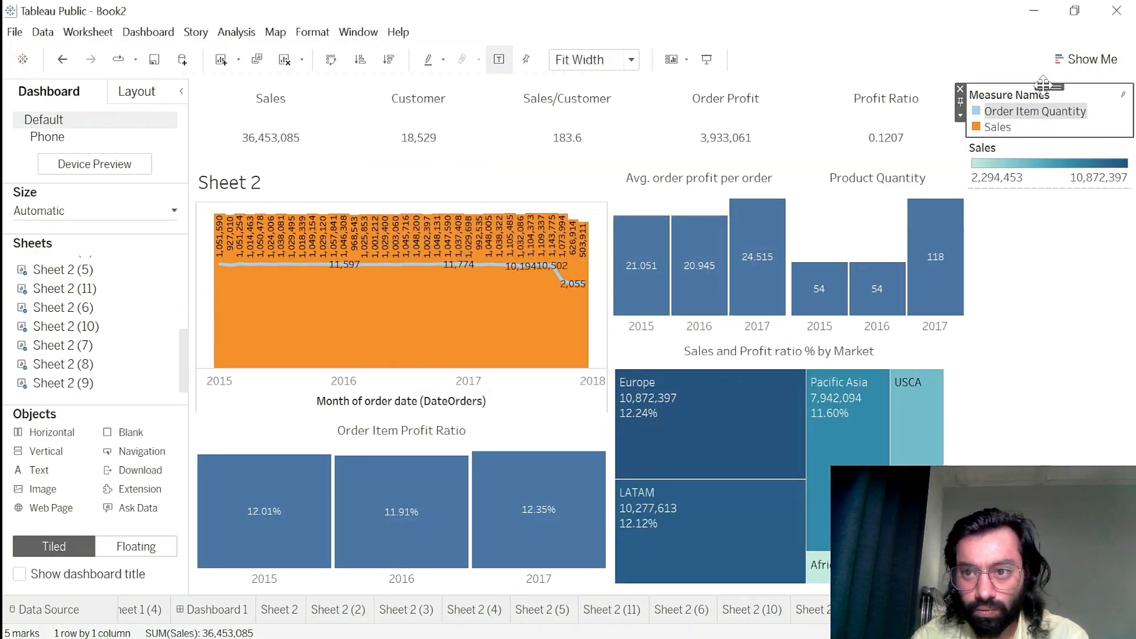
{"action": "left_click_drag", "start_coordinate": [1045, 83], "coordinate": [397, 351]}
{"action": "left_click_drag", "start_coordinate": [943, 148], "coordinate": [1030, 116]}
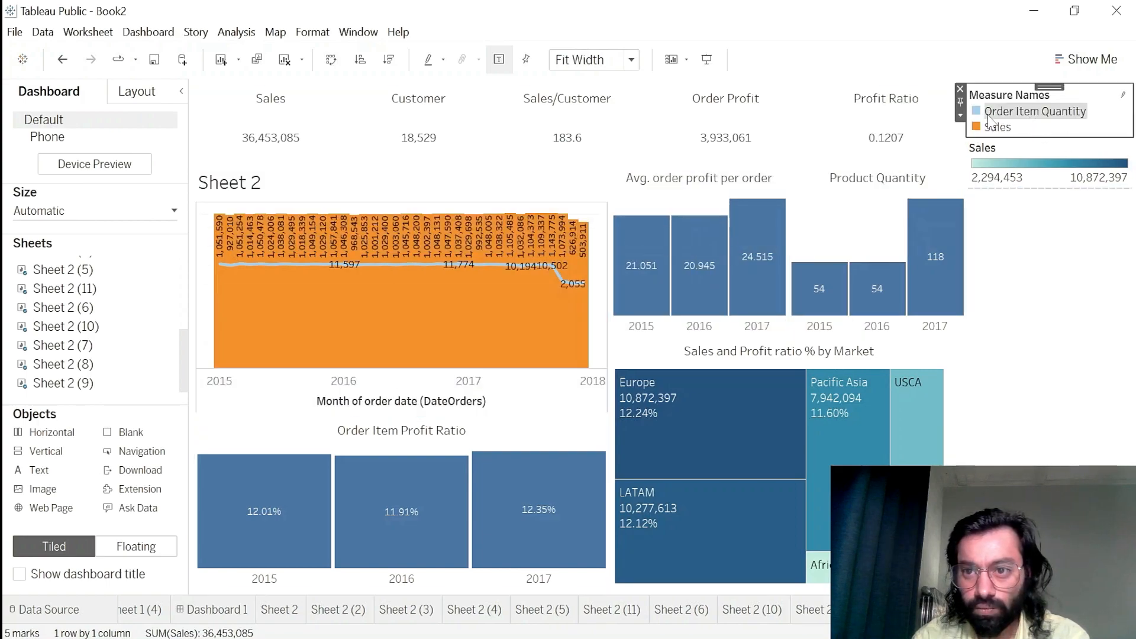
{"action": "left_click", "coordinate": [961, 117]}
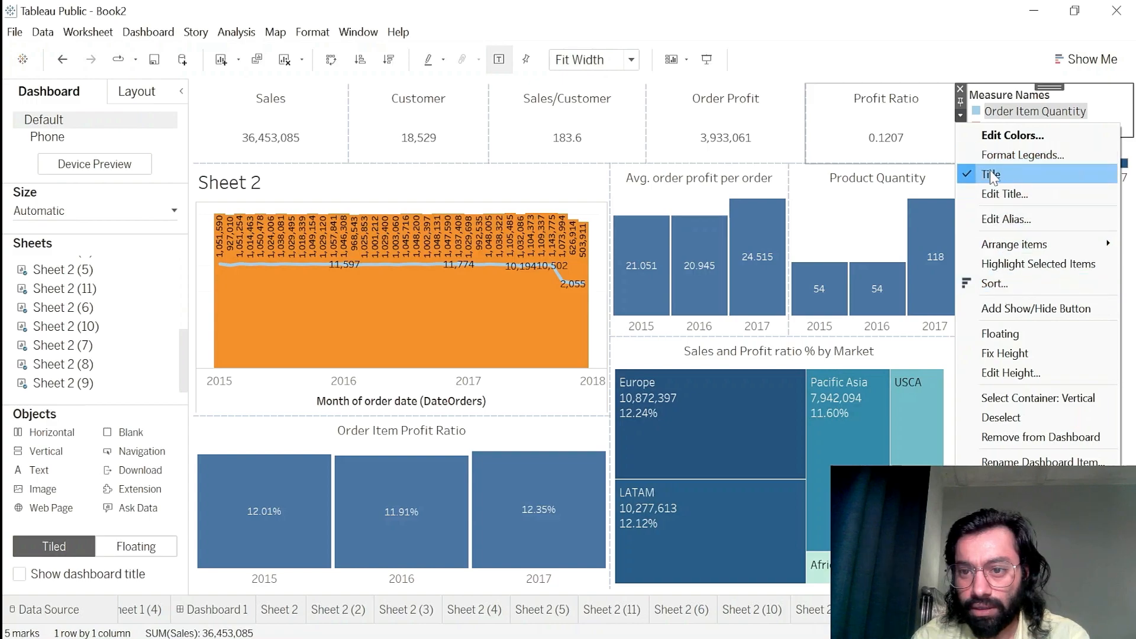
{"action": "left_click", "coordinate": [1000, 334]}
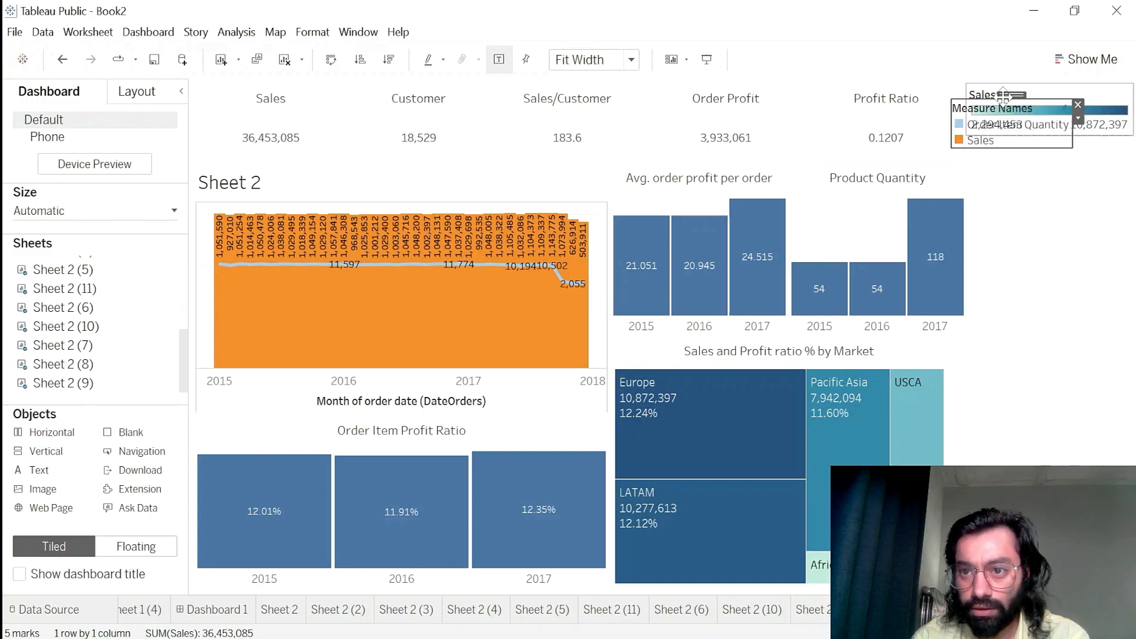
{"action": "left_click_drag", "start_coordinate": [1003, 97], "coordinate": [448, 304]}
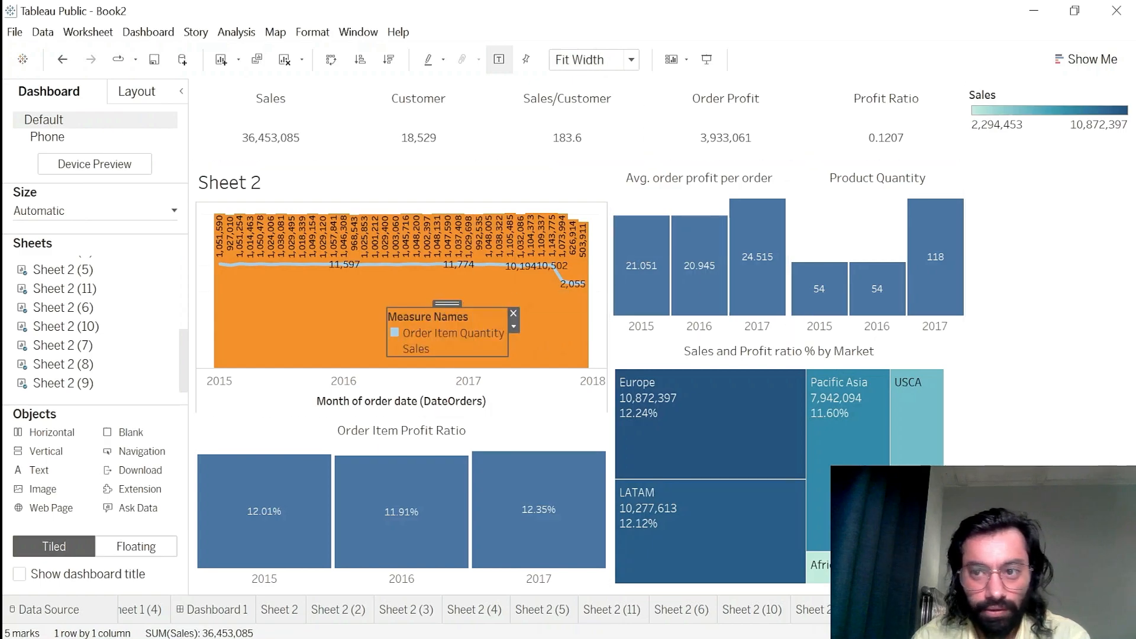
- Remove the Sales colour legend from the dashboard and fit the Sales and Profit ratio % by Market treemap to Entire View
{"action": "left_click", "coordinate": [1034, 123]}
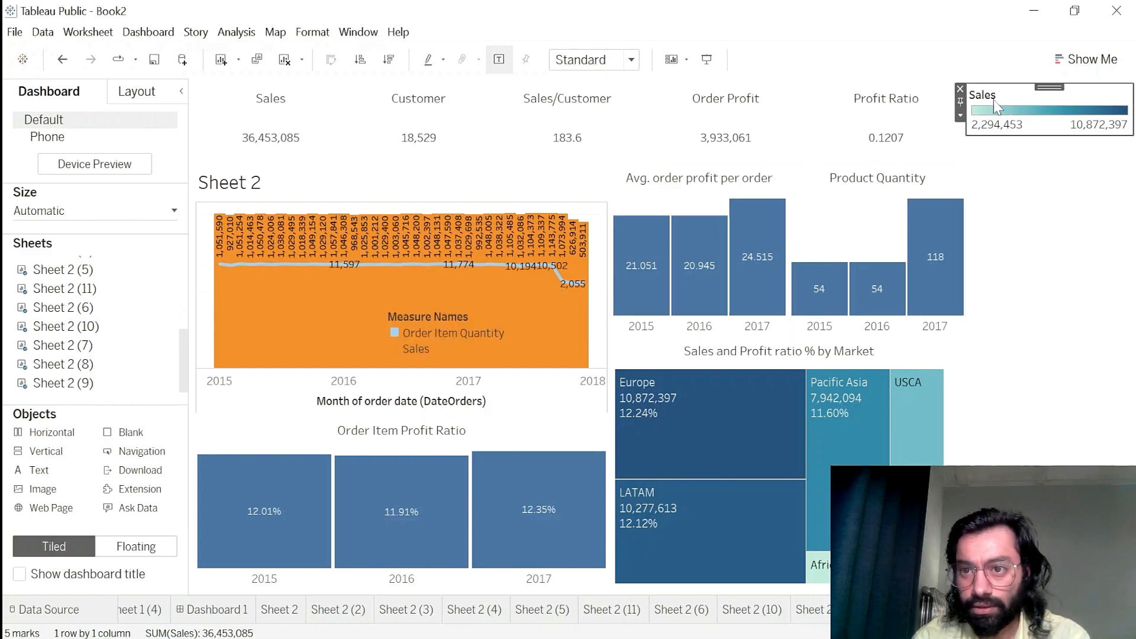
{"action": "left_click", "coordinate": [960, 88]}
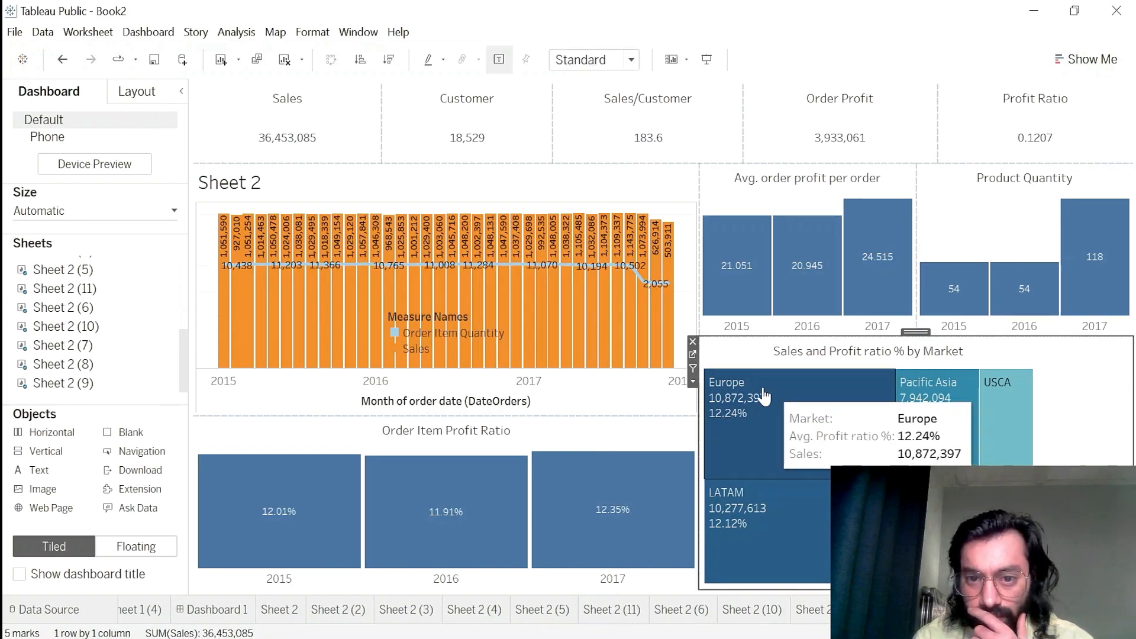
{"action": "left_click", "coordinate": [690, 382]}
{"action": "right_click", "coordinate": [689, 386]}
{"action": "mouse_move", "coordinate": [729, 347]}
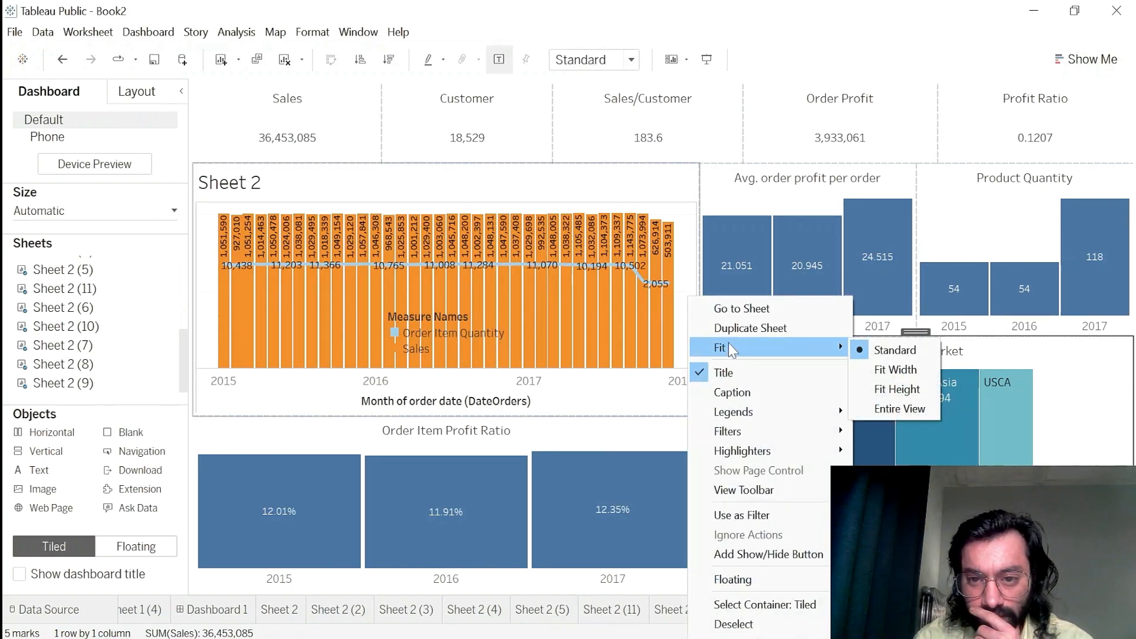
{"action": "left_click", "coordinate": [870, 410]}
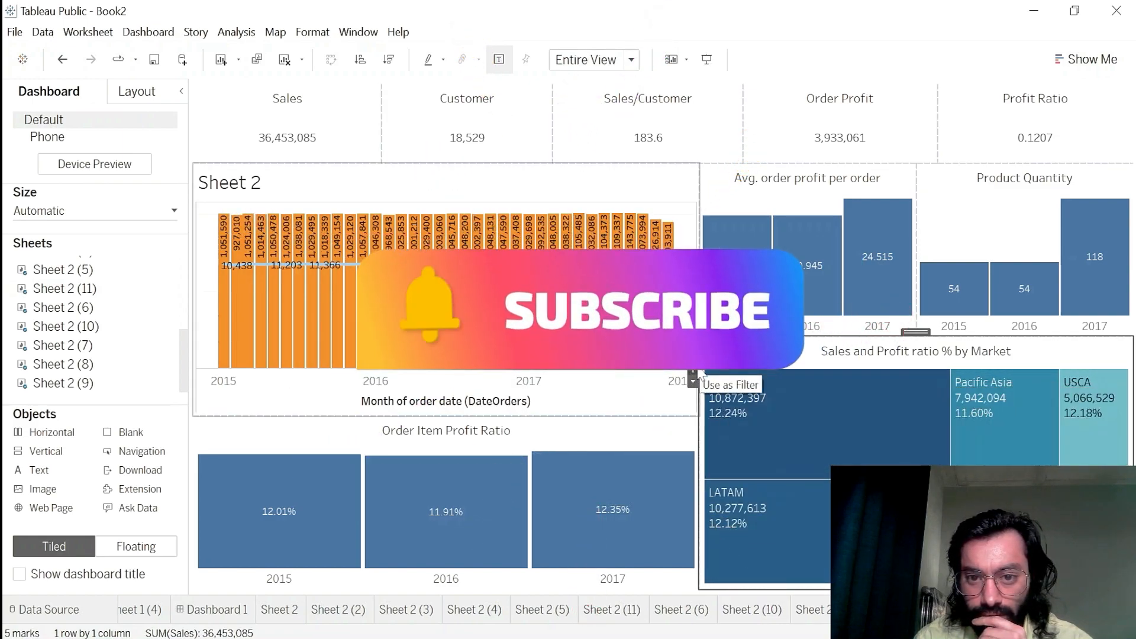
- Use the market treemap as a filter, select Europe and check how the KPI figures and the other charts respond
{"action": "left_click", "coordinate": [790, 425]}
{"action": "left_click", "coordinate": [790, 425]}
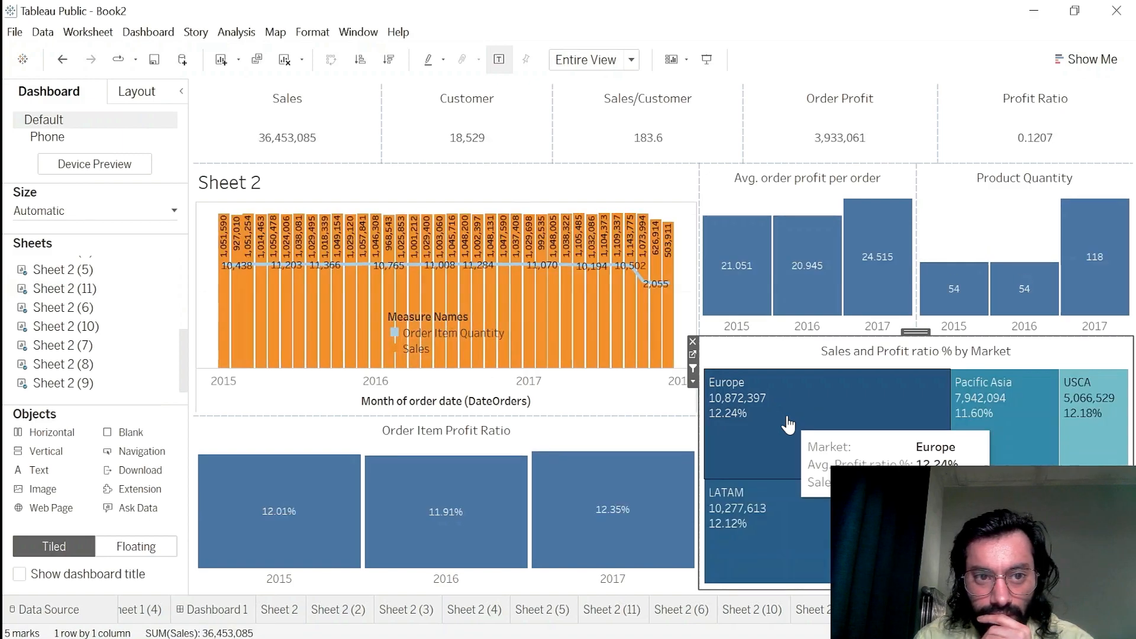
{"action": "left_click", "coordinate": [790, 424]}
{"action": "mouse_move", "coordinate": [271, 136]}
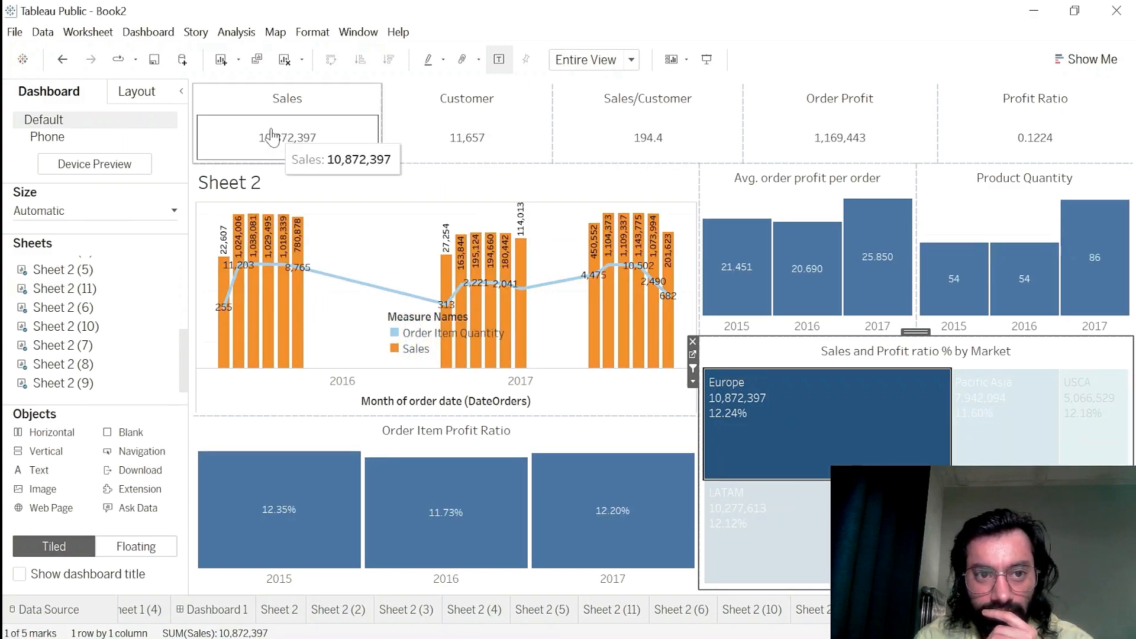
{"action": "mouse_move", "coordinate": [493, 137]}
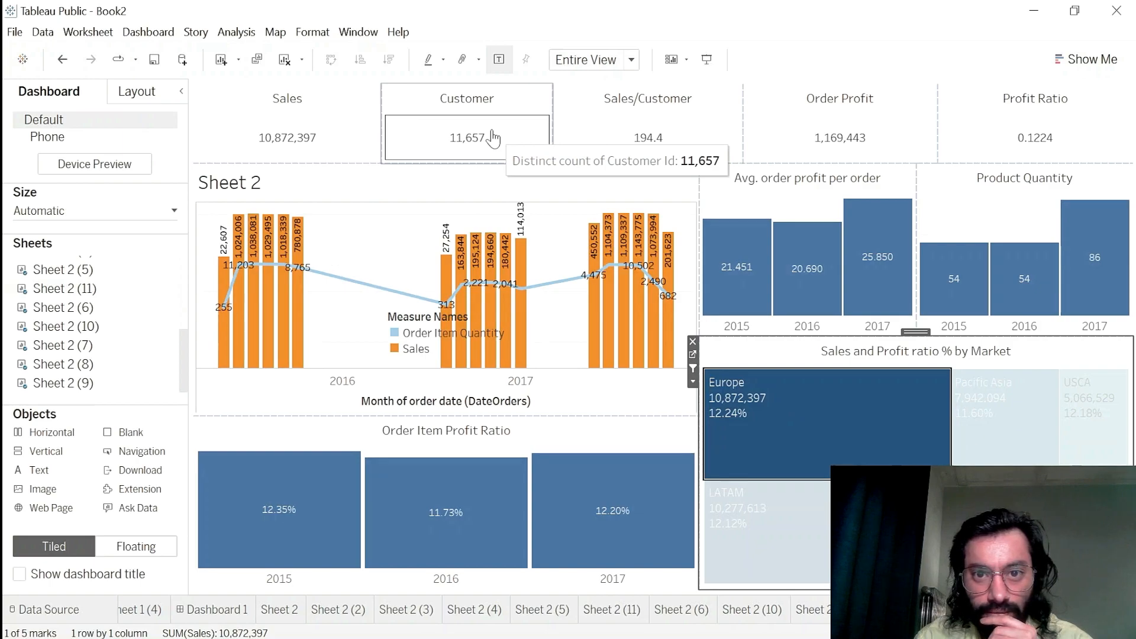
{"action": "mouse_move", "coordinate": [1051, 137]}
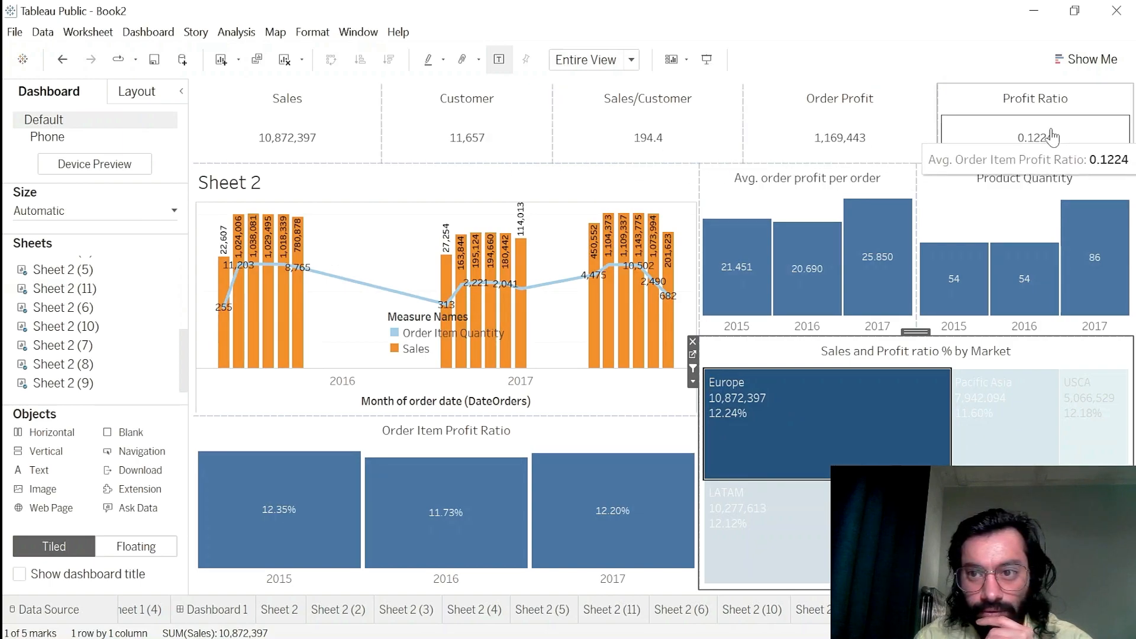
{"action": "mouse_move", "coordinate": [1025, 302]}
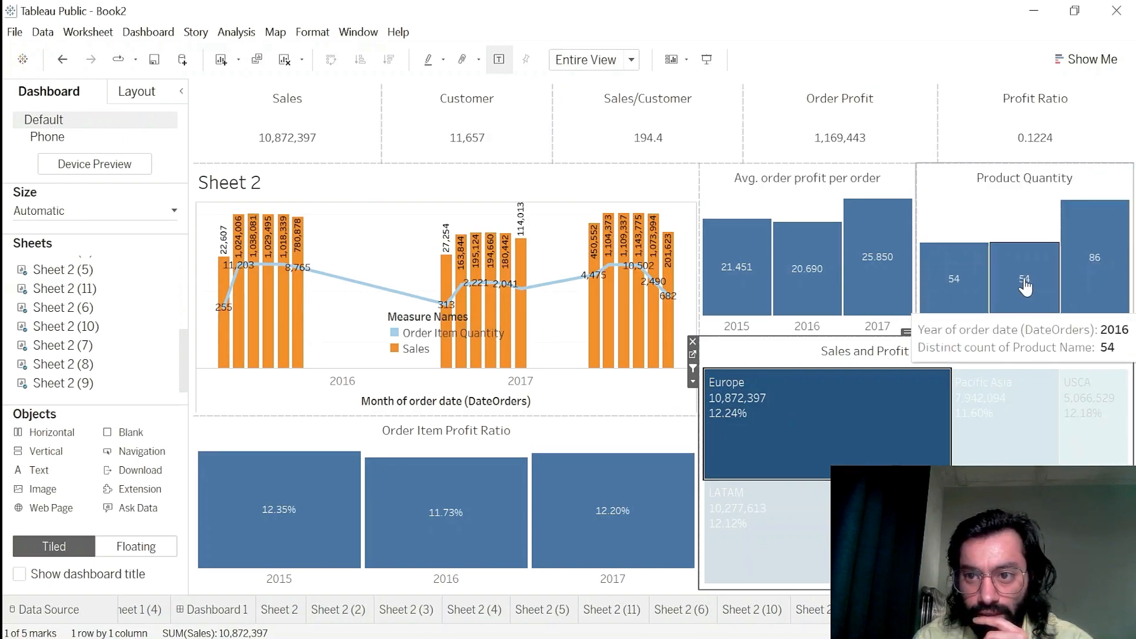
{"action": "mouse_move", "coordinate": [900, 387]}
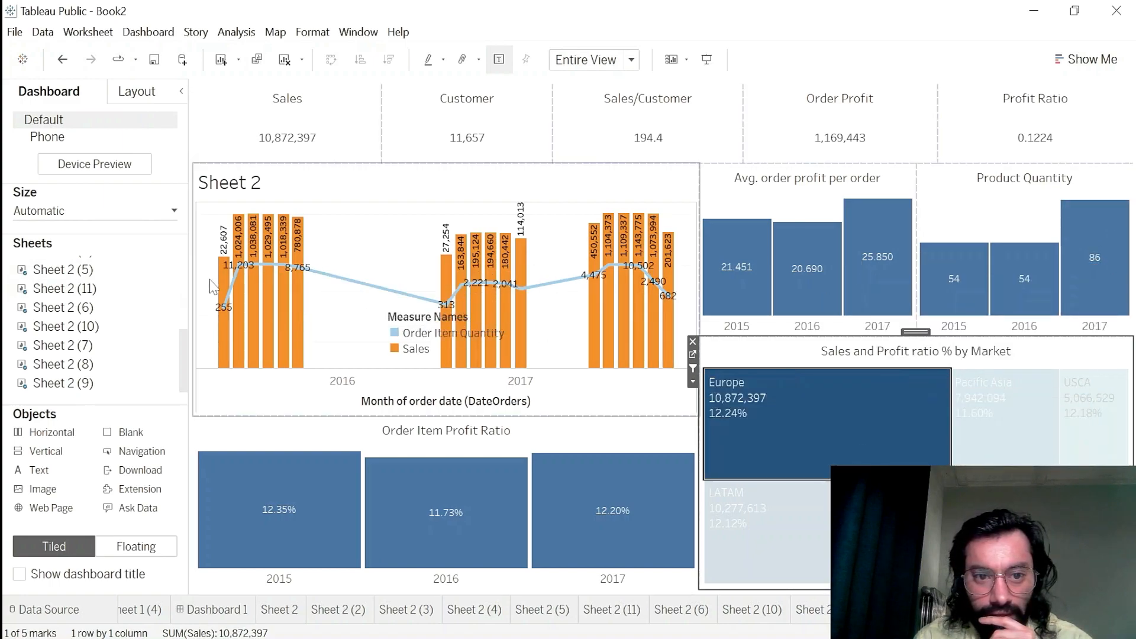
- Move the floating Measure Names legend to the lower-left corner of the Sheet 2 chart and clear the Europe selection
{"action": "left_click", "coordinate": [438, 322]}
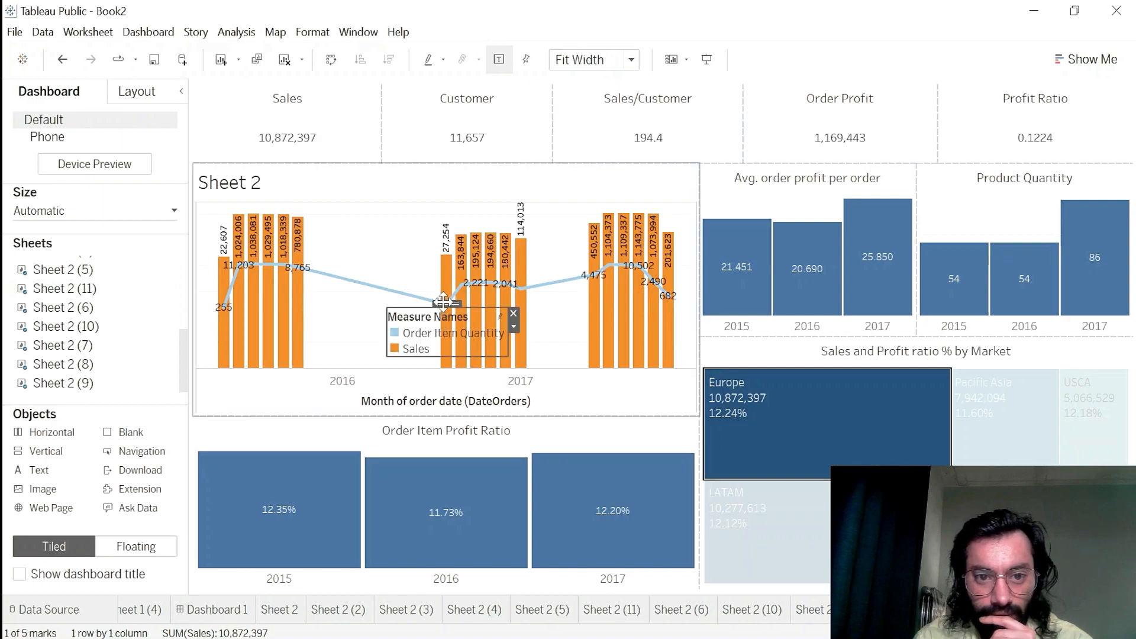
{"action": "left_click_drag", "start_coordinate": [443, 303], "coordinate": [258, 367]}
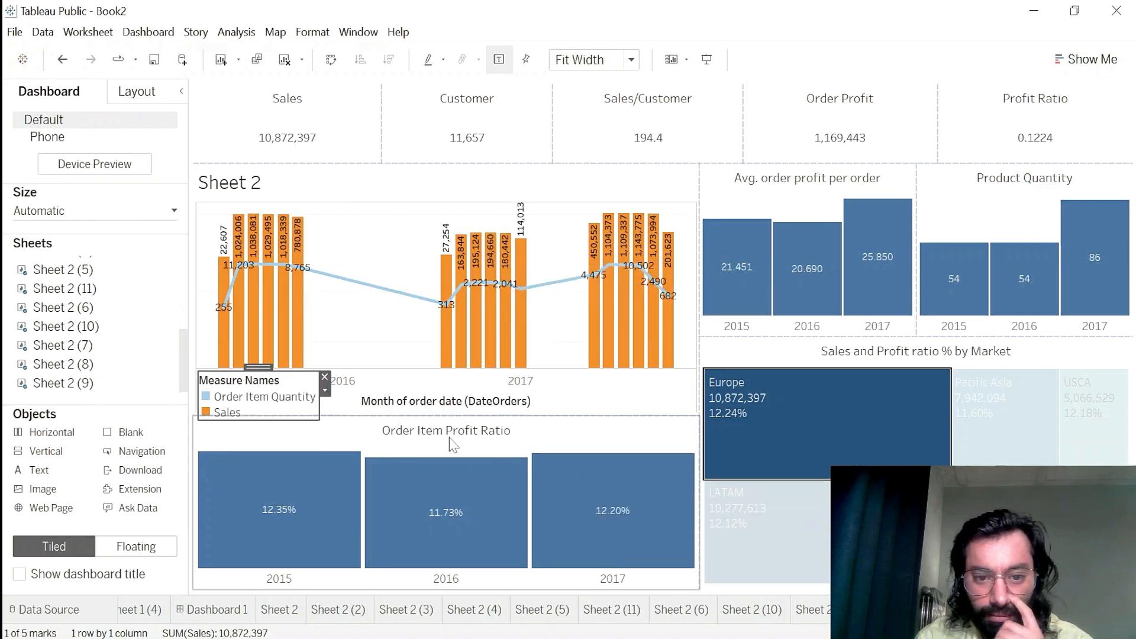
{"action": "left_click", "coordinate": [844, 426]}
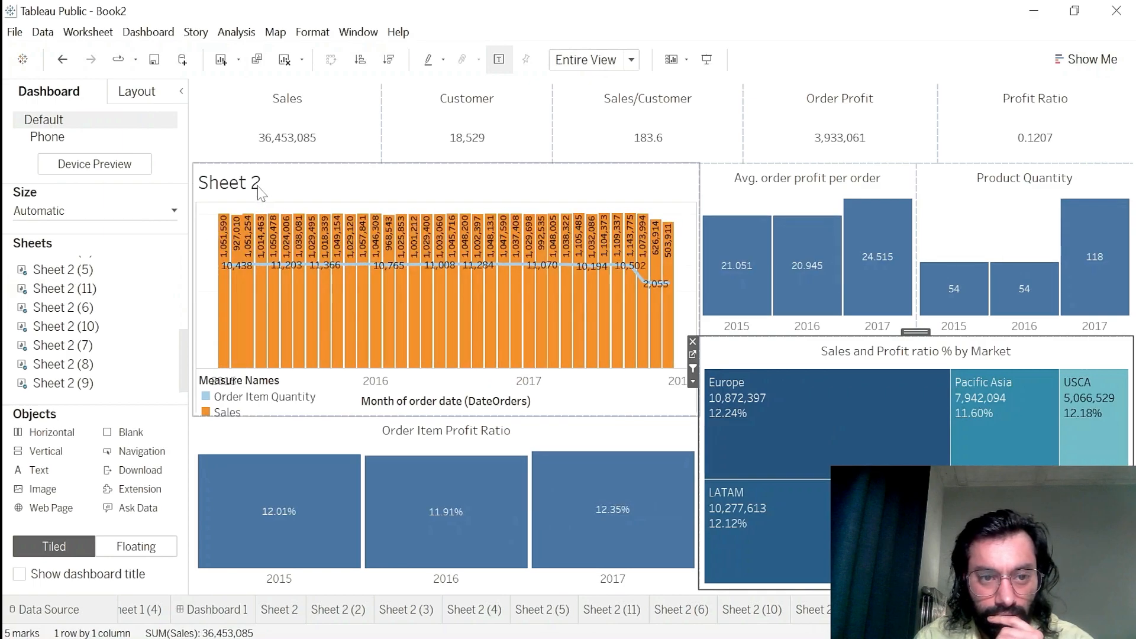
- Retitle the Sheet 2 chart on the dashboard as "Sales and Qty.", centred at font size 10
{"action": "left_click", "coordinate": [259, 188]}
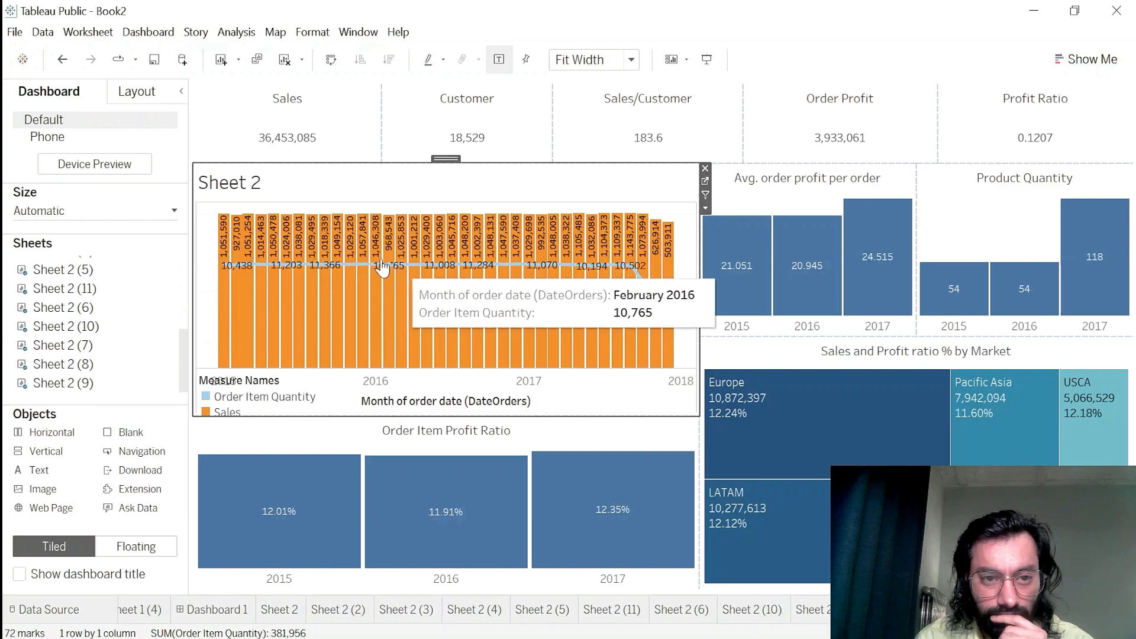
{"action": "double_click", "coordinate": [266, 185]}
{"action": "key", "text": "ctrl+a"}
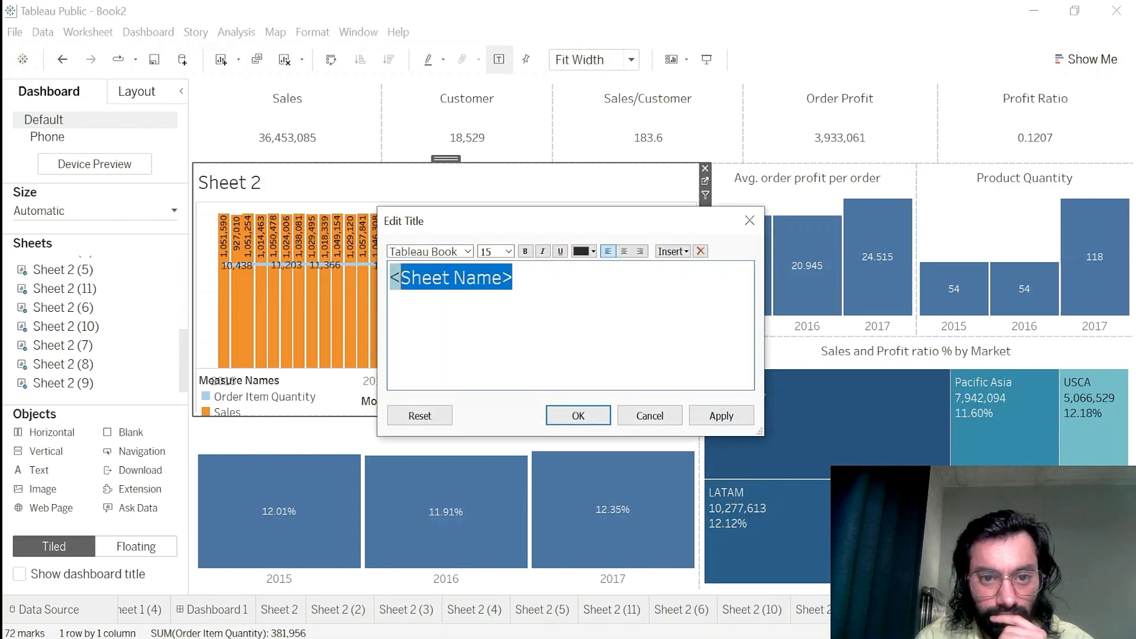
{"action": "type", "text": "Sales a"}
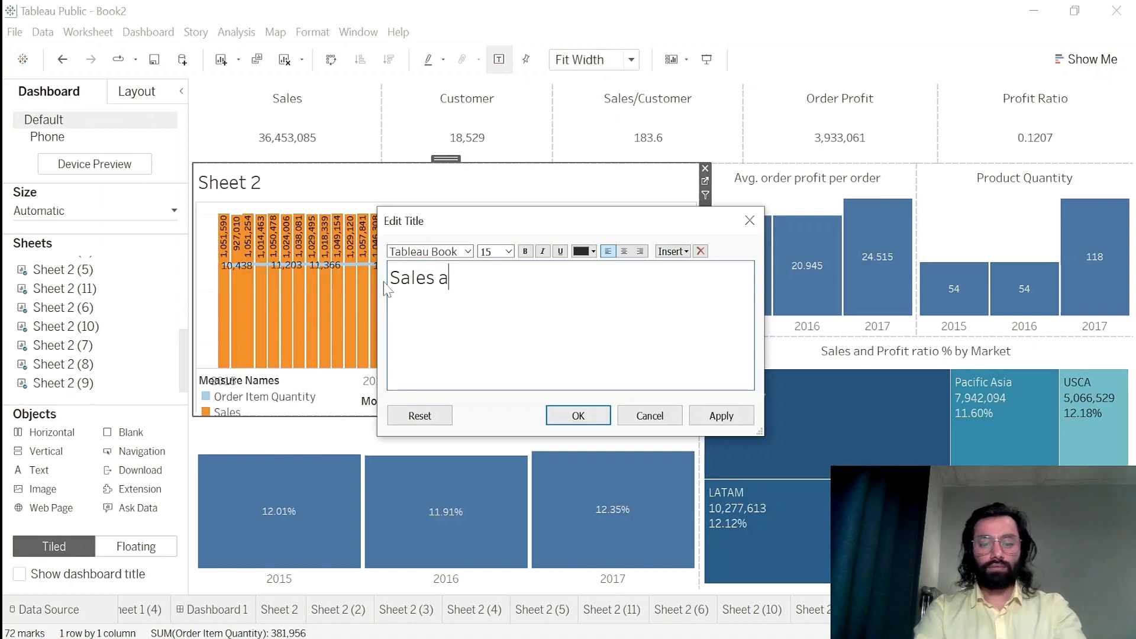
{"action": "type", "text": "nd Qty."}
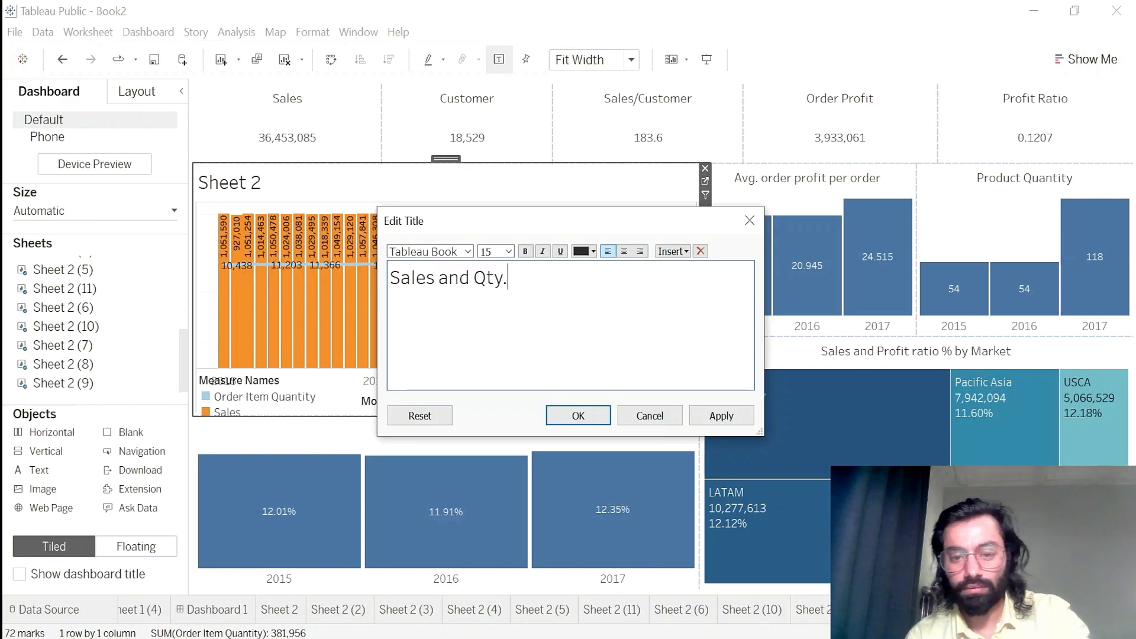
{"action": "key", "text": "ctrl+a"}
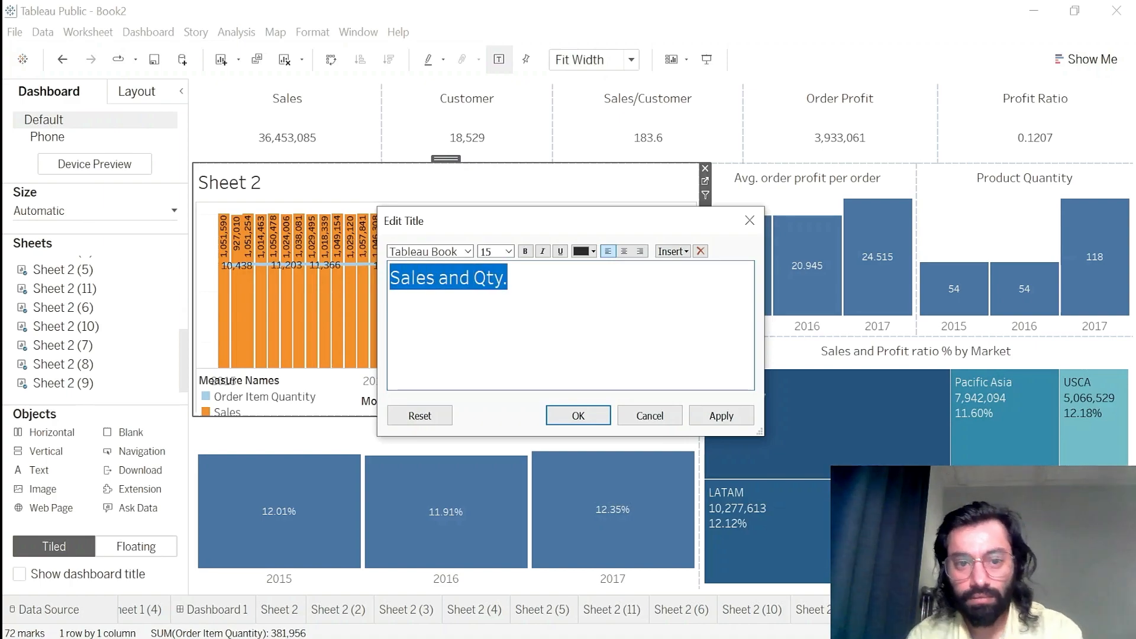
{"action": "left_click", "coordinate": [625, 251]}
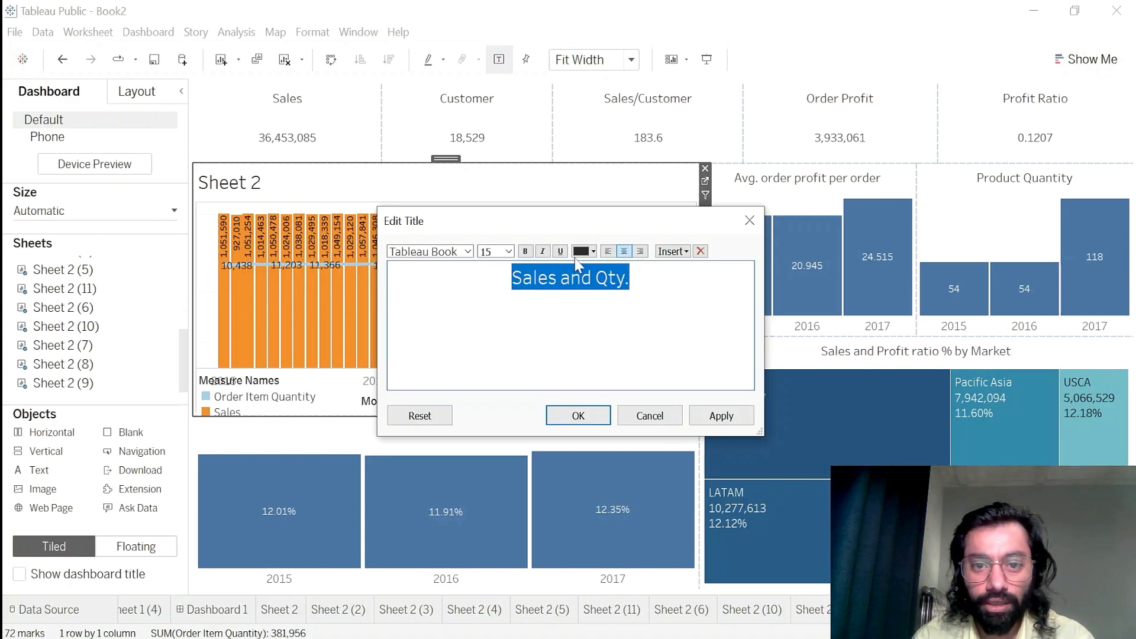
{"action": "left_click", "coordinate": [508, 251]}
{"action": "left_click", "coordinate": [495, 280]}
{"action": "left_click", "coordinate": [720, 415]}
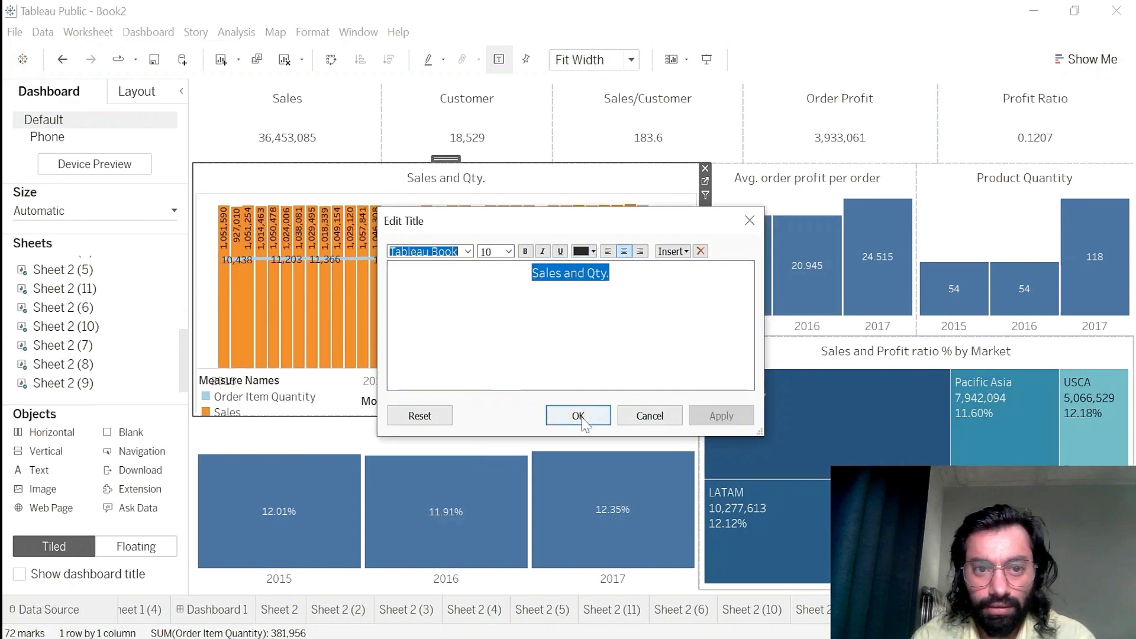
{"action": "left_click", "coordinate": [578, 415]}
- Preview the dashboard full screen, and move the floating Measure Names legend to the lower-right corner of the Sales and Qty. chart
{"action": "left_click", "coordinate": [284, 395]}
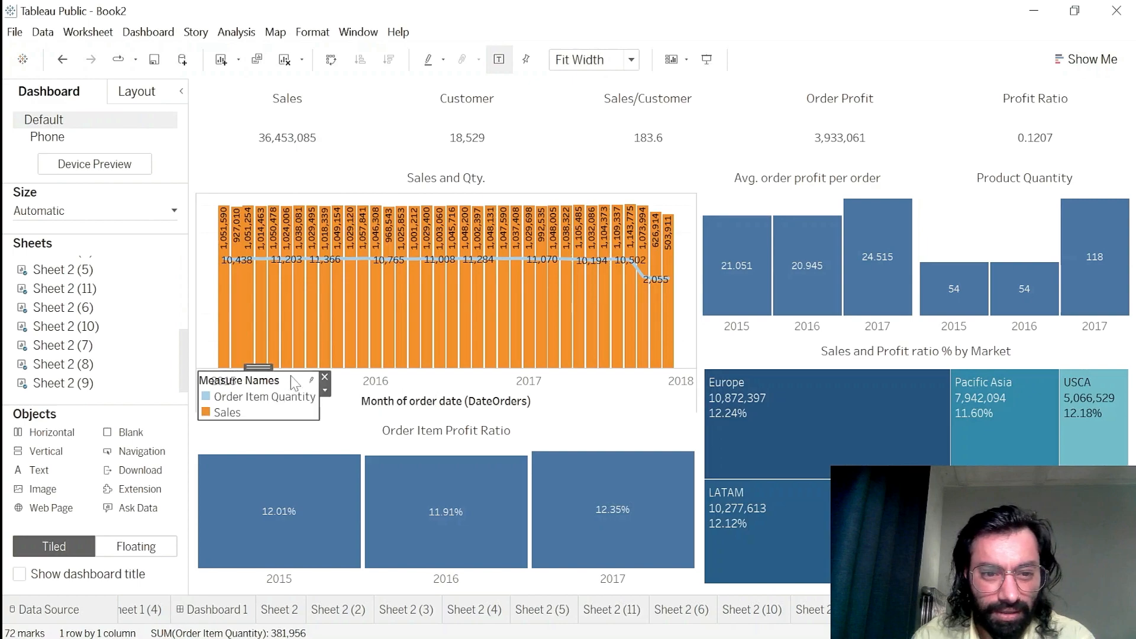
{"action": "left_click", "coordinate": [706, 59]}
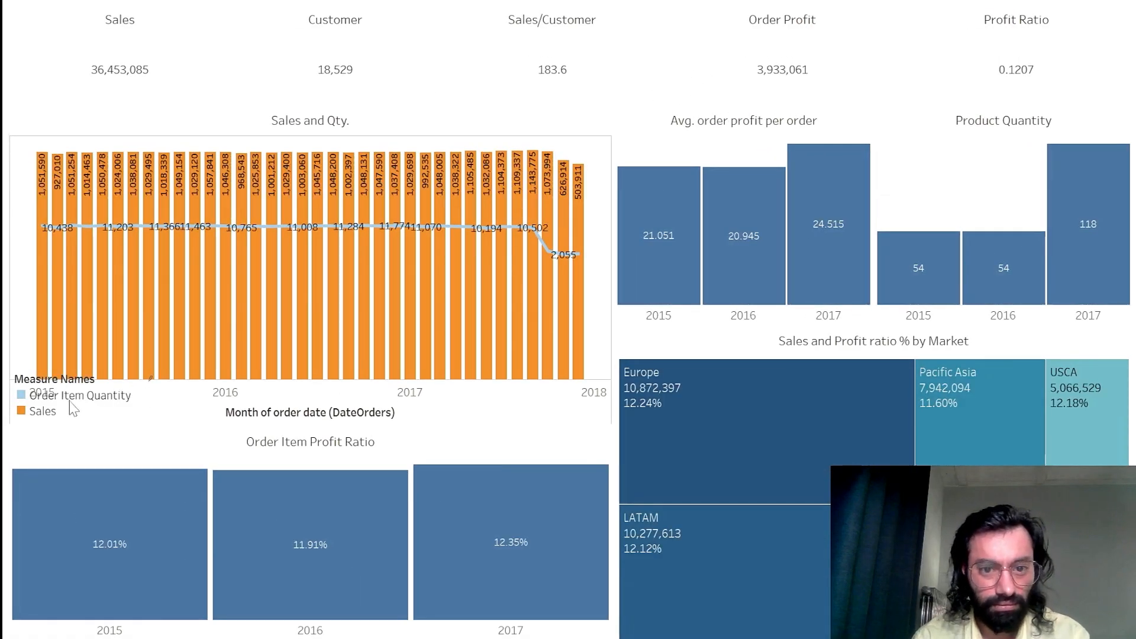
{"action": "key", "text": "Escape"}
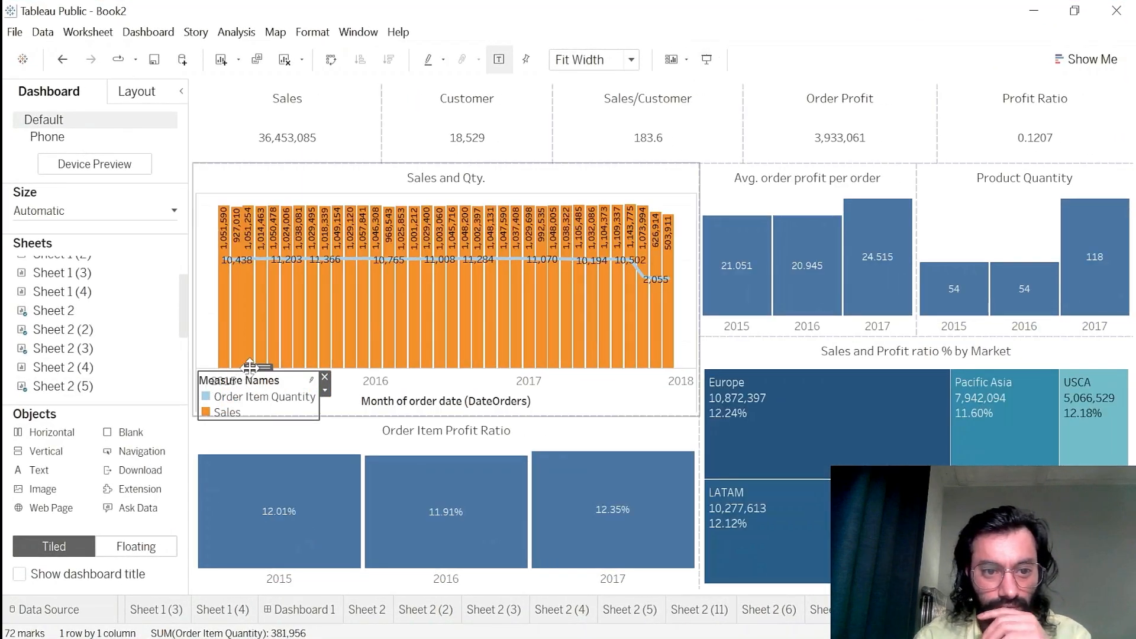
{"action": "left_click_drag", "start_coordinate": [259, 364], "coordinate": [609, 386]}
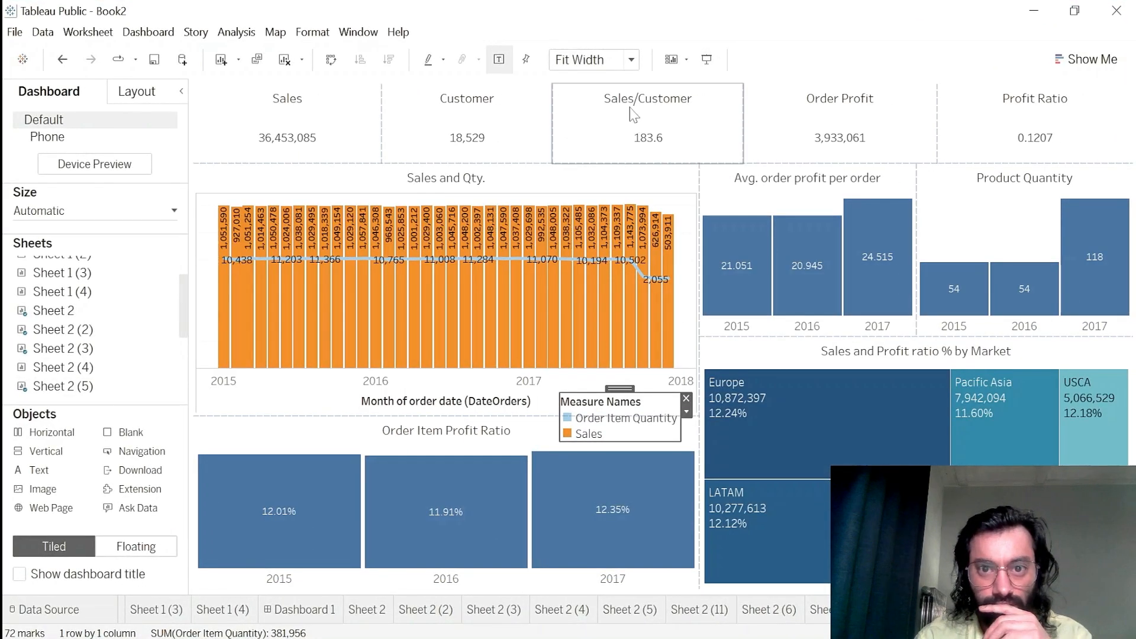
- Preview the dashboard full screen and examine its response to filtering by Europe, LATAM and Pacific Asia, clearing the market selection before returning
{"action": "left_click", "coordinate": [706, 59]}
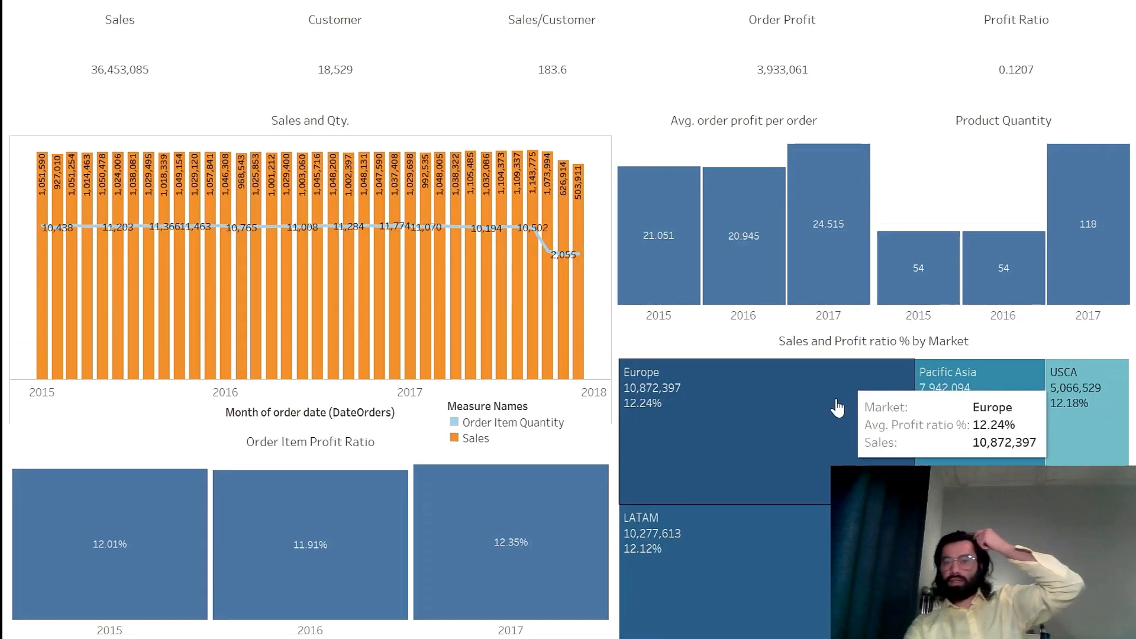
{"action": "left_click", "coordinate": [794, 422]}
{"action": "left_click", "coordinate": [719, 541]}
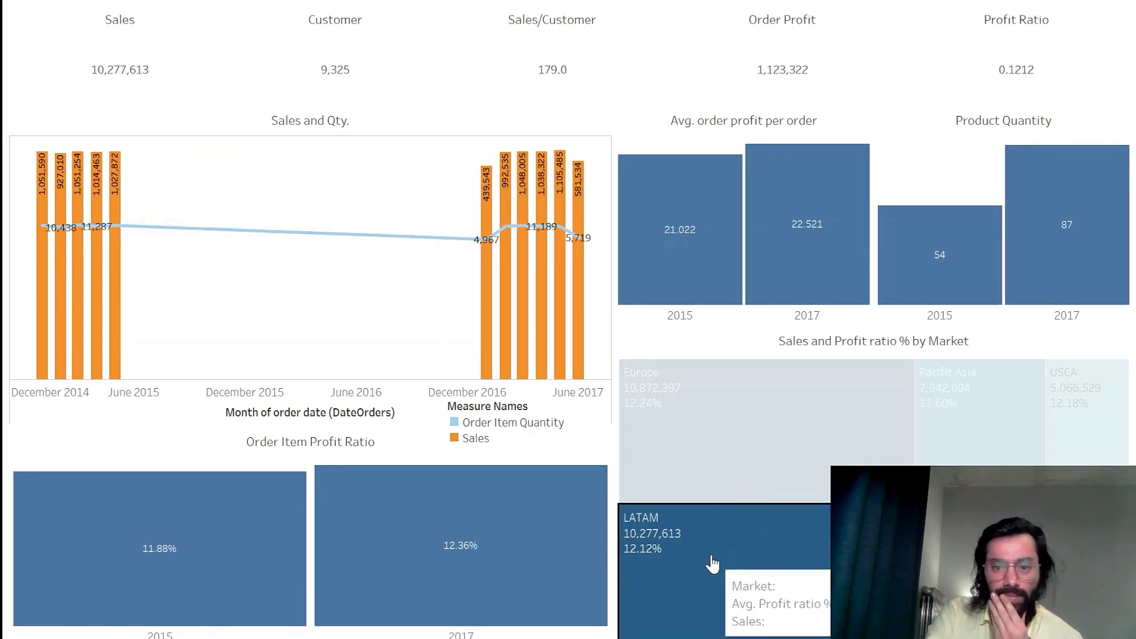
{"action": "left_click", "coordinate": [718, 571]}
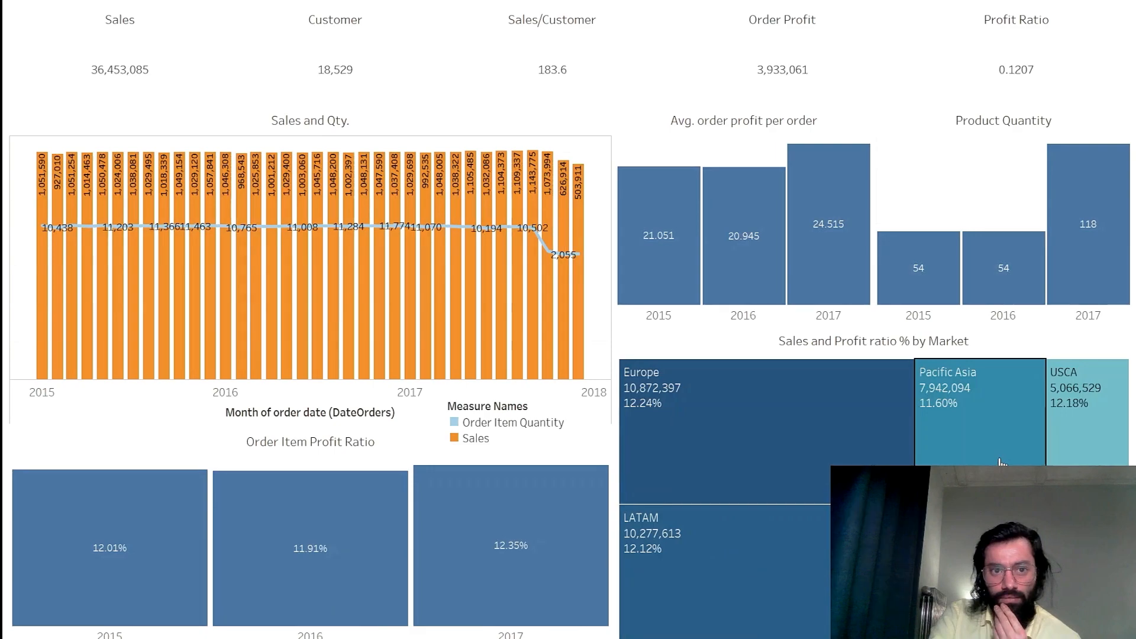
{"action": "left_click", "coordinate": [993, 453]}
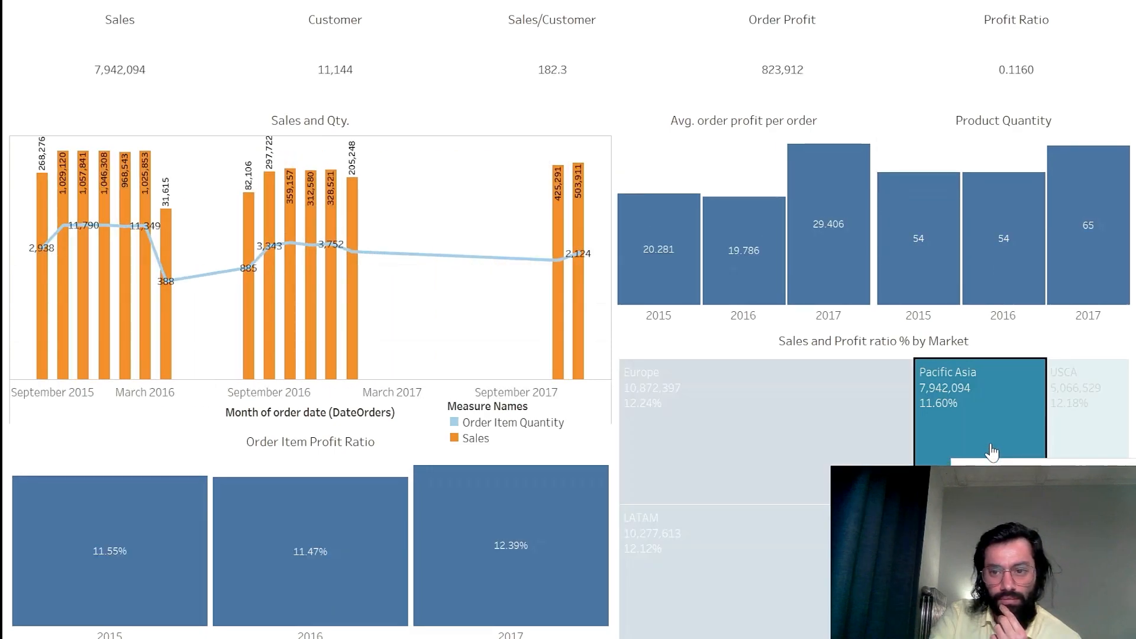
{"action": "left_click", "coordinate": [993, 452]}
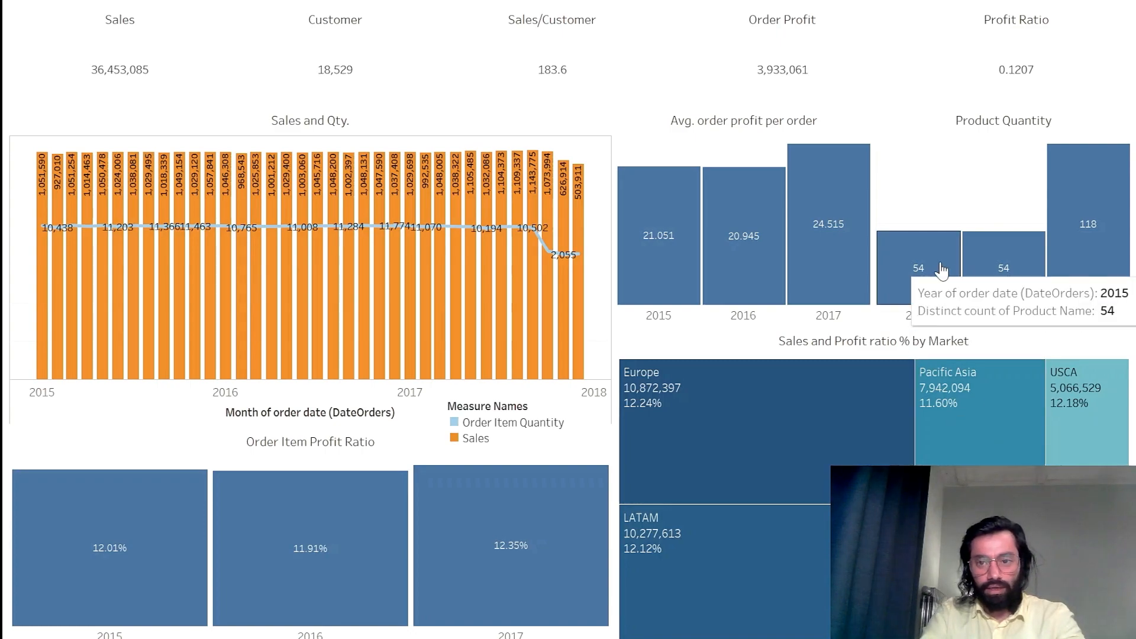
{"action": "key", "text": "Escape"}
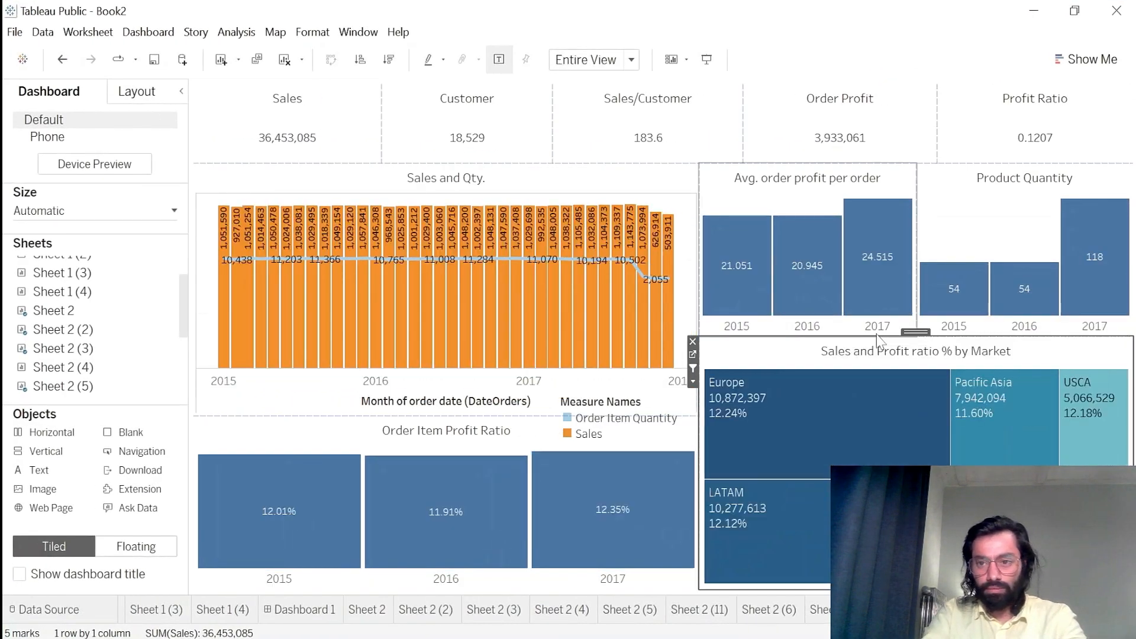
{"action": "left_click", "coordinate": [706, 59]}
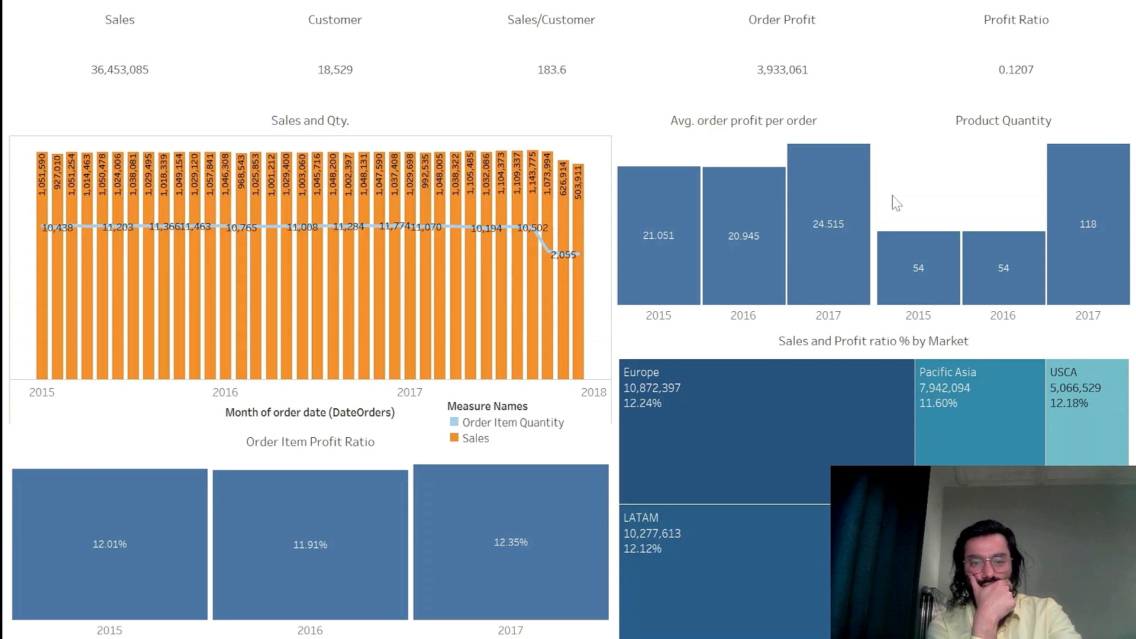
{"action": "key", "text": "Escape"}
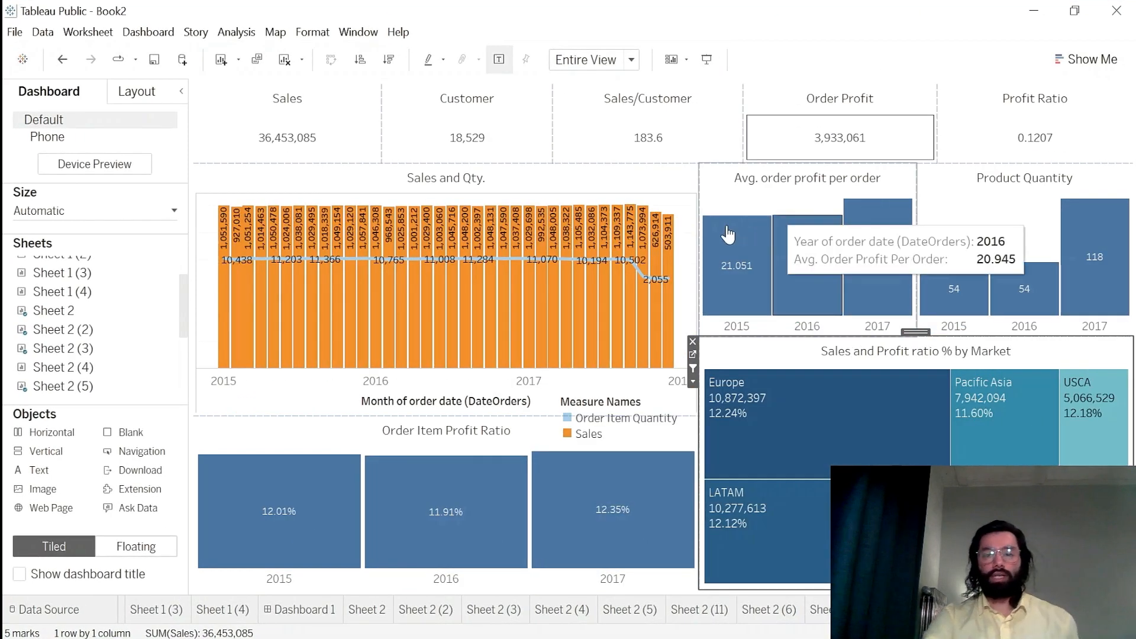
- Change the colour of the Sales bars in the Sales and Qty. worksheet to dark green #005500
{"action": "left_click", "coordinate": [665, 205]}
{"action": "left_click", "coordinate": [710, 183]}
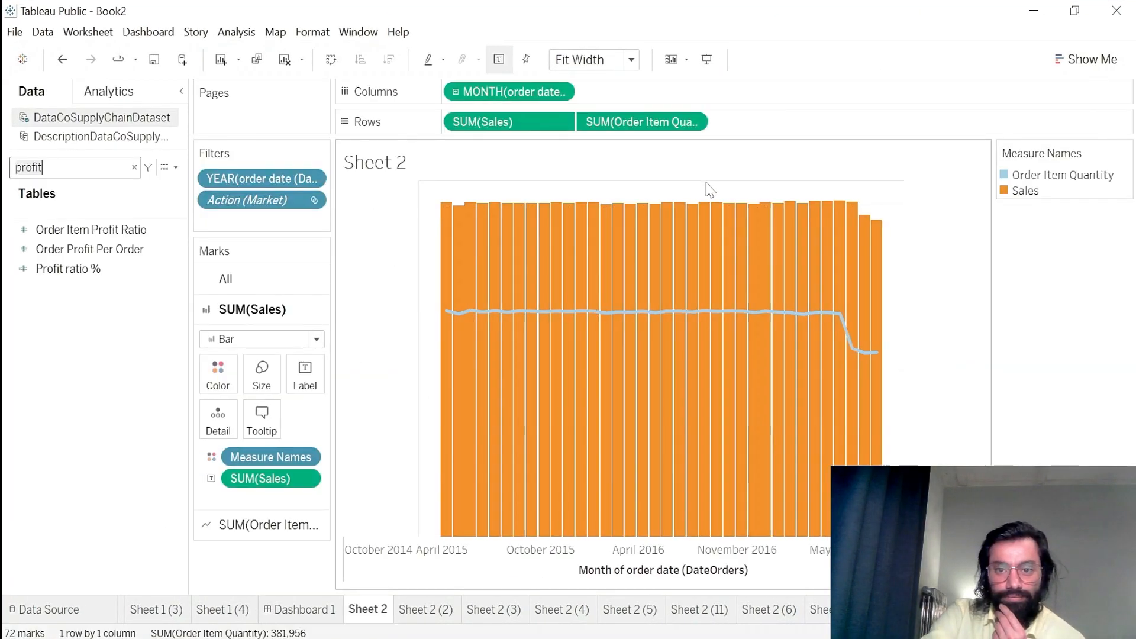
{"action": "left_click", "coordinate": [217, 374]}
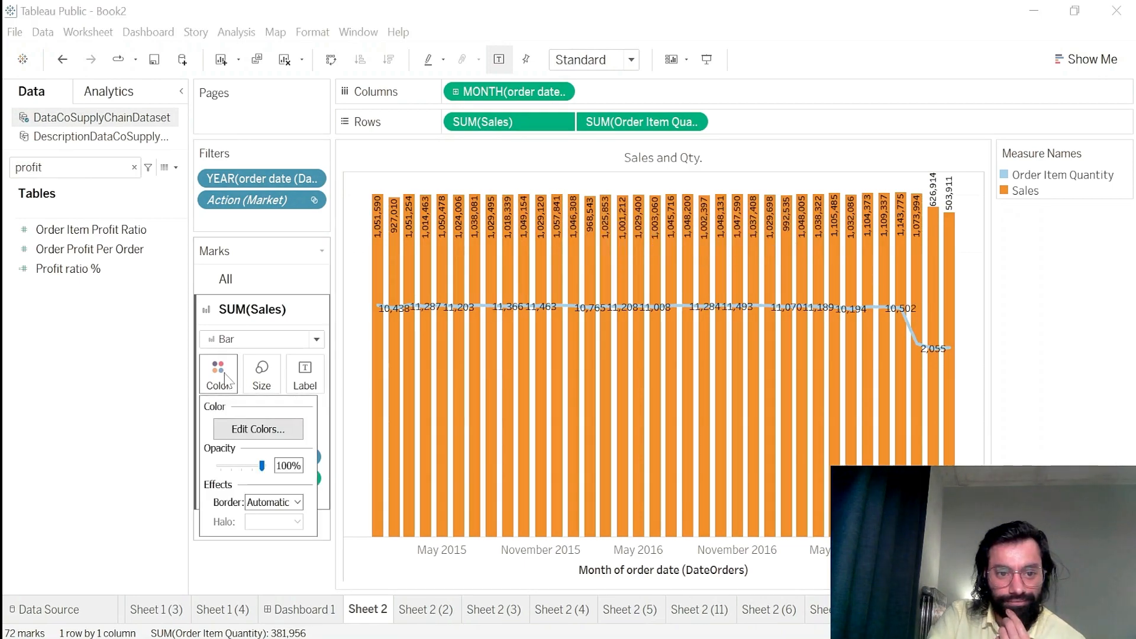
{"action": "left_click", "coordinate": [248, 437]}
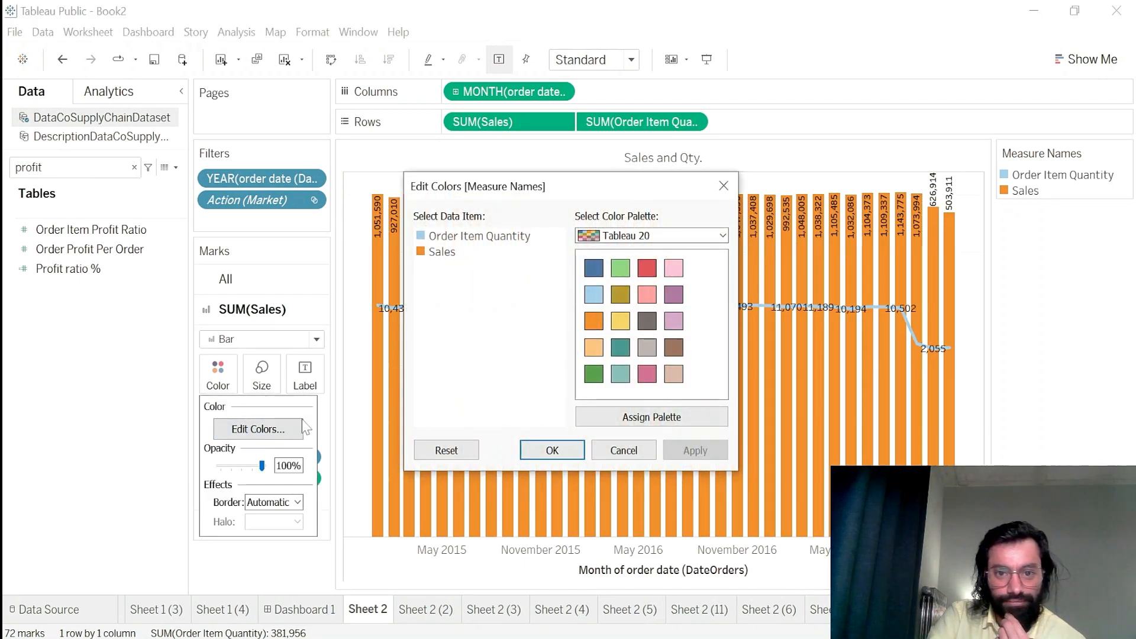
{"action": "double_click", "coordinate": [429, 255]}
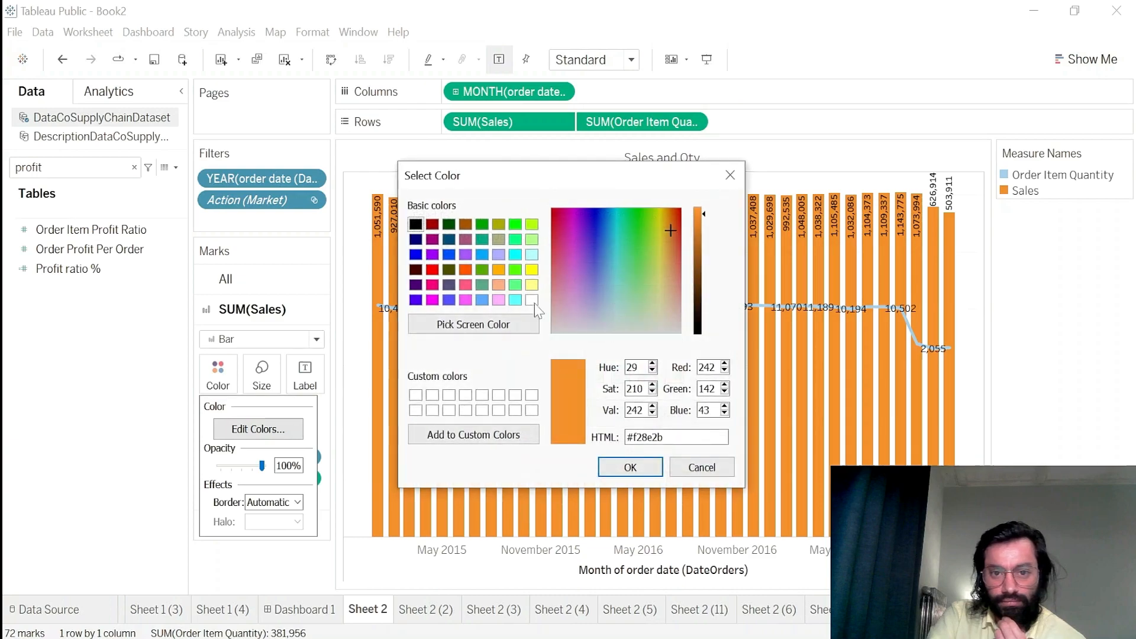
{"action": "left_click", "coordinate": [448, 225]}
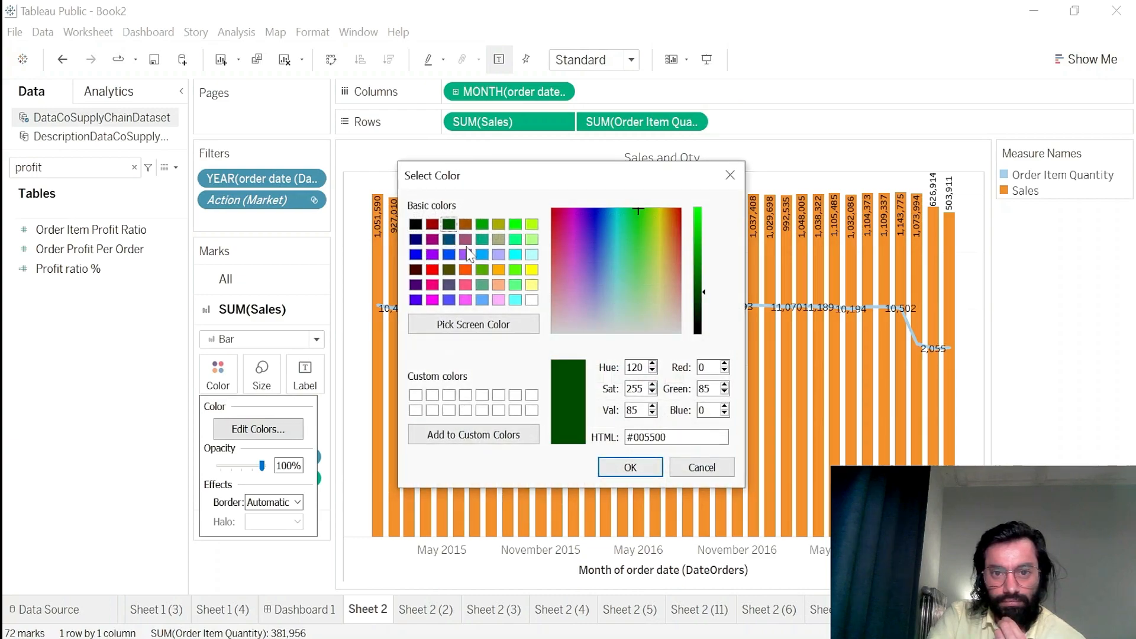
{"action": "left_click", "coordinate": [648, 477]}
{"action": "left_click", "coordinate": [693, 451]}
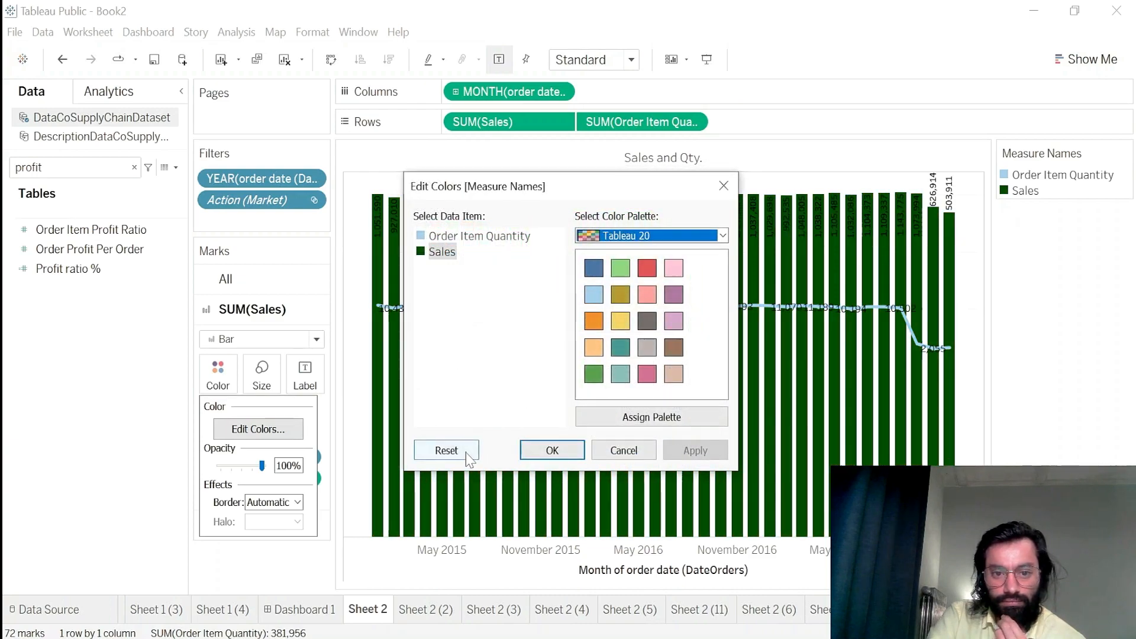
{"action": "left_click", "coordinate": [553, 451]}
- Return to Dashboard 1 and check how the recoloured Sales and Qty. chart looks among the other charts
{"action": "left_click", "coordinate": [1055, 634]}
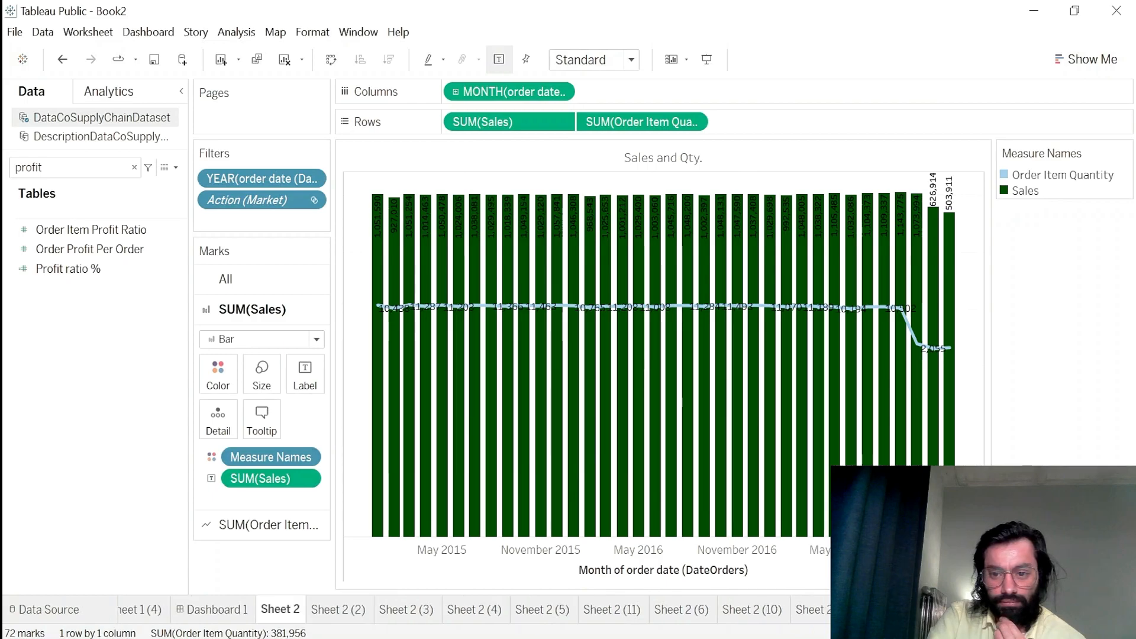
{"action": "left_click", "coordinate": [216, 609]}
{"action": "left_click", "coordinate": [998, 208]}
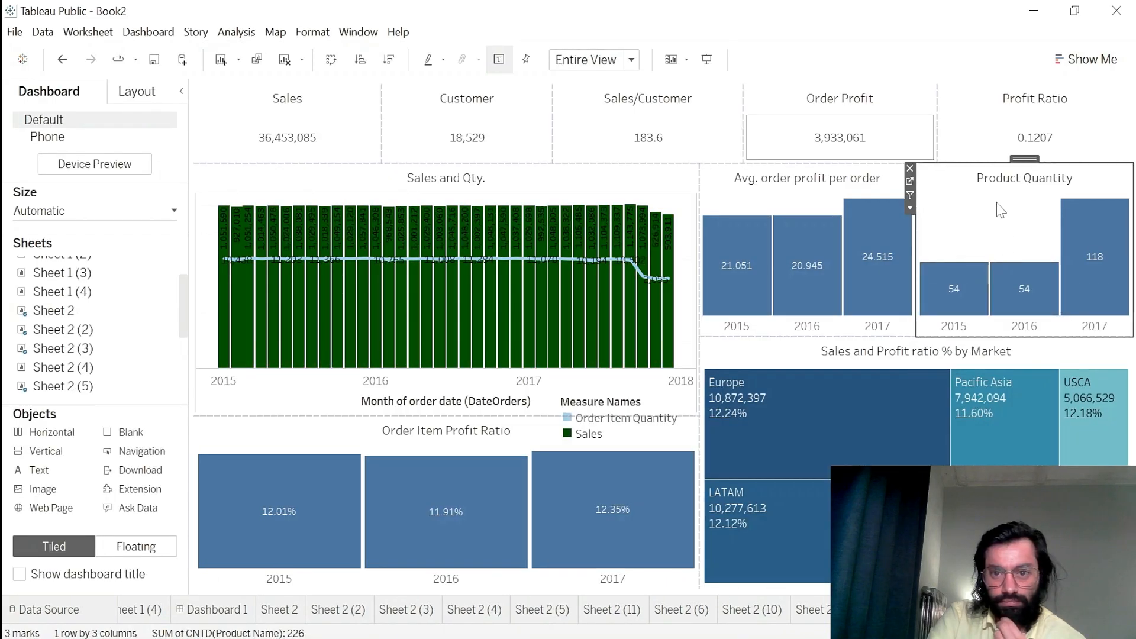
{"action": "left_click", "coordinate": [664, 195]}
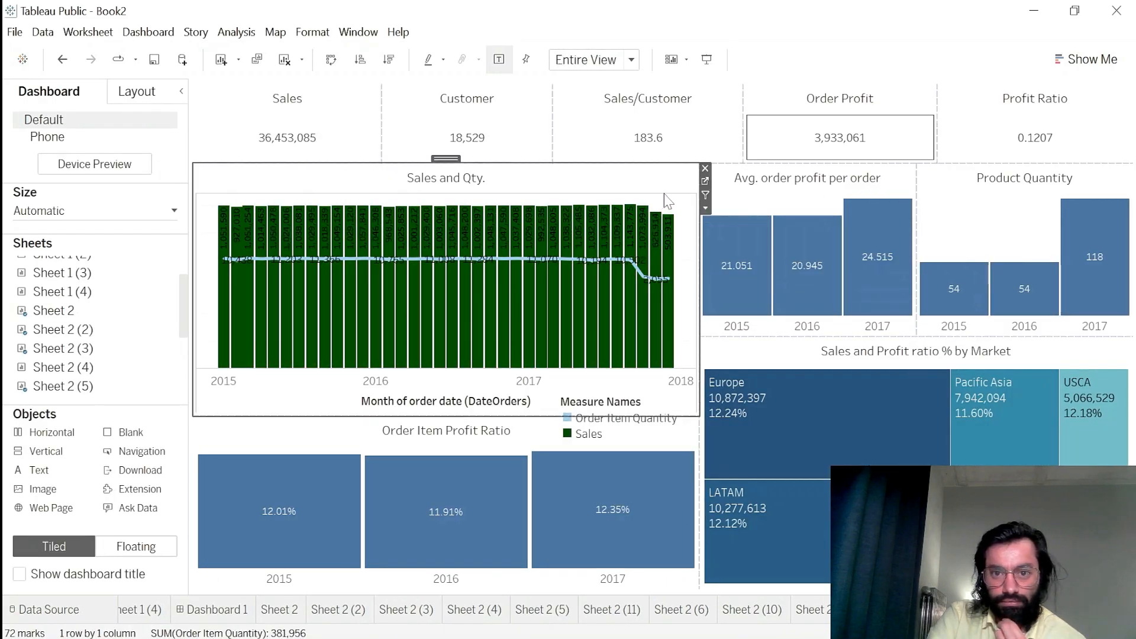
- Try white, mark-matched and green font colours for the Sales bar labels in Sheet 2, and restore the automatic colour
{"action": "left_click", "coordinate": [704, 183]}
{"action": "left_click", "coordinate": [305, 373]}
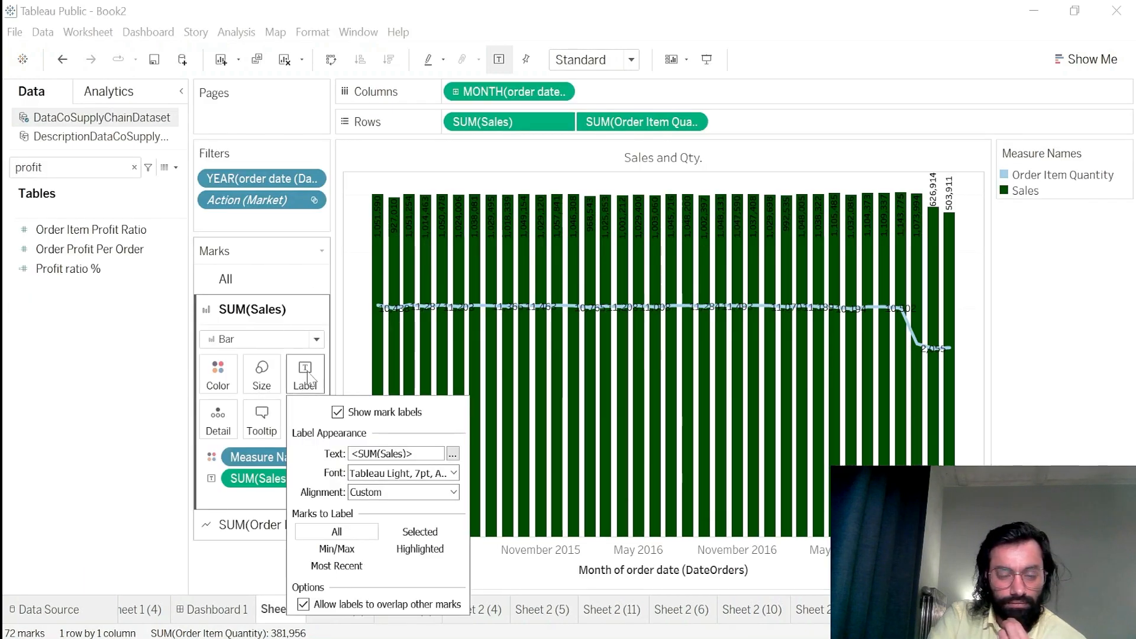
{"action": "left_click", "coordinate": [454, 473]}
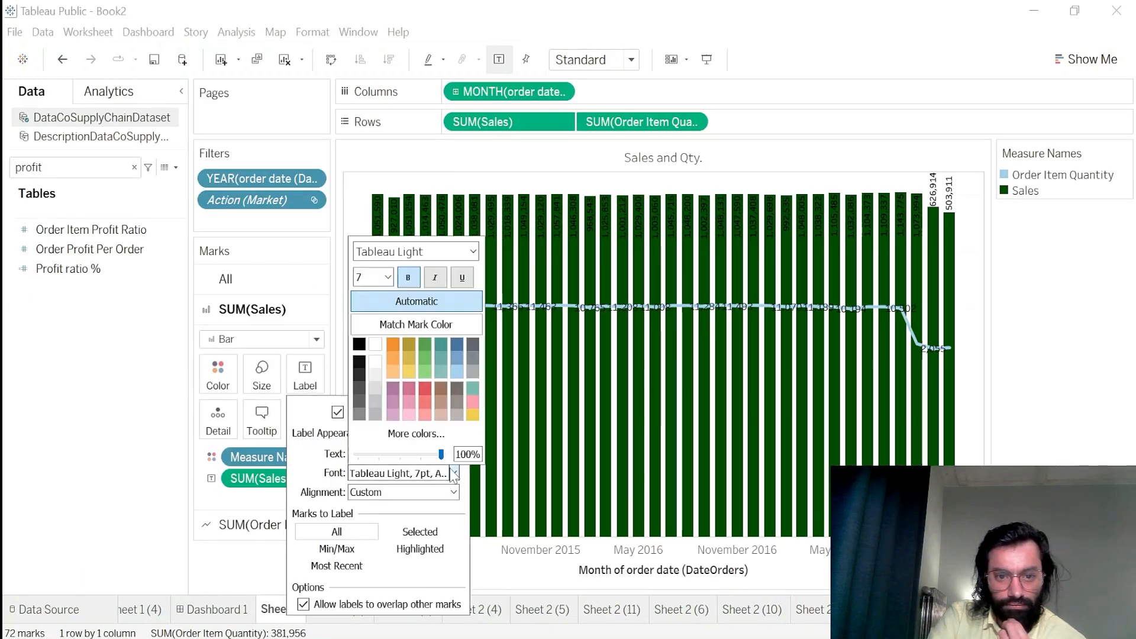
{"action": "left_click", "coordinate": [376, 366]}
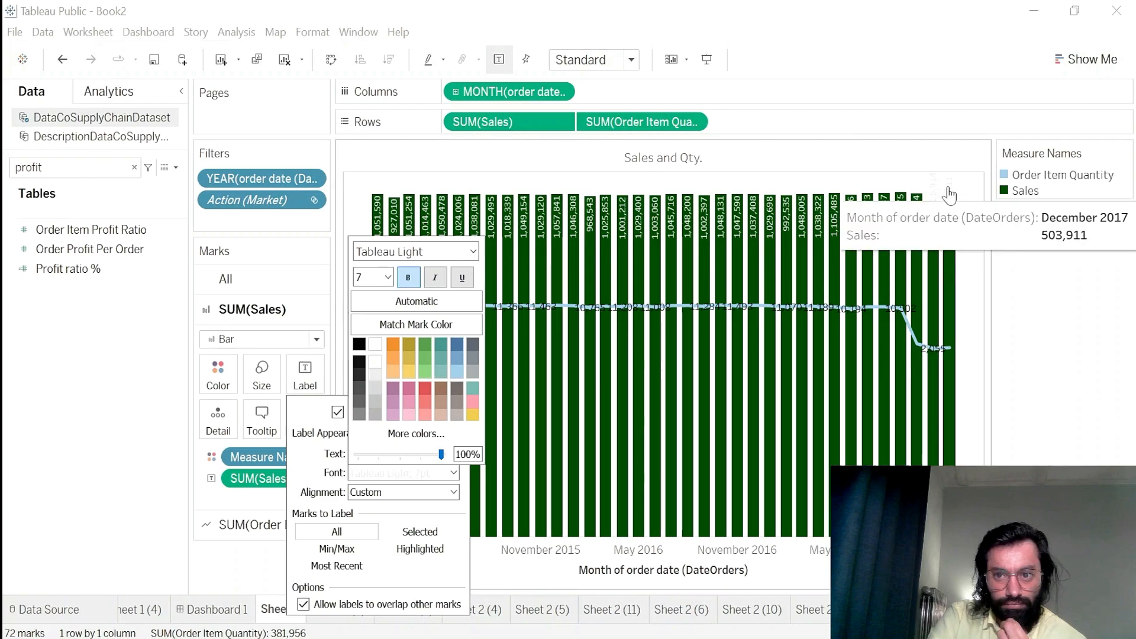
{"action": "left_click", "coordinate": [422, 324]}
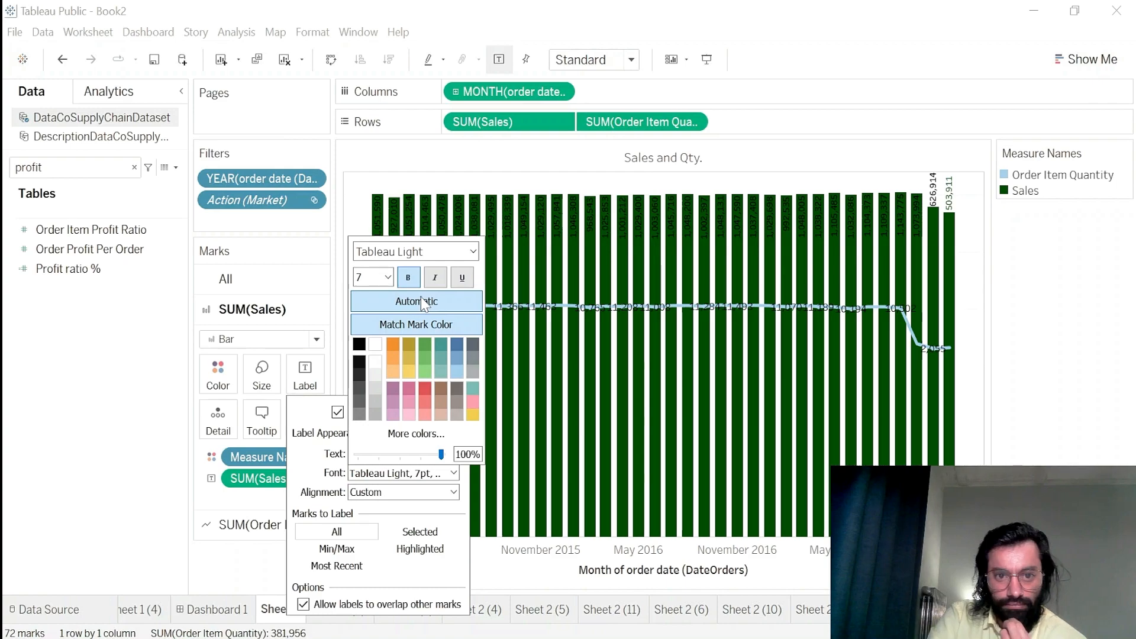
{"action": "left_click", "coordinate": [417, 302]}
{"action": "left_click", "coordinate": [420, 324]}
{"action": "left_click", "coordinate": [425, 343]}
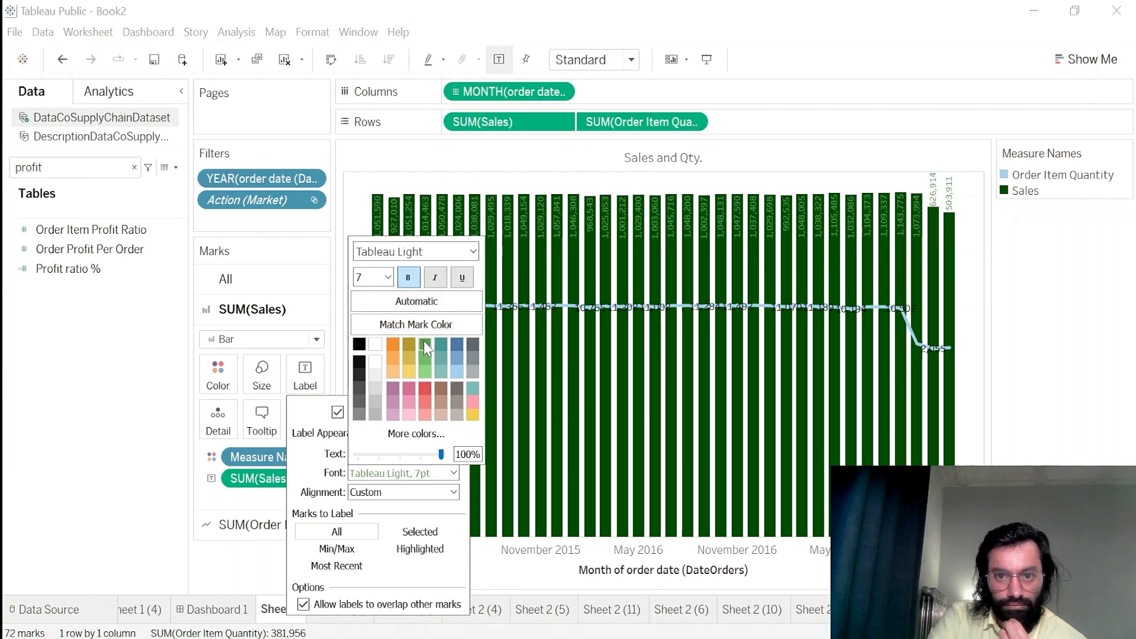
{"action": "left_click", "coordinate": [420, 302]}
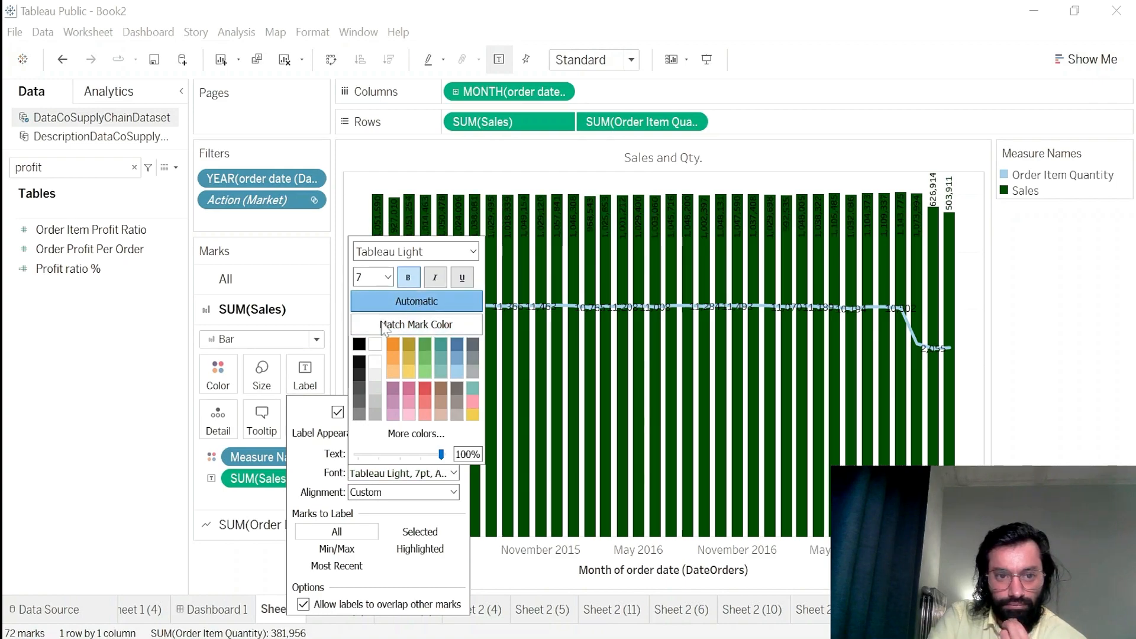
{"action": "left_click", "coordinate": [65, 362]}
- Recolour the Sales bars from the Tableau 20 palette, trying teal and light green before applying the darker green, and return to Dashboard 1
{"action": "left_click", "coordinate": [218, 374]}
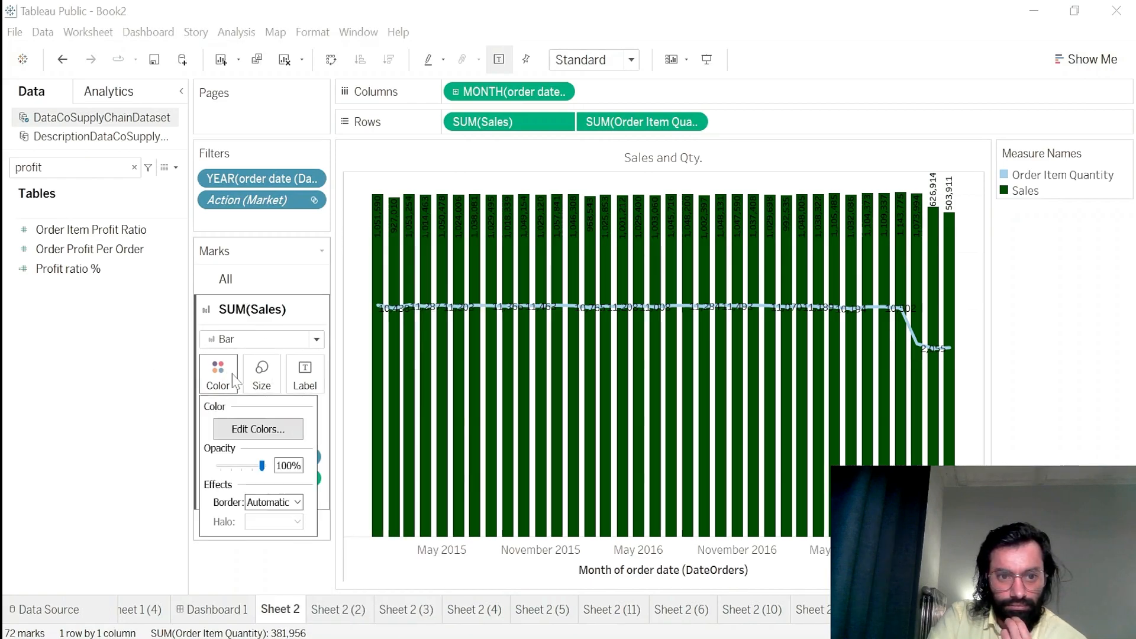
{"action": "left_click", "coordinate": [258, 429]}
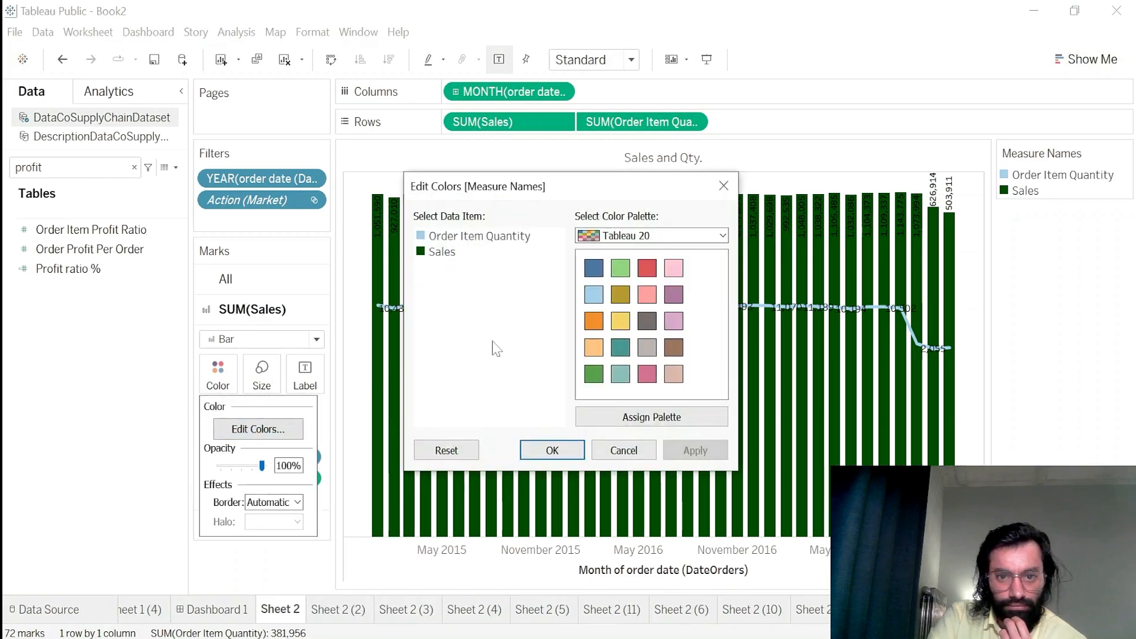
{"action": "double_click", "coordinate": [441, 253]}
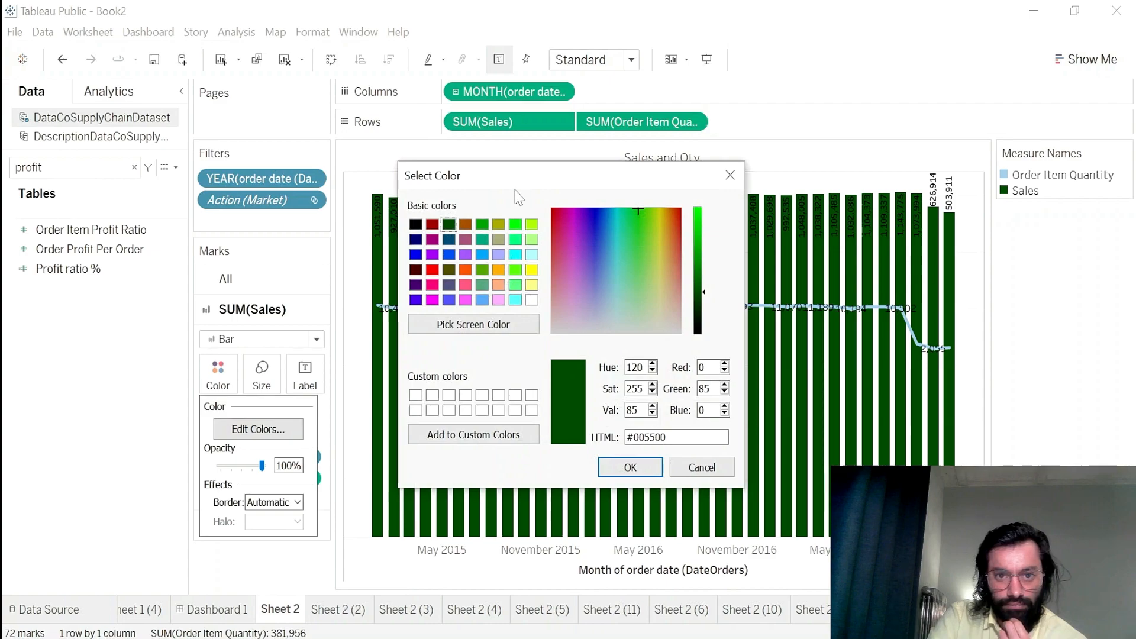
{"action": "left_click_drag", "start_coordinate": [515, 189], "coordinate": [177, 199]}
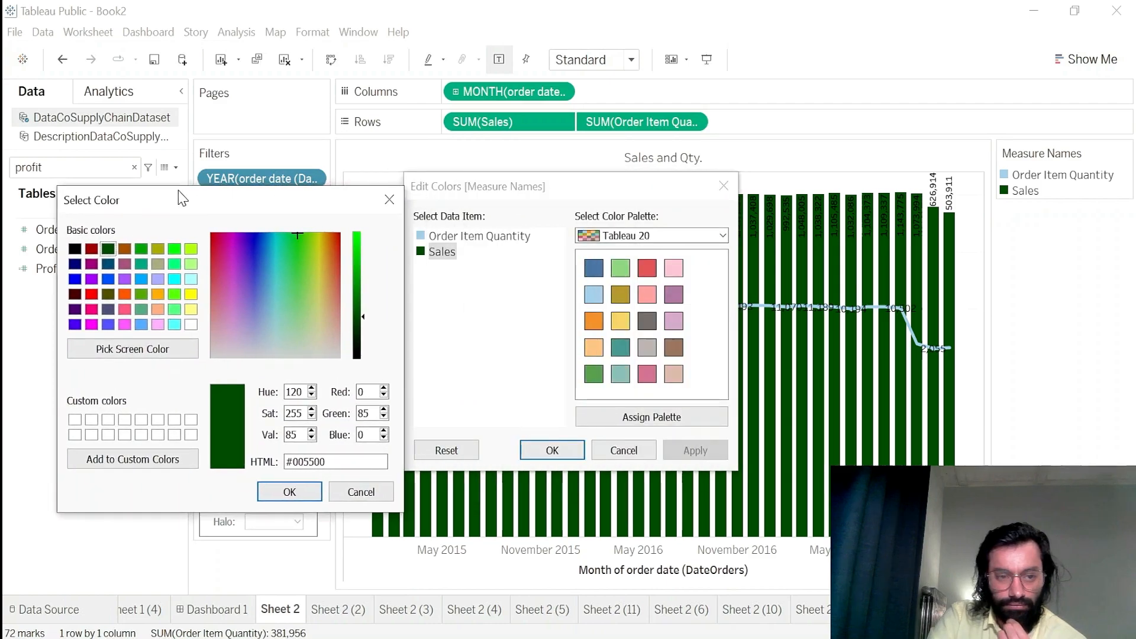
{"action": "left_click", "coordinate": [360, 493]}
{"action": "left_click", "coordinate": [621, 350]}
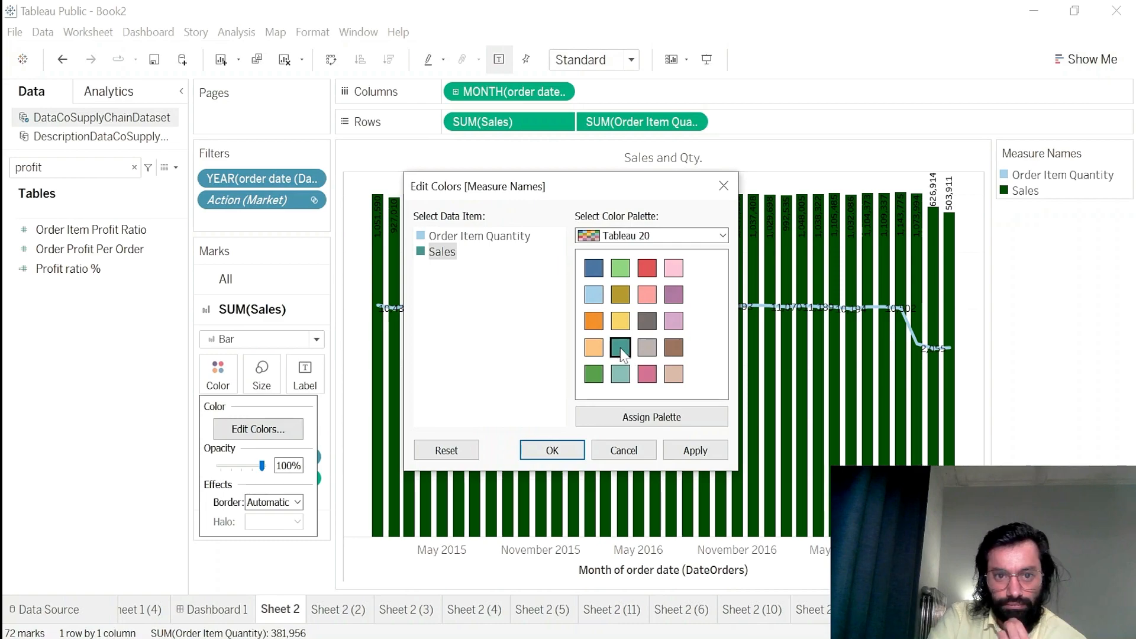
{"action": "double_click", "coordinate": [441, 252]}
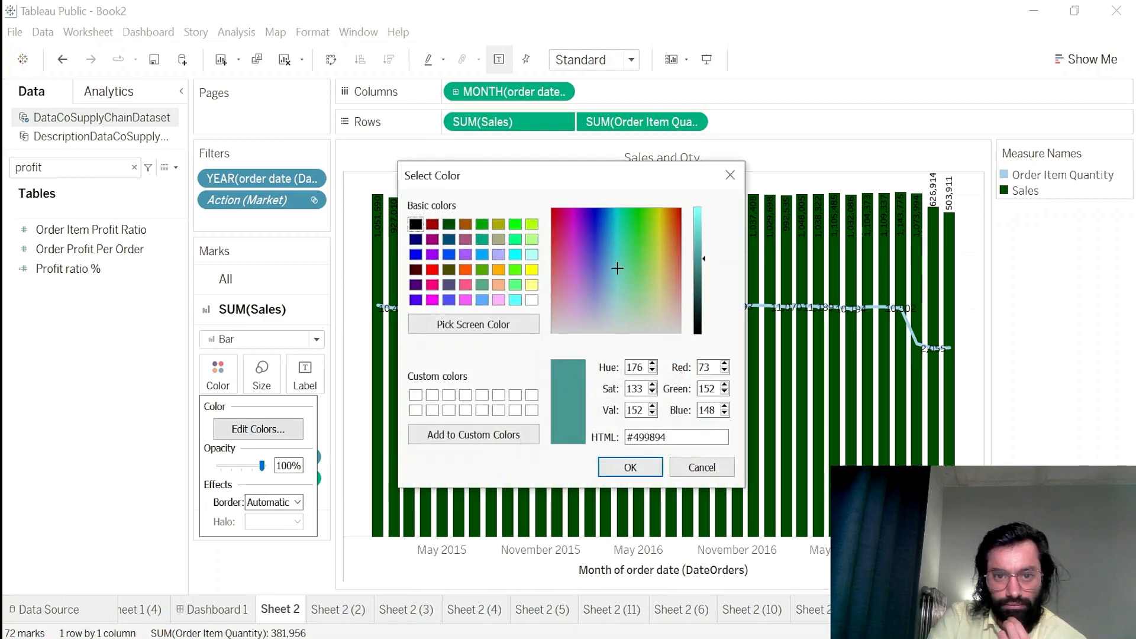
{"action": "left_click", "coordinate": [698, 463]}
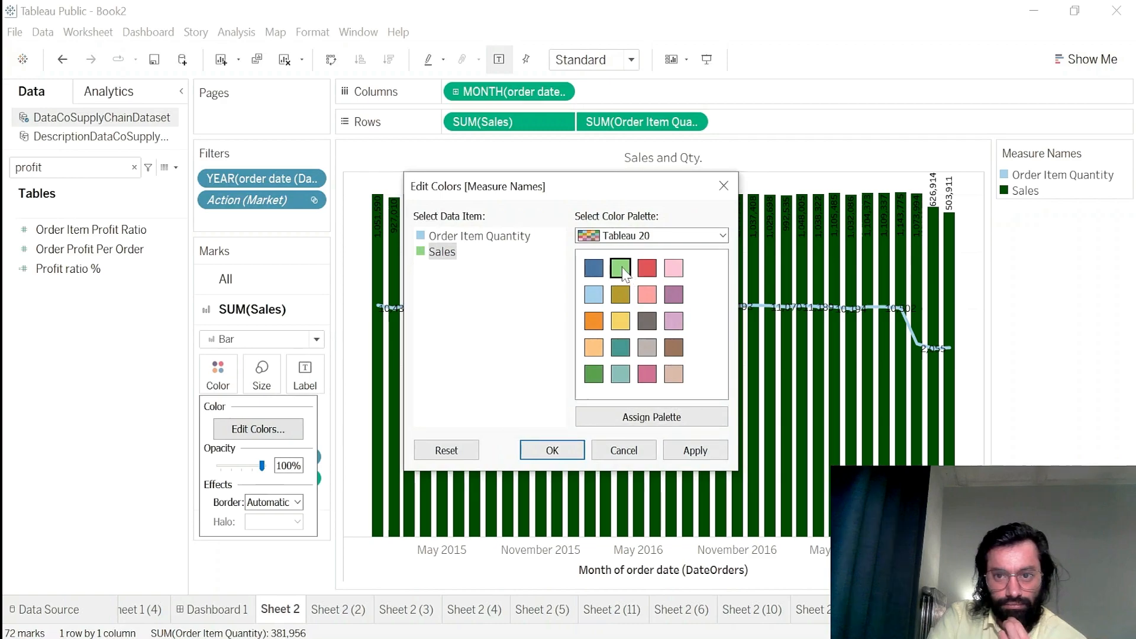
{"action": "left_click", "coordinate": [698, 454]}
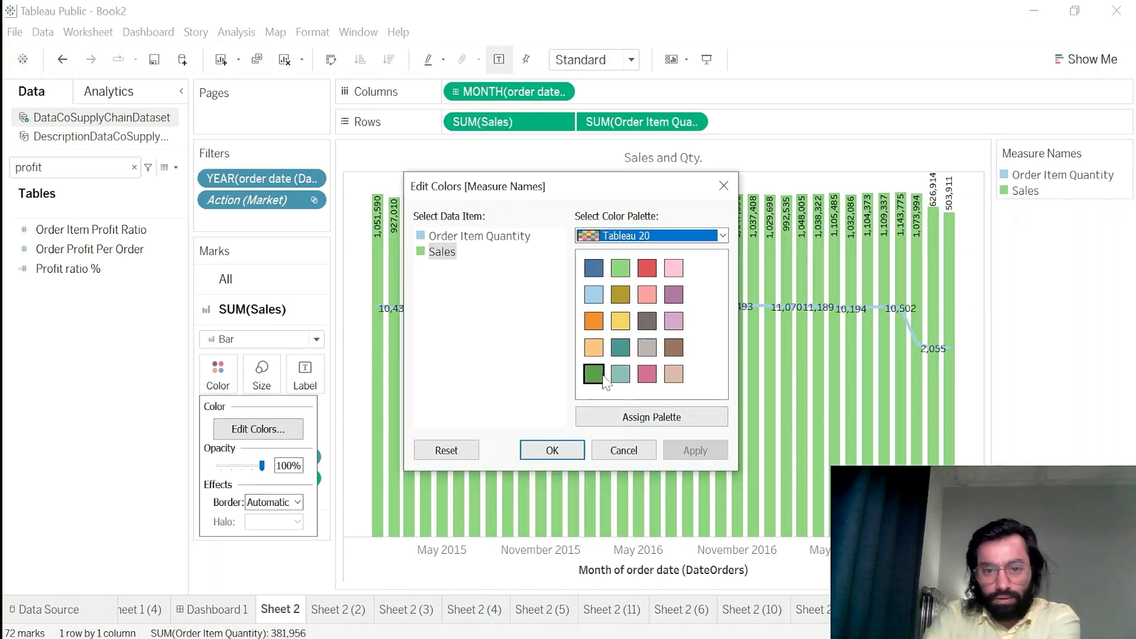
{"action": "left_click", "coordinate": [594, 373]}
{"action": "left_click", "coordinate": [699, 455]}
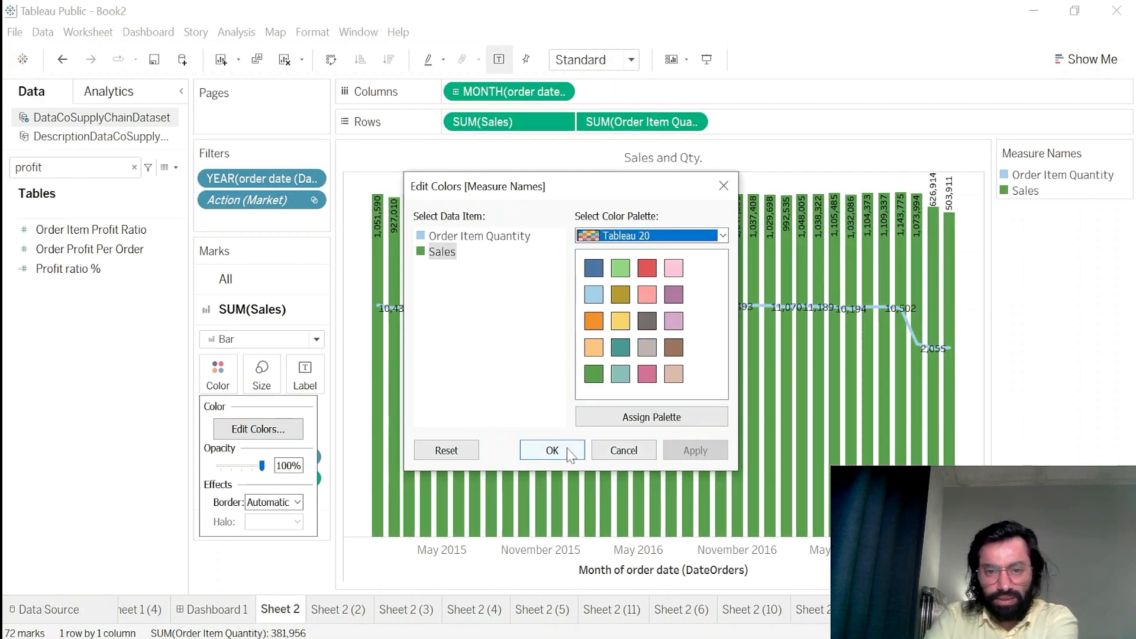
{"action": "left_click", "coordinate": [552, 450]}
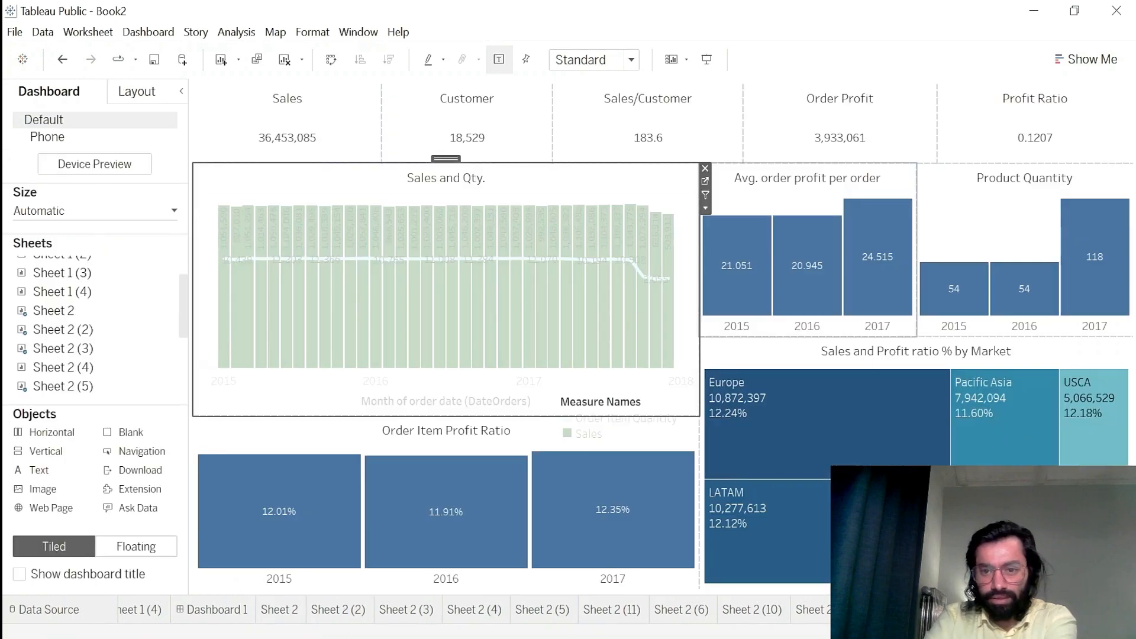
{"action": "mouse_move", "coordinate": [719, 234]}
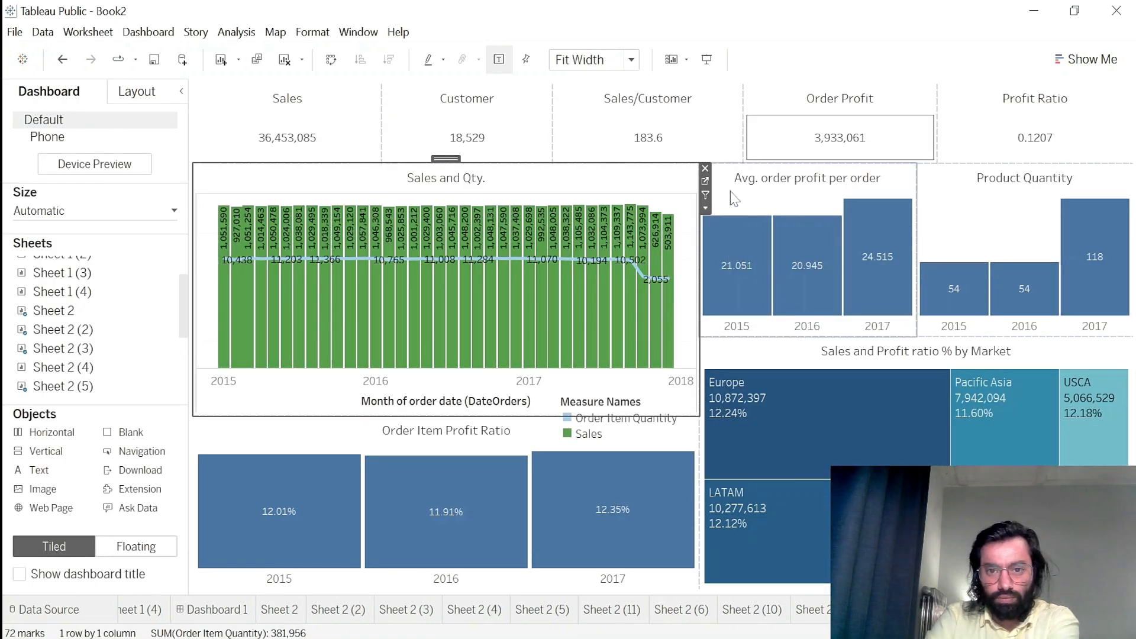
{"action": "left_click", "coordinate": [362, 114]}
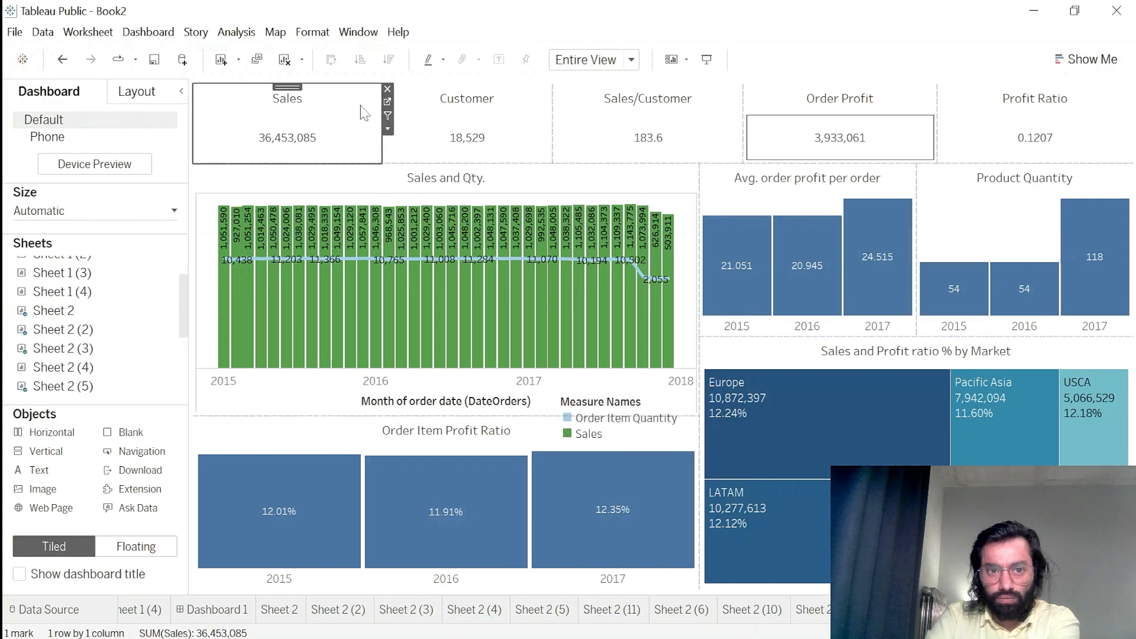
{"action": "left_click", "coordinate": [387, 128]}
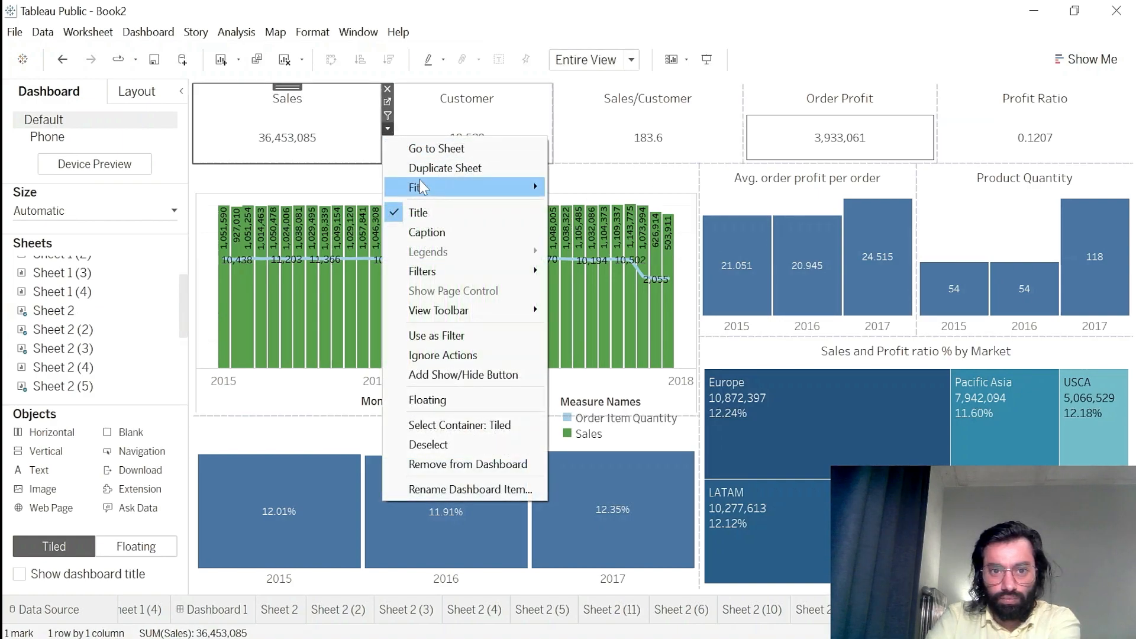
{"action": "mouse_move", "coordinate": [461, 268]}
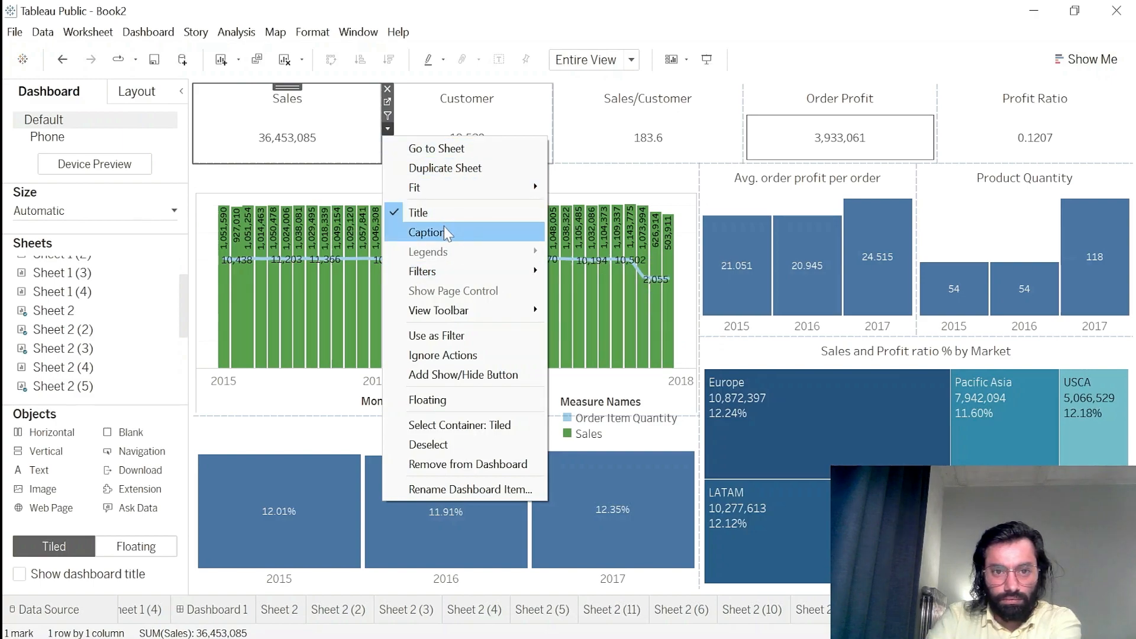
{"action": "left_click", "coordinate": [297, 148]}
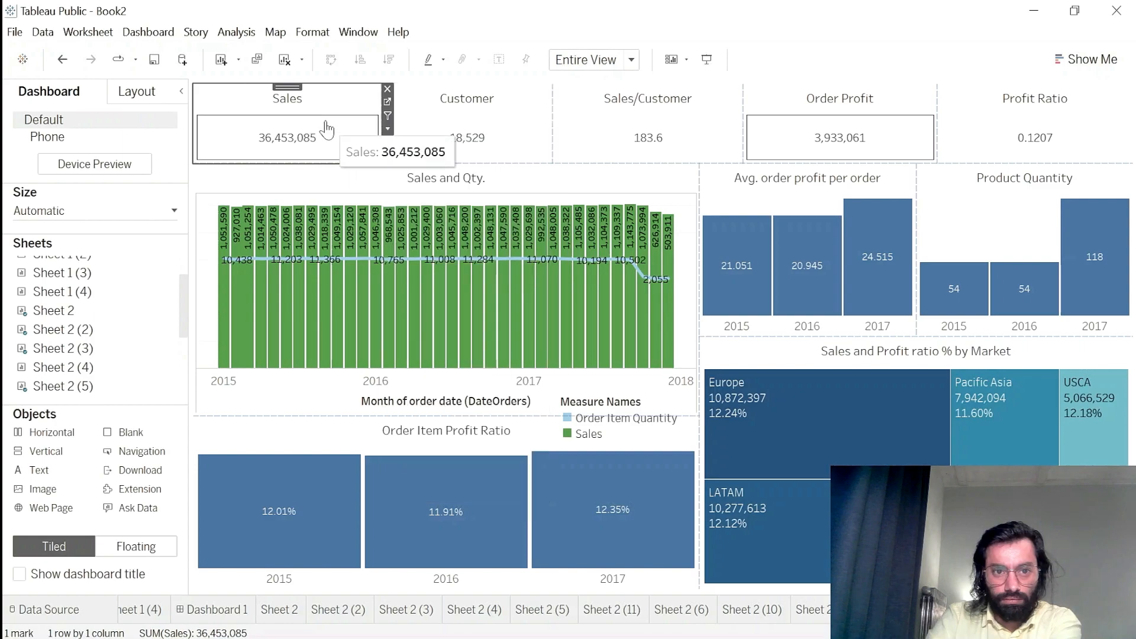
- Set the default worksheet font colour of the Sales KPI tile to black
{"action": "right_click", "coordinate": [325, 126]}
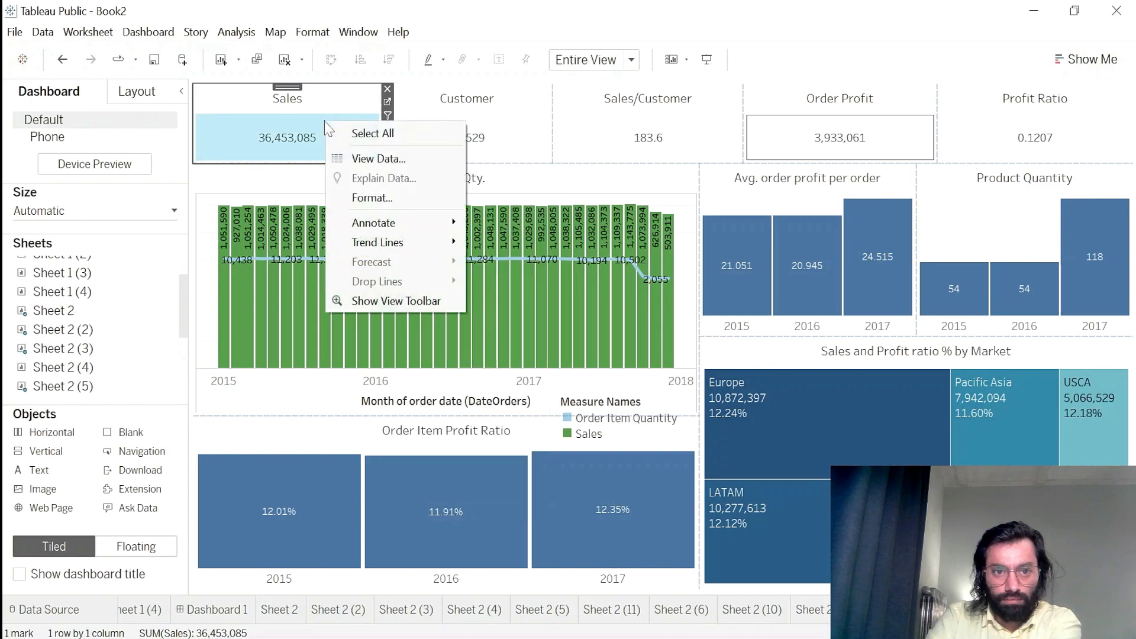
{"action": "left_click", "coordinate": [407, 195]}
{"action": "left_click", "coordinate": [131, 204]}
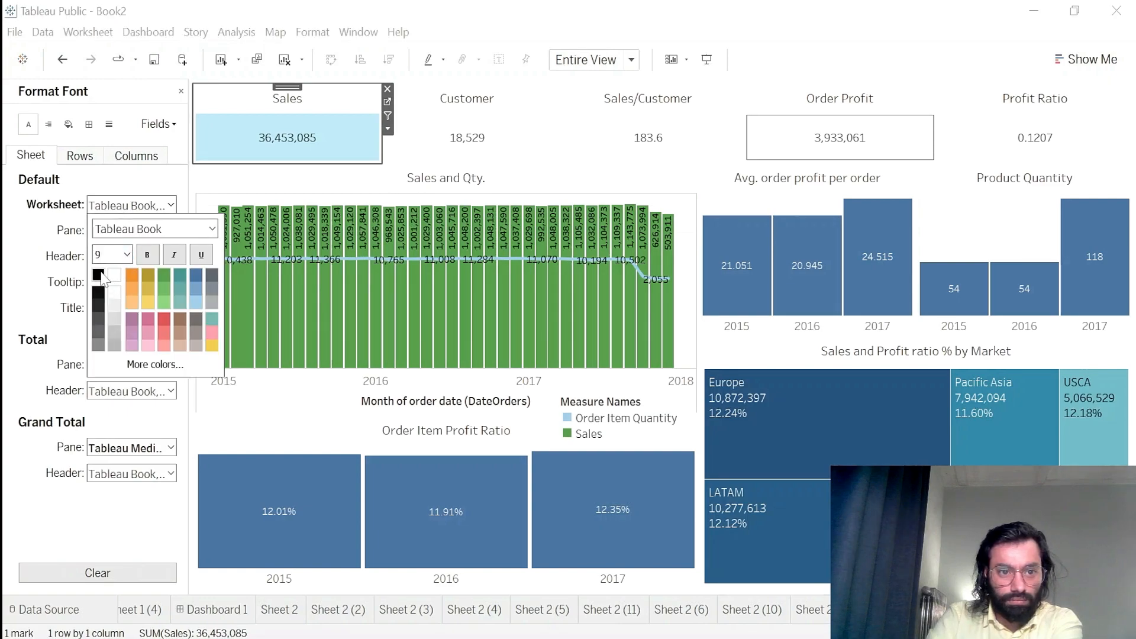
{"action": "left_click", "coordinate": [36, 258]}
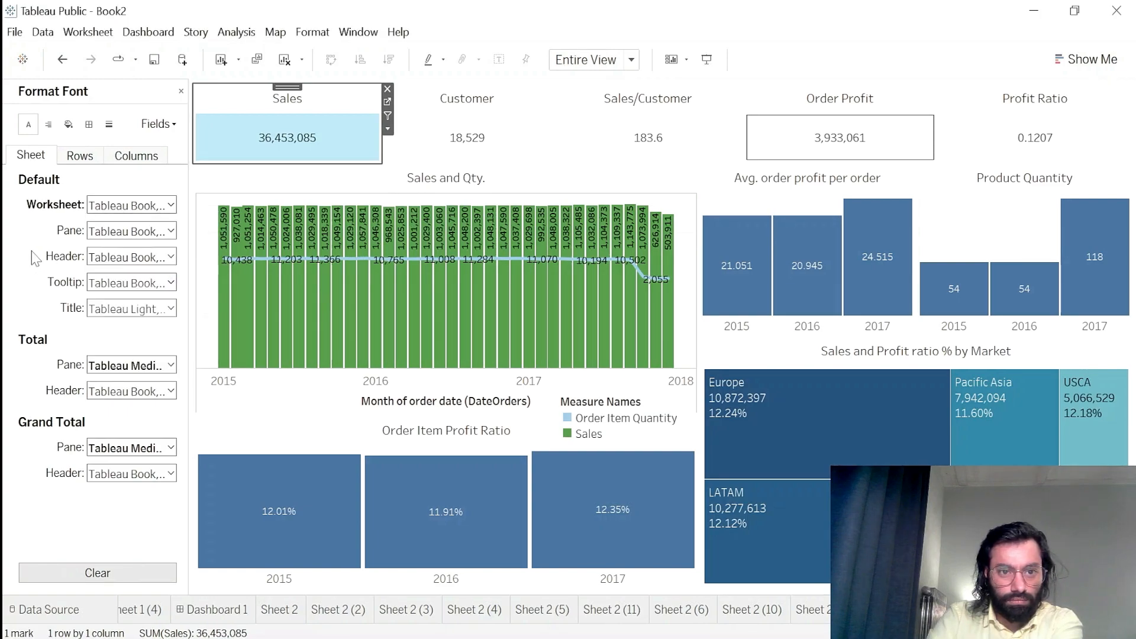
- Try black worksheet shading on the Sales KPI tile, and undo it
{"action": "left_click", "coordinate": [69, 124]}
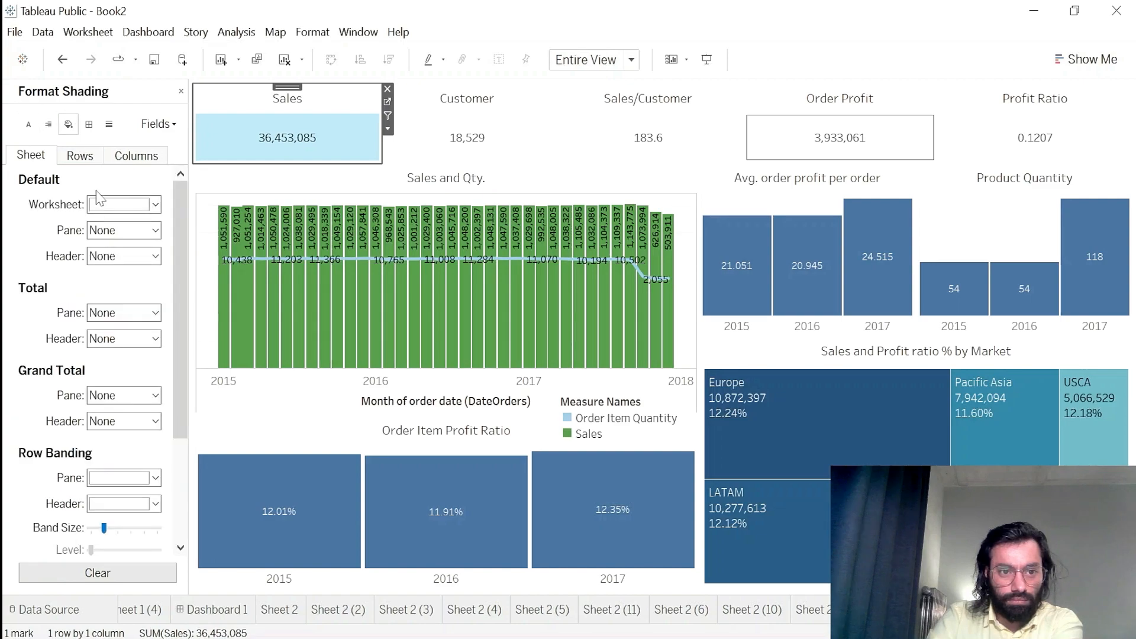
{"action": "left_click", "coordinate": [100, 205]}
{"action": "left_click", "coordinate": [99, 247]}
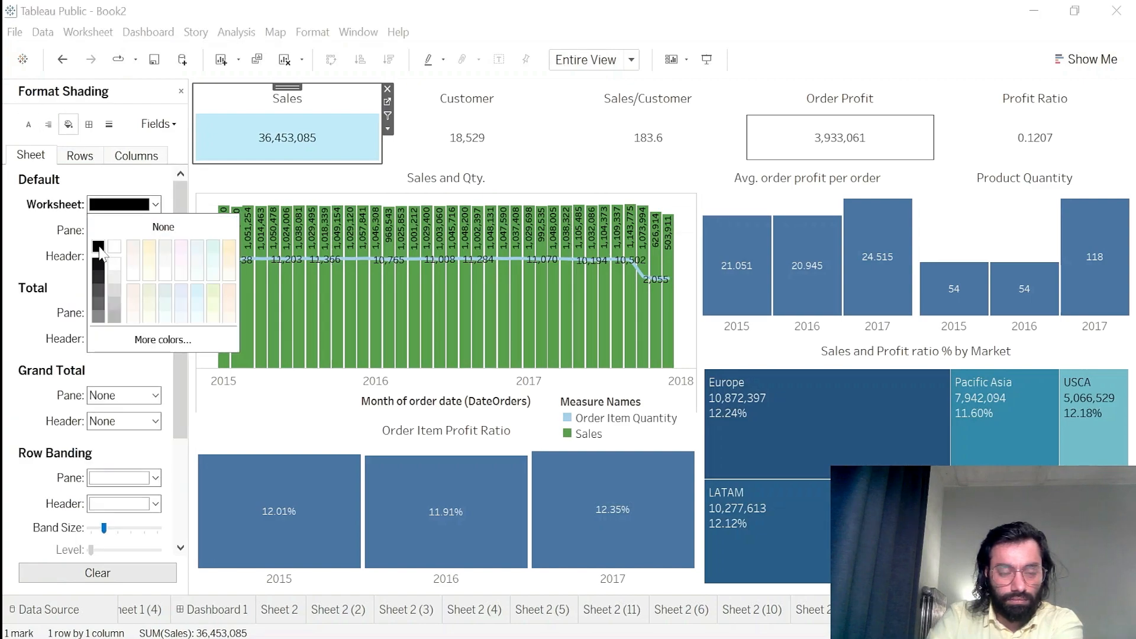
{"action": "left_click", "coordinate": [40, 256]}
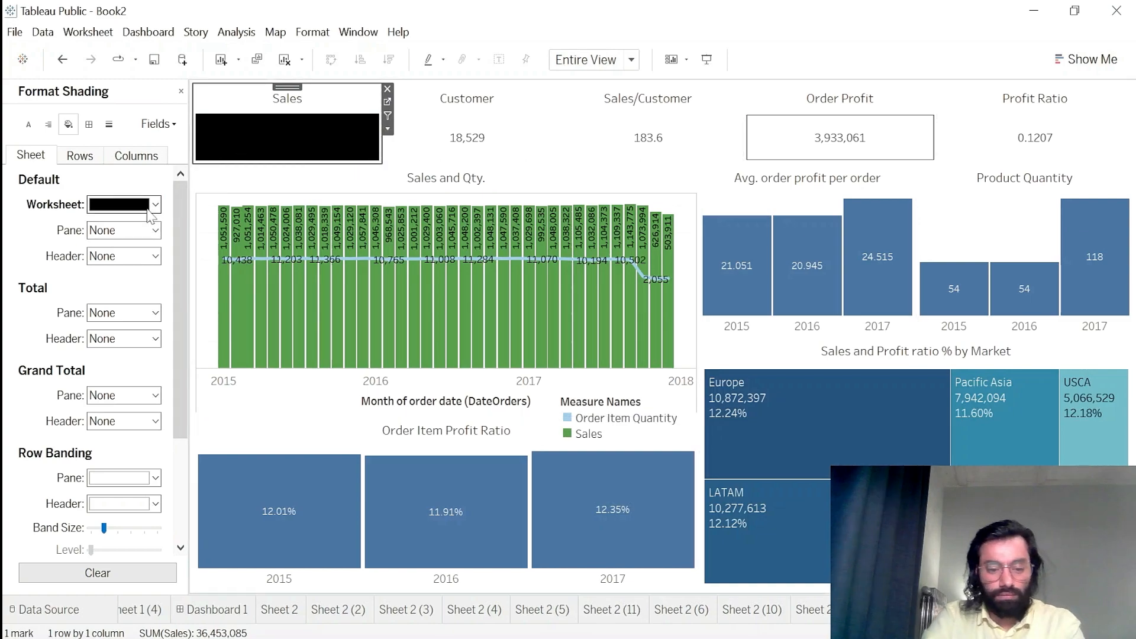
{"action": "key", "text": "ctrl+z"}
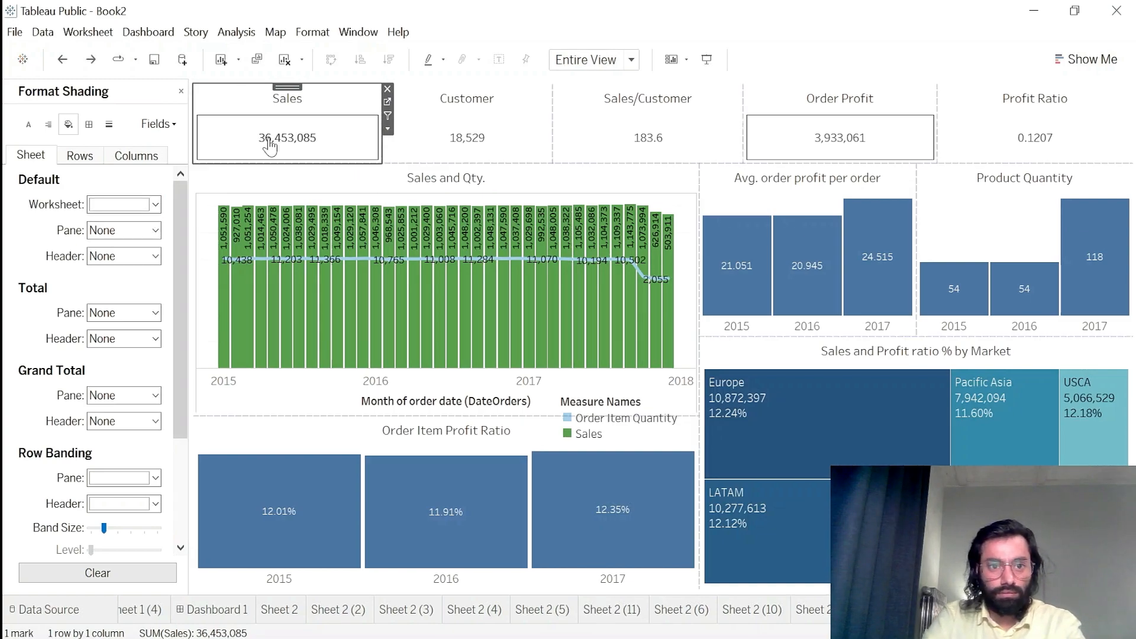
- Try near-black shading behind the title of the Sales KPI tile, and undo it
{"action": "right_click", "coordinate": [351, 106]}
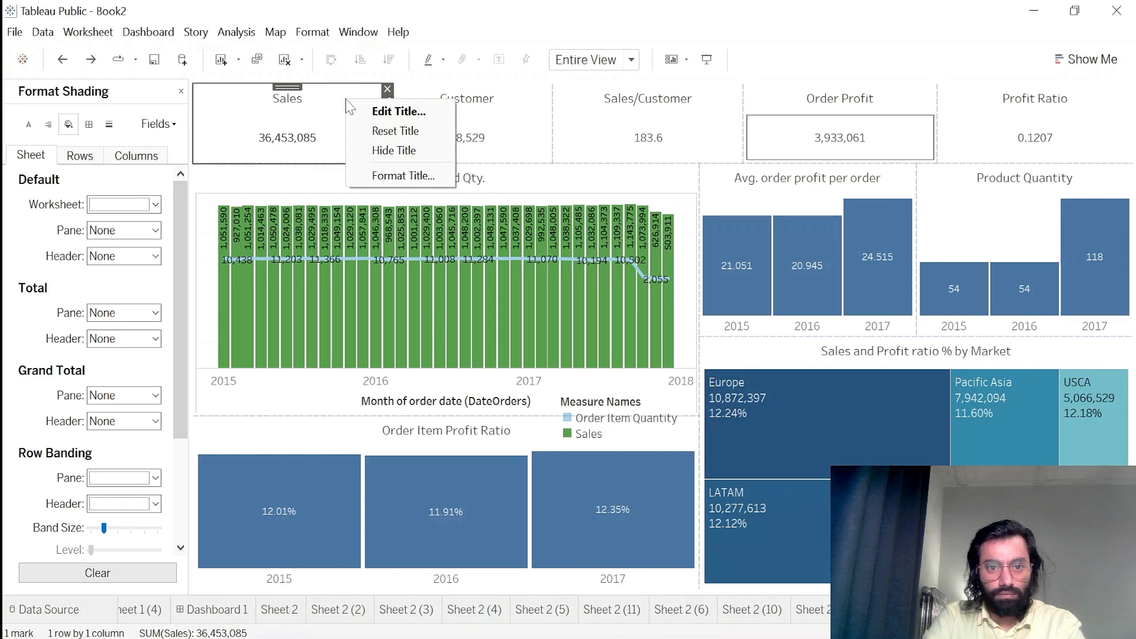
{"action": "left_click", "coordinate": [387, 176]}
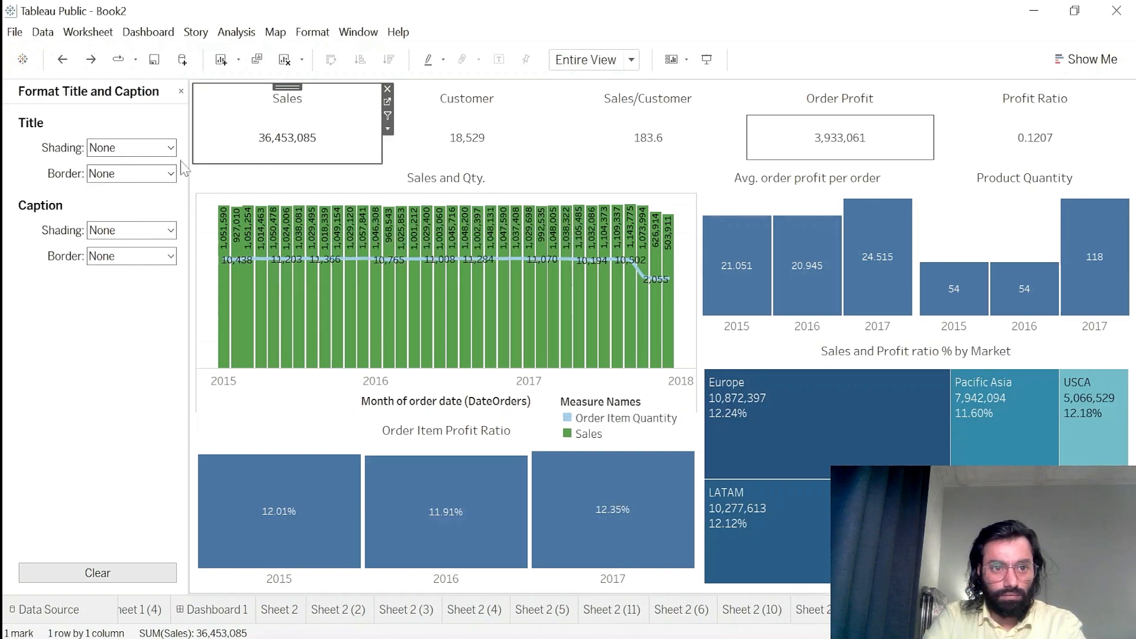
{"action": "left_click", "coordinate": [130, 148]}
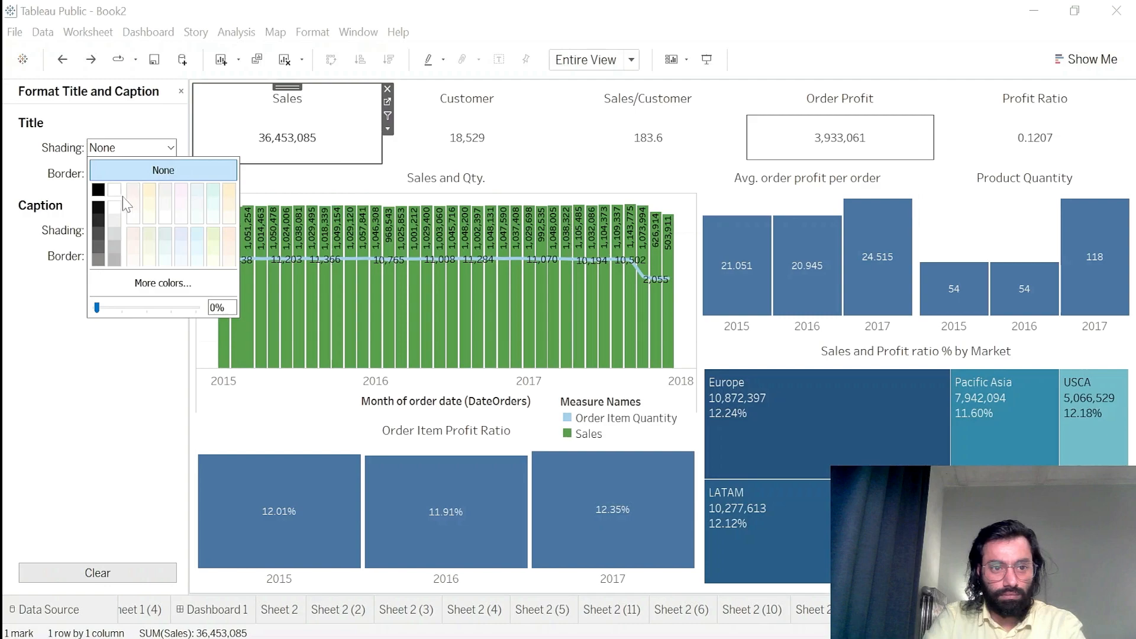
{"action": "left_click", "coordinate": [100, 206]}
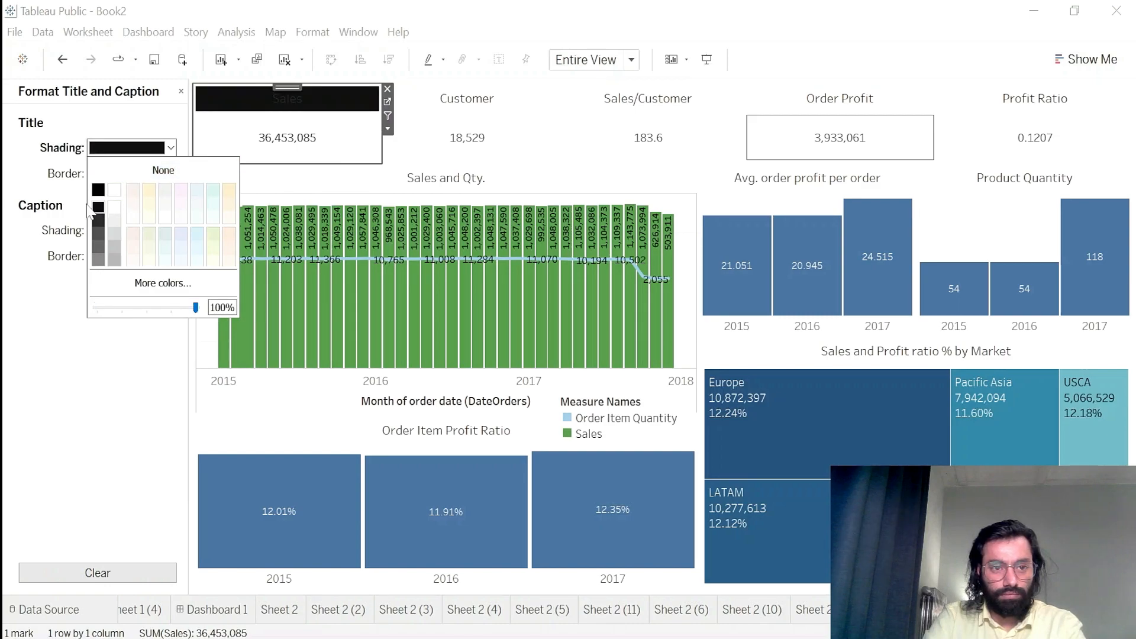
{"action": "left_click", "coordinate": [33, 296]}
{"action": "key", "text": "ctrl+z"}
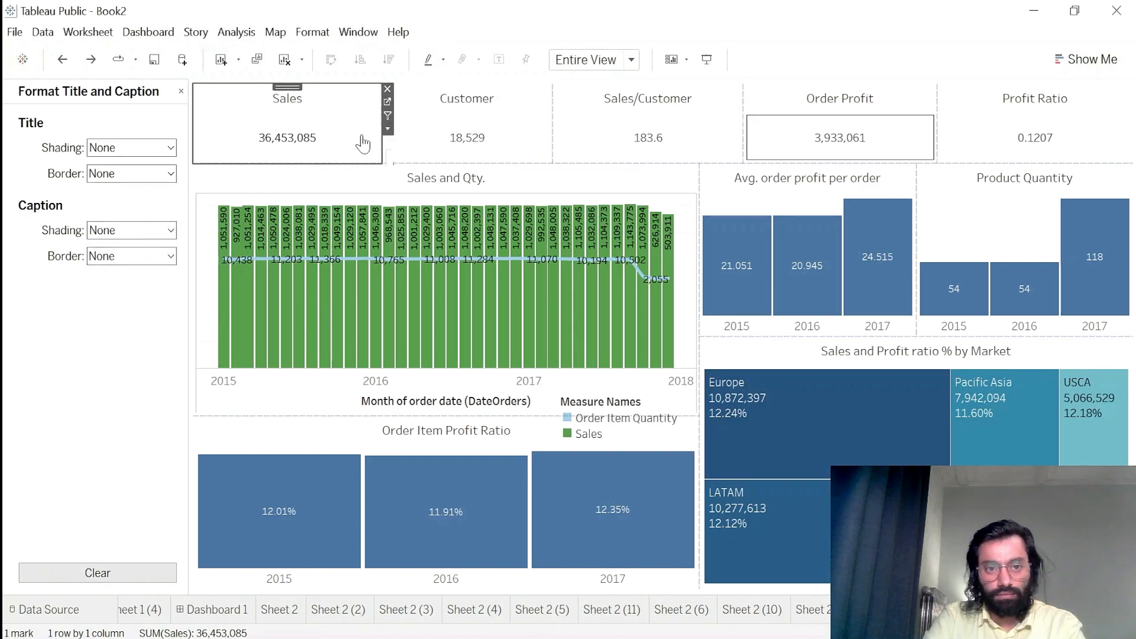
- Give the Product Quantity chart a light blue worksheet shading
{"action": "left_click", "coordinate": [560, 196]}
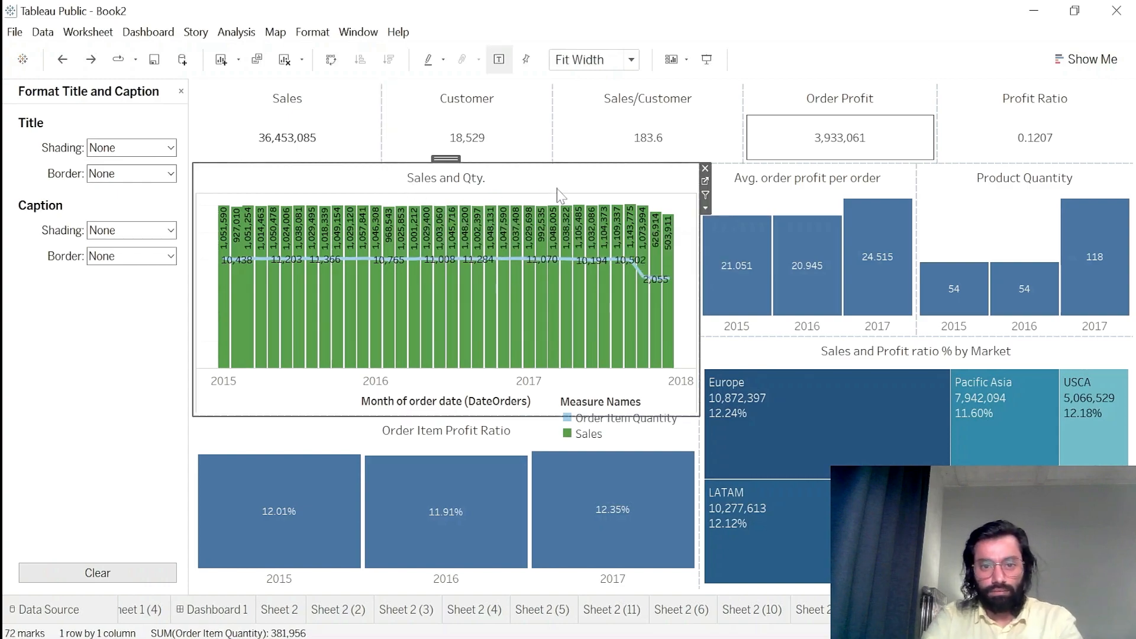
{"action": "left_click", "coordinate": [990, 224]}
{"action": "right_click", "coordinate": [991, 225]}
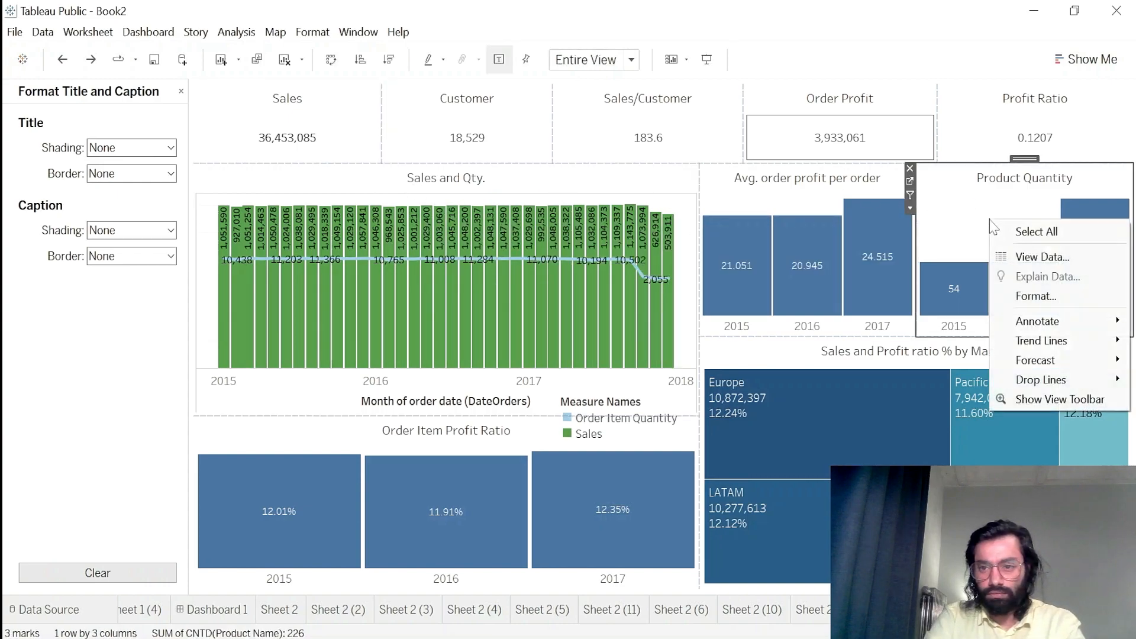
{"action": "left_click", "coordinate": [1035, 296]}
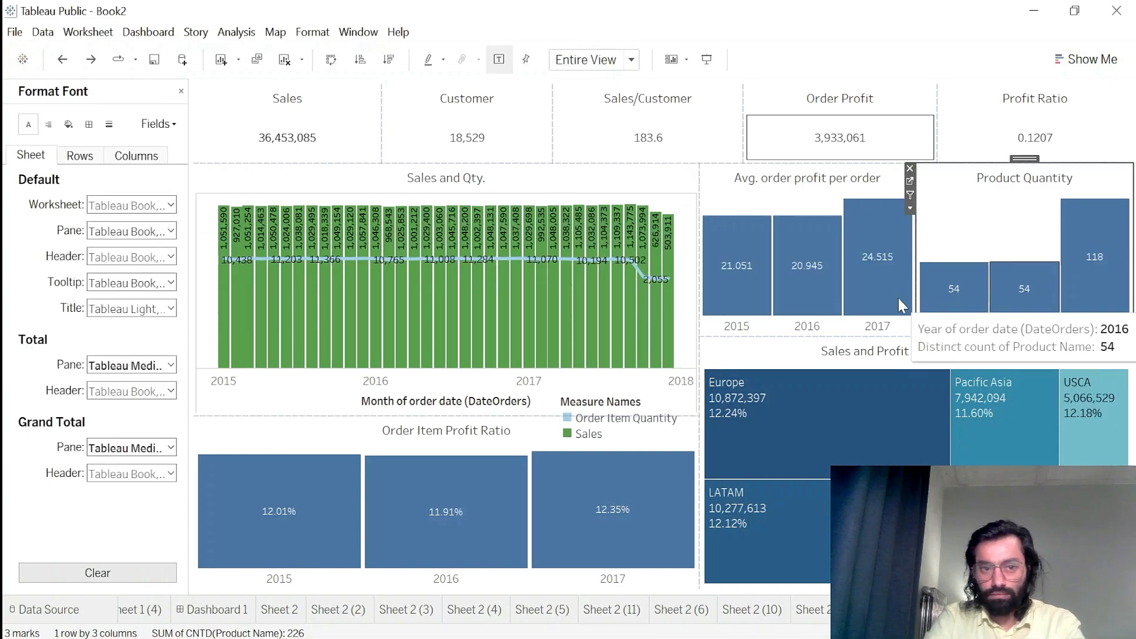
{"action": "left_click", "coordinate": [69, 123]}
{"action": "left_click", "coordinate": [104, 206]}
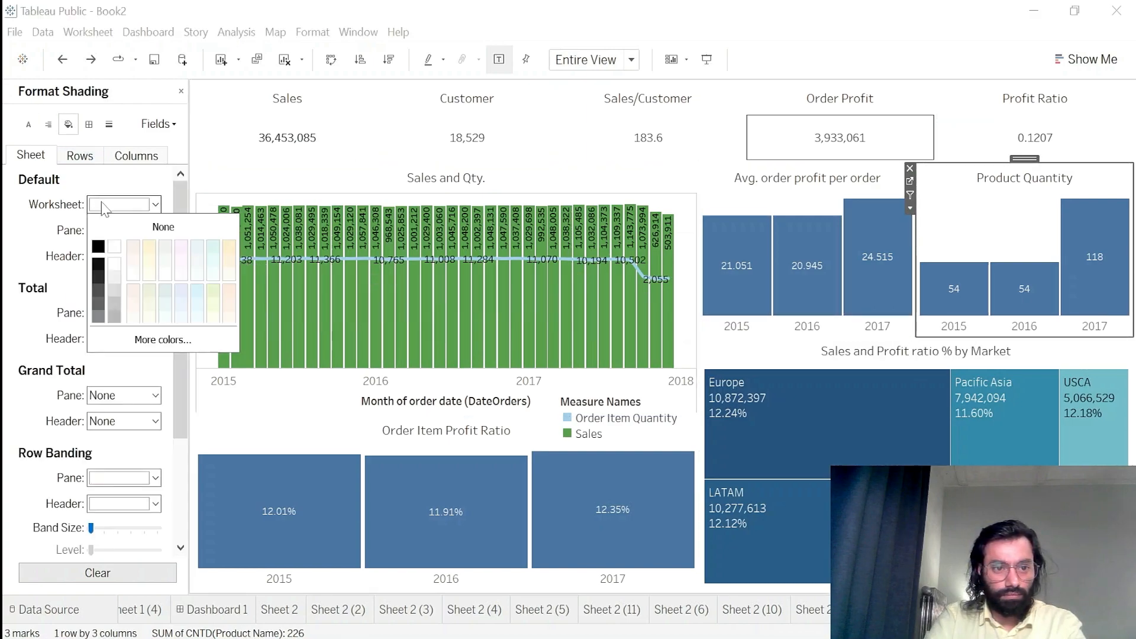
{"action": "left_click", "coordinate": [197, 292]}
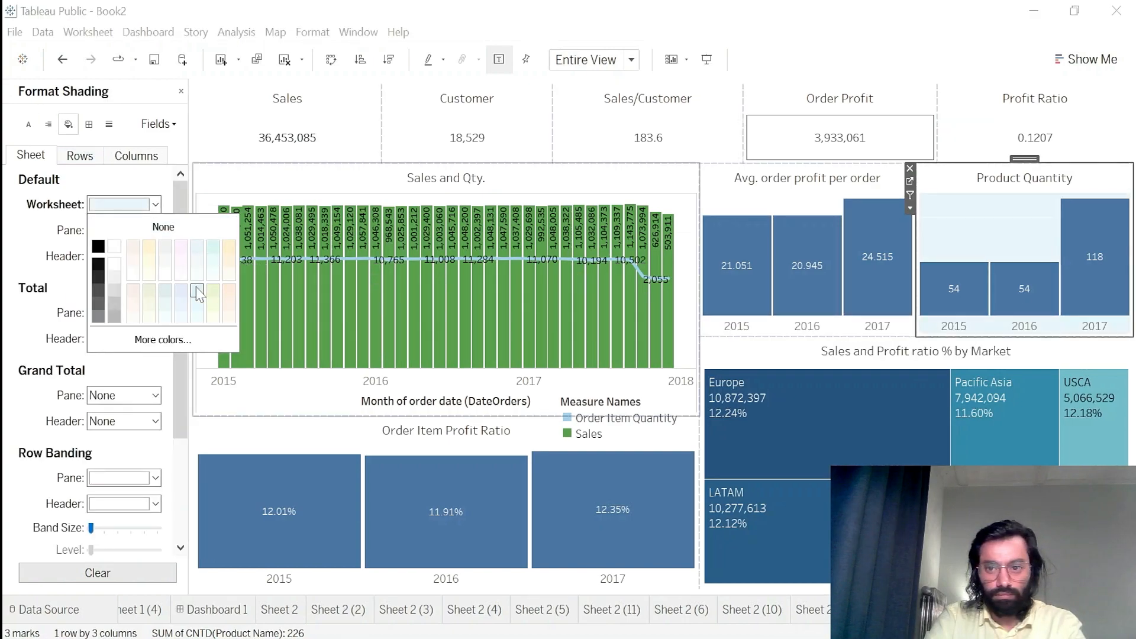
{"action": "left_click", "coordinate": [133, 283]}
- Give the Avg. order profit per order chart the same light blue worksheet shading as the Product Quantity chart
{"action": "right_click", "coordinate": [784, 200]}
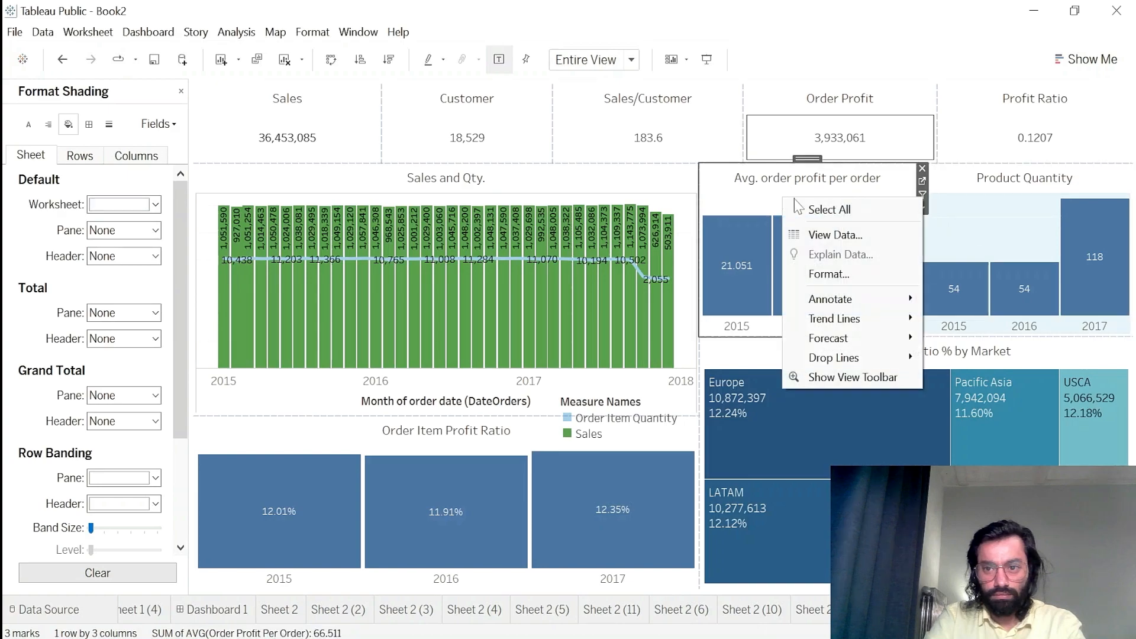
{"action": "left_click", "coordinate": [828, 274]}
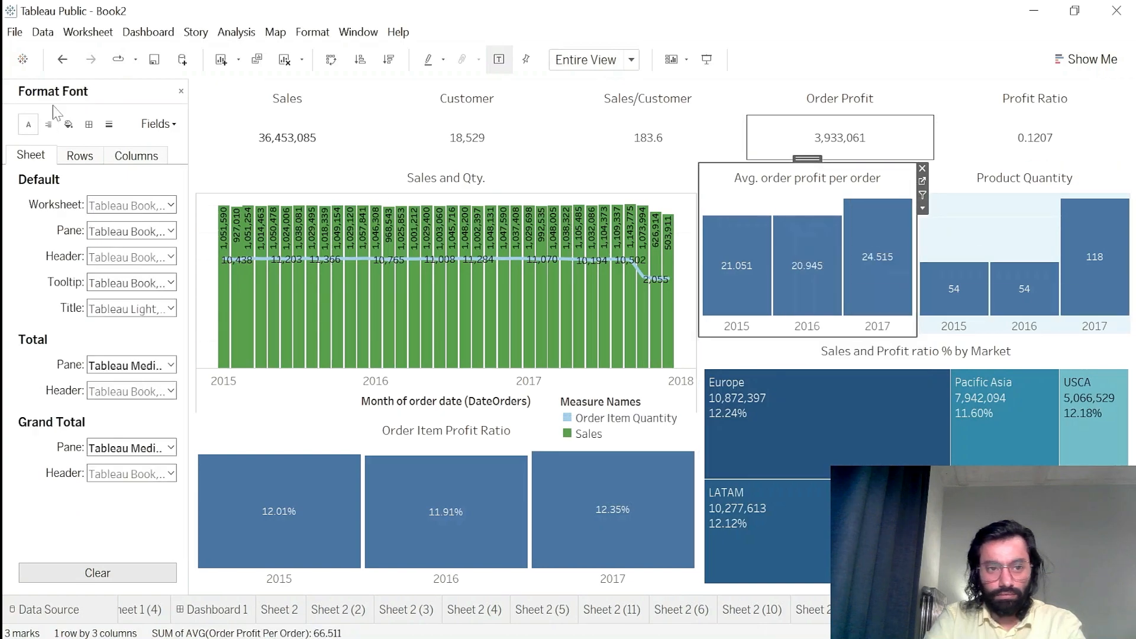
{"action": "left_click", "coordinate": [68, 123]}
{"action": "left_click", "coordinate": [123, 204]}
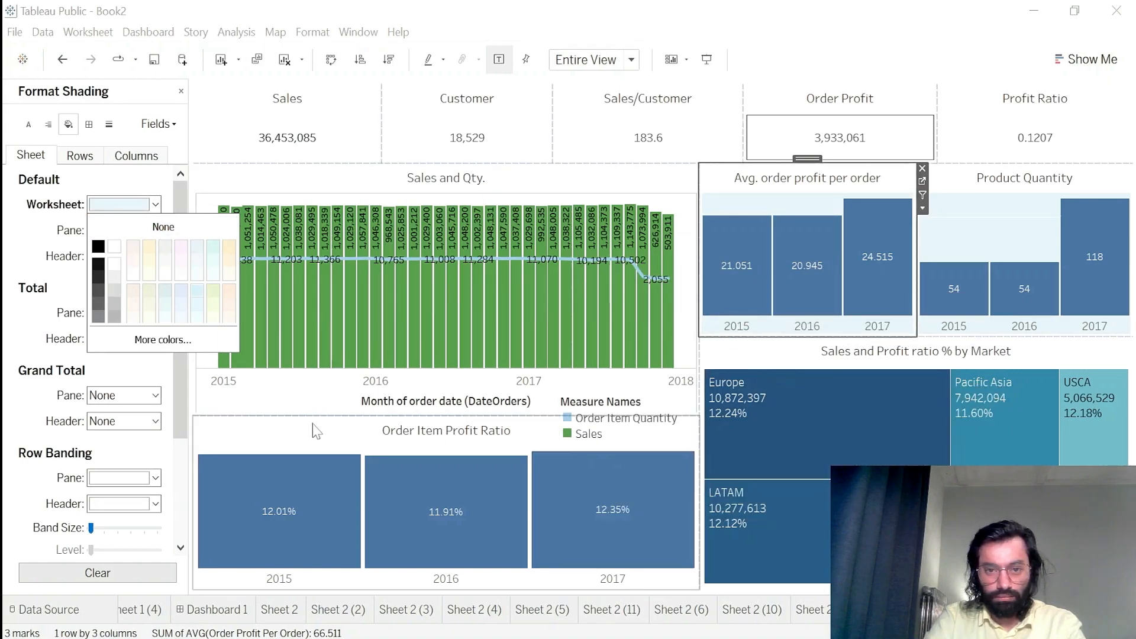
- Give the Sales and Qty. chart a pale yellow-green worksheet shading and preview the dashboard in presentation mode
{"action": "left_click", "coordinate": [332, 390]}
{"action": "left_click", "coordinate": [154, 205]}
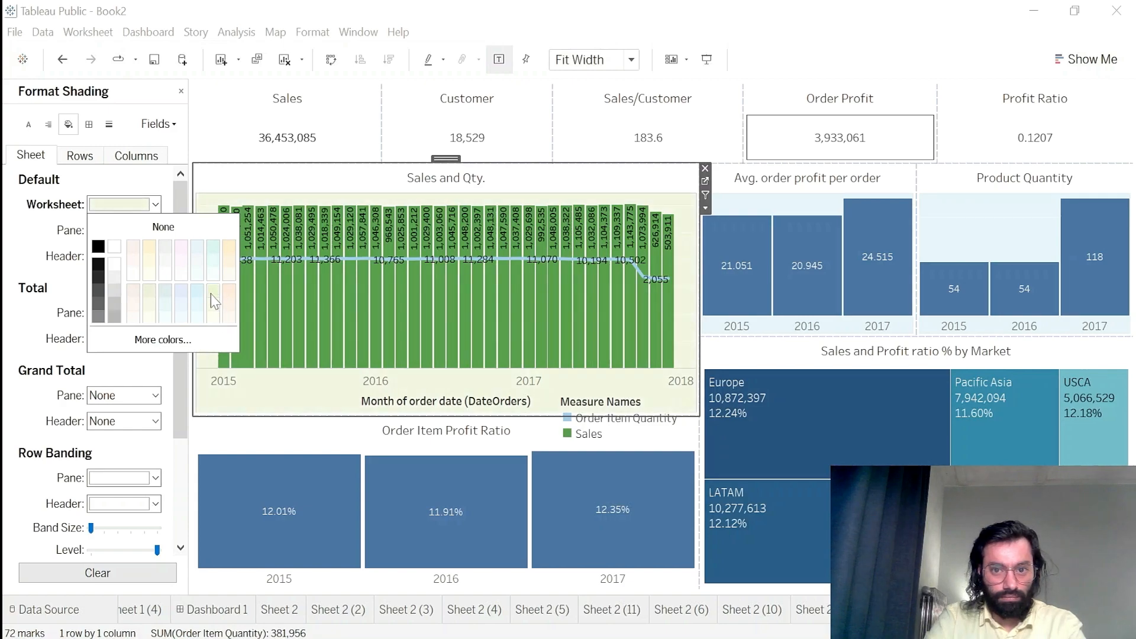
{"action": "left_click", "coordinate": [55, 261]}
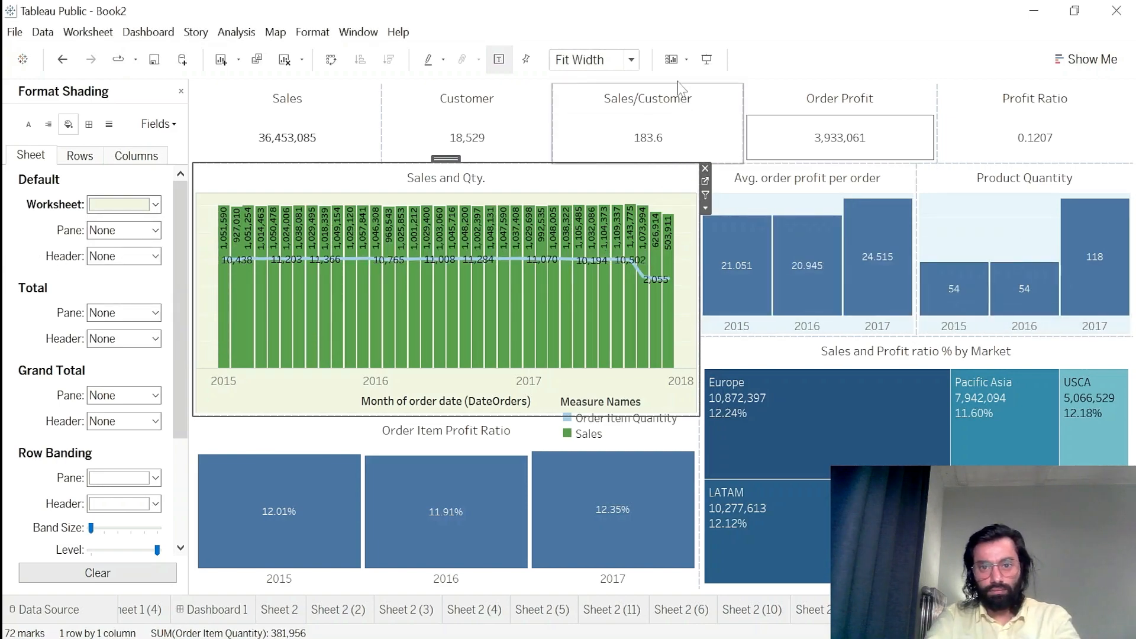
{"action": "left_click", "coordinate": [706, 59]}
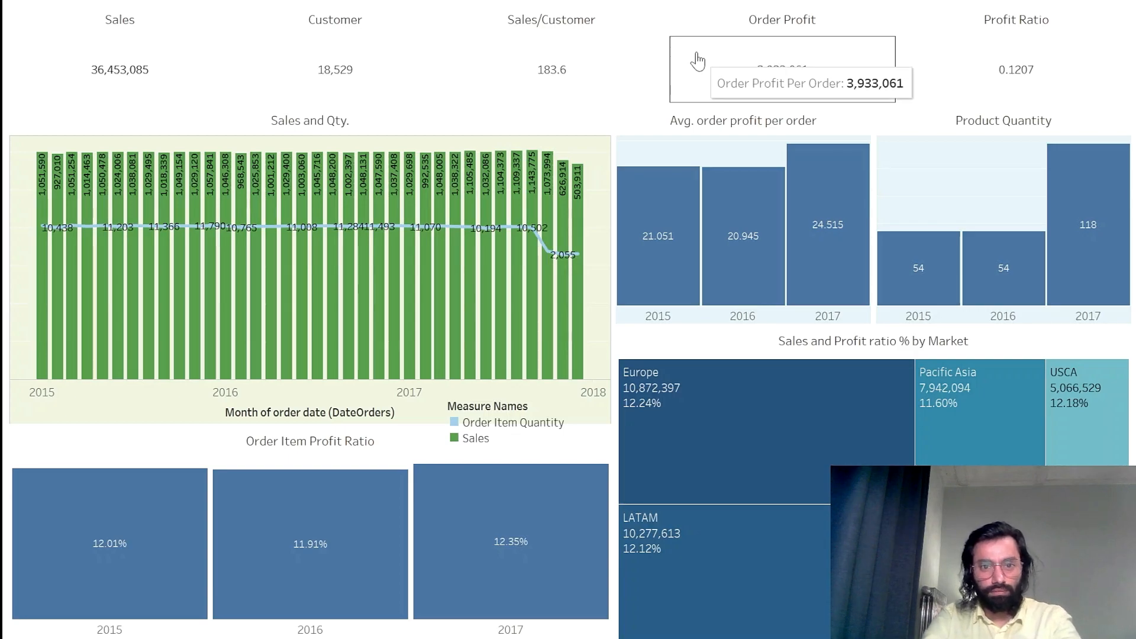
{"action": "key", "text": "Escape"}
- Set the Sales bar labels on the Sales and Qty. sheet to 8 pt and return to the dashboard for a preview
{"action": "left_click", "coordinate": [704, 181]}
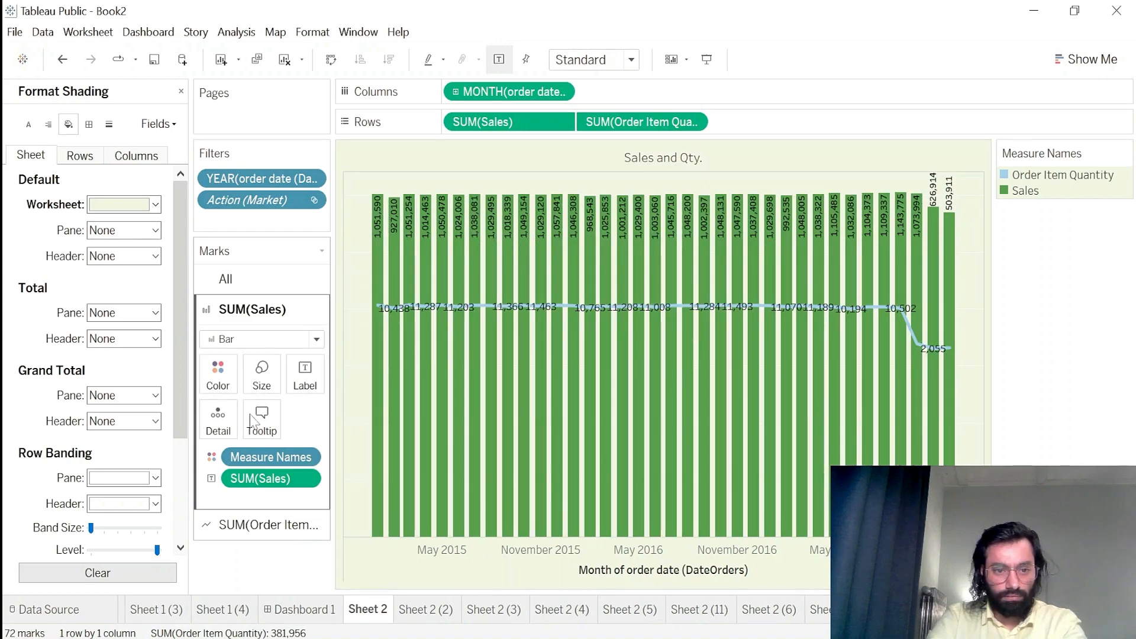
{"action": "left_click", "coordinate": [305, 374]}
{"action": "left_click", "coordinate": [453, 474]}
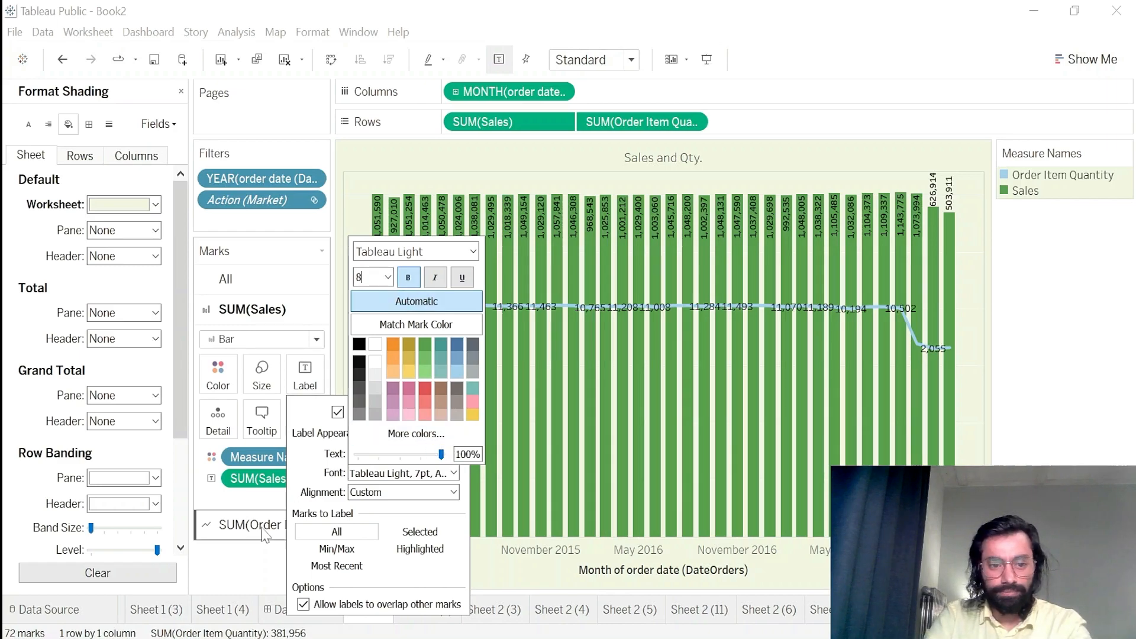
{"action": "left_click", "coordinate": [255, 557]}
{"action": "left_click", "coordinate": [305, 373]}
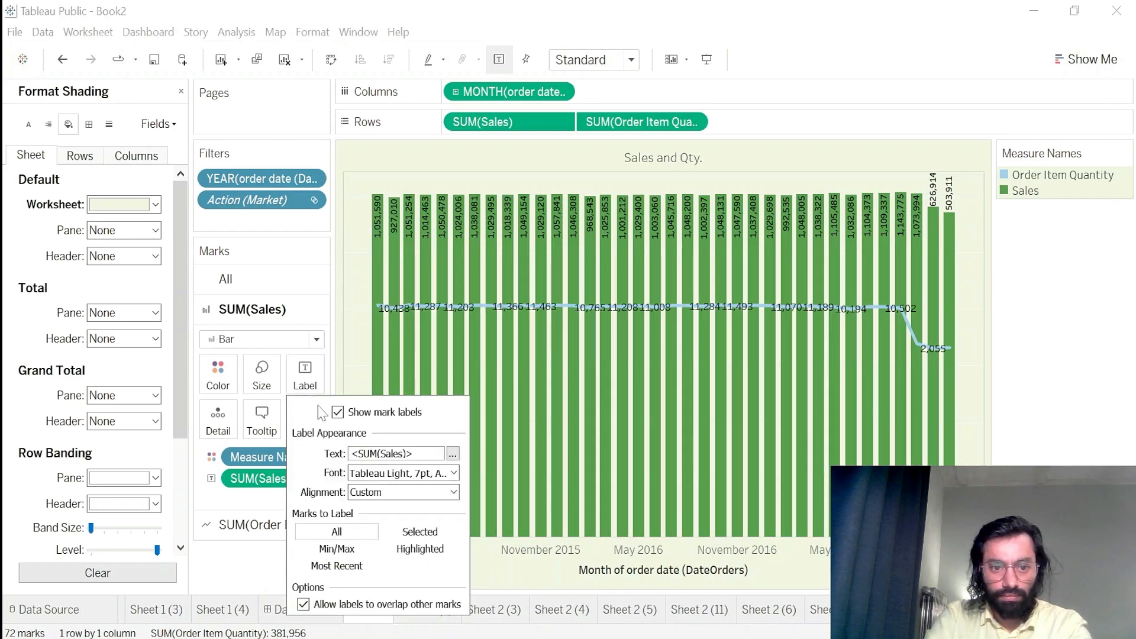
{"action": "left_click", "coordinate": [394, 474]}
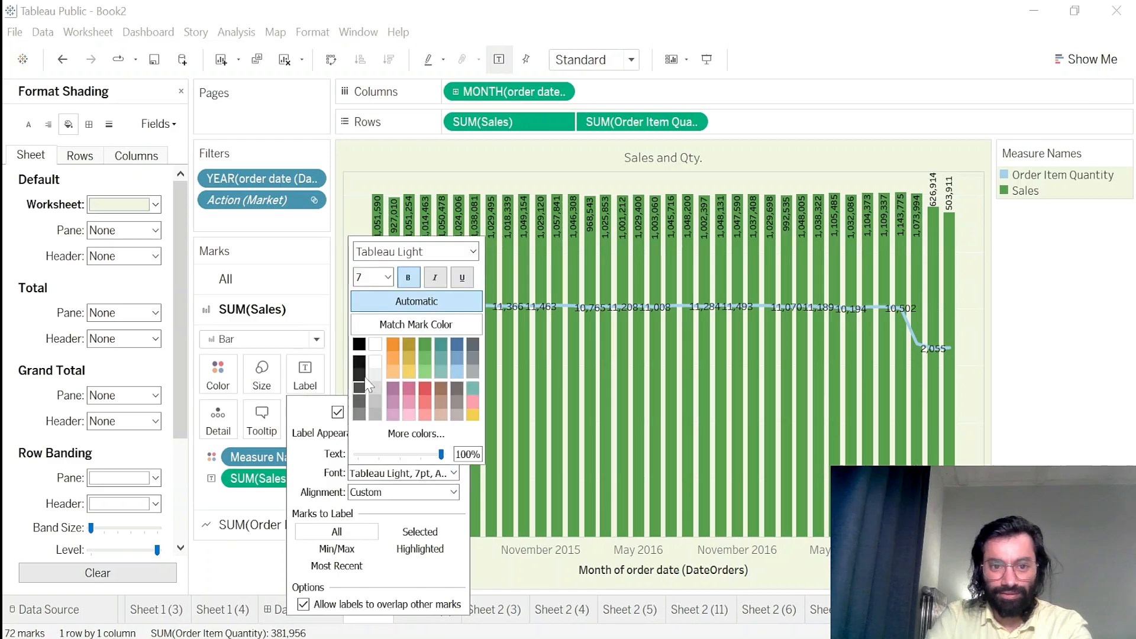
{"action": "left_click", "coordinate": [388, 277]}
{"action": "left_click", "coordinate": [370, 292]}
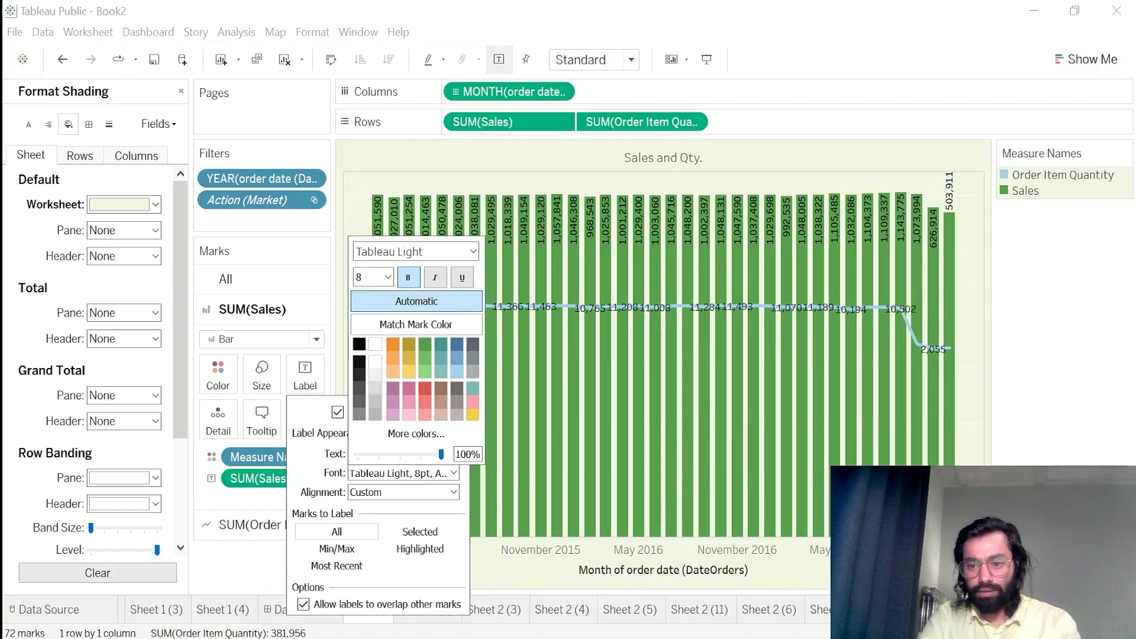
{"action": "left_click", "coordinate": [278, 609]}
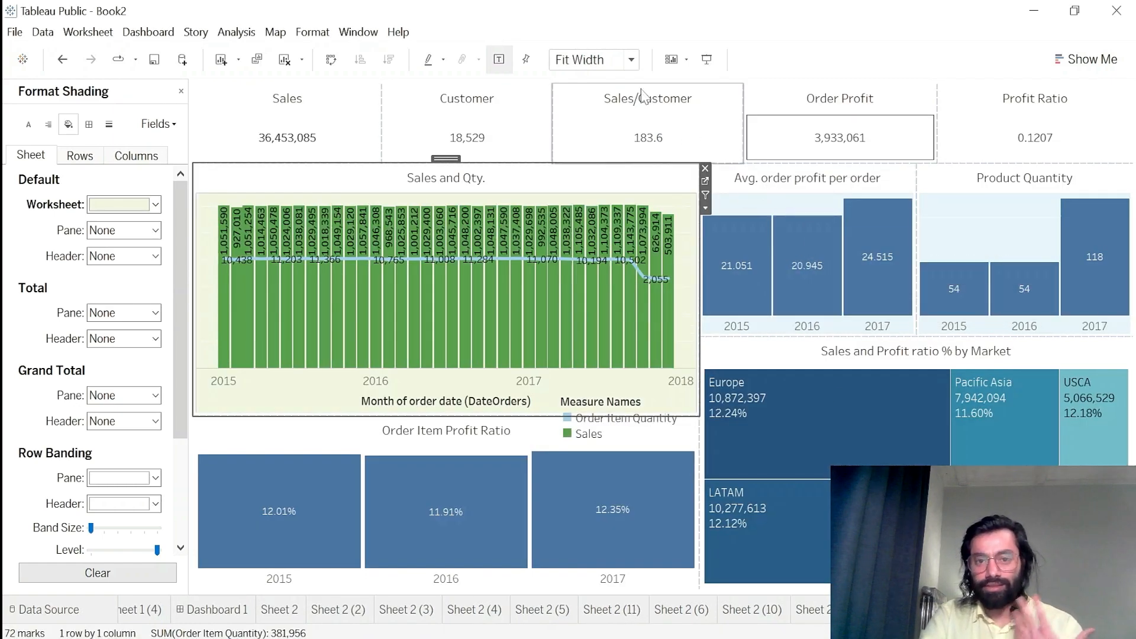
{"action": "left_click", "coordinate": [707, 59]}
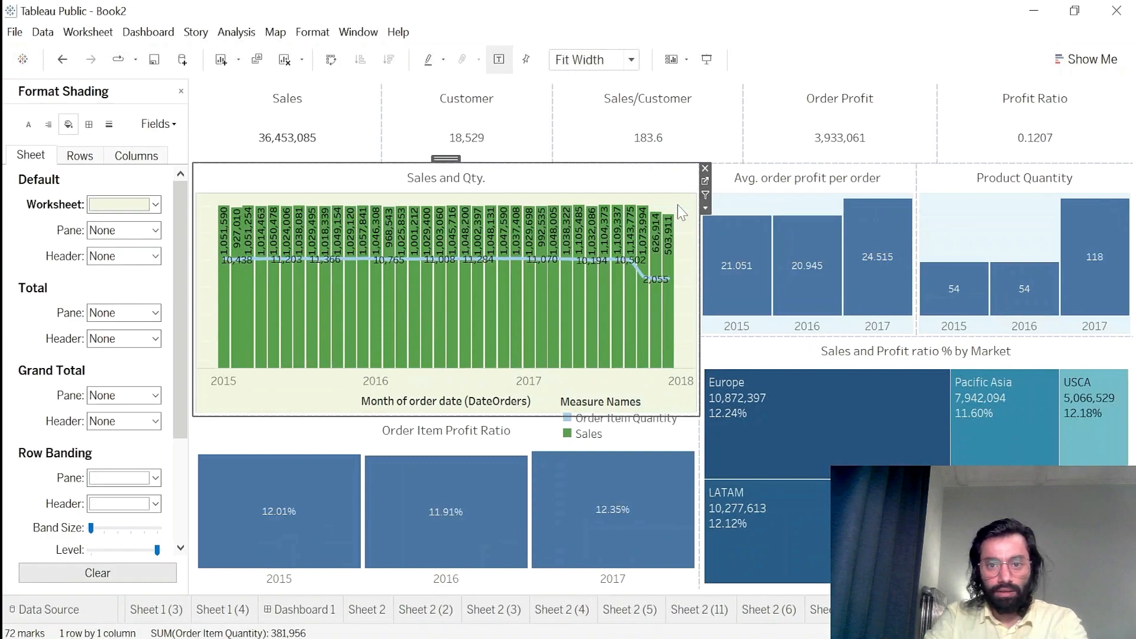
- Change the worksheet shading of the Sales and Qty. chart to white
{"action": "right_click", "coordinate": [677, 205]}
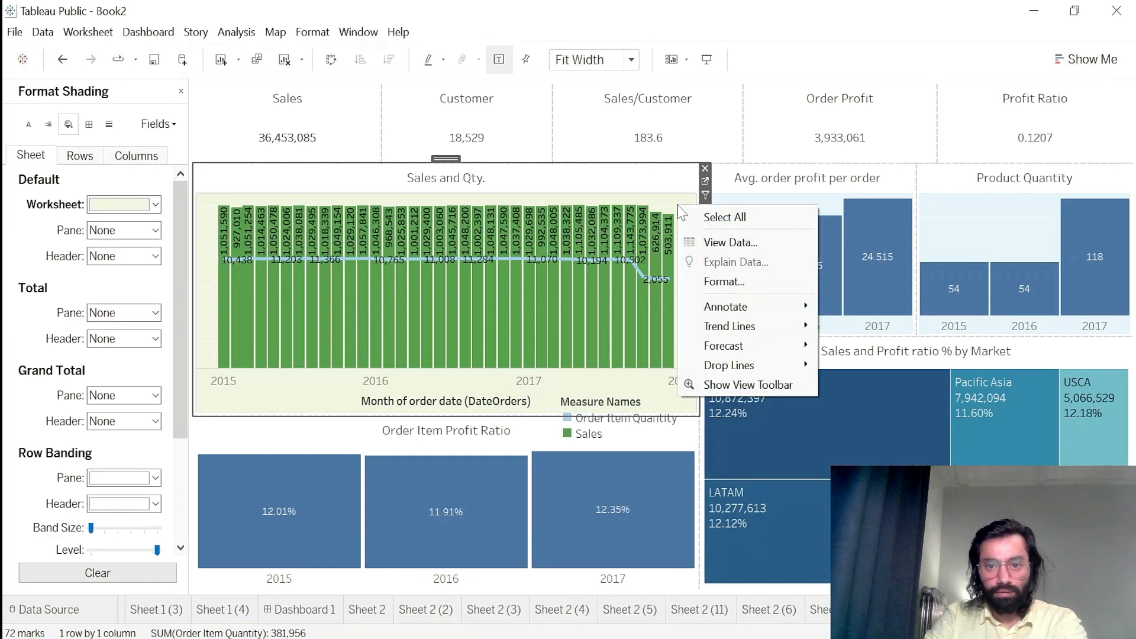
{"action": "left_click", "coordinate": [691, 276]}
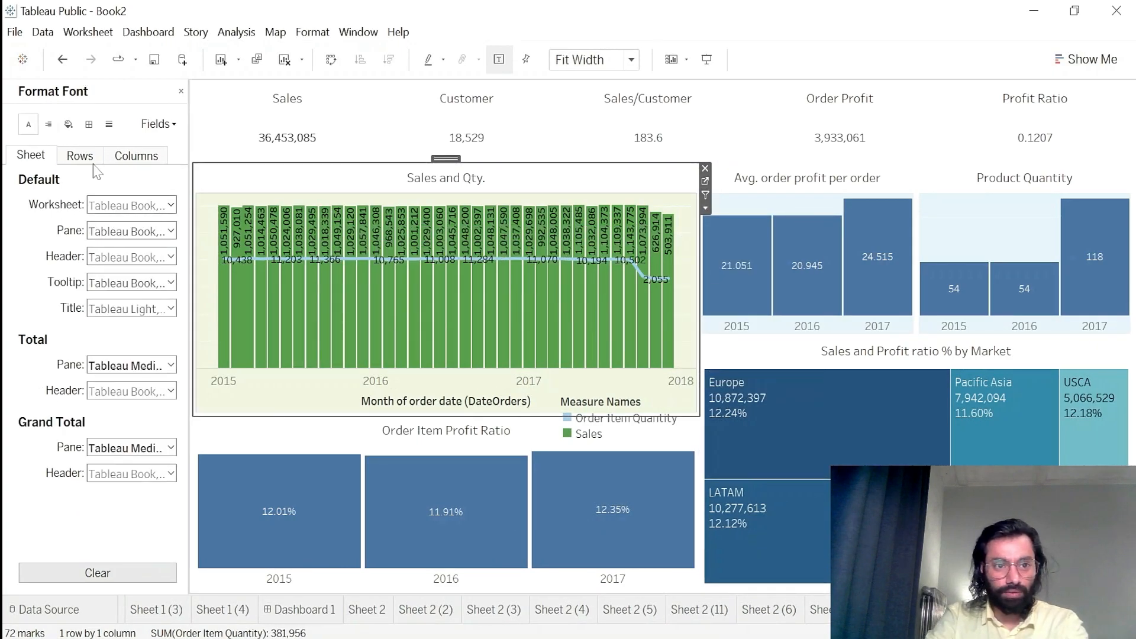
{"action": "left_click", "coordinate": [68, 124]}
{"action": "left_click", "coordinate": [121, 204]}
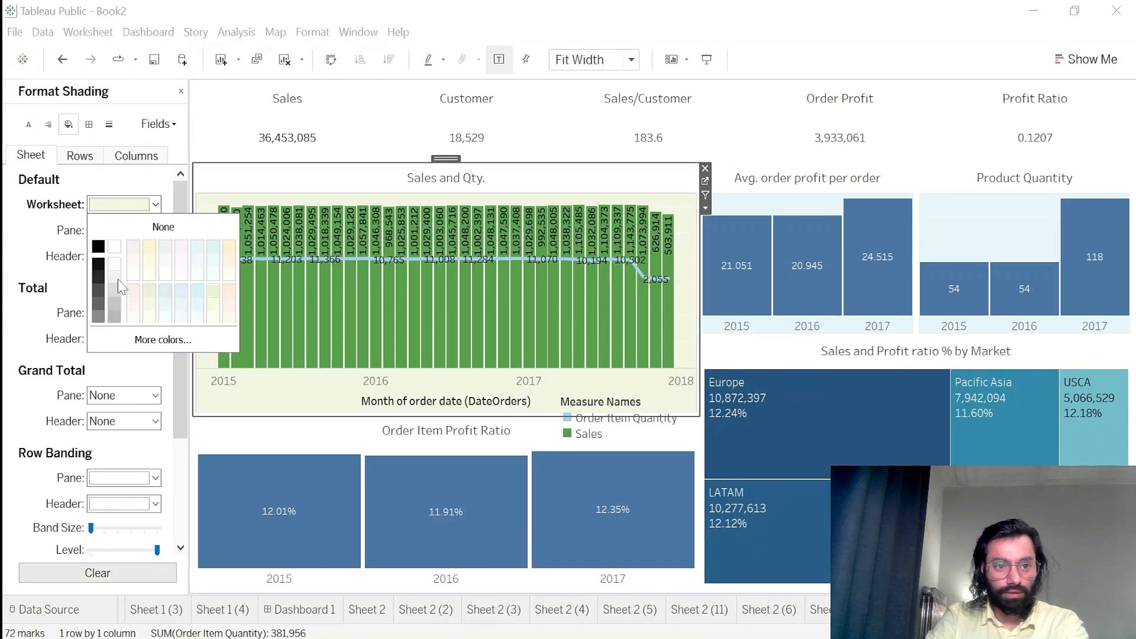
{"action": "left_click", "coordinate": [114, 246]}
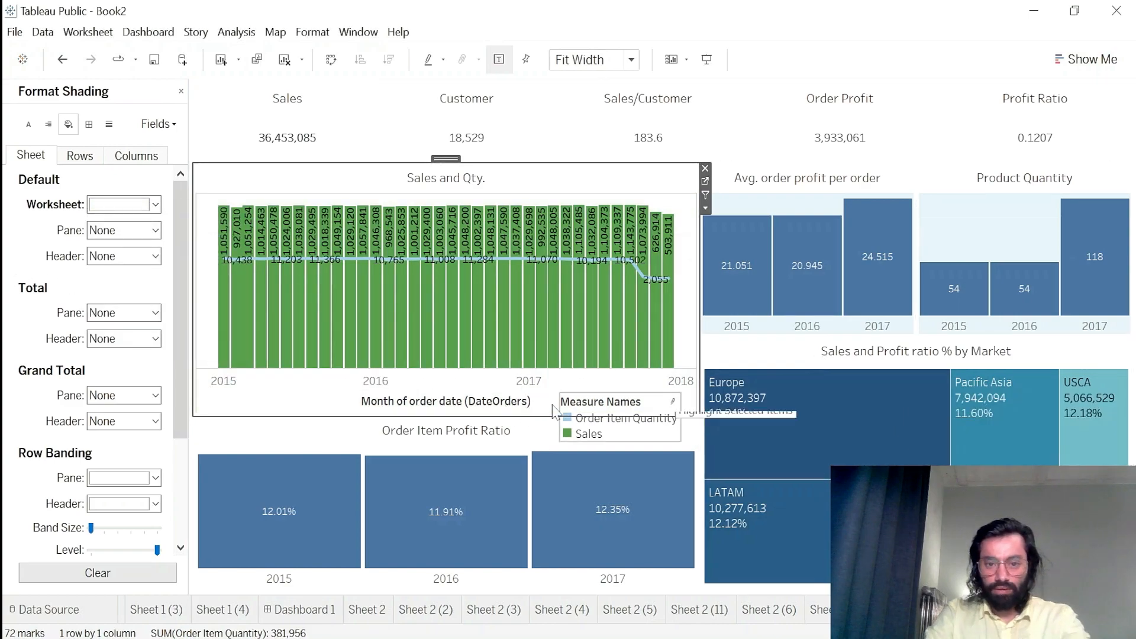
{"action": "left_click", "coordinate": [590, 395]}
{"action": "left_click", "coordinate": [346, 430]}
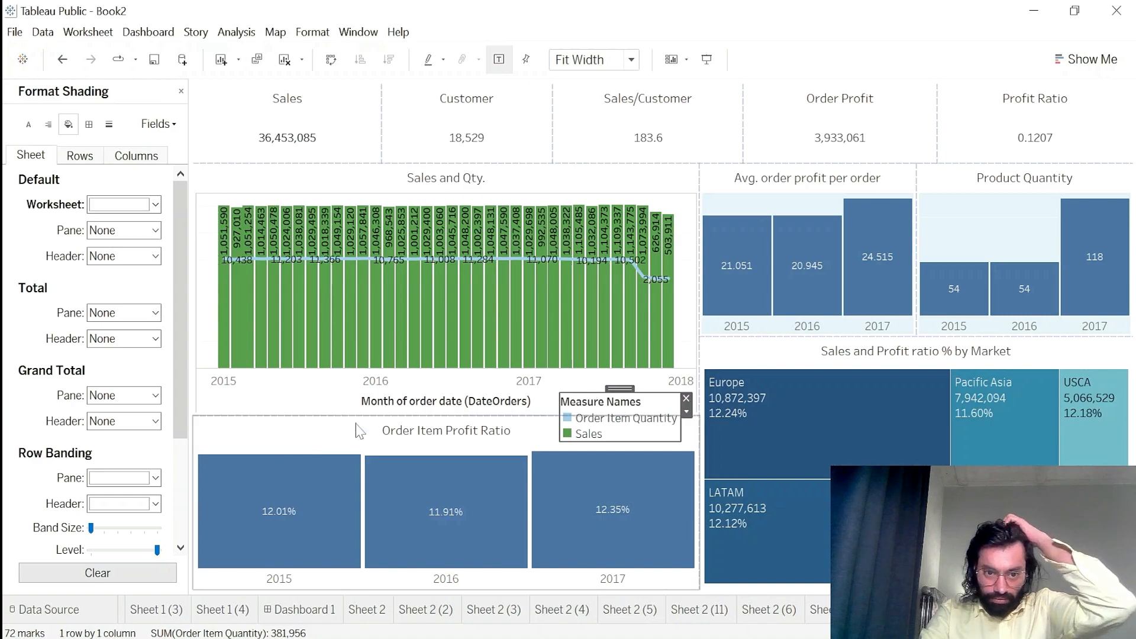
{"action": "right_click", "coordinate": [346, 430]}
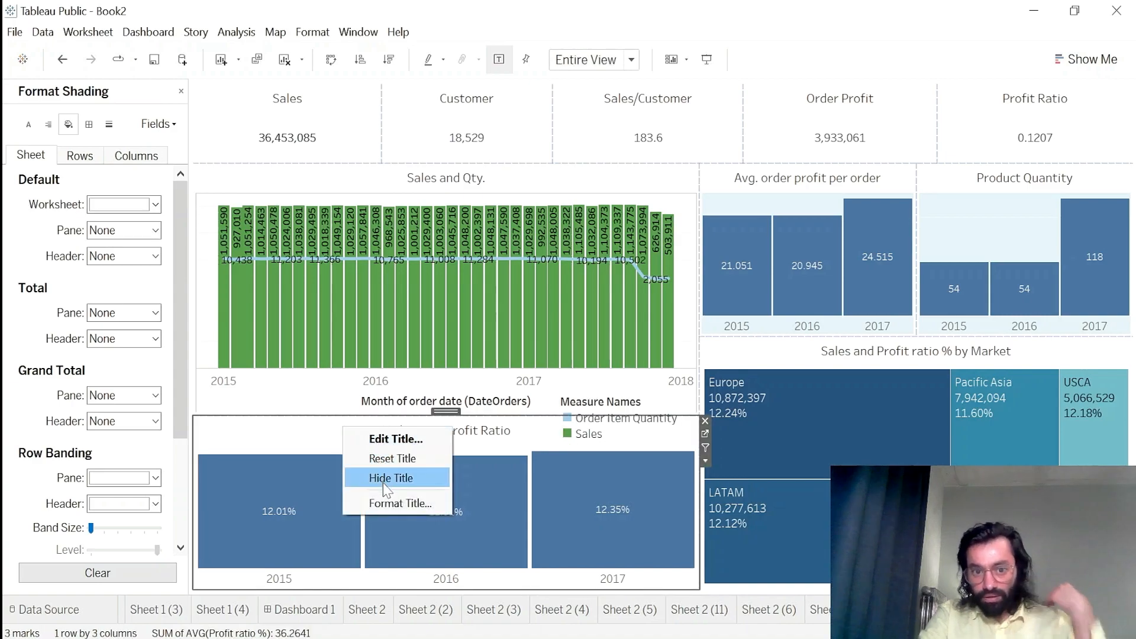
{"action": "left_click", "coordinate": [400, 503]}
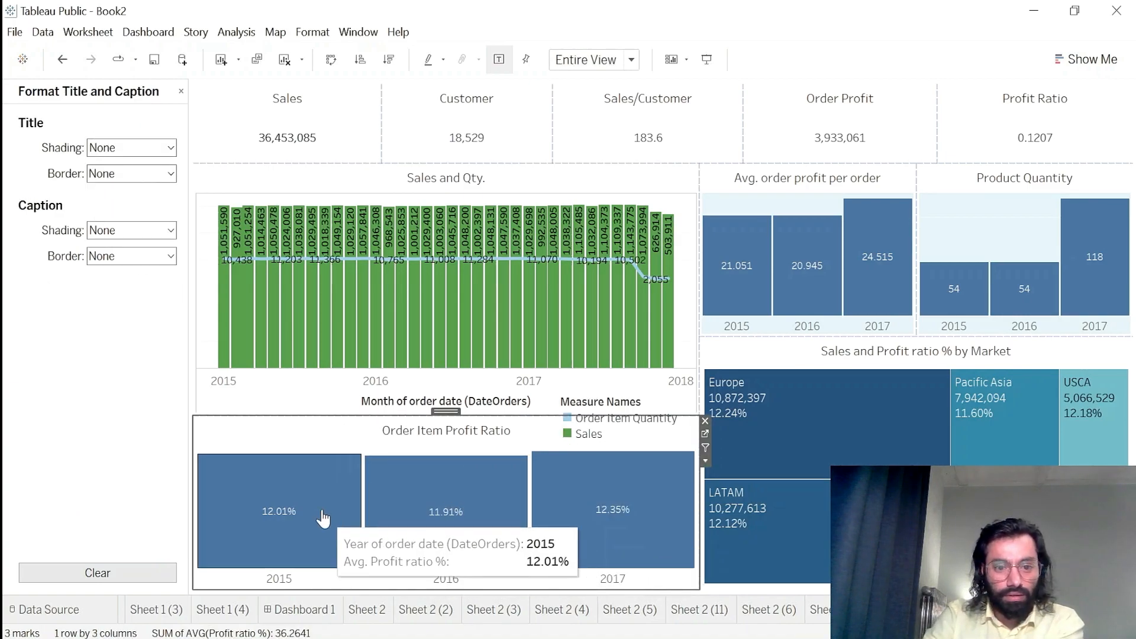
{"action": "right_click", "coordinate": [342, 582]}
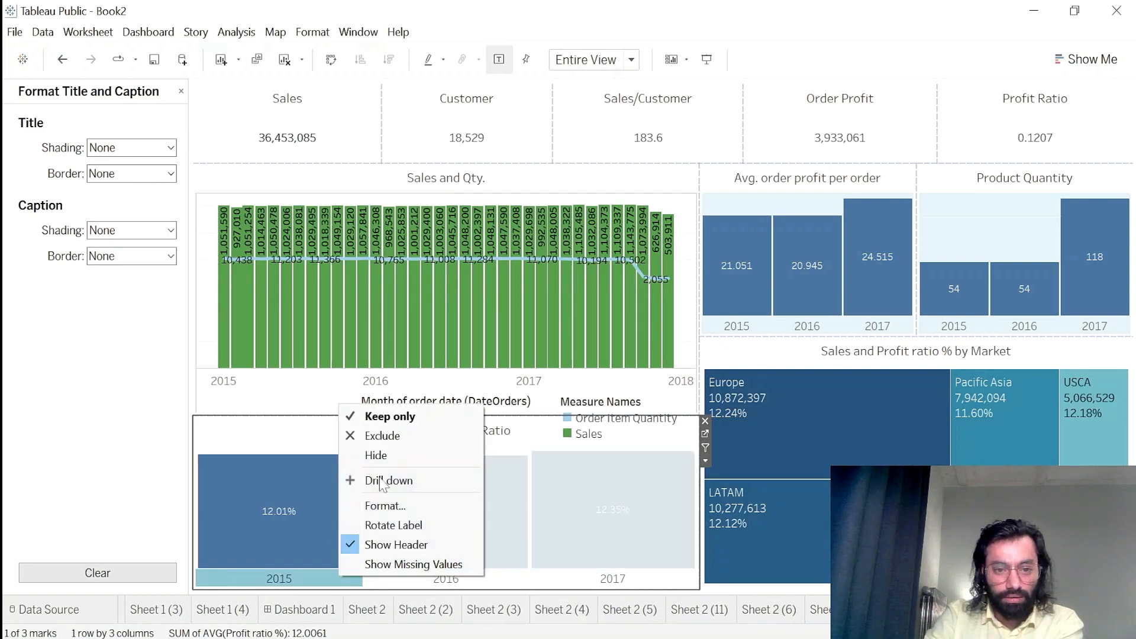
{"action": "left_click", "coordinate": [295, 435]}
- Give the Order Item Profit Ratio chart the same light blue worksheet shading as the other yearly charts, and close the formatting pane
{"action": "right_click", "coordinate": [727, 197]}
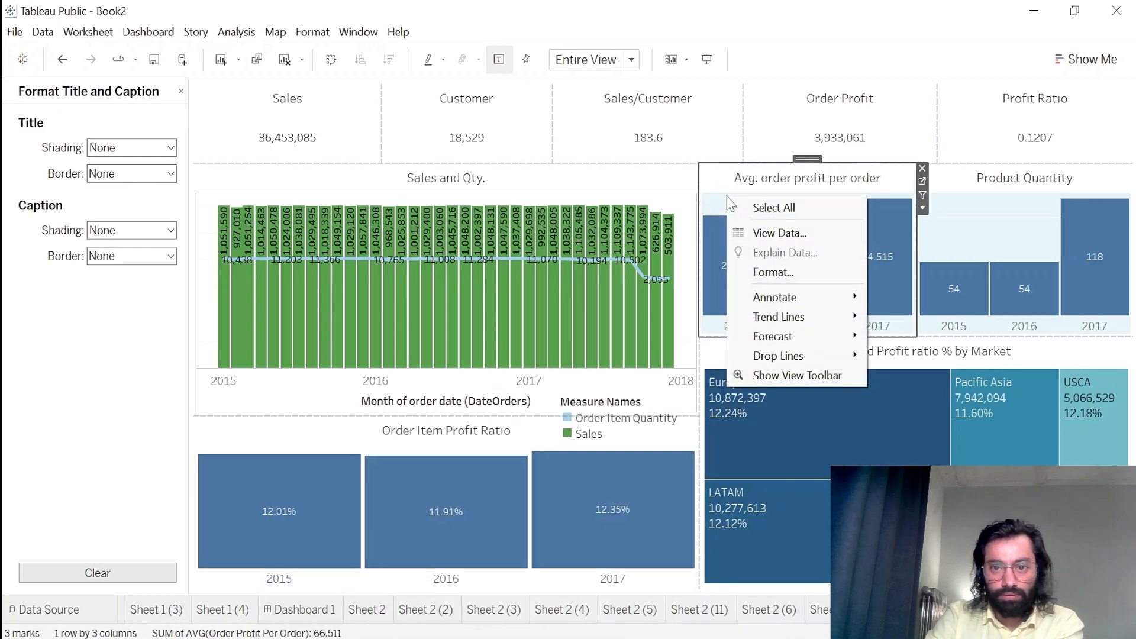
{"action": "left_click", "coordinate": [769, 273]}
{"action": "left_click", "coordinate": [365, 438]}
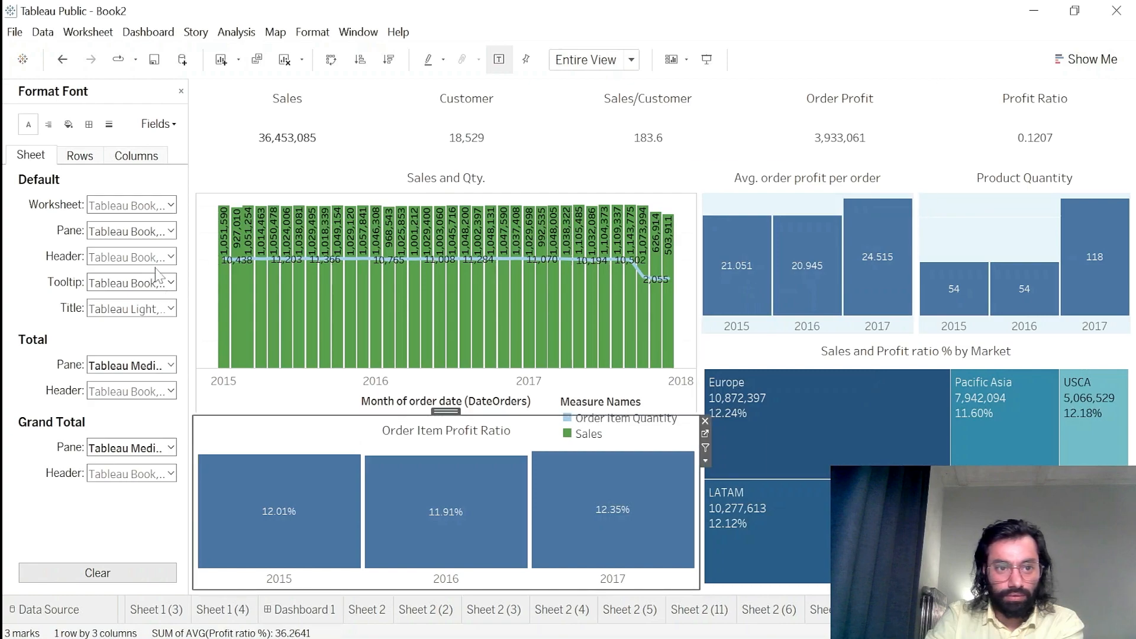
{"action": "left_click", "coordinate": [69, 123]}
{"action": "left_click", "coordinate": [124, 204]}
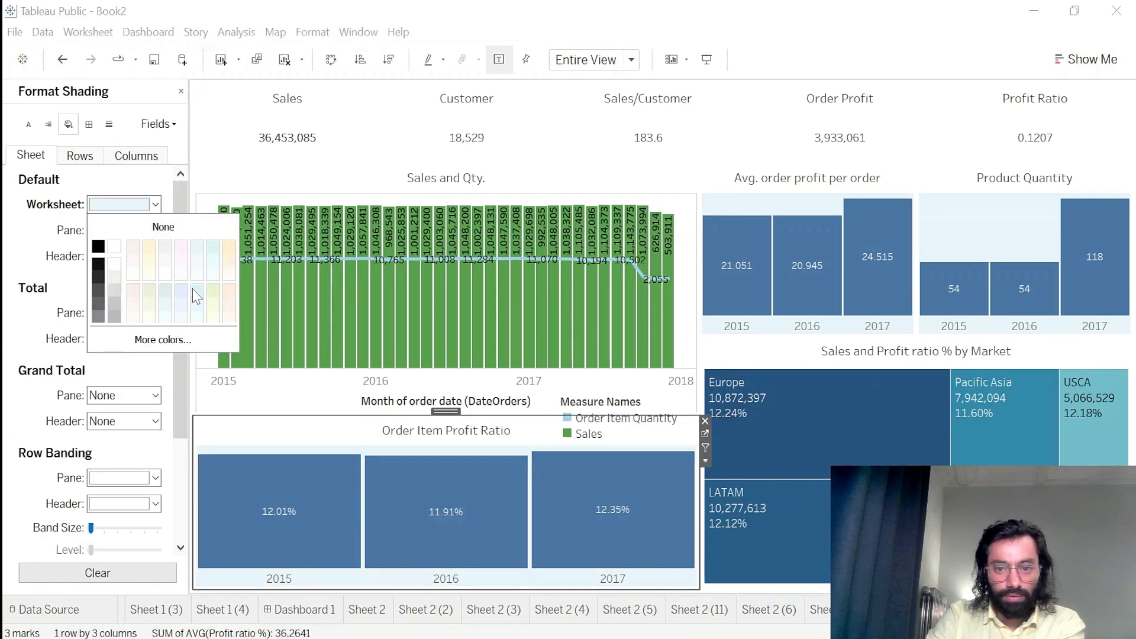
{"action": "left_click", "coordinate": [30, 465]}
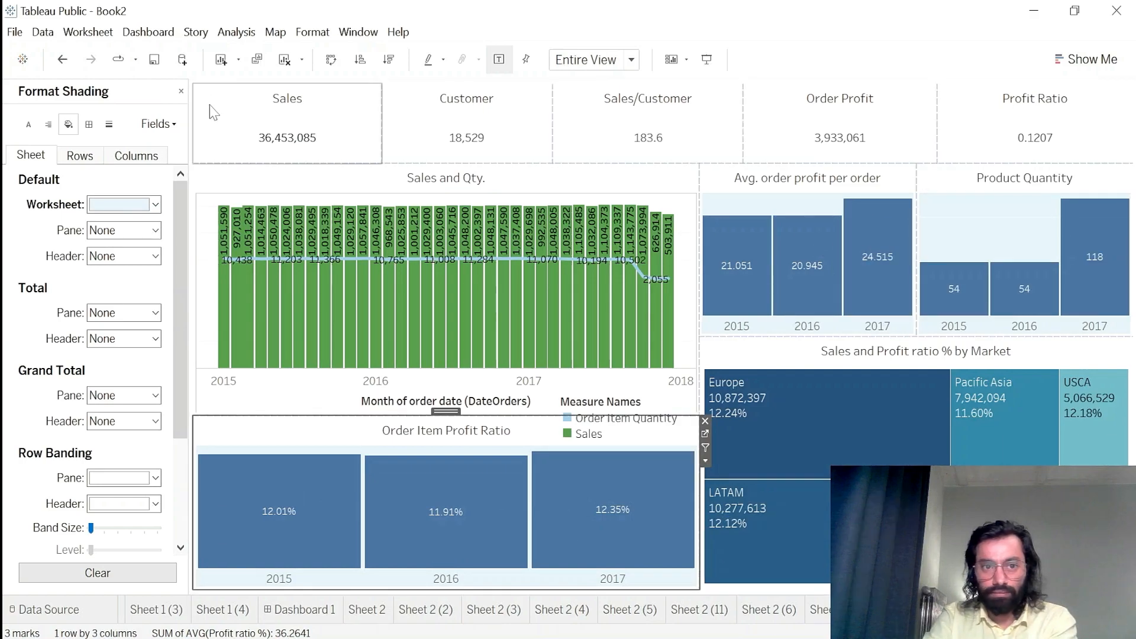
{"action": "left_click", "coordinate": [181, 92]}
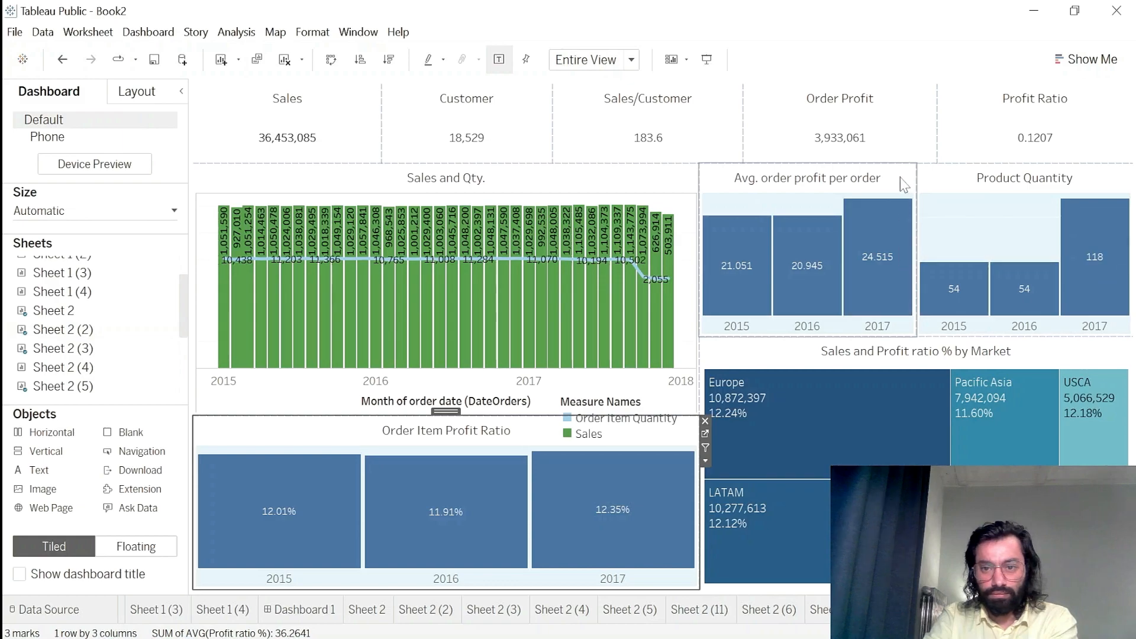
- Apply the Red-Green Diverging palette to the Sales colours of the Sales and Profit ratio % by Market treemap on its own sheet
{"action": "left_click", "coordinate": [795, 358]}
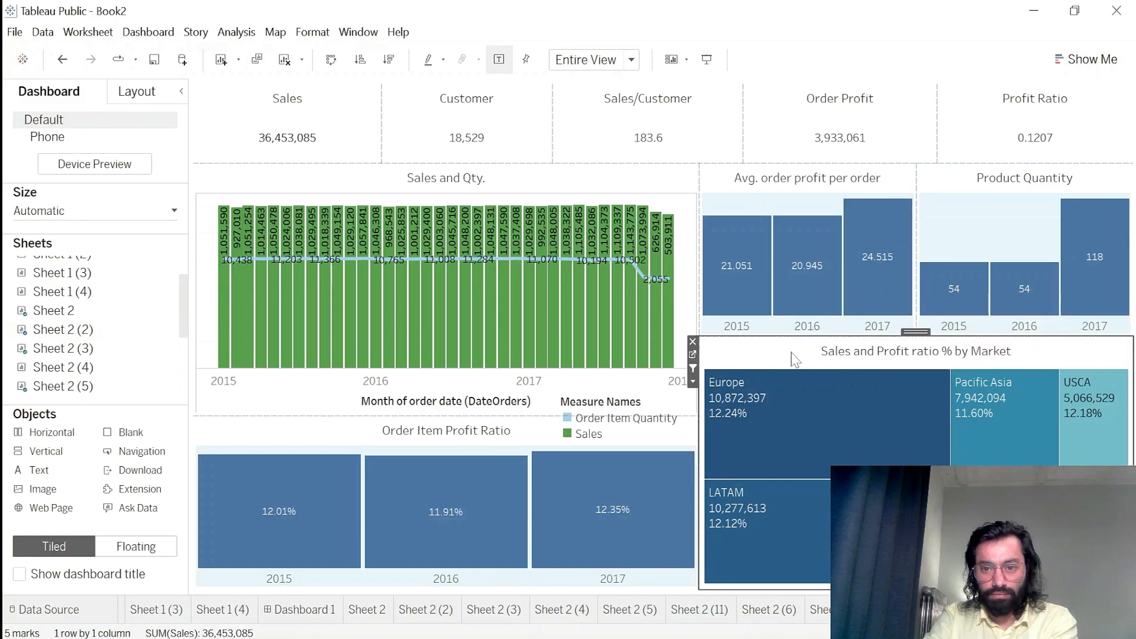
{"action": "left_click", "coordinate": [693, 355]}
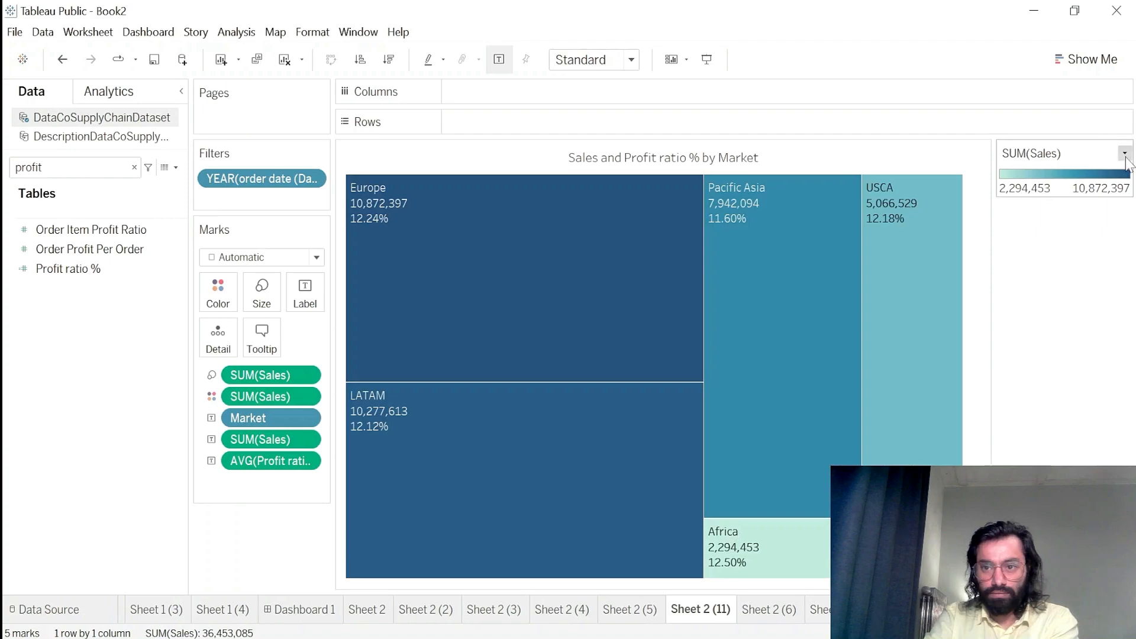
{"action": "left_click", "coordinate": [1124, 153]}
{"action": "left_click", "coordinate": [1051, 173]}
{"action": "left_click", "coordinate": [669, 264]}
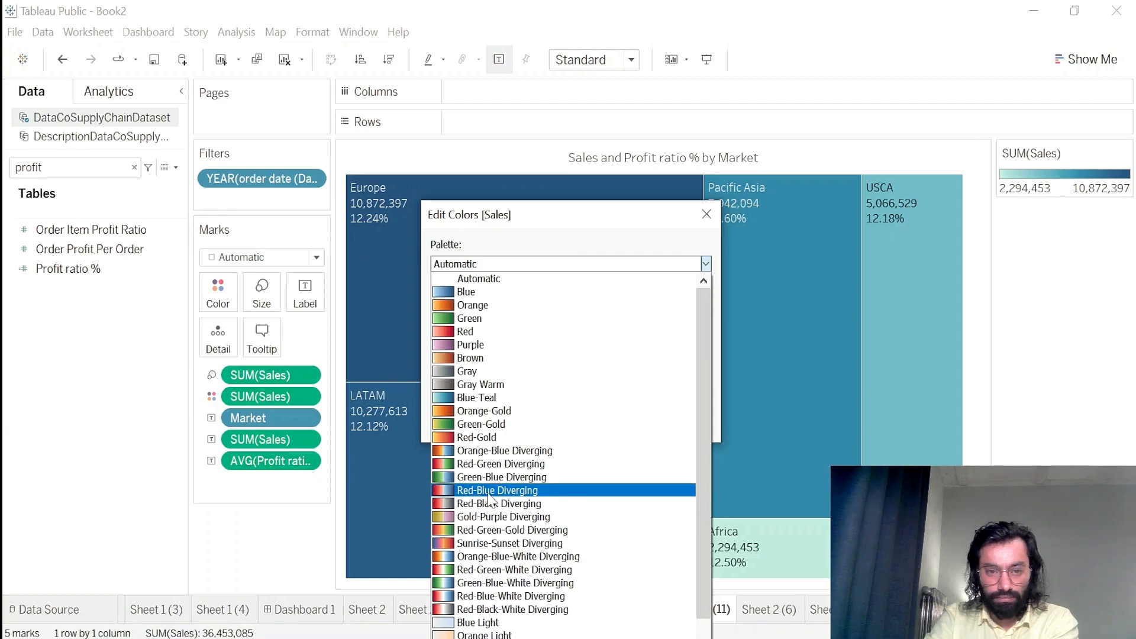
{"action": "left_click", "coordinate": [489, 464]}
{"action": "left_click", "coordinate": [675, 424]}
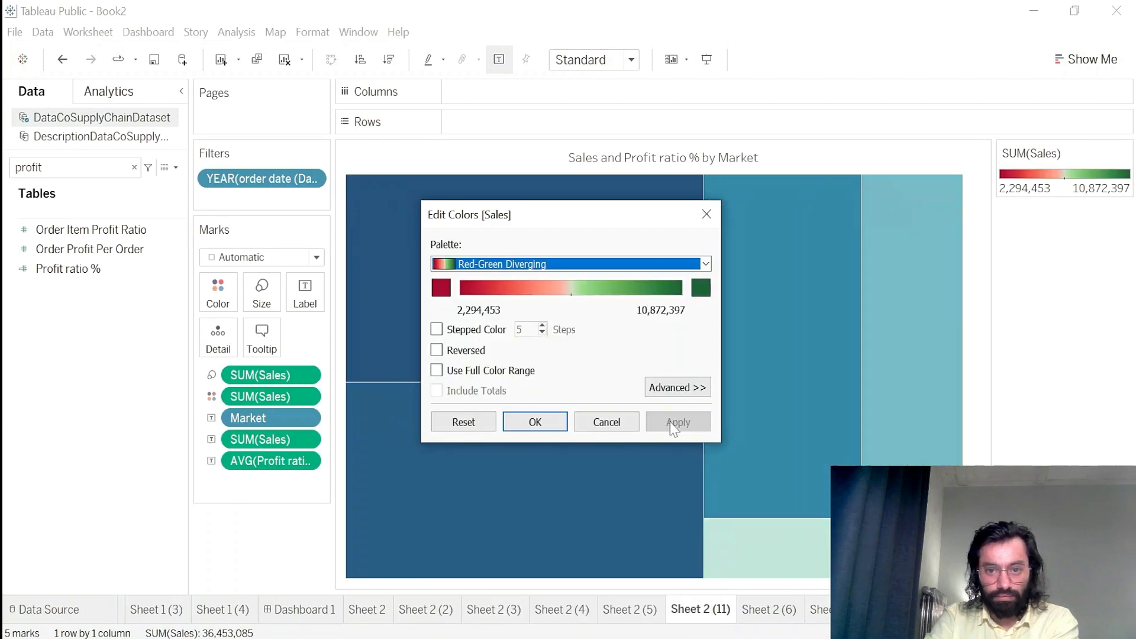
- Turn on stepped colour with 3 steps for the treemap's Sales palette, and return to Dashboard 1
{"action": "left_click", "coordinate": [437, 329]}
{"action": "left_click", "coordinate": [542, 333]}
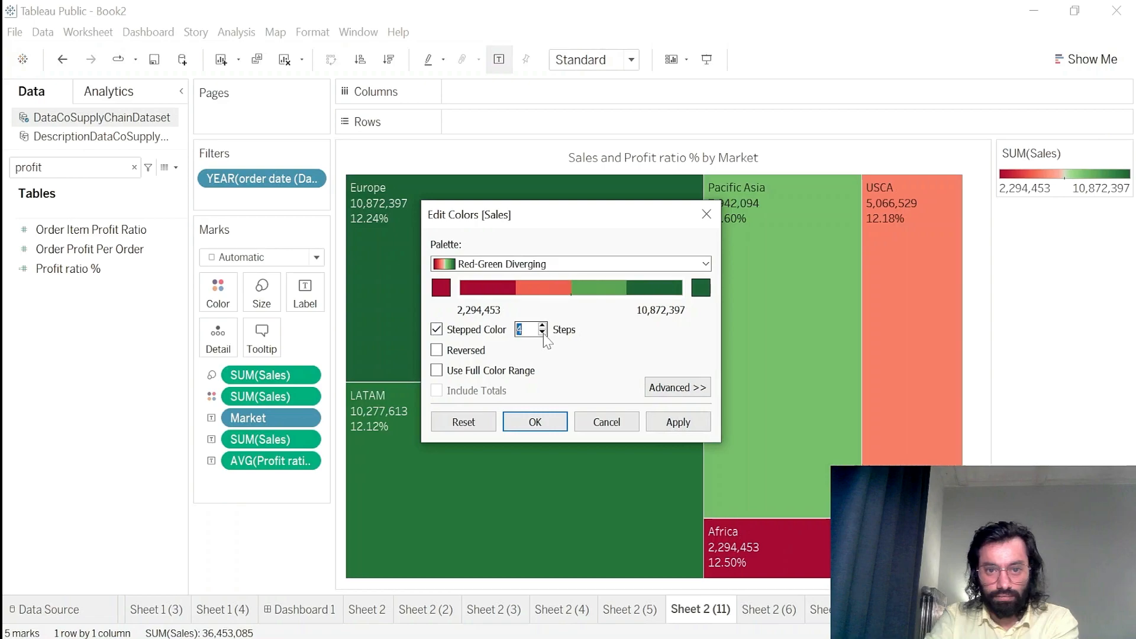
{"action": "left_click", "coordinate": [543, 333]}
{"action": "left_click", "coordinate": [674, 422]}
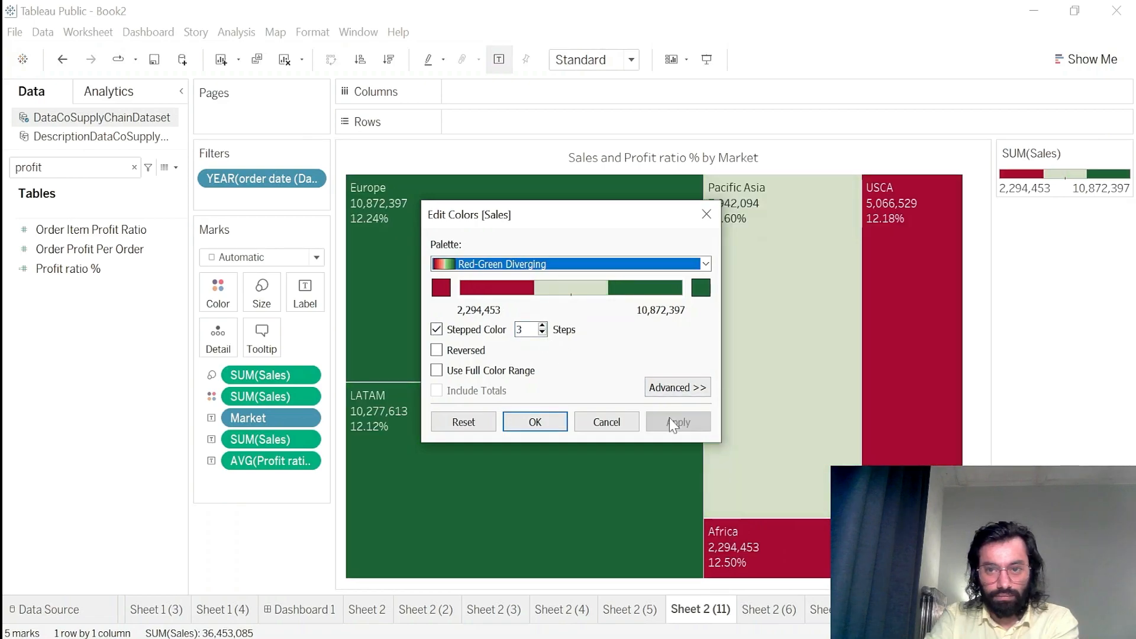
{"action": "left_click", "coordinate": [534, 422]}
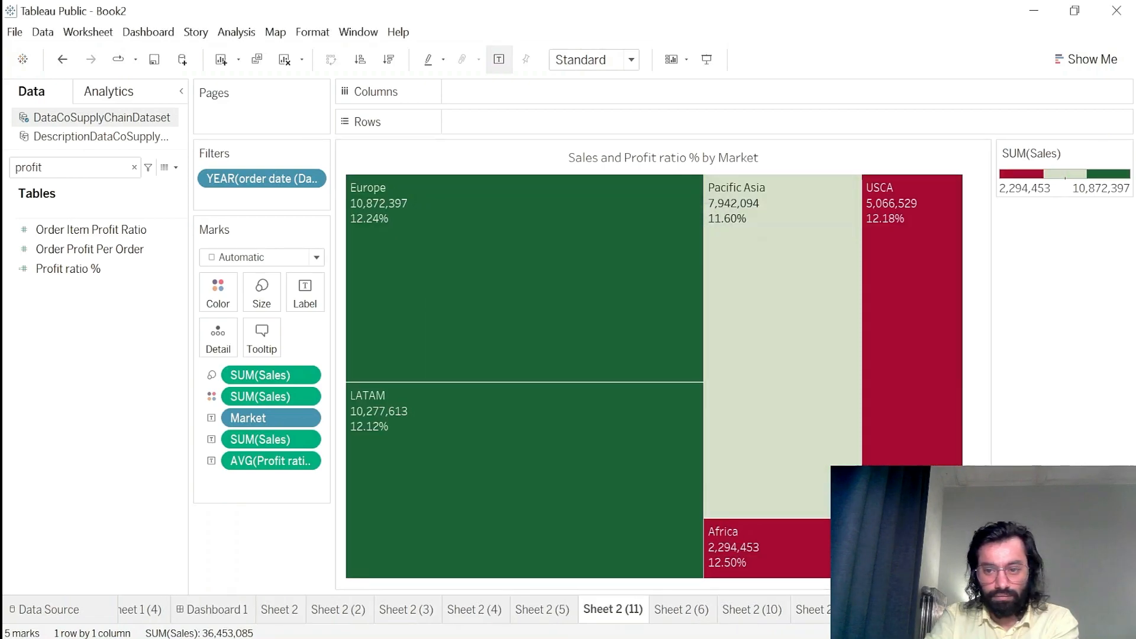
{"action": "left_click", "coordinate": [214, 609]}
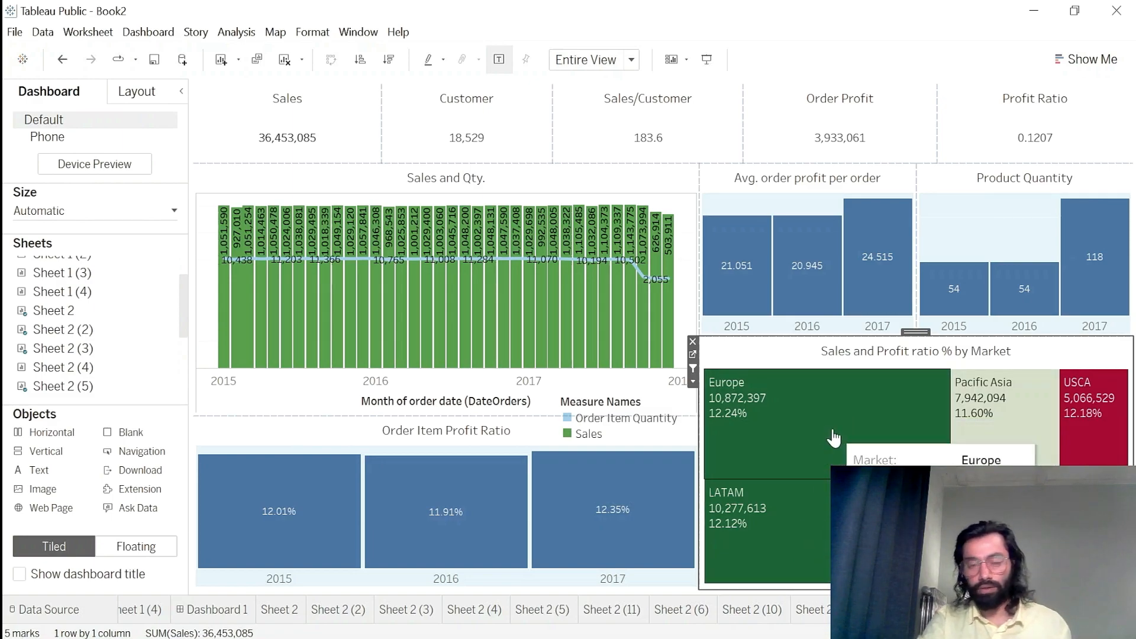
- Test the market filter by selecting and deselecting USCA in the treemap, ending with USCA selected
{"action": "left_click", "coordinate": [1101, 417]}
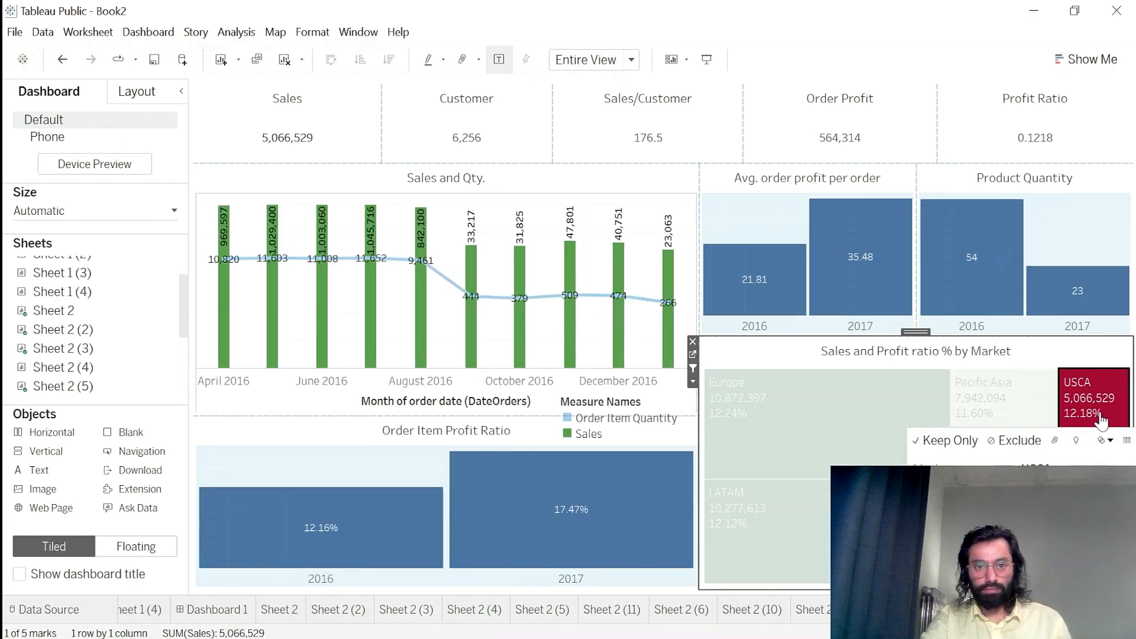
{"action": "left_click", "coordinate": [1101, 417]}
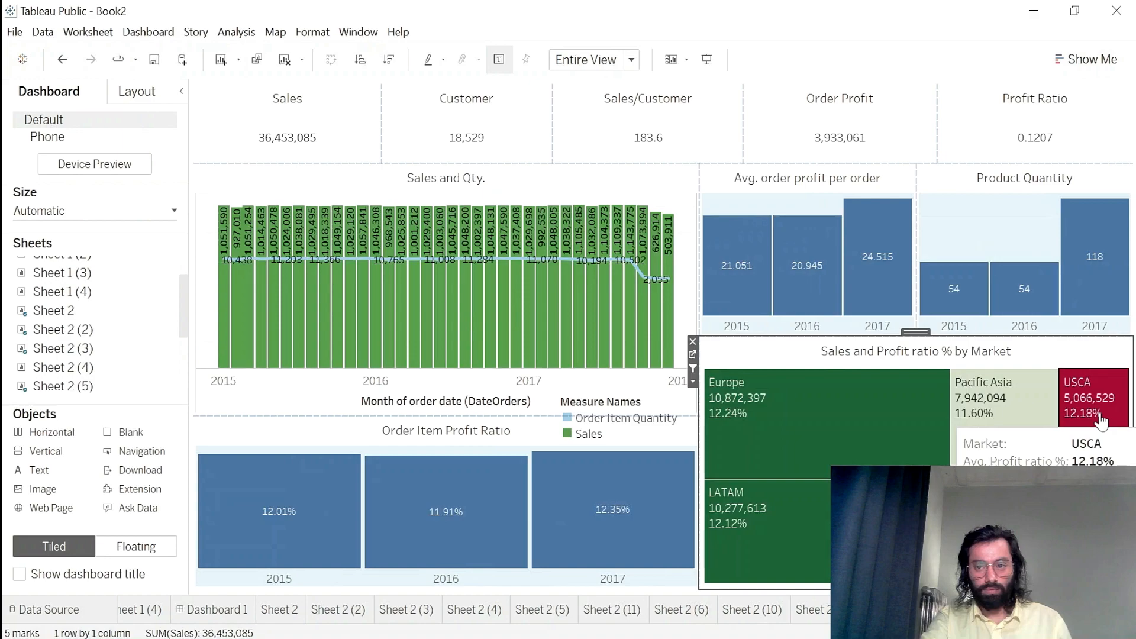
{"action": "left_click", "coordinate": [1101, 417]}
{"action": "left_click", "coordinate": [1100, 417]}
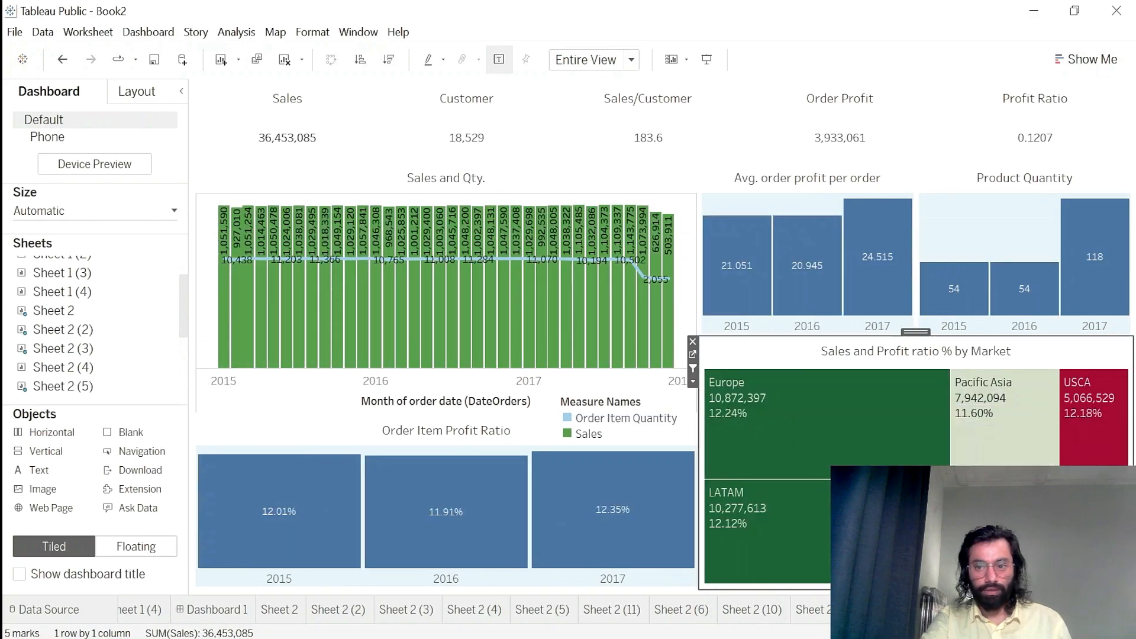
{"action": "left_click", "coordinate": [1099, 408]}
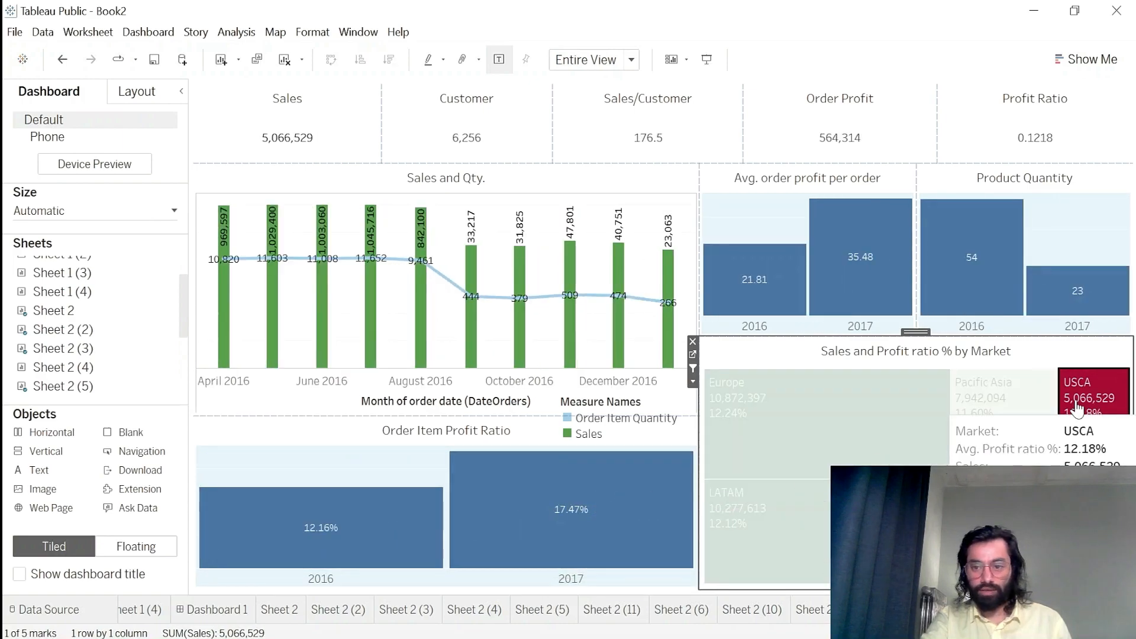
- Test the market treemap filter by clearing USCA and toggling other markets including Pacific Asia, and preview the dashboard in presentation mode
{"action": "left_click", "coordinate": [1095, 406]}
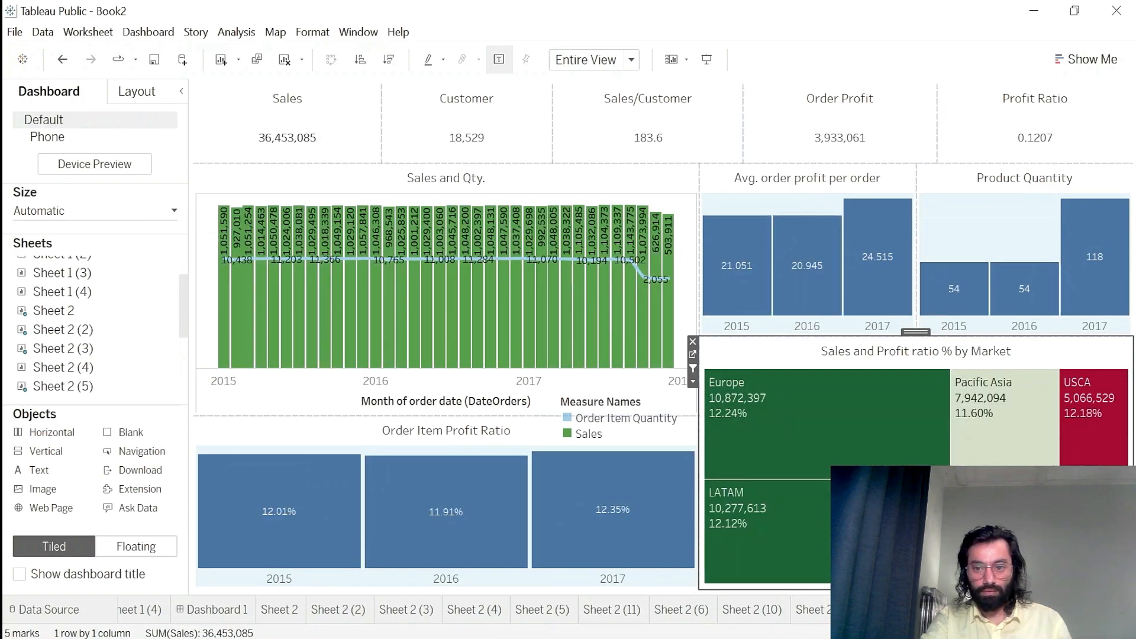
{"action": "left_click", "coordinate": [976, 520]}
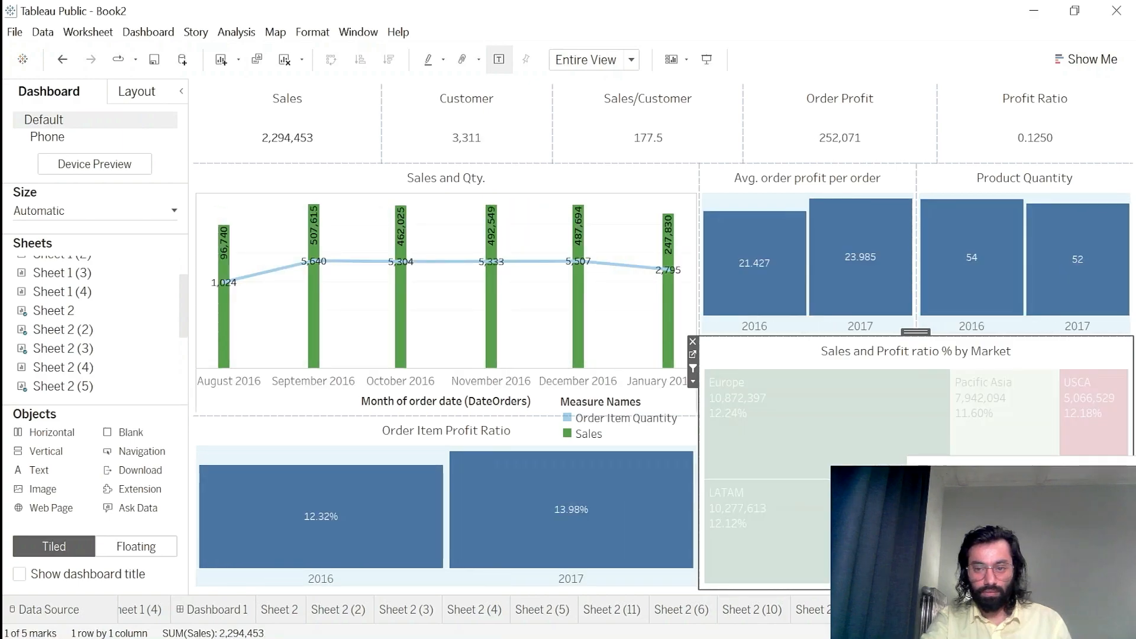
{"action": "left_click", "coordinate": [976, 521]}
{"action": "left_click", "coordinate": [975, 404]}
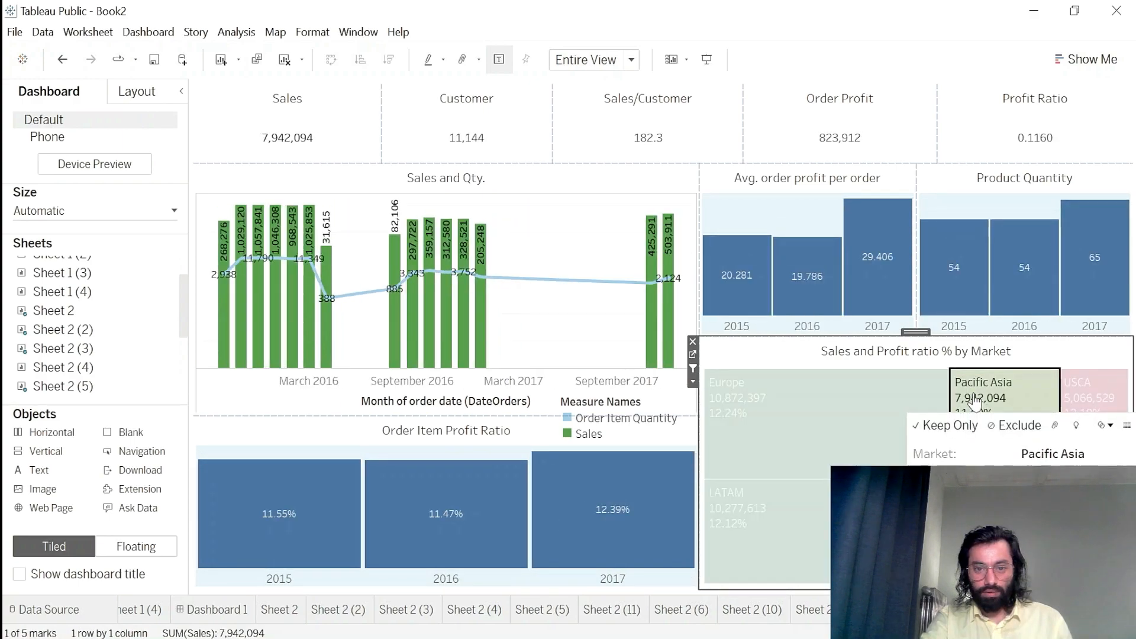
{"action": "left_click", "coordinate": [975, 404]}
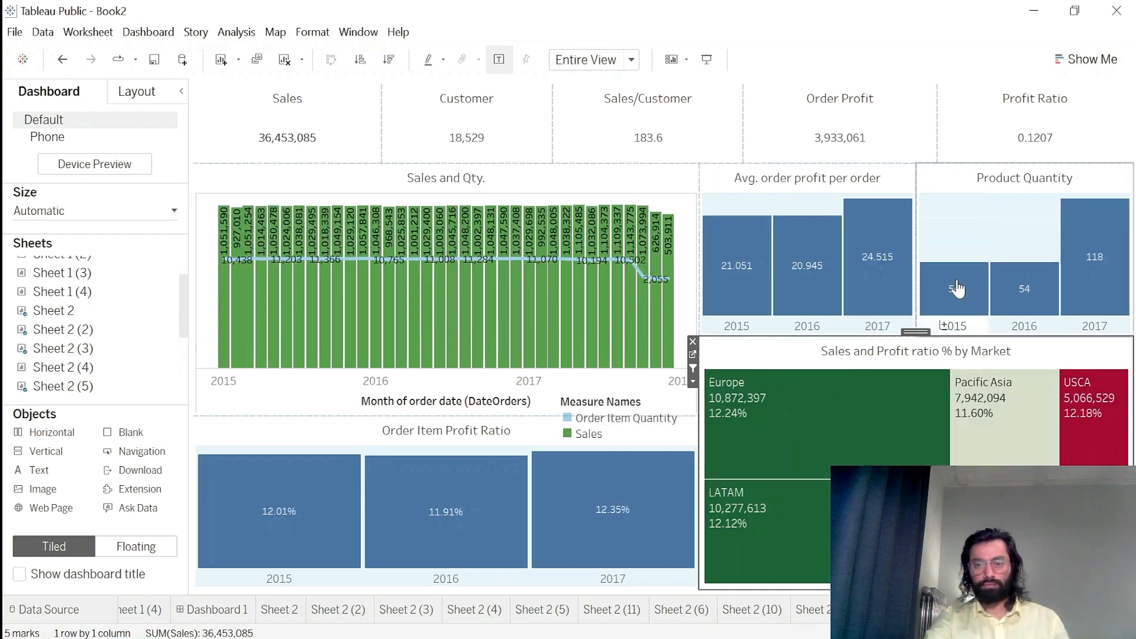
{"action": "left_click", "coordinate": [707, 59]}
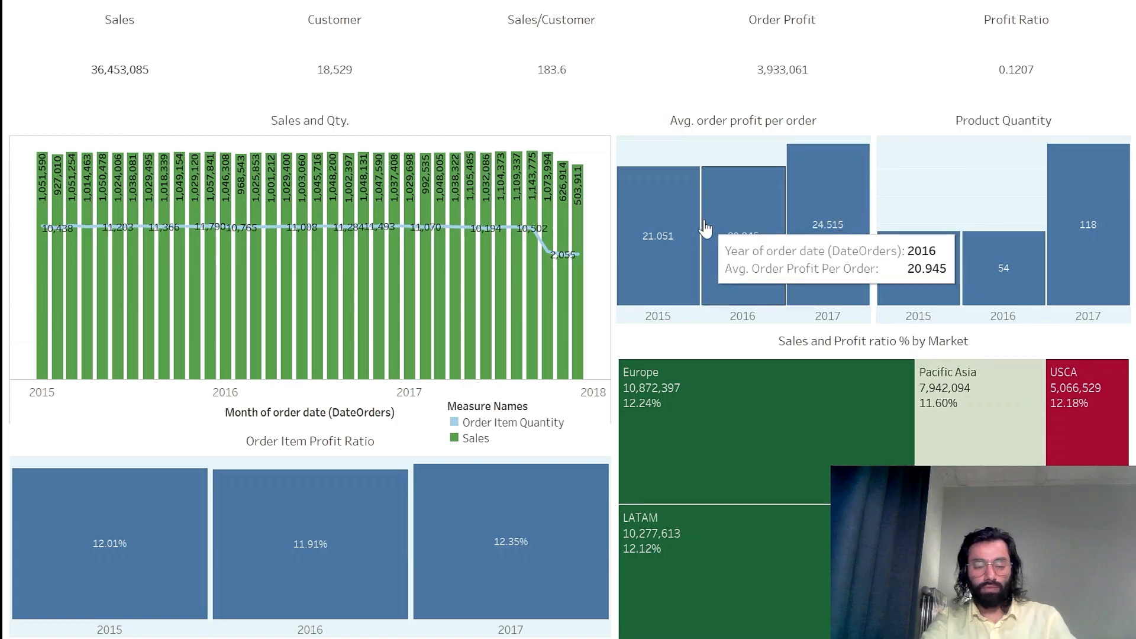
{"action": "key", "text": "Escape"}
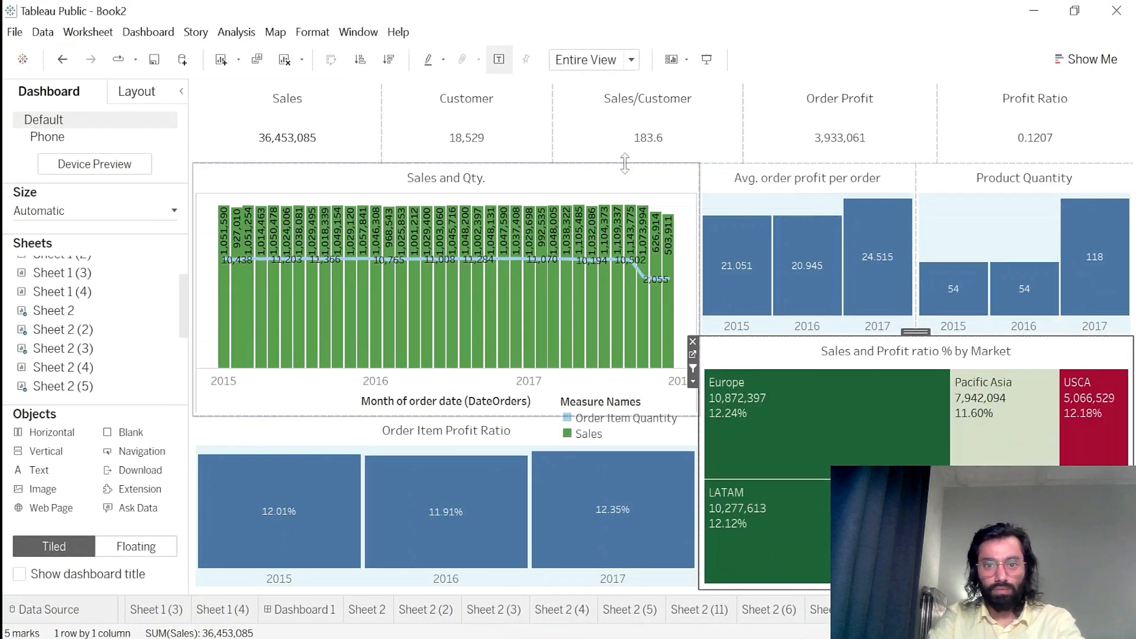
- Reduce the height of the KPI row to give the Sales and Qty. chart and the charts beside it more room
{"action": "left_click_drag", "start_coordinate": [625, 163], "coordinate": [624, 149]}
{"action": "left_click_drag", "start_coordinate": [624, 150], "coordinate": [621, 145]}
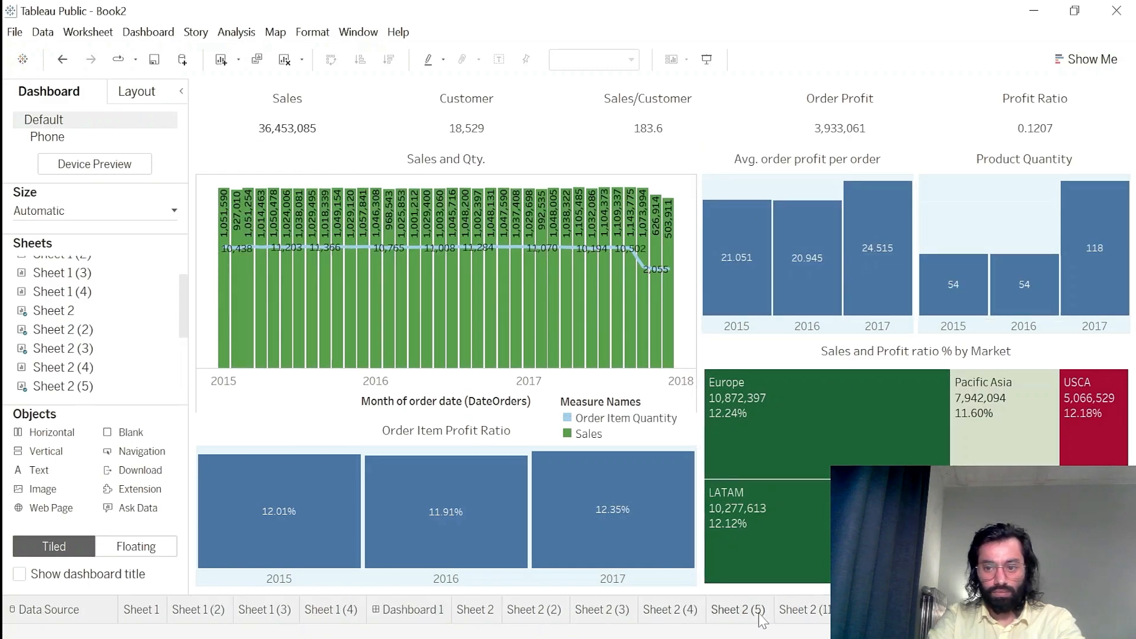
- Check the title styling on the Top 10 Product Dashboard and return to the finance dashboard
{"action": "scroll", "coordinate": [760, 617], "scroll_direction": "down", "scroll_amount": 1}
{"action": "scroll", "coordinate": [761, 615], "scroll_direction": "up", "scroll_amount": 3}
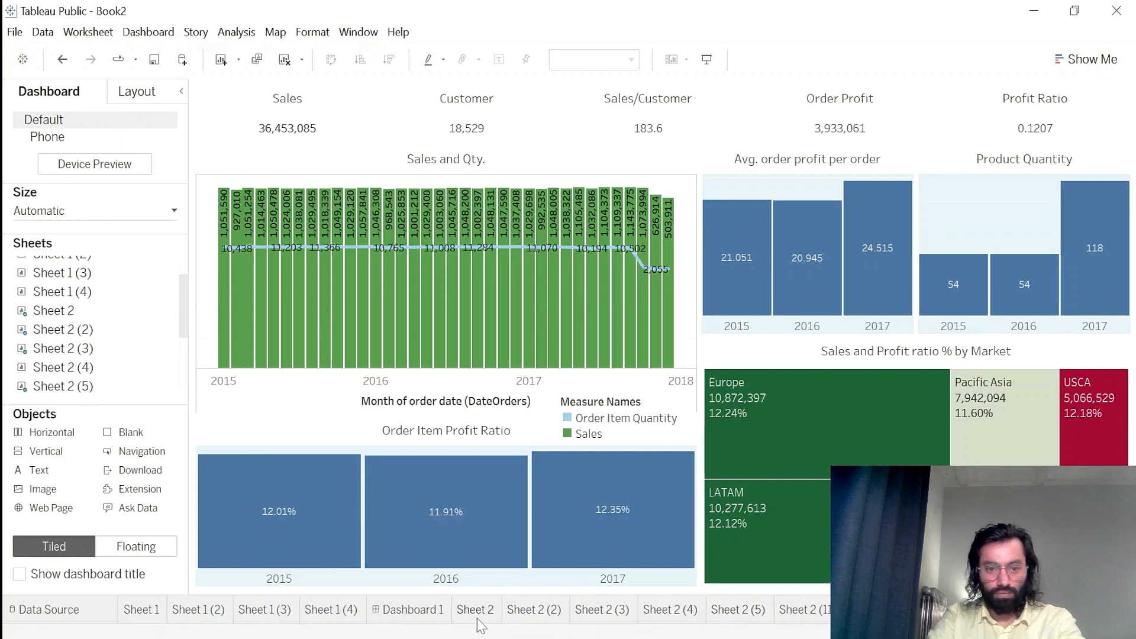
{"action": "left_click", "coordinate": [411, 611]}
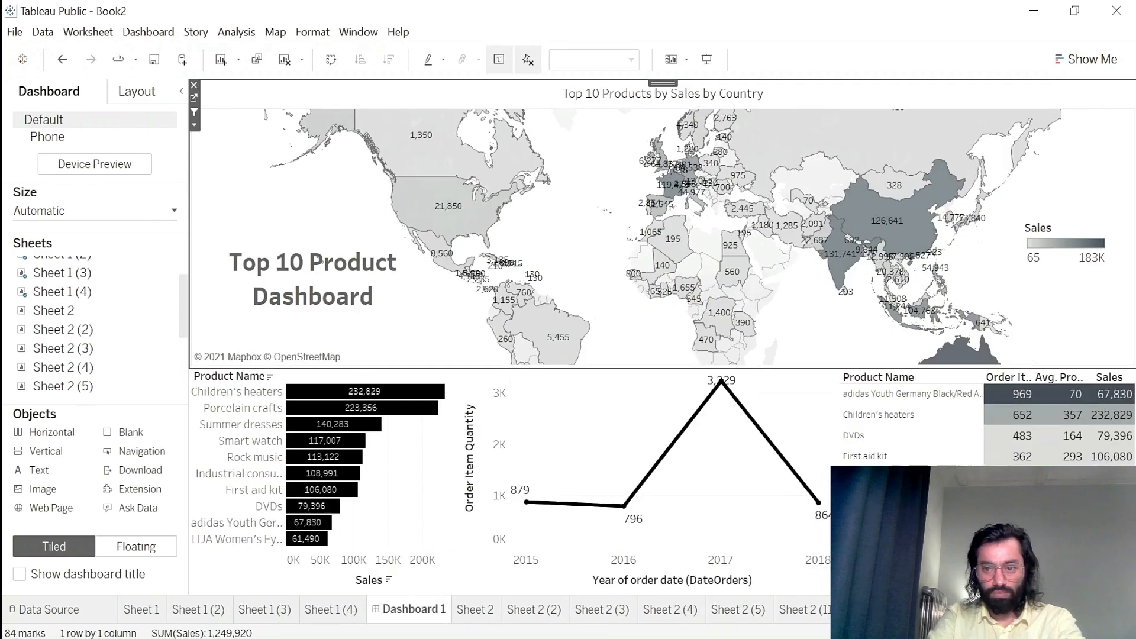
{"action": "scroll", "coordinate": [411, 609], "scroll_direction": "down", "scroll_amount": 3}
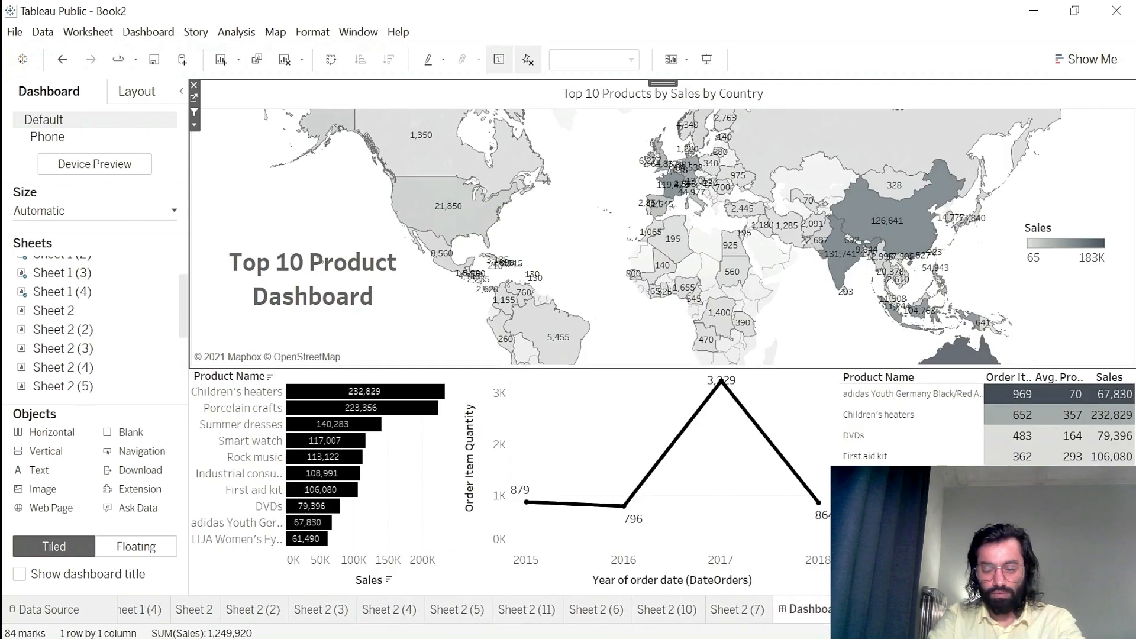
{"action": "left_click_drag", "start_coordinate": [835, 610], "coordinate": [905, 610]}
{"action": "left_click", "coordinate": [947, 610]}
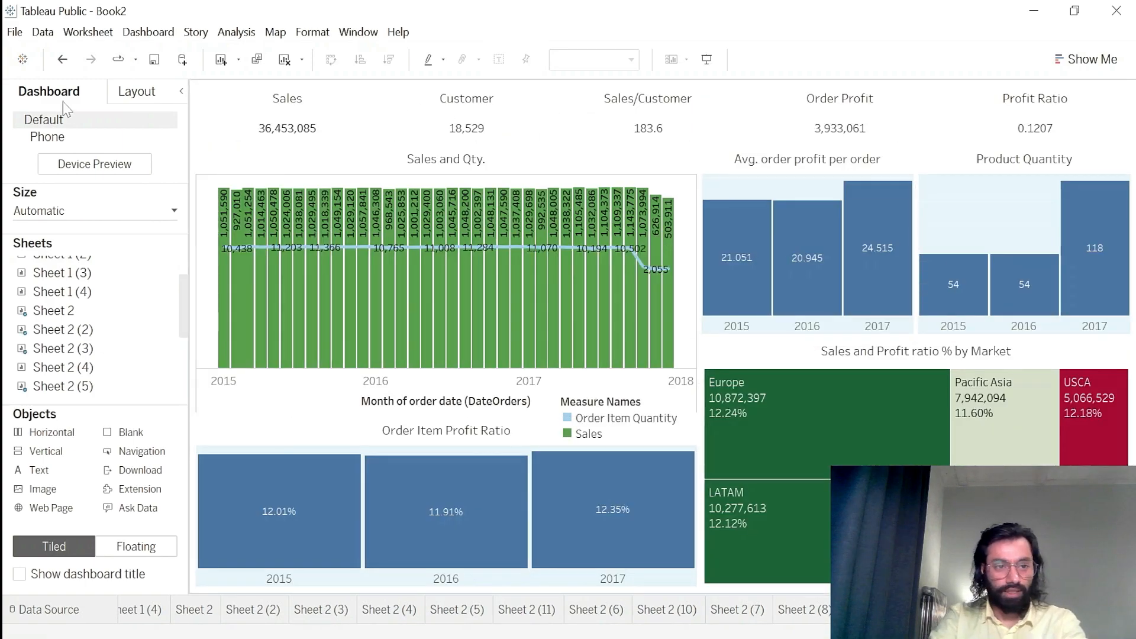
- Add a tiled text object above the Sales/Customer KPI and enter "Finance Overview" as its text
{"action": "scroll", "coordinate": [116, 362], "scroll_direction": "up", "scroll_amount": 2}
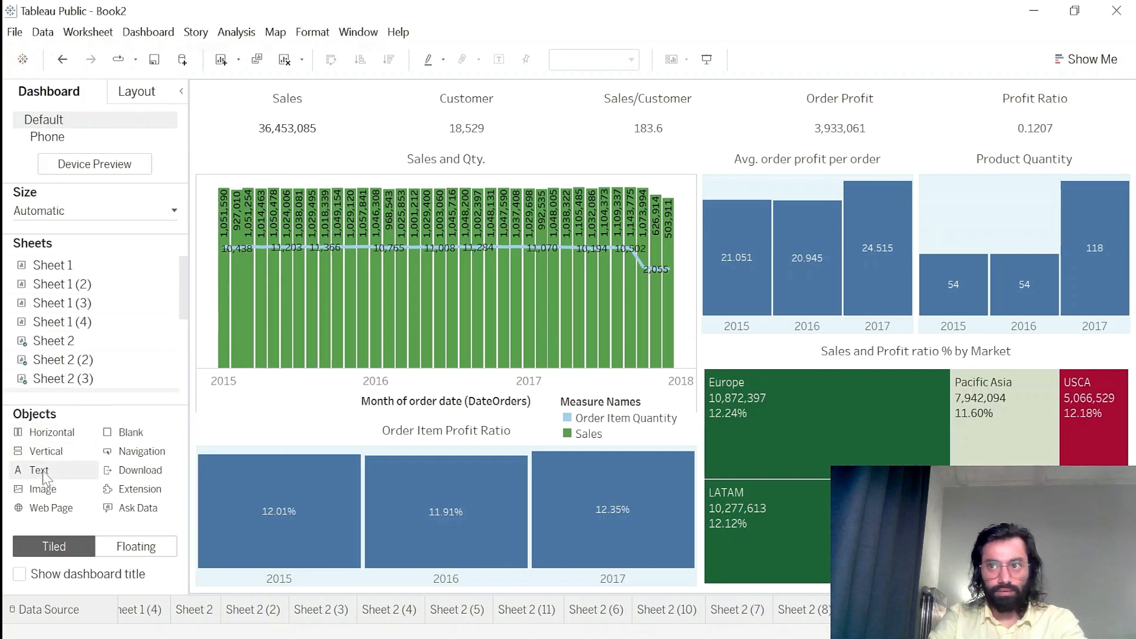
{"action": "left_click_drag", "start_coordinate": [49, 477], "coordinate": [645, 108]}
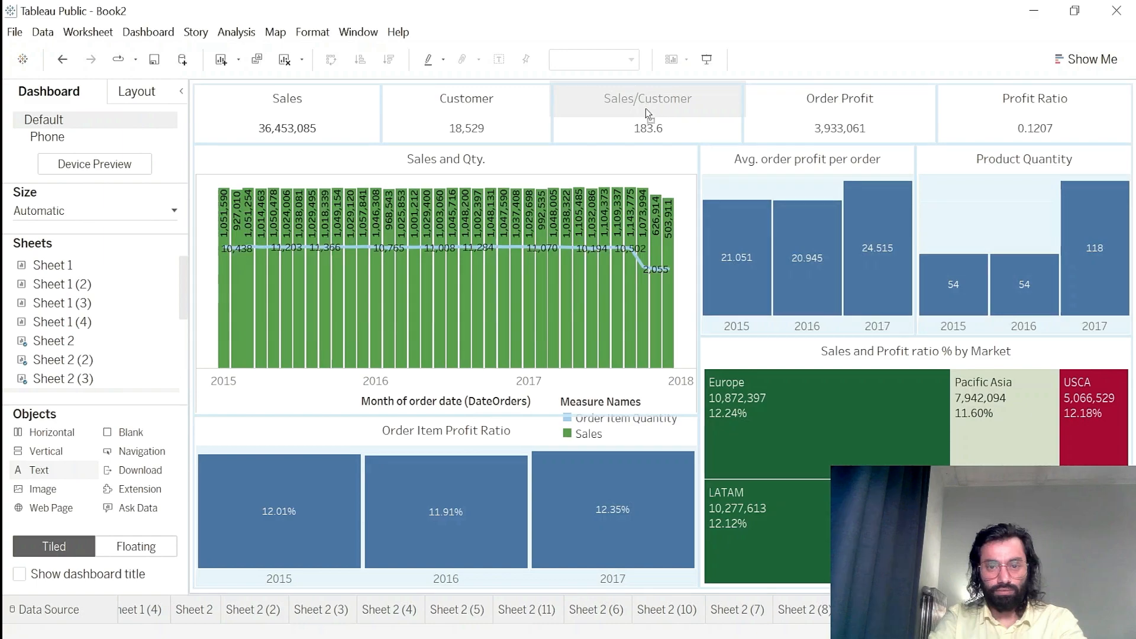
{"action": "left_click_drag", "start_coordinate": [645, 109], "coordinate": [645, 109]}
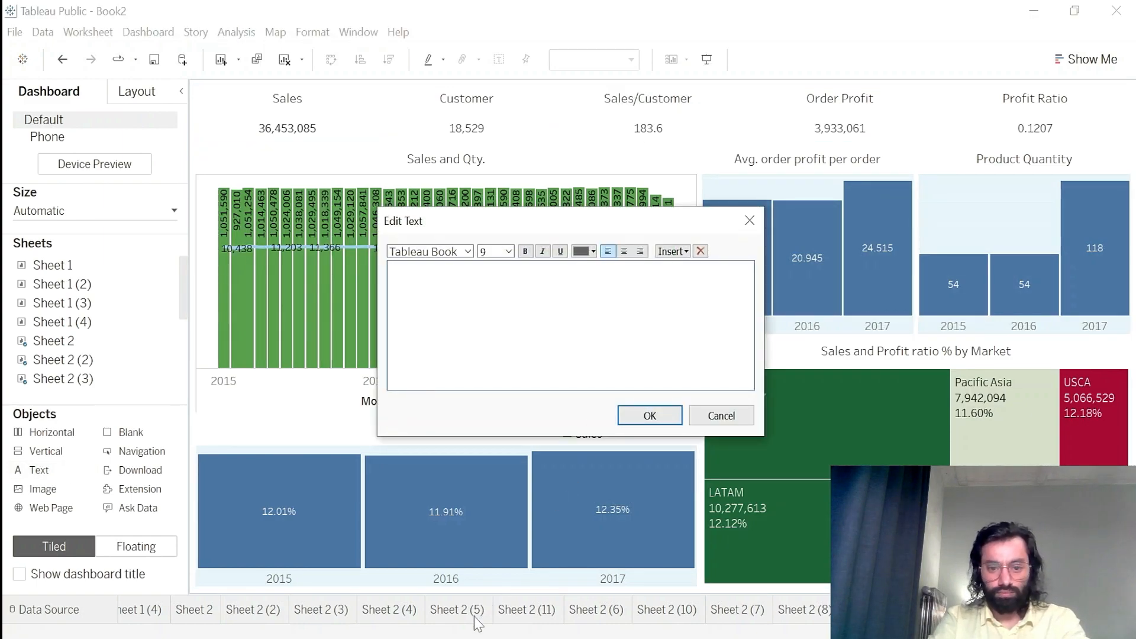
{"action": "mouse_move", "coordinate": [412, 636]}
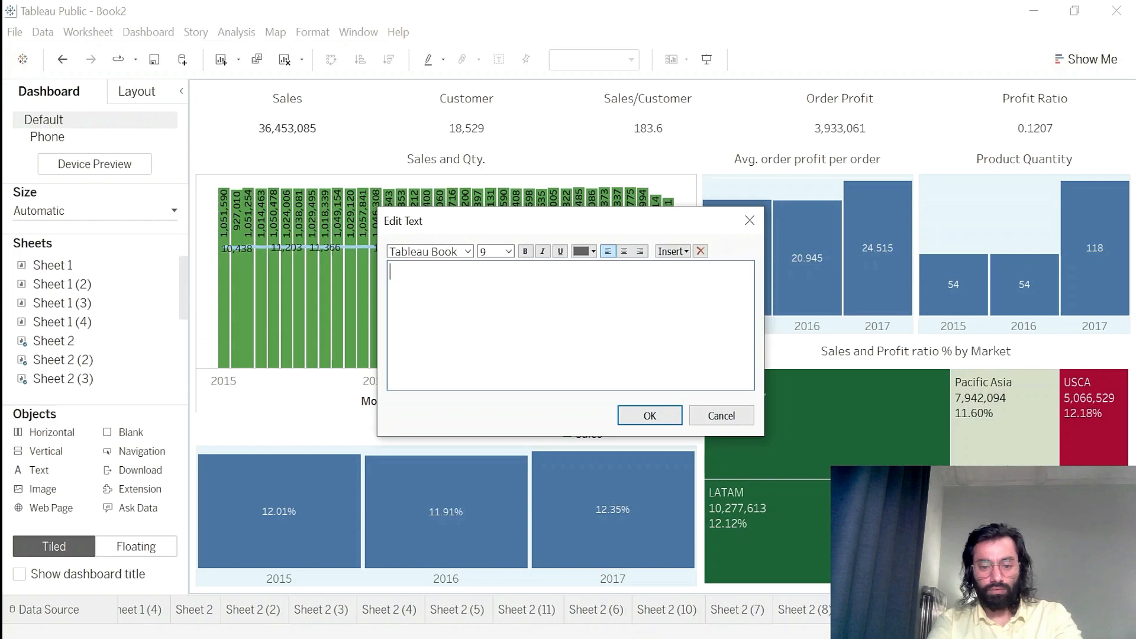
{"action": "type", "text": "ance O"}
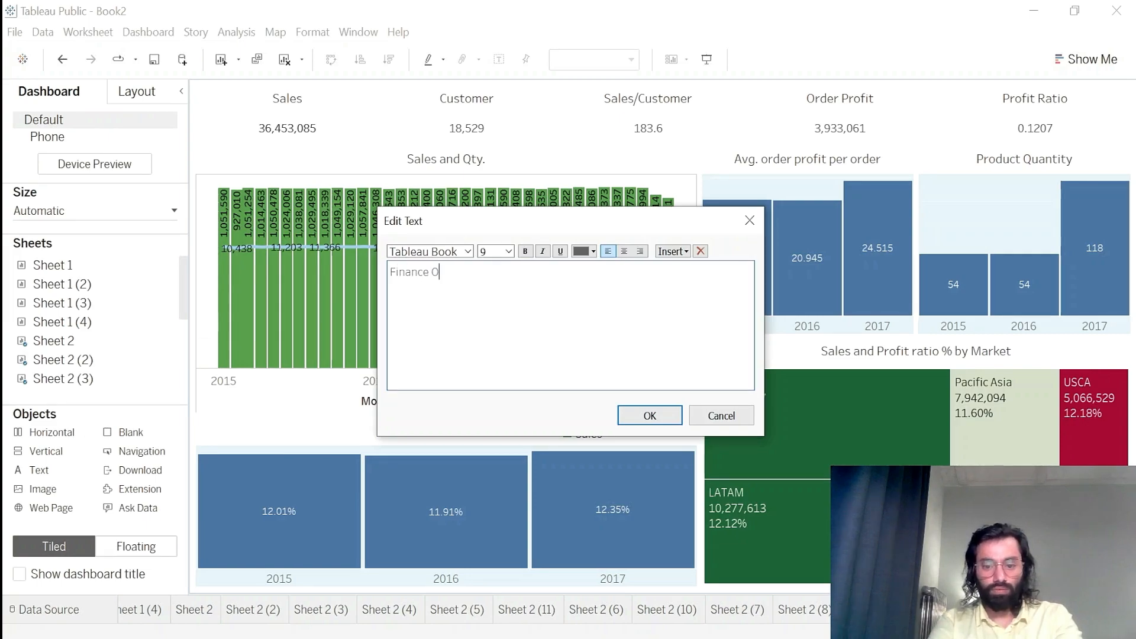
{"action": "type", "text": "verv"}
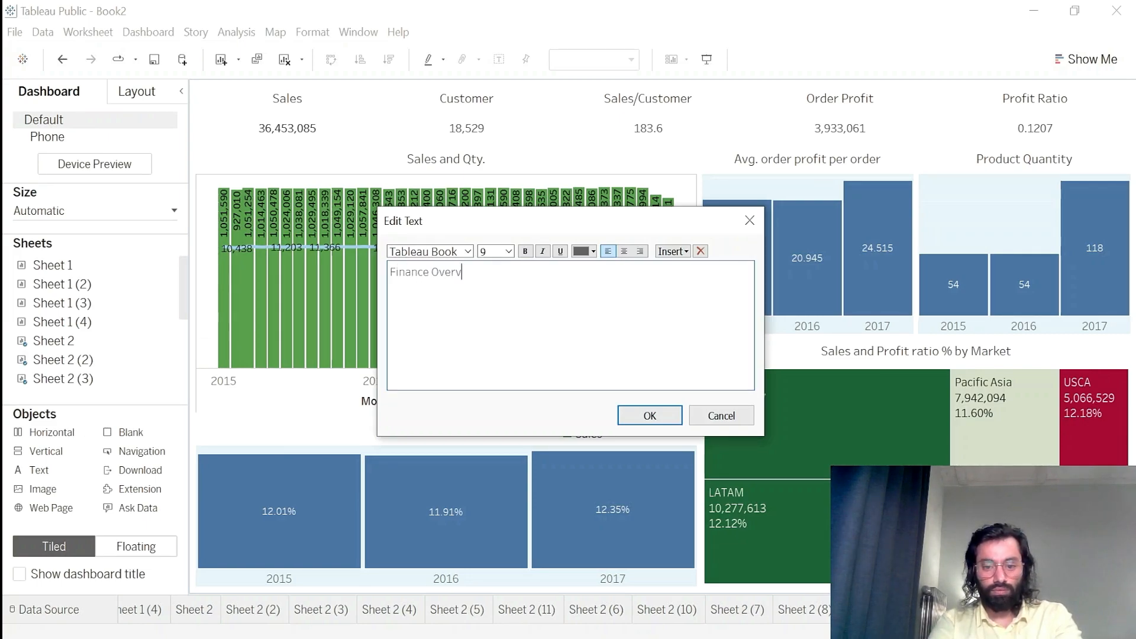
{"action": "type", "text": "iew"}
- Format the whole "Finance Overview" text at size 20 in Tableau Bold and accept the text
{"action": "key", "text": "ctrl+a"}
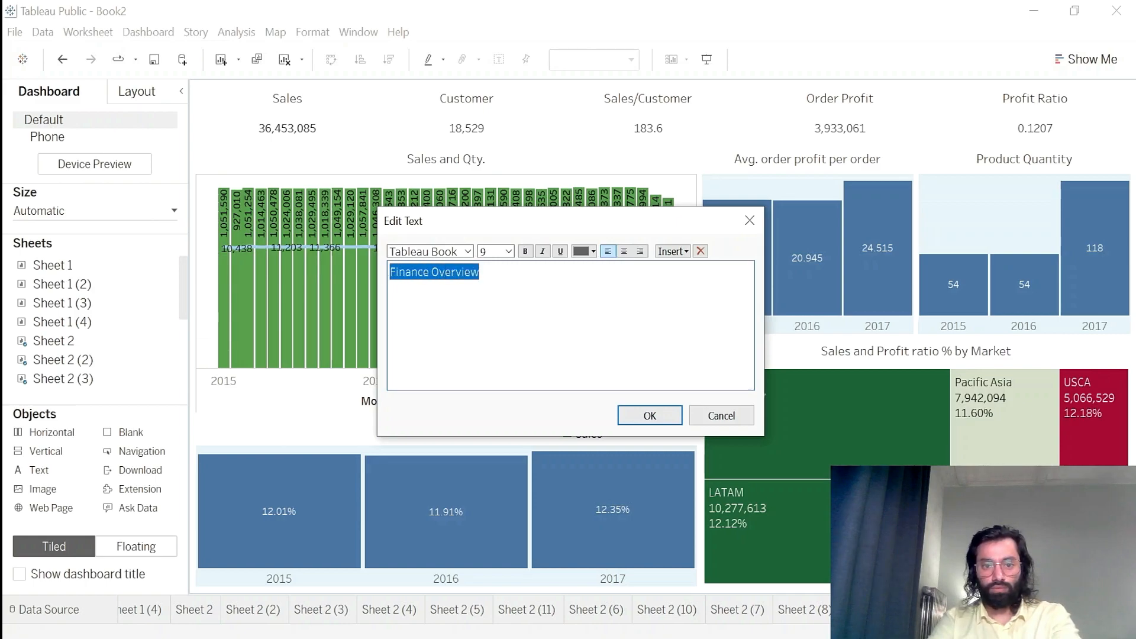
{"action": "left_click", "coordinate": [508, 251]}
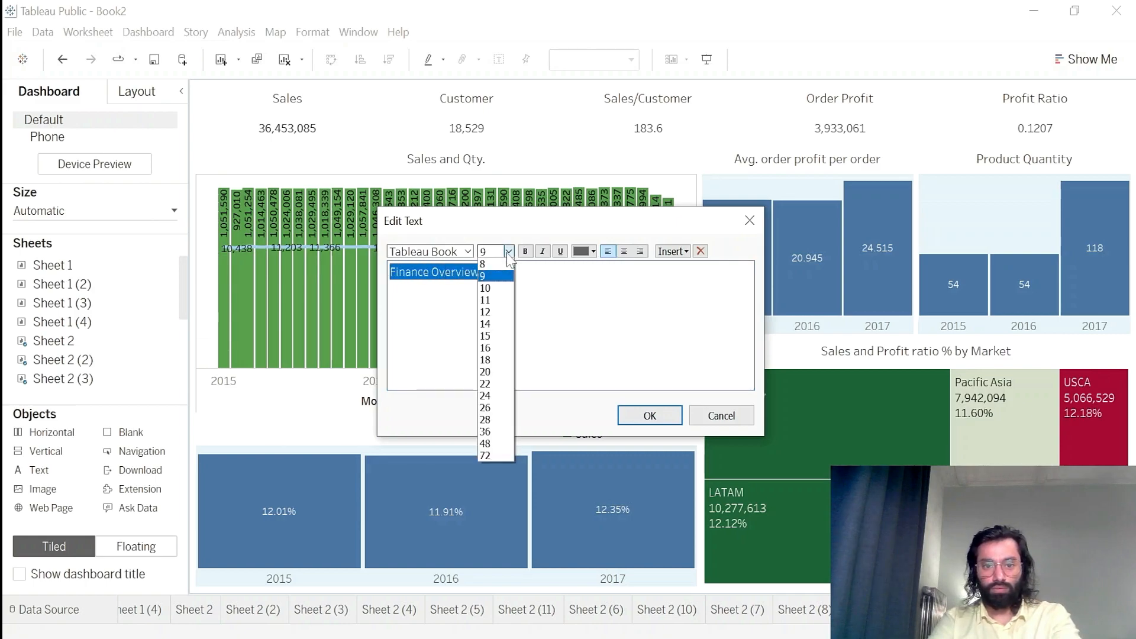
{"action": "left_click", "coordinate": [496, 372]}
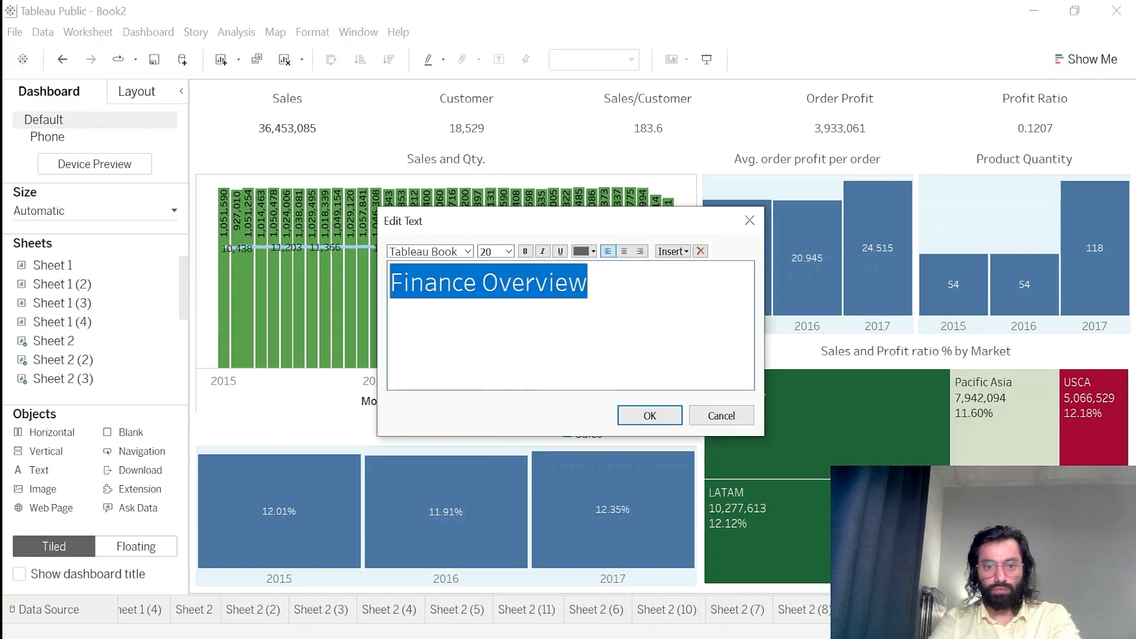
{"action": "left_click", "coordinate": [467, 251]}
{"action": "left_click", "coordinate": [423, 278]}
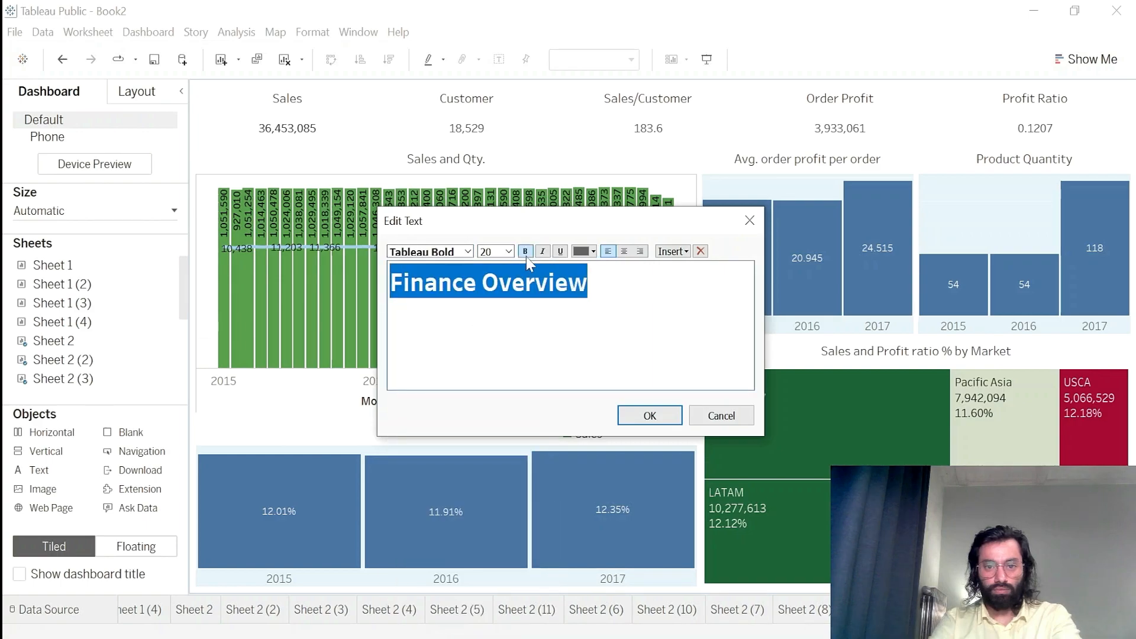
{"action": "left_click", "coordinate": [650, 415]}
- Move the Finance Overview title to the start of the KPI row, before the Sales KPI
{"action": "left_click", "coordinate": [749, 104]}
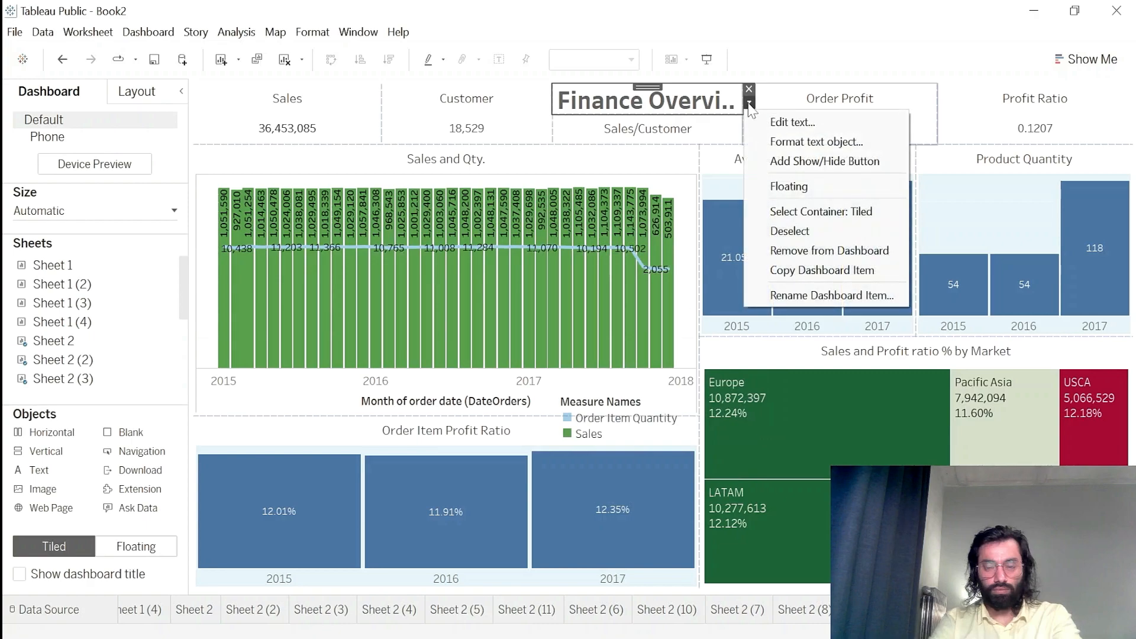
{"action": "left_click", "coordinate": [700, 139]}
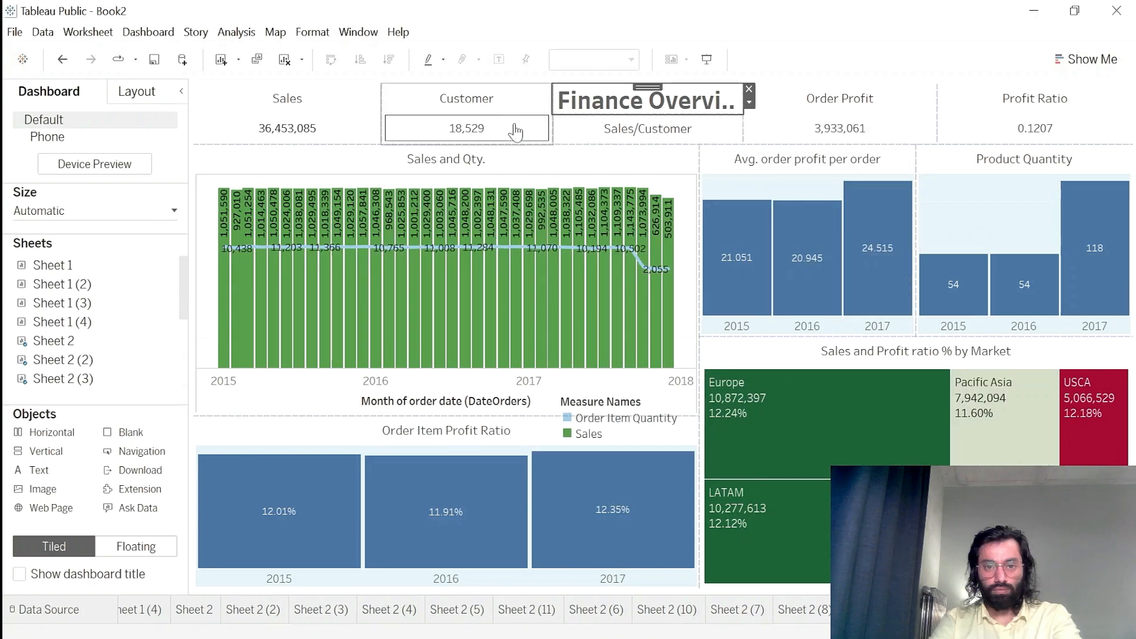
{"action": "left_click_drag", "start_coordinate": [649, 84], "coordinate": [235, 110]}
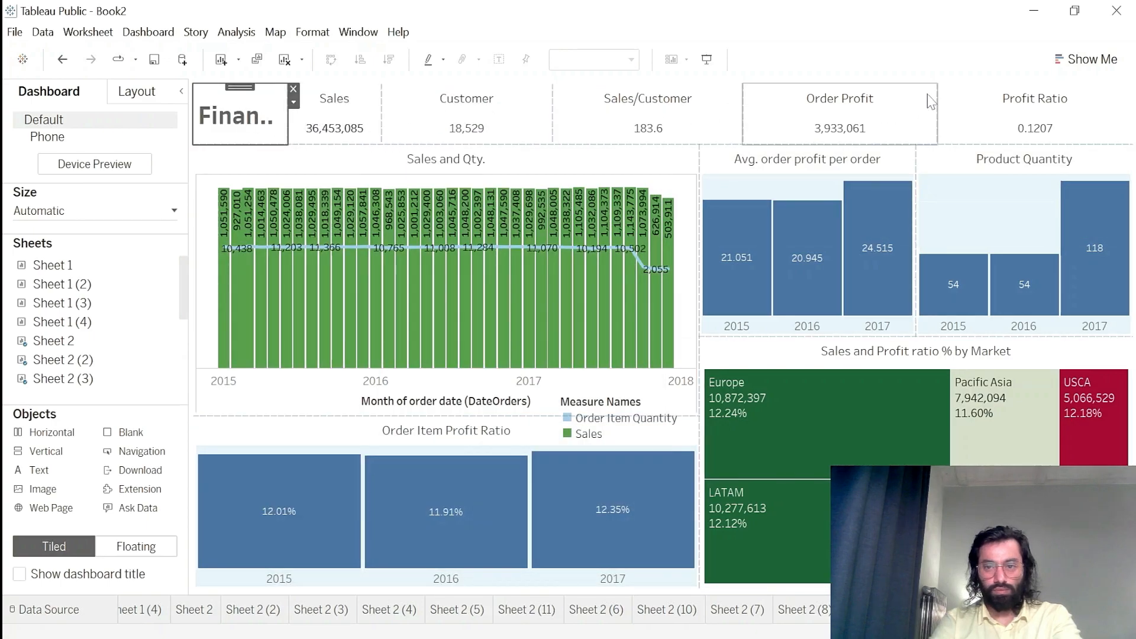
- Narrow the KPI tiles and shift their borders so the title tile is wide enough for the full Finance Overview text
{"action": "left_click_drag", "start_coordinate": [938, 111], "coordinate": [992, 113]}
{"action": "left_click_drag", "start_coordinate": [744, 110], "coordinate": [839, 118]}
{"action": "left_click", "coordinate": [841, 118]}
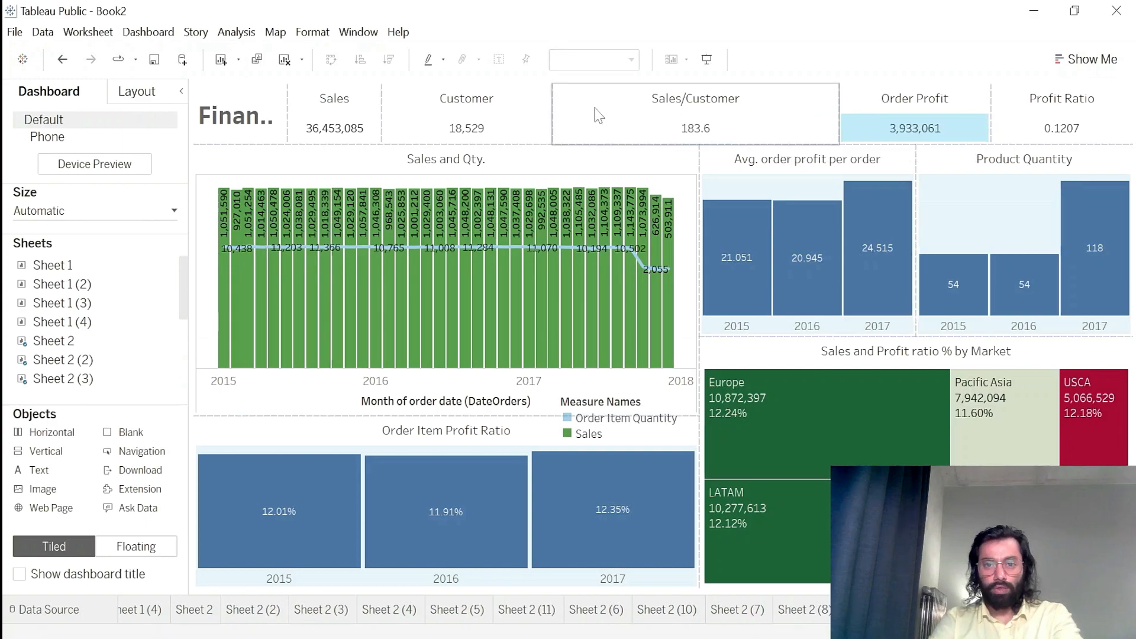
{"action": "left_click_drag", "start_coordinate": [553, 112], "coordinate": [699, 106]}
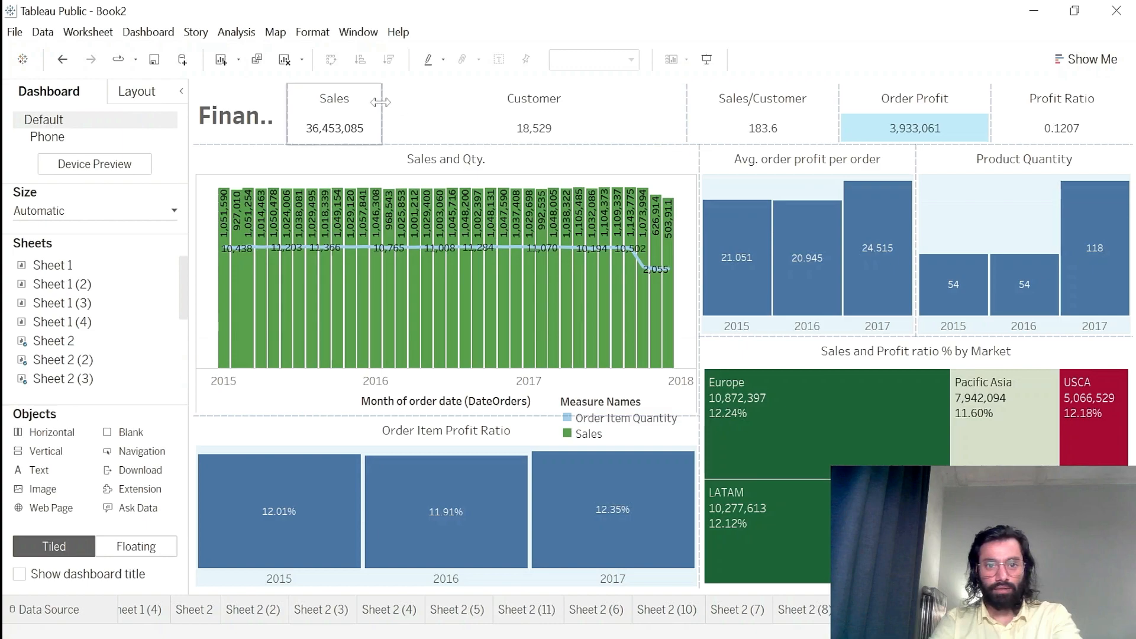
{"action": "left_click_drag", "start_coordinate": [382, 108], "coordinate": [550, 110]}
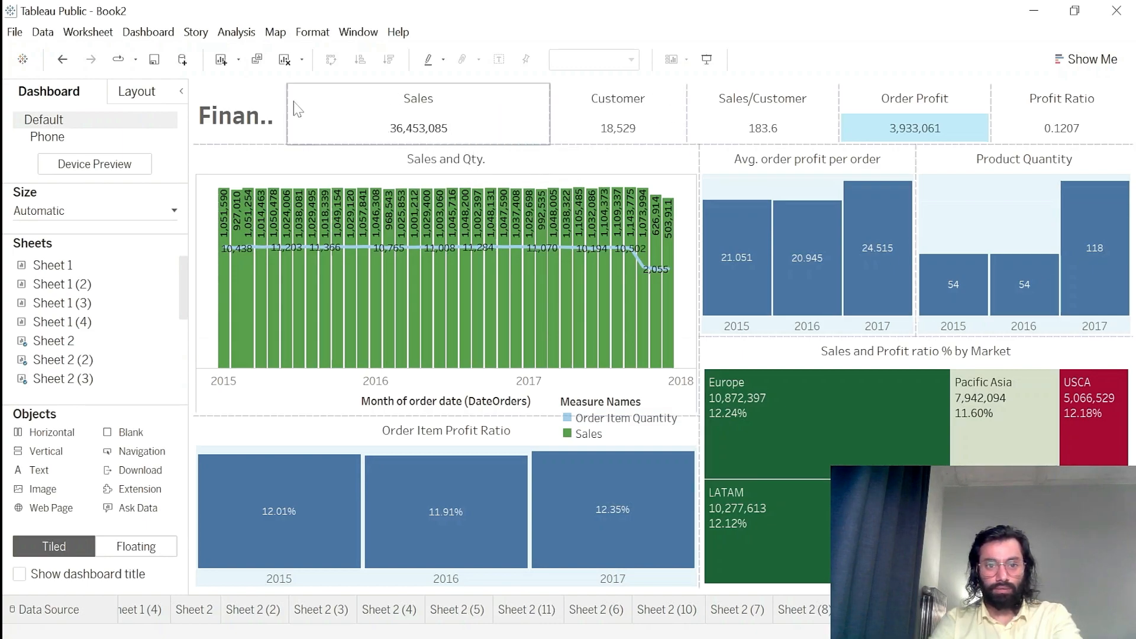
{"action": "left_click_drag", "start_coordinate": [286, 115], "coordinate": [427, 109]}
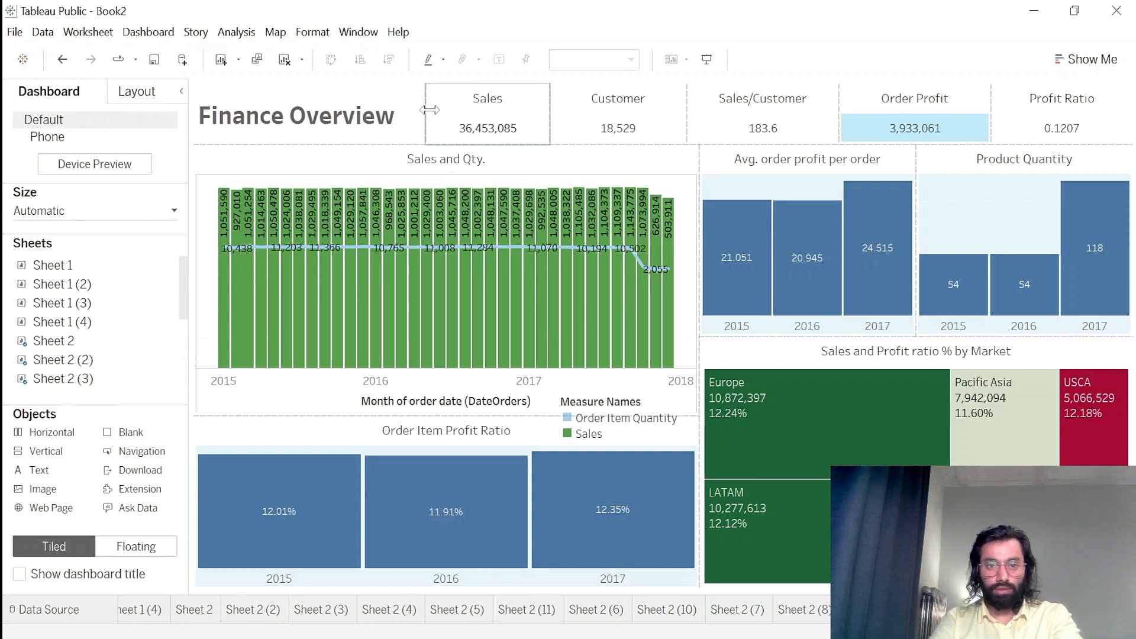
- Change the Finance Overview title's text colour to dark blue
{"action": "left_click", "coordinate": [373, 92]}
{"action": "right_click", "coordinate": [373, 91]}
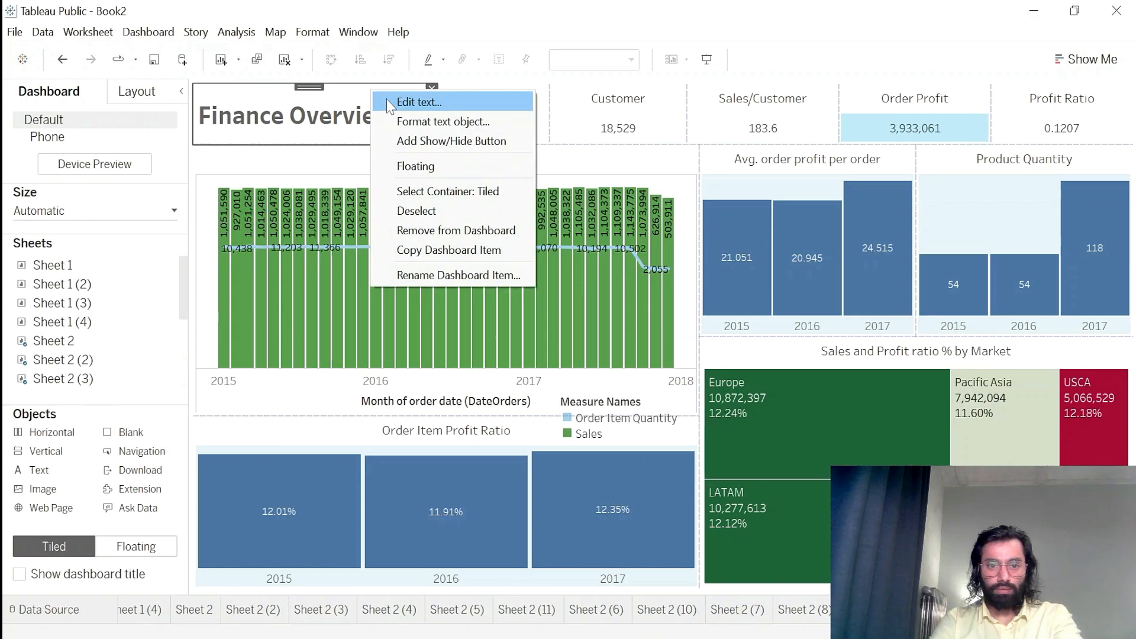
{"action": "left_click", "coordinate": [386, 101]}
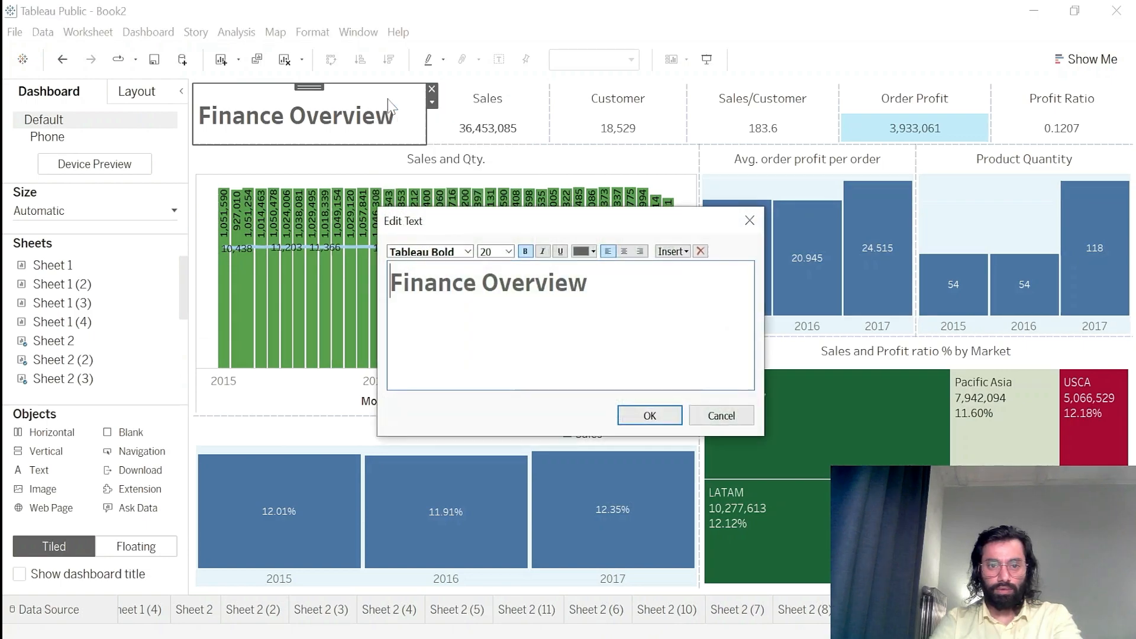
{"action": "left_click_drag", "start_coordinate": [589, 284], "coordinate": [389, 284]}
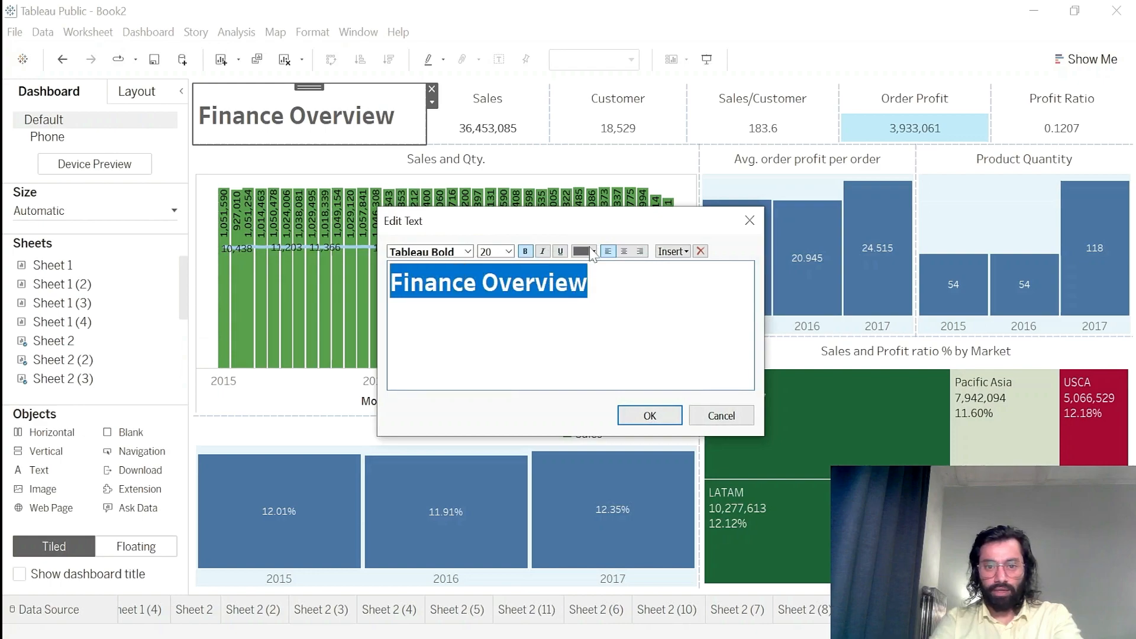
{"action": "left_click", "coordinate": [593, 251]}
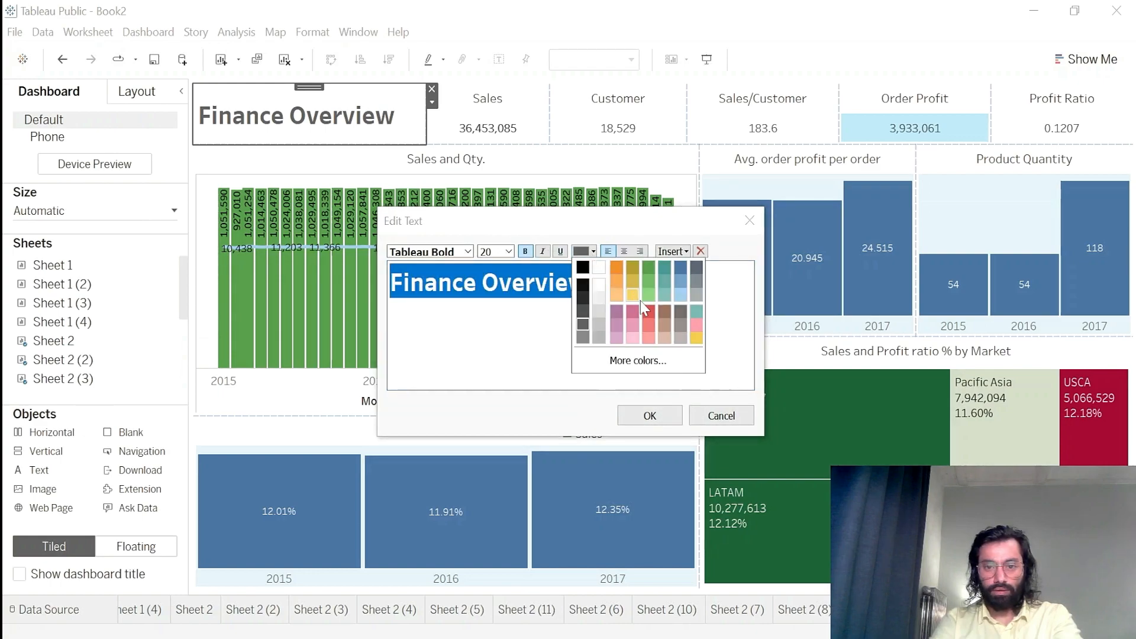
{"action": "left_click", "coordinate": [678, 268]}
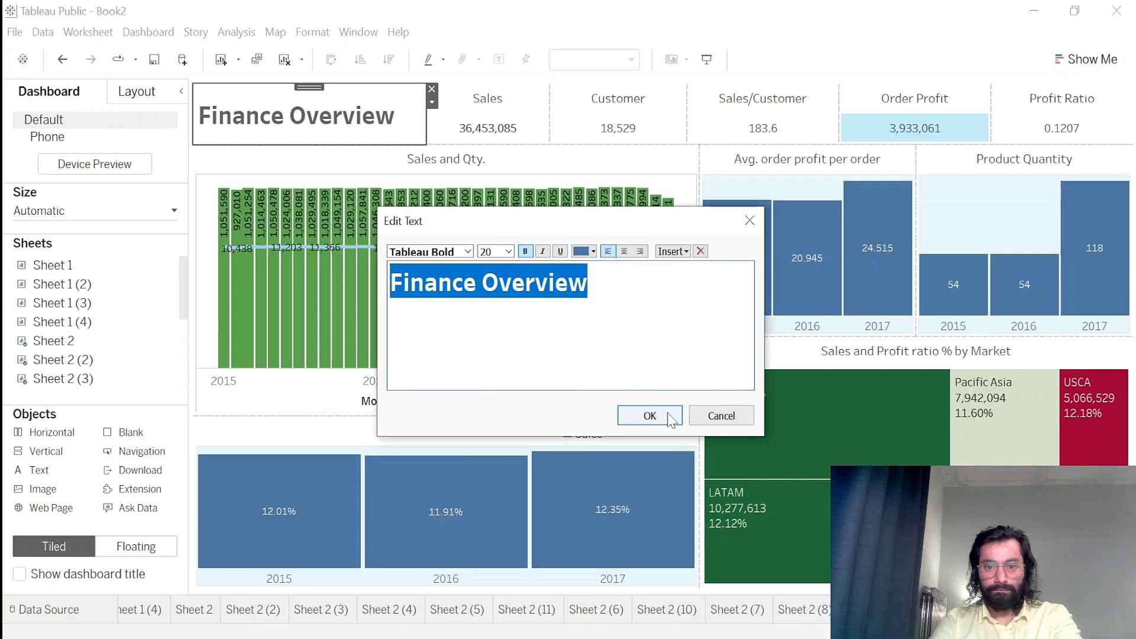
{"action": "left_click", "coordinate": [649, 416]}
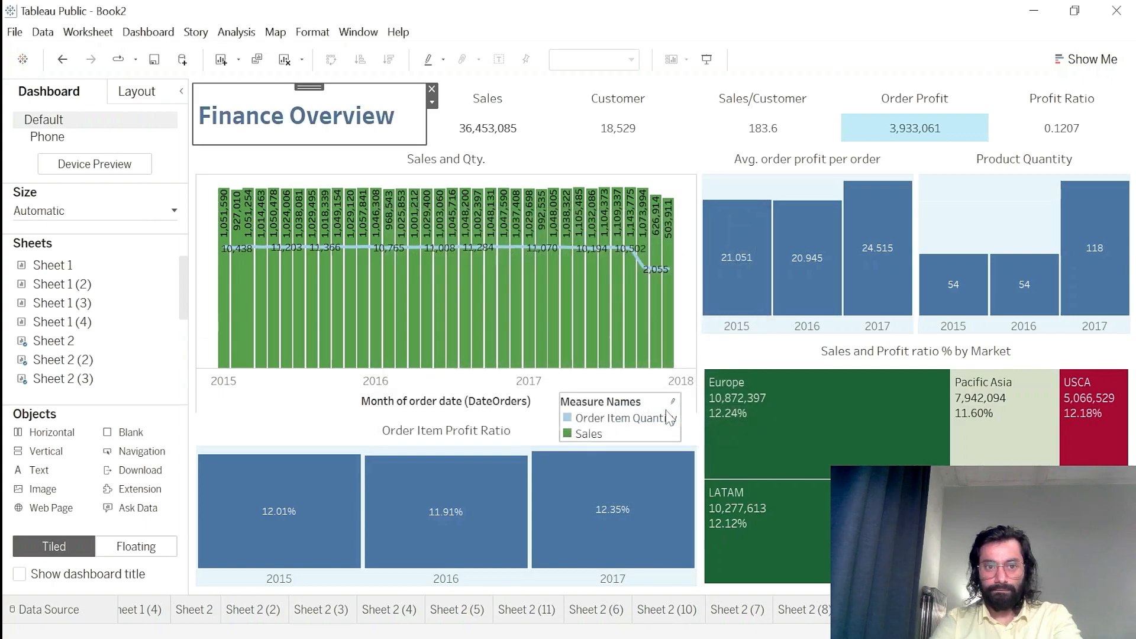
- Try centre alignment on the Finance Overview title and set it back to left alignment
{"action": "left_click", "coordinate": [432, 103]}
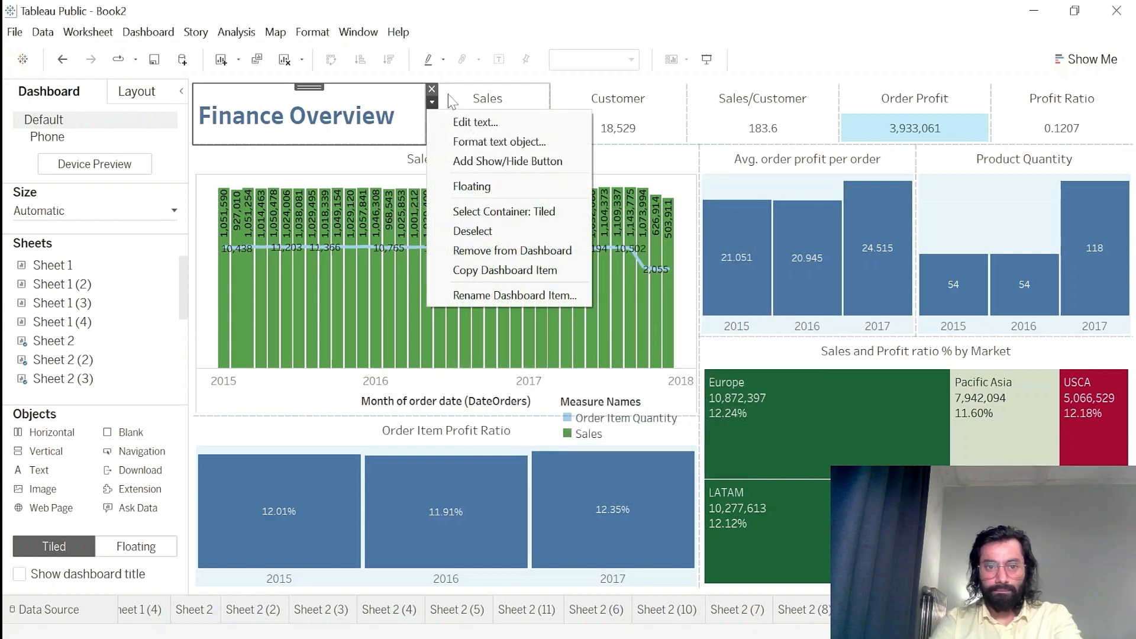
{"action": "left_click", "coordinate": [482, 141]}
{"action": "left_click", "coordinate": [116, 149]}
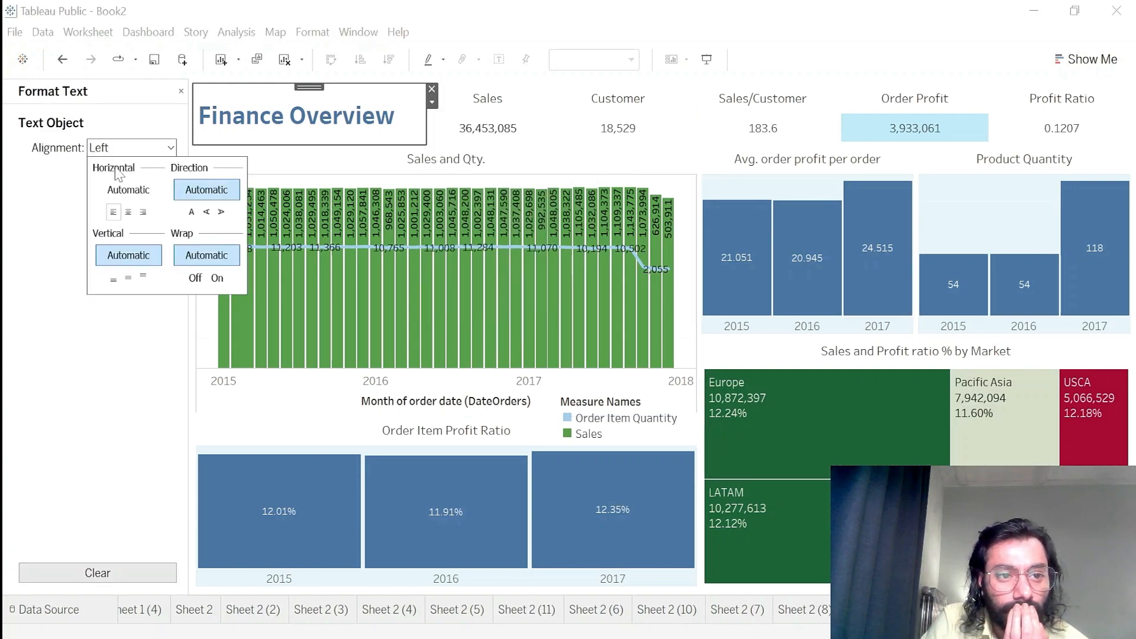
{"action": "left_click", "coordinate": [128, 212]}
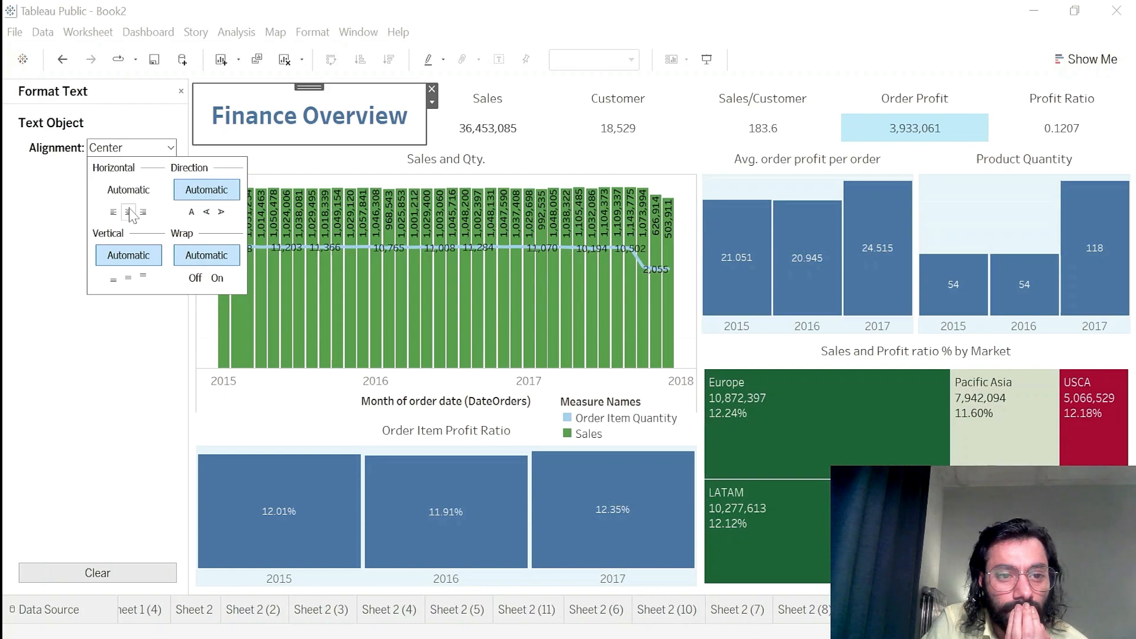
{"action": "left_click", "coordinate": [113, 212]}
{"action": "left_click", "coordinate": [62, 228]}
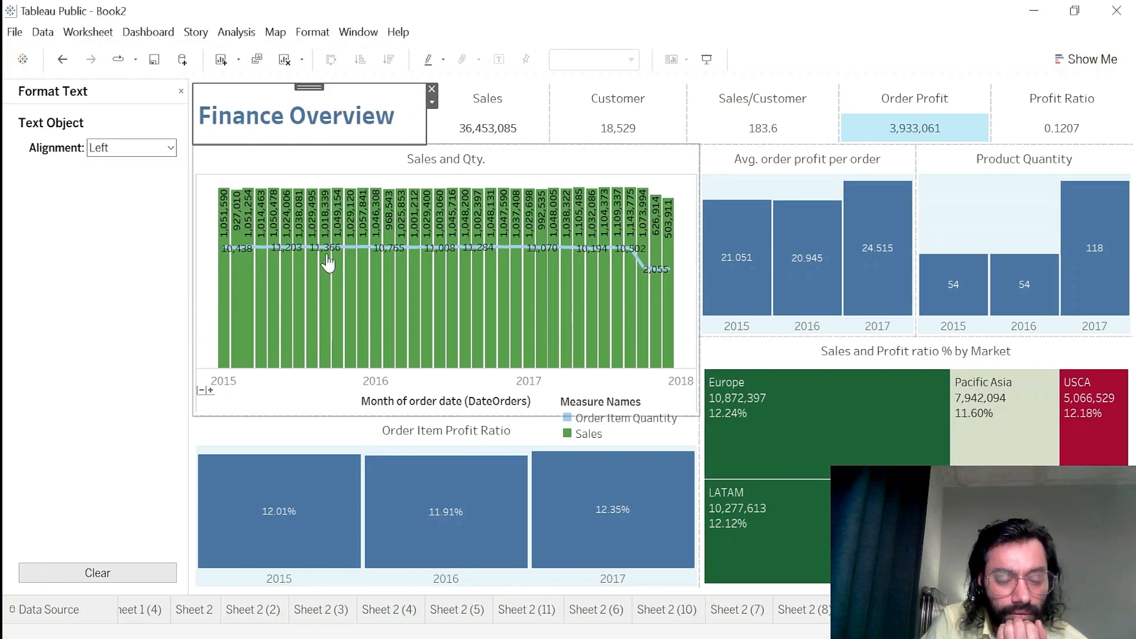
{"action": "left_click", "coordinate": [433, 104]}
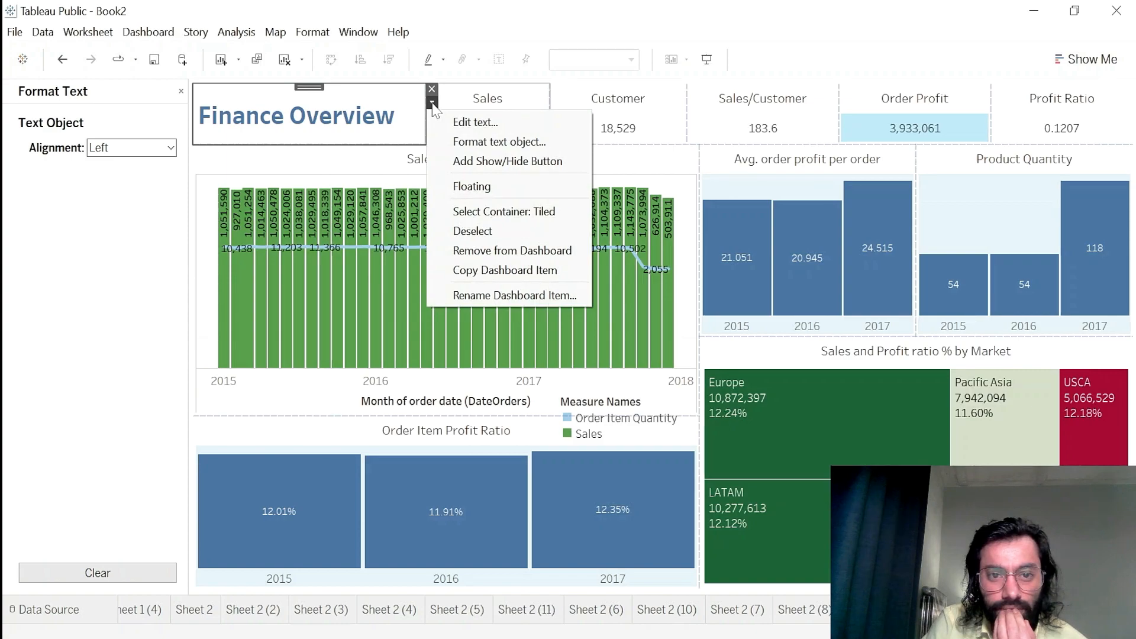
{"action": "left_click", "coordinate": [467, 122]}
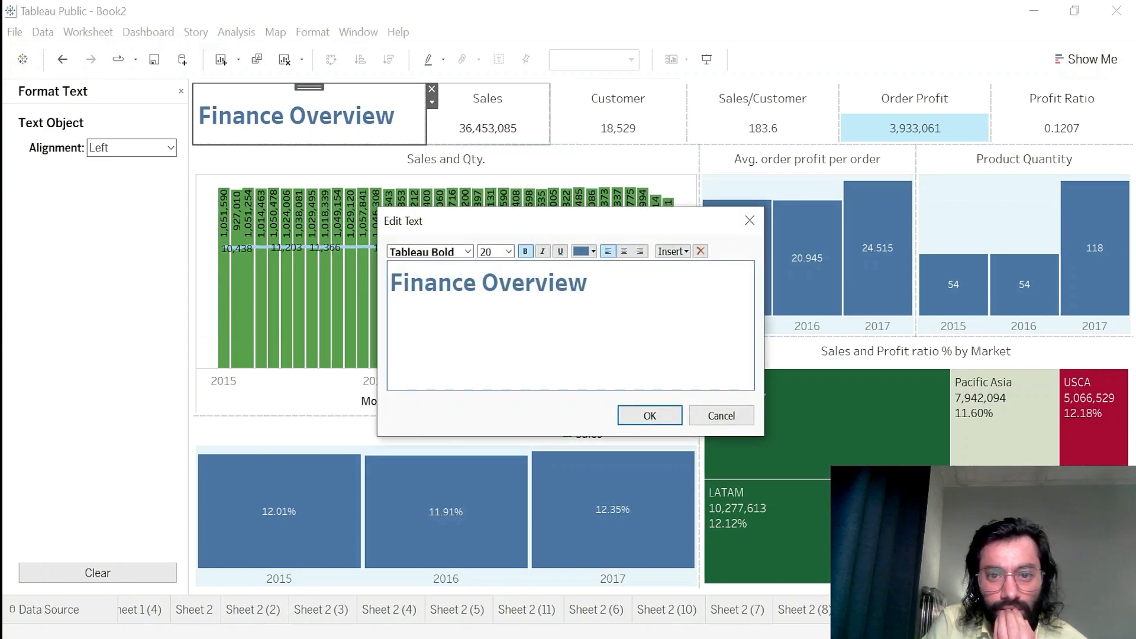
{"action": "key", "text": "ctrl+a"}
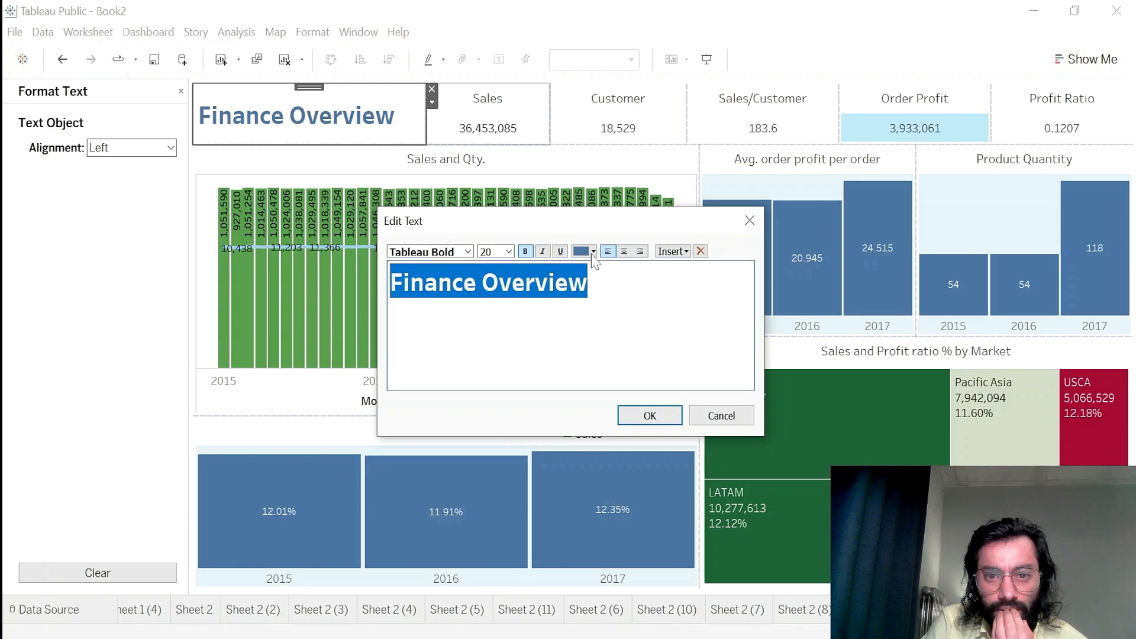
{"action": "left_click", "coordinate": [685, 253]}
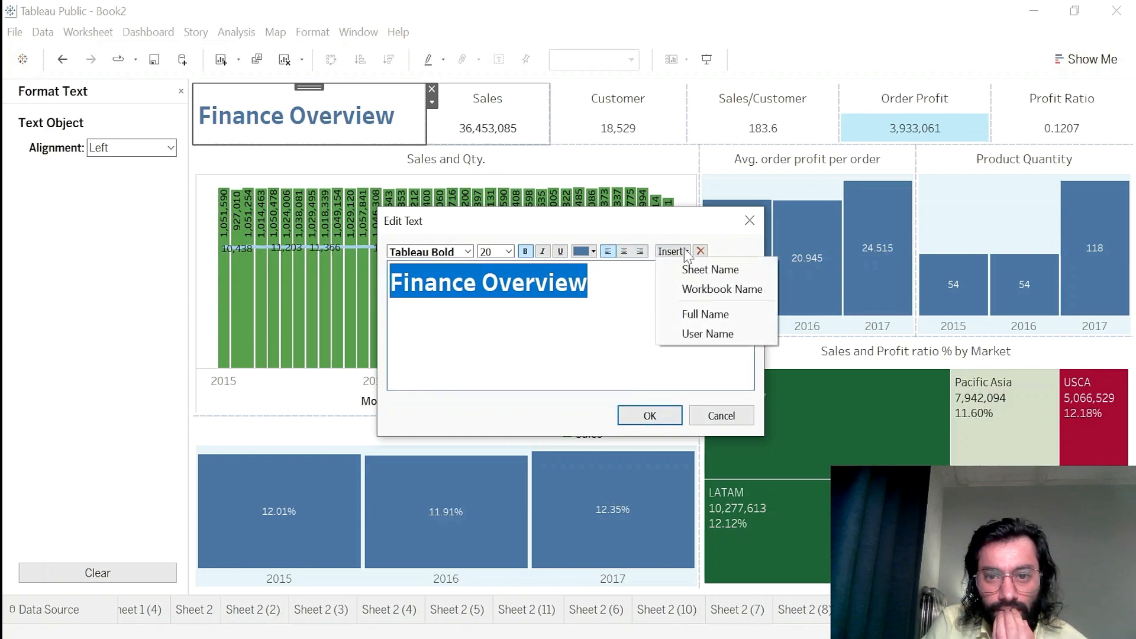
{"action": "left_click", "coordinate": [637, 292]}
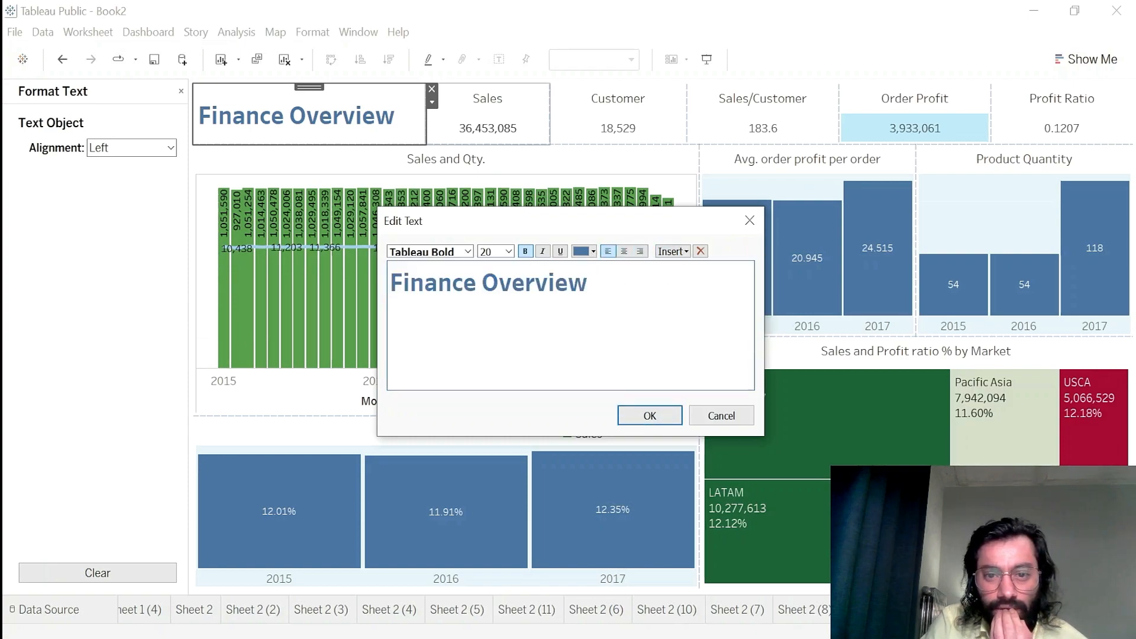
{"action": "left_click", "coordinate": [673, 416]}
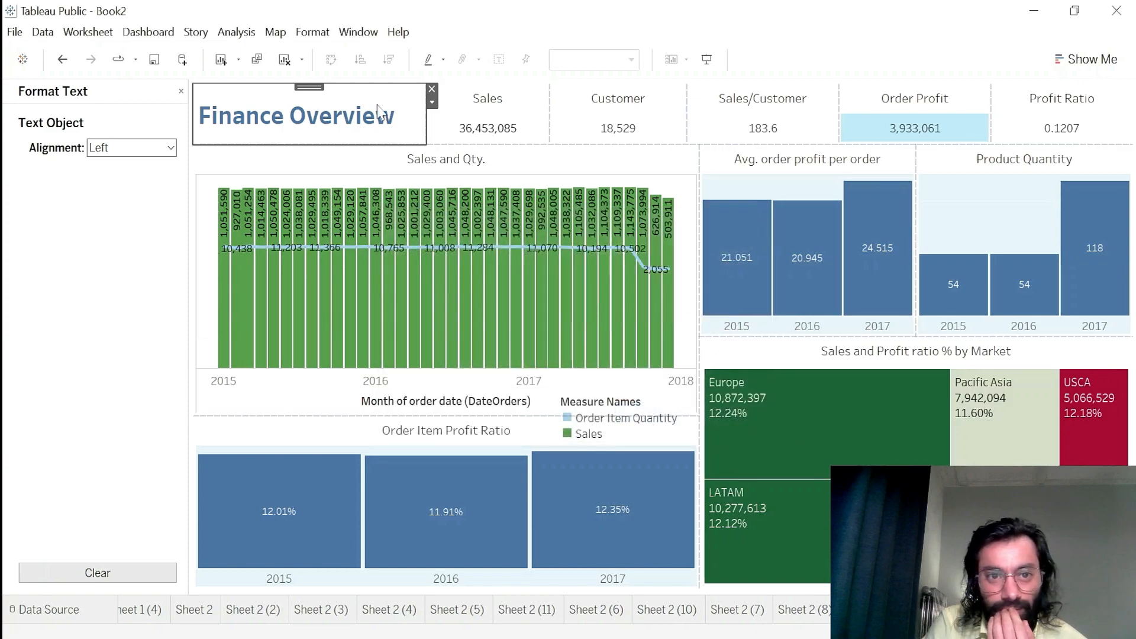
{"action": "right_click", "coordinate": [395, 104]}
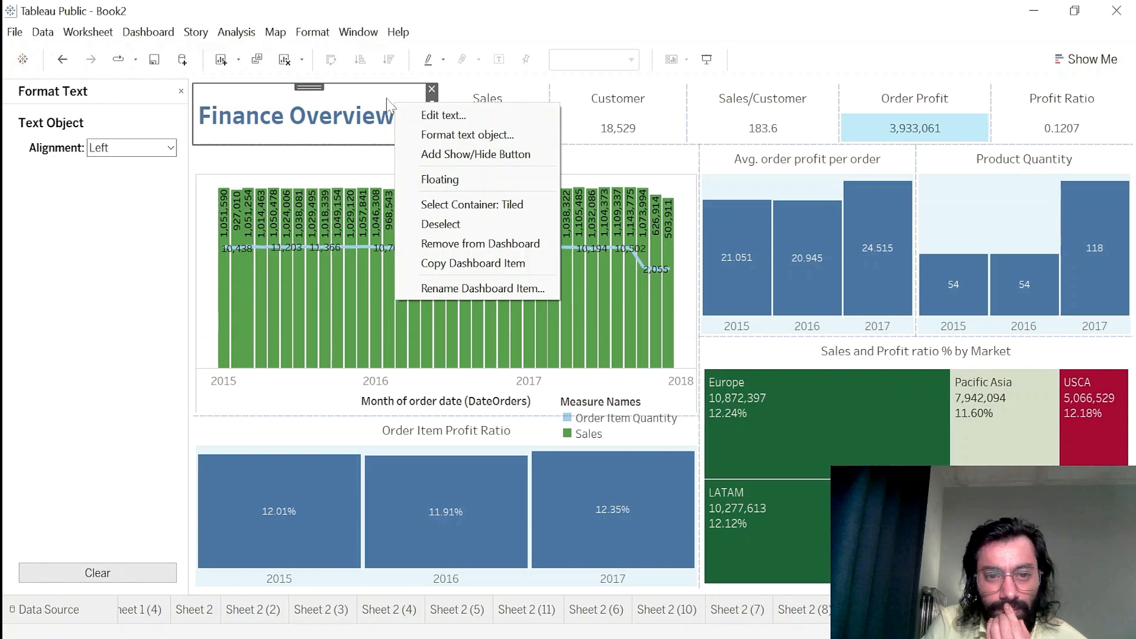
{"action": "left_click", "coordinate": [121, 355]}
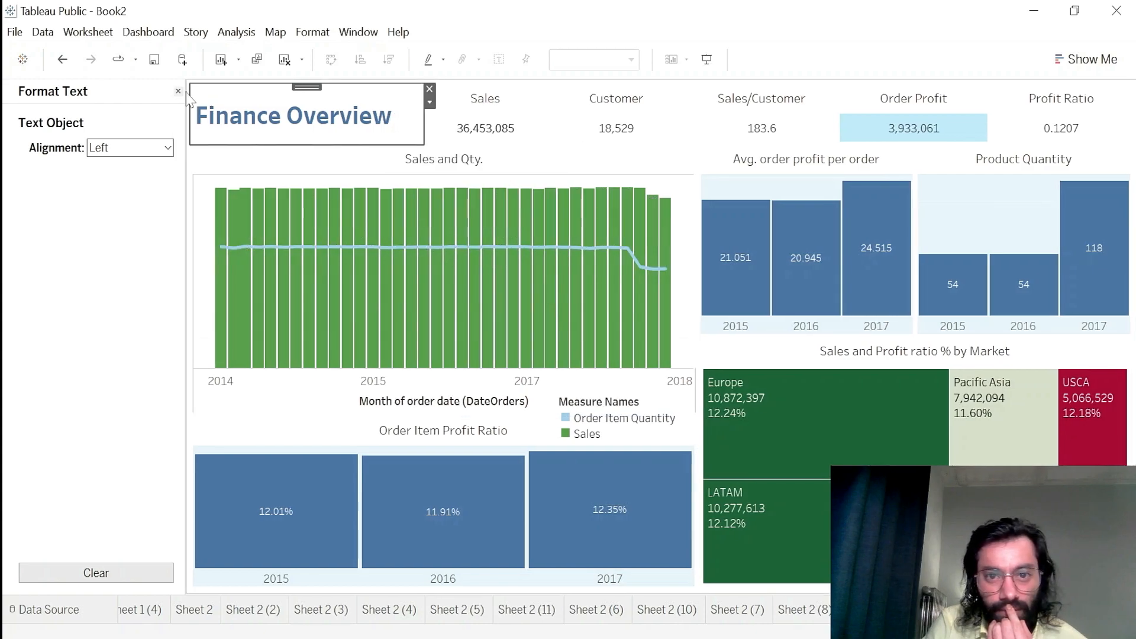
{"action": "left_click", "coordinate": [181, 92]}
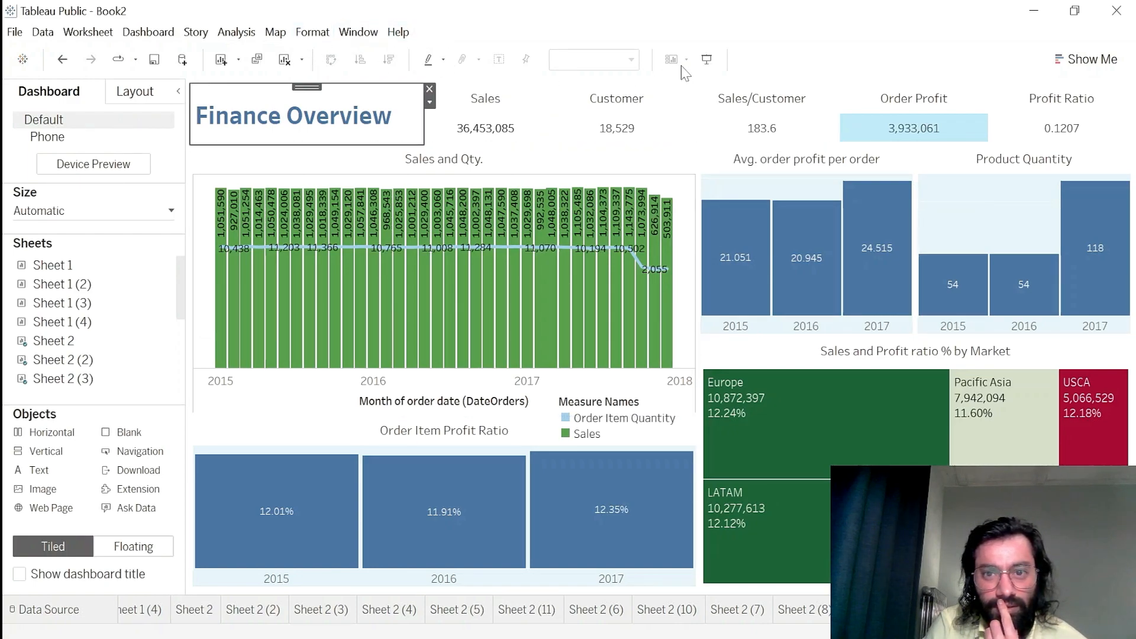
- Preview the Finance Overview and Top 10 Product dashboards in presentation mode and return to editing the Finance Overview
{"action": "left_click", "coordinate": [706, 59]}
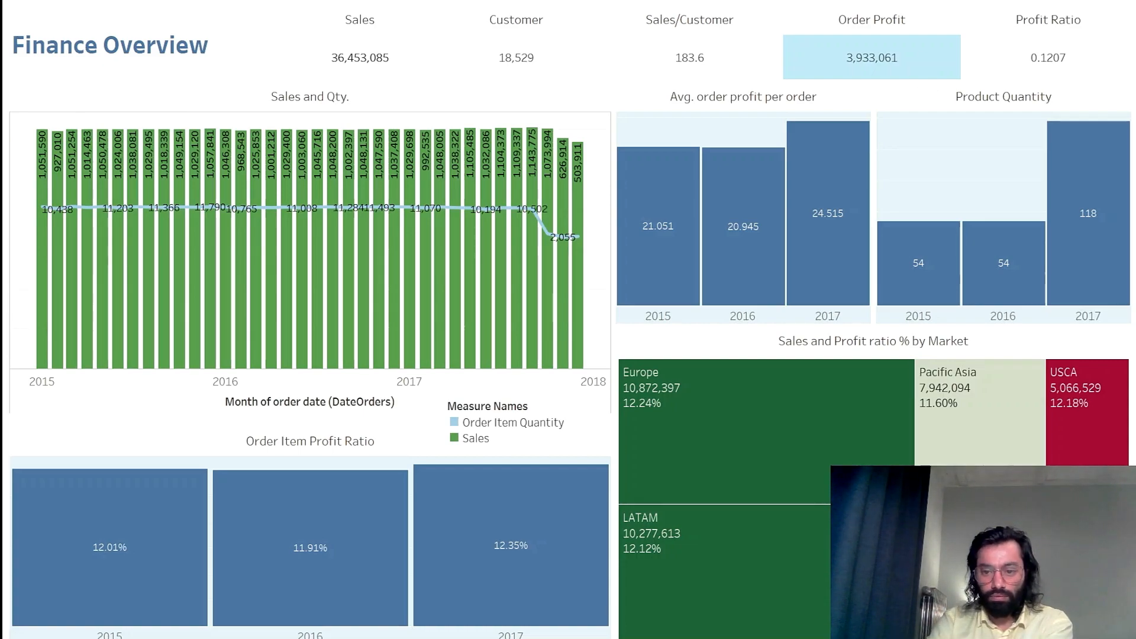
{"action": "key", "text": "Right"}
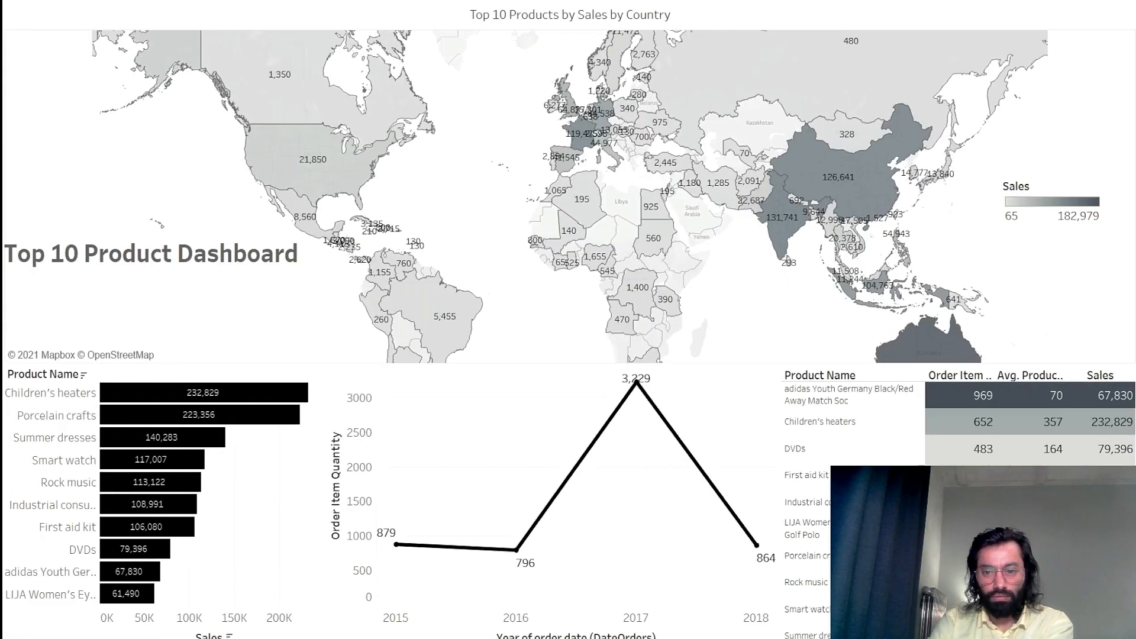
{"action": "key", "text": "Left"}
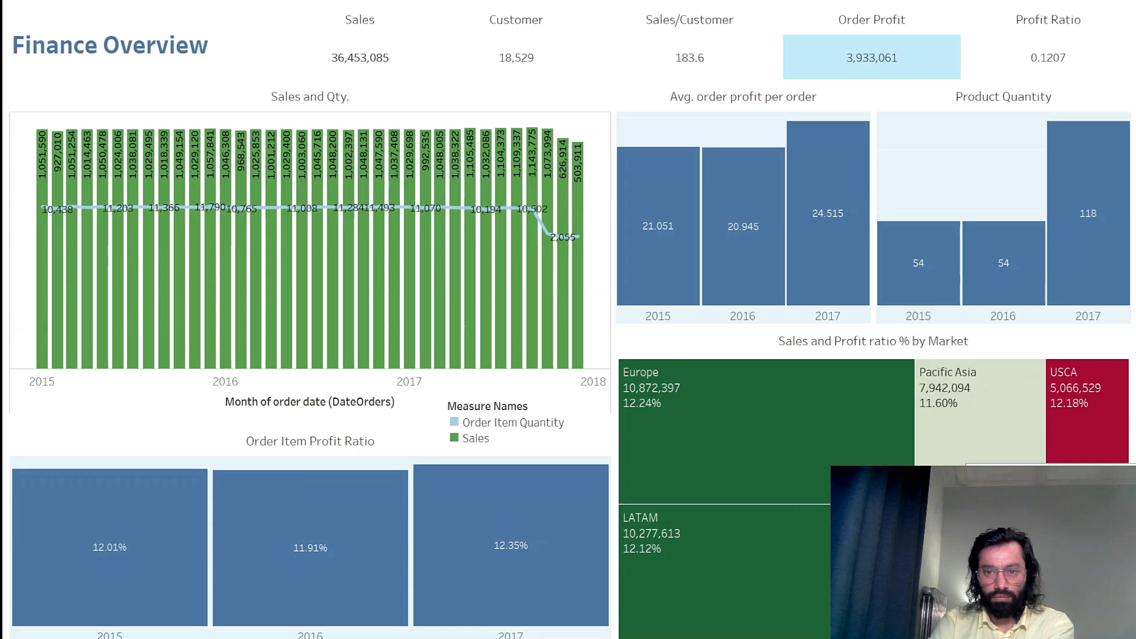
{"action": "key", "text": "Escape"}
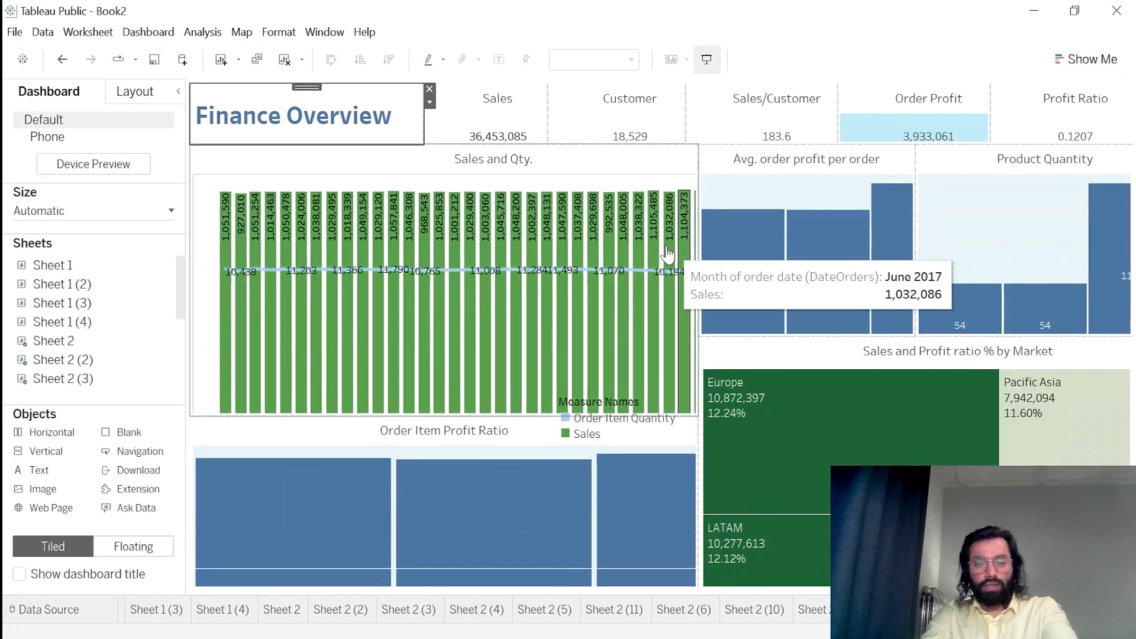
- Open the Order Item Profit Ratio chart's sheet, try both area chart types and change the chart to packed bubbles
{"action": "left_click", "coordinate": [695, 441]}
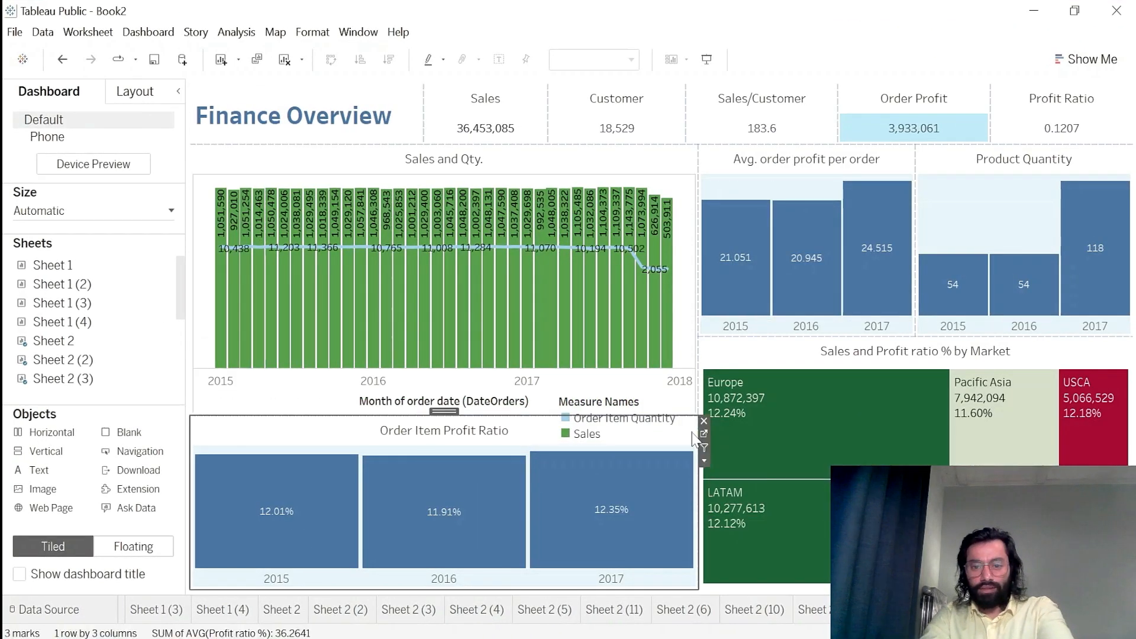
{"action": "left_click", "coordinate": [703, 434]}
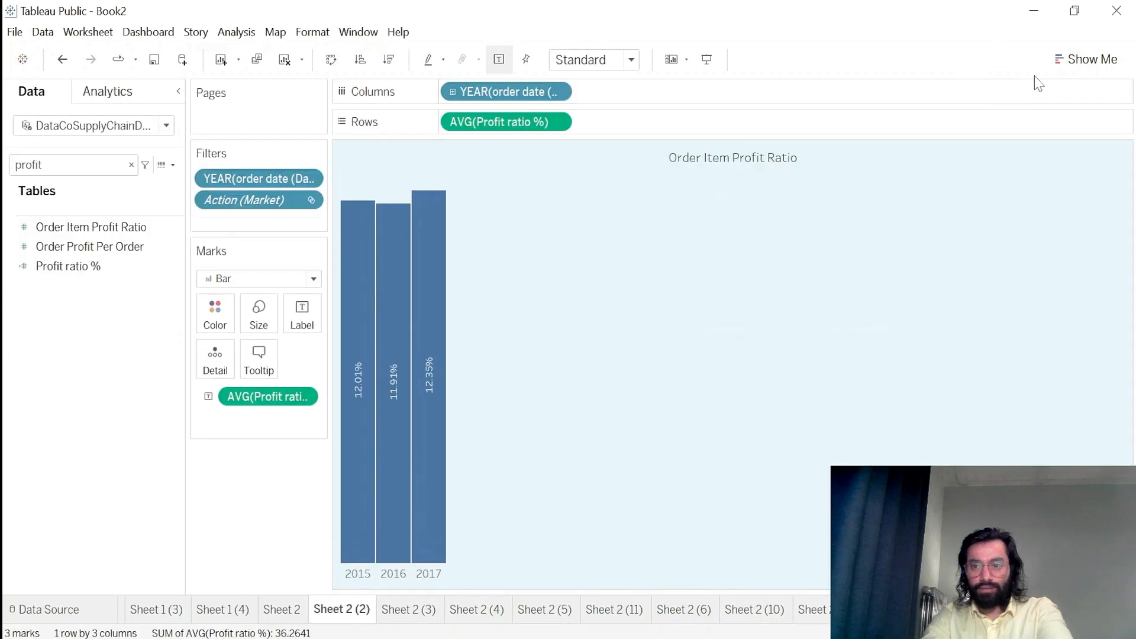
{"action": "left_click", "coordinate": [1065, 61]}
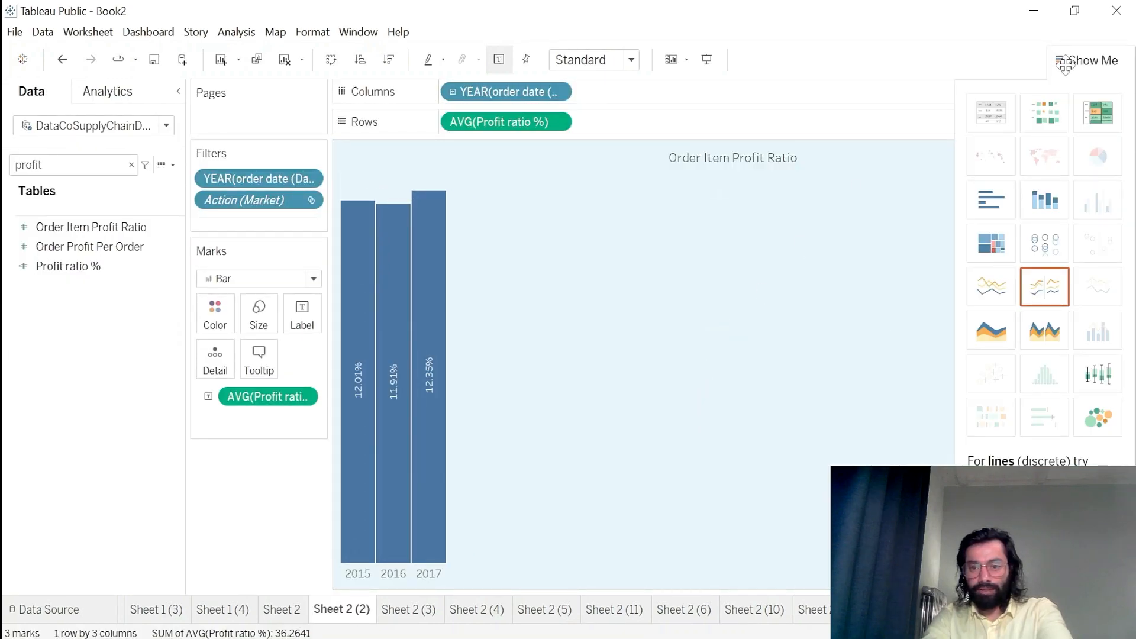
{"action": "left_click", "coordinate": [1004, 337]}
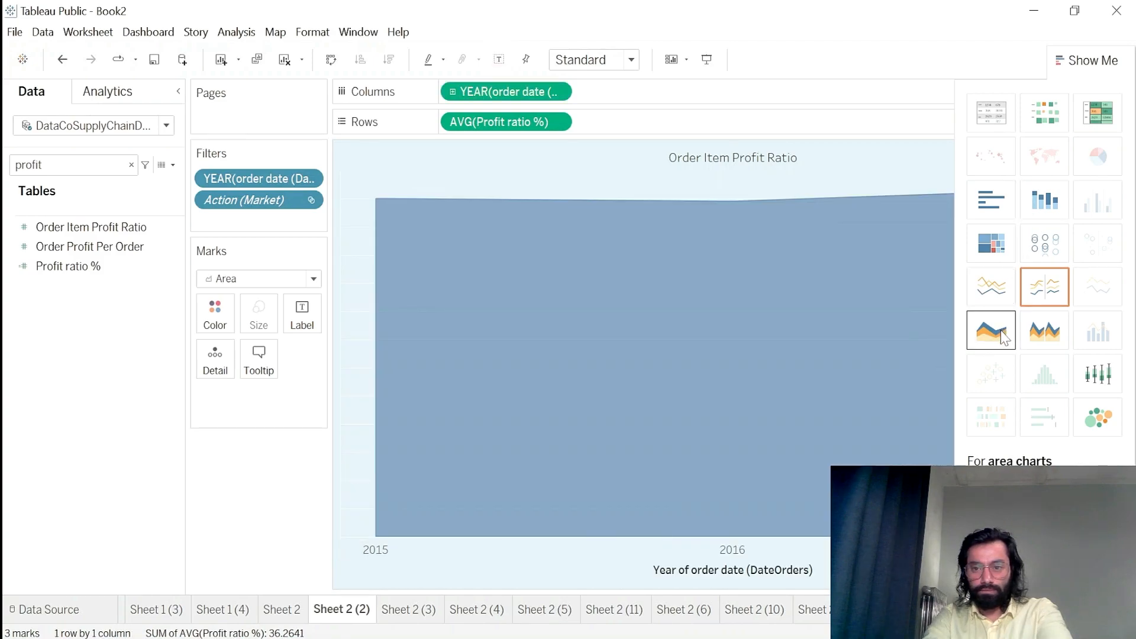
{"action": "left_click", "coordinate": [1033, 326]}
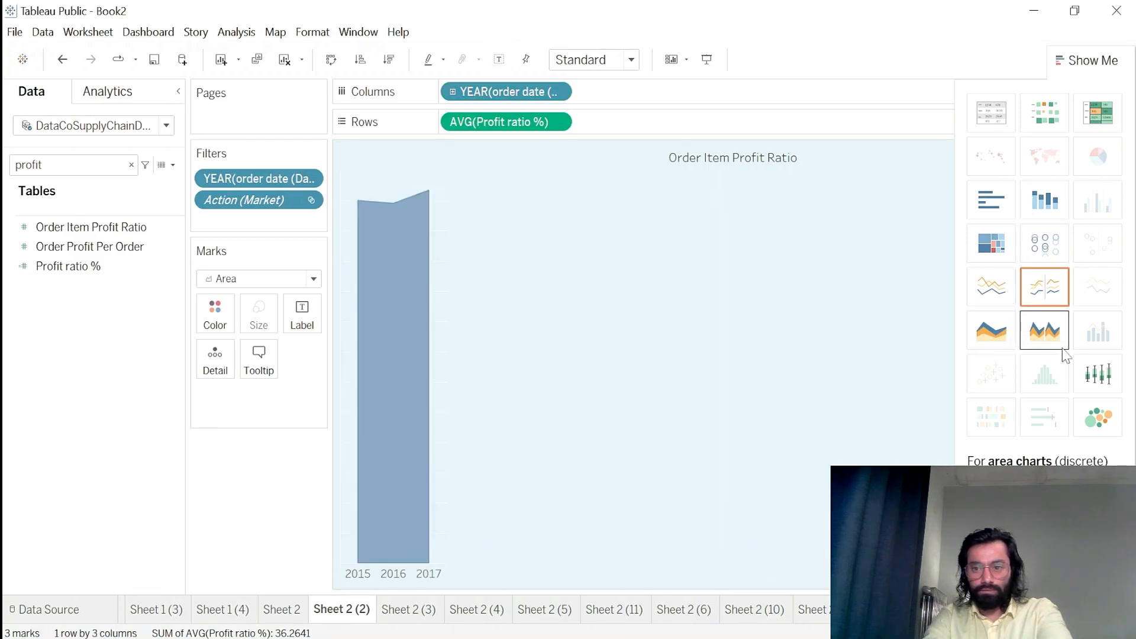
{"action": "left_click", "coordinate": [1095, 412]}
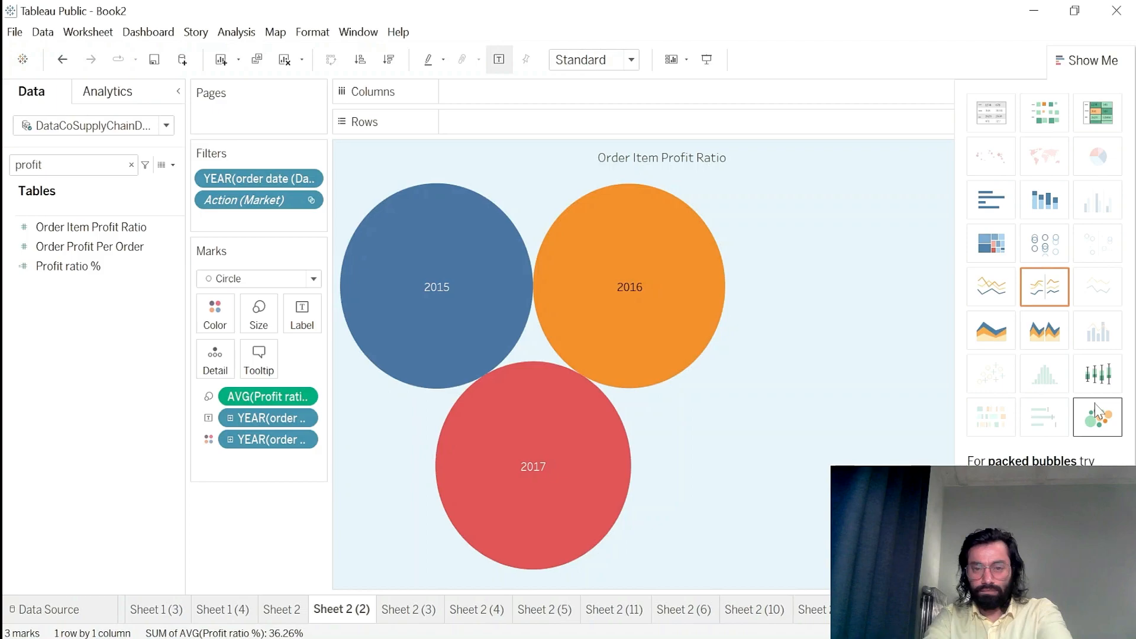
{"action": "left_click", "coordinate": [1073, 59]}
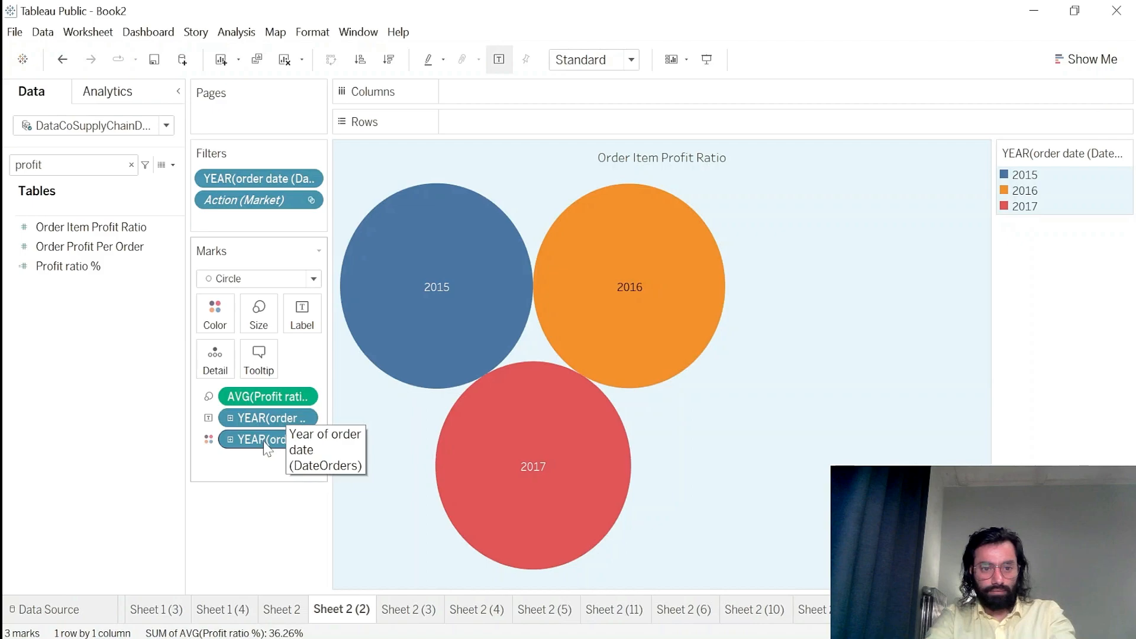
- Replace the year with average Profit ratio % as the bubbles' colour and add the average ratio to their labels
{"action": "left_click_drag", "start_coordinate": [265, 448], "coordinate": [269, 524]}
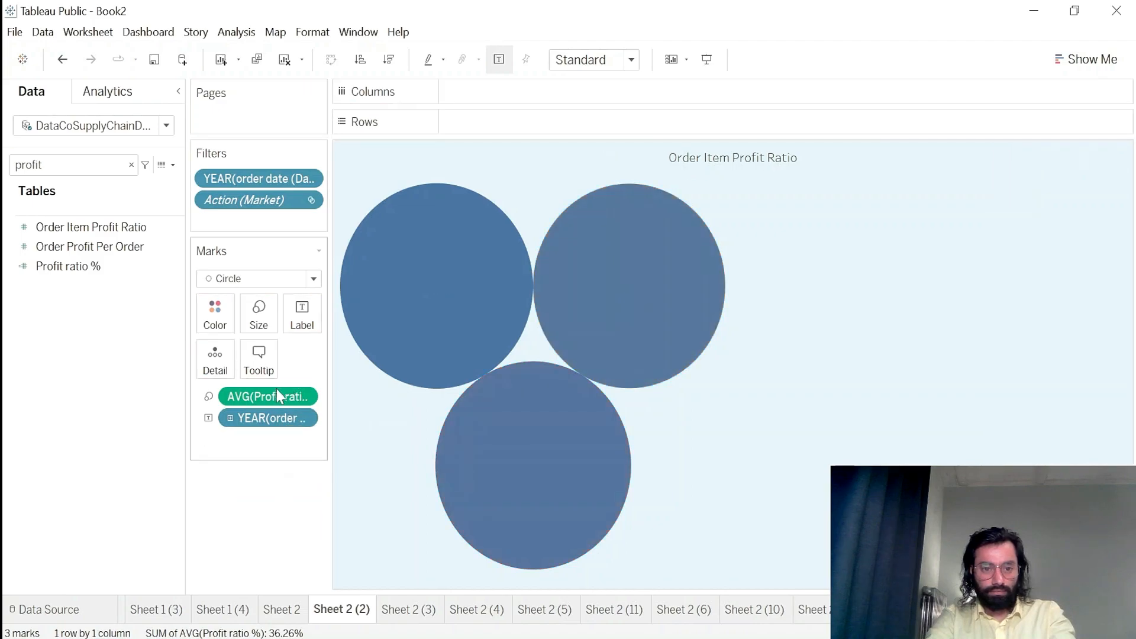
{"action": "left_click_drag", "start_coordinate": [302, 333], "coordinate": [303, 335]}
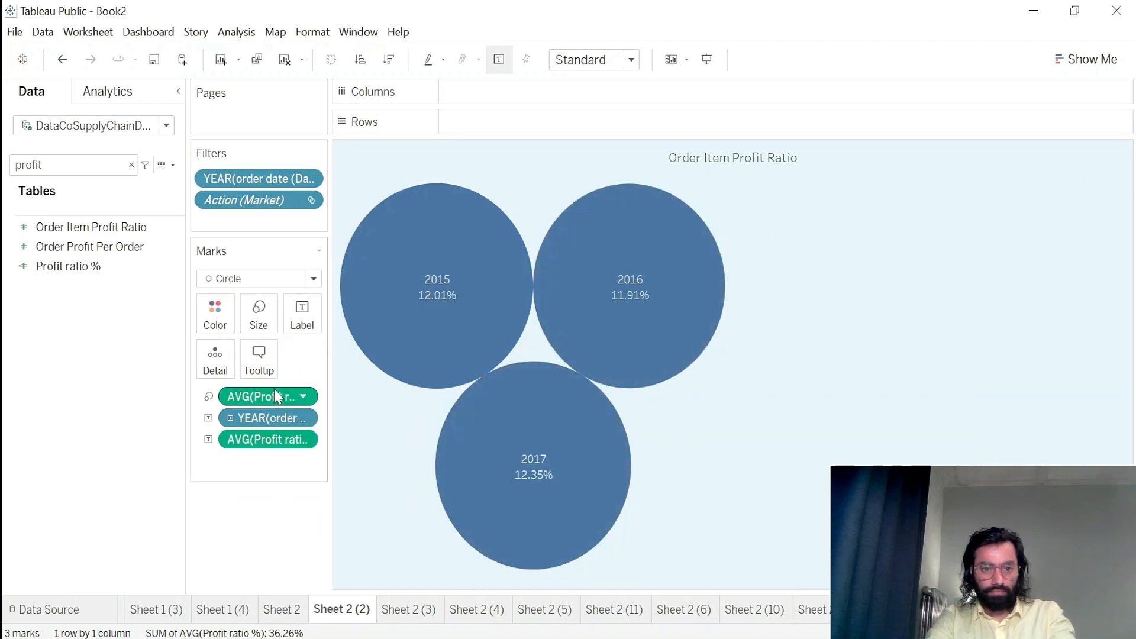
{"action": "left_click_drag", "start_coordinate": [269, 398], "coordinate": [214, 314]}
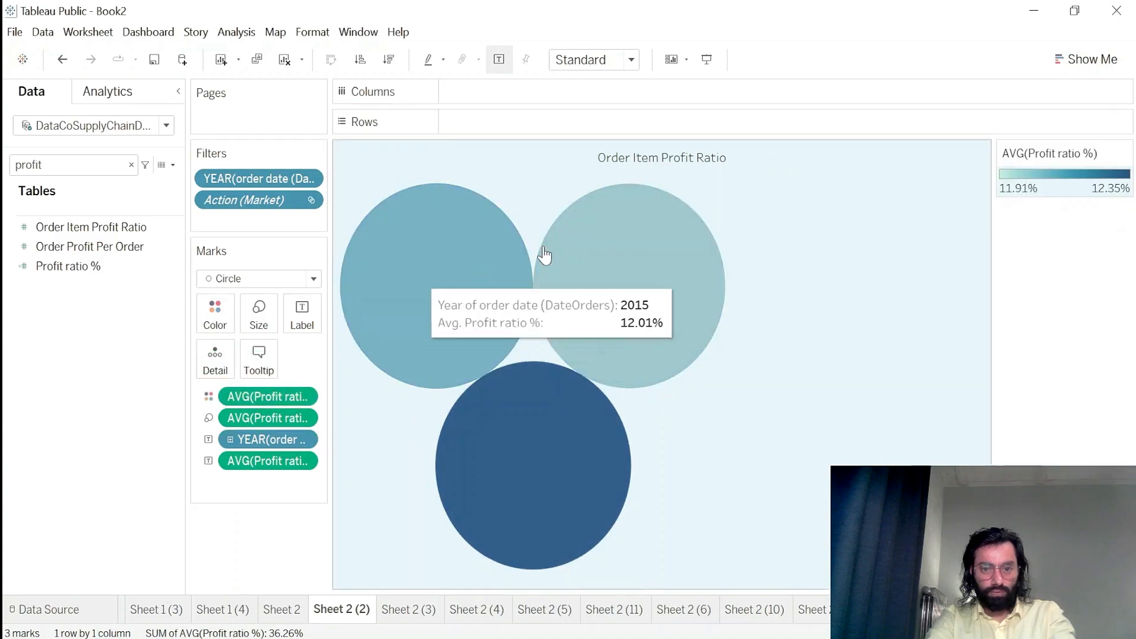
- Apply the Red-Green Diverging palette to the average Profit ratio % colours of the bubbles
{"action": "left_click", "coordinate": [1125, 154]}
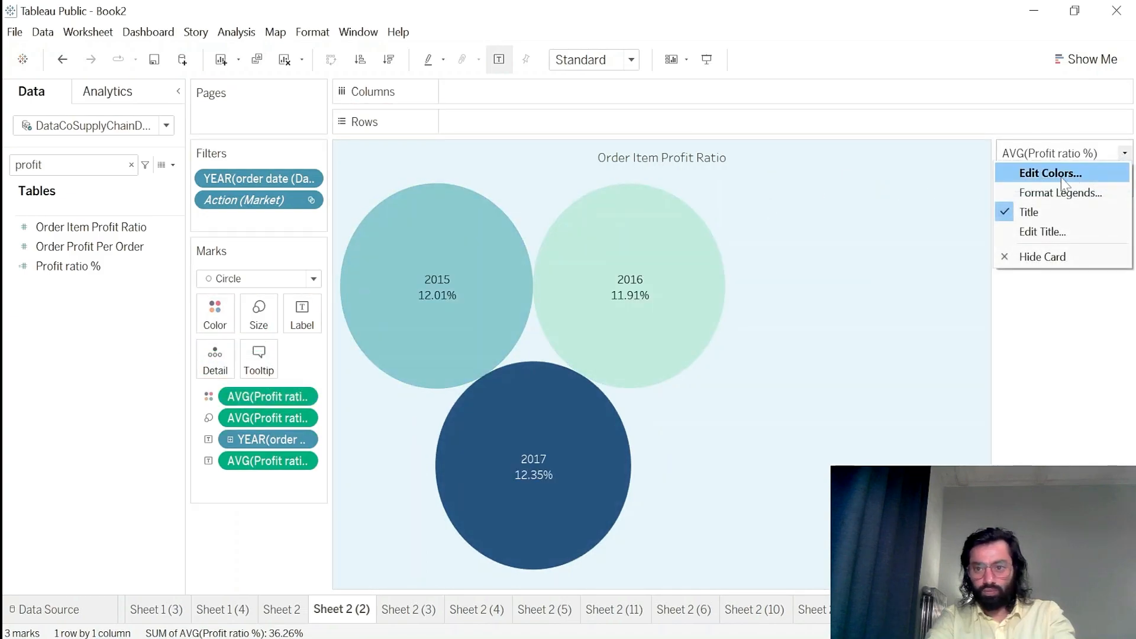
{"action": "left_click", "coordinate": [1061, 173]}
{"action": "left_click", "coordinate": [705, 264]}
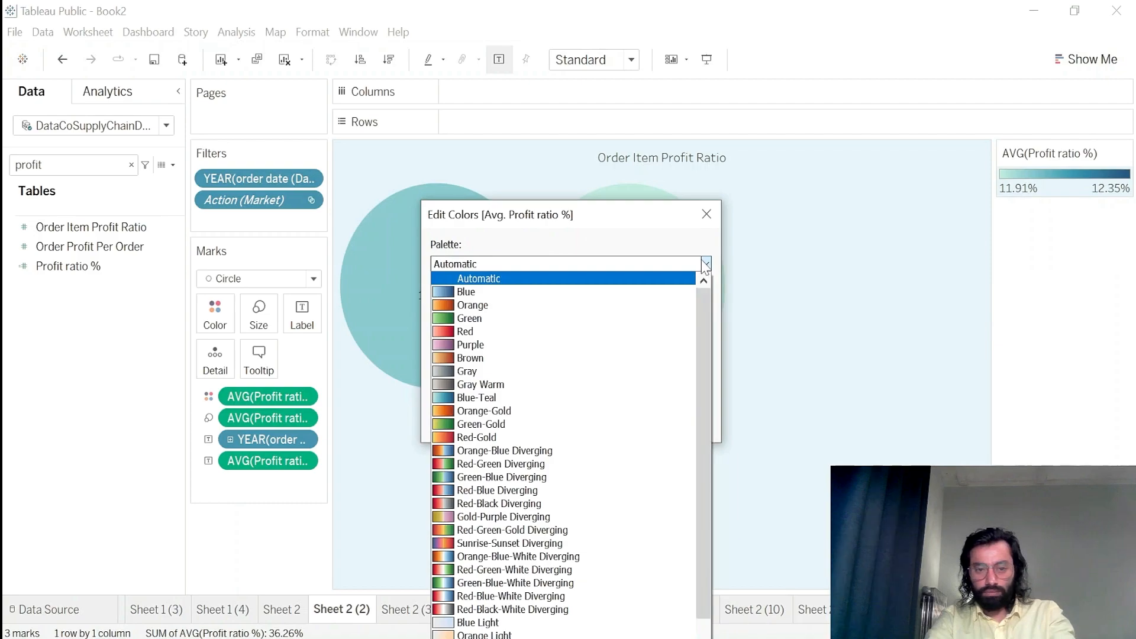
{"action": "left_click", "coordinate": [532, 466]}
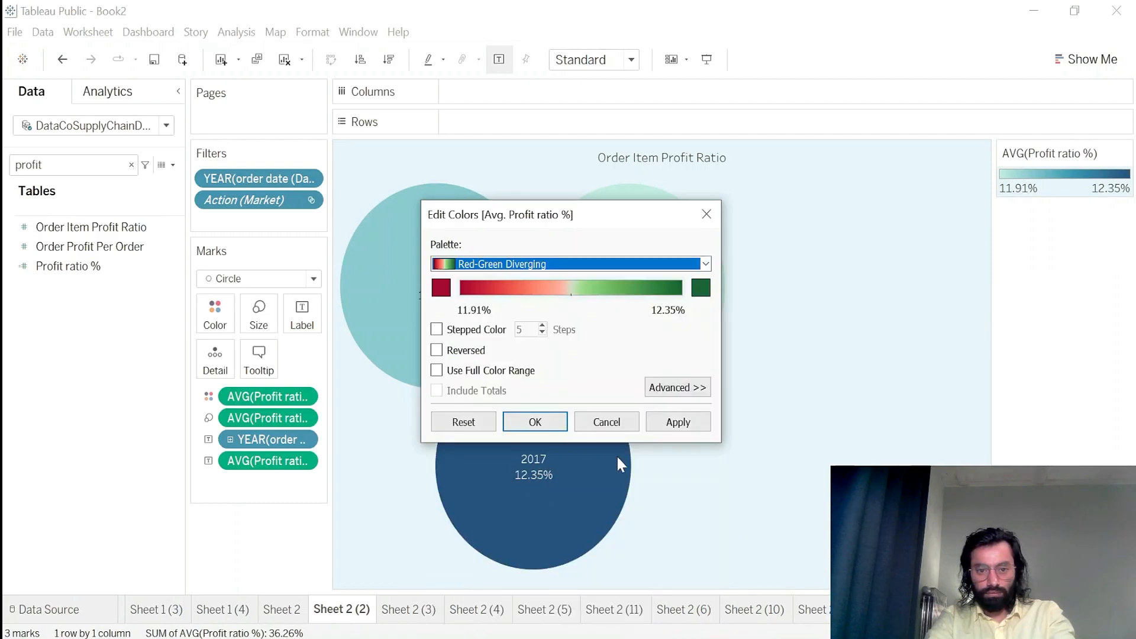
{"action": "left_click", "coordinate": [674, 422]}
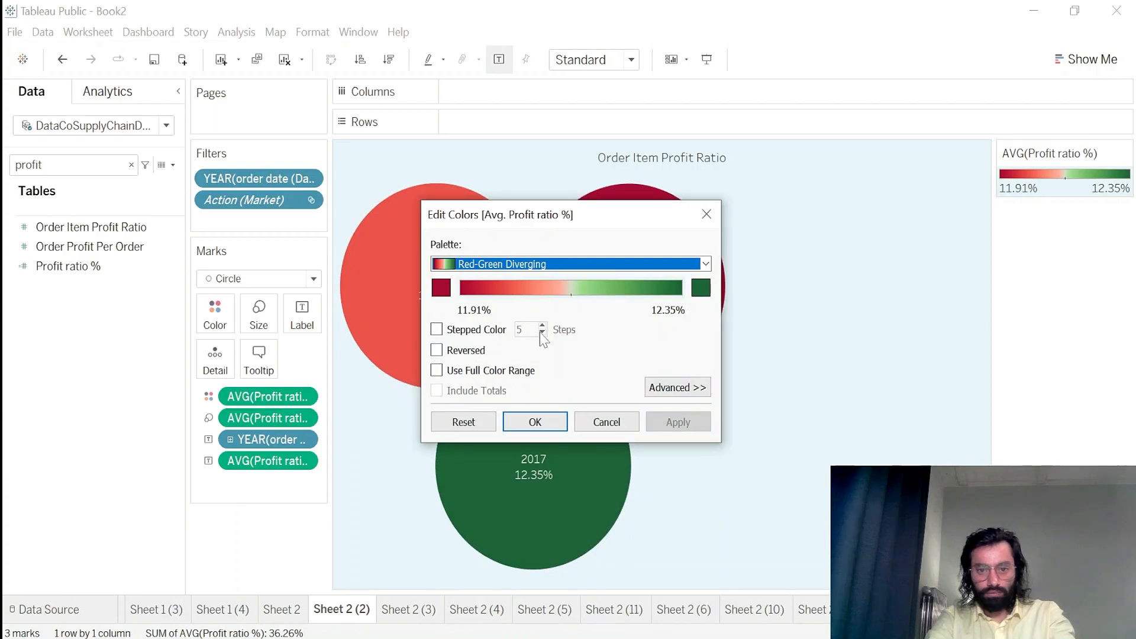
{"action": "left_click_drag", "start_coordinate": [589, 224], "coordinate": [846, 208]}
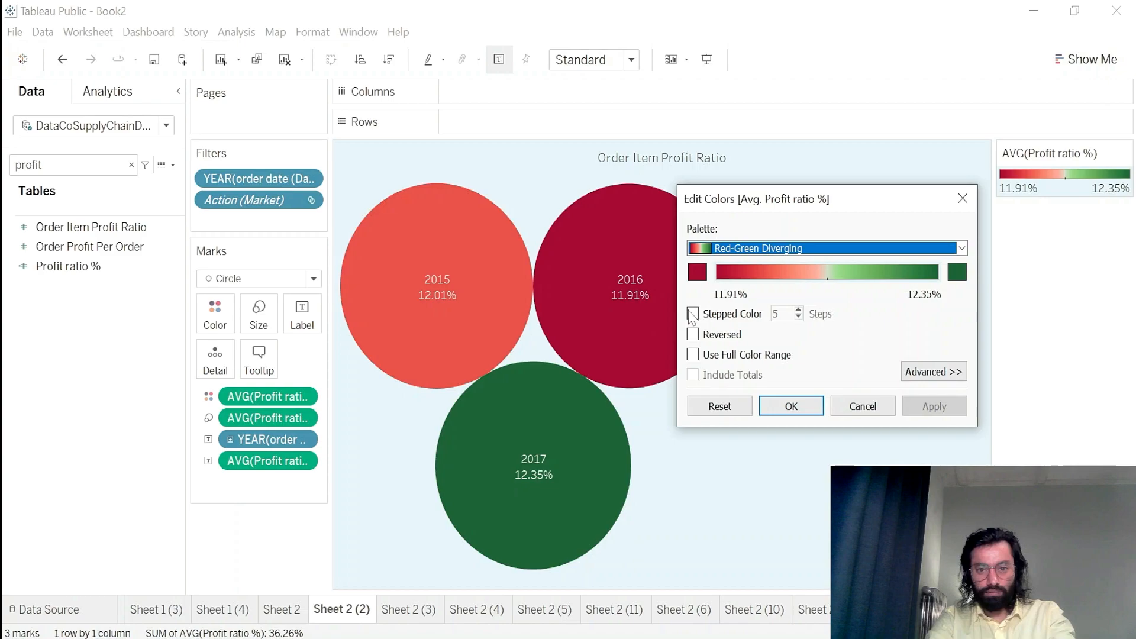
{"action": "left_click", "coordinate": [815, 411]}
- Return to the finance dashboard and narrow the column holding the Sales and Qty. and Order Item Profit Ratio charts
{"action": "left_click", "coordinate": [946, 609]}
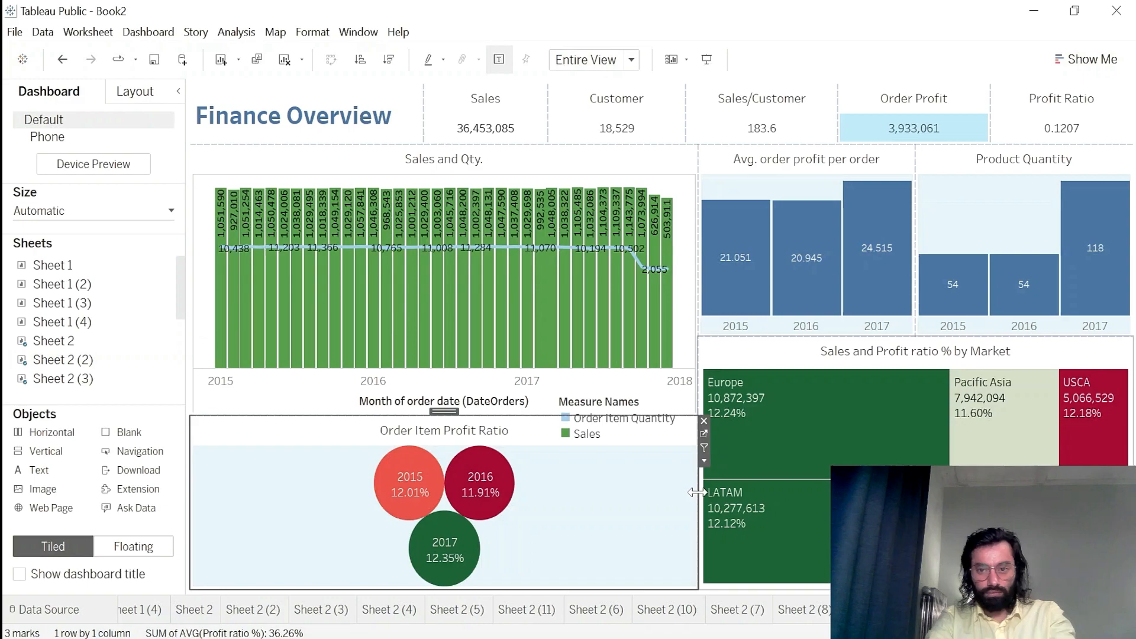
{"action": "left_click_drag", "start_coordinate": [696, 492], "coordinate": [629, 506]}
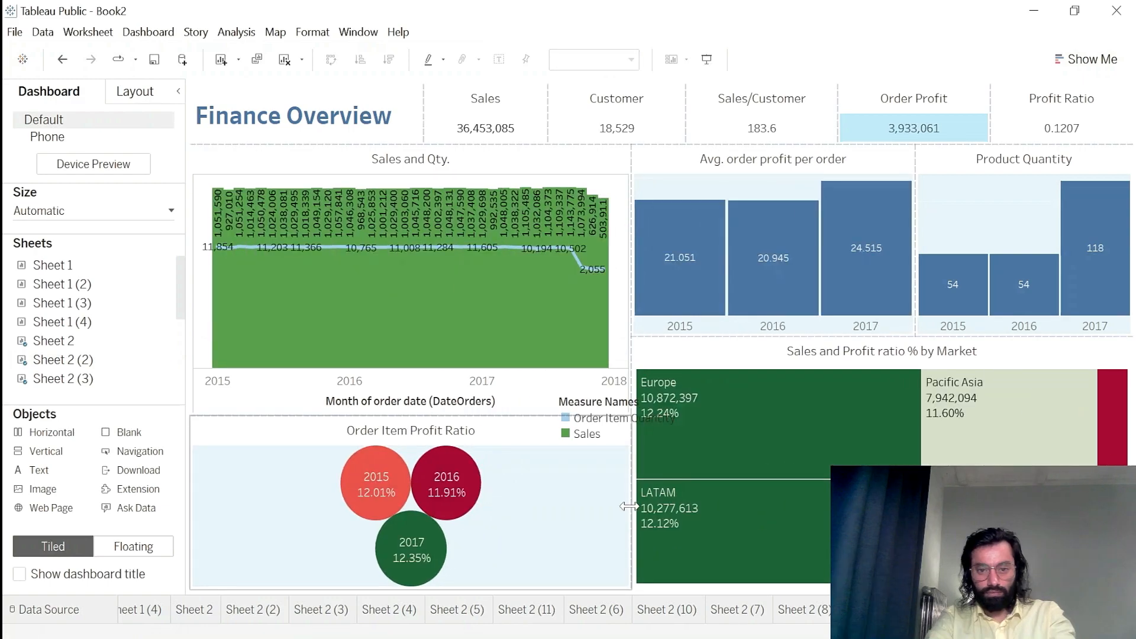
{"action": "left_click", "coordinate": [619, 512]}
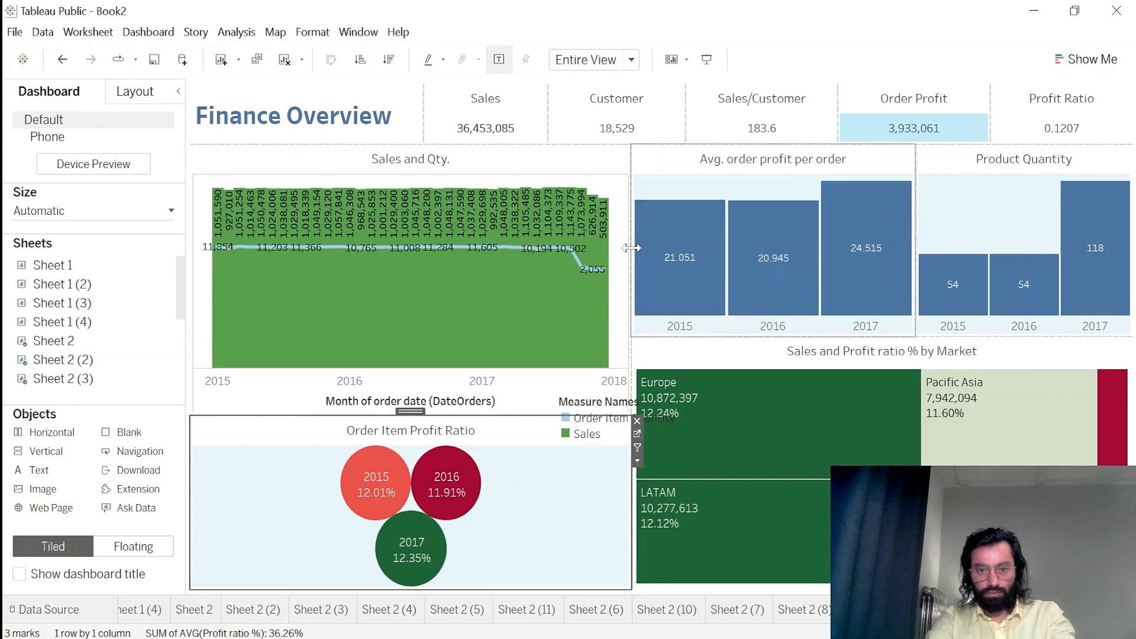
- Widen the Sales and Qty. column and move the Avg. order profit per order chart below it, just before Order Item Profit Ratio
{"action": "left_click_drag", "start_coordinate": [631, 248], "coordinate": [707, 265]}
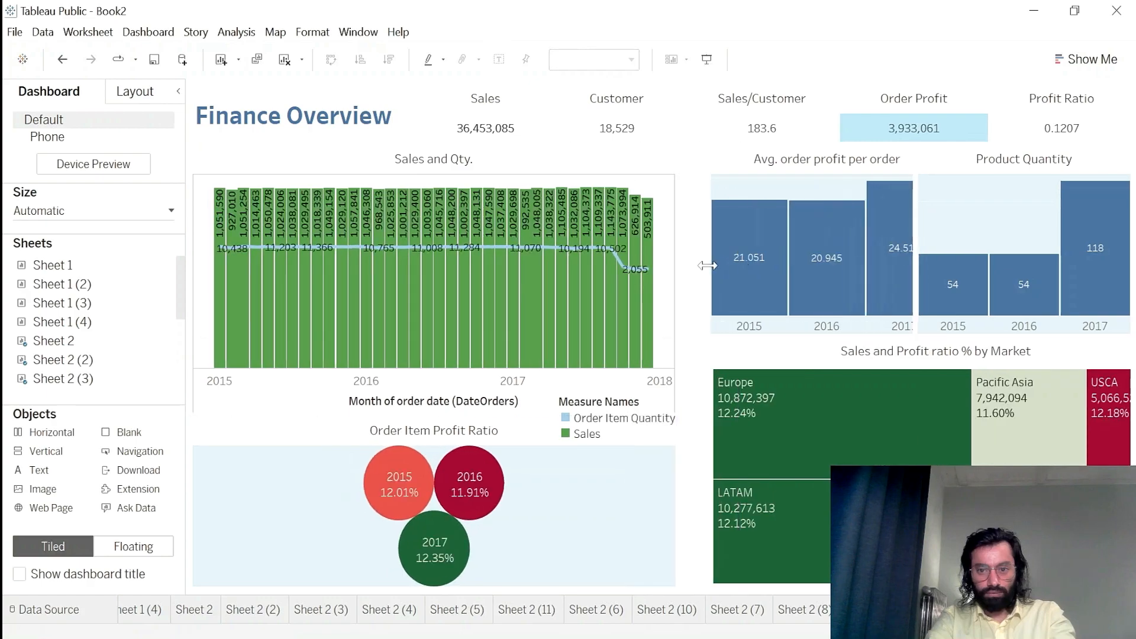
{"action": "left_click", "coordinate": [809, 161]}
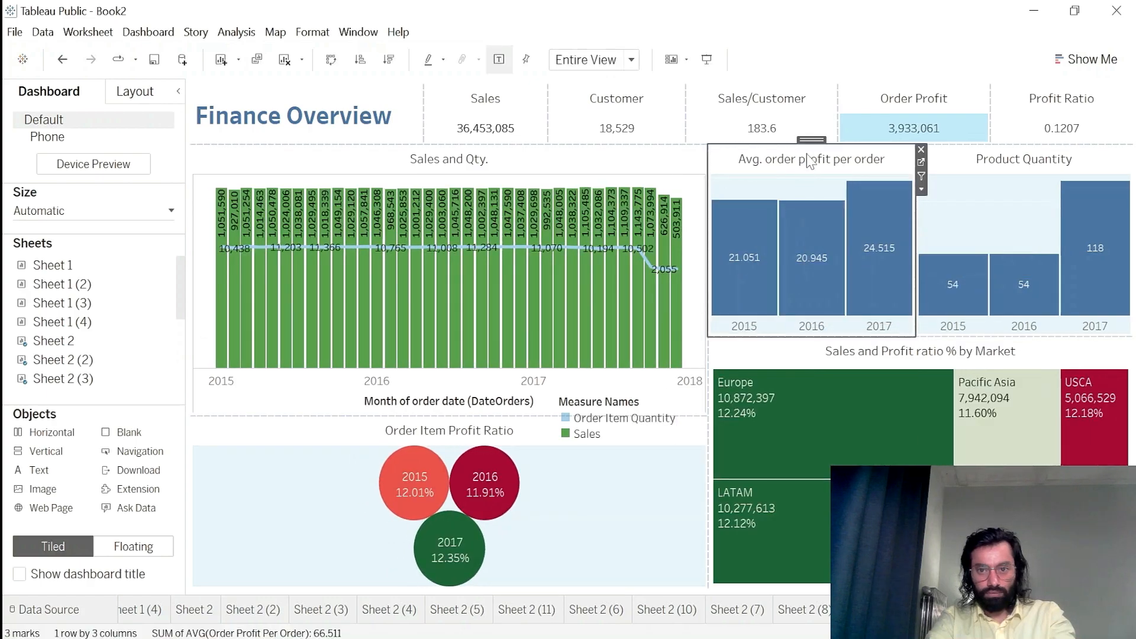
{"action": "left_click_drag", "start_coordinate": [812, 140], "coordinate": [382, 515]}
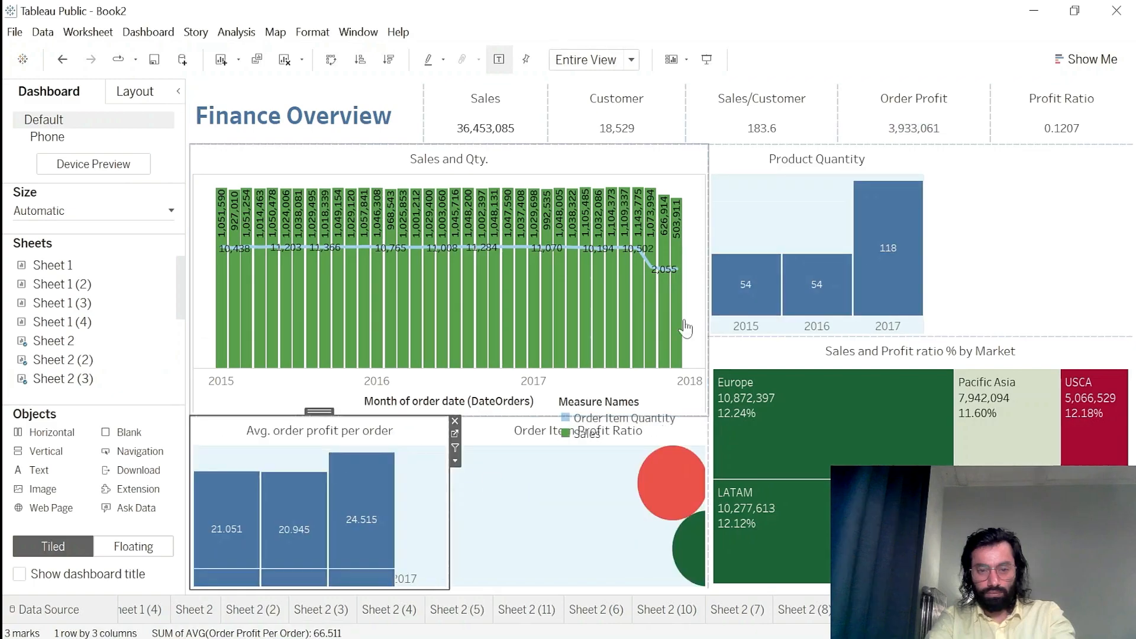
- Swap the Order Item Profit Ratio and Product Quantity charts so Product Quantity sits beside Avg. order profit per order
{"action": "left_click", "coordinate": [536, 474]}
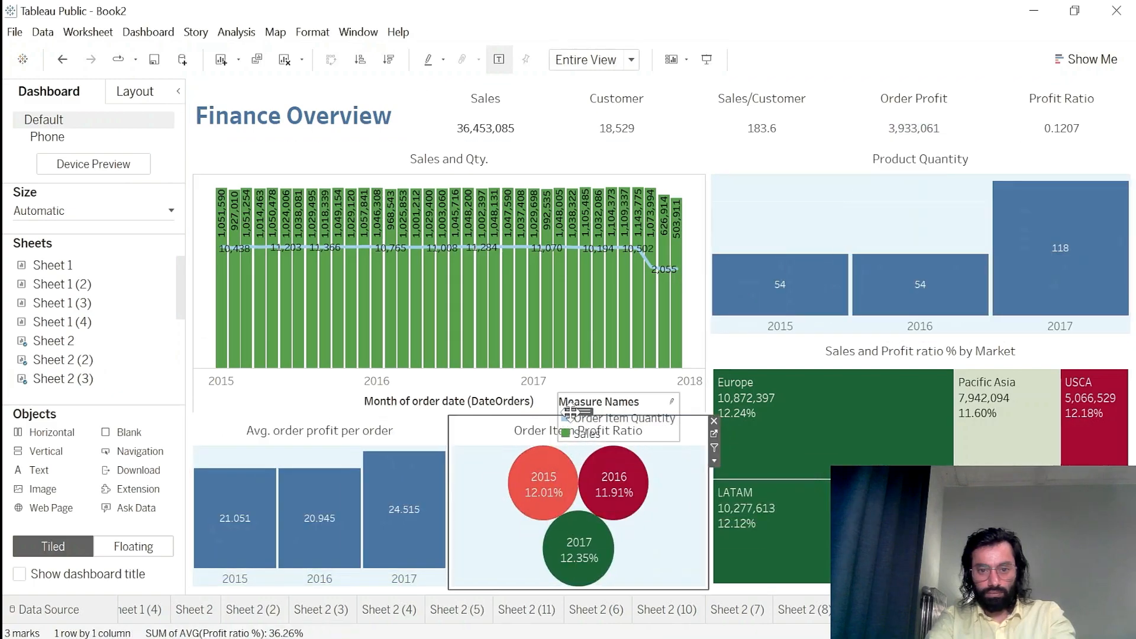
{"action": "left_click_drag", "start_coordinate": [570, 411], "coordinate": [997, 245]}
{"action": "left_click", "coordinate": [842, 169]}
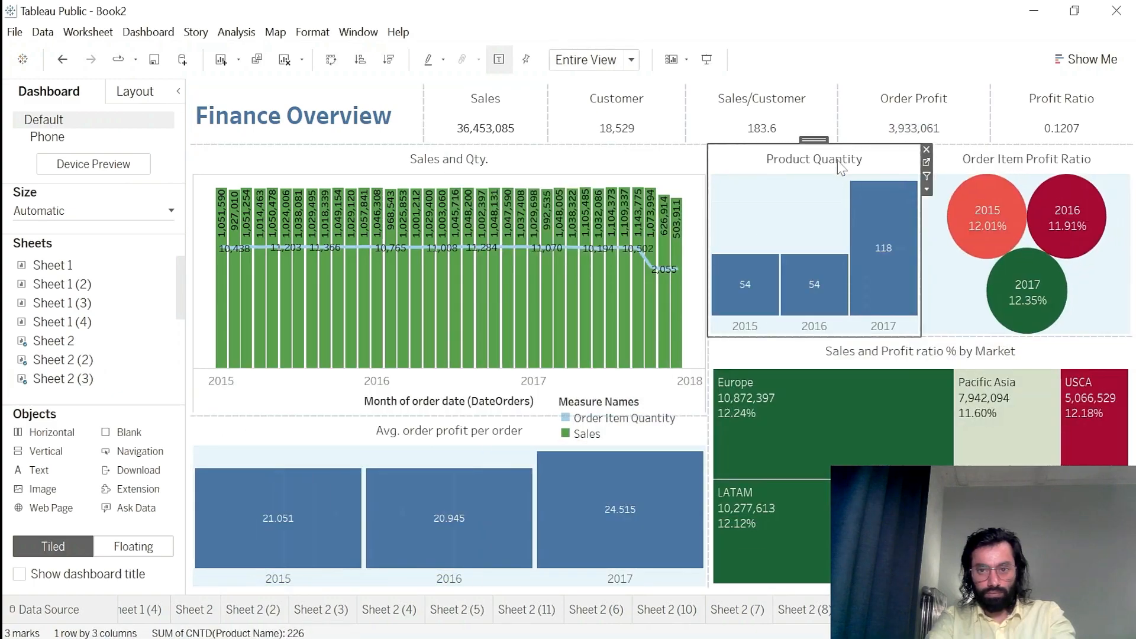
{"action": "left_click_drag", "start_coordinate": [814, 140], "coordinate": [666, 461]}
{"action": "left_click_drag", "start_coordinate": [595, 491], "coordinate": [596, 500]}
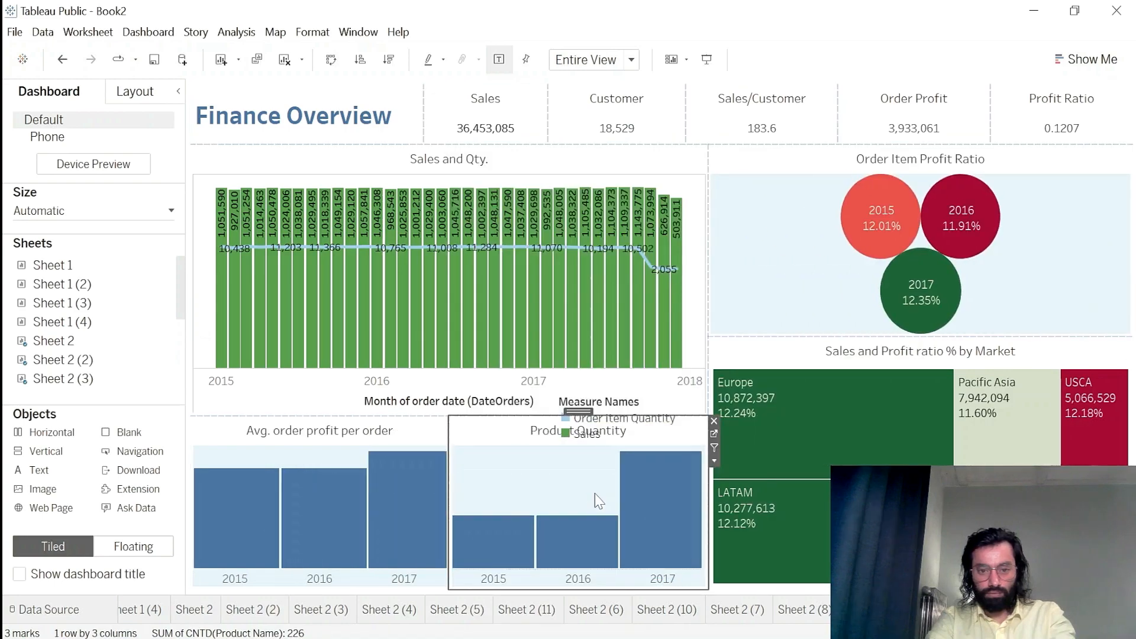
- Widen the Sales and Qty. column further, narrowing the column with Order Item Profit Ratio and the market treemap
{"action": "left_click", "coordinate": [786, 236]}
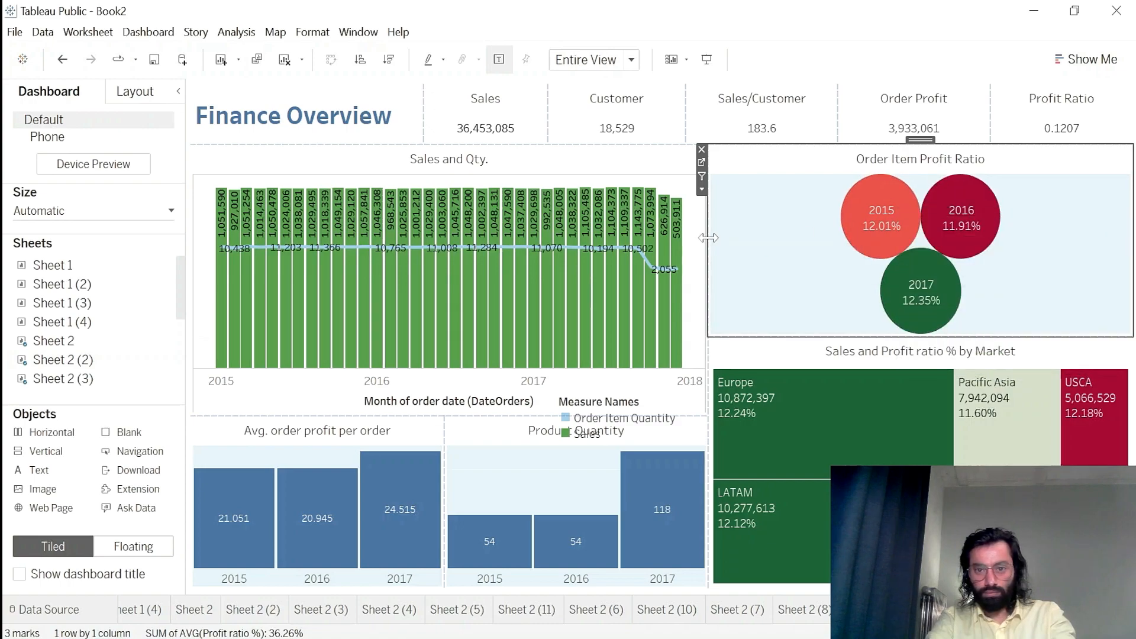
{"action": "left_click_drag", "start_coordinate": [708, 238], "coordinate": [764, 237]}
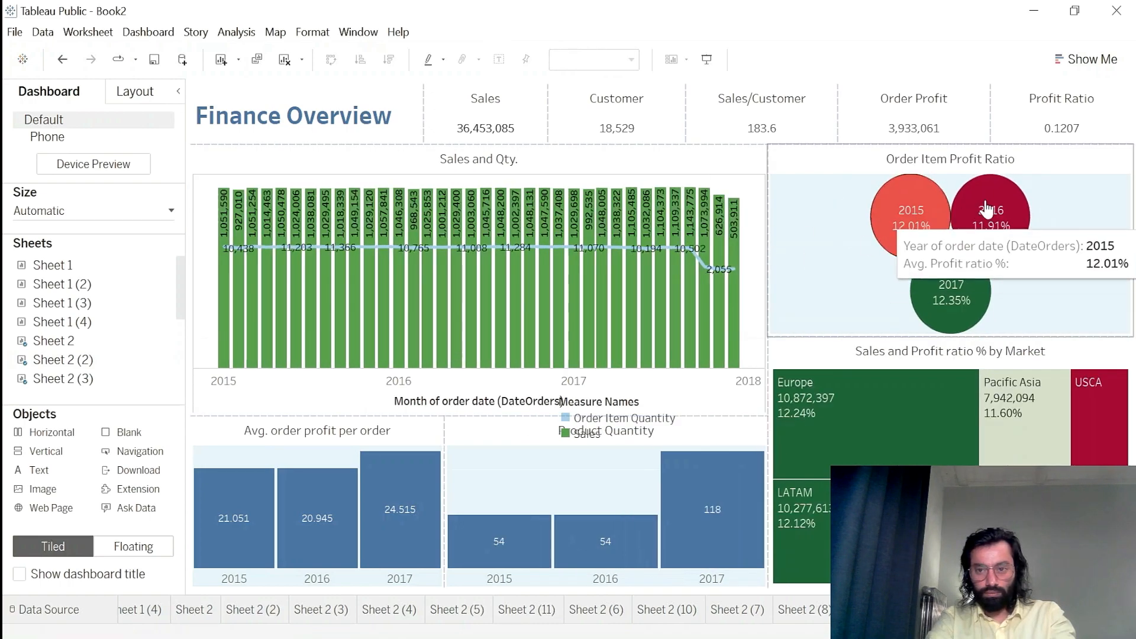
{"action": "left_click", "coordinate": [1076, 157]}
{"action": "left_click", "coordinate": [762, 190]}
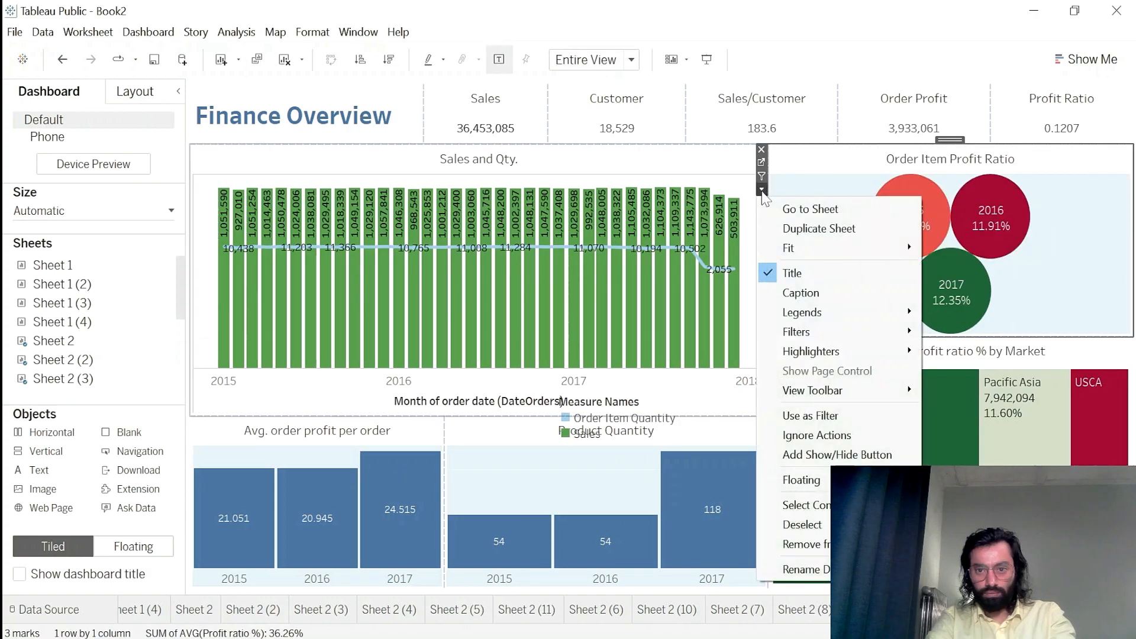
{"action": "mouse_move", "coordinate": [885, 249]}
{"action": "left_click", "coordinate": [1118, 261]}
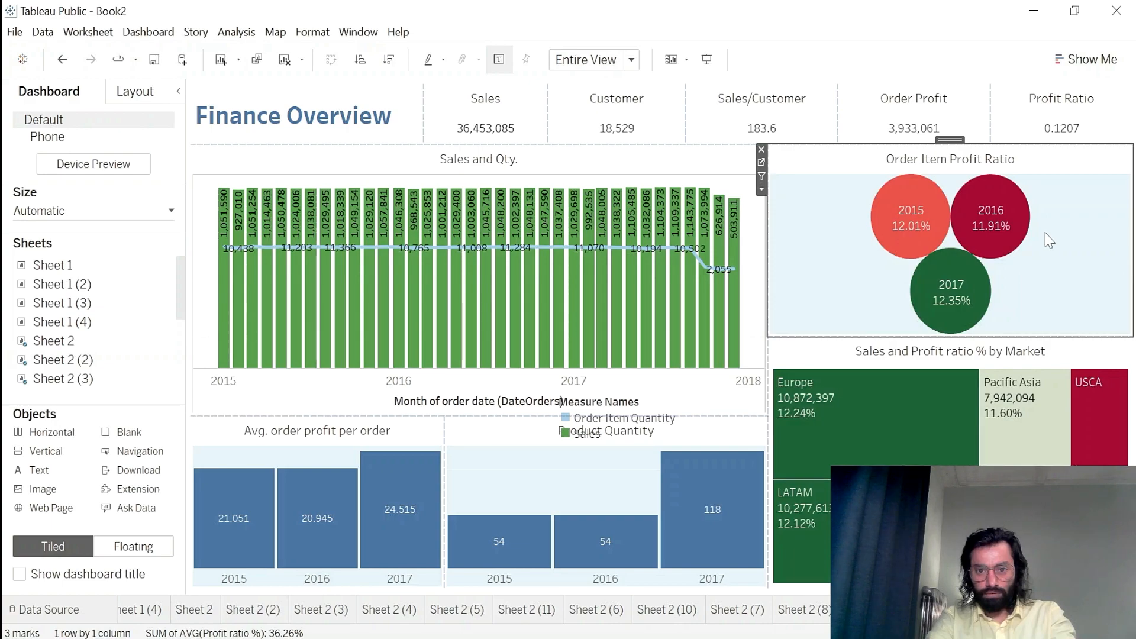
- Move the floating Measure Names legend off the Product Quantity title and into the lower area of the Sales and Qty. chart
{"action": "left_click", "coordinate": [646, 408]}
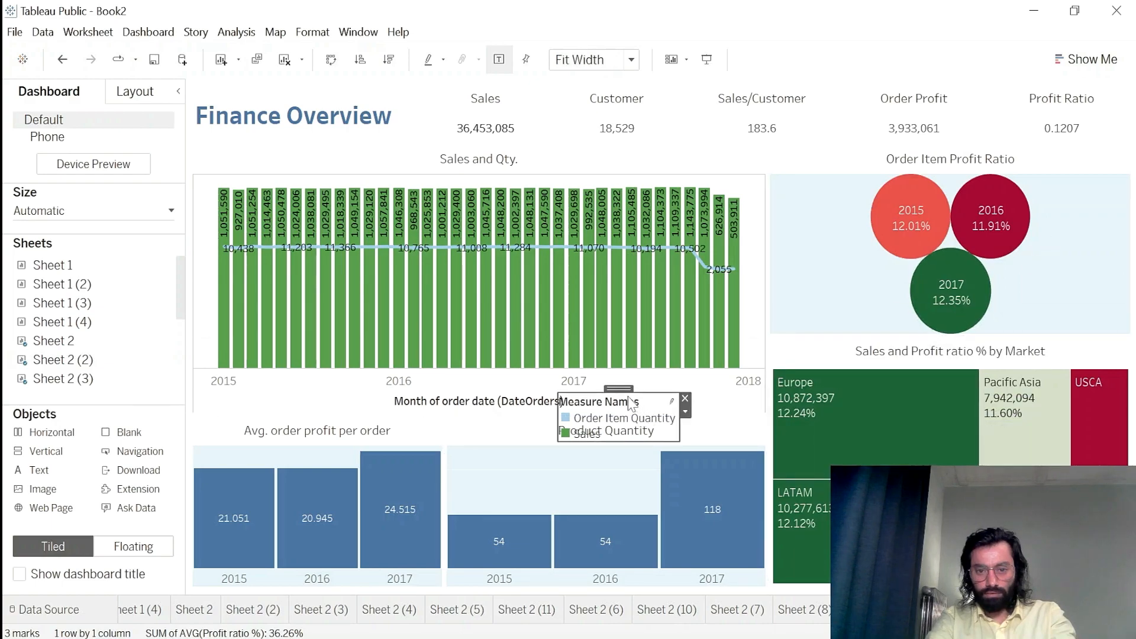
{"action": "left_click_drag", "start_coordinate": [624, 393], "coordinate": [667, 371]}
{"action": "left_click", "coordinate": [750, 434]}
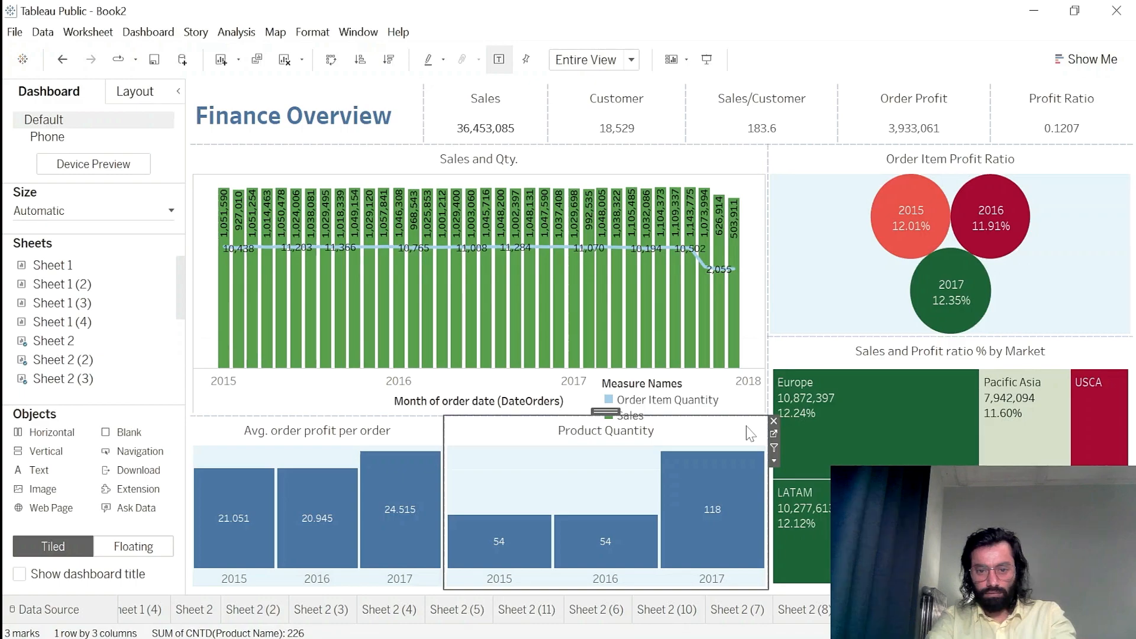
- Open the Avg. order profit per order chart's sheet and add an average line labelled with its value
{"action": "left_click", "coordinate": [439, 434]}
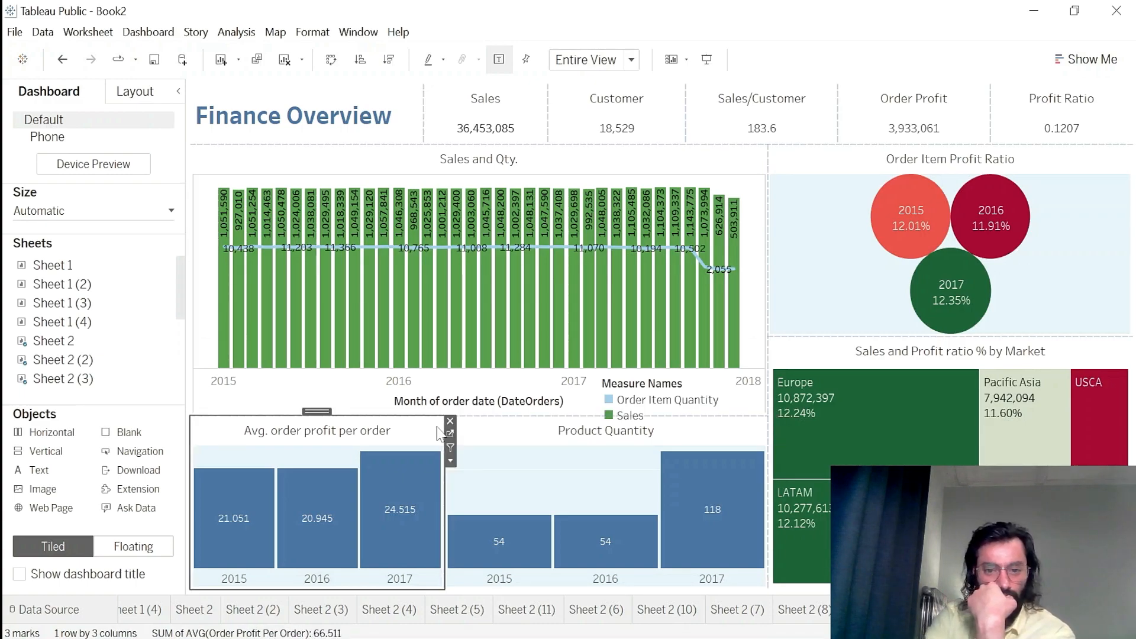
{"action": "left_click", "coordinate": [450, 434]}
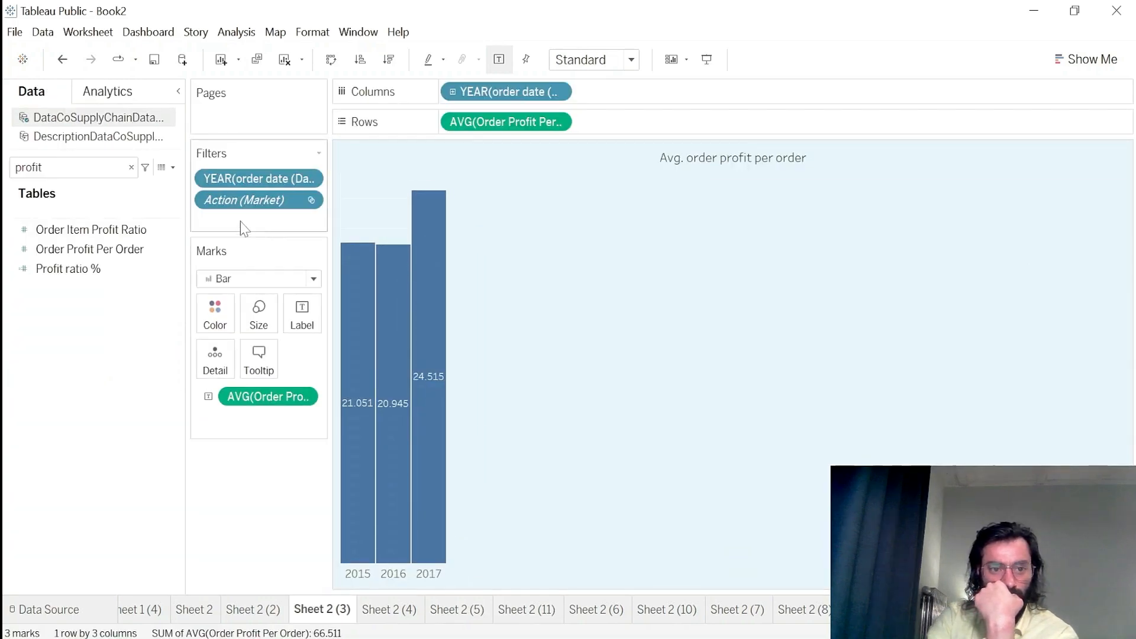
{"action": "left_click", "coordinate": [123, 92]}
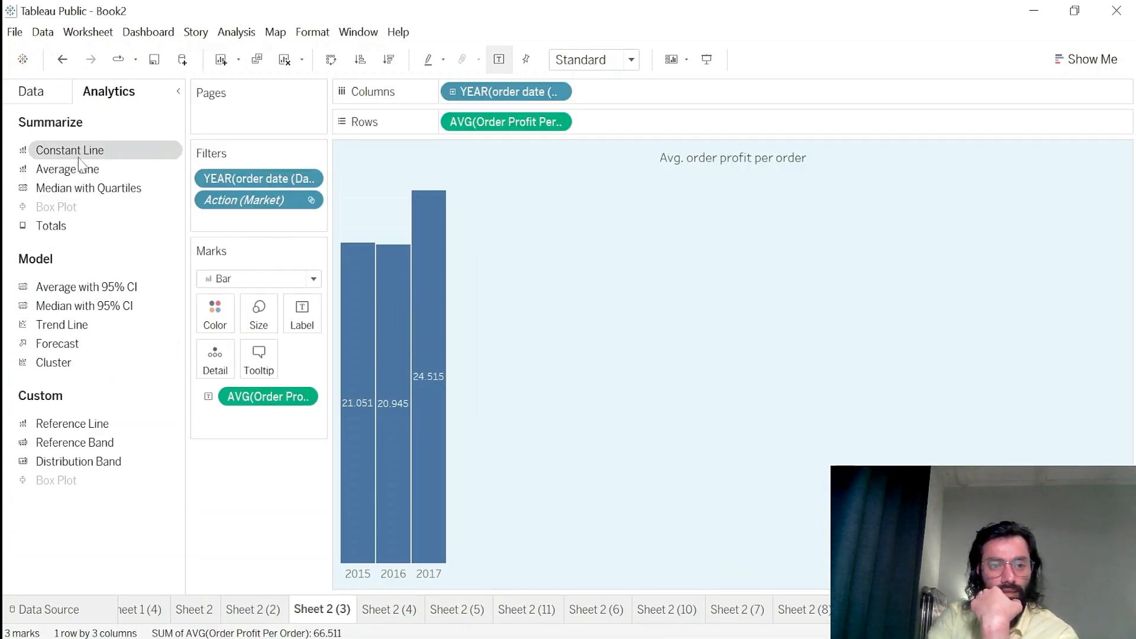
{"action": "left_click_drag", "start_coordinate": [75, 174], "coordinate": [450, 204]}
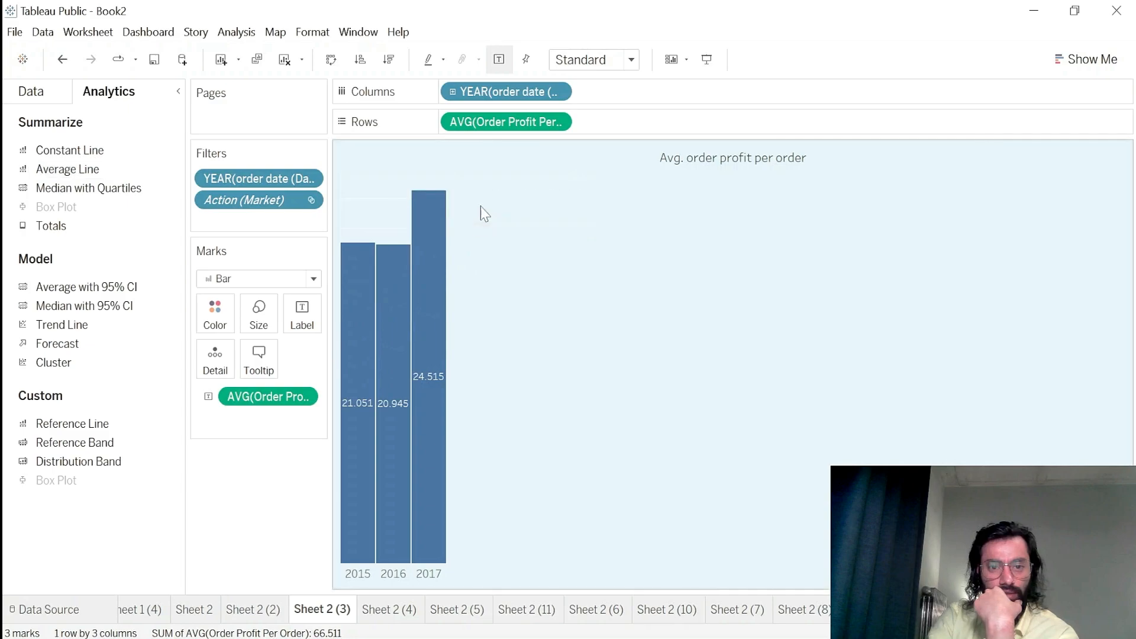
{"action": "left_click", "coordinate": [379, 225]}
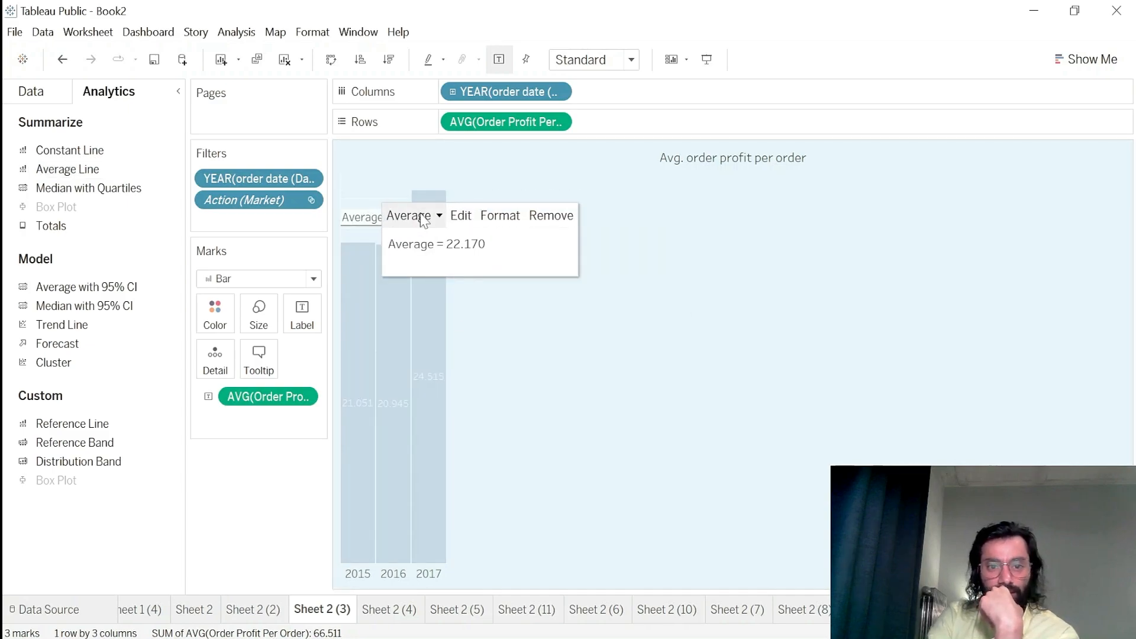
{"action": "left_click", "coordinate": [459, 216]}
{"action": "left_click", "coordinate": [524, 265]}
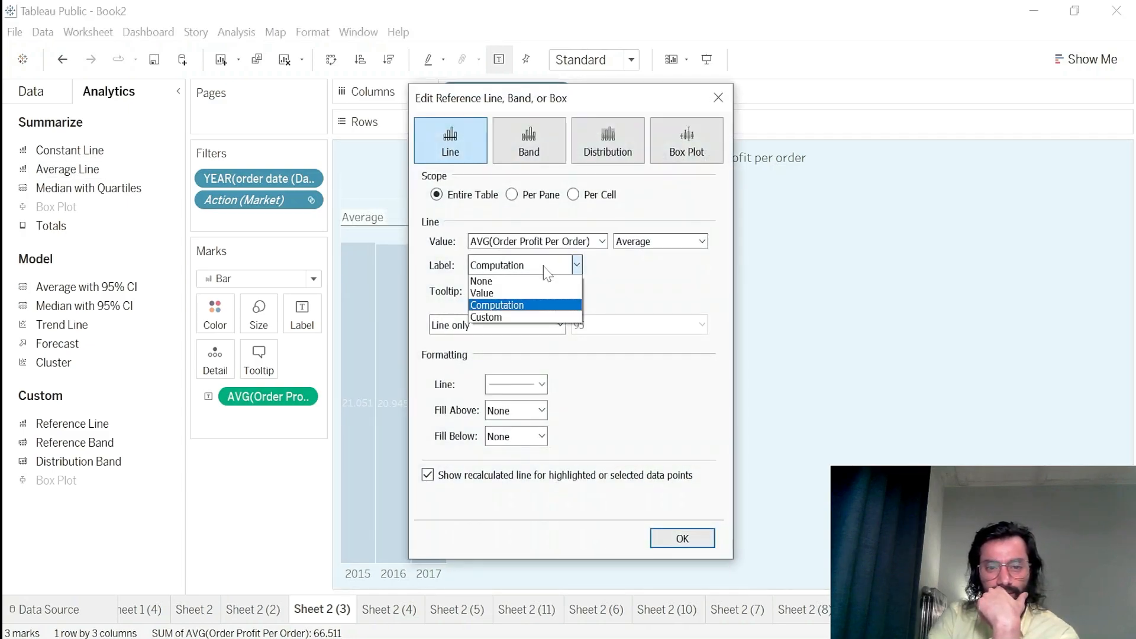
{"action": "left_click", "coordinate": [519, 293]}
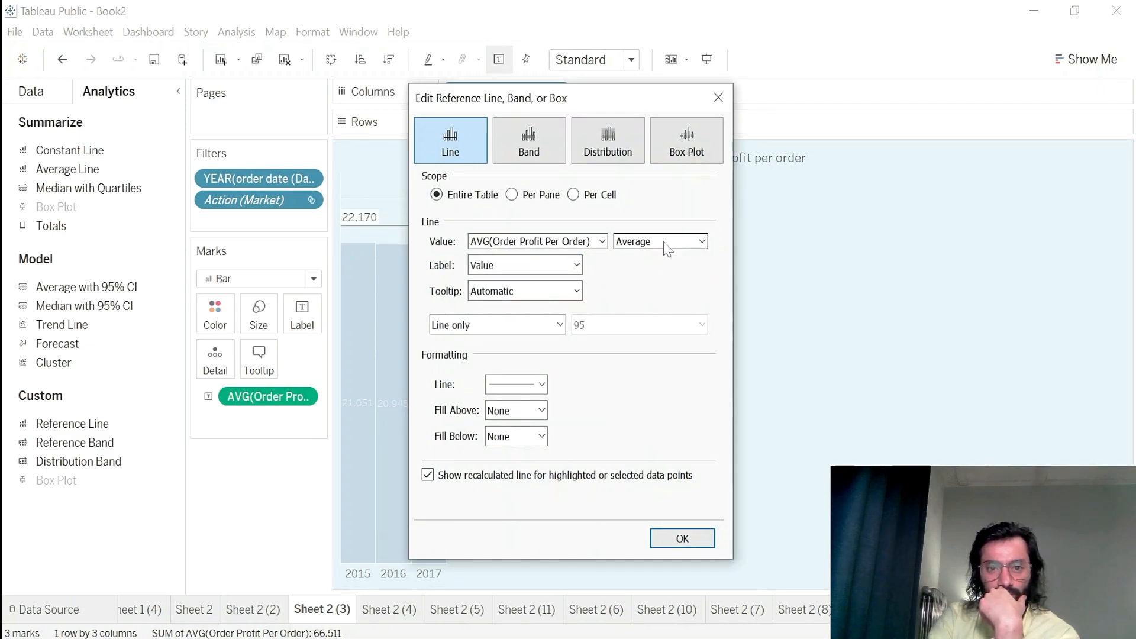
{"action": "left_click", "coordinate": [681, 539]}
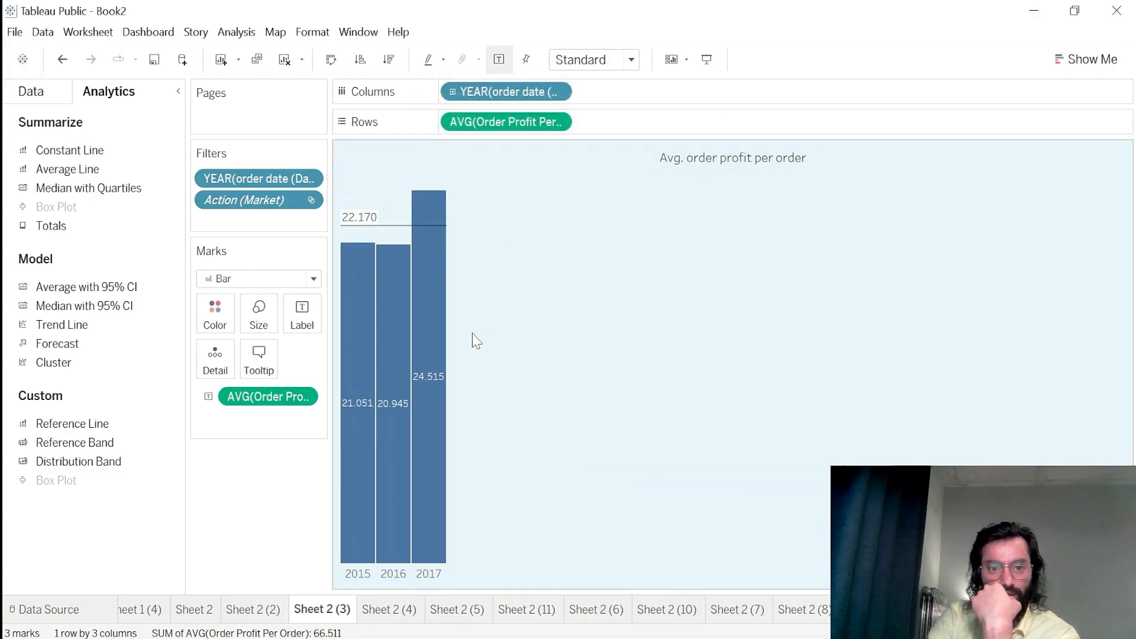
- Open the Product Quantity chart's sheet from the finance dashboard and add an average line labelled with its value
{"action": "left_click", "coordinate": [935, 609]}
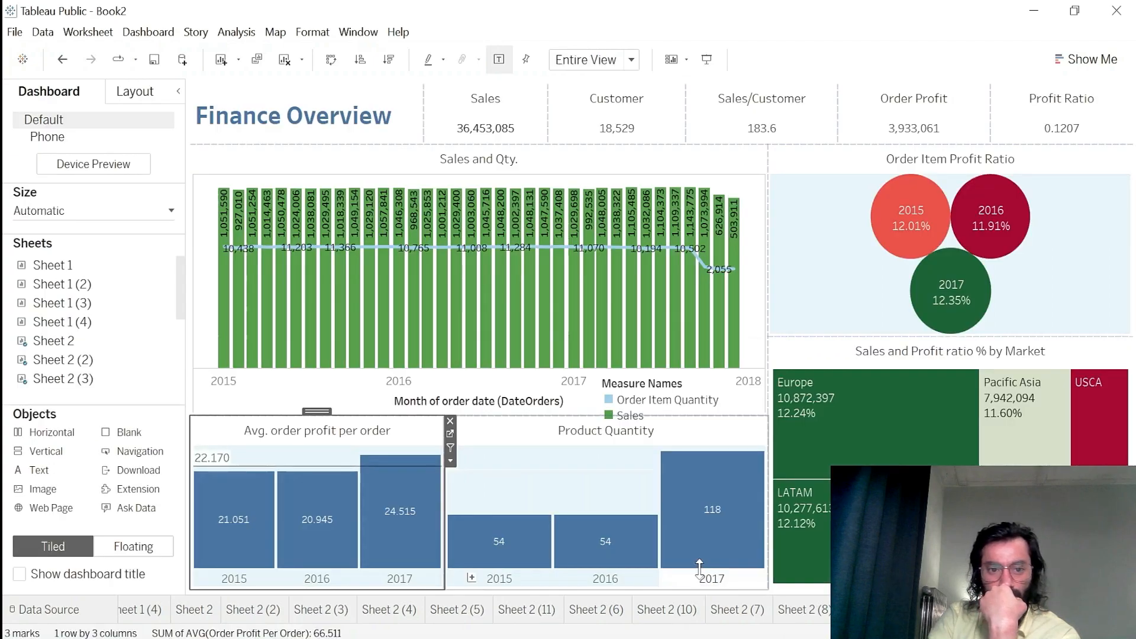
{"action": "left_click", "coordinate": [534, 441]}
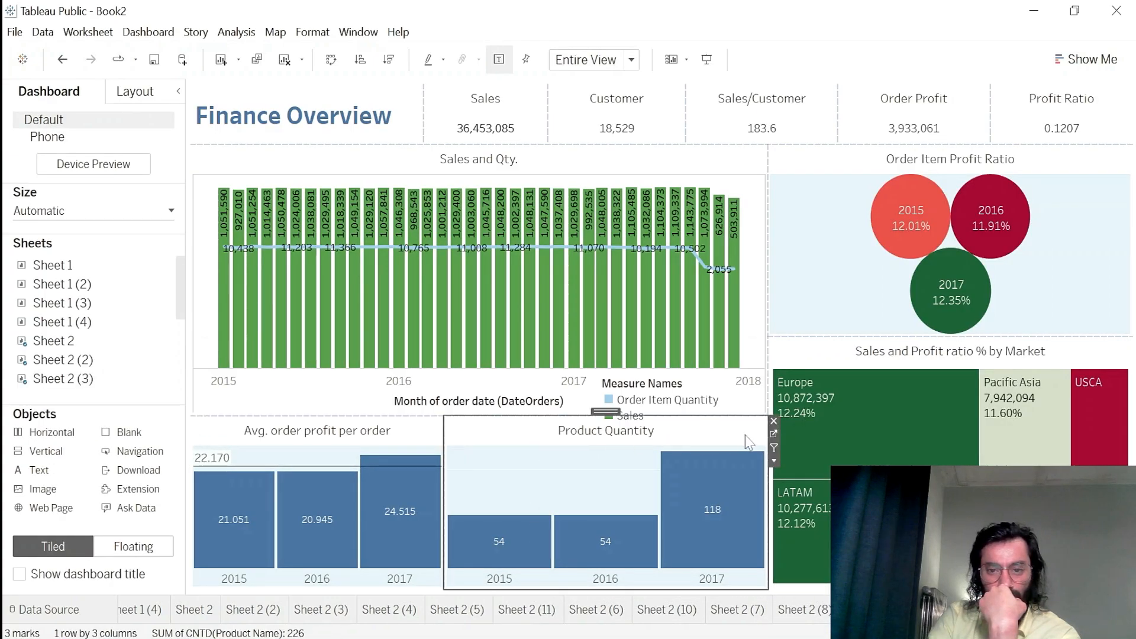
{"action": "left_click", "coordinate": [773, 433]}
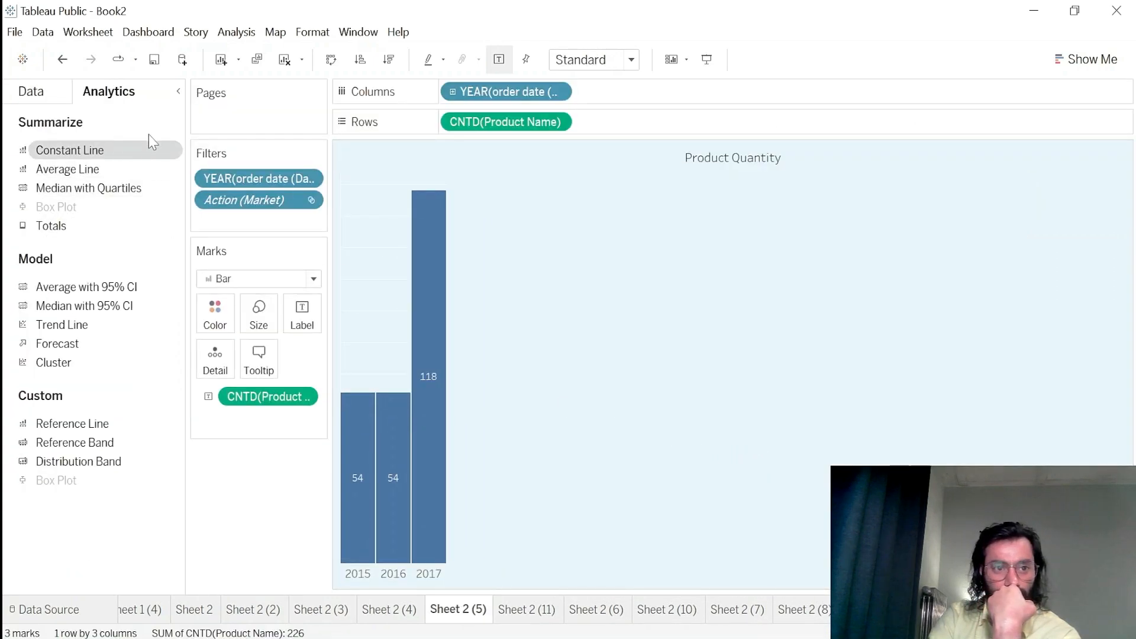
{"action": "left_click_drag", "start_coordinate": [68, 168], "coordinate": [480, 200]}
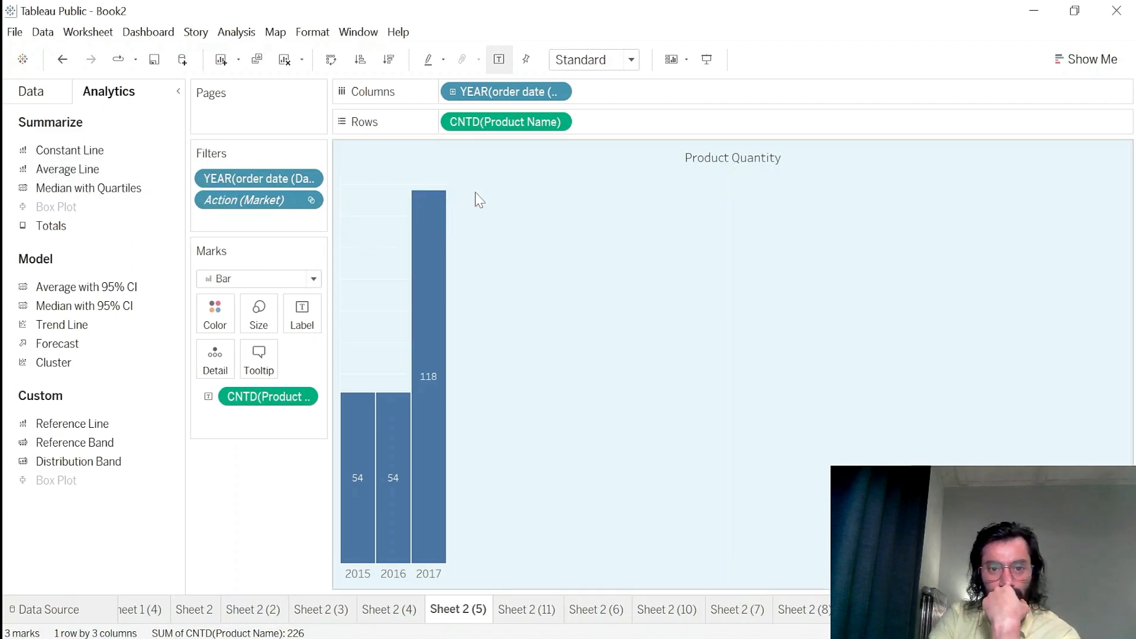
{"action": "left_click", "coordinate": [366, 323]}
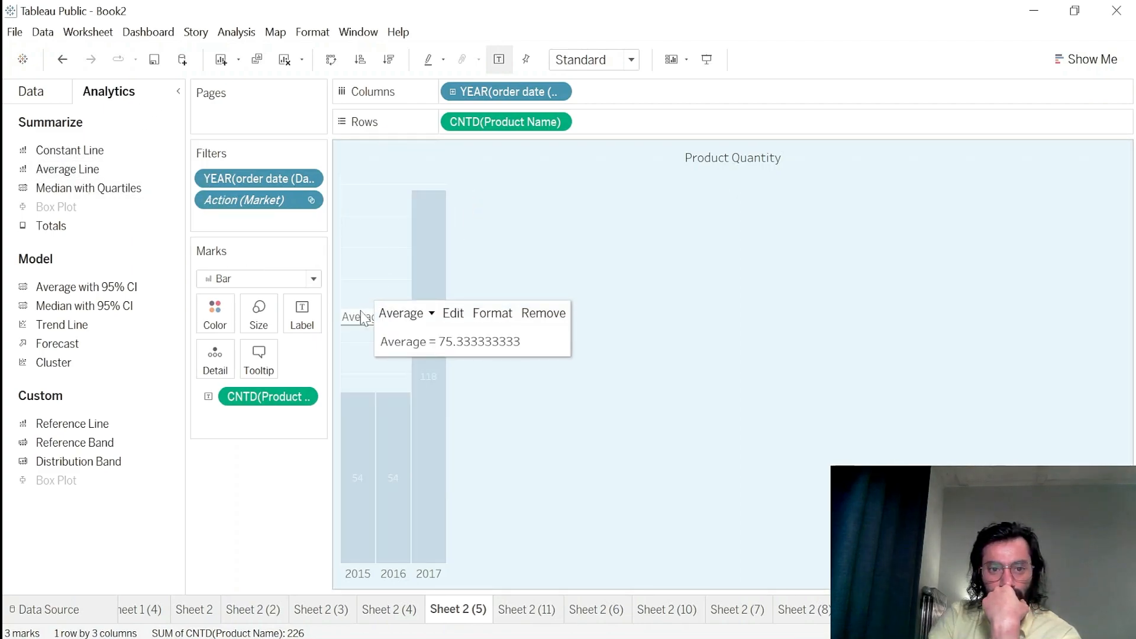
{"action": "left_click", "coordinate": [447, 313]}
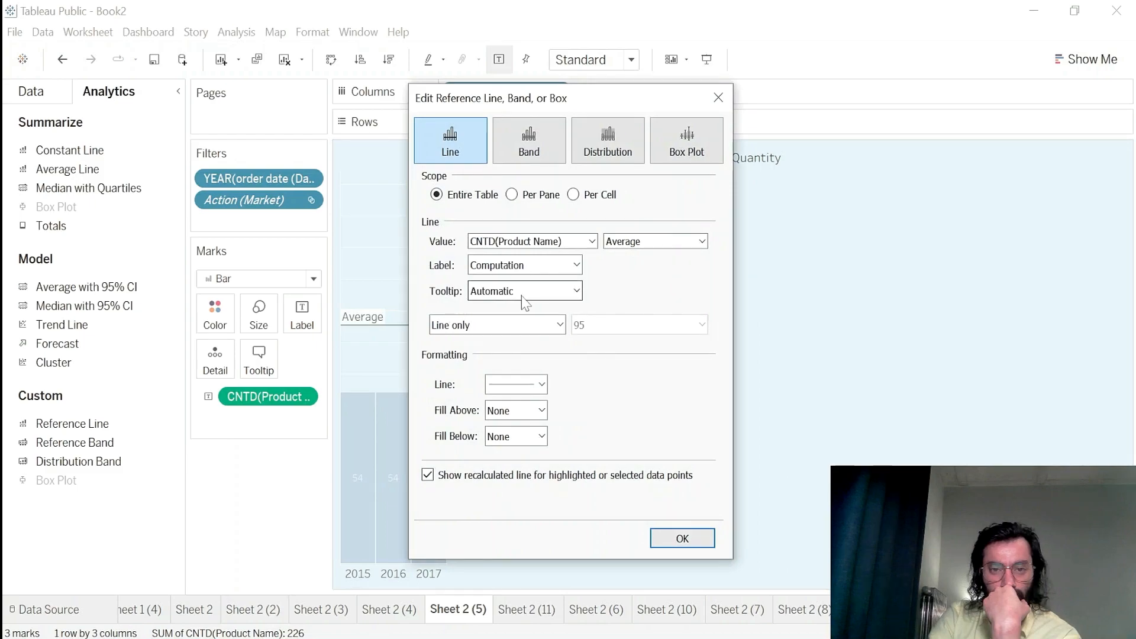
{"action": "left_click", "coordinate": [539, 273]}
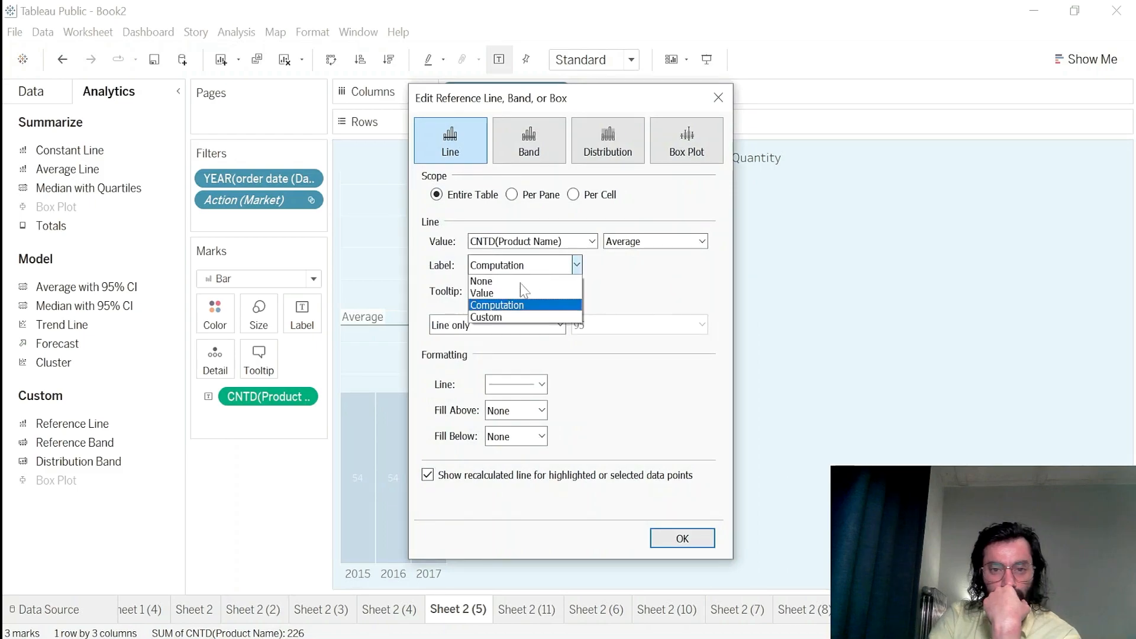
{"action": "left_click", "coordinate": [514, 292]}
{"action": "left_click", "coordinate": [682, 539]}
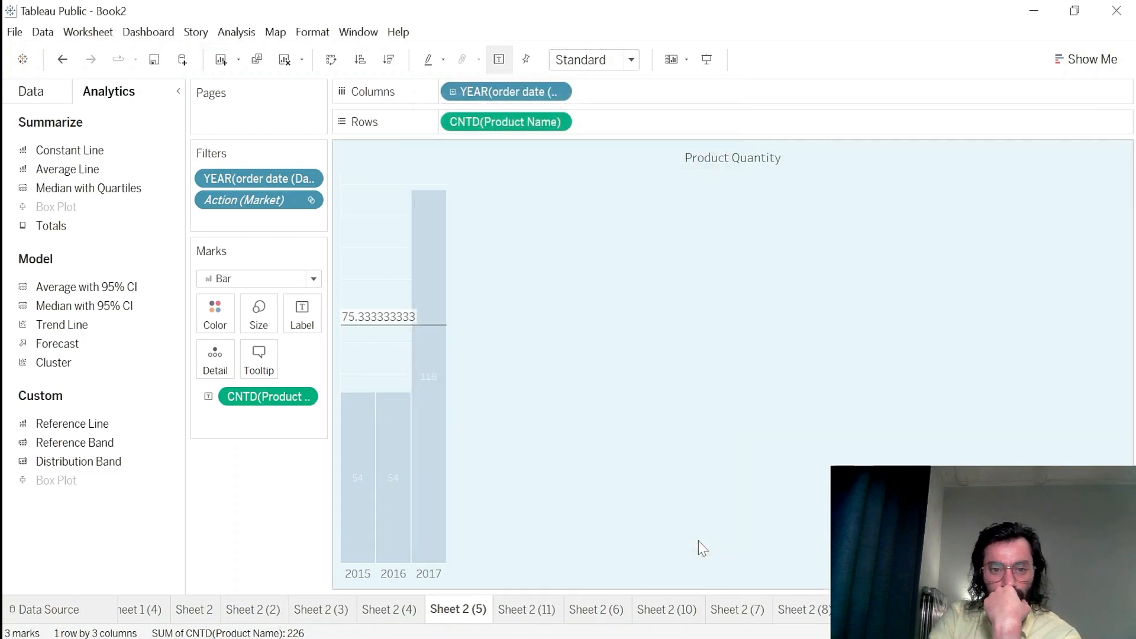
- Return to the finance dashboard, widen the Avg. order profit per order tile and make the Sales and Qty. tile slightly taller
{"action": "left_click", "coordinate": [944, 609]}
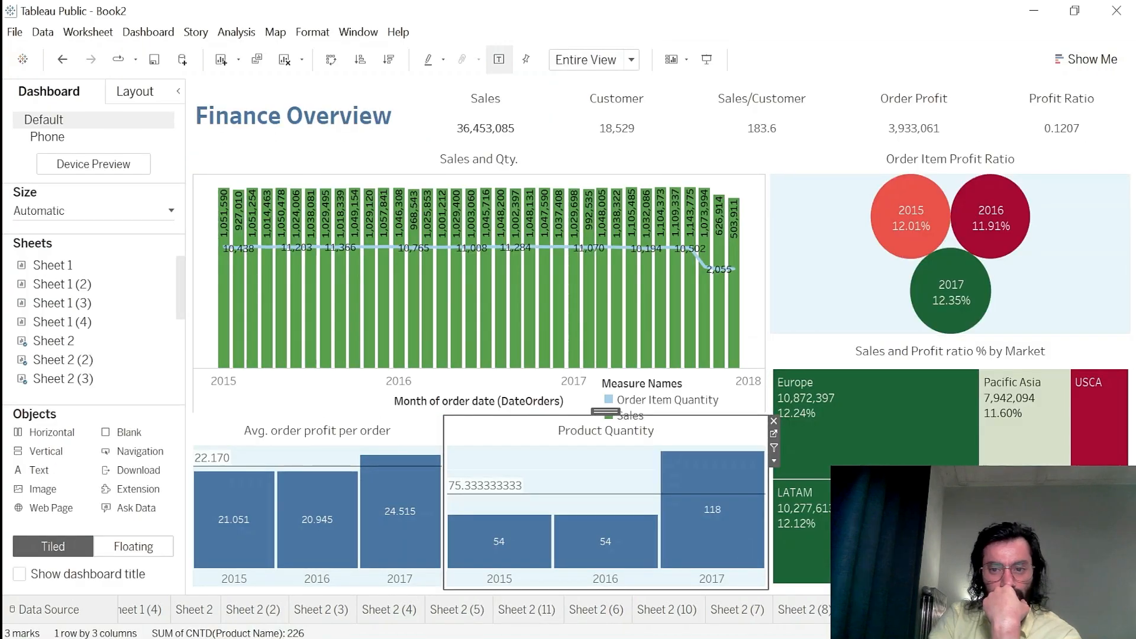
{"action": "left_click_drag", "start_coordinate": [442, 481], "coordinate": [487, 476]}
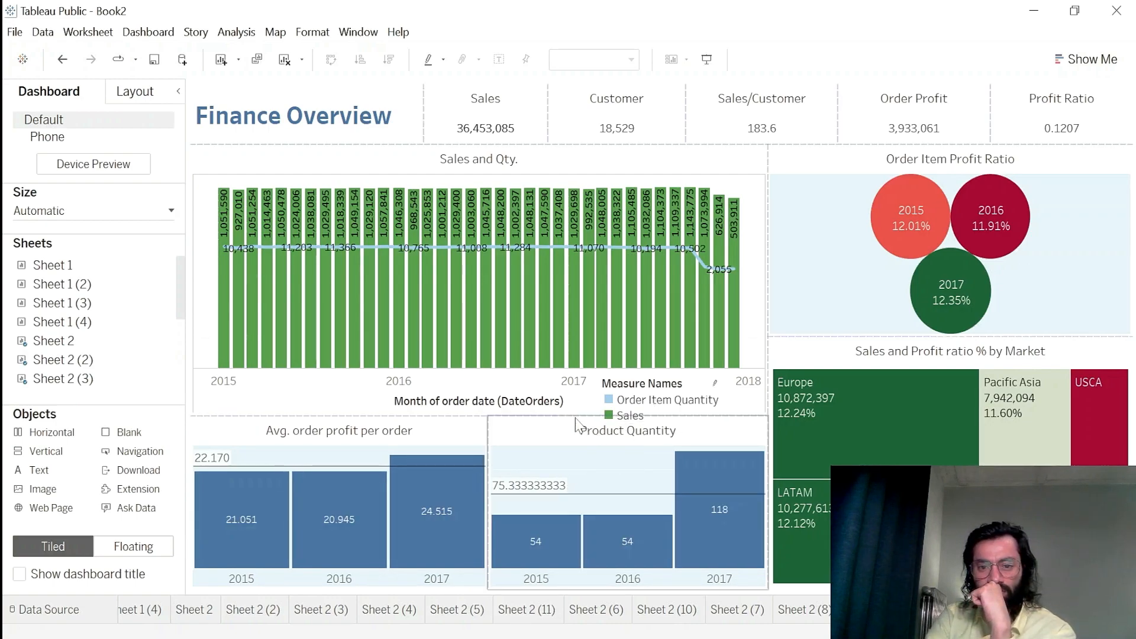
{"action": "left_click_drag", "start_coordinate": [577, 409], "coordinate": [554, 417]}
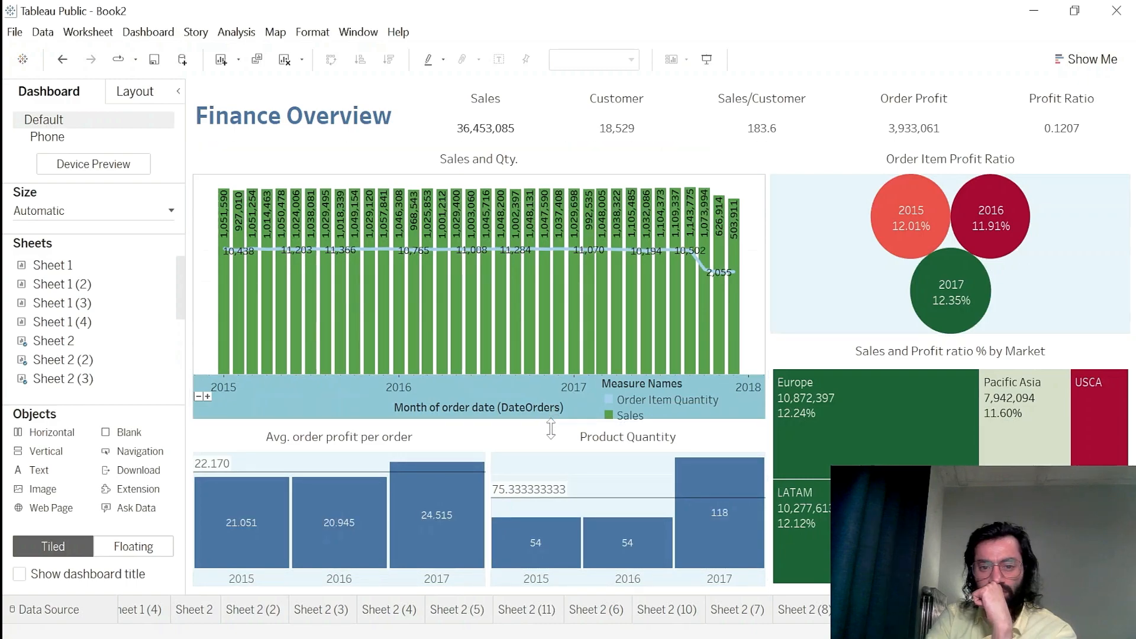
{"action": "left_click", "coordinate": [548, 436]}
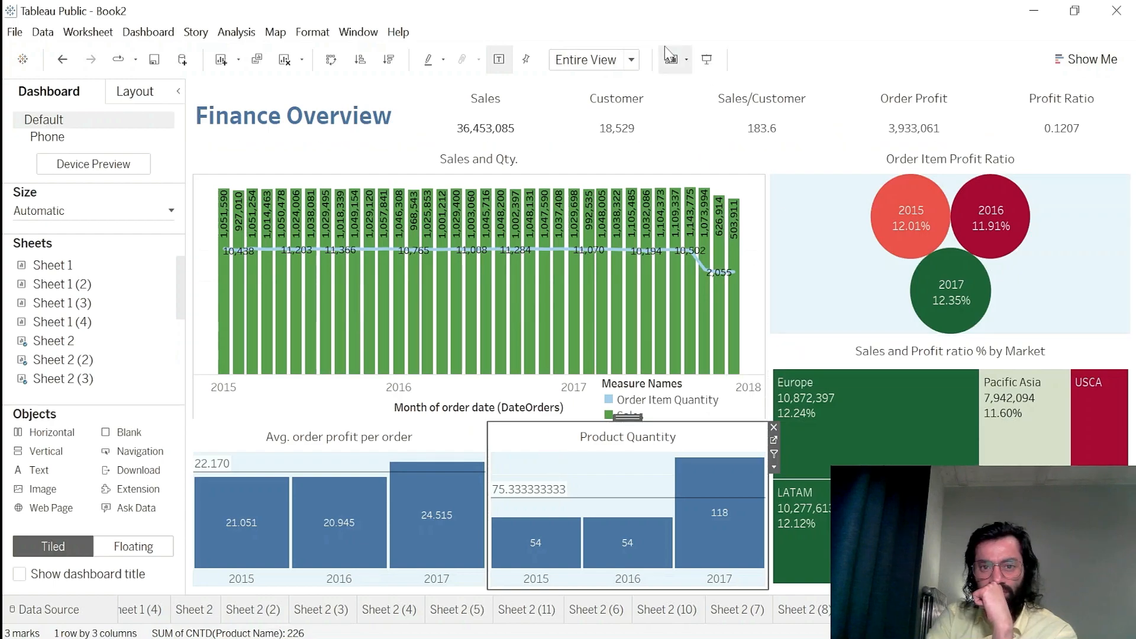
- Preview the finance dashboard in presentation mode, return to editing and select the Product Quantity chart
{"action": "left_click", "coordinate": [706, 59]}
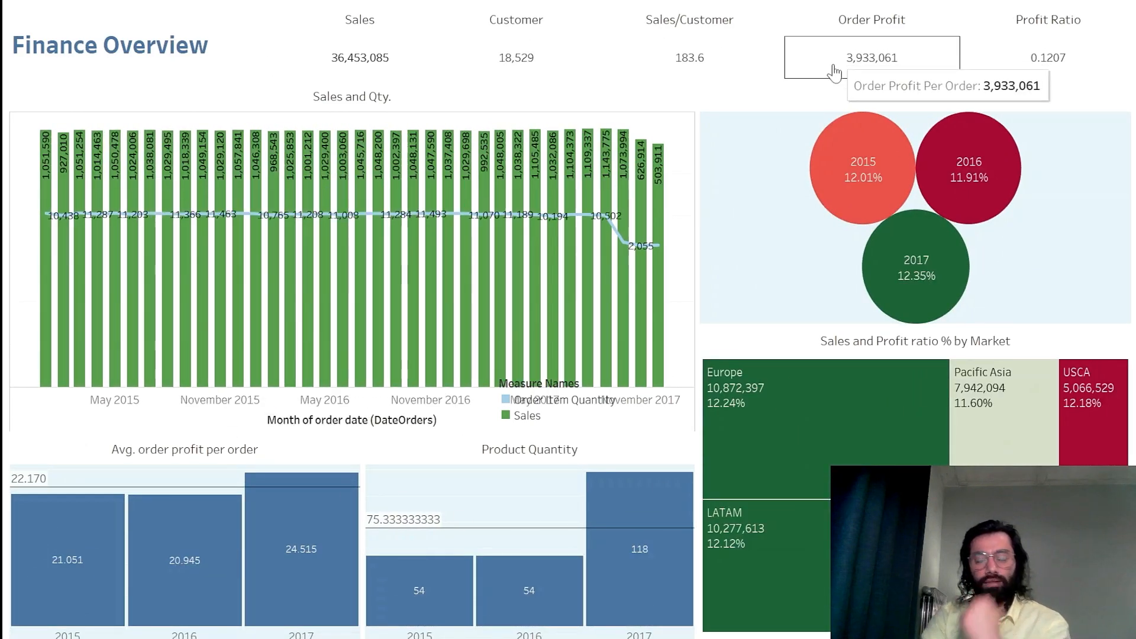
{"action": "mouse_move", "coordinate": [984, 168]}
{"action": "key", "text": "Escape"}
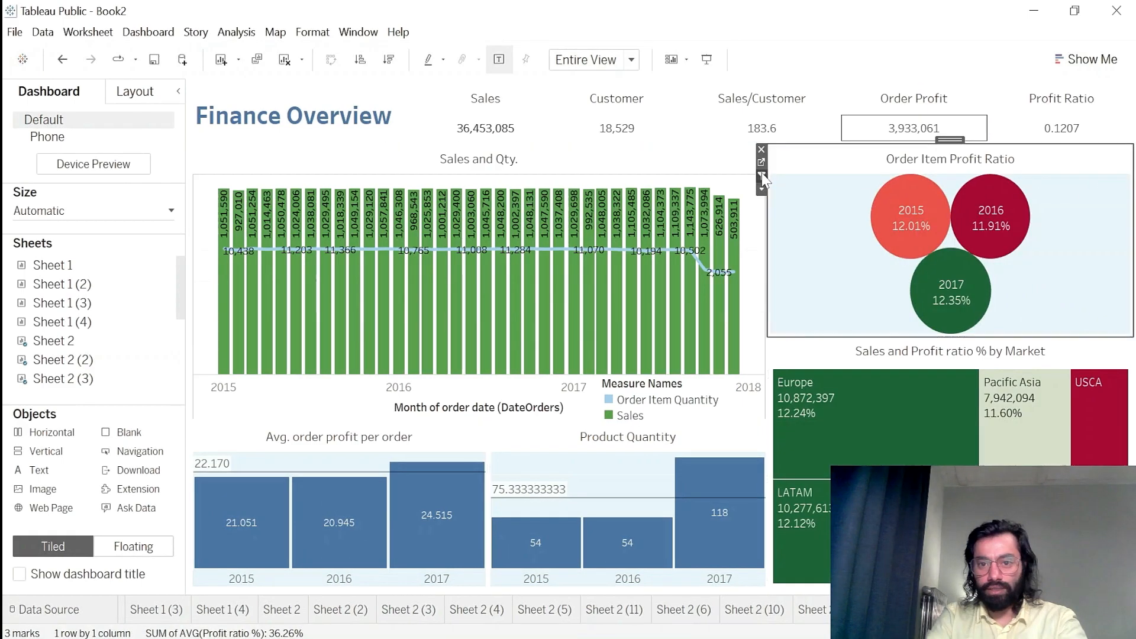
{"action": "left_click", "coordinate": [761, 443]}
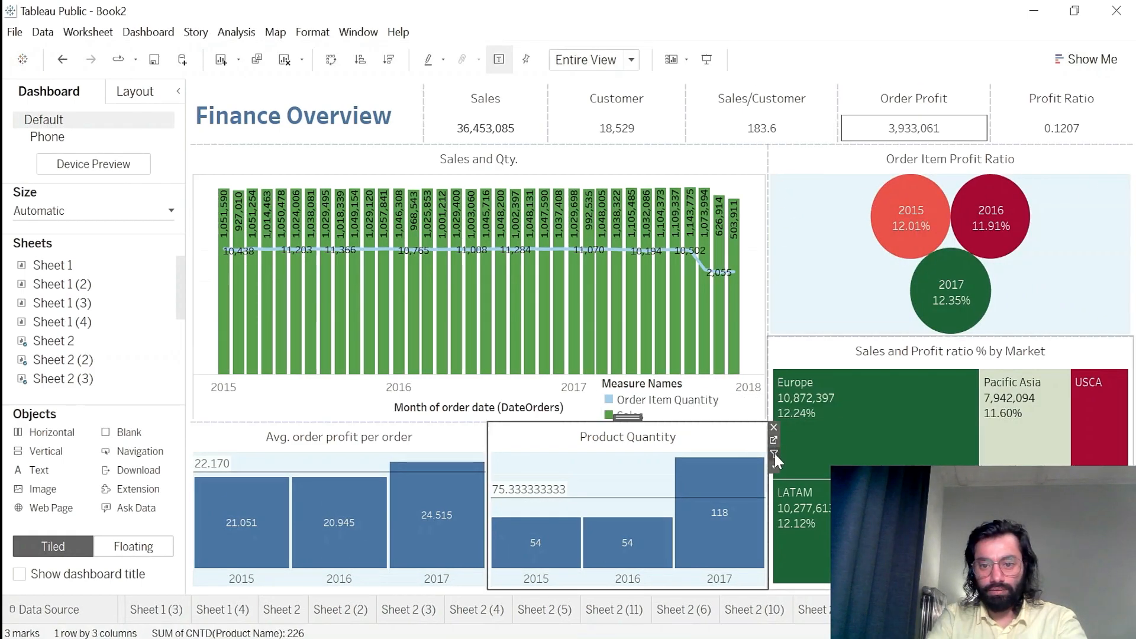
- Use the Avg. order profit per order chart as a filter and test the 2017 profit ratio bubble in presentation mode
{"action": "left_click", "coordinate": [465, 447]}
{"action": "left_click", "coordinate": [494, 455]}
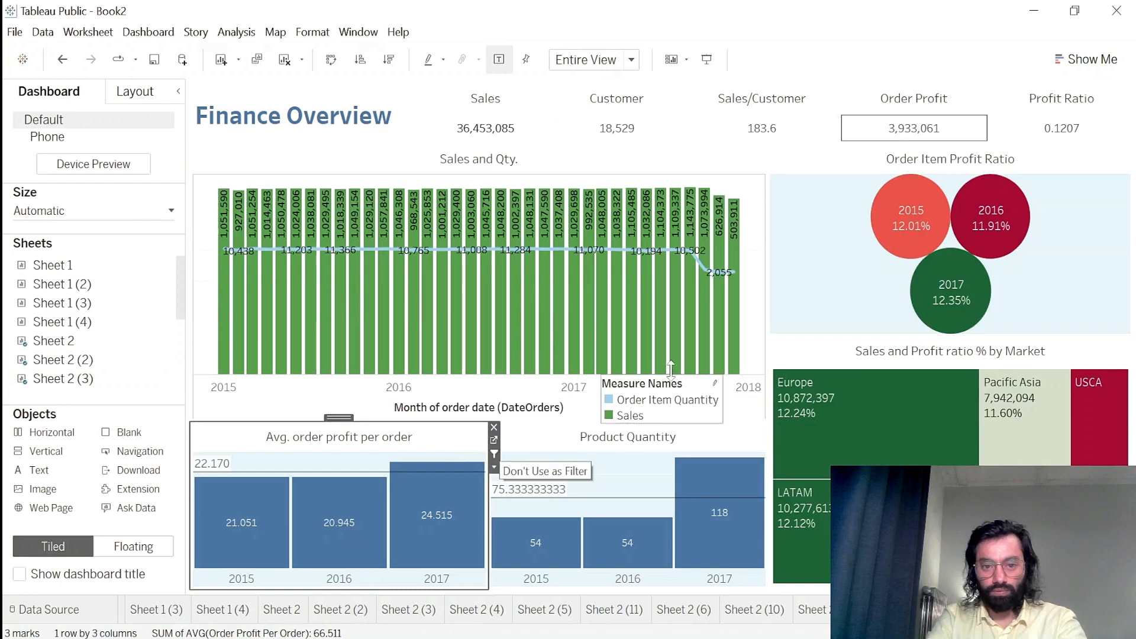
{"action": "left_click", "coordinate": [706, 59]}
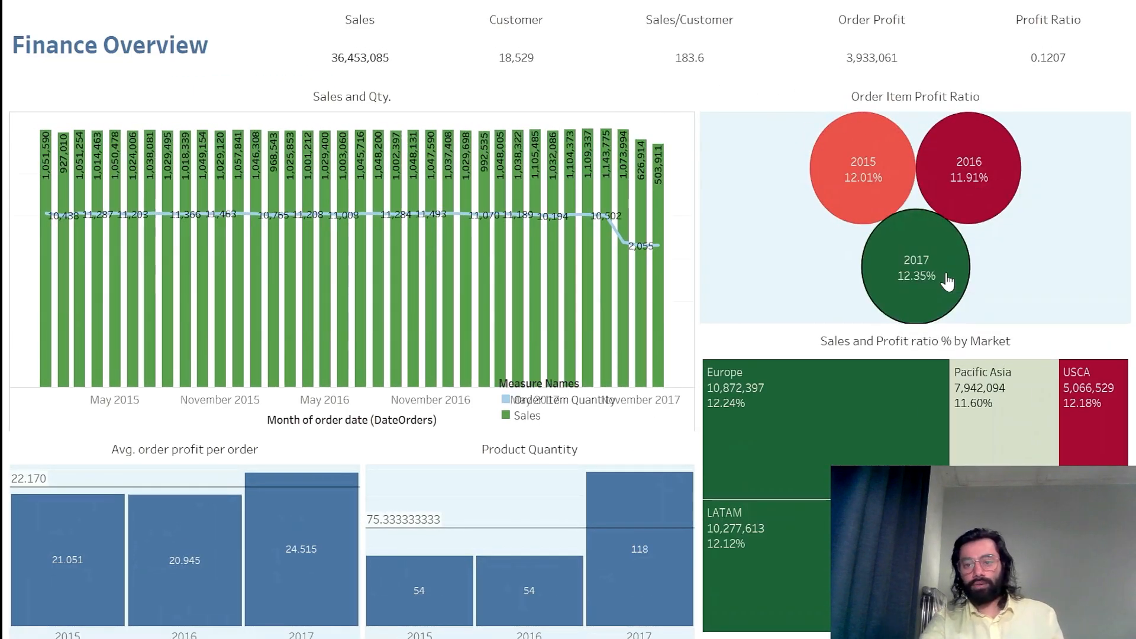
{"action": "left_click", "coordinate": [949, 284]}
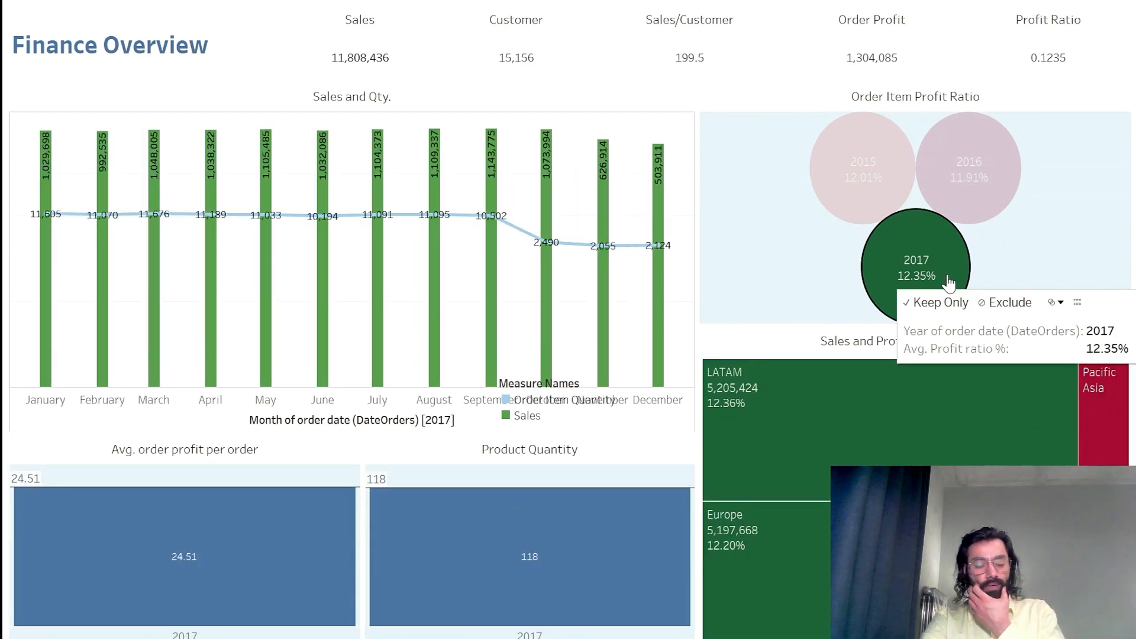
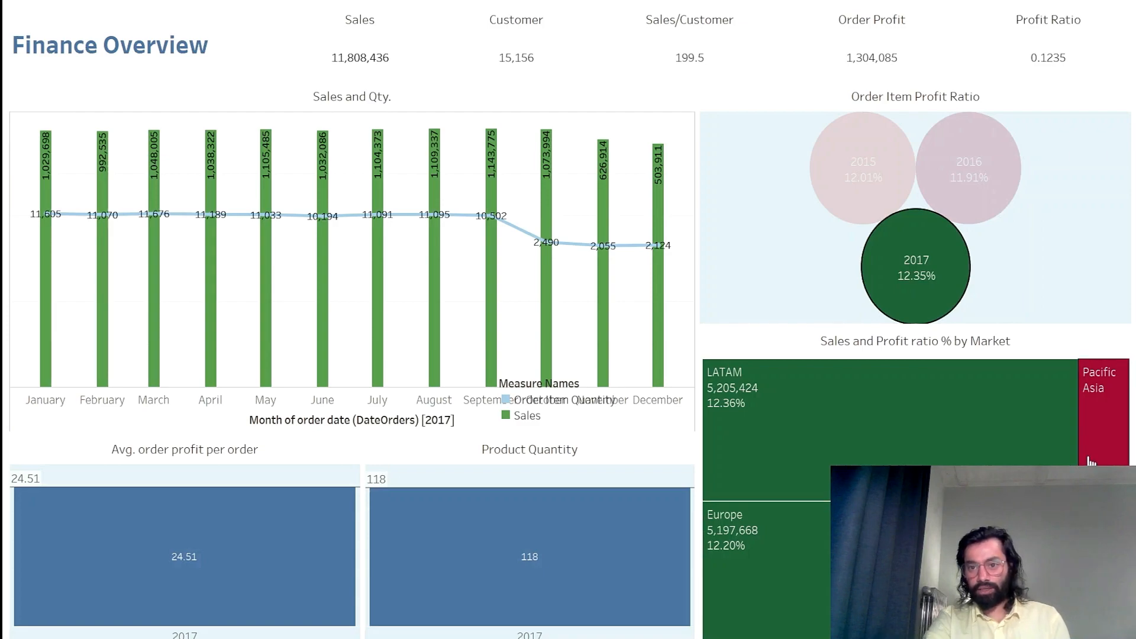
{"action": "left_click", "coordinate": [946, 290]}
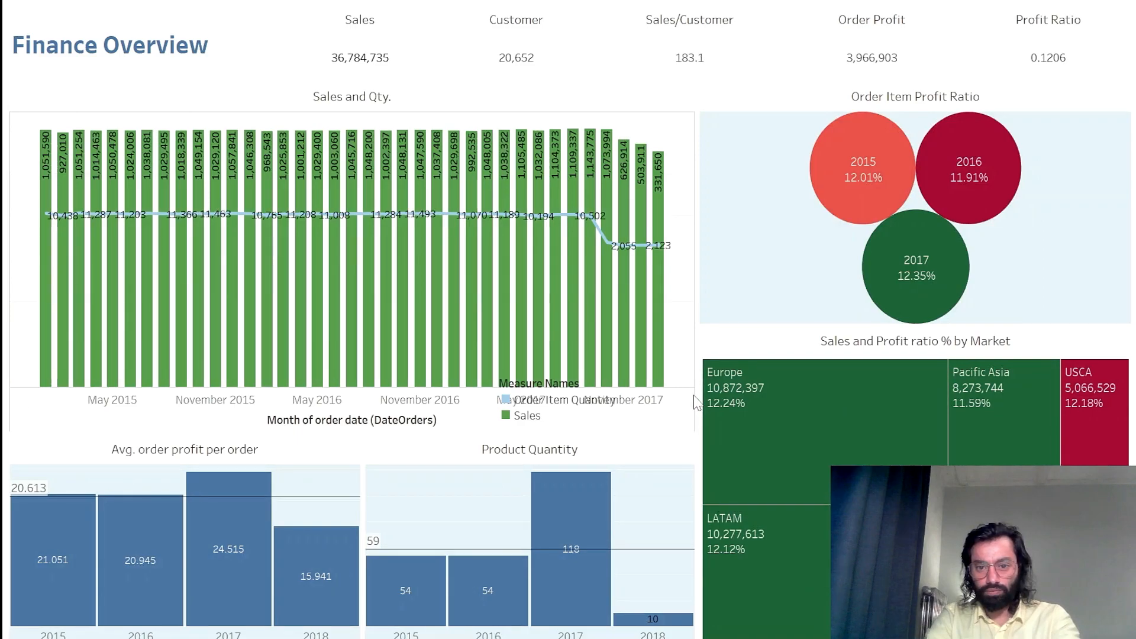
{"action": "key", "text": "Escape"}
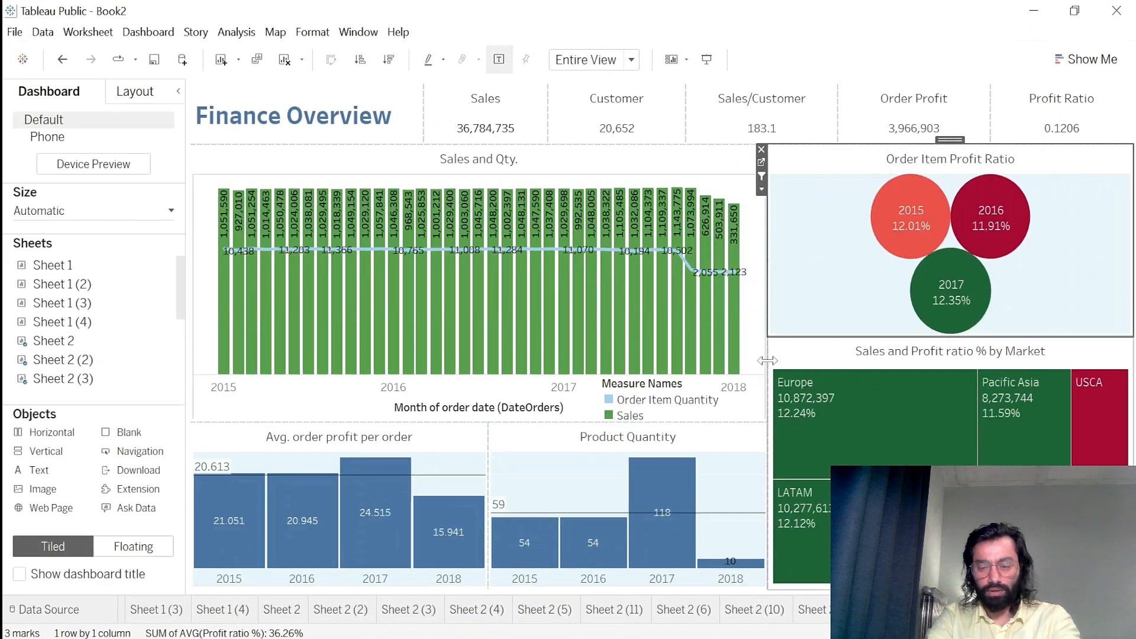
- Widen the Order Item Profit Ratio and market treemap column slightly, shorten the profit ratio tile and clear its 2017 selection
{"action": "left_click_drag", "start_coordinate": [767, 360], "coordinate": [753, 361]}
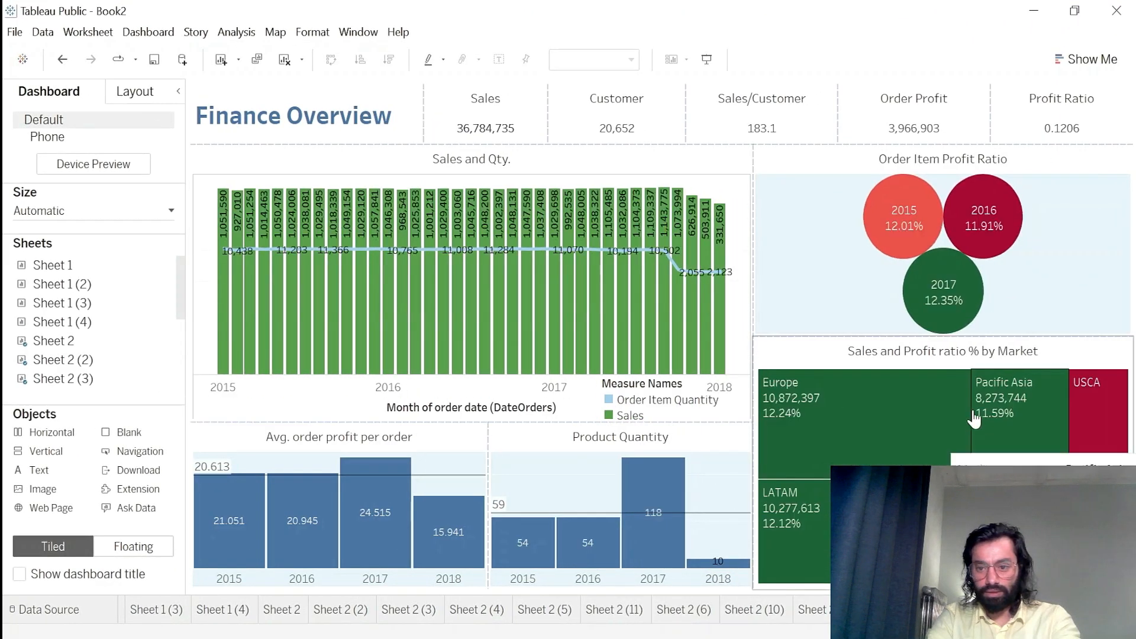
{"action": "left_click", "coordinate": [986, 336]}
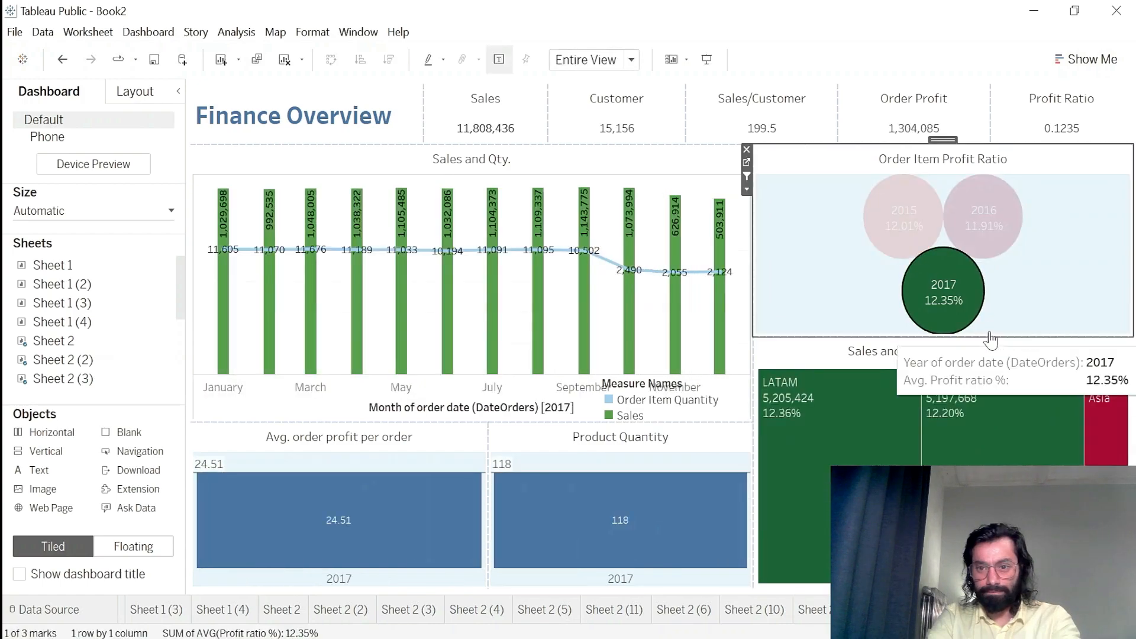
{"action": "left_click_drag", "start_coordinate": [987, 333], "coordinate": [988, 299]}
{"action": "mouse_move", "coordinate": [943, 264]}
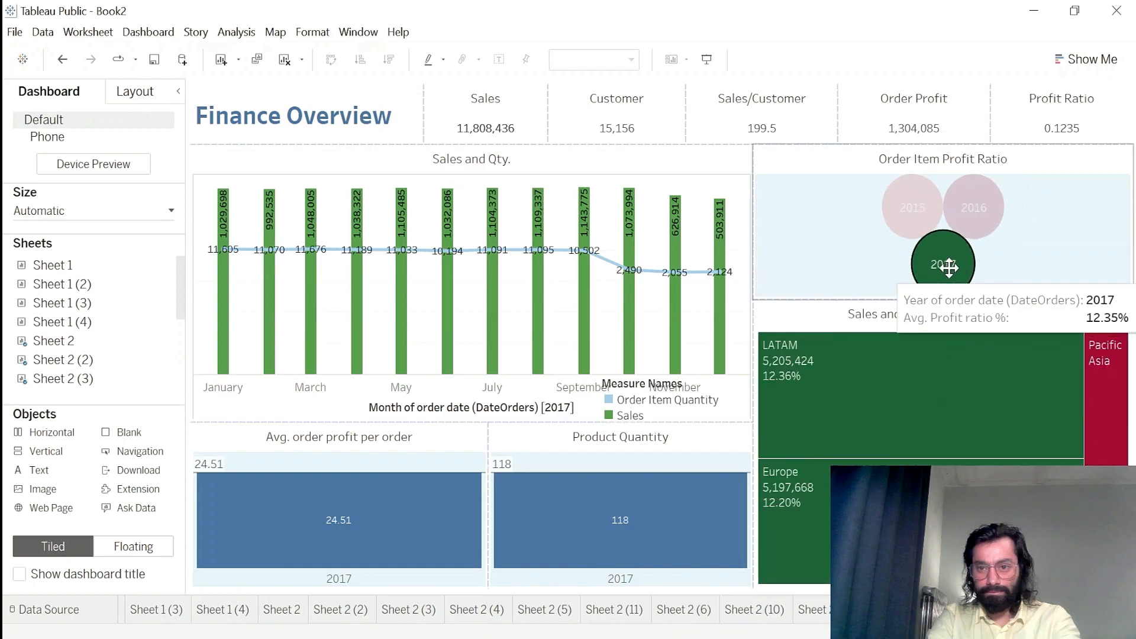
{"action": "left_click", "coordinate": [1072, 259]}
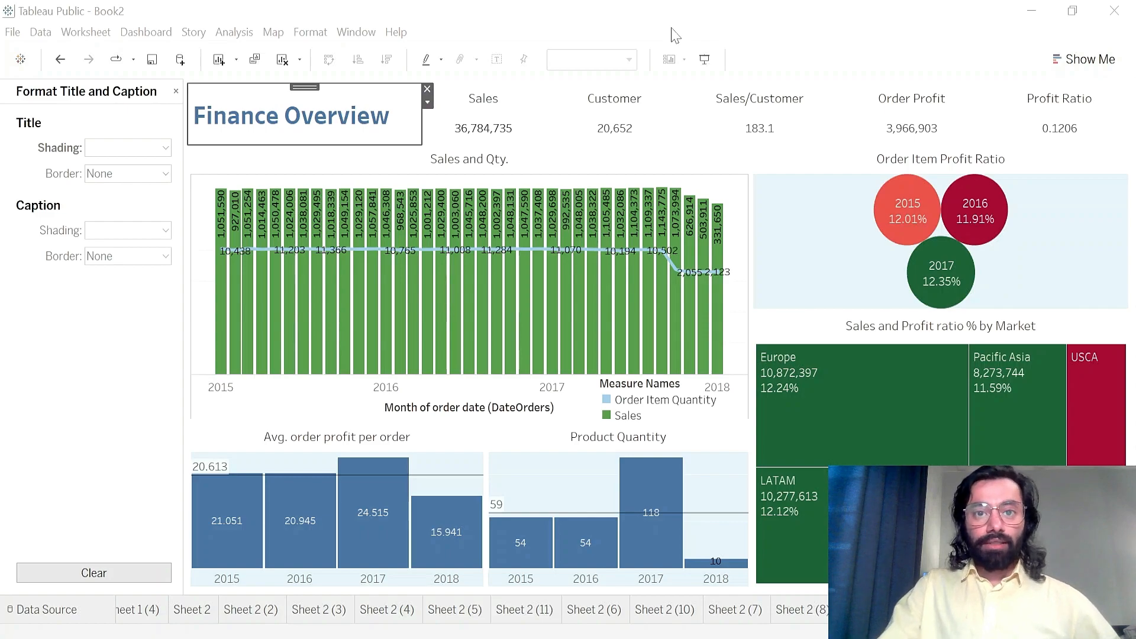
- Rename the Customer tile's title to Unique Customers
{"action": "left_click", "coordinate": [473, 108]}
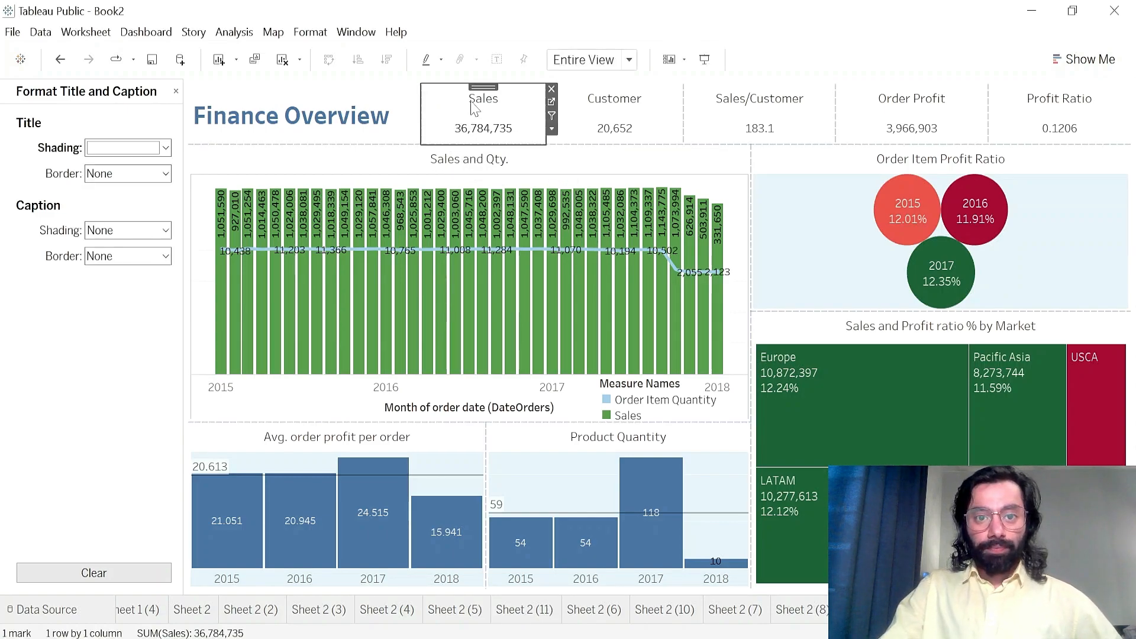
{"action": "right_click", "coordinate": [473, 108]}
{"action": "left_click", "coordinate": [642, 105]}
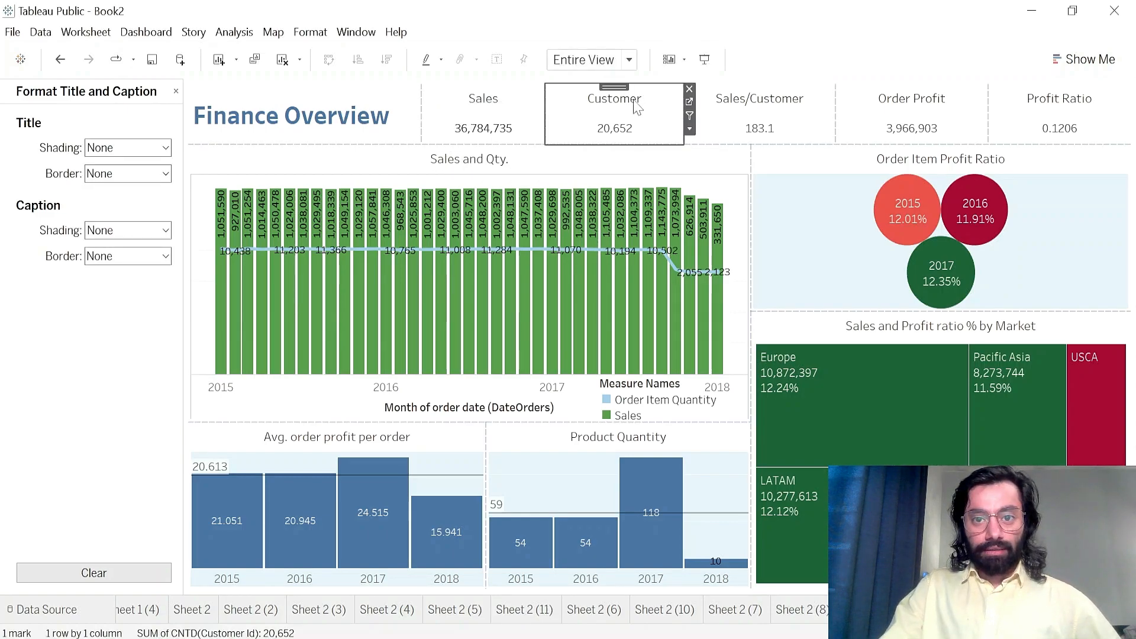
{"action": "double_click", "coordinate": [638, 105]}
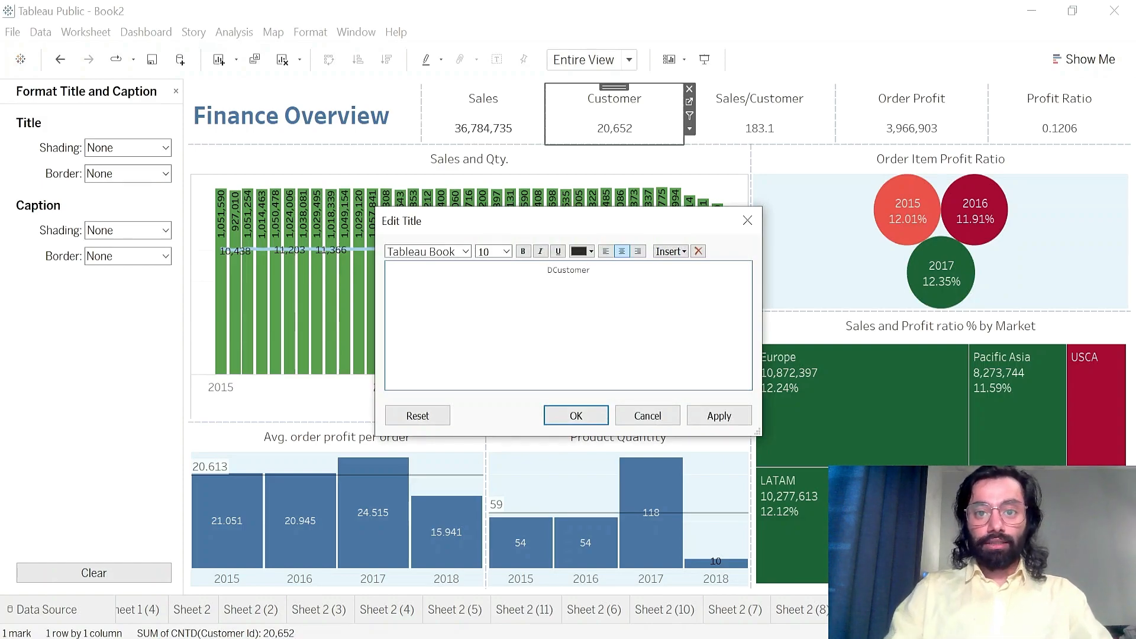
{"action": "type", "text": "Dis"}
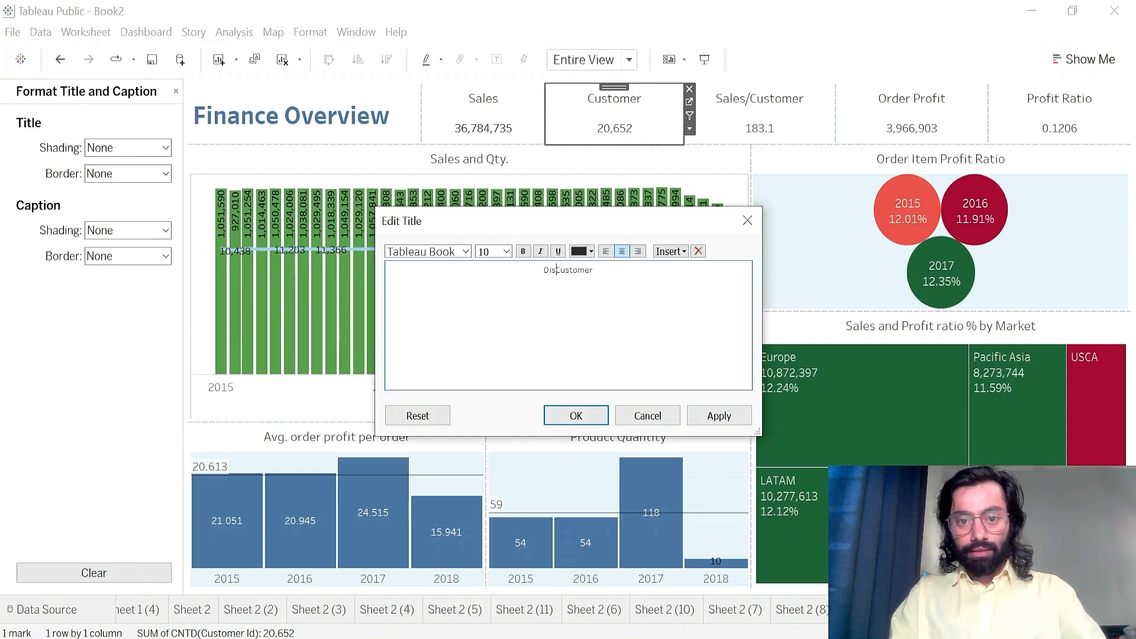
{"action": "type", "text": "Uni"}
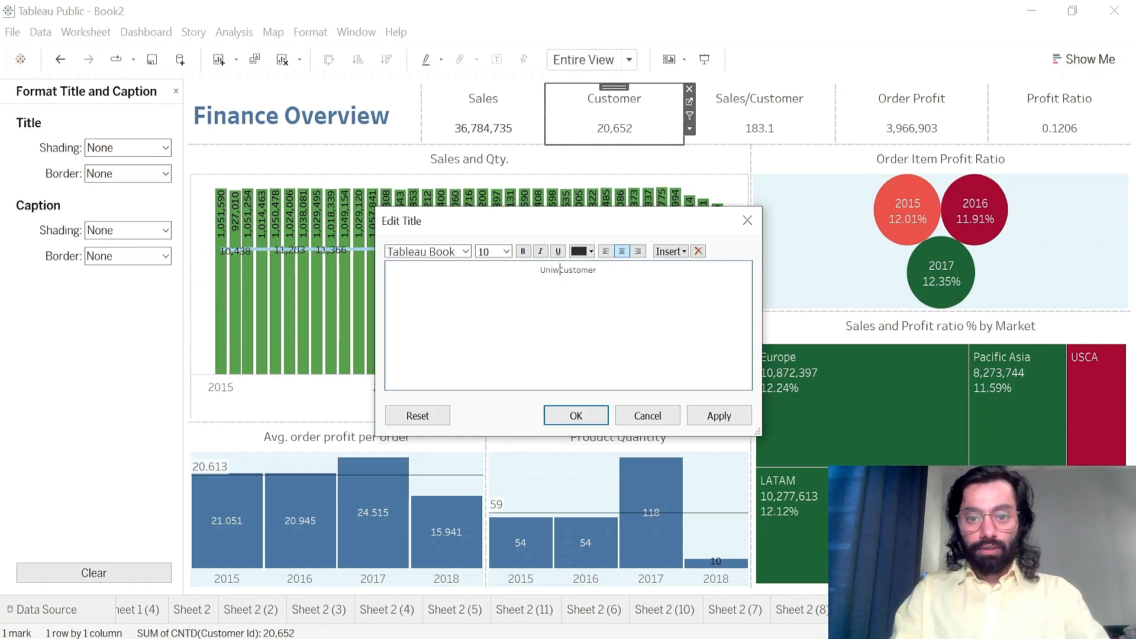
{"action": "type", "text": "que"}
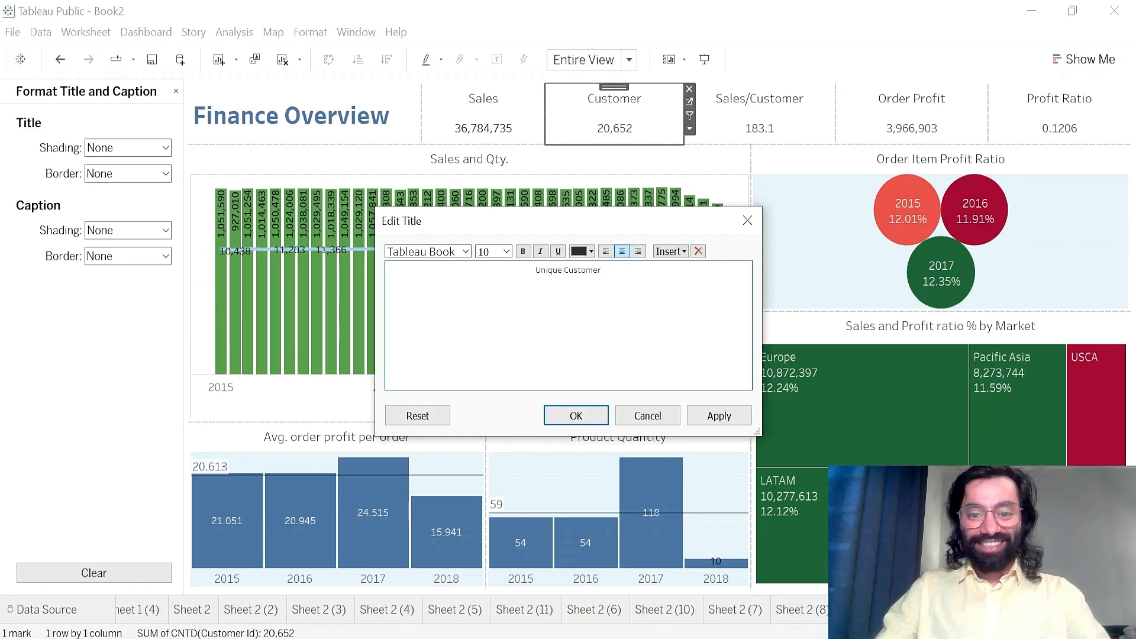
{"action": "left_click", "coordinate": [708, 416]}
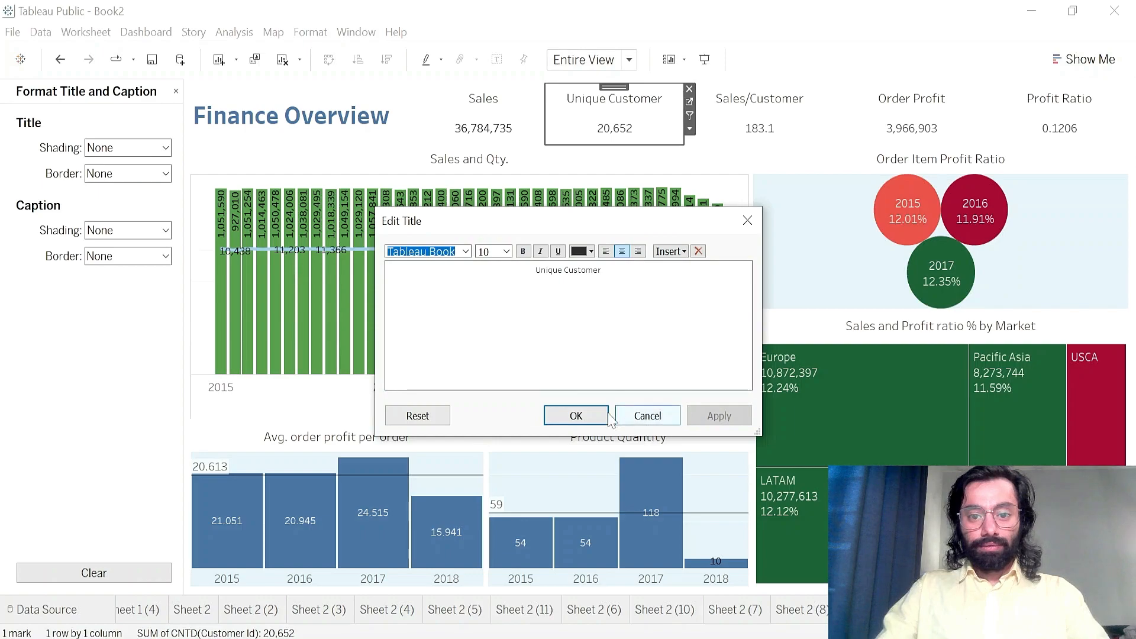
{"action": "type", "text": "s"}
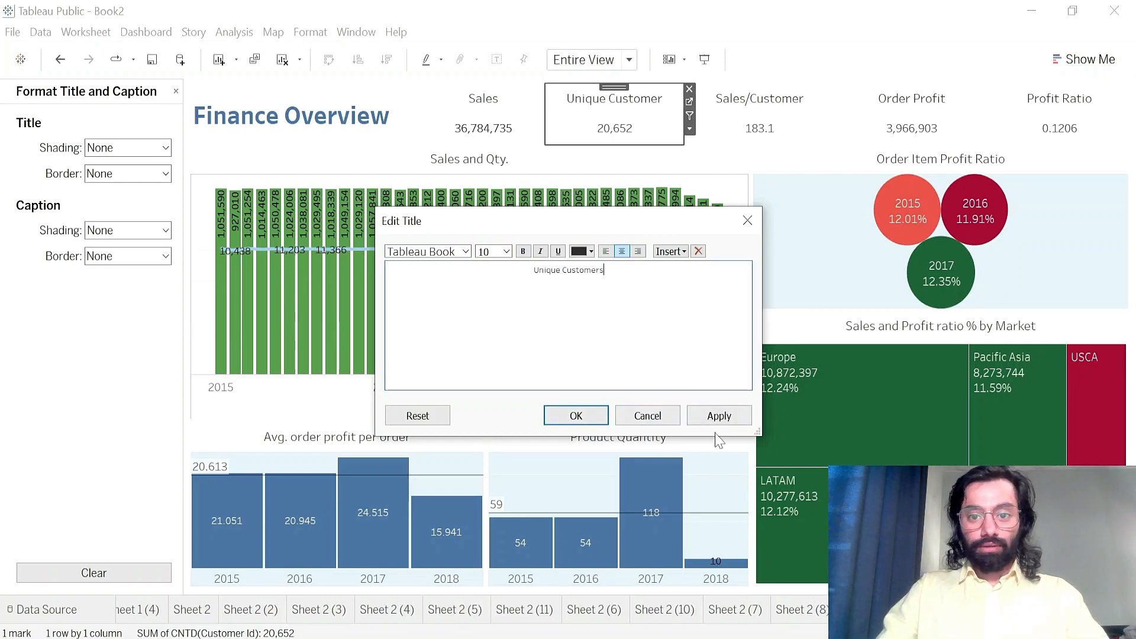
{"action": "left_click", "coordinate": [719, 416]}
{"action": "left_click", "coordinate": [577, 415]}
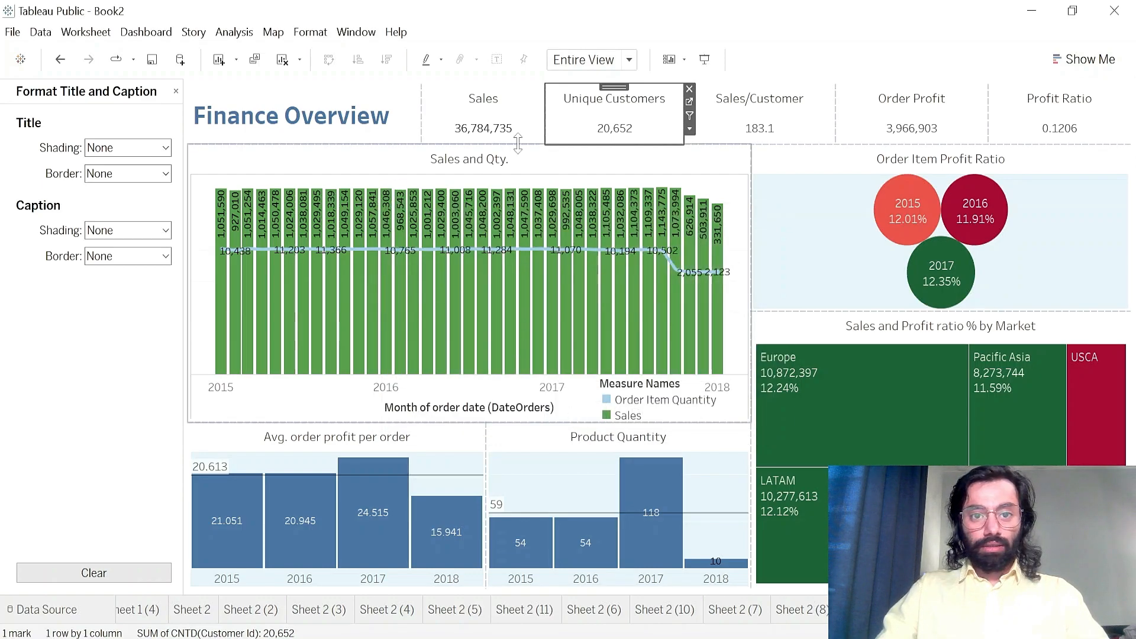
- Shade the titles of the Sales and Unique Customers tiles light blue
{"action": "right_click", "coordinate": [517, 99]}
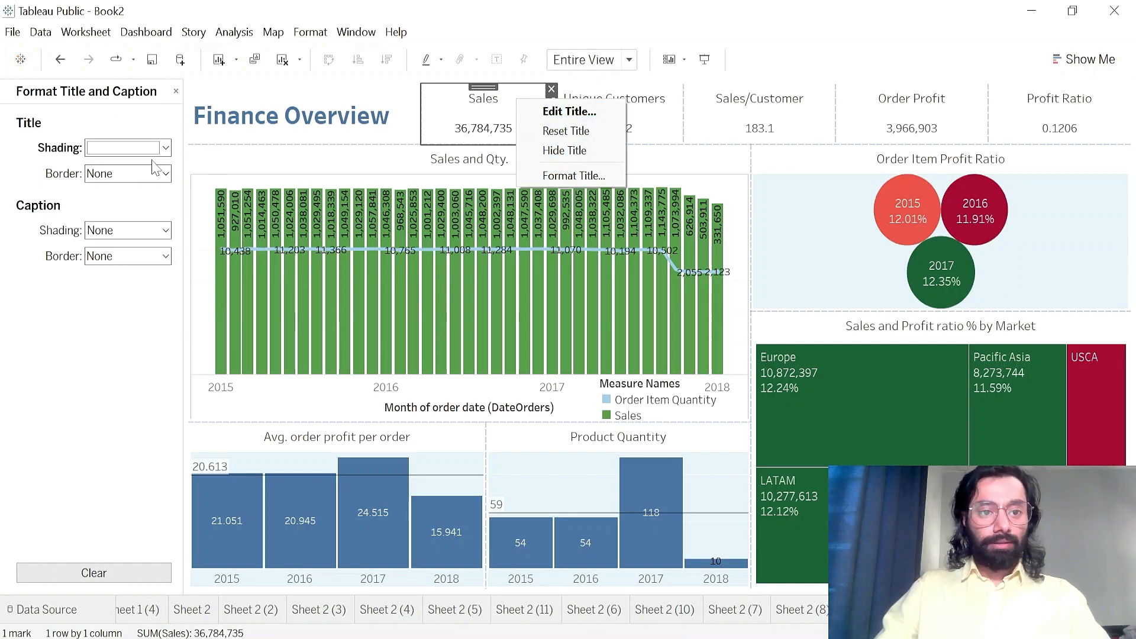
{"action": "left_click", "coordinate": [165, 148]}
{"action": "left_click", "coordinate": [171, 238]}
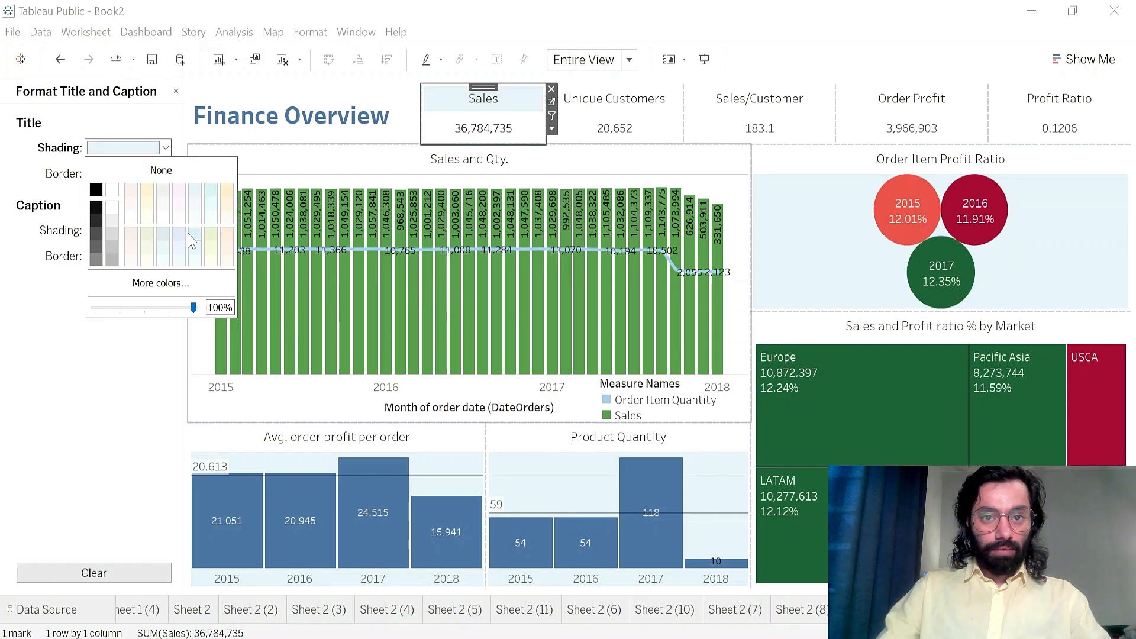
{"action": "left_click", "coordinate": [590, 102]}
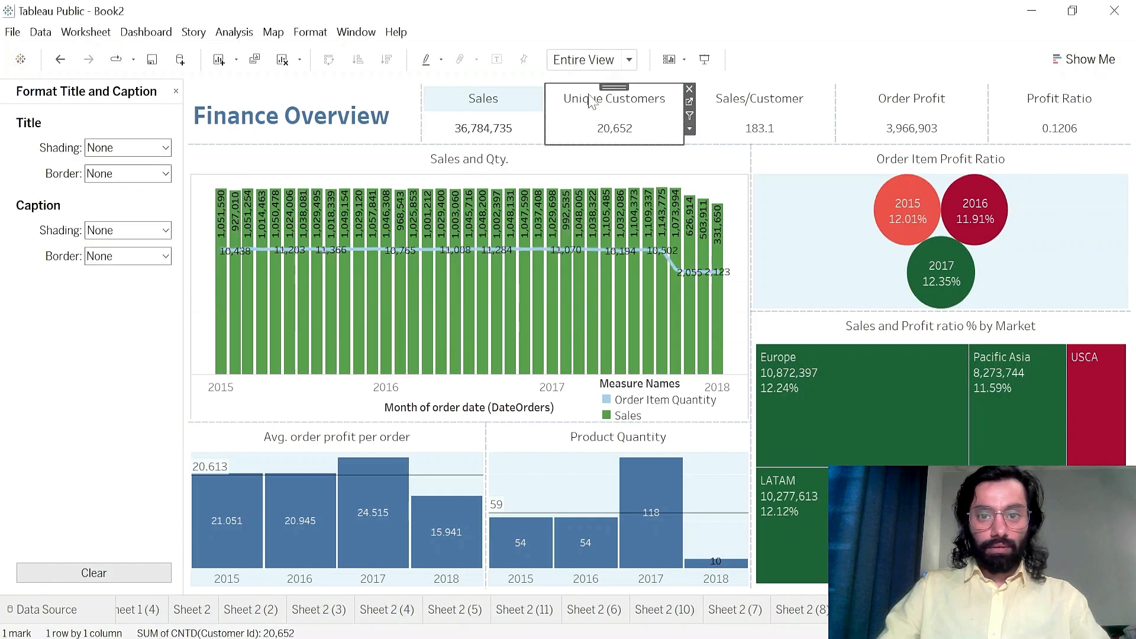
{"action": "left_click", "coordinate": [153, 148]}
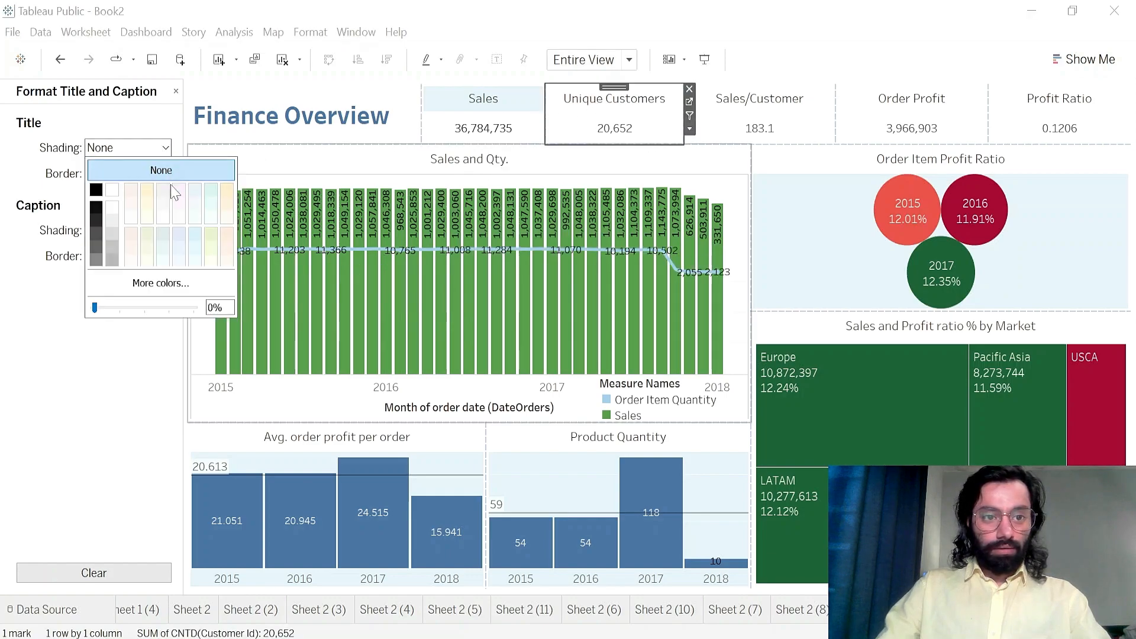
{"action": "left_click", "coordinate": [211, 195]}
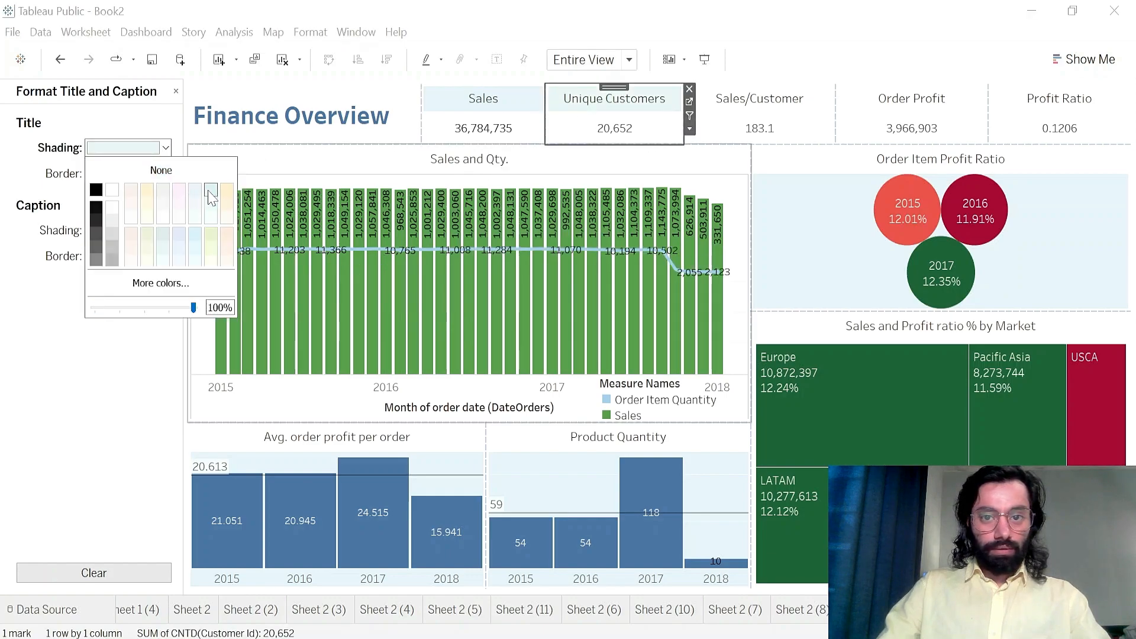
{"action": "left_click", "coordinate": [194, 231]}
{"action": "left_click", "coordinate": [587, 7]}
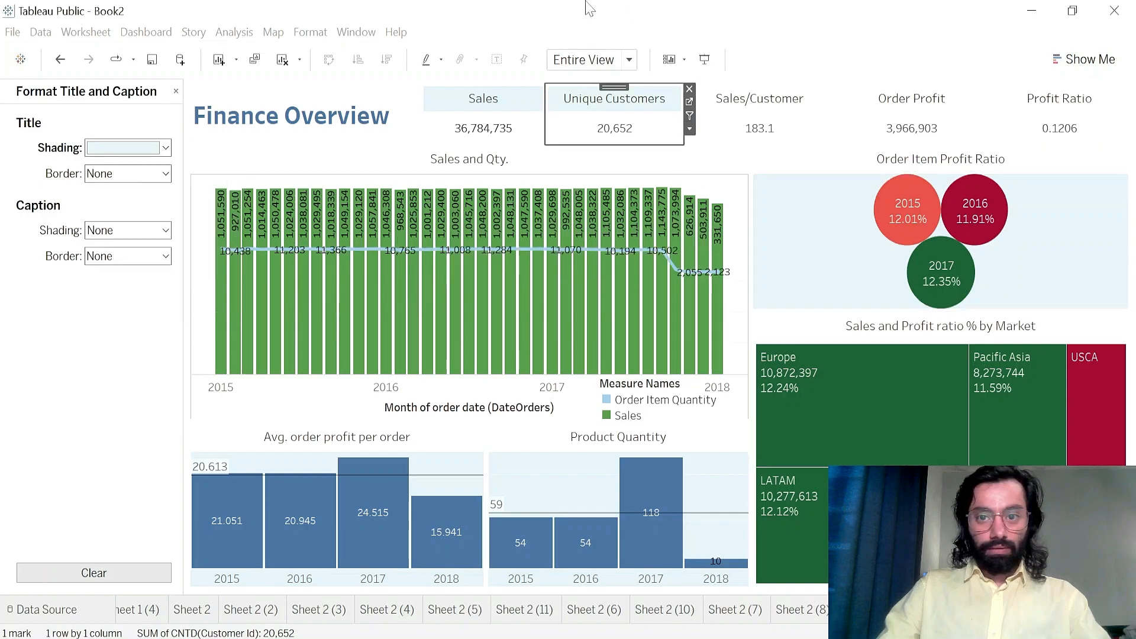
- Apply the same light blue title shading to the Sales/Customer, Order Profit and Profit Ratio tiles
{"action": "left_click", "coordinate": [738, 107]}
{"action": "left_click", "coordinate": [136, 147]}
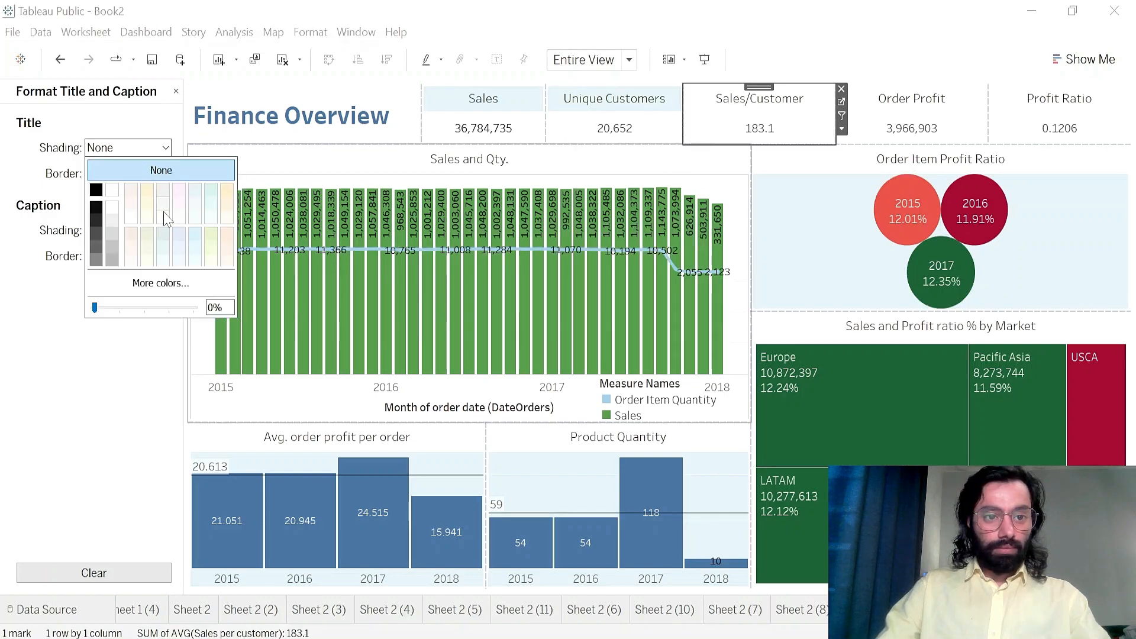
{"action": "left_click", "coordinate": [199, 239]}
{"action": "left_click", "coordinate": [871, 114]}
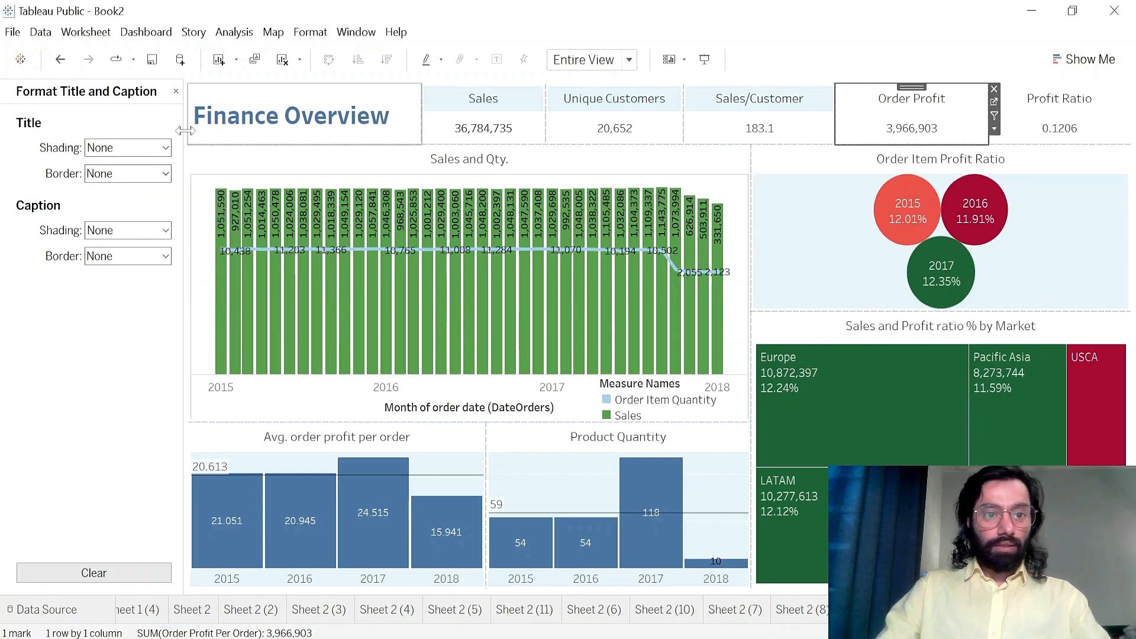
{"action": "left_click", "coordinate": [163, 147]}
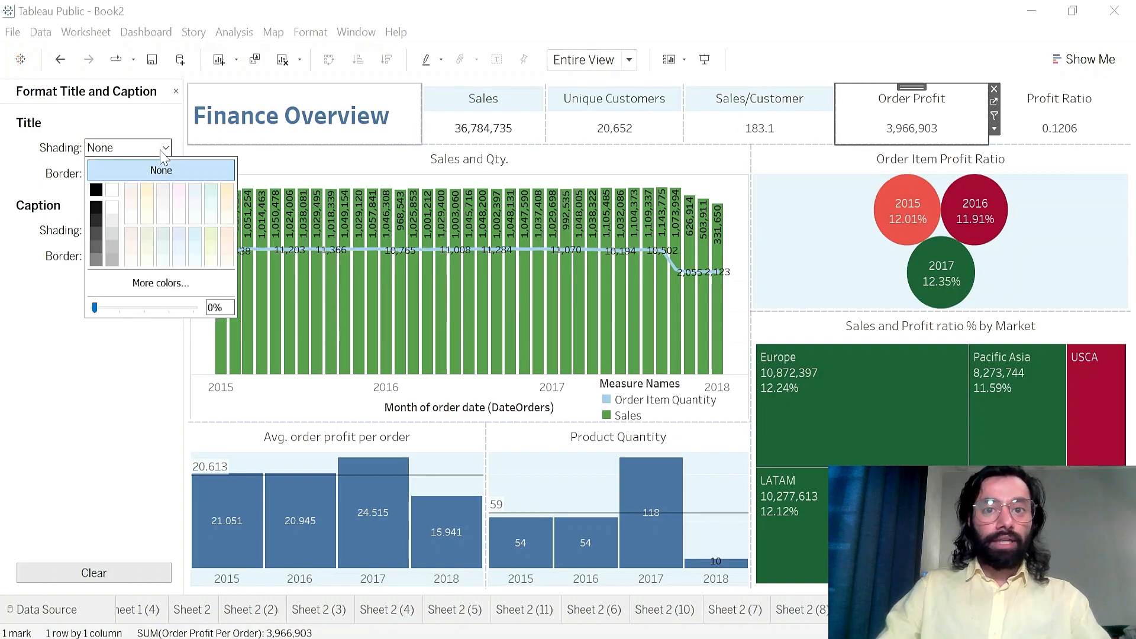
{"action": "left_click", "coordinate": [197, 237]}
{"action": "left_click", "coordinate": [1058, 107]}
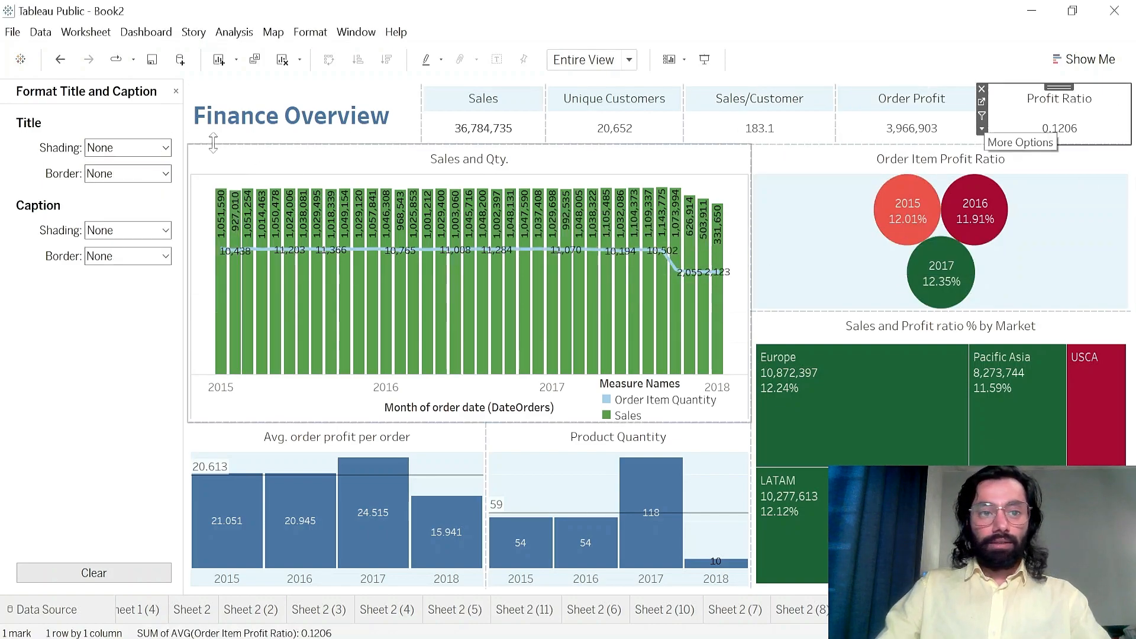
{"action": "left_click", "coordinate": [163, 147]}
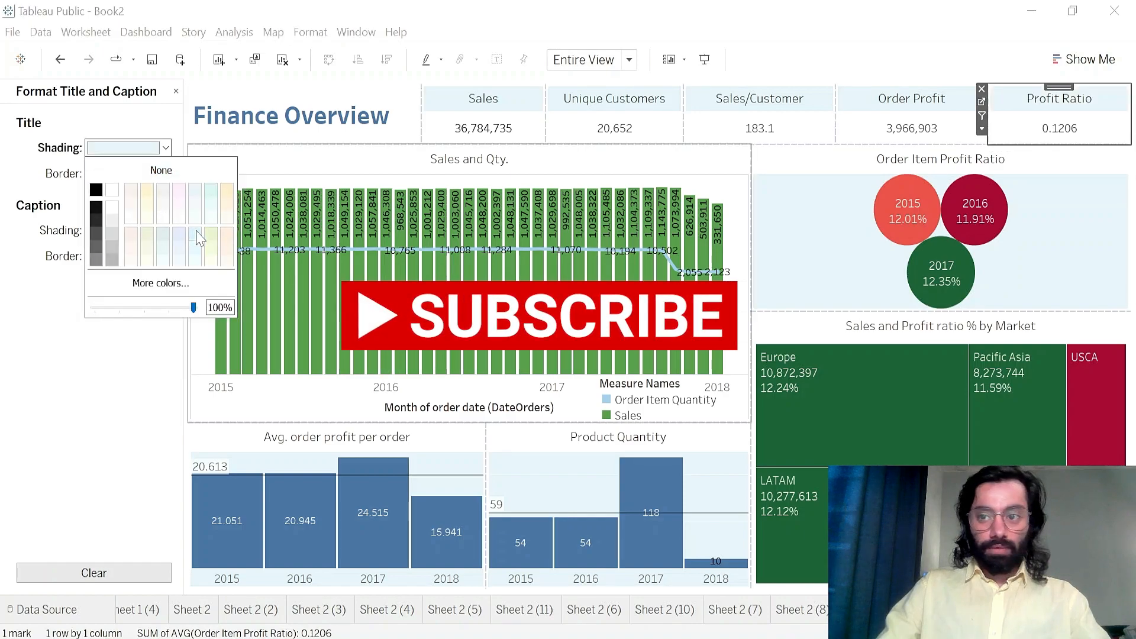
{"action": "left_click", "coordinate": [149, 370]}
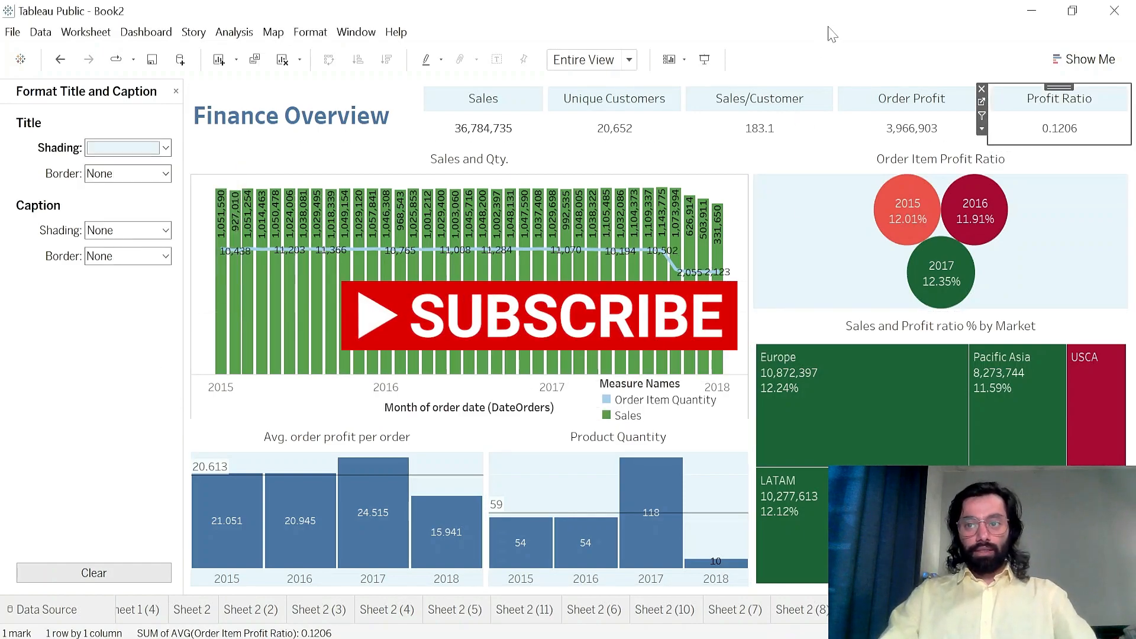
- Preview the finance dashboard in presentation mode and filter it by the 2015, 2017 and 2016 profit ratio bubbles in turn
{"action": "left_click", "coordinate": [704, 59]}
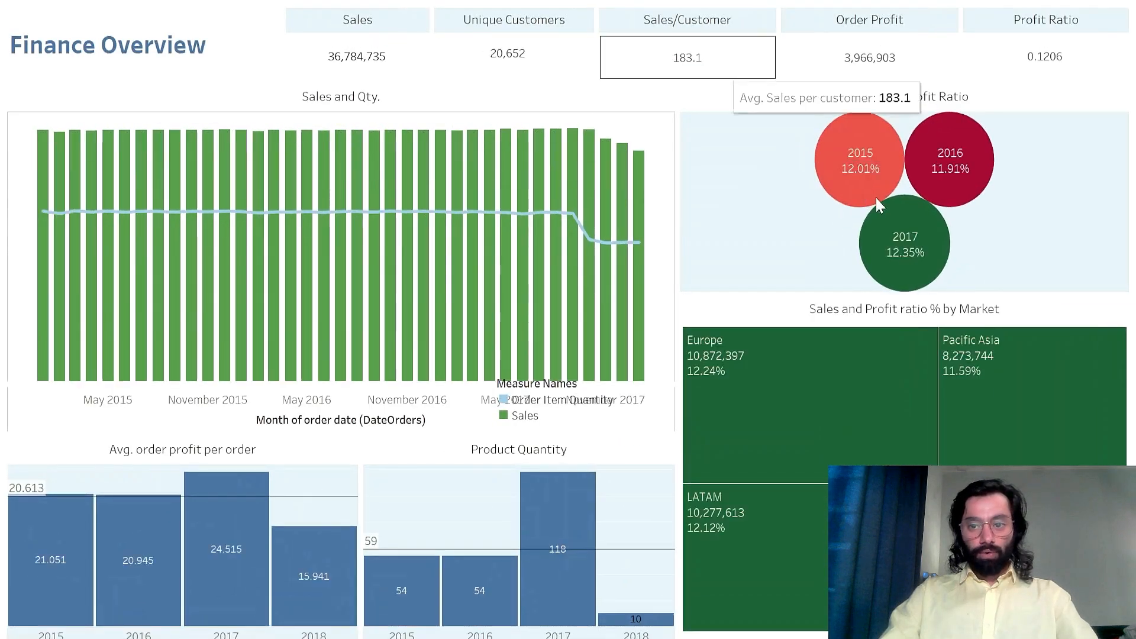
{"action": "left_click", "coordinate": [878, 168]}
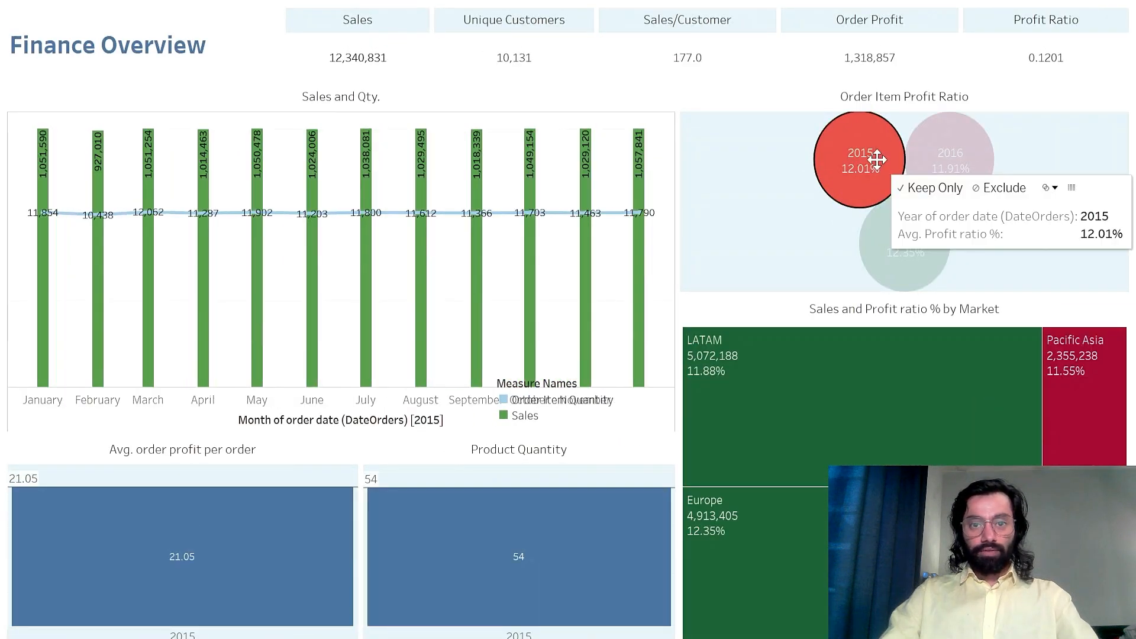
{"action": "left_click", "coordinate": [905, 239]}
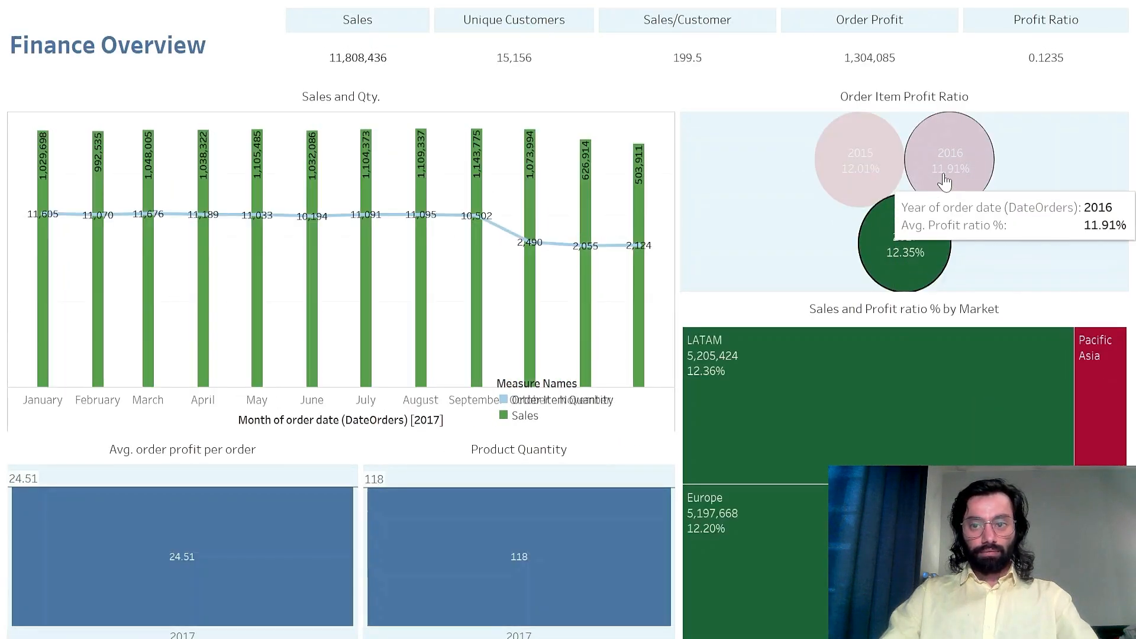
{"action": "left_click", "coordinate": [944, 180]}
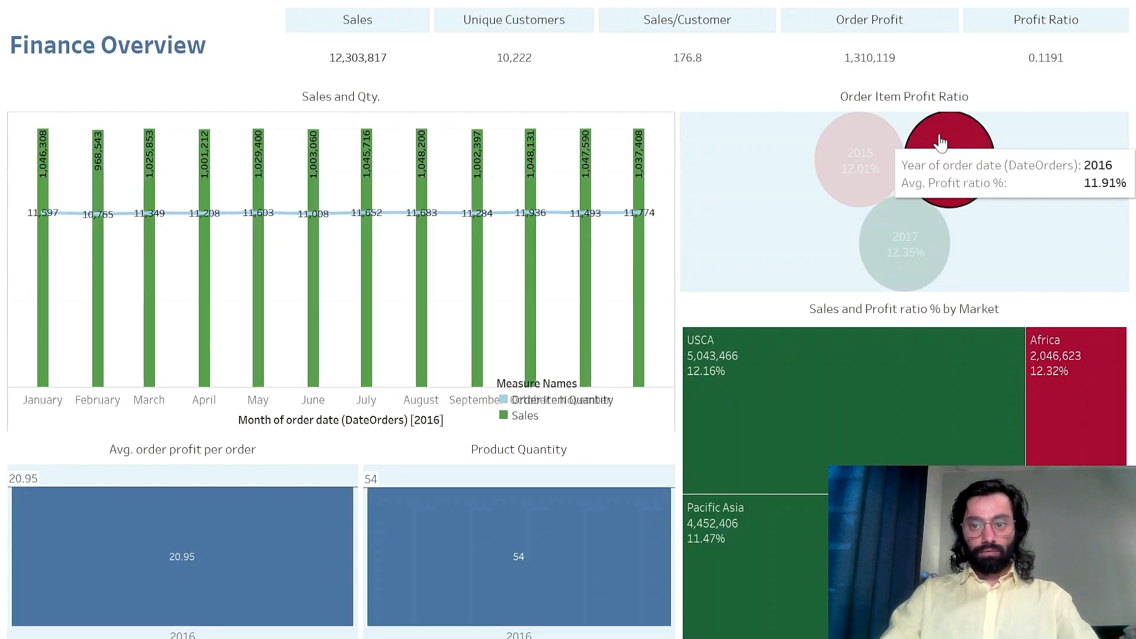
- Clear the 2016 filter, filter the dashboard by the Pacific Asia market, clear that filter and leave presentation mode
{"action": "left_click", "coordinate": [941, 142]}
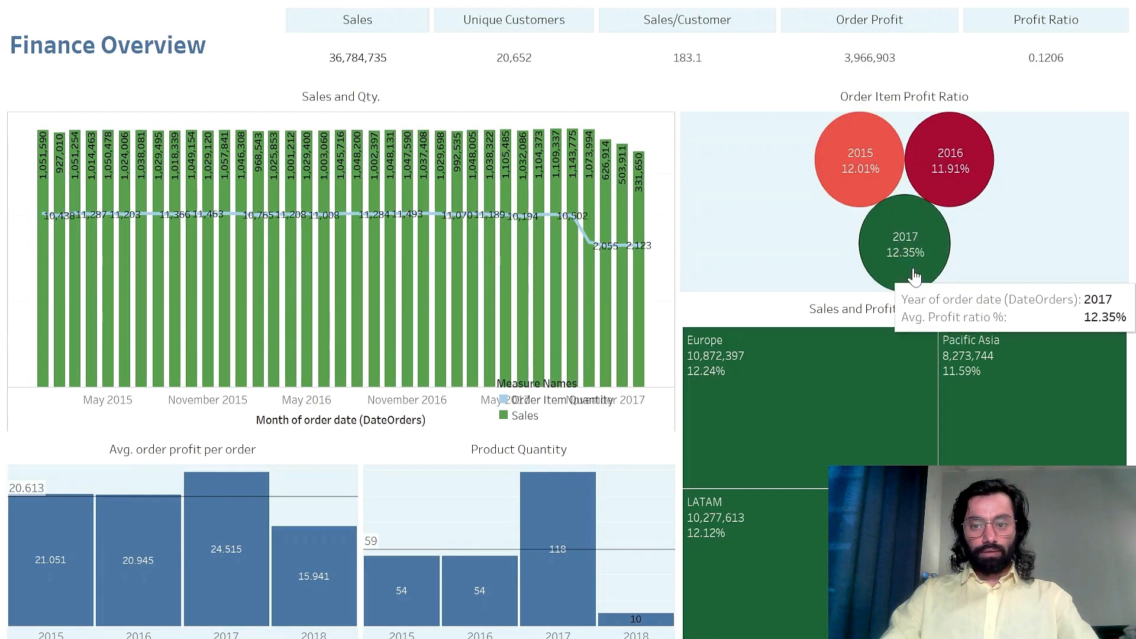
{"action": "left_click", "coordinate": [989, 391]}
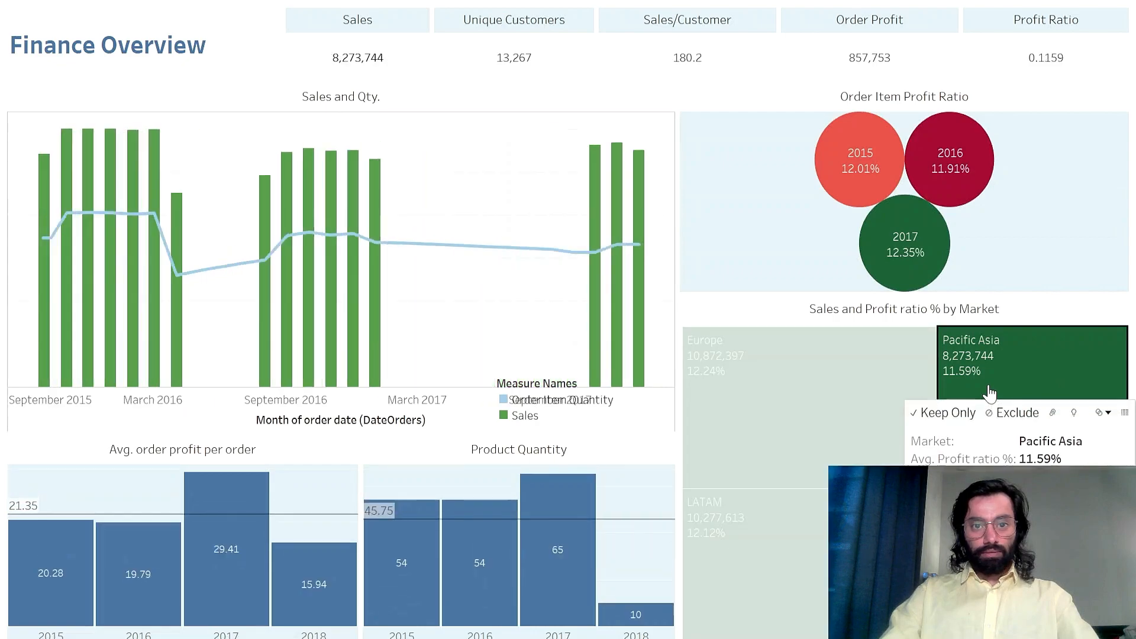
{"action": "left_click", "coordinate": [990, 392]}
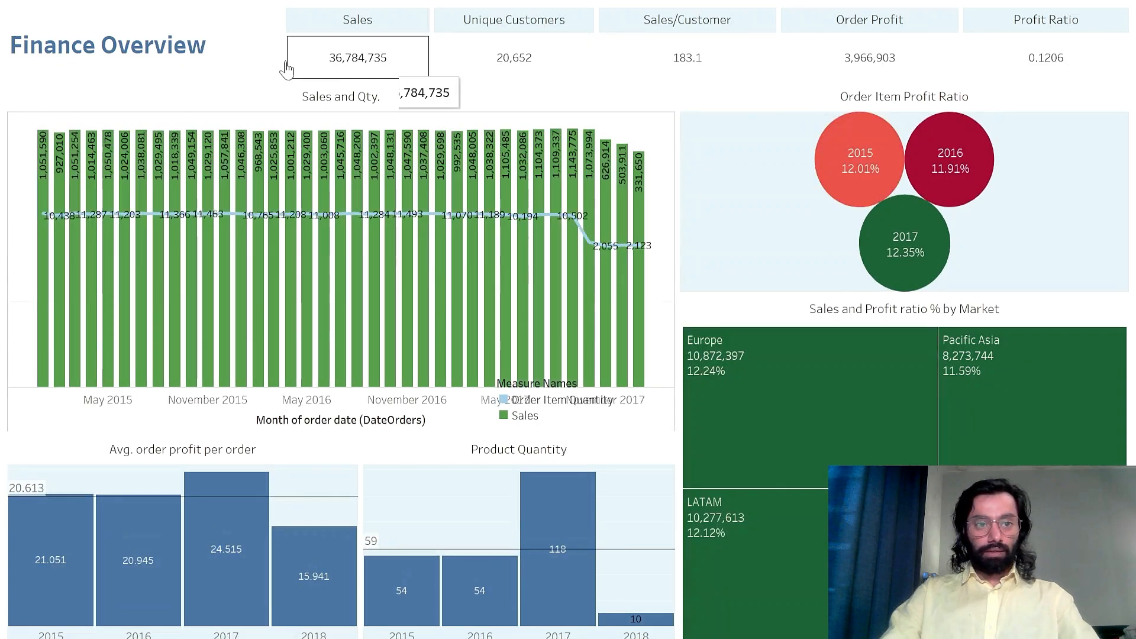
{"action": "key", "text": "Escape"}
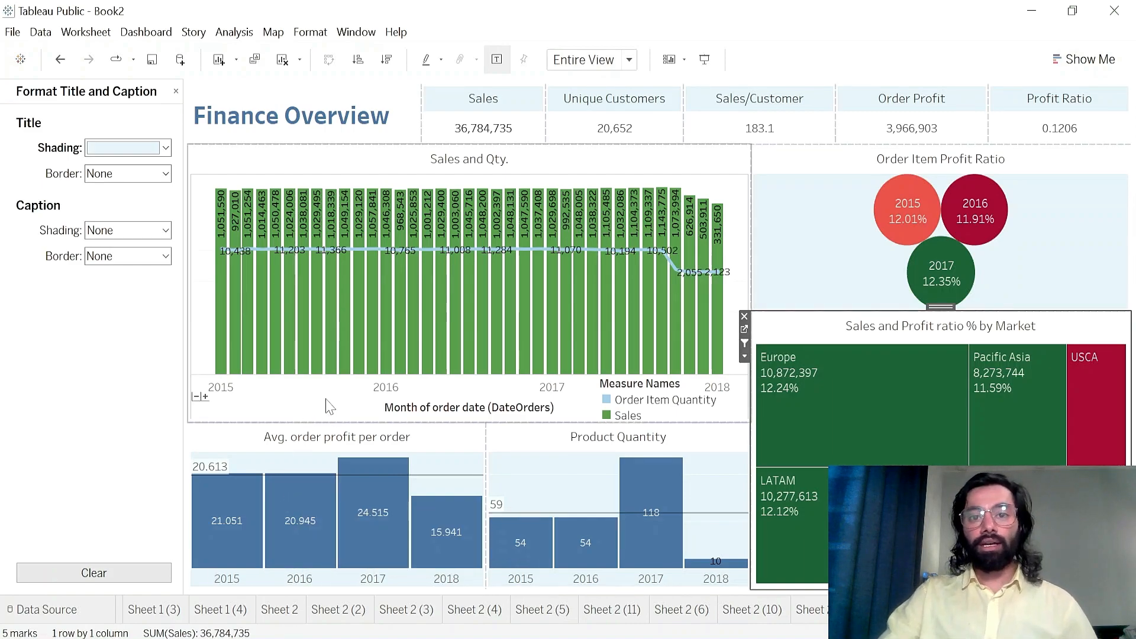
- Close the title formatting pane and save the workbook to Tableau Public under the title Finance Overview_2021
{"action": "left_click", "coordinate": [176, 92]}
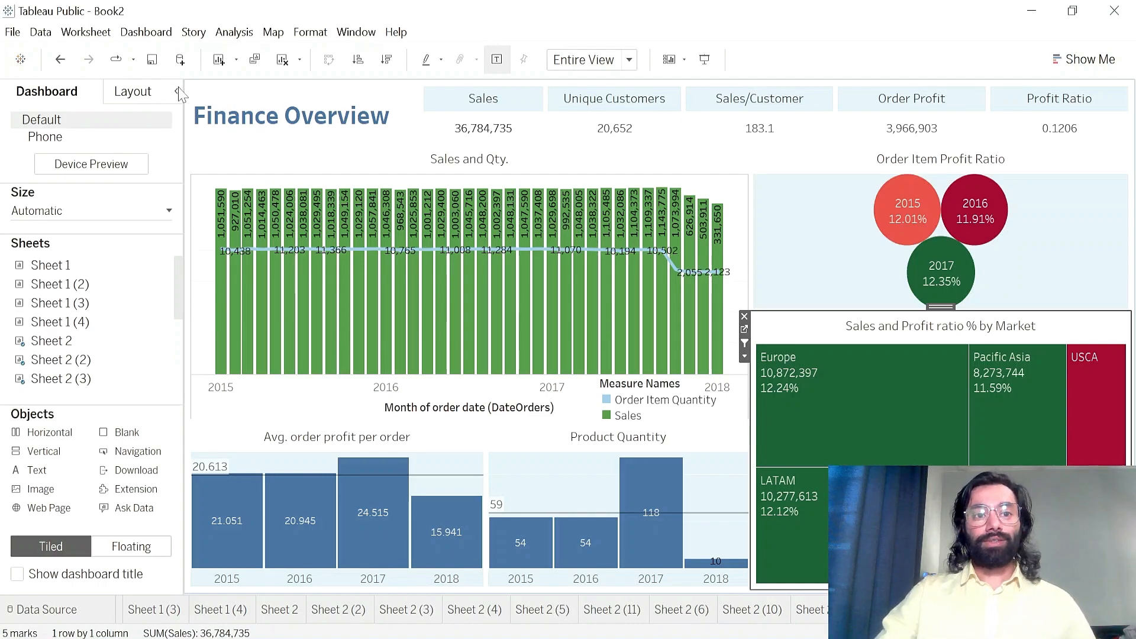
{"action": "left_click", "coordinate": [16, 34]}
{"action": "left_click", "coordinate": [18, 37]}
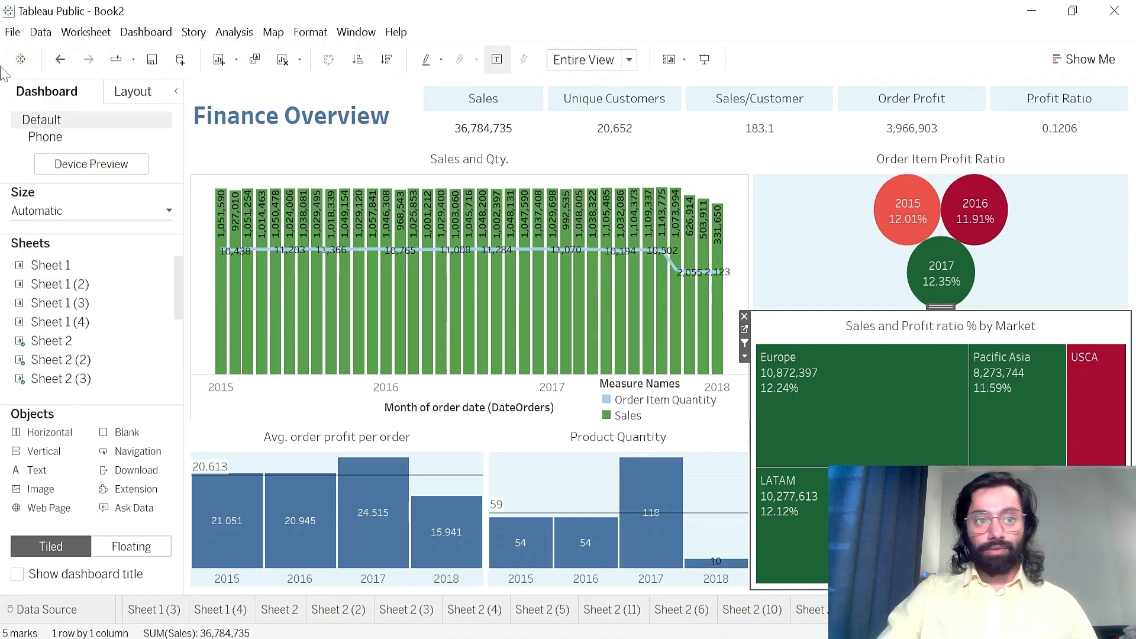
{"action": "left_click", "coordinate": [17, 34]}
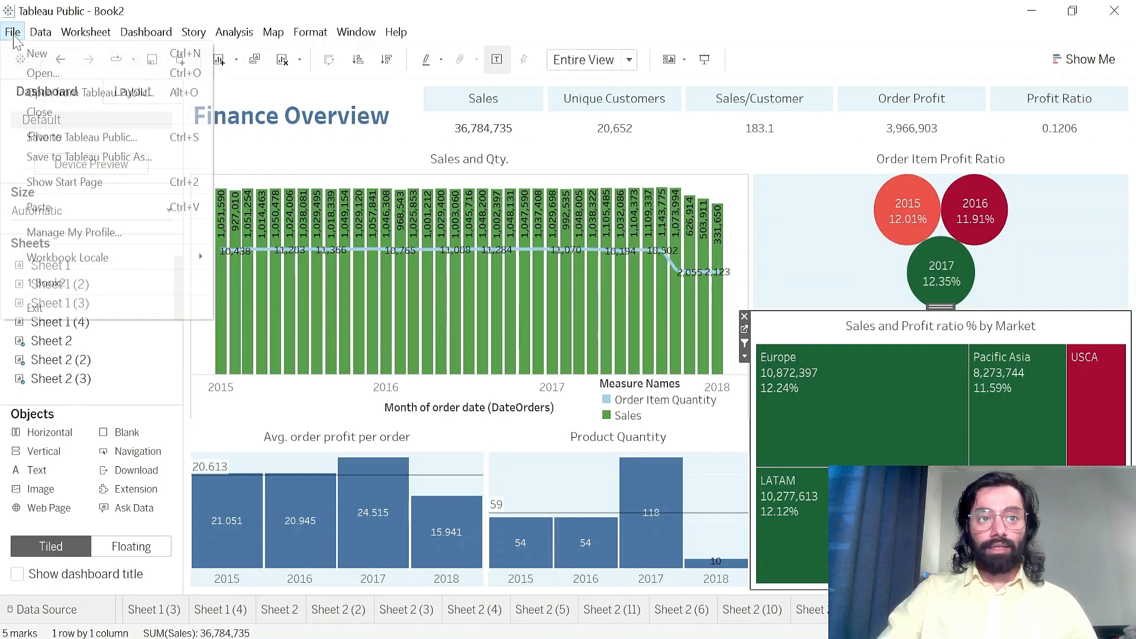
{"action": "left_click", "coordinate": [66, 157]}
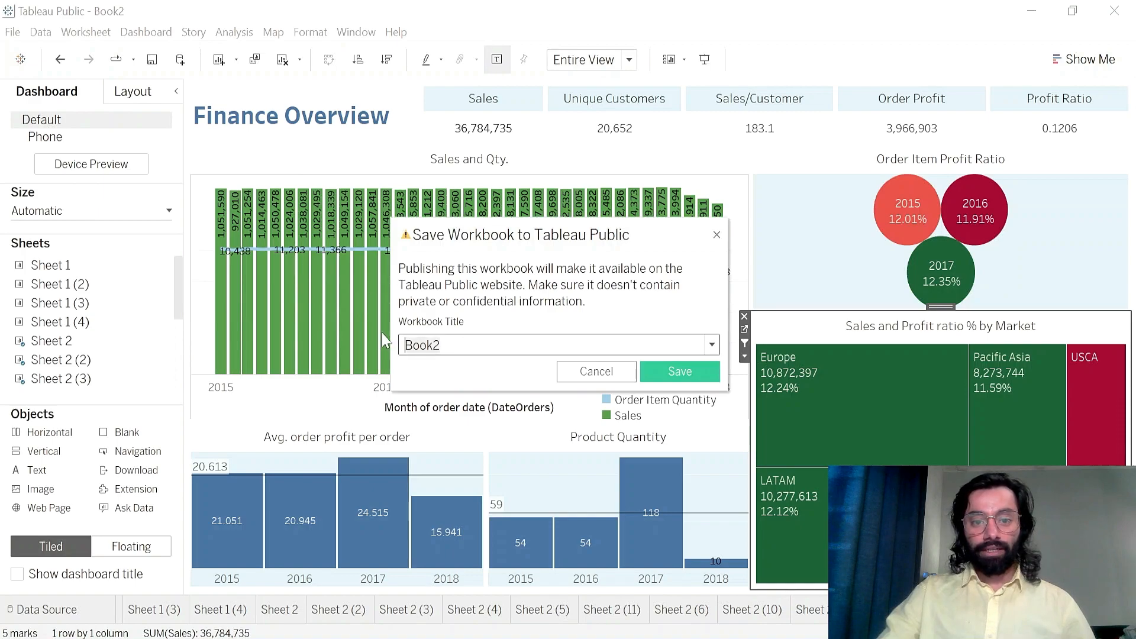
{"action": "type", "text": "Finance "}
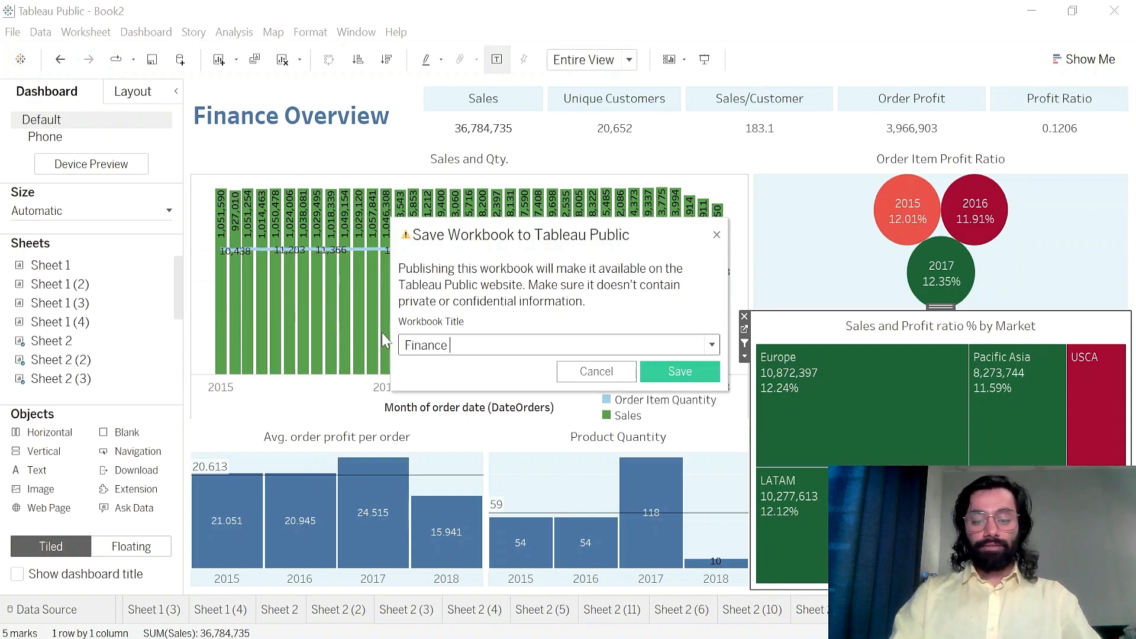
{"action": "type", "text": "Overview"}
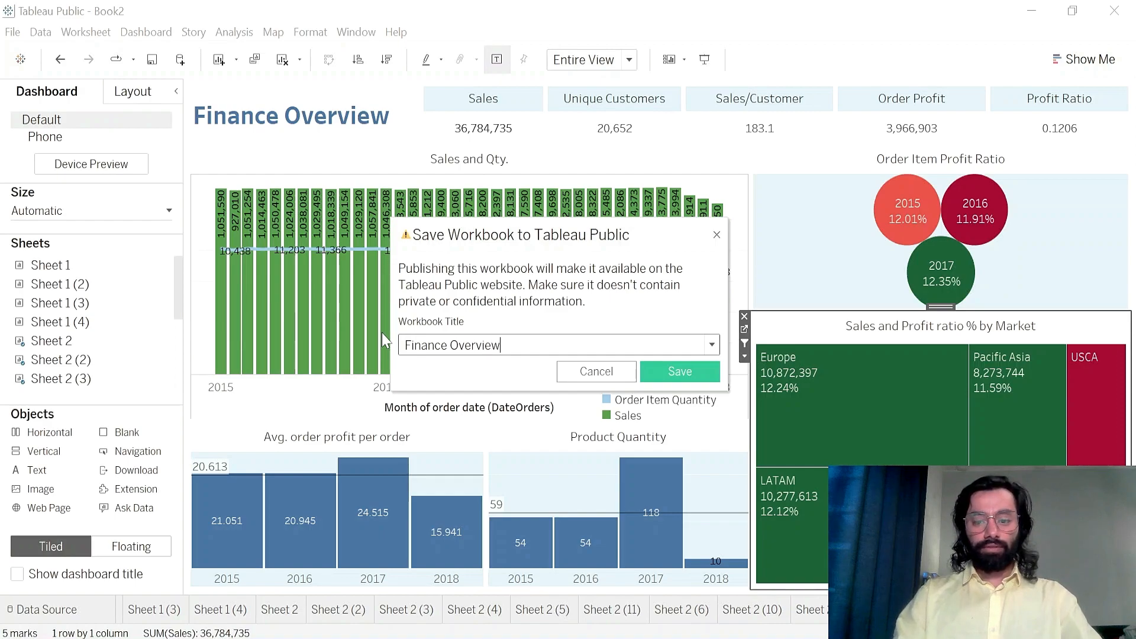
{"action": "type", "text": "_202"}
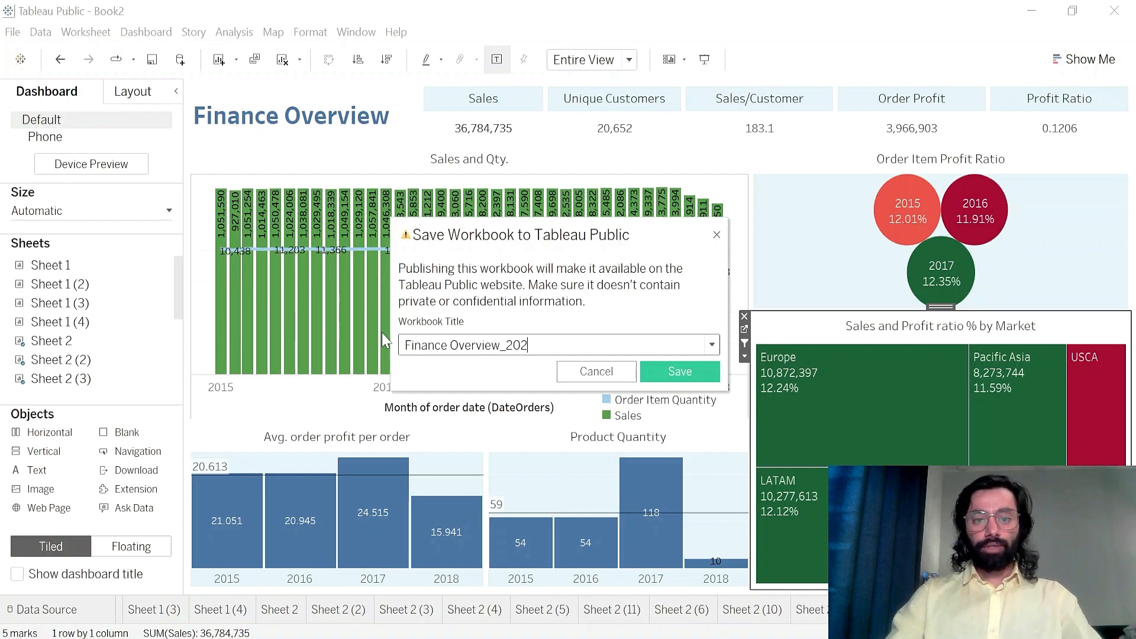
{"action": "type", "text": "3"}
{"action": "left_click", "coordinate": [680, 371]}
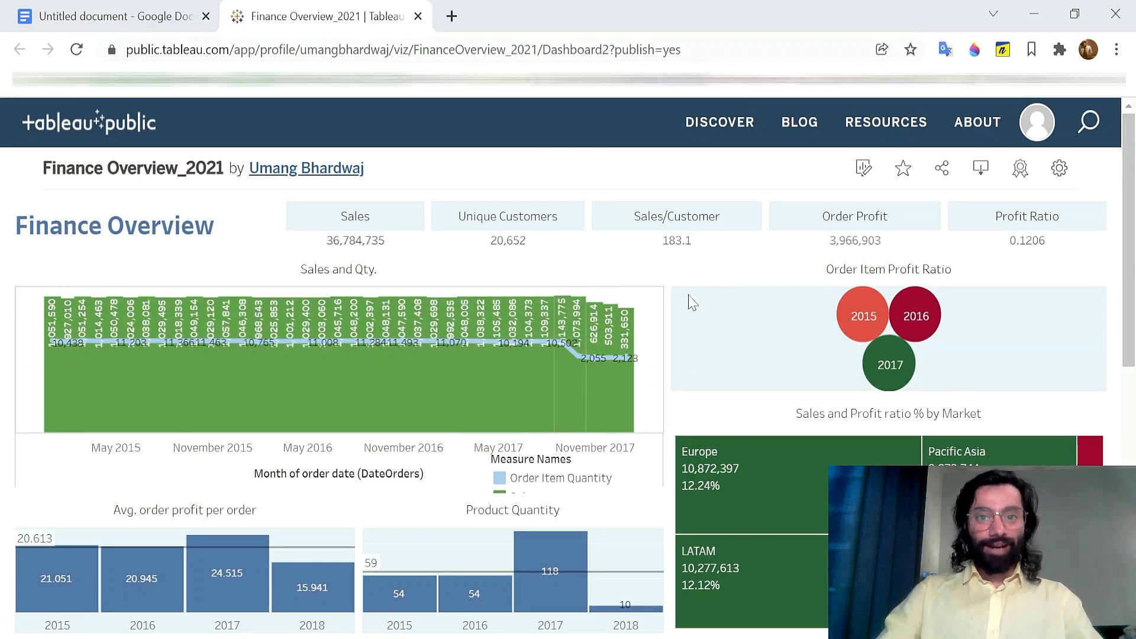
- Review the published Finance Overview_2021 viz's settings for profile visibility, sheet tabs and access
{"action": "left_click", "coordinate": [498, 48]}
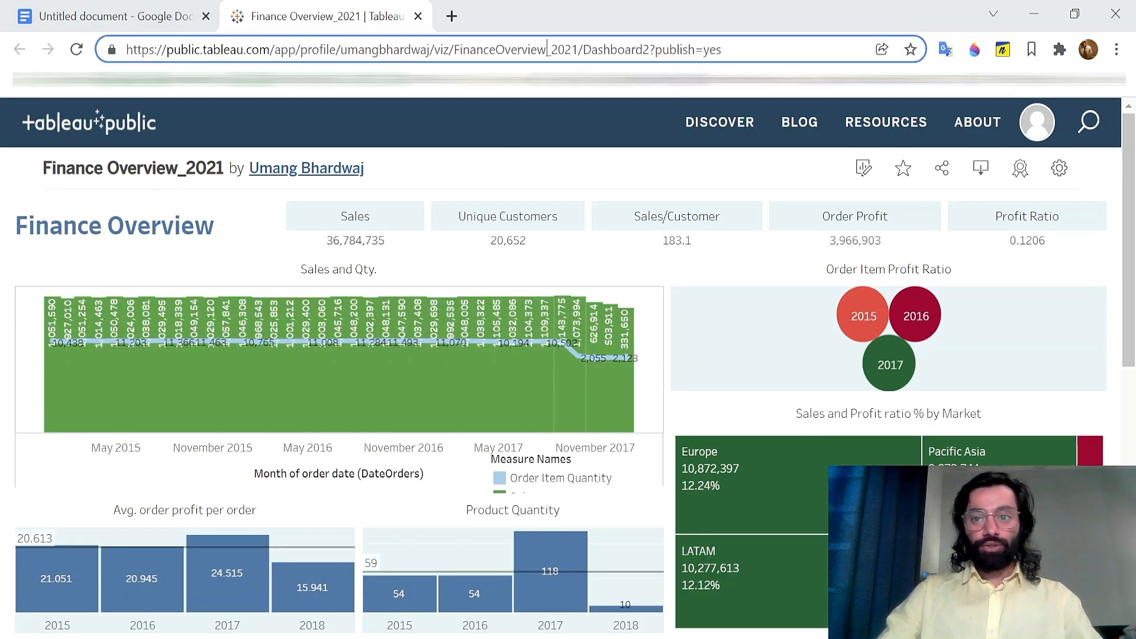
{"action": "left_click", "coordinate": [1057, 171]}
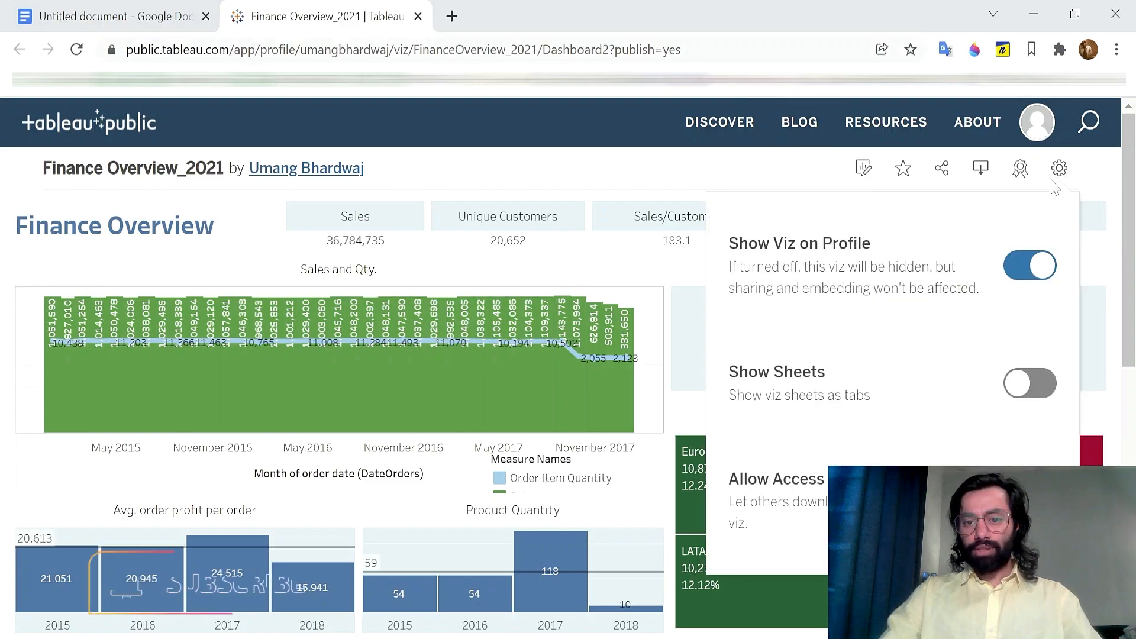
{"action": "scroll", "coordinate": [885, 408], "scroll_direction": "down", "scroll_amount": 2}
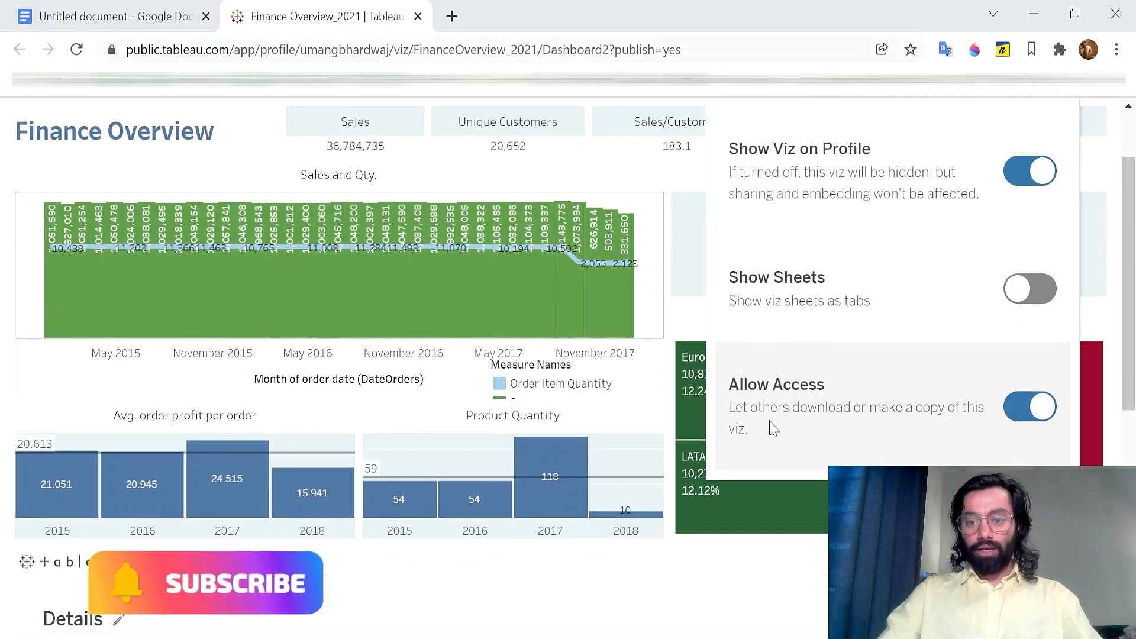
{"action": "scroll", "coordinate": [952, 414], "scroll_direction": "up", "scroll_amount": 2}
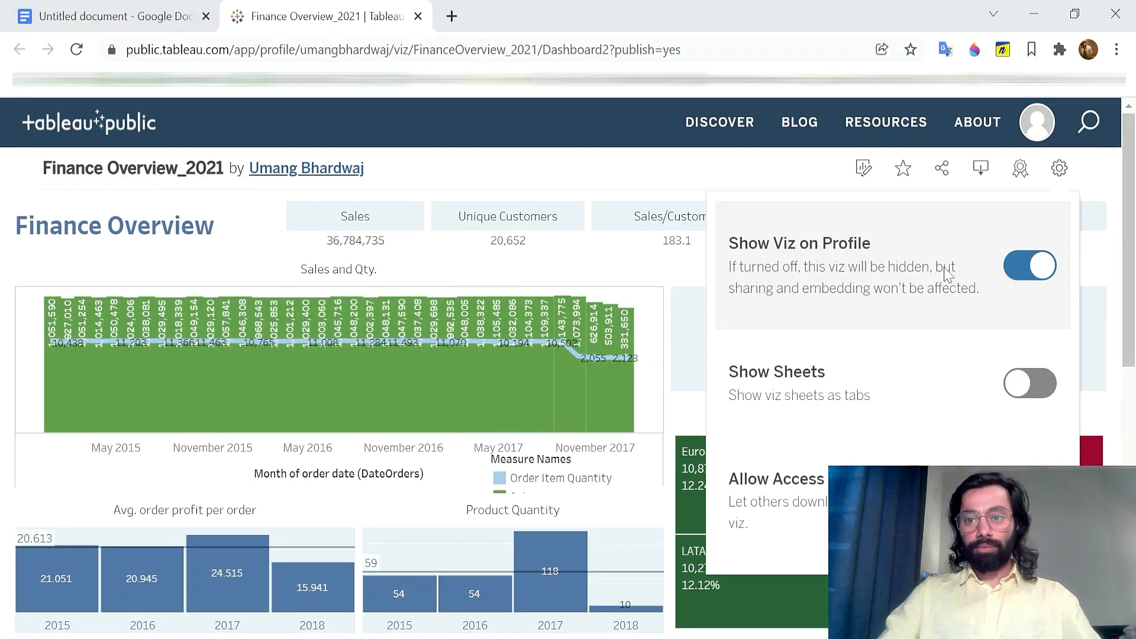
{"action": "left_click", "coordinate": [1059, 170]}
- View the embed code and link sharing options of the published finance viz and look over its page
{"action": "left_click", "coordinate": [951, 178]}
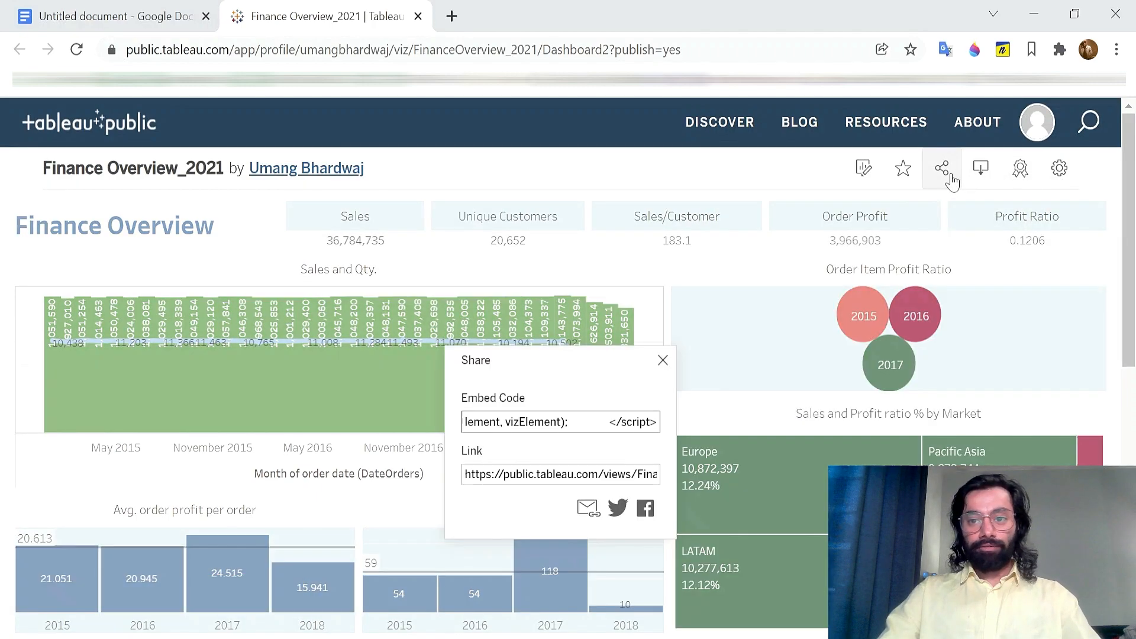
{"action": "left_click", "coordinate": [662, 362]}
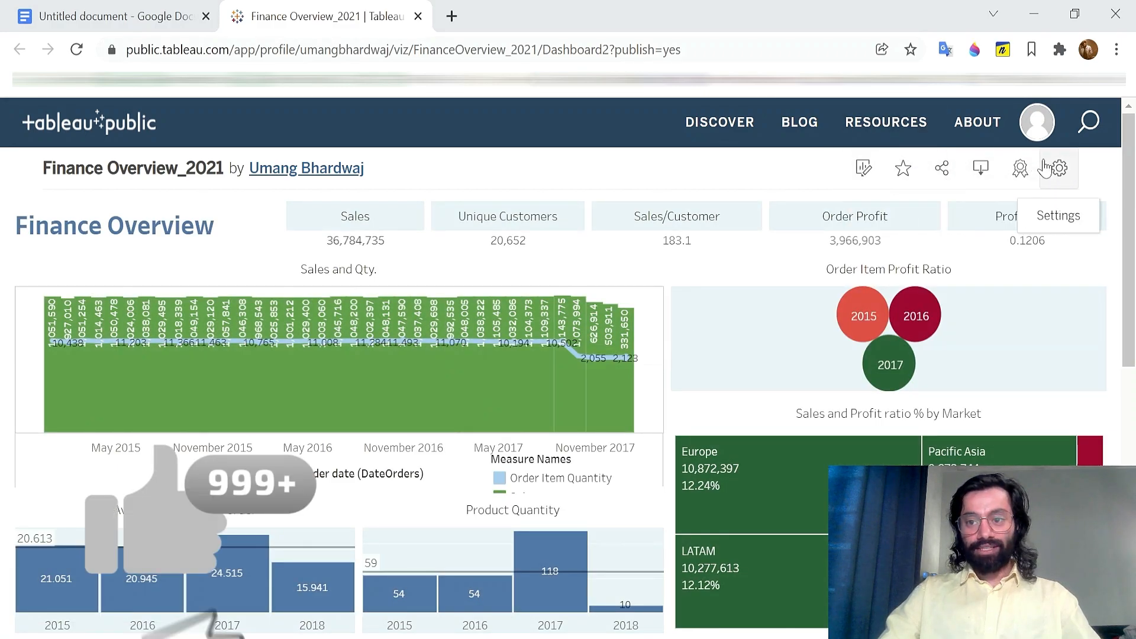
{"action": "scroll", "coordinate": [754, 375], "scroll_direction": "down", "scroll_amount": 10}
{"action": "scroll", "coordinate": [754, 375], "scroll_direction": "up", "scroll_amount": 10}
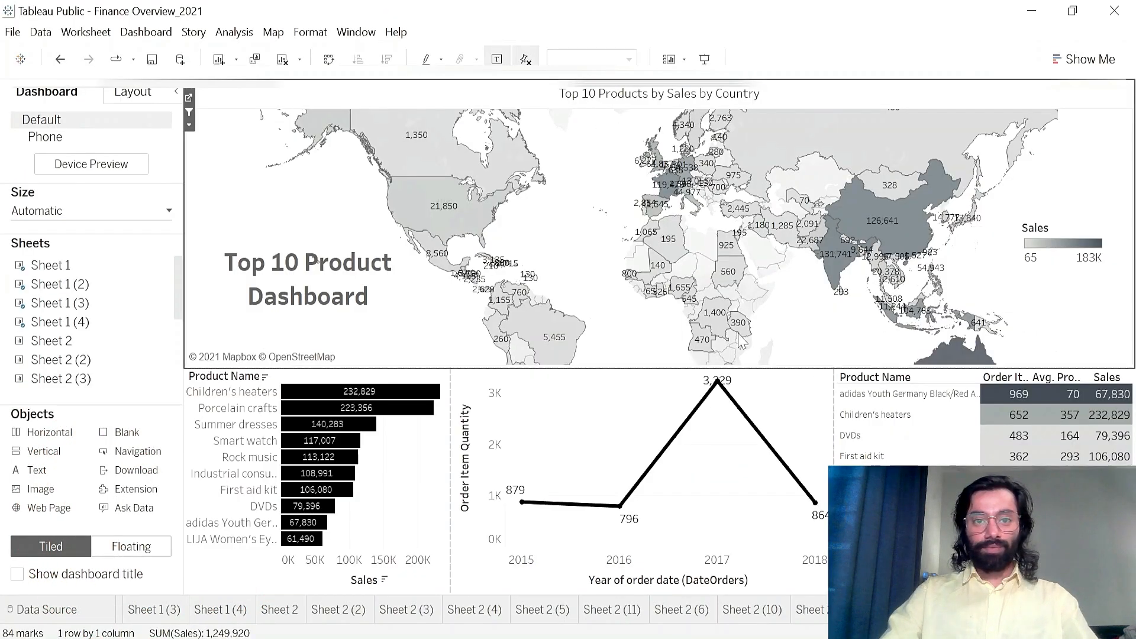
- Publish the Top 10 Product Dashboard to Tableau Public as a workbook titled Top 10 Product dashboard_2021
{"action": "left_click", "coordinate": [19, 34]}
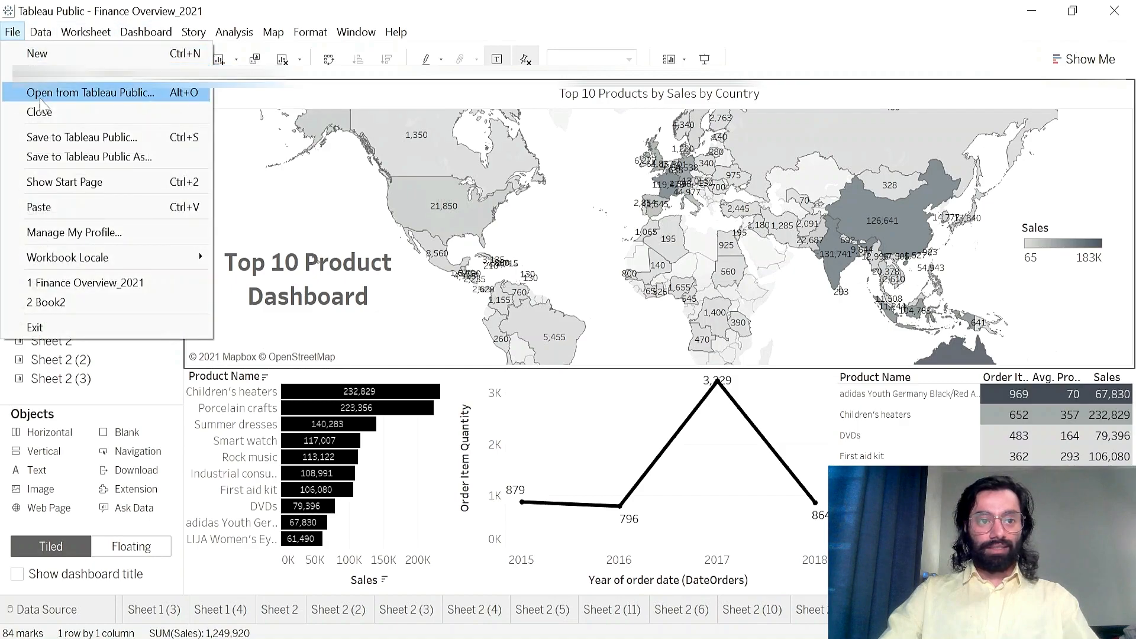
{"action": "left_click", "coordinate": [505, 267]}
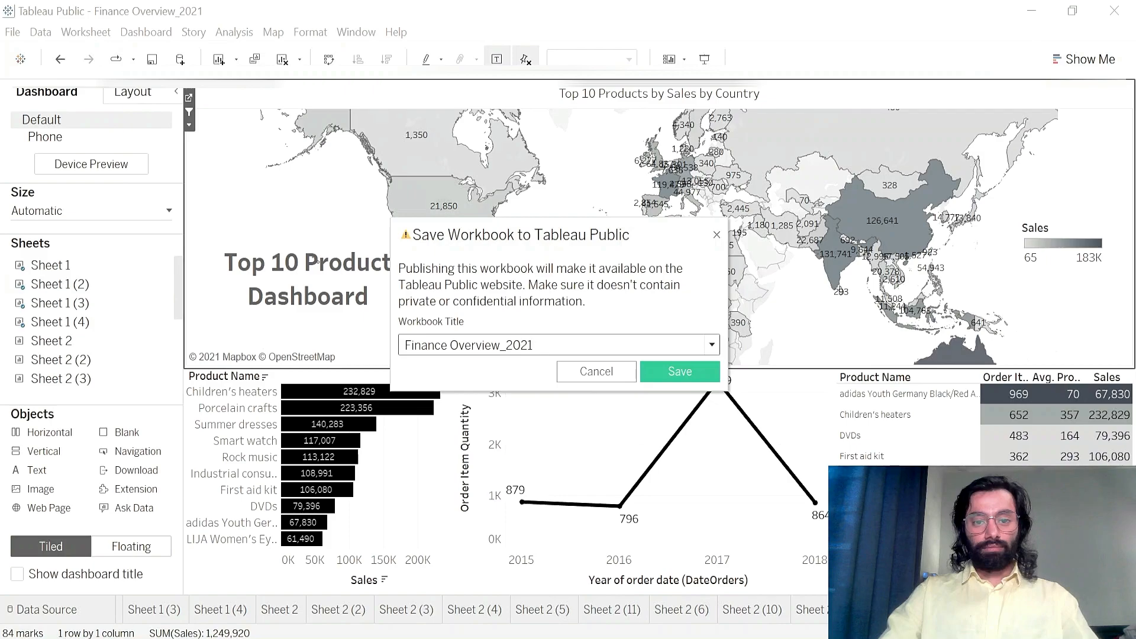
{"action": "left_click_drag", "start_coordinate": [501, 345], "coordinate": [405, 345]}
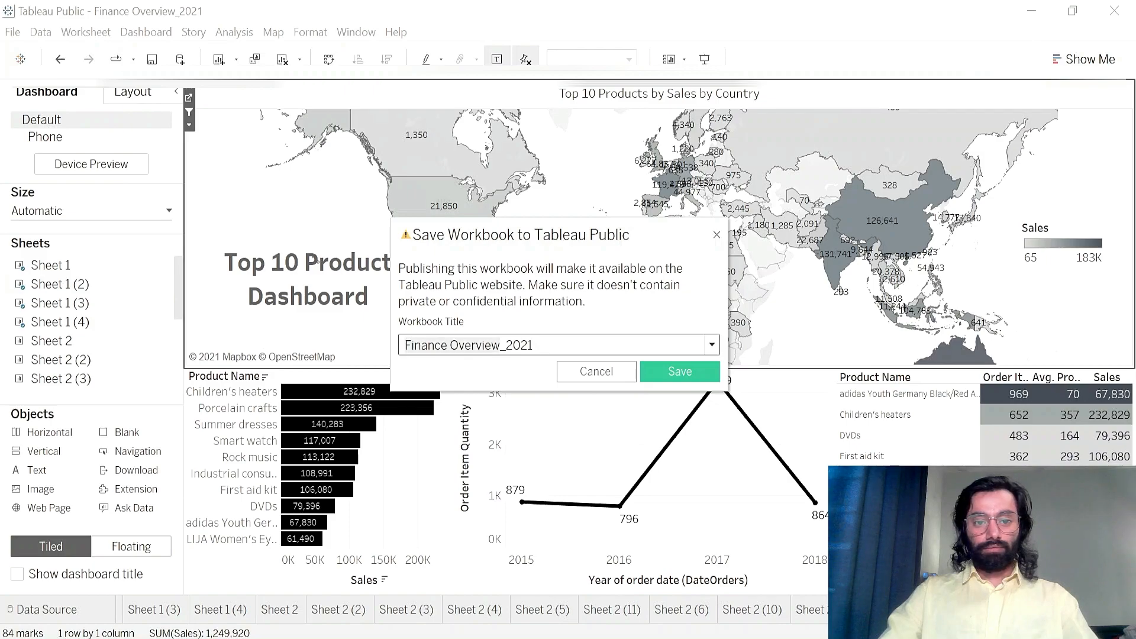
{"action": "type", "text": "Top 10 "}
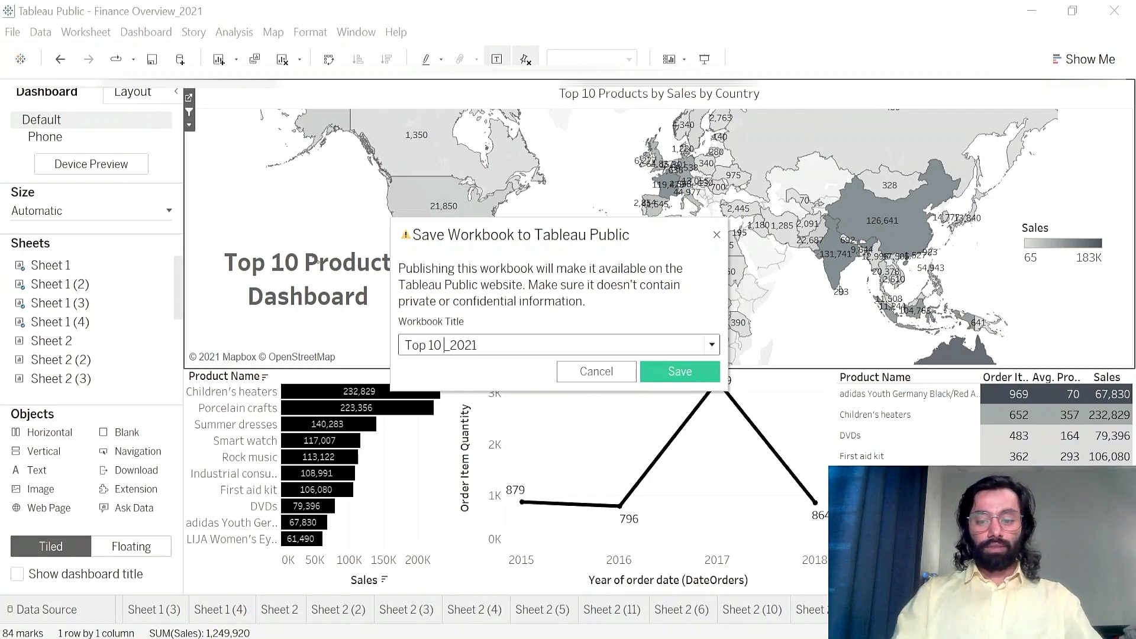
{"action": "type", "text": "Product d"}
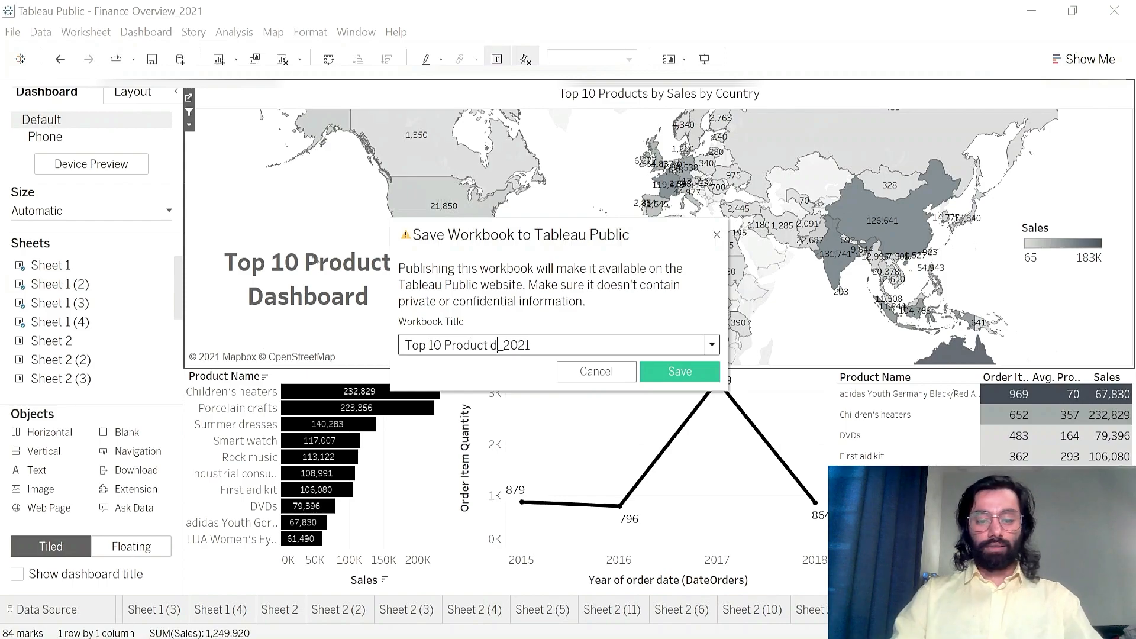
{"action": "type", "text": "ashboard"}
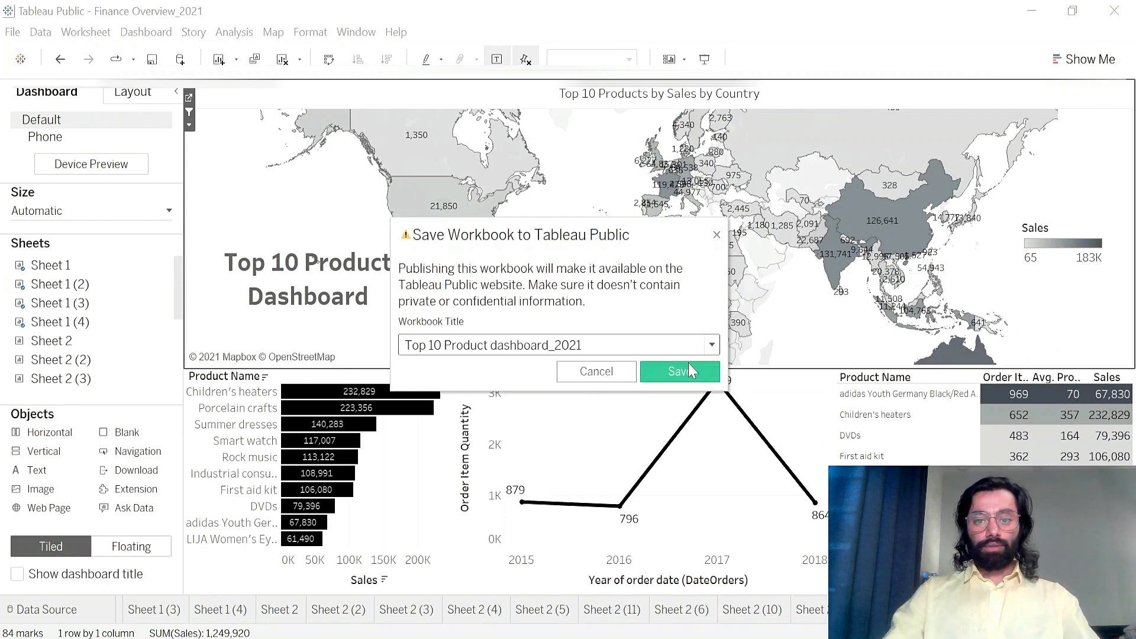
{"action": "left_click", "coordinate": [690, 370]}
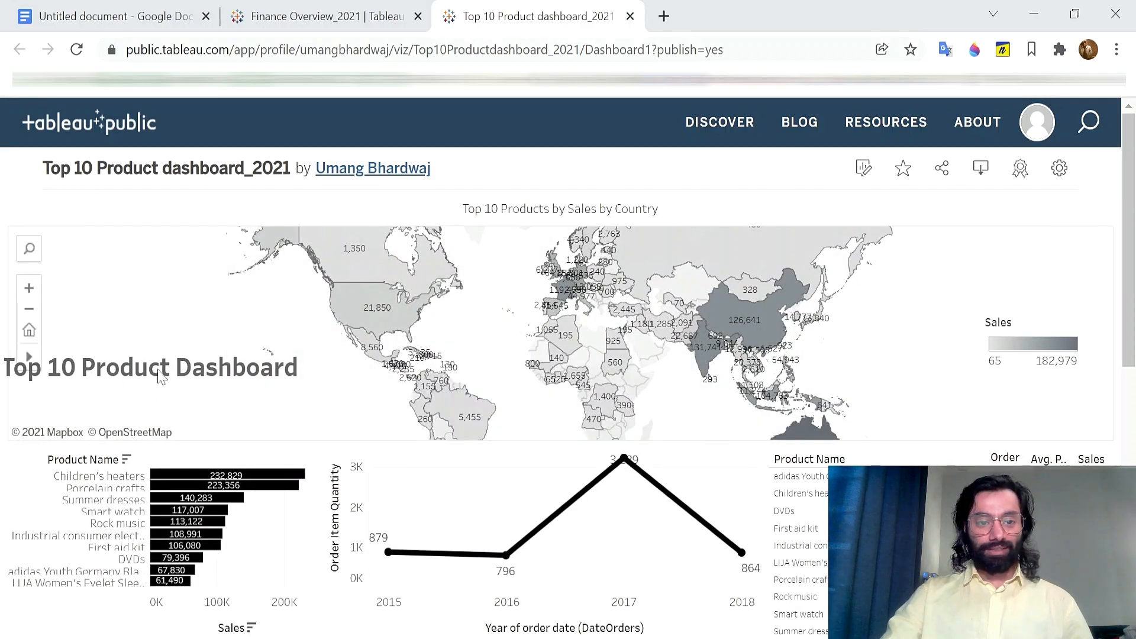
- Test the published product map by filtering on Argelia and clearing the filter, and check the viz's settings
{"action": "left_click", "coordinate": [30, 289]}
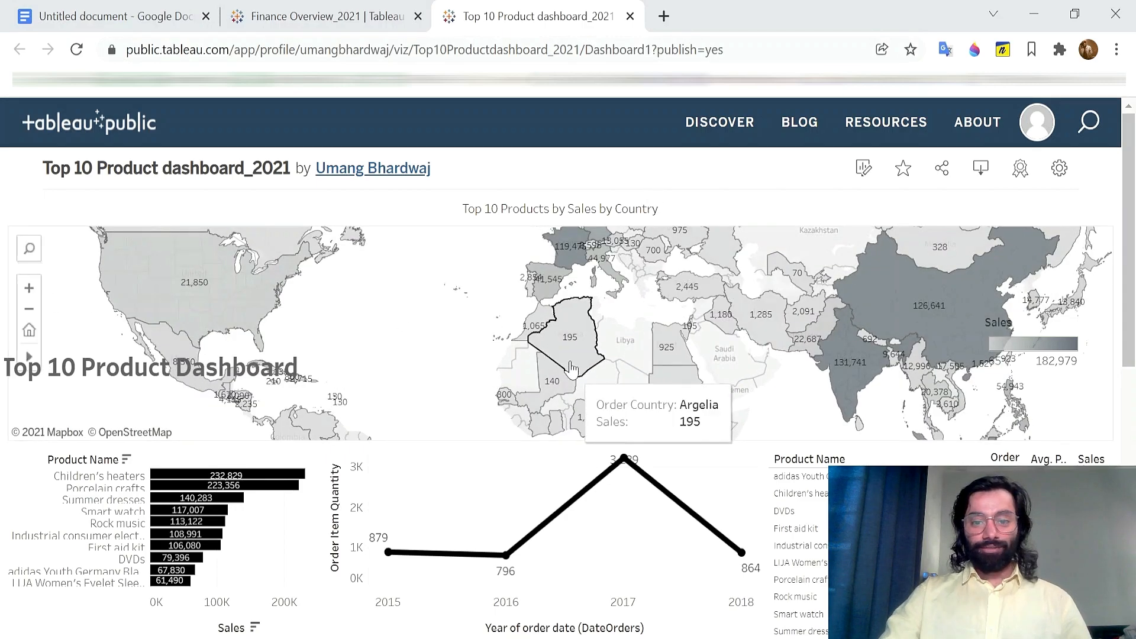
{"action": "left_click", "coordinate": [577, 334]}
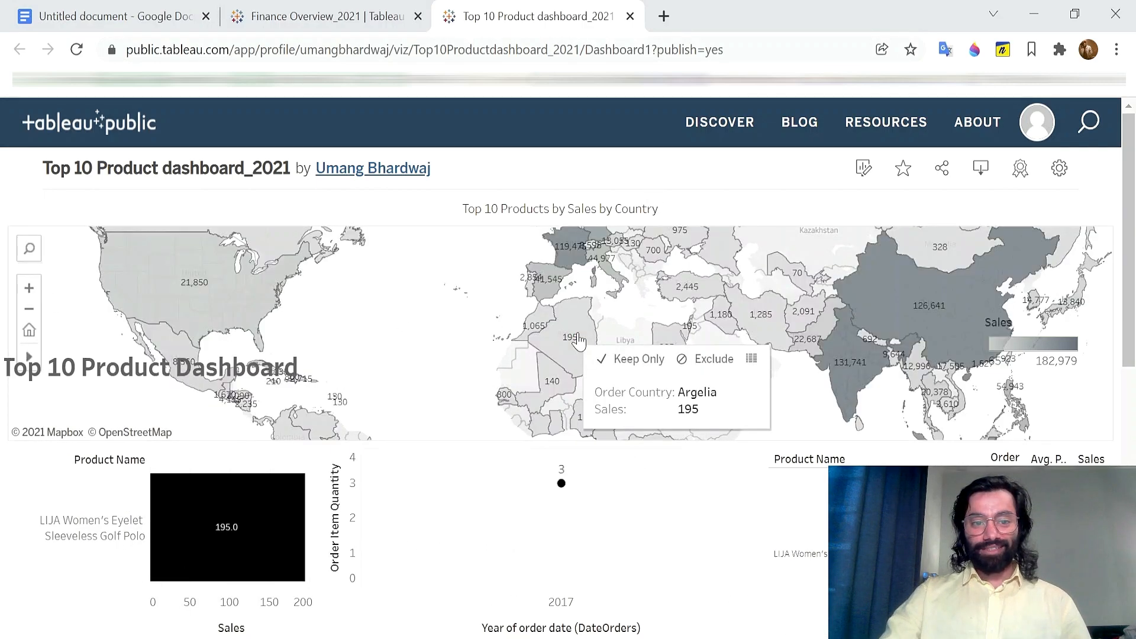
{"action": "left_click", "coordinate": [577, 336]}
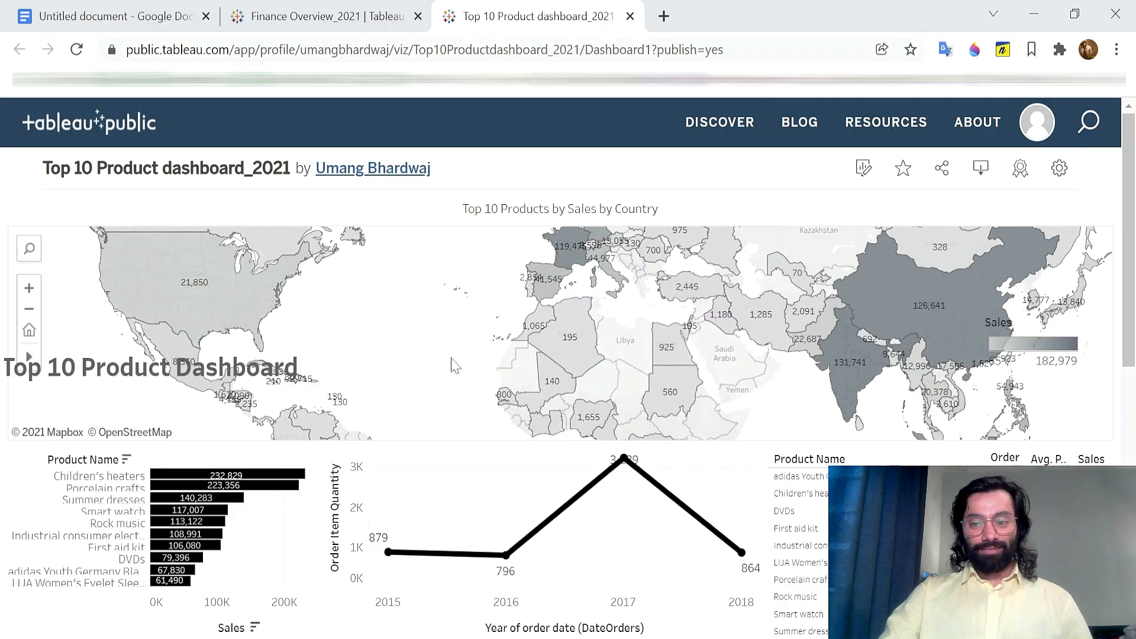
{"action": "scroll", "coordinate": [456, 362], "scroll_direction": "down", "scroll_amount": 2}
{"action": "left_click", "coordinate": [1059, 170]}
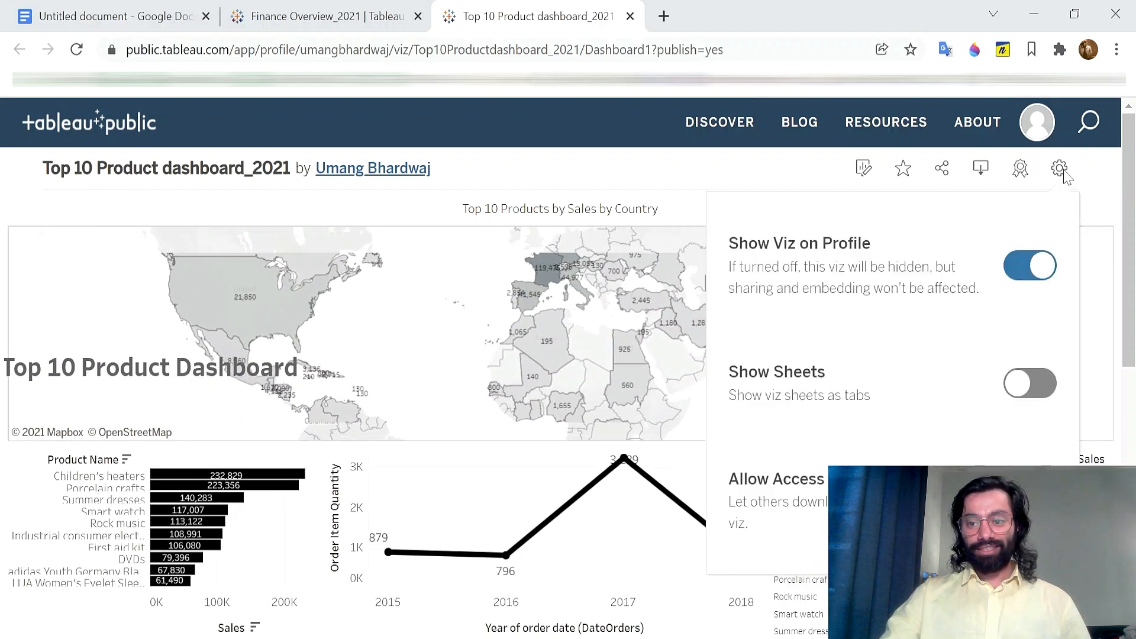
{"action": "left_click", "coordinate": [1059, 170]}
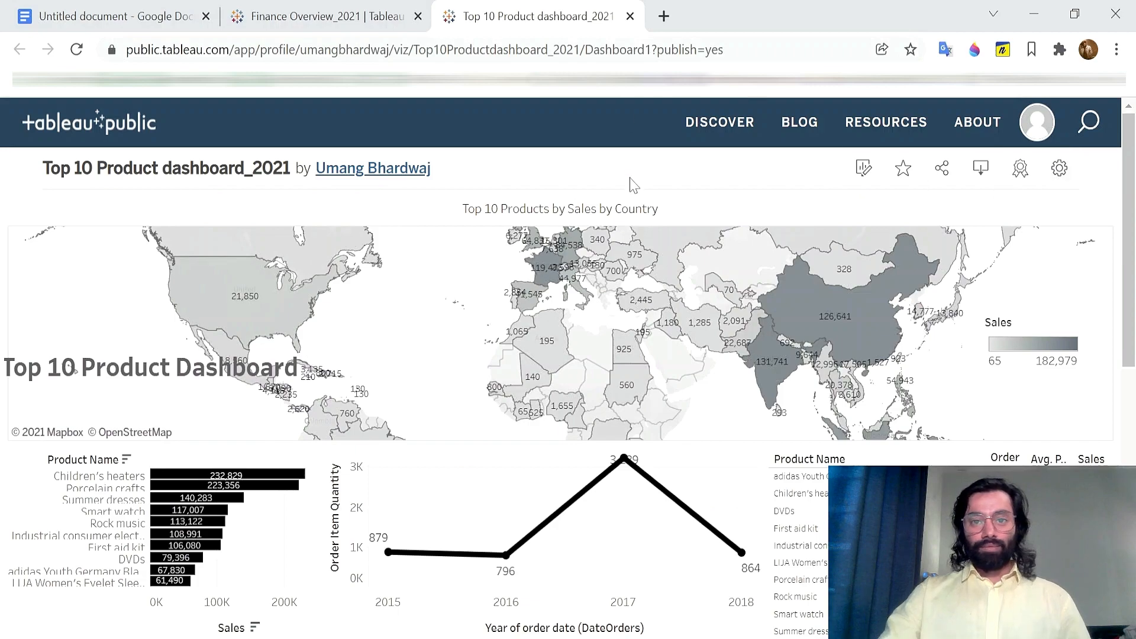
- Switch to the Google Docs objectives document and review the three listed objectives, including under performing product and category
{"action": "left_click", "coordinate": [112, 16]}
{"action": "mouse_move", "coordinate": [364, 368]}
{"action": "left_mouse_down"}
{"action": "mouse_move", "coordinate": [572, 368]}
{"action": "mouse_move", "coordinate": [348, 368]}
{"action": "left_mouse_up"}
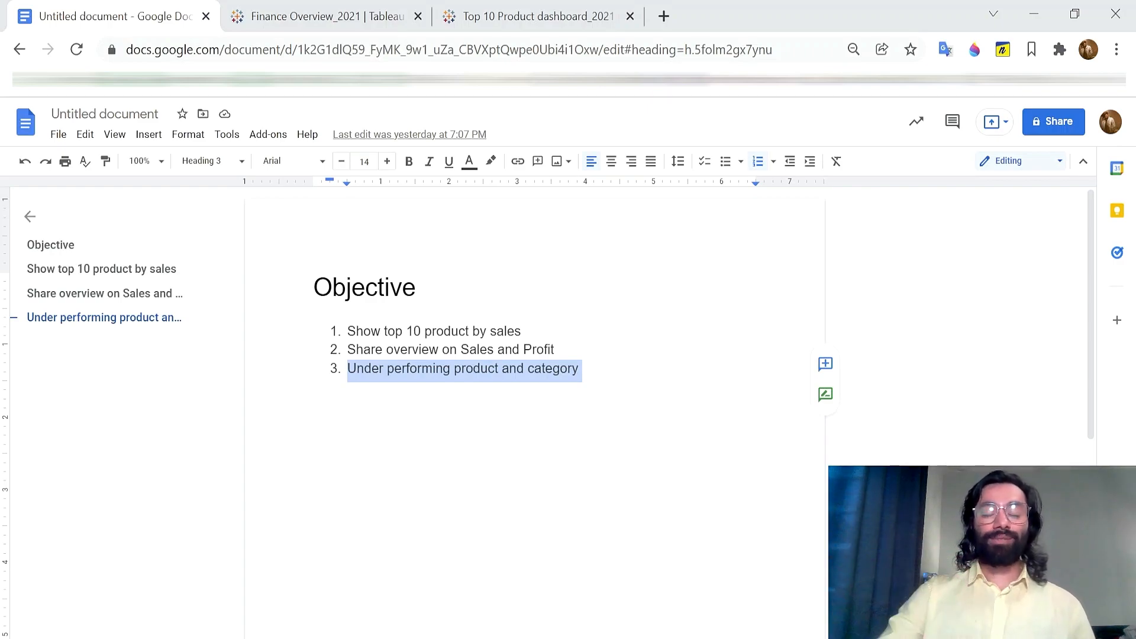
{"action": "left_click", "coordinate": [413, 350]}
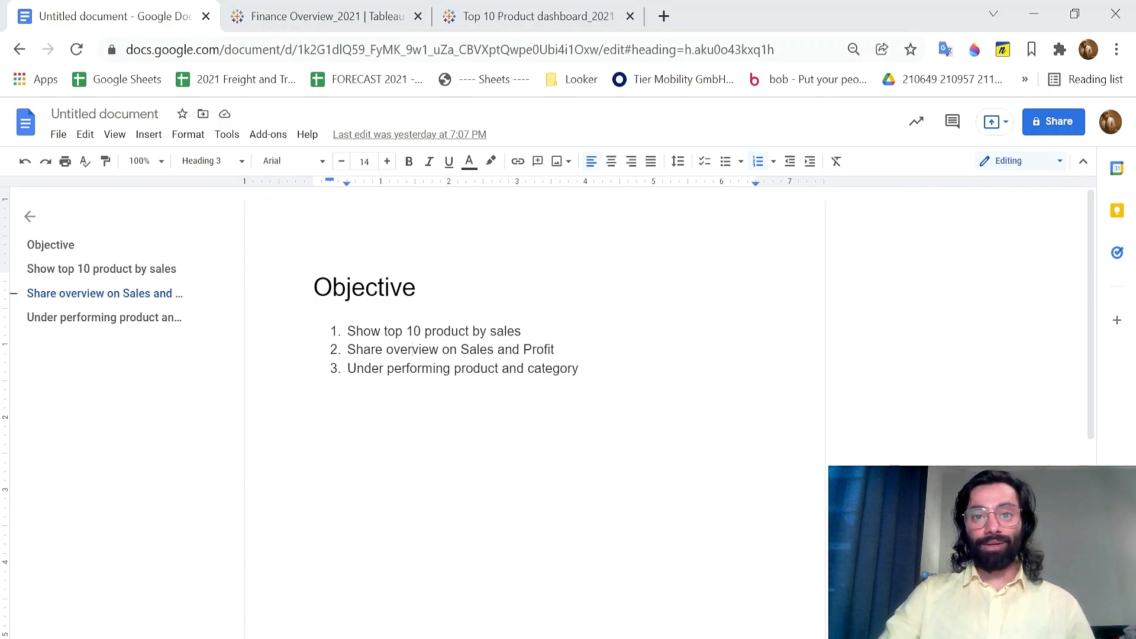
{"action": "scroll", "coordinate": [535, 408], "scroll_direction": "down", "scroll_amount": 3}
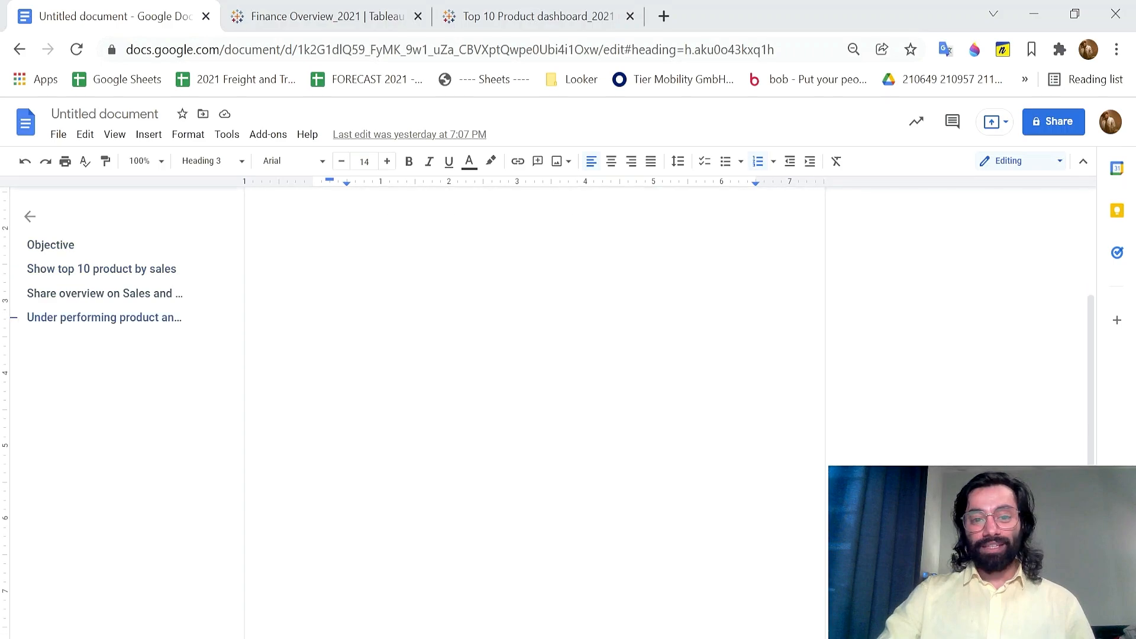
{"action": "scroll", "coordinate": [535, 409], "scroll_direction": "up", "scroll_amount": 3}
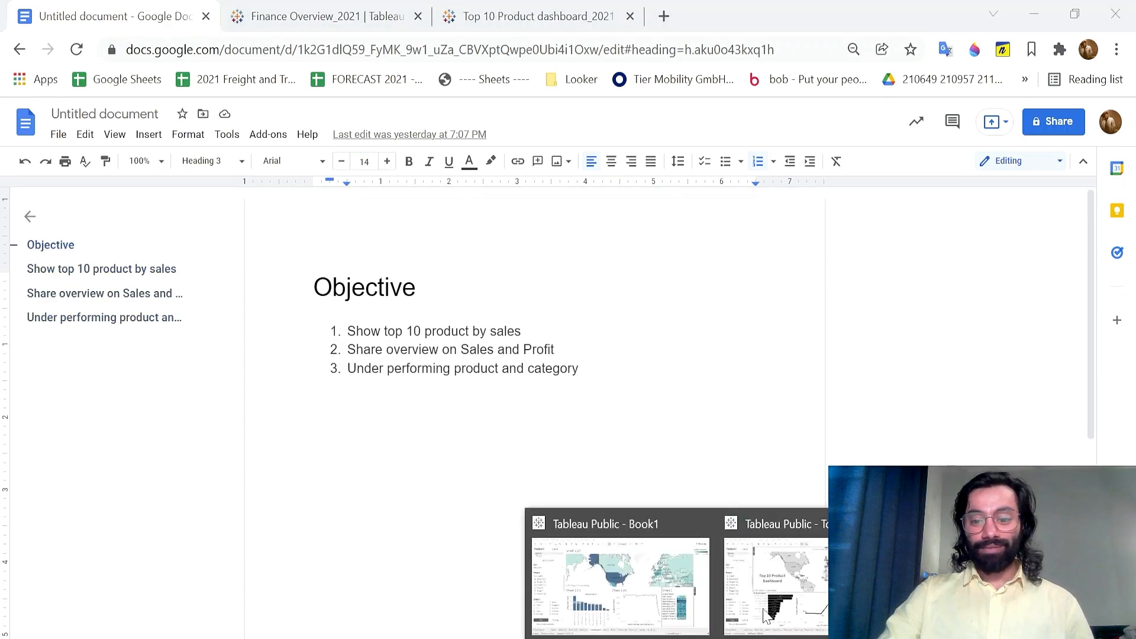
- Switch back to the Tableau Public workbook Top 10 Product dashboard_2021 and show its Finance Overview dashboard
{"action": "left_click", "coordinate": [787, 586]}
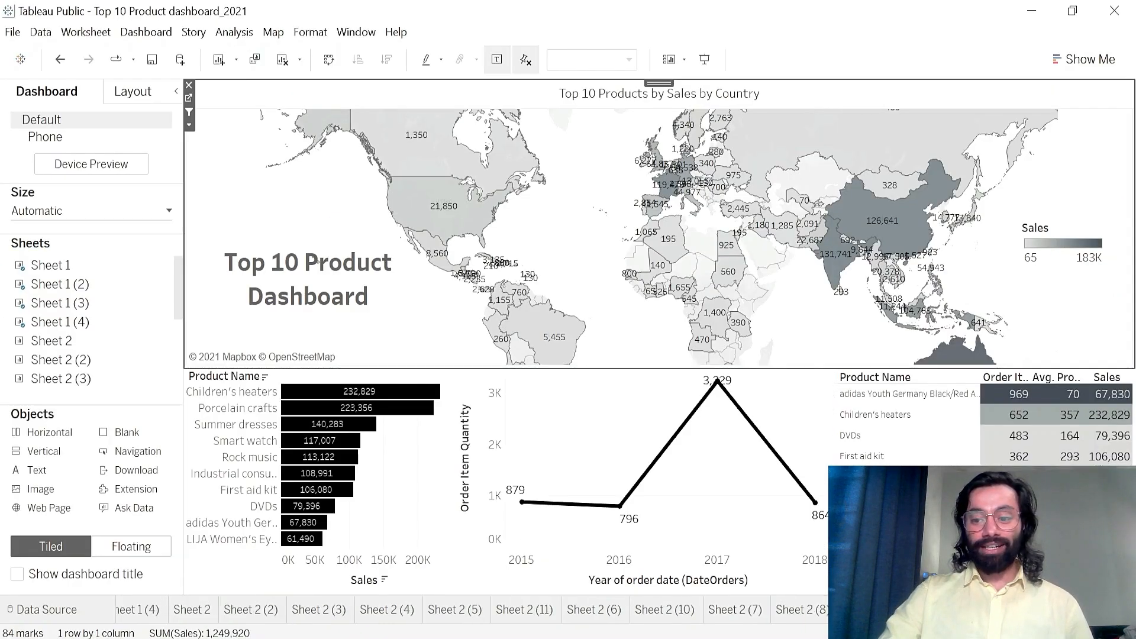
{"action": "key", "text": "ctrl+Tab"}
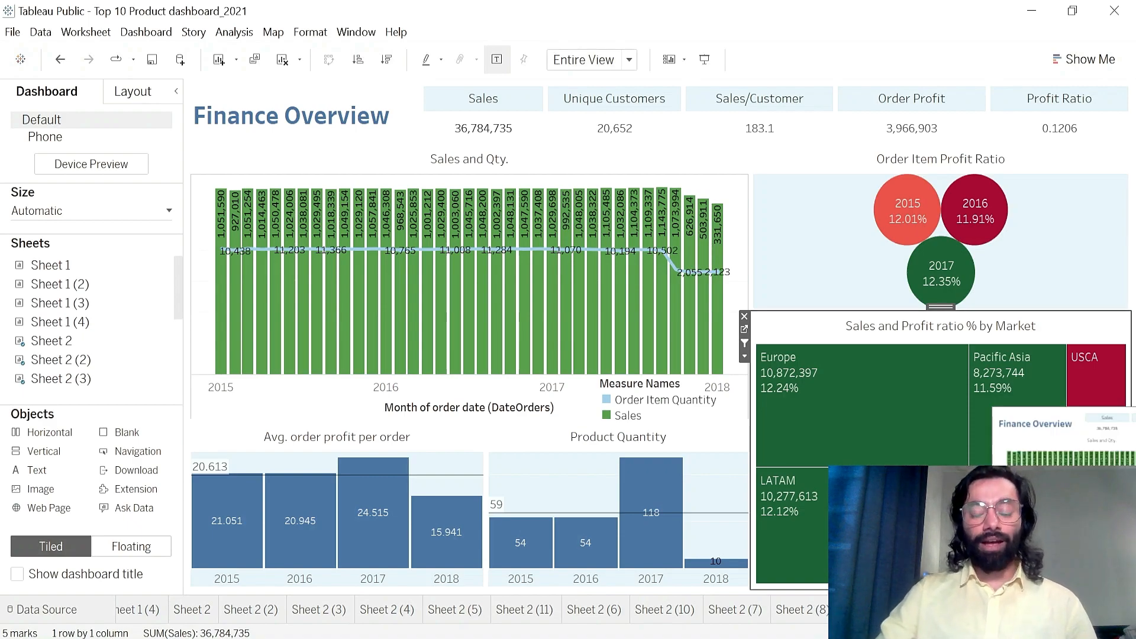